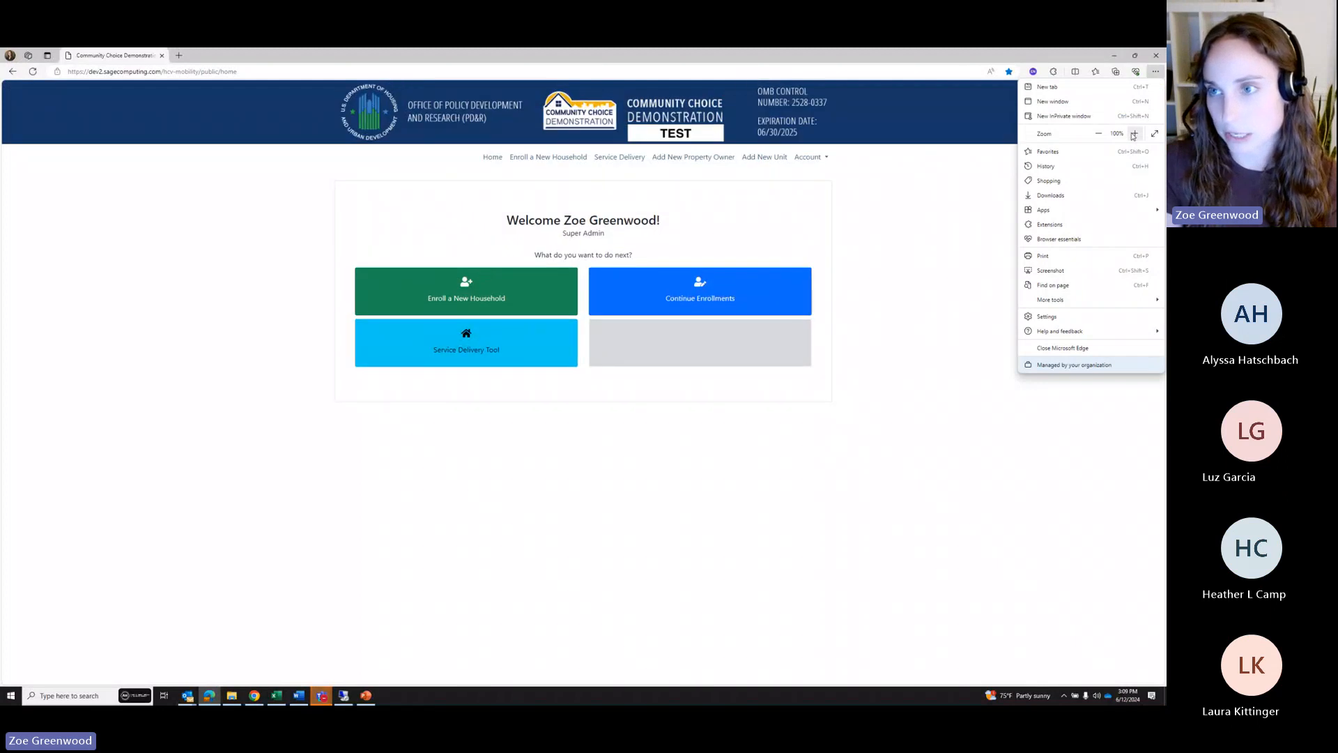
Zoom the Edge page in three steps, back off one step to 125%, and close the menu
{"action": "left_click", "coordinate": [1134, 134]}
{"action": "left_click", "coordinate": [1134, 134]}
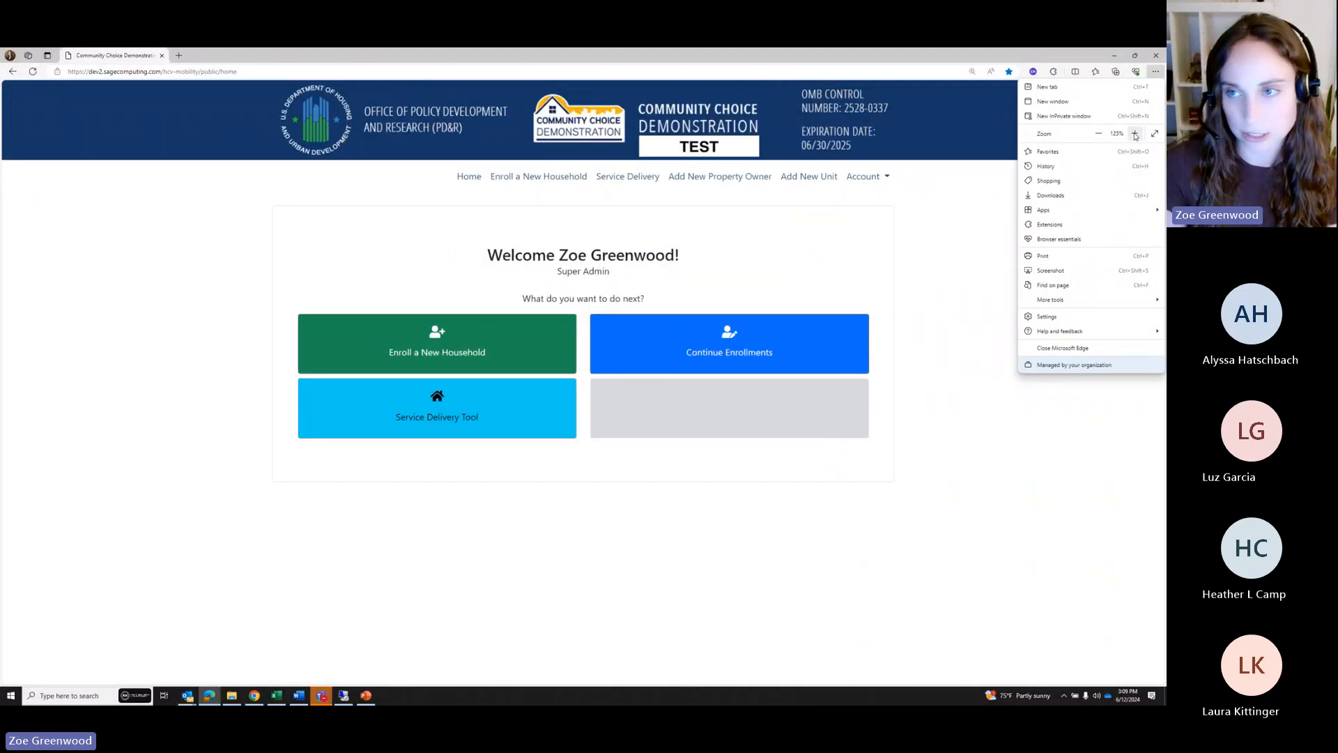
{"action": "left_click", "coordinate": [1134, 134]}
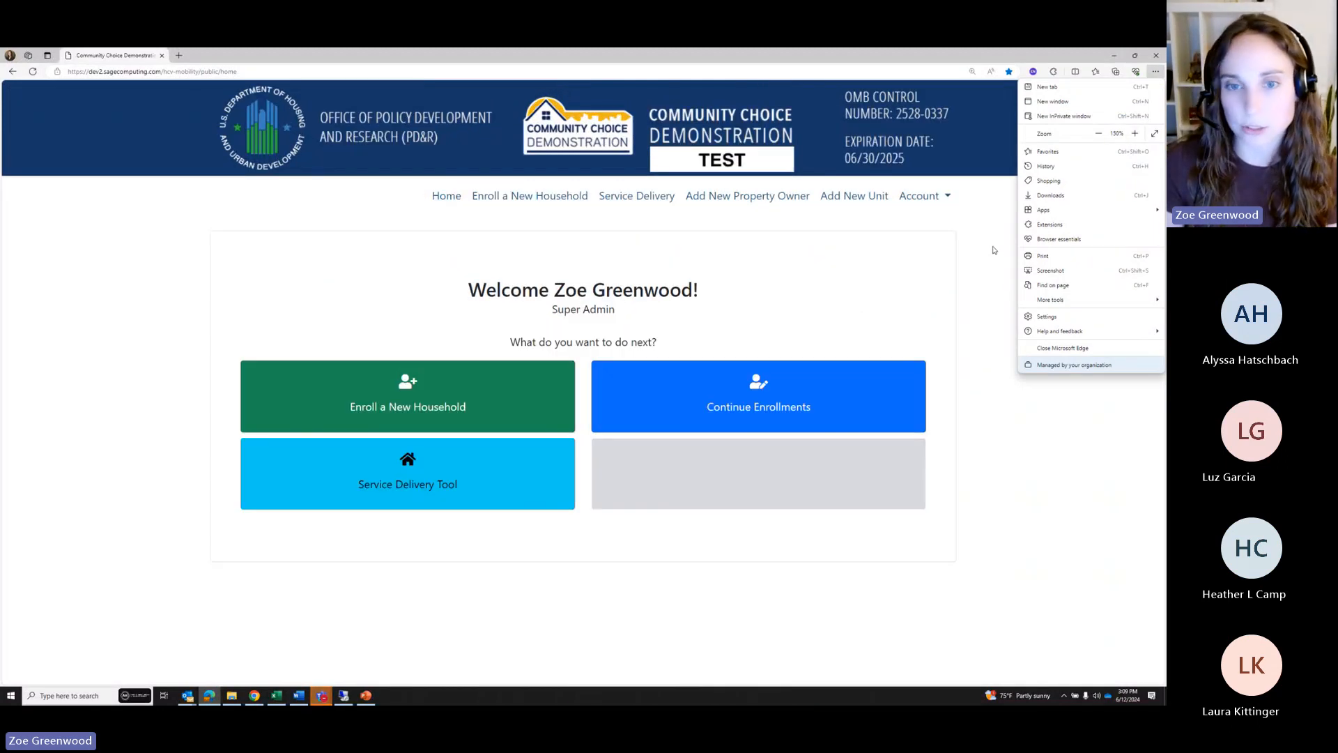
{"action": "left_click", "coordinate": [1099, 134]}
{"action": "left_click", "coordinate": [1161, 382]}
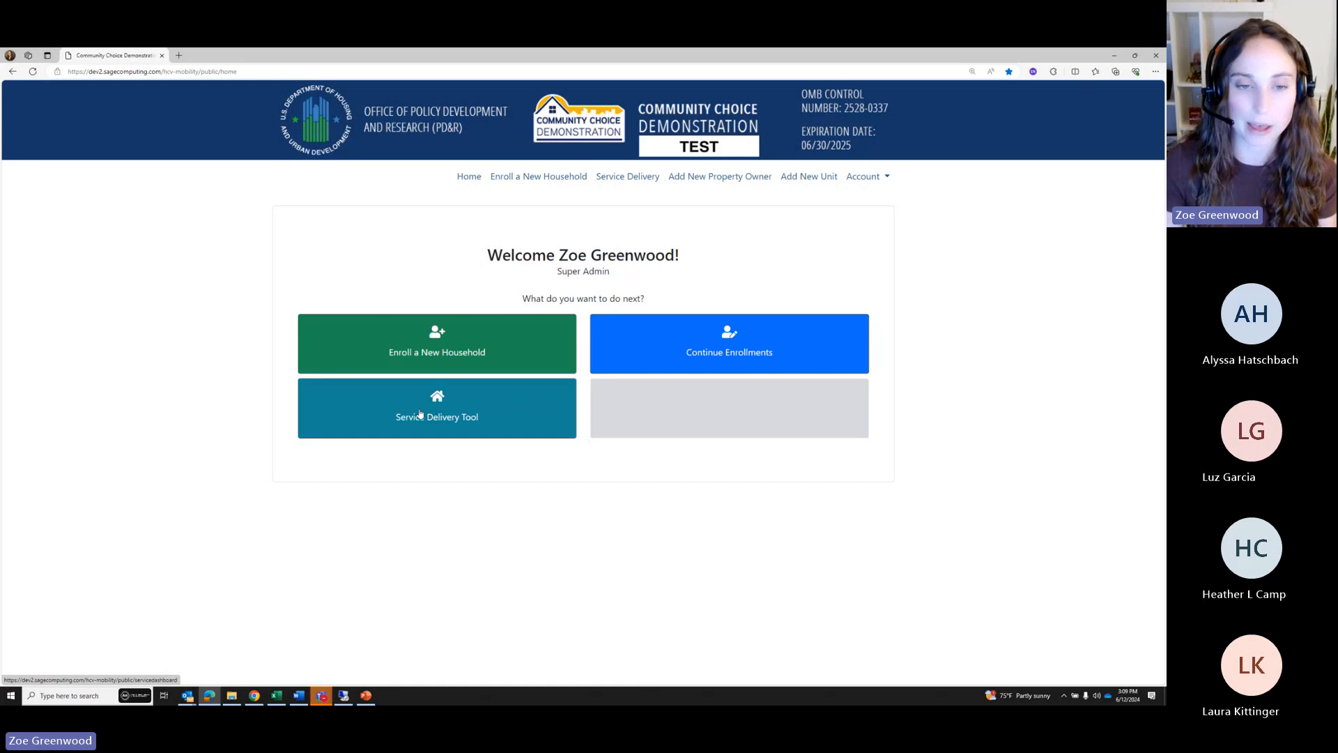
Open the Service Delivery Tool and scroll down to the Households and Property Owners table
{"action": "left_click", "coordinate": [445, 411]}
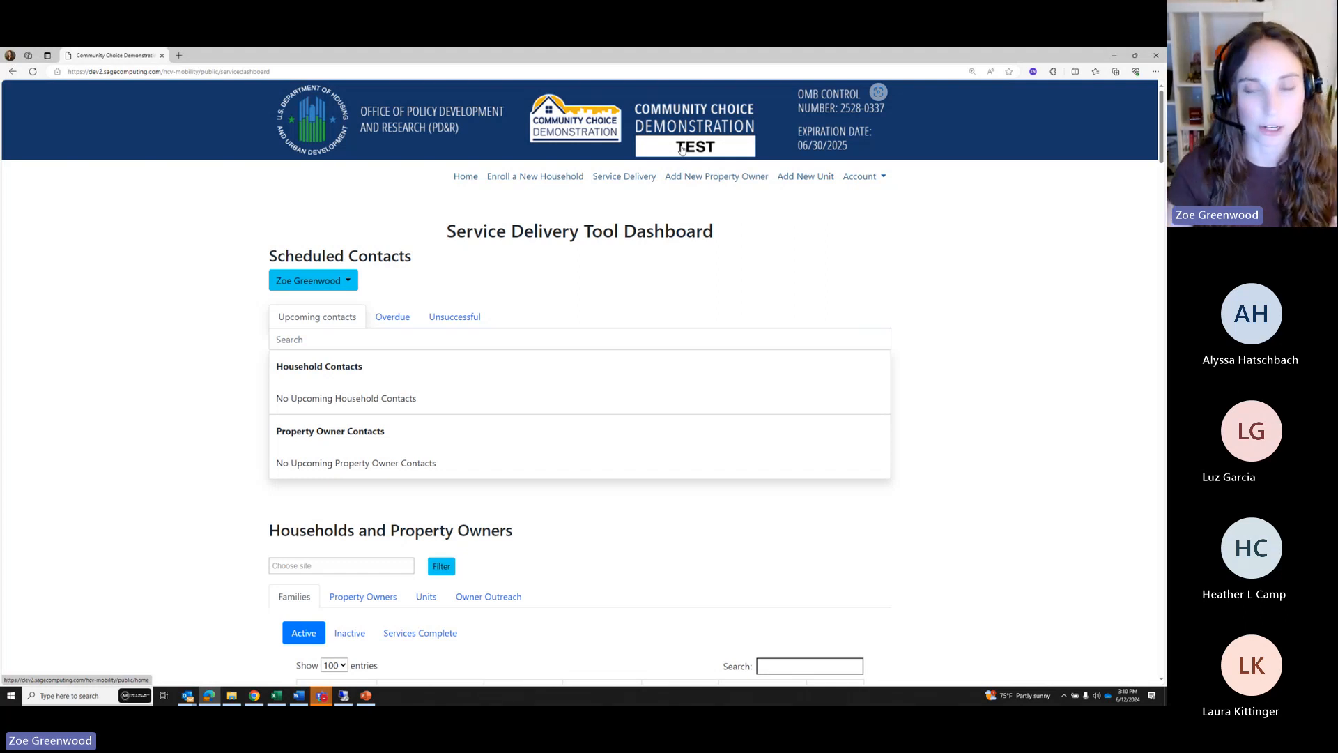
{"action": "scroll", "coordinate": [711, 298], "scroll_direction": "down", "scroll_amount": 1}
{"action": "scroll", "coordinate": [708, 281], "scroll_direction": "up", "scroll_amount": 1}
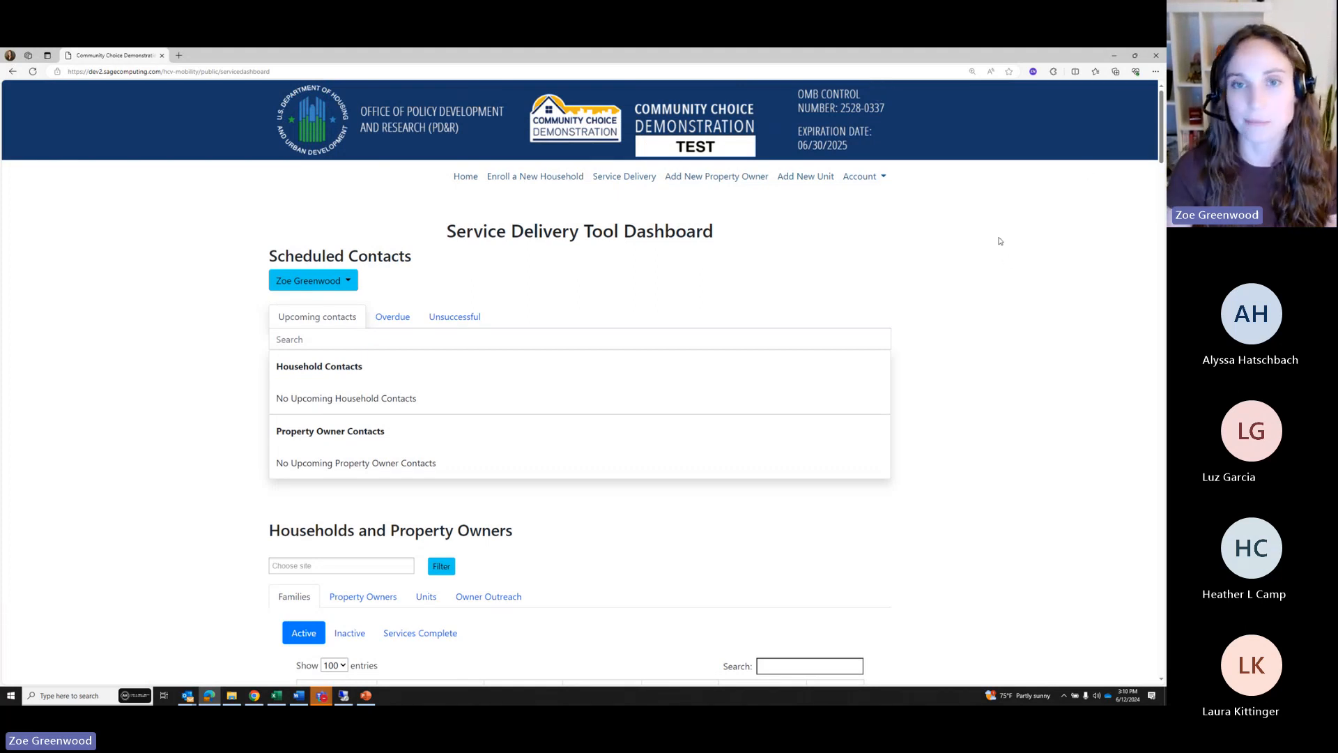
{"action": "scroll", "coordinate": [761, 436], "scroll_direction": "down", "scroll_amount": 5}
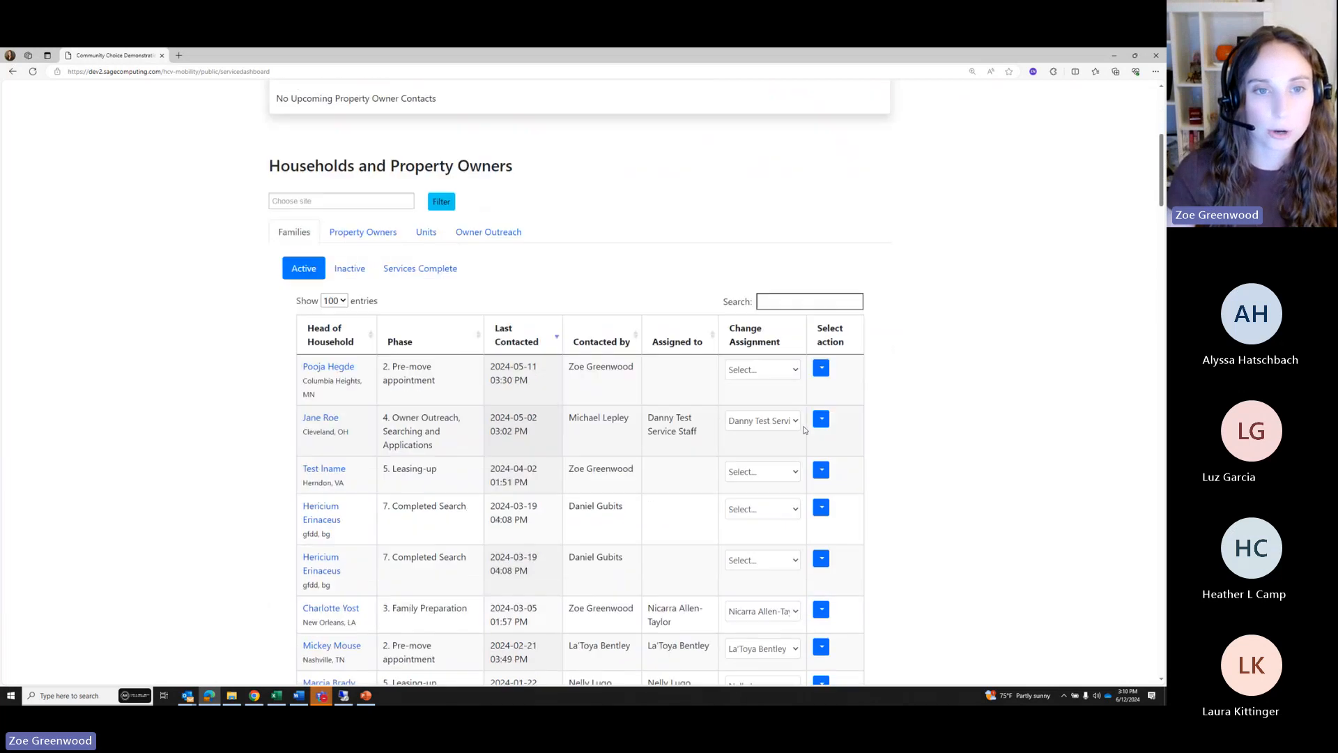
{"action": "scroll", "coordinate": [1015, 248], "scroll_direction": "down", "scroll_amount": 1}
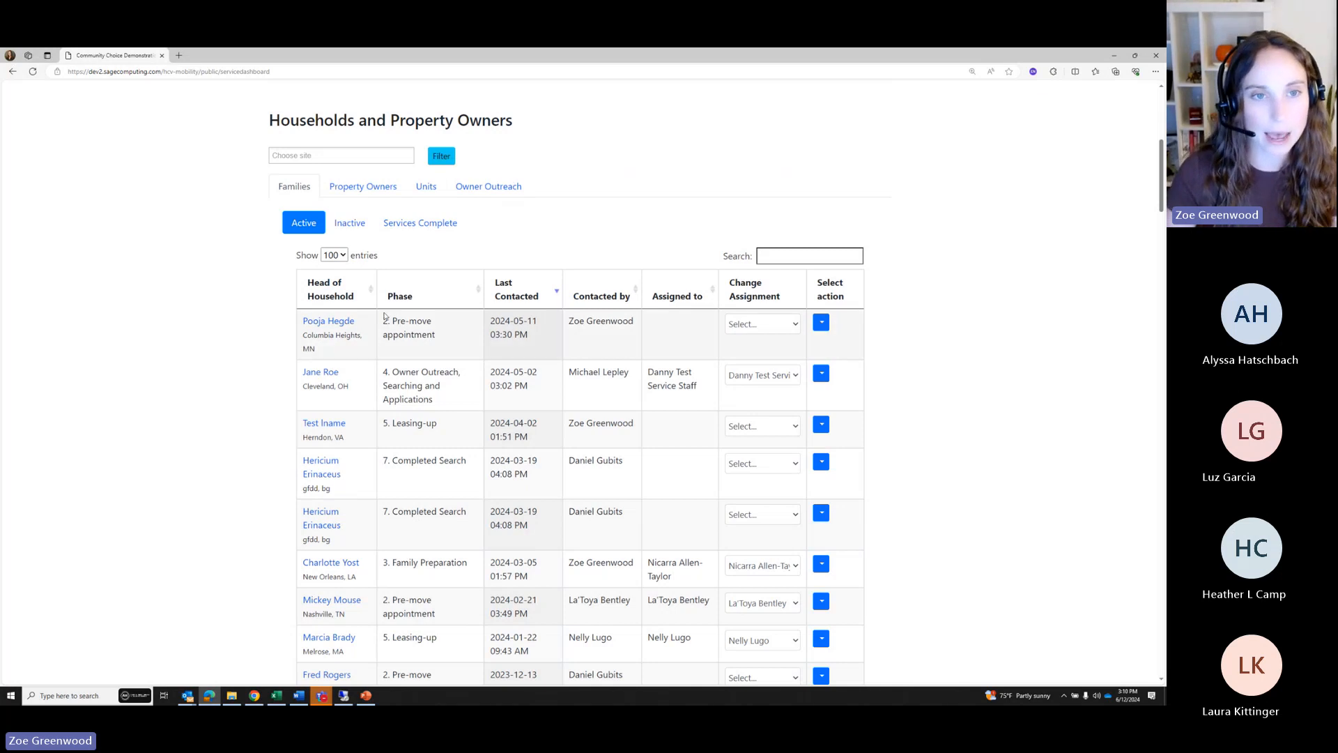
Choose Los Angeles in the Choose site list and apply the filter
{"action": "left_click", "coordinate": [344, 158]}
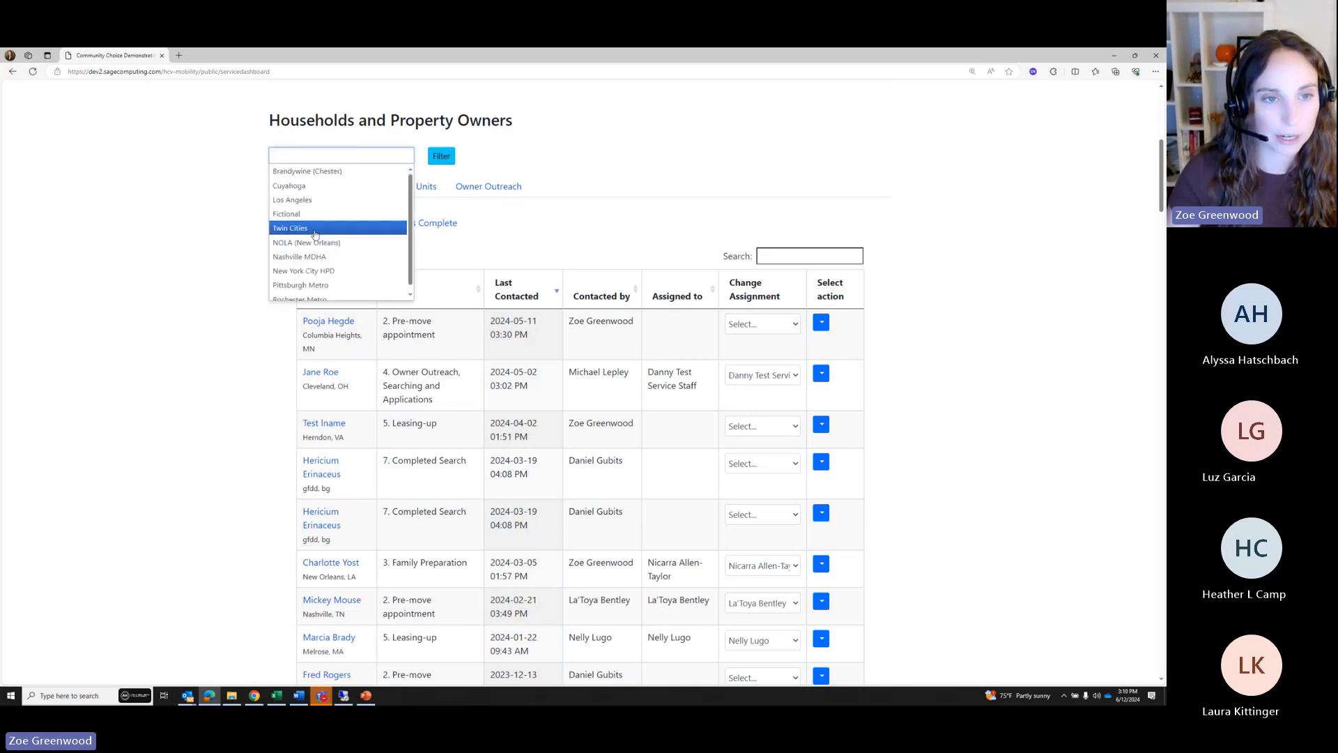
{"action": "left_click", "coordinate": [299, 200]}
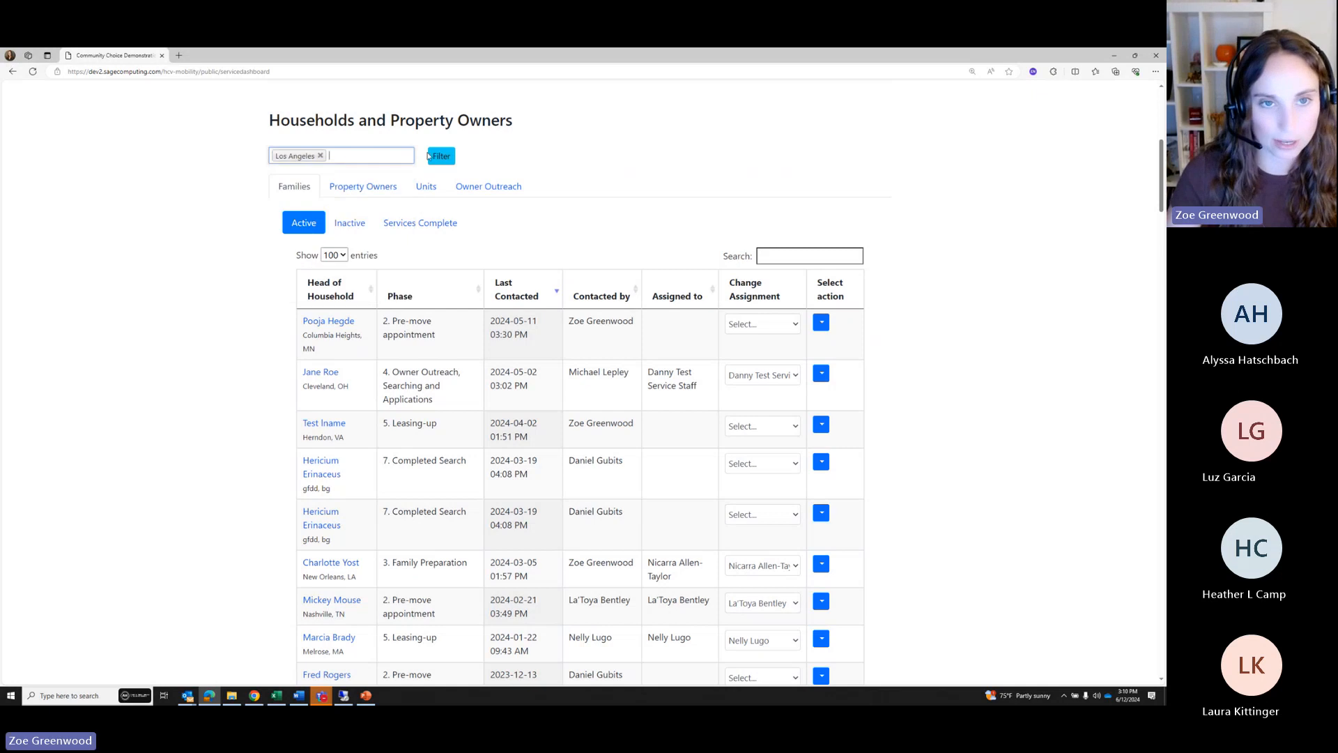
{"action": "left_click", "coordinate": [439, 155]}
Review the filtered households' phases, noting the Owner Outreach and pre-move appointment entries
{"action": "scroll", "coordinate": [431, 156], "scroll_direction": "down", "scroll_amount": 3}
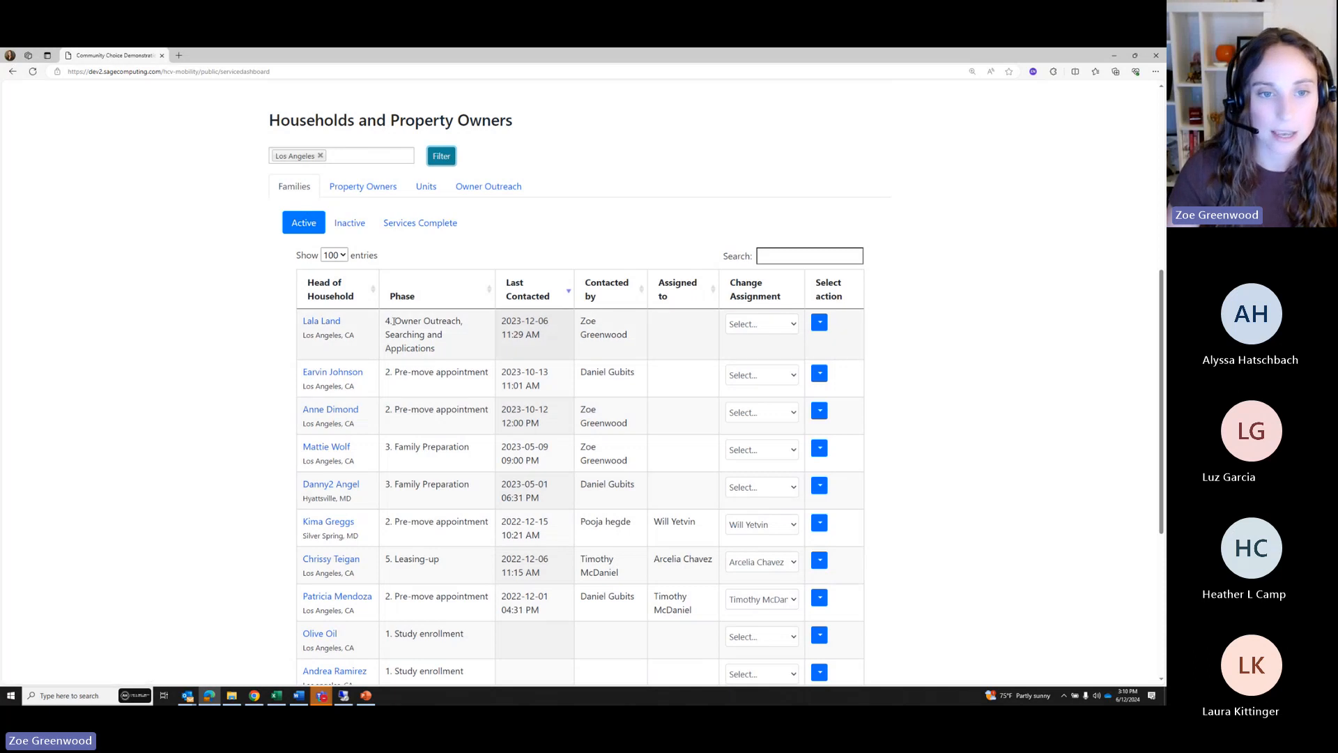
{"action": "left_click_drag", "start_coordinate": [392, 321], "coordinate": [466, 380]}
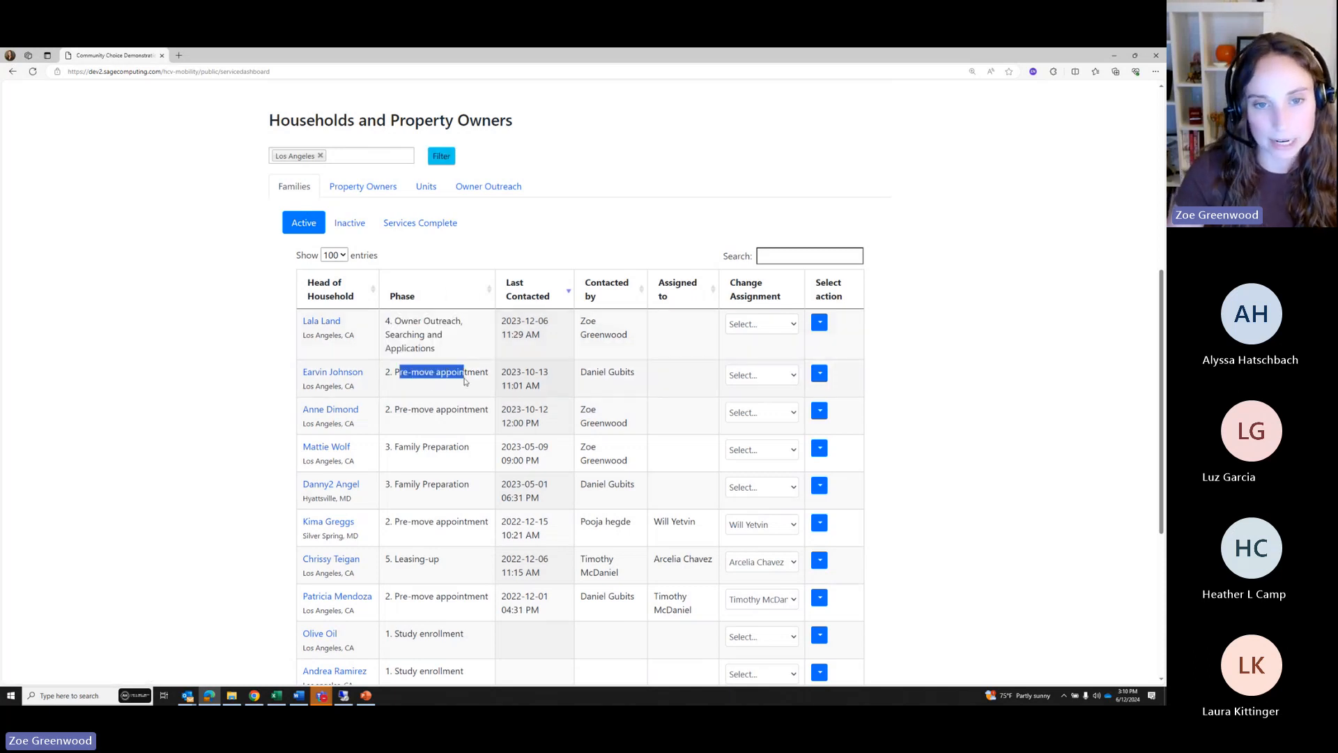
{"action": "left_click", "coordinate": [445, 406]}
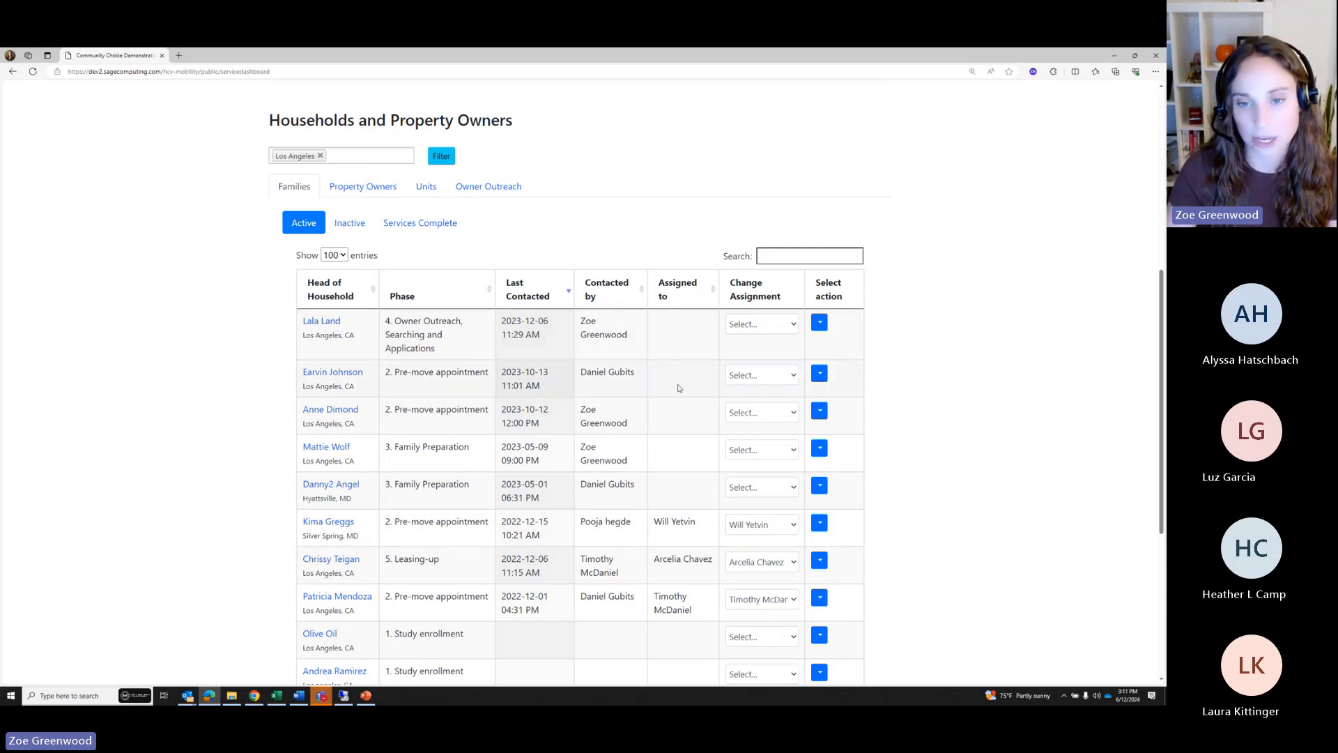
{"action": "scroll", "coordinate": [679, 483], "scroll_direction": "down", "scroll_amount": 2}
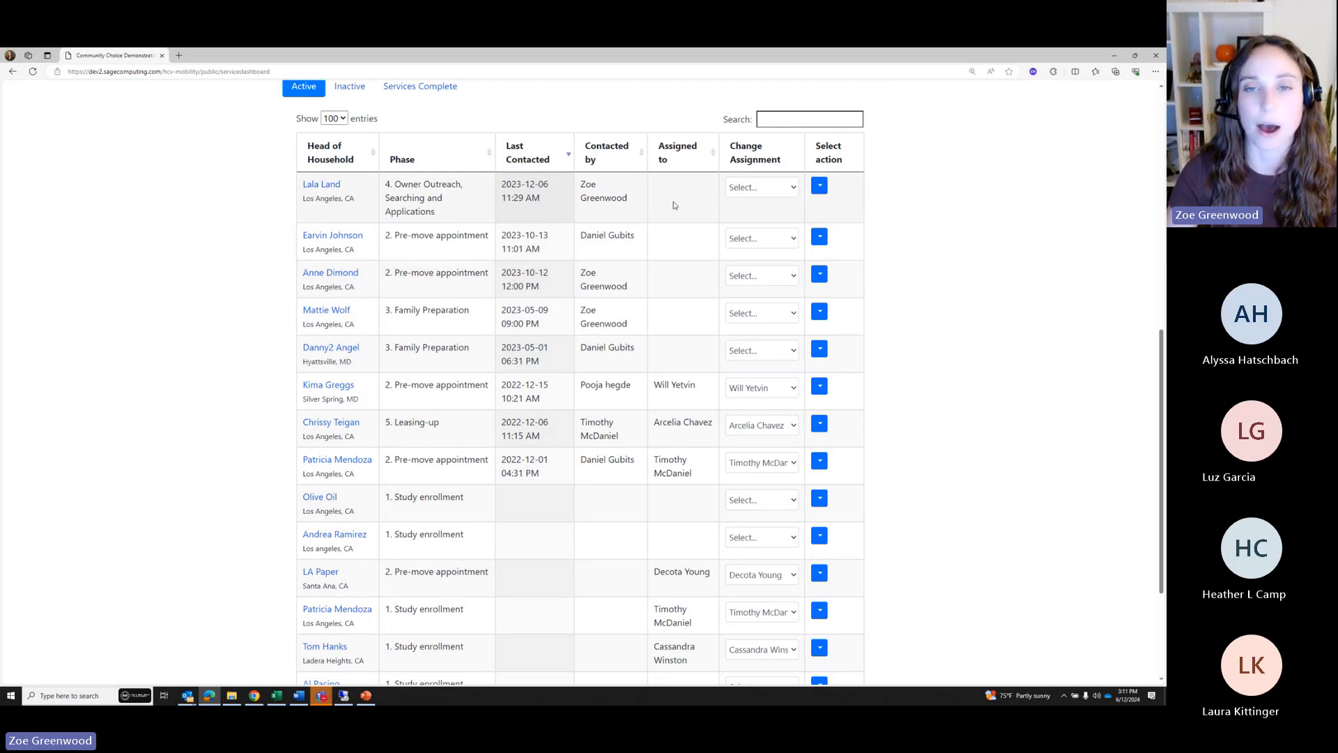
{"action": "scroll", "coordinate": [674, 204], "scroll_direction": "up", "scroll_amount": 1}
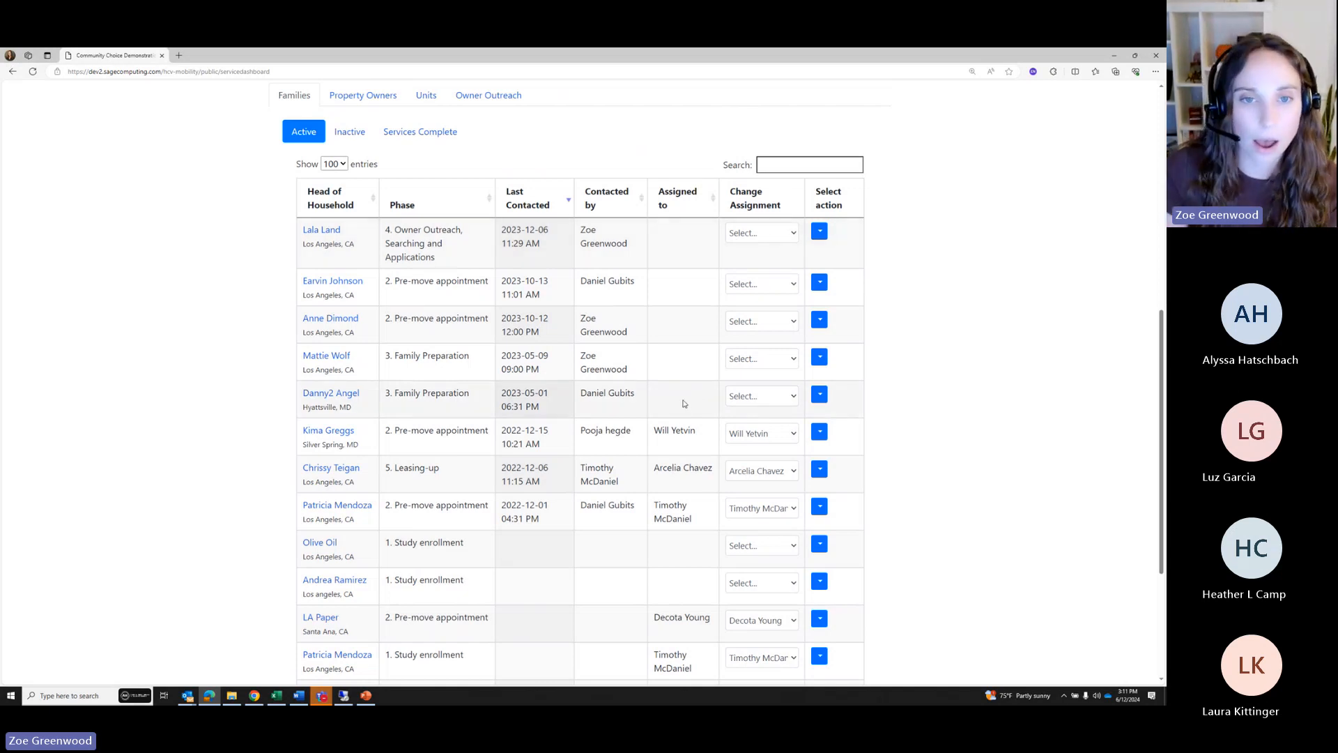
{"action": "scroll", "coordinate": [418, 312], "scroll_direction": "up", "scroll_amount": 1}
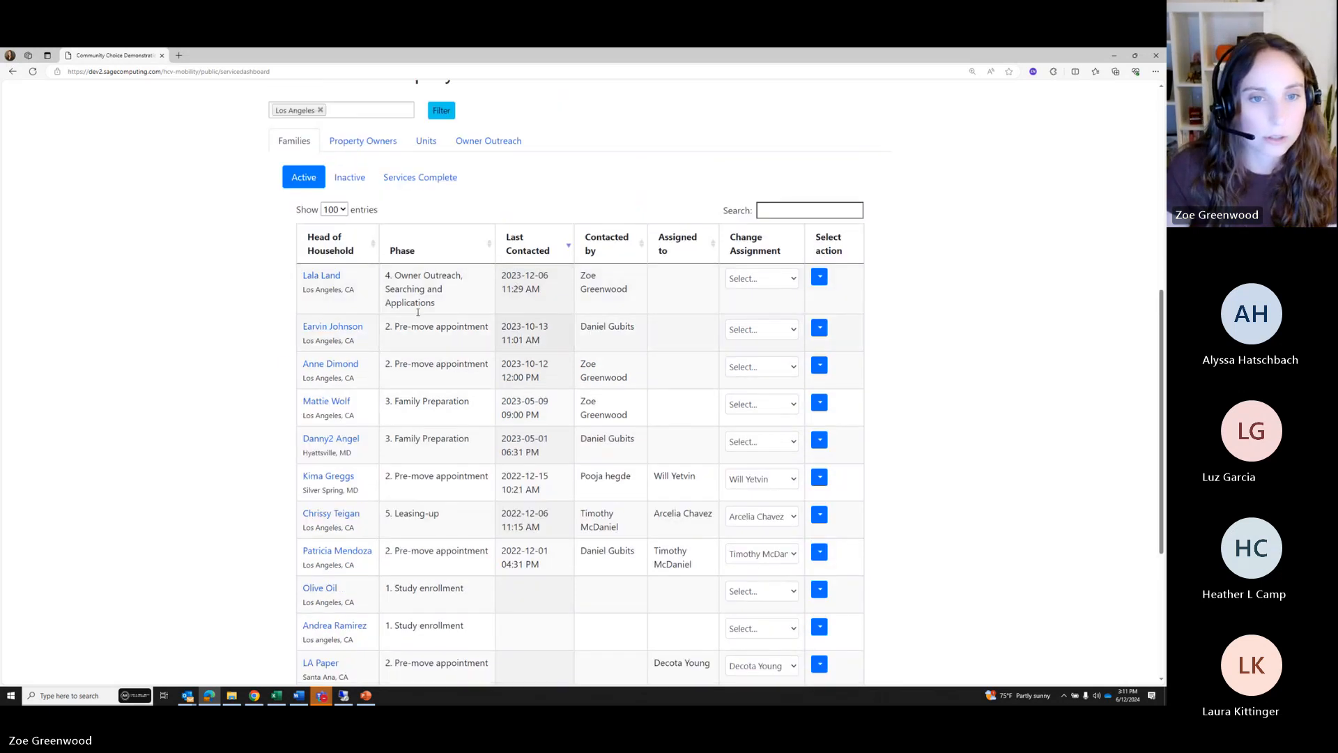
{"action": "left_click", "coordinate": [780, 208]}
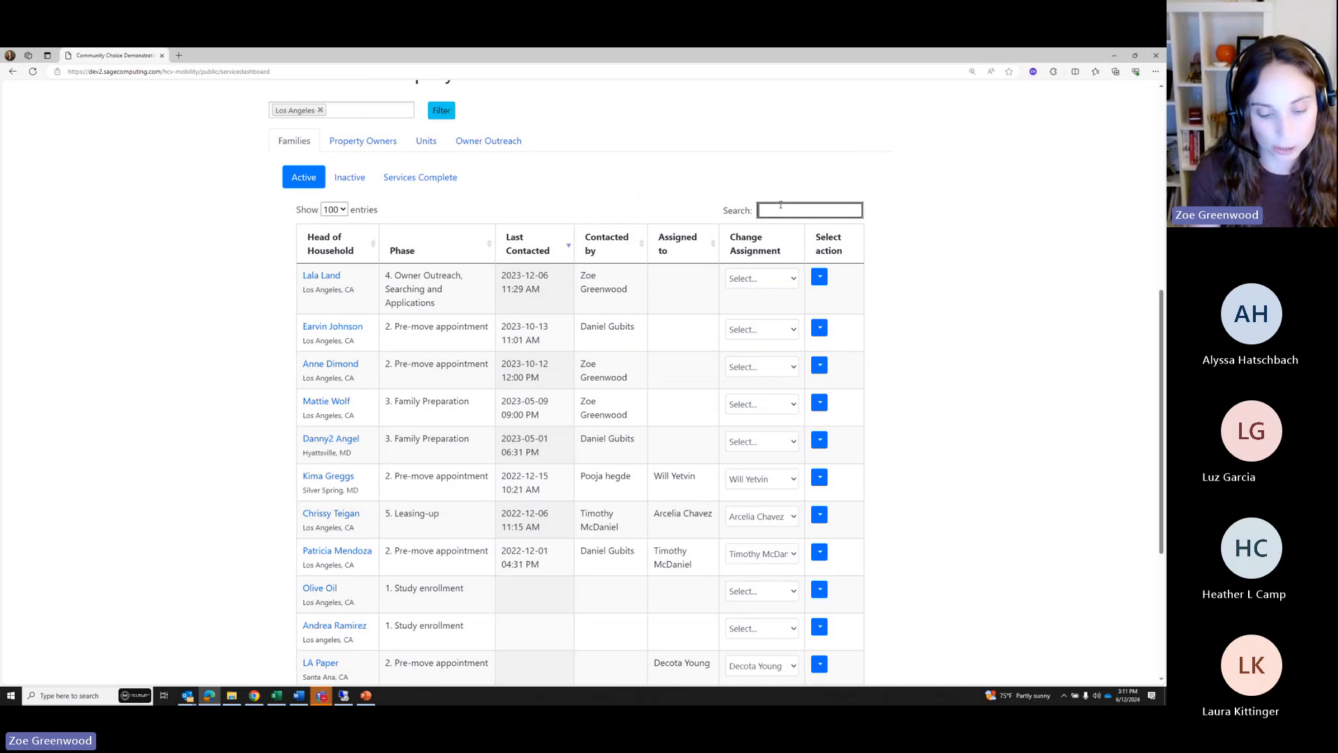
{"action": "type", "text": "Ear"}
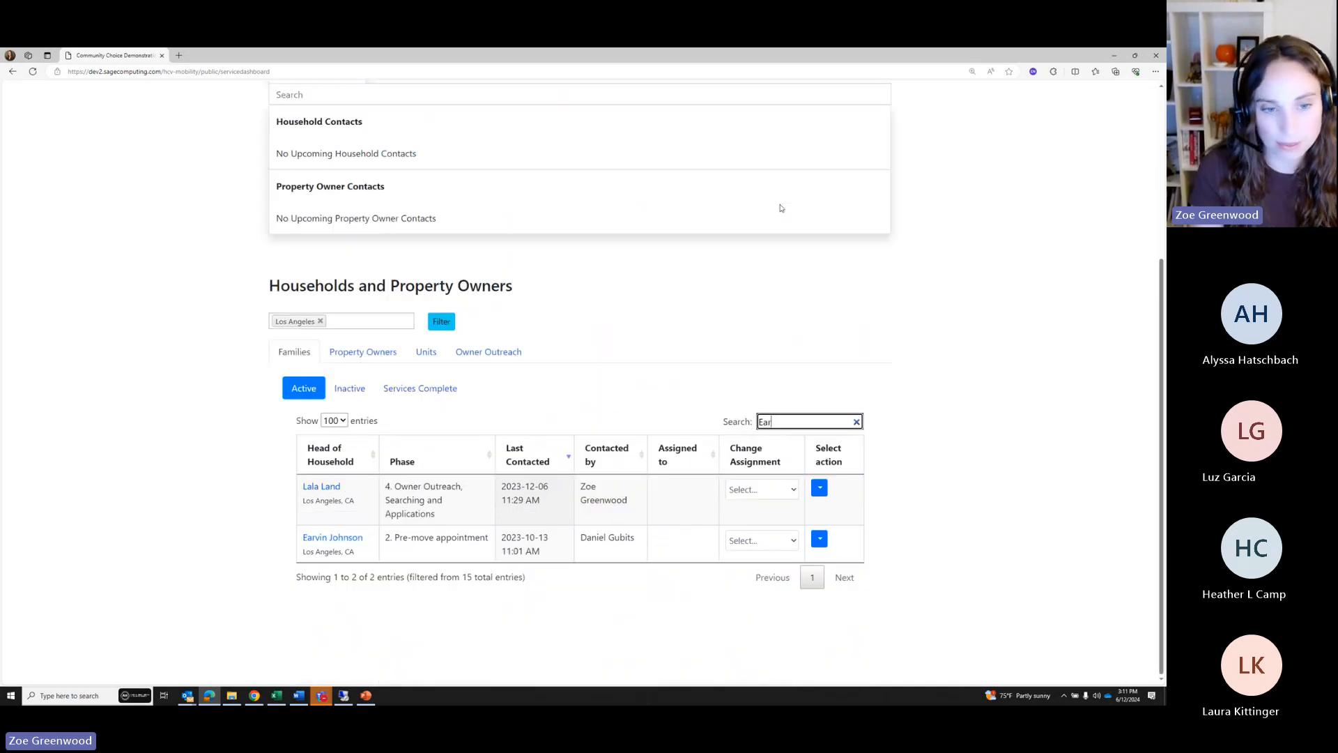
{"action": "key", "text": "BackSpace"}
{"action": "key", "text": "BackSpace"}
{"action": "key", "text": "BackSpace"}
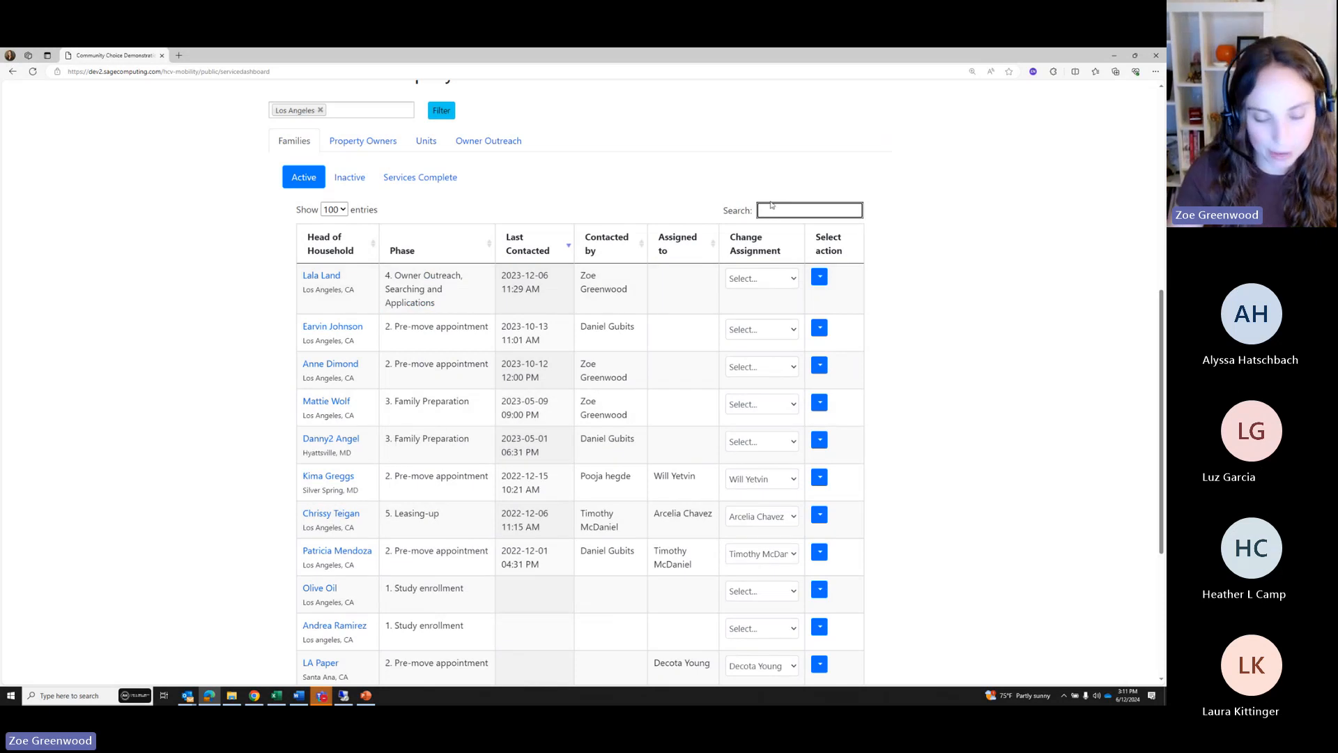
{"action": "type", "text": "4."}
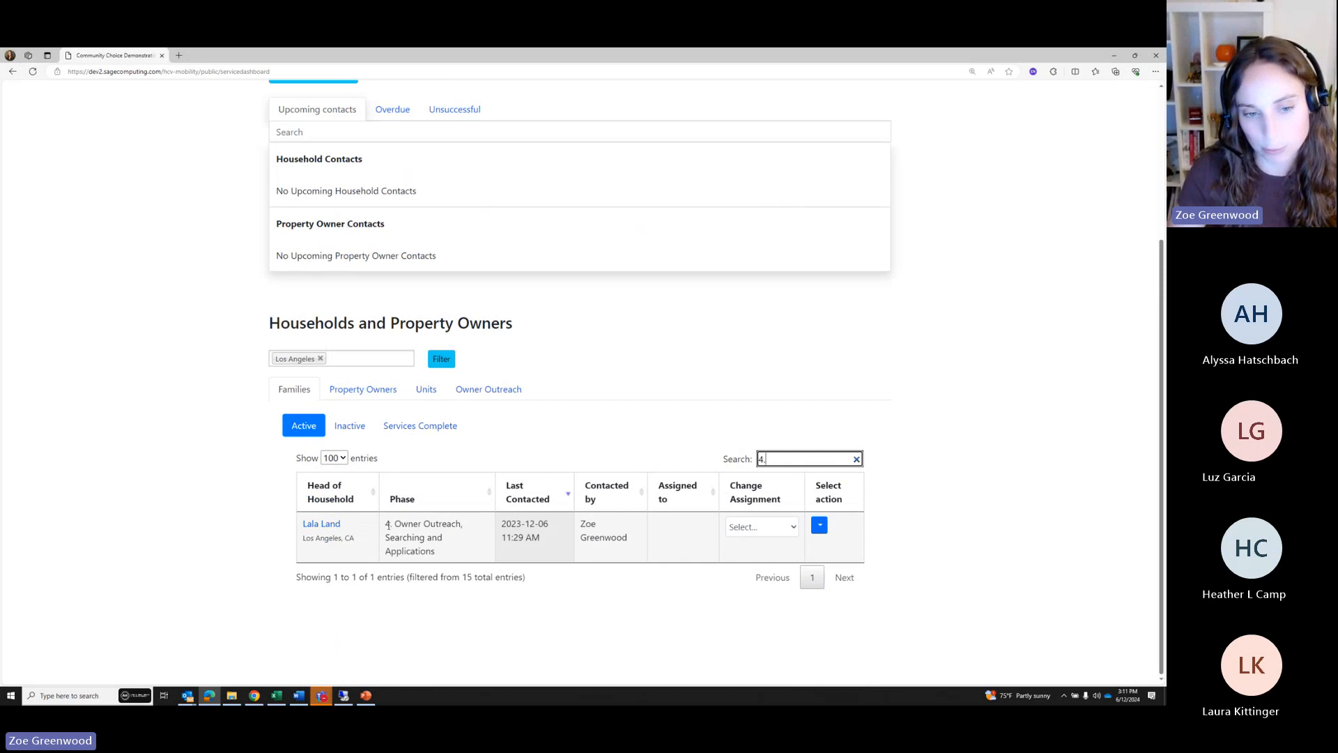
{"action": "left_click_drag", "start_coordinate": [779, 460], "coordinate": [763, 463]}
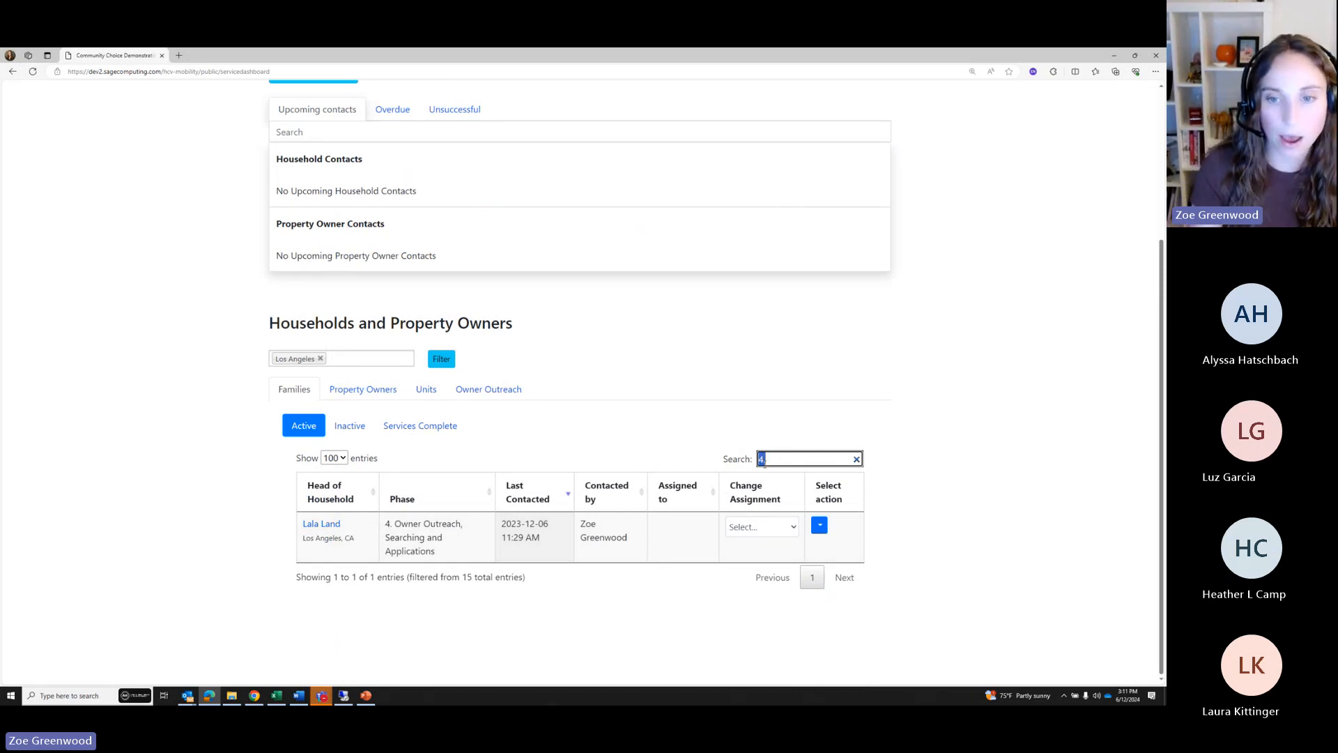
{"action": "key", "text": "BackSpace"}
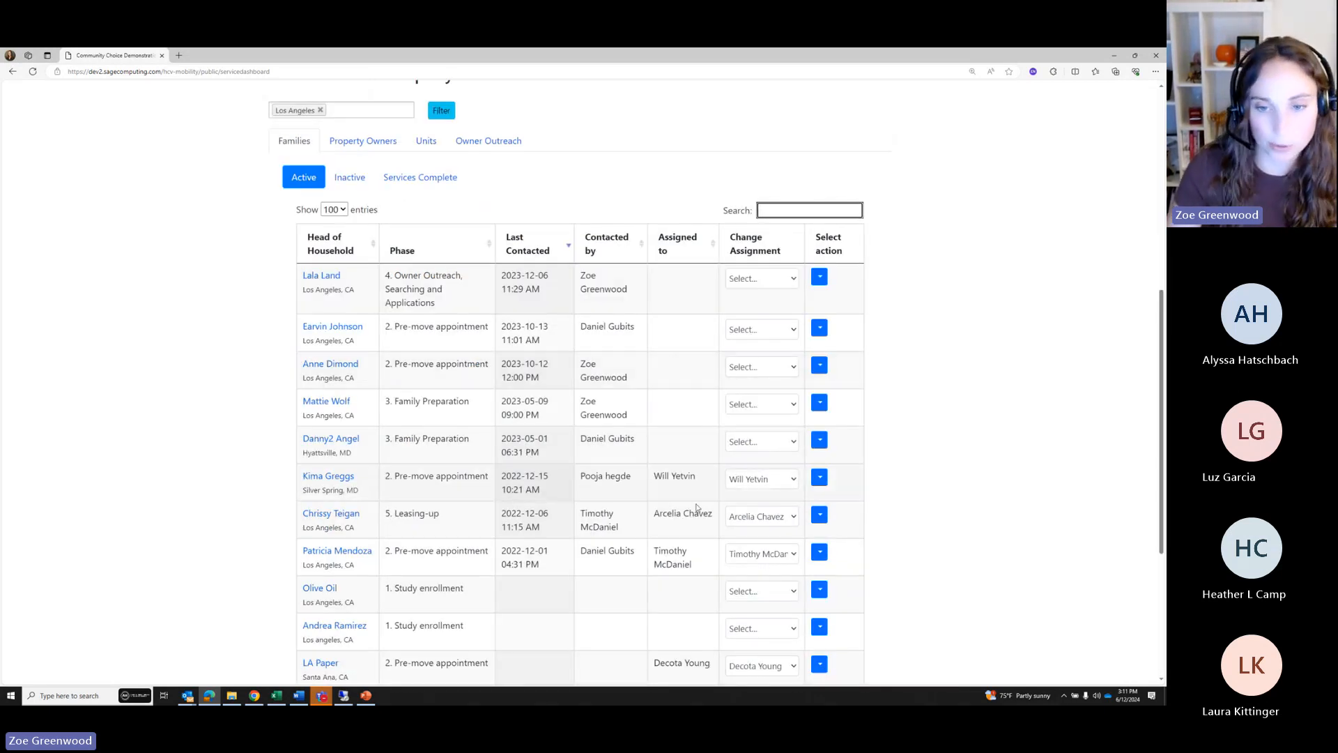
{"action": "type", "text": "Will"}
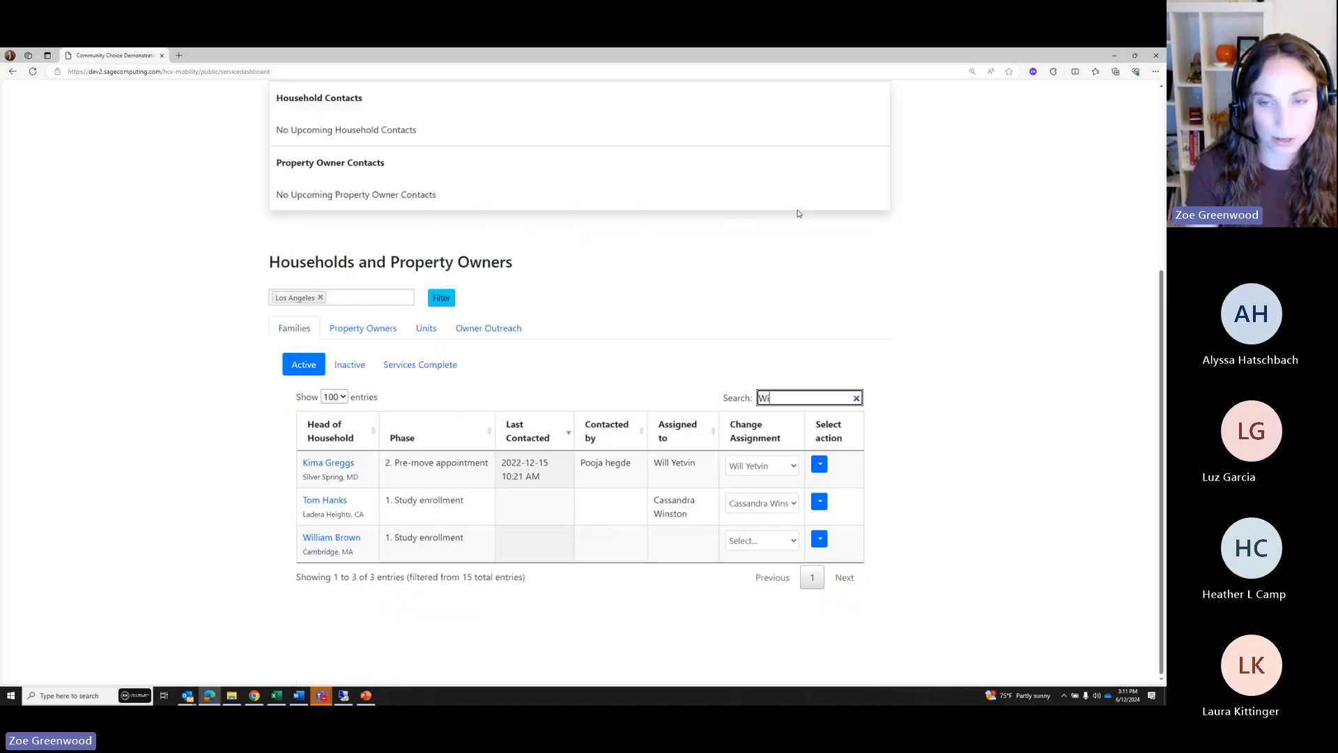
{"action": "key", "text": "BackSpace"}
{"action": "key", "text": "BackSpace"}
{"action": "key", "text": "BackSpace"}
{"action": "key", "text": "BackSpace"}
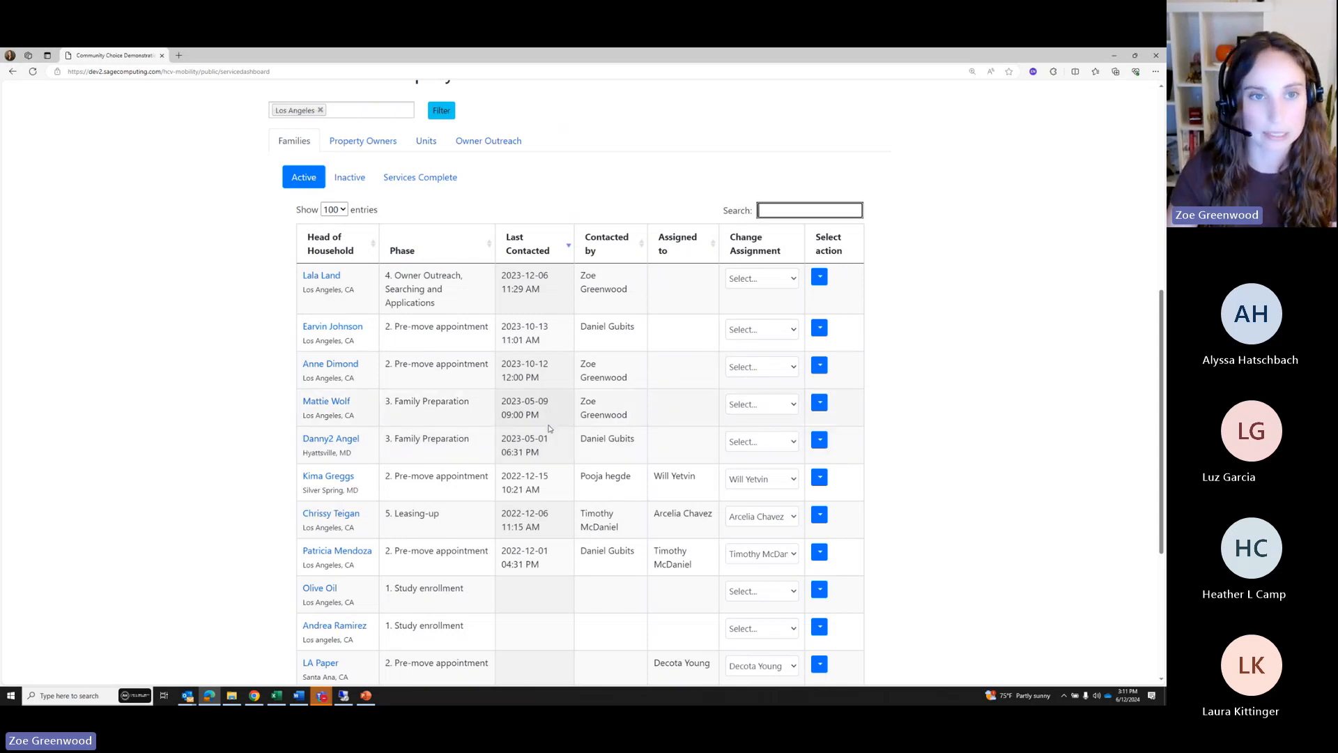
Remove the Los Angeles site tag and show the empty Inactive families list
{"action": "left_click", "coordinate": [348, 179]}
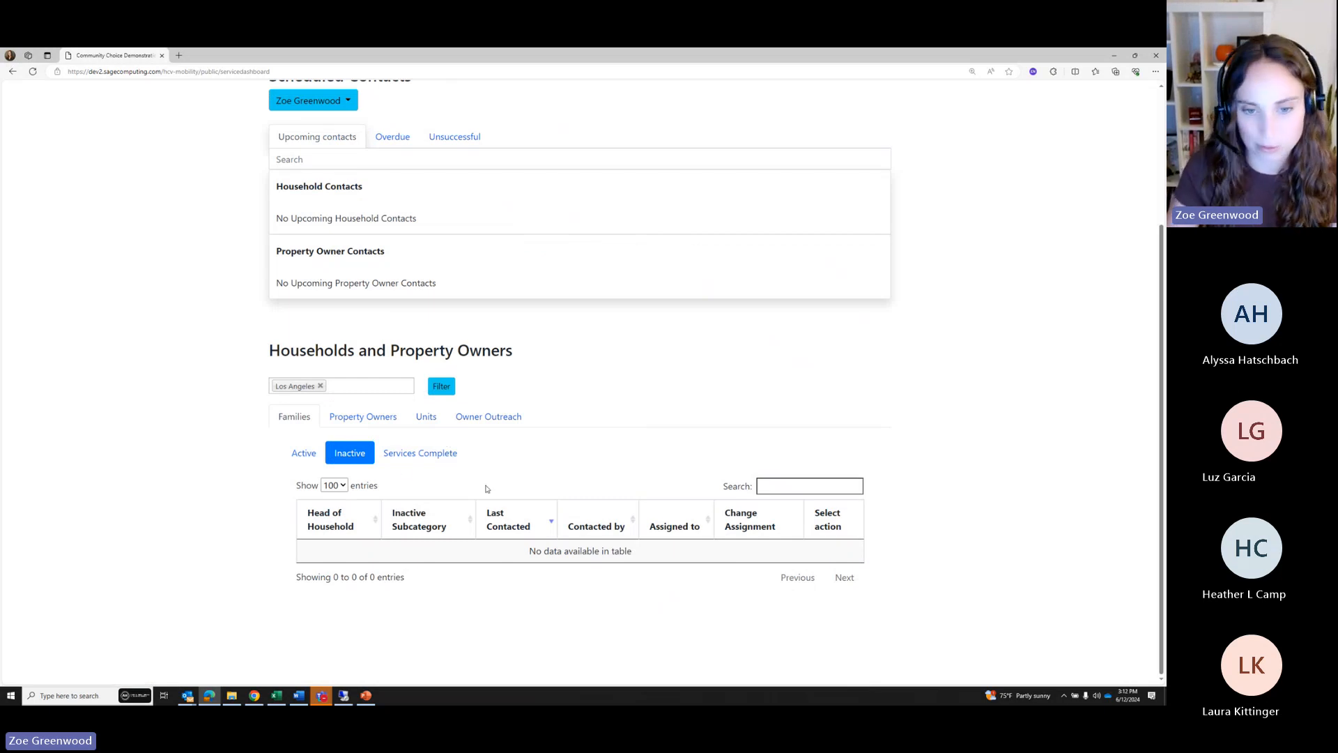
{"action": "left_click", "coordinate": [320, 386]}
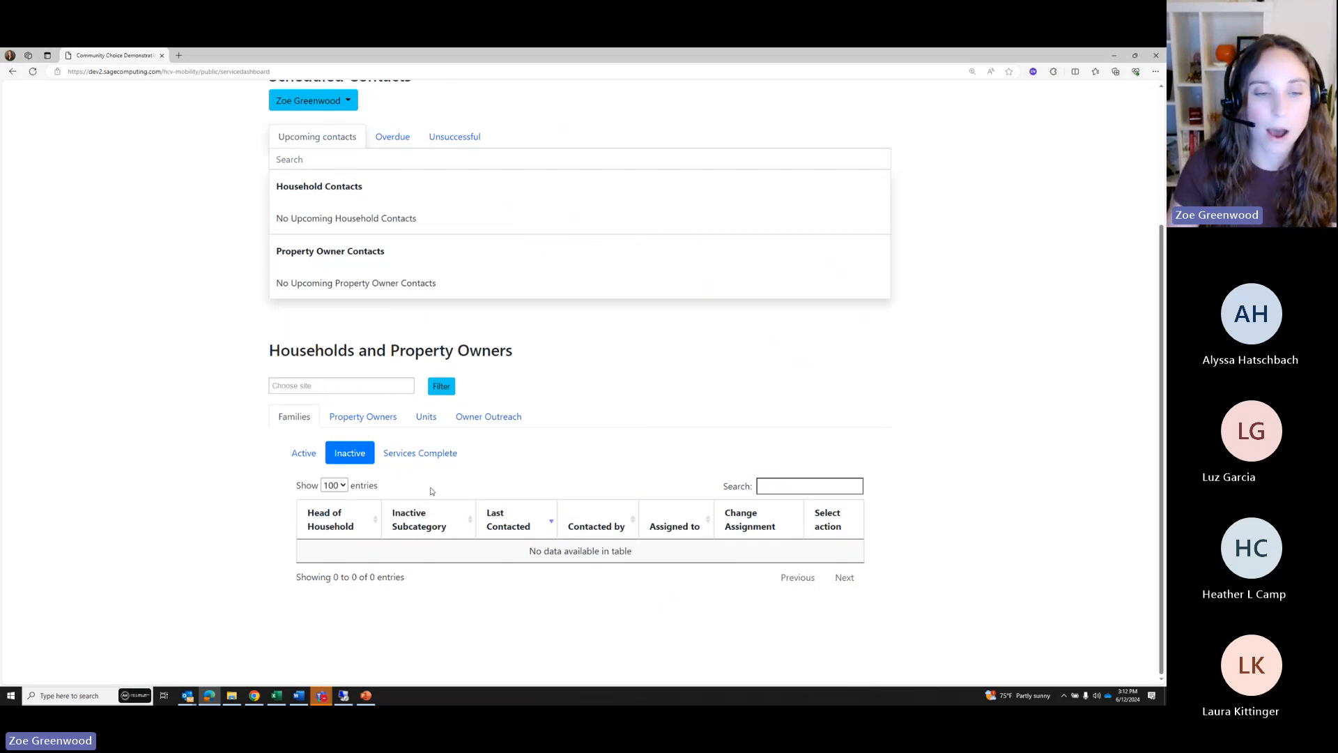
{"action": "left_click", "coordinate": [307, 459]}
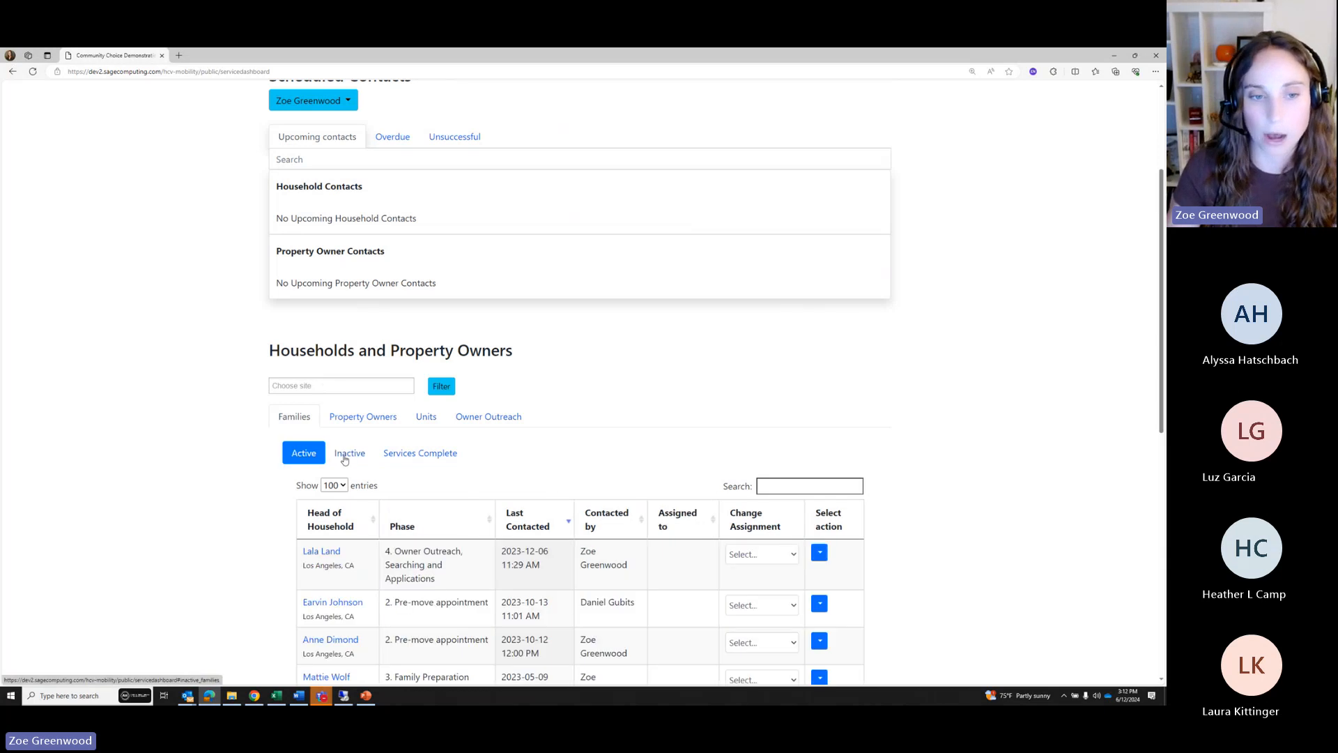
{"action": "left_click", "coordinate": [344, 460]}
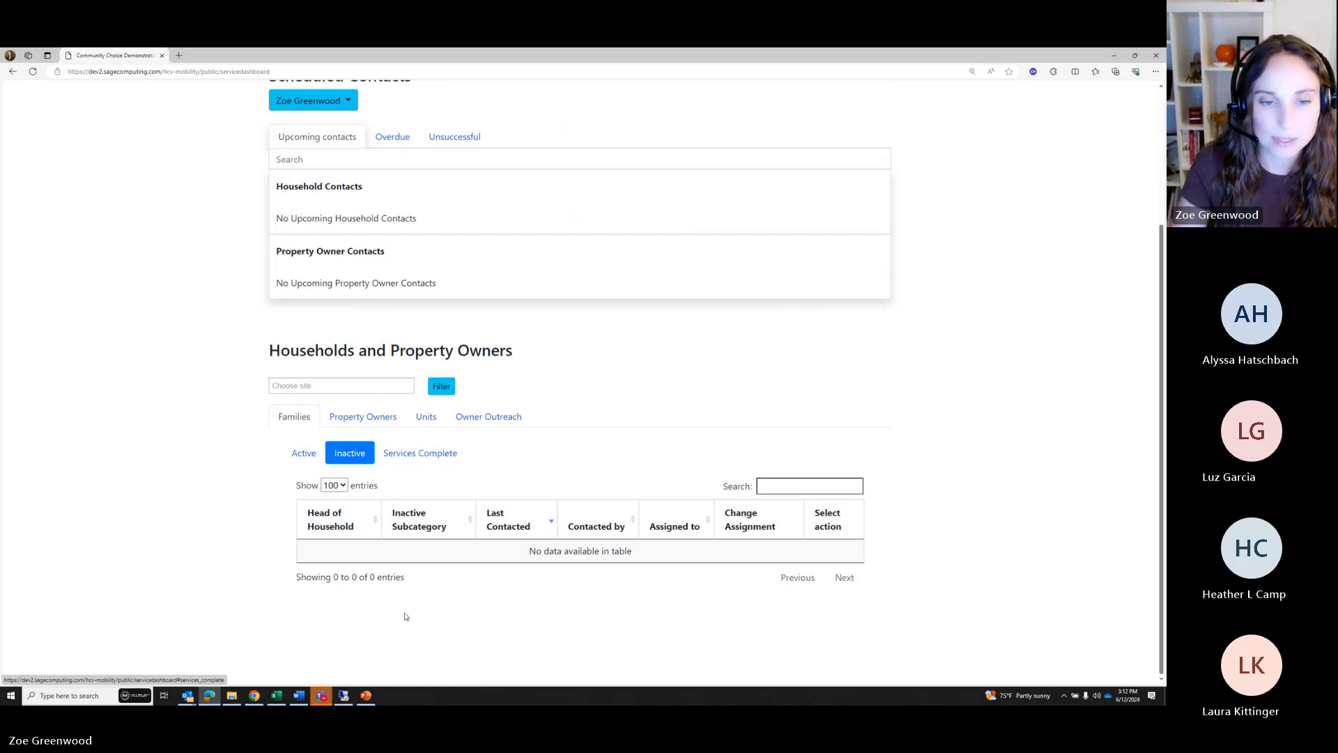
Check the Services Complete list, sort it by services paused, then return to Active families
{"action": "left_click", "coordinate": [405, 456]}
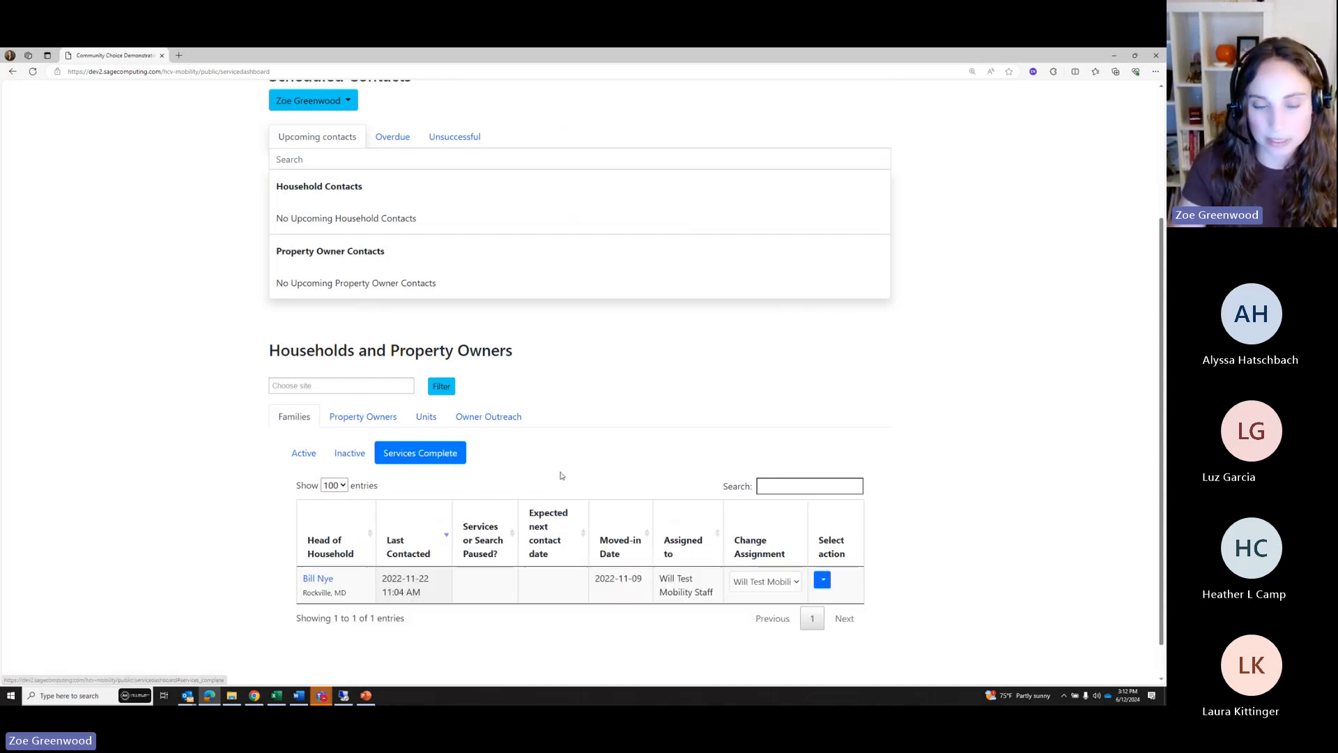
{"action": "scroll", "coordinate": [543, 467], "scroll_direction": "down", "scroll_amount": 1}
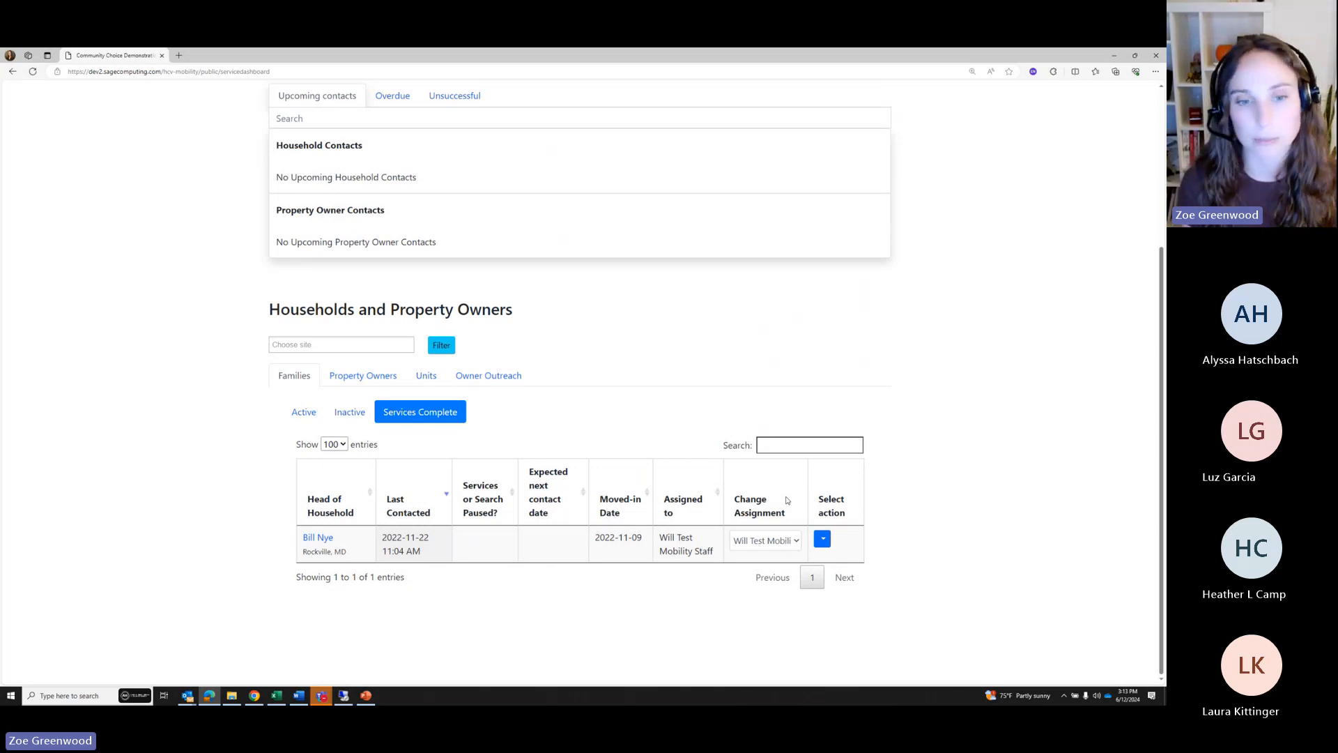
{"action": "left_click", "coordinate": [481, 504]}
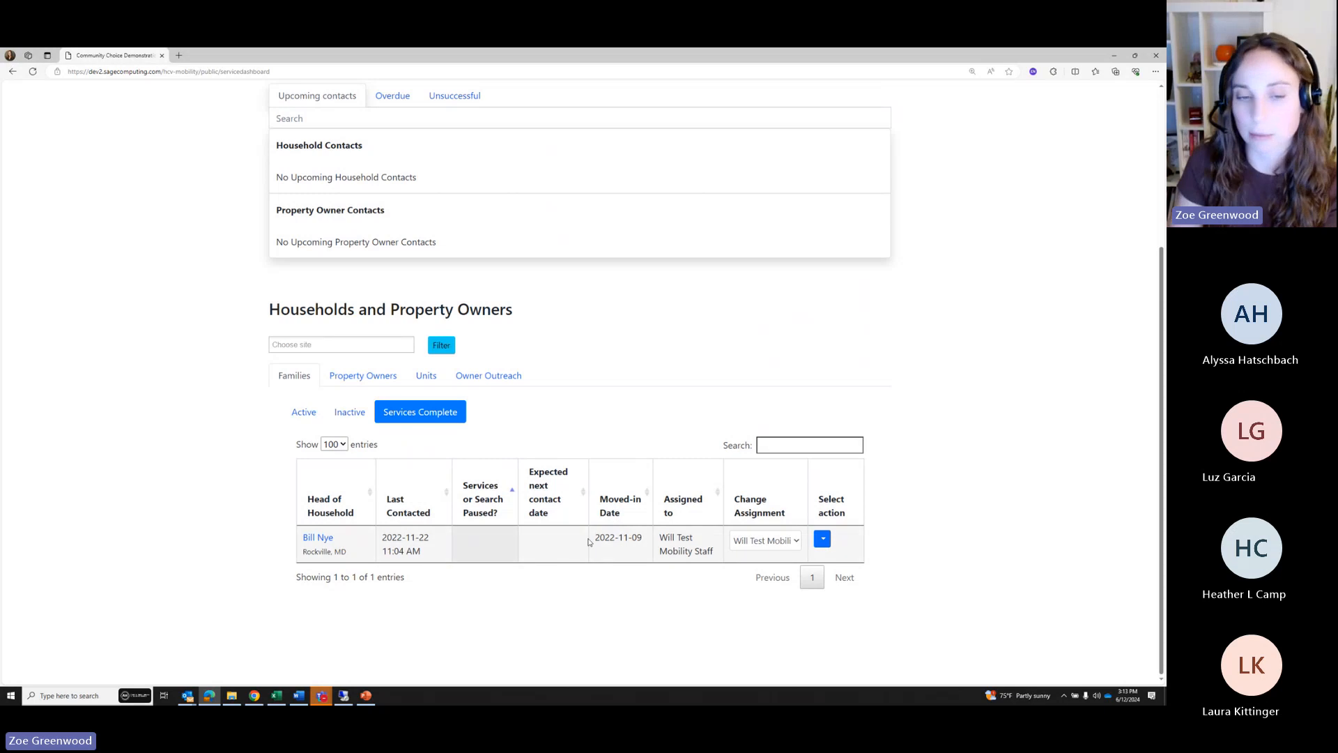
{"action": "left_click", "coordinate": [304, 413]}
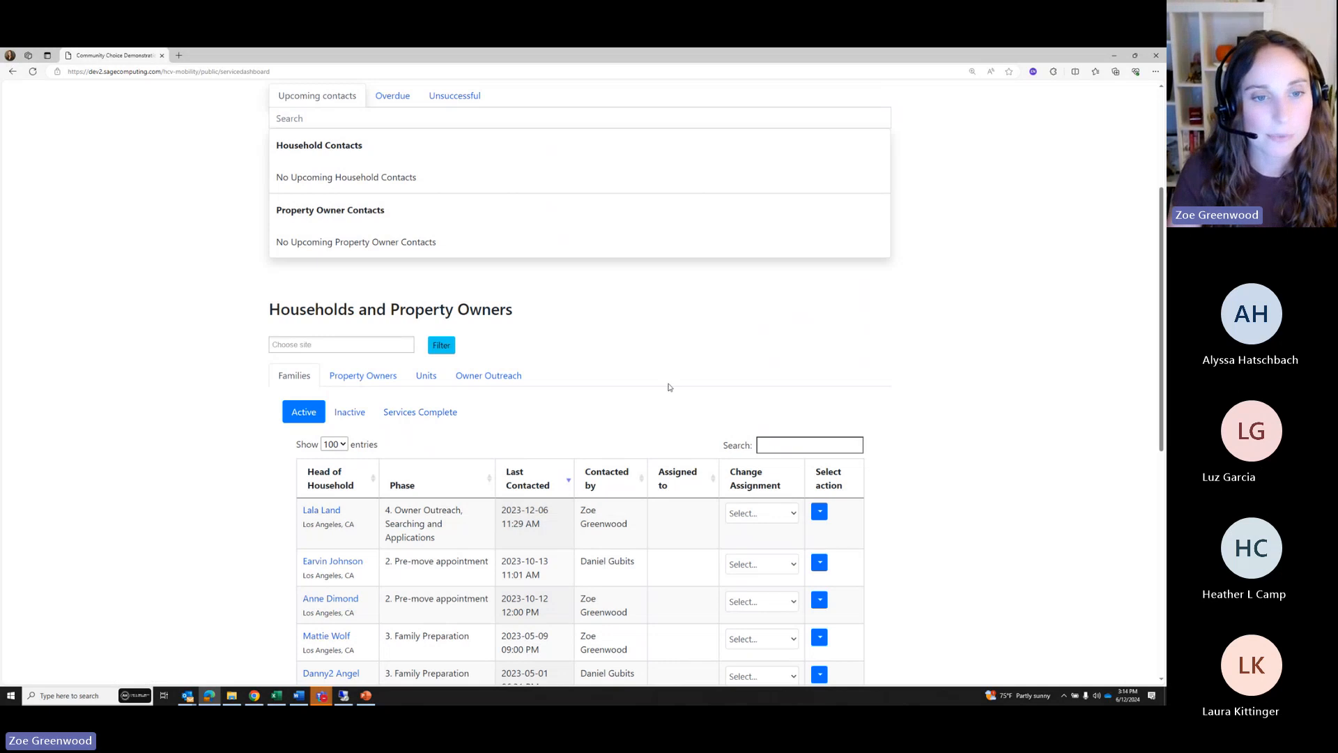
Glance at the Property Owners list, then return to the Families list
{"action": "scroll", "coordinate": [413, 443], "scroll_direction": "down", "scroll_amount": 1}
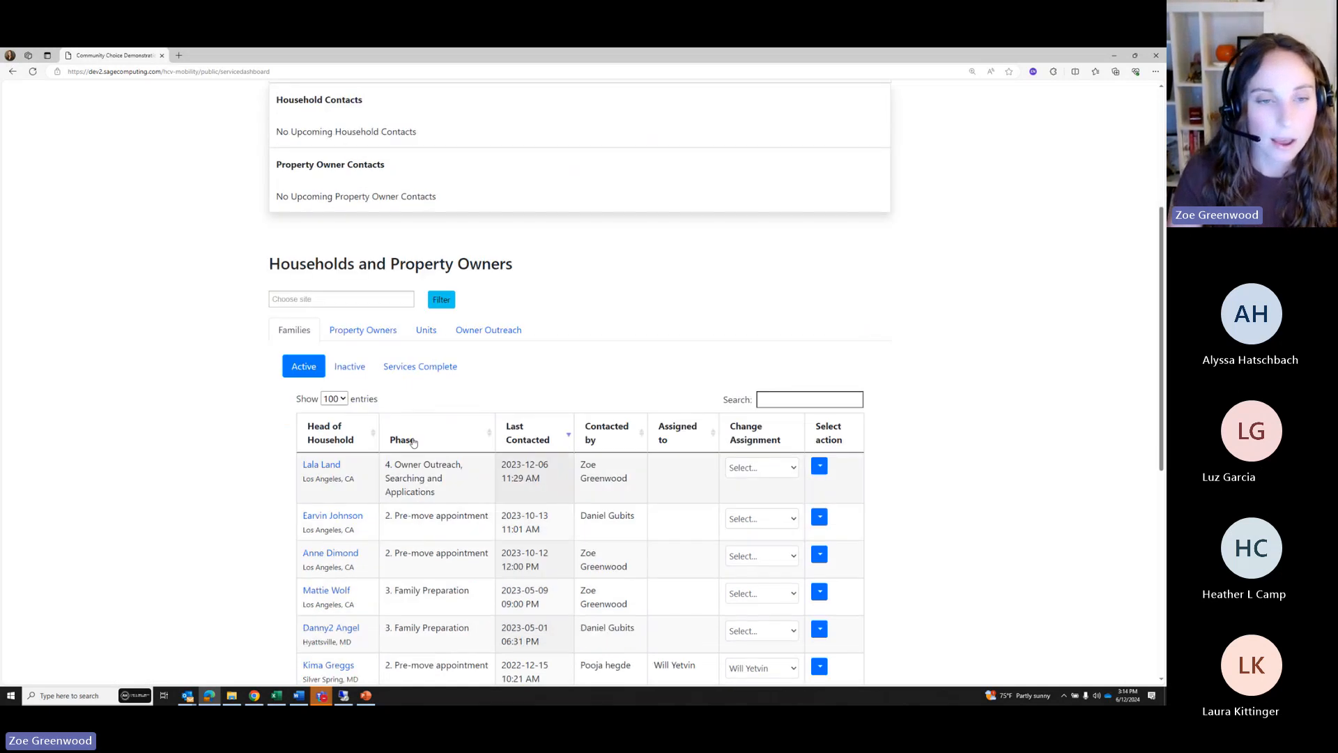
{"action": "left_click", "coordinate": [359, 333]}
{"action": "scroll", "coordinate": [548, 334], "scroll_direction": "down", "scroll_amount": 3}
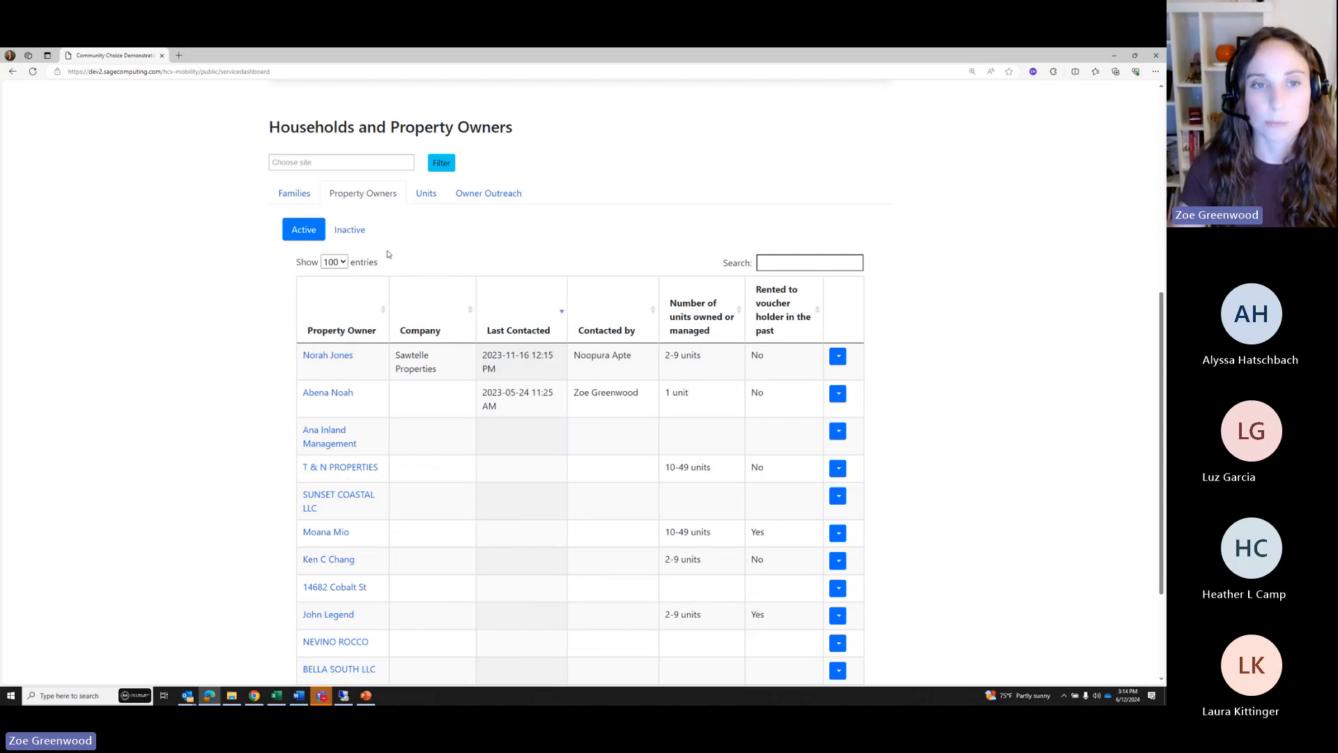
{"action": "left_click", "coordinate": [297, 199]}
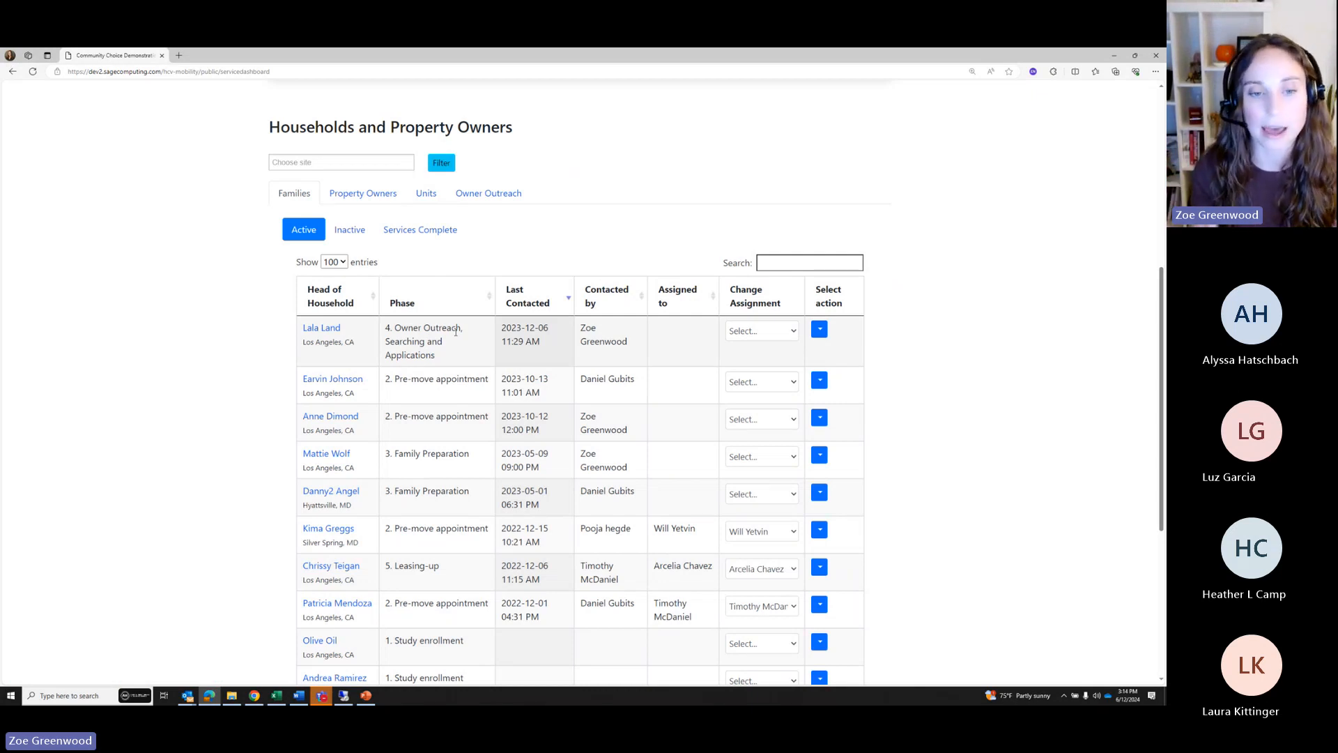
Review the families' phases, then switch back to the active Property Owners list
{"action": "scroll", "coordinate": [456, 332], "scroll_direction": "down", "scroll_amount": 3}
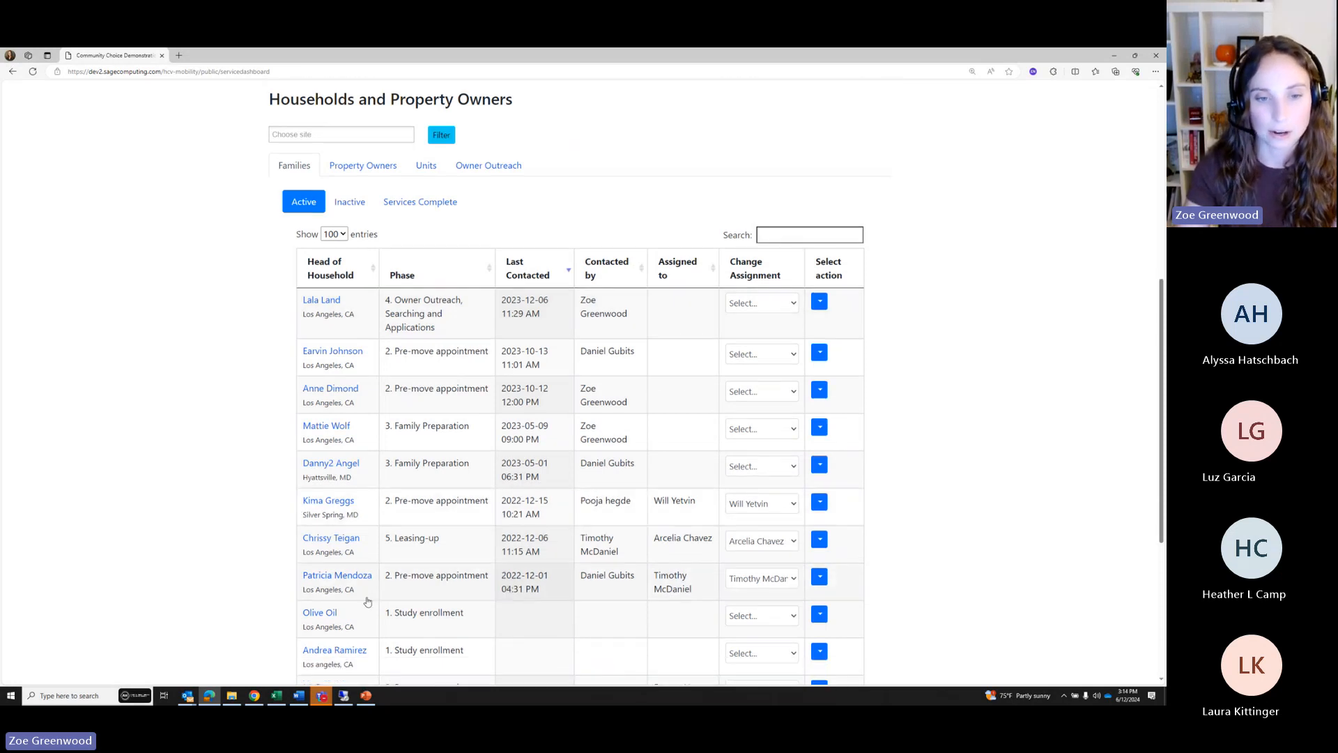
{"action": "left_click_drag", "start_coordinate": [466, 459], "coordinate": [384, 460]}
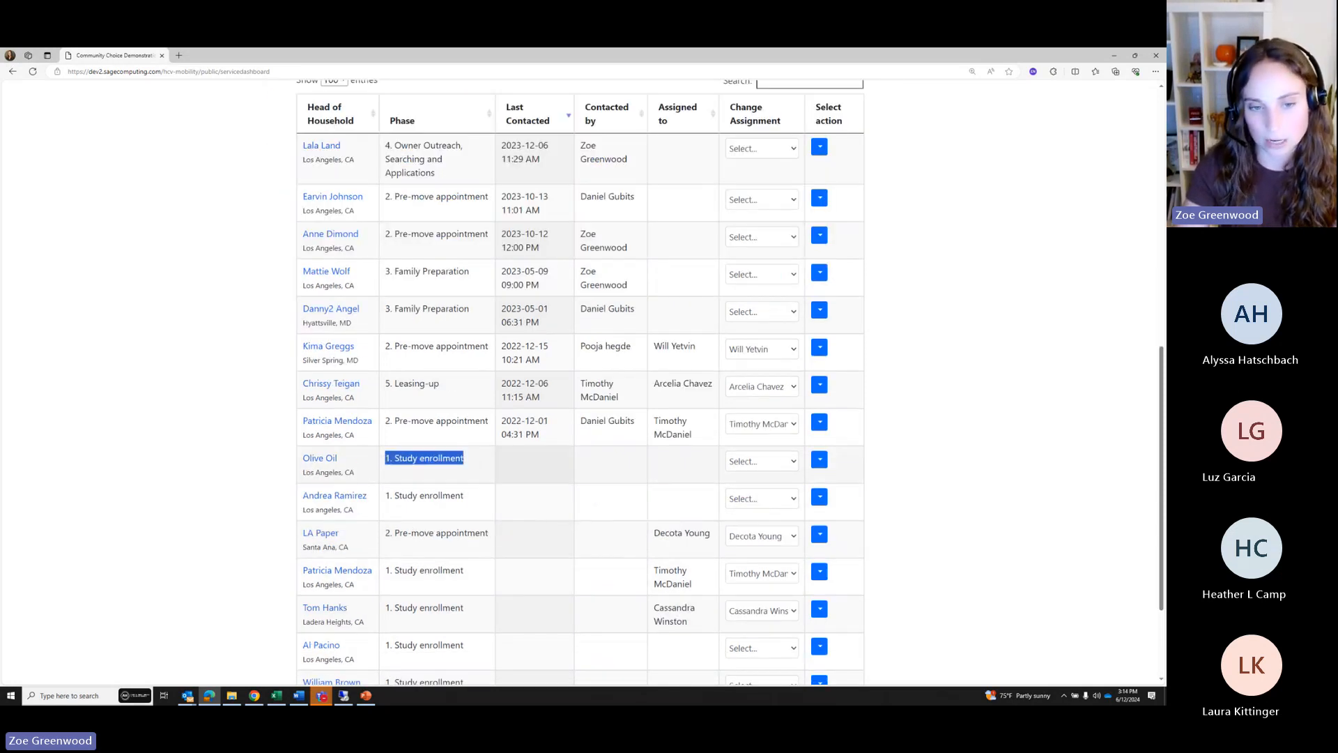
{"action": "scroll", "coordinate": [390, 432], "scroll_direction": "up", "scroll_amount": 3}
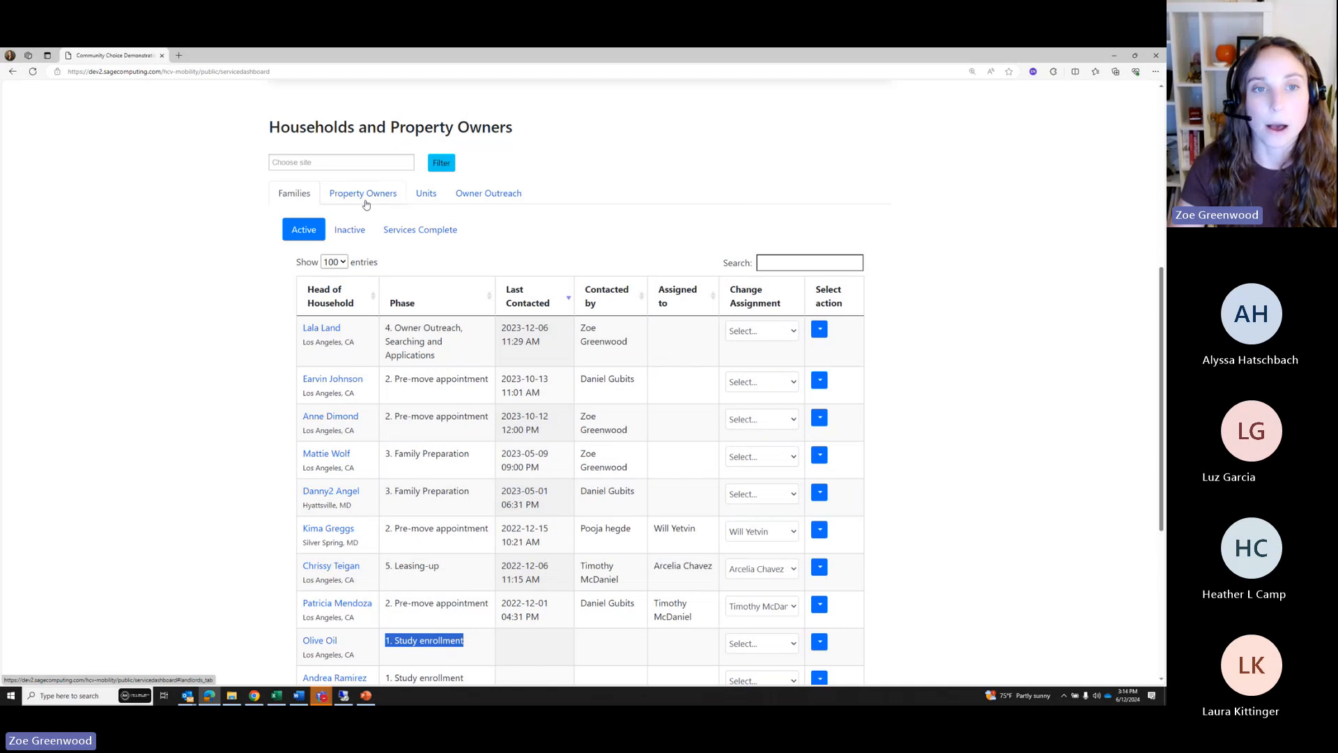
{"action": "left_click", "coordinate": [363, 193]}
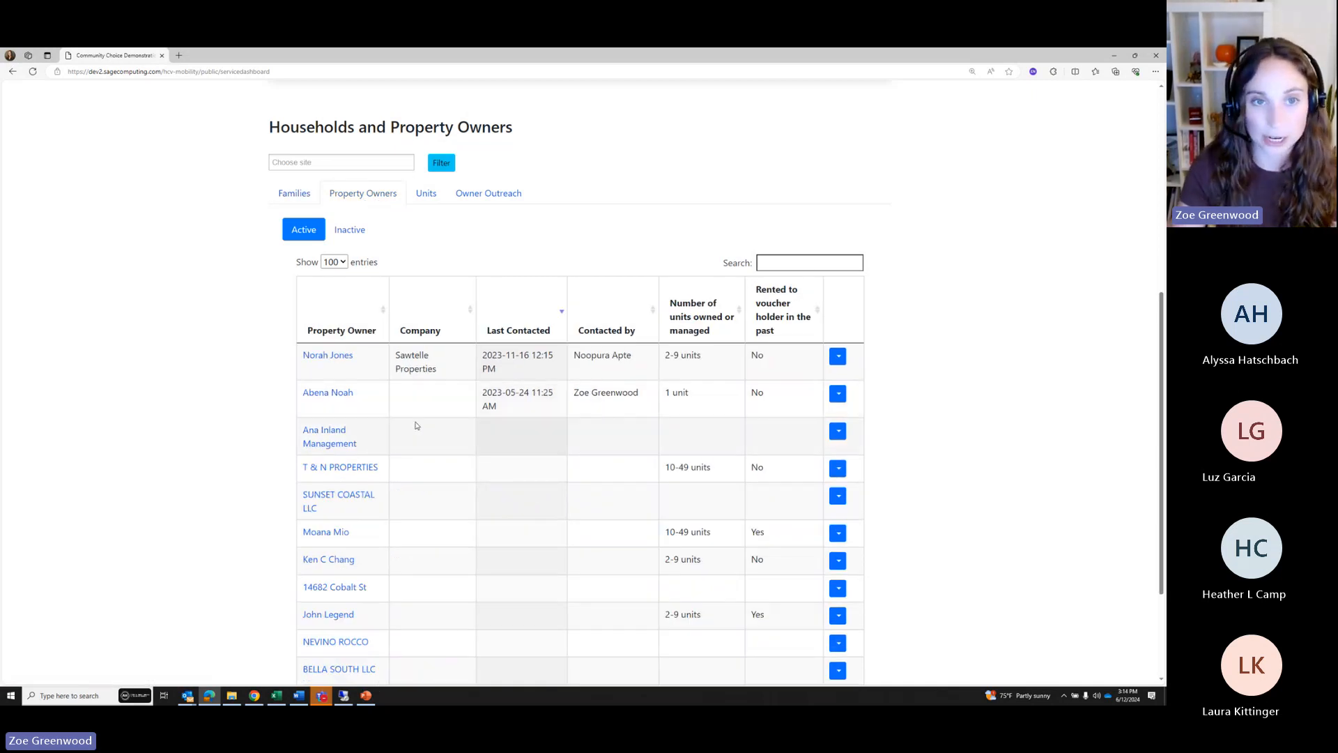
{"action": "scroll", "coordinate": [423, 452], "scroll_direction": "up", "scroll_amount": 1}
{"action": "scroll", "coordinate": [423, 452], "scroll_direction": "up", "scroll_amount": 4}
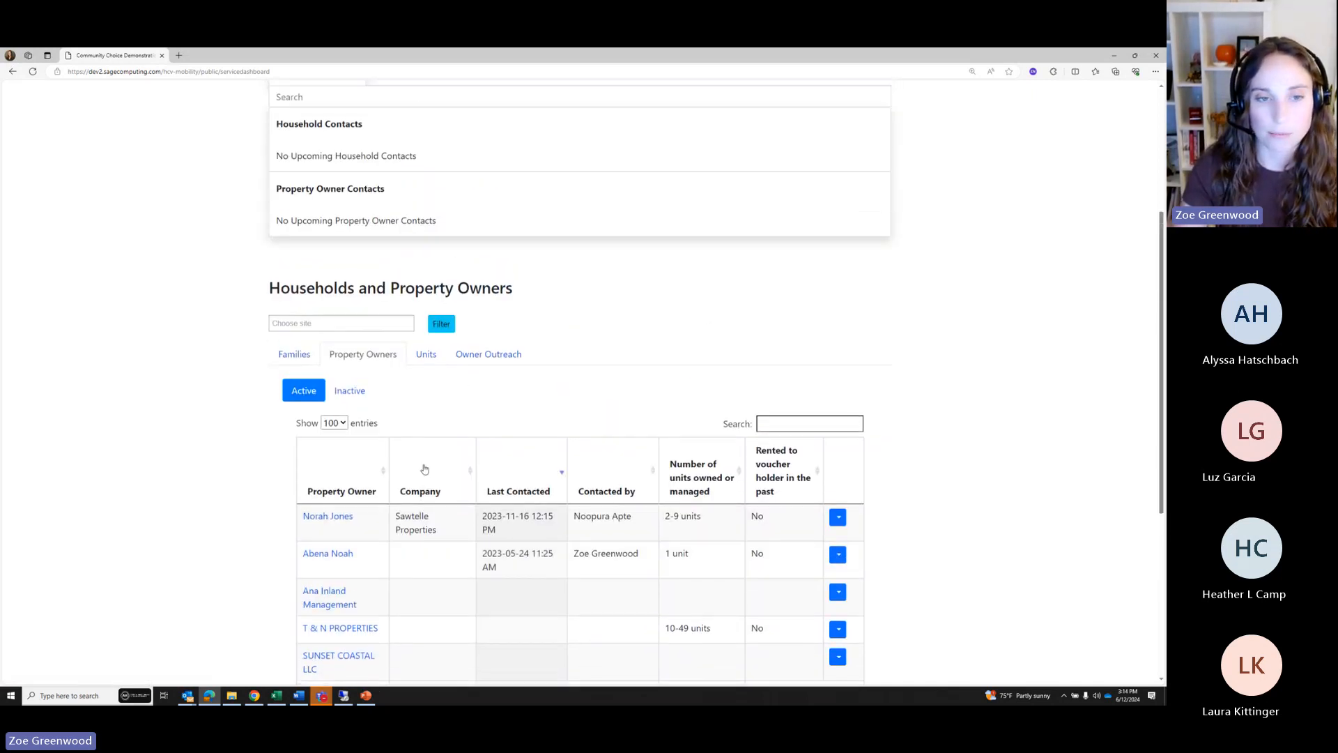
{"action": "scroll", "coordinate": [424, 469], "scroll_direction": "up", "scroll_amount": 2}
{"action": "scroll", "coordinate": [672, 526], "scroll_direction": "down", "scroll_amount": 4}
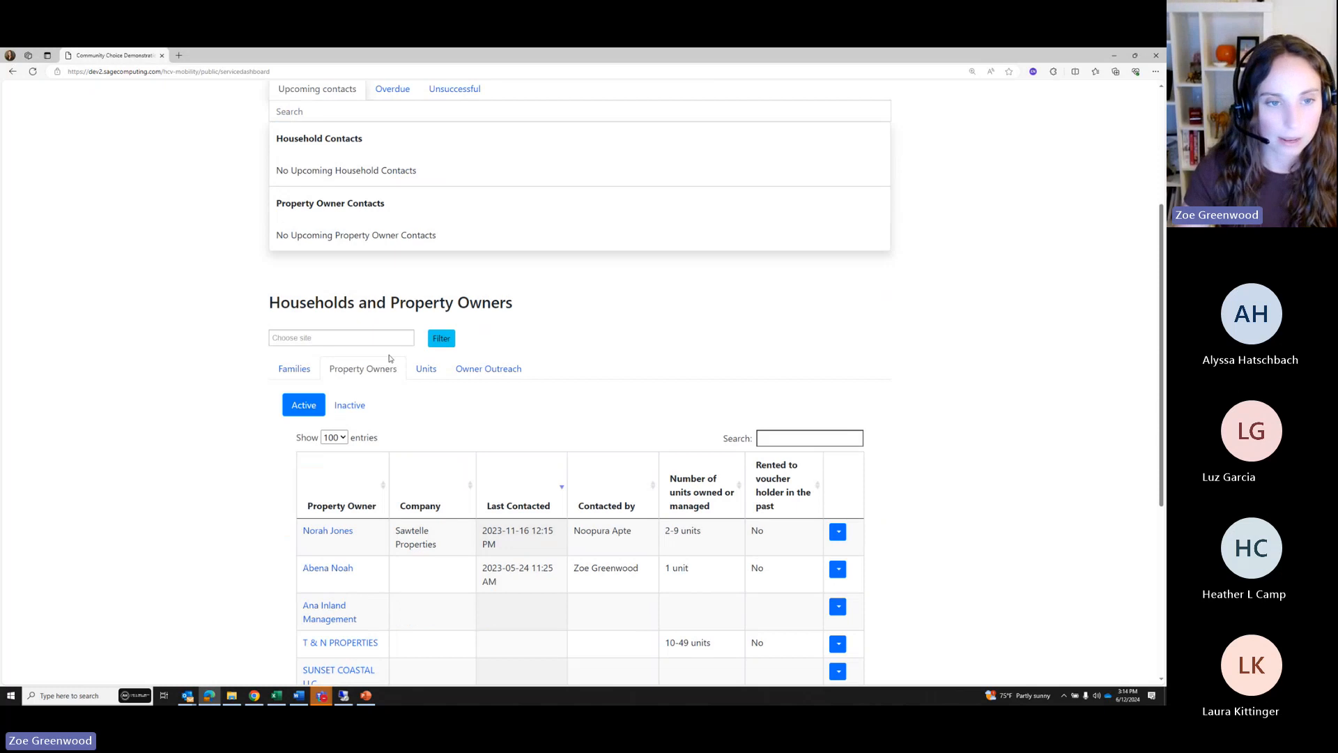
Filter the dashboard to Los Angeles and review the site's units on the Units tab
{"action": "left_click", "coordinate": [362, 338]}
{"action": "left_click", "coordinate": [313, 382]}
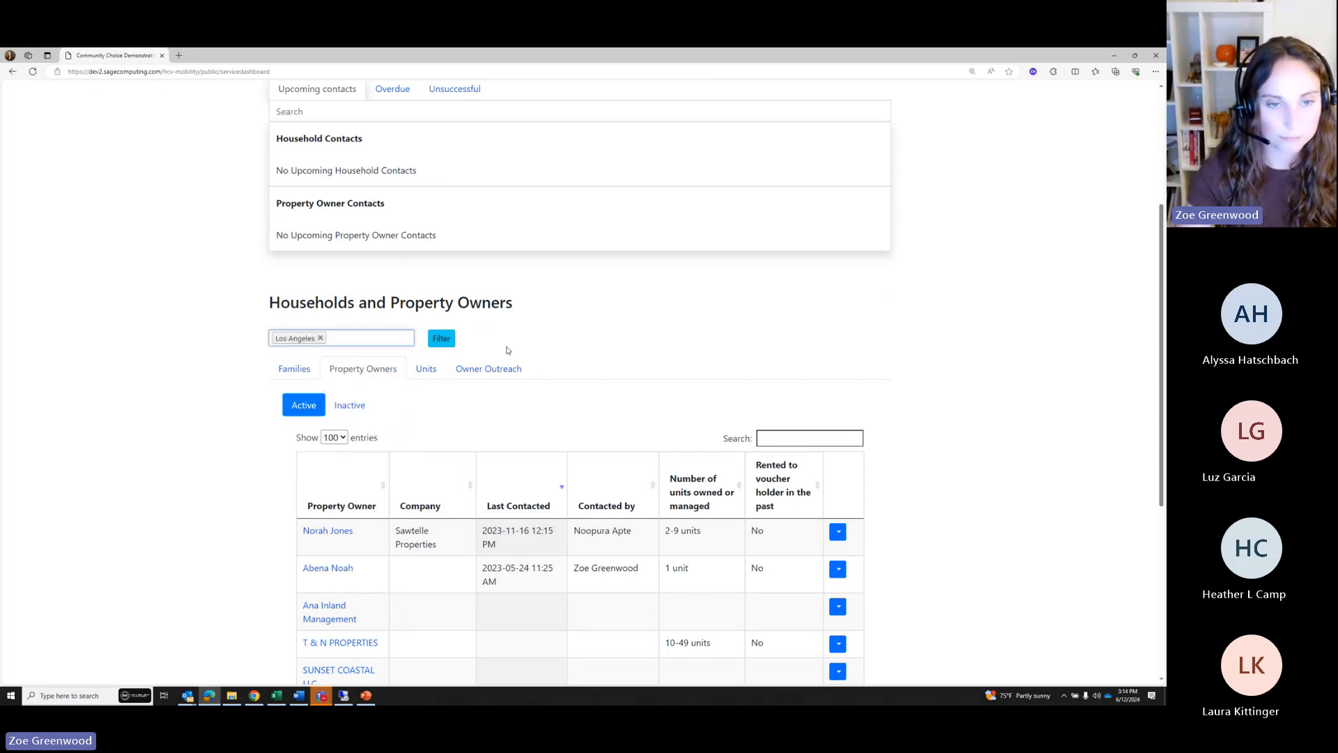
{"action": "left_click", "coordinate": [441, 338]}
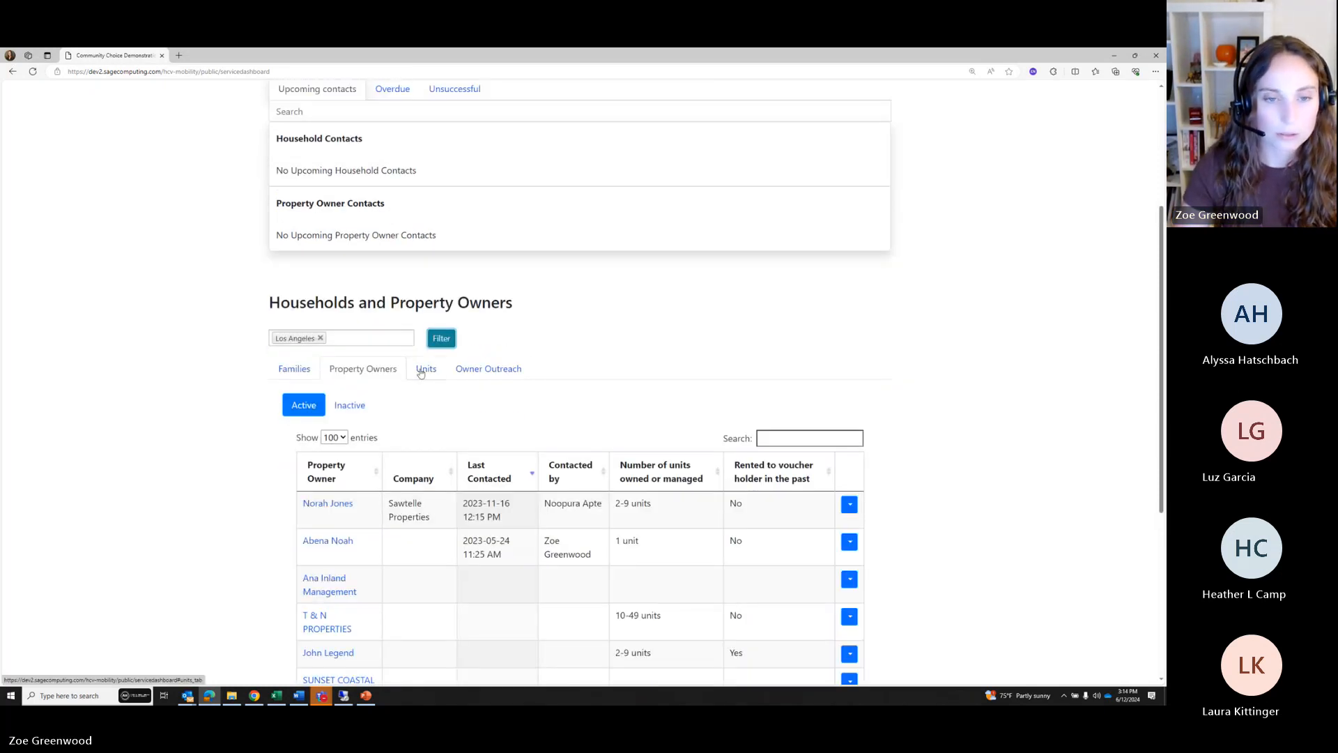
{"action": "left_click", "coordinate": [423, 369]}
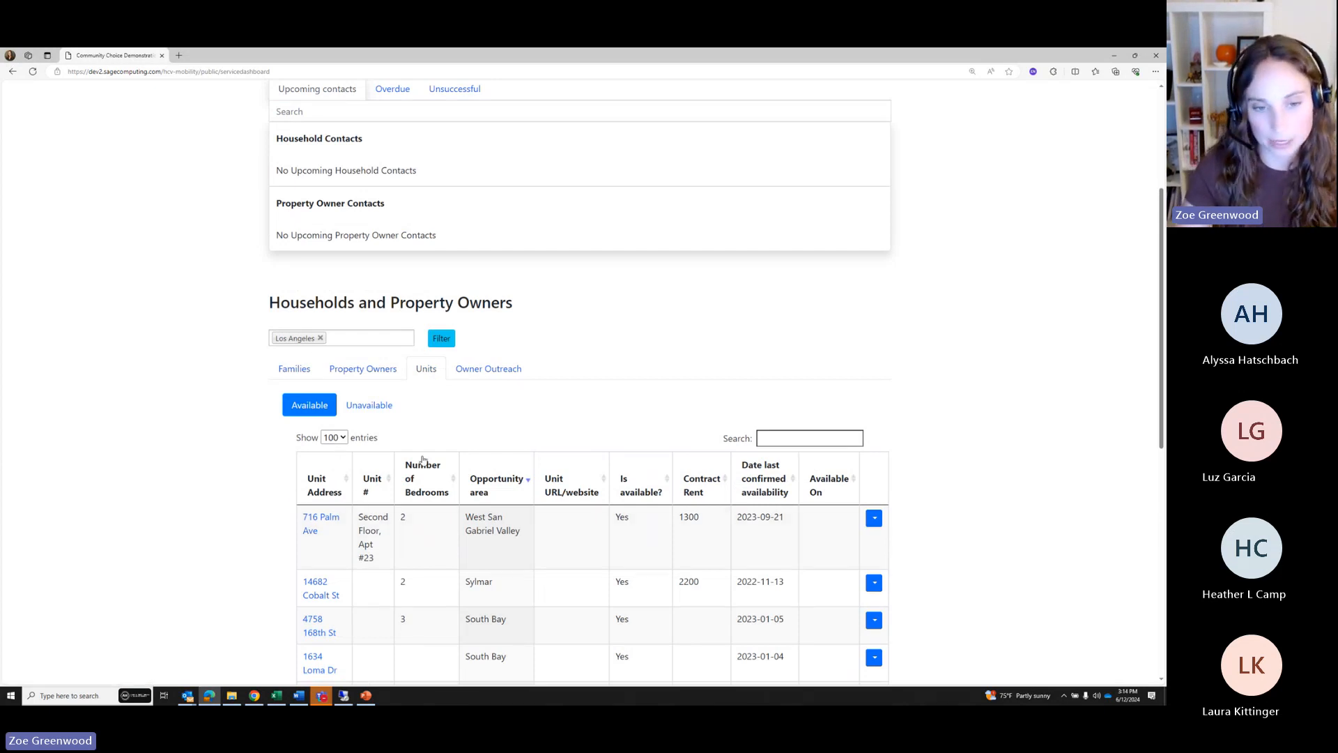
{"action": "scroll", "coordinate": [506, 432], "scroll_direction": "down", "scroll_amount": 1}
{"action": "scroll", "coordinate": [503, 436], "scroll_direction": "down", "scroll_amount": 1}
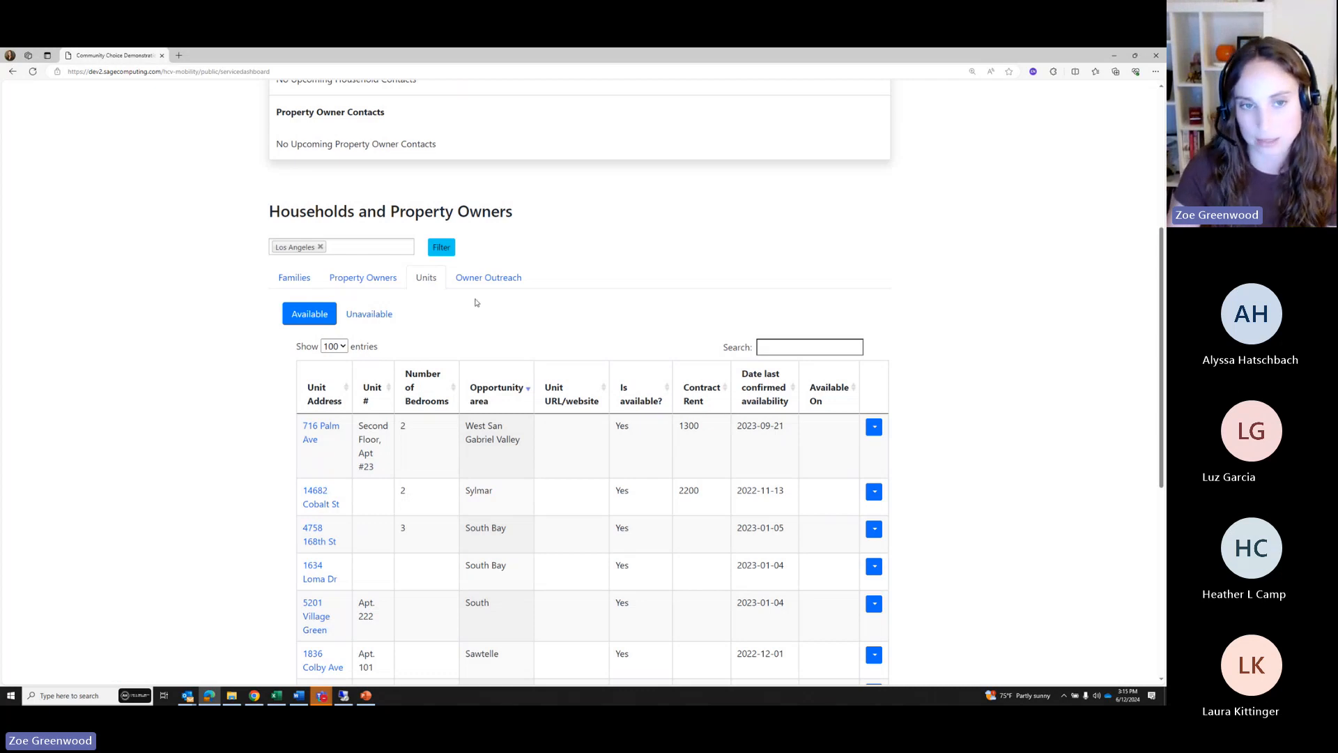
{"action": "scroll", "coordinate": [527, 376], "scroll_direction": "up", "scroll_amount": 1}
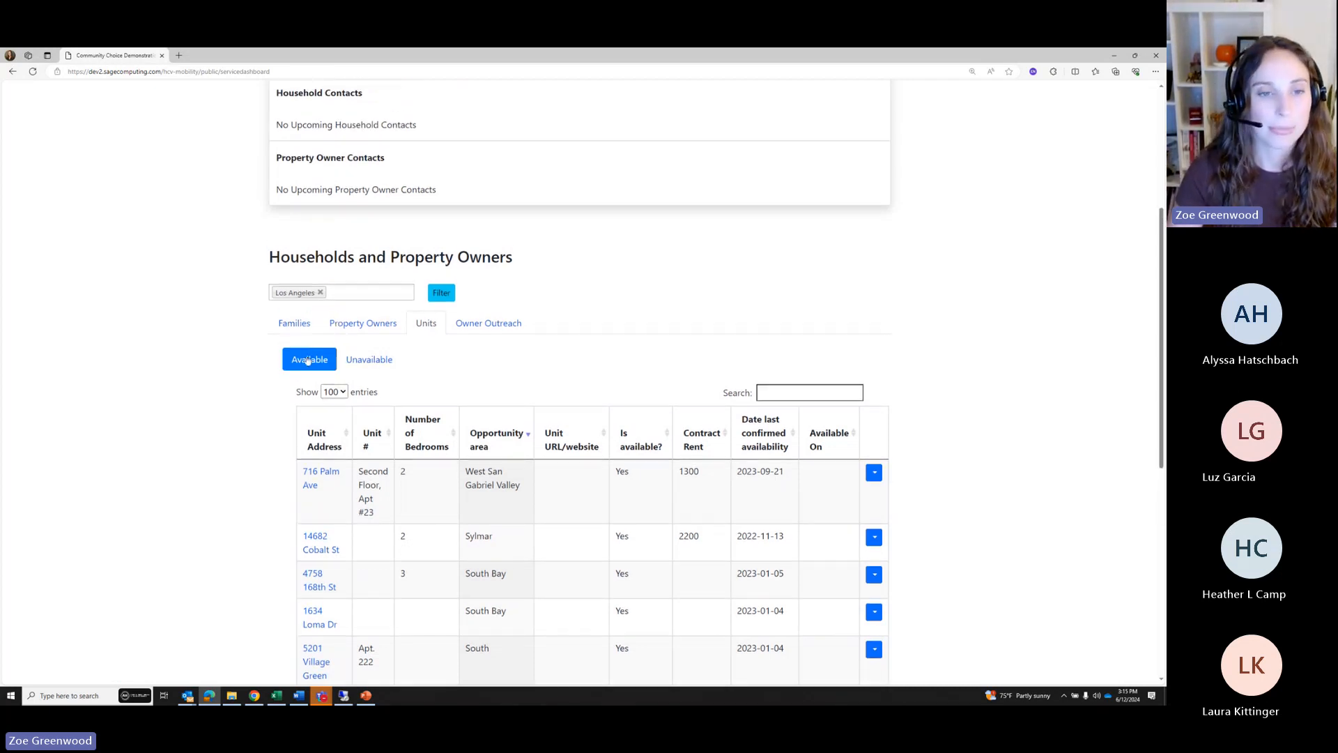
Show the Unavailable units: Baldwin Hills, West Side and Alhambra
{"action": "left_click", "coordinate": [364, 362]}
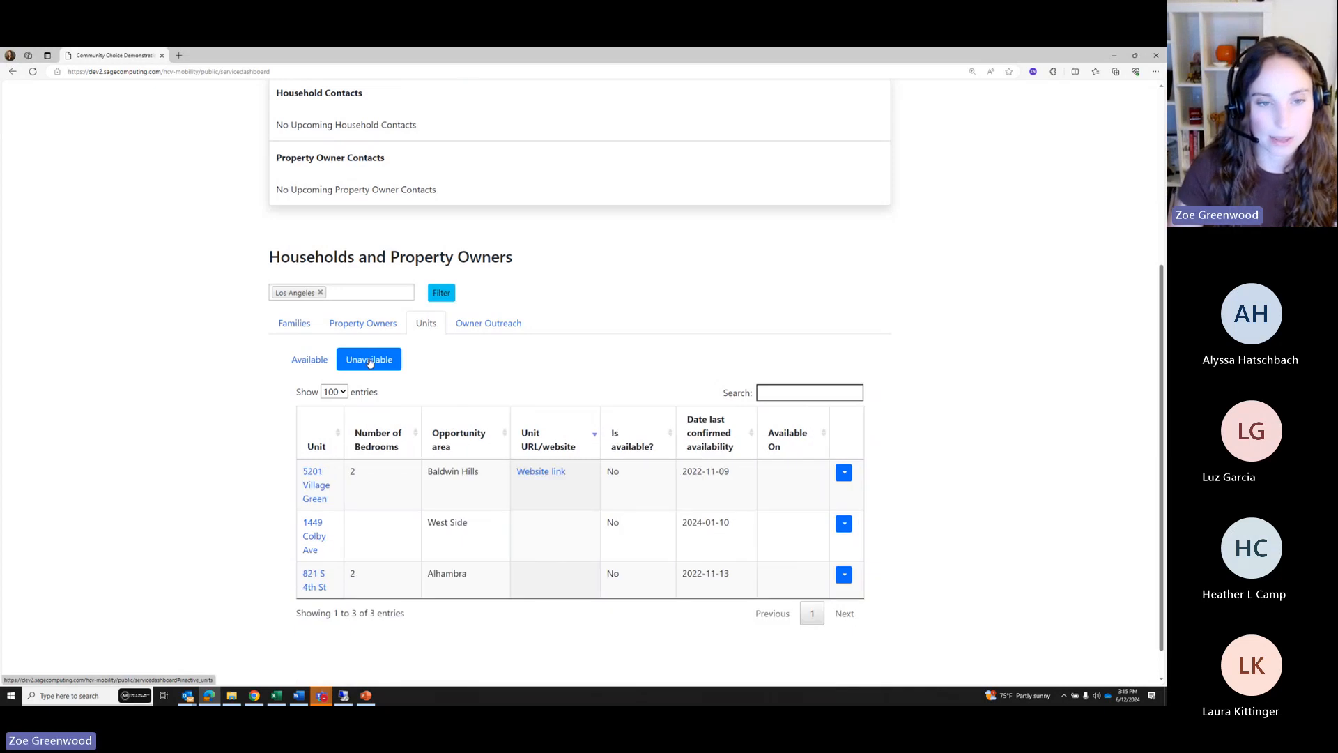
{"action": "left_click", "coordinate": [314, 362]}
{"action": "scroll", "coordinate": [335, 418], "scroll_direction": "down", "scroll_amount": 3}
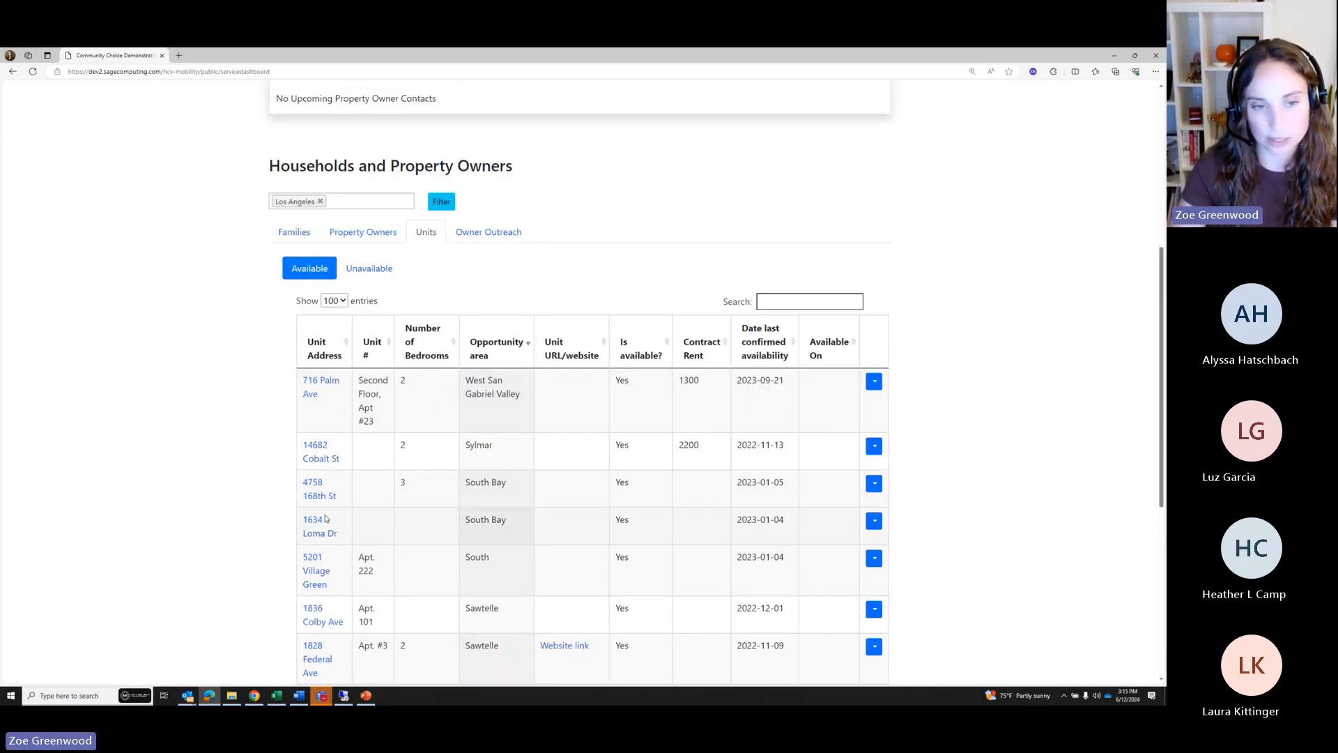
{"action": "left_click", "coordinate": [364, 269]}
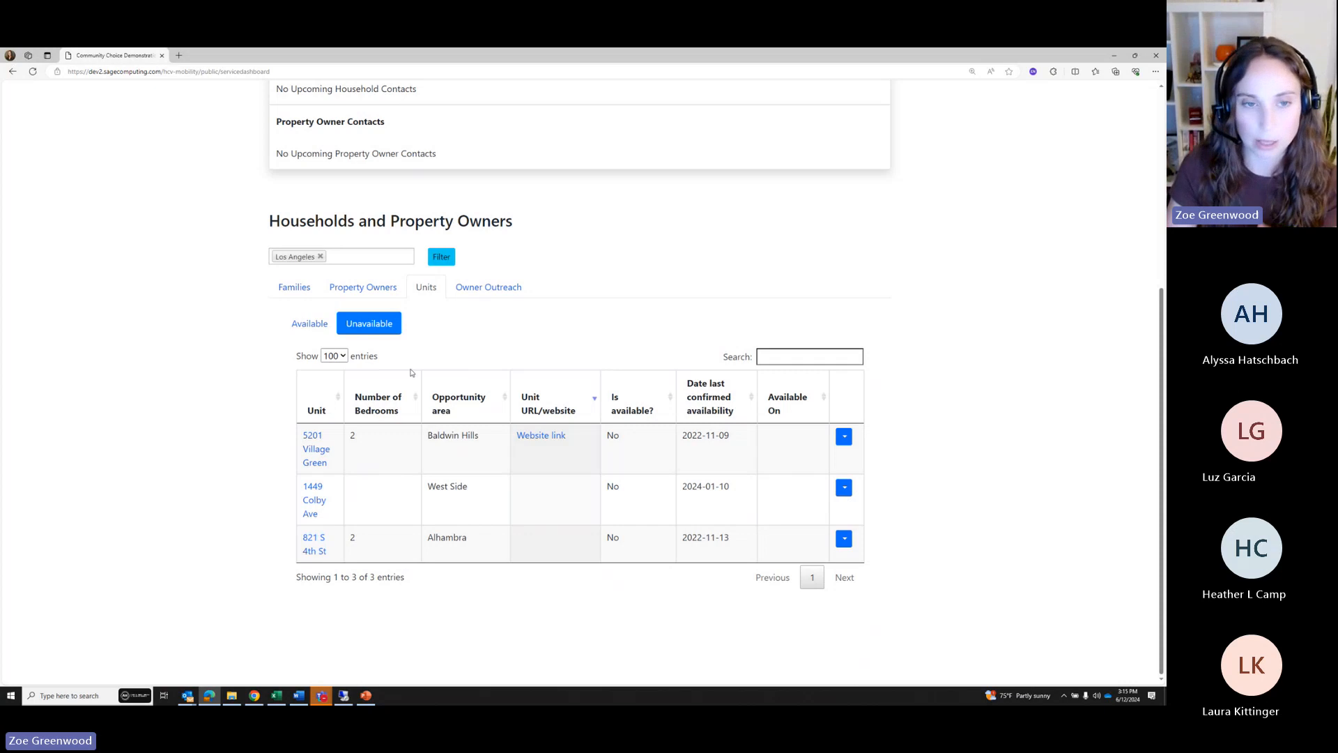
Review the Owner Outreach events, then return to the Units list
{"action": "left_click", "coordinate": [492, 292]}
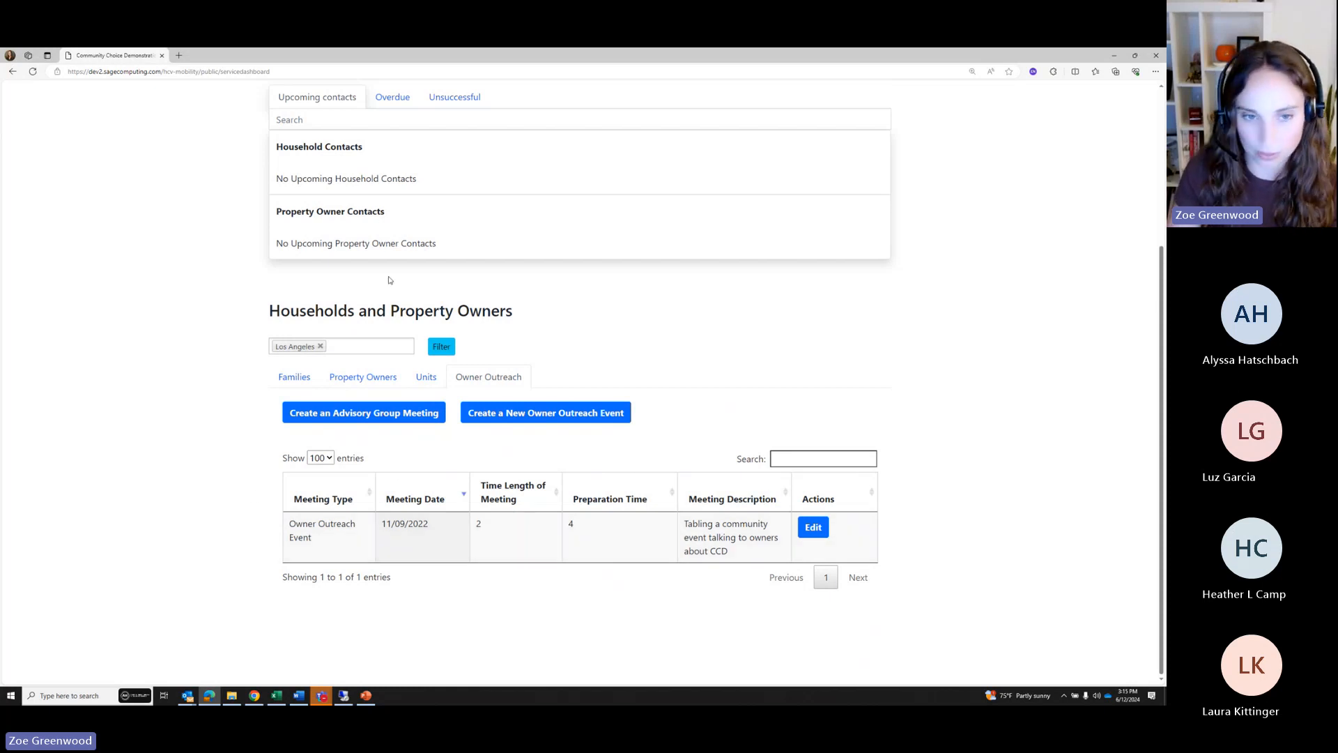
{"action": "scroll", "coordinate": [521, 387], "scroll_direction": "up", "scroll_amount": 1}
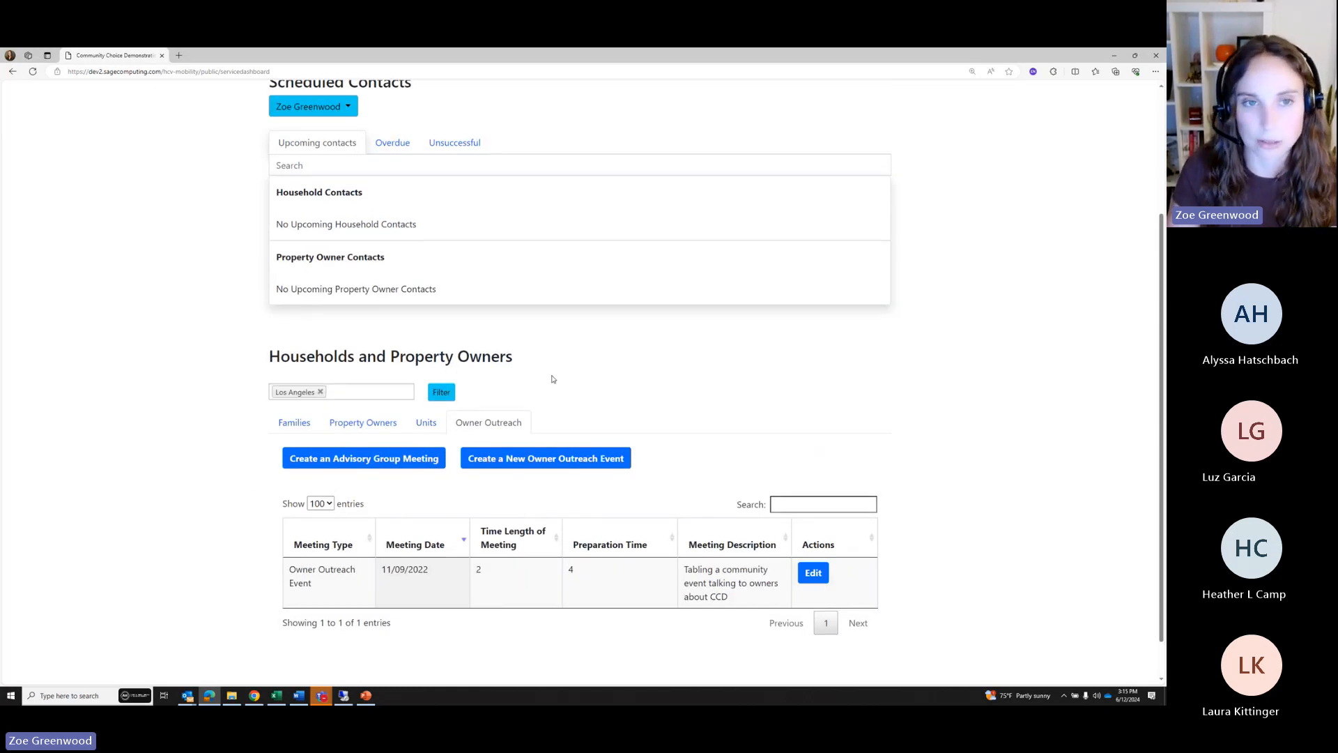
{"action": "scroll", "coordinate": [544, 398], "scroll_direction": "up", "scroll_amount": 2}
{"action": "left_click", "coordinate": [409, 521]}
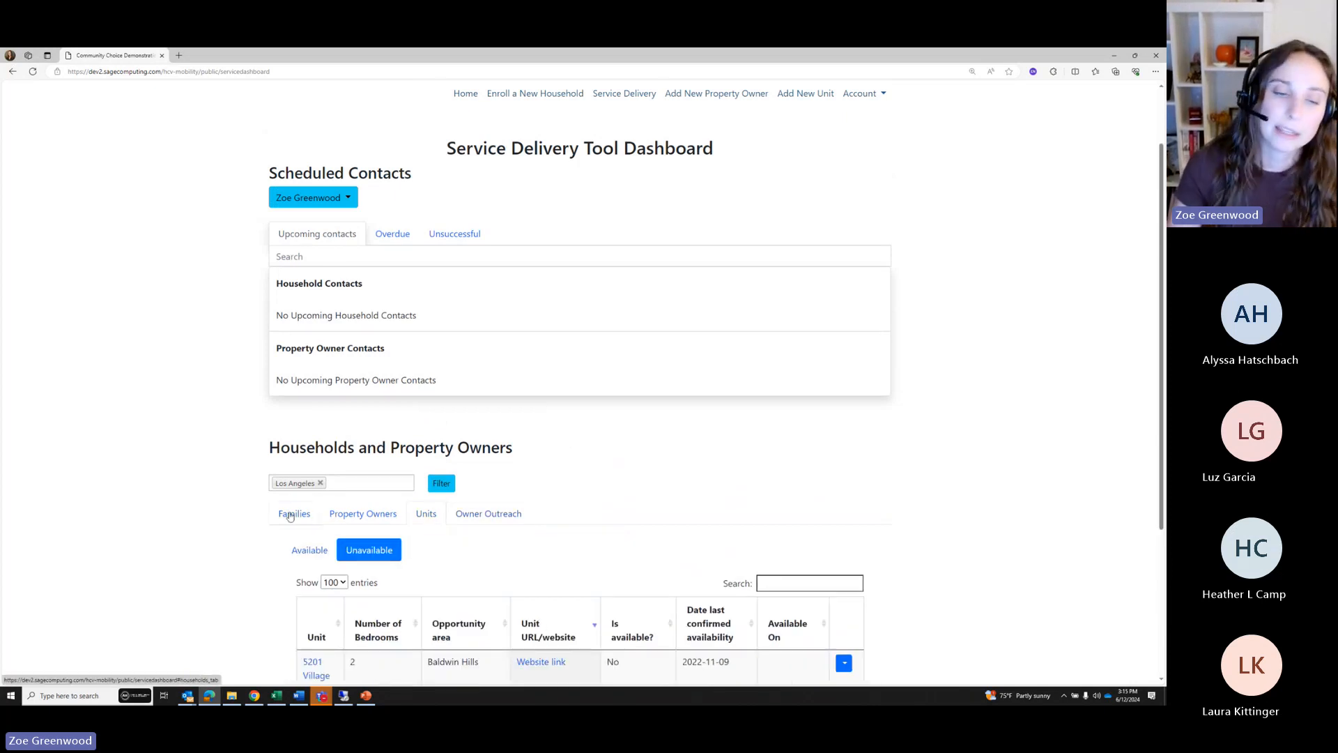
{"action": "scroll", "coordinate": [656, 503], "scroll_direction": "up", "scroll_amount": 1}
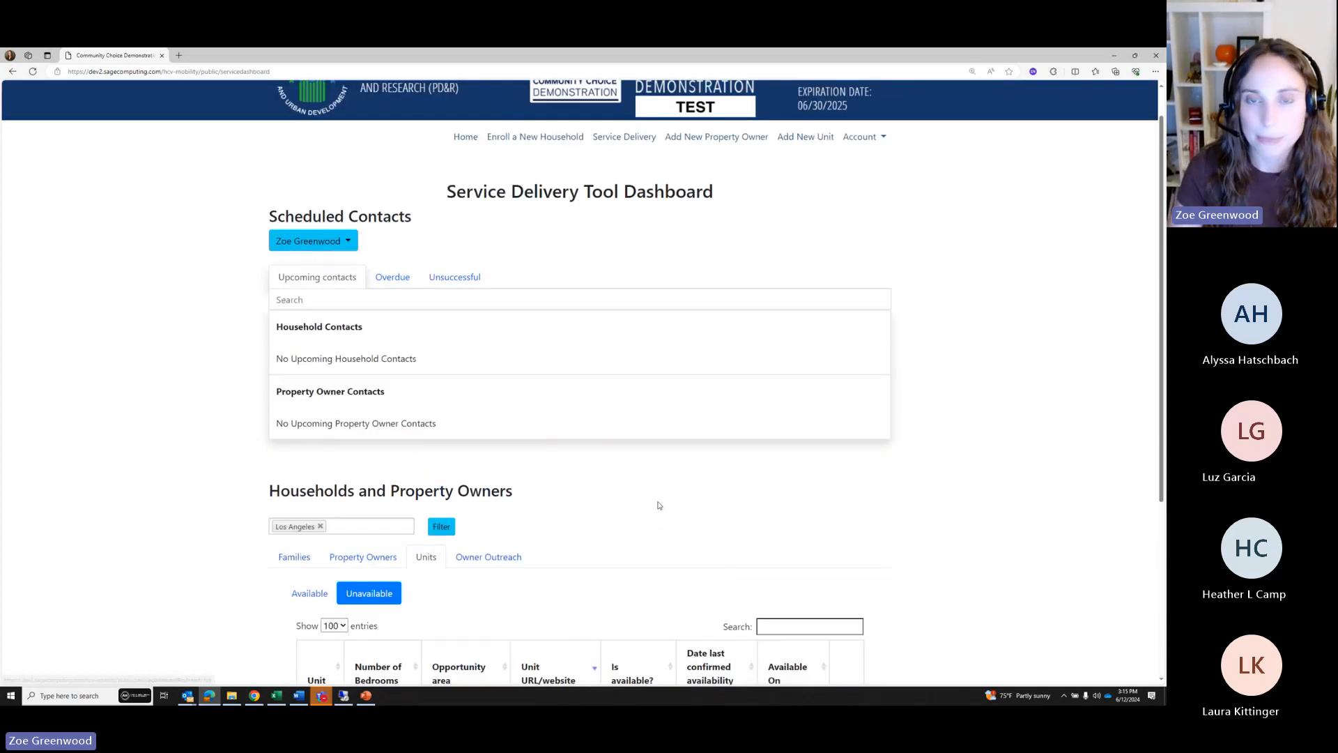
{"action": "scroll", "coordinate": [711, 565], "scroll_direction": "down", "scroll_amount": 3}
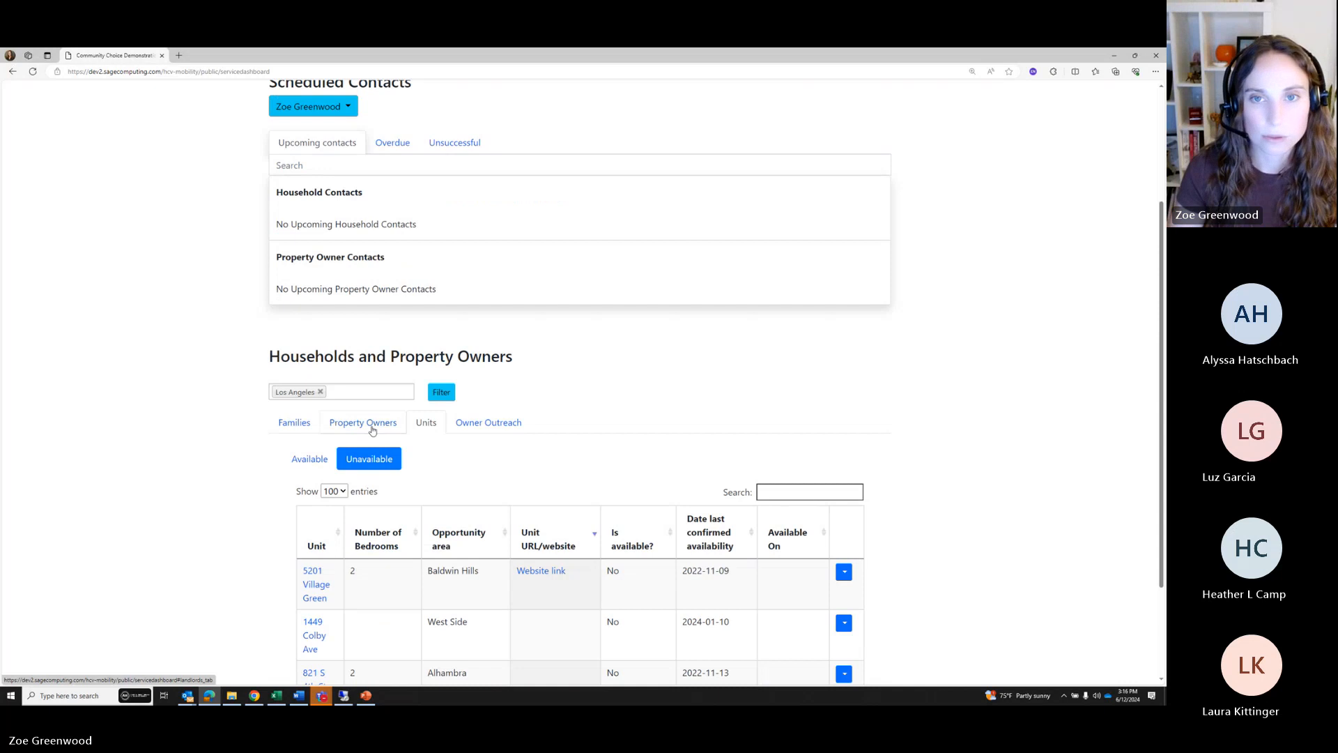
Switch to Property Owners and scroll through the active Los Angeles owners and voucher history
{"action": "left_click", "coordinate": [373, 430]}
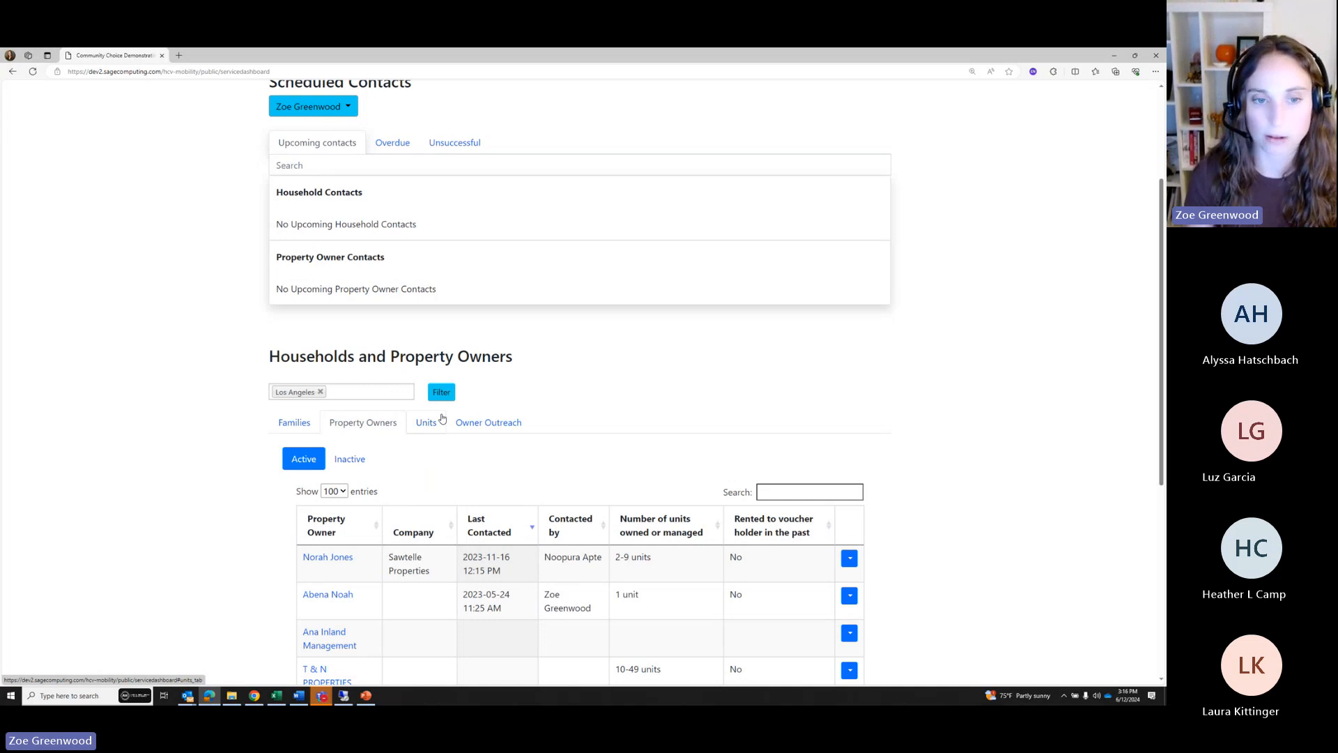
{"action": "scroll", "coordinate": [483, 396], "scroll_direction": "up", "scroll_amount": 2}
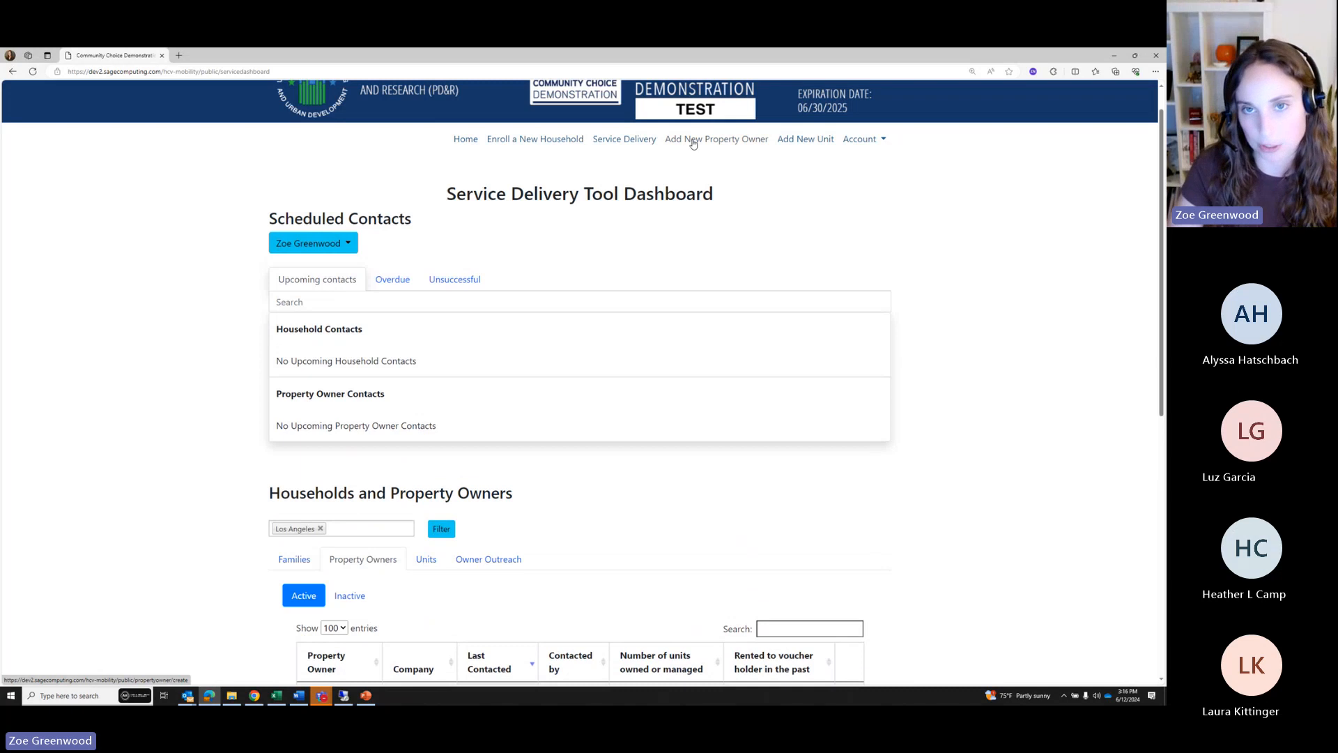
{"action": "scroll", "coordinate": [693, 144], "scroll_direction": "up", "scroll_amount": 1}
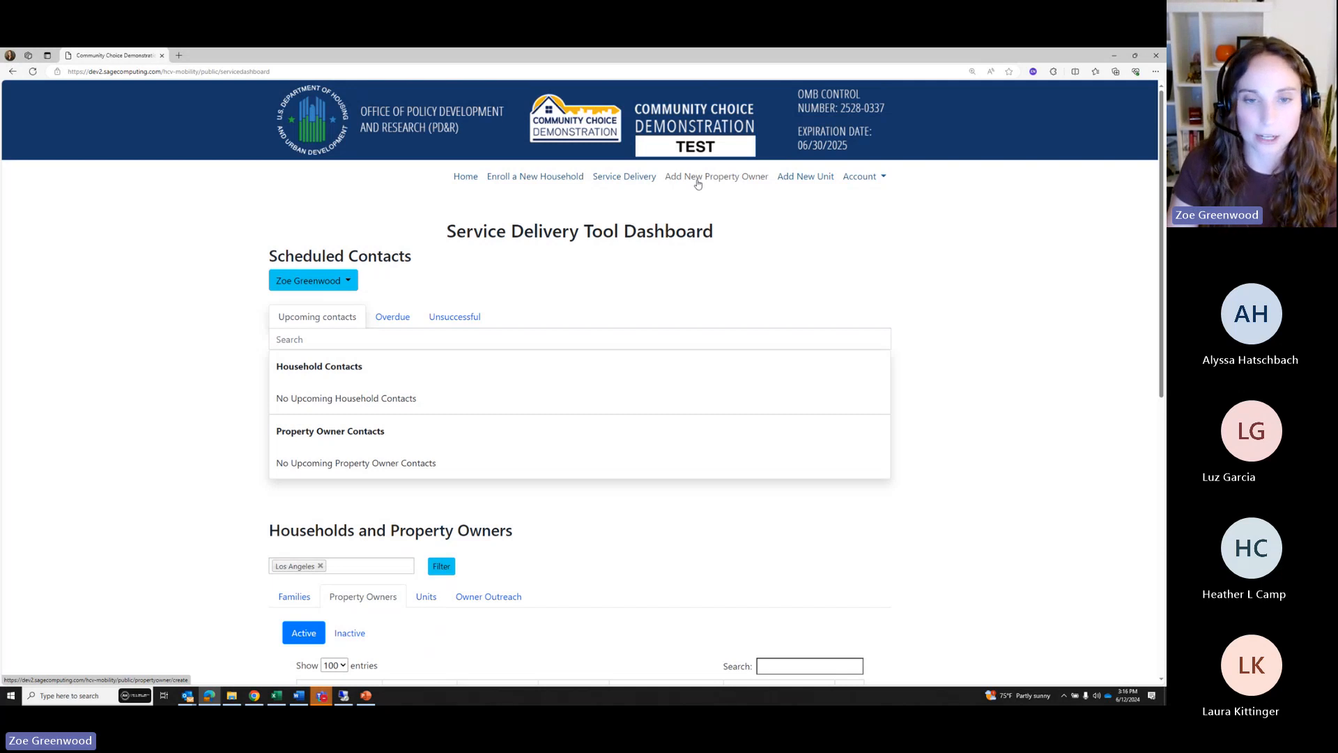
{"action": "scroll", "coordinate": [636, 286], "scroll_direction": "down", "scroll_amount": 6}
{"action": "scroll", "coordinate": [299, 225], "scroll_direction": "up", "scroll_amount": 1}
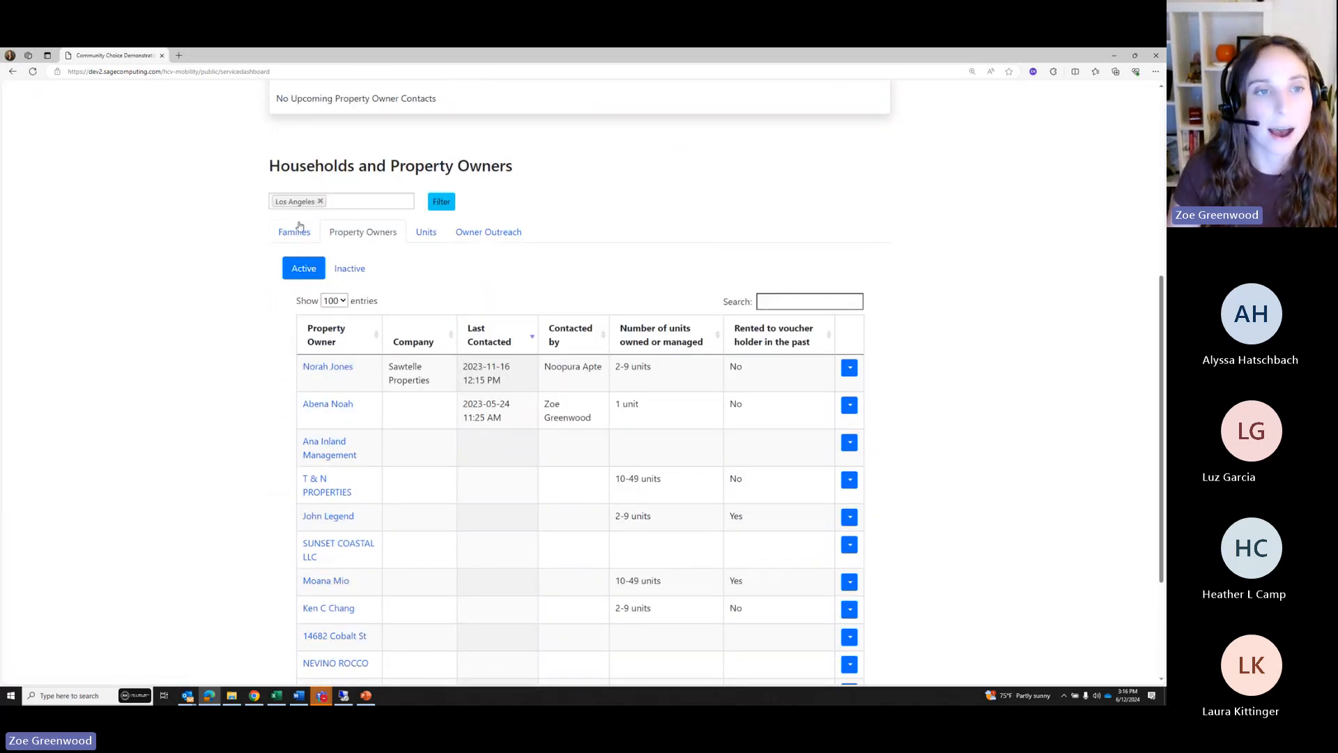
Switch to Families, find the bottom household in Study enrollment, and open its Household Report
{"action": "left_click", "coordinate": [300, 225]}
{"action": "scroll", "coordinate": [515, 326], "scroll_direction": "down", "scroll_amount": 3}
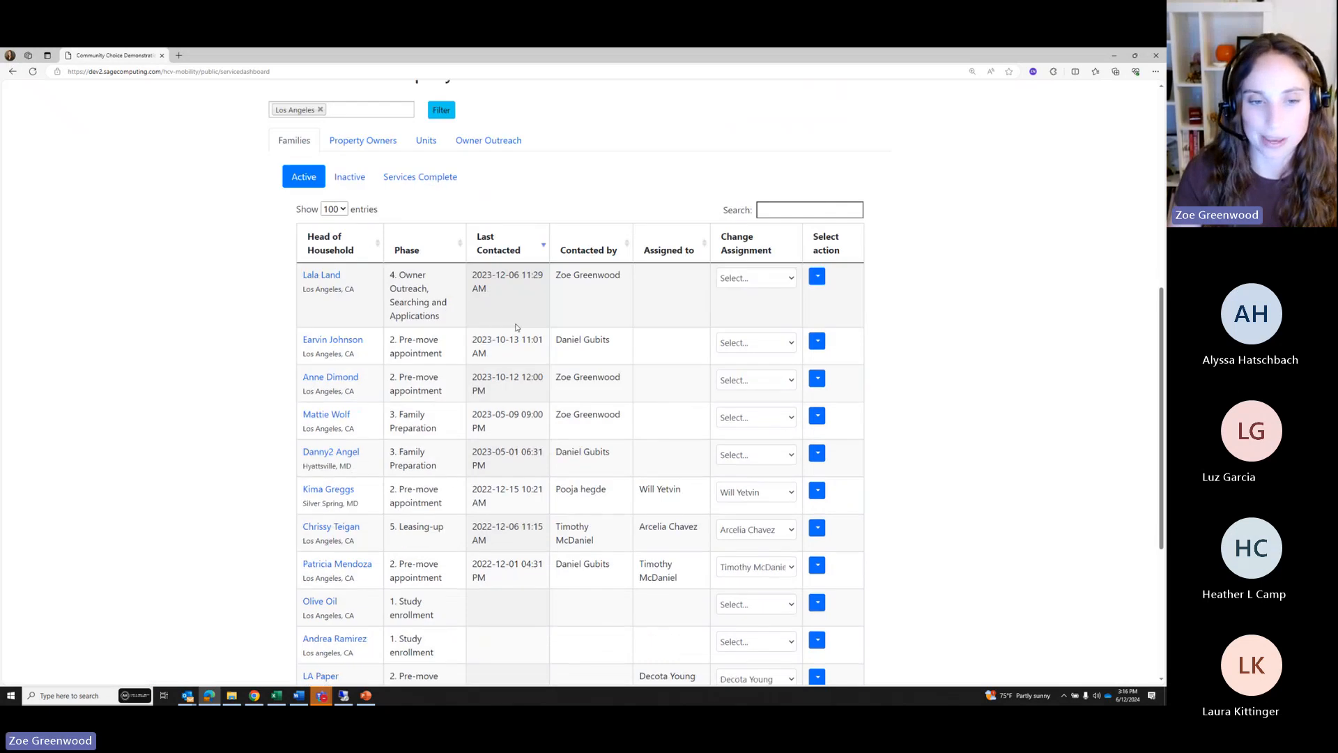
{"action": "scroll", "coordinate": [516, 327], "scroll_direction": "down", "scroll_amount": 2}
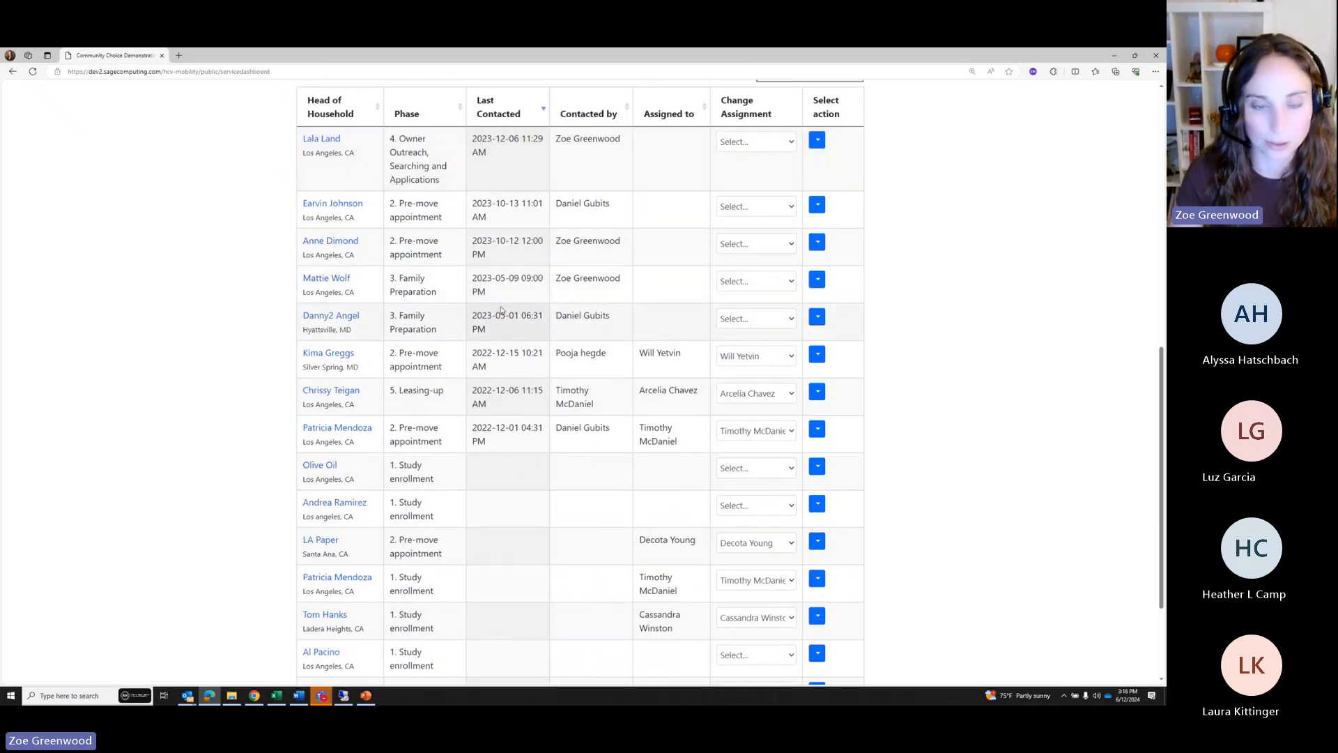
{"action": "scroll", "coordinate": [516, 315], "scroll_direction": "up", "scroll_amount": 1}
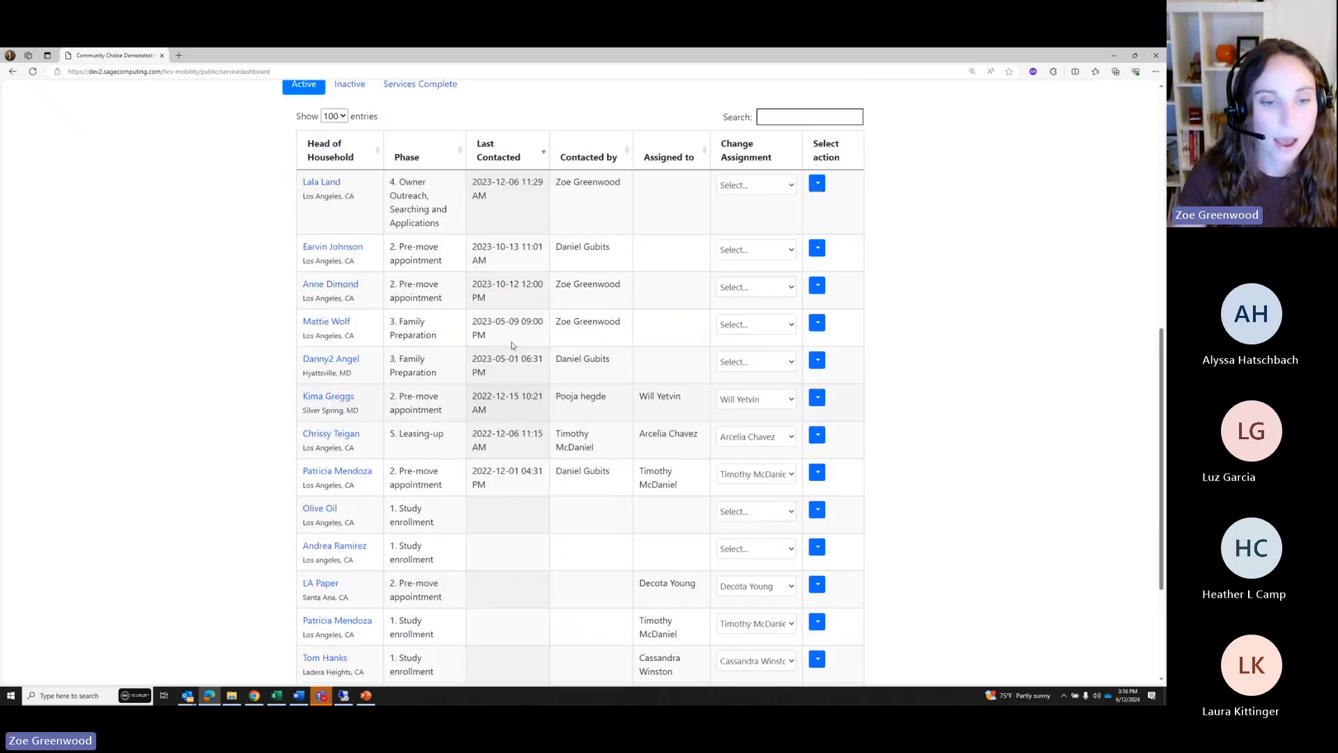
{"action": "scroll", "coordinate": [516, 315], "scroll_direction": "down", "scroll_amount": 4}
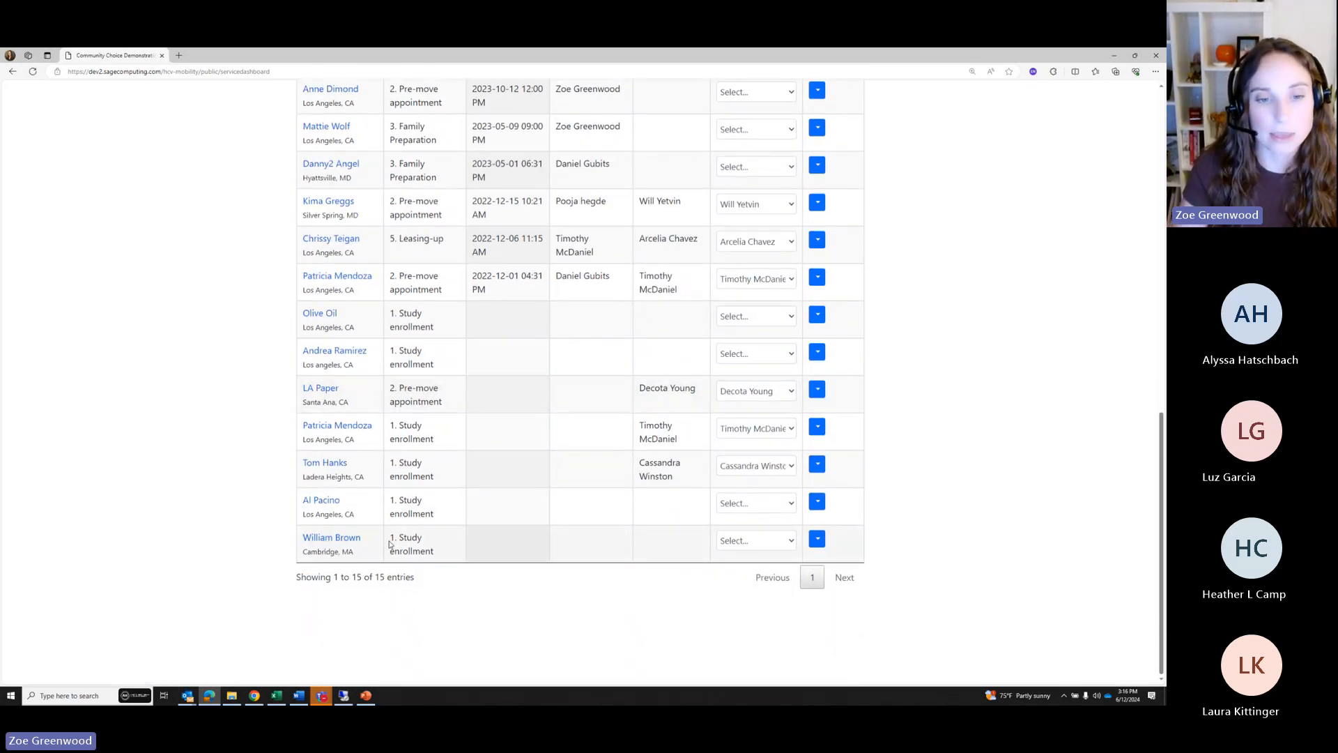
{"action": "left_click_drag", "start_coordinate": [389, 541], "coordinate": [434, 558]}
{"action": "left_click", "coordinate": [451, 601]}
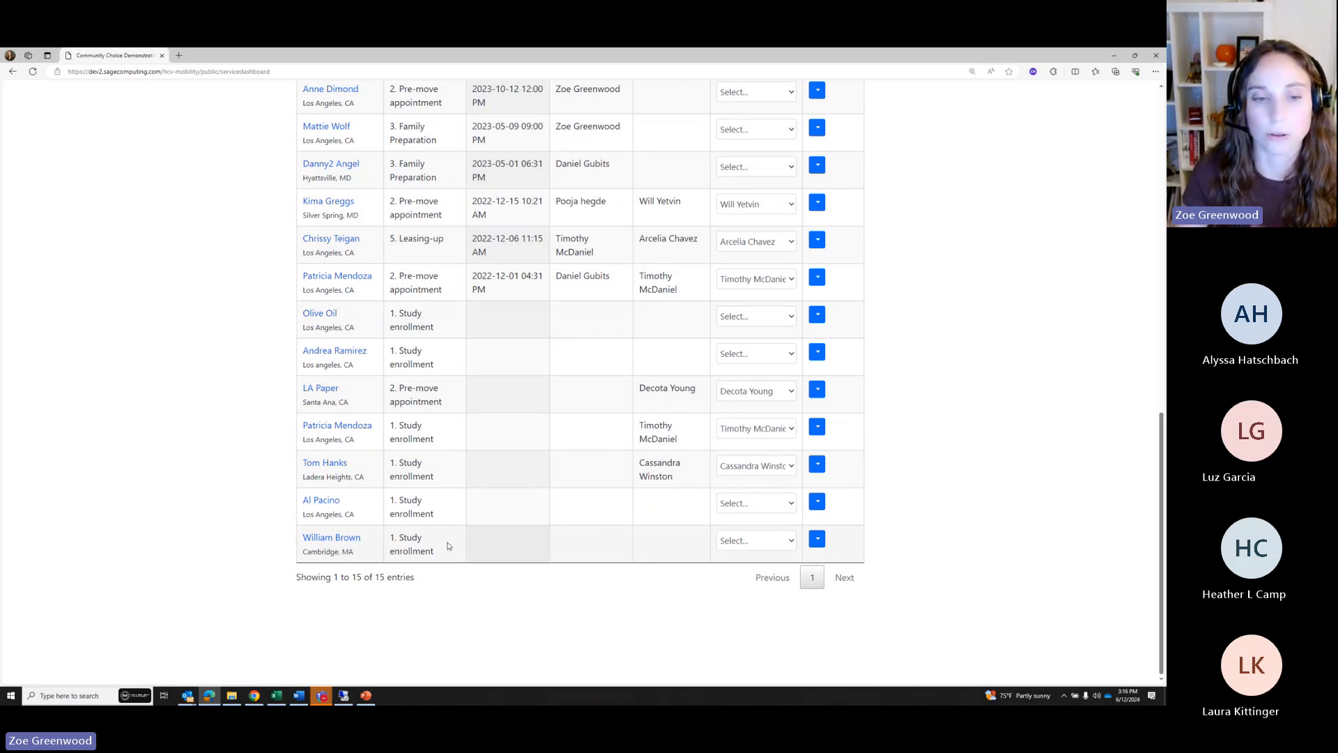
{"action": "scroll", "coordinate": [451, 547], "scroll_direction": "up", "scroll_amount": 2}
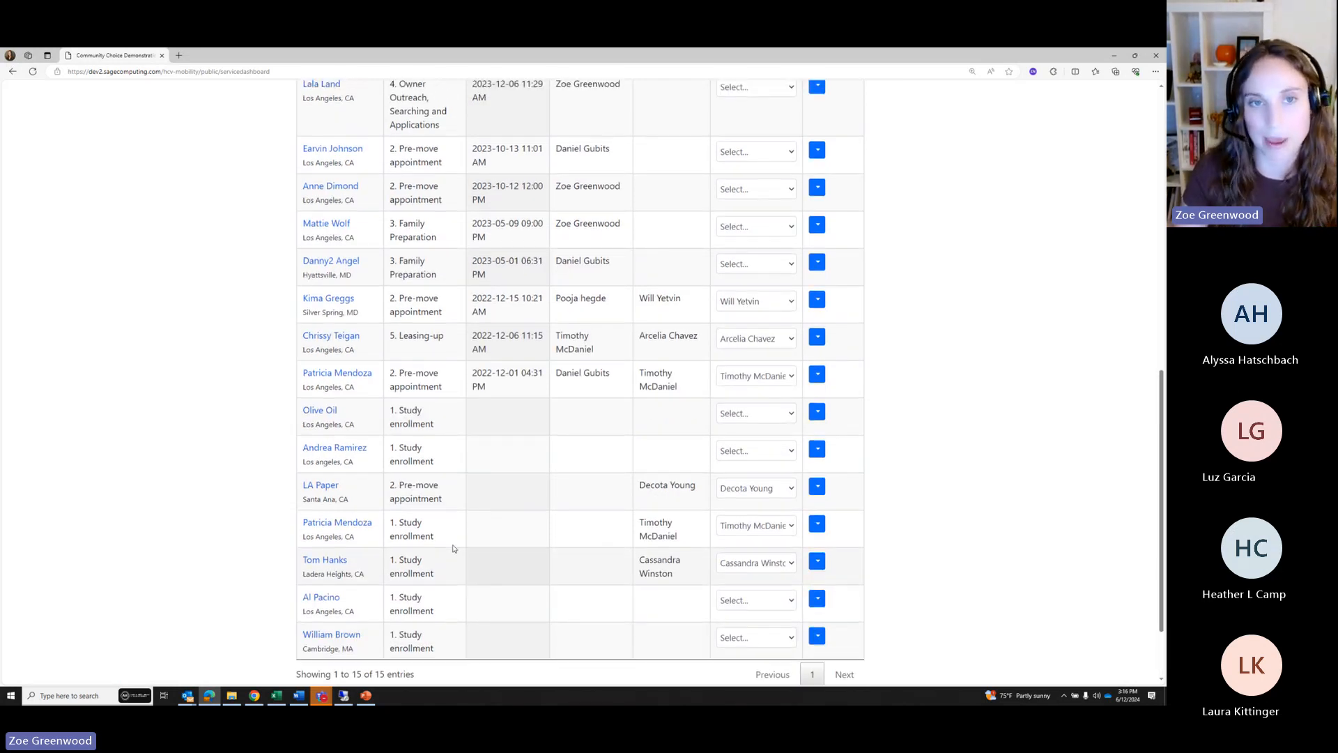
{"action": "scroll", "coordinate": [453, 548], "scroll_direction": "down", "scroll_amount": 2}
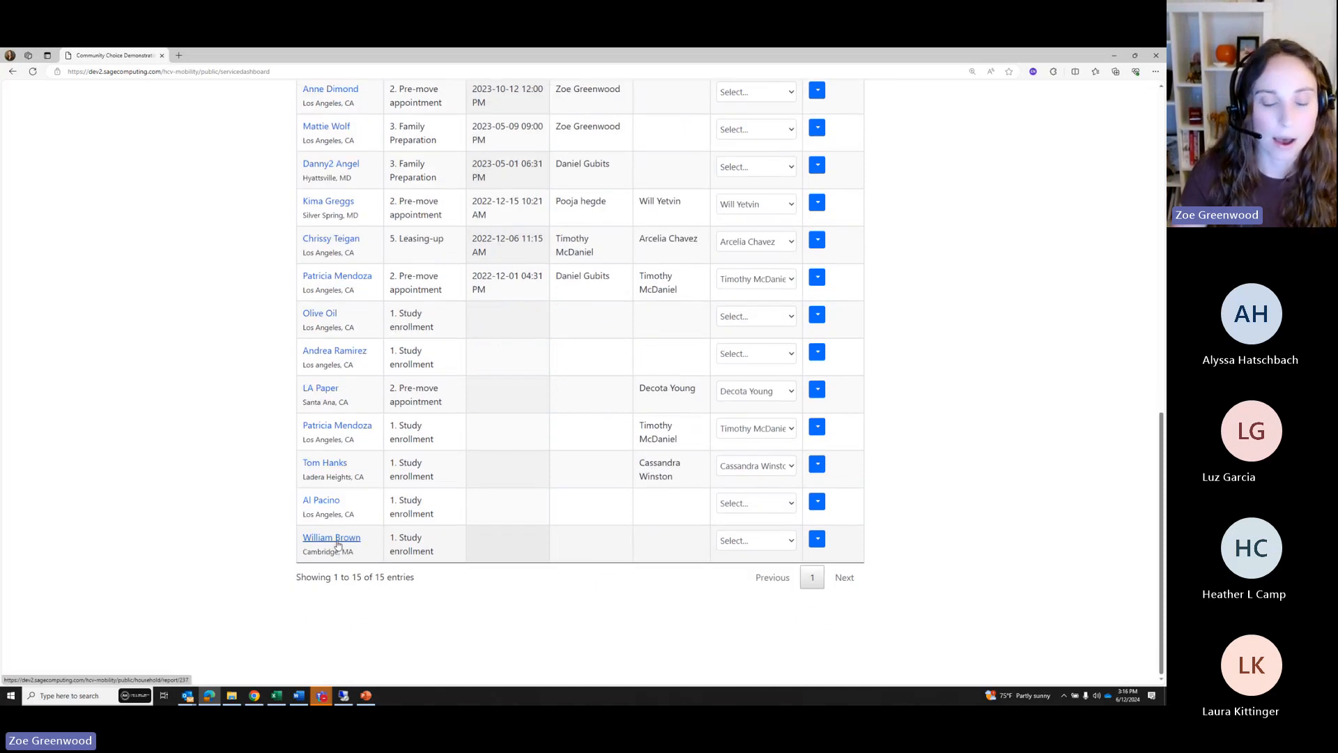
{"action": "left_click", "coordinate": [338, 544]}
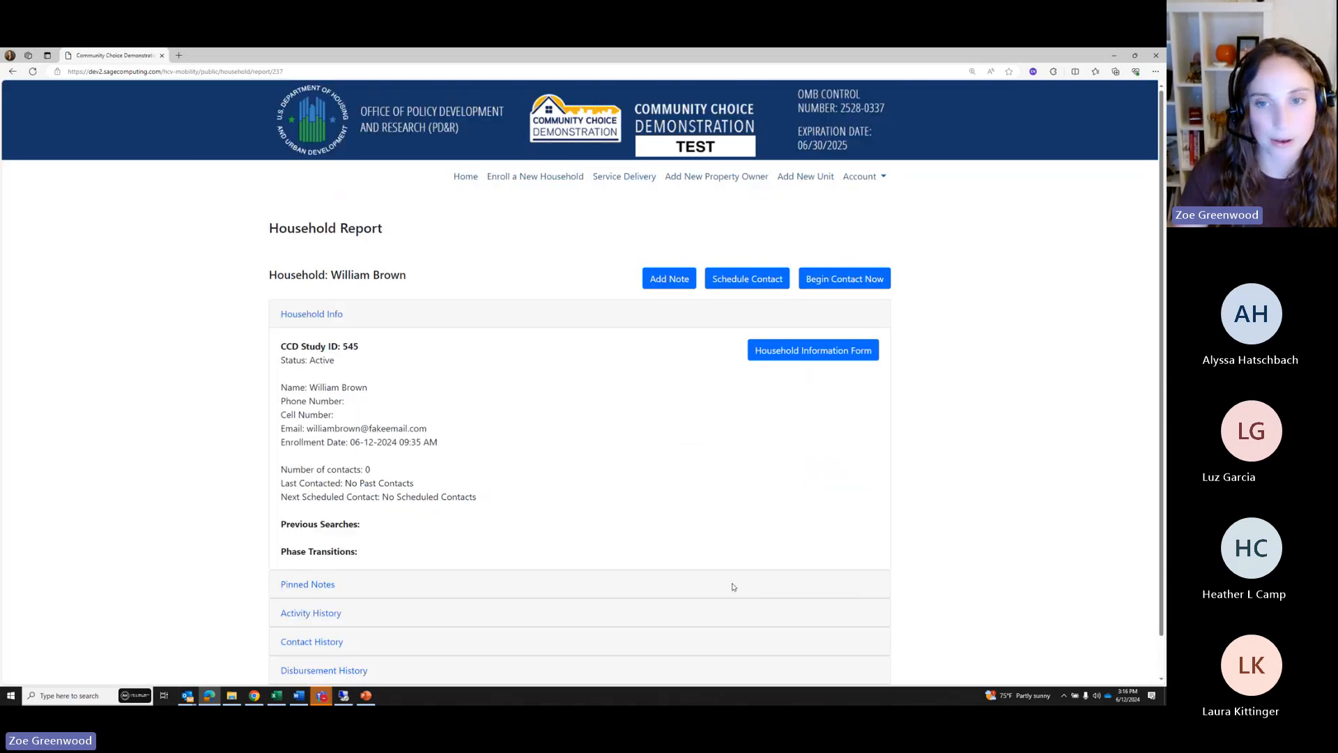
{"action": "scroll", "coordinate": [463, 429], "scroll_direction": "down", "scroll_amount": 1}
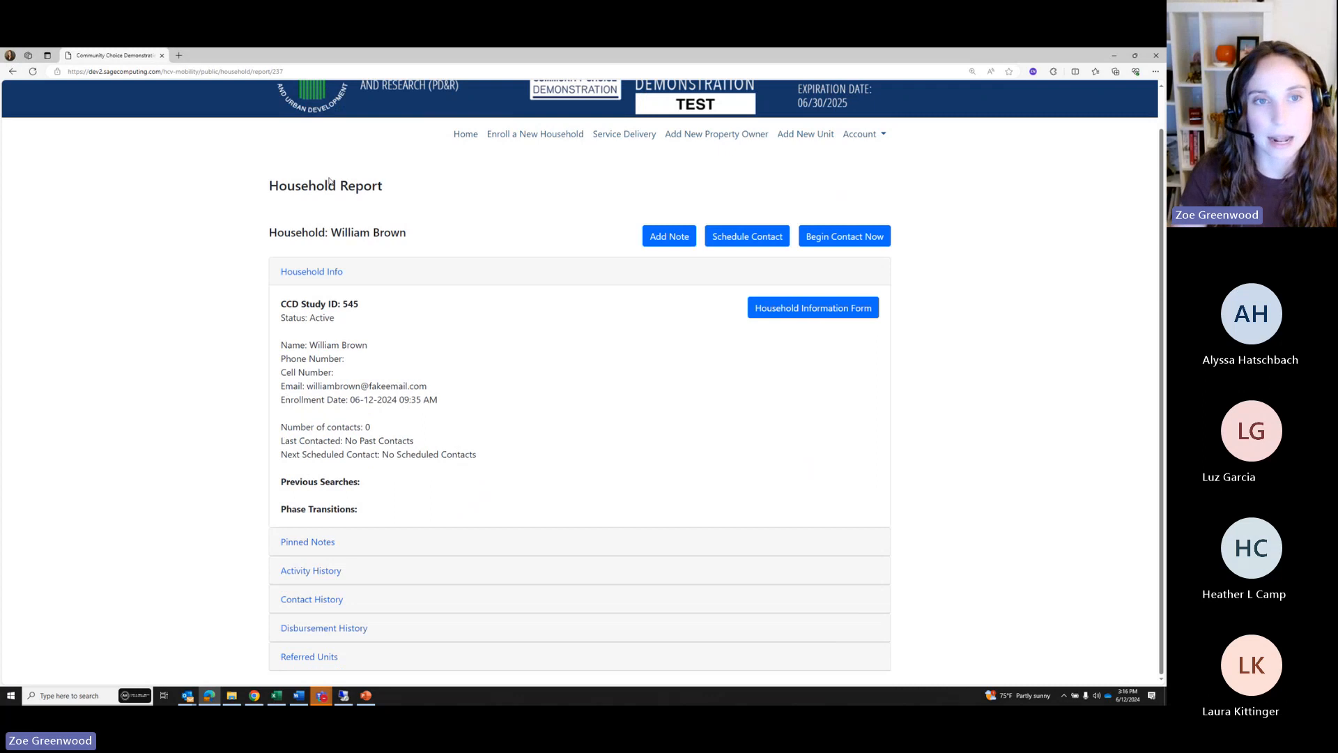
{"action": "left_click_drag", "start_coordinate": [382, 189], "coordinate": [270, 188]}
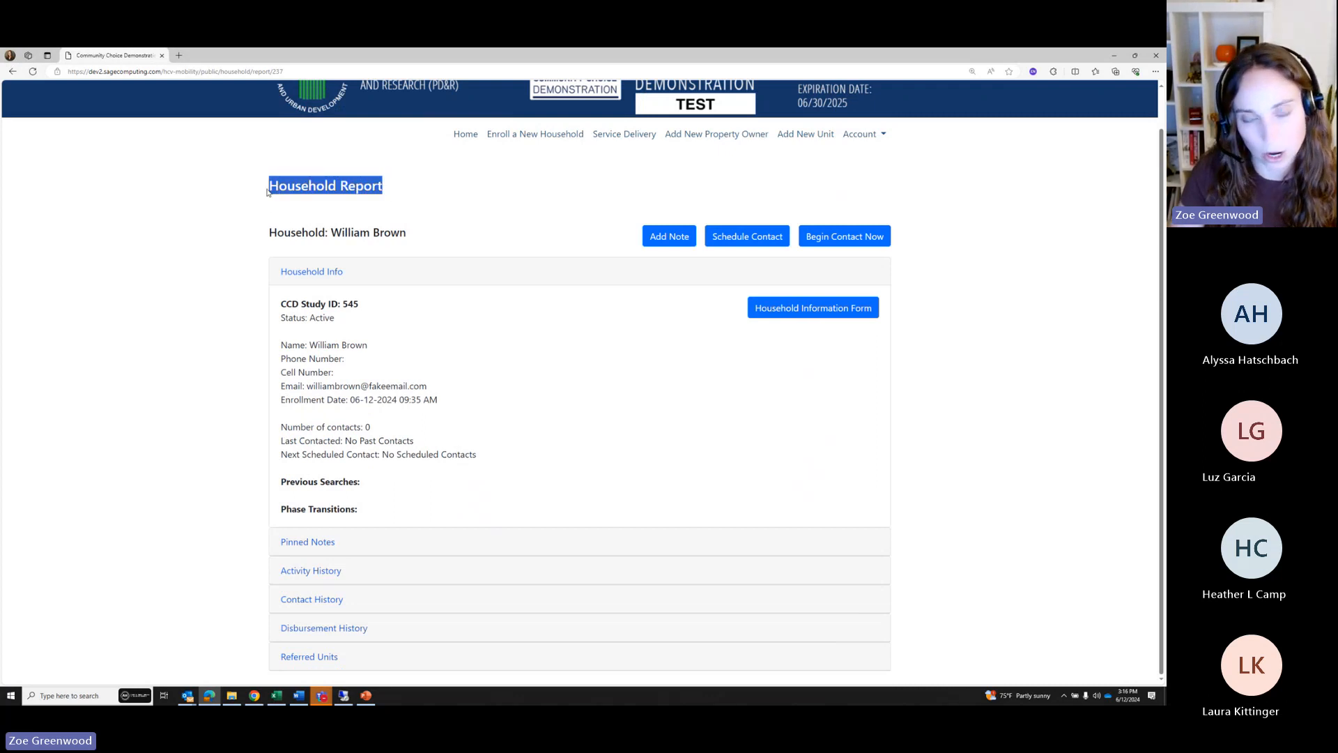
{"action": "left_click", "coordinate": [450, 204]}
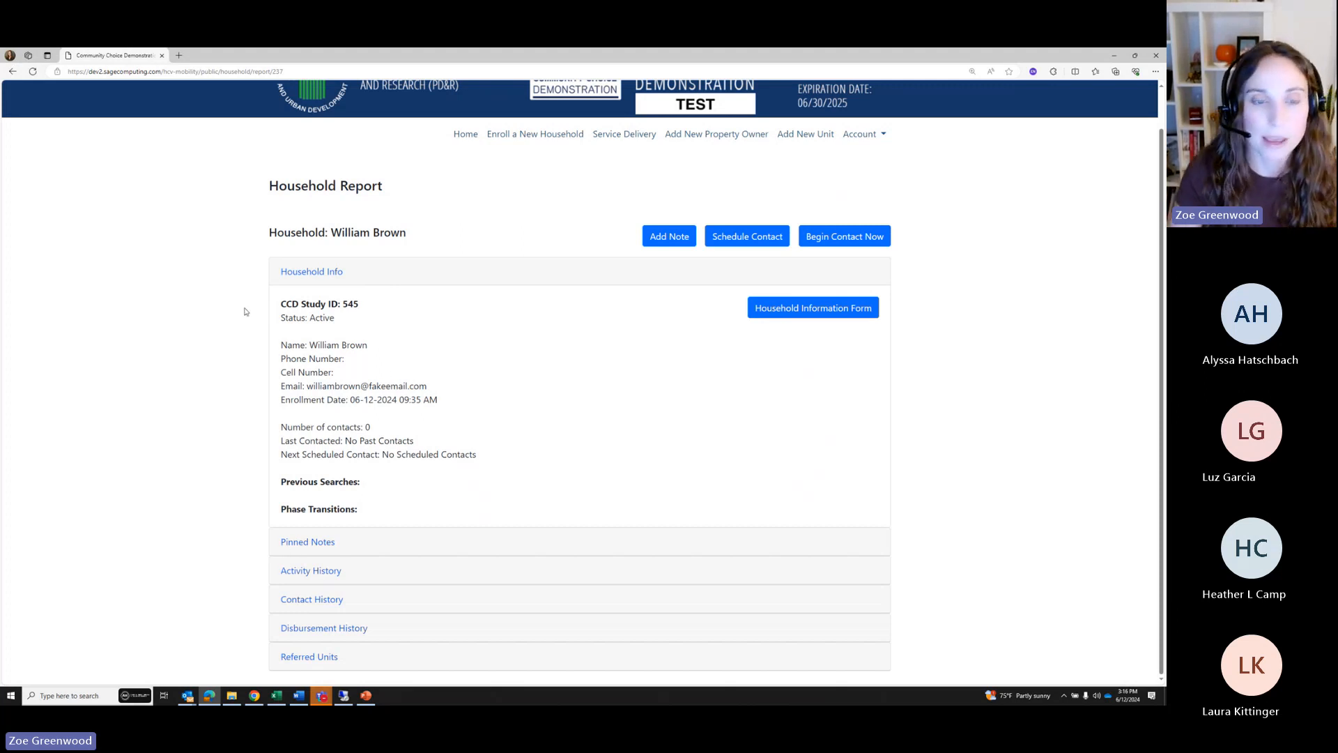
{"action": "left_click", "coordinate": [305, 542]}
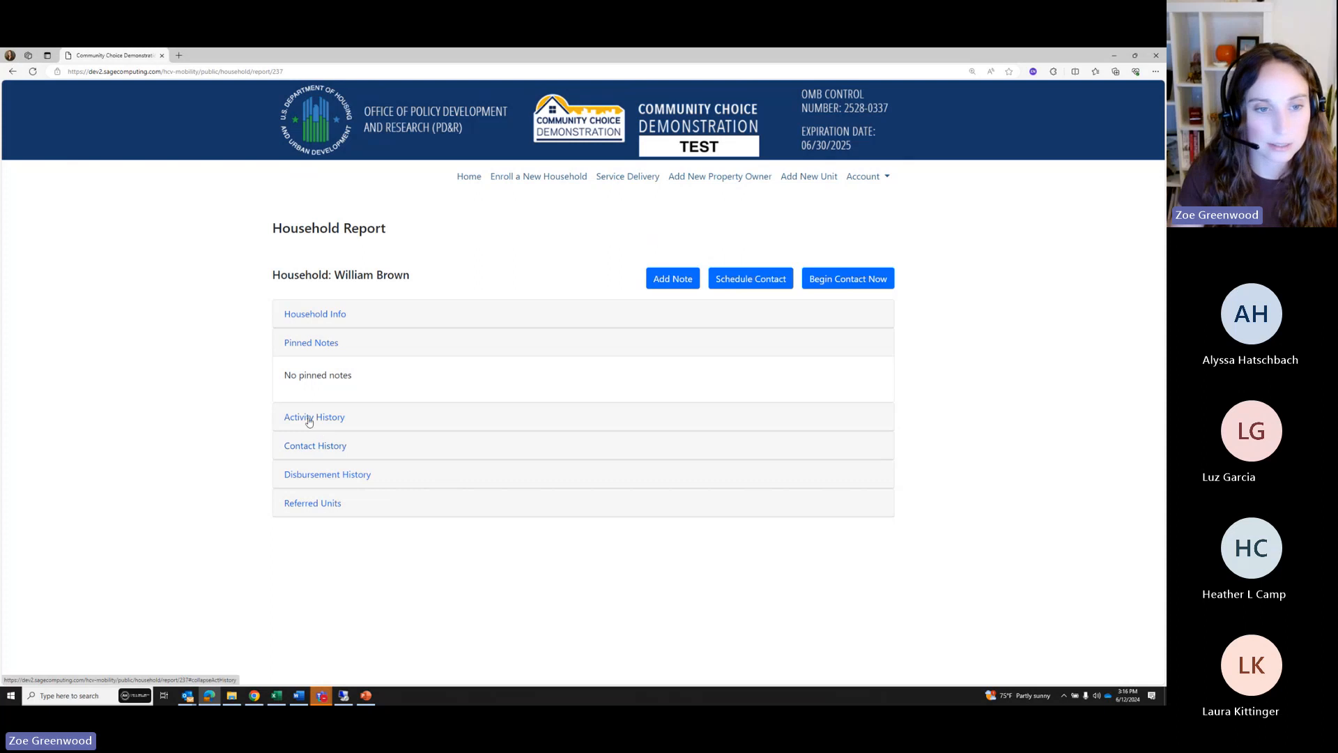
{"action": "left_click", "coordinate": [306, 438]}
{"action": "left_click", "coordinate": [305, 471]}
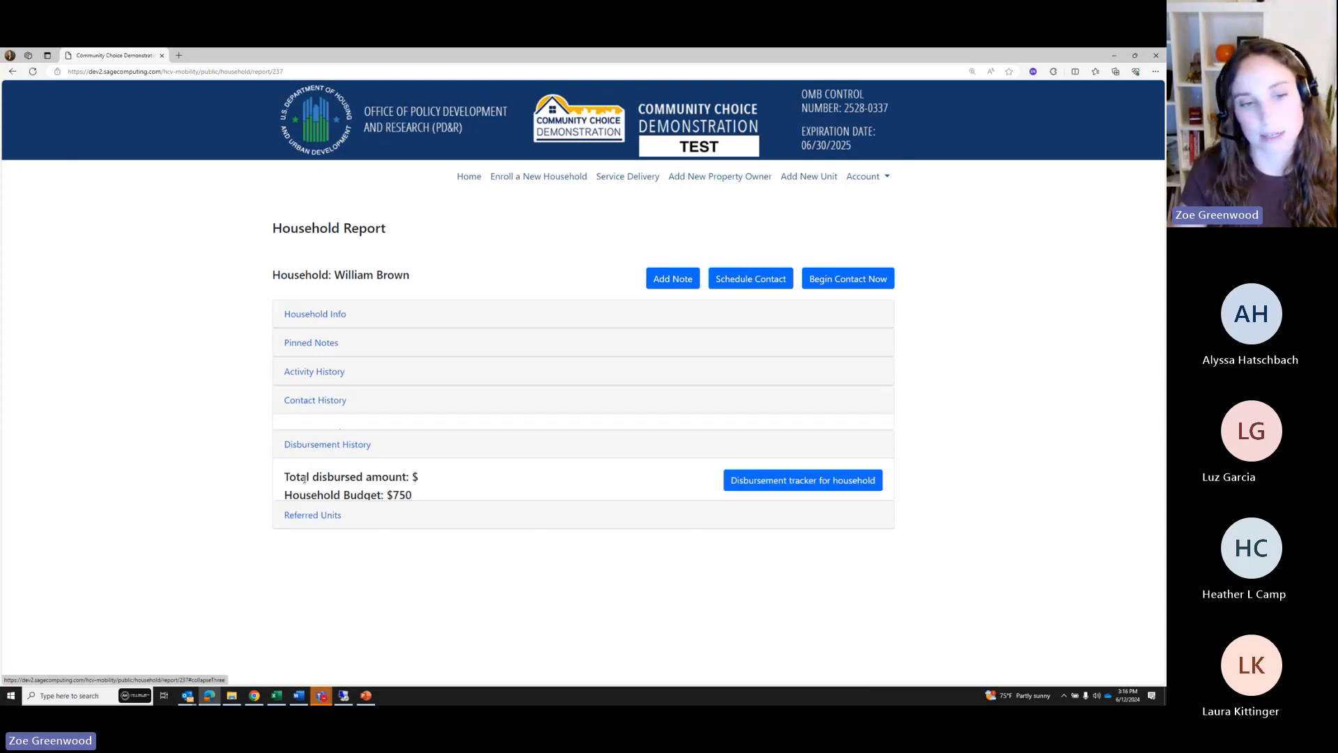
{"action": "left_click", "coordinate": [307, 530]}
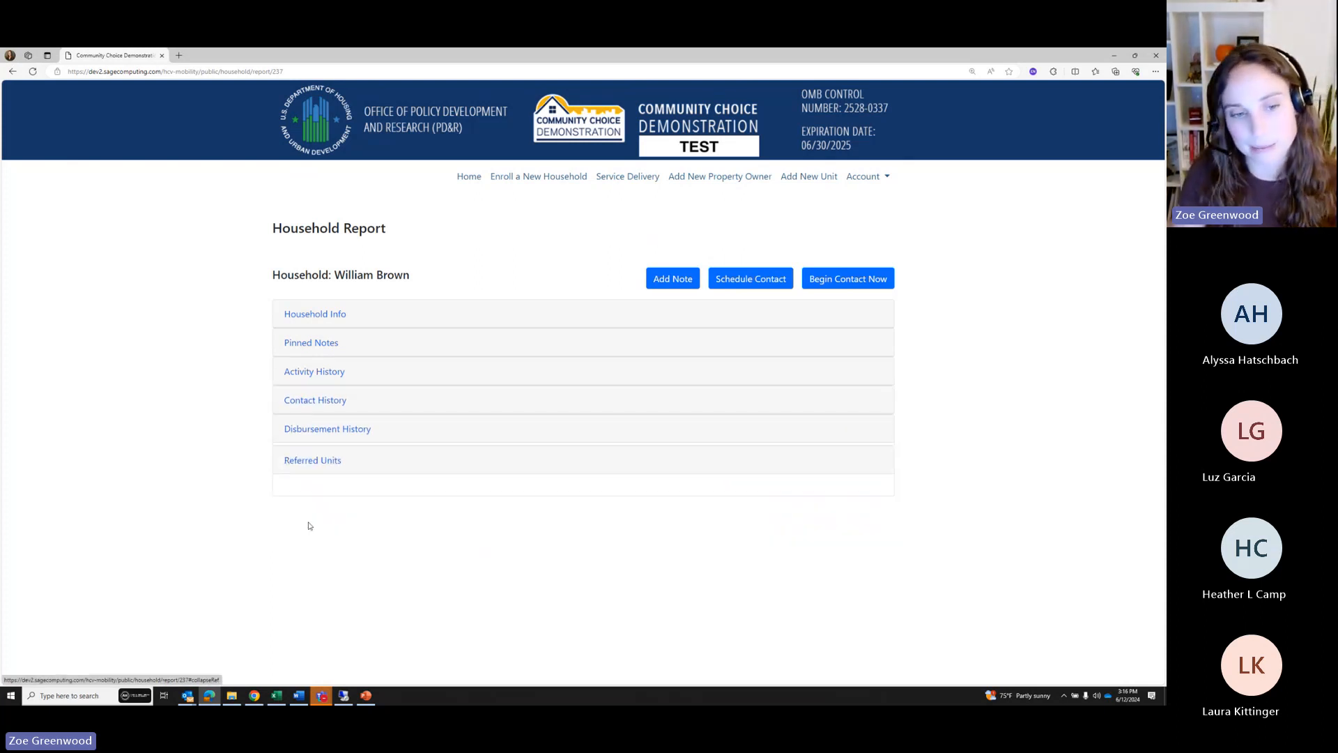
{"action": "left_click", "coordinate": [312, 319]}
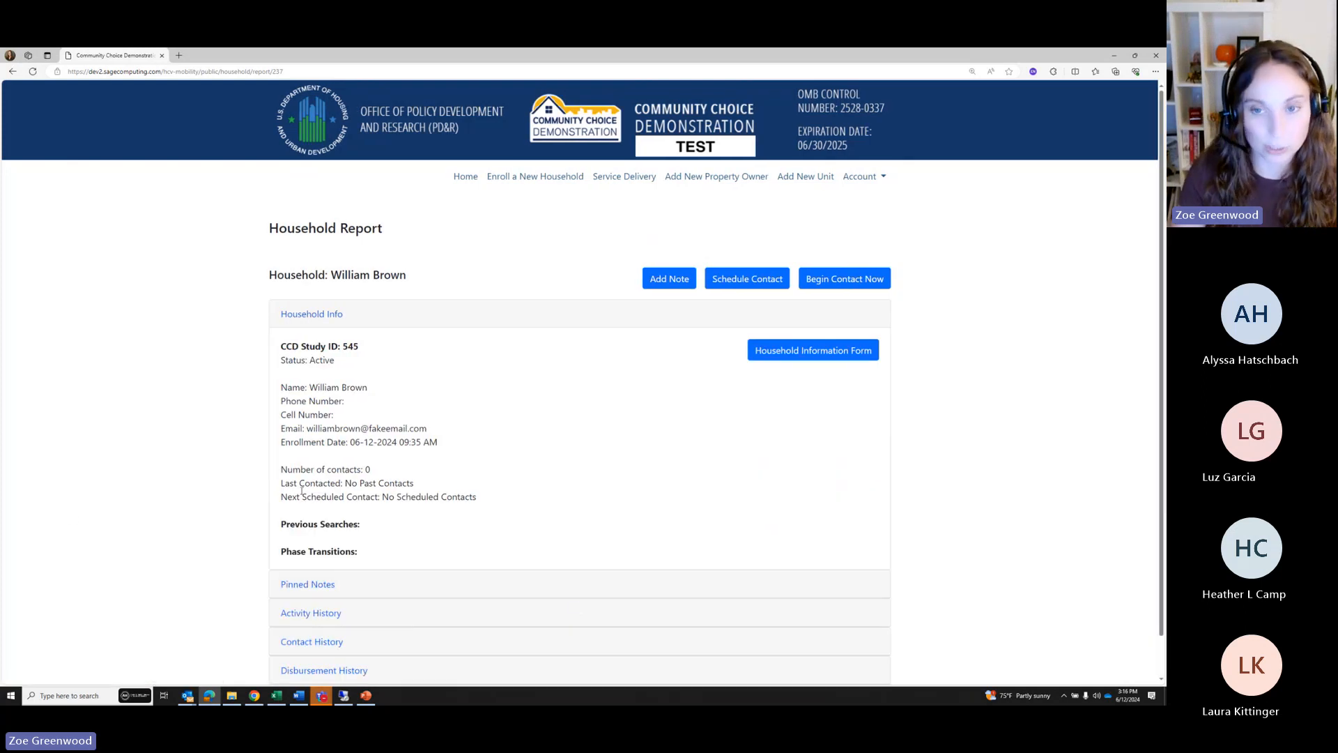
Open the Household Information Form summary, check Days since enrollment, save it, and list its sections
{"action": "left_click", "coordinate": [792, 355]}
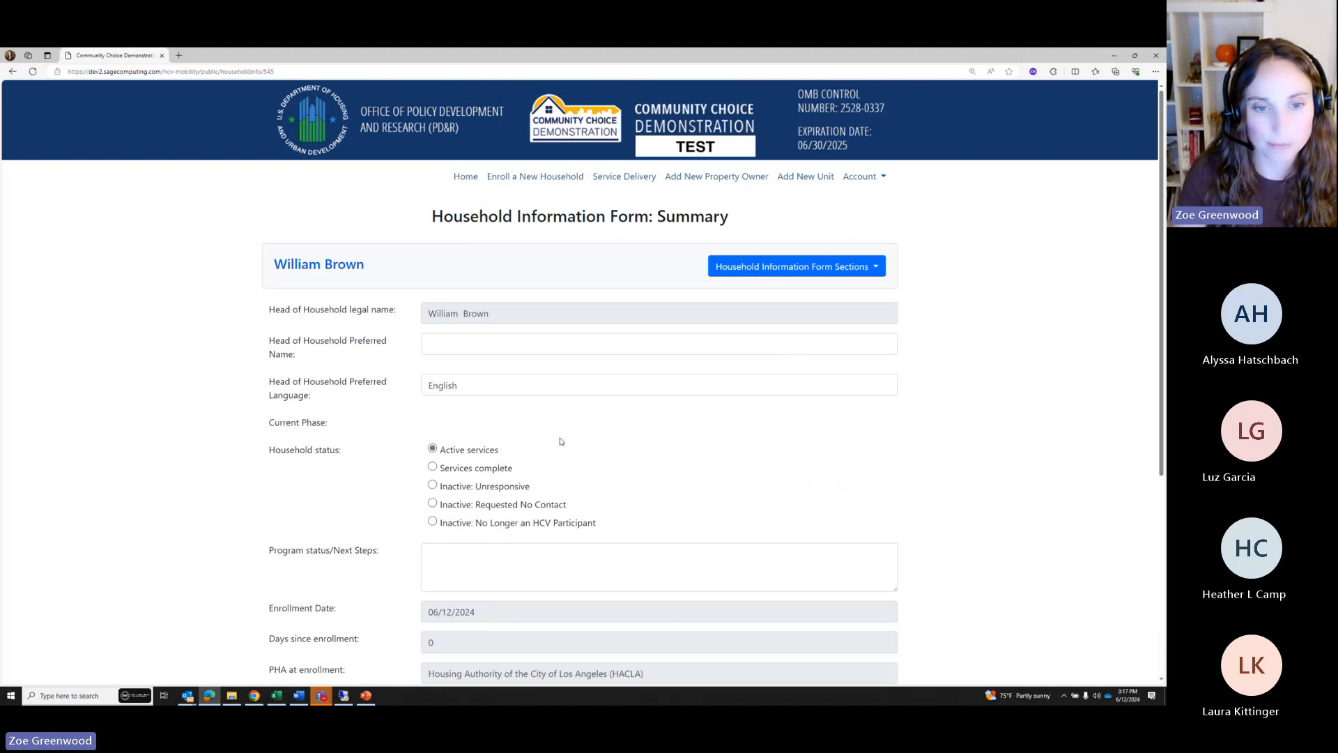
{"action": "scroll", "coordinate": [310, 398], "scroll_direction": "down", "scroll_amount": 1}
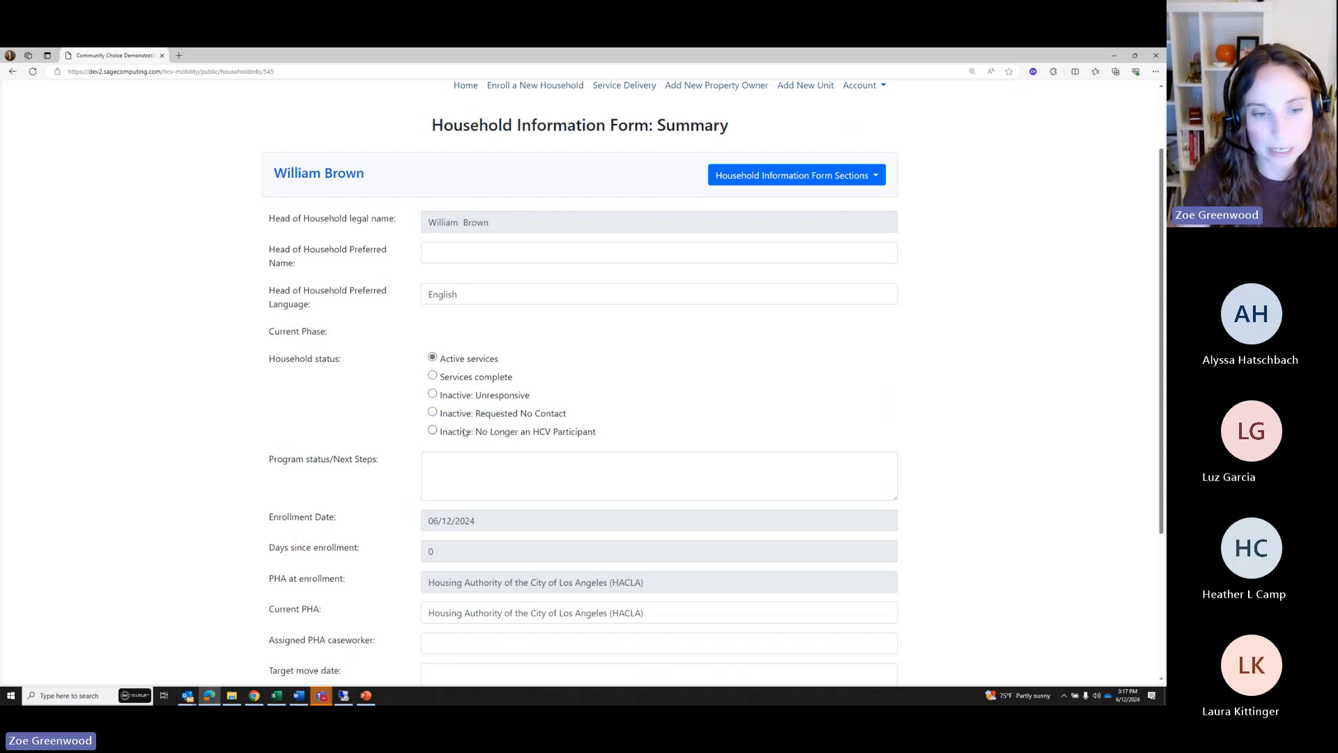
{"action": "scroll", "coordinate": [254, 527], "scroll_direction": "down", "scroll_amount": 1}
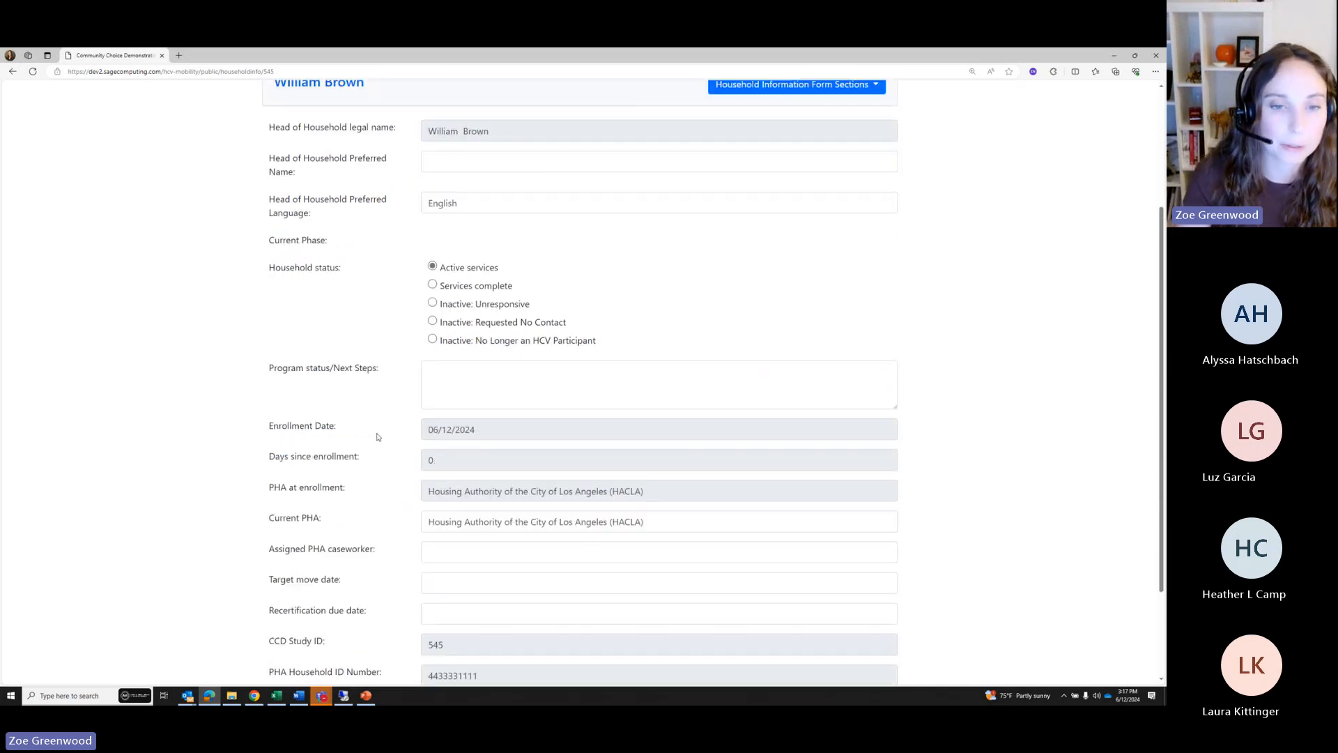
{"action": "left_click", "coordinate": [431, 461]}
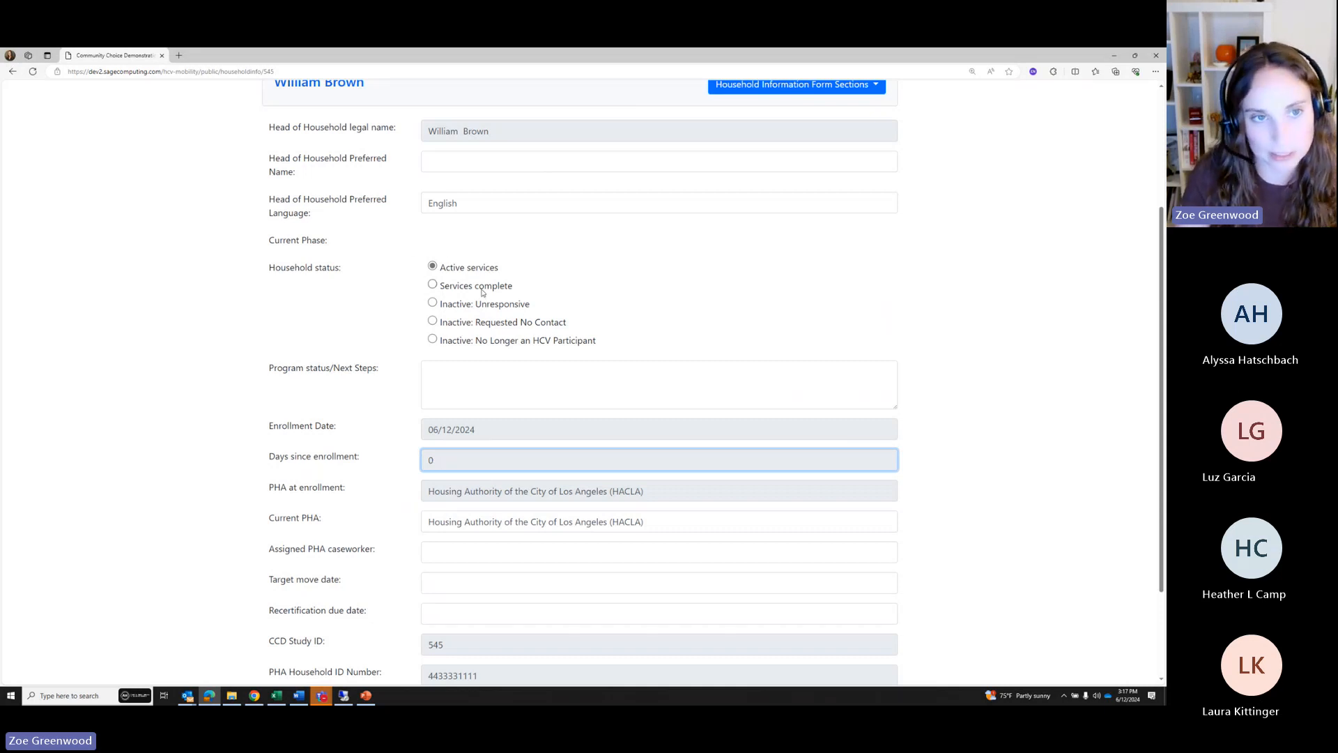
{"action": "scroll", "coordinate": [484, 296], "scroll_direction": "down", "scroll_amount": 2}
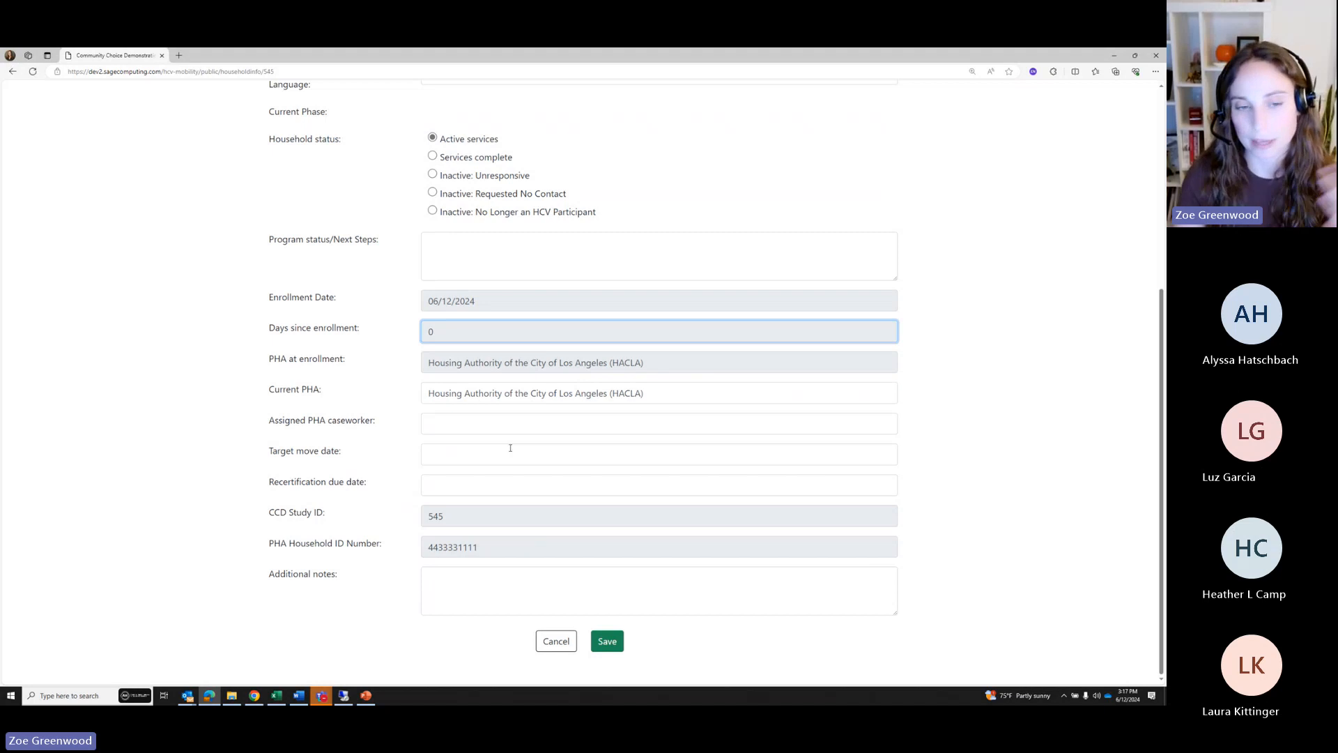
{"action": "left_click", "coordinate": [601, 638]}
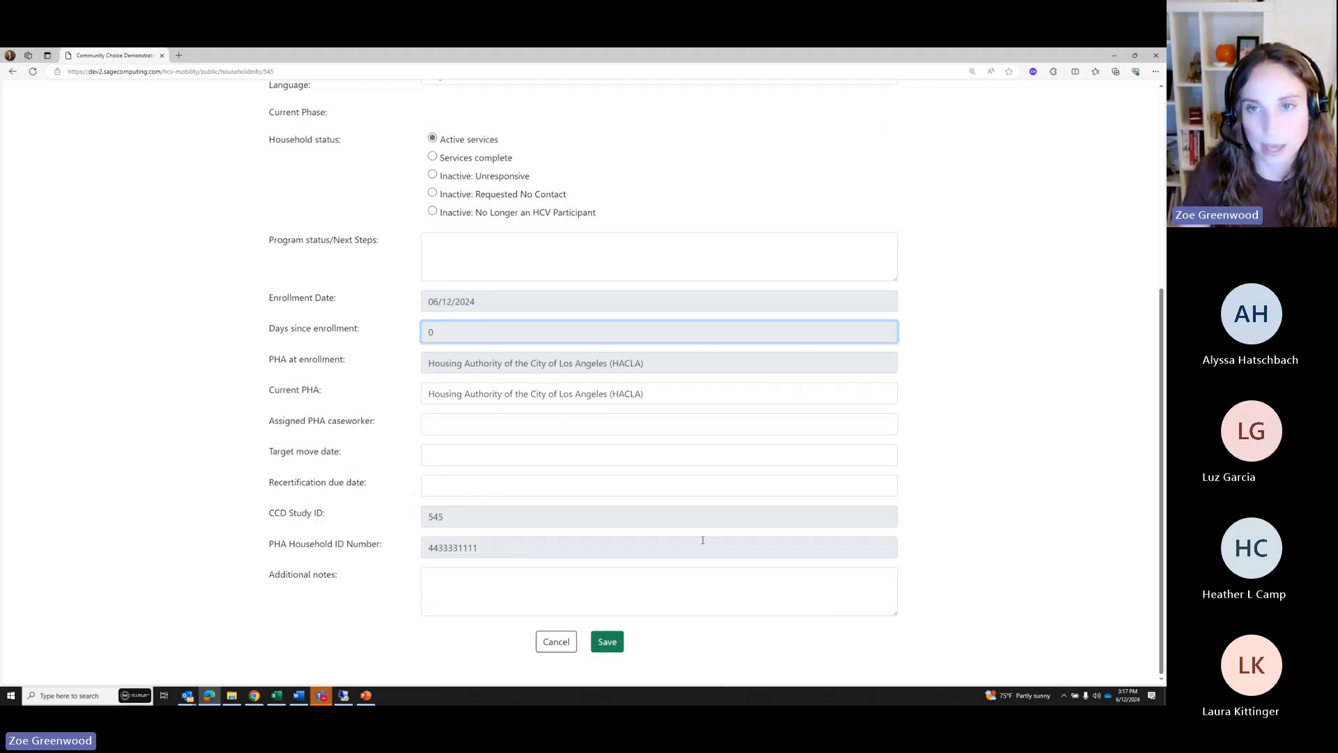
{"action": "left_click", "coordinate": [781, 233]}
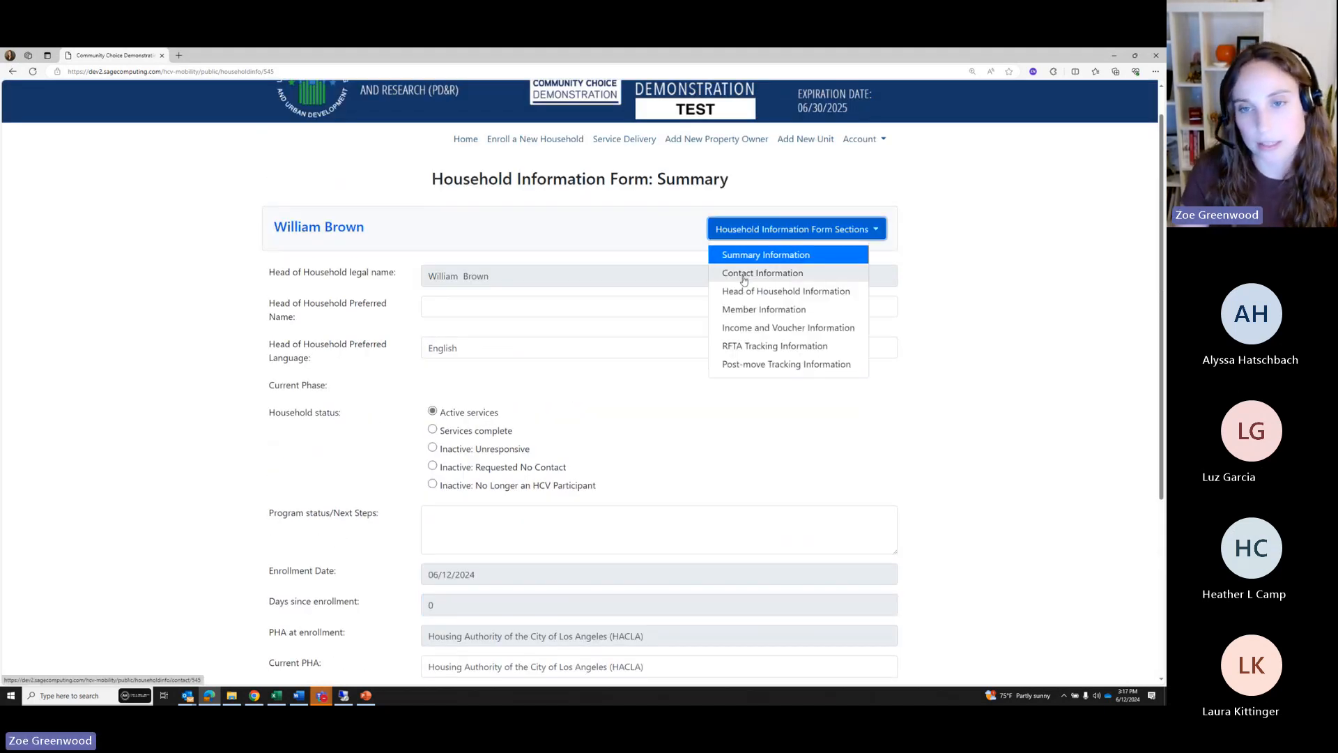
Move from Contact Information through Head of Household to Member Information, showing the birth child and spouse
{"action": "left_click", "coordinate": [753, 274]}
{"action": "scroll", "coordinate": [536, 379], "scroll_direction": "down", "scroll_amount": 2}
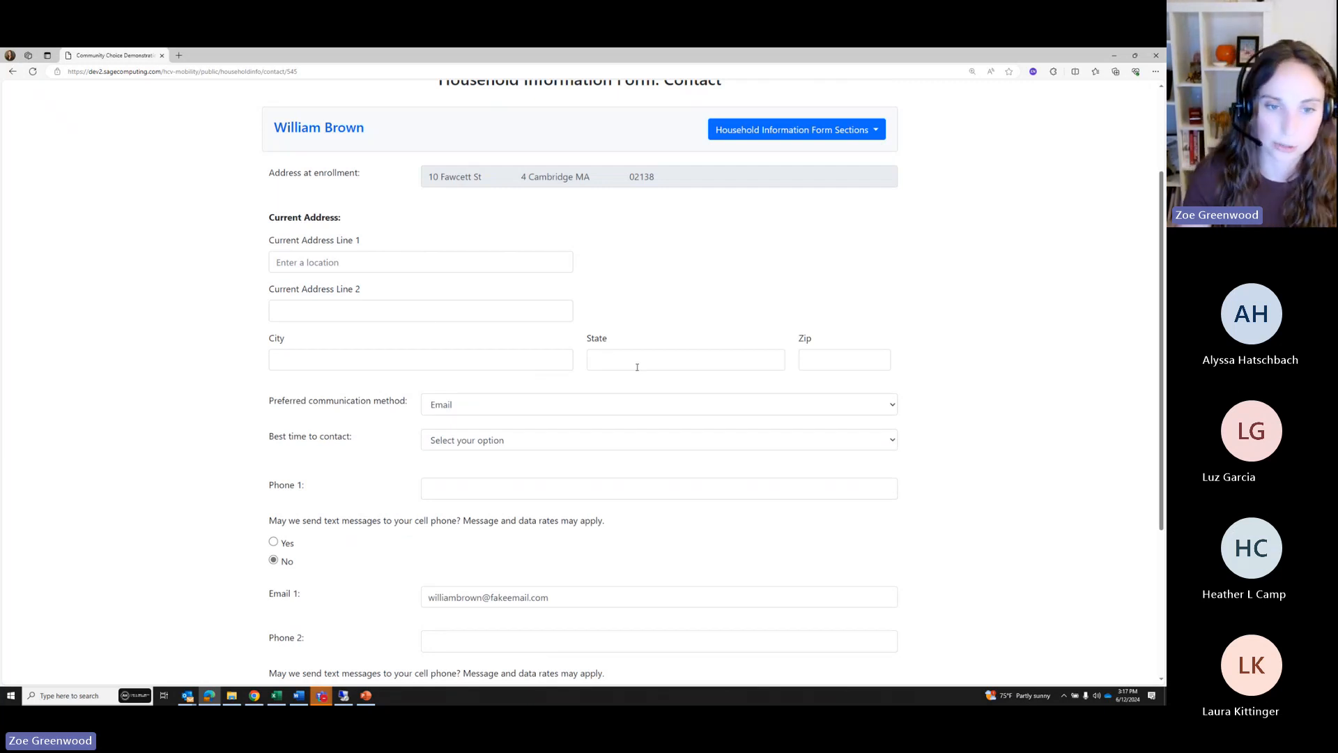
{"action": "scroll", "coordinate": [634, 367], "scroll_direction": "down", "scroll_amount": 1}
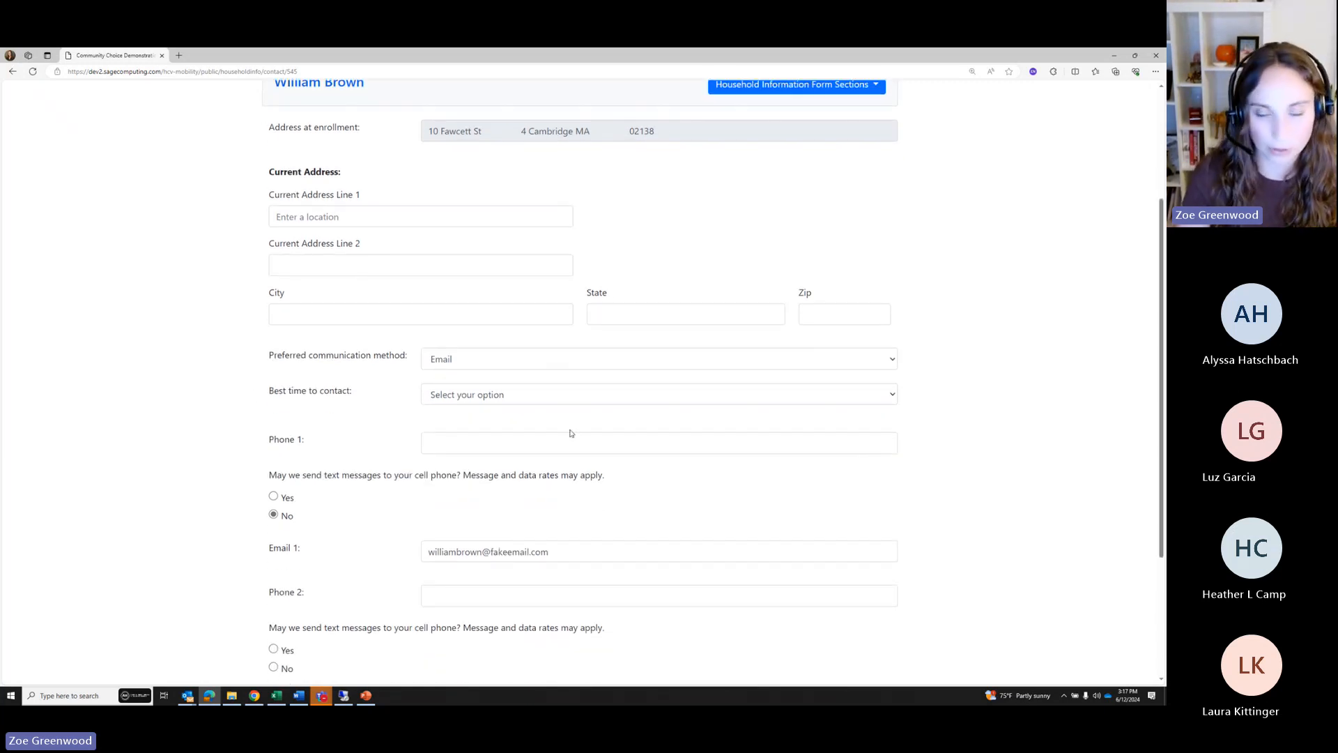
{"action": "scroll", "coordinate": [640, 354], "scroll_direction": "up", "scroll_amount": 3}
{"action": "left_click", "coordinate": [753, 177]}
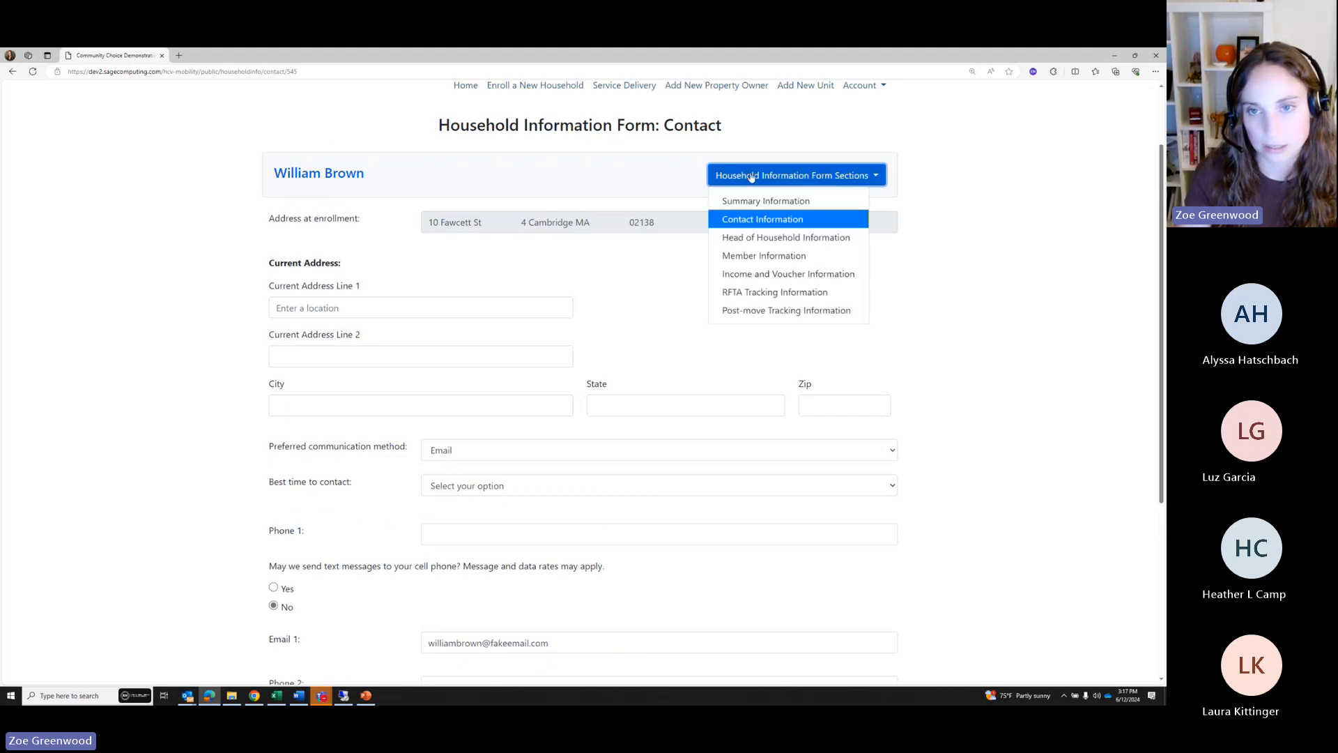
{"action": "left_click", "coordinate": [762, 241]}
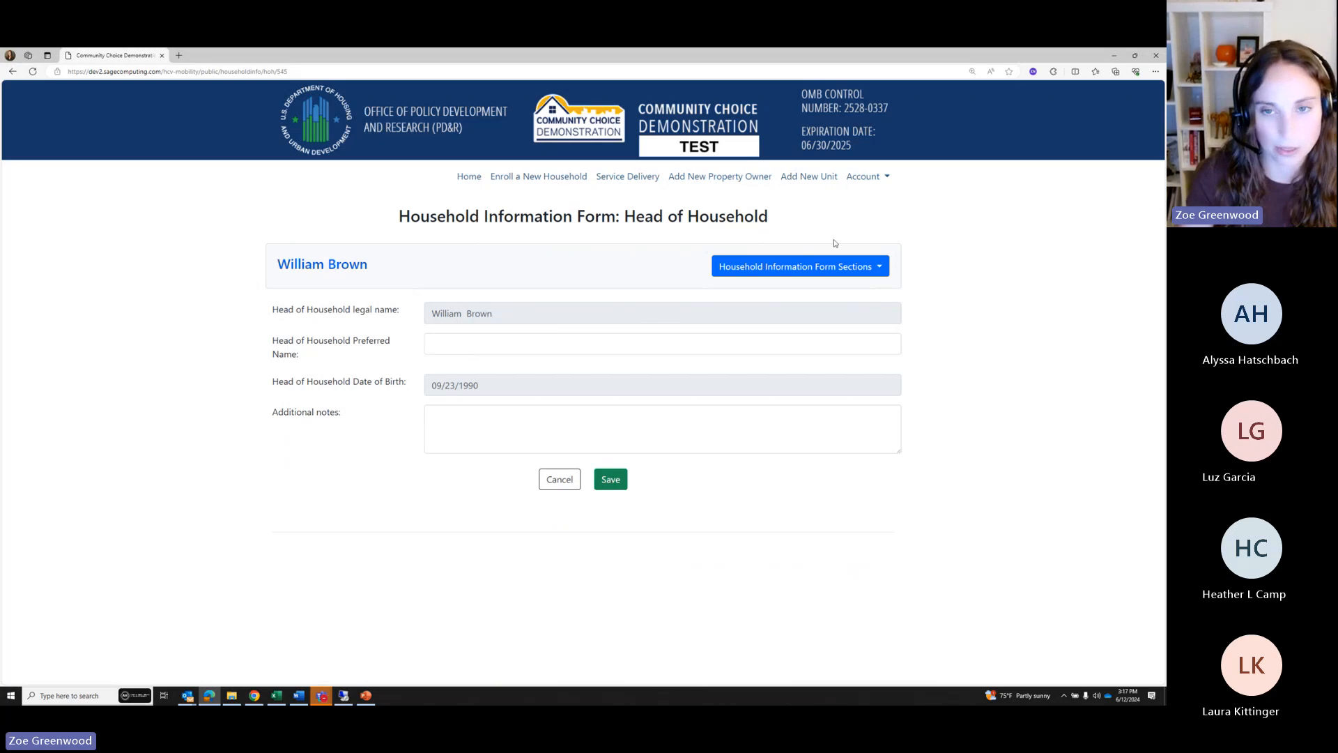
{"action": "left_click", "coordinate": [804, 268]}
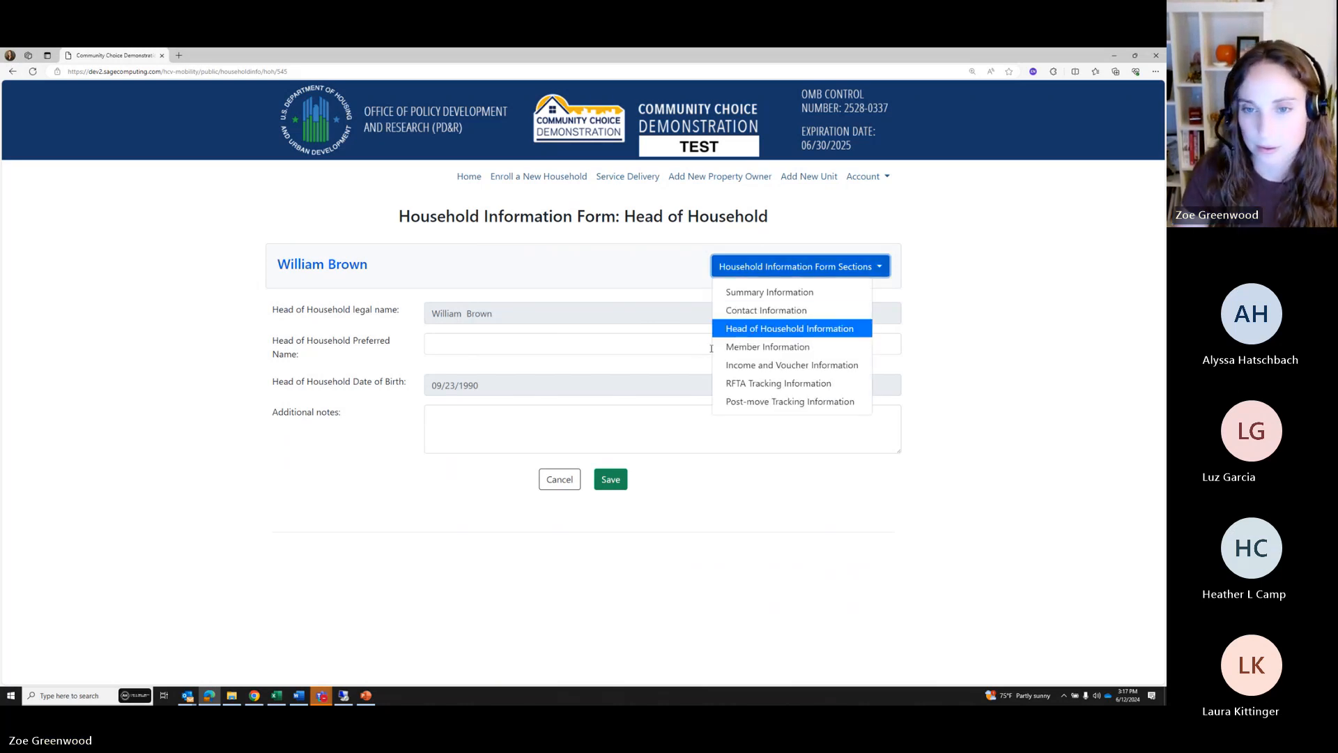
{"action": "left_click", "coordinate": [745, 352]}
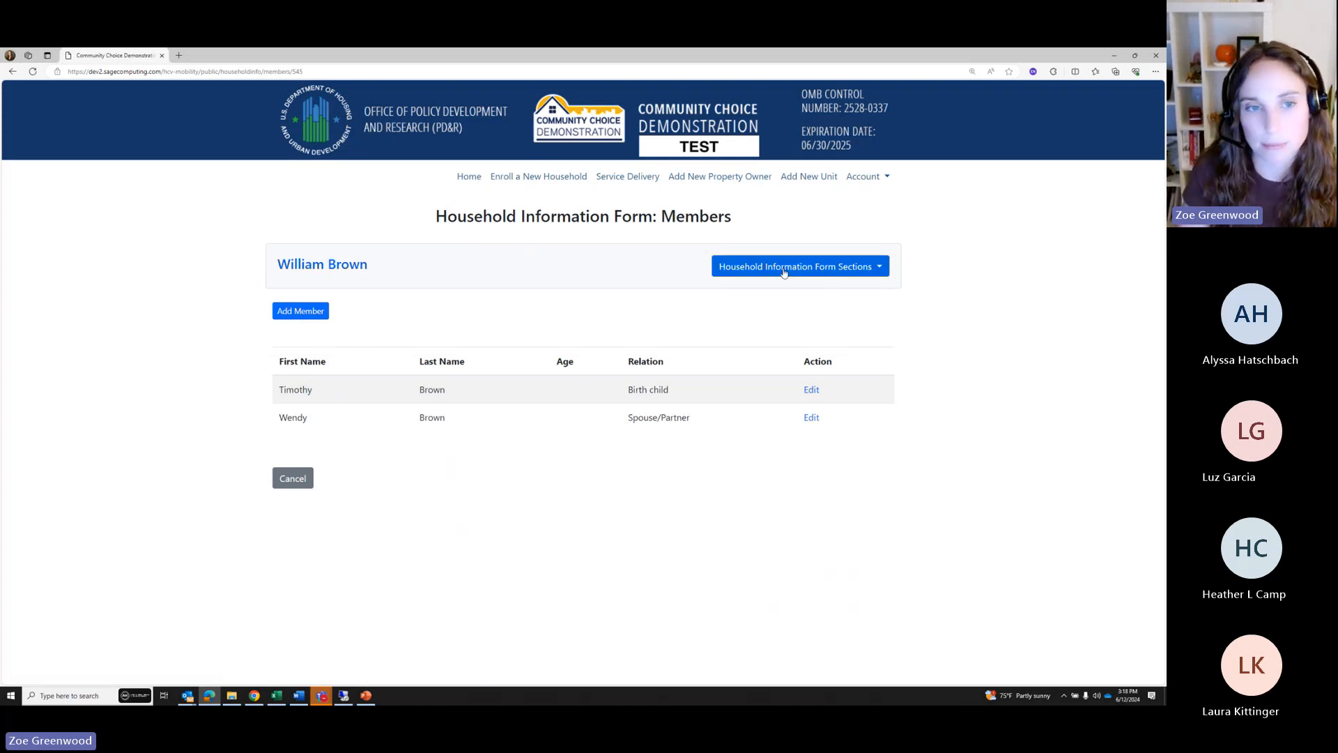
Show the Income and Voucher section, with AGI, voucher dates, size and notes blank
{"action": "left_click", "coordinate": [784, 272]}
{"action": "left_click", "coordinate": [783, 368]}
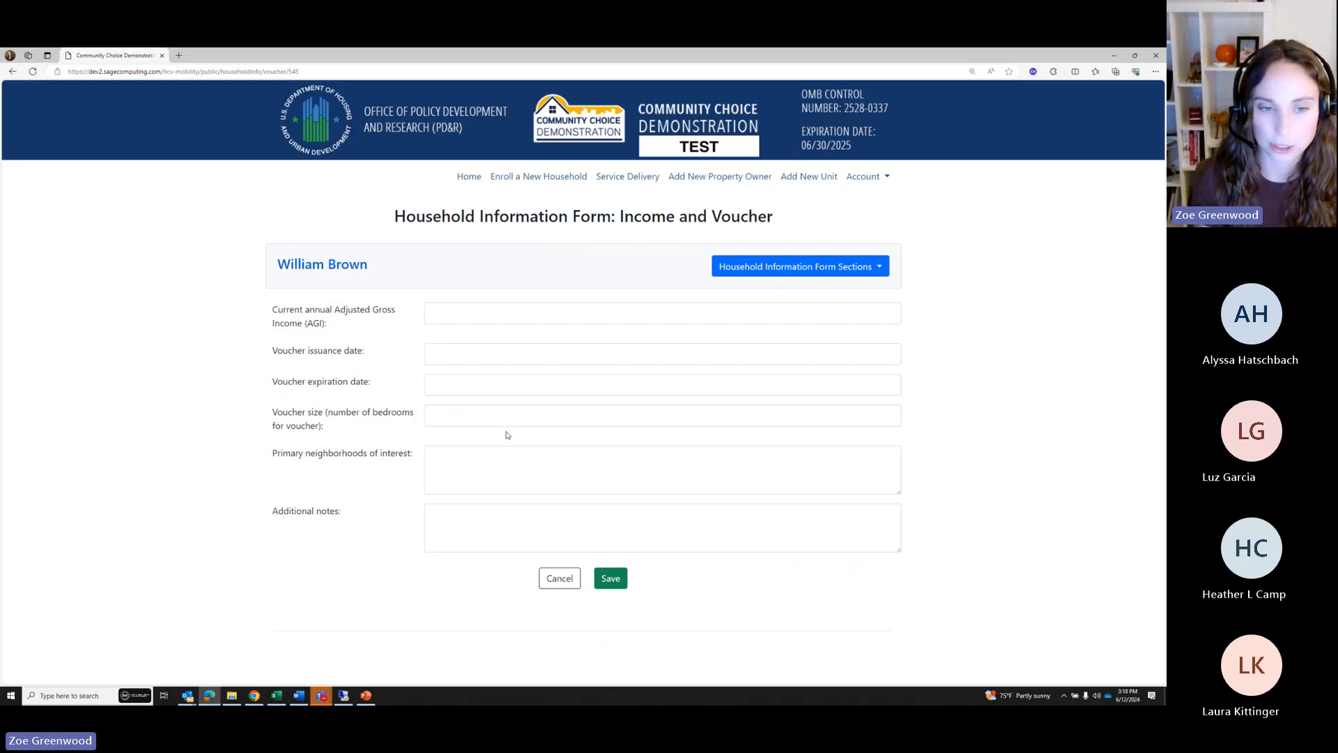
{"action": "left_click", "coordinate": [798, 265]}
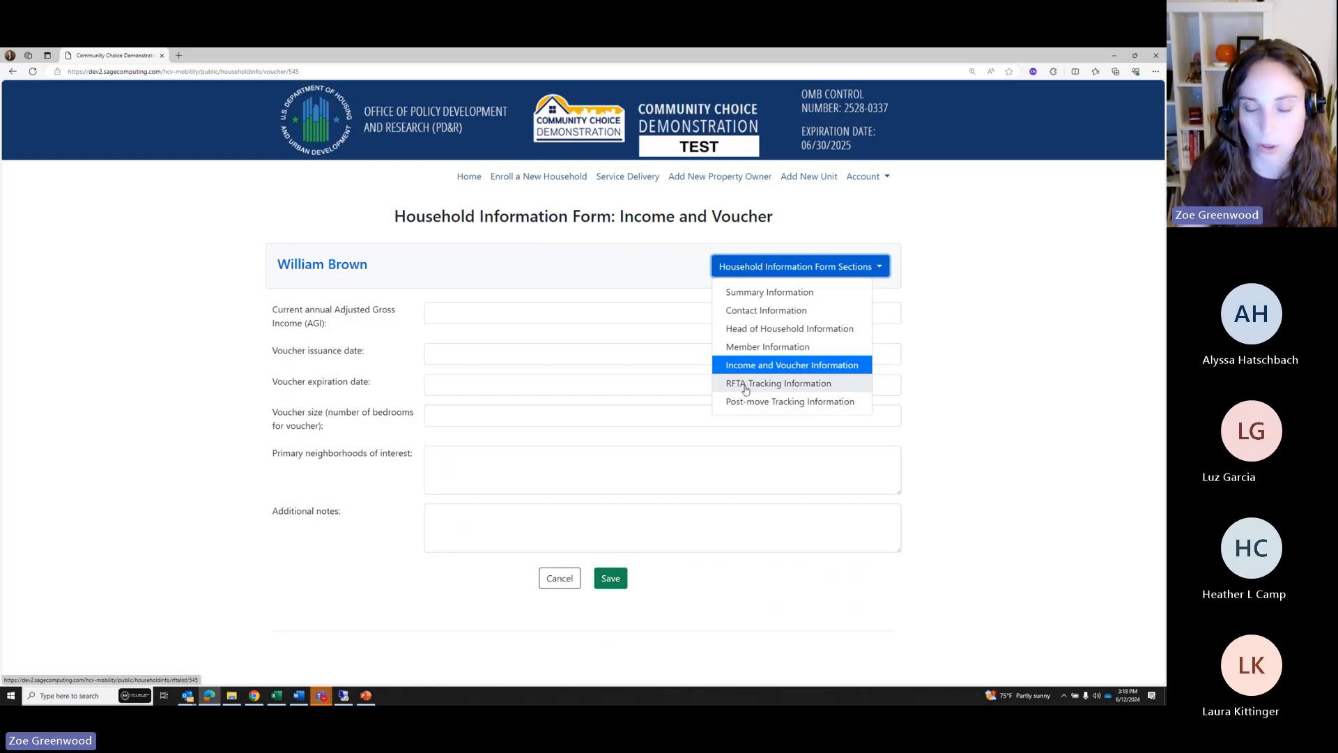
{"action": "left_click", "coordinate": [566, 583]}
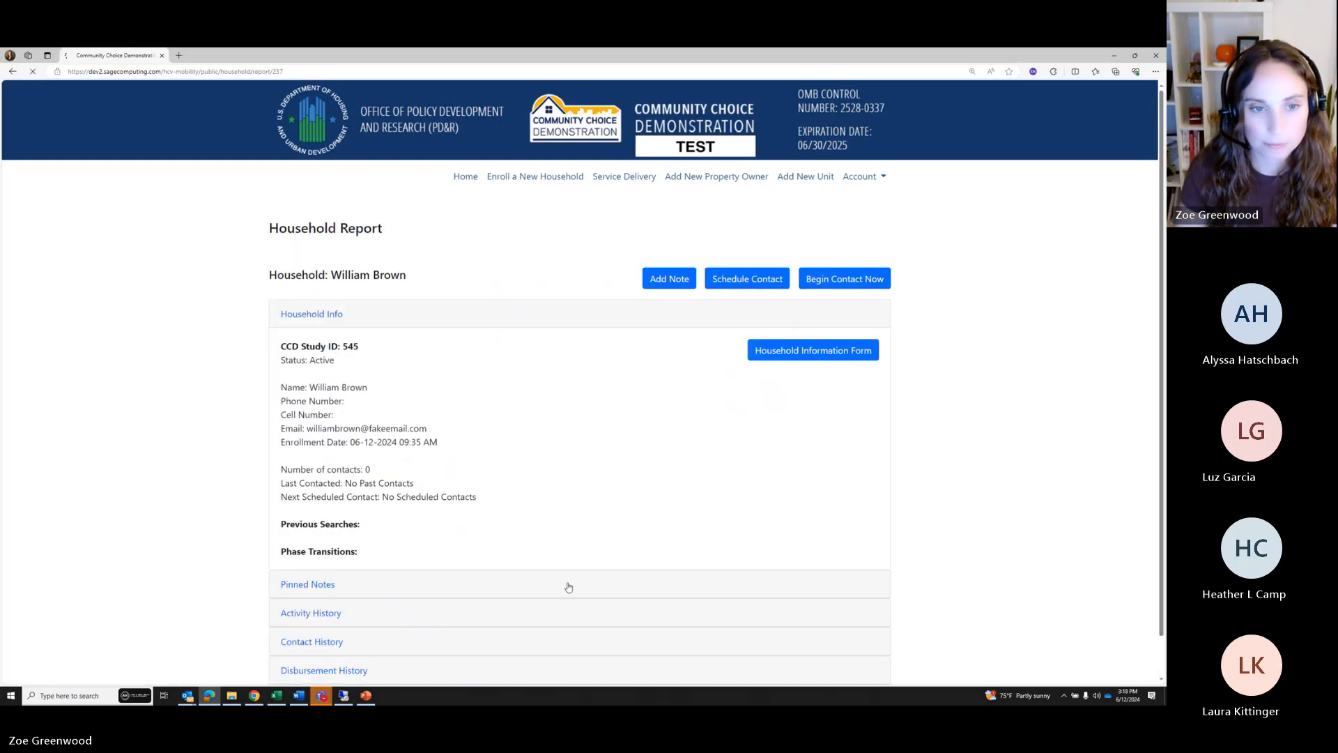
{"action": "scroll", "coordinate": [842, 520], "scroll_direction": "down", "scroll_amount": 1}
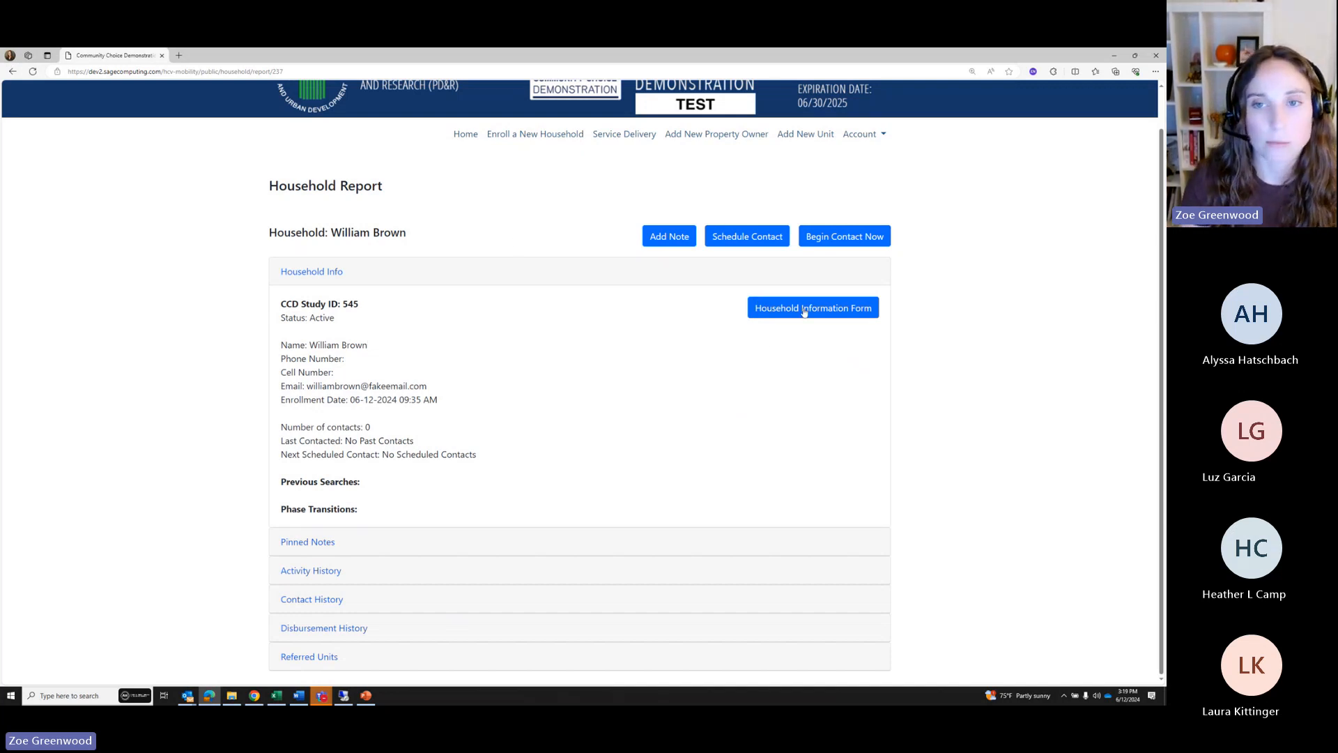
Begin an Email contact with planned activities 'Reaching out to schedule pre move appt'
{"action": "left_click", "coordinate": [858, 241]}
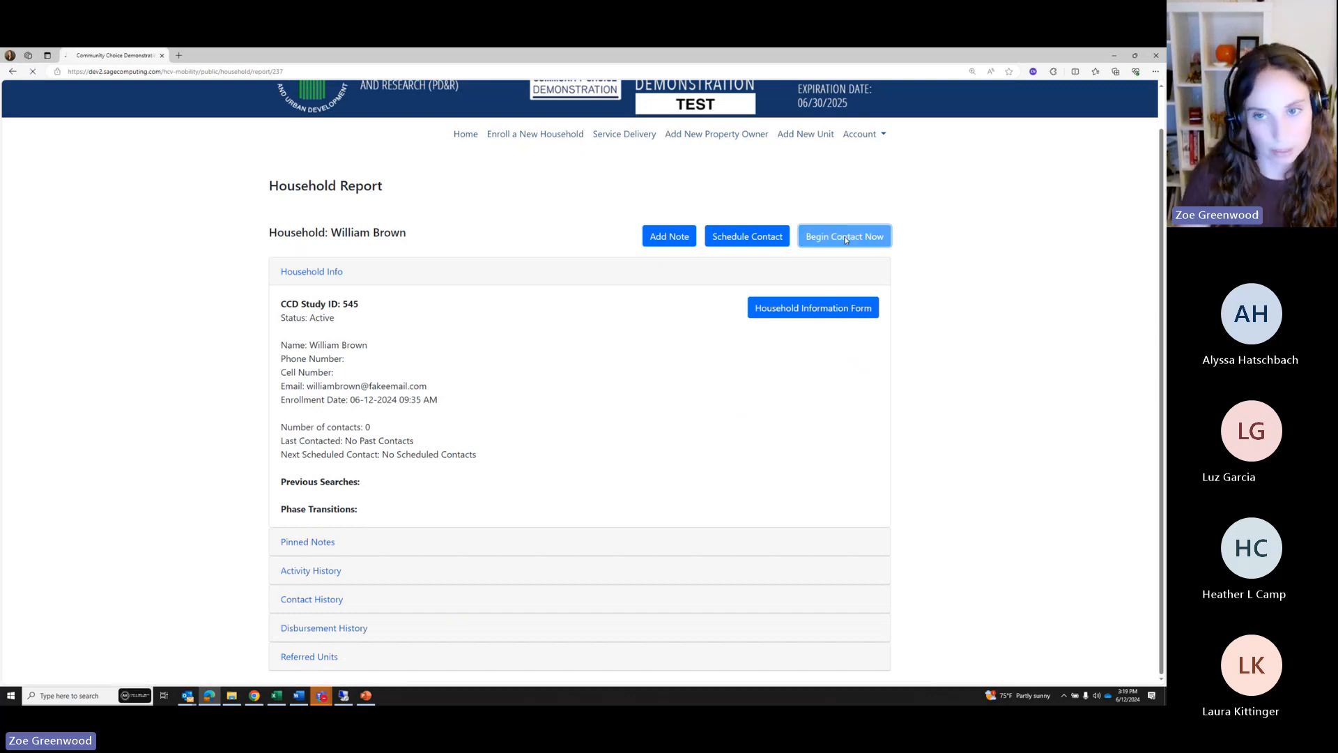
{"action": "scroll", "coordinate": [342, 299], "scroll_direction": "down", "scroll_amount": 3}
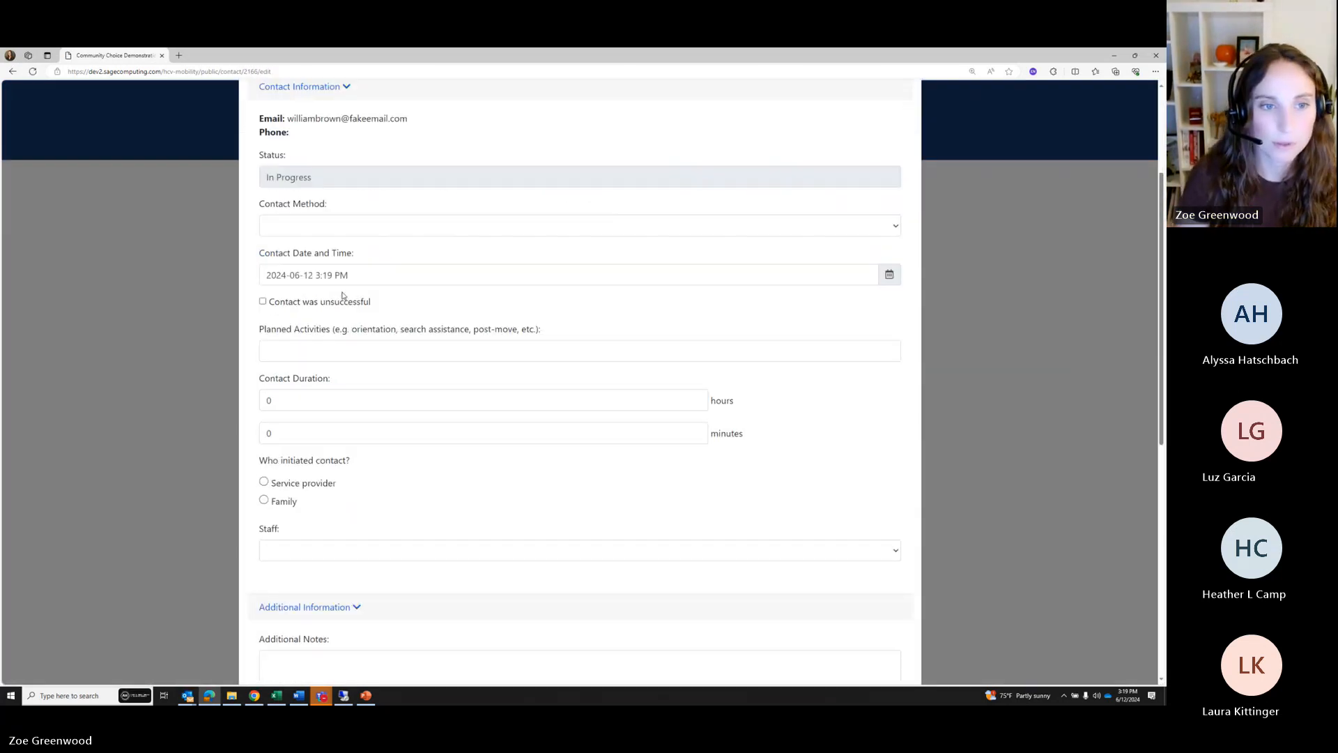
{"action": "left_click", "coordinate": [304, 227]}
{"action": "left_click", "coordinate": [296, 272]}
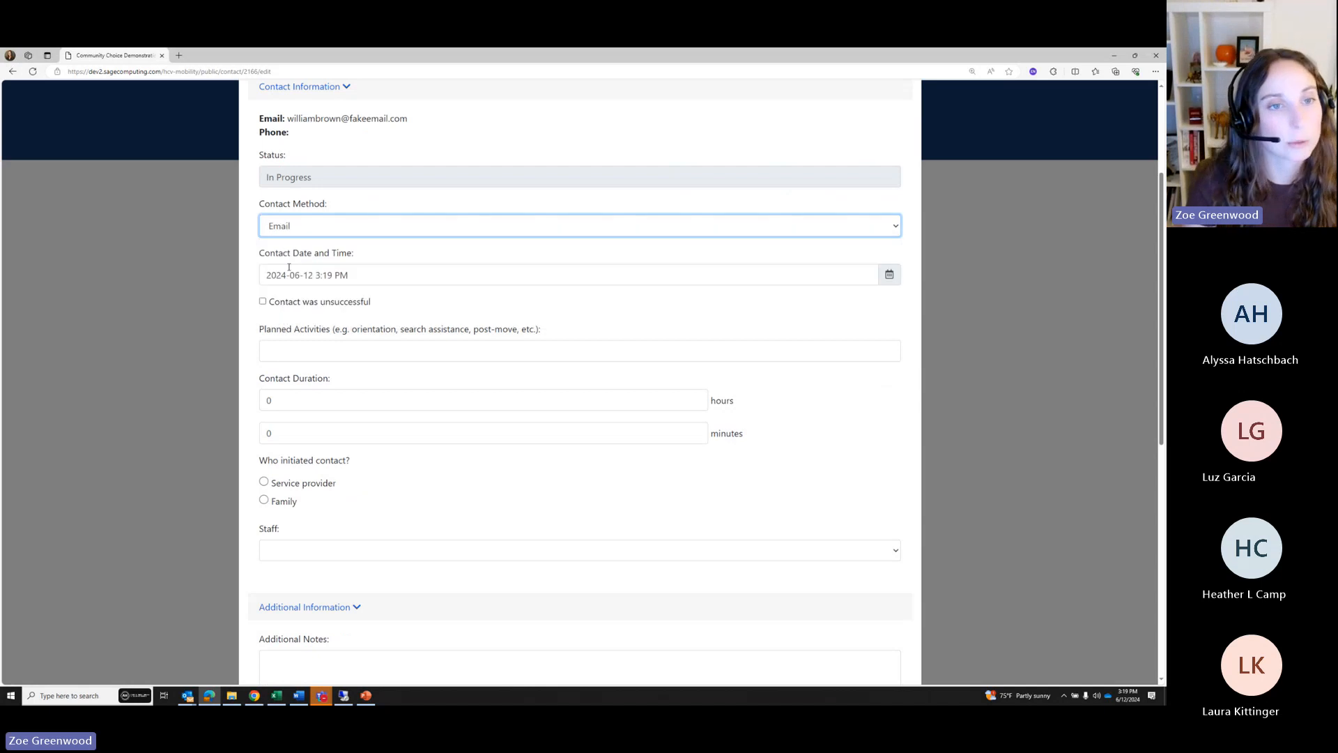
{"action": "left_click", "coordinate": [300, 350]}
{"action": "type", "text": "Reachi"}
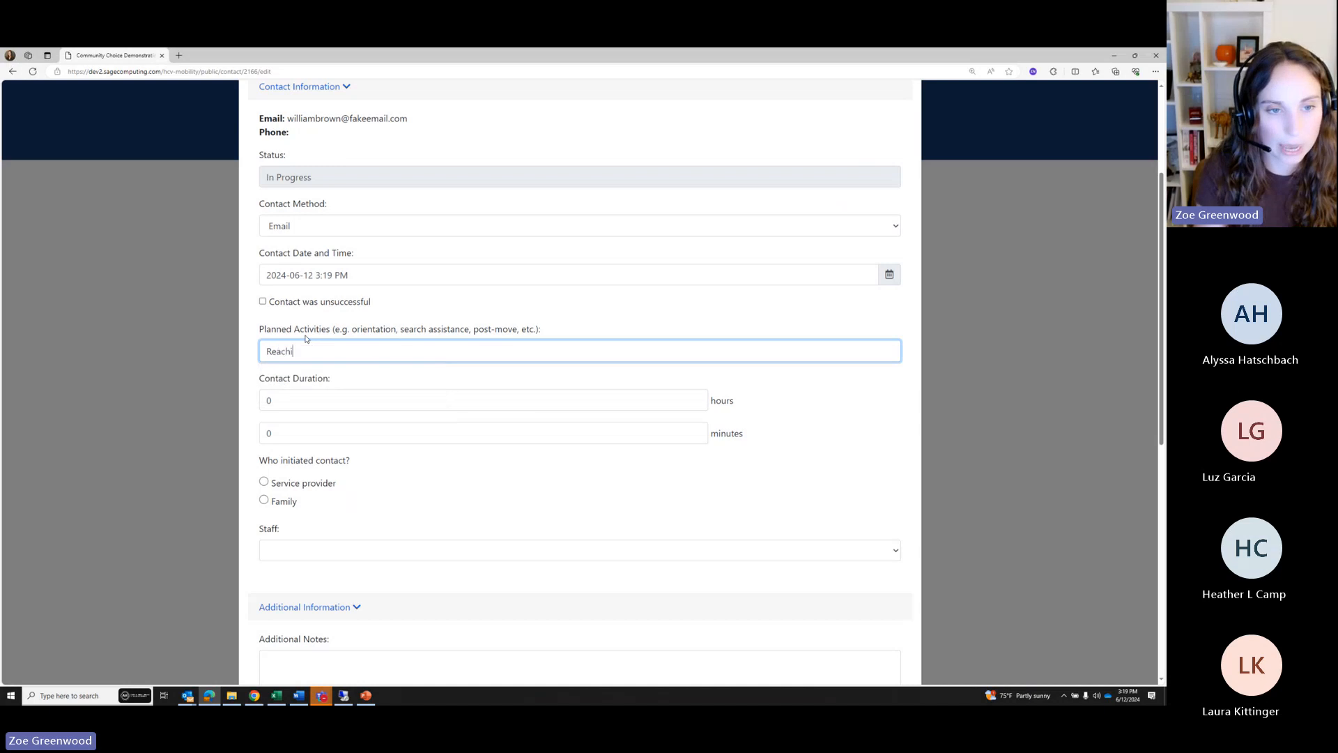
{"action": "type", "text": "ng out to schedule pre mv"}
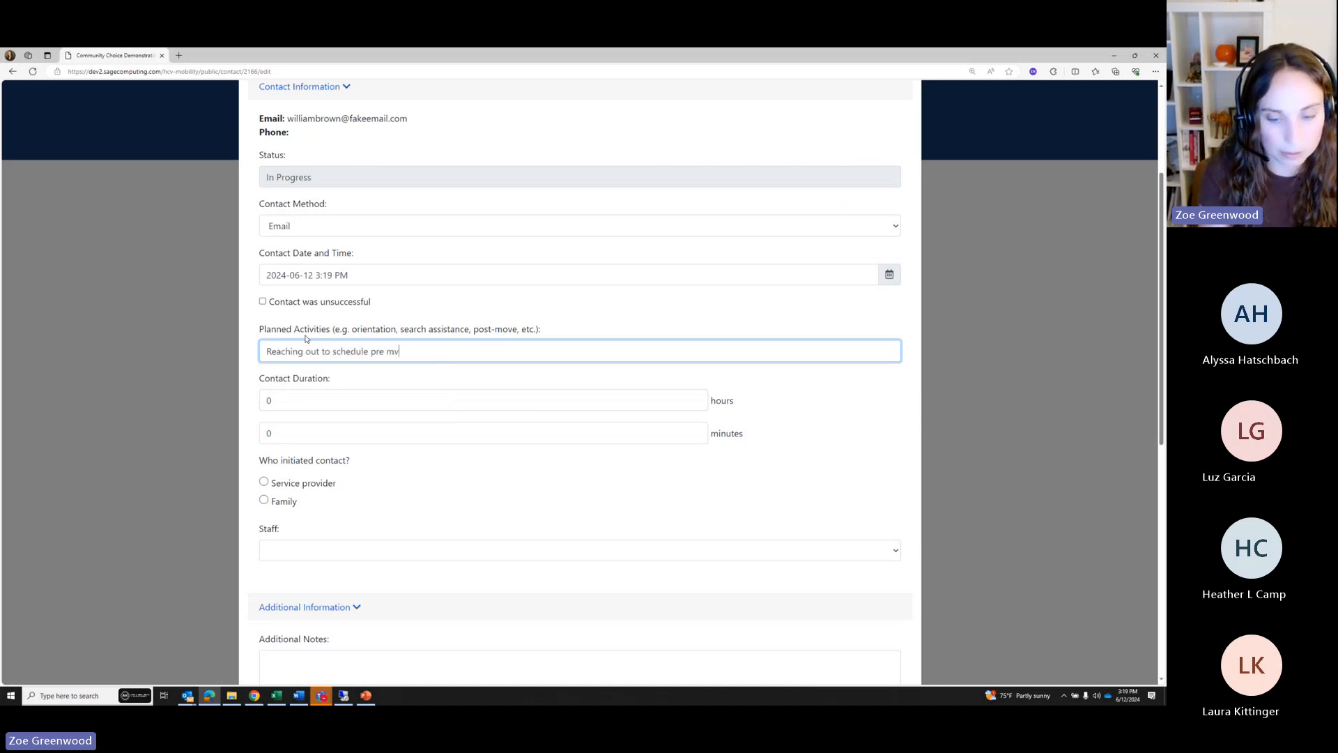
{"action": "key", "text": "BackSpace"}
{"action": "type", "text": "ove appt"}
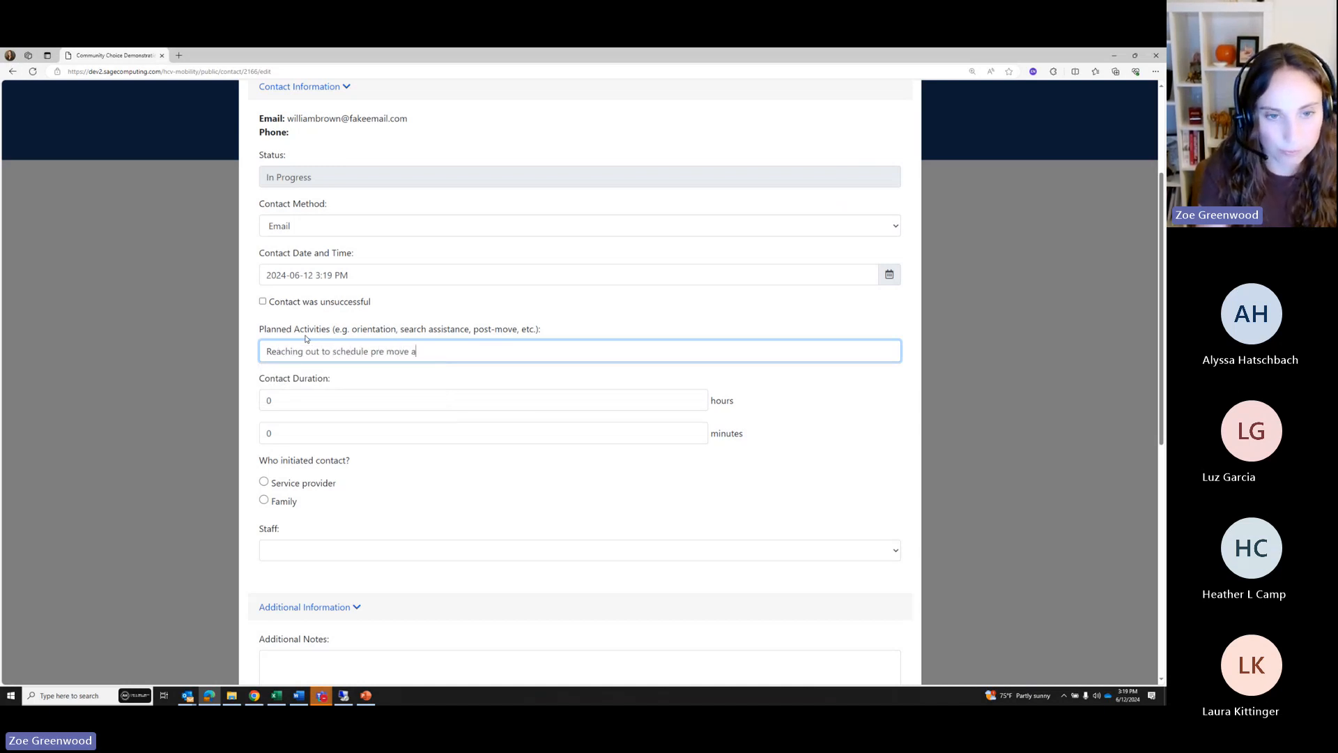
Set the duration to 15 minutes, mark Service provider as initiator, and end the contact
{"action": "left_click", "coordinate": [293, 430]}
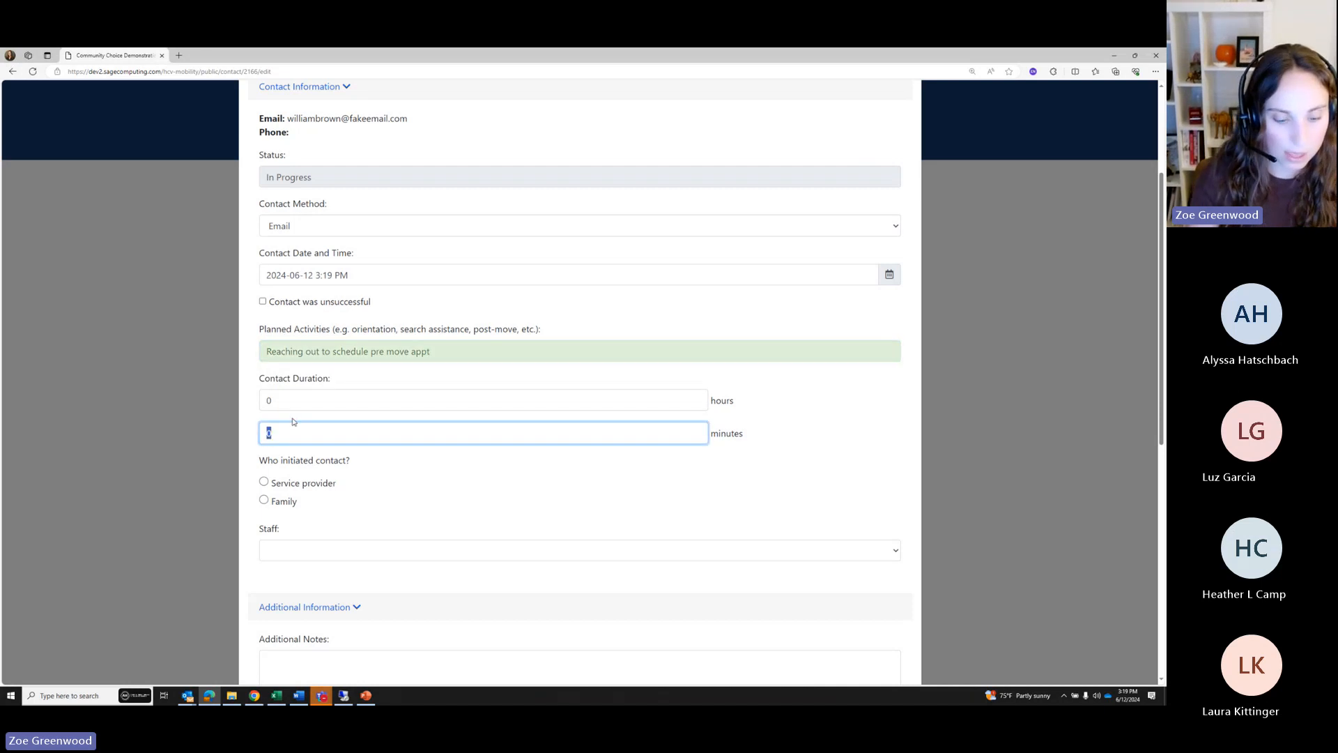
{"action": "type", "text": "15"}
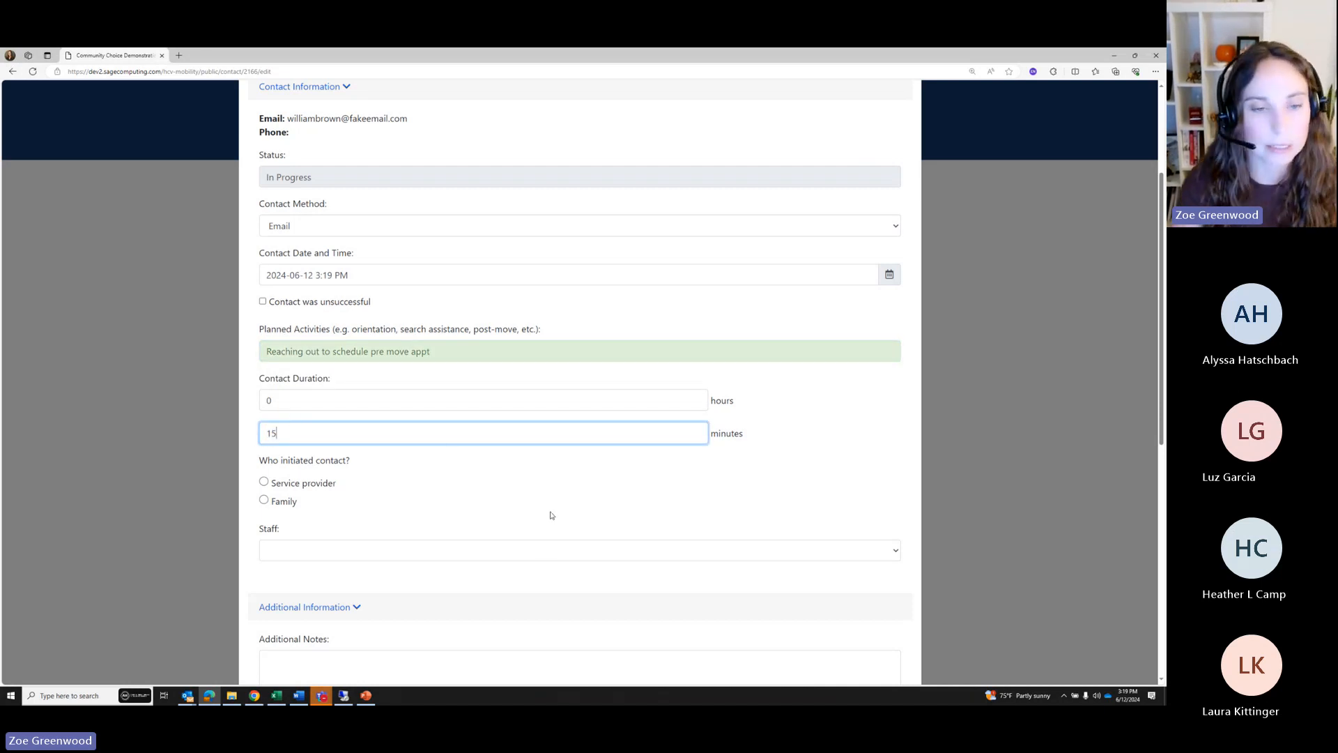
{"action": "left_click", "coordinate": [264, 482]}
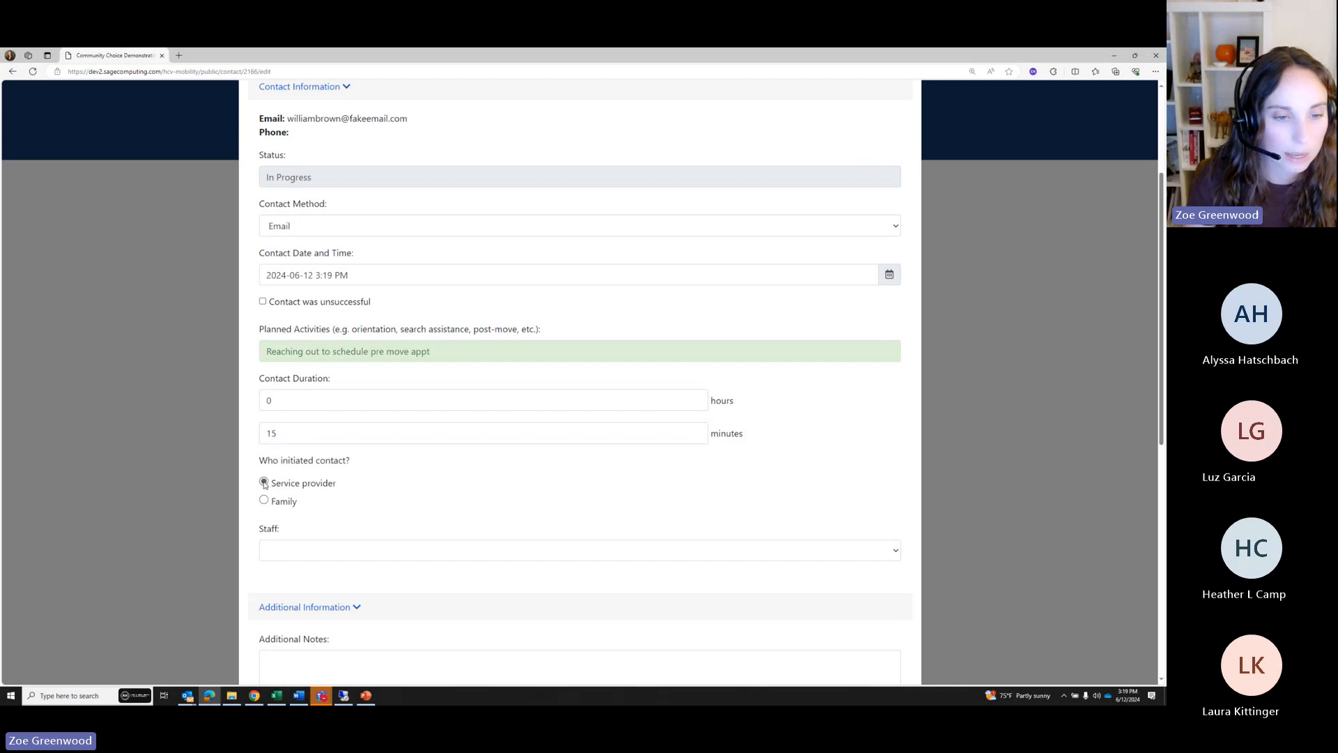
{"action": "scroll", "coordinate": [338, 493], "scroll_direction": "down", "scroll_amount": 1}
{"action": "left_click", "coordinate": [308, 506]}
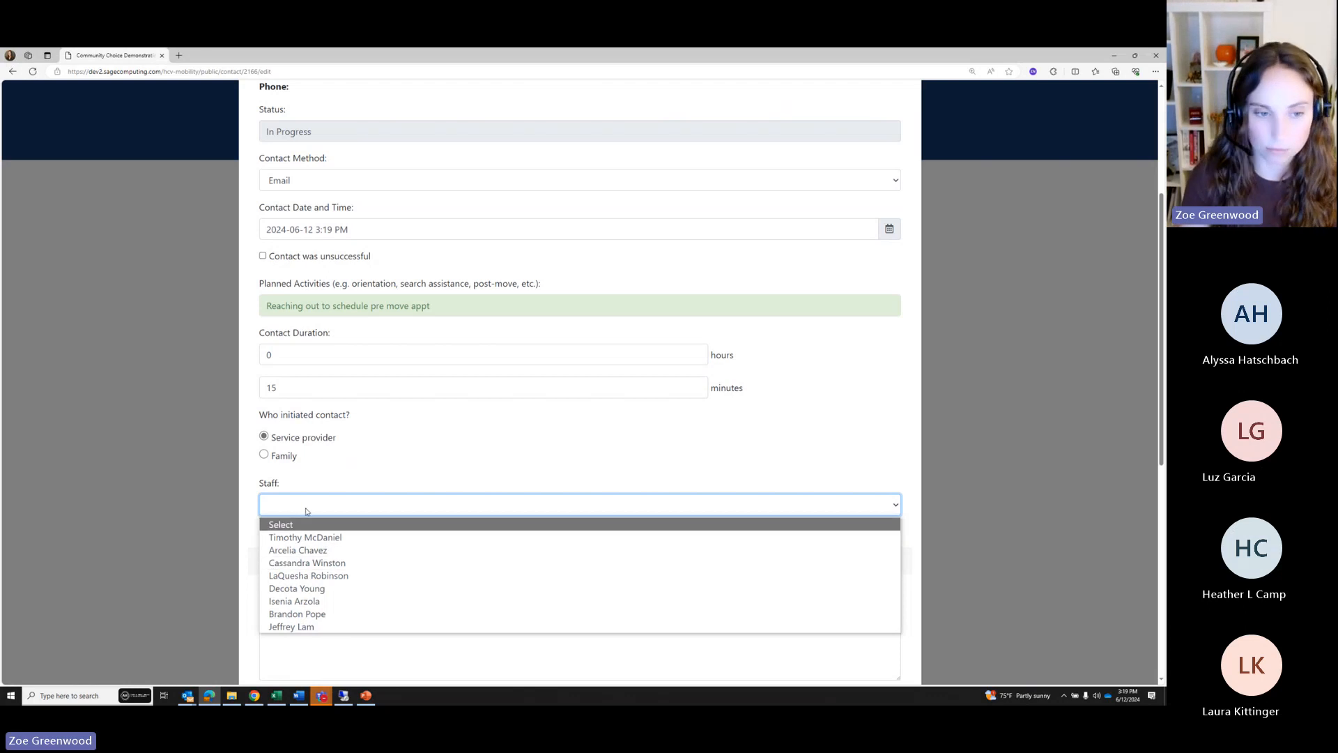
{"action": "left_click", "coordinate": [371, 483]}
{"action": "scroll", "coordinate": [411, 437], "scroll_direction": "down", "scroll_amount": 3}
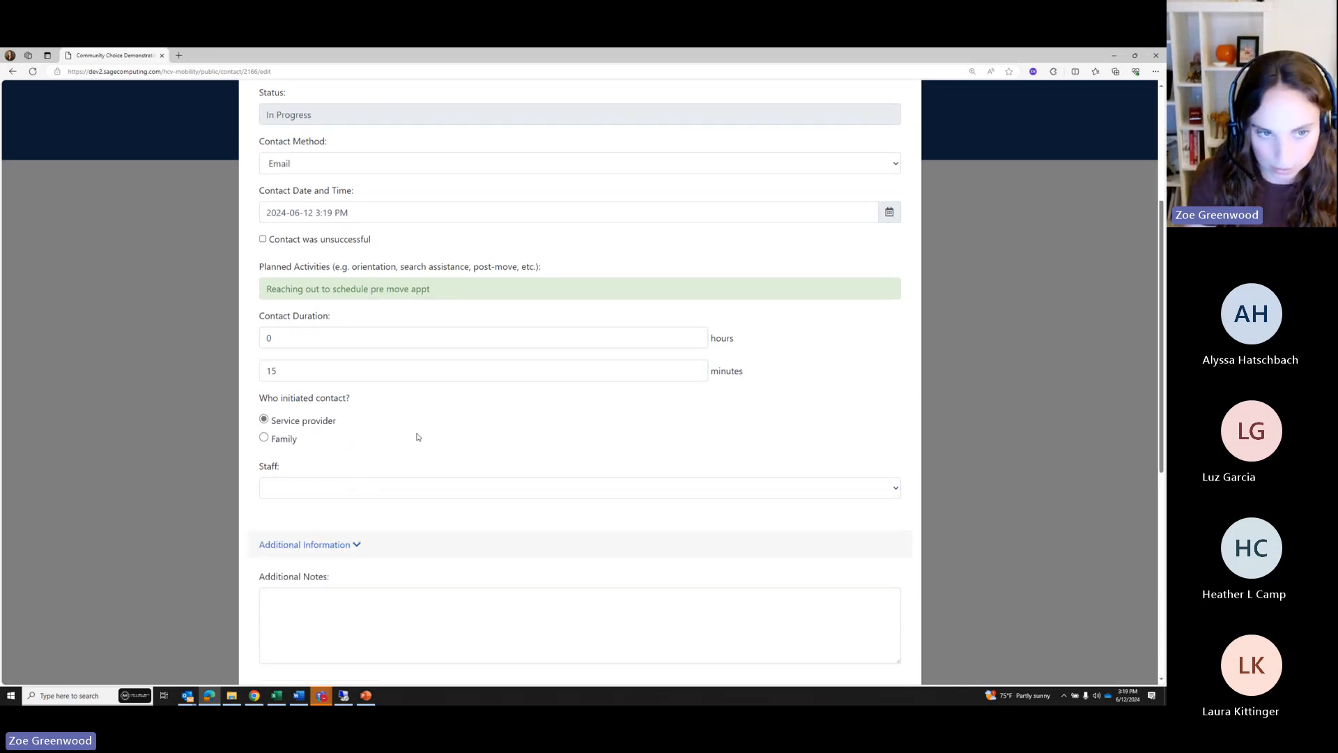
{"action": "scroll", "coordinate": [349, 572], "scroll_direction": "down", "scroll_amount": 3}
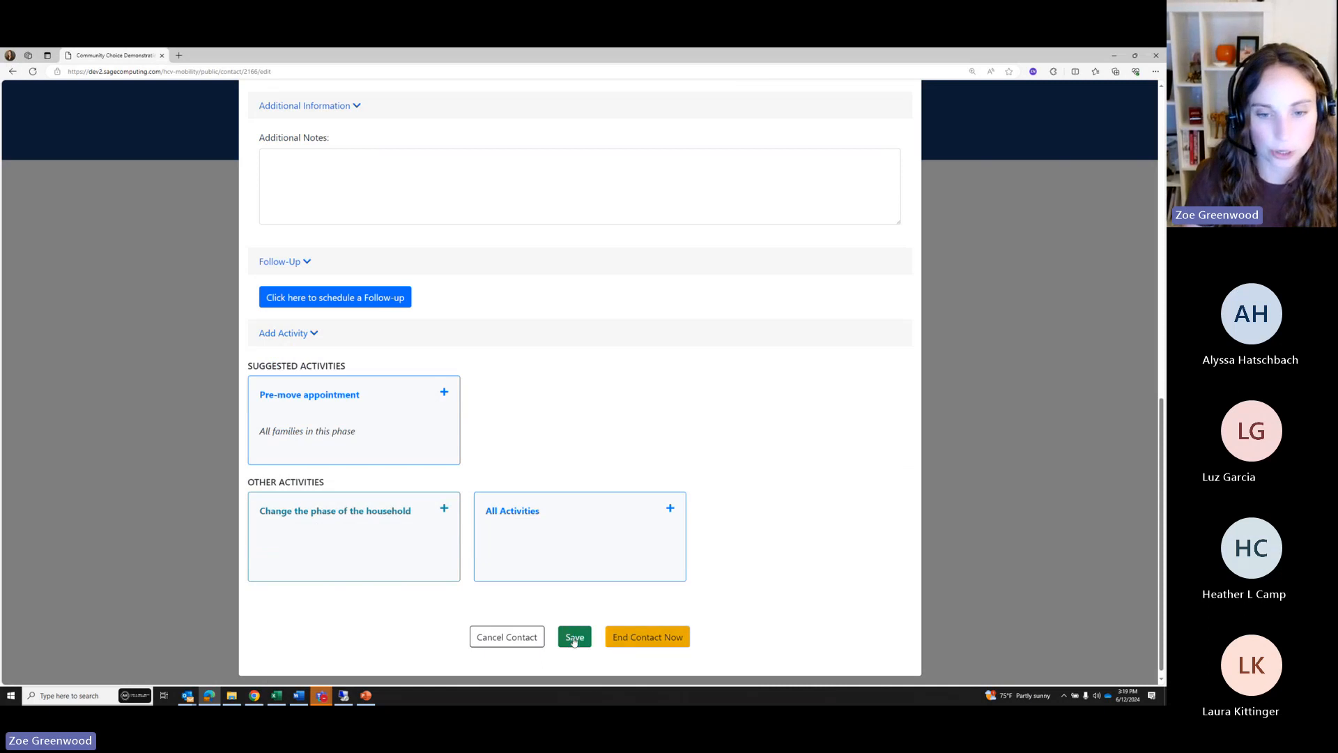
{"action": "left_click", "coordinate": [623, 637]}
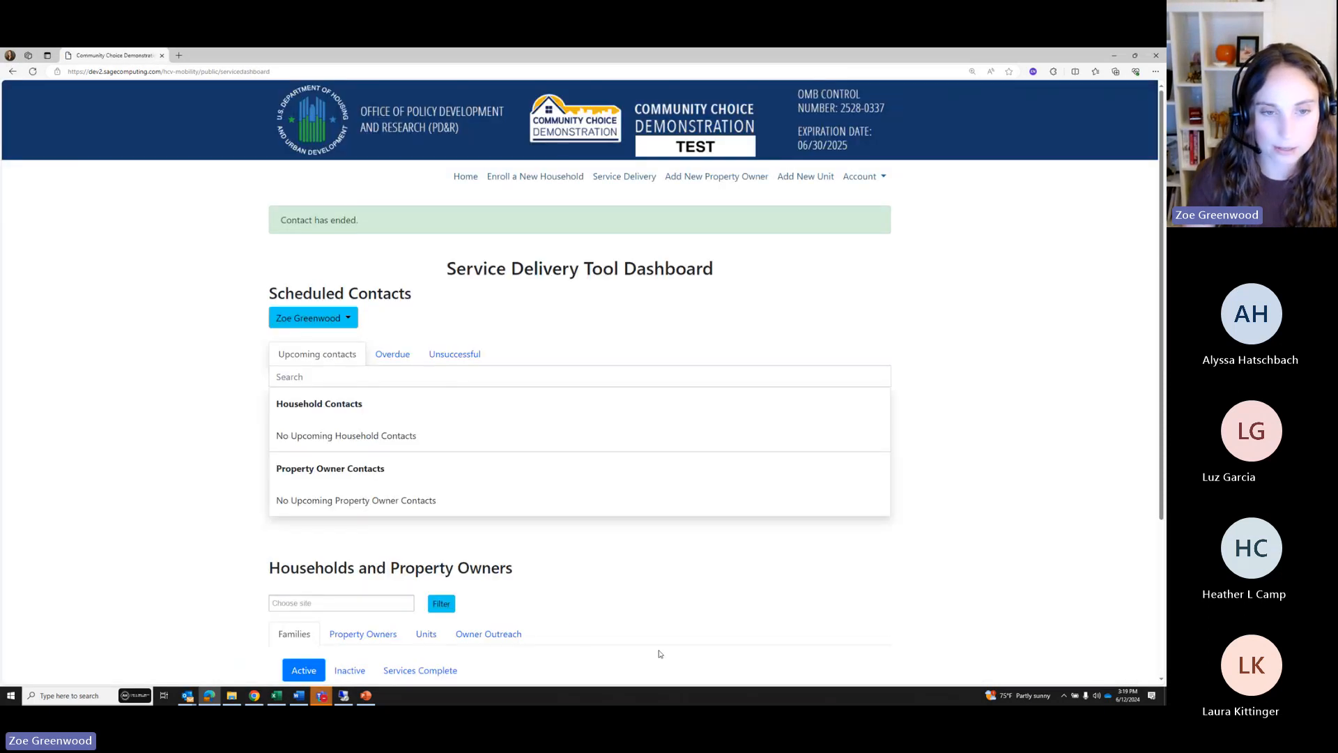
Open the household's report from the Families table, showing Pre-Move phase and 1 contact
{"action": "scroll", "coordinate": [491, 596], "scroll_direction": "down", "scroll_amount": 3}
{"action": "scroll", "coordinate": [489, 598], "scroll_direction": "down", "scroll_amount": 1}
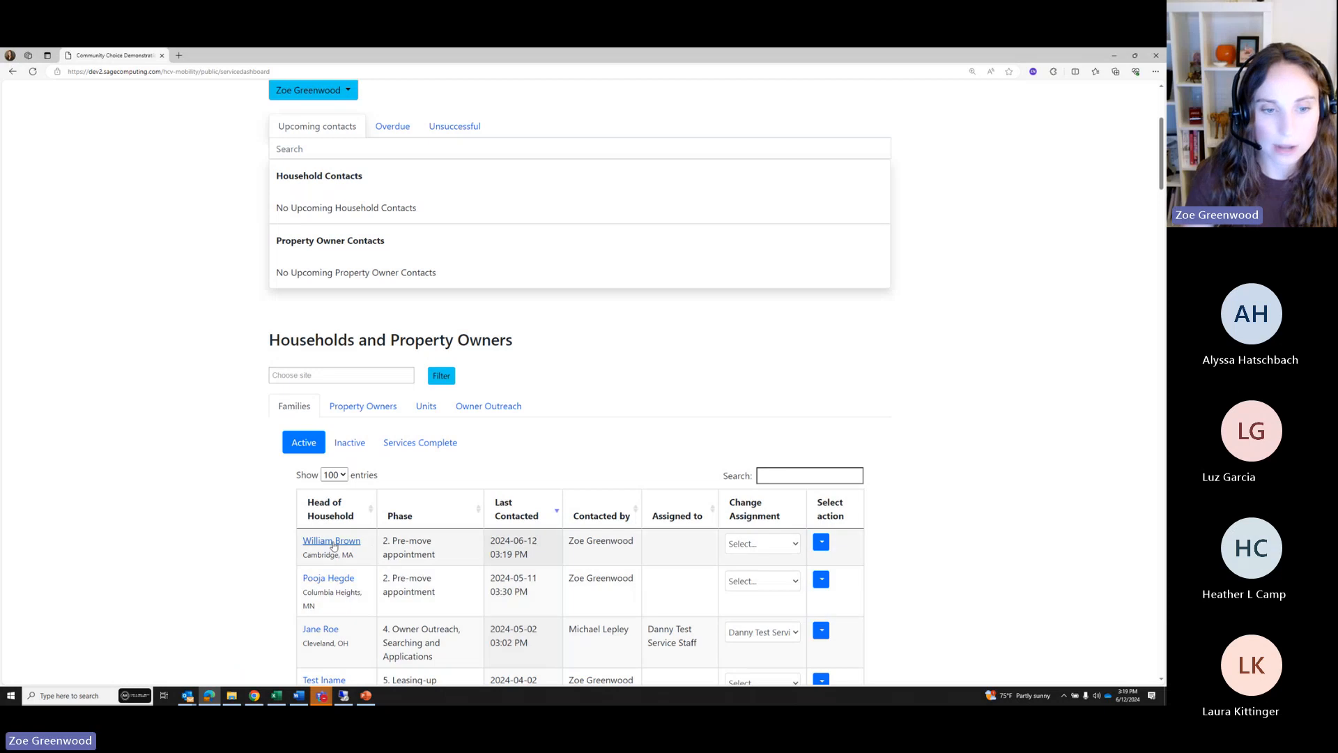
{"action": "left_click_drag", "start_coordinate": [437, 555], "coordinate": [381, 542]}
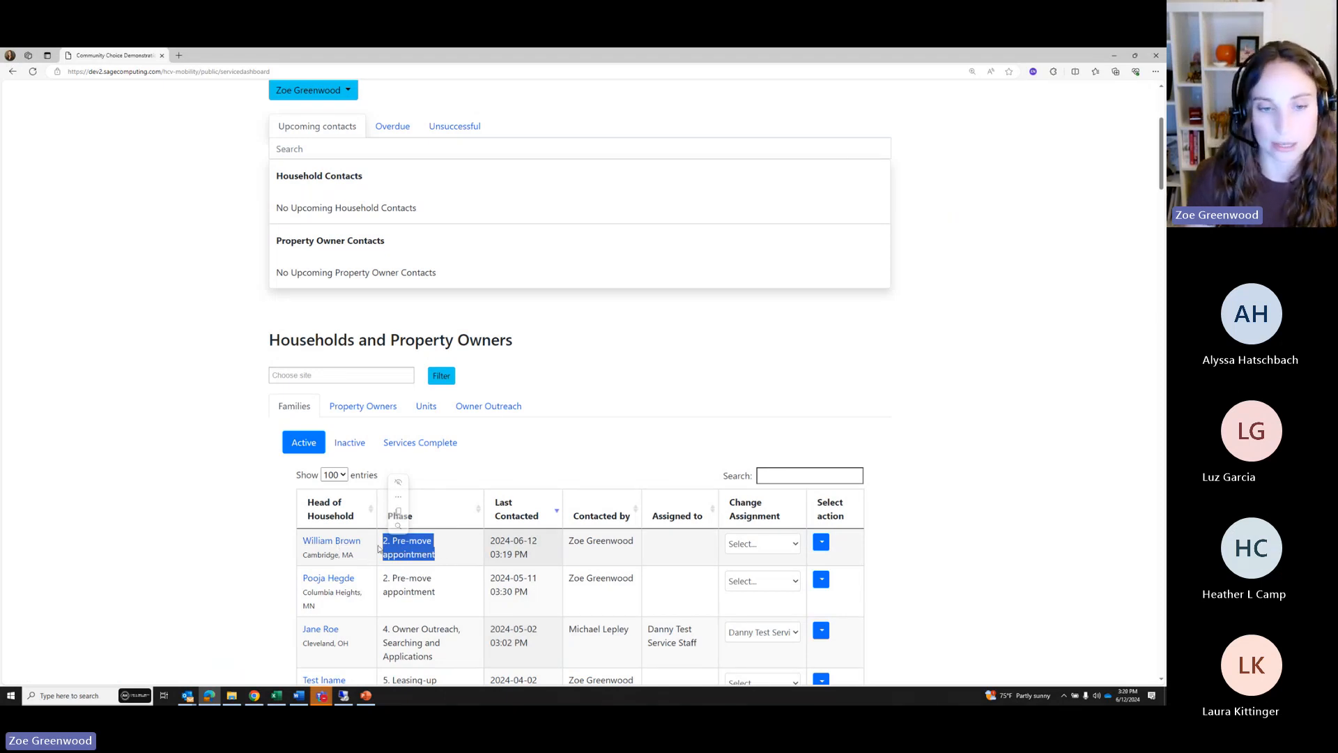
{"action": "left_click", "coordinate": [326, 542]}
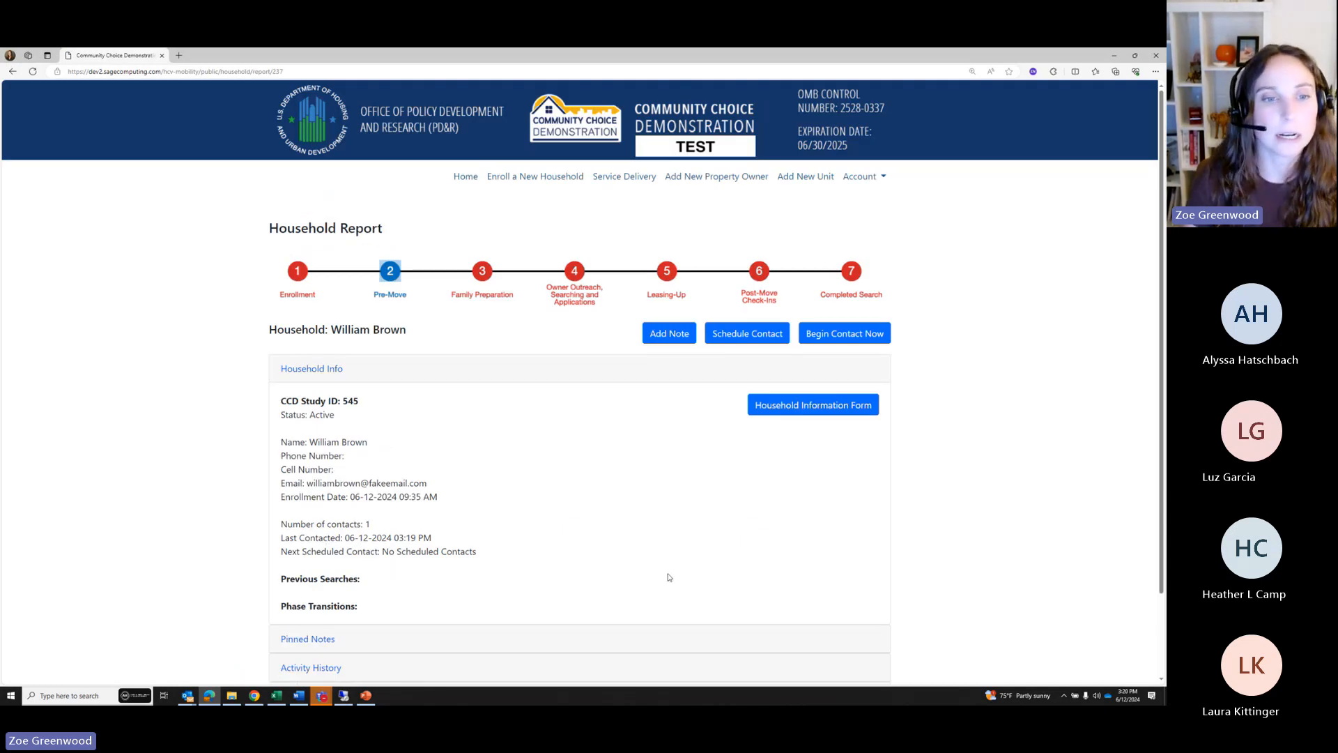
{"action": "scroll", "coordinate": [541, 502], "scroll_direction": "down", "scroll_amount": 1}
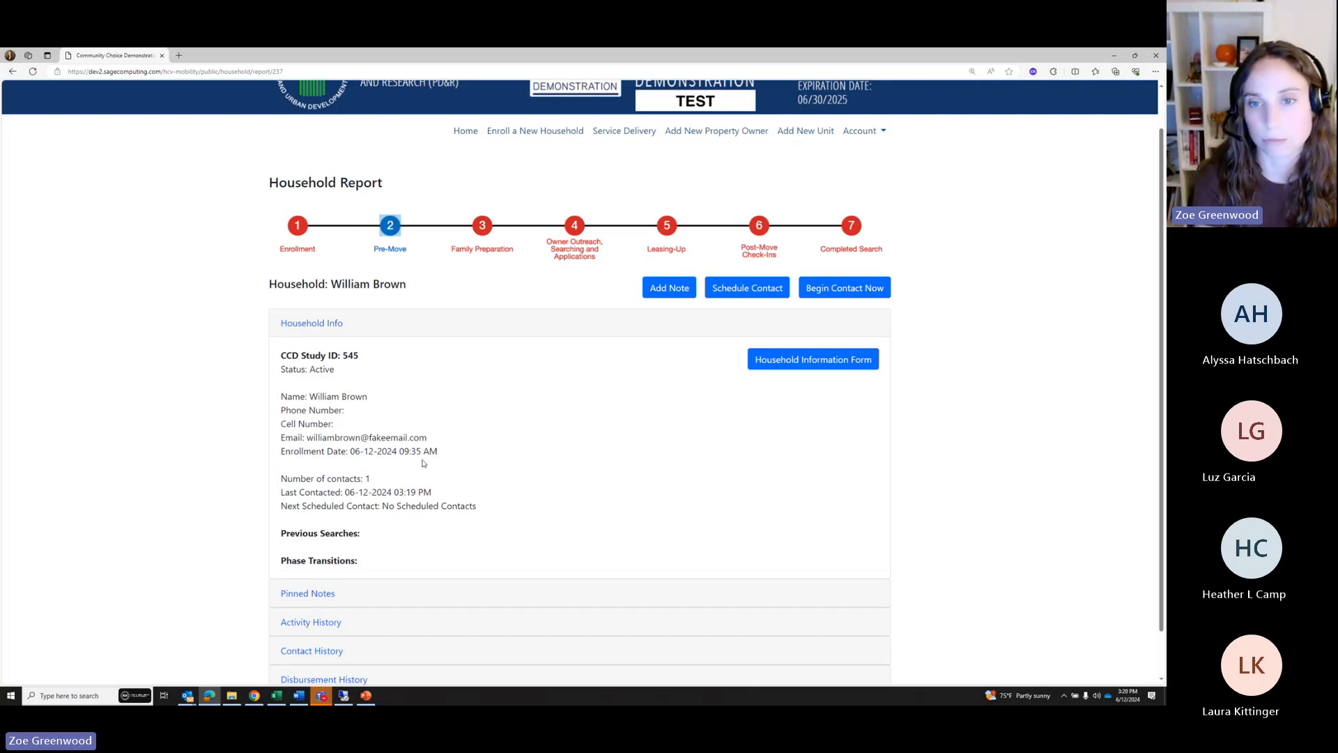
Start scheduling an In Person contact dated 2024-06-13 at 3:30 PM
{"action": "left_click", "coordinate": [738, 293]}
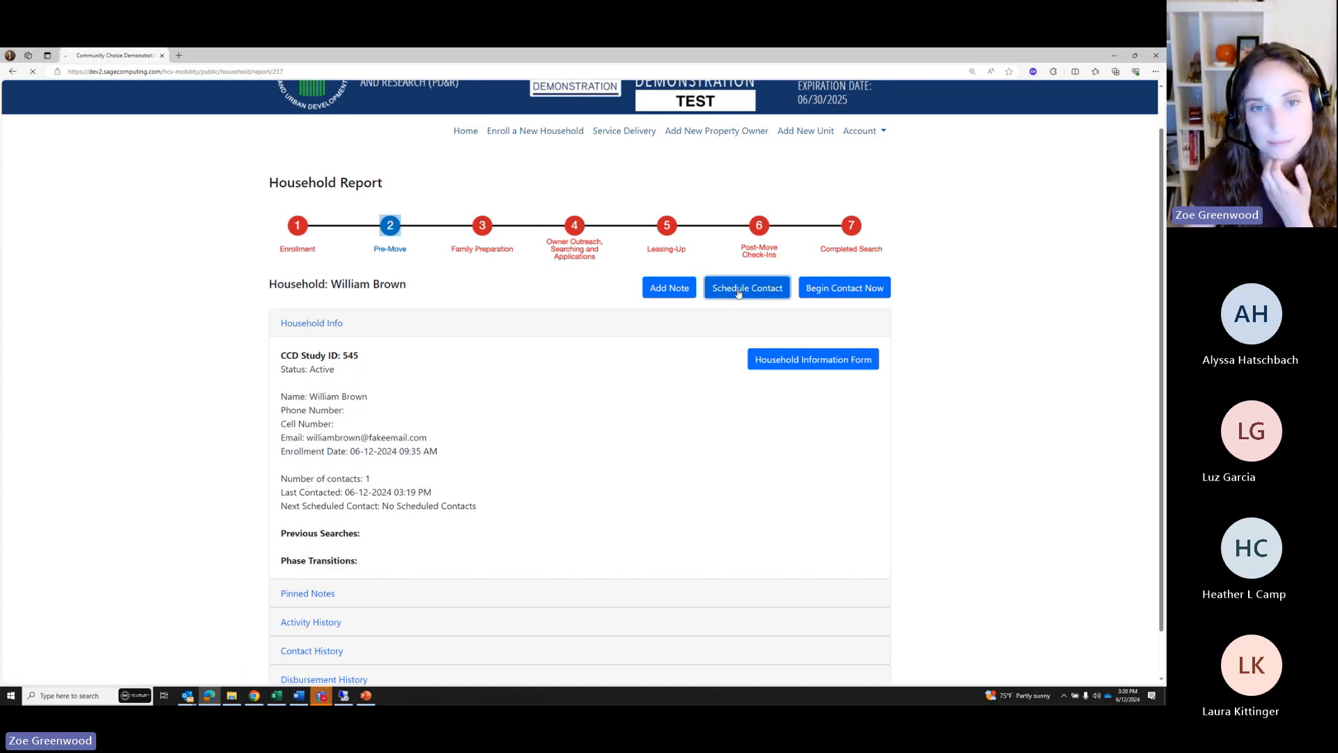
{"action": "left_click", "coordinate": [316, 407]}
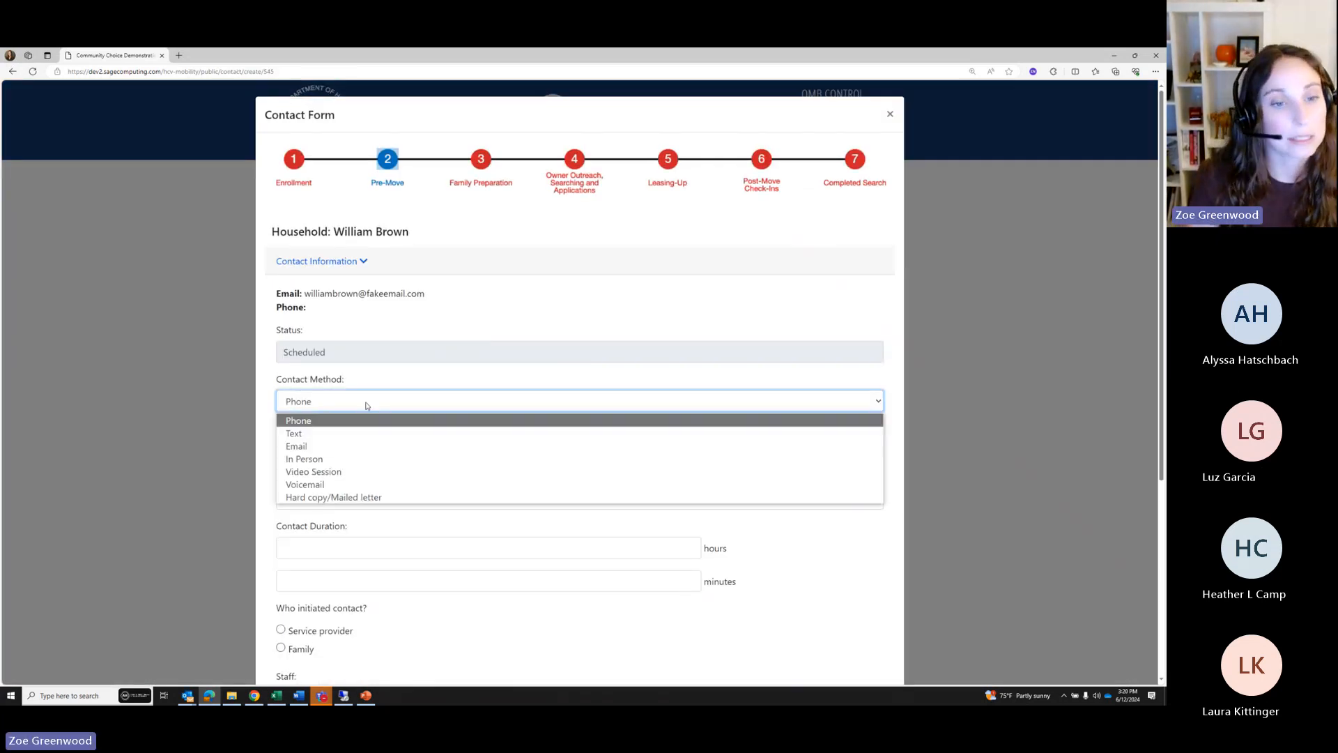
{"action": "left_click", "coordinate": [313, 460]}
{"action": "scroll", "coordinate": [397, 355], "scroll_direction": "down", "scroll_amount": 1}
{"action": "left_click", "coordinate": [394, 404]}
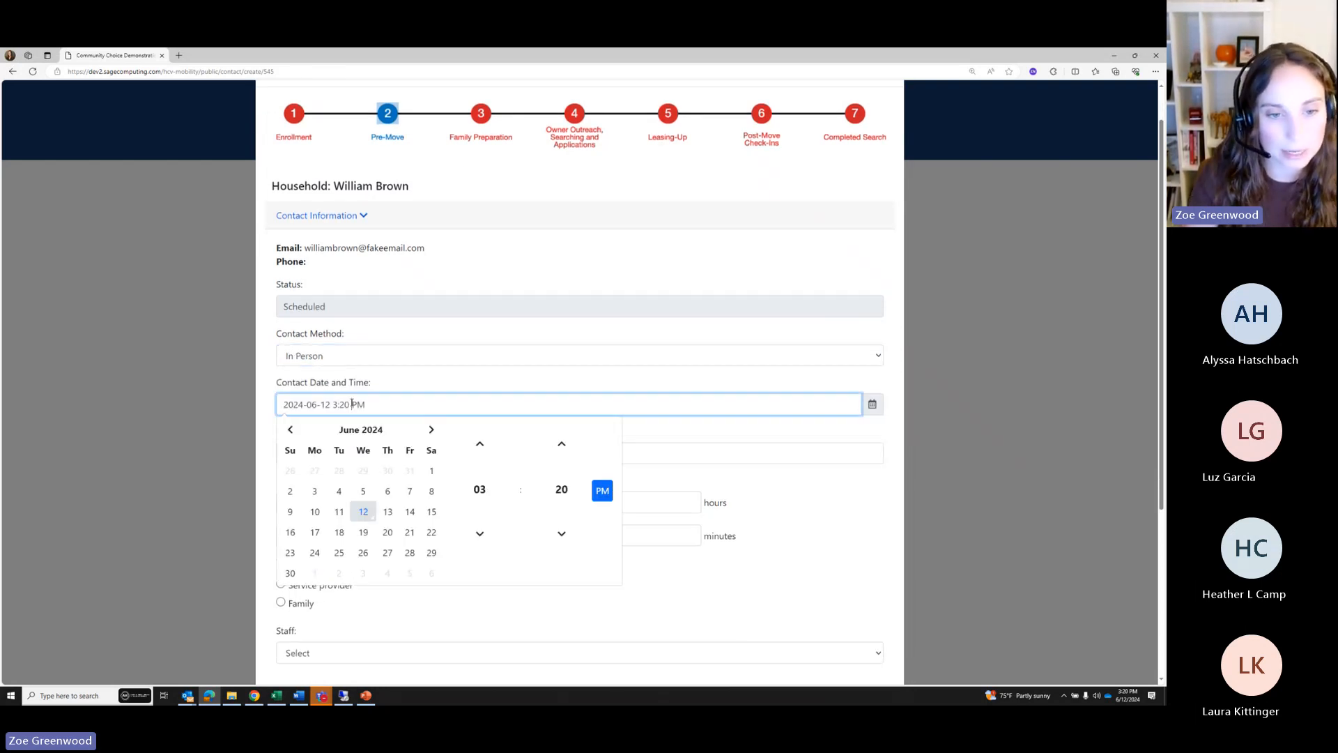
{"action": "left_click", "coordinate": [391, 517]}
{"action": "left_click", "coordinate": [562, 532]}
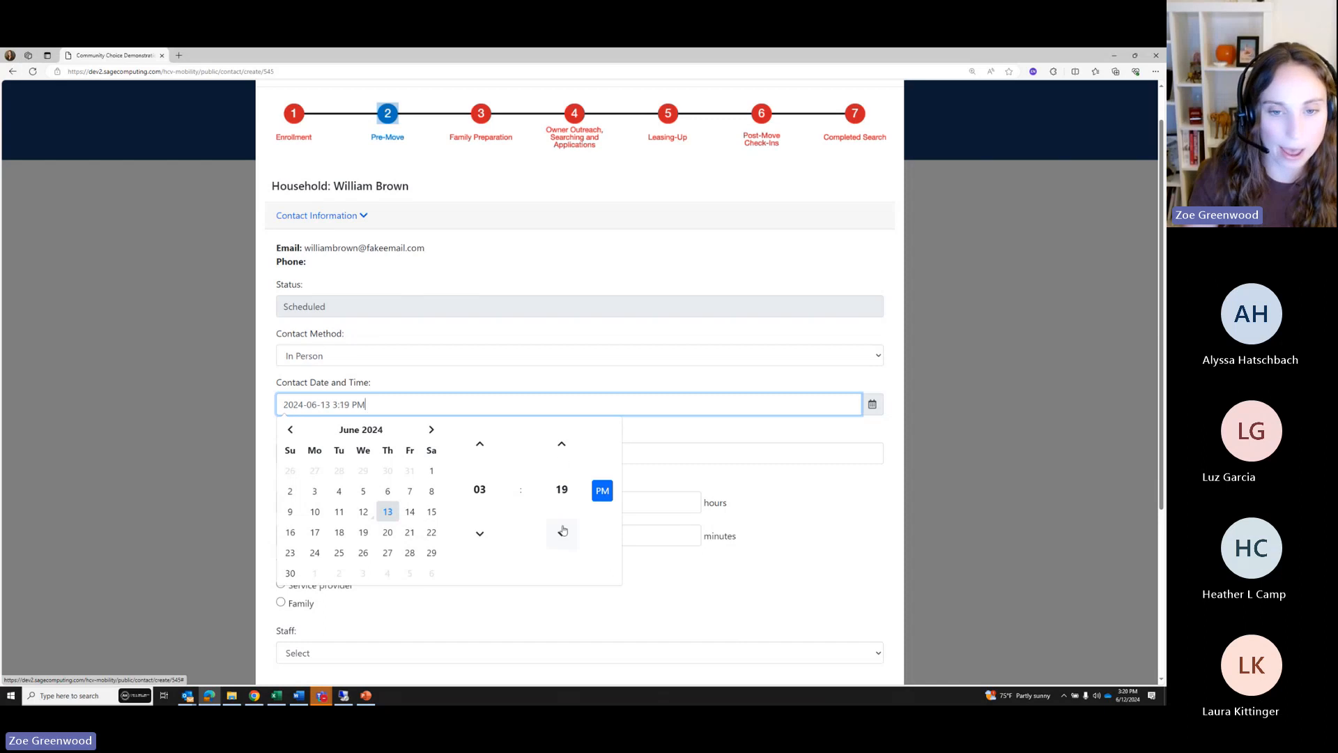
{"action": "left_click", "coordinate": [562, 446]}
{"action": "left_click", "coordinate": [562, 446]}
{"action": "left_click", "coordinate": [562, 446]}
{"action": "left_click", "coordinate": [562, 446]}
{"action": "left_click", "coordinate": [562, 446]}
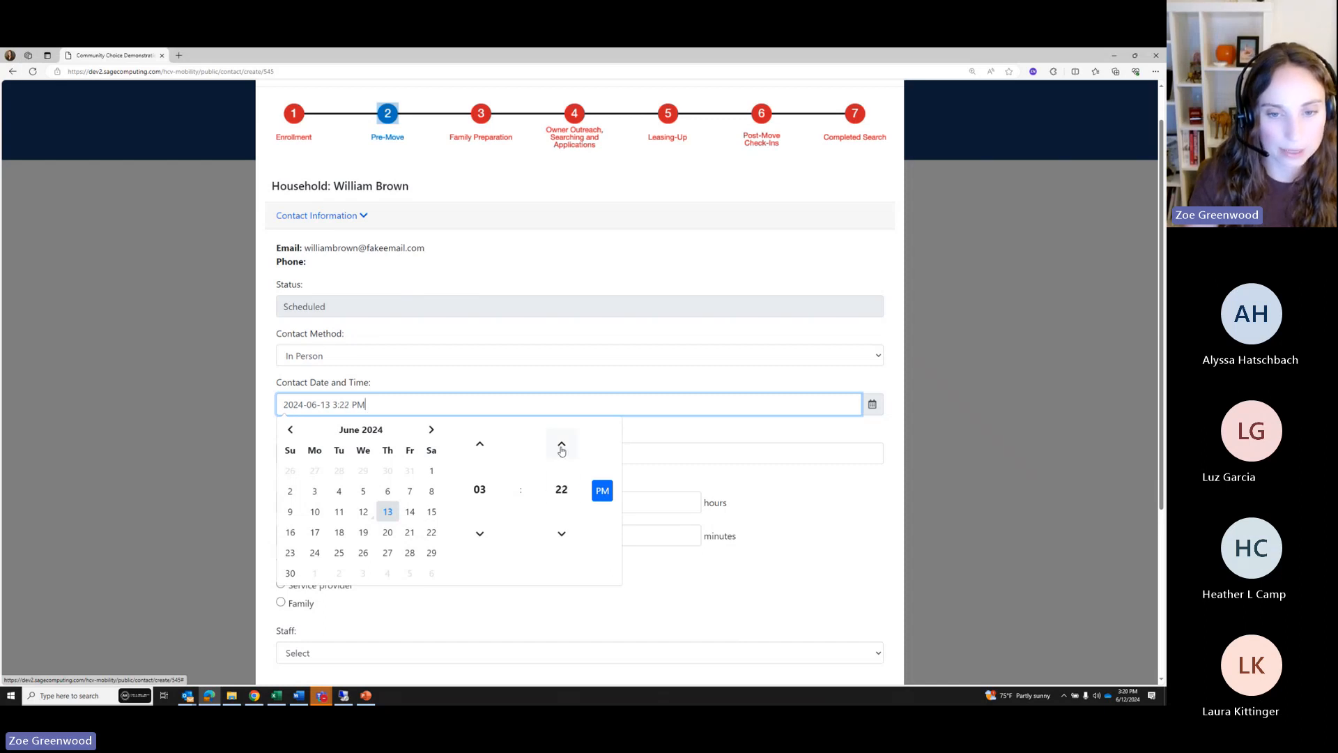
{"action": "left_click", "coordinate": [562, 446]}
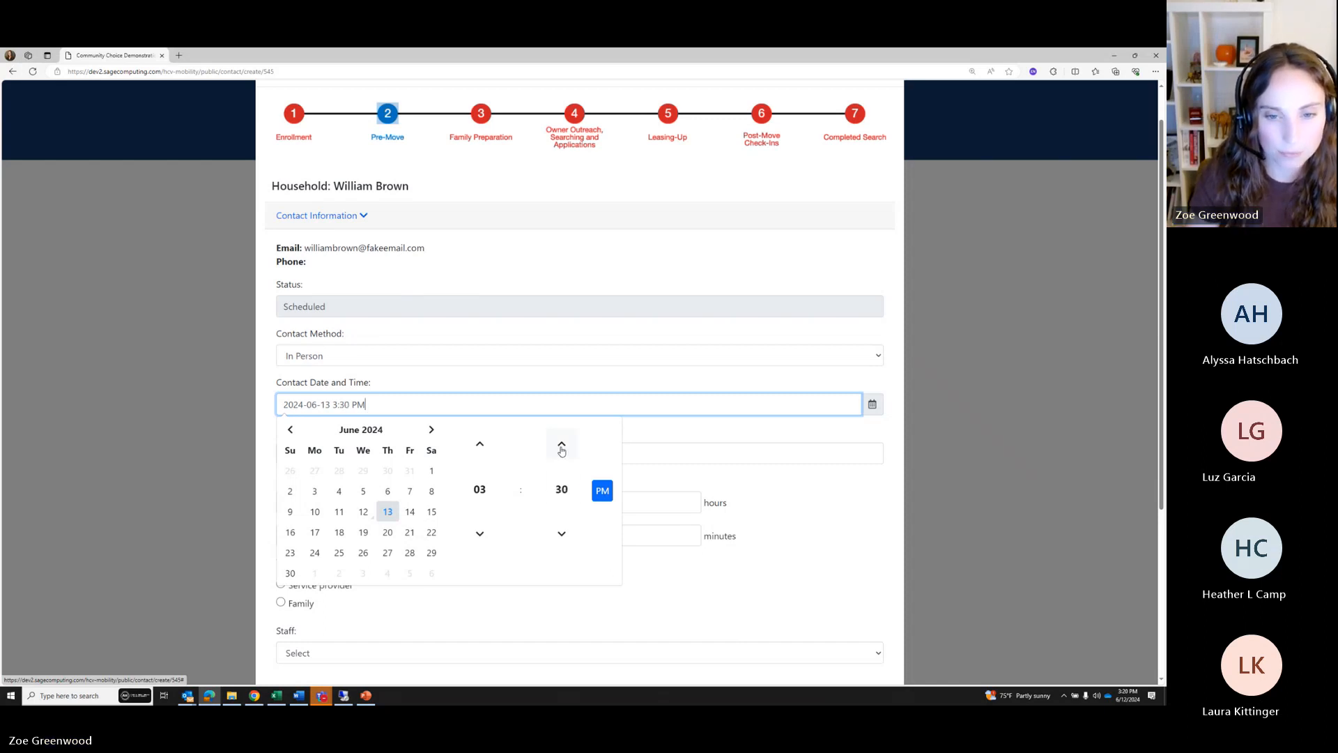
{"action": "left_click", "coordinate": [295, 456]}
Enter 'Pre Move Appointment' as planned activities, 1 hour, Service provider initiator, and submit
{"action": "type", "text": "Pre Movce"}
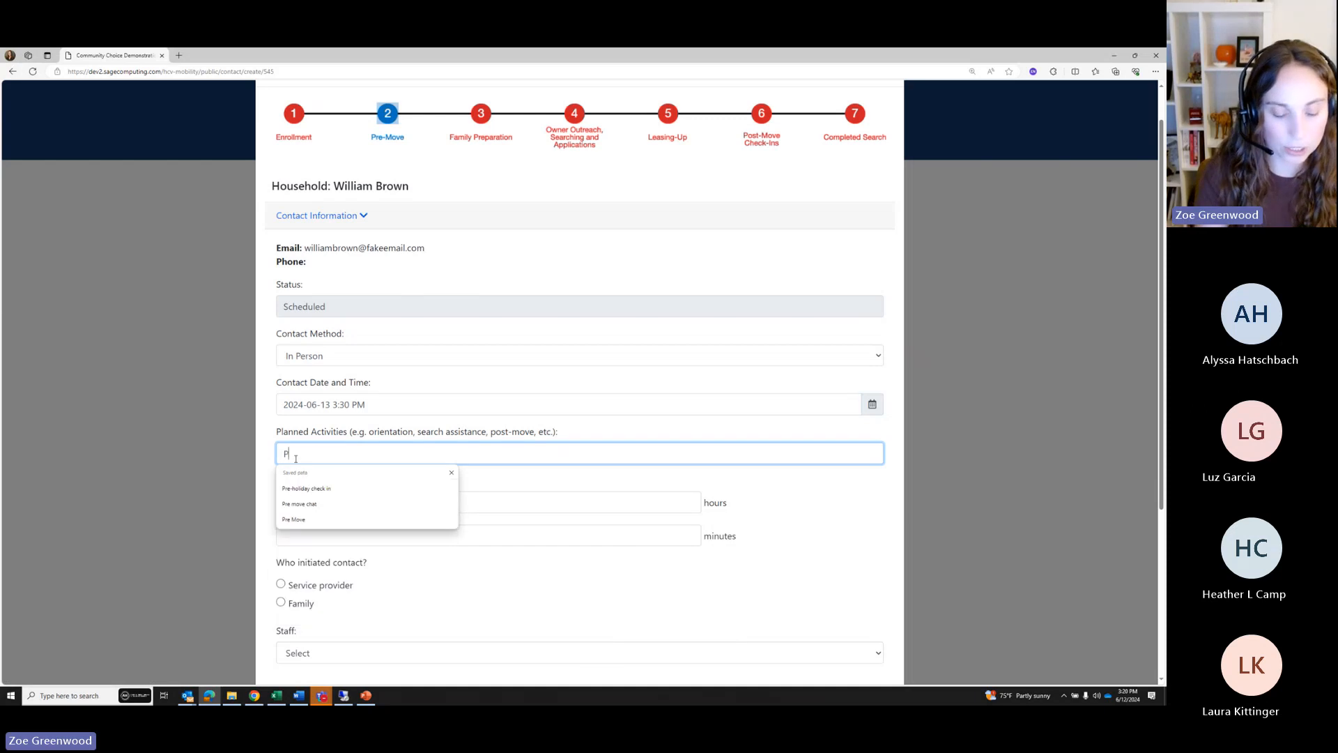
{"action": "key", "text": "BackSpace"}
{"action": "key", "text": "BackSpace"}
{"action": "key", "text": "BackSpace"}
{"action": "type", "text": "e "}
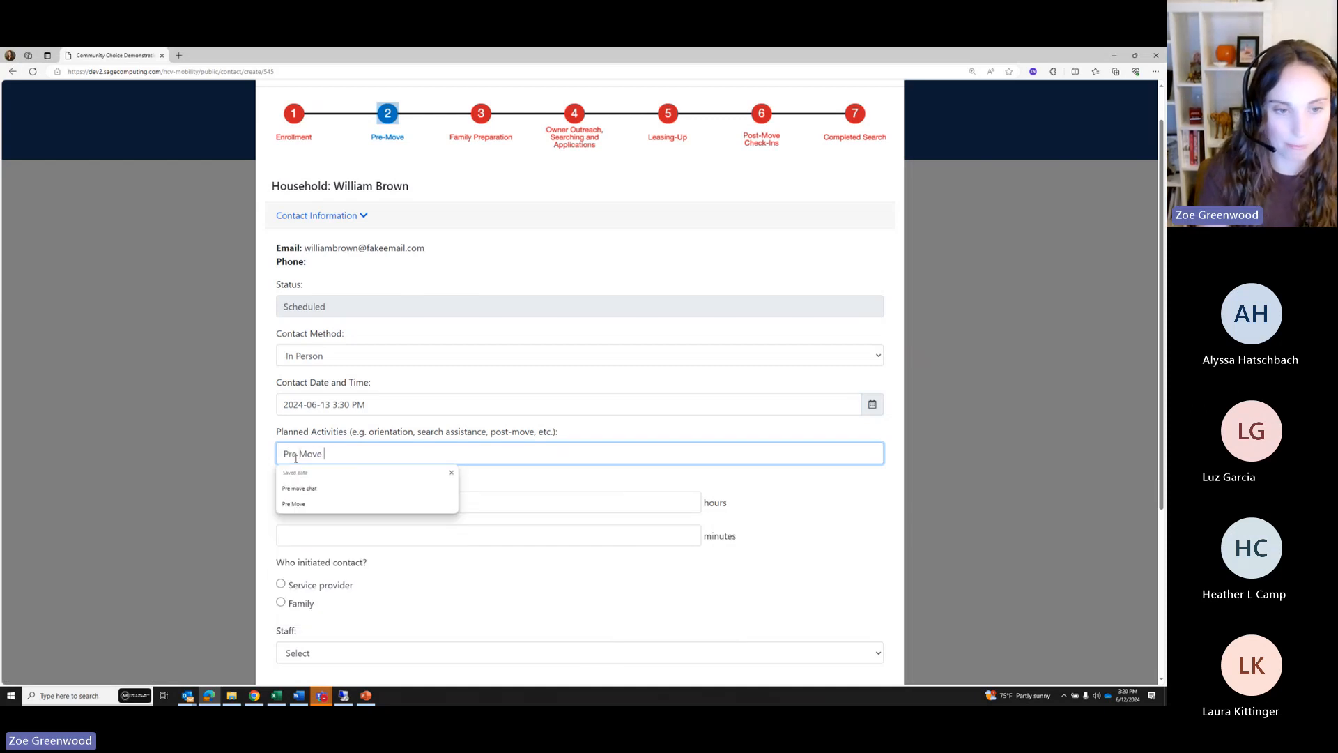
{"action": "type", "text": "Appointment"}
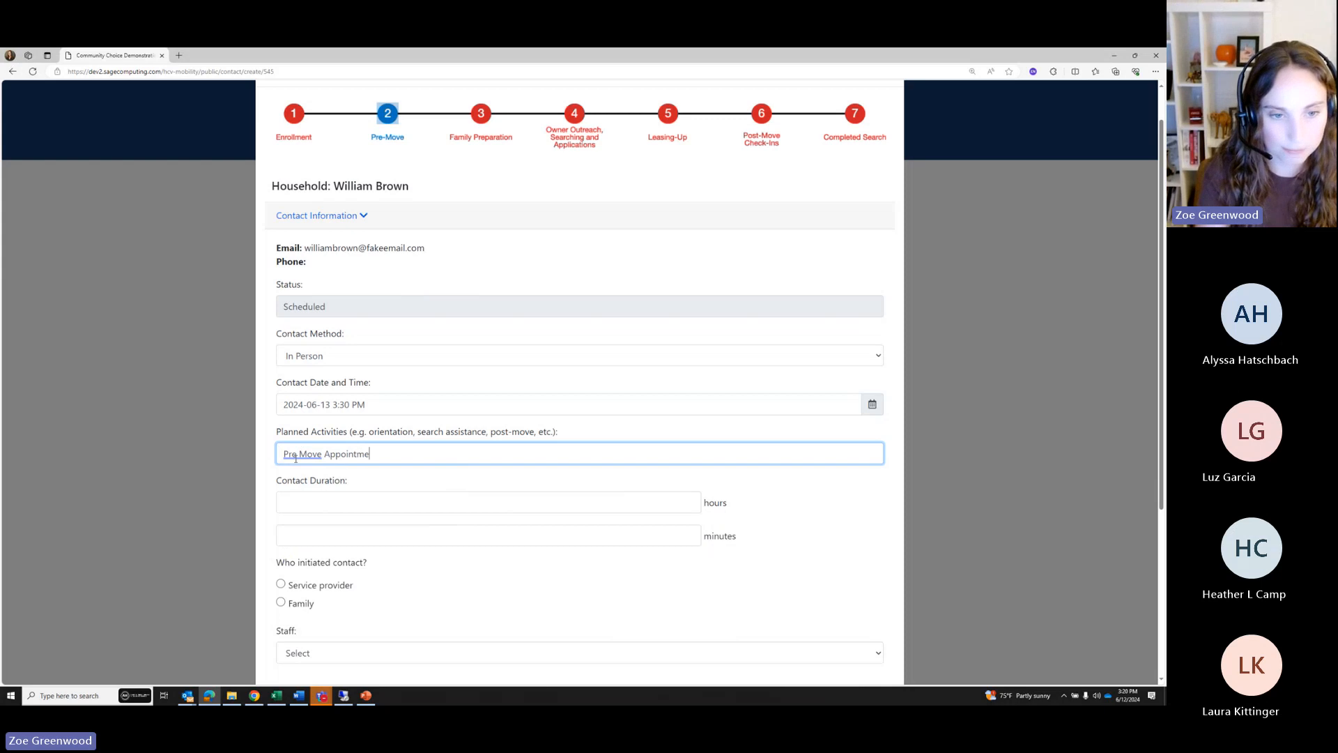
{"action": "left_click", "coordinate": [301, 495]}
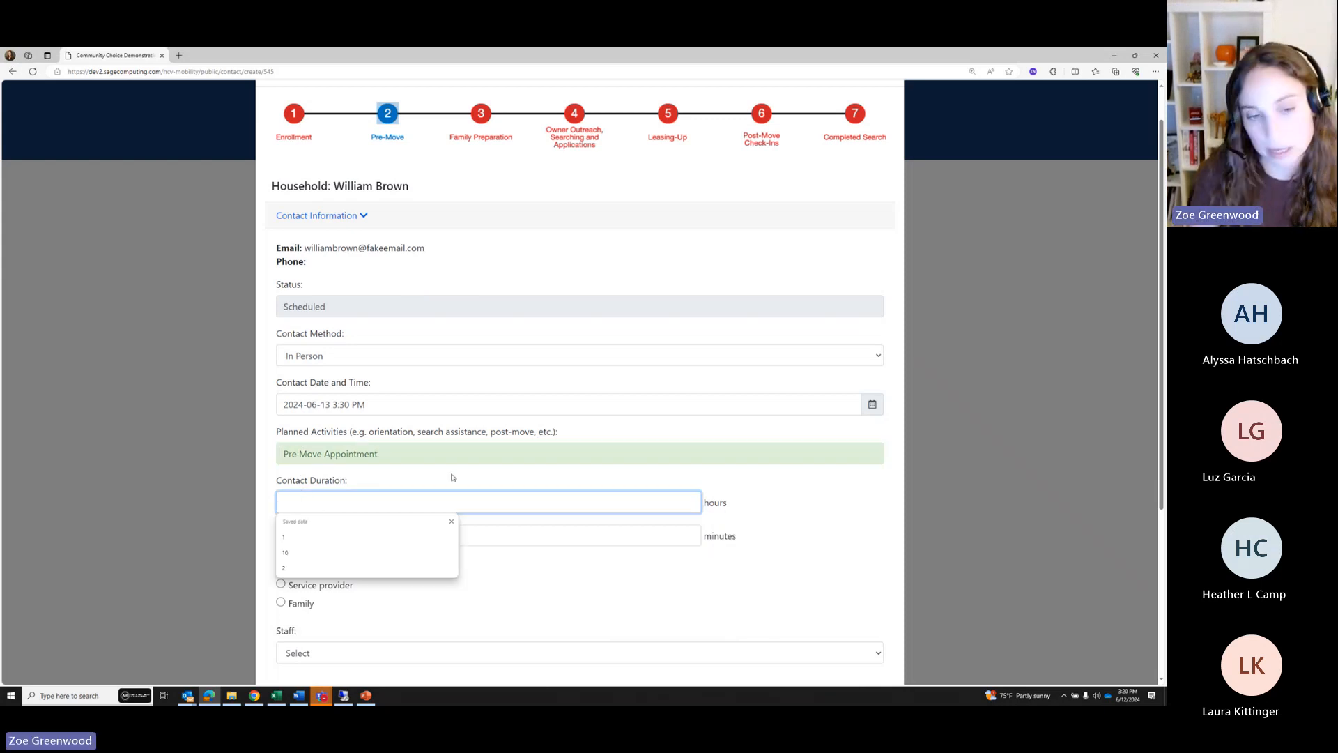
{"action": "type", "text": "1"}
{"action": "left_click", "coordinate": [352, 611]}
{"action": "scroll", "coordinate": [352, 611], "scroll_direction": "down", "scroll_amount": 1}
{"action": "left_click", "coordinate": [281, 540]}
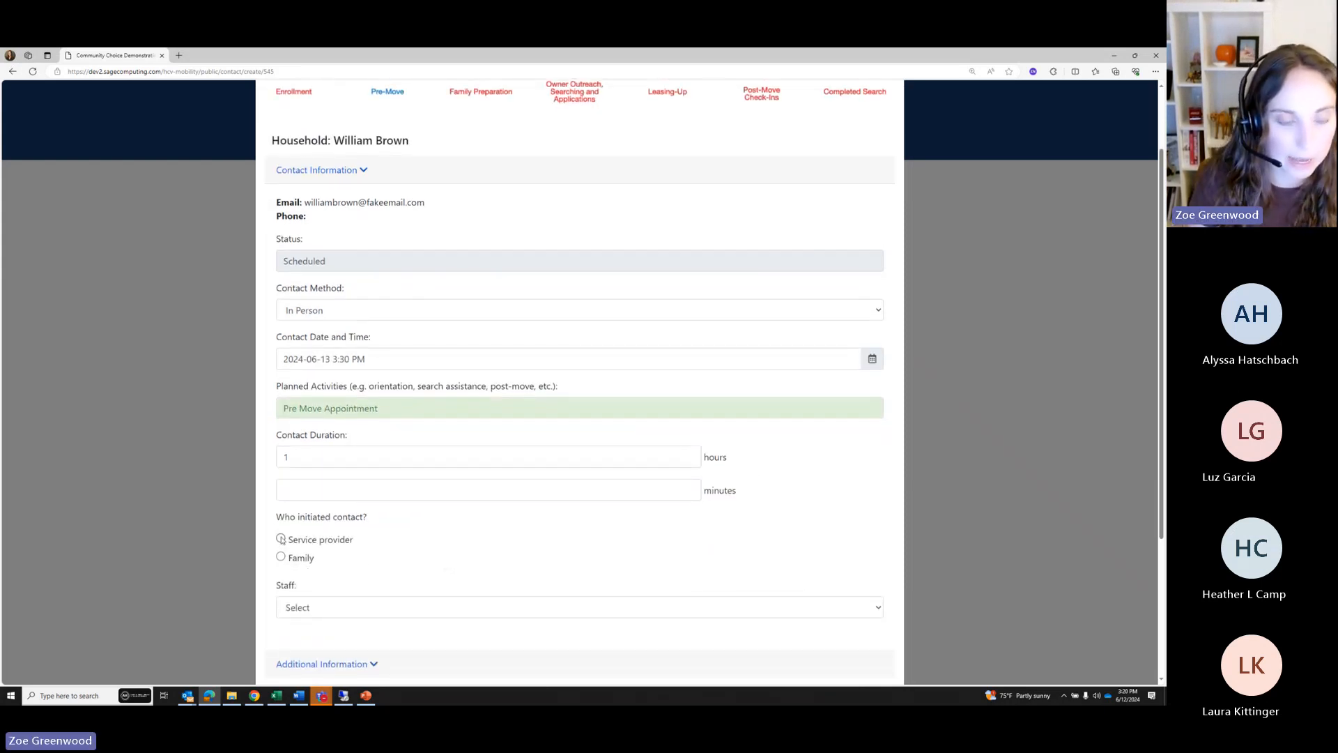
{"action": "scroll", "coordinate": [370, 541], "scroll_direction": "down", "scroll_amount": 1}
{"action": "scroll", "coordinate": [370, 541], "scroll_direction": "down", "scroll_amount": 1}
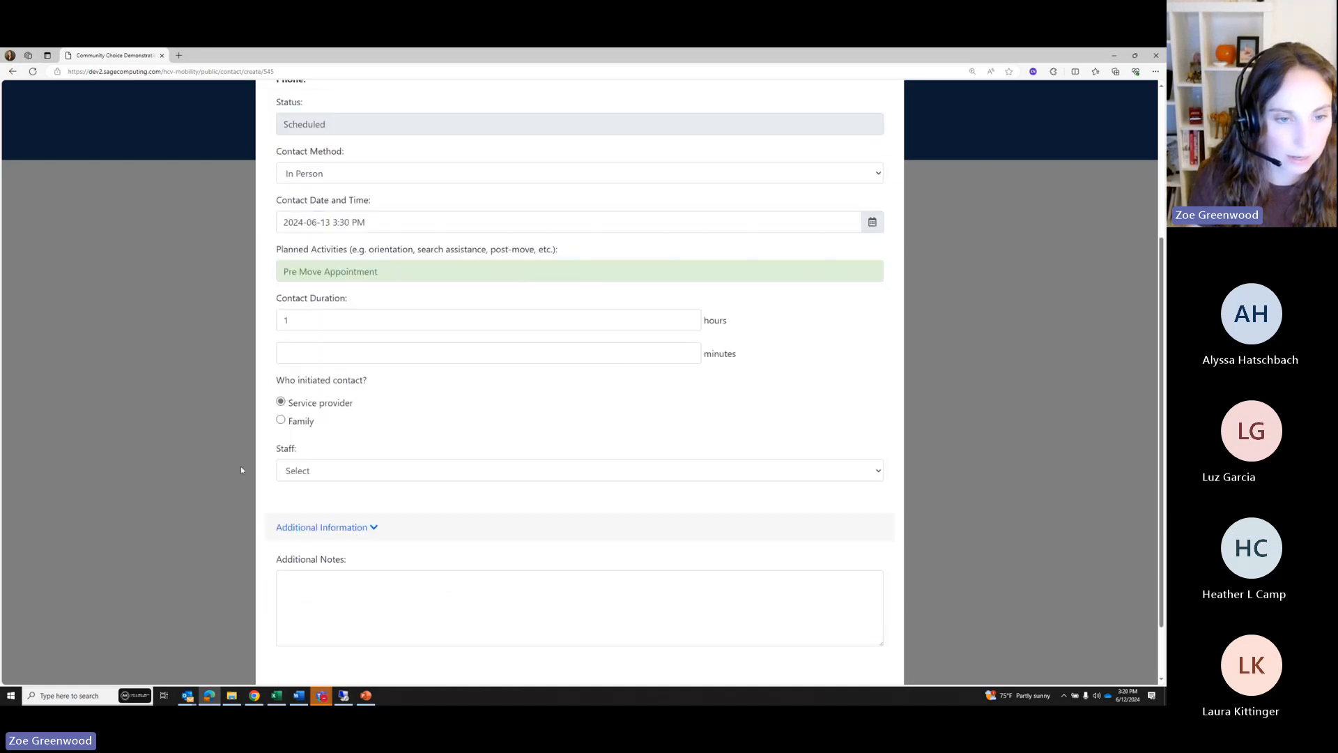
{"action": "scroll", "coordinate": [713, 544], "scroll_direction": "down", "scroll_amount": 1}
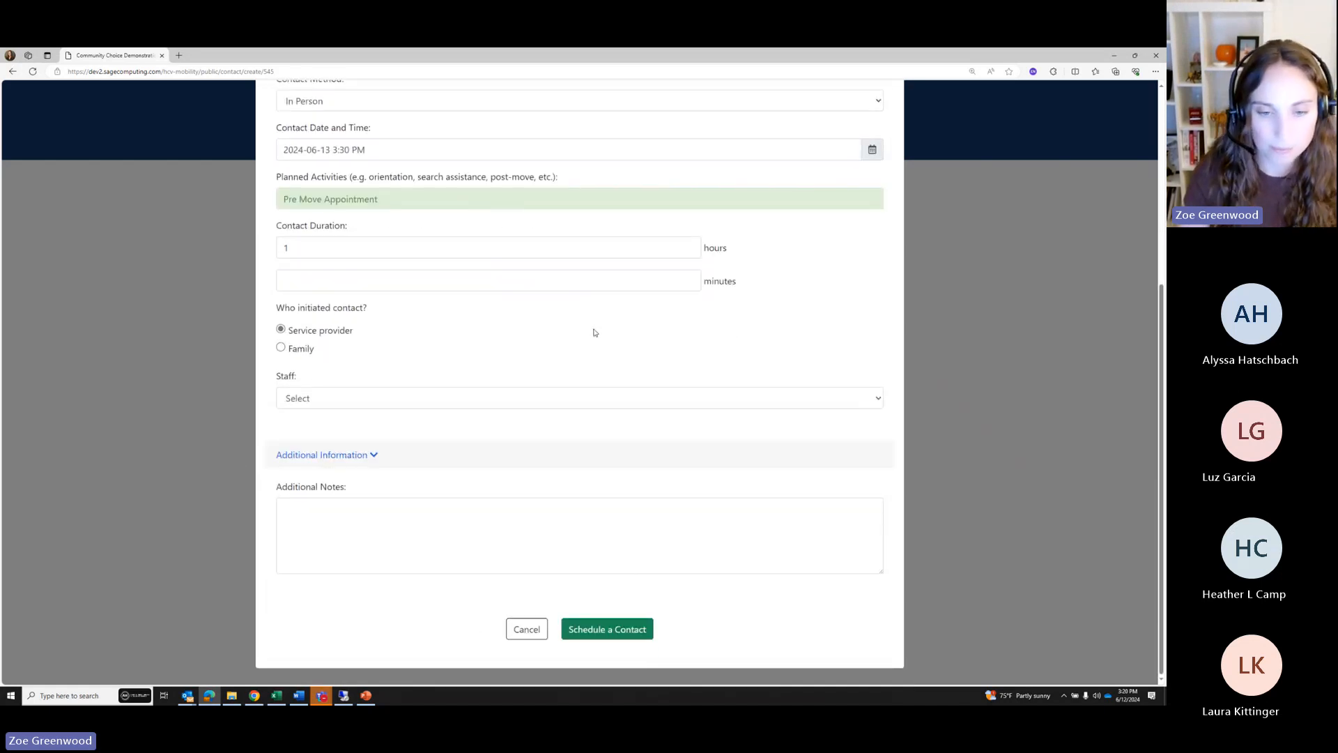
{"action": "left_click", "coordinate": [589, 631]}
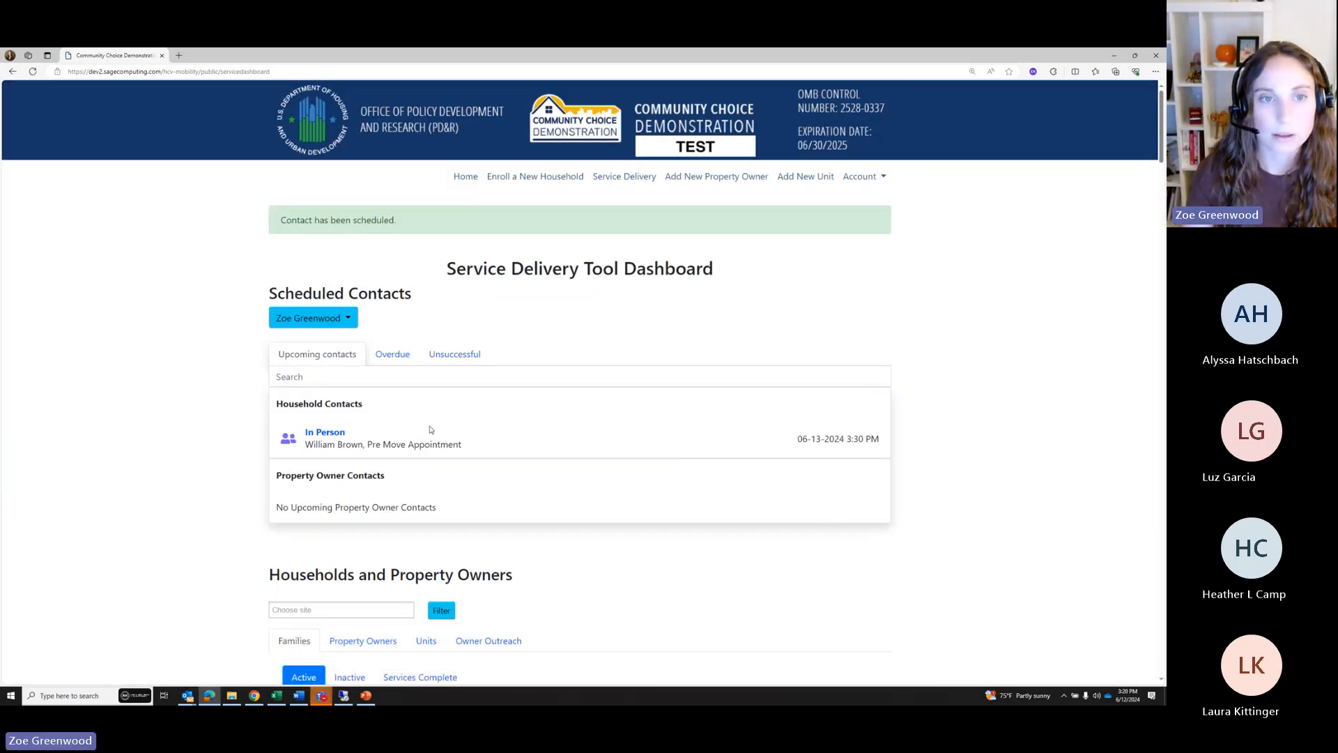
Open the Contact Form of the scheduled In Person contact from Upcoming Household Contacts
{"action": "scroll", "coordinate": [967, 412], "scroll_direction": "down", "scroll_amount": 1}
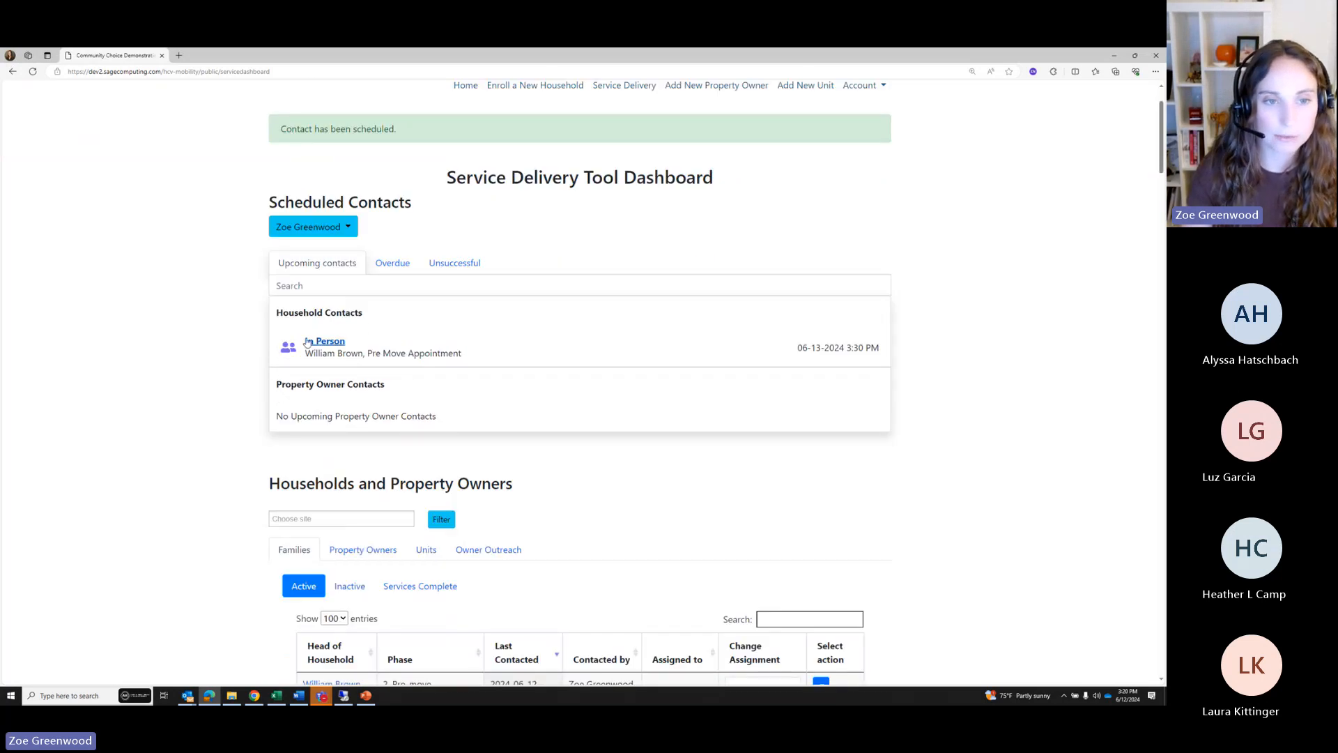
{"action": "left_click_drag", "start_coordinate": [495, 359], "coordinate": [255, 335]}
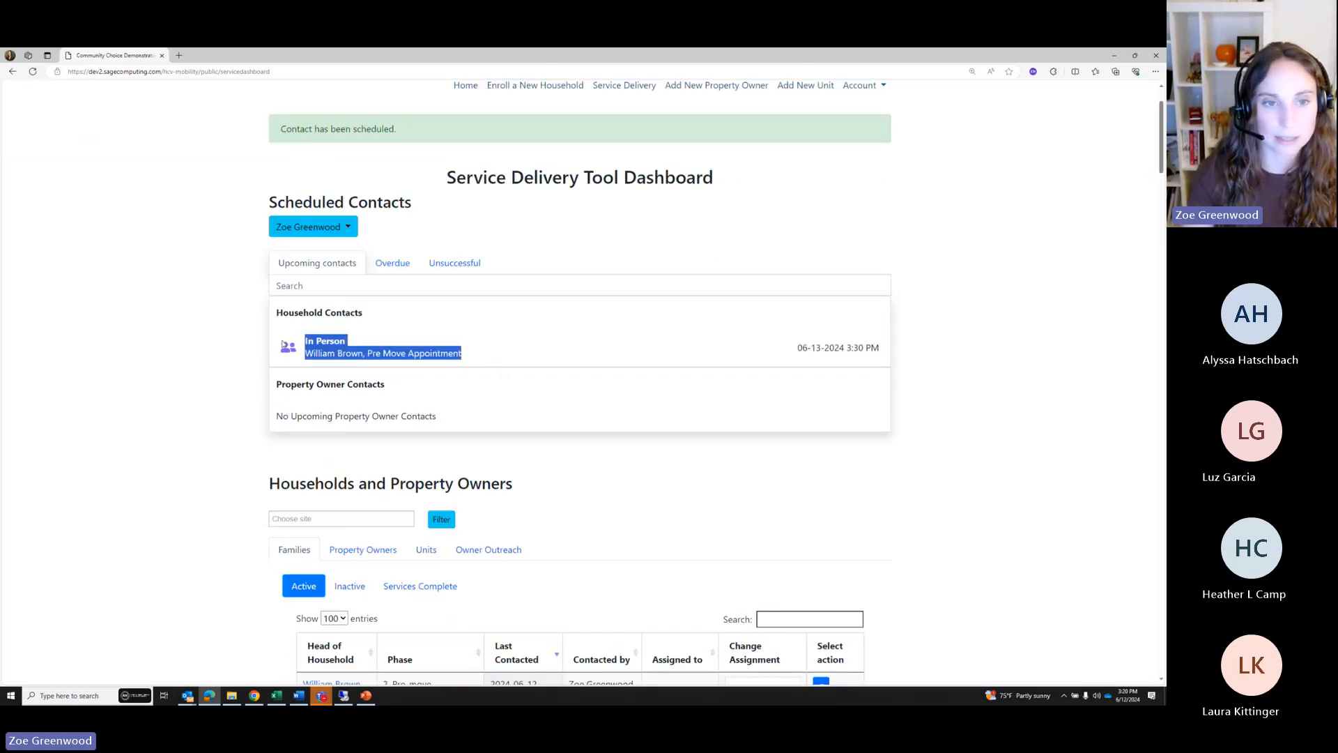
{"action": "left_click", "coordinate": [420, 335]}
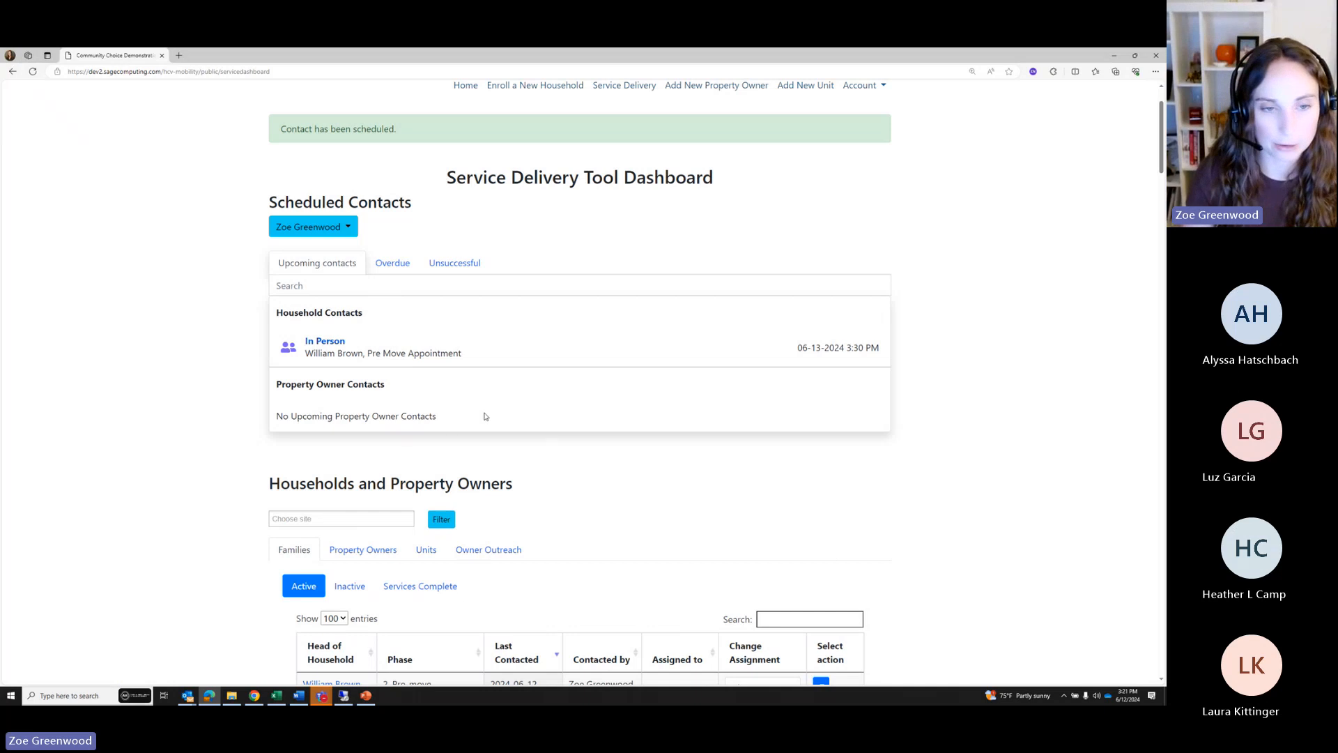
{"action": "left_click", "coordinate": [321, 345]}
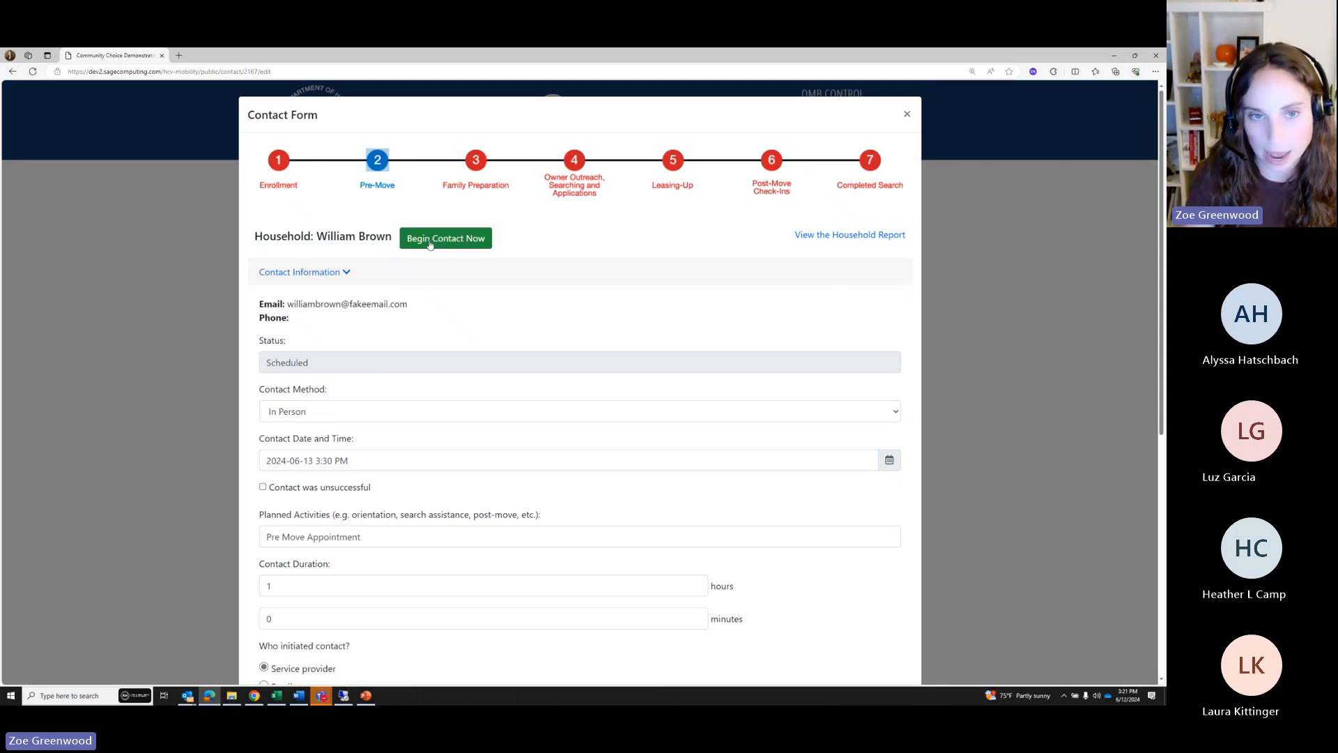
Begin the contact so its status is In Progress, keeping In Person as method
{"action": "left_click", "coordinate": [438, 242]}
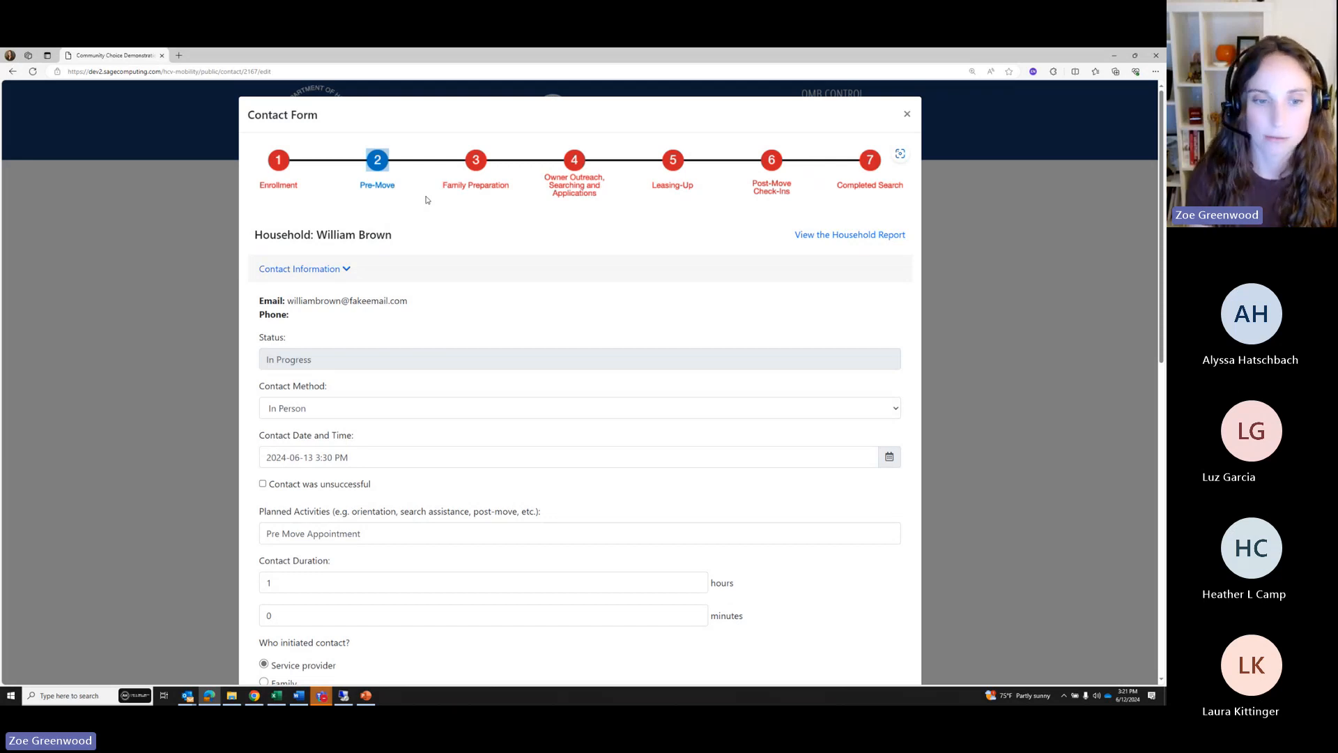
{"action": "scroll", "coordinate": [491, 284], "scroll_direction": "down", "scroll_amount": 3}
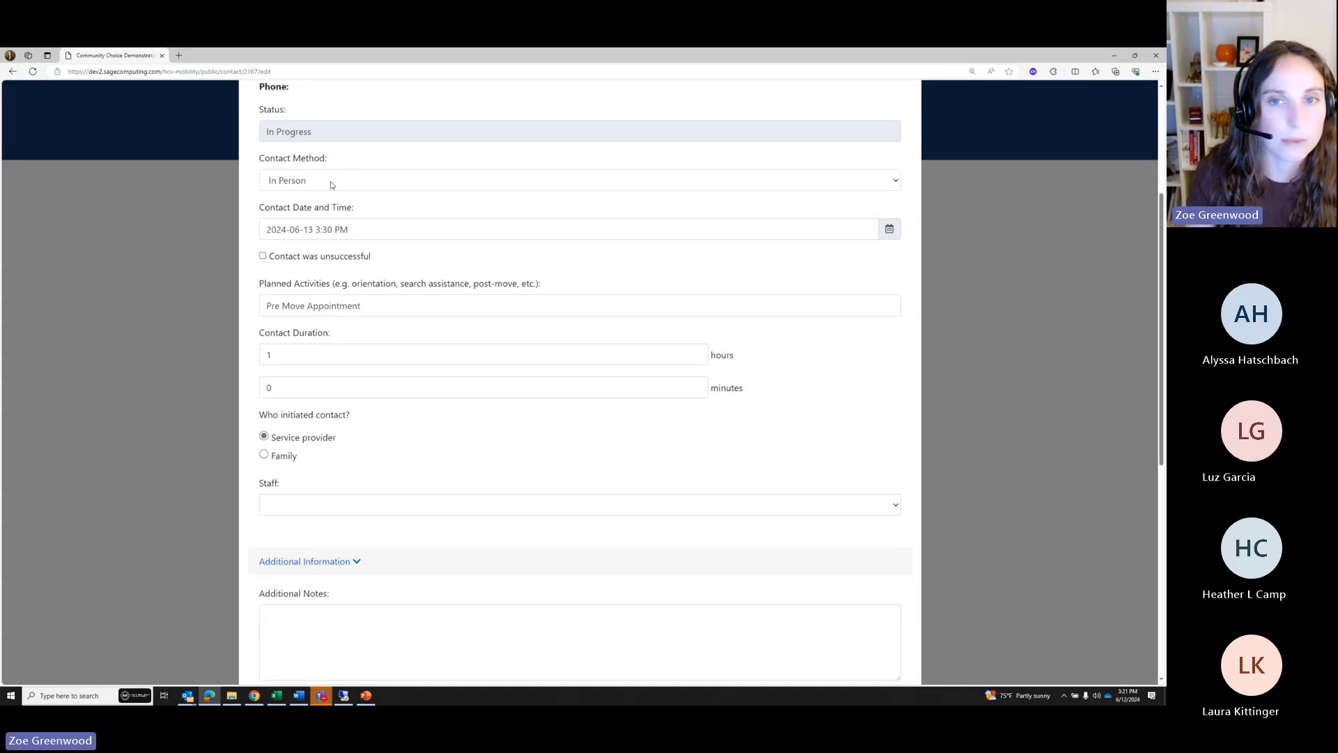
{"action": "left_click", "coordinate": [332, 182]}
{"action": "left_click", "coordinate": [324, 181]}
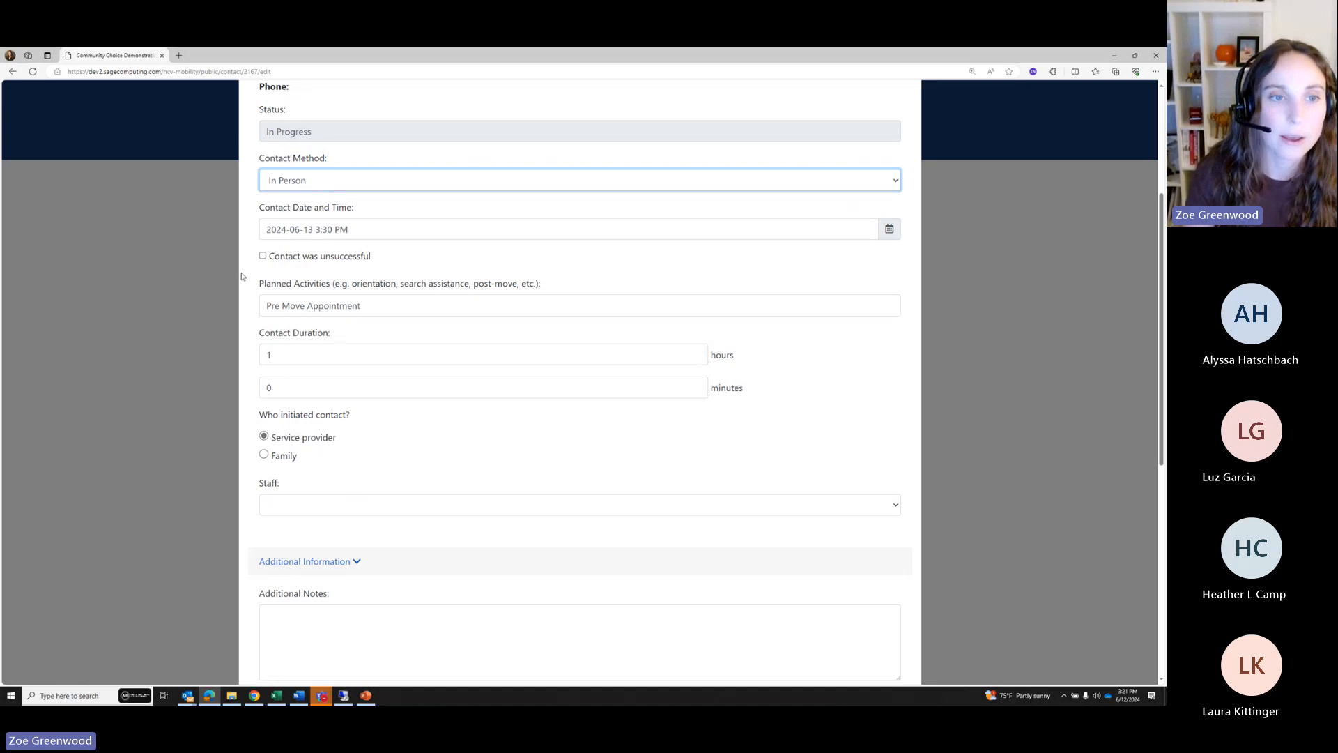
{"action": "scroll", "coordinate": [437, 301], "scroll_direction": "up", "scroll_amount": 1}
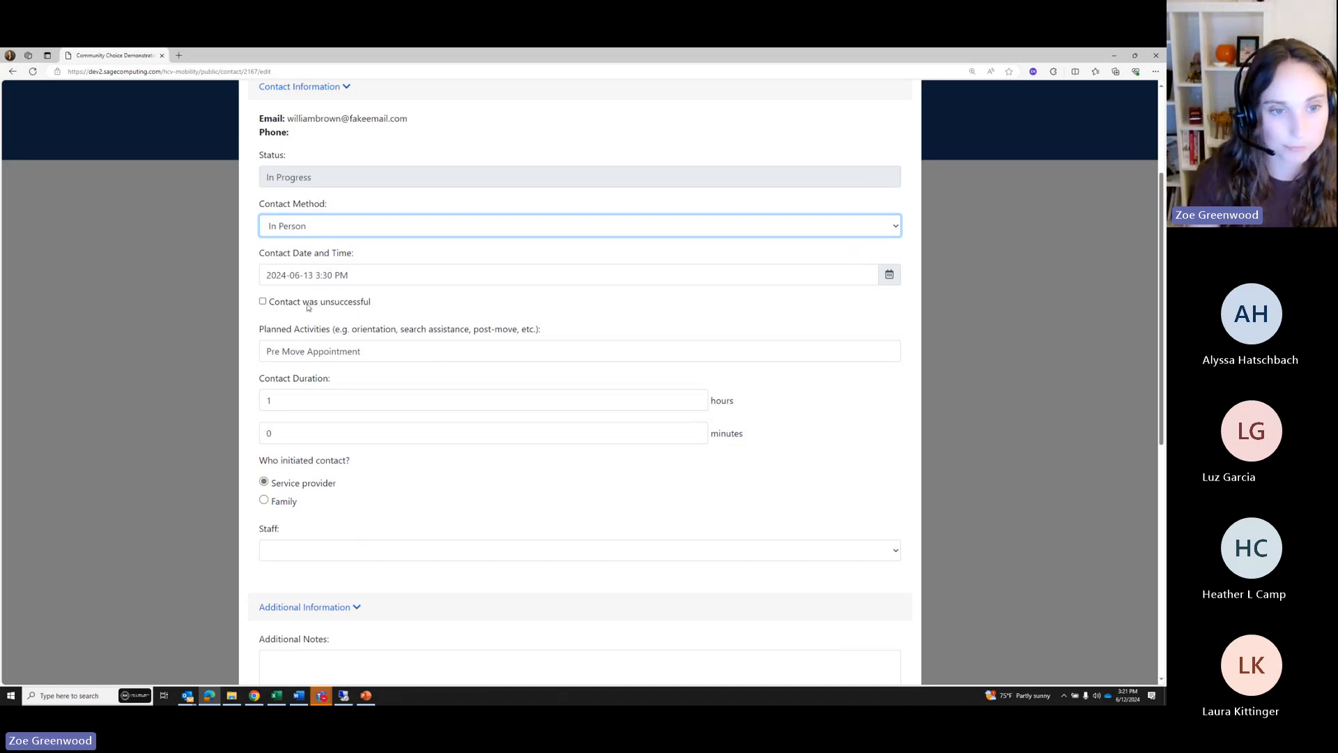
Open the Pre-move appointment card under Suggested Activities
{"action": "scroll", "coordinate": [311, 307], "scroll_direction": "down", "scroll_amount": 2}
{"action": "scroll", "coordinate": [427, 337], "scroll_direction": "down", "scroll_amount": 1}
{"action": "scroll", "coordinate": [481, 353], "scroll_direction": "up", "scroll_amount": 2}
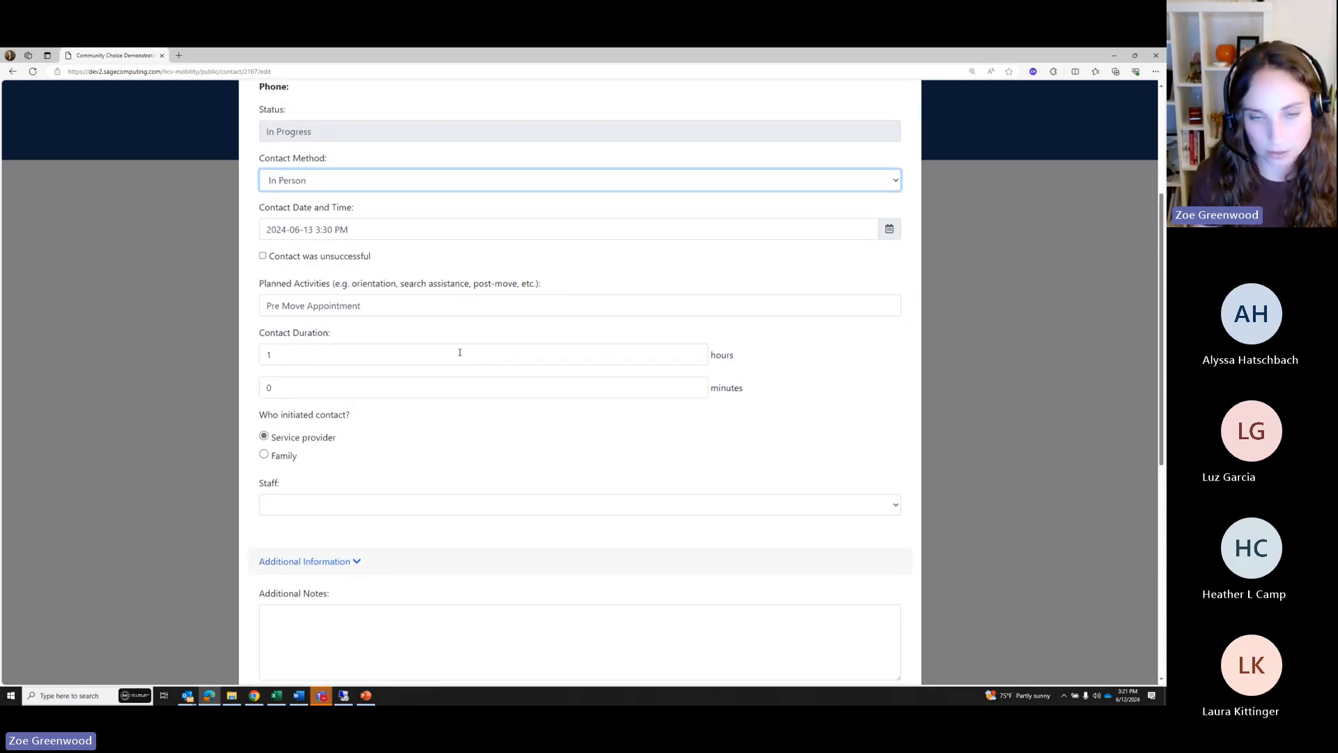
{"action": "scroll", "coordinate": [460, 352], "scroll_direction": "down", "scroll_amount": 6}
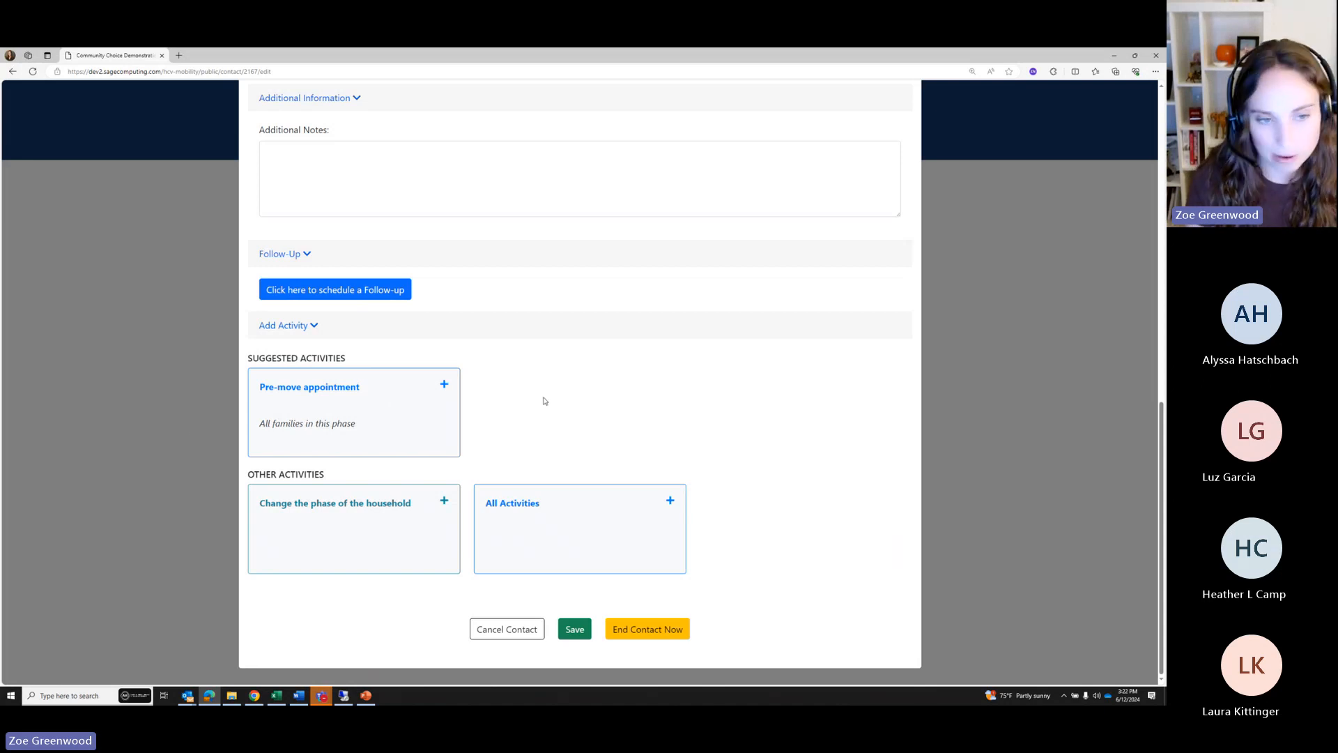
{"action": "left_click_drag", "start_coordinate": [255, 394], "coordinate": [361, 394]}
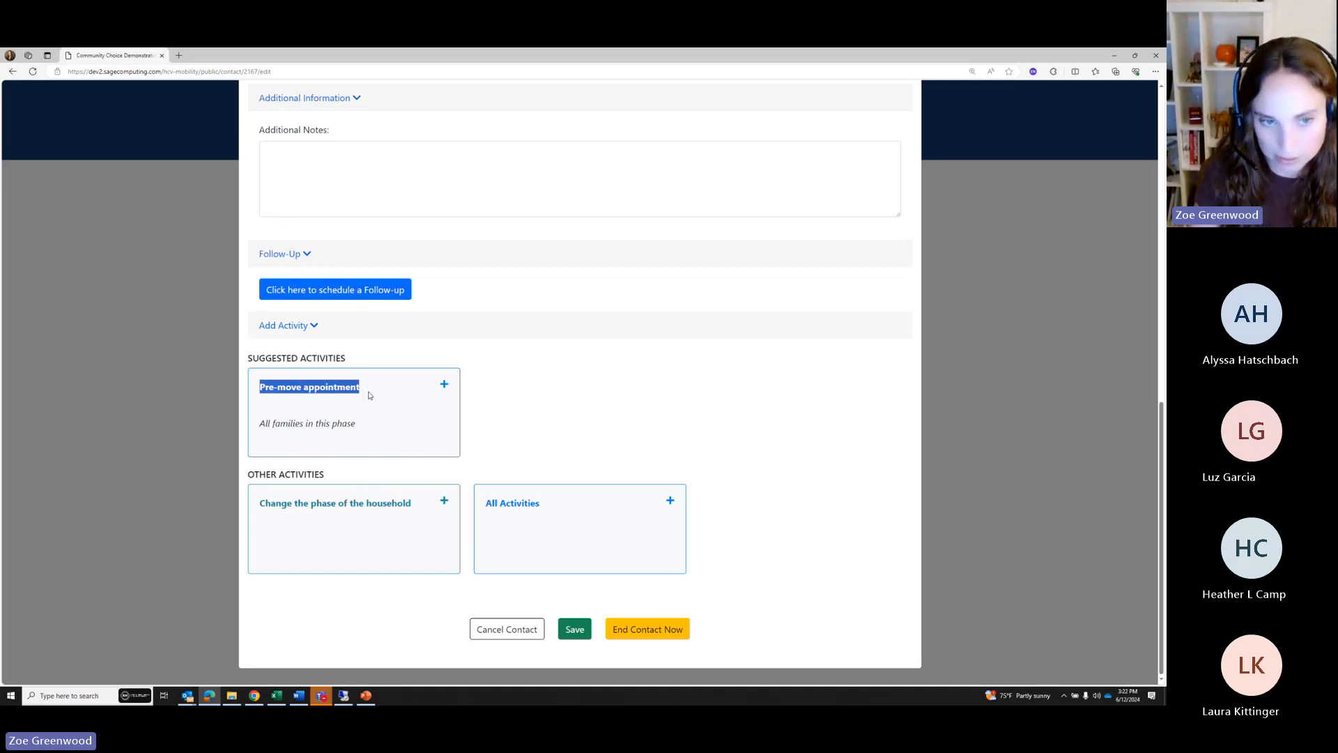
{"action": "left_click", "coordinate": [373, 394]}
Close the Pre-move appointment dialog, browse All Activities, and dismiss the picker without choosing
{"action": "left_click", "coordinate": [541, 432]}
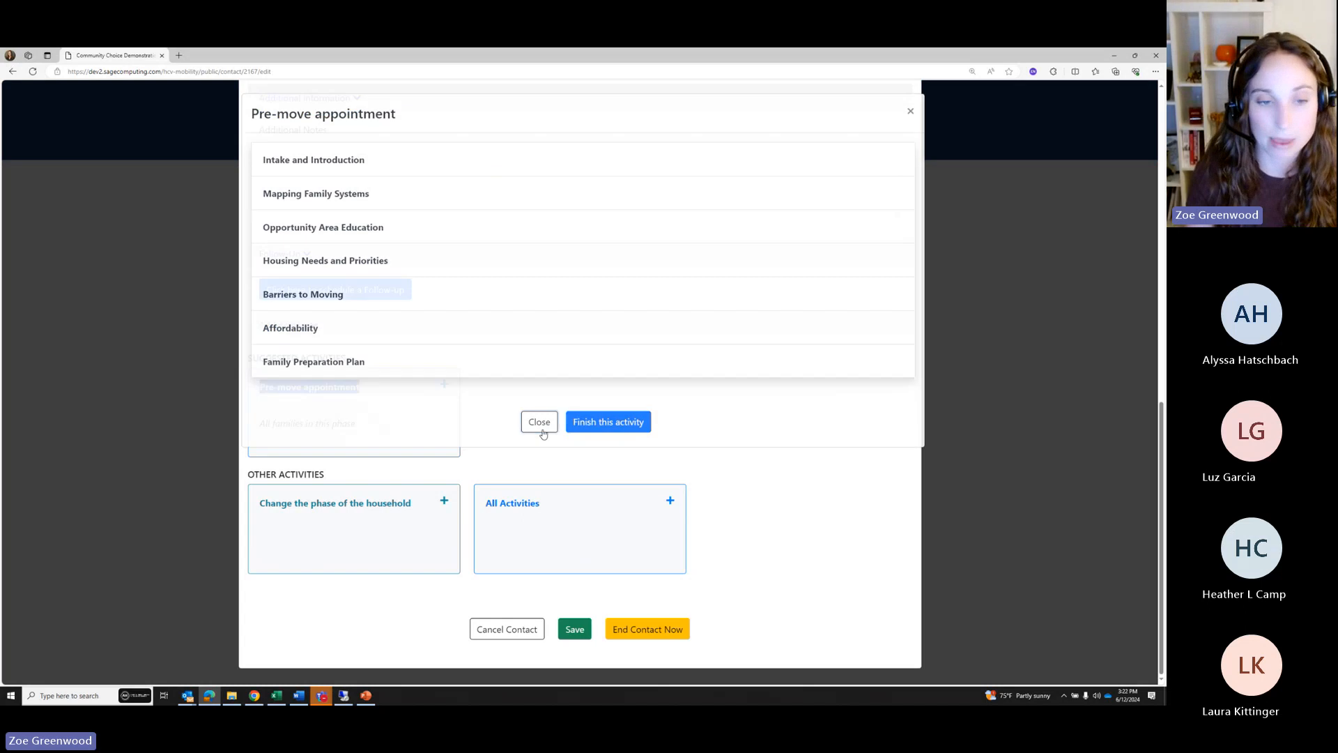
{"action": "left_click", "coordinate": [647, 421]}
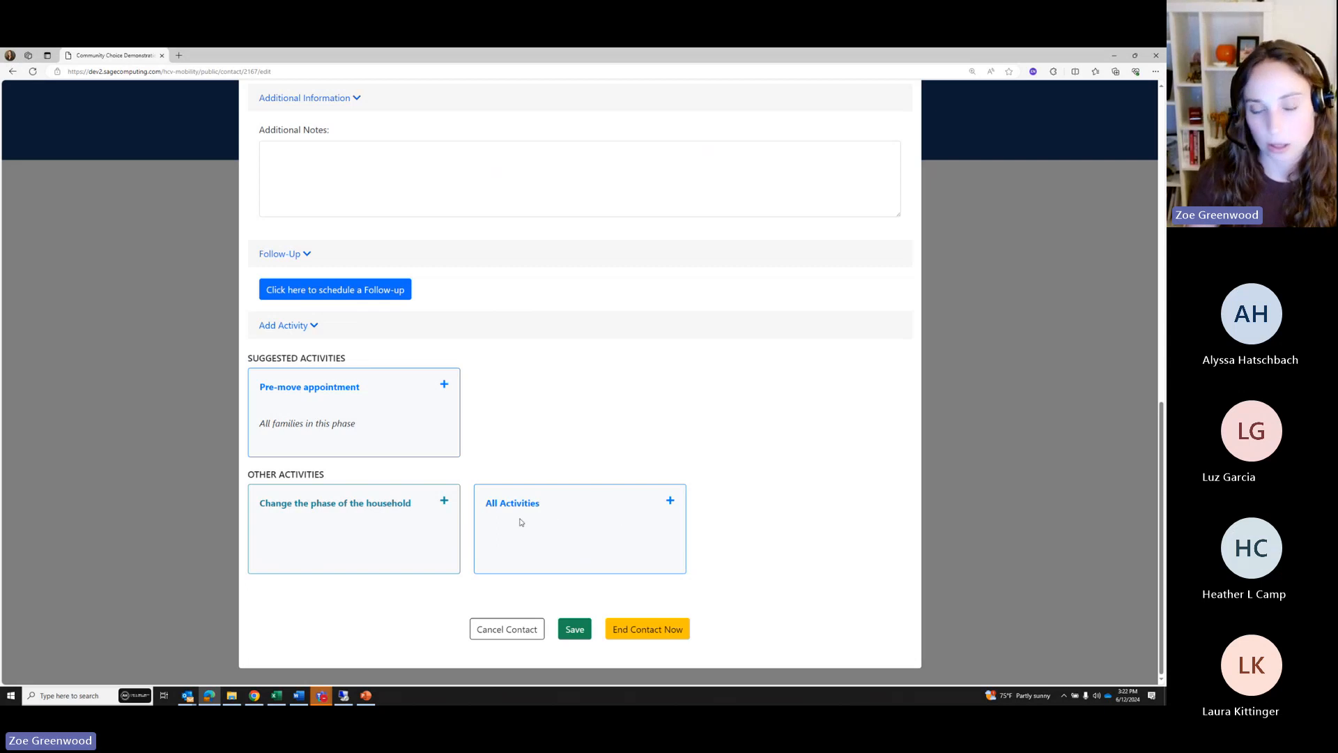
{"action": "left_click", "coordinate": [646, 506]}
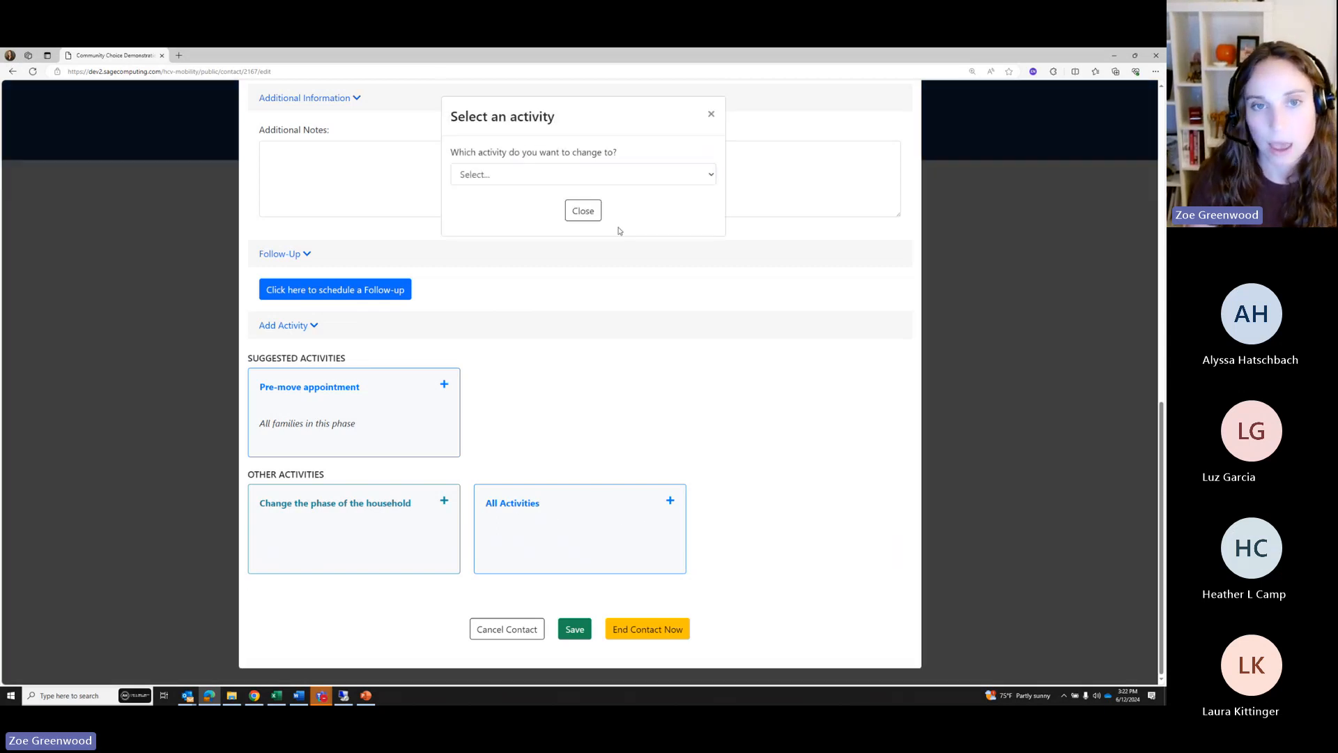
{"action": "left_click", "coordinate": [530, 175]}
{"action": "left_click_drag", "start_coordinate": [713, 223], "coordinate": [714, 254]}
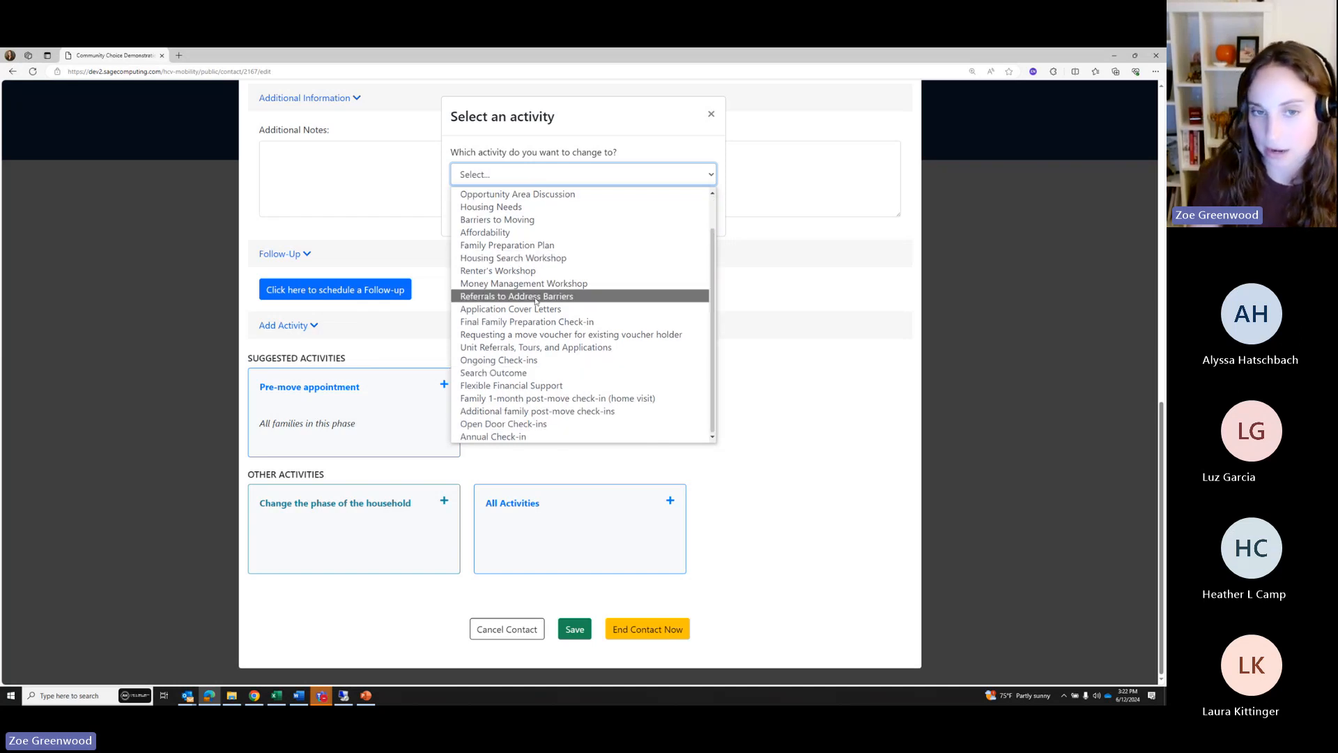
{"action": "left_click", "coordinate": [710, 114]}
{"action": "left_click", "coordinate": [710, 115]}
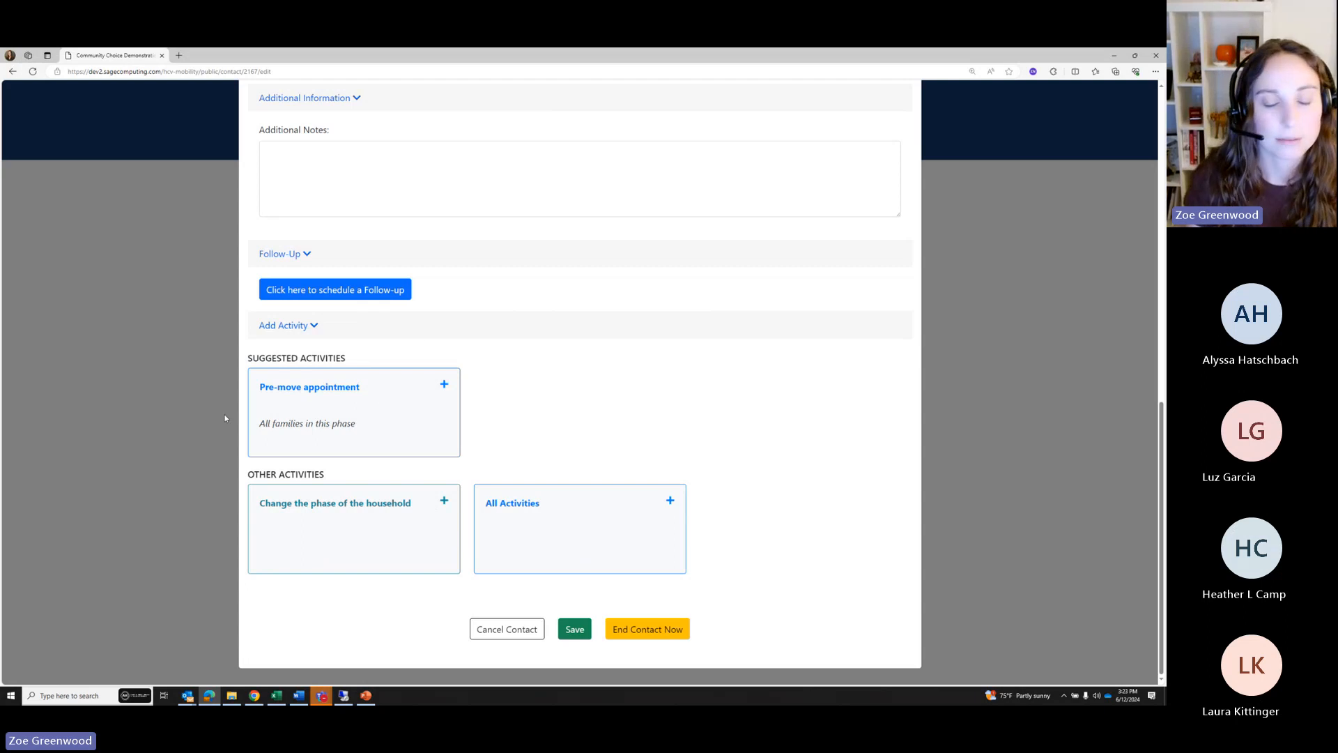
Fill the Intake and Introduction answers and notes with sample text and save them
{"action": "left_click", "coordinate": [355, 405]}
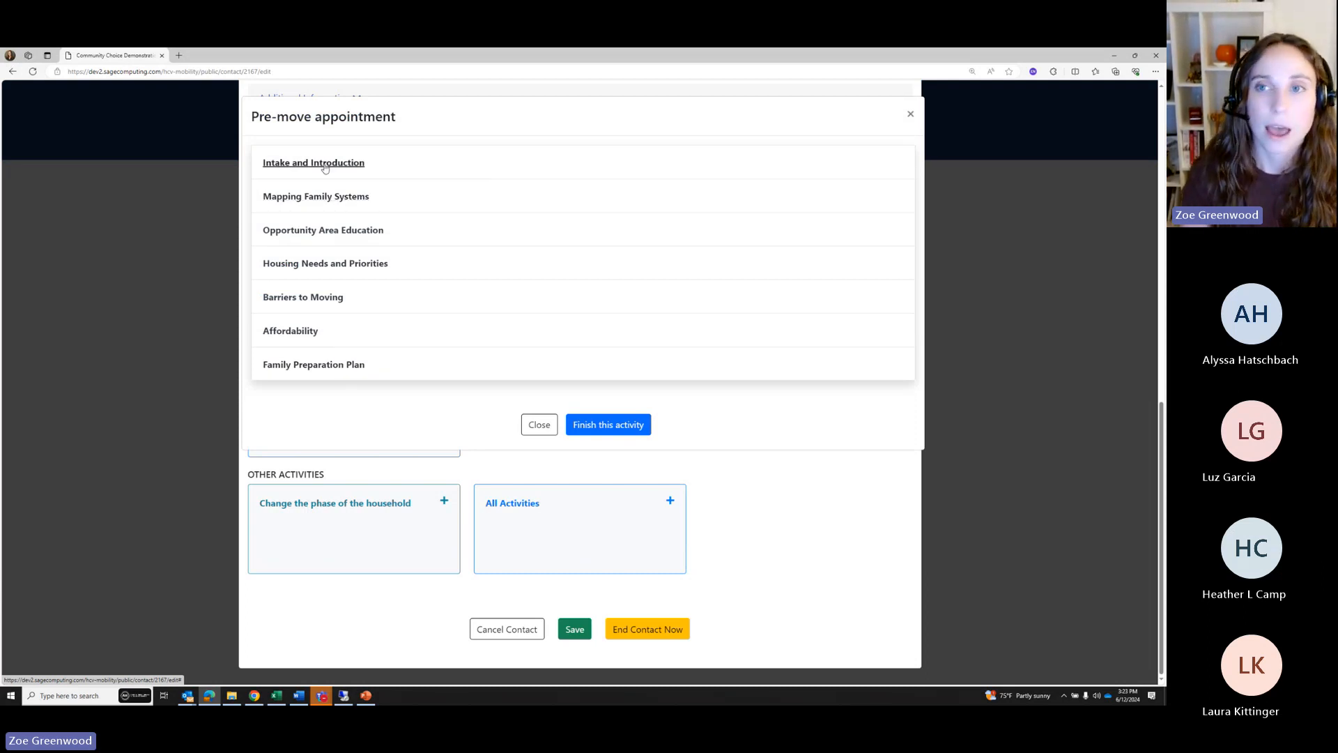
{"action": "left_click", "coordinate": [382, 173]}
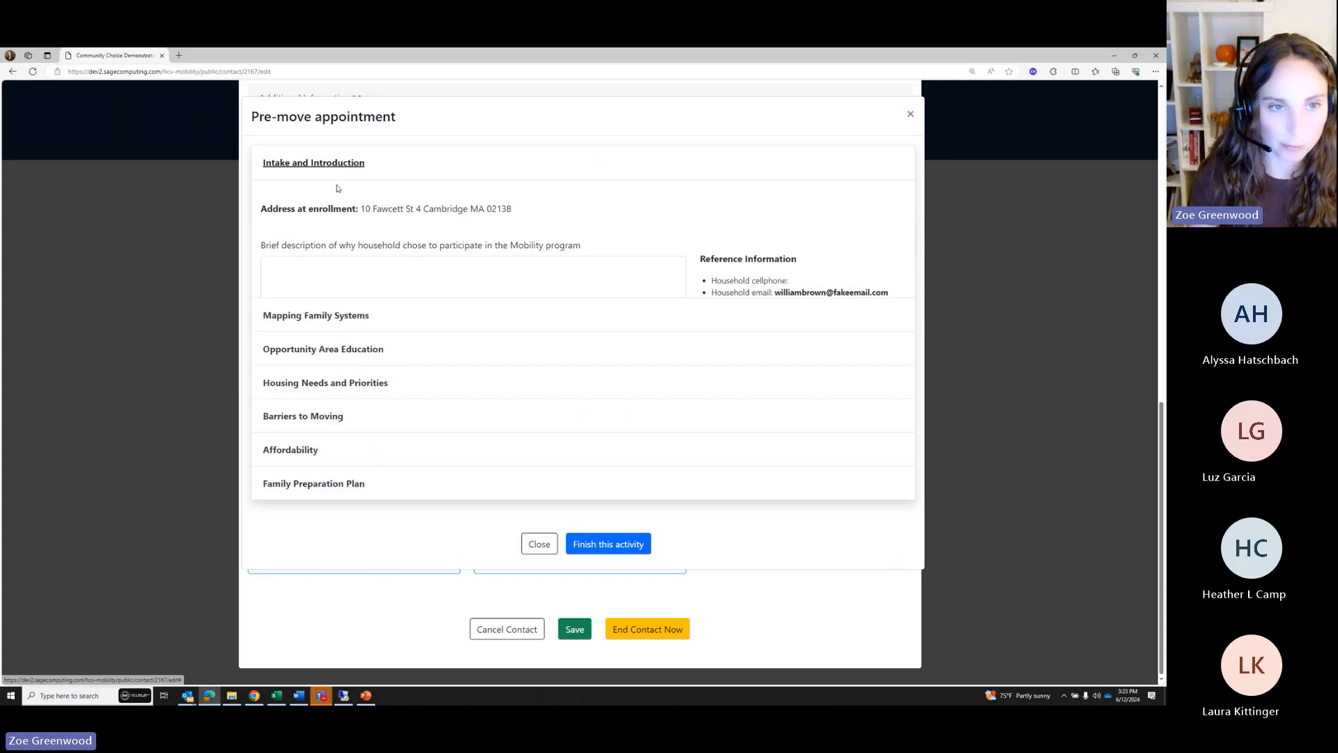
{"action": "left_click", "coordinate": [313, 166]}
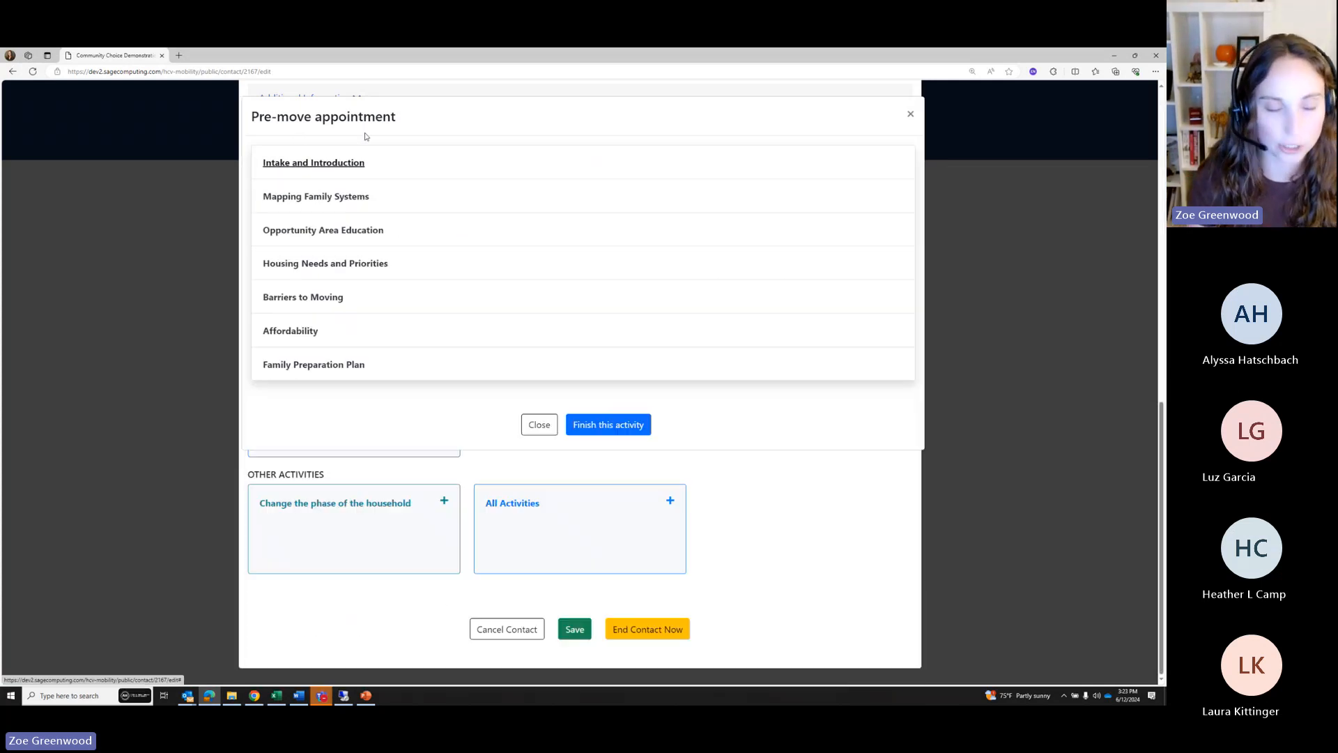
{"action": "left_click", "coordinate": [342, 167]}
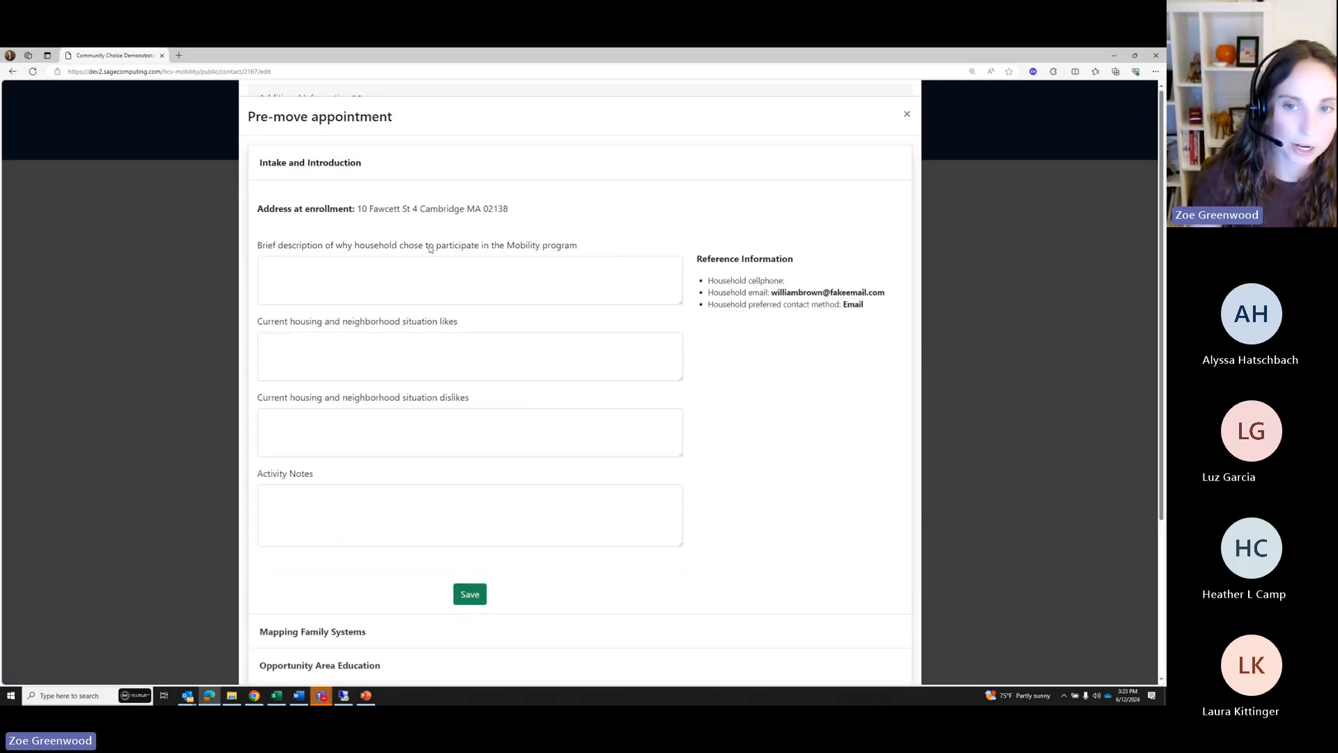
{"action": "left_click_drag", "start_coordinate": [751, 276], "coordinate": [864, 307]}
{"action": "left_click", "coordinate": [372, 266]}
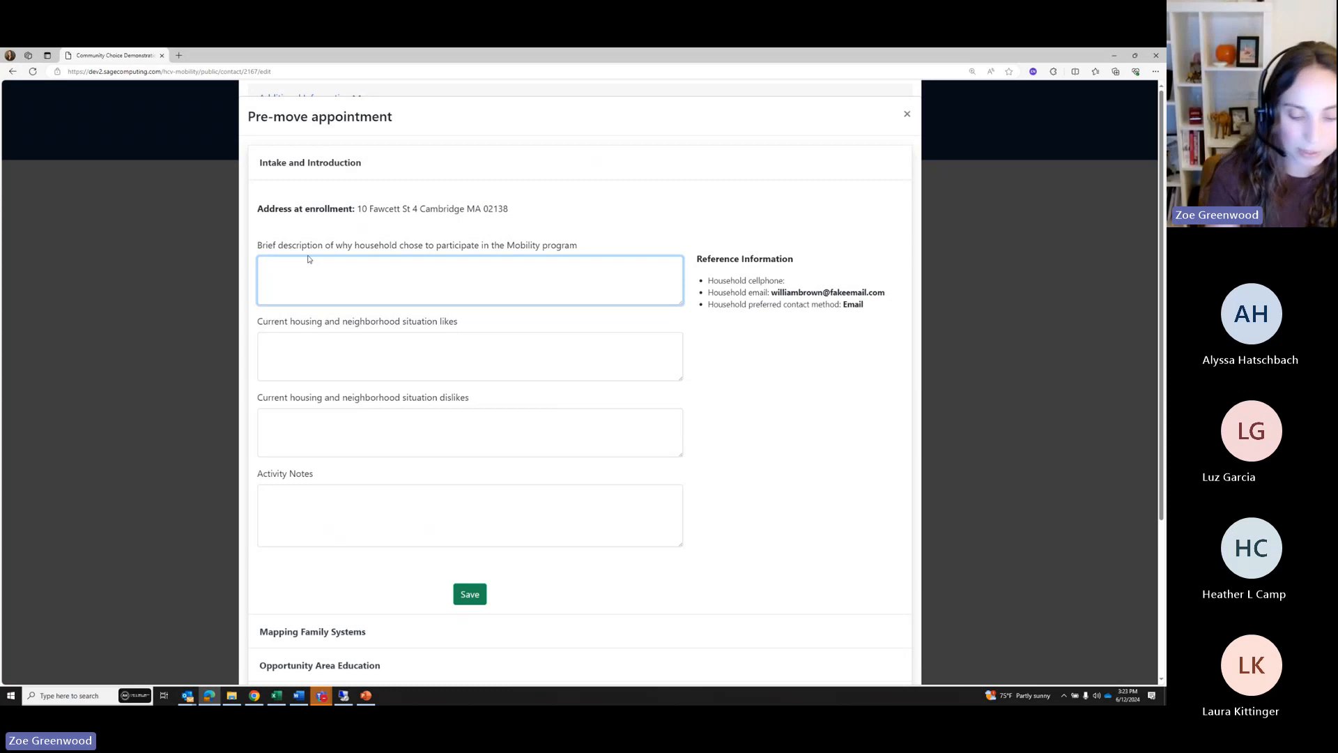
{"action": "type", "text": "fhijwe"}
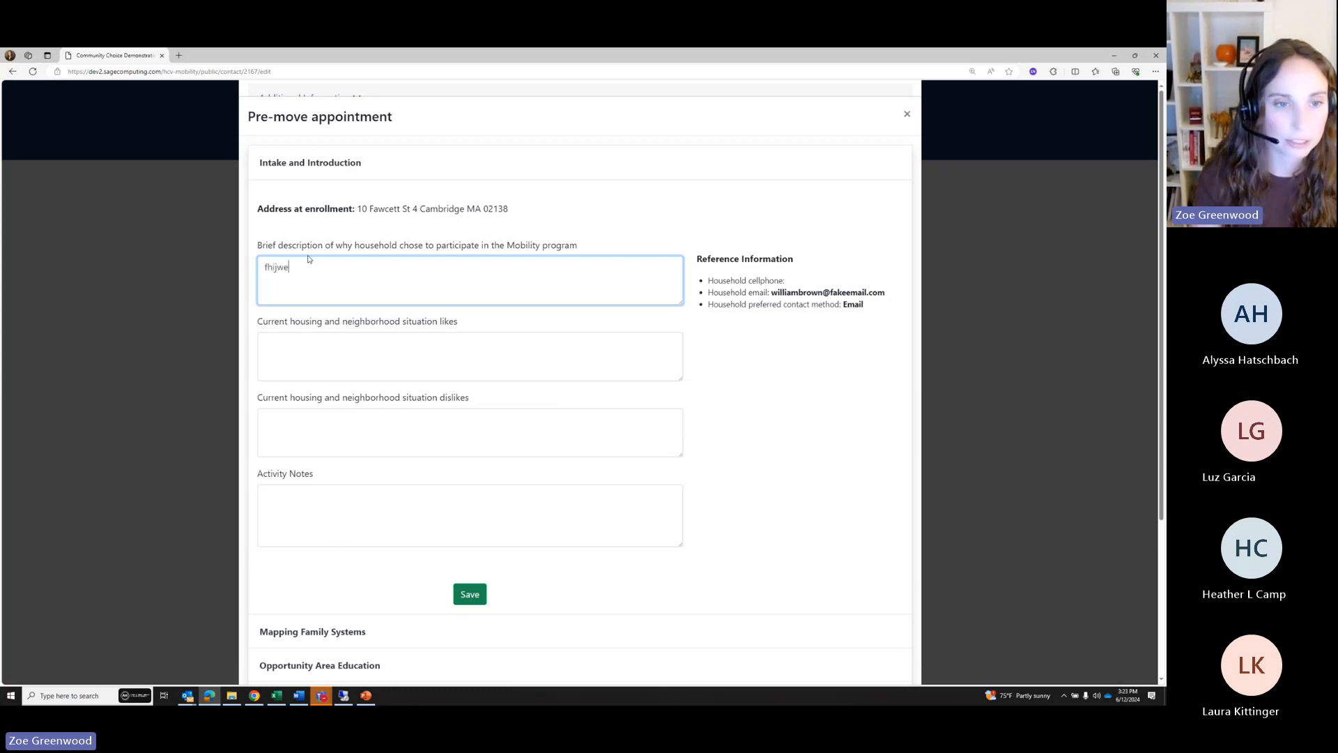
{"action": "left_click", "coordinate": [301, 328]}
{"action": "type", "text": "eret"}
{"action": "left_click", "coordinate": [307, 418]}
{"action": "type", "text": "werterf"}
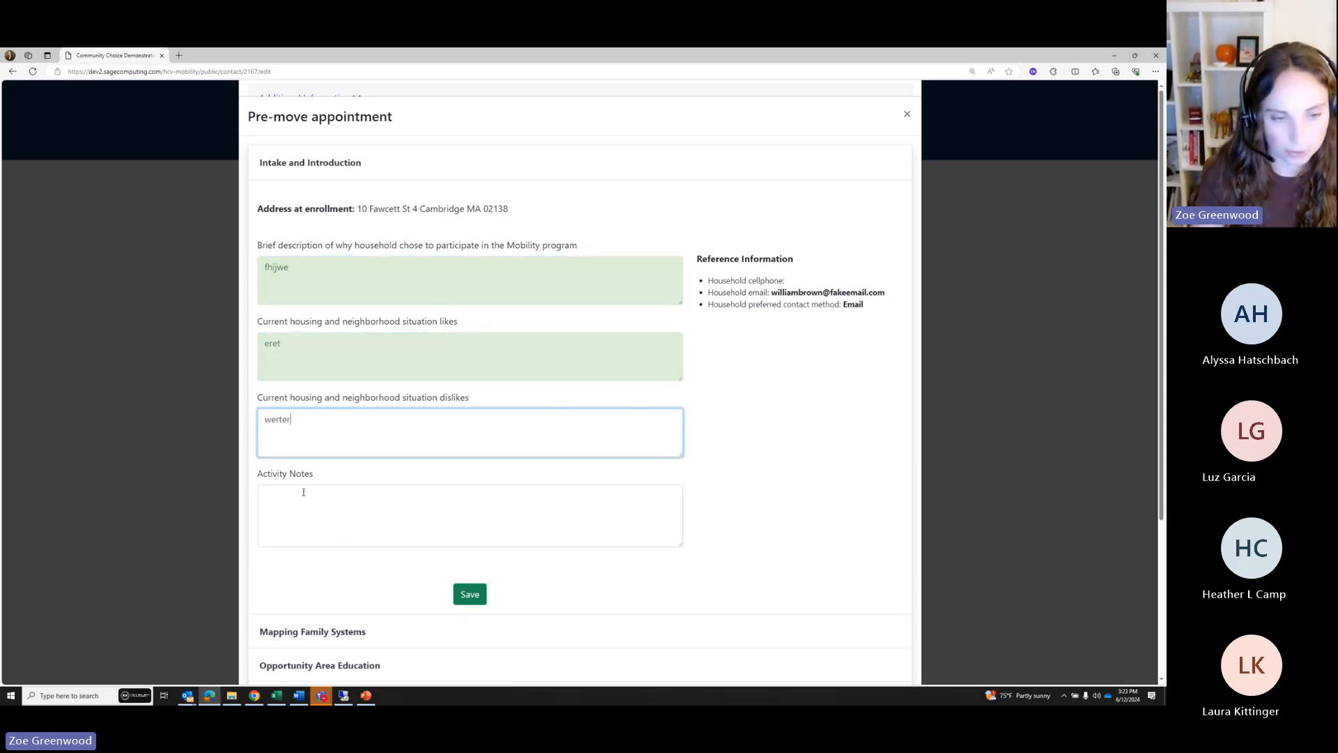
{"action": "left_click", "coordinate": [293, 496]}
{"action": "type", "text": "sdfert"}
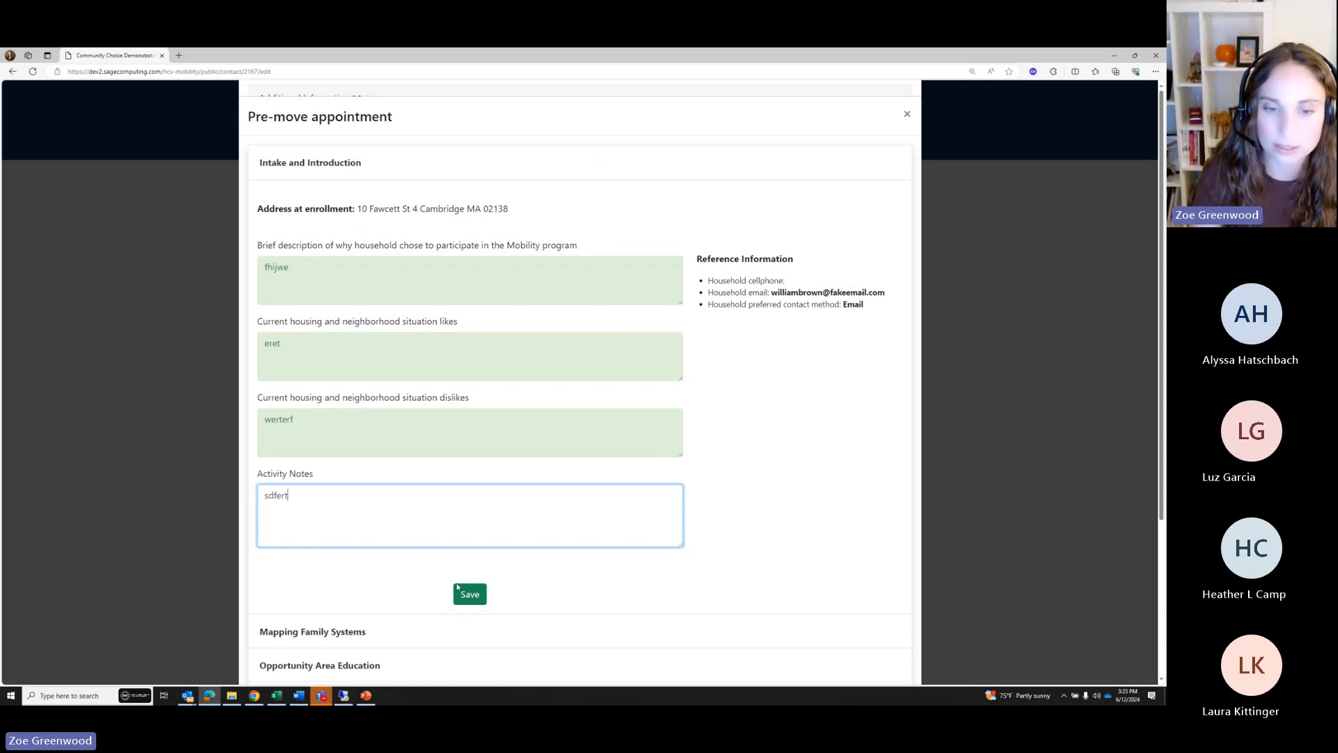
{"action": "left_click", "coordinate": [460, 591]}
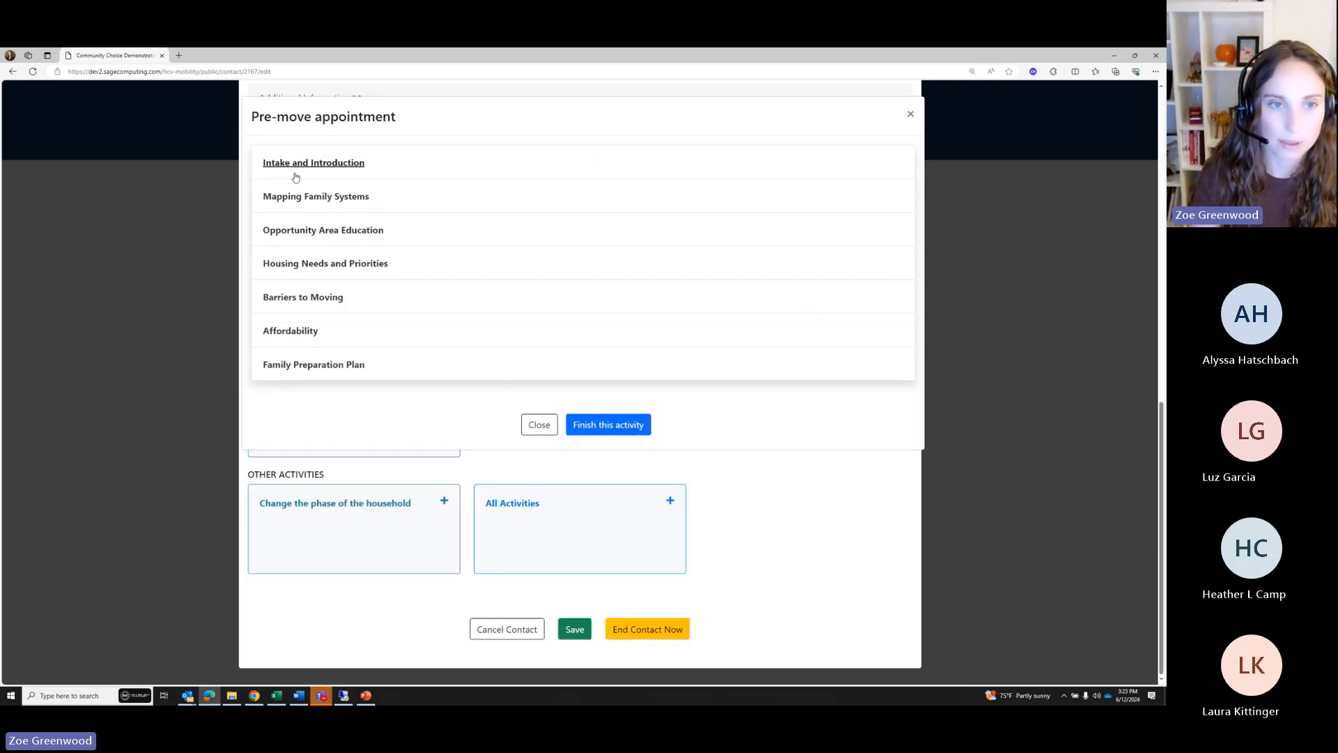
Complete Mapping Family Systems with Bus as transportation and sample answers, then save
{"action": "left_click", "coordinate": [300, 199]}
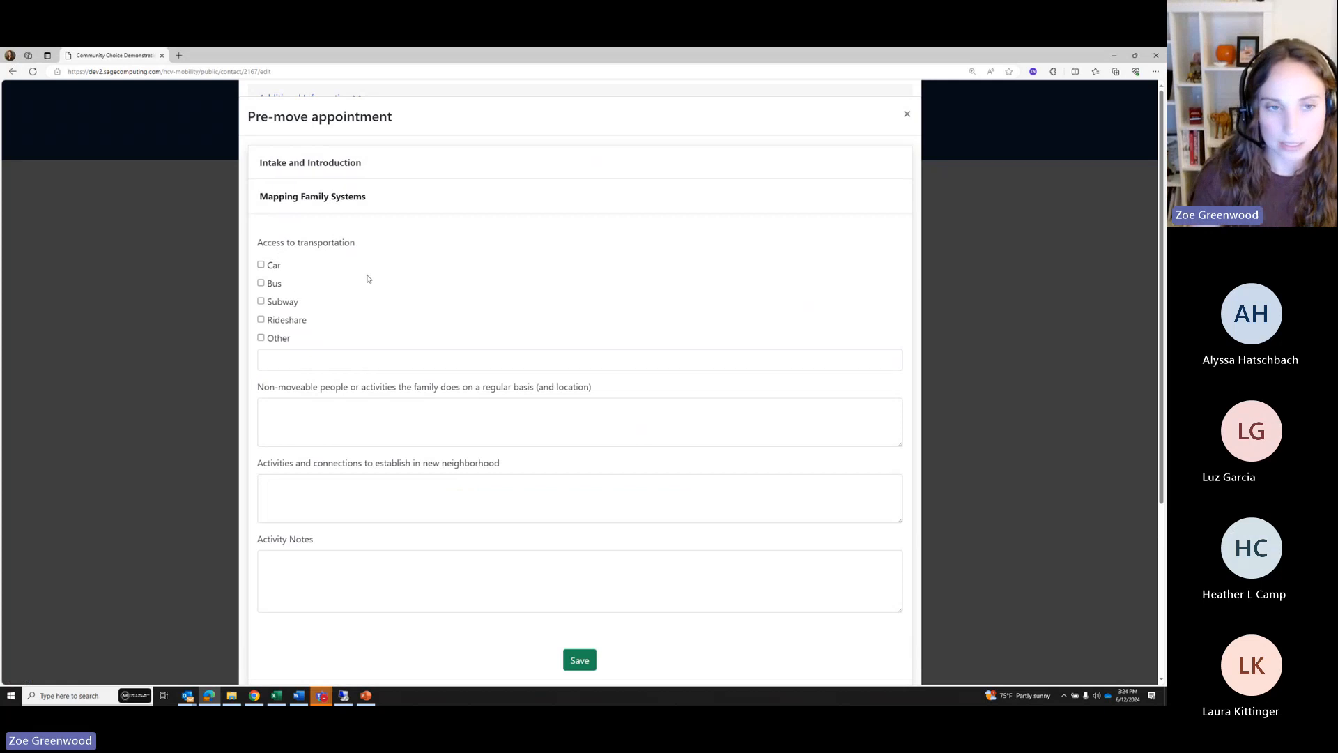
{"action": "scroll", "coordinate": [353, 404], "scroll_direction": "down", "scroll_amount": 1}
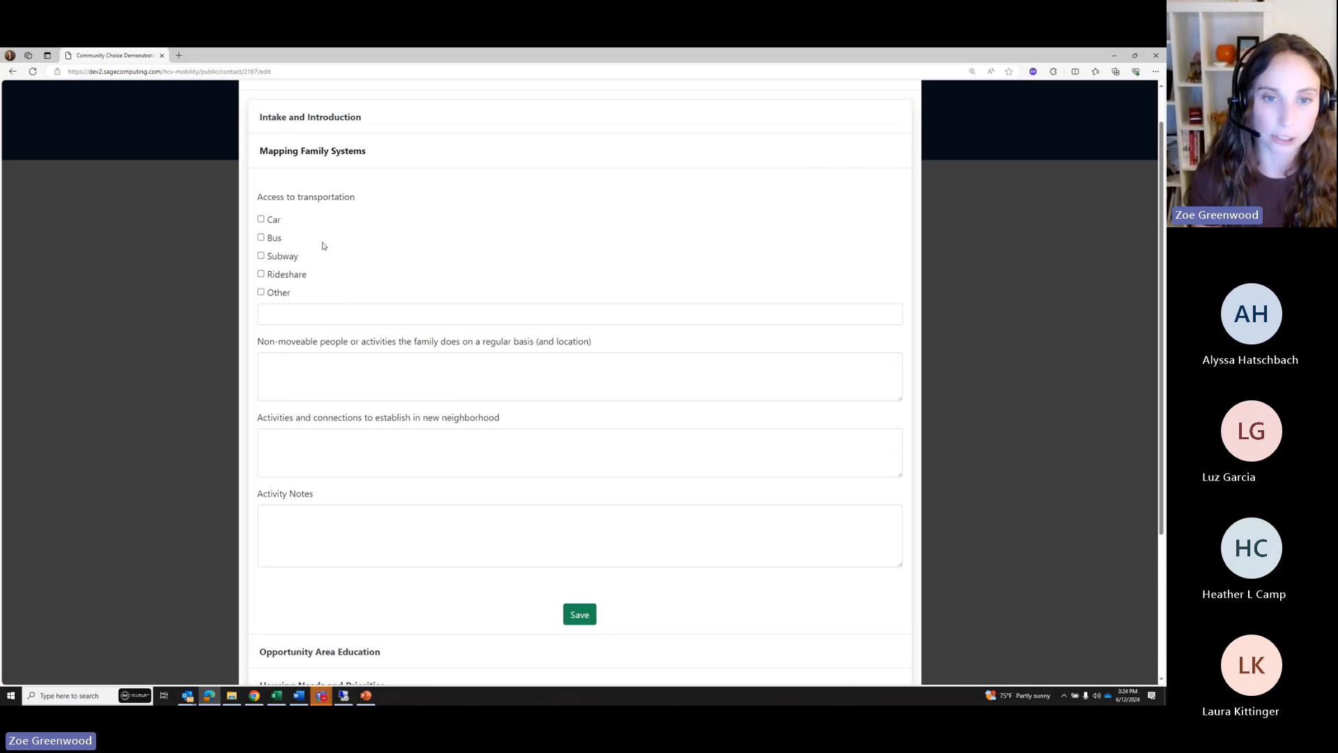
{"action": "left_click", "coordinate": [272, 237]}
{"action": "left_click", "coordinate": [270, 359]}
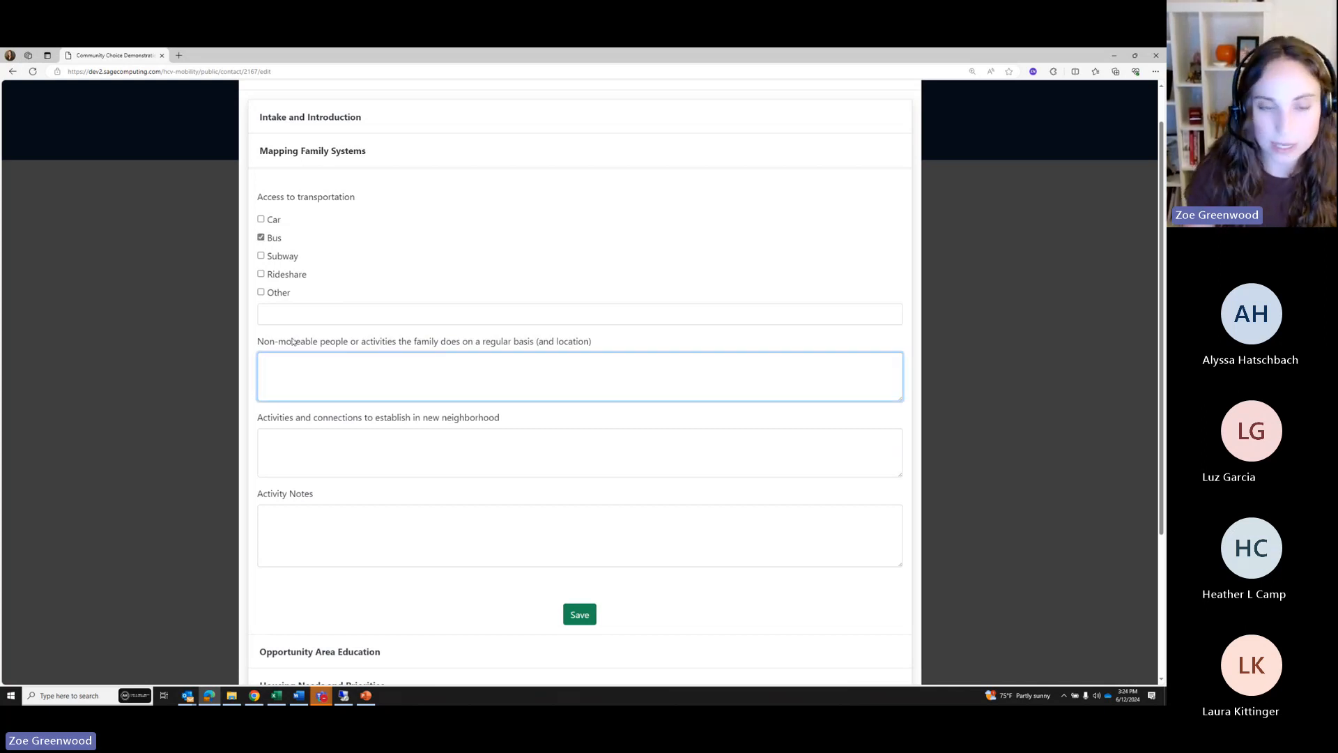
{"action": "type", "text": "rjert"}
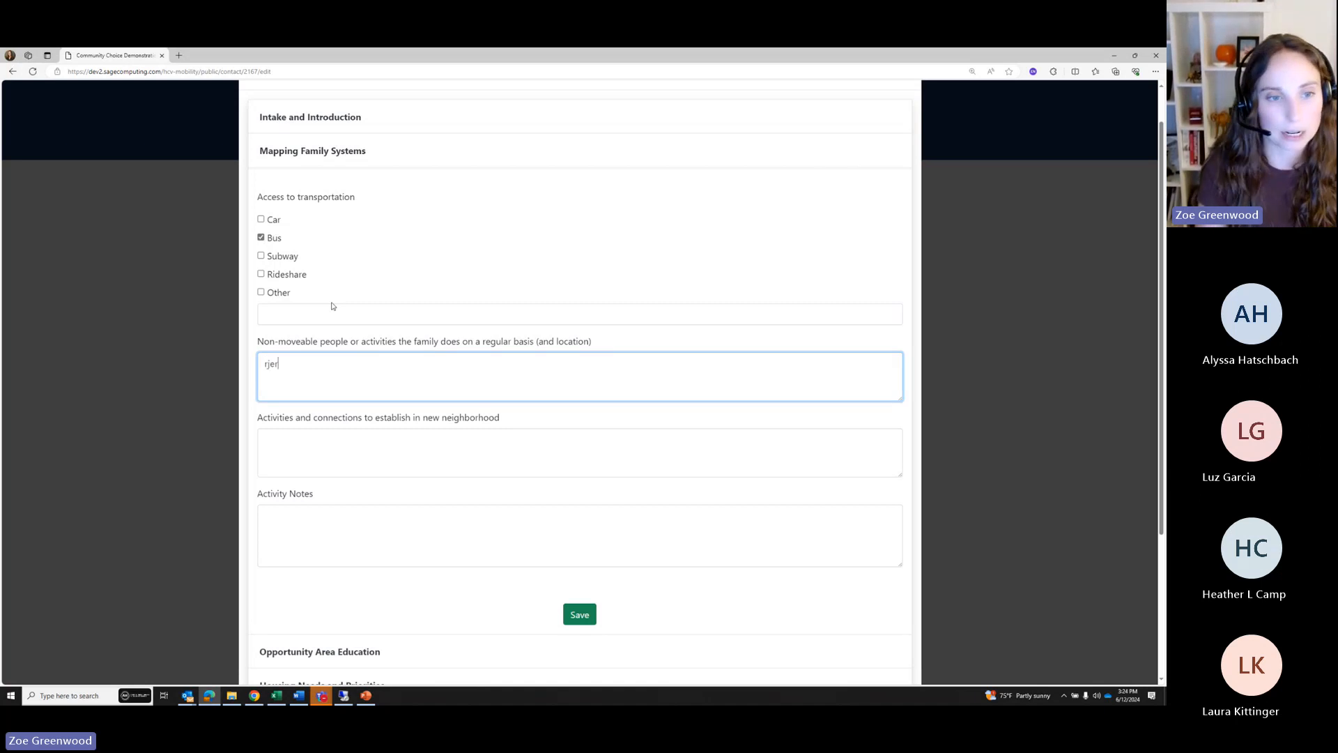
{"action": "left_click", "coordinate": [307, 441]}
{"action": "type", "text": "trt"}
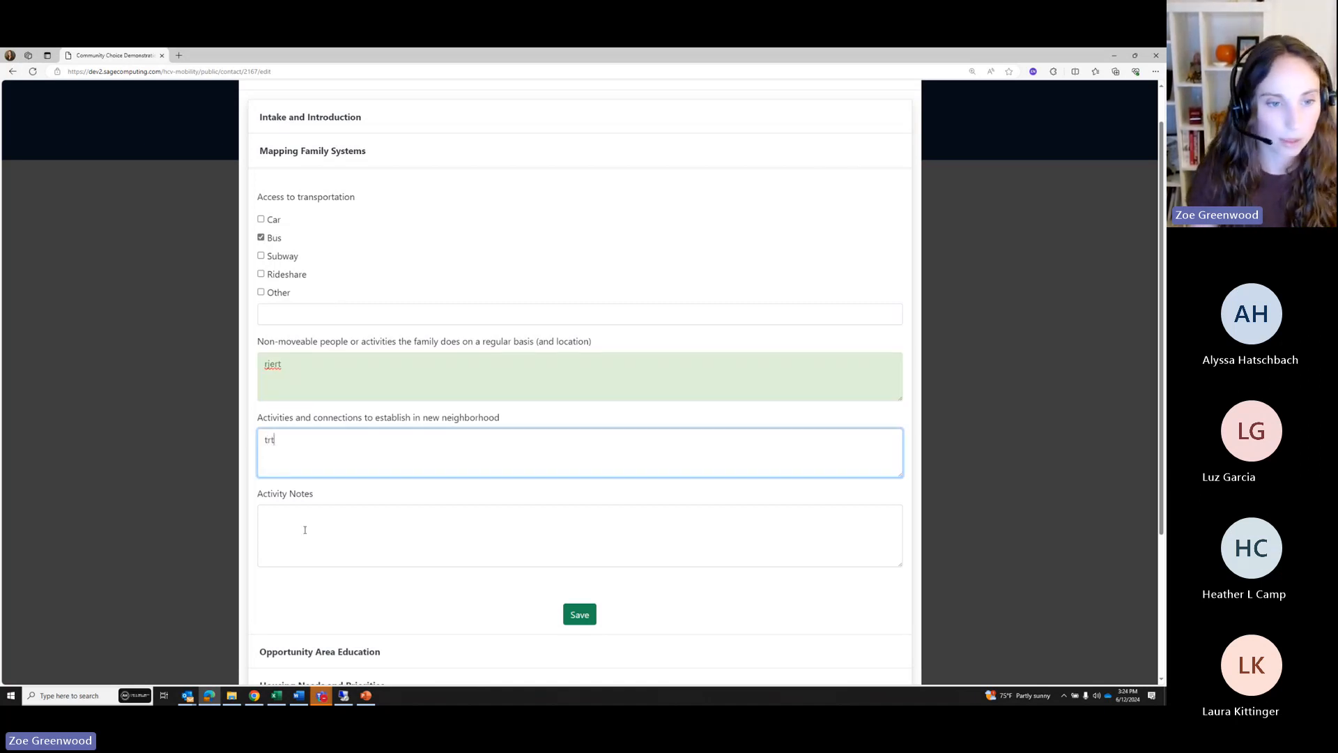
{"action": "left_click", "coordinate": [310, 530]}
{"action": "type", "text": "rer"}
{"action": "left_click", "coordinate": [579, 614]}
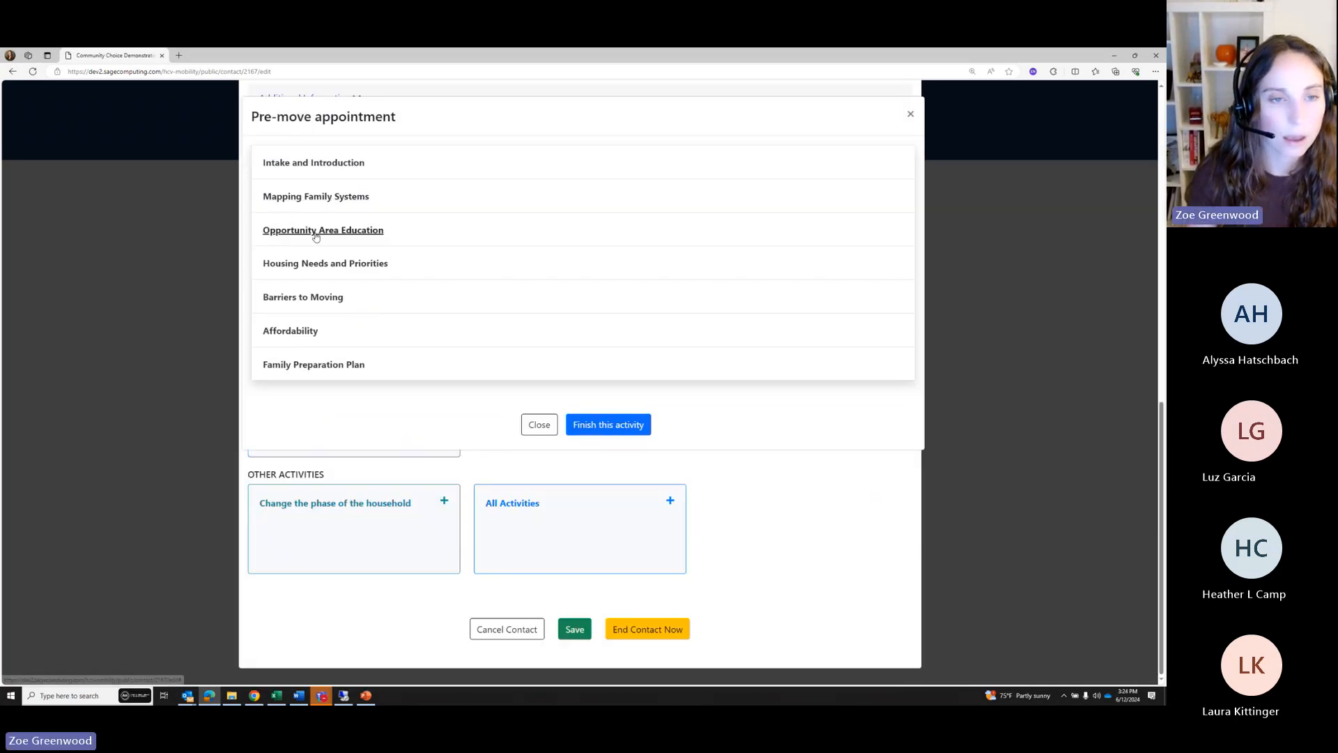
Save Opportunity Area Education with West San Fernando and West San Gabriel Valley, concerns and notes
{"action": "left_click", "coordinate": [364, 233]}
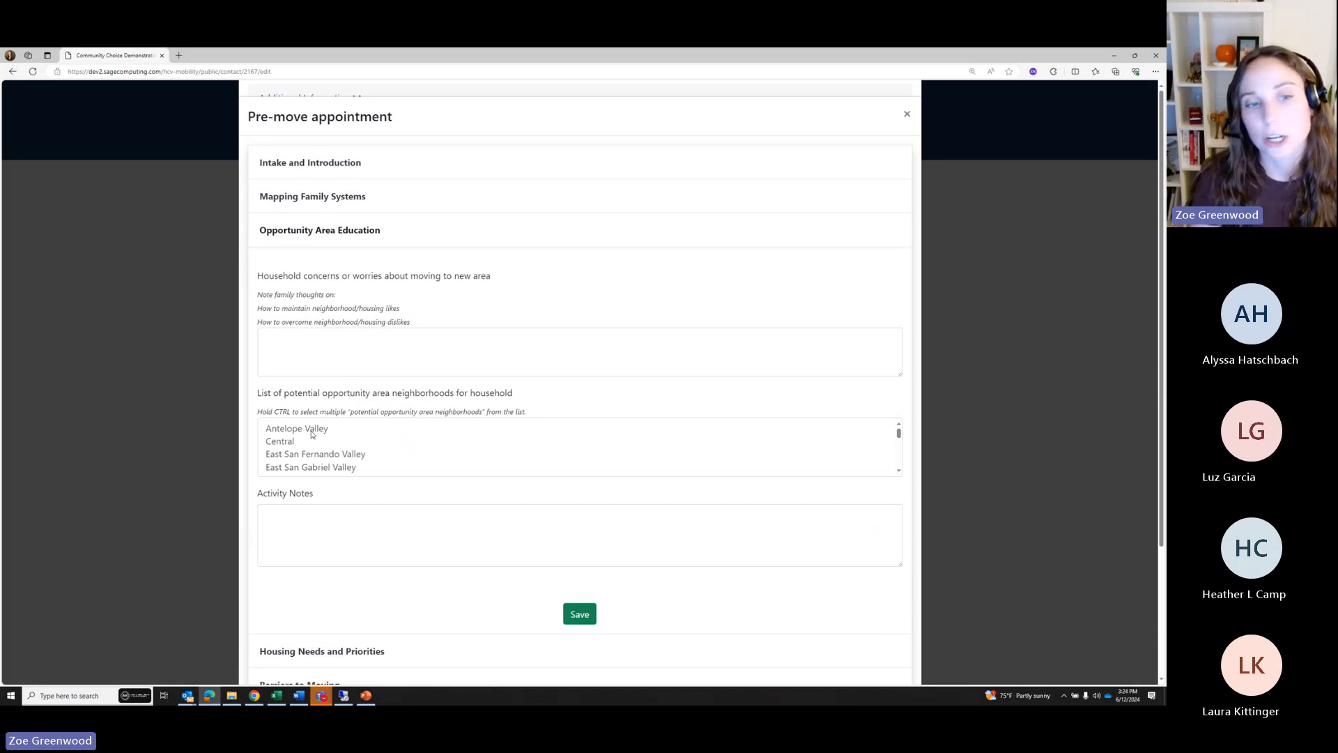
{"action": "scroll", "coordinate": [314, 446], "scroll_direction": "down", "scroll_amount": 5}
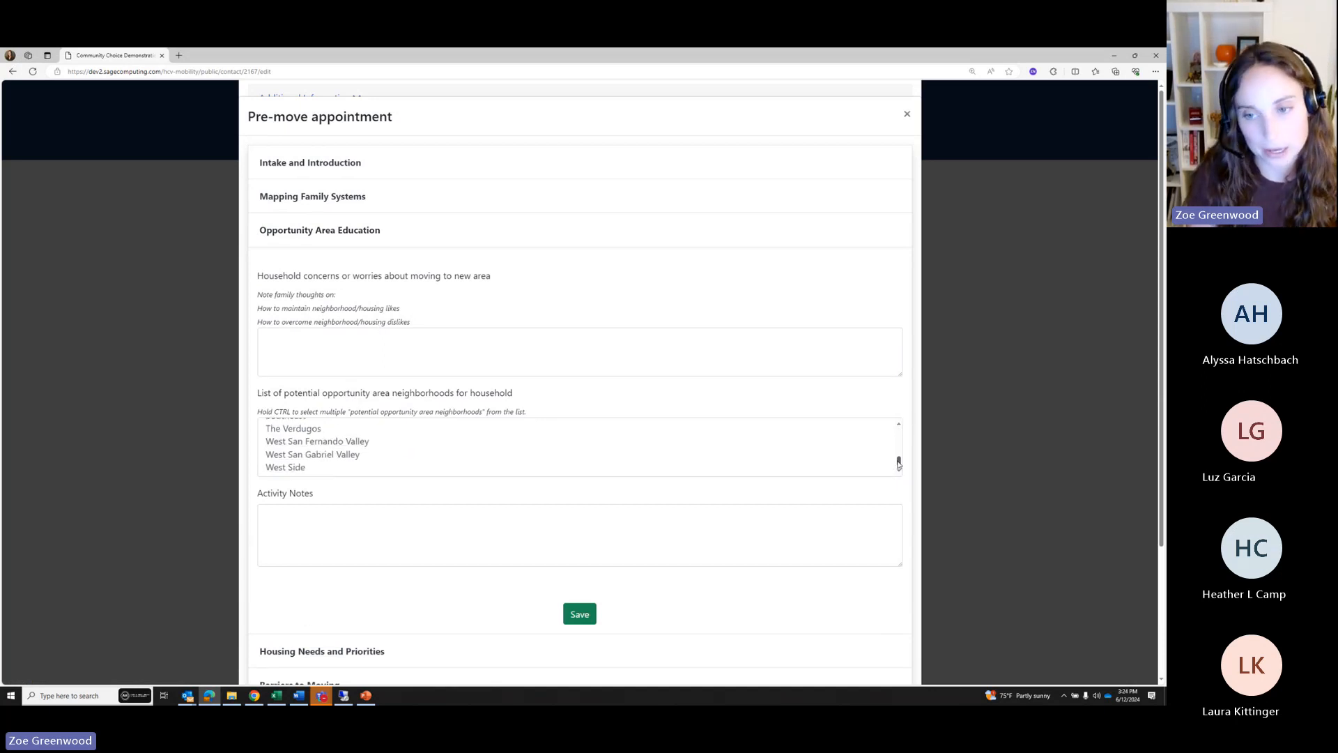
{"action": "left_click_drag", "start_coordinate": [898, 462], "coordinate": [896, 435]}
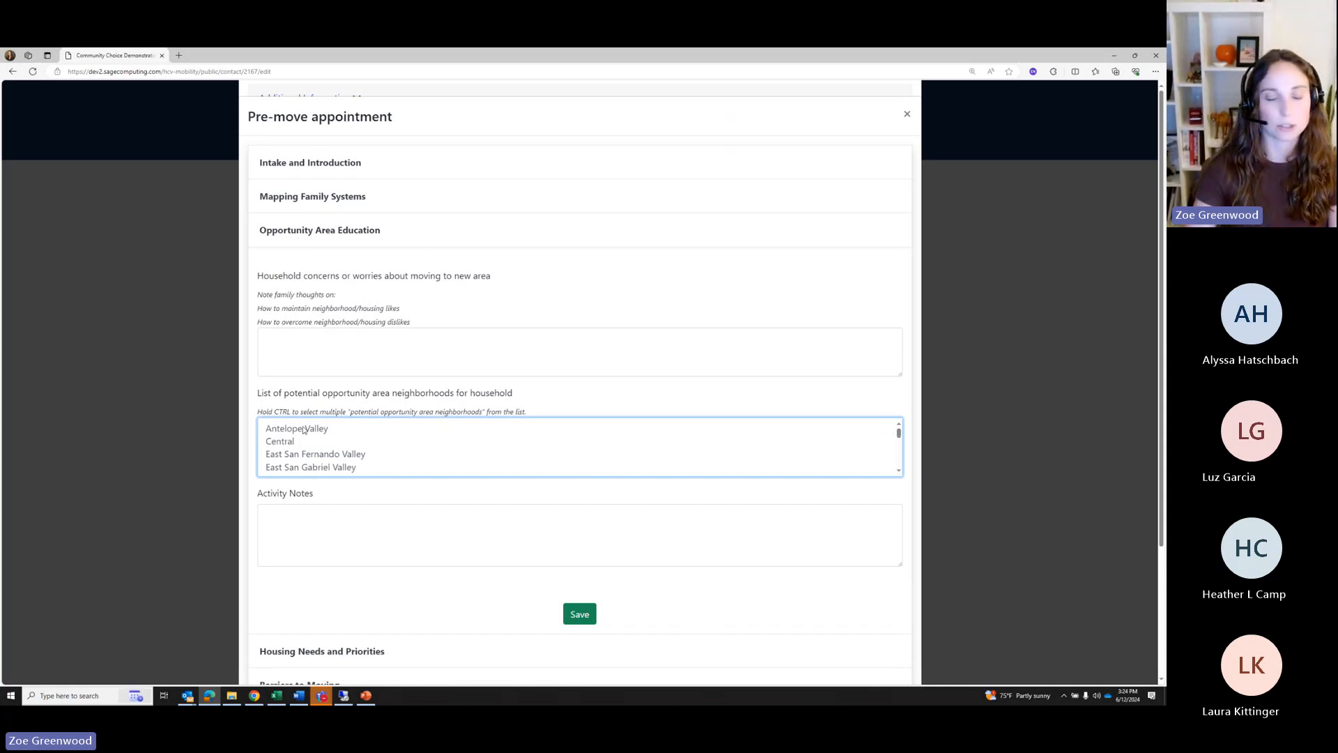
{"action": "scroll", "coordinate": [286, 462], "scroll_direction": "down", "scroll_amount": 5}
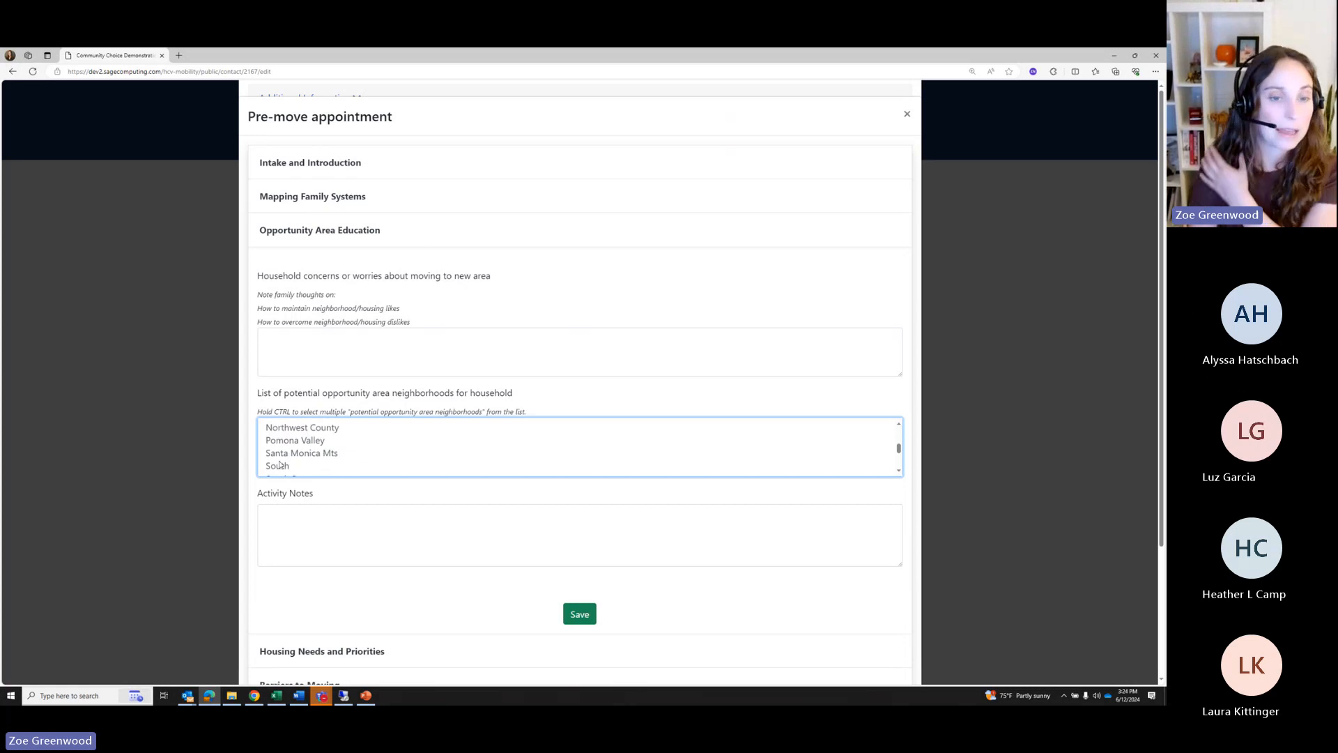
{"action": "left_click_drag", "start_coordinate": [313, 428], "coordinate": [298, 466]}
{"action": "scroll", "coordinate": [372, 447], "scroll_direction": "down", "scroll_amount": 4}
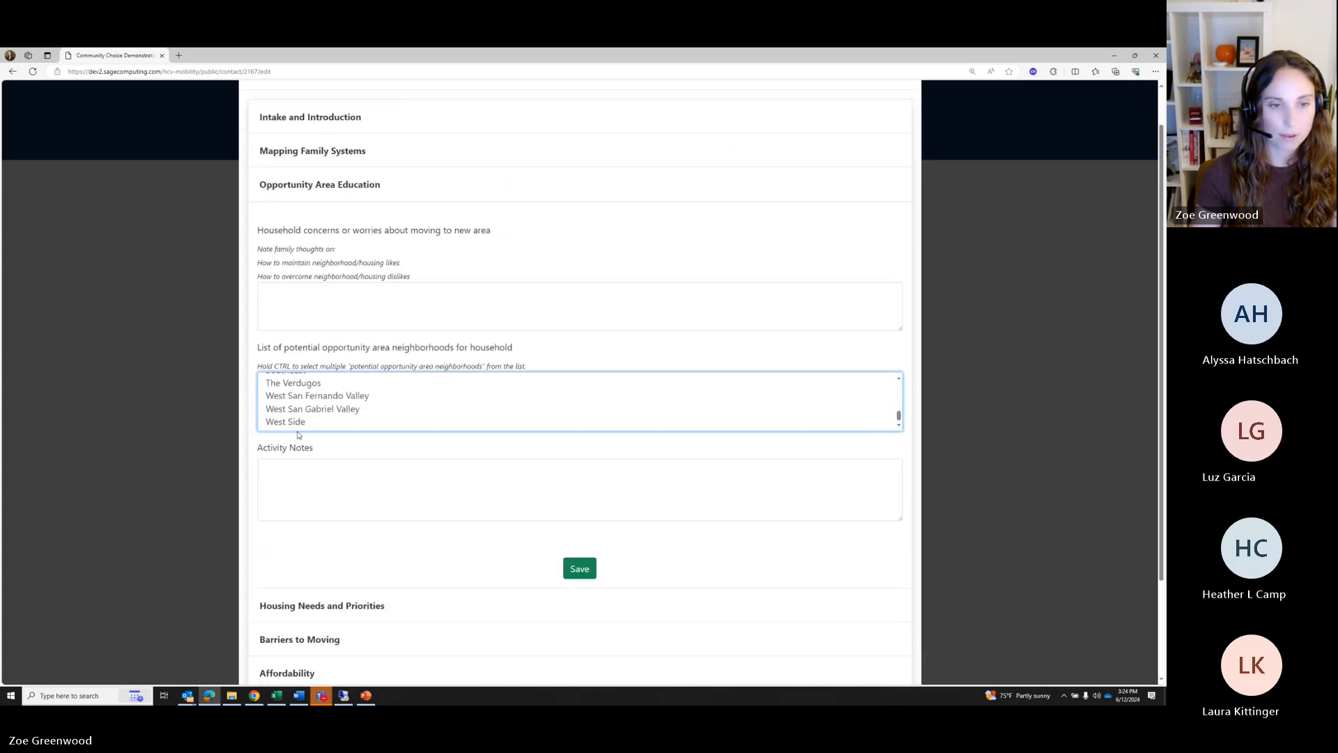
{"action": "left_click_drag", "start_coordinate": [285, 408], "coordinate": [296, 397]}
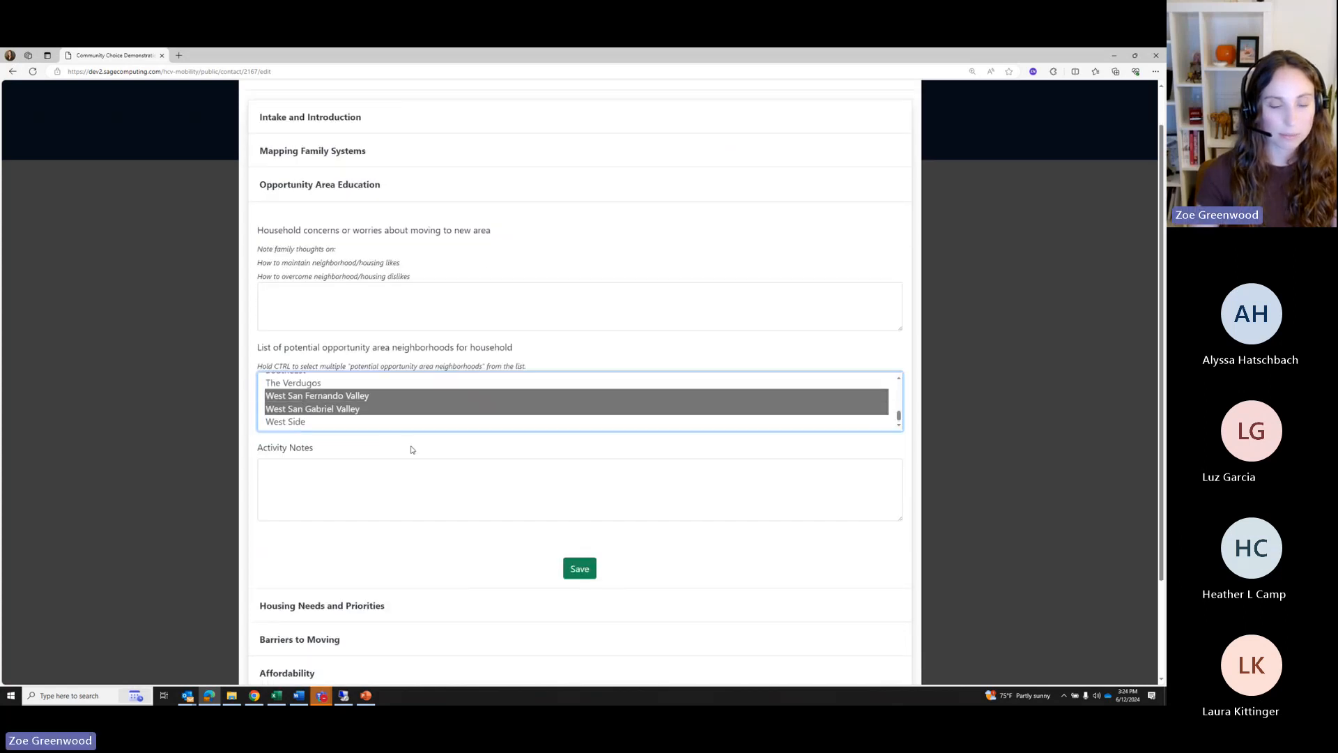
{"action": "left_click", "coordinate": [296, 288]}
{"action": "type", "text": "hfkewjf"}
{"action": "left_click", "coordinate": [377, 468]}
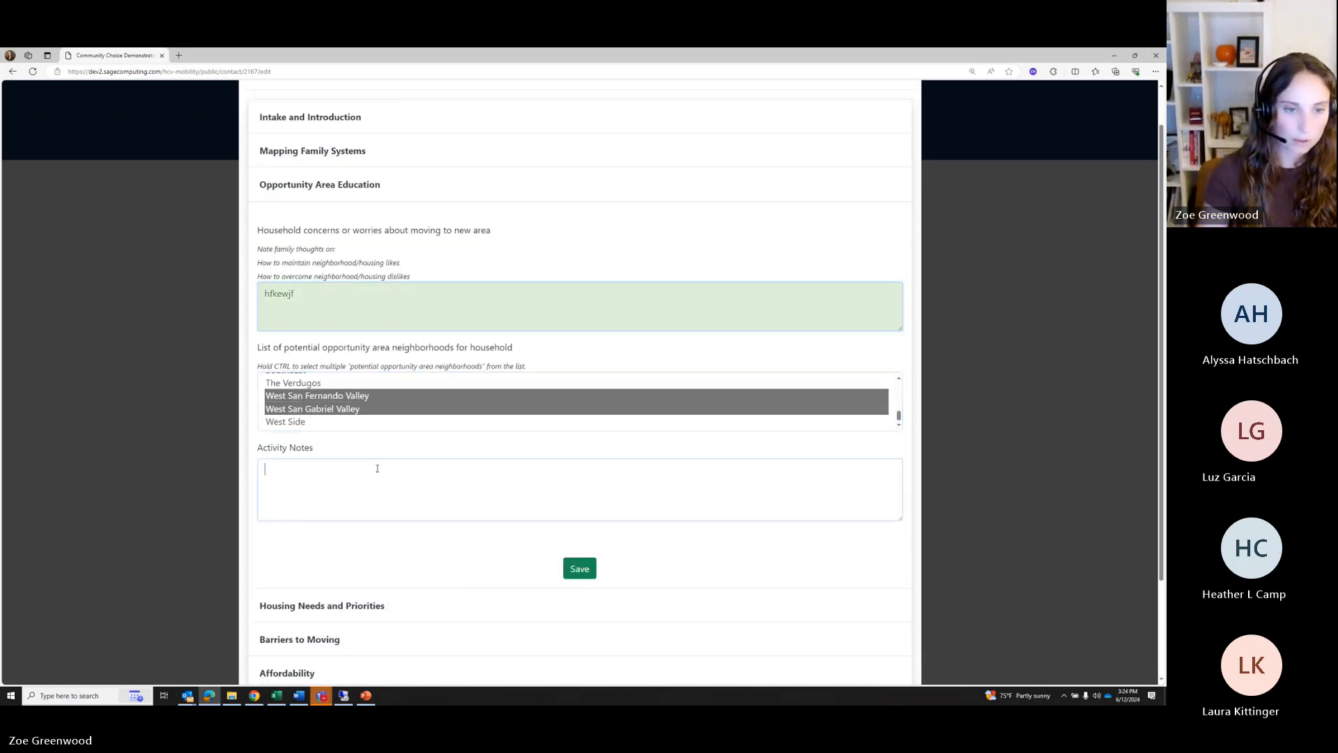
{"action": "type", "text": "wewet"}
{"action": "left_click", "coordinate": [585, 569]}
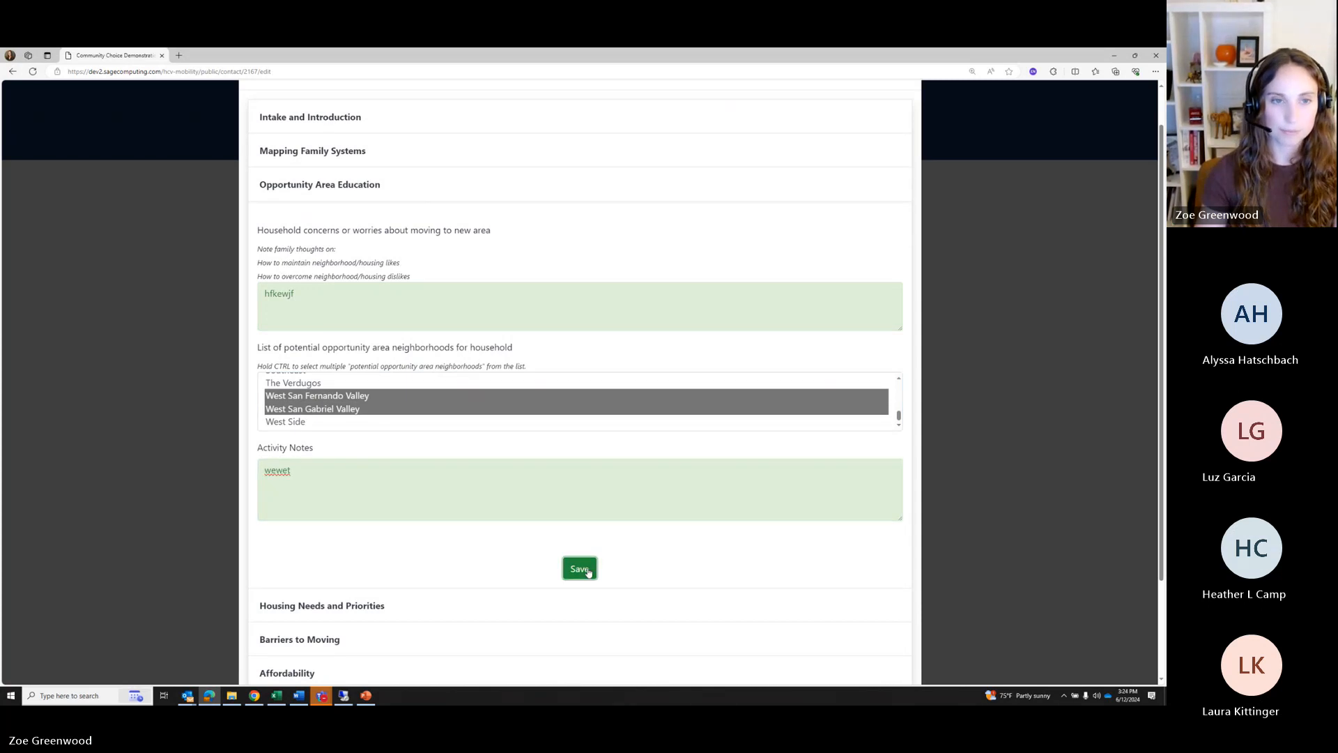
Save Housing Needs and Priorities with 'Two bedroom' and 'Would like pet friendly' plus notes
{"action": "left_click", "coordinate": [310, 270]}
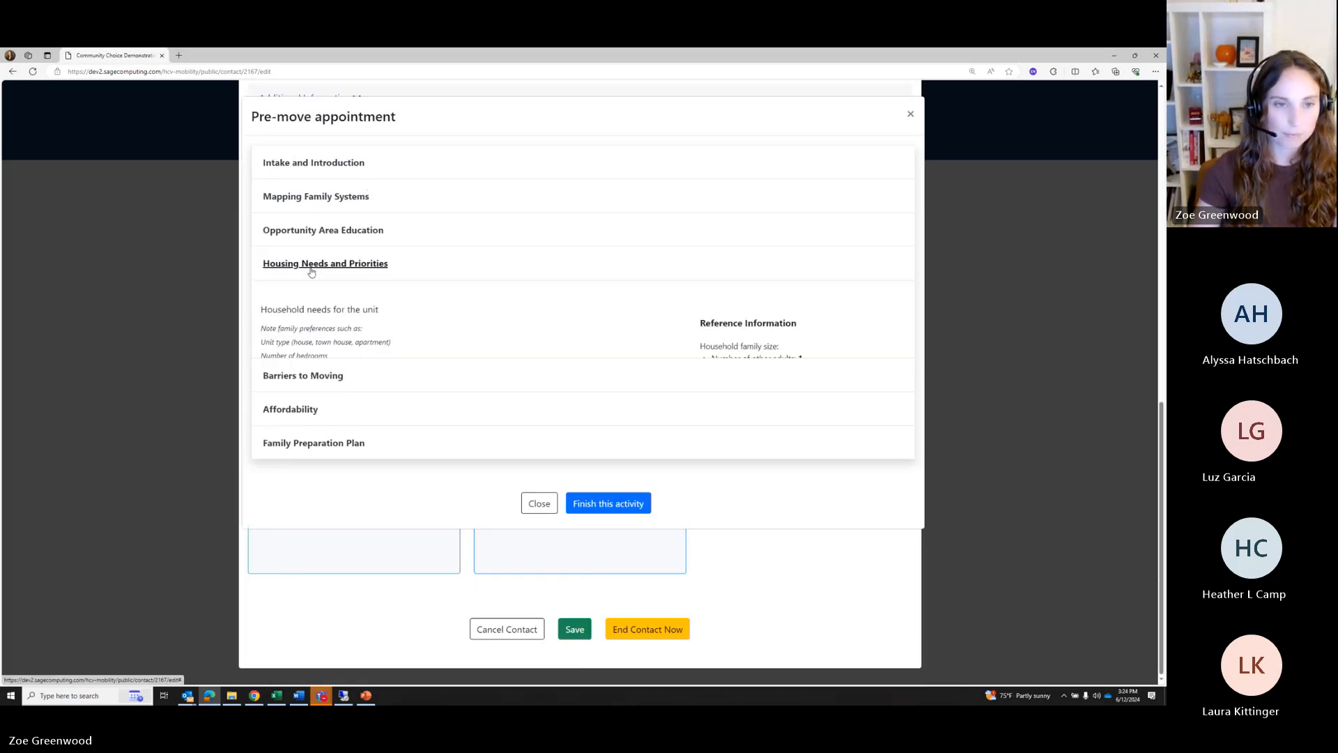
{"action": "left_click", "coordinate": [313, 445]}
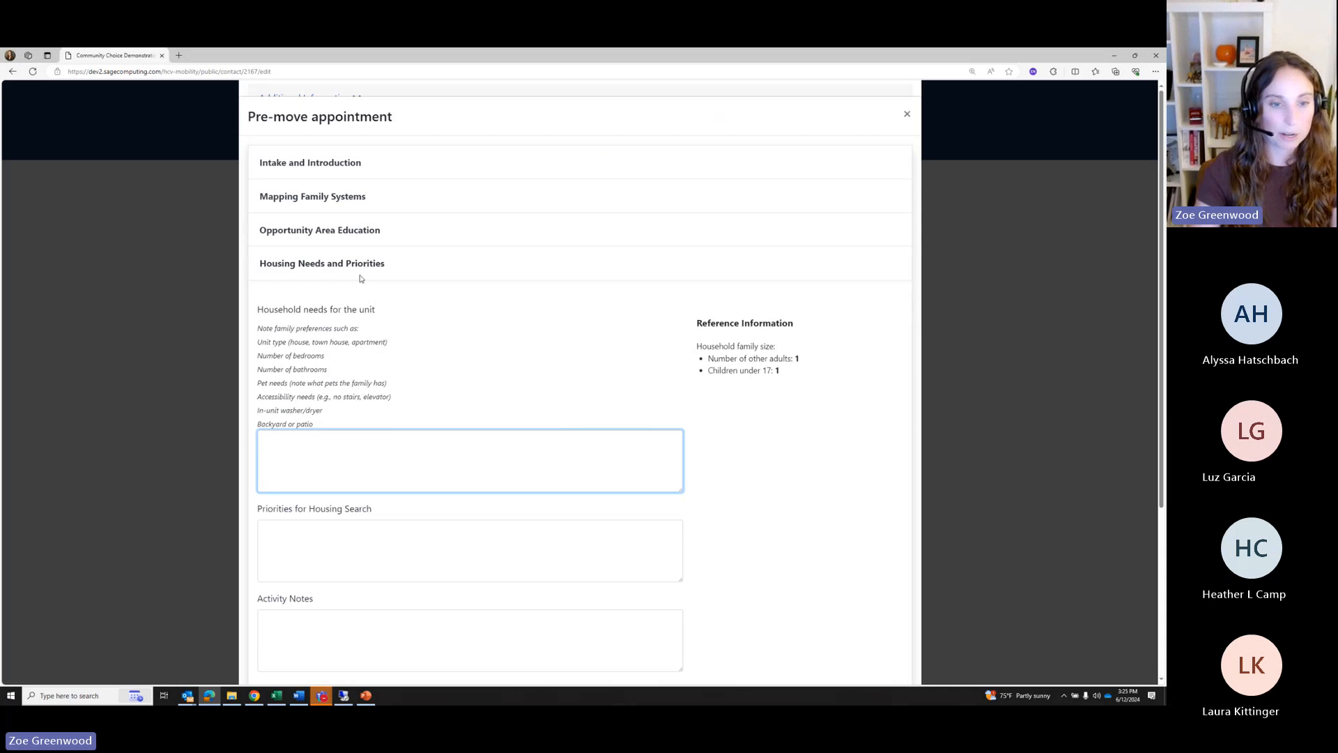
{"action": "type", "text": "Two bedroom"}
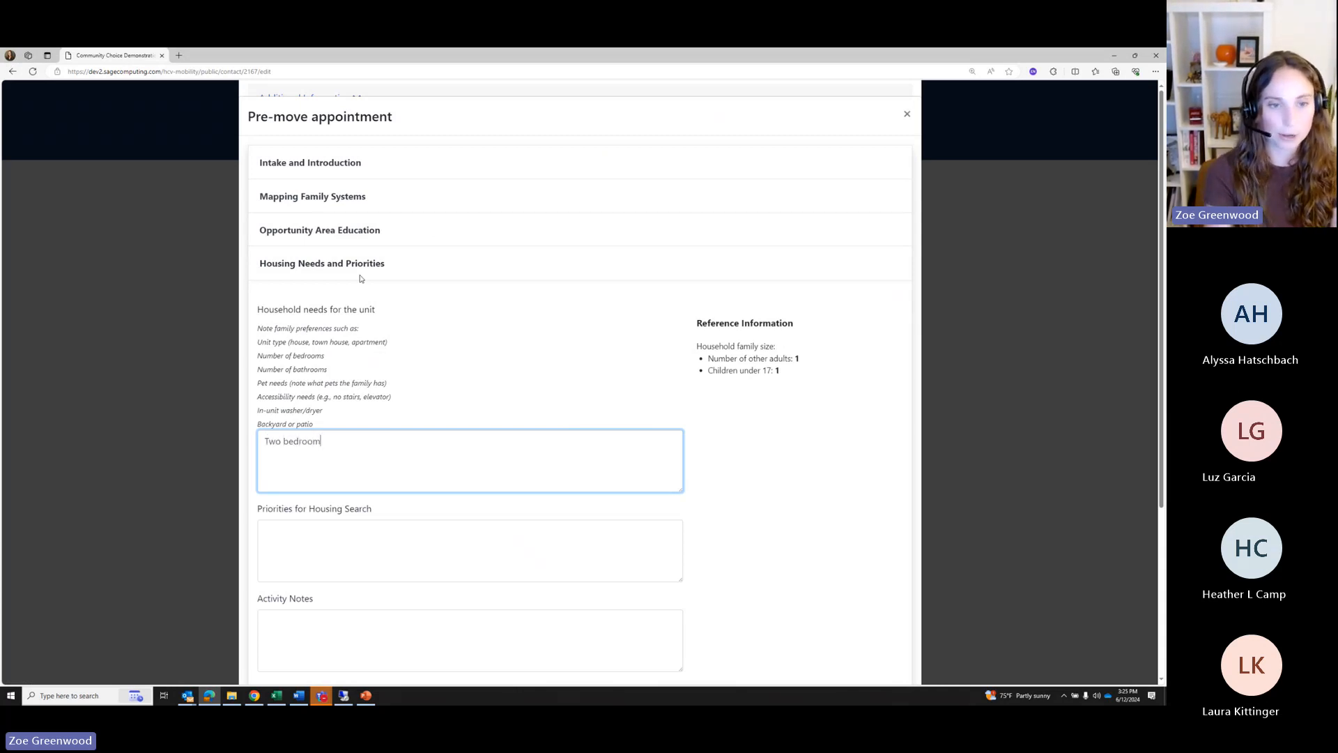
{"action": "key", "text": "Tab"}
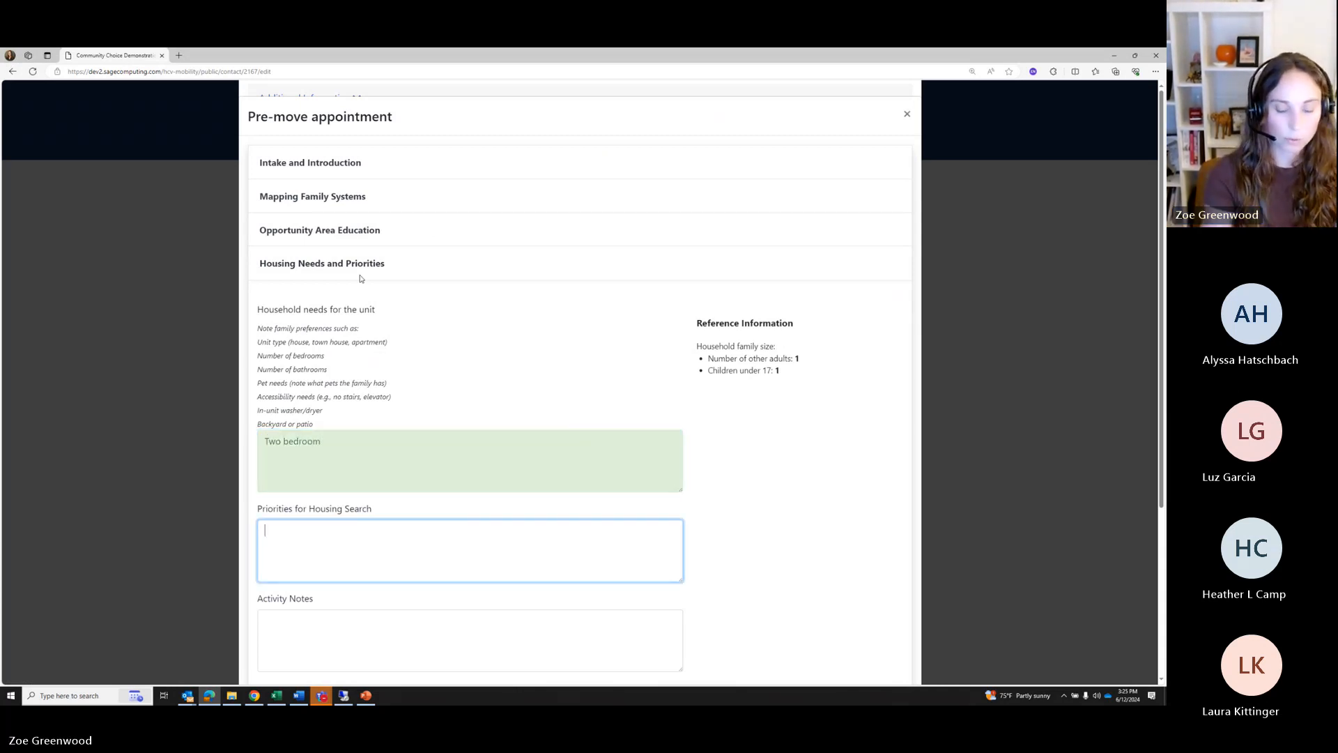
{"action": "type", "text": "Would like pet friendl"}
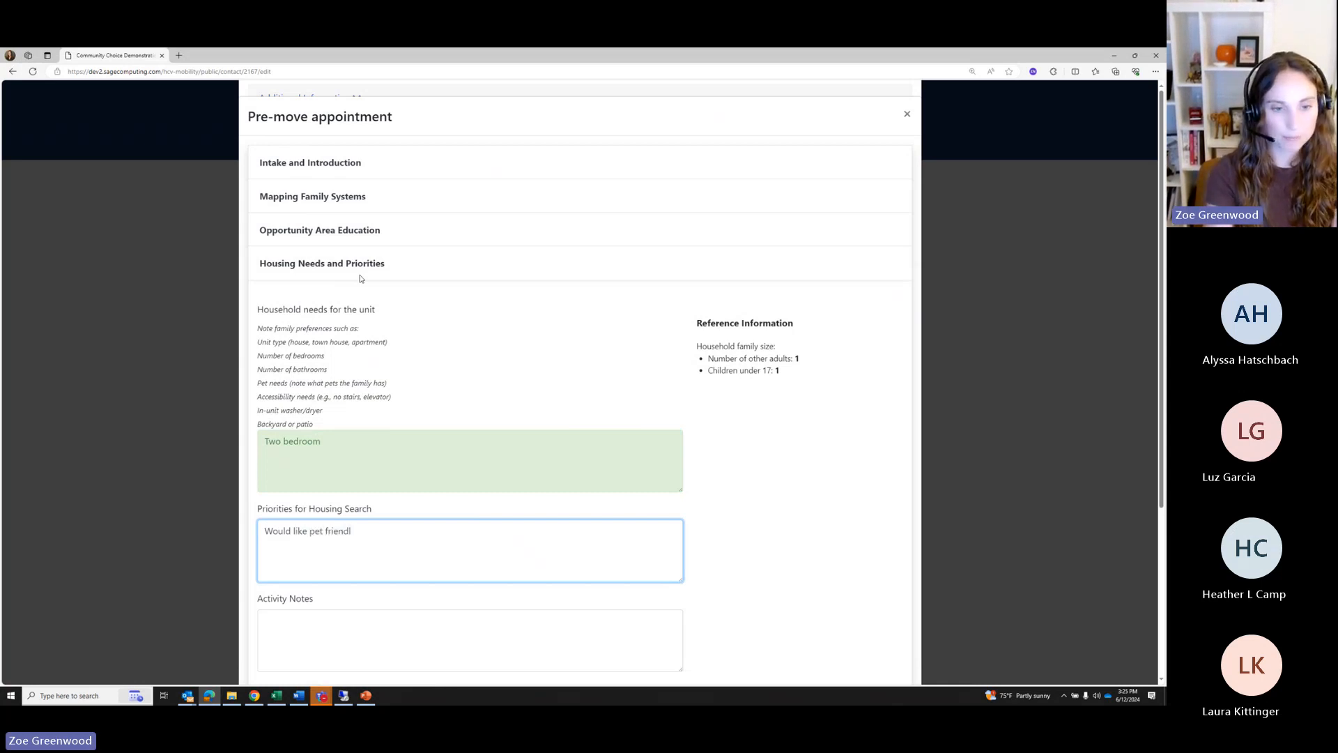
{"action": "type", "text": "y"}
{"action": "key", "text": "Tab"}
{"action": "scroll", "coordinate": [462, 362], "scroll_direction": "down", "scroll_amount": 2}
{"action": "type", "text": "jewrjwe"}
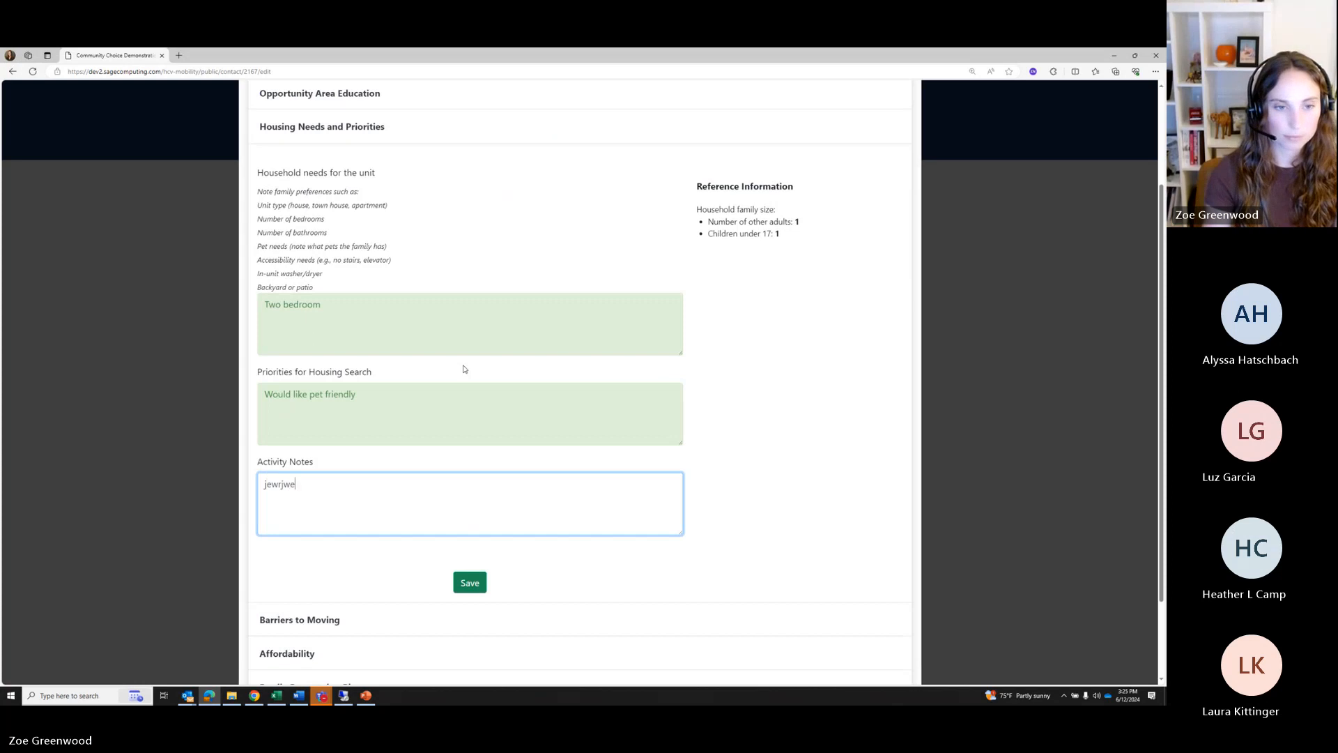
{"action": "left_click", "coordinate": [477, 584]}
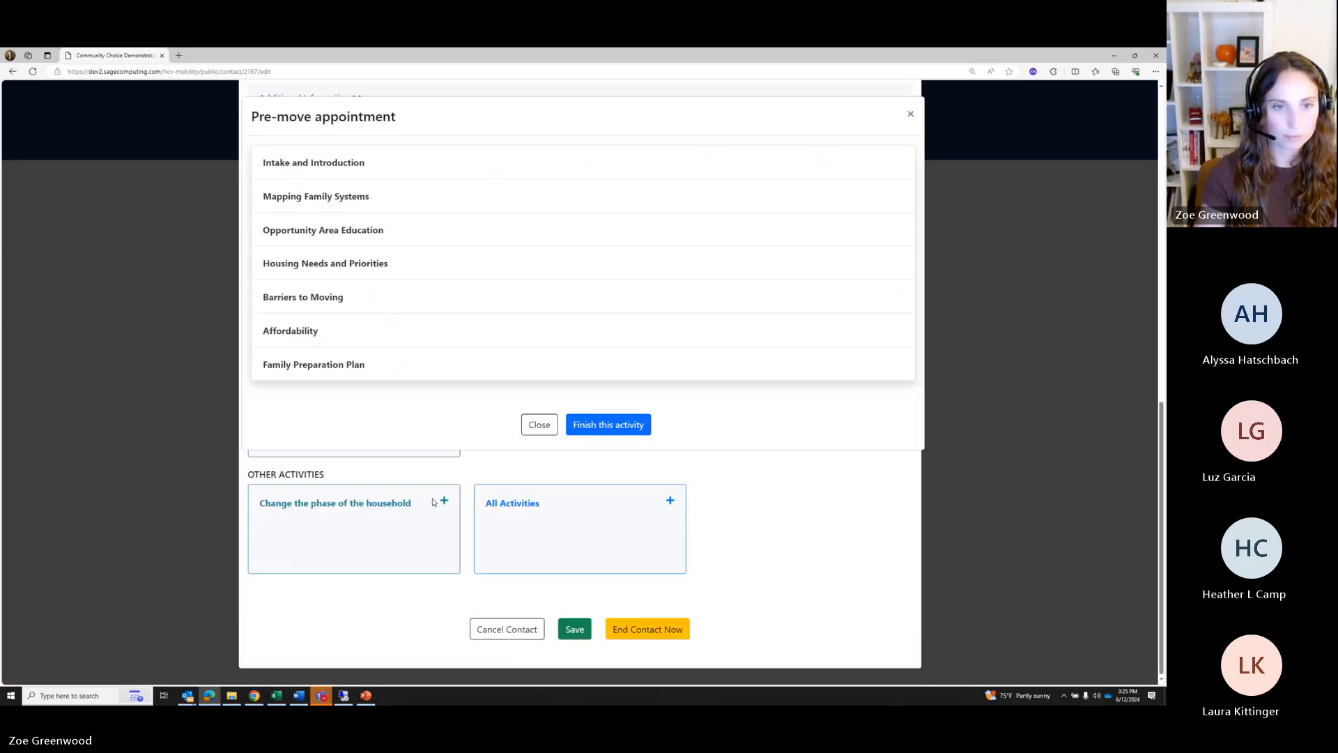
{"action": "left_click", "coordinate": [292, 296]}
Refer the household to the Money Management Workshop, answer No to cover letter help, and save
{"action": "scroll", "coordinate": [328, 335], "scroll_direction": "down", "scroll_amount": 1}
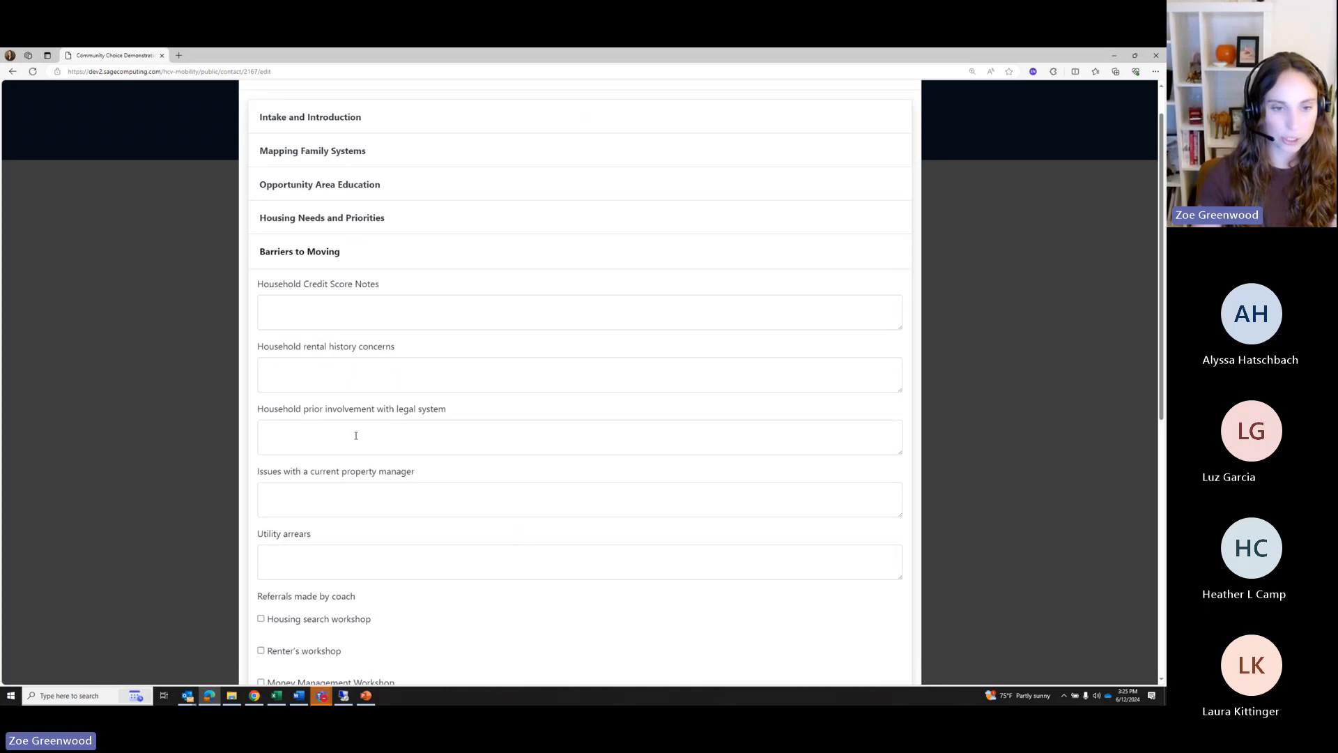
{"action": "scroll", "coordinate": [313, 324], "scroll_direction": "down", "scroll_amount": 3}
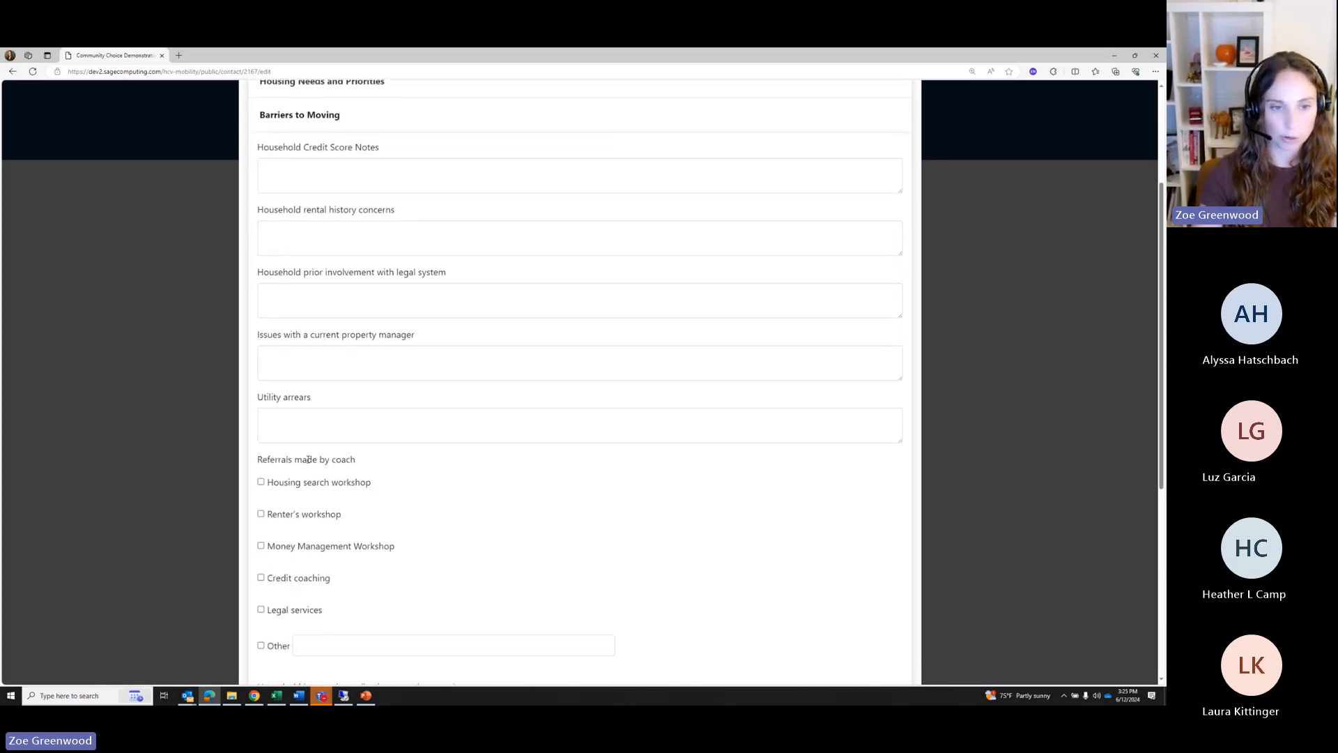
{"action": "scroll", "coordinate": [279, 455], "scroll_direction": "down", "scroll_amount": 1}
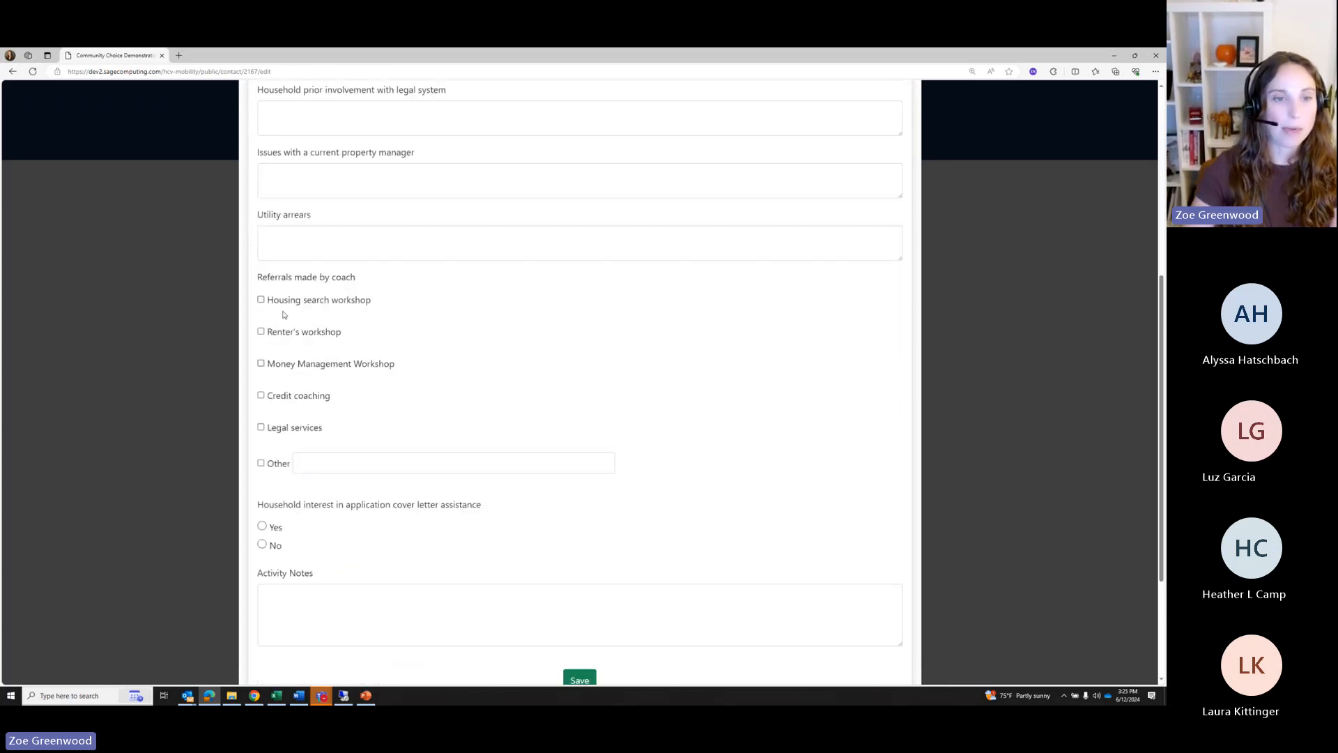
{"action": "left_click_drag", "start_coordinate": [258, 280], "coordinate": [387, 291]}
{"action": "left_click", "coordinate": [464, 312]}
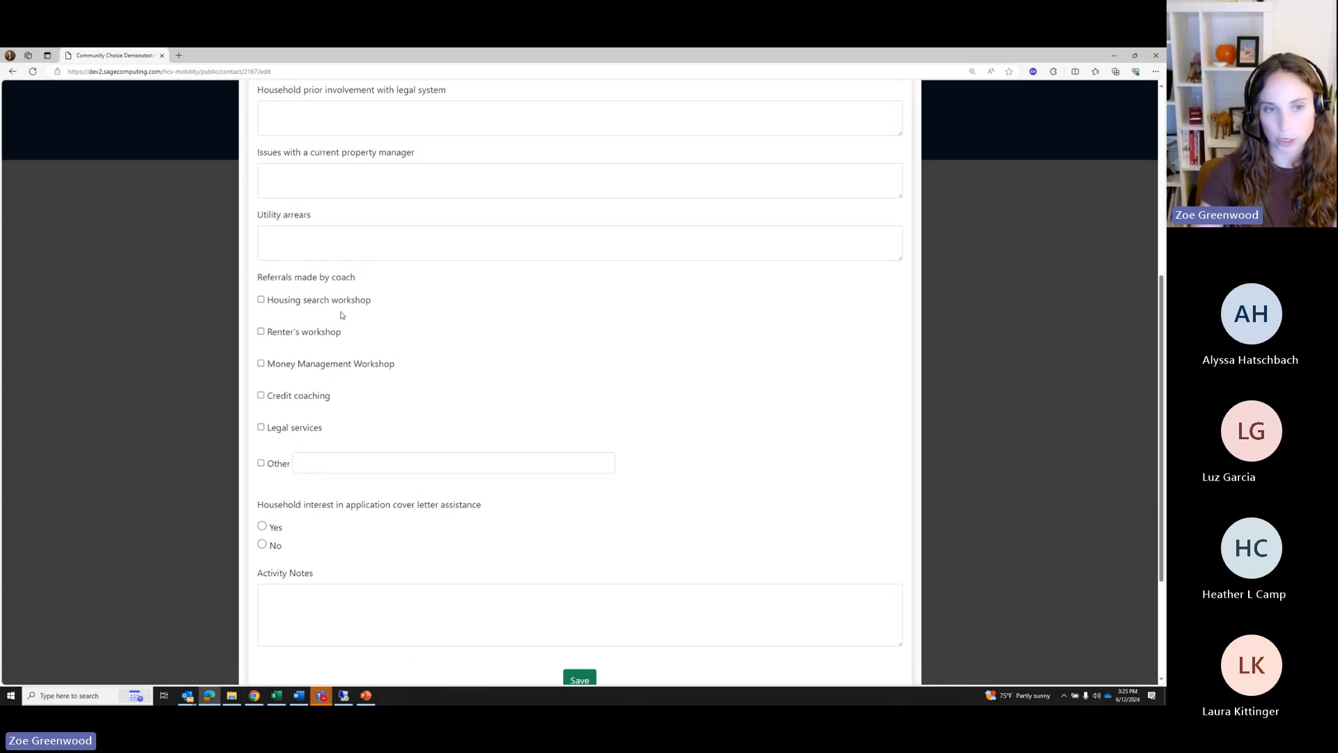
{"action": "left_click_drag", "start_coordinate": [268, 301], "coordinate": [360, 305]}
{"action": "left_click_drag", "start_coordinate": [268, 332], "coordinate": [341, 333]}
{"action": "left_click", "coordinate": [629, 395]}
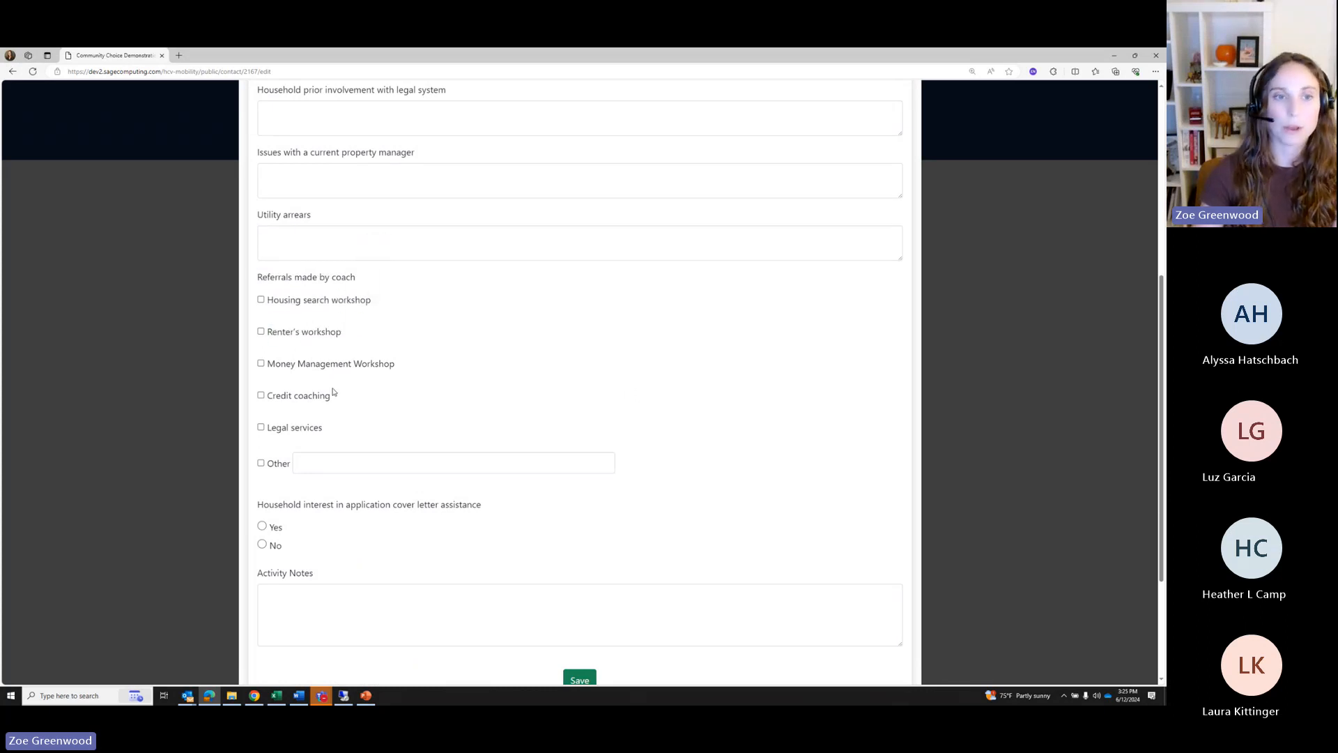
{"action": "left_click", "coordinate": [288, 367]}
{"action": "scroll", "coordinate": [338, 380], "scroll_direction": "down", "scroll_amount": 2}
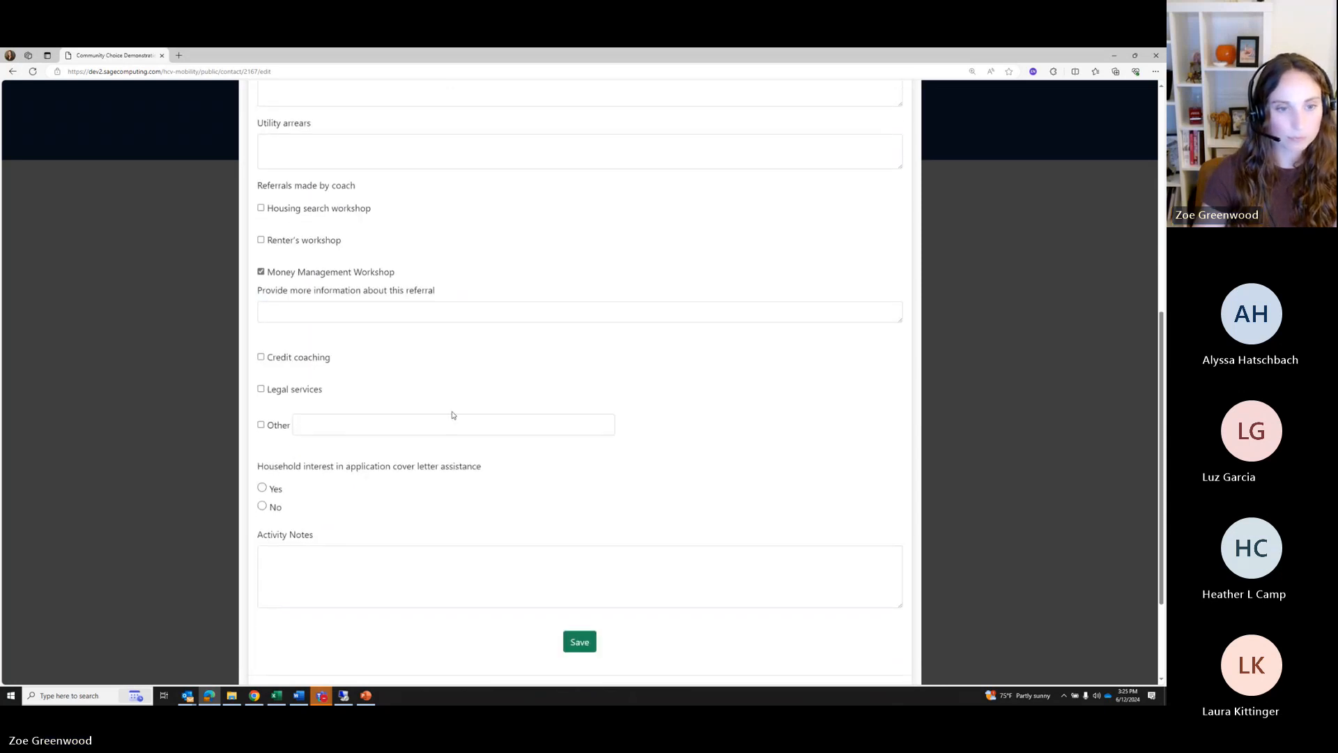
{"action": "scroll", "coordinate": [452, 415], "scroll_direction": "down", "scroll_amount": 3}
{"action": "left_click", "coordinate": [262, 362]}
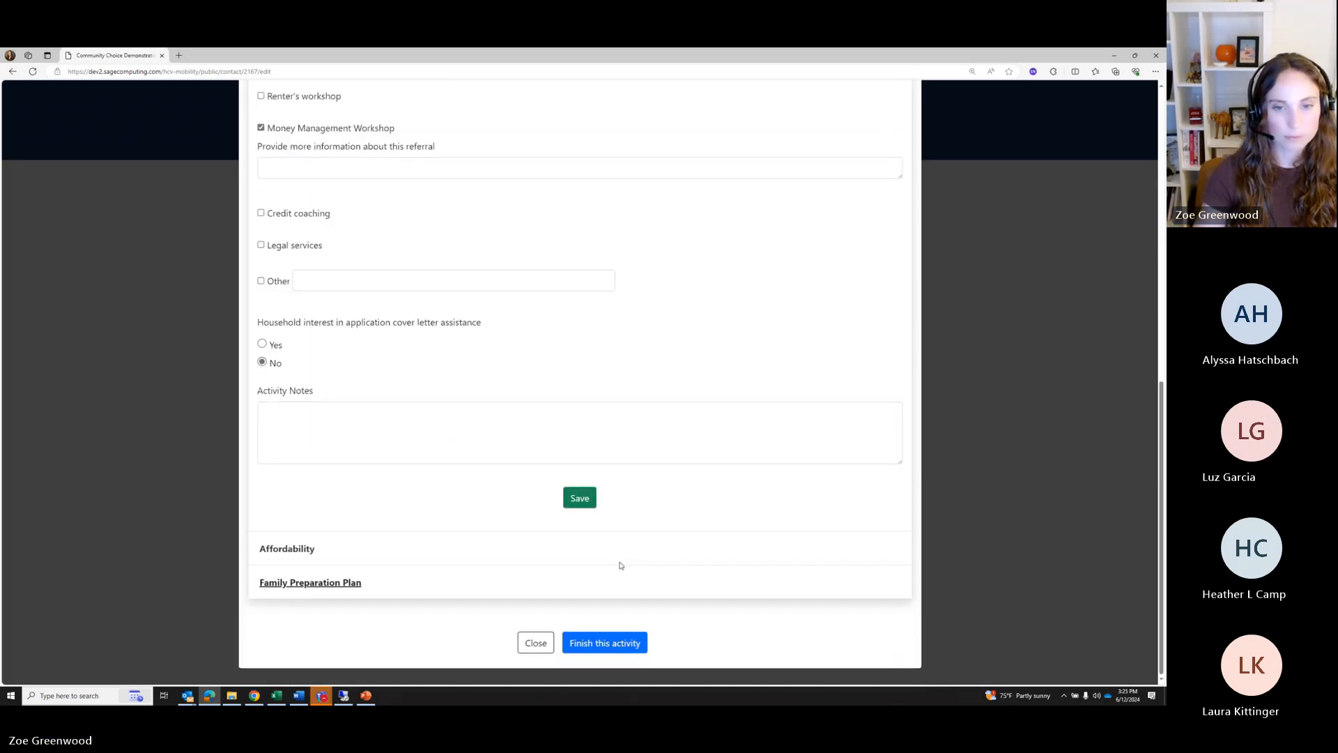
{"action": "left_click", "coordinate": [575, 501]}
Fill credit score, rental history, legal system and property manager fields with sample text
{"action": "left_click", "coordinate": [292, 440]}
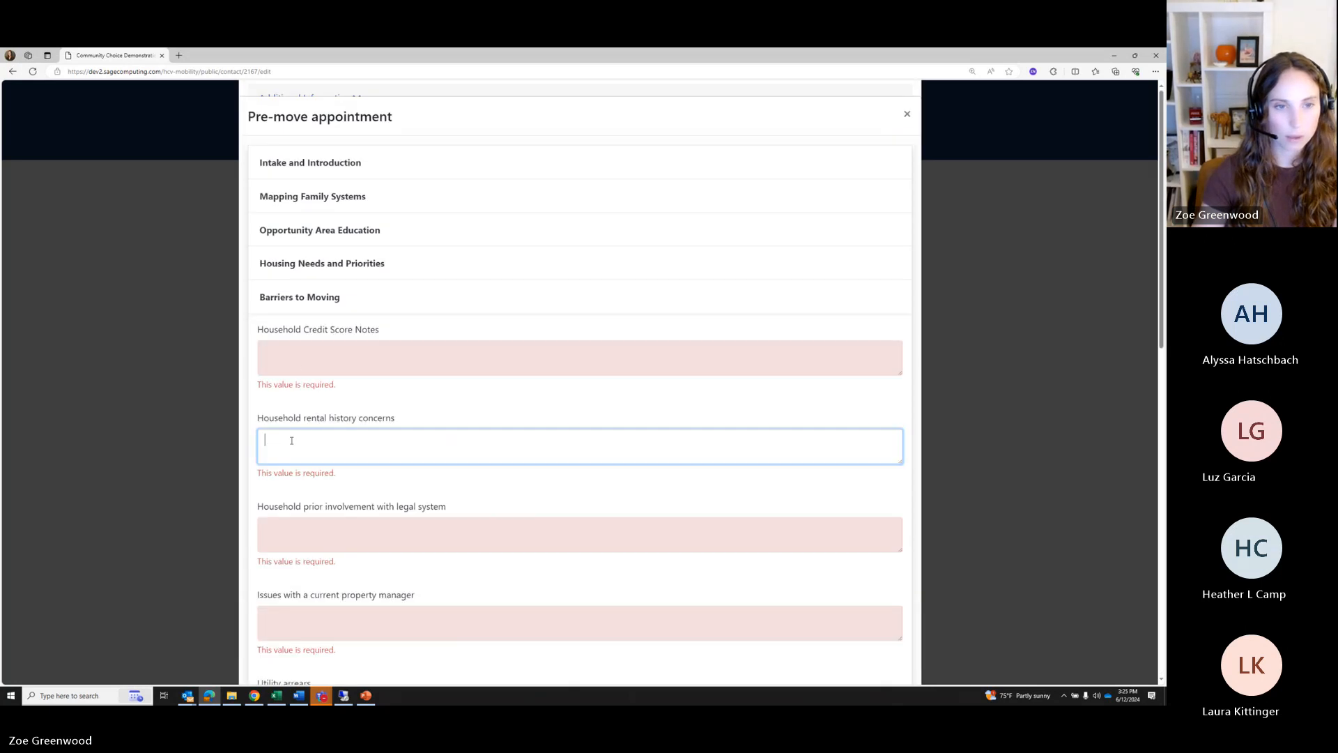
{"action": "left_click", "coordinate": [304, 355]}
{"action": "type", "text": "tryry"}
{"action": "left_click", "coordinate": [305, 419]}
{"action": "type", "text": "yery"}
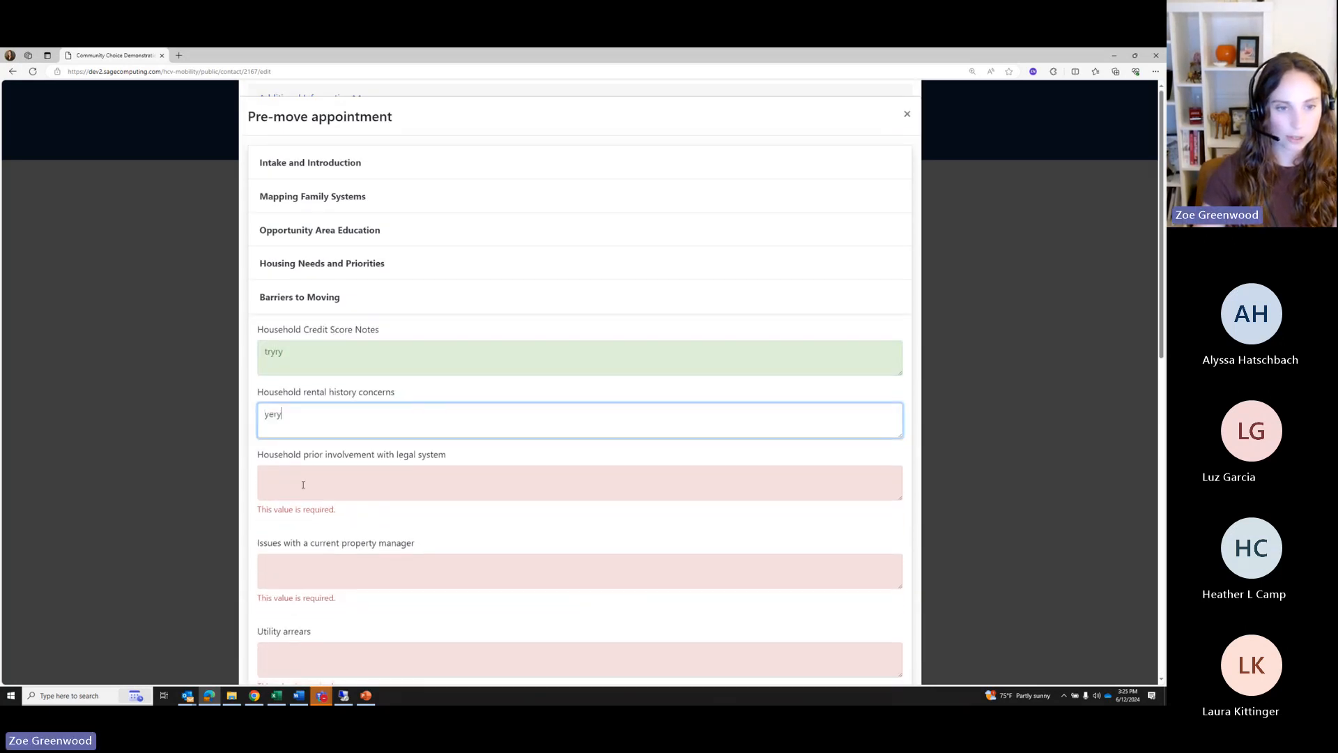
{"action": "left_click", "coordinate": [303, 485]}
{"action": "type", "text": "dfger"}
{"action": "left_click", "coordinate": [307, 549]}
{"action": "type", "text": "dgert"}
Add sample utility arrears and money management referral details, then save Barriers to Moving
{"action": "scroll", "coordinate": [303, 531], "scroll_direction": "down", "scroll_amount": 3}
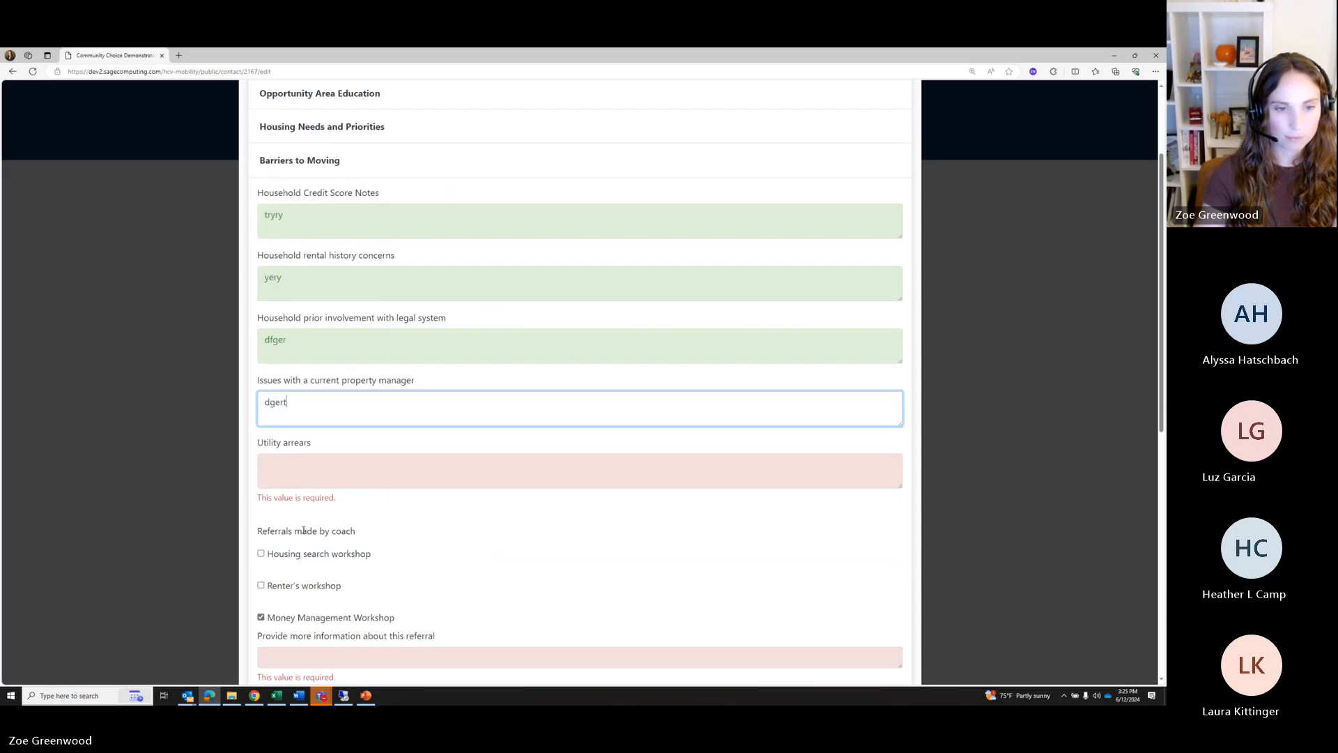
{"action": "left_click", "coordinate": [292, 457]}
{"action": "type", "text": "stg"}
{"action": "scroll", "coordinate": [298, 427], "scroll_direction": "down", "scroll_amount": 3}
{"action": "left_click", "coordinate": [303, 406]}
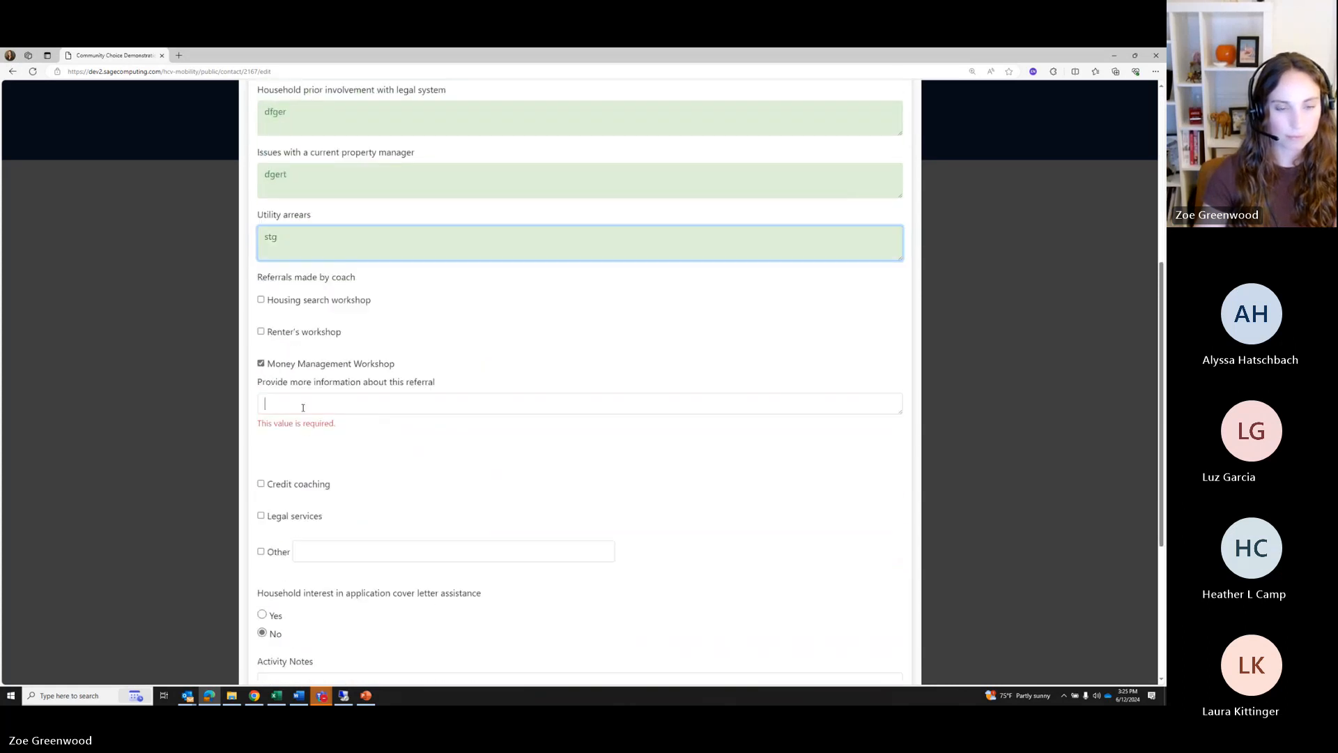
{"action": "type", "text": "edgery"}
{"action": "scroll", "coordinate": [548, 532], "scroll_direction": "down", "scroll_amount": 3}
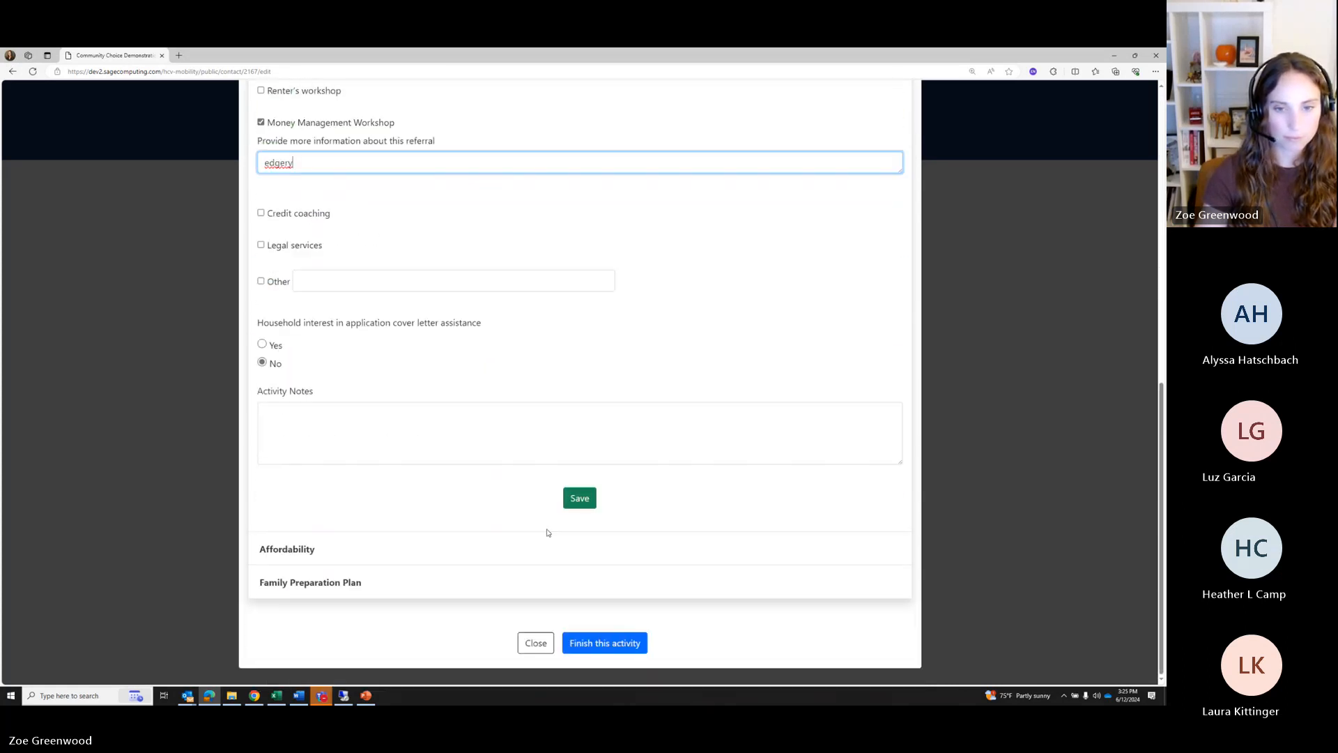
{"action": "left_click", "coordinate": [578, 499]}
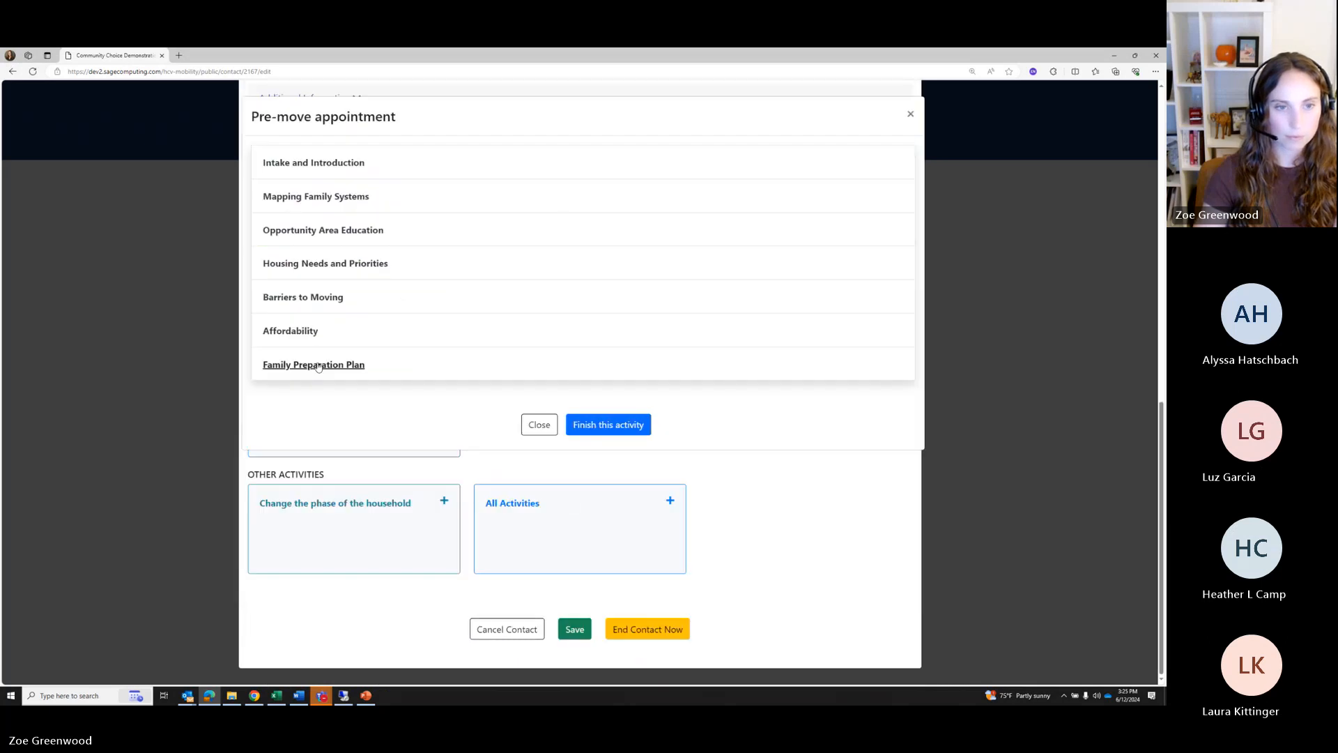
Mark the affordability calculator done, answer Yes to the 40% price point, and save
{"action": "left_click", "coordinate": [307, 330]}
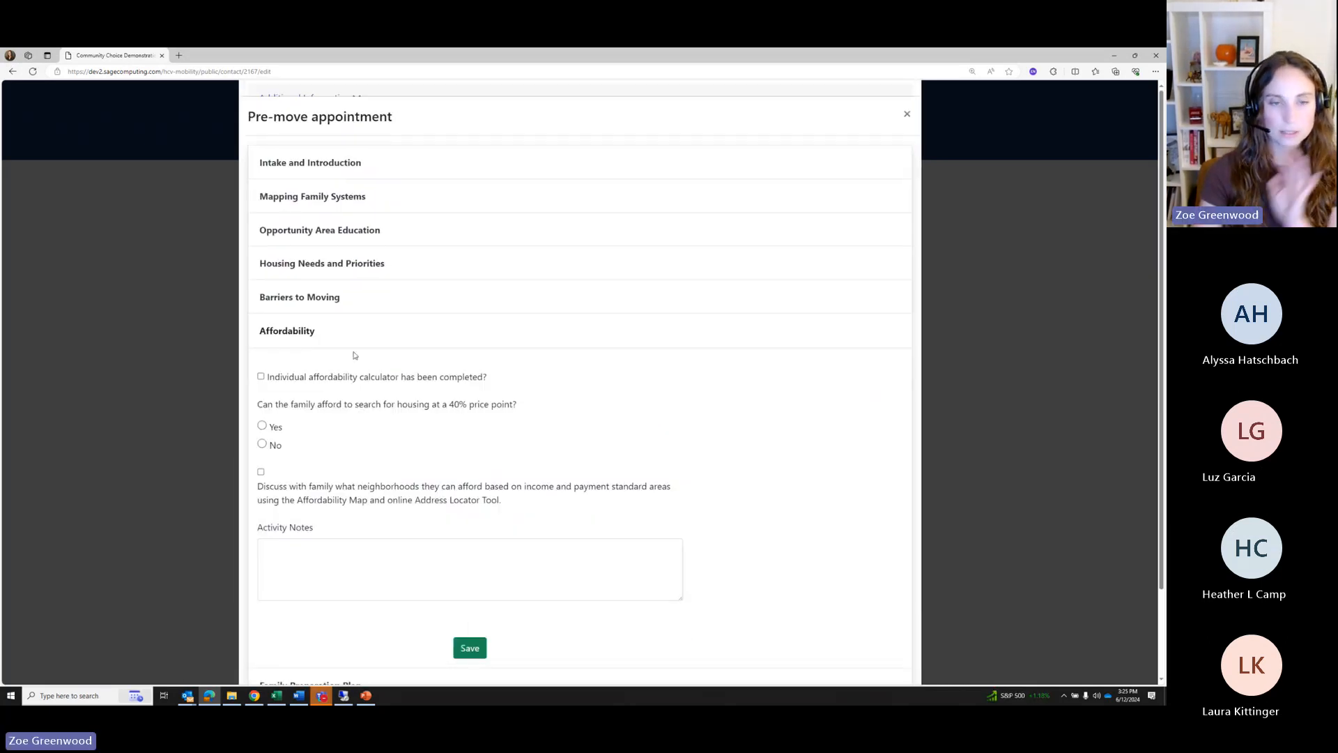
{"action": "left_click", "coordinate": [262, 377]}
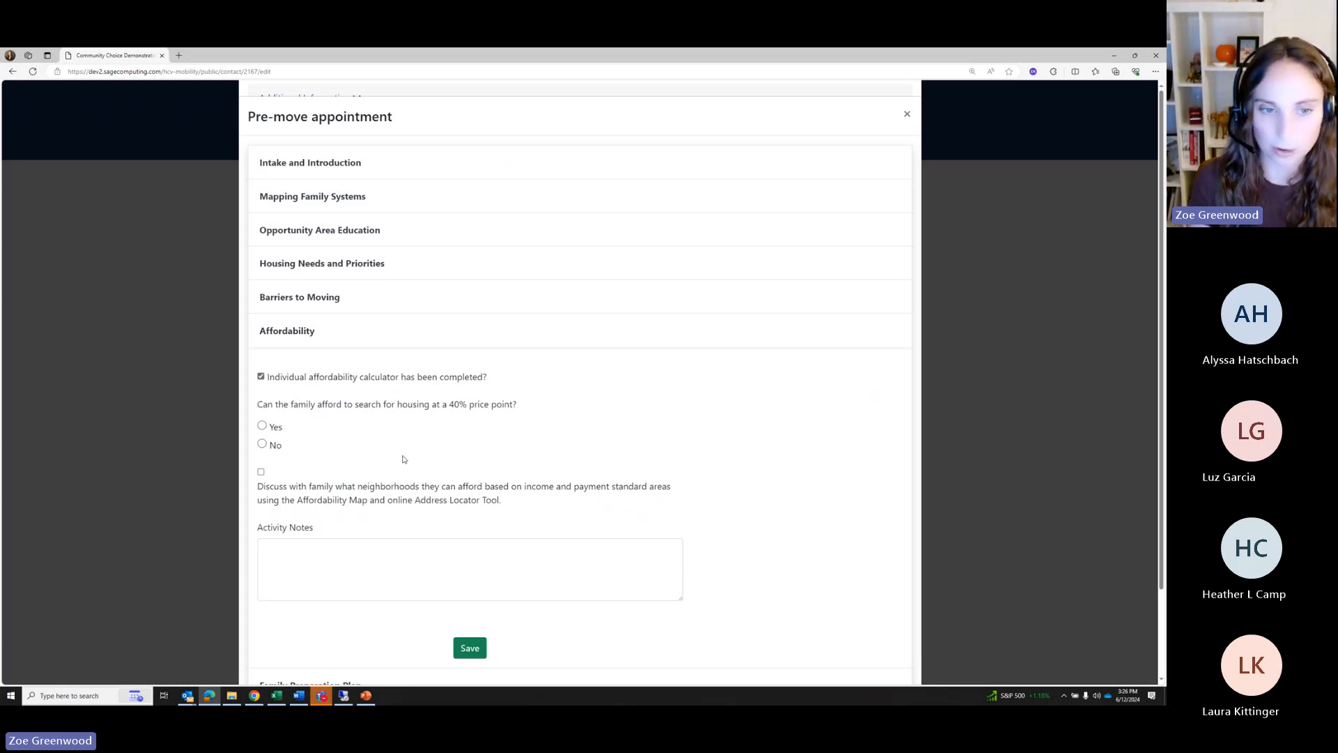
{"action": "left_click", "coordinate": [261, 425]}
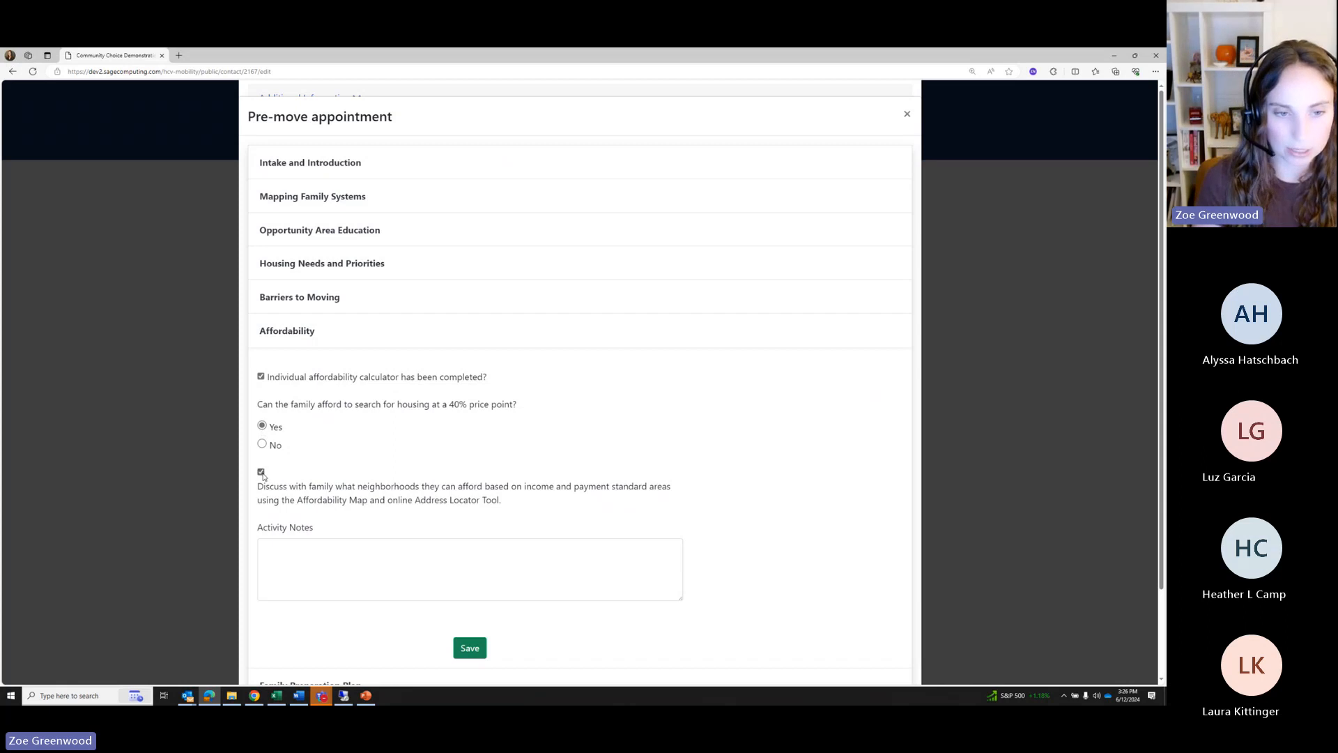
{"action": "left_click", "coordinate": [469, 649]}
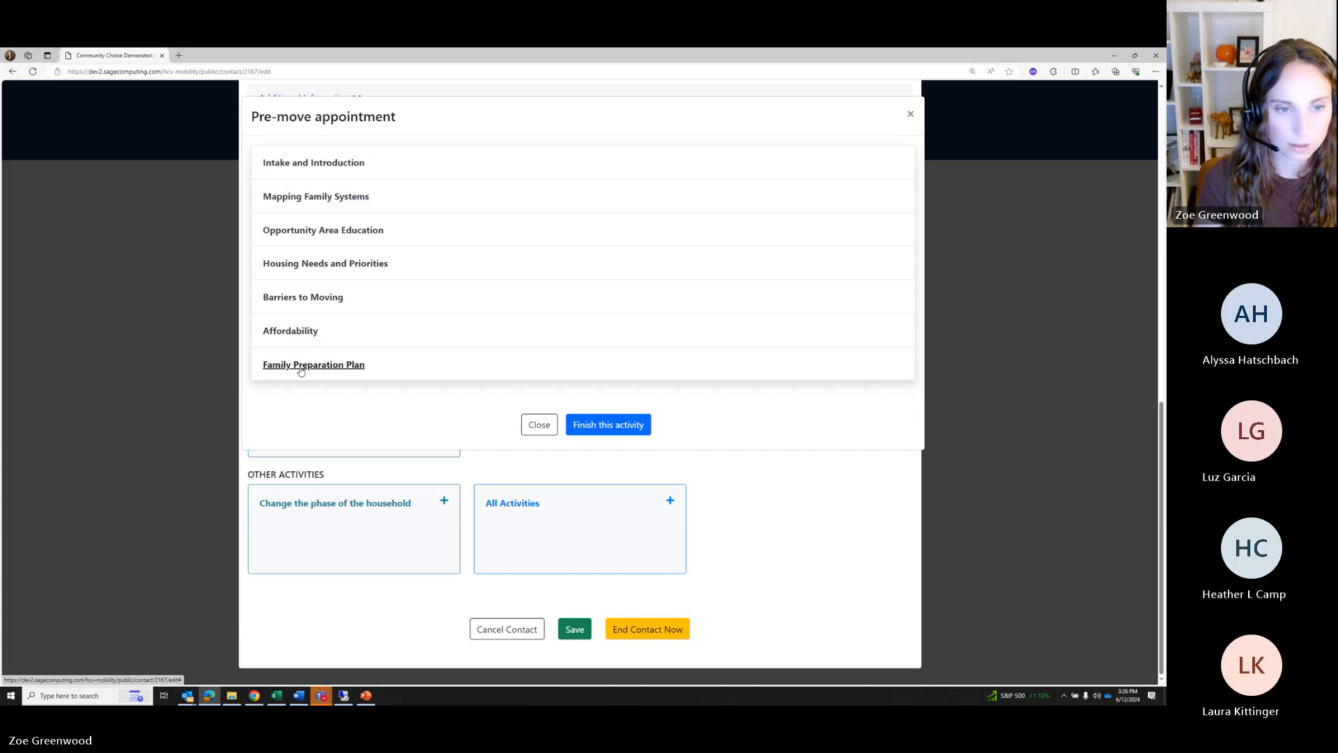
Confirm in Family Preparation Plan that the family has the pre-move steps
{"action": "left_click", "coordinate": [300, 367]}
{"action": "scroll", "coordinate": [416, 273], "scroll_direction": "down", "scroll_amount": 2}
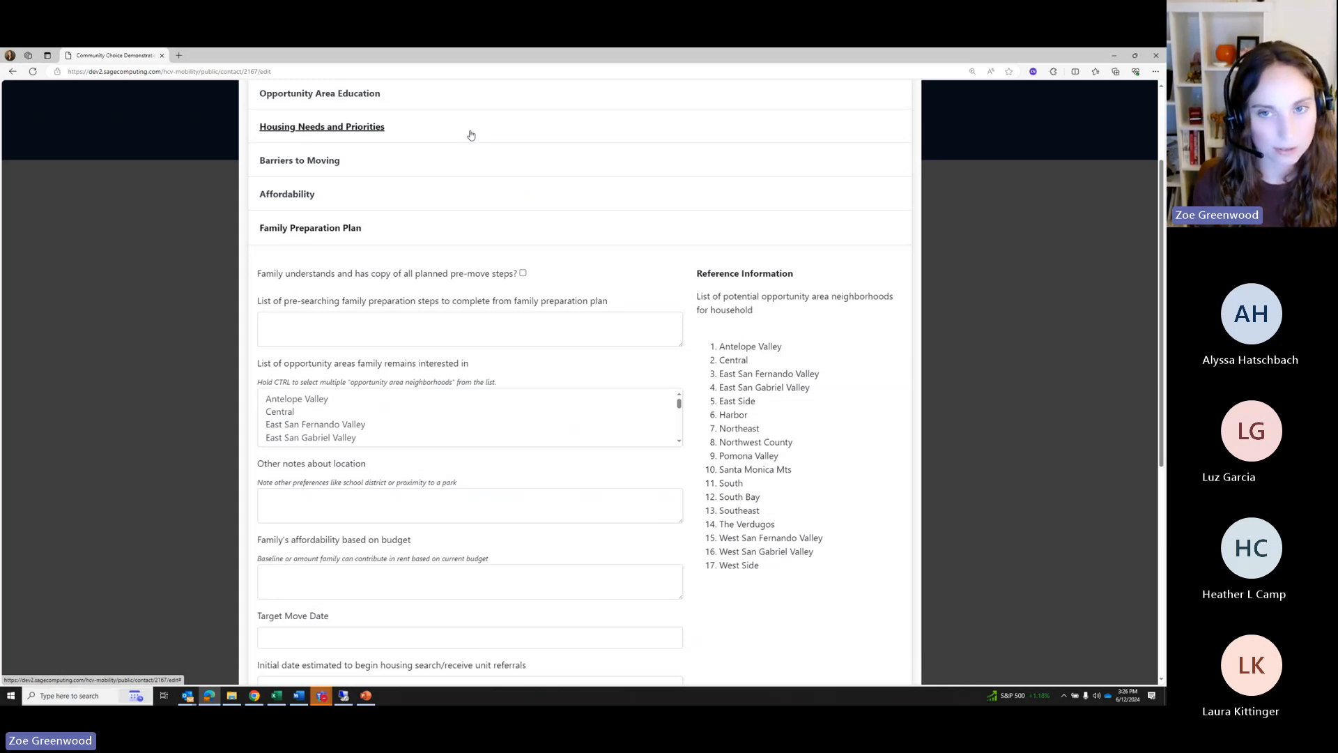
{"action": "left_click", "coordinate": [523, 273]}
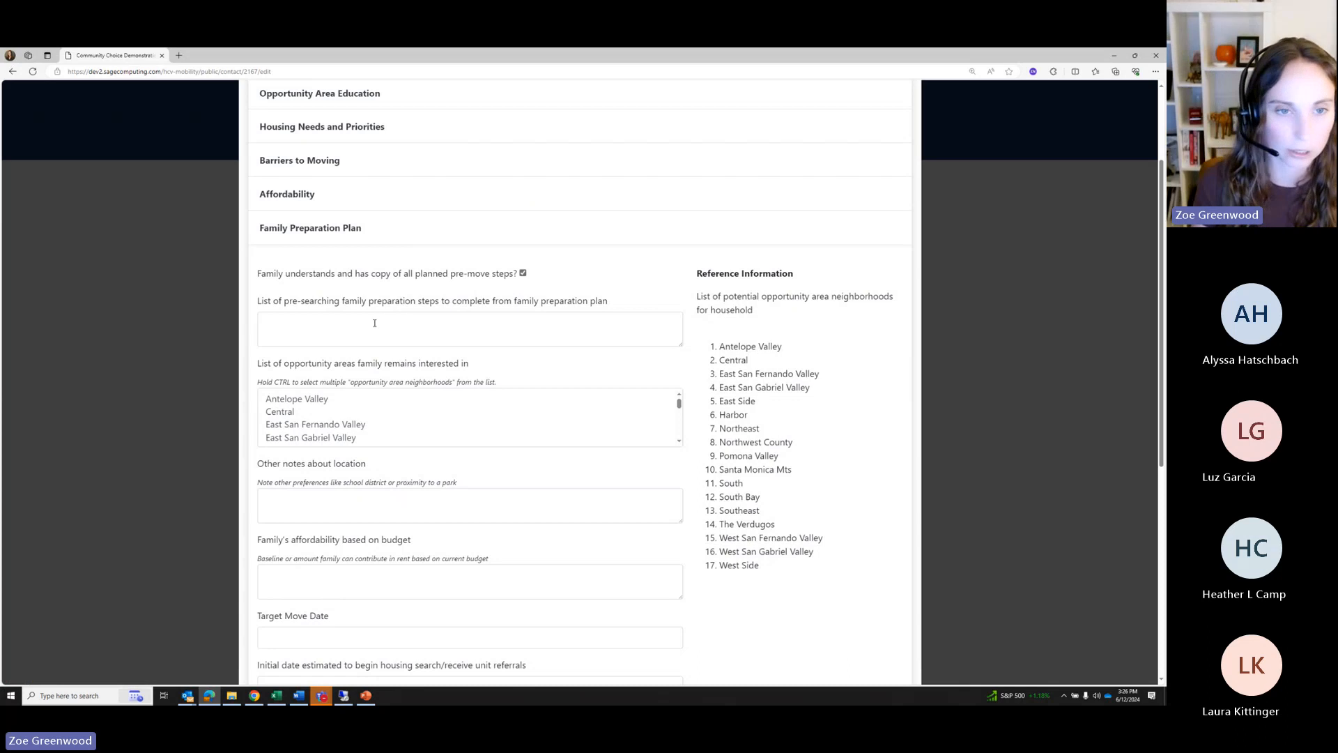
{"action": "left_click", "coordinate": [317, 322]}
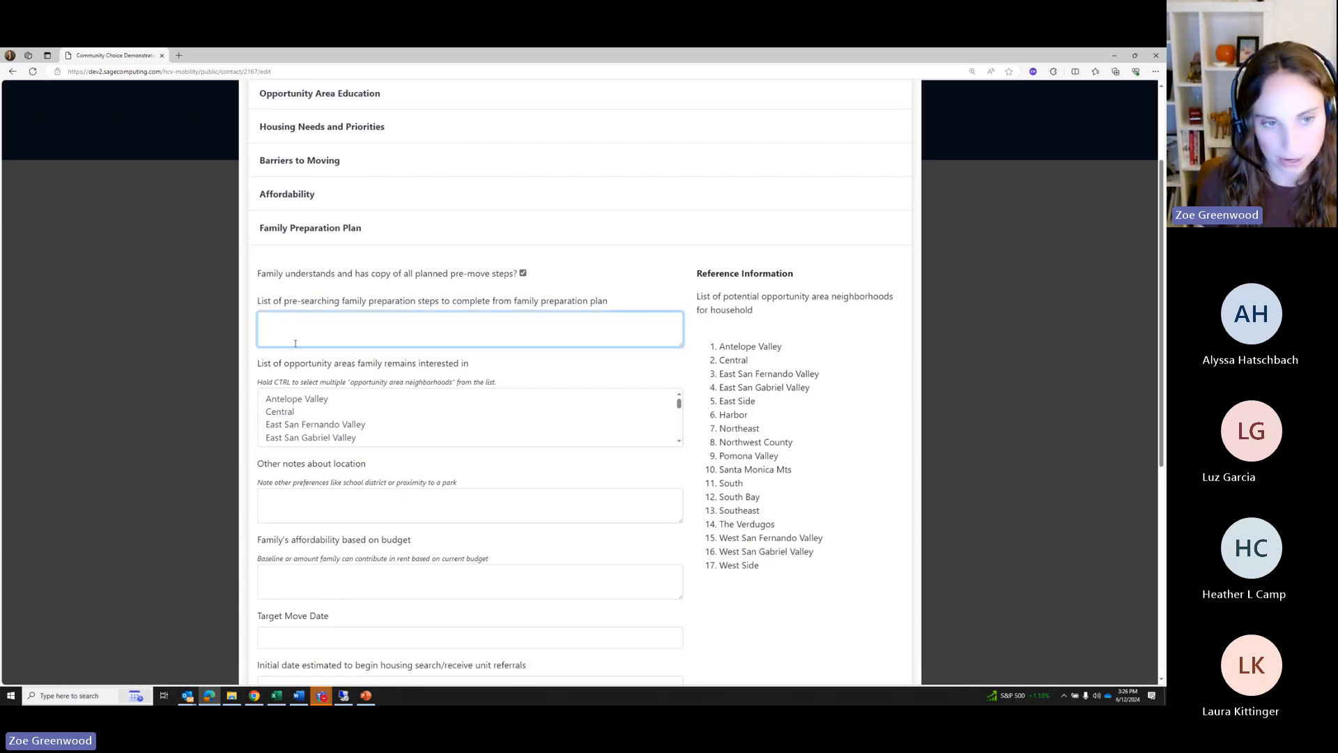
{"action": "scroll", "coordinate": [307, 425], "scroll_direction": "down", "scroll_amount": 2}
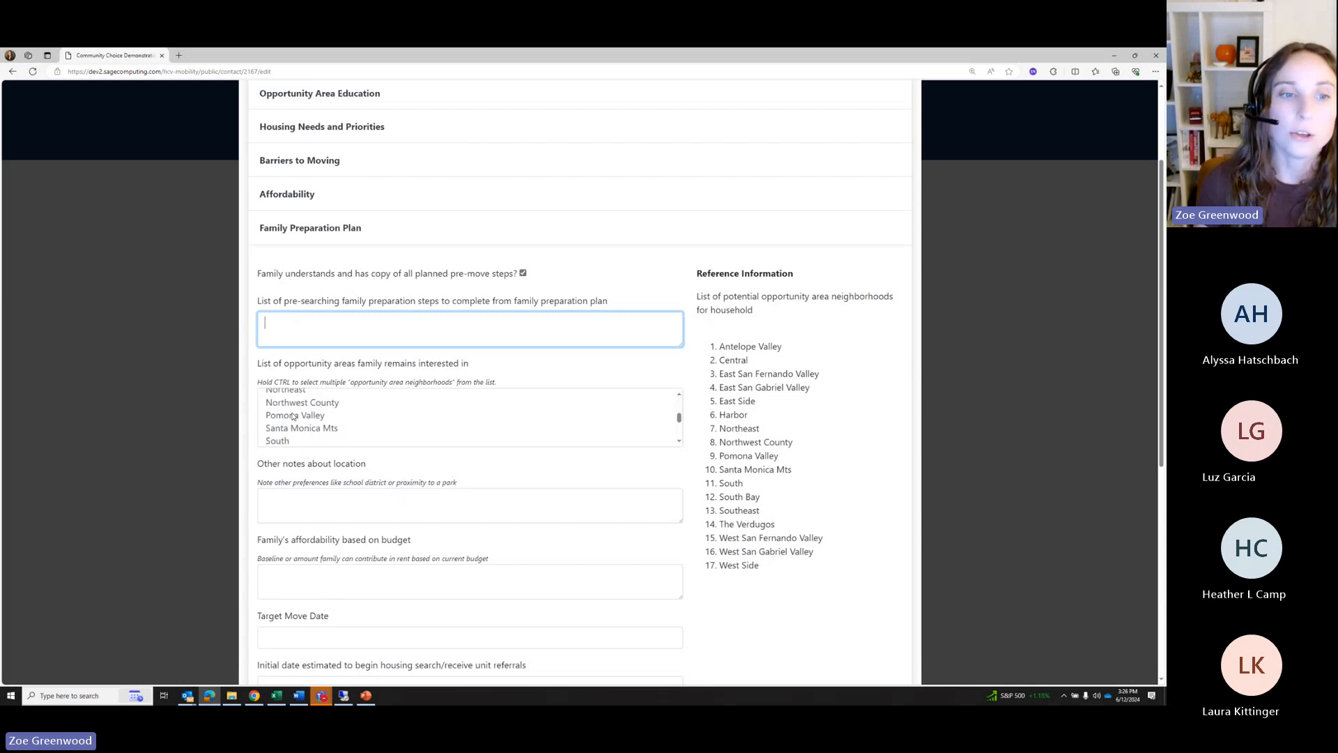
{"action": "scroll", "coordinate": [313, 433], "scroll_direction": "up", "scroll_amount": 4}
{"action": "scroll", "coordinate": [327, 450], "scroll_direction": "down", "scroll_amount": 1}
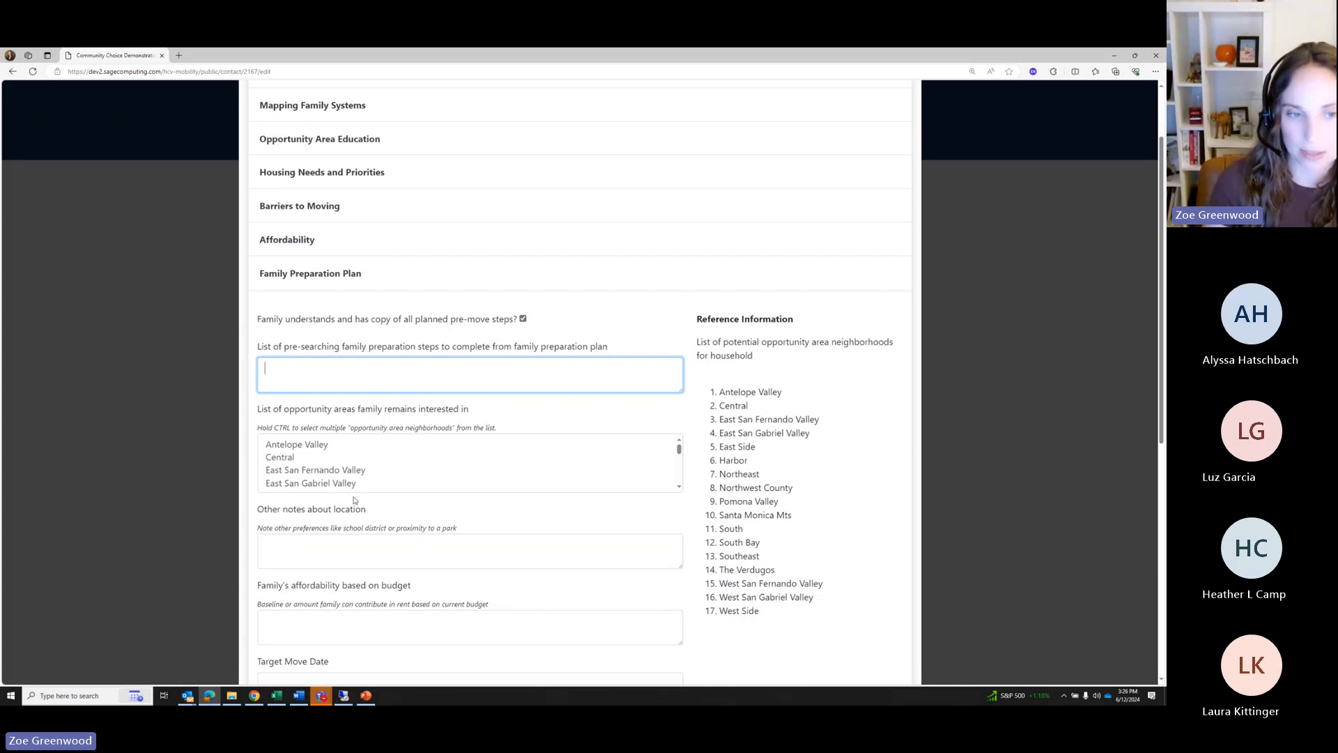
Select East San Fernando Valley, Central, Santa Monica Mts, South and Pomona Valley as opportunity areas
{"action": "left_click", "coordinate": [676, 456]}
{"action": "scroll", "coordinate": [478, 479], "scroll_direction": "up", "scroll_amount": 2}
{"action": "left_click", "coordinate": [311, 472]}
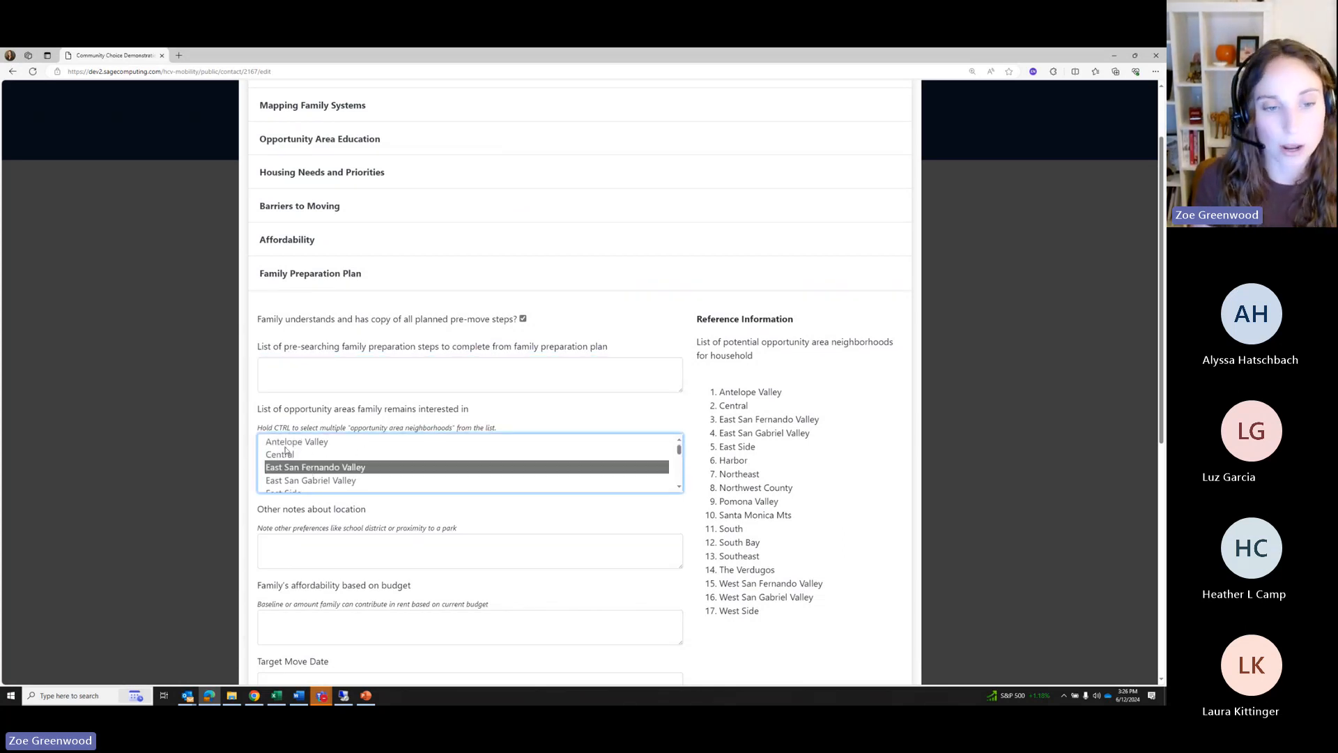
{"action": "left_click", "coordinate": [287, 453], "text": "ctrl"}
{"action": "scroll", "coordinate": [287, 459], "scroll_direction": "down", "scroll_amount": 2}
{"action": "left_click", "coordinate": [283, 466], "text": "ctrl"}
{"action": "left_click", "coordinate": [283, 479], "text": "ctrl"}
{"action": "left_click", "coordinate": [280, 454], "text": "ctrl"}
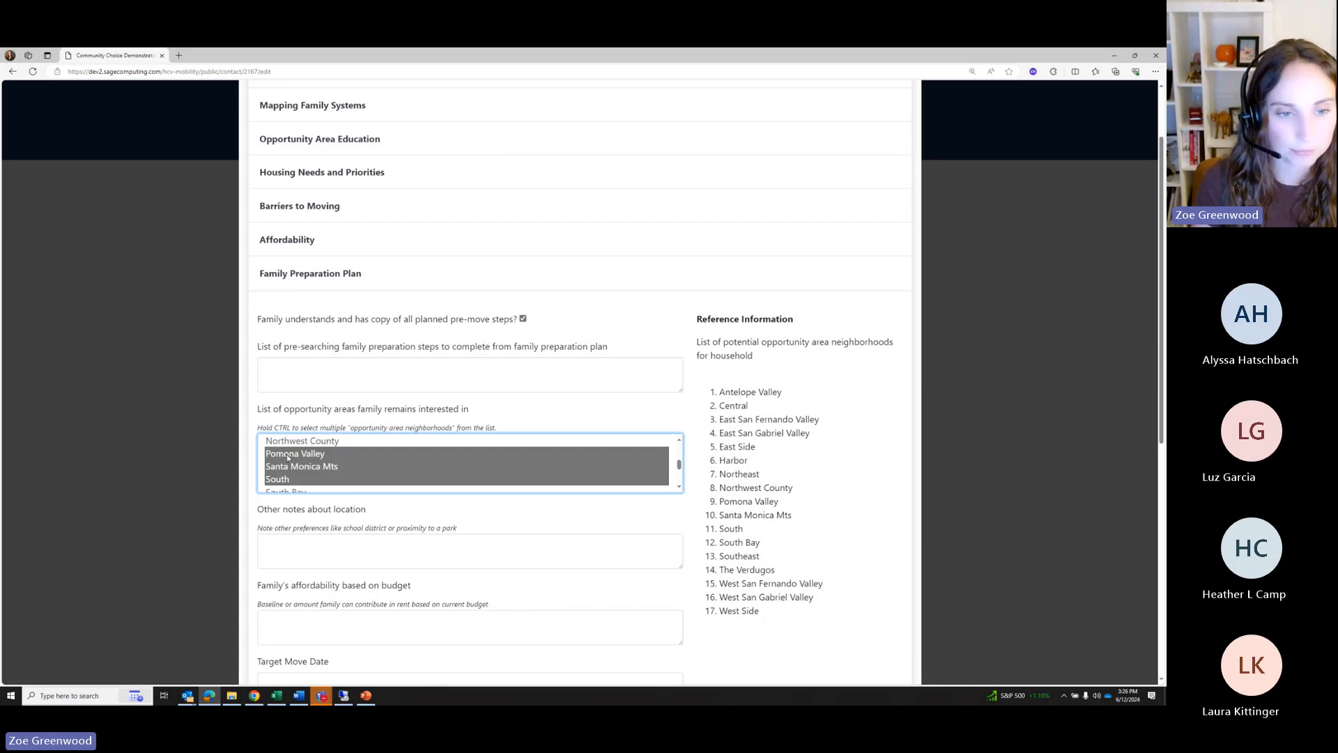
{"action": "scroll", "coordinate": [282, 474], "scroll_direction": "down", "scroll_amount": 6}
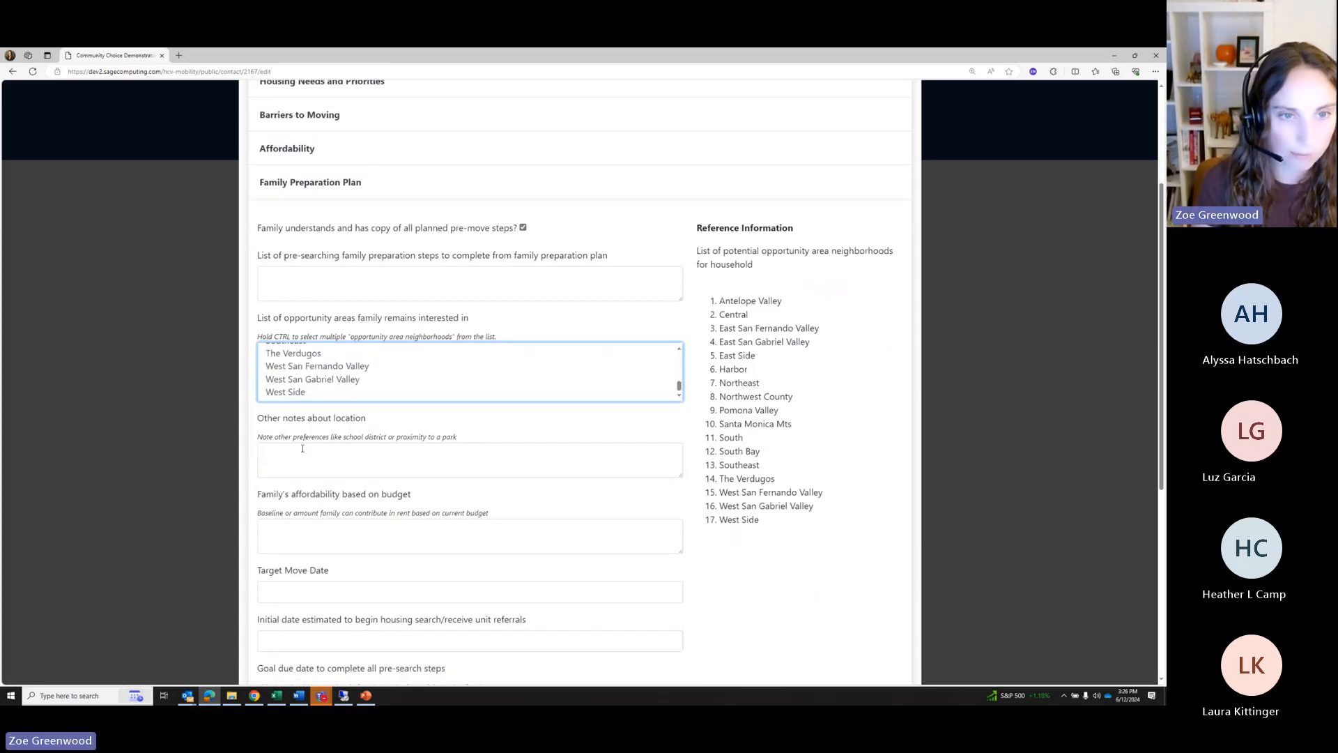
Enter sample text for the pre-searching preparation steps and other location notes
{"action": "left_click", "coordinate": [278, 287]}
{"action": "type", "text": "fjwelf"}
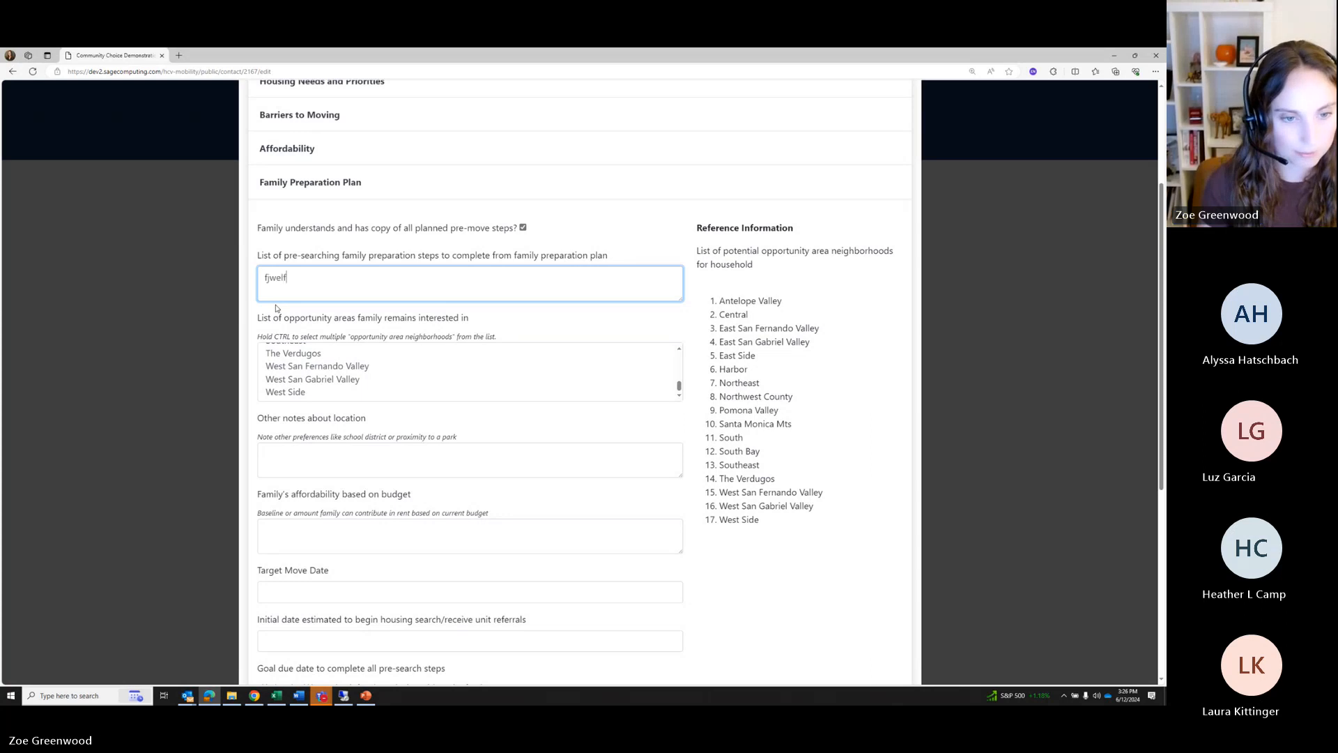
{"action": "left_click", "coordinate": [324, 460]}
{"action": "type", "text": "fwerg"}
{"action": "left_click", "coordinate": [338, 521]}
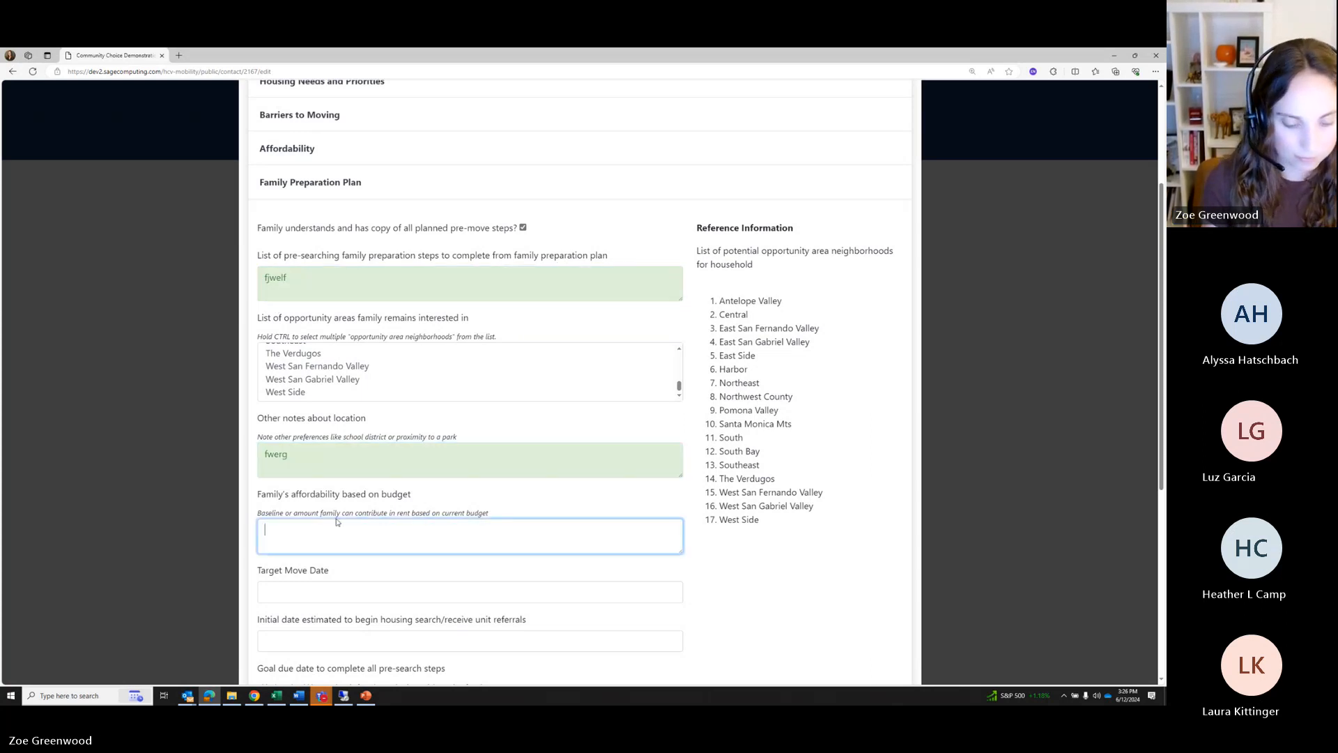
Enter 2000 as the rent budget and set the target move date to 07/24/2024
{"action": "type", "text": "2000"}
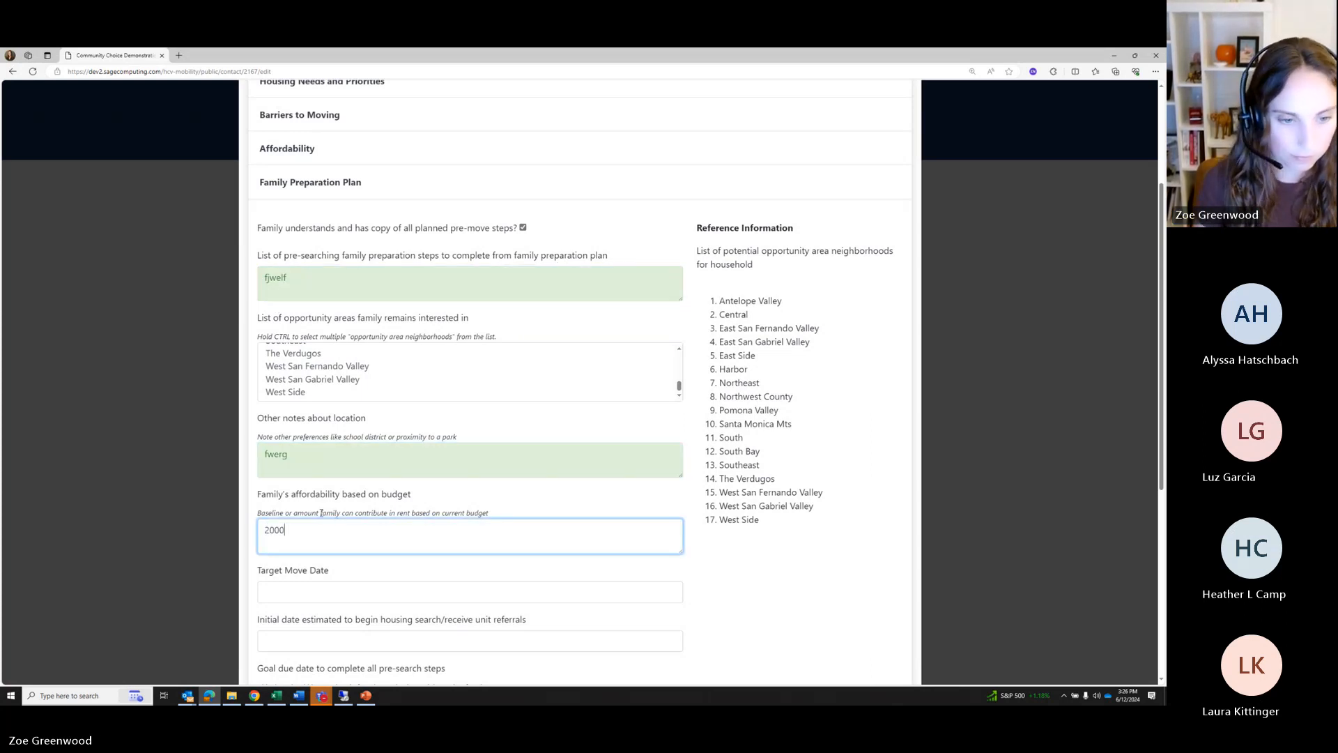
{"action": "left_click", "coordinate": [305, 592]}
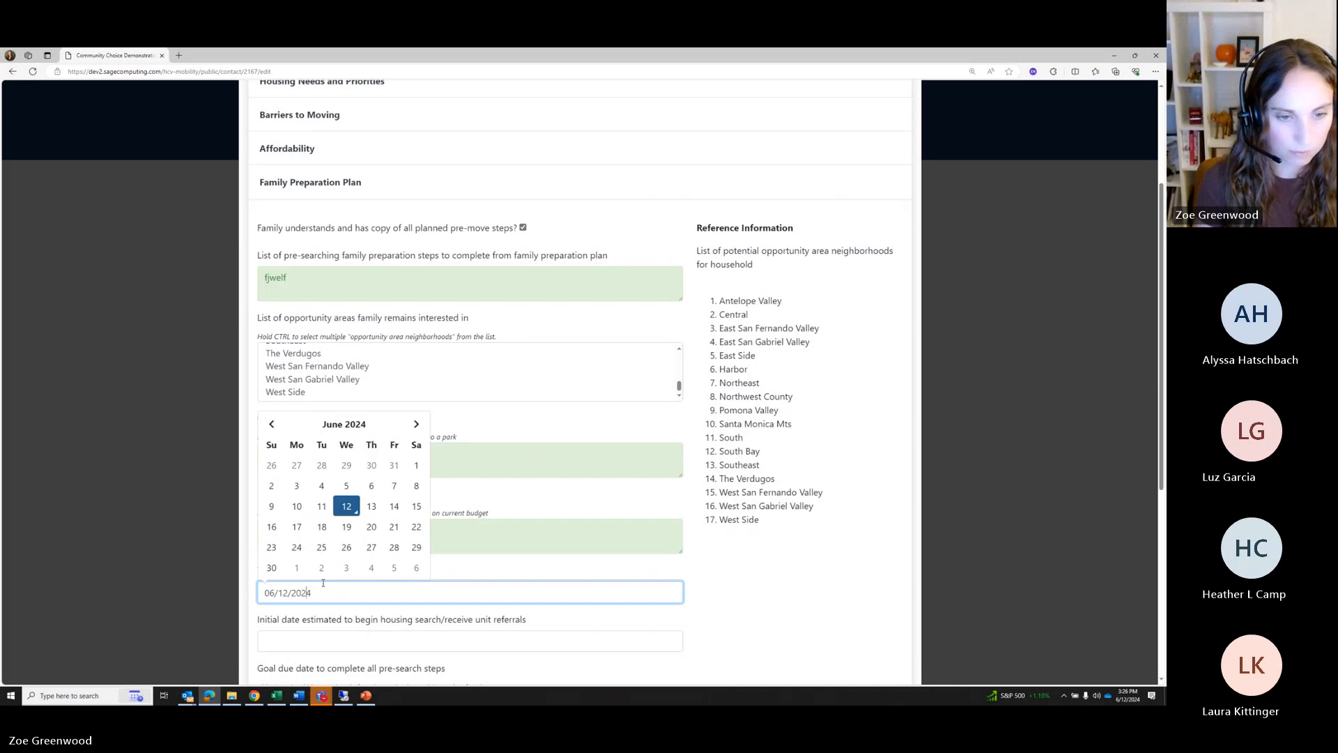
{"action": "left_click", "coordinate": [418, 426]}
{"action": "left_click", "coordinate": [346, 527]}
{"action": "scroll", "coordinate": [334, 516], "scroll_direction": "down", "scroll_amount": 2}
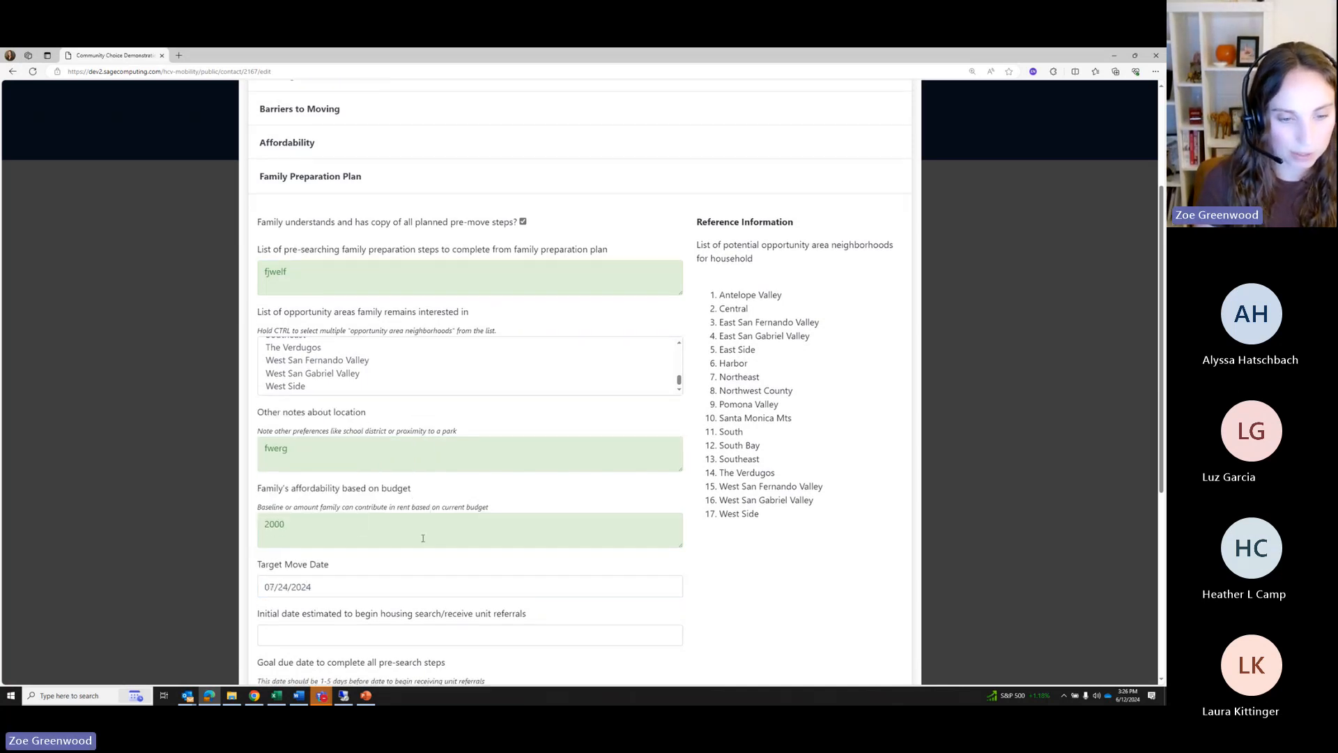
Set the initial search date to 06/30/2024 and the pre-search goal date to 07/03/2024
{"action": "left_click", "coordinate": [326, 511]}
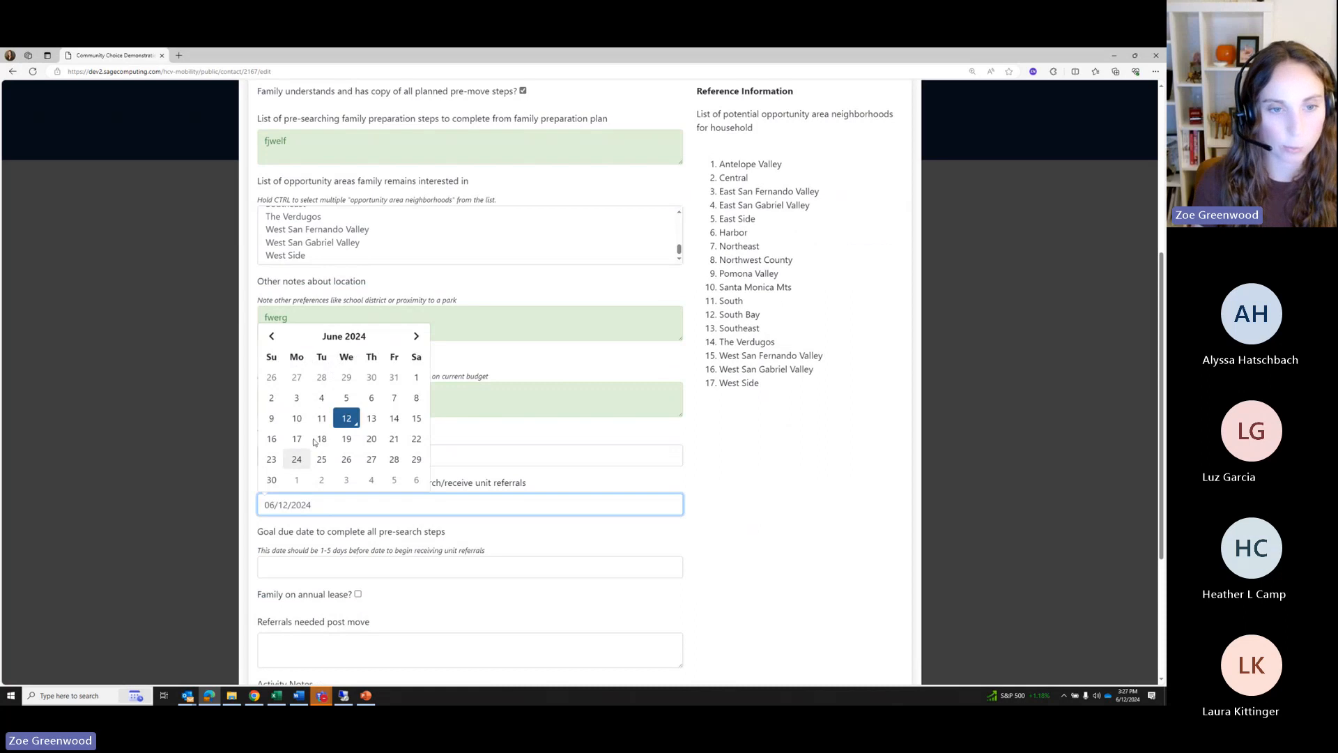
{"action": "left_click", "coordinate": [273, 338]}
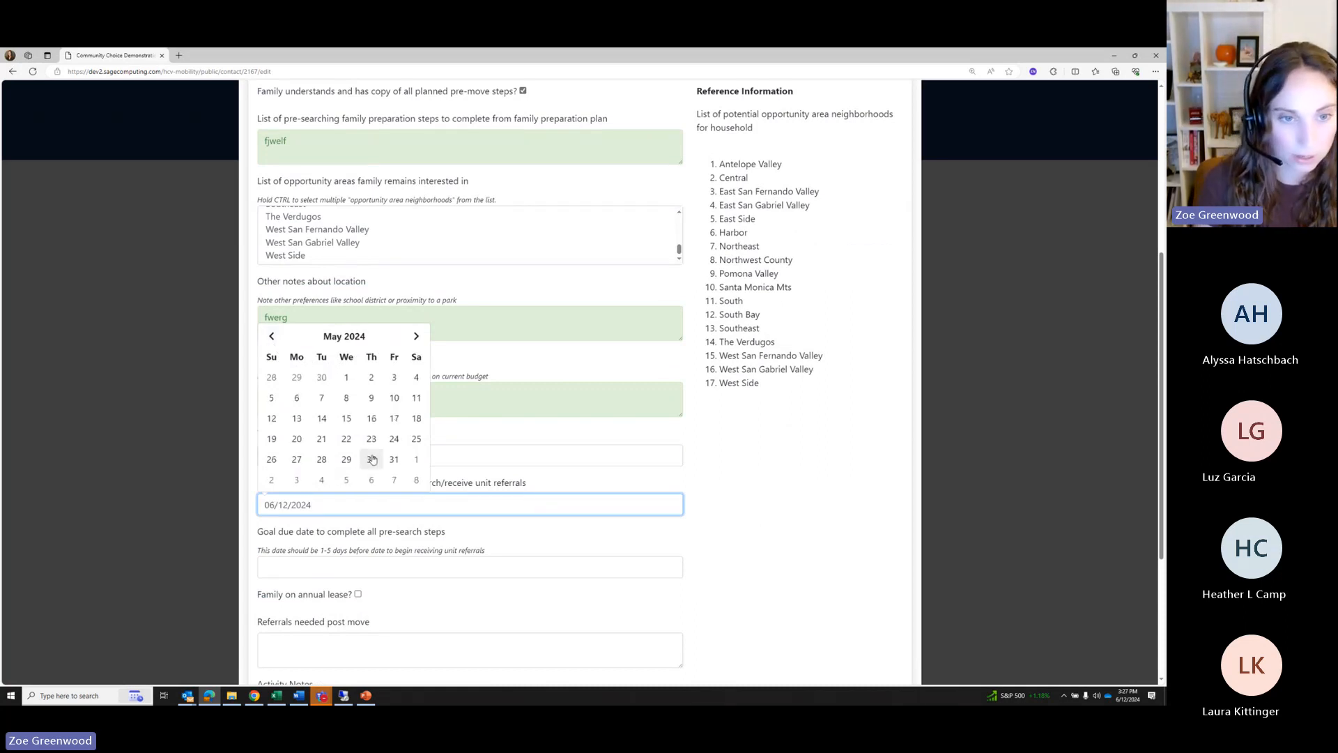
{"action": "left_click", "coordinate": [416, 336]}
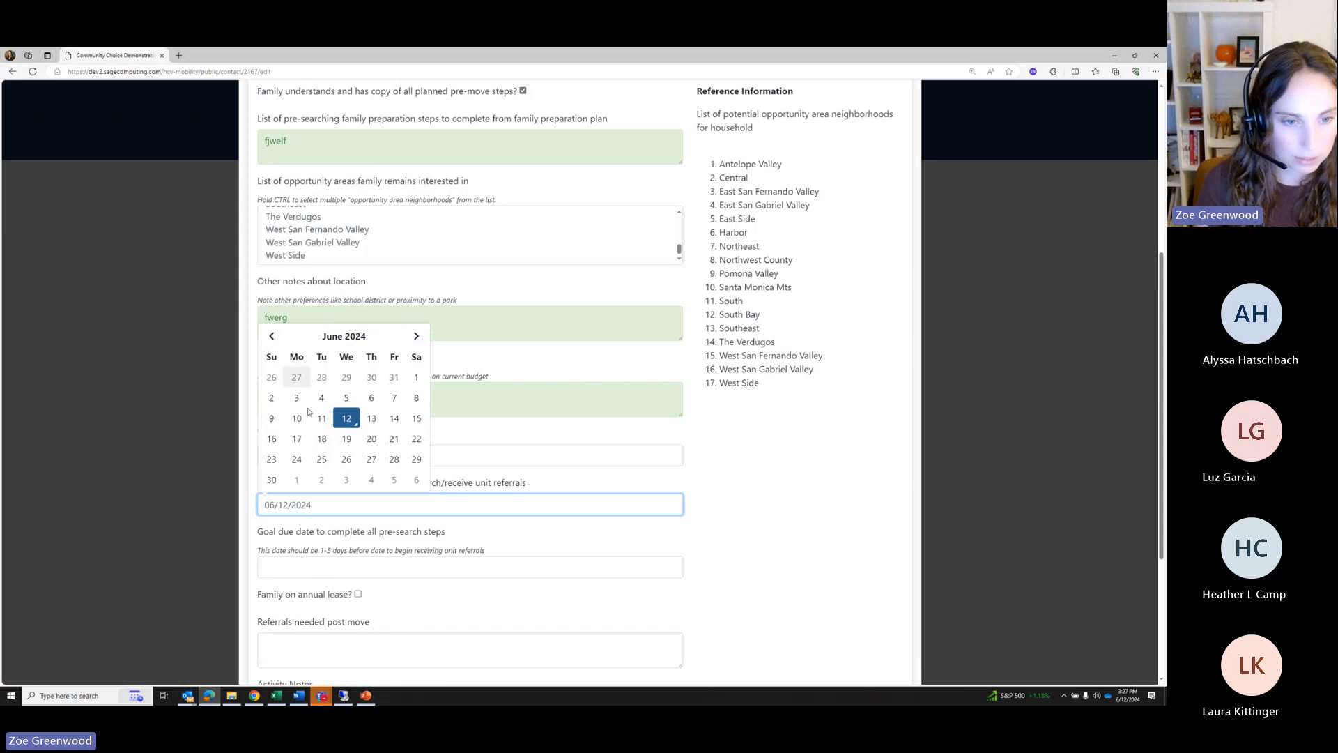
{"action": "left_click", "coordinate": [271, 479]}
{"action": "scroll", "coordinate": [608, 538], "scroll_direction": "down", "scroll_amount": 3}
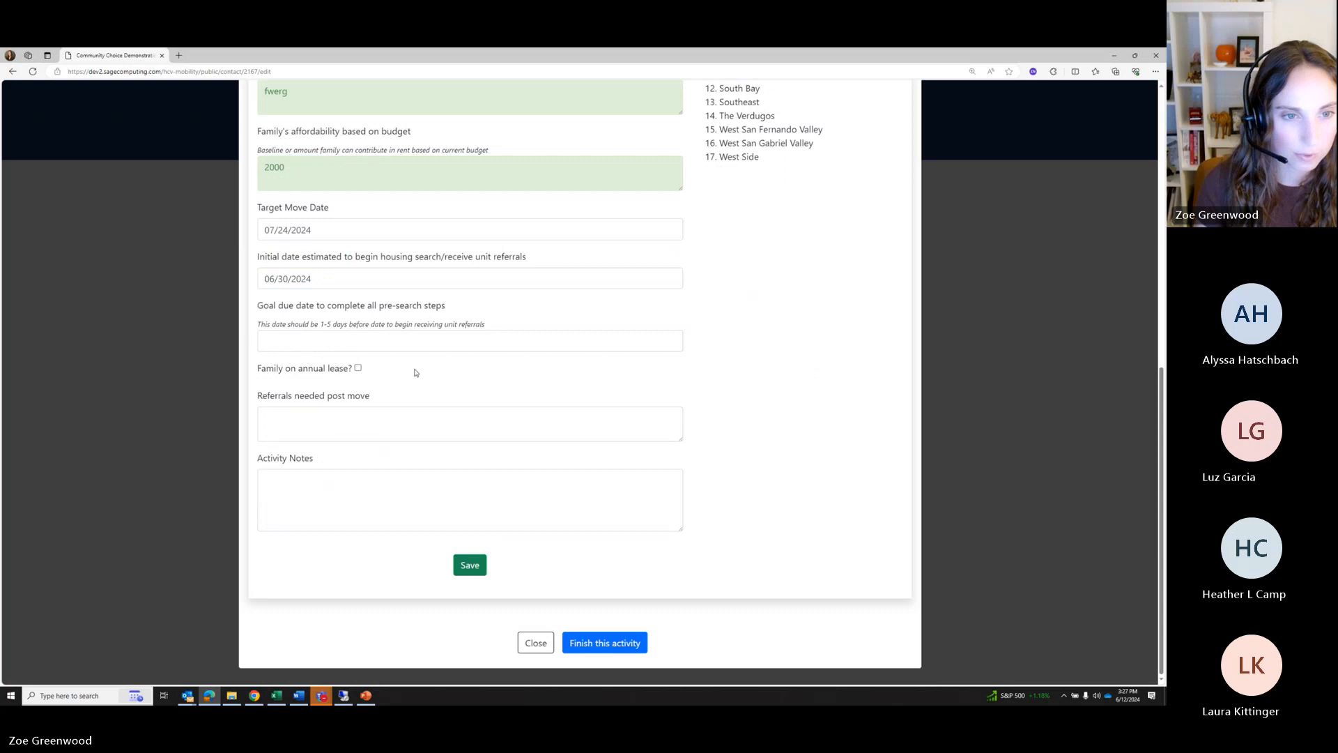
{"action": "left_click", "coordinate": [326, 341]}
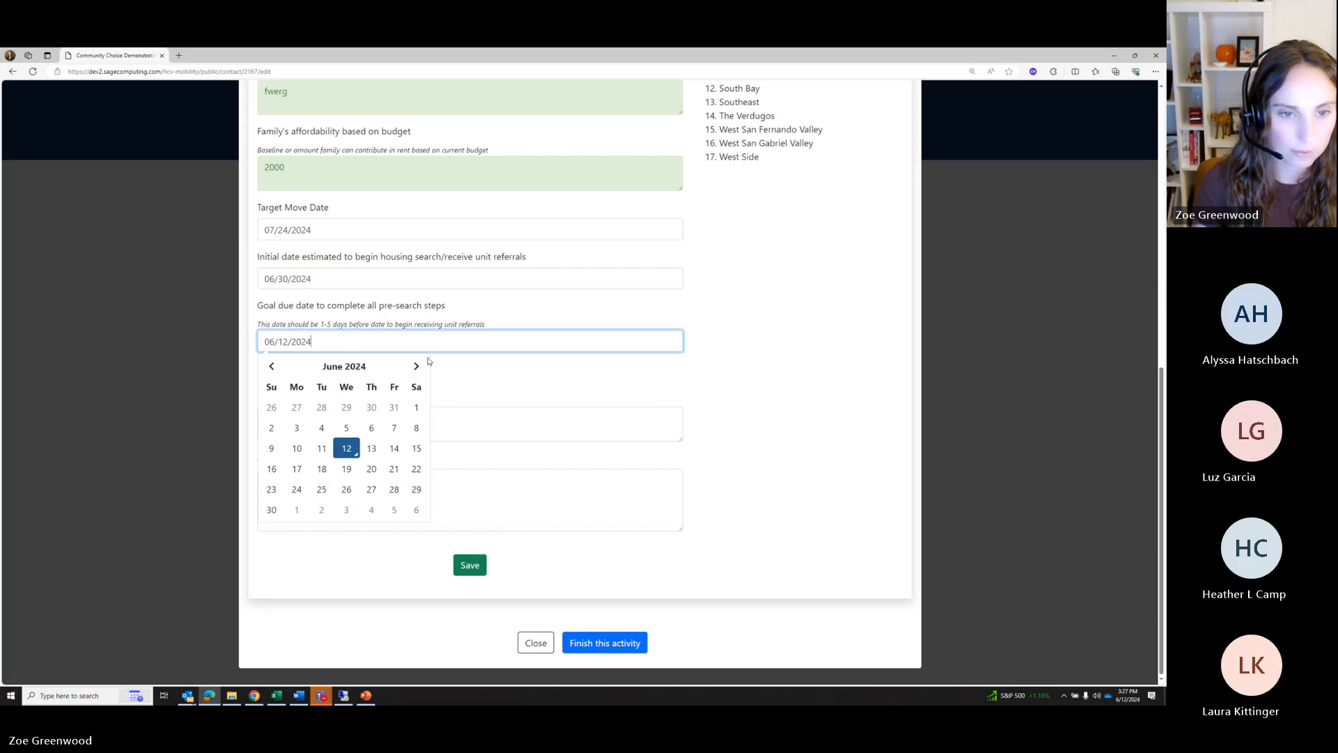
{"action": "left_click", "coordinate": [416, 366]}
{"action": "left_click", "coordinate": [346, 408]}
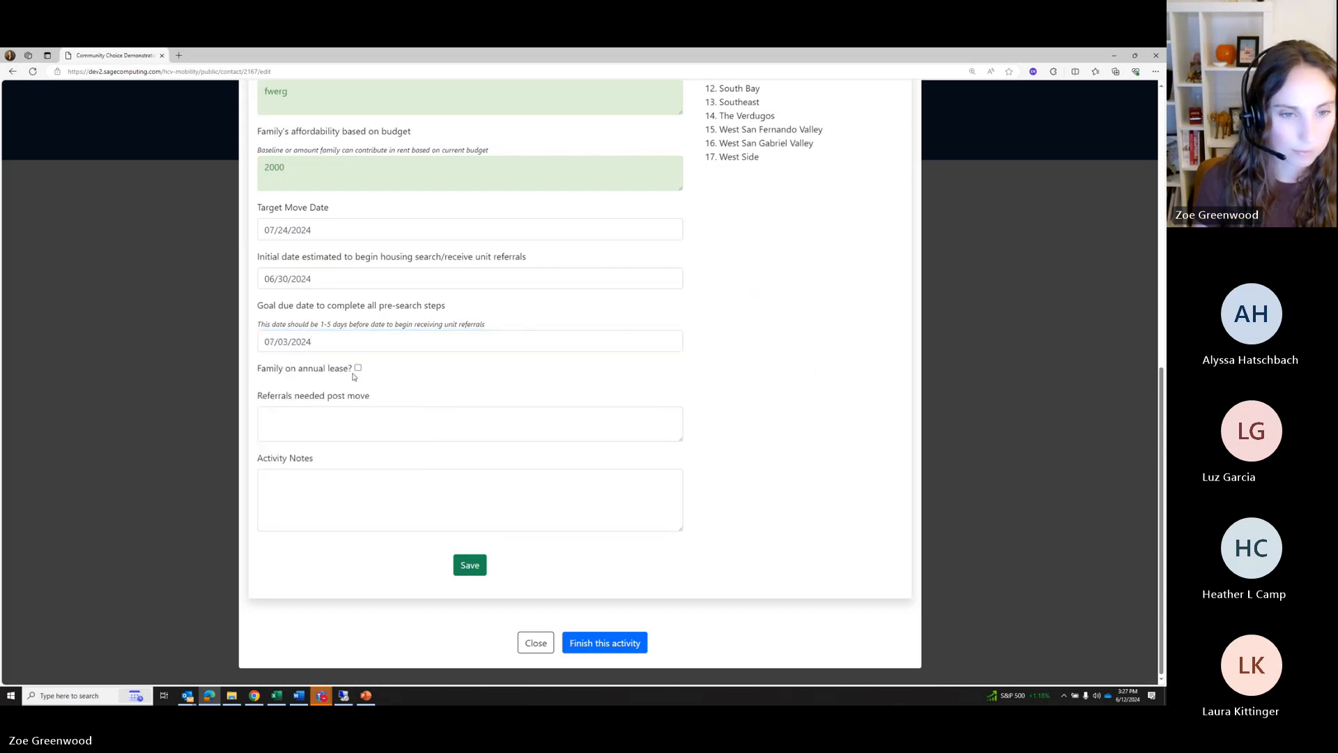
Fill Referrals and Activity Notes with sample text and save the Family Preparation Plan
{"action": "left_click", "coordinate": [357, 368]}
{"action": "left_click", "coordinate": [304, 418]}
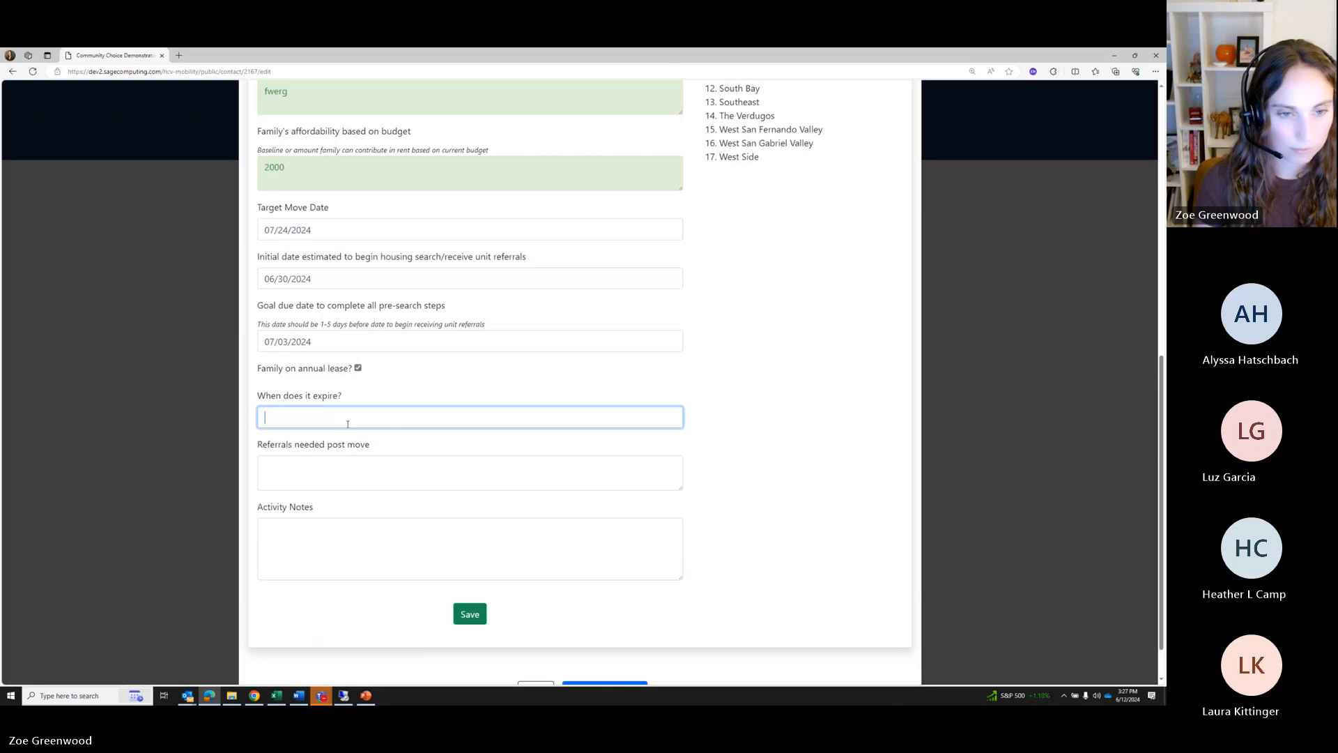
{"action": "left_click", "coordinate": [358, 368]}
{"action": "left_click", "coordinate": [304, 422]}
{"action": "type", "text": "rtreg"}
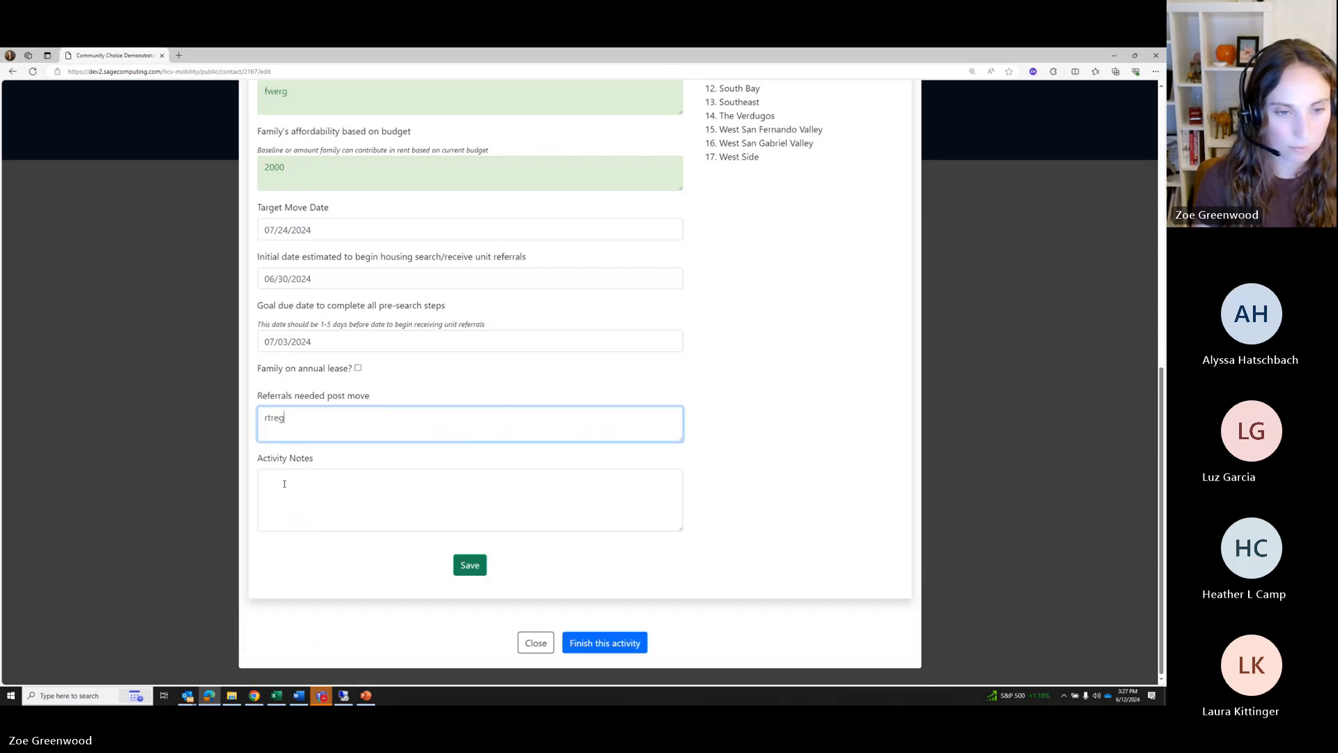
{"action": "left_click", "coordinate": [286, 483]}
{"action": "type", "text": "fwertw"}
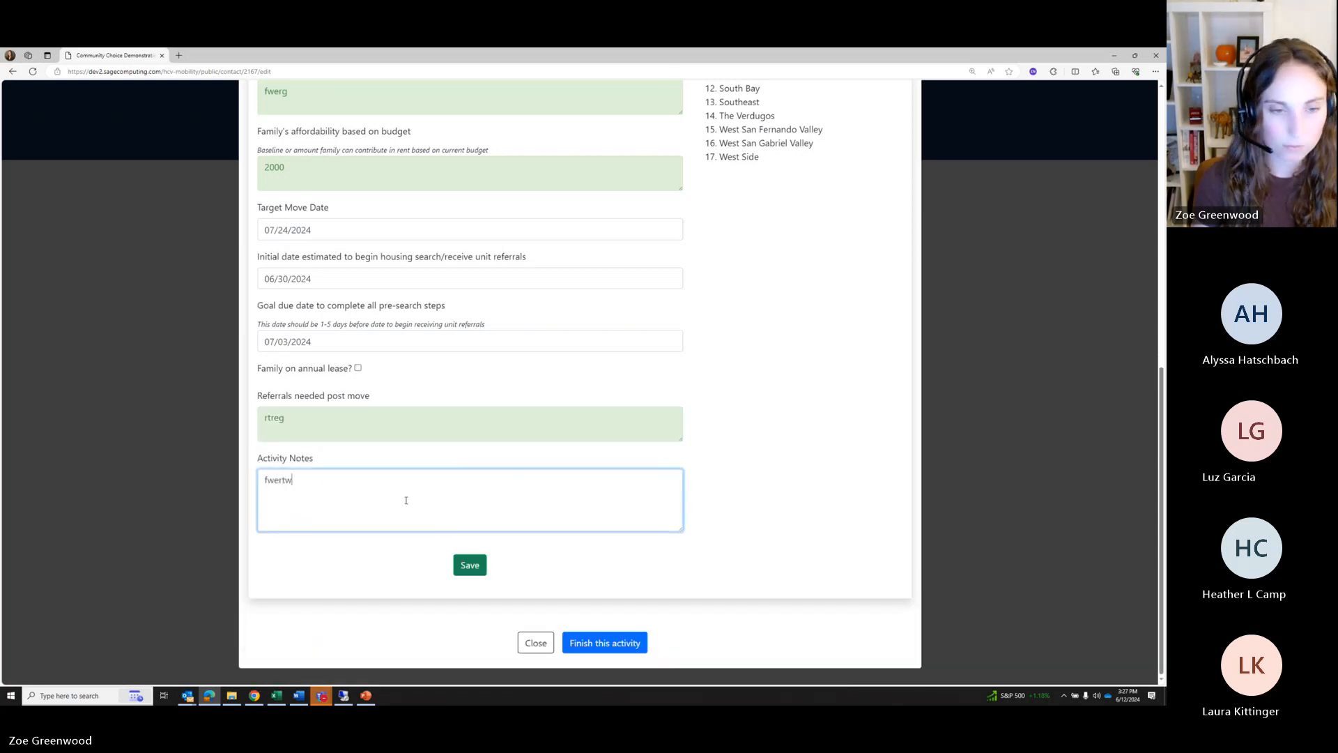
{"action": "left_click", "coordinate": [469, 563]}
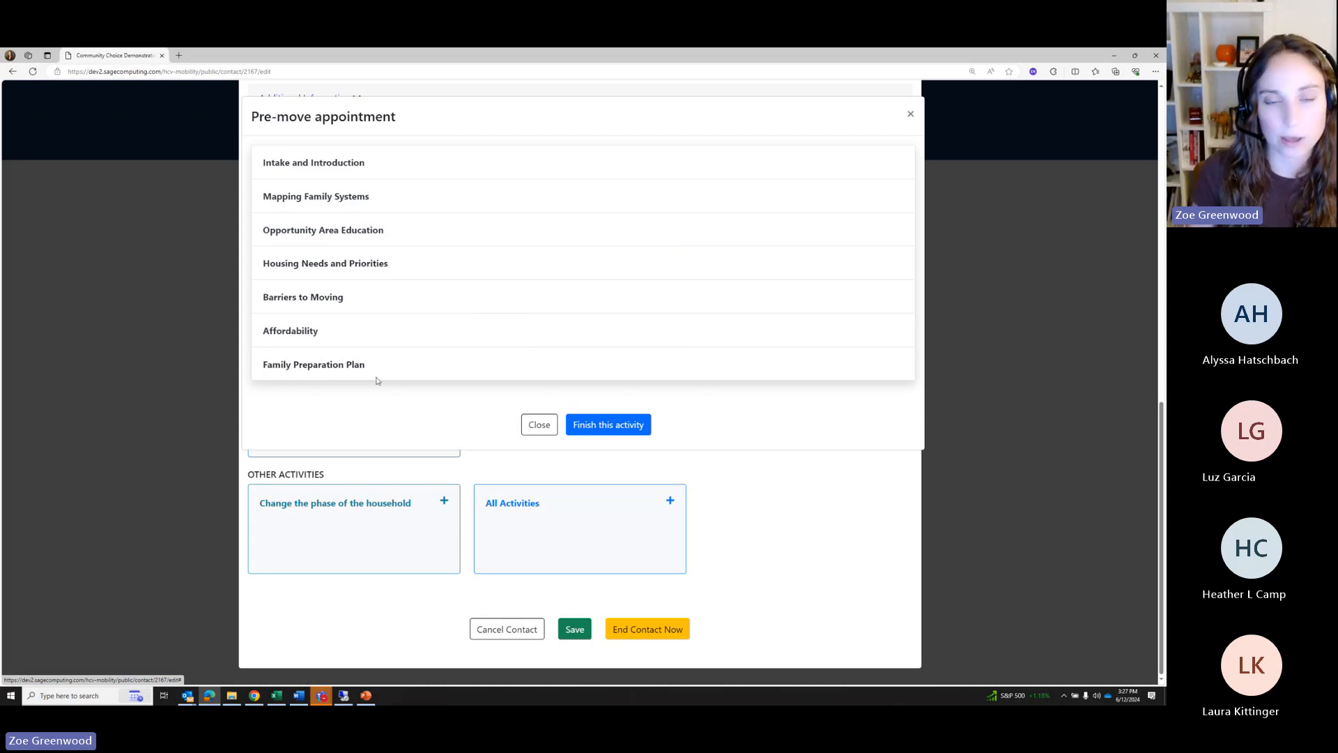
Finish the pre-move appointment activity and scroll down the in-person contact form
{"action": "left_click", "coordinate": [608, 429]}
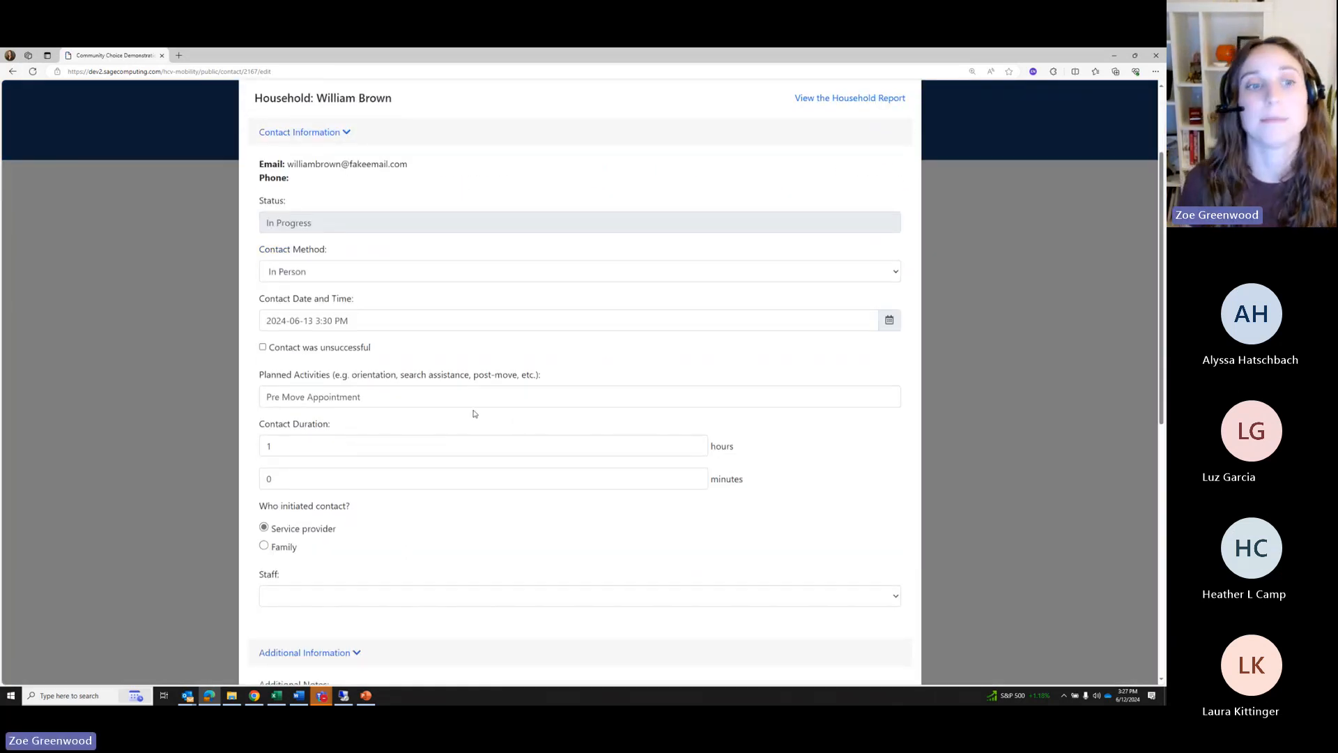
{"action": "scroll", "coordinate": [473, 413], "scroll_direction": "down", "scroll_amount": 8}
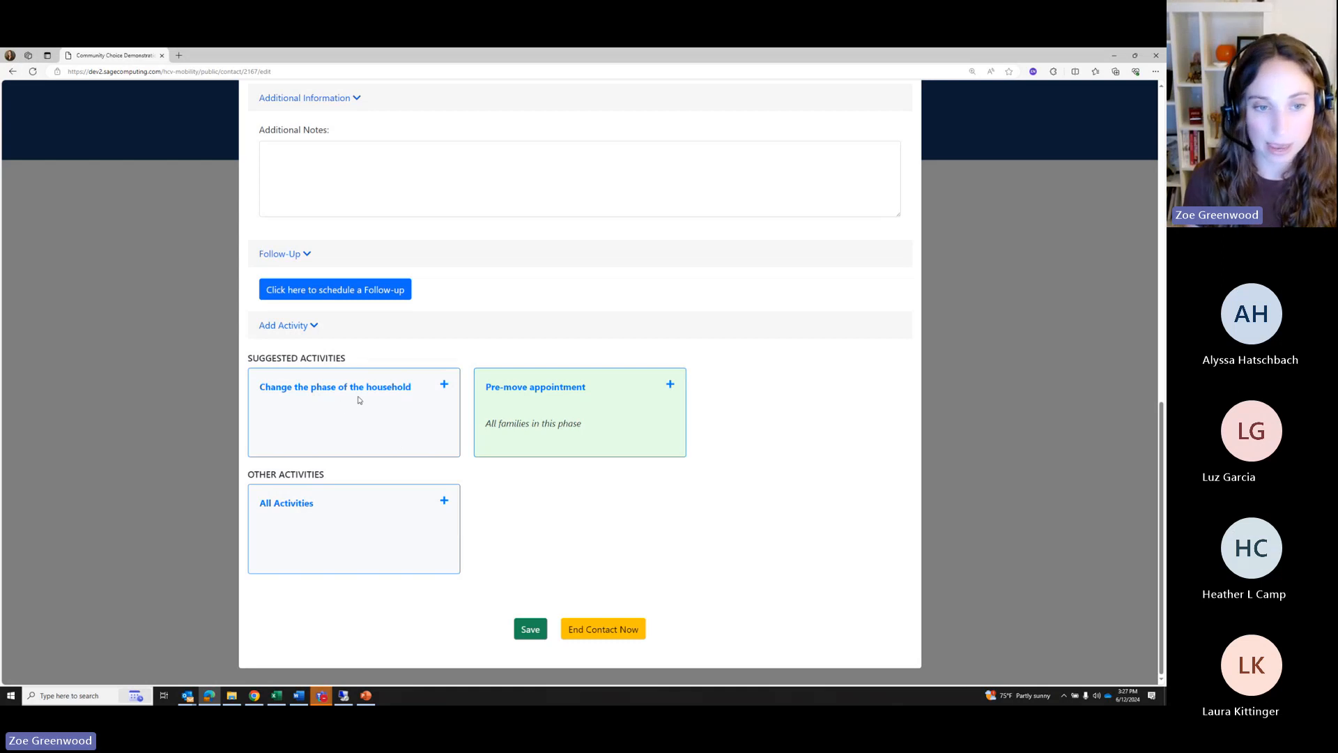
Change the household's phase to Phase 3: Family Preparation and save
{"action": "left_click", "coordinate": [402, 392]}
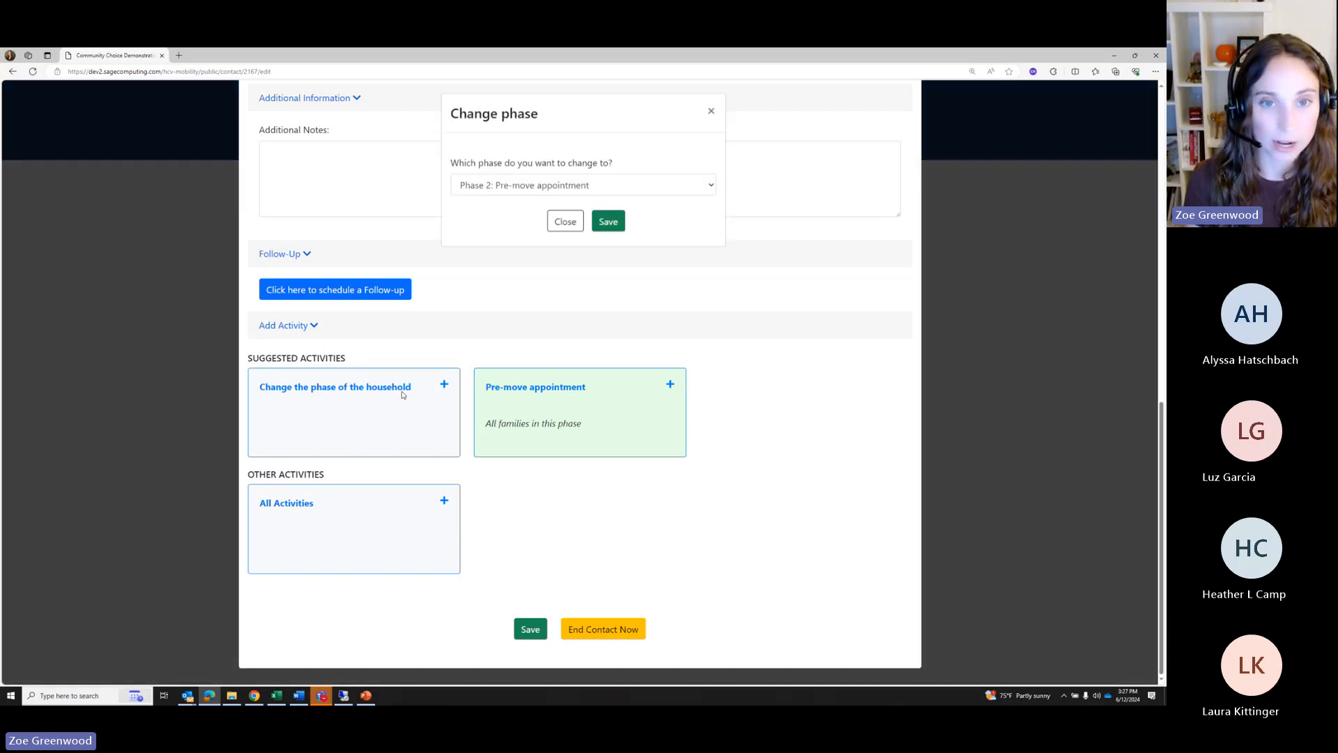
{"action": "left_click", "coordinate": [490, 189]}
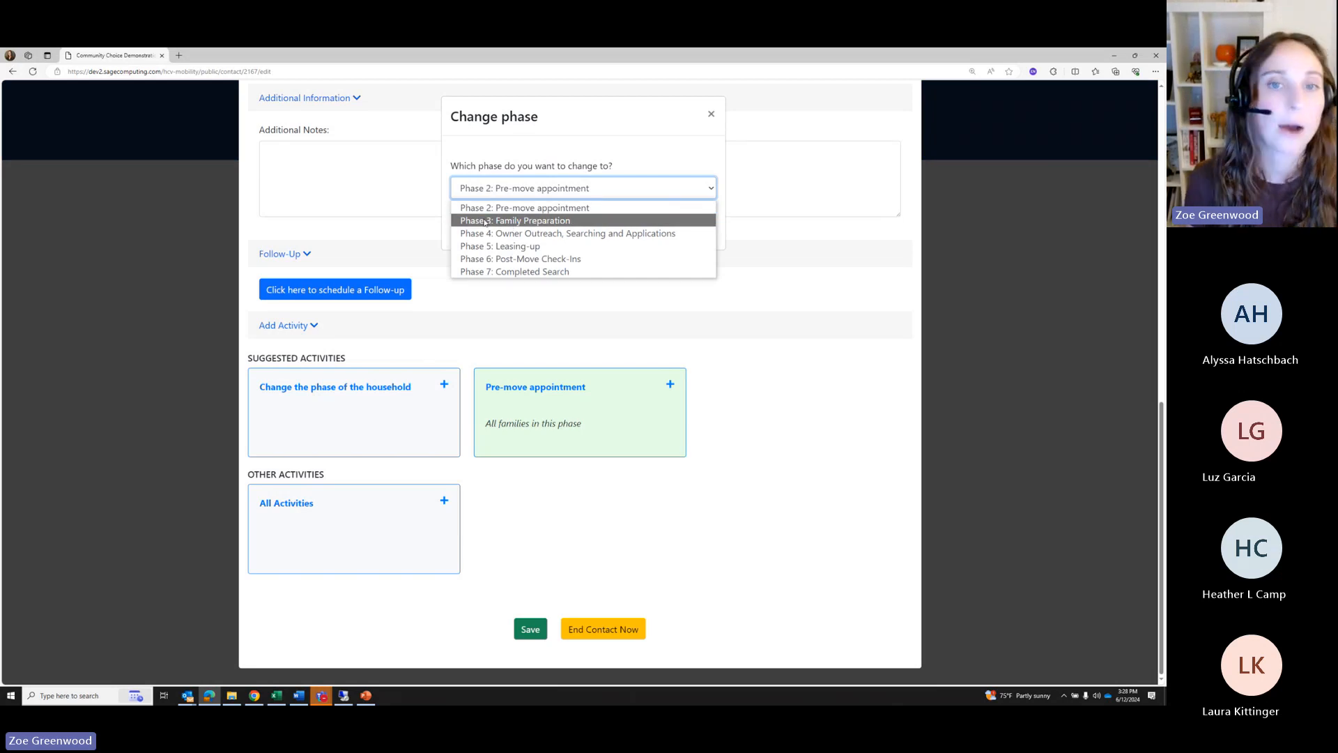
{"action": "left_click", "coordinate": [485, 221]}
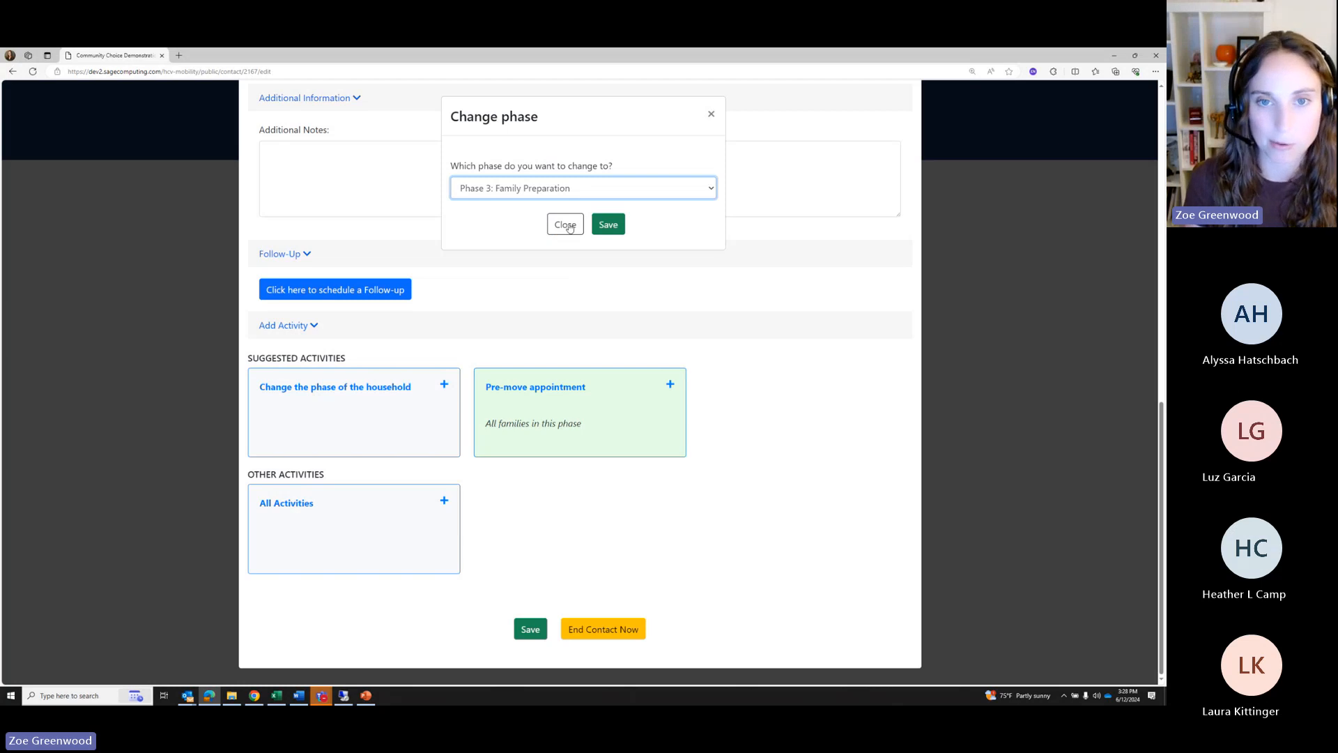
{"action": "left_click", "coordinate": [606, 223]}
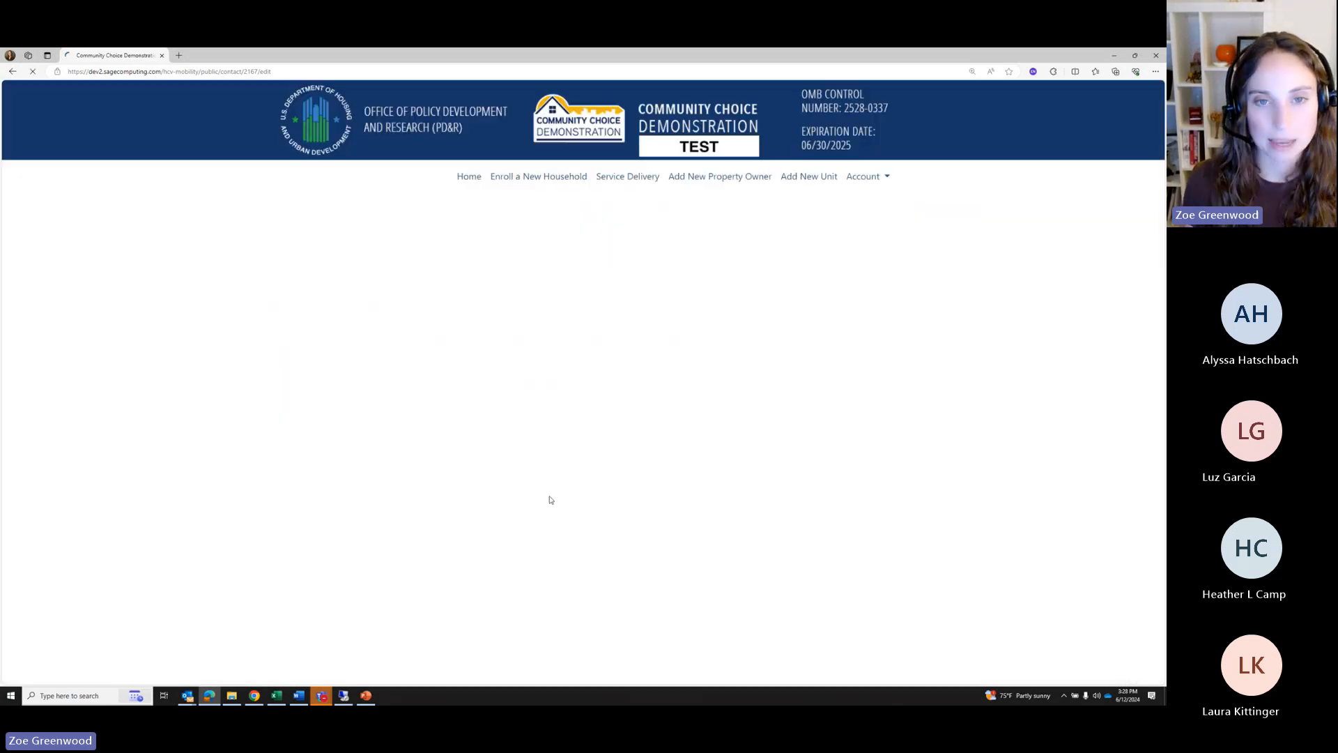
End the contact with the household, returning to the dashboard
{"action": "scroll", "coordinate": [802, 463], "scroll_direction": "down", "scroll_amount": 8}
{"action": "scroll", "coordinate": [801, 467], "scroll_direction": "down", "scroll_amount": 5}
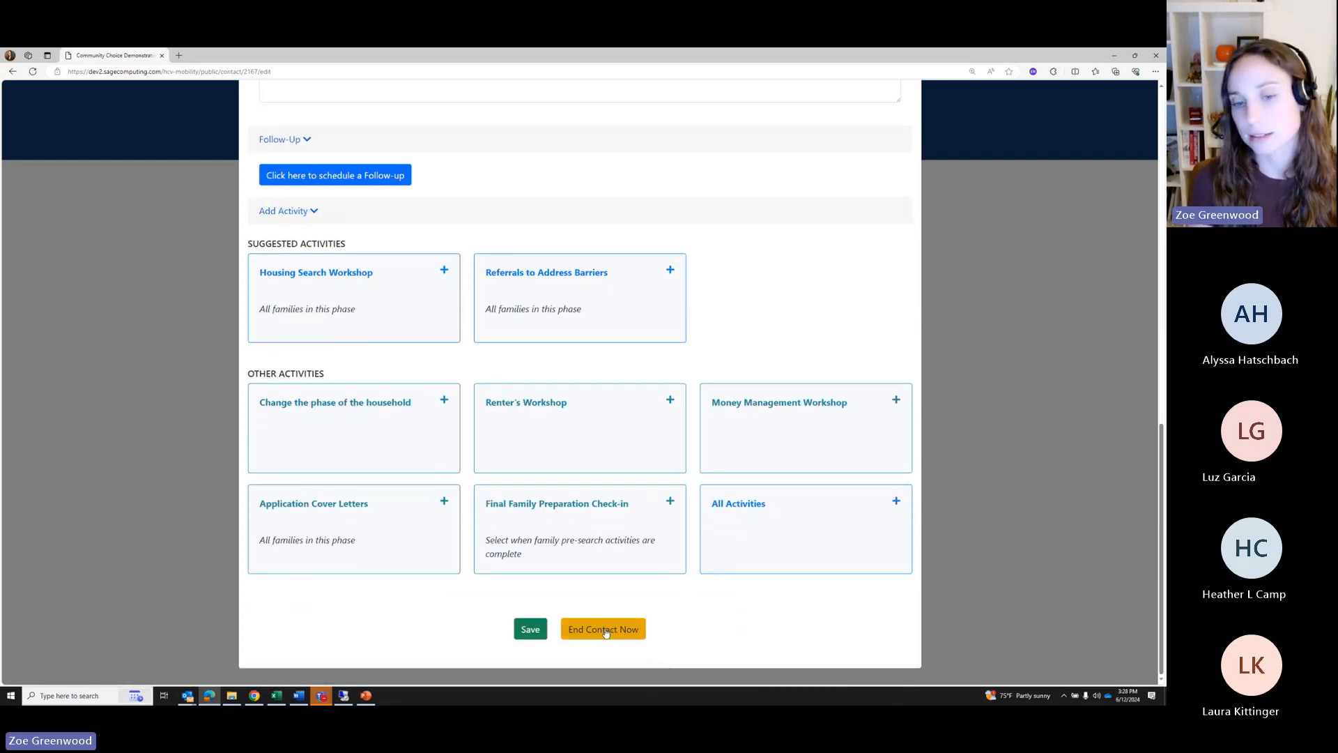
{"action": "left_click", "coordinate": [603, 629]}
Open the household's report and highlight its Phase 2-to-3 transition dated 06-13-2024
{"action": "scroll", "coordinate": [655, 508], "scroll_direction": "down", "scroll_amount": 1}
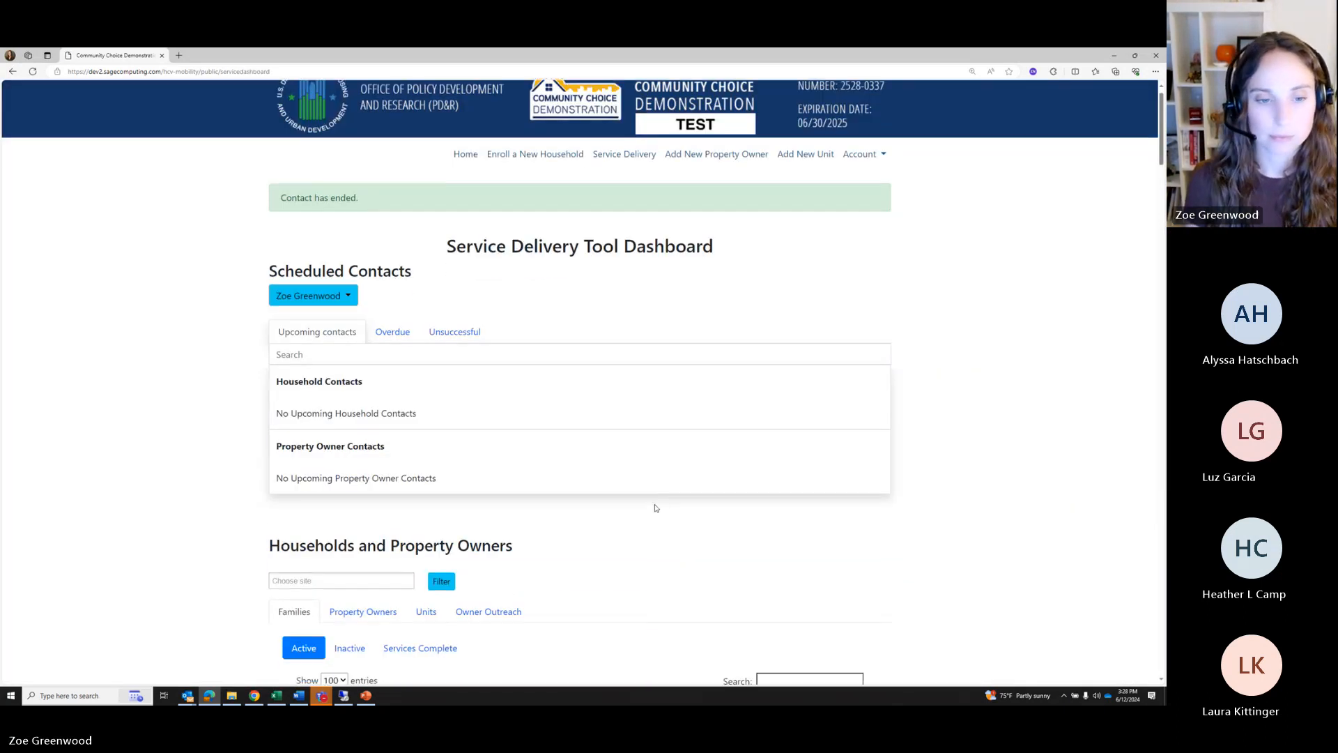
{"action": "scroll", "coordinate": [655, 508], "scroll_direction": "down", "scroll_amount": 4}
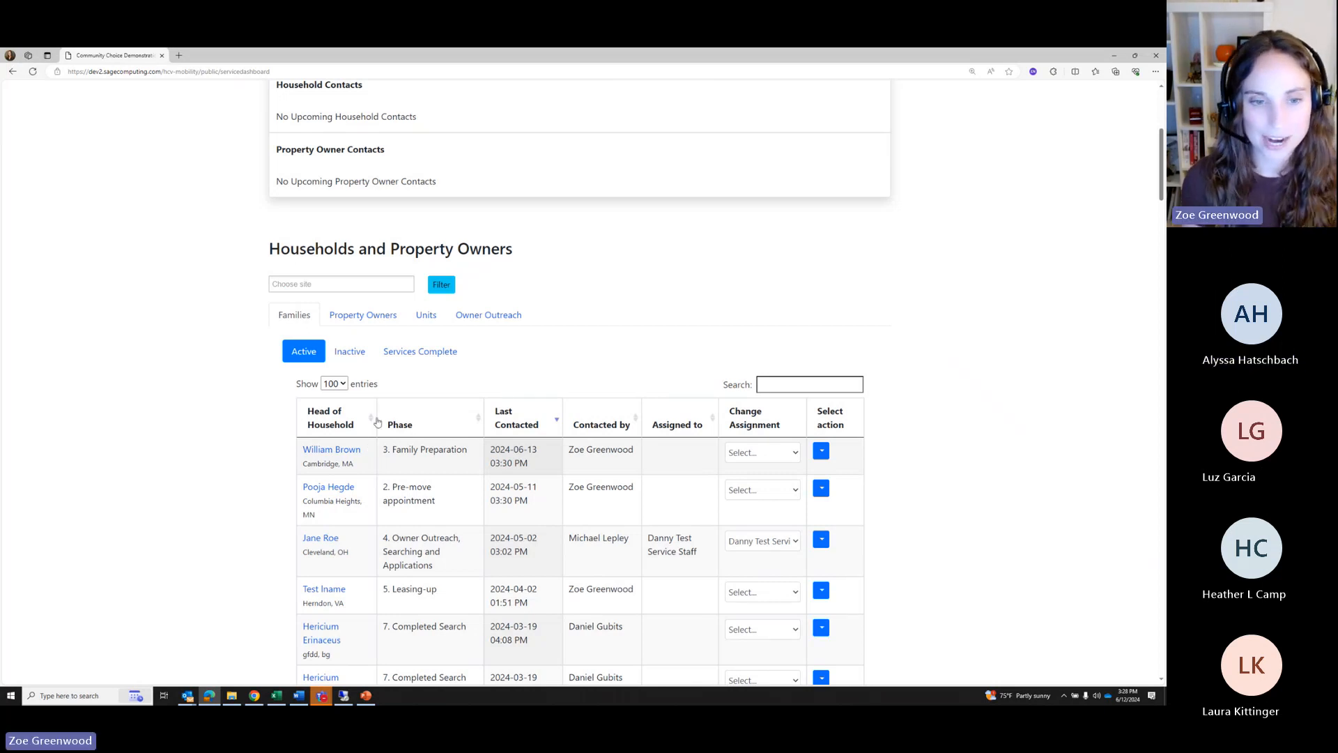
{"action": "left_click", "coordinate": [333, 453]}
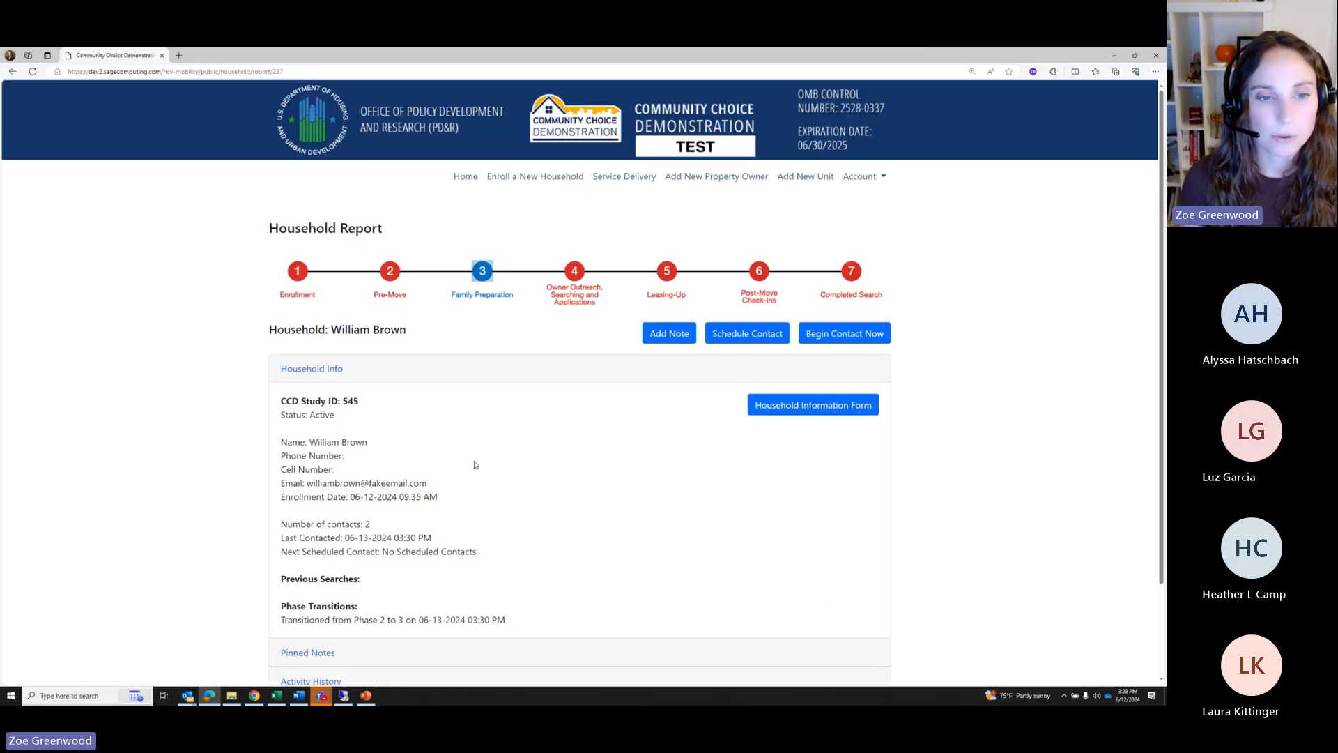
{"action": "scroll", "coordinate": [410, 422], "scroll_direction": "down", "scroll_amount": 3}
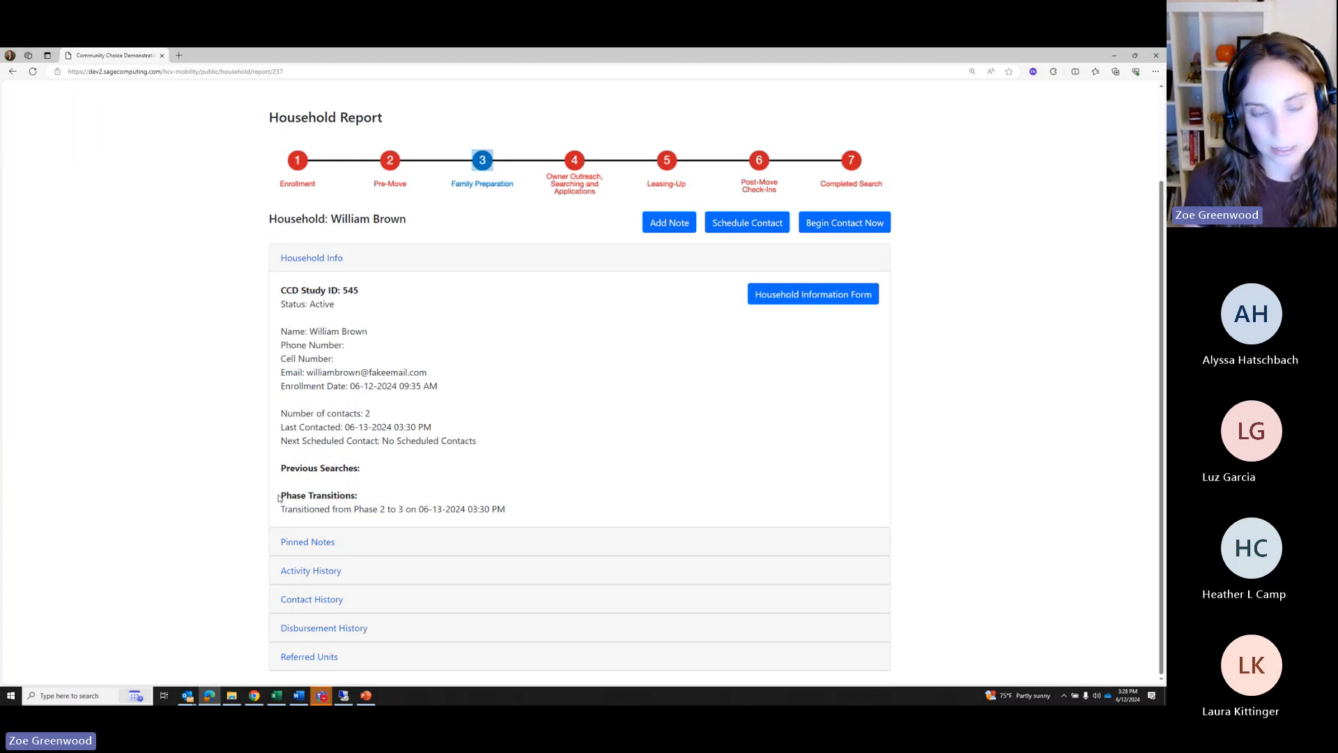
{"action": "left_click_drag", "start_coordinate": [278, 498], "coordinate": [510, 512]}
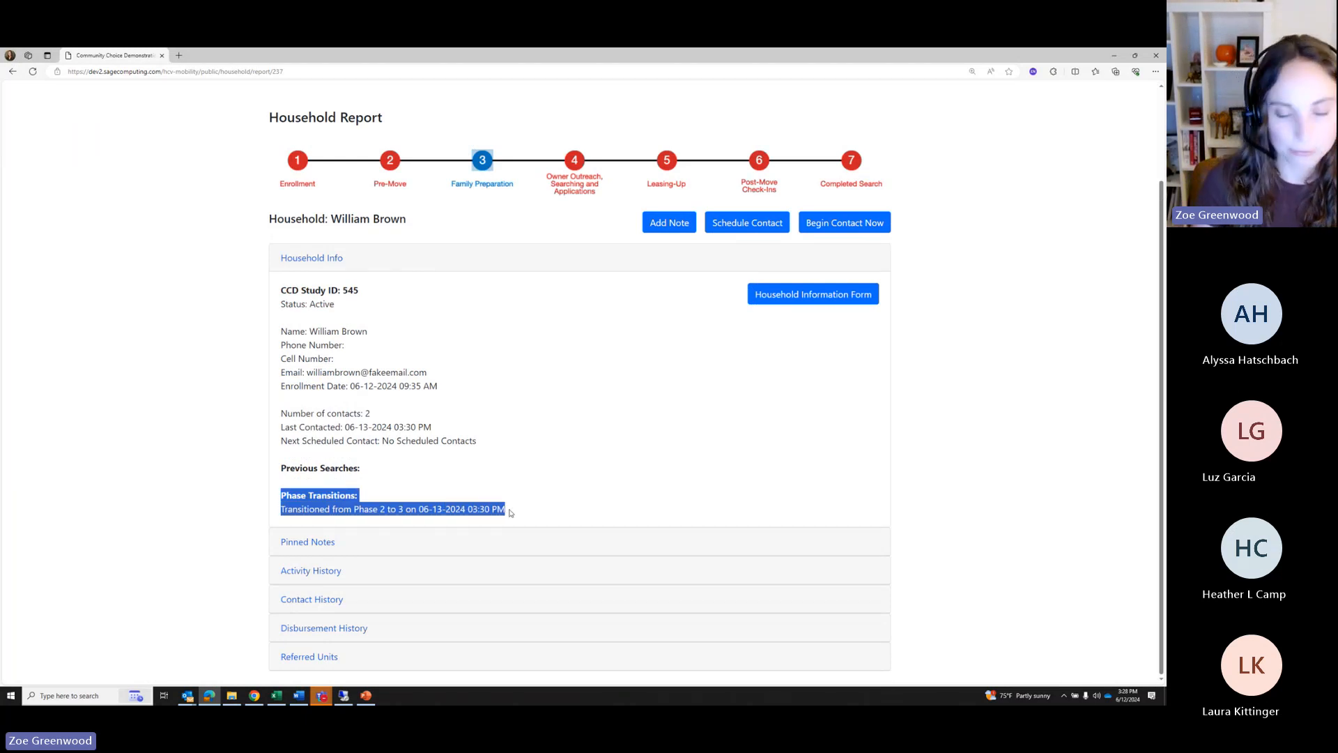
{"action": "left_click_drag", "start_coordinate": [419, 509], "coordinate": [531, 513]}
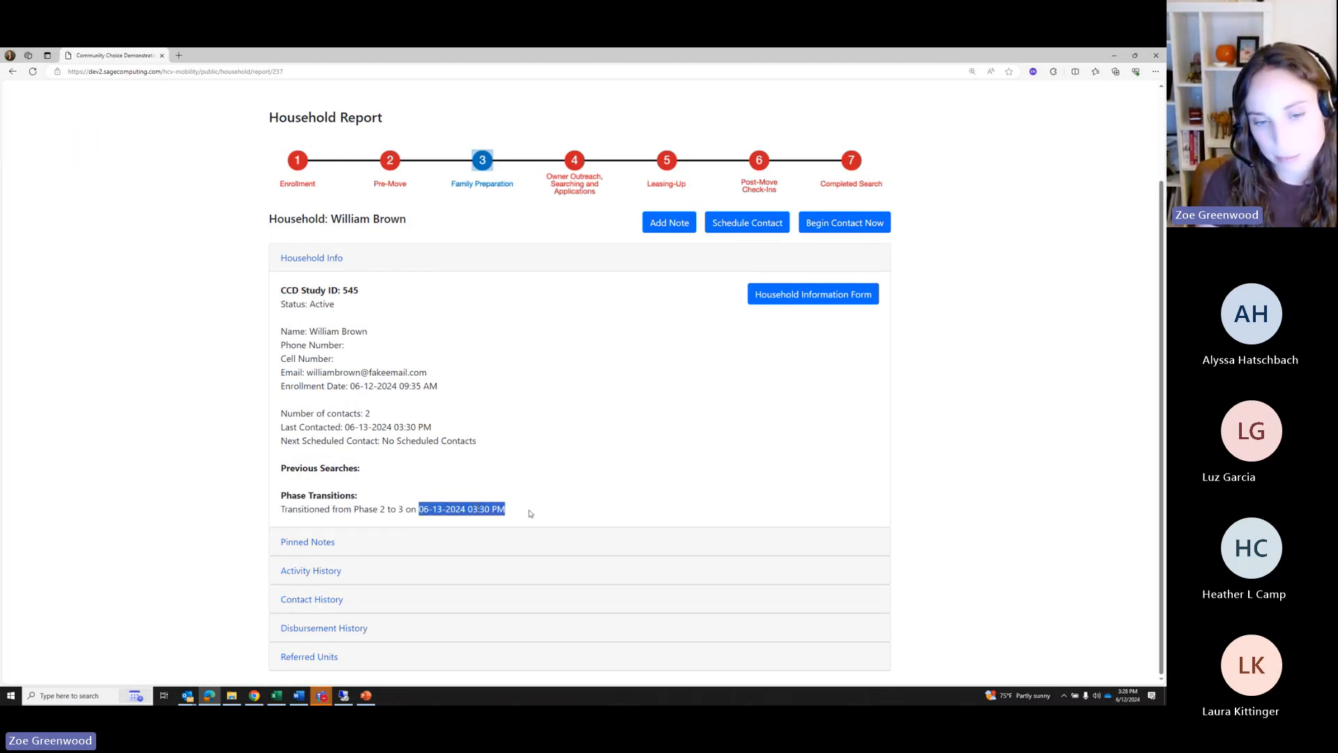
{"action": "left_click", "coordinate": [478, 491]}
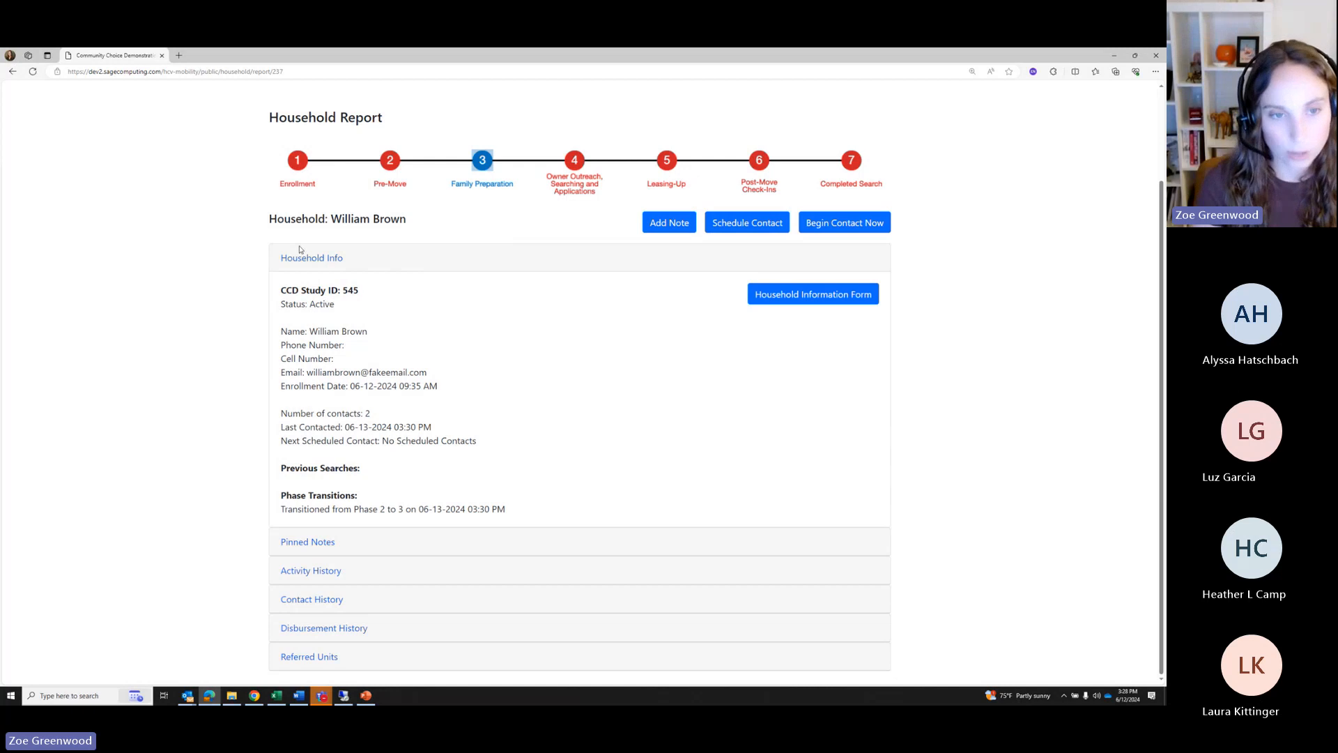
Expand Pinned Notes, Activity History and the Phase 2: Pre-move appointment entries
{"action": "left_click", "coordinate": [307, 544]}
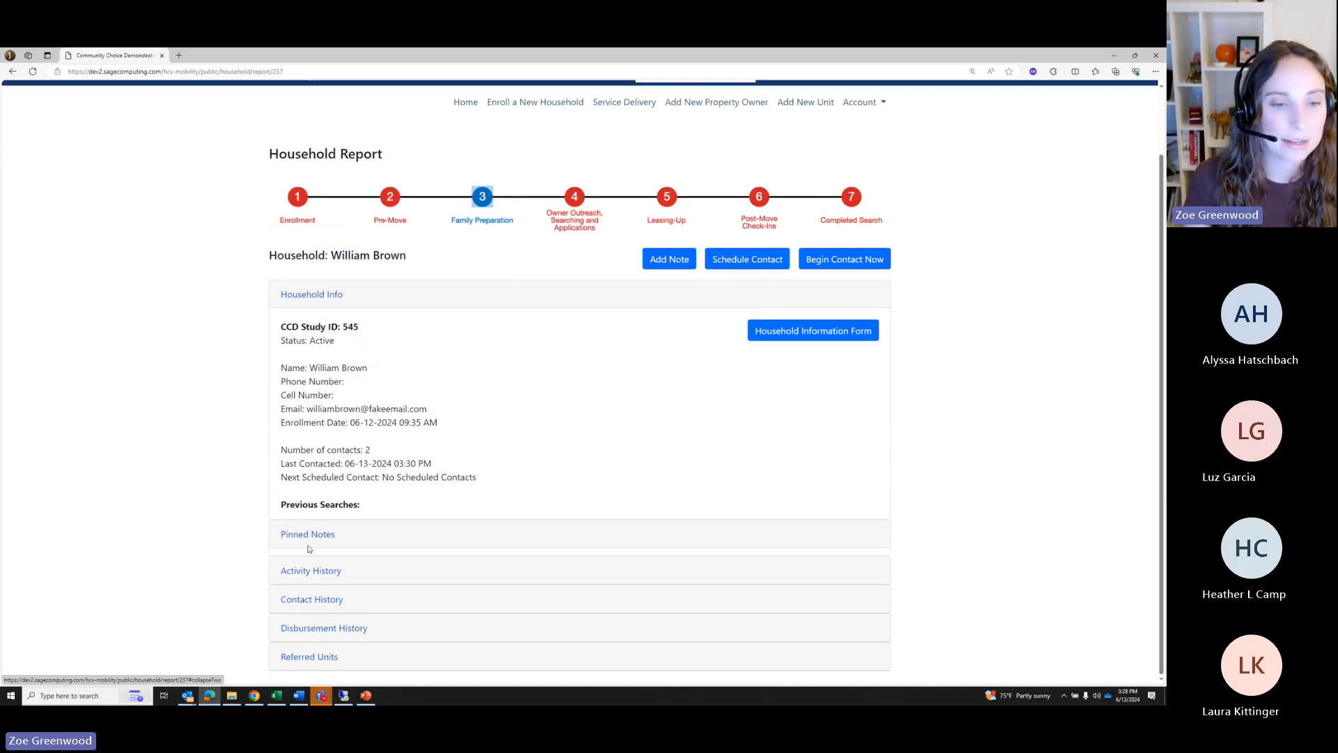
{"action": "left_click", "coordinate": [304, 478]}
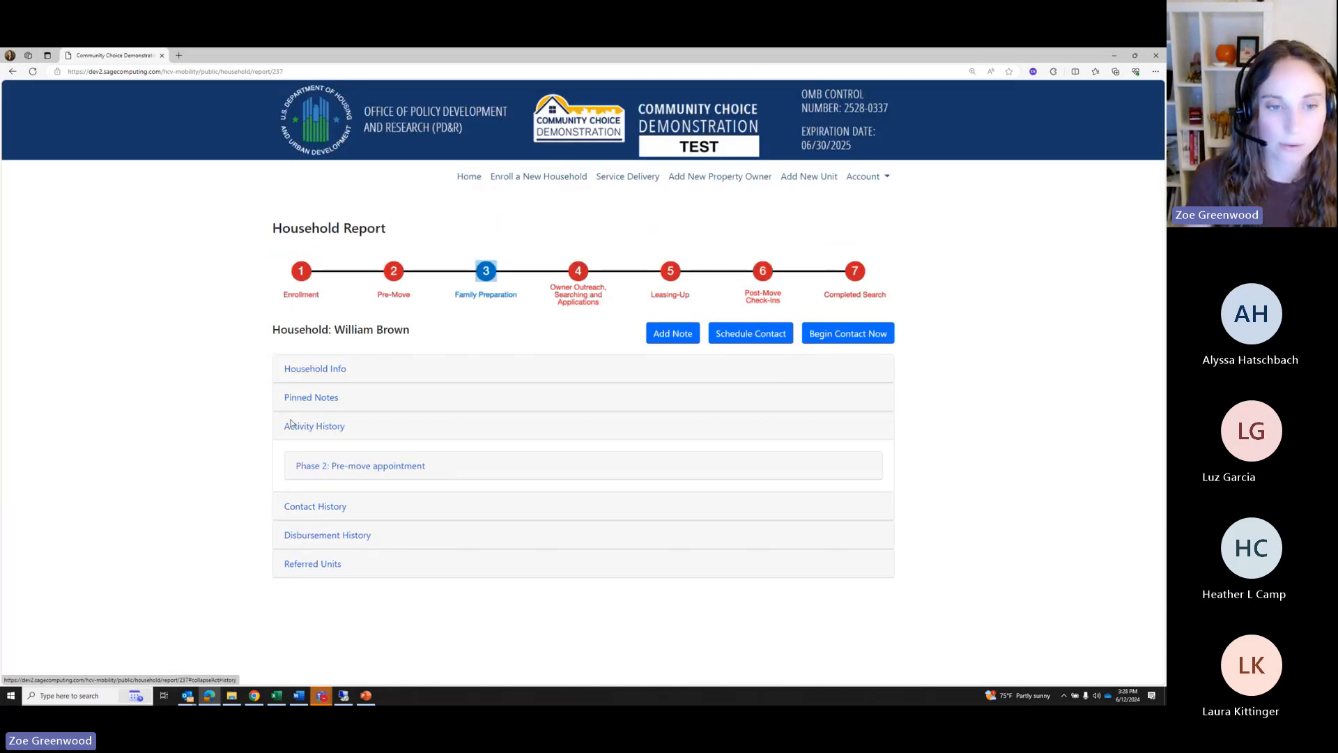
{"action": "left_click", "coordinate": [331, 466]}
{"action": "scroll", "coordinate": [335, 482], "scroll_direction": "down", "scroll_amount": 1}
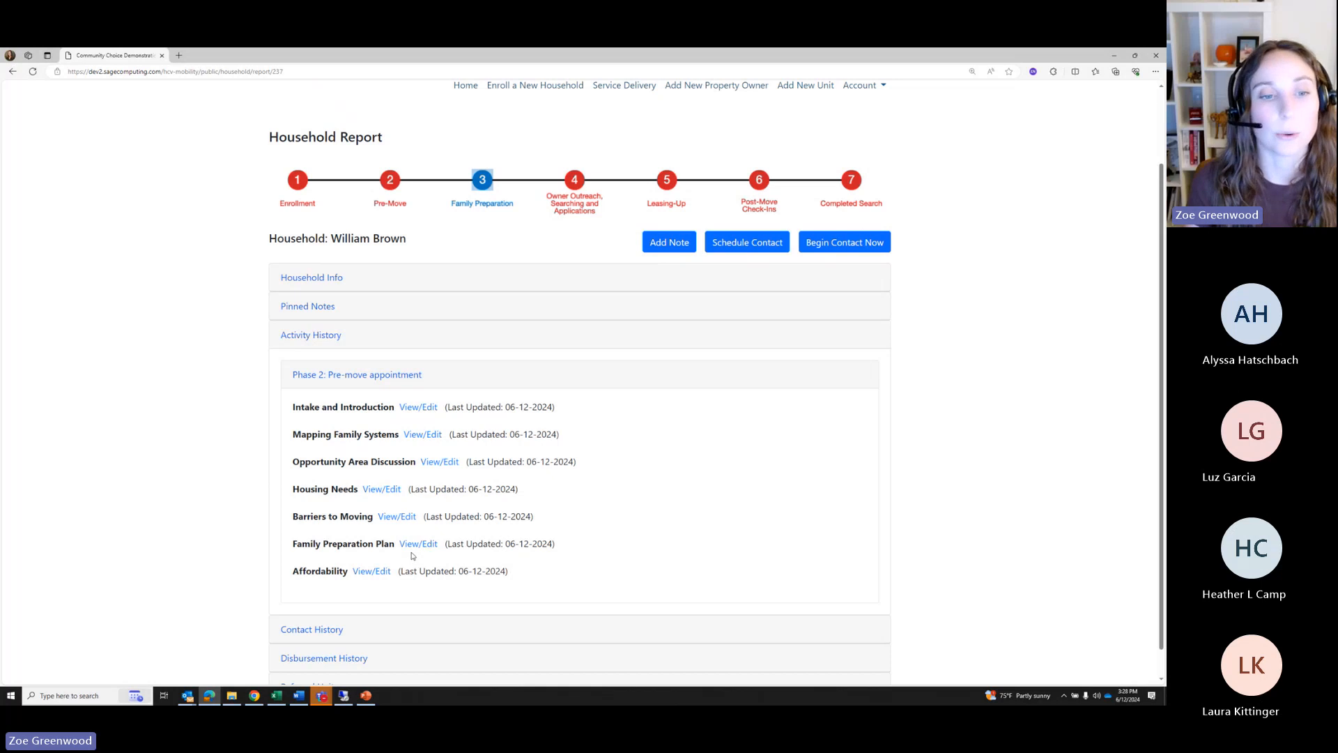
Replace the Housing Needs text with 'One bedroom', save, and finish the pre-move activity
{"action": "left_click", "coordinate": [375, 490]}
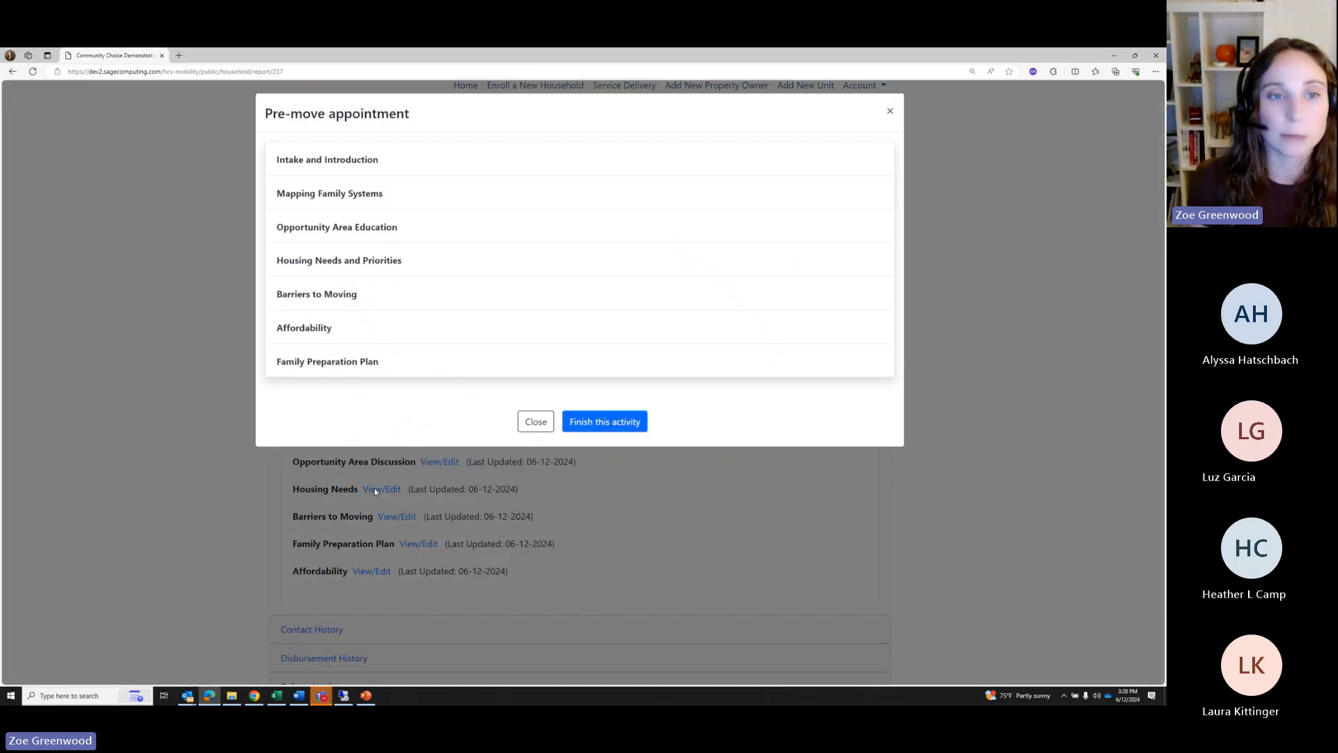
{"action": "left_click", "coordinate": [333, 263]}
{"action": "scroll", "coordinate": [343, 351], "scroll_direction": "down", "scroll_amount": 2}
{"action": "left_click", "coordinate": [343, 350]}
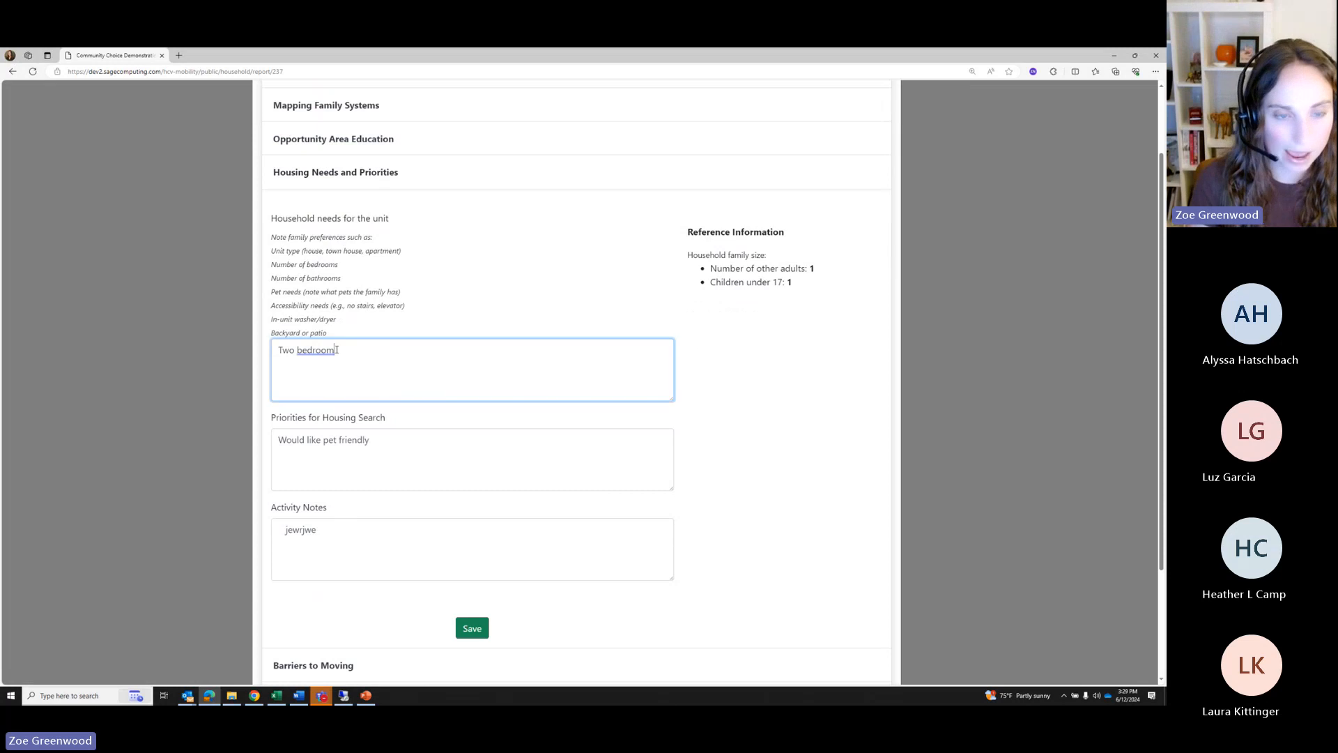
{"action": "key", "text": "ctrl+a"}
{"action": "type", "text": "One ber"}
{"action": "key", "text": "BackSpace"}
{"action": "type", "text": "droom"}
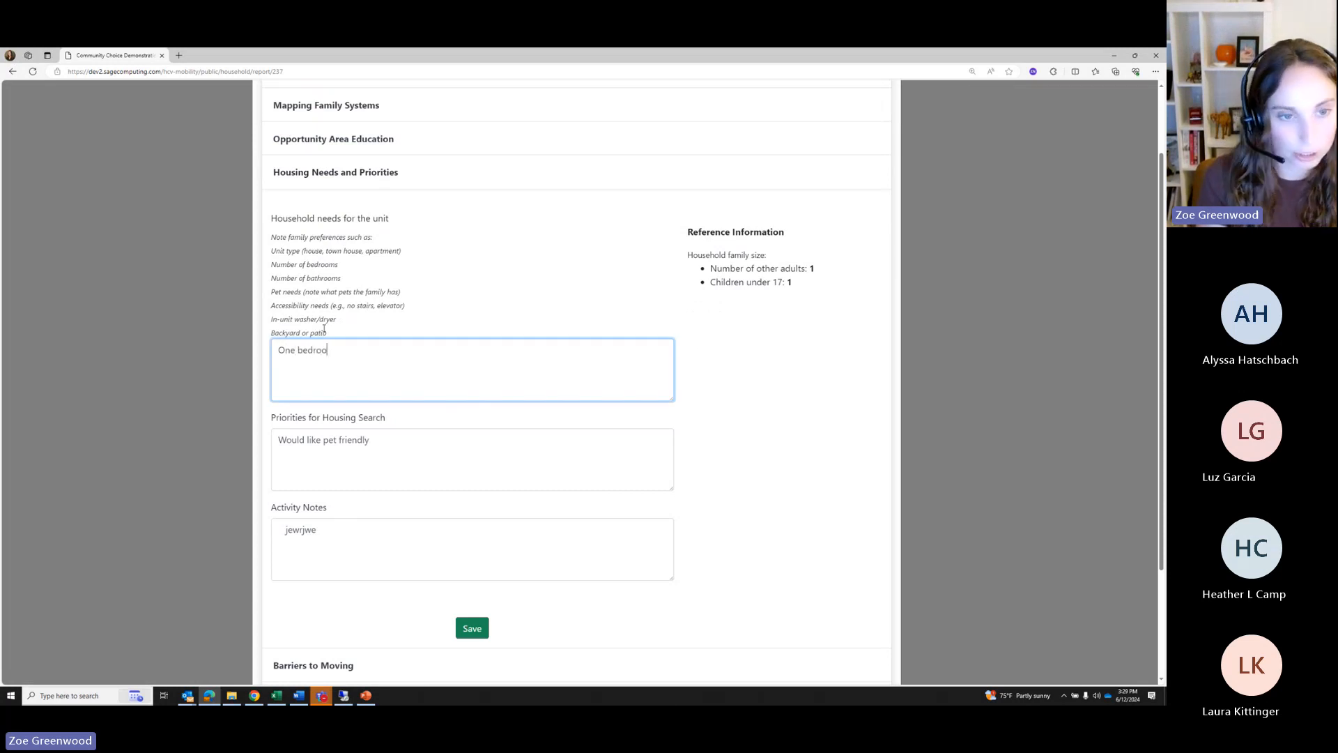
{"action": "left_click", "coordinate": [481, 629]}
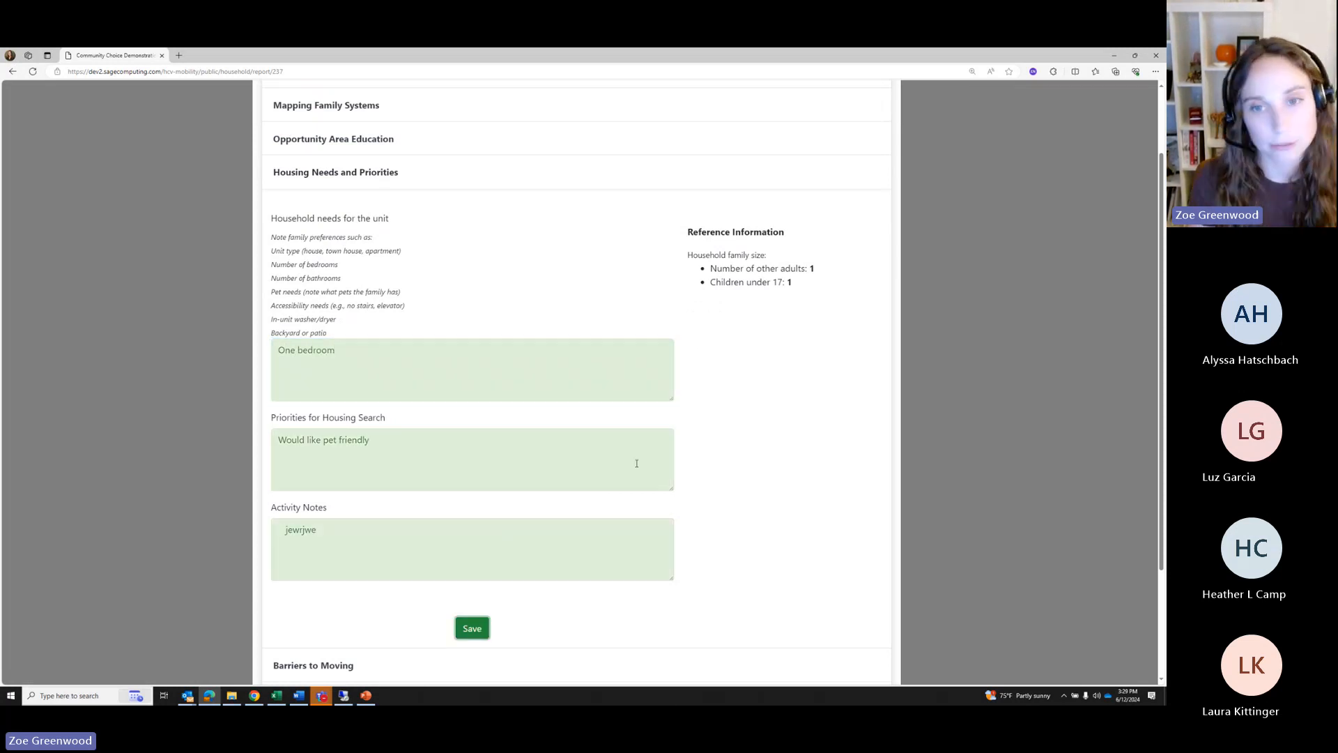
{"action": "left_click", "coordinate": [612, 427]}
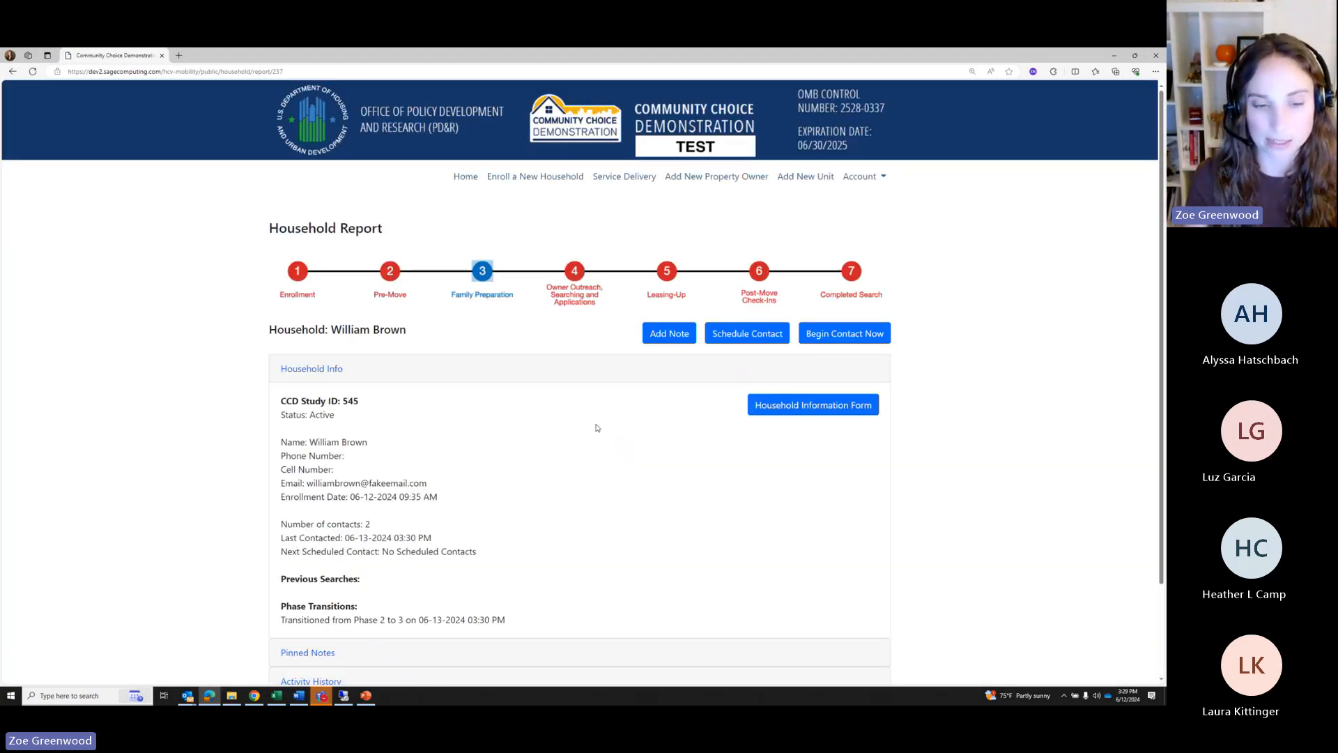
Expand Activity History and Phase 2: Pre-move appointment, scrolling through its seven sections
{"action": "scroll", "coordinate": [617, 432], "scroll_direction": "down", "scroll_amount": 2}
{"action": "left_click", "coordinate": [314, 568]}
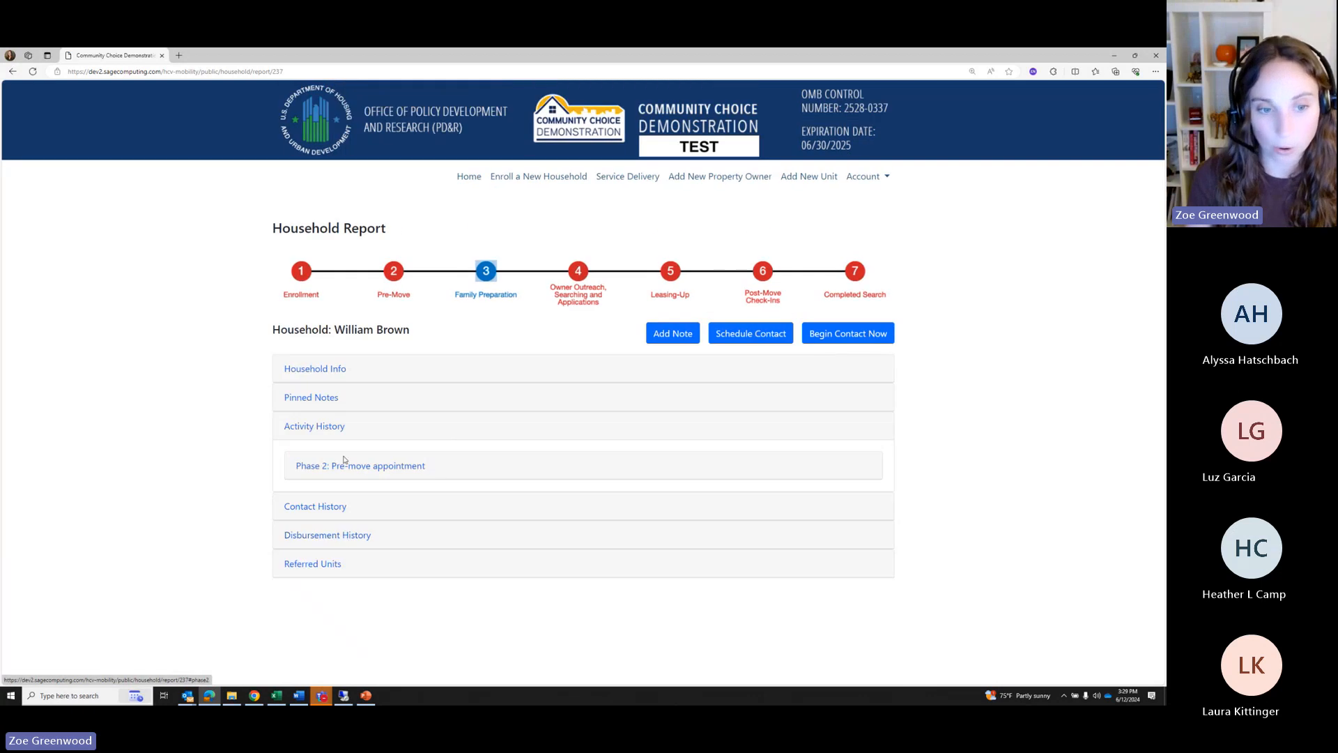
{"action": "left_click", "coordinate": [341, 465]}
{"action": "scroll", "coordinate": [391, 516], "scroll_direction": "down", "scroll_amount": 1}
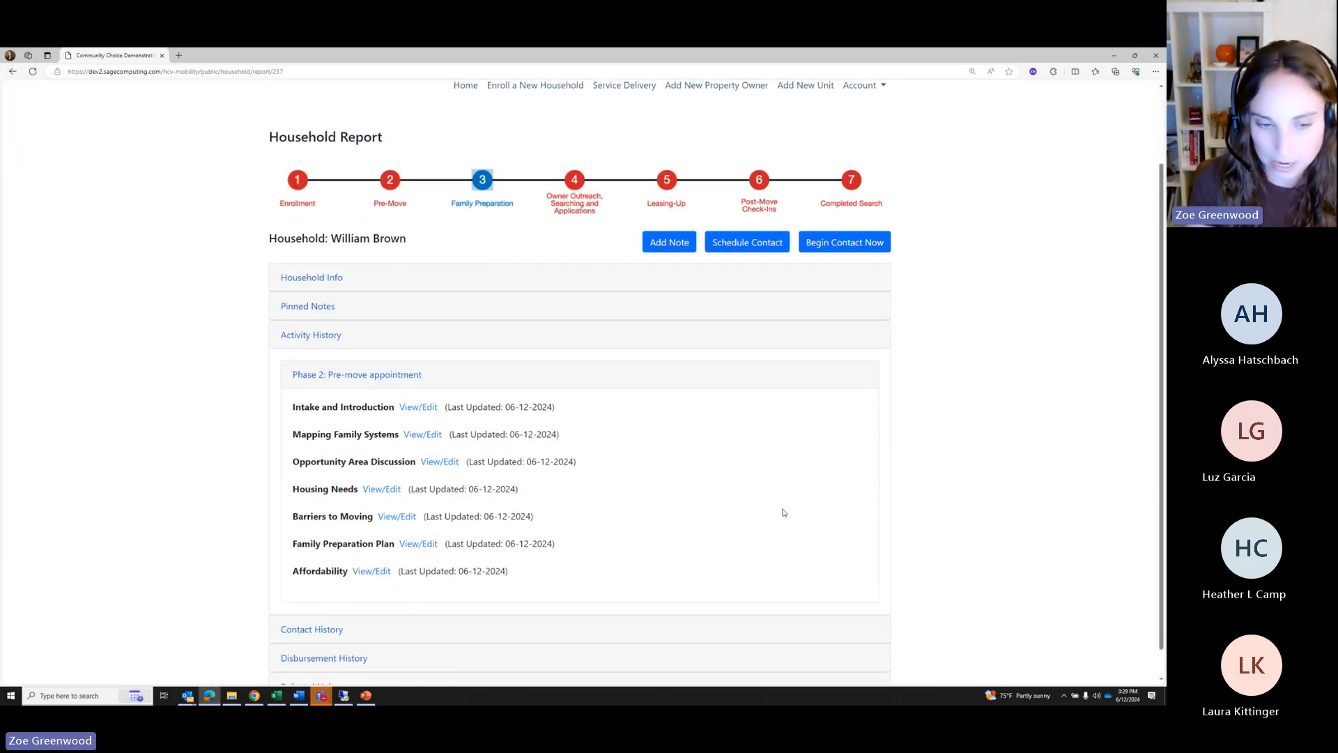
{"action": "scroll", "coordinate": [782, 513], "scroll_direction": "down", "scroll_amount": 1}
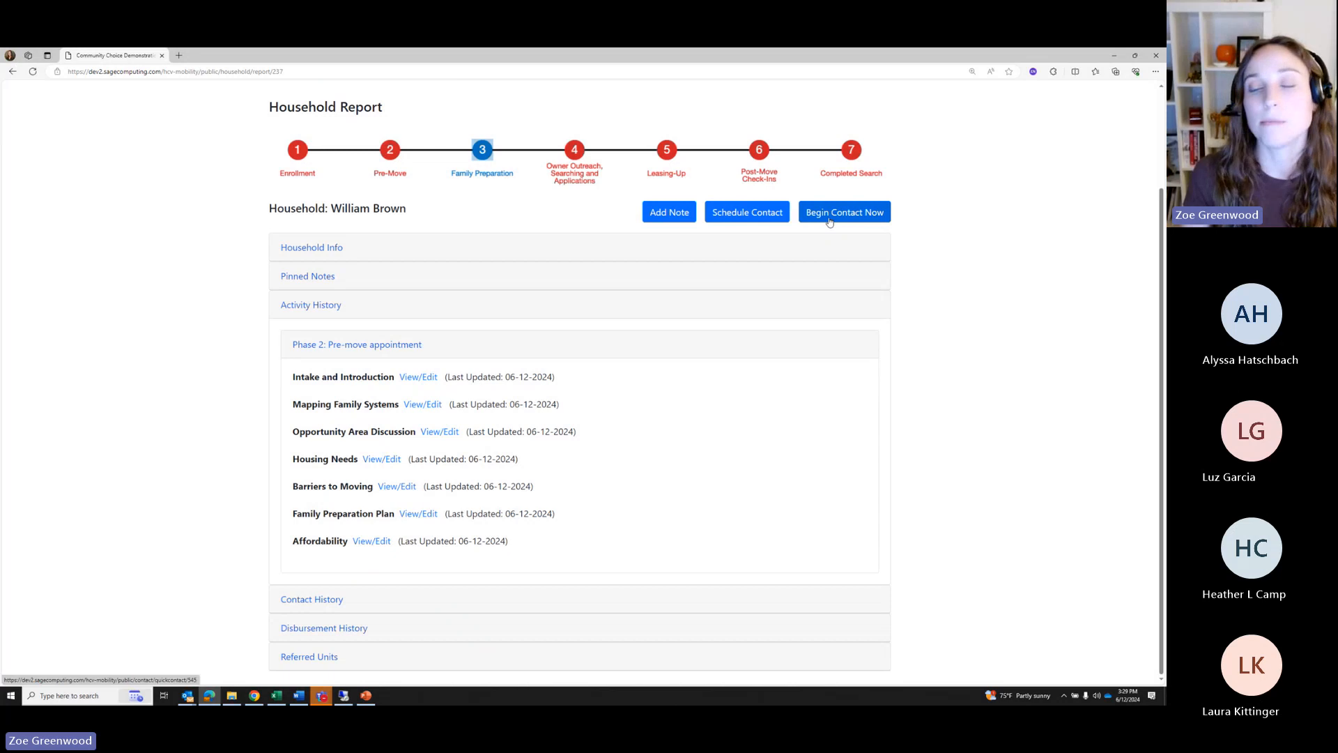
{"action": "scroll", "coordinate": [726, 302], "scroll_direction": "up", "scroll_amount": 3}
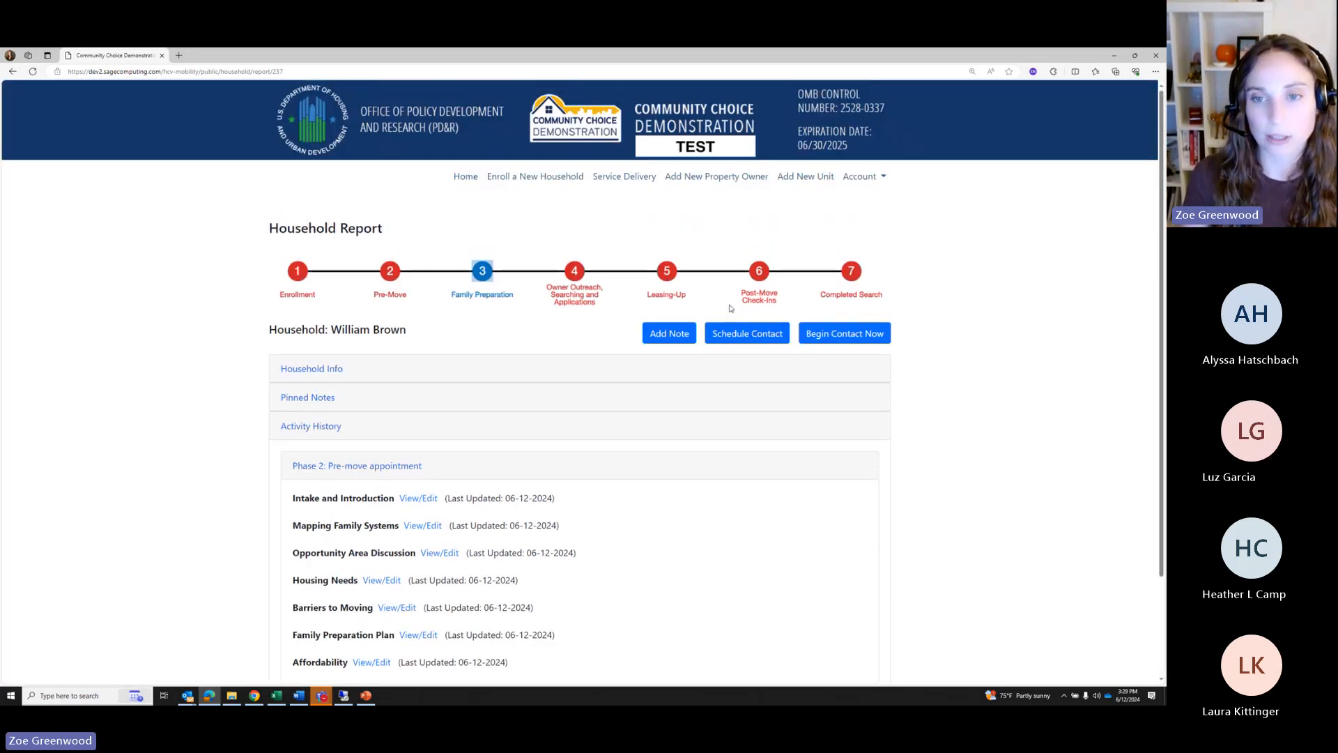
Begin a new contact with the household using Video Session as the contact method
{"action": "left_click", "coordinate": [833, 336]}
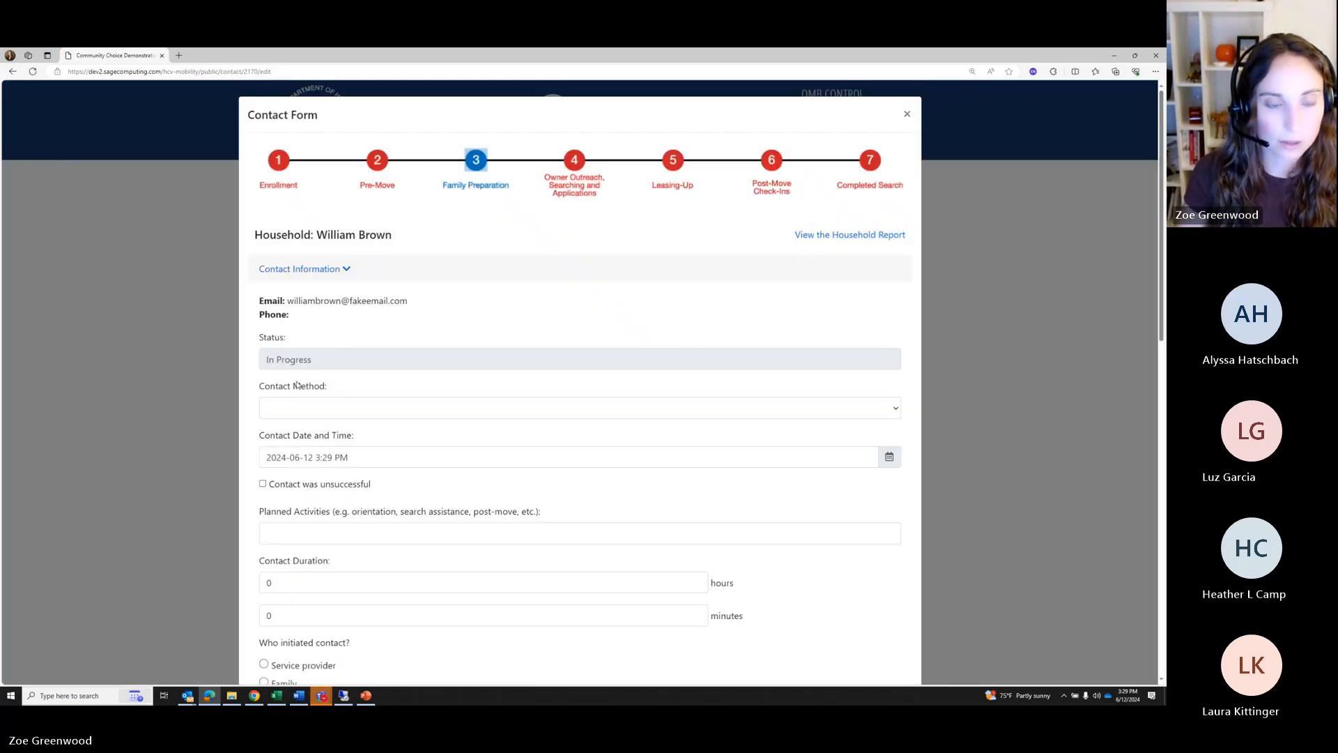
{"action": "scroll", "coordinate": [296, 385], "scroll_direction": "down", "scroll_amount": 1}
{"action": "left_click", "coordinate": [311, 318]}
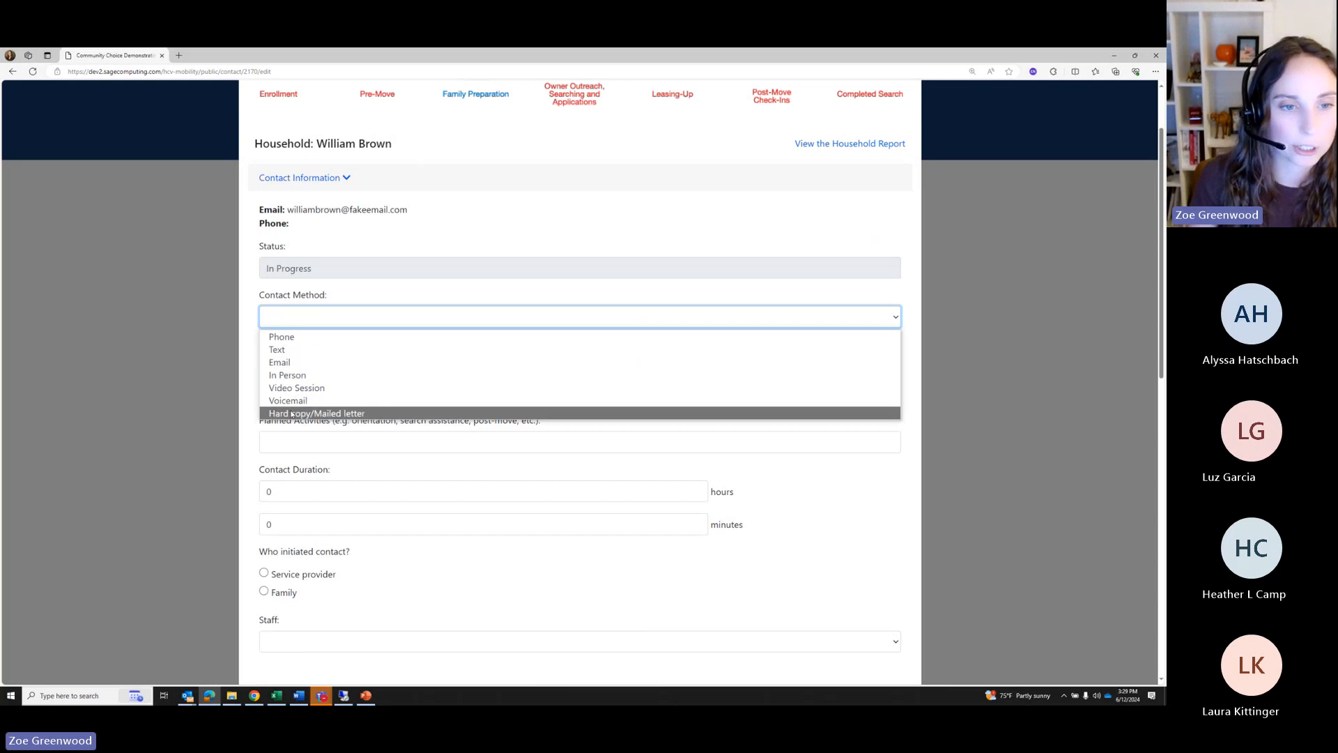
{"action": "left_click", "coordinate": [299, 388]}
{"action": "scroll", "coordinate": [324, 298], "scroll_direction": "down", "scroll_amount": 2}
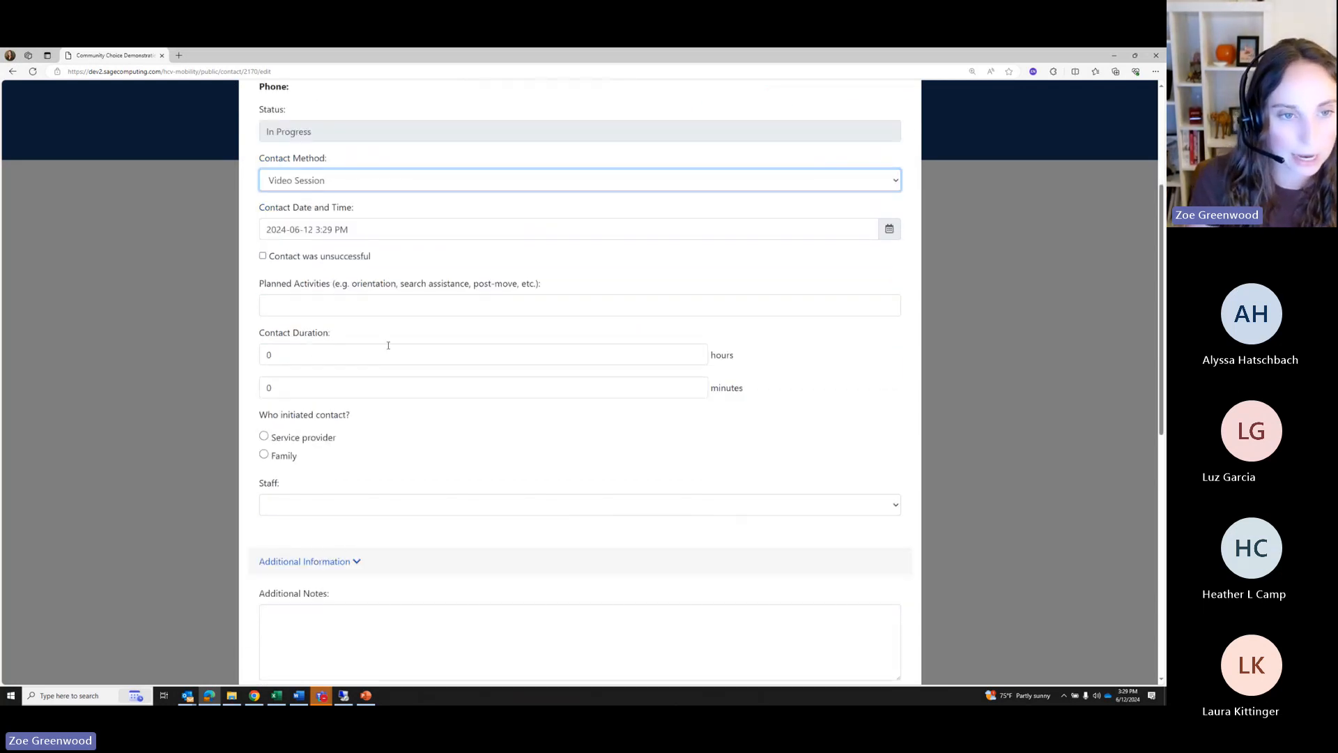
Plan 'Phase 3' activities for 1 hour, with the service provider as initiator
{"action": "left_click", "coordinate": [305, 305]}
{"action": "type", "text": "Phase 3"}
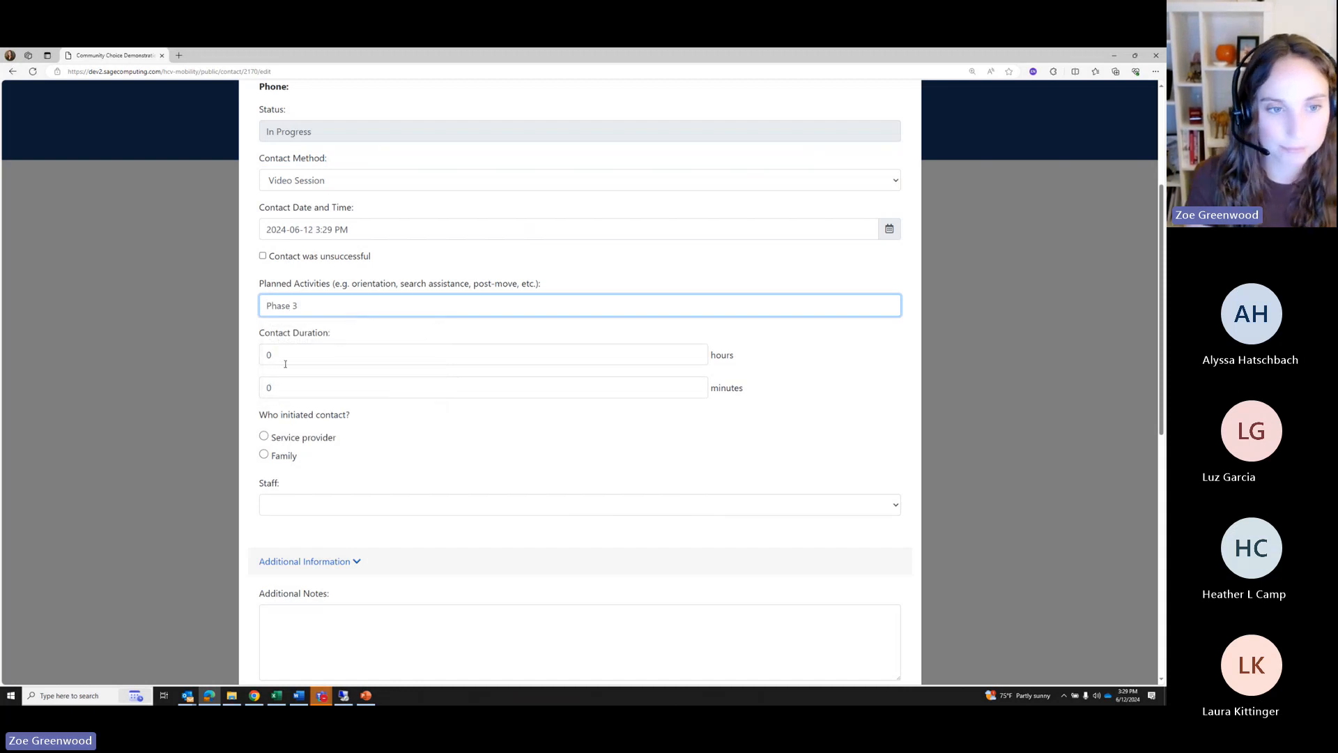
{"action": "left_click", "coordinate": [285, 363]}
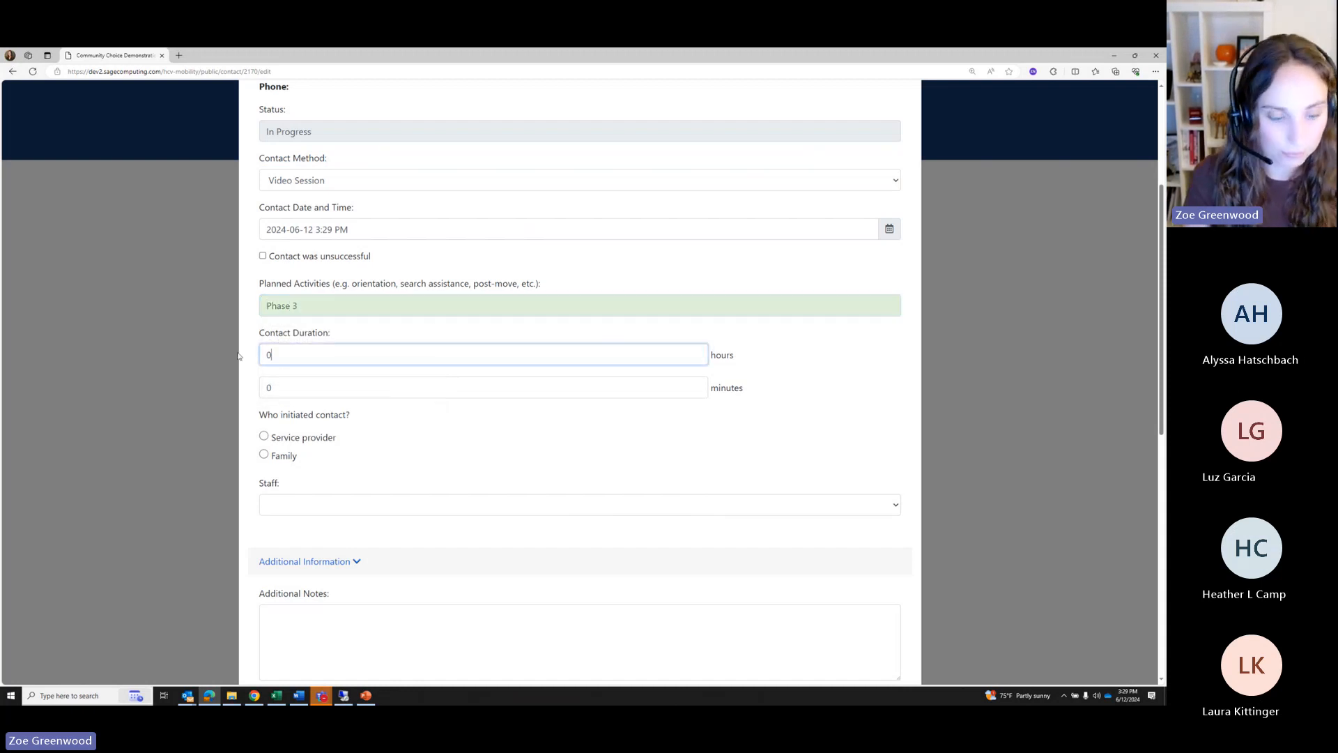
{"action": "key", "text": "BackSpace"}
{"action": "type", "text": "1"}
{"action": "left_click", "coordinate": [290, 439]}
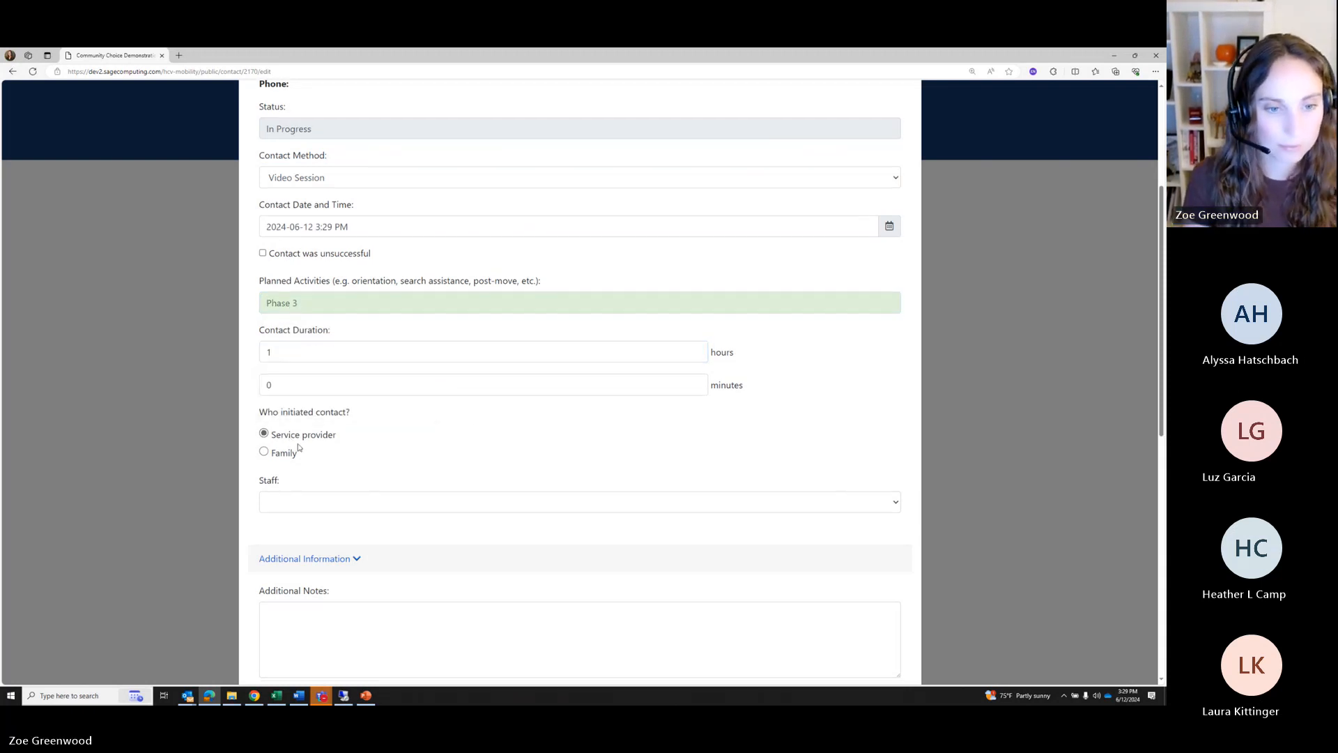
{"action": "scroll", "coordinate": [335, 453], "scroll_direction": "down", "scroll_amount": 8}
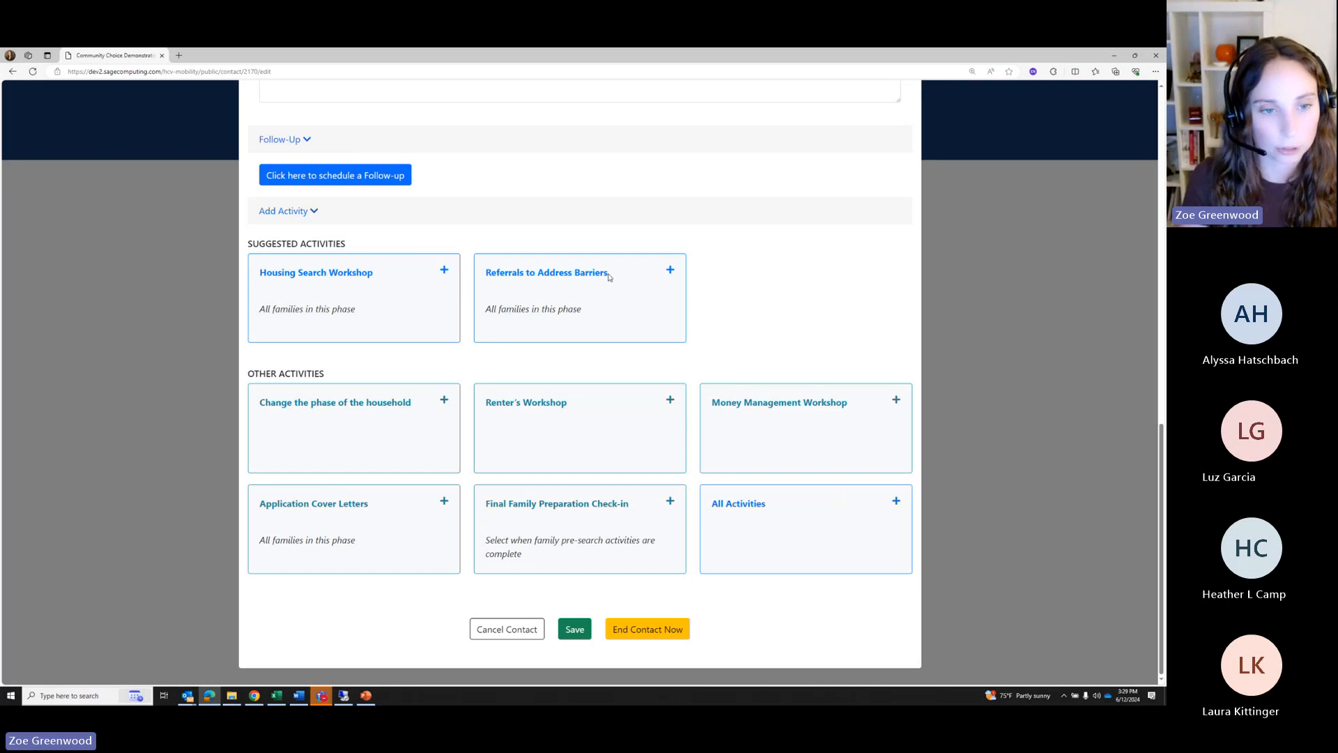
Add the Money Management Workshop activity from the All Activities list
{"action": "left_click", "coordinate": [769, 511]}
{"action": "left_click", "coordinate": [514, 179]}
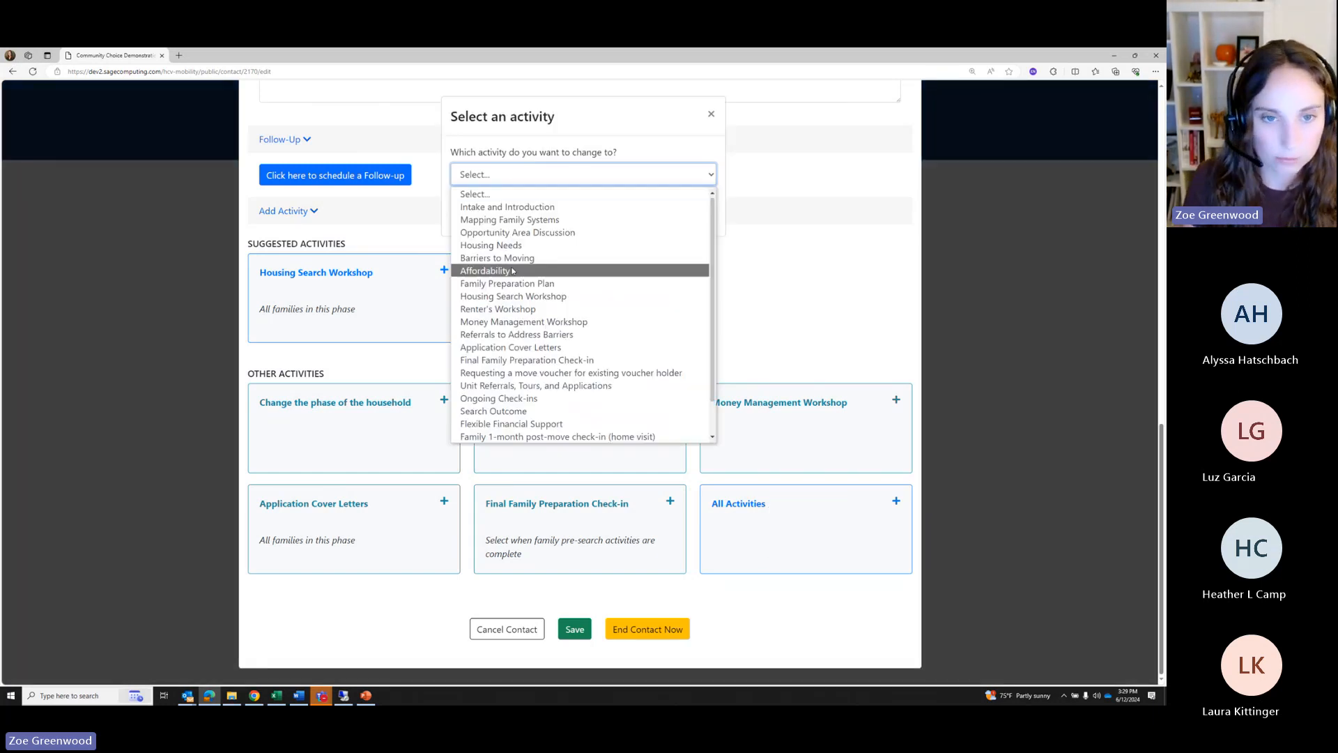
{"action": "scroll", "coordinate": [514, 268], "scroll_direction": "down", "scroll_amount": 1}
{"action": "scroll", "coordinate": [516, 265], "scroll_direction": "up", "scroll_amount": 1}
{"action": "scroll", "coordinate": [518, 259], "scroll_direction": "down", "scroll_amount": 1}
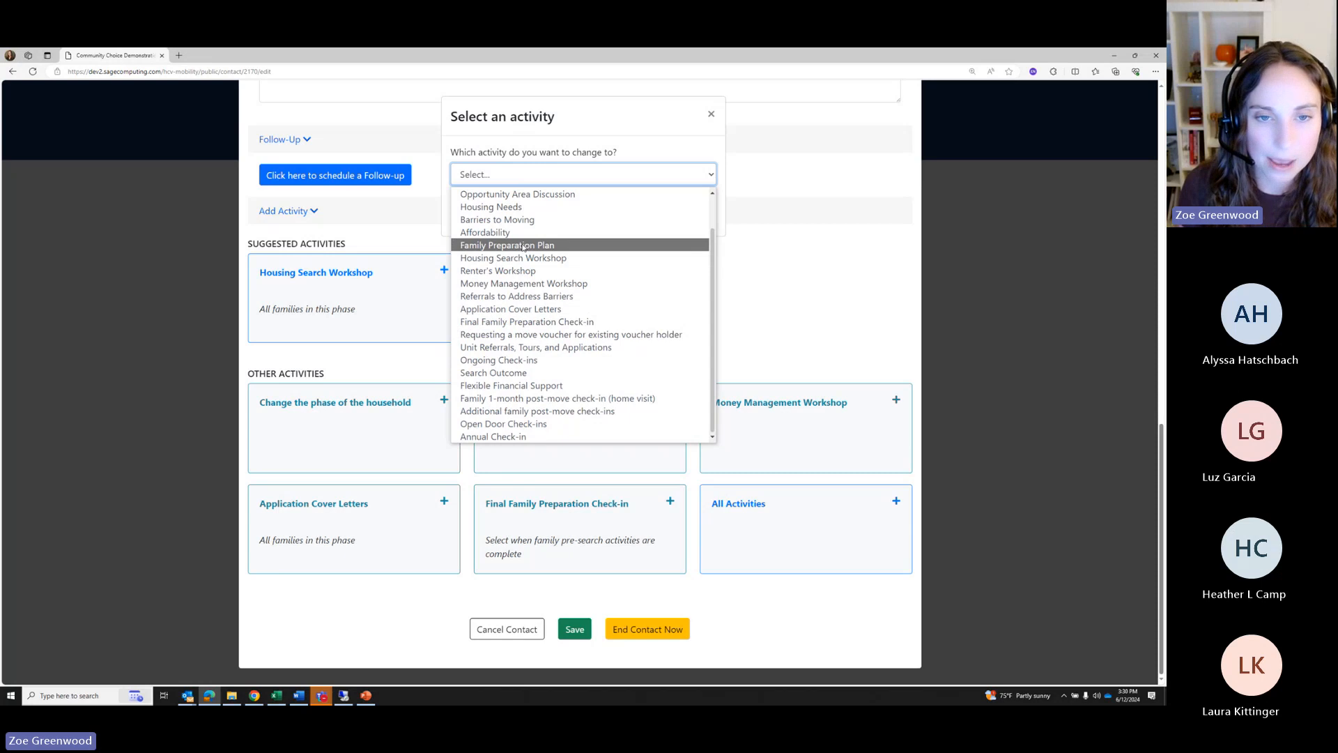
{"action": "left_click", "coordinate": [499, 284]}
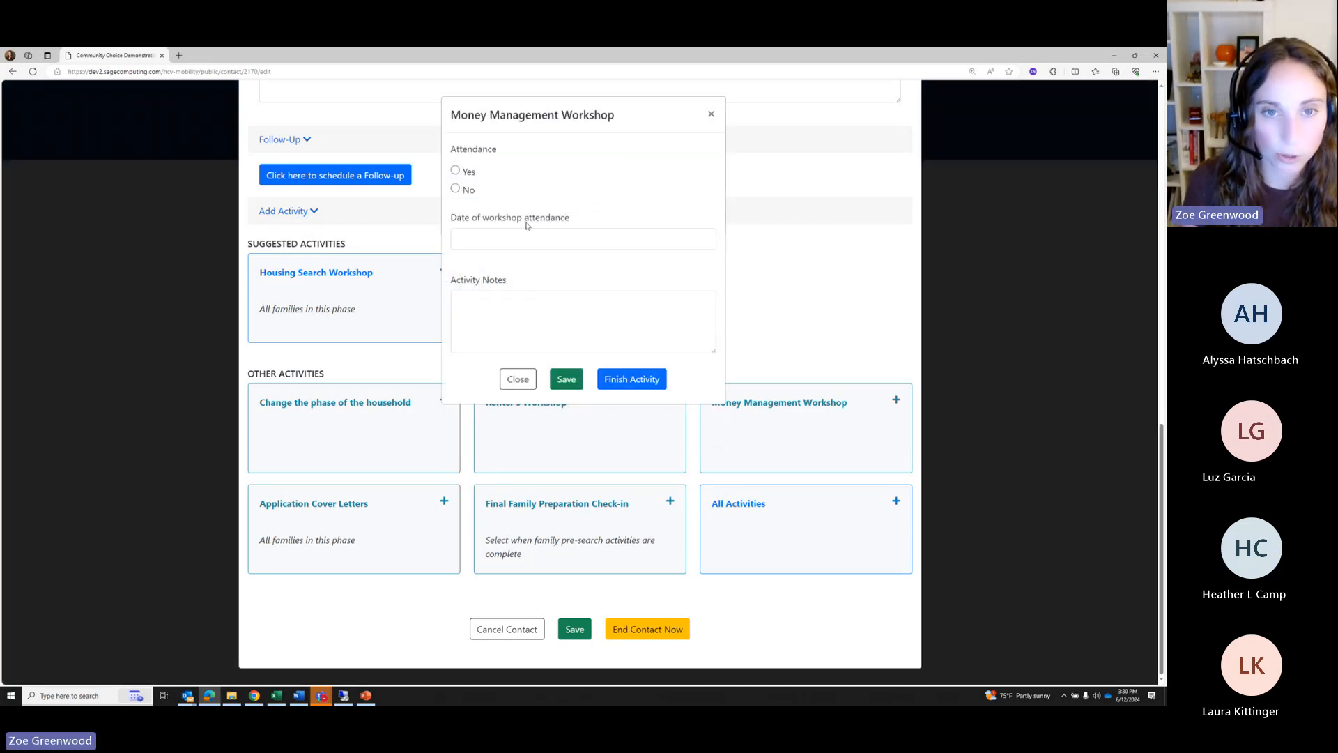
Mark the workshop attended on 06/17/2024 and finish the activity
{"action": "left_click", "coordinate": [456, 170]}
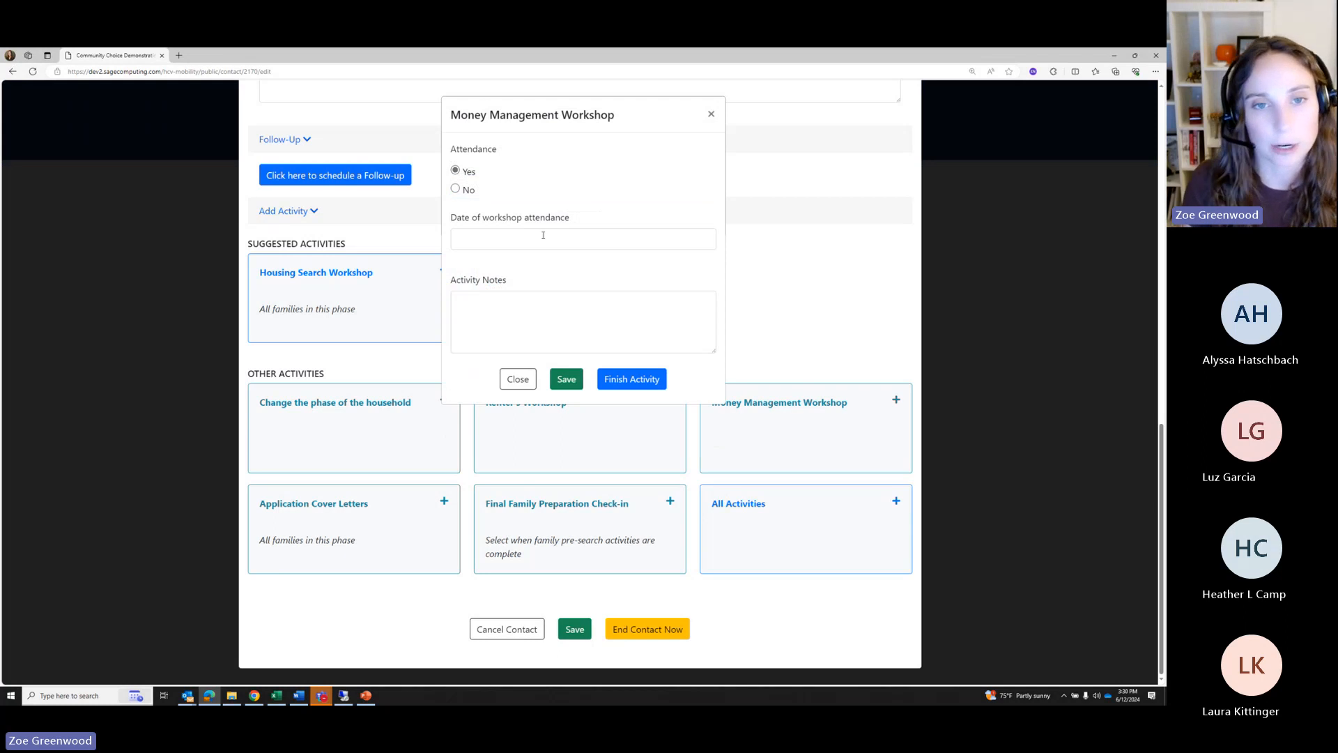
{"action": "key", "text": "Tab"}
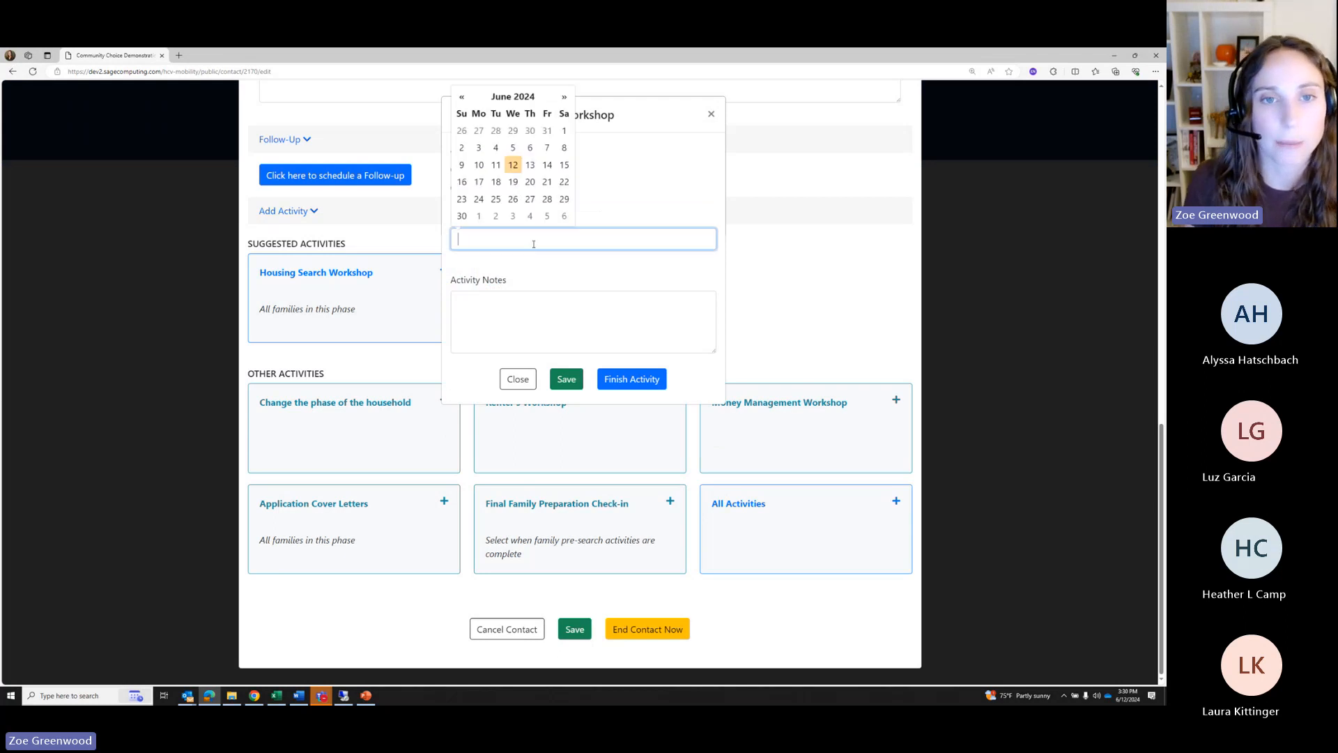
{"action": "left_click", "coordinate": [479, 182]}
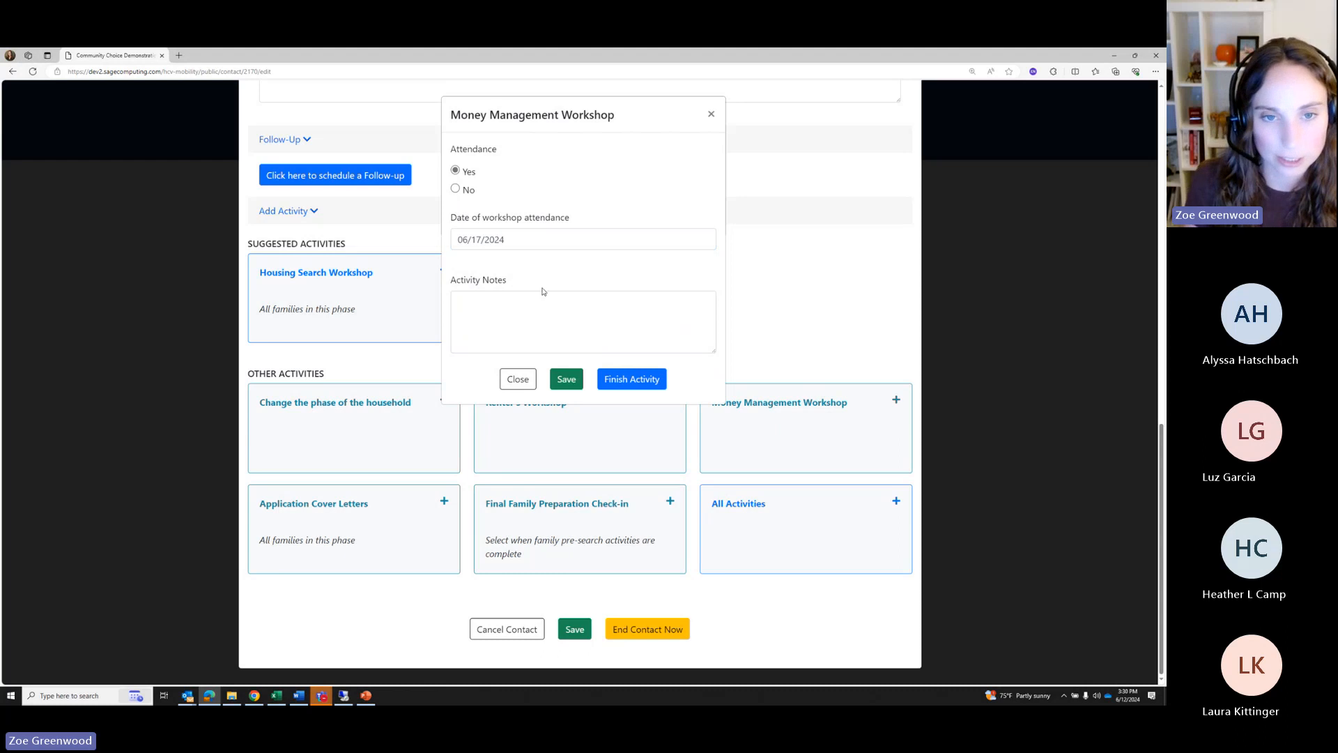
{"action": "left_click", "coordinate": [529, 310]}
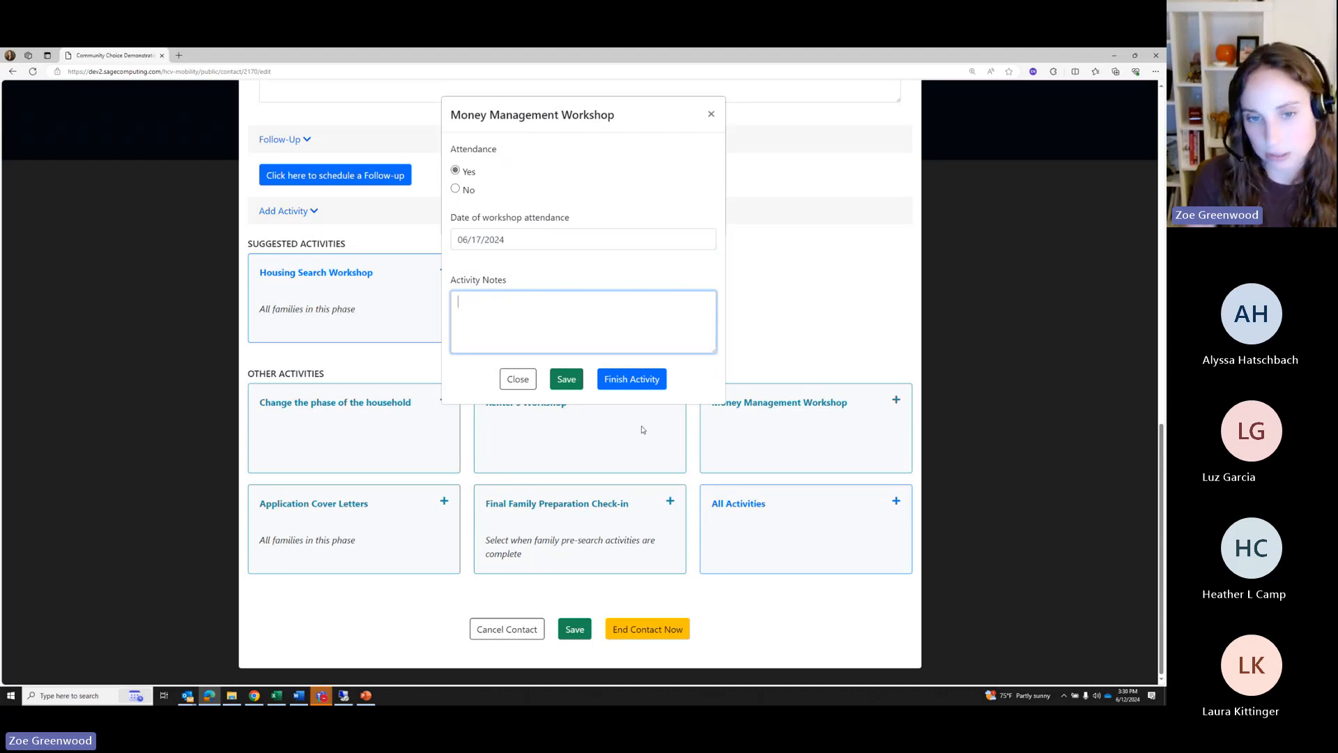
{"action": "left_click", "coordinate": [626, 380]}
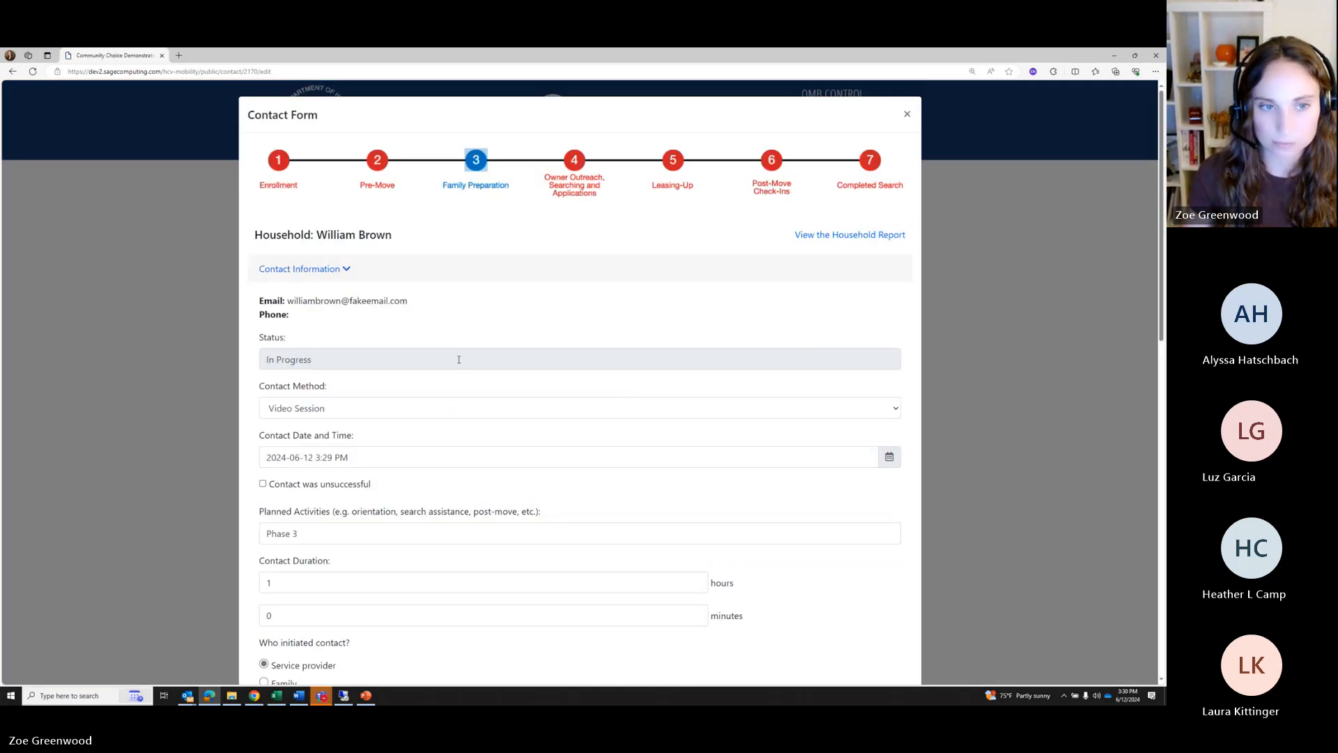
{"action": "scroll", "coordinate": [530, 460], "scroll_direction": "down", "scroll_amount": 8}
{"action": "scroll", "coordinate": [484, 540], "scroll_direction": "down", "scroll_amount": 2}
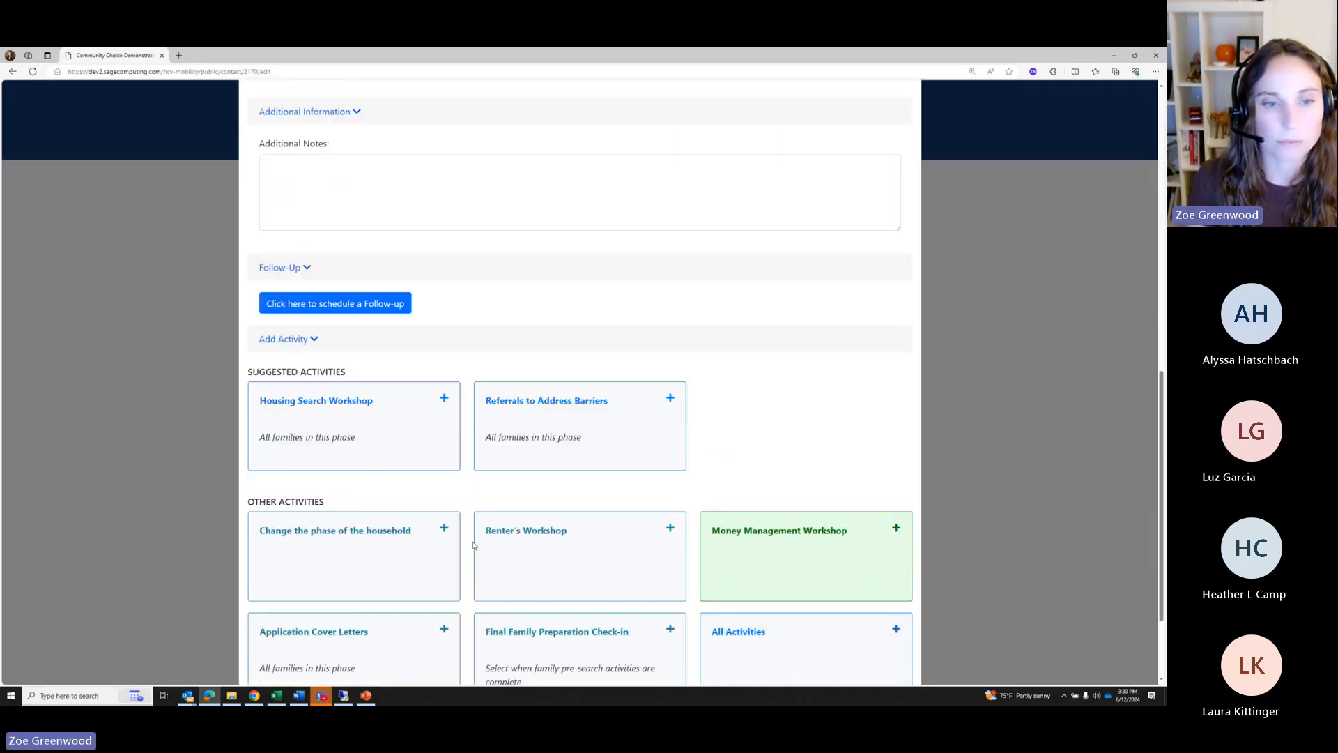
{"action": "scroll", "coordinate": [667, 467], "scroll_direction": "down", "scroll_amount": 2}
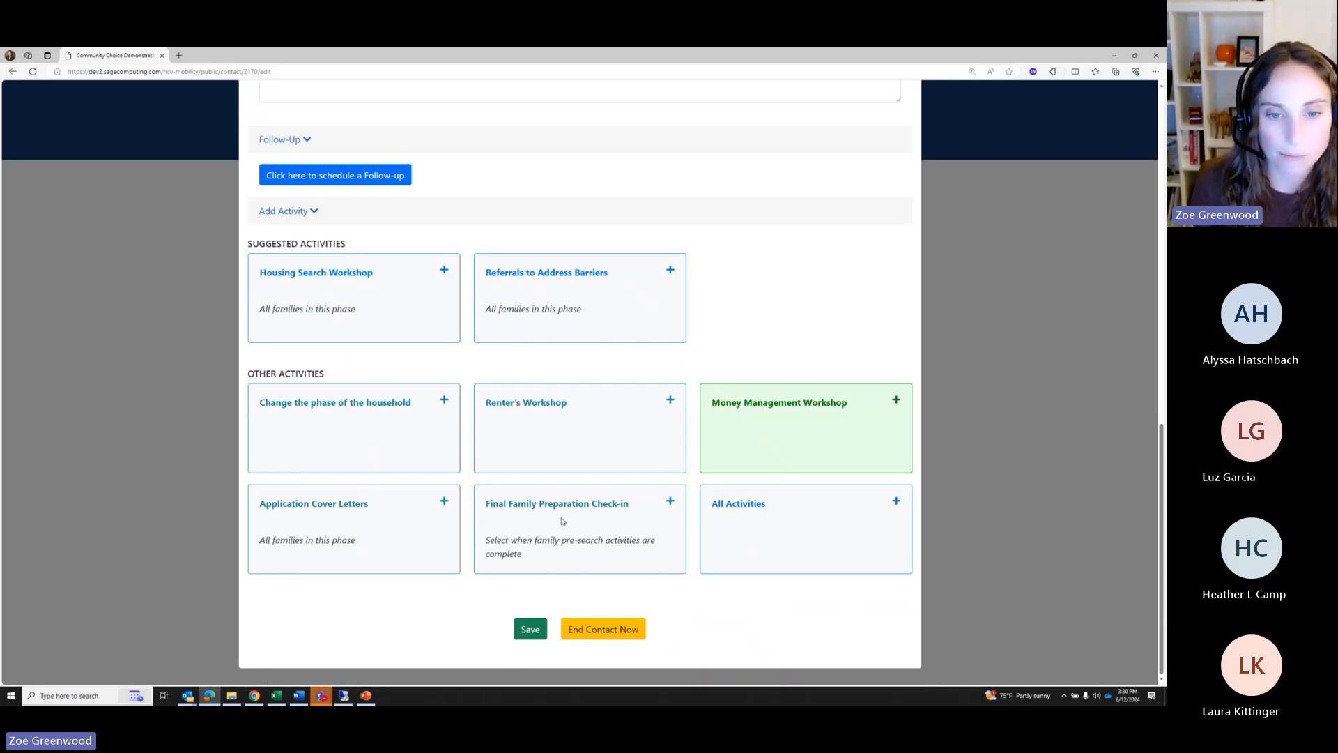
Finish the Final Family Preparation Check-in, noting all steps were checked off and ready to search: Yes
{"action": "left_click_drag", "start_coordinate": [485, 503], "coordinate": [641, 507]}
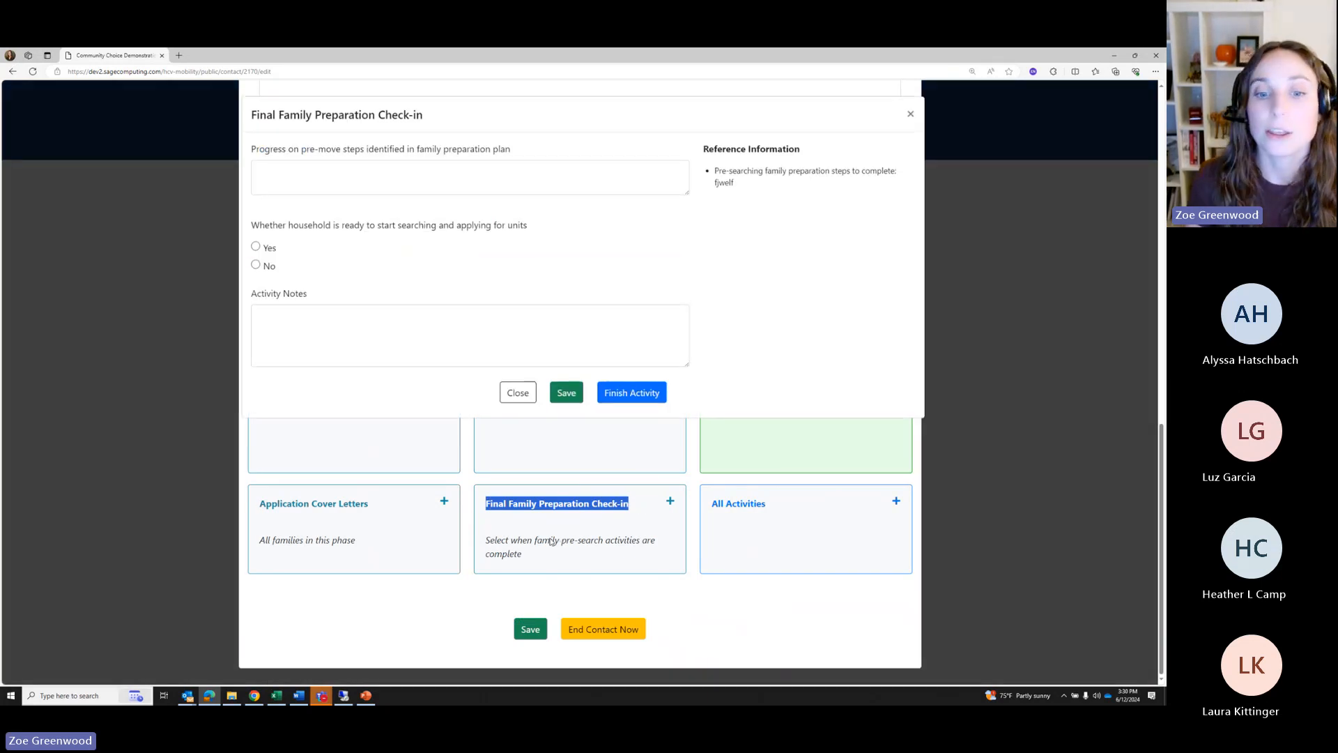
{"action": "left_click", "coordinate": [594, 526]}
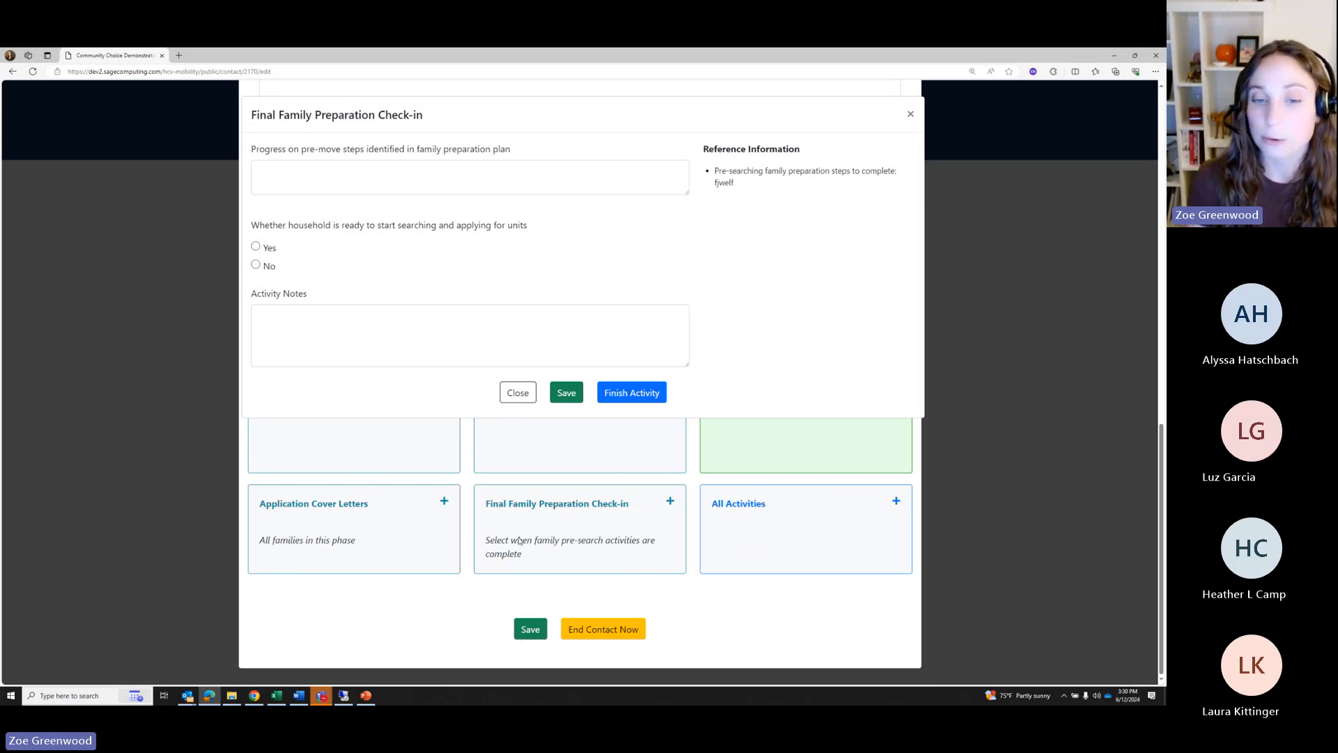
{"action": "left_click_drag", "start_coordinate": [483, 504], "coordinate": [608, 509]}
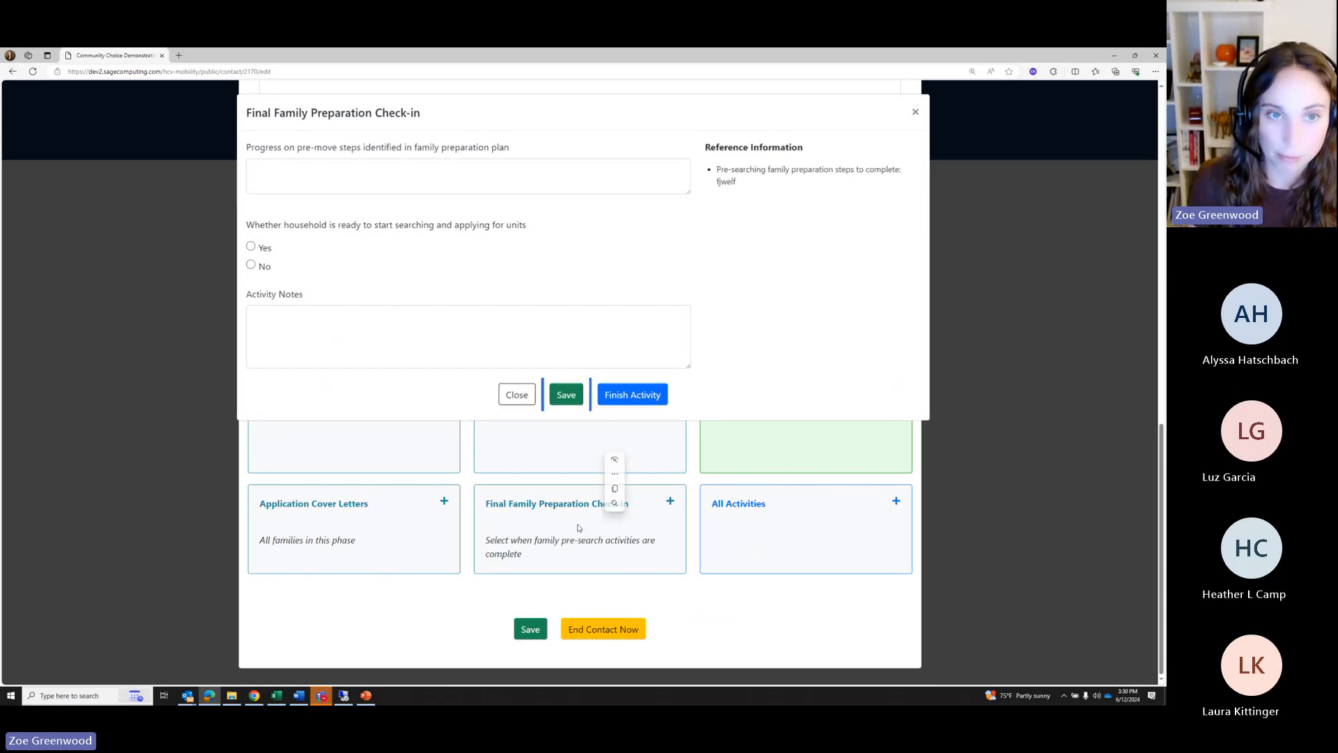
{"action": "left_click", "coordinate": [298, 168]}
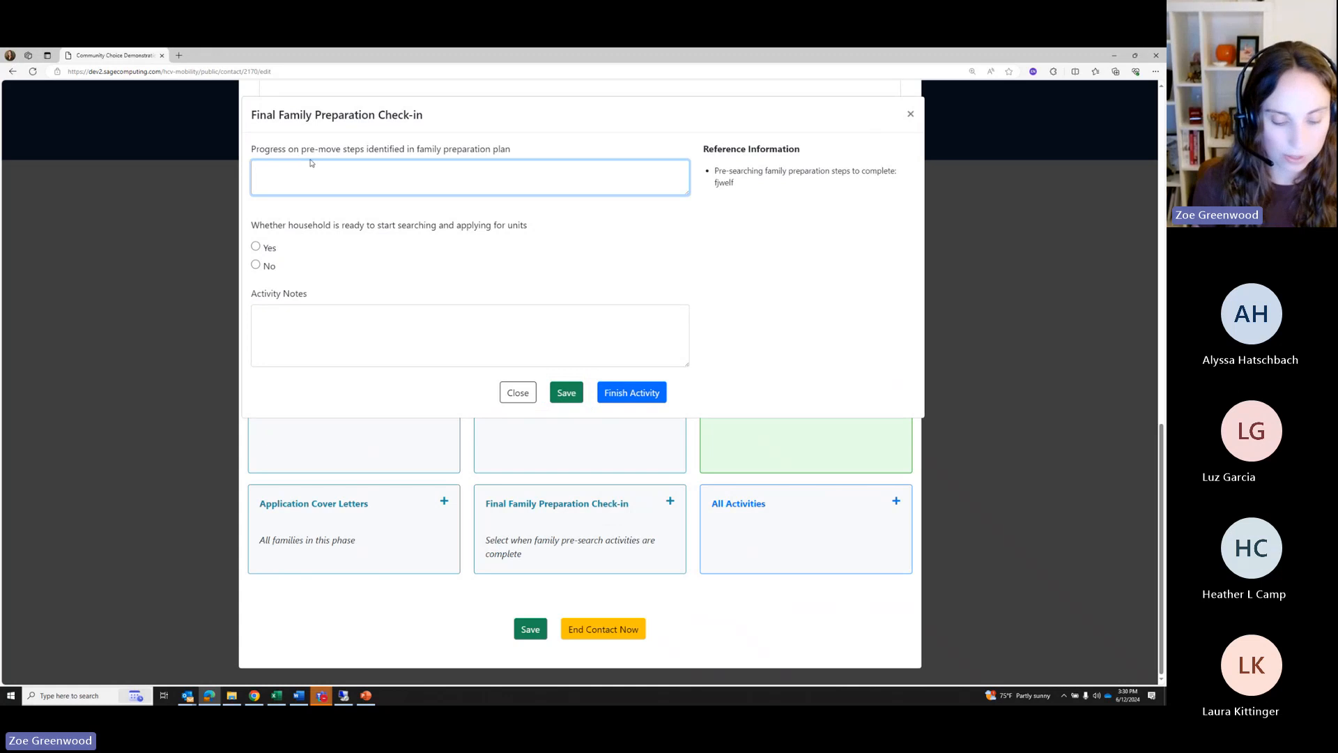
{"action": "type", "text": "Wi"}
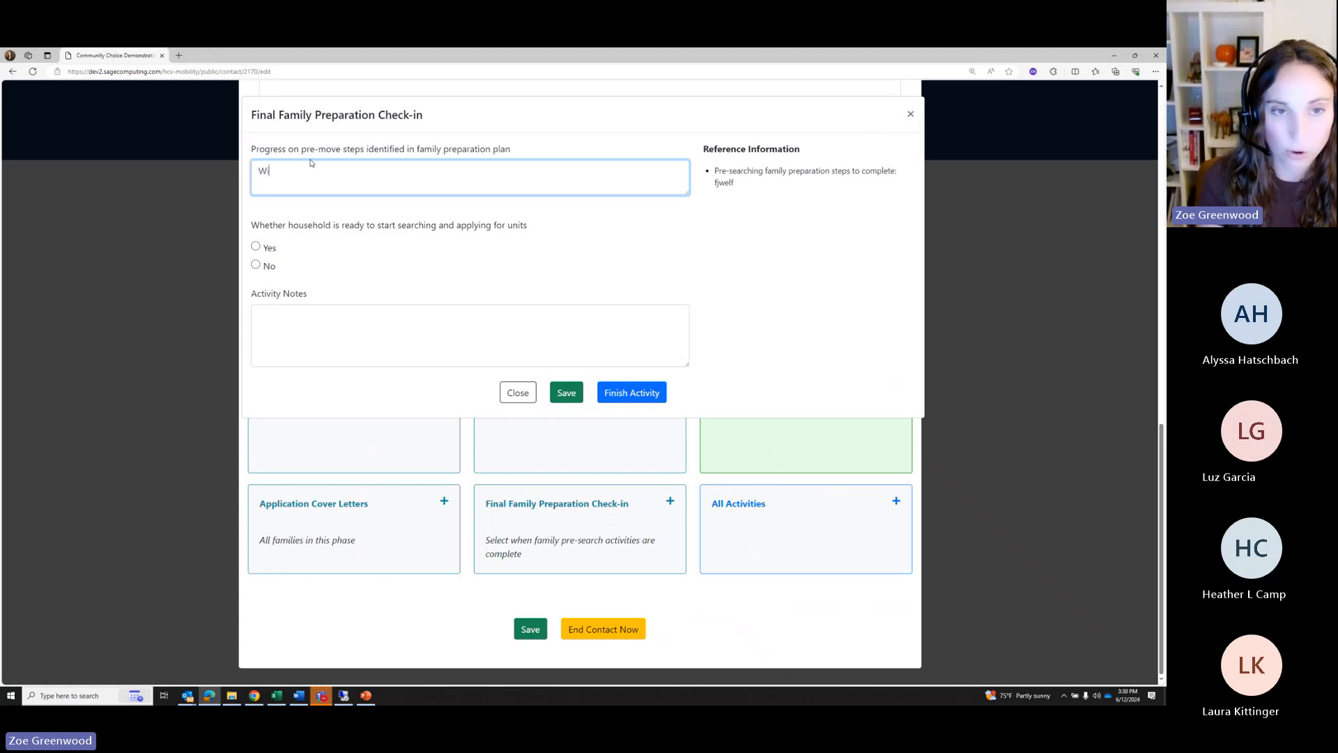
{"action": "type", "text": "lliam checked off all steps"}
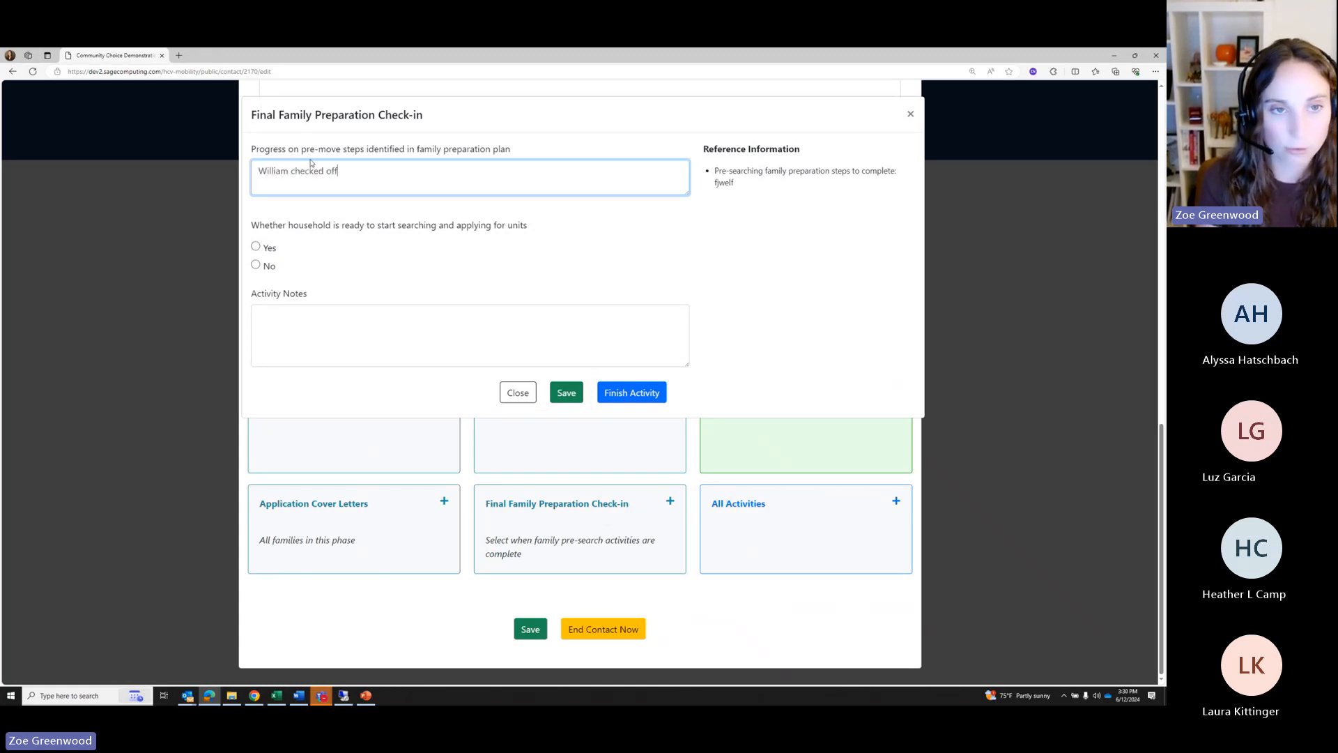
{"action": "left_click", "coordinate": [256, 247]}
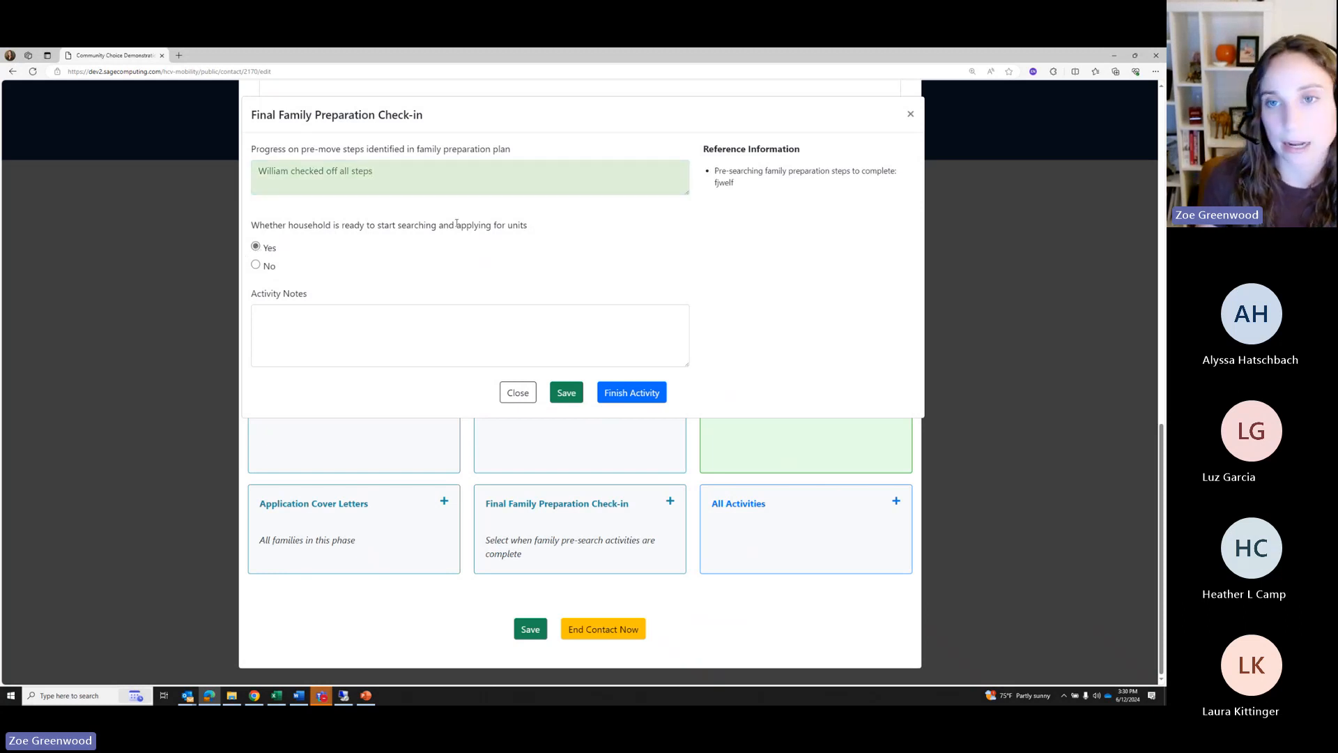
{"action": "left_click", "coordinate": [617, 393]}
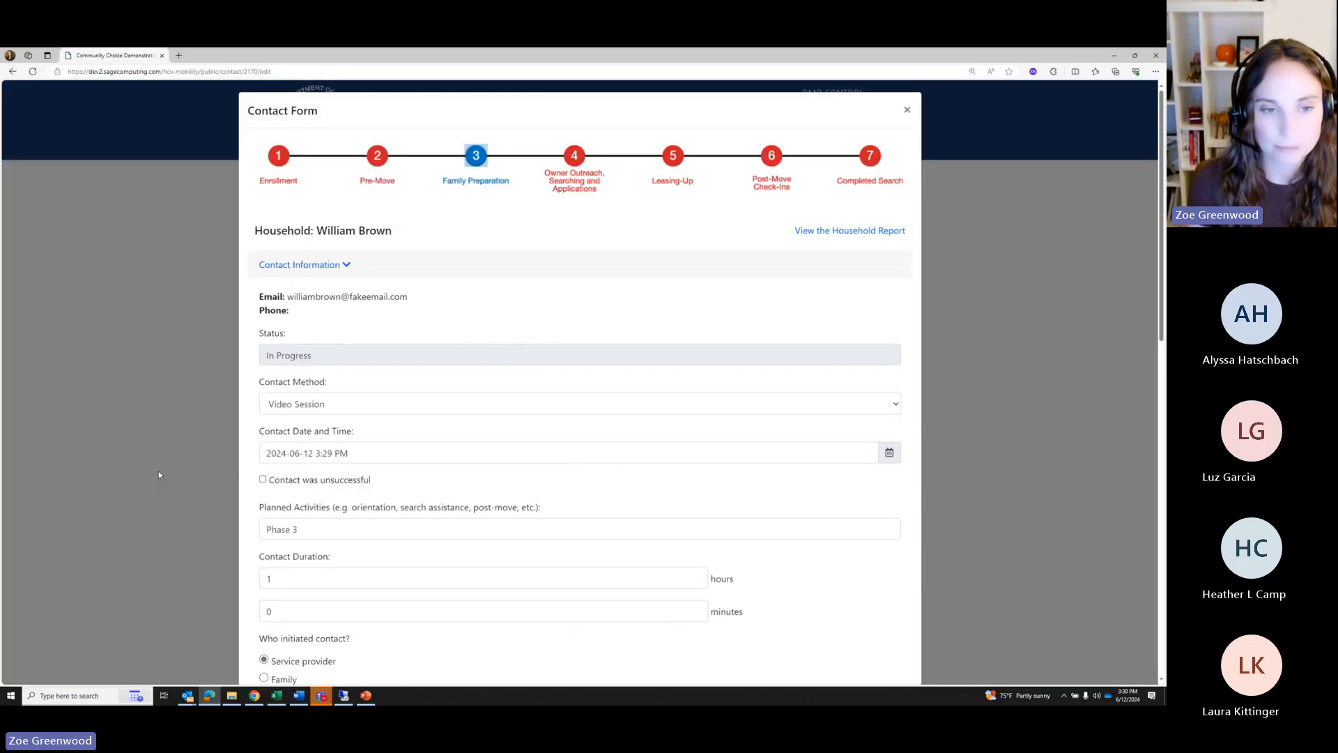
{"action": "scroll", "coordinate": [478, 480], "scroll_direction": "down", "scroll_amount": 10}
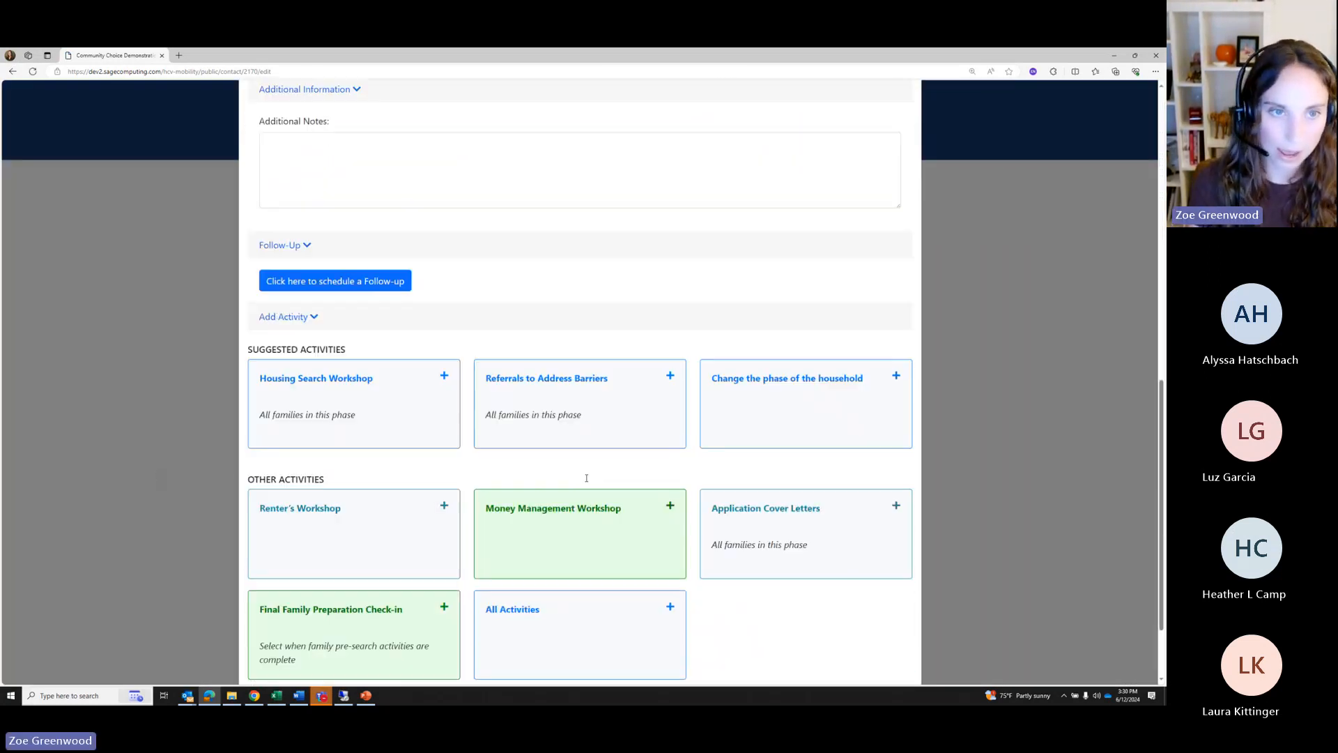
{"action": "scroll", "coordinate": [586, 478], "scroll_direction": "down", "scroll_amount": 2}
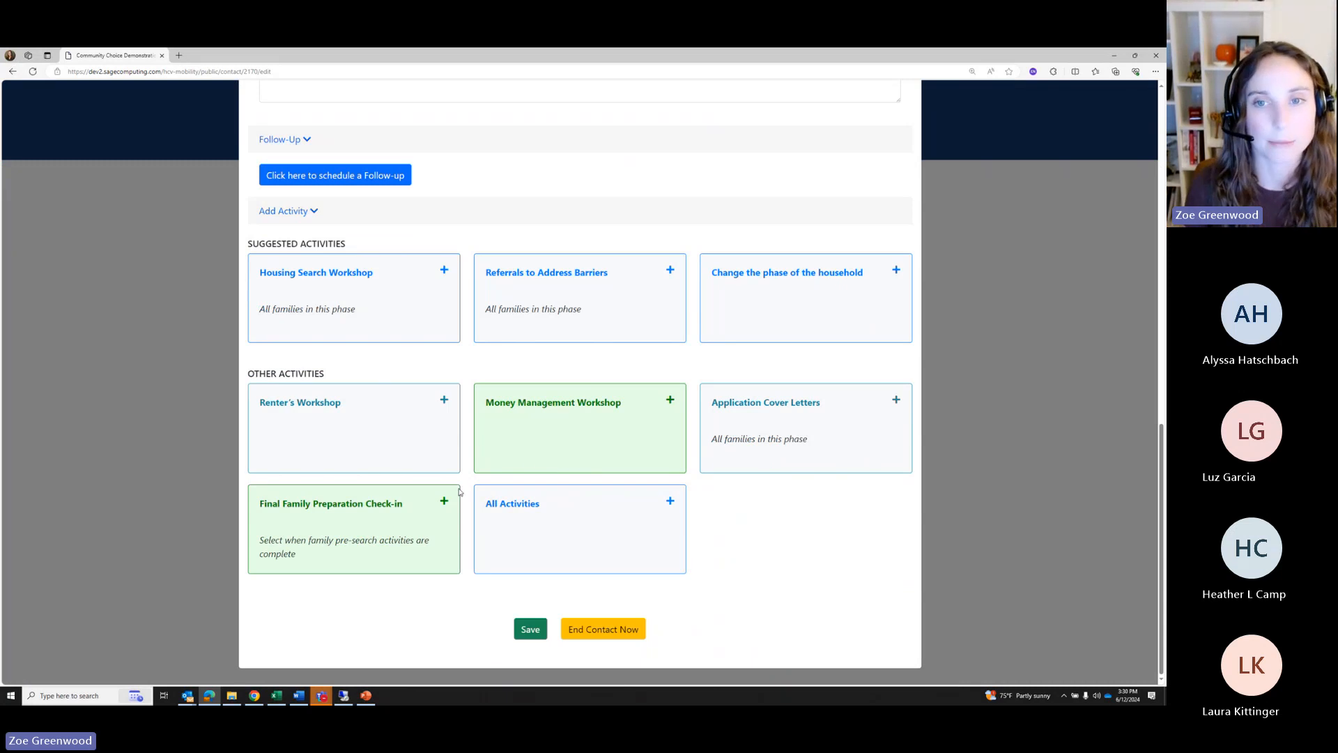
In the Change phase dialog, pick Phase 4: Owner Outreach, Searching and Applications
{"action": "left_click", "coordinate": [758, 282]}
{"action": "left_click", "coordinate": [472, 186]}
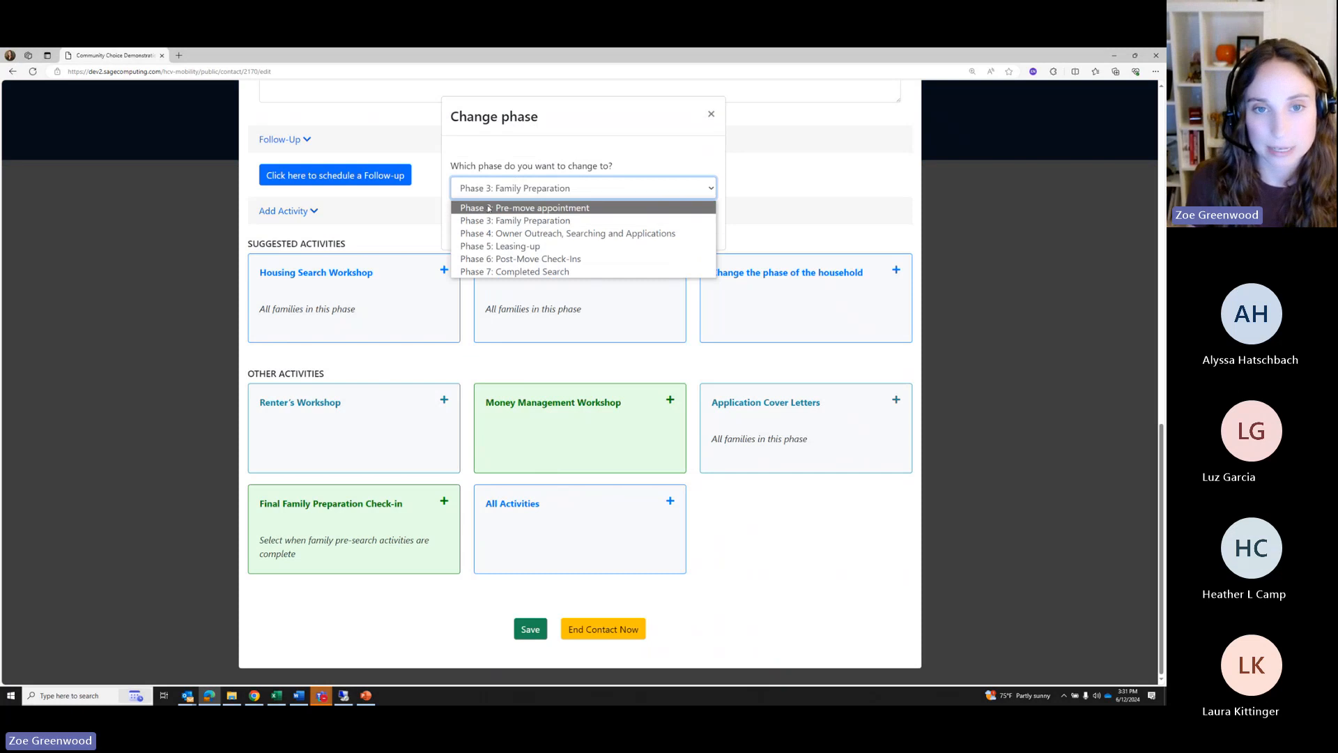
{"action": "left_click", "coordinate": [493, 234]}
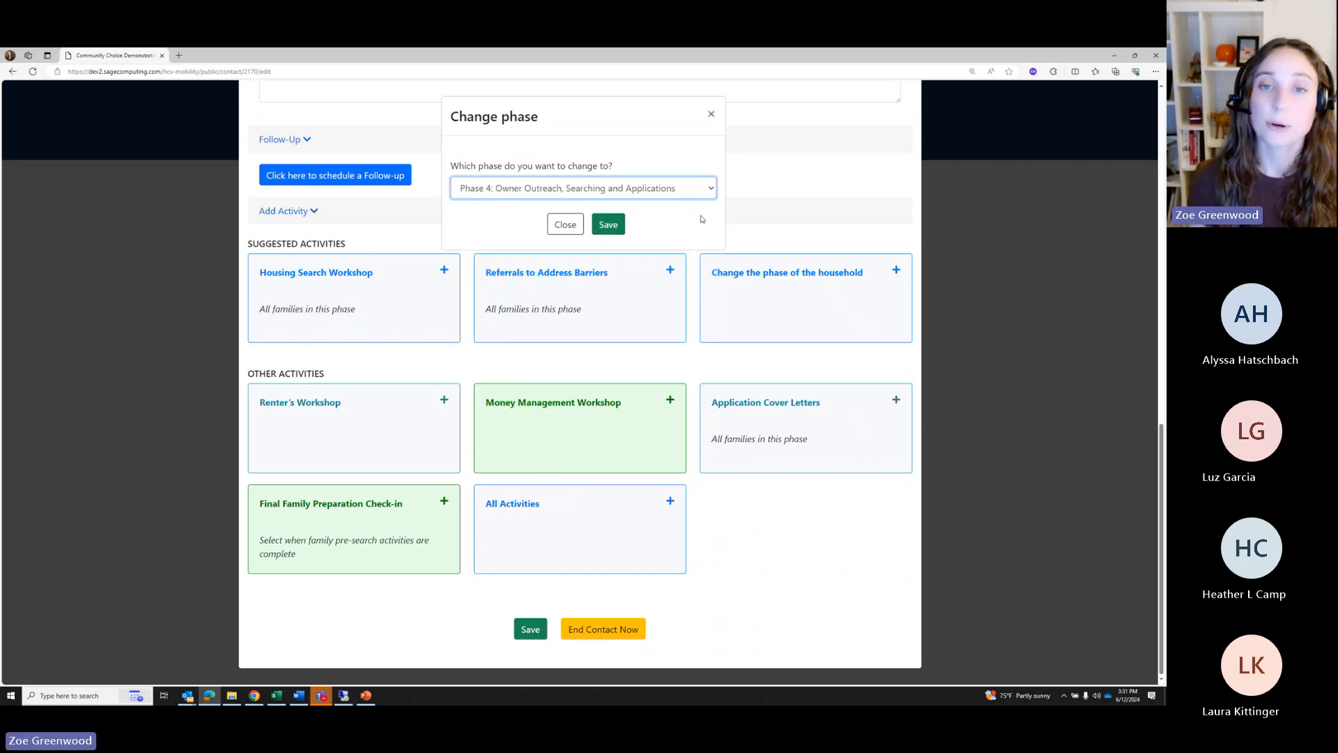
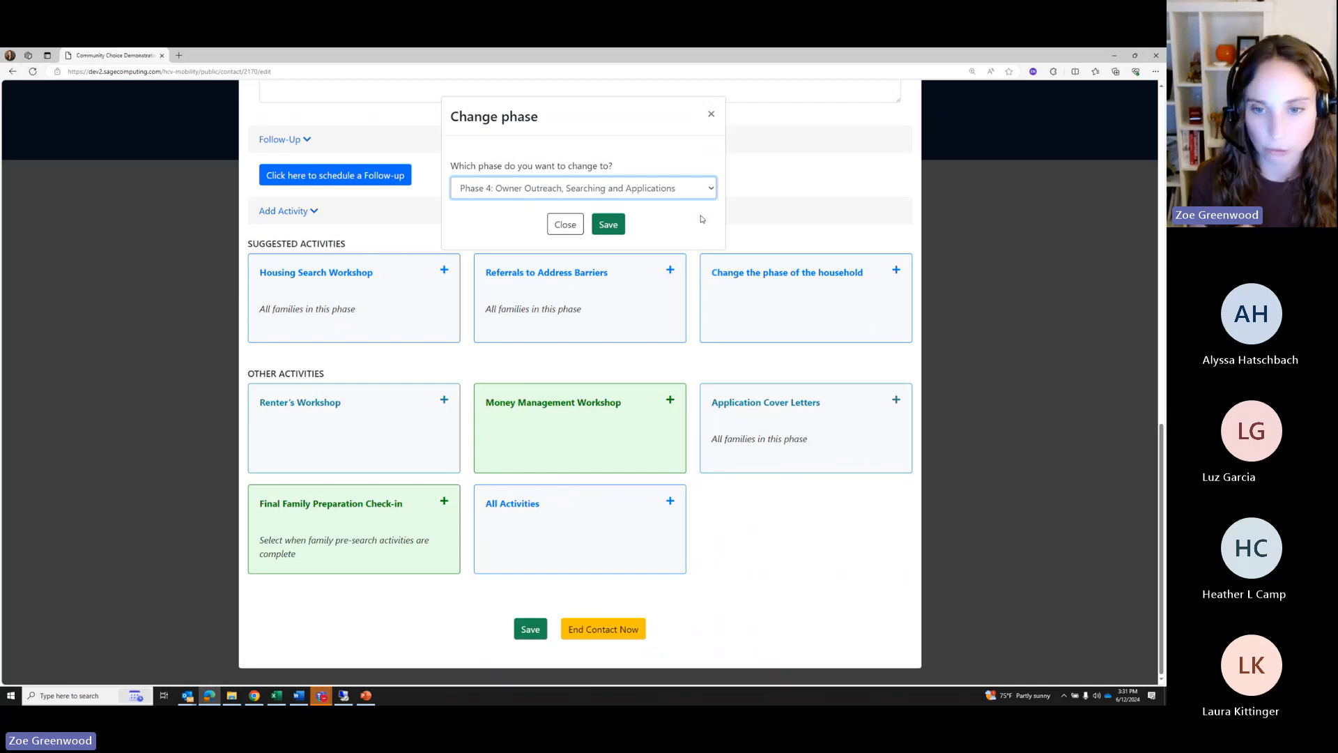
Close the Phase 4 change dialog without saving and bring up the All Activities selection
{"action": "left_click", "coordinate": [561, 225]}
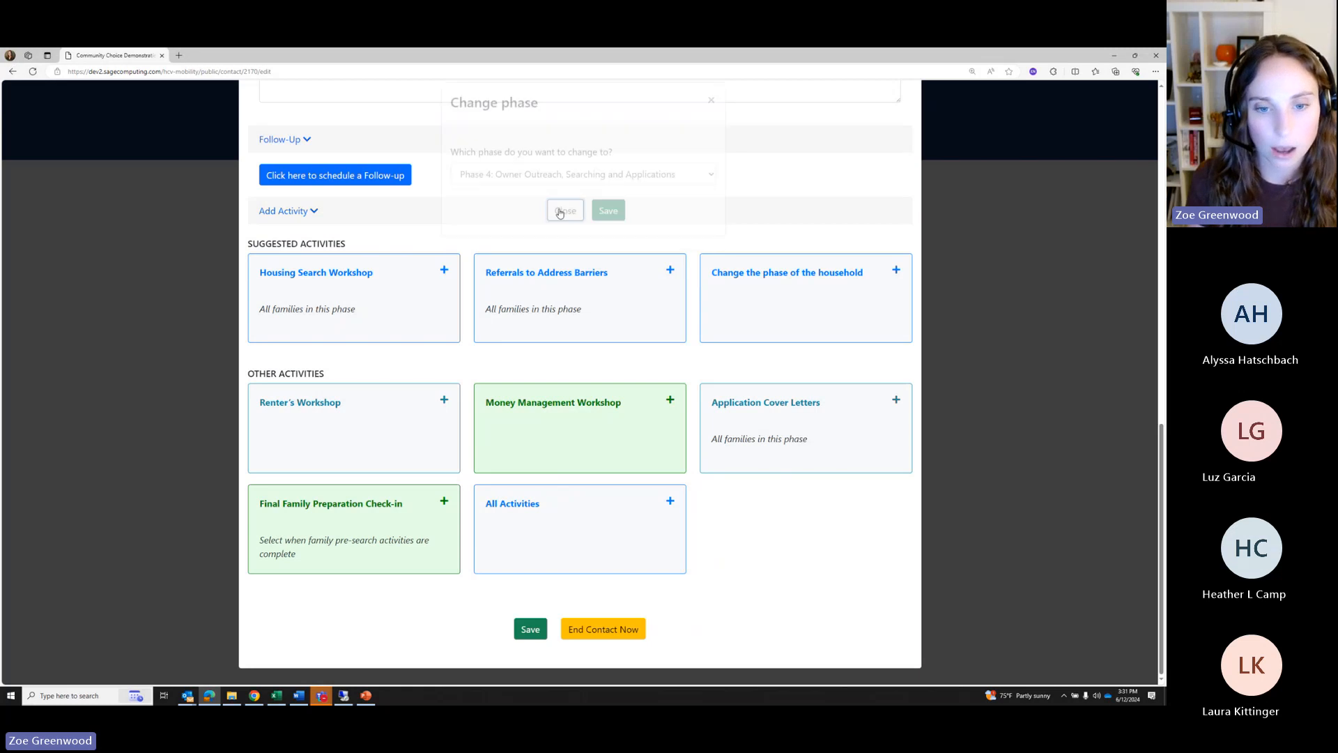
{"action": "left_click", "coordinate": [583, 536]}
Choose 'Requesting a move voucher for existing voucher holder' from the activity list
{"action": "left_click", "coordinate": [560, 182]}
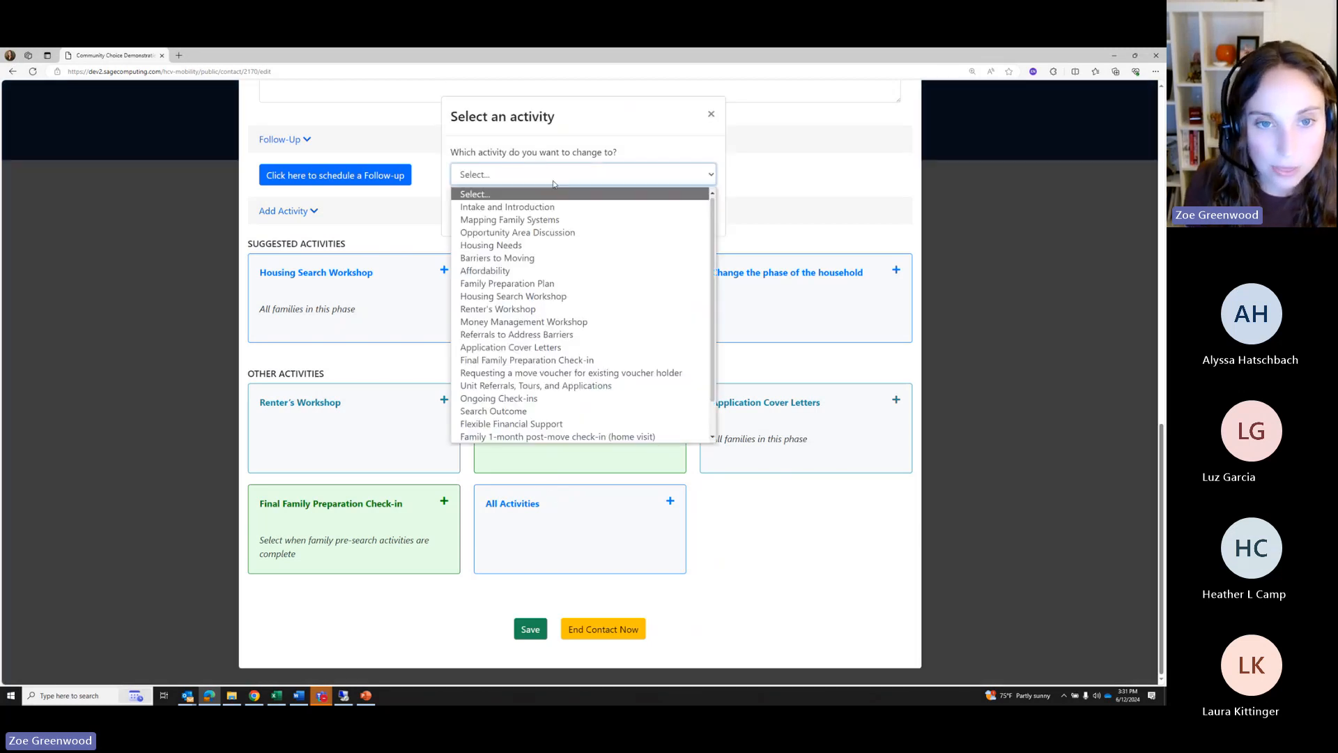
{"action": "scroll", "coordinate": [540, 241], "scroll_direction": "down", "scroll_amount": 1}
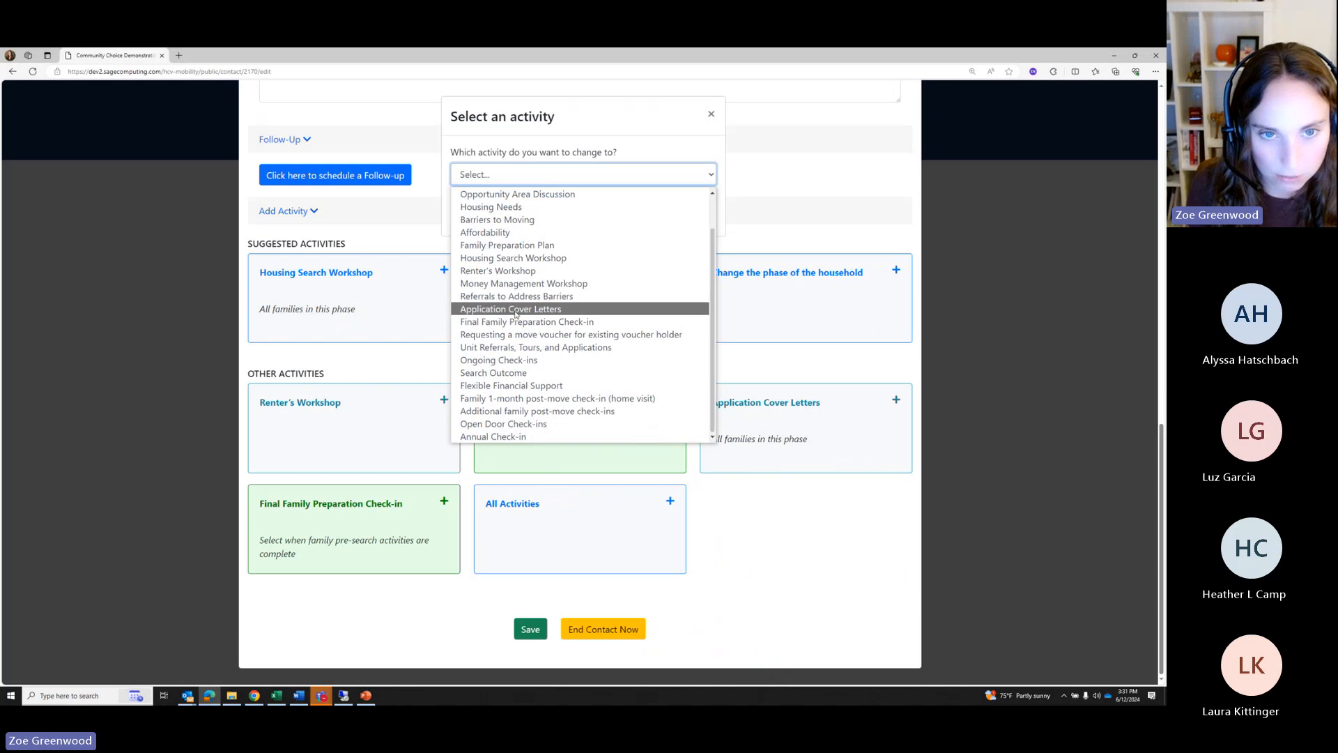
{"action": "scroll", "coordinate": [516, 279], "scroll_direction": "up", "scroll_amount": 1}
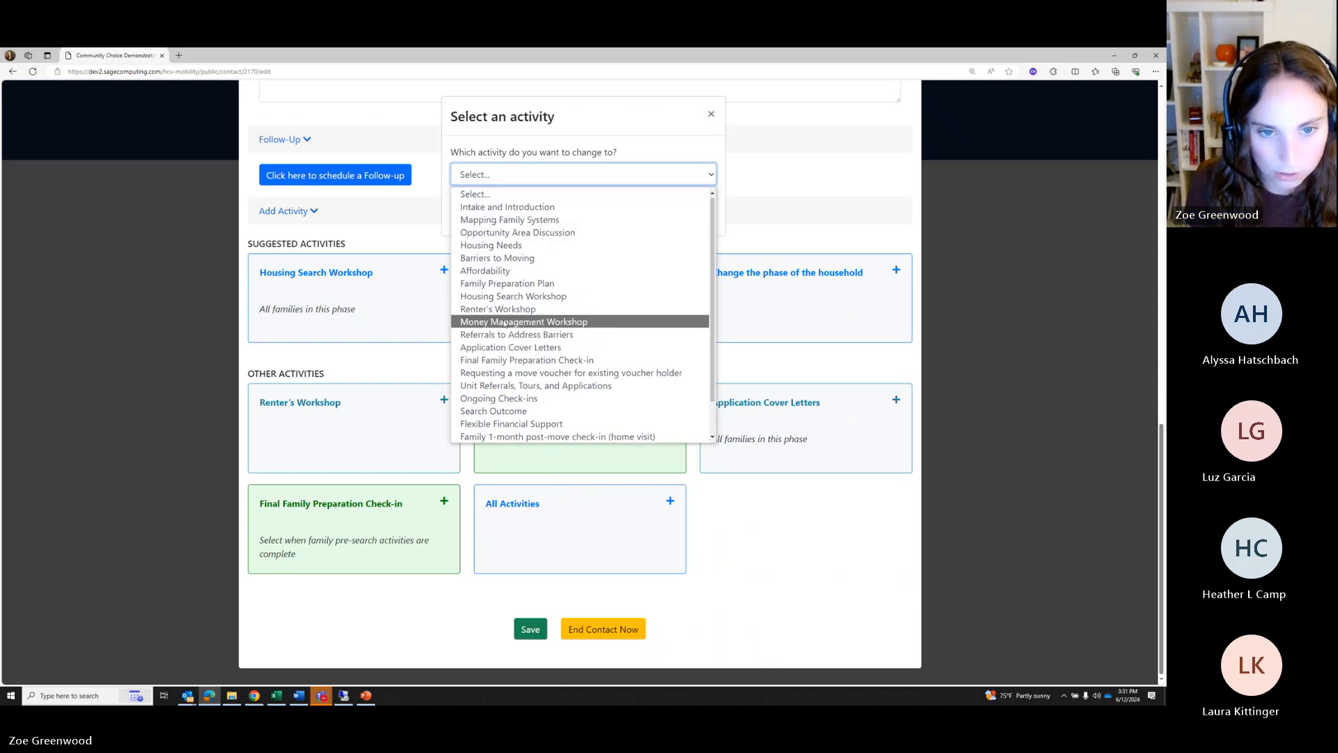
{"action": "left_click", "coordinate": [497, 376]}
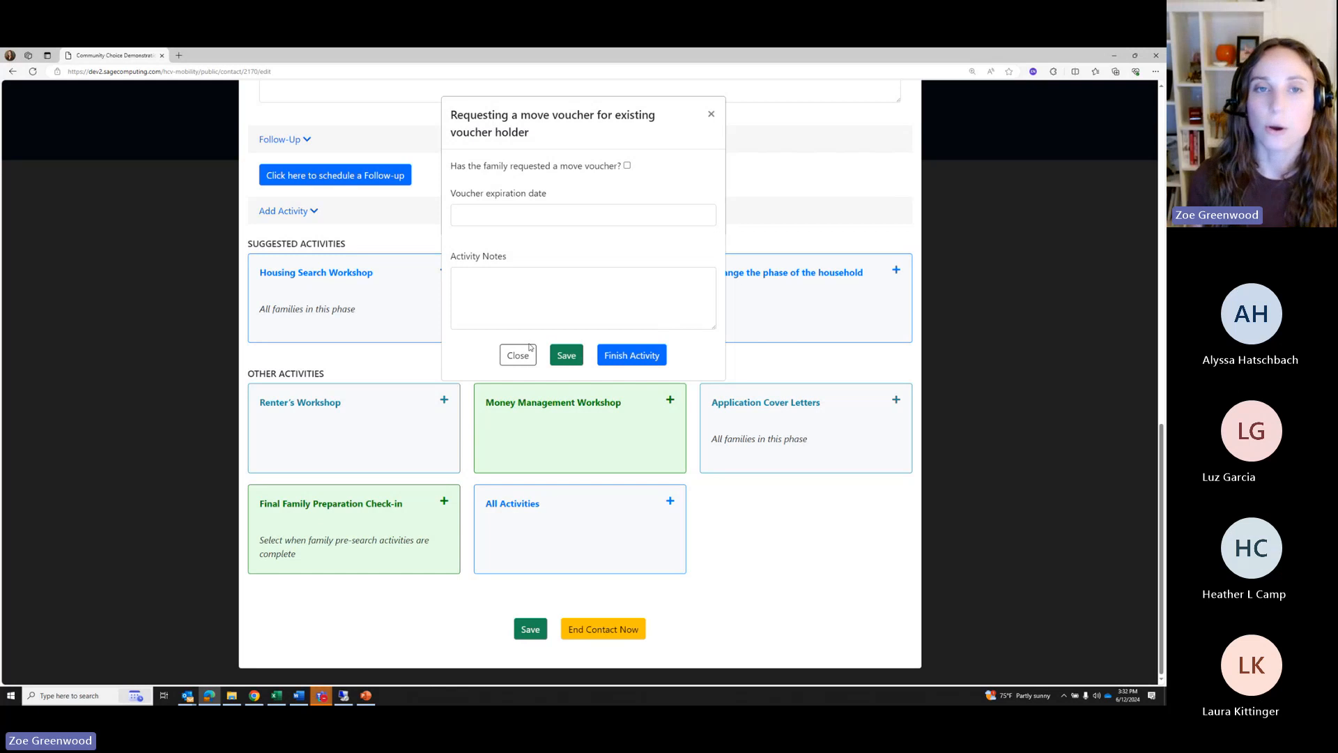
Record a requested move voucher expiring June 30, 2024, then finish the activity
{"action": "left_click_drag", "start_coordinate": [531, 134], "coordinate": [572, 137]}
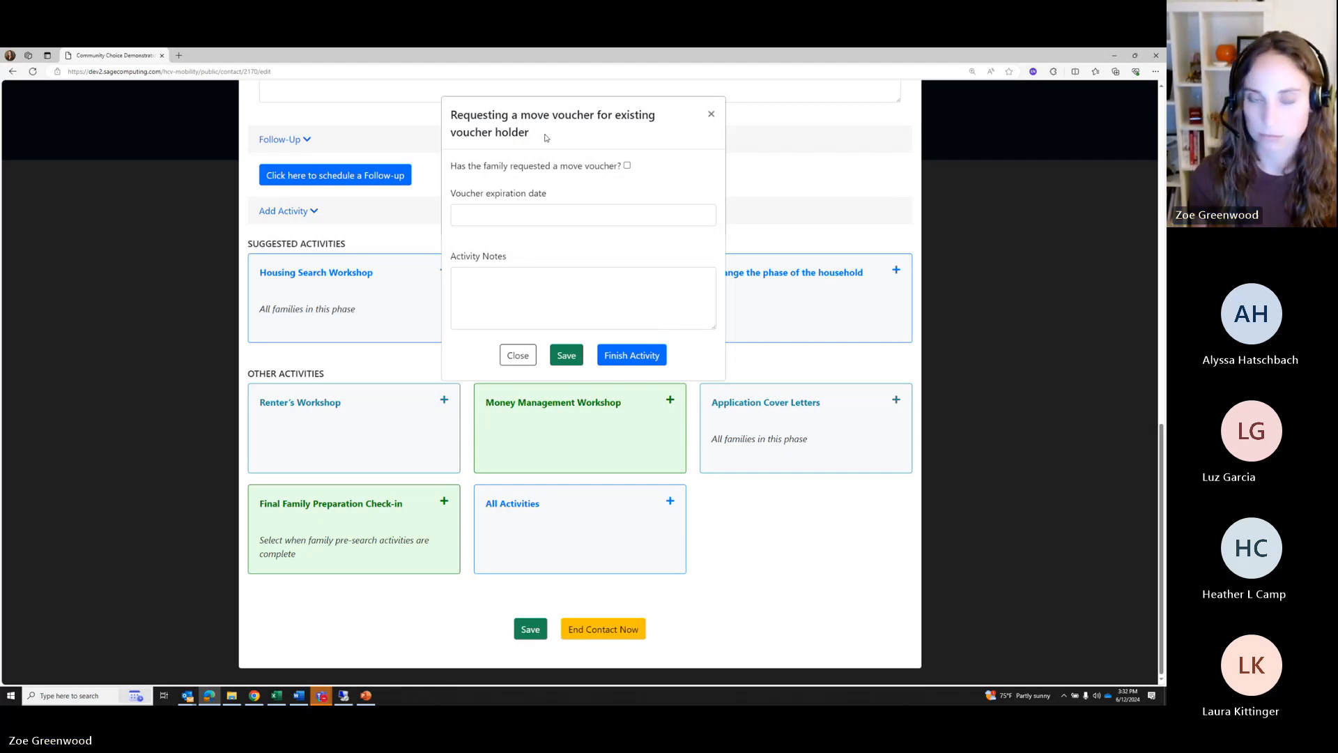
{"action": "left_click", "coordinate": [626, 167]}
{"action": "left_click", "coordinate": [538, 213]}
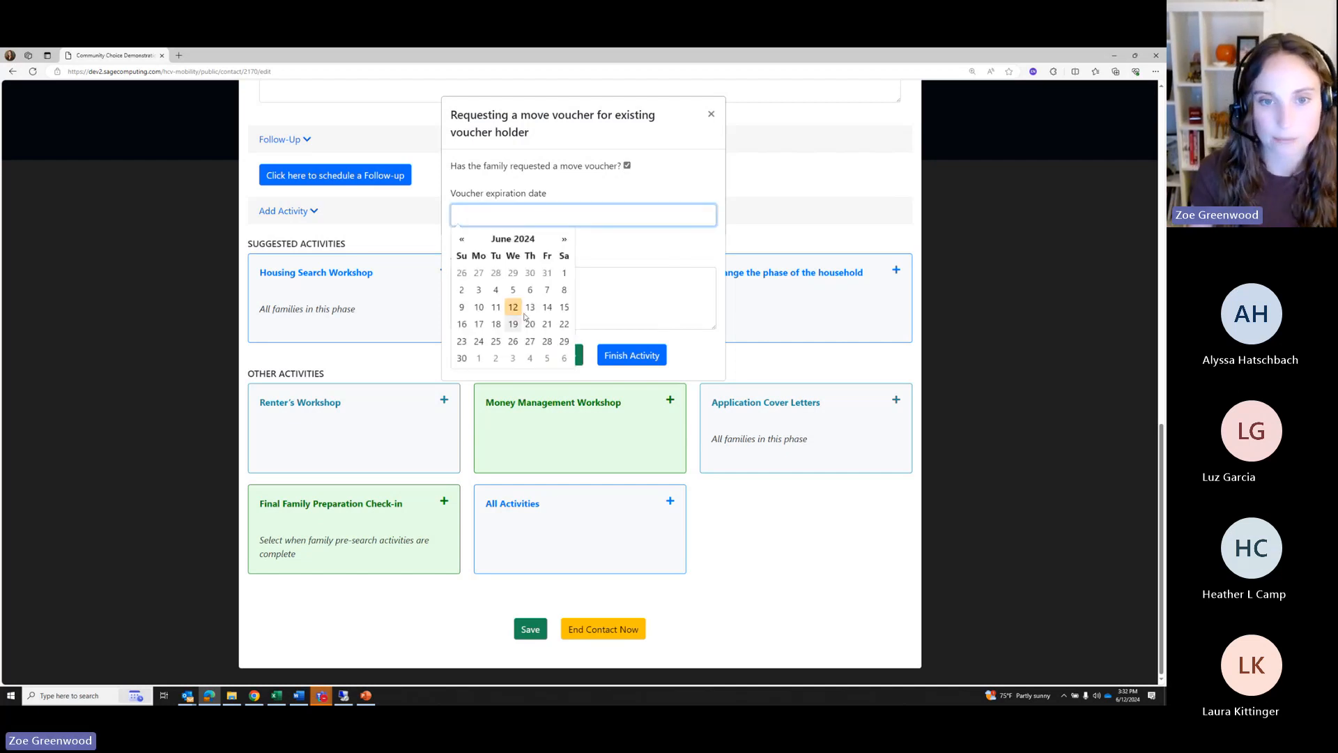
{"action": "left_click", "coordinate": [511, 357]}
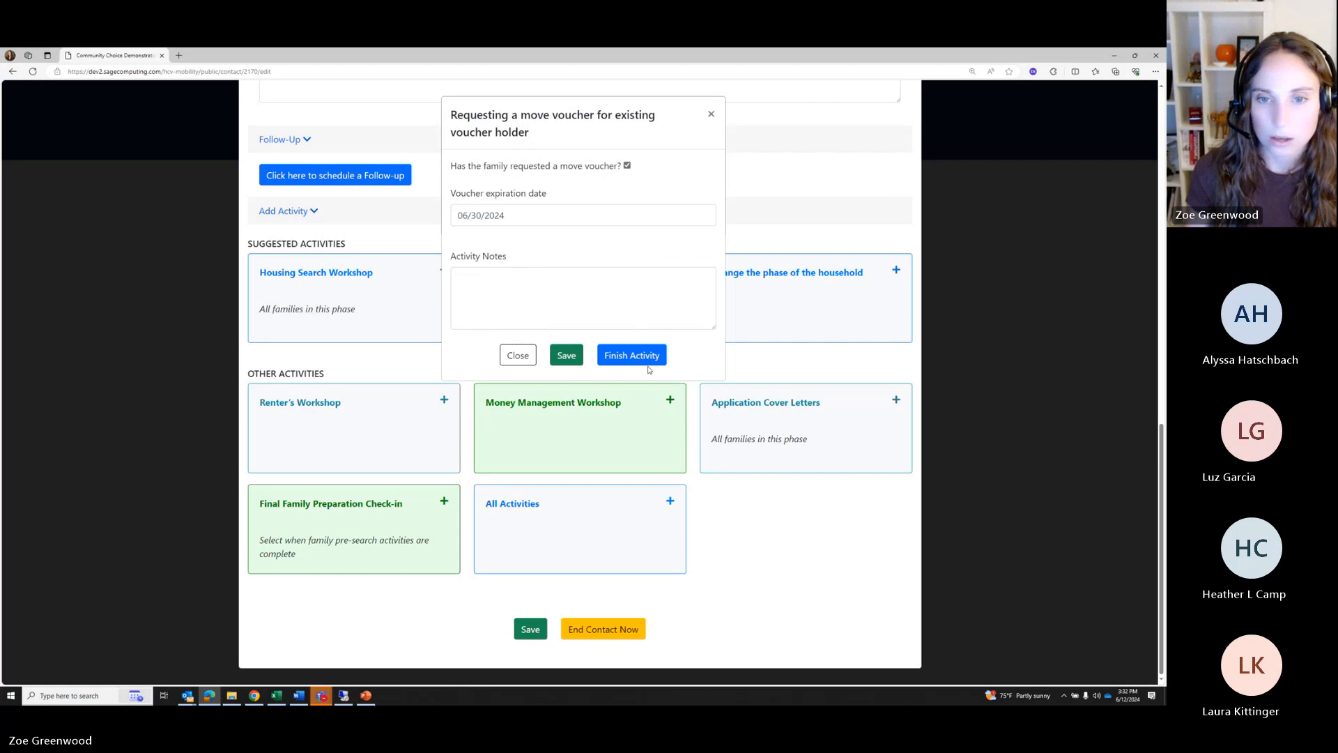
{"action": "left_click", "coordinate": [617, 356]}
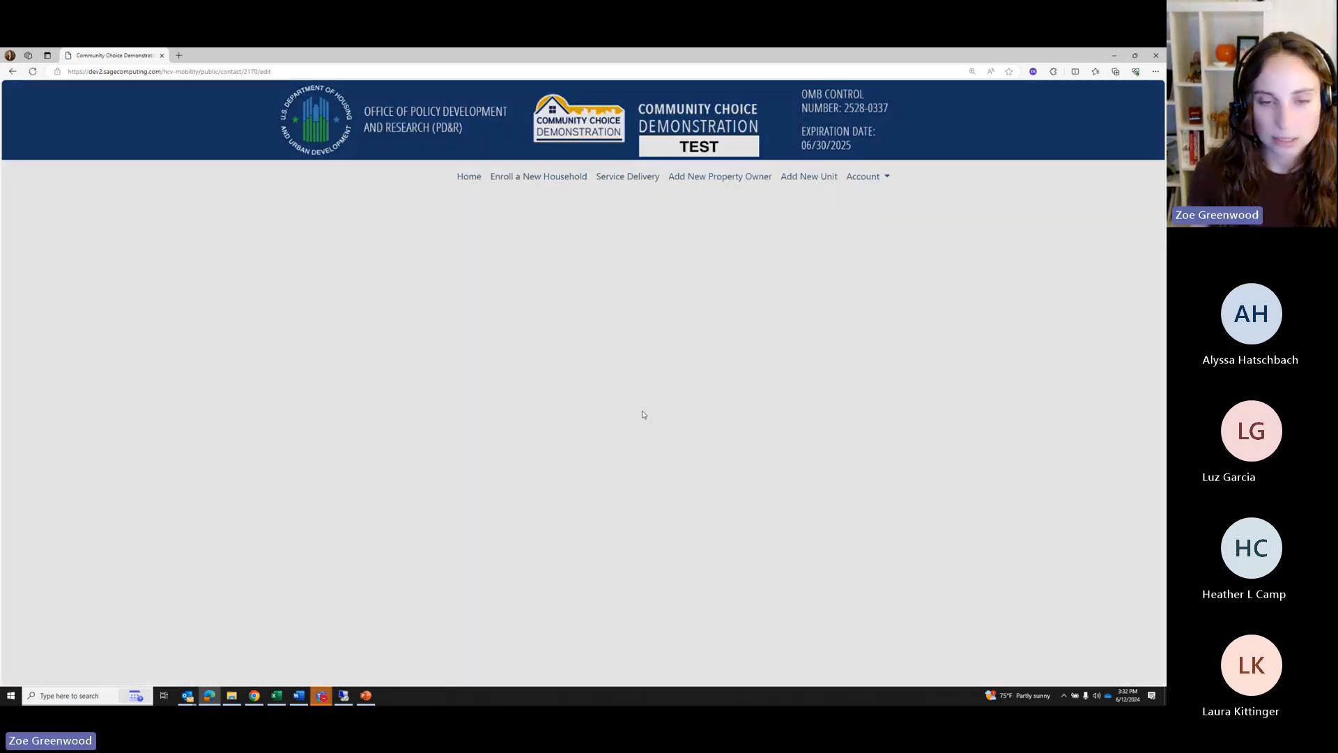
Save the household's phase as Phase 4: Owner Outreach, Searching and Applications
{"action": "scroll", "coordinate": [633, 410], "scroll_direction": "down", "scroll_amount": 8}
{"action": "scroll", "coordinate": [675, 515], "scroll_direction": "down", "scroll_amount": 2}
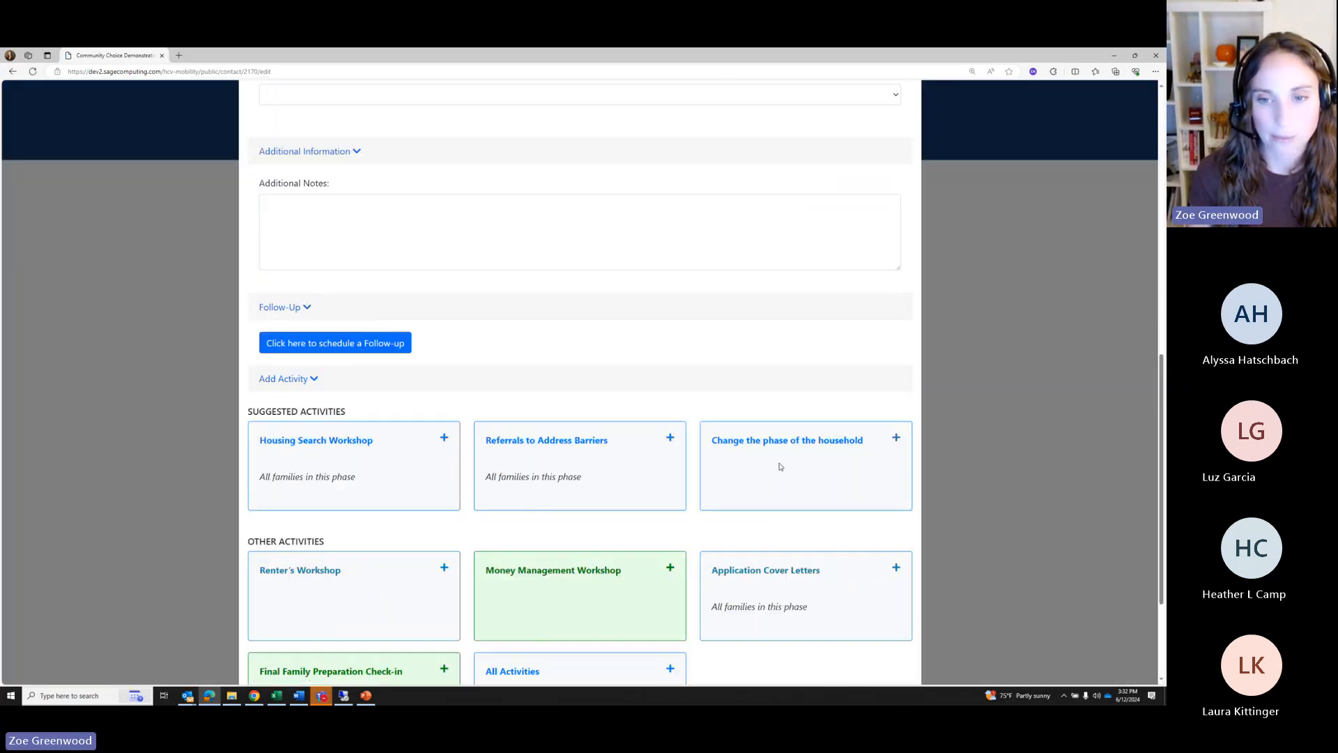
{"action": "left_click", "coordinate": [782, 466]}
{"action": "left_click", "coordinate": [546, 191]}
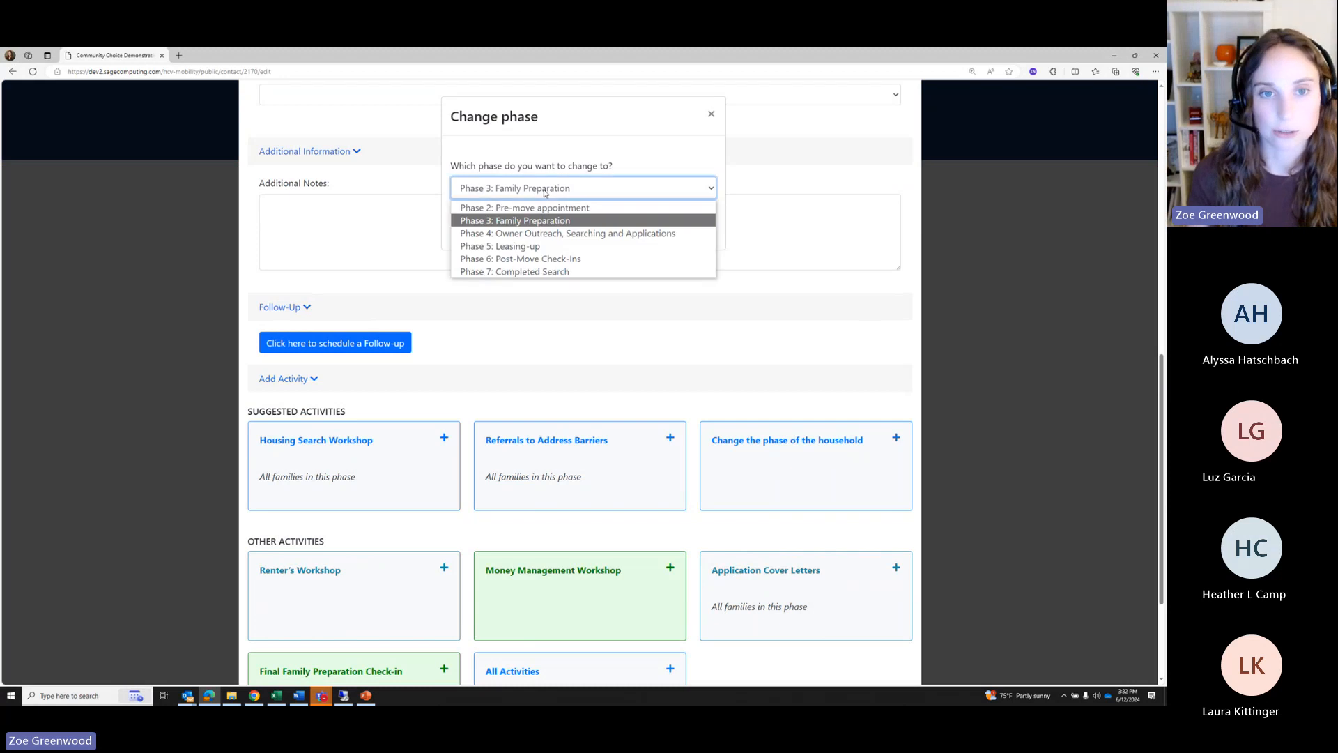
{"action": "left_click", "coordinate": [514, 233]}
{"action": "left_click", "coordinate": [608, 225]}
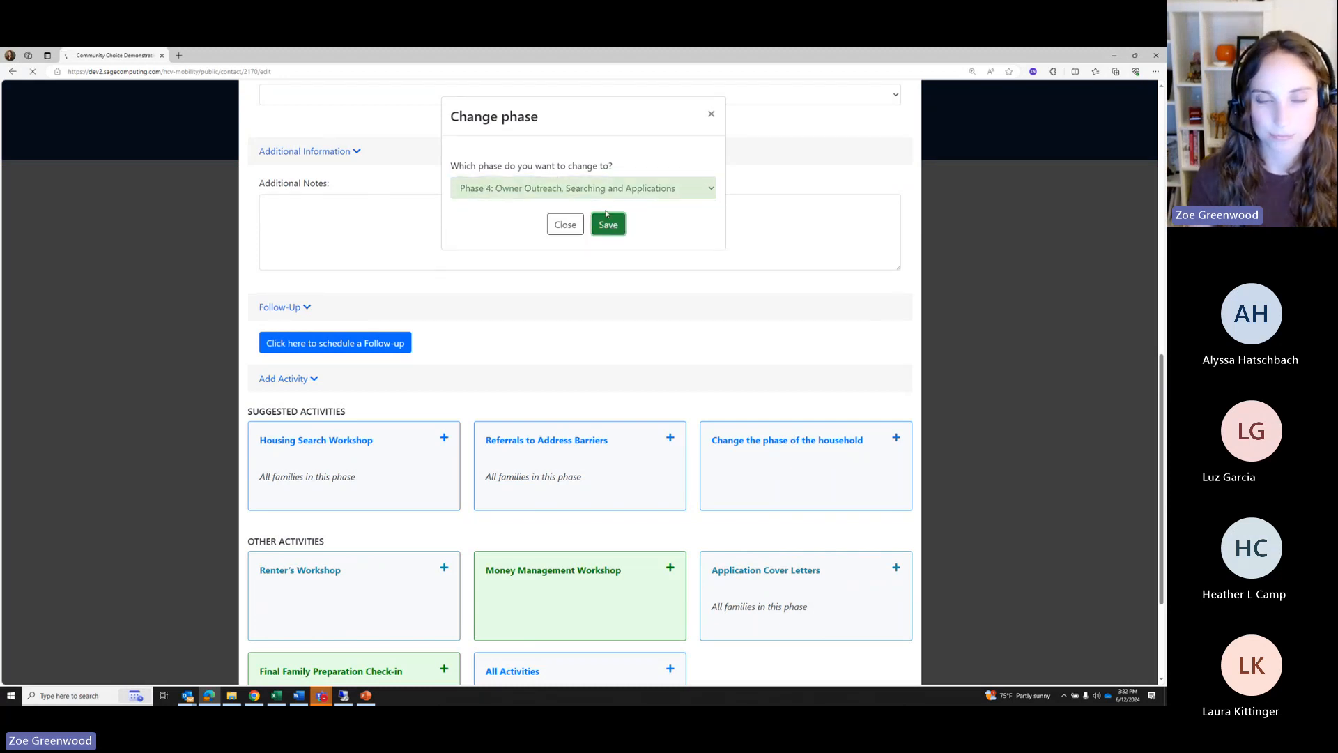
End the contact with the household
{"action": "scroll", "coordinate": [766, 391], "scroll_direction": "down", "scroll_amount": 10}
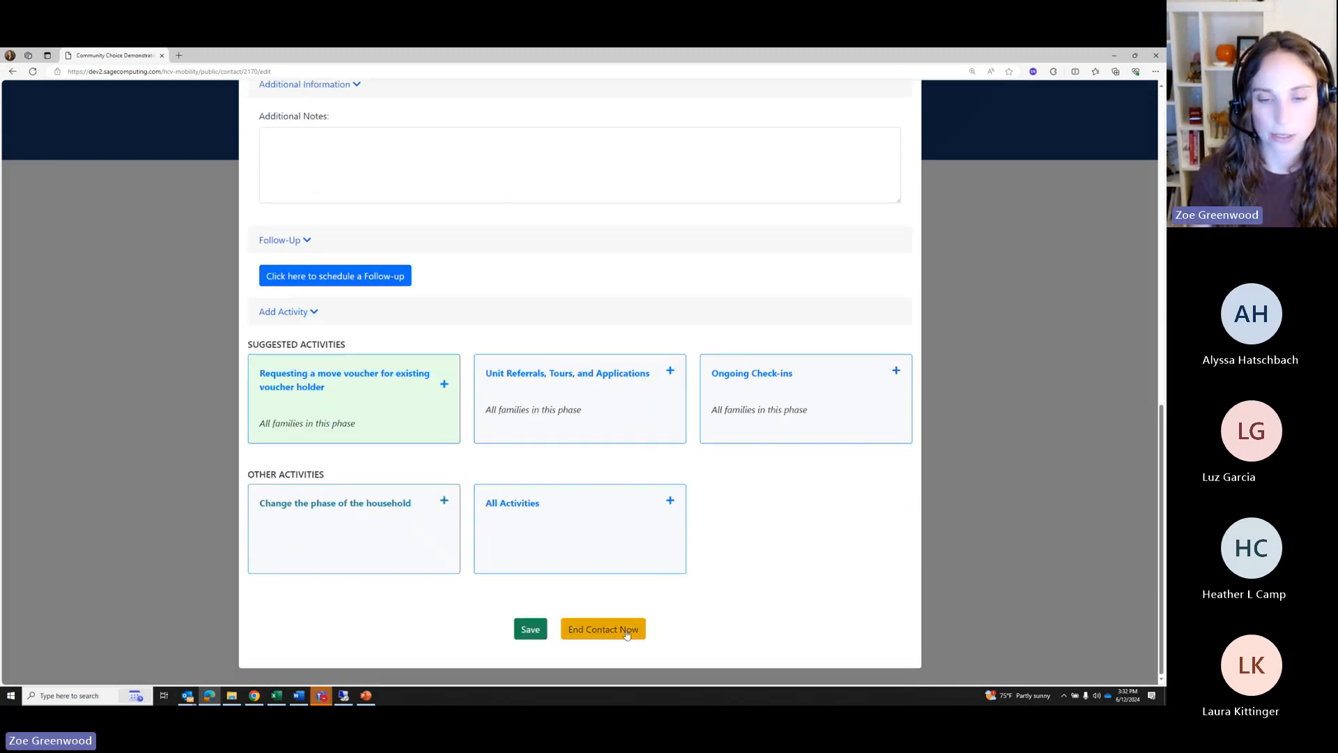
{"action": "left_click", "coordinate": [610, 629]}
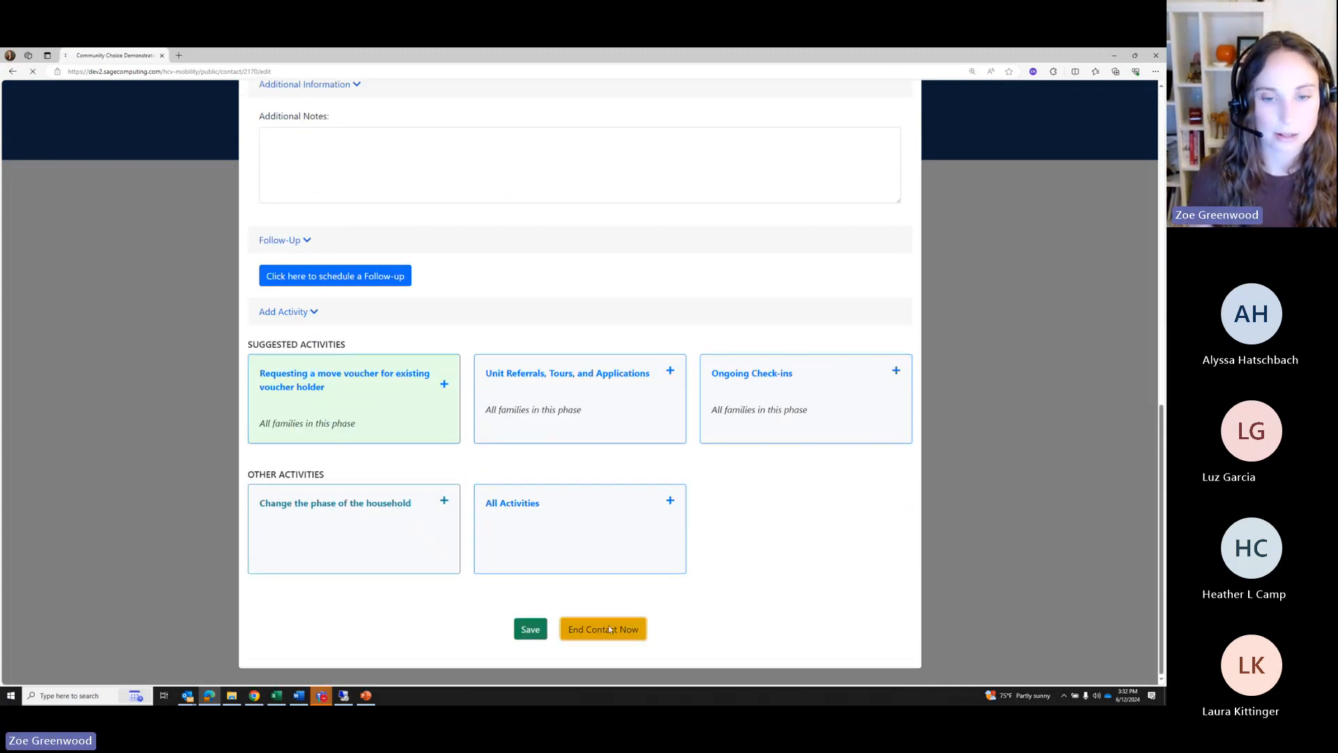
{"action": "scroll", "coordinate": [456, 528], "scroll_direction": "down", "scroll_amount": 3}
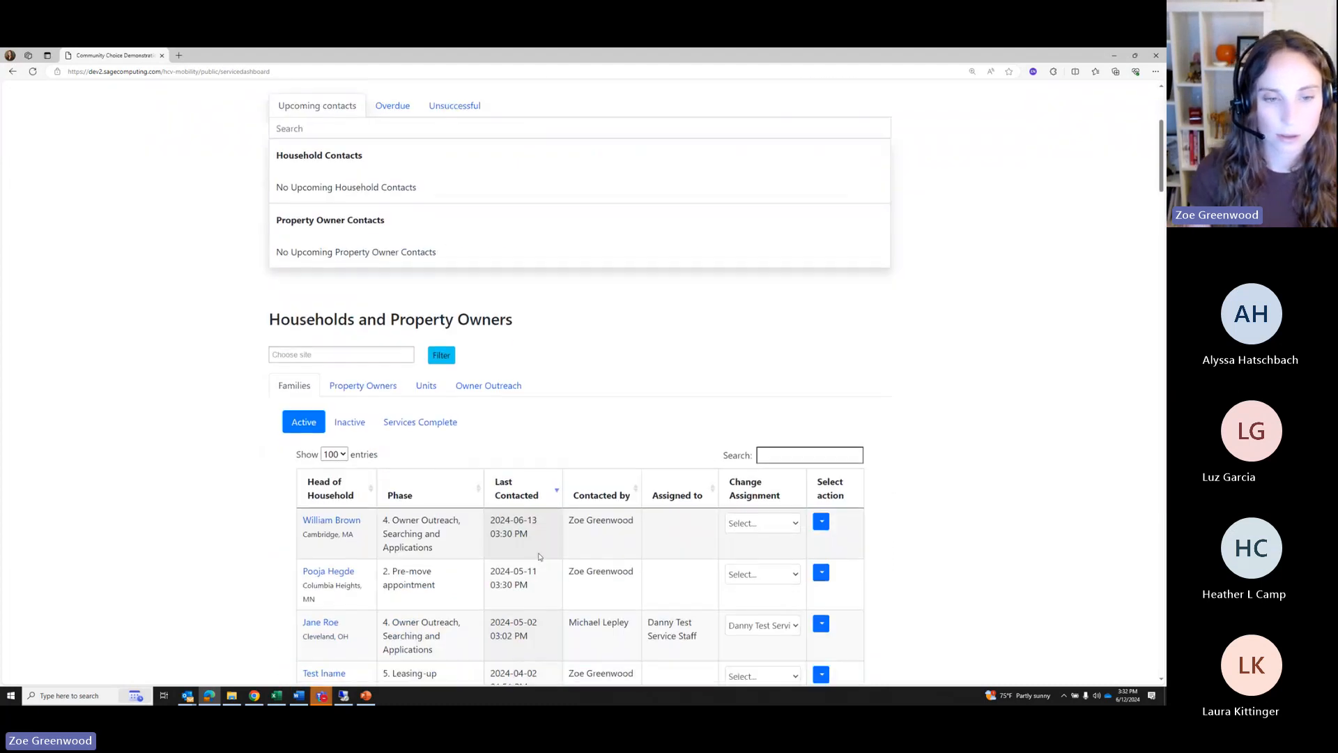
Switch the dashboard to the Property Owners tab listing active owners and their last contacts
{"action": "scroll", "coordinate": [539, 556], "scroll_direction": "down", "scroll_amount": 4}
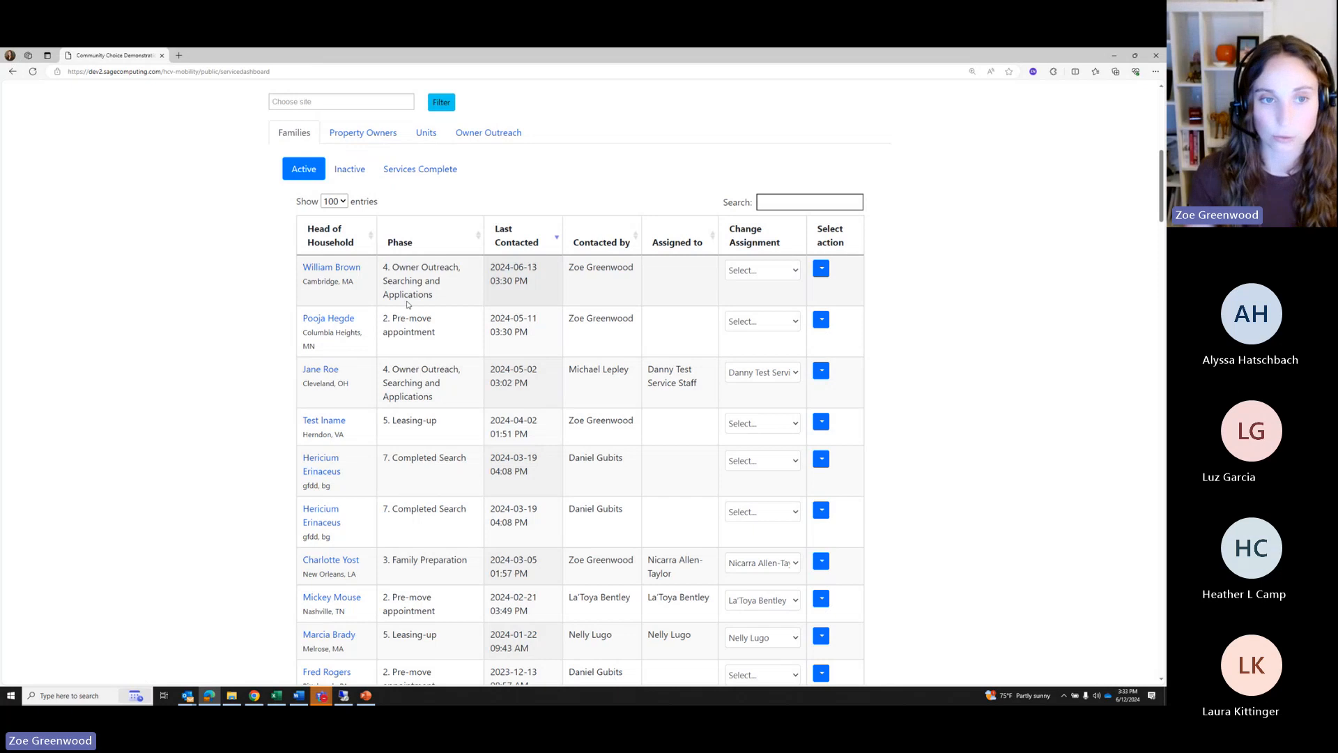
{"action": "left_click", "coordinate": [350, 136]}
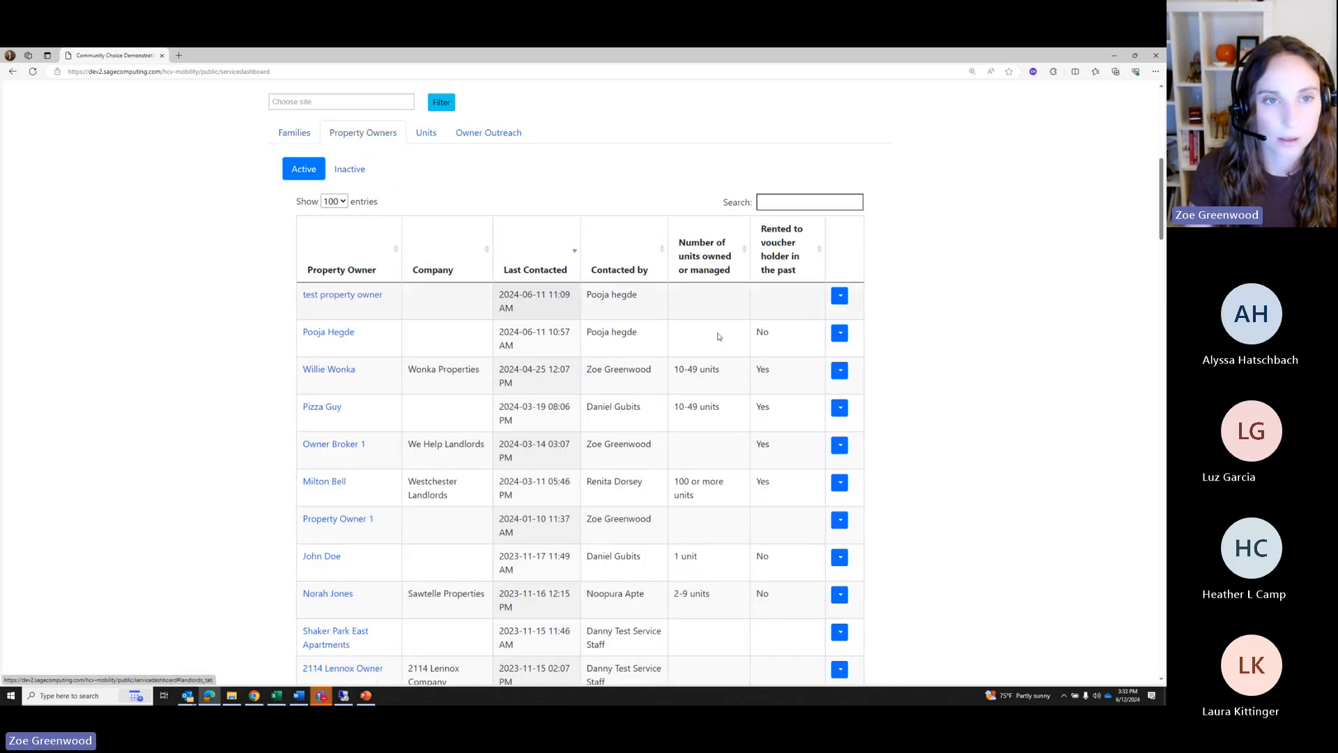
{"action": "scroll", "coordinate": [583, 290], "scroll_direction": "up", "scroll_amount": 5}
{"action": "scroll", "coordinate": [653, 285], "scroll_direction": "up", "scroll_amount": 3}
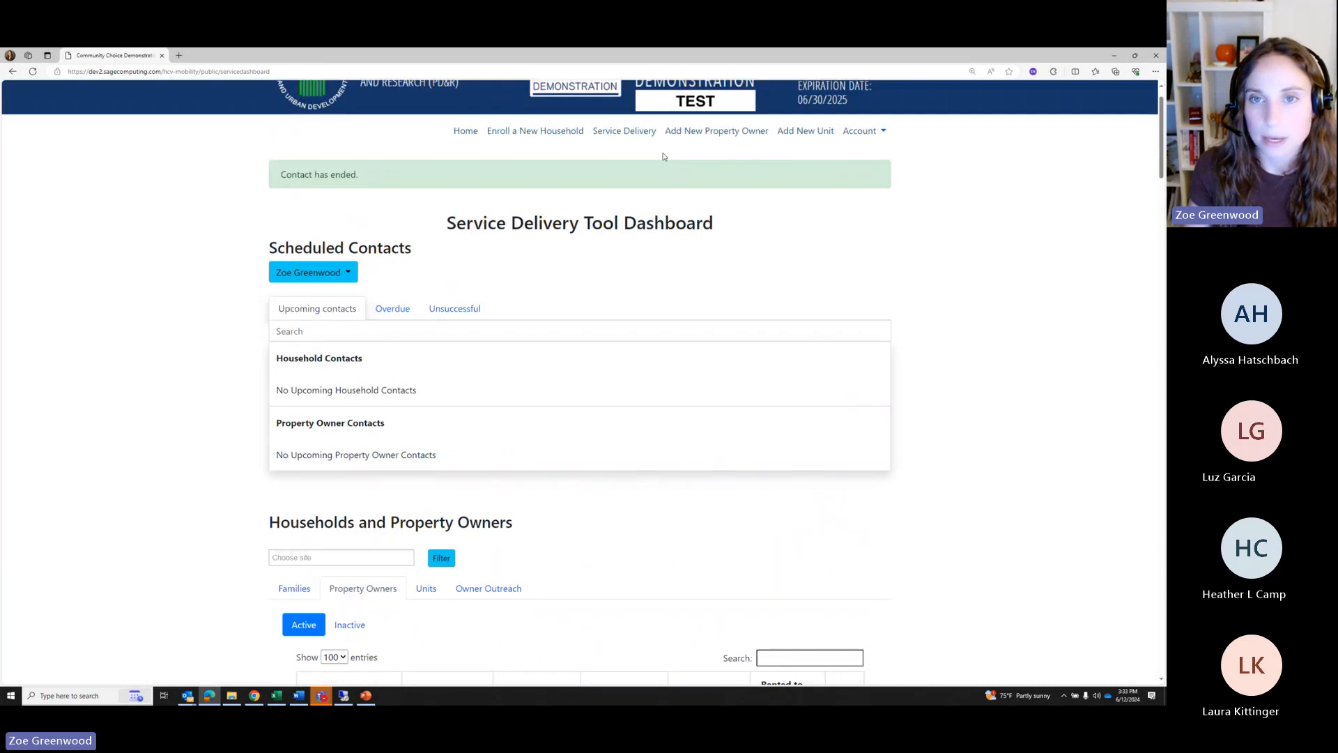
Start a new property owner record with the site set to Los Angeles
{"action": "left_click", "coordinate": [691, 132]}
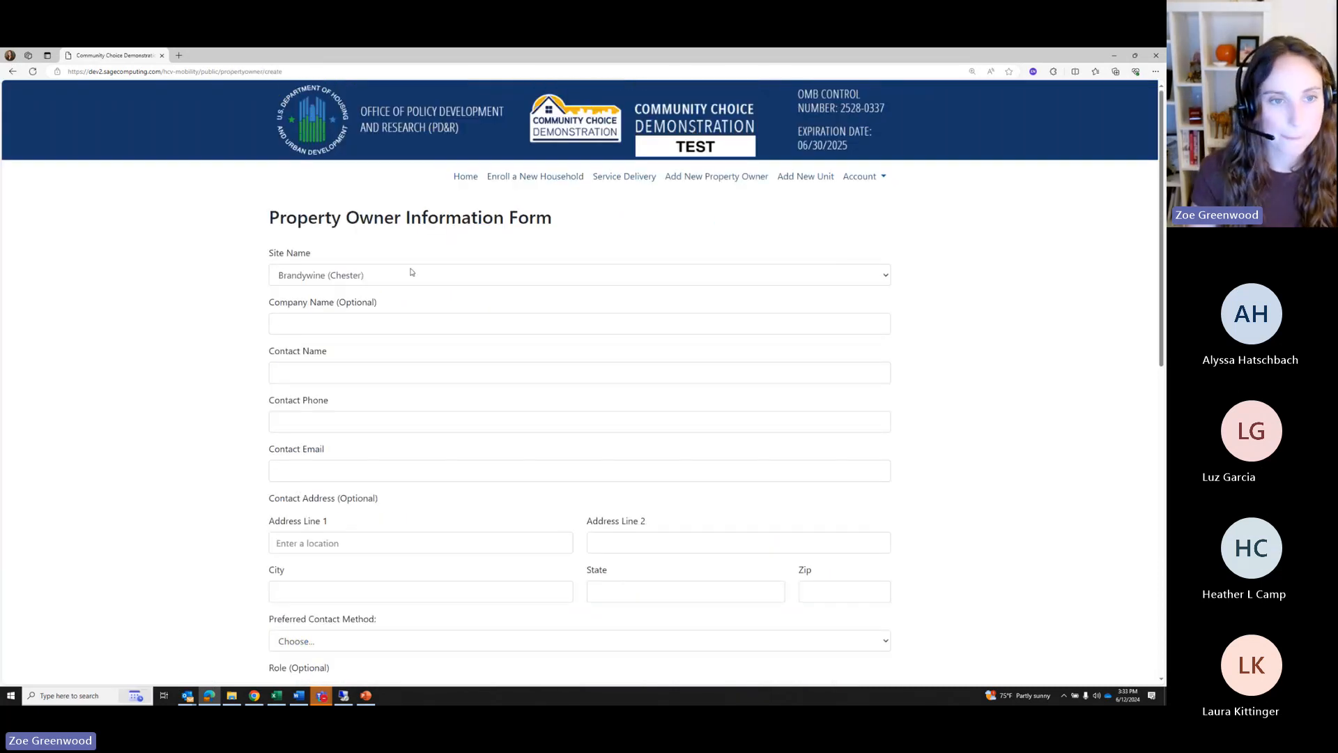
{"action": "left_click", "coordinate": [412, 275]}
{"action": "left_click", "coordinate": [321, 322]}
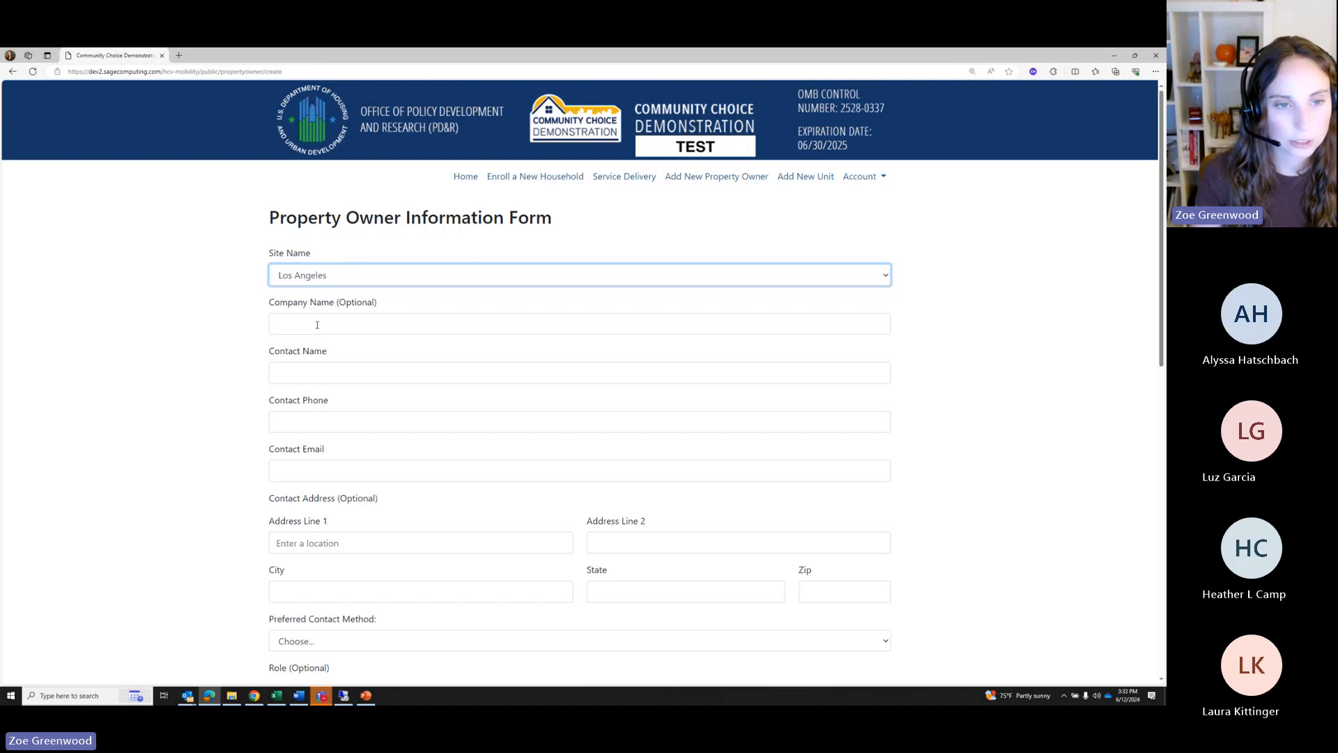
Enter the contact's name, removing the unwanted autofilled surname
{"action": "left_click", "coordinate": [290, 374]}
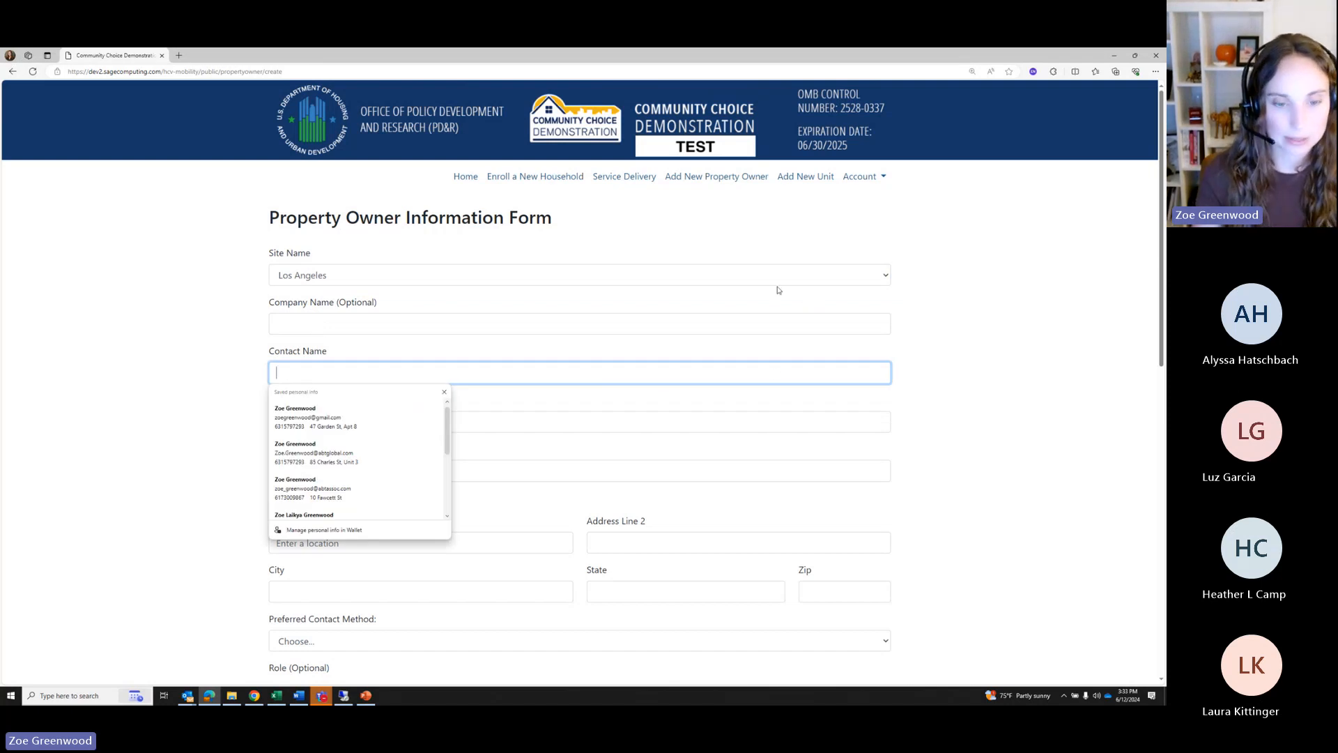
{"action": "type", "text": "Los"}
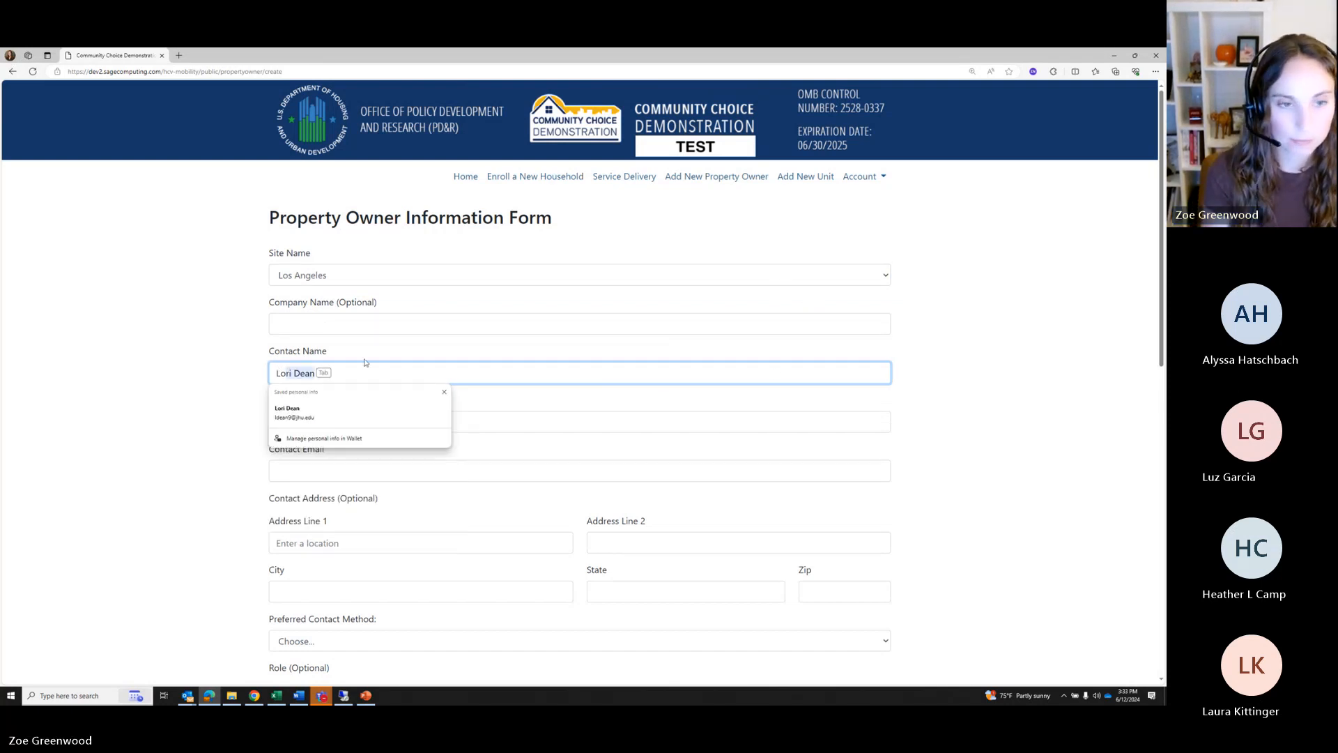
{"action": "key", "text": "BackSpace"}
{"action": "key", "text": "BackSpace"}
{"action": "key", "text": "BackSpace"}
{"action": "type", "text": "Mr."}
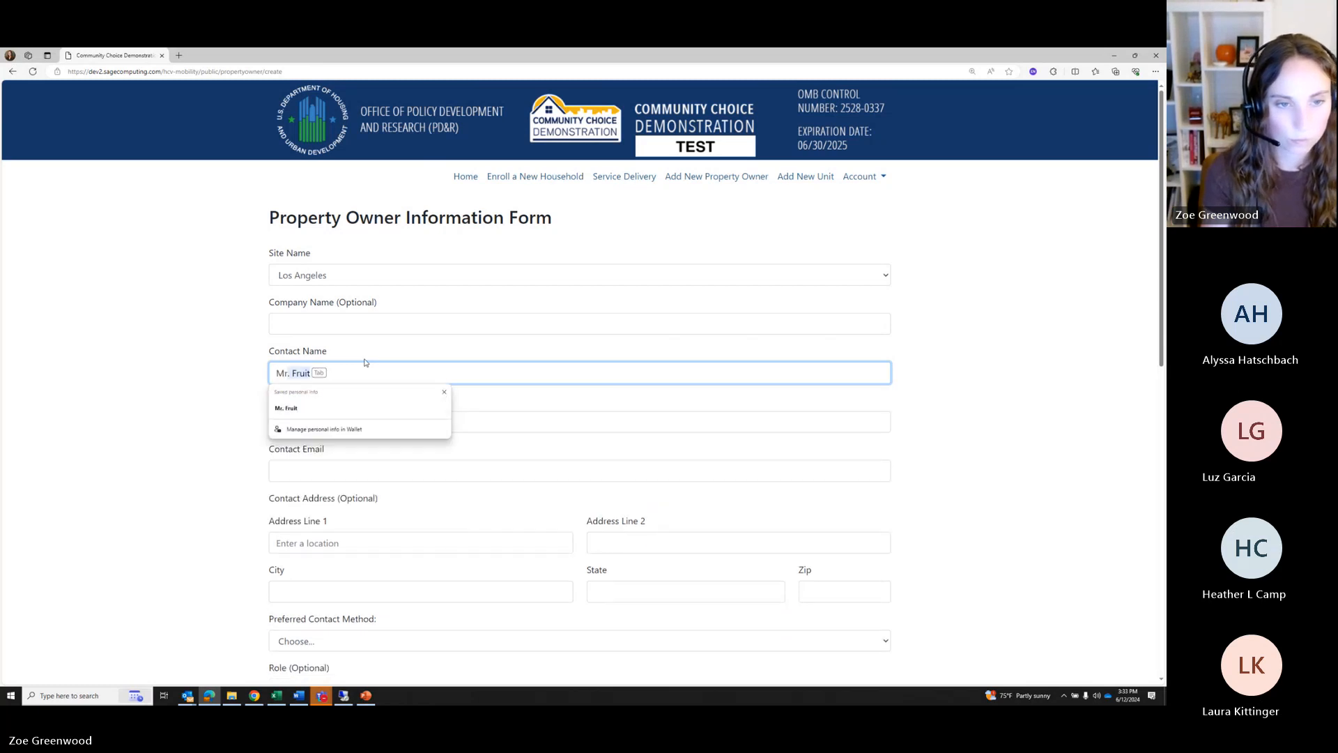
{"action": "key", "text": "BackSpace"}
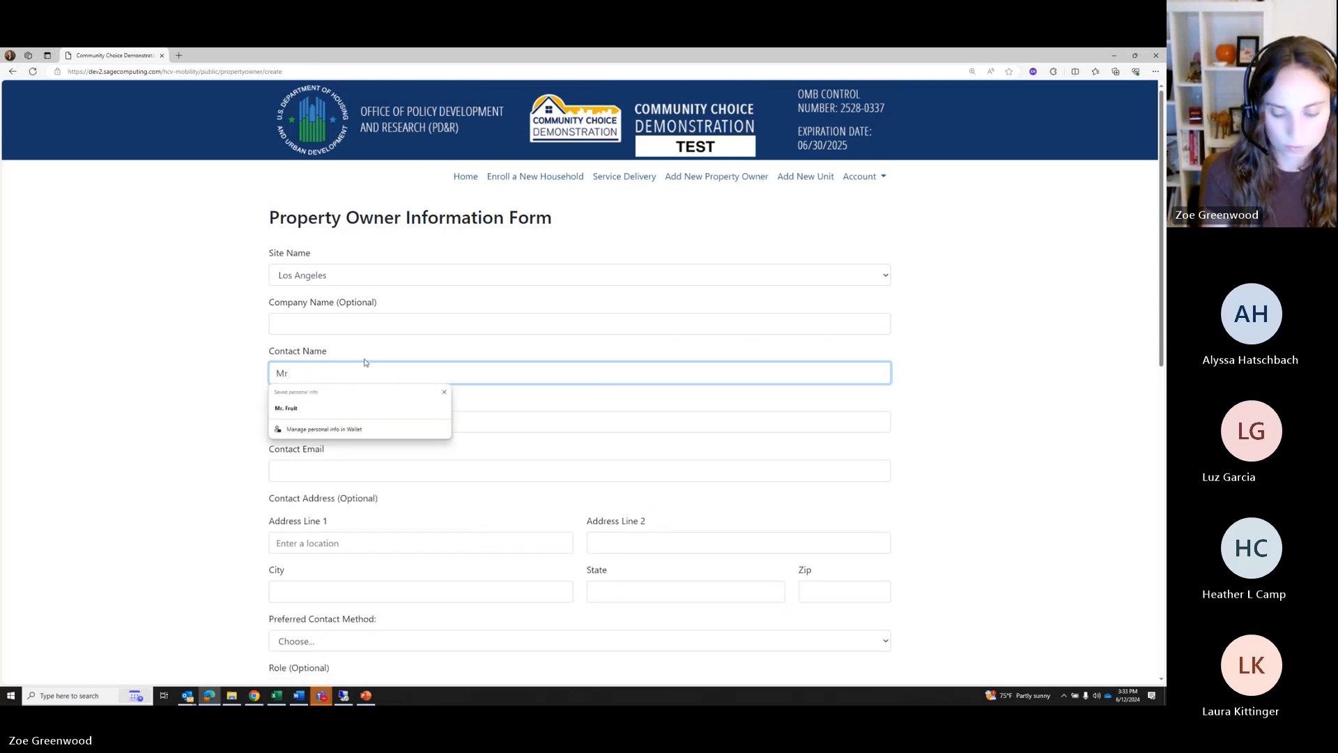
{"action": "key", "text": "Down"}
{"action": "key", "text": "Tab"}
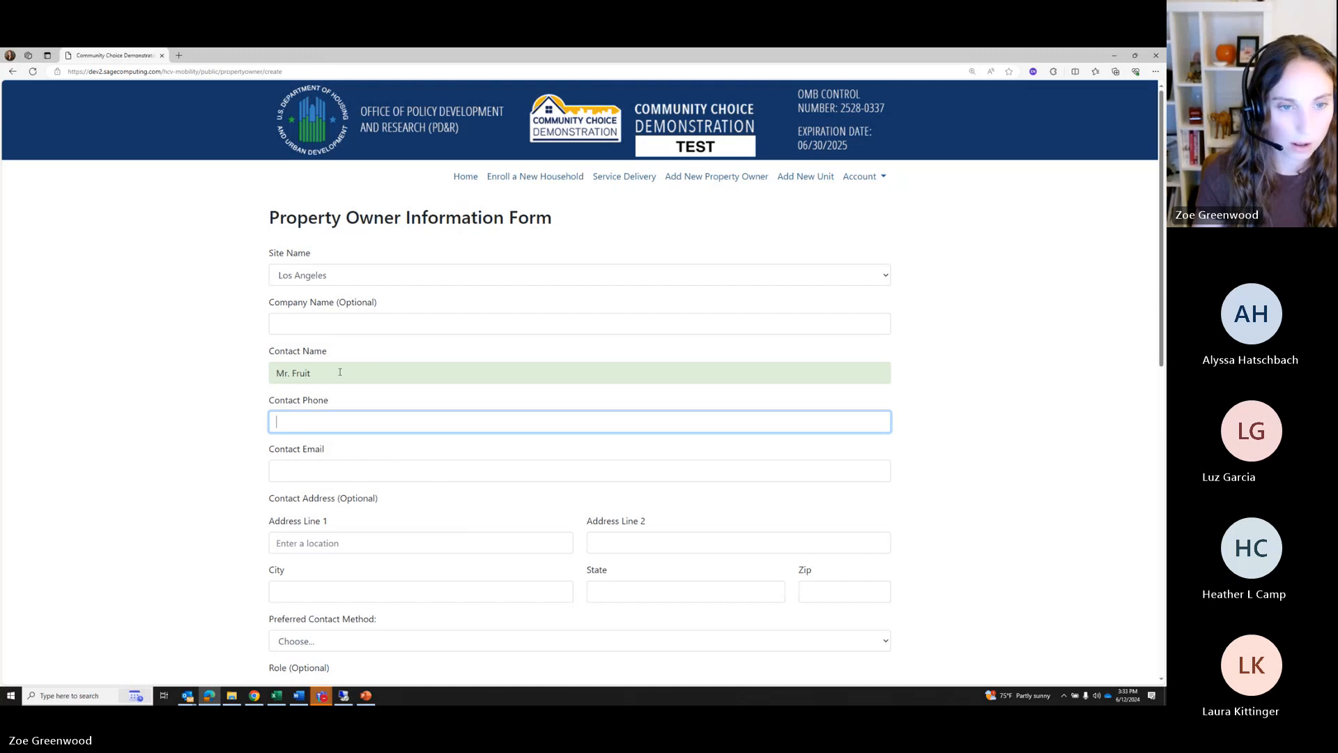
{"action": "left_click", "coordinate": [340, 371]}
{"action": "left_click_drag", "start_coordinate": [340, 373], "coordinate": [291, 373]}
{"action": "key", "text": "BackSpace"}
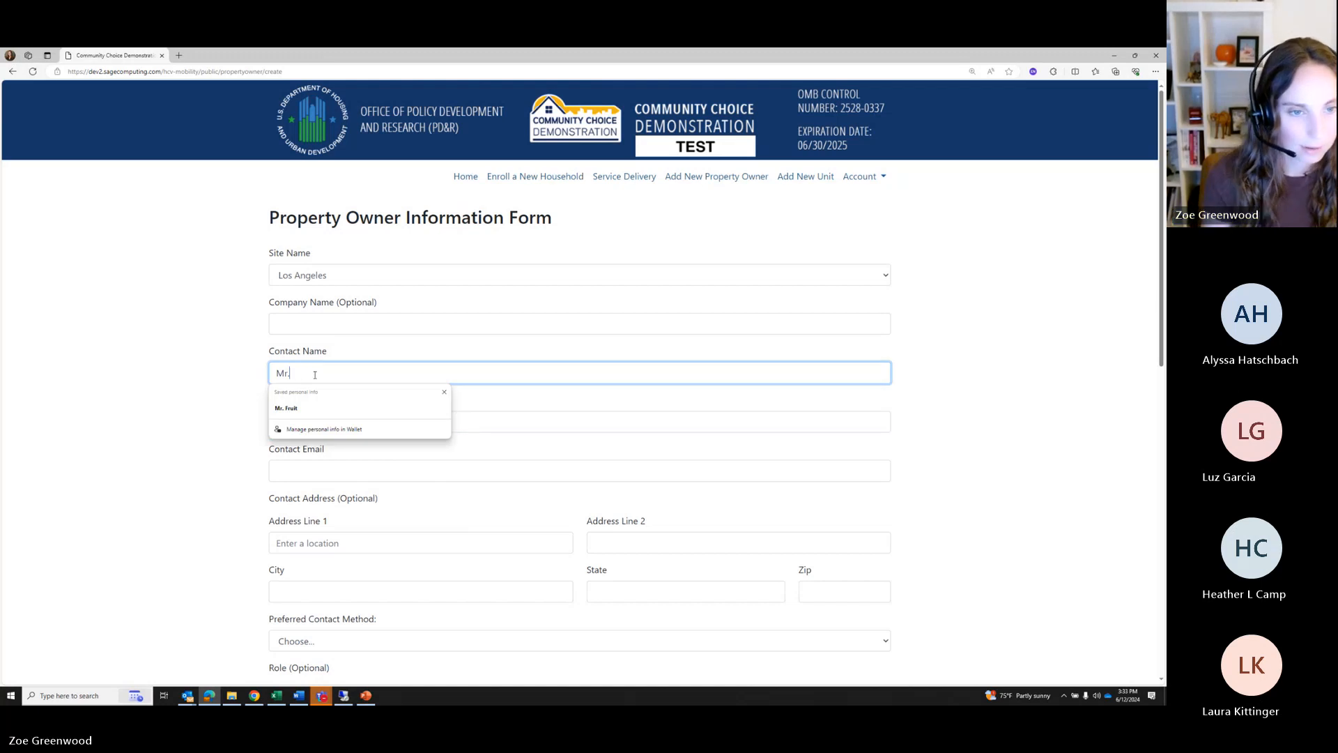
{"action": "left_click", "coordinate": [388, 329]}
{"action": "left_click", "coordinate": [580, 358]}
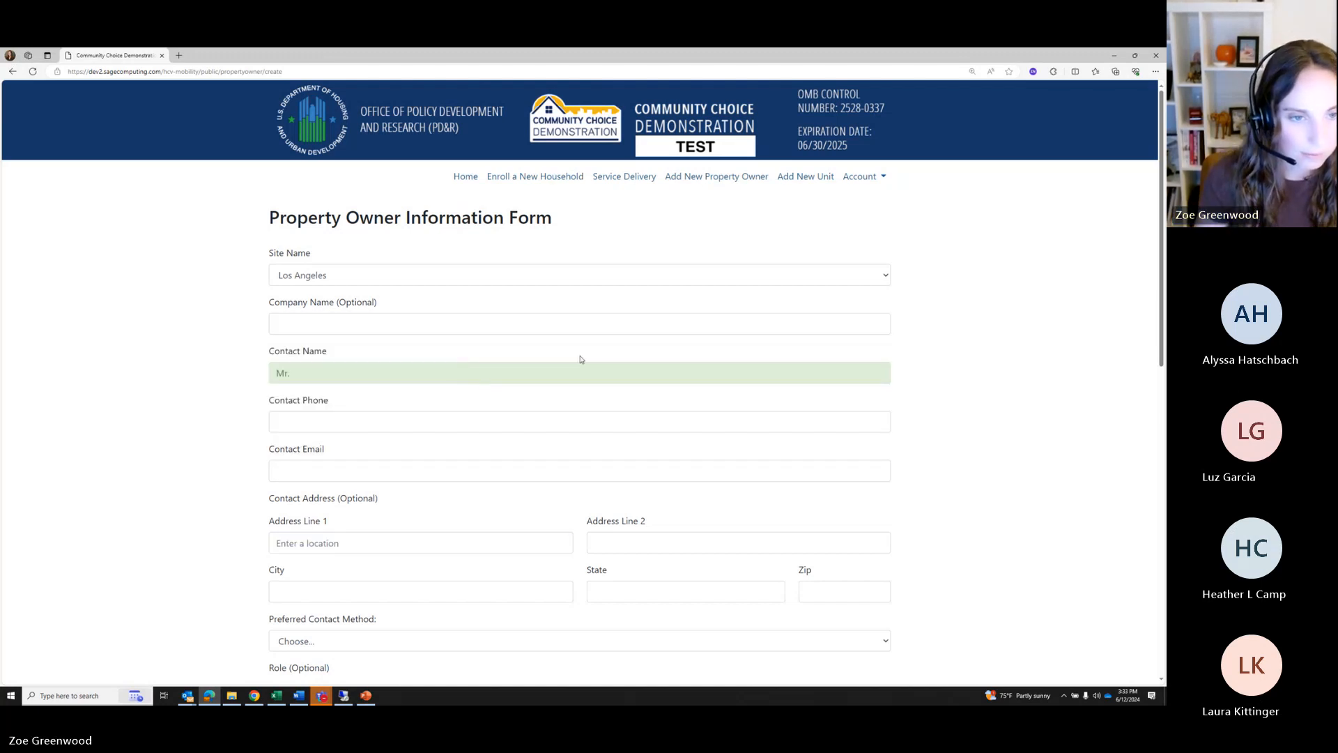
{"action": "left_click", "coordinate": [333, 368]}
{"action": "type", "text": "Owne"}
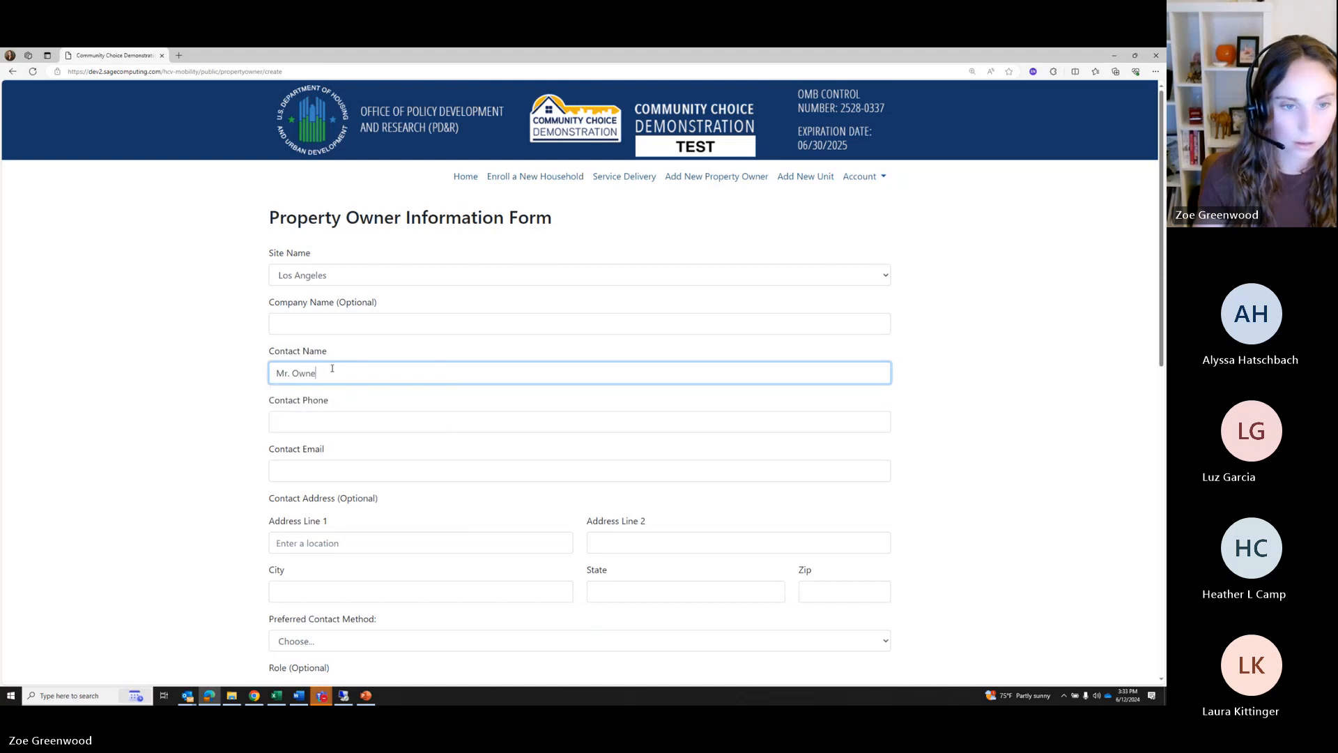
{"action": "type", "text": "r"}
Enter the contact phone and a corrected contact e-mail, then leave the field to validate
{"action": "left_click", "coordinate": [378, 423]}
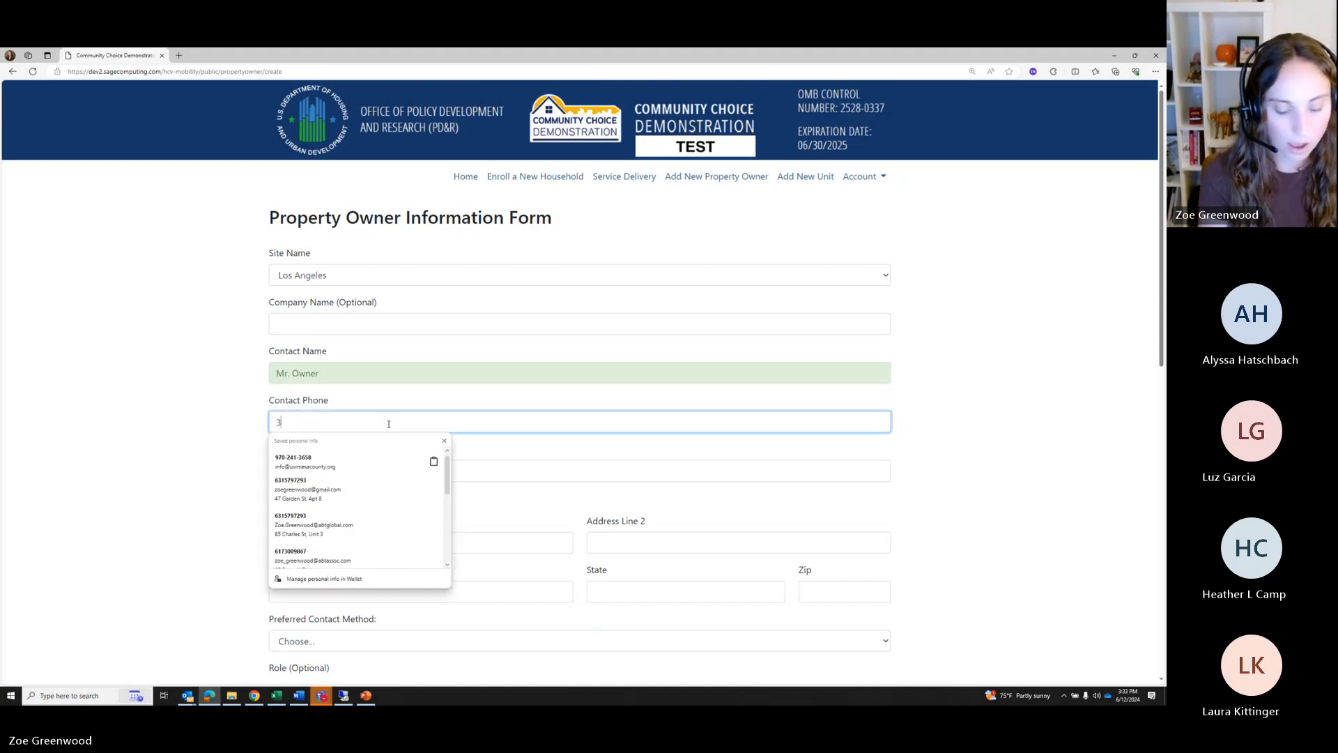
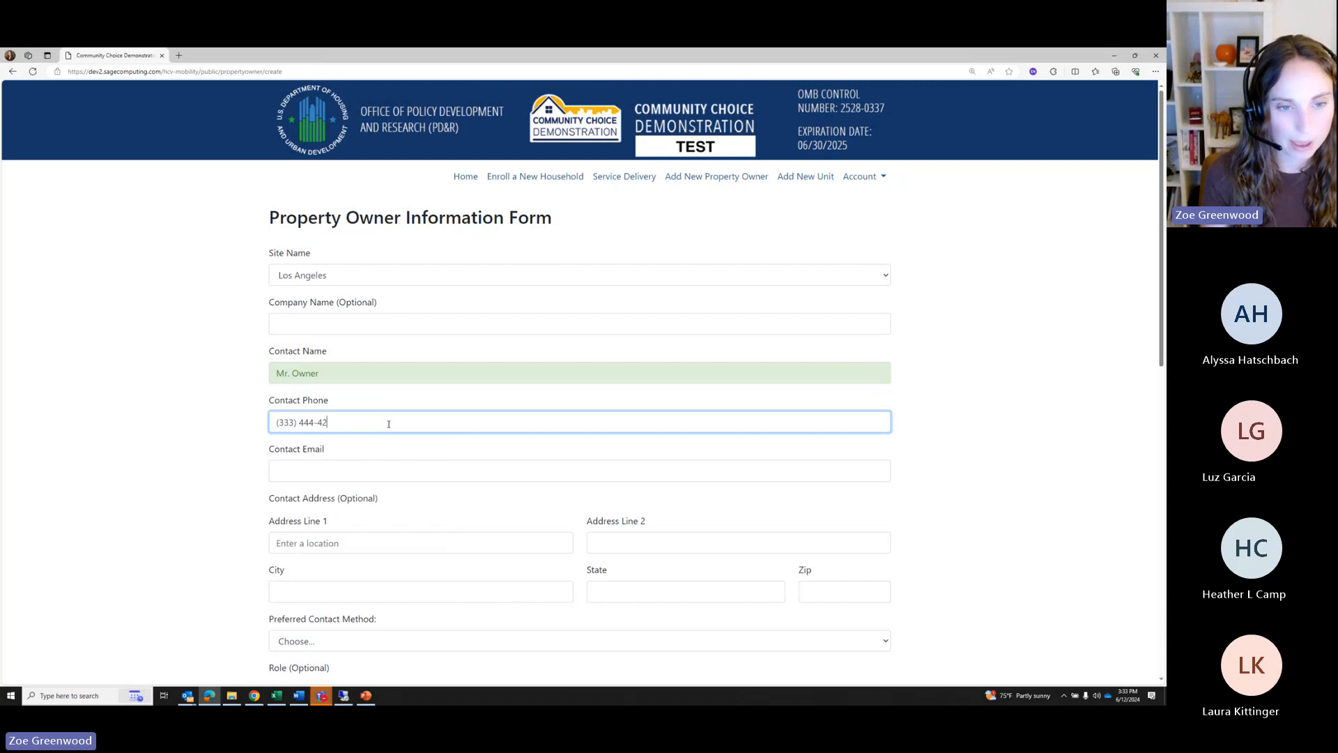
{"action": "left_click", "coordinate": [314, 467]}
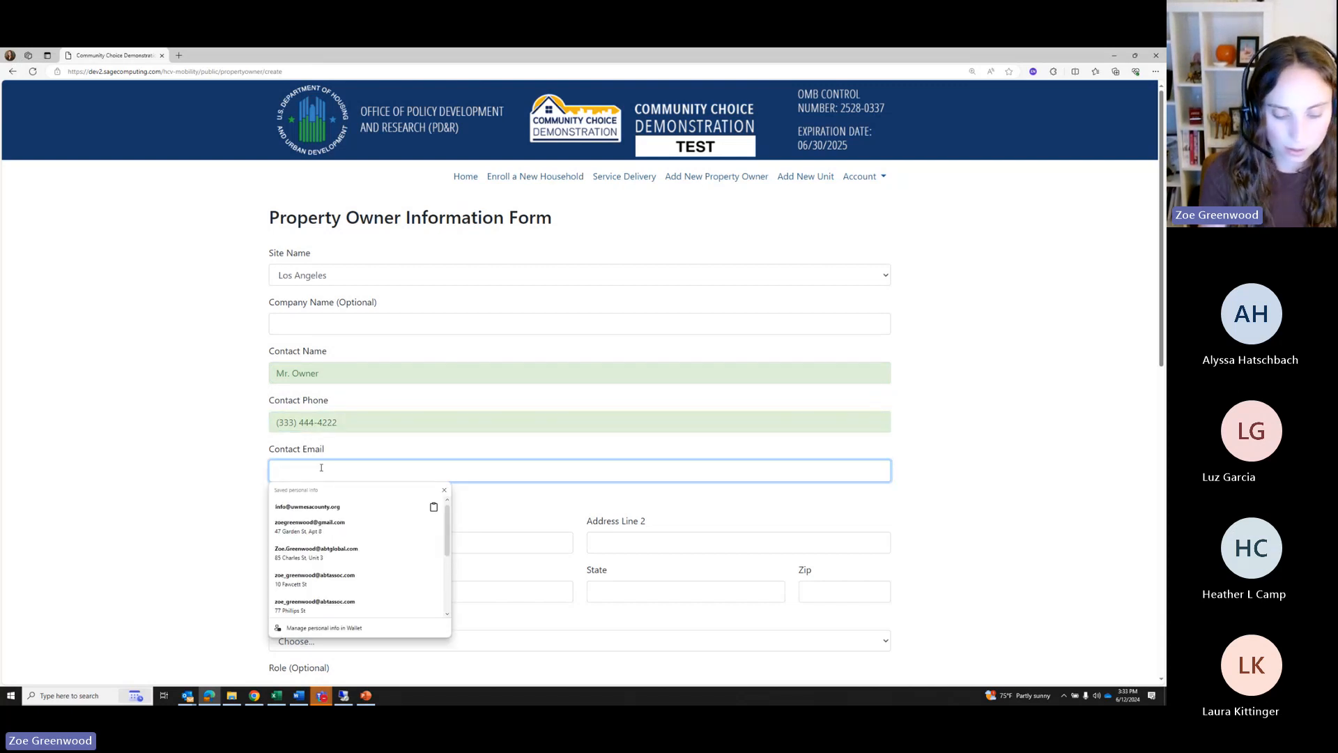
{"action": "type", "text": "owner@fam"}
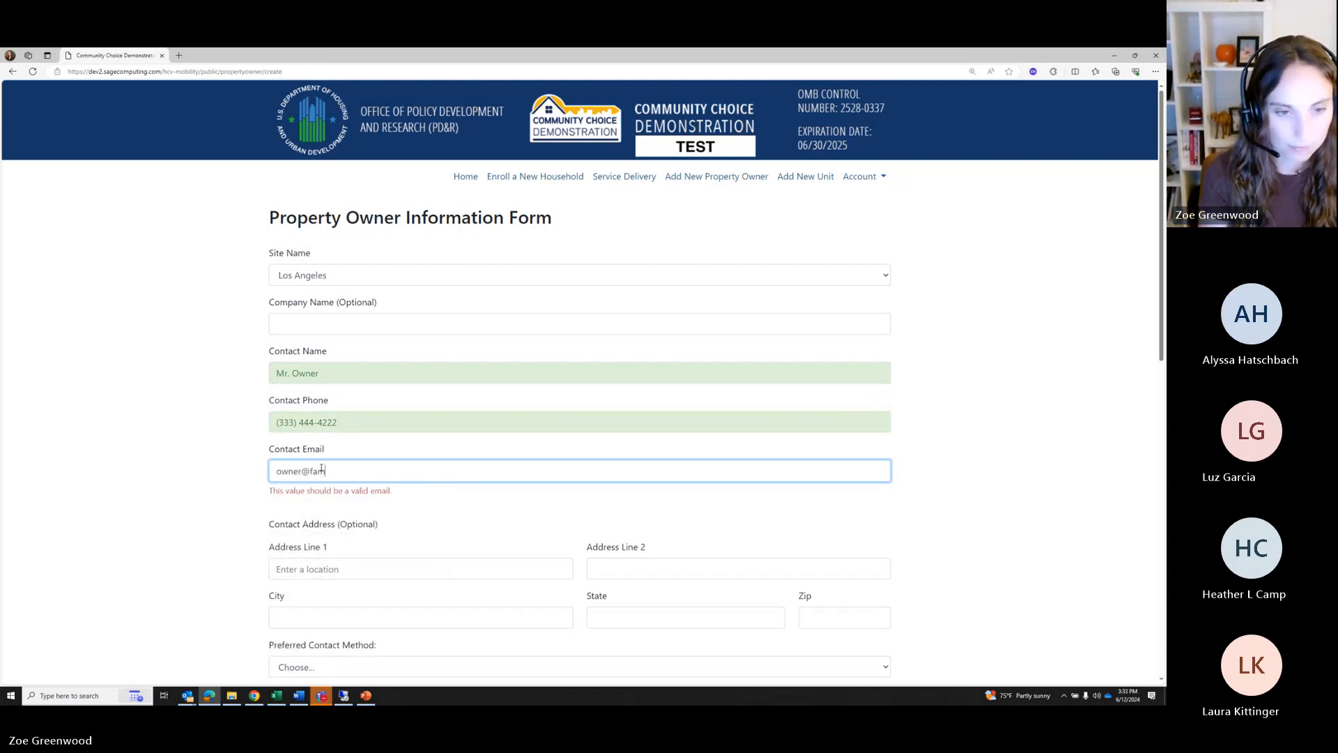
{"action": "key", "text": "BackSpace"}
{"action": "type", "text": "keemail"}
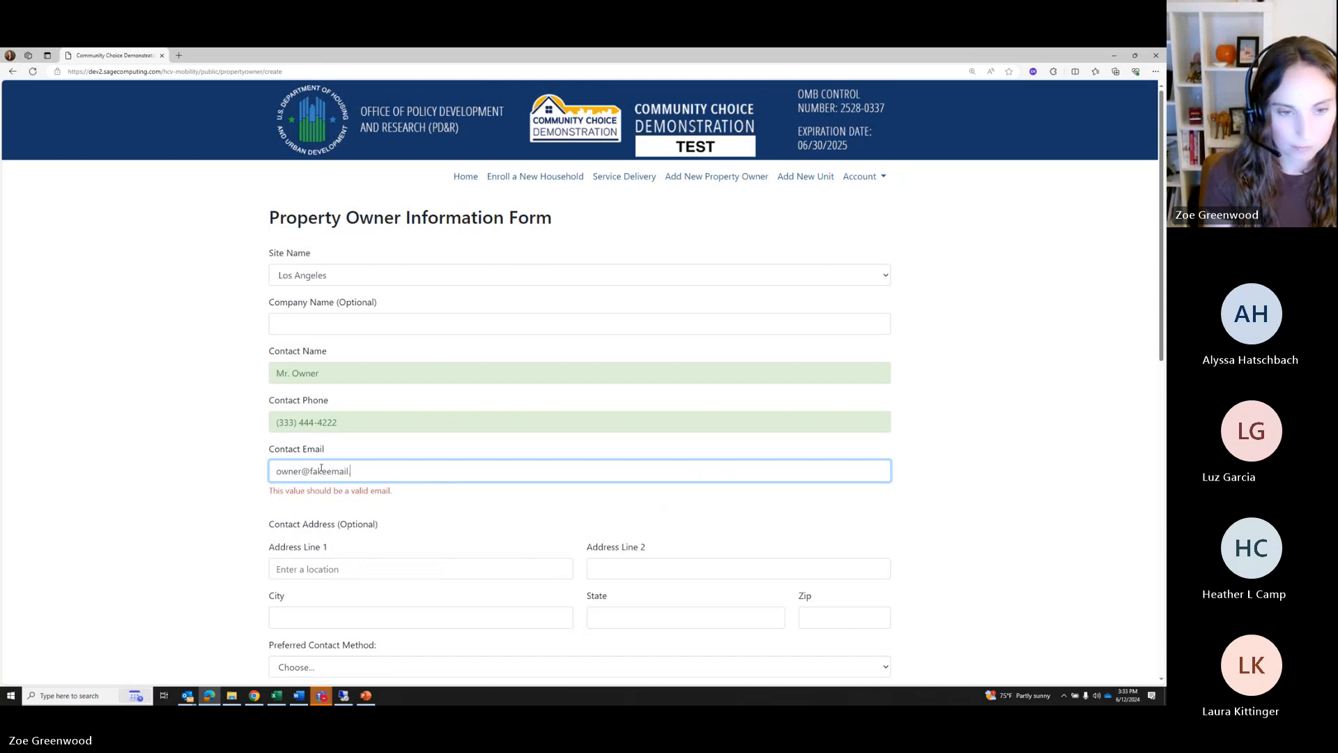
{"action": "type", "text": ".com"}
{"action": "left_click", "coordinate": [467, 504]}
Answer No to prior mobility program renting and to large development
{"action": "scroll", "coordinate": [469, 502], "scroll_direction": "down", "scroll_amount": 1}
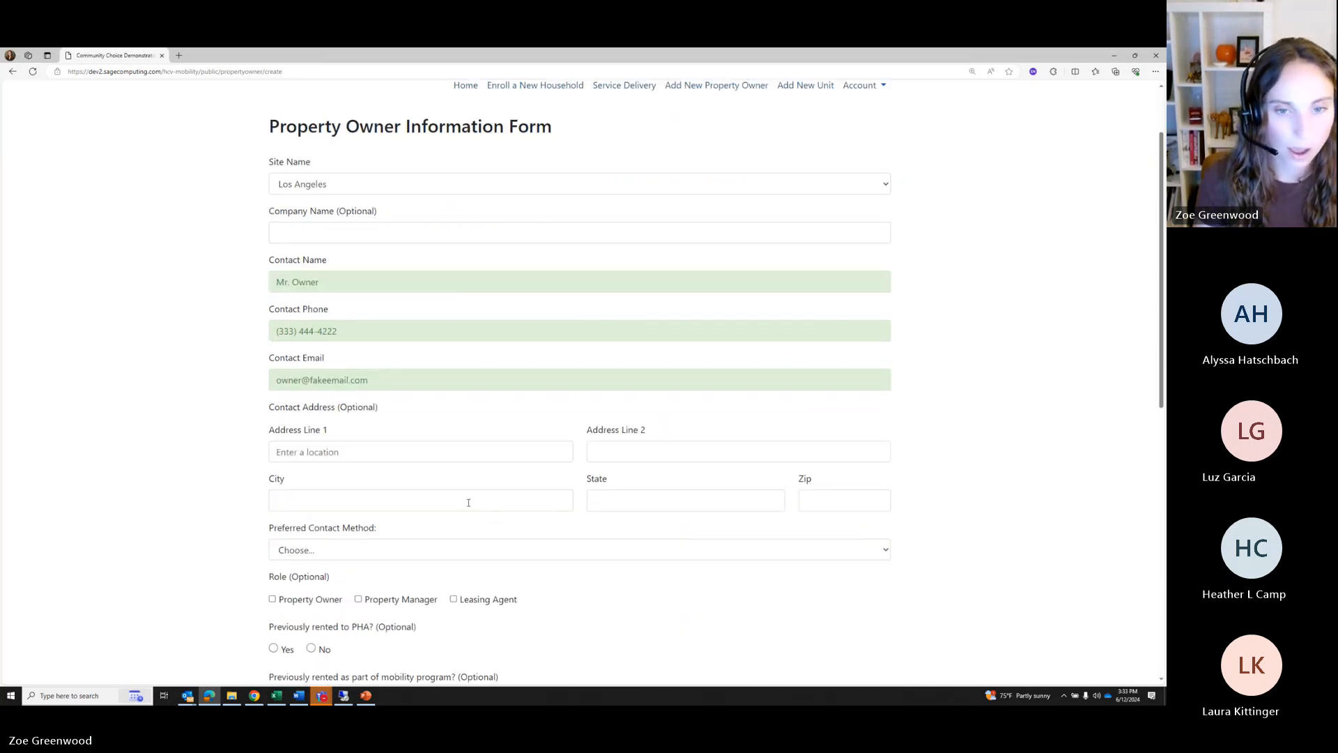
{"action": "scroll", "coordinate": [328, 477], "scroll_direction": "down", "scroll_amount": 1}
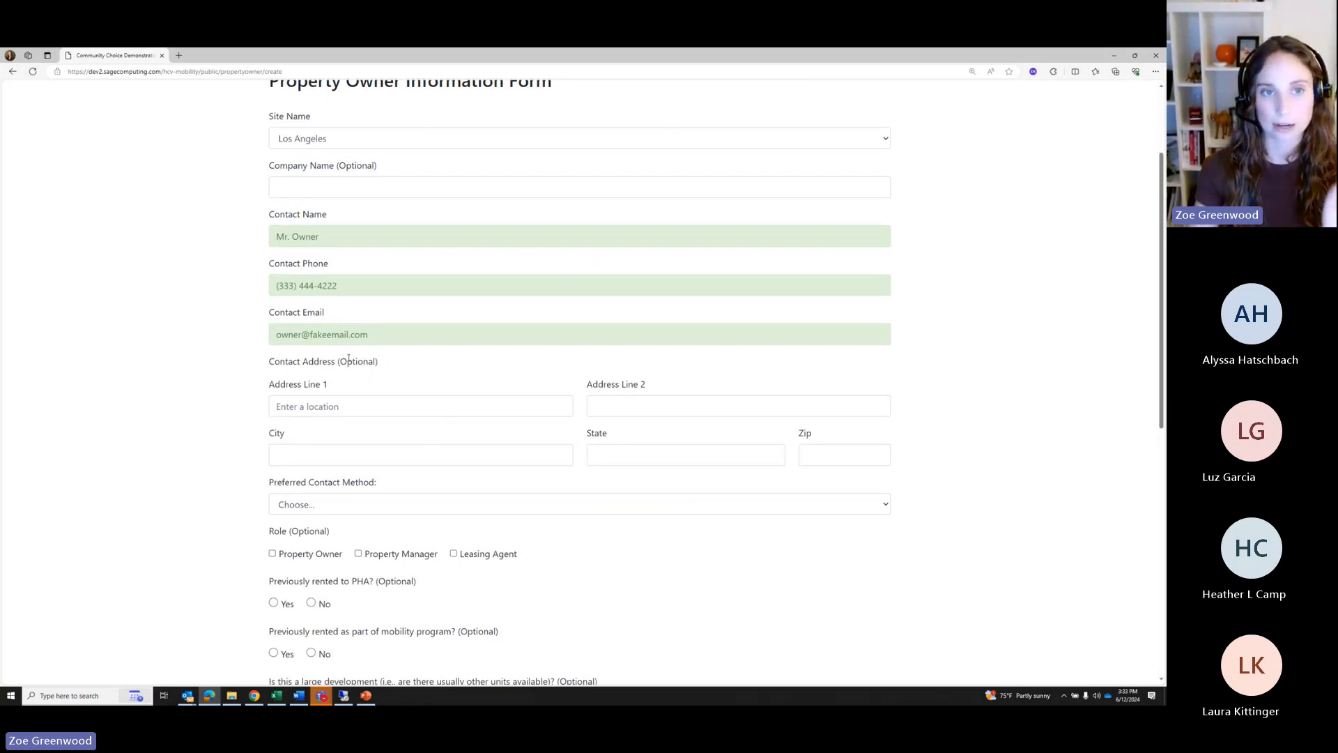
{"action": "scroll", "coordinate": [439, 251], "scroll_direction": "up", "scroll_amount": 2}
{"action": "scroll", "coordinate": [448, 394], "scroll_direction": "down", "scroll_amount": 3}
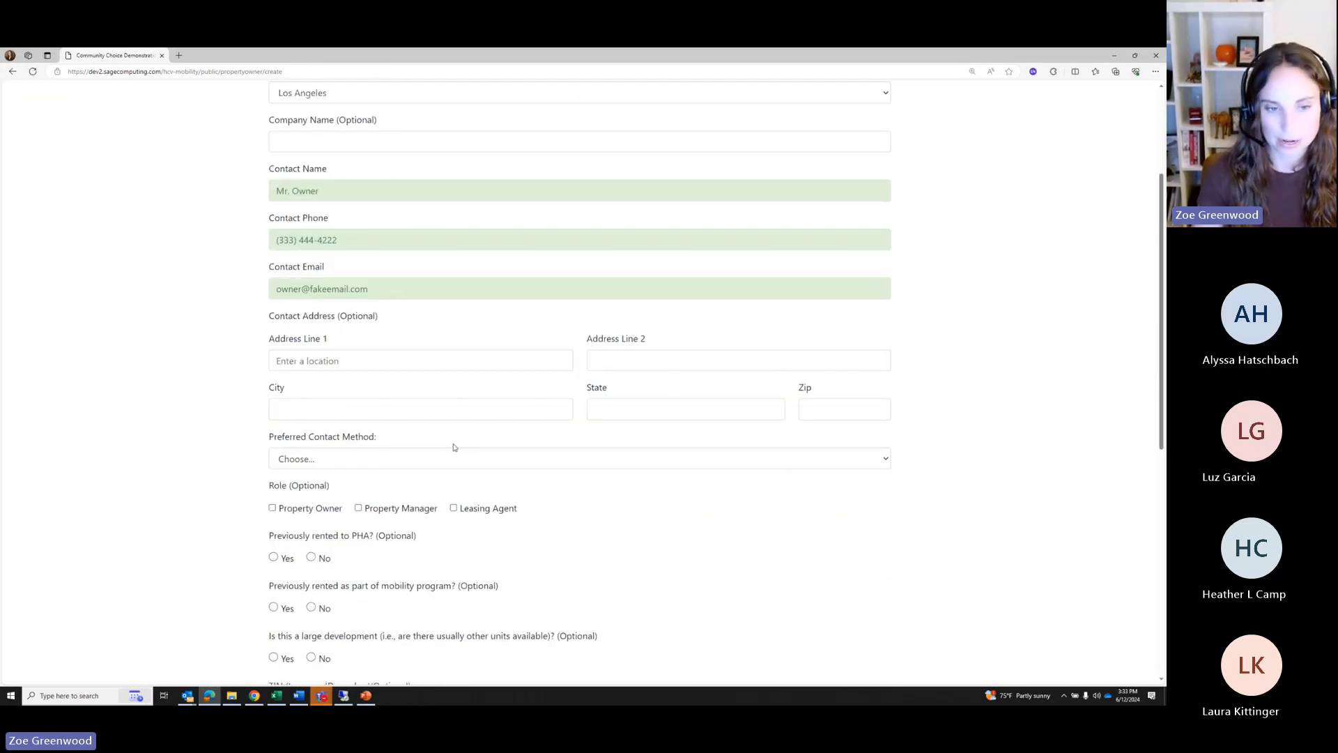
{"action": "scroll", "coordinate": [370, 485], "scroll_direction": "down", "scroll_amount": 1}
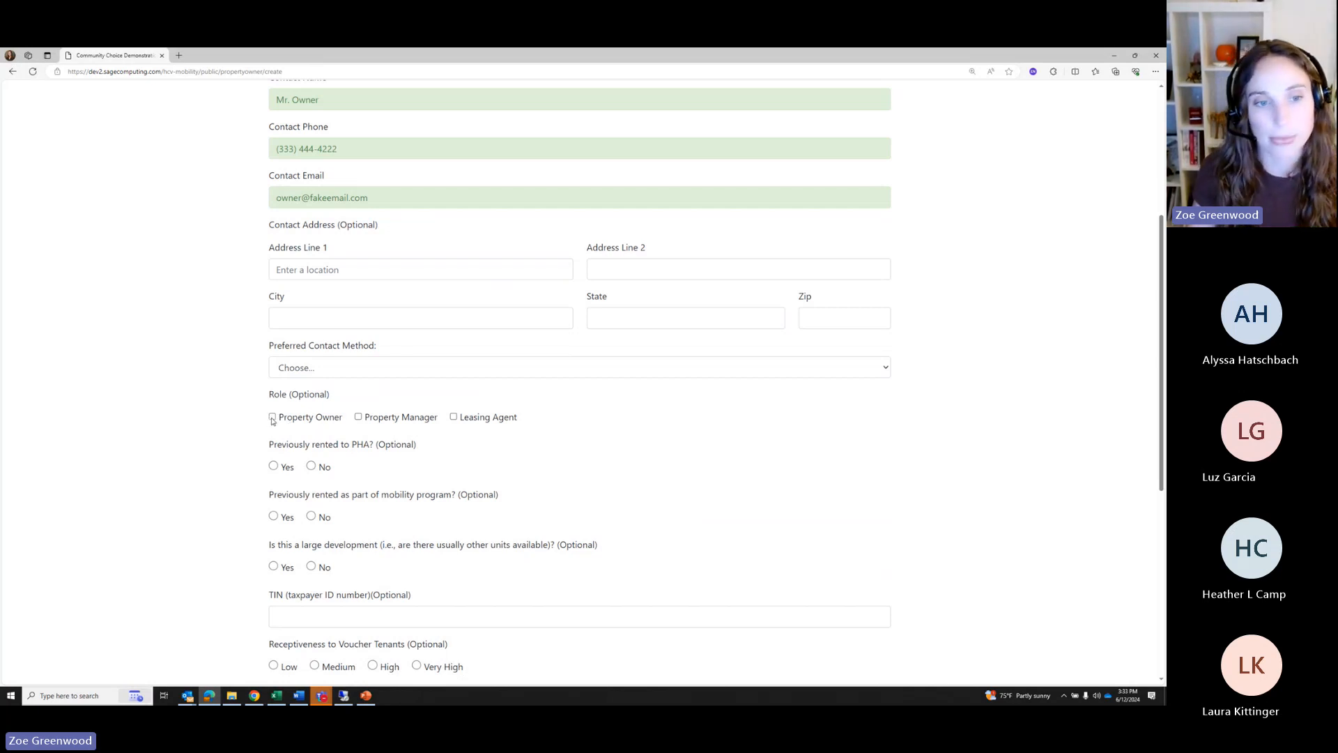
{"action": "scroll", "coordinate": [272, 421], "scroll_direction": "down", "scroll_amount": 2}
{"action": "left_click_drag", "start_coordinate": [264, 315], "coordinate": [373, 348]}
{"action": "left_click", "coordinate": [350, 334]}
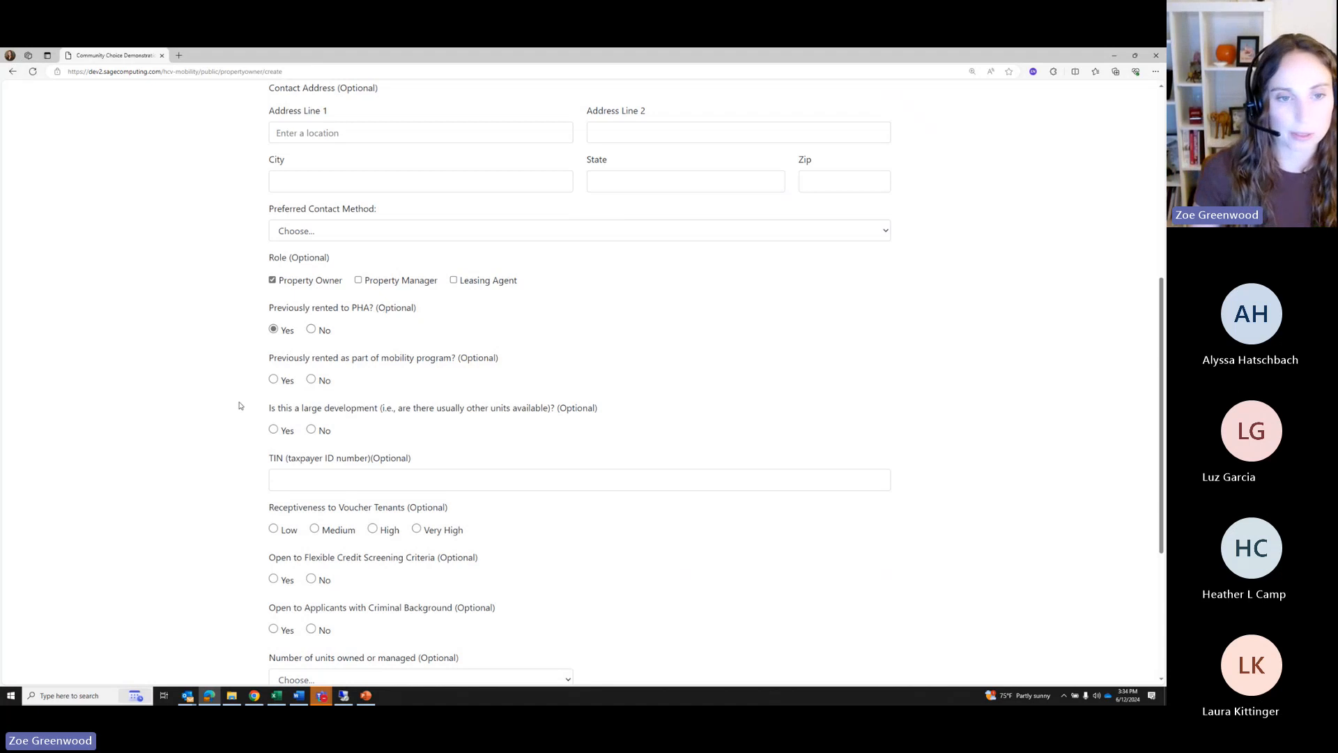
{"action": "left_click", "coordinate": [311, 379]}
{"action": "left_click", "coordinate": [314, 430]}
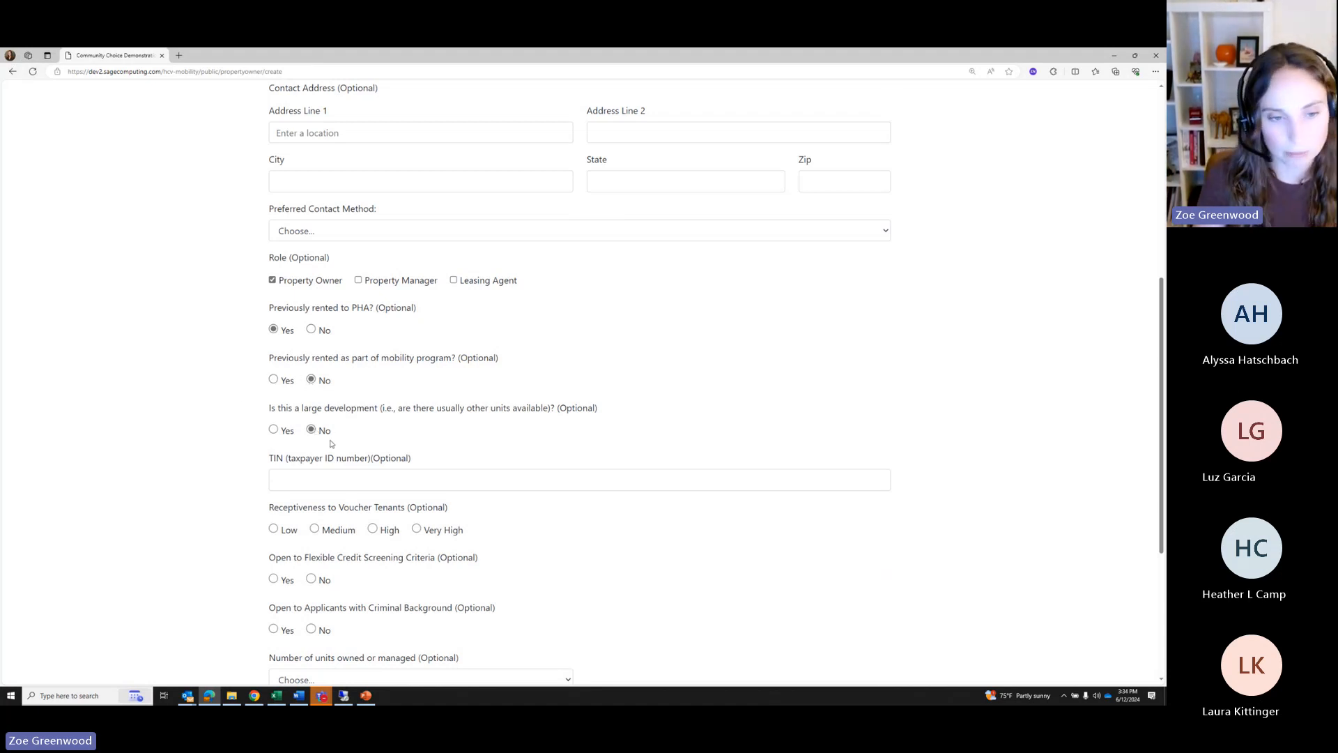
Mark the owner open to flexible credit screening and applicants with criminal backgrounds
{"action": "scroll", "coordinate": [331, 443], "scroll_direction": "down", "scroll_amount": 3}
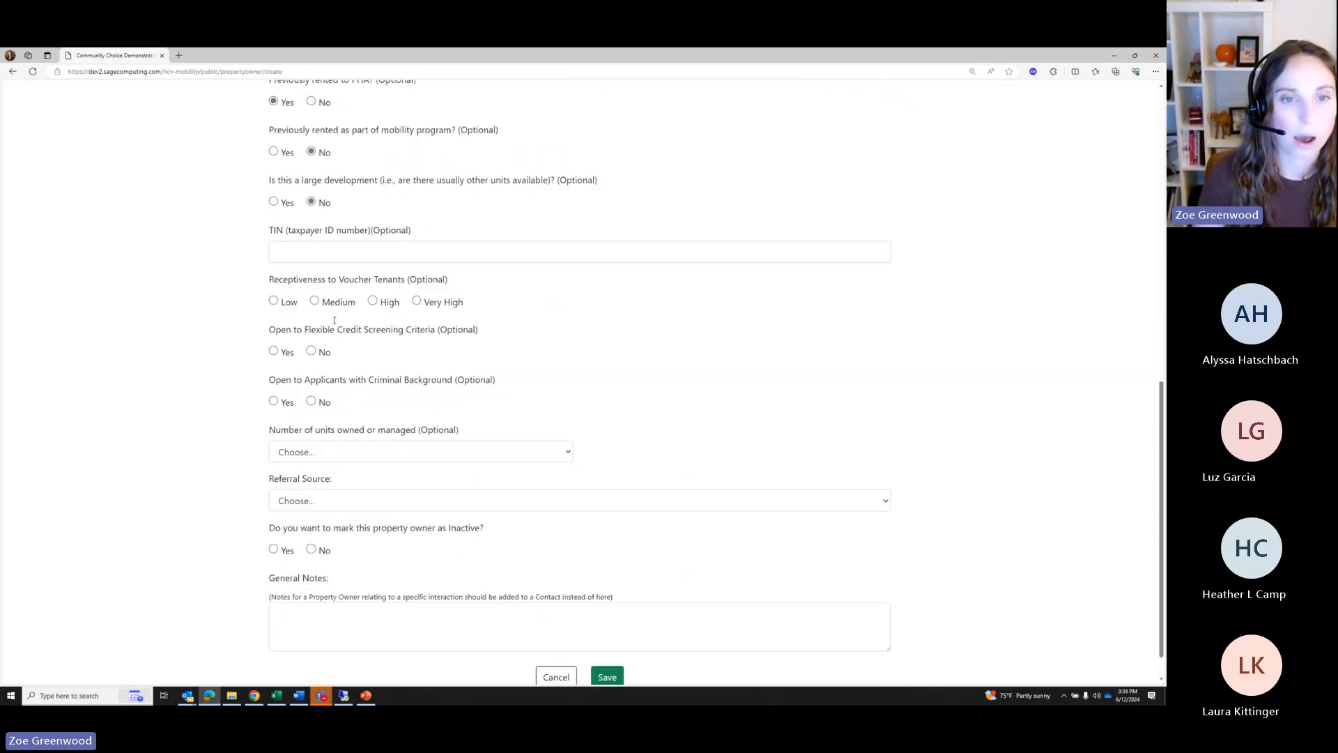
{"action": "left_click_drag", "start_coordinate": [270, 280], "coordinate": [474, 297]}
{"action": "left_click", "coordinate": [605, 335]}
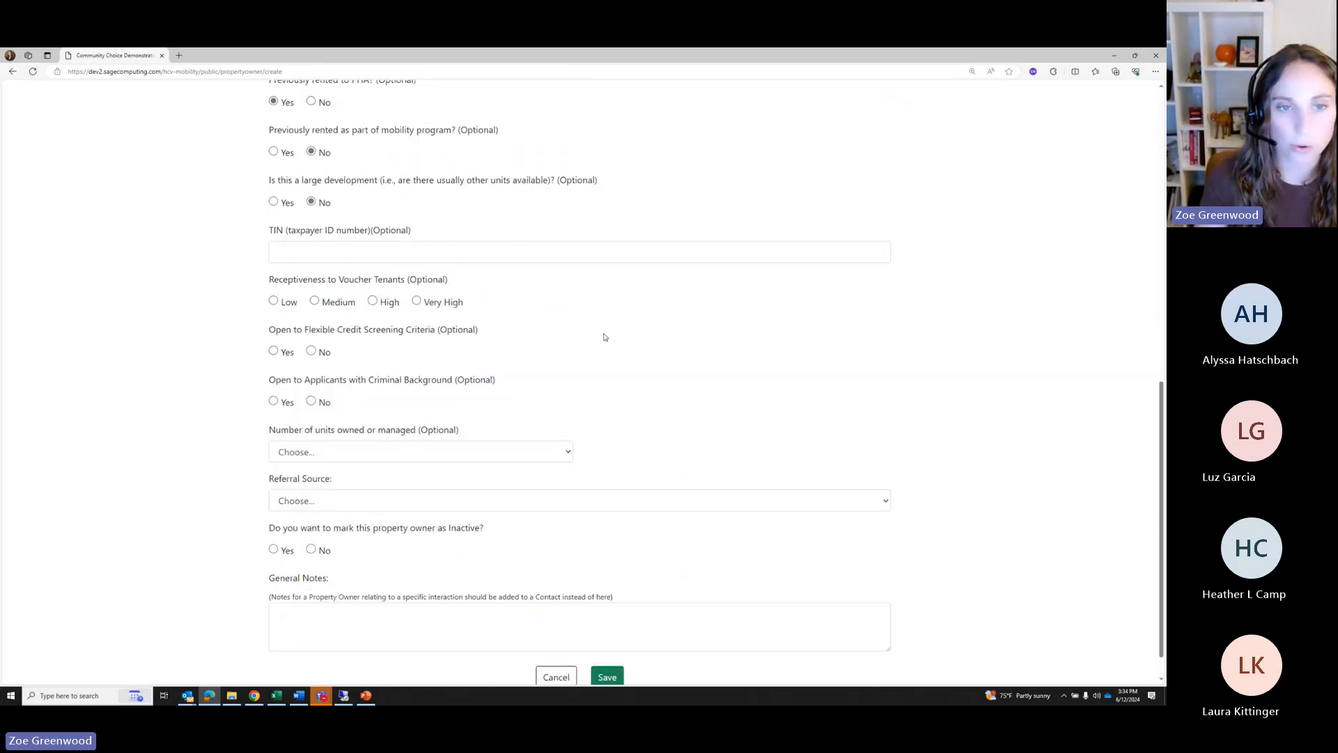
{"action": "left_click_drag", "start_coordinate": [331, 280], "coordinate": [406, 281]}
{"action": "left_click", "coordinate": [563, 308]}
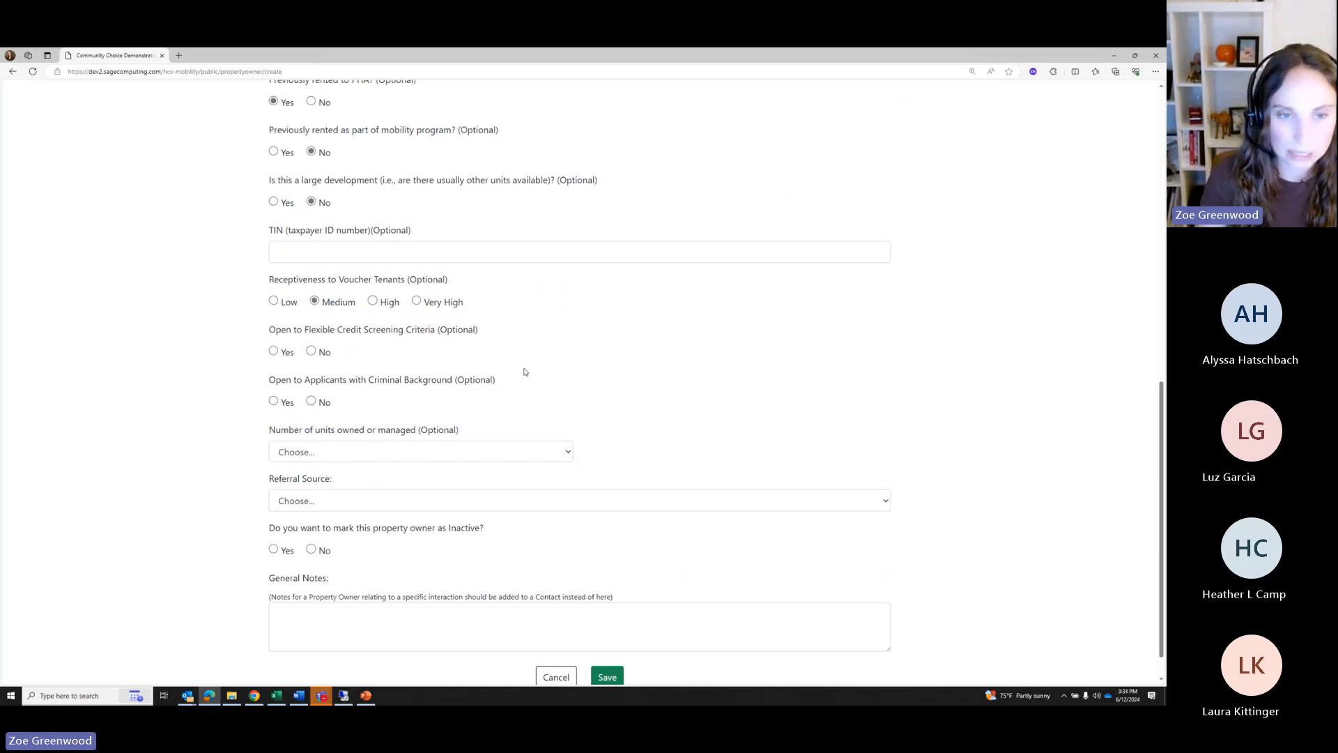
{"action": "left_click", "coordinate": [274, 351]}
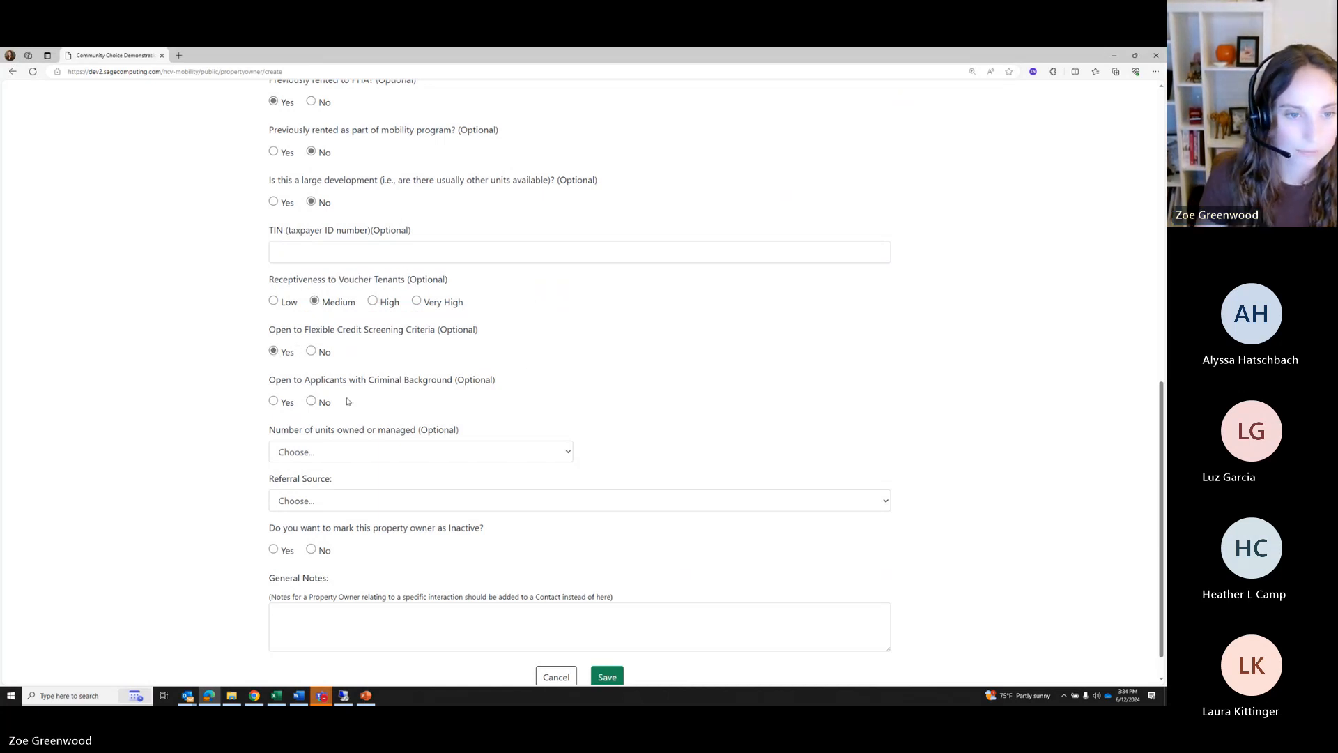
{"action": "left_click", "coordinate": [273, 402]}
Set units owned or managed to 2-9 units and referral source to Other
{"action": "left_click", "coordinate": [376, 451]}
{"action": "scroll", "coordinate": [377, 452], "scroll_direction": "down", "scroll_amount": 1}
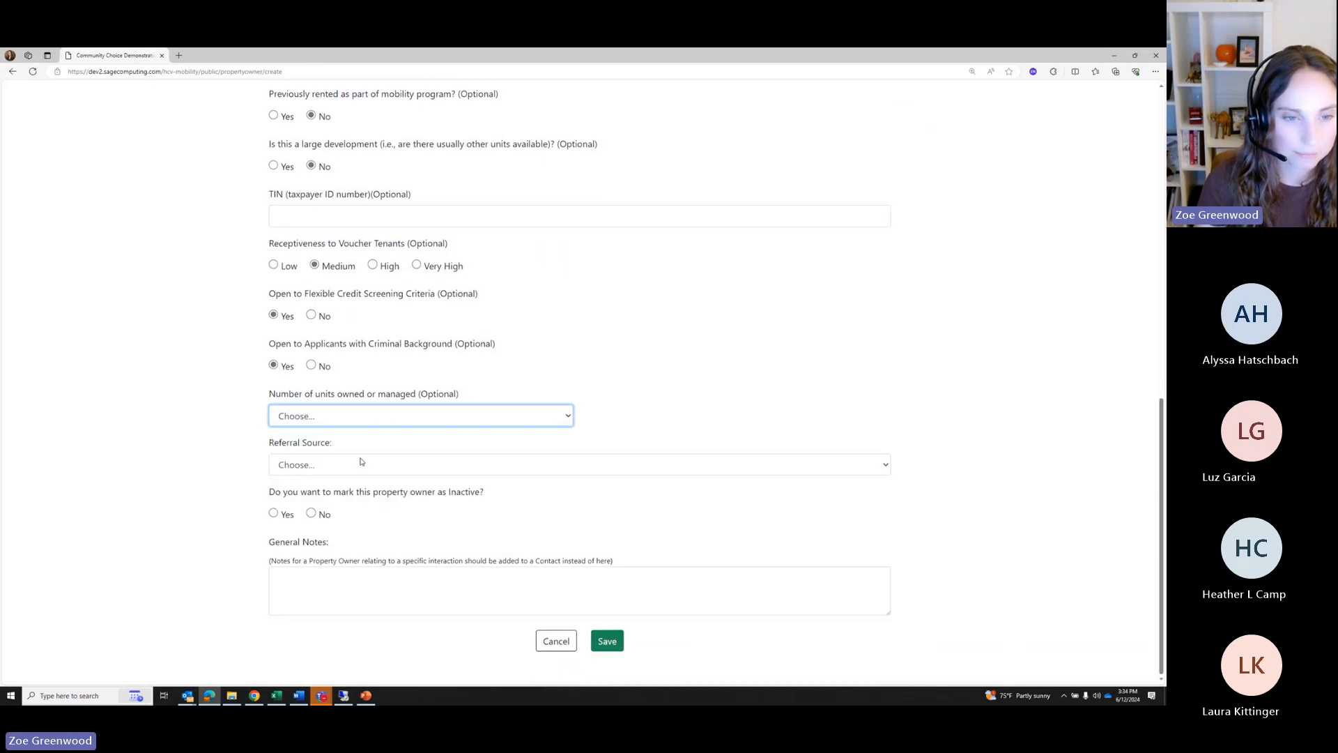
{"action": "left_click", "coordinate": [333, 414]}
{"action": "left_click", "coordinate": [376, 445]}
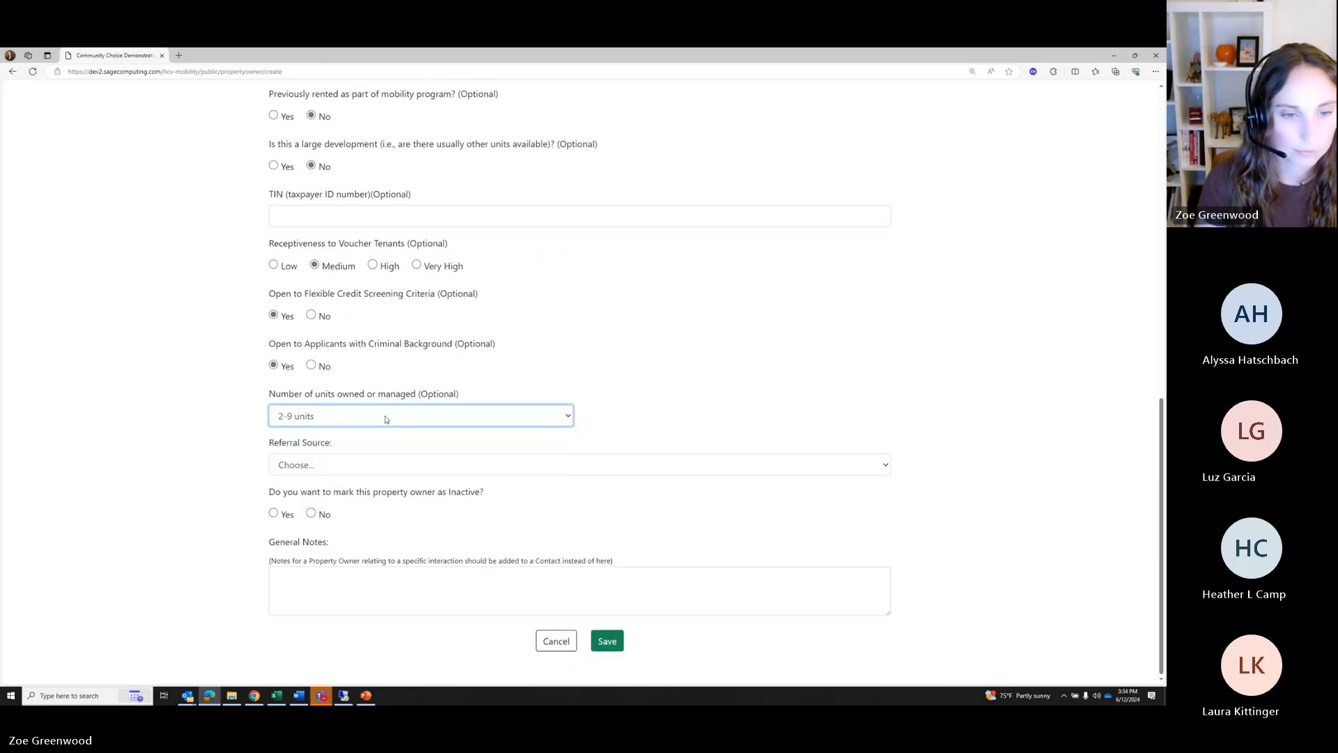
{"action": "left_click", "coordinate": [344, 471]}
{"action": "left_click", "coordinate": [318, 534]}
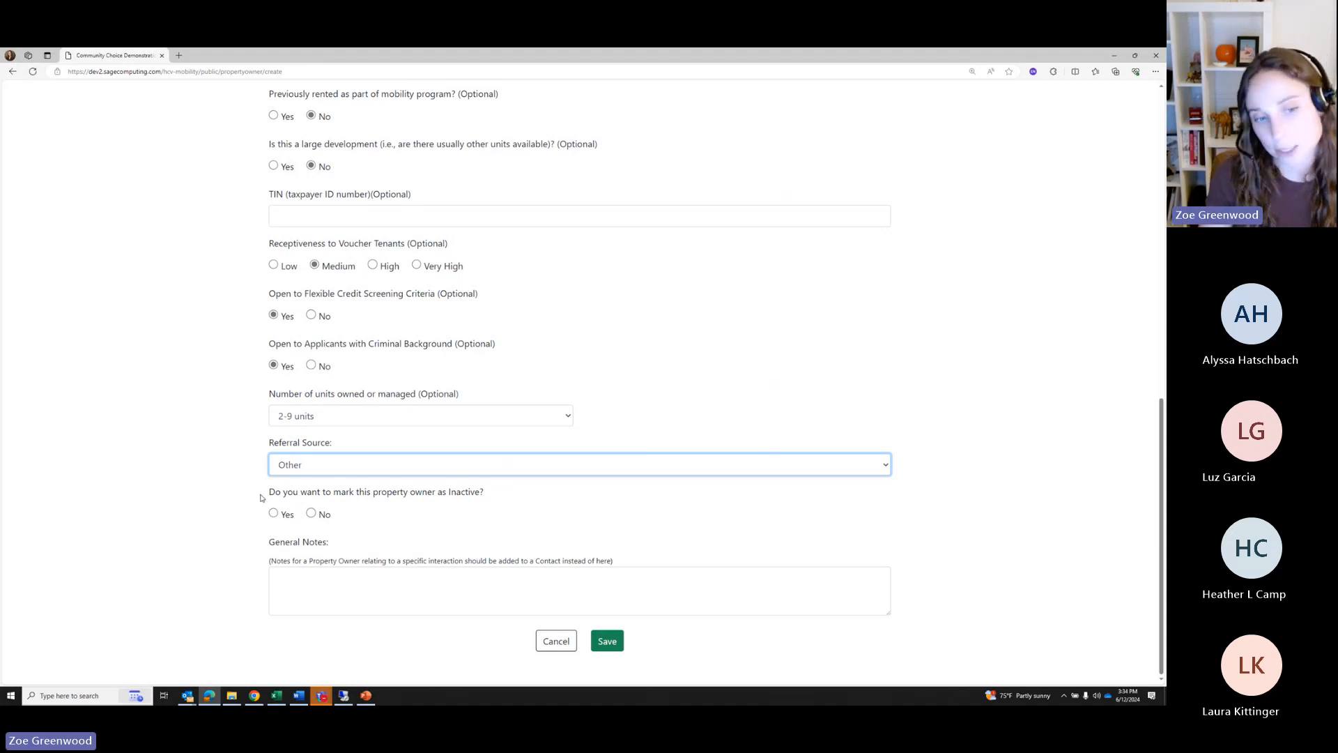
Answer No to Inactive and save the new property owner
{"action": "left_click_drag", "start_coordinate": [262, 498], "coordinate": [489, 500]}
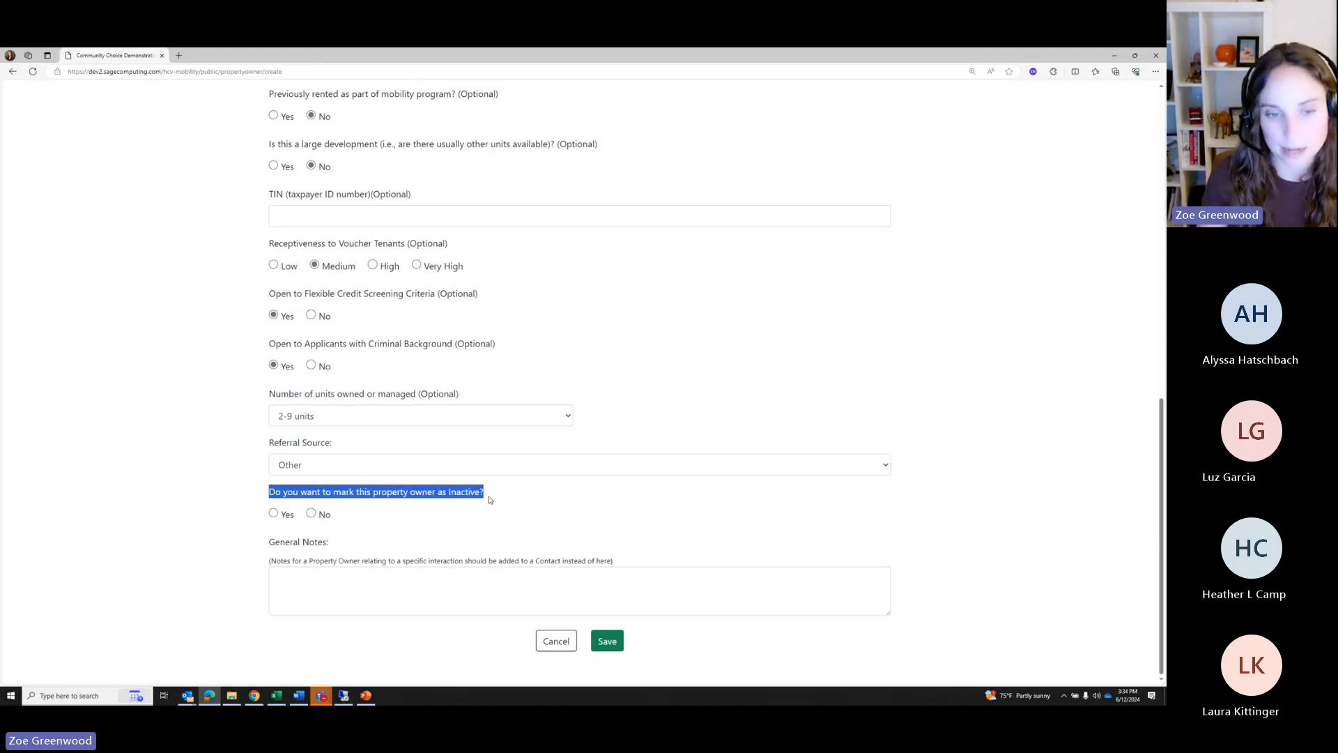
{"action": "left_click", "coordinate": [395, 521]}
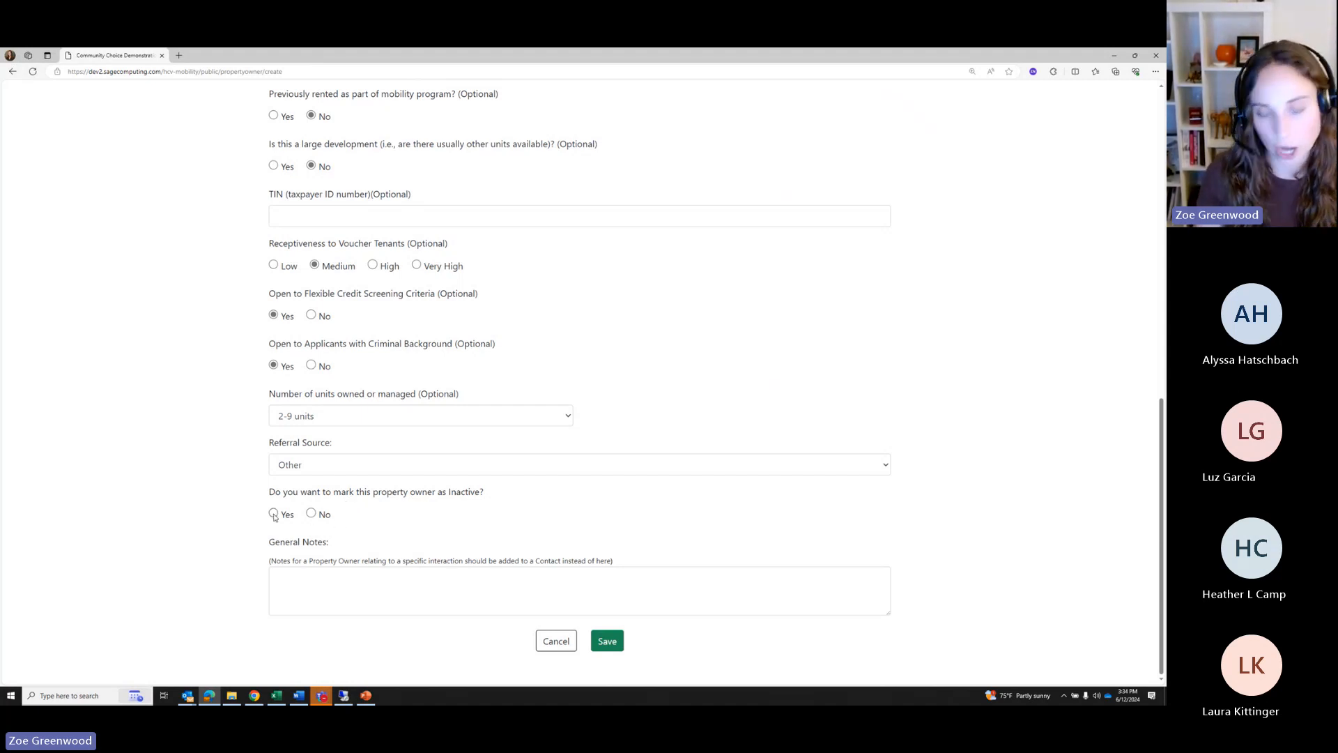
{"action": "left_click", "coordinate": [311, 516]}
{"action": "left_click_drag", "start_coordinate": [446, 492], "coordinate": [488, 497]}
{"action": "left_click", "coordinate": [446, 528]}
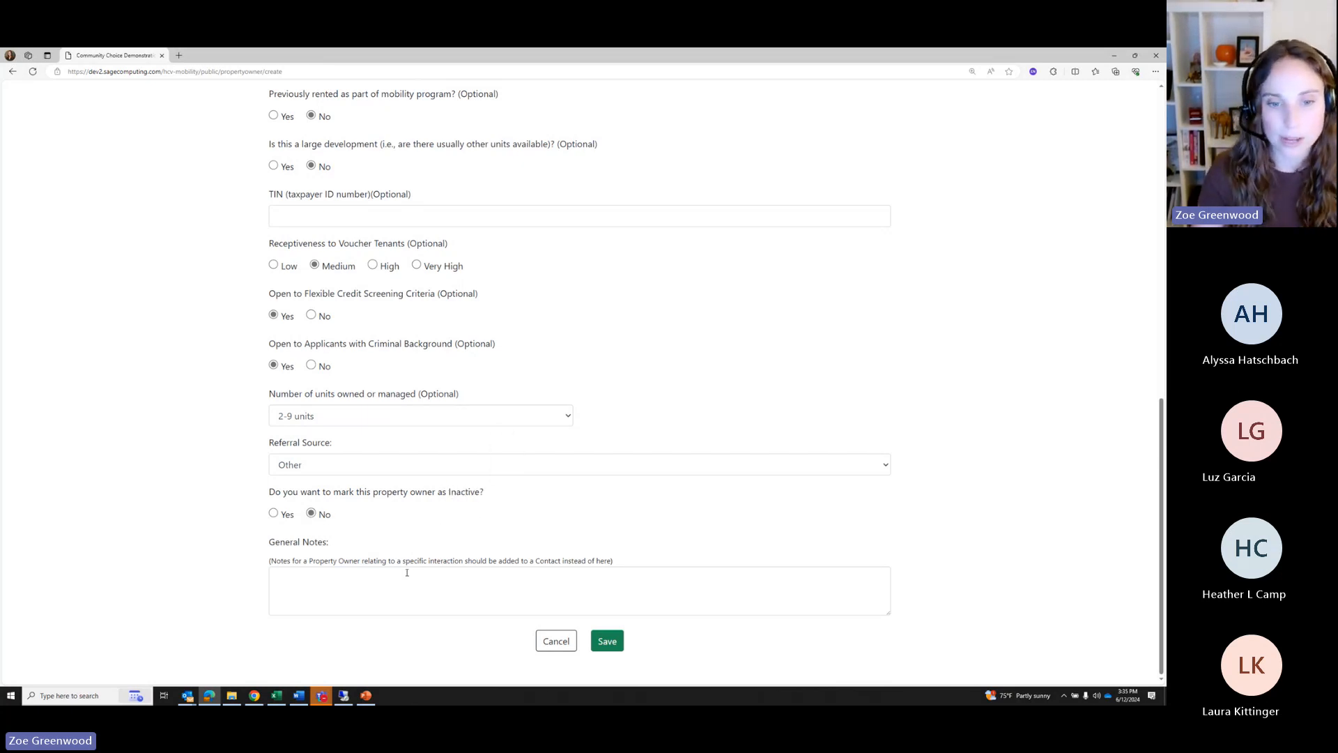
{"action": "left_click", "coordinate": [609, 643]}
Show the dashboard's list of available units
{"action": "scroll", "coordinate": [452, 481], "scroll_direction": "down", "scroll_amount": 5}
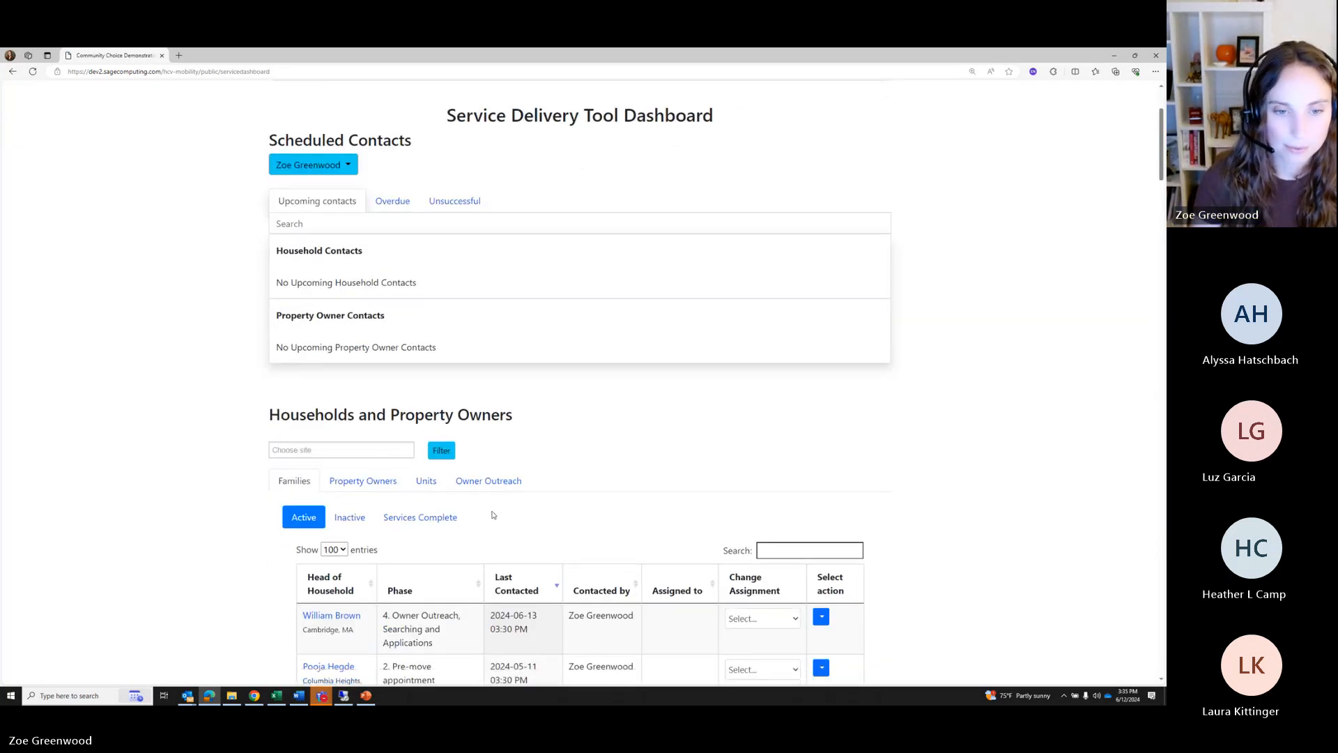
{"action": "left_click", "coordinate": [427, 315]}
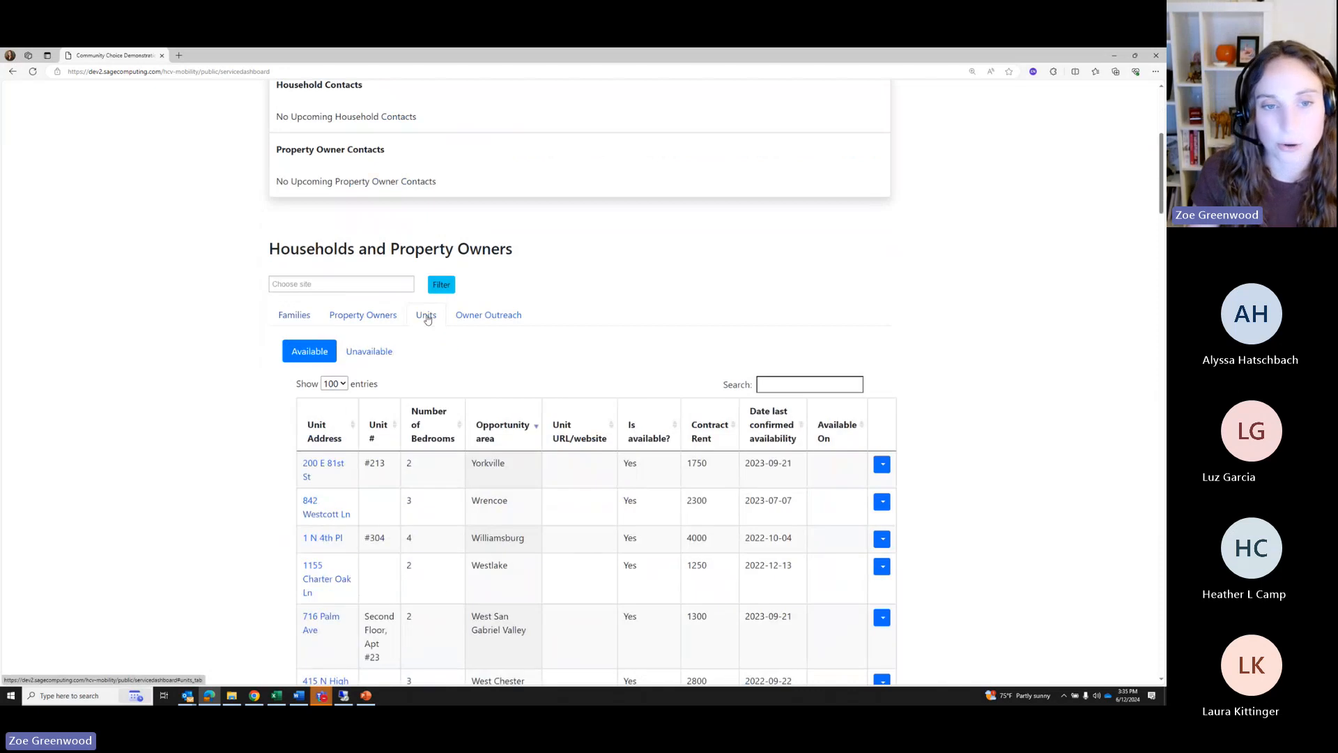
{"action": "scroll", "coordinate": [682, 222], "scroll_direction": "up", "scroll_amount": 4}
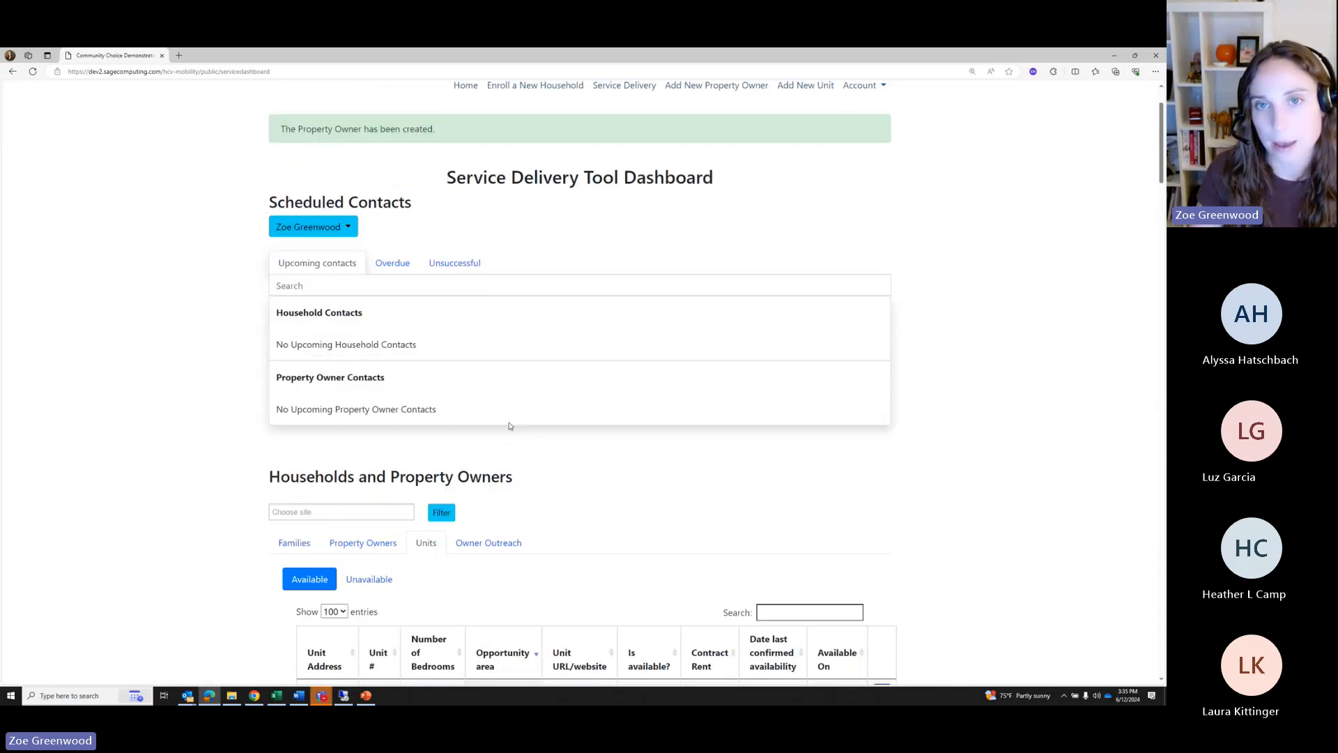
{"action": "scroll", "coordinate": [683, 222], "scroll_direction": "up", "scroll_amount": 2}
{"action": "left_click", "coordinate": [800, 179]}
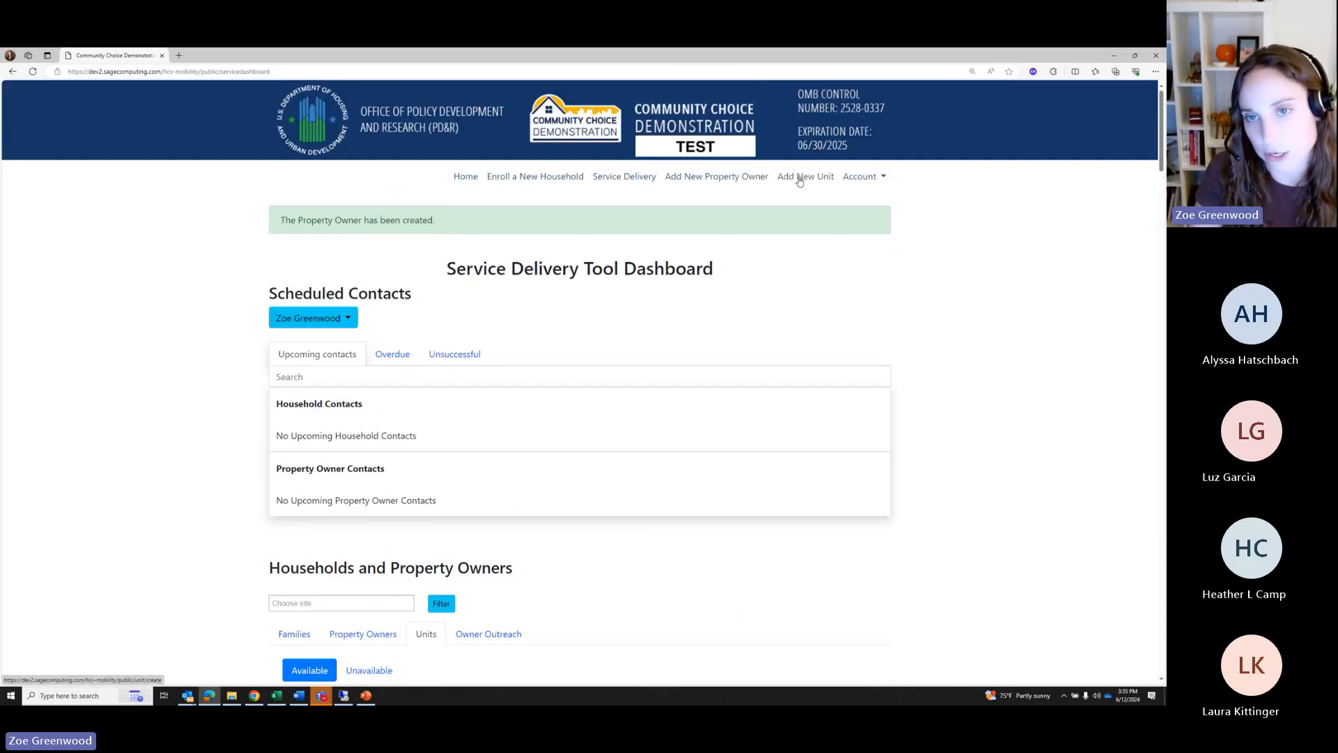
{"action": "left_click", "coordinate": [448, 274]}
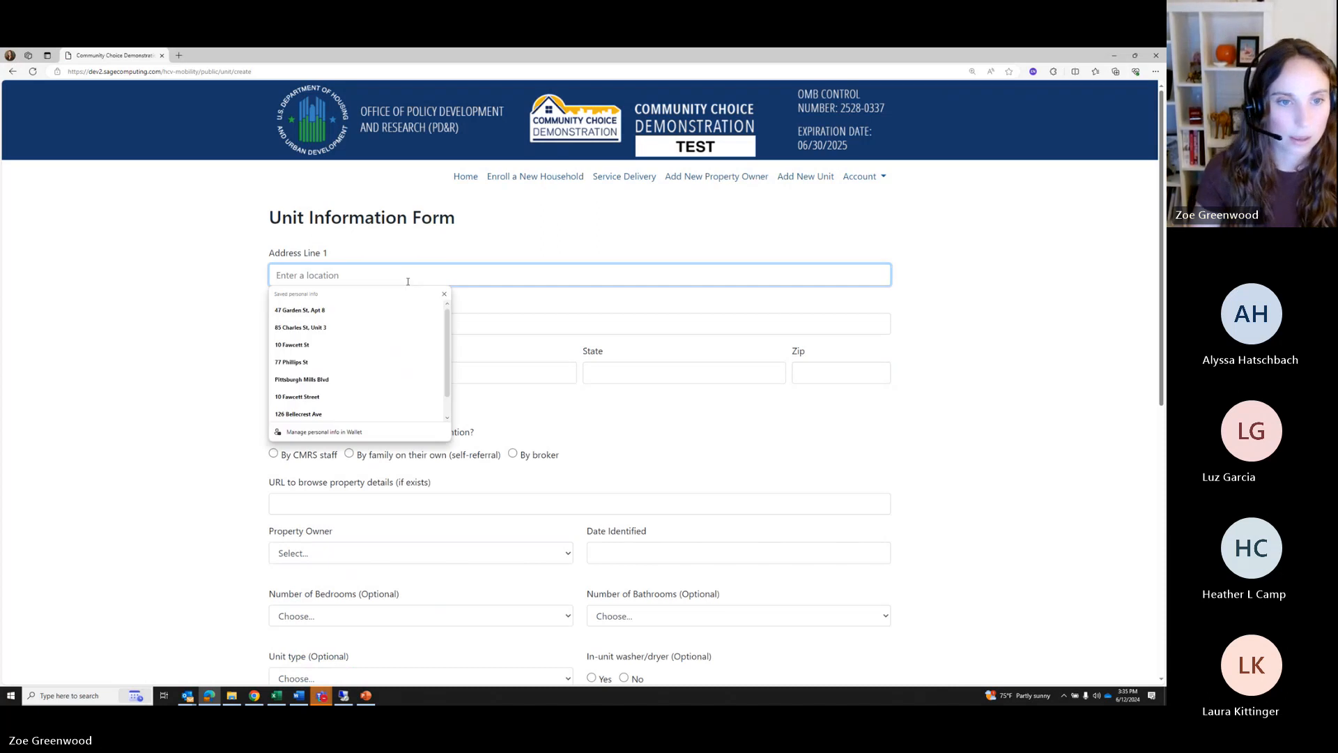
{"action": "left_click", "coordinate": [443, 295]}
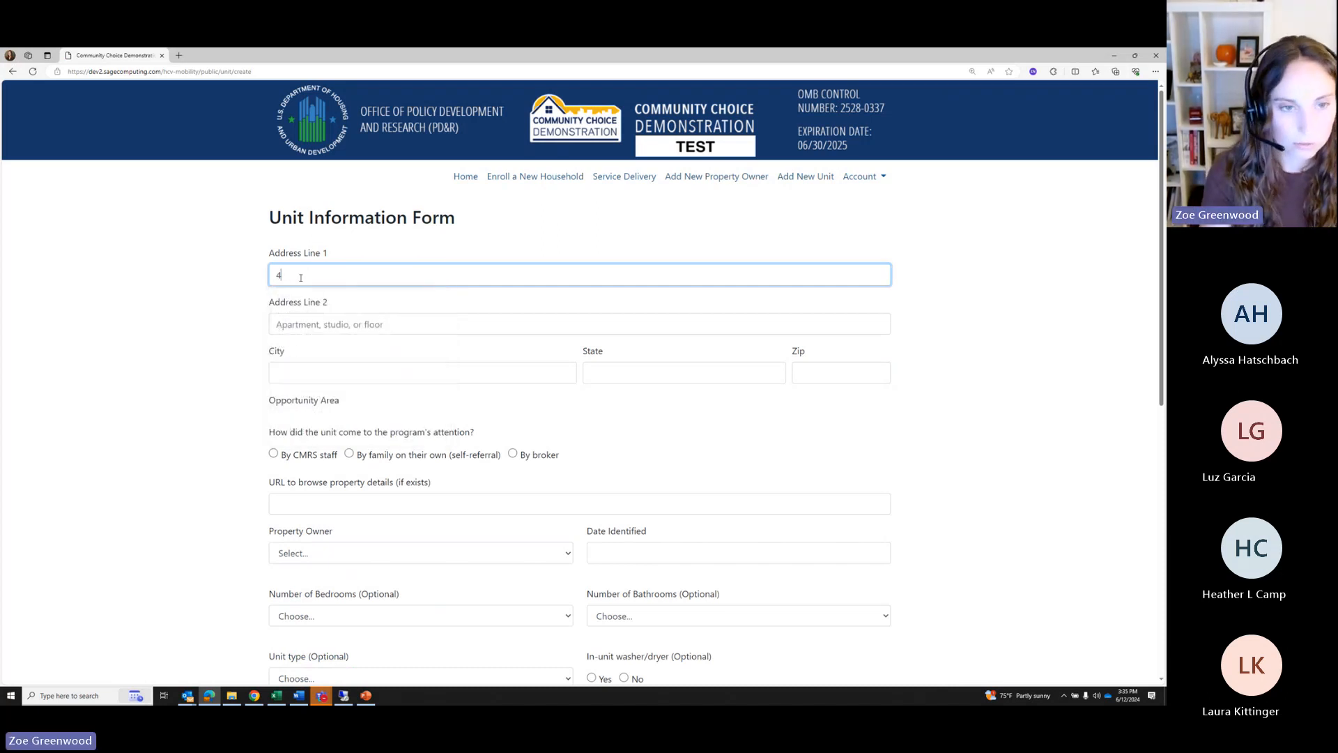
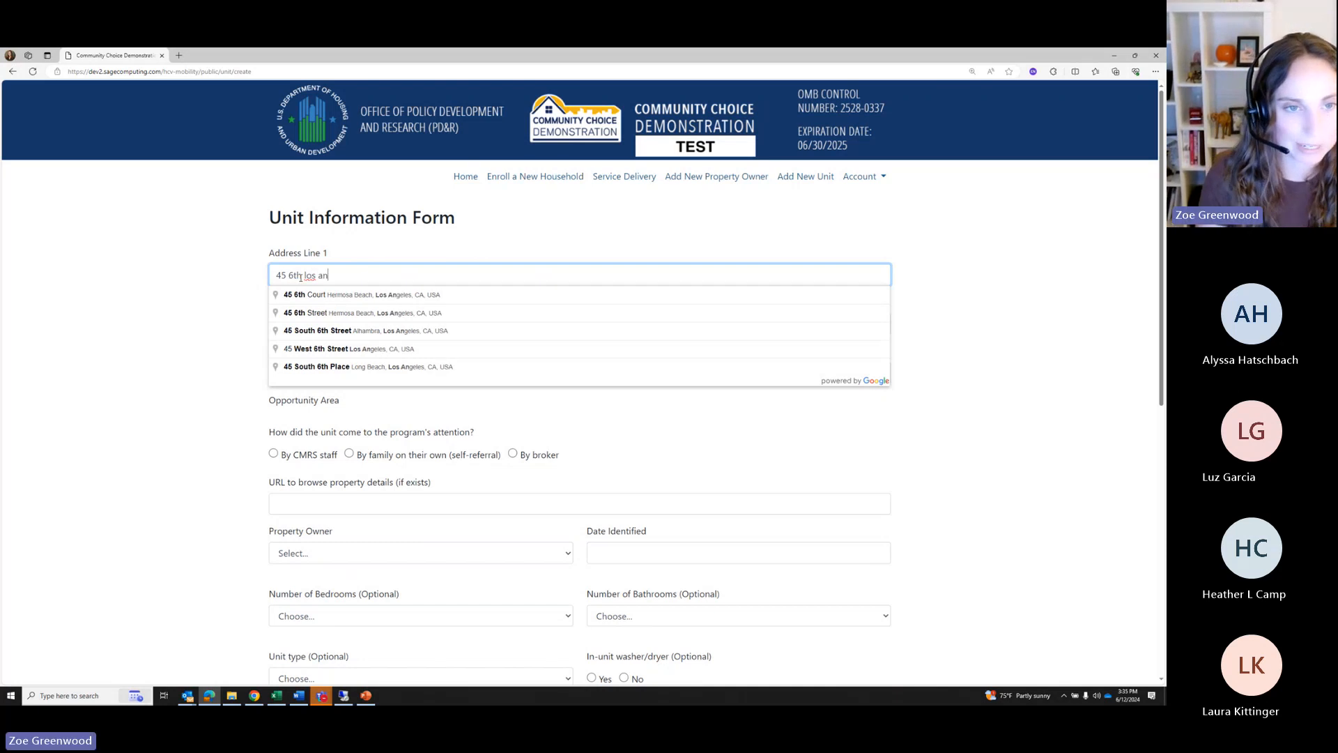
{"action": "left_click", "coordinate": [359, 315]}
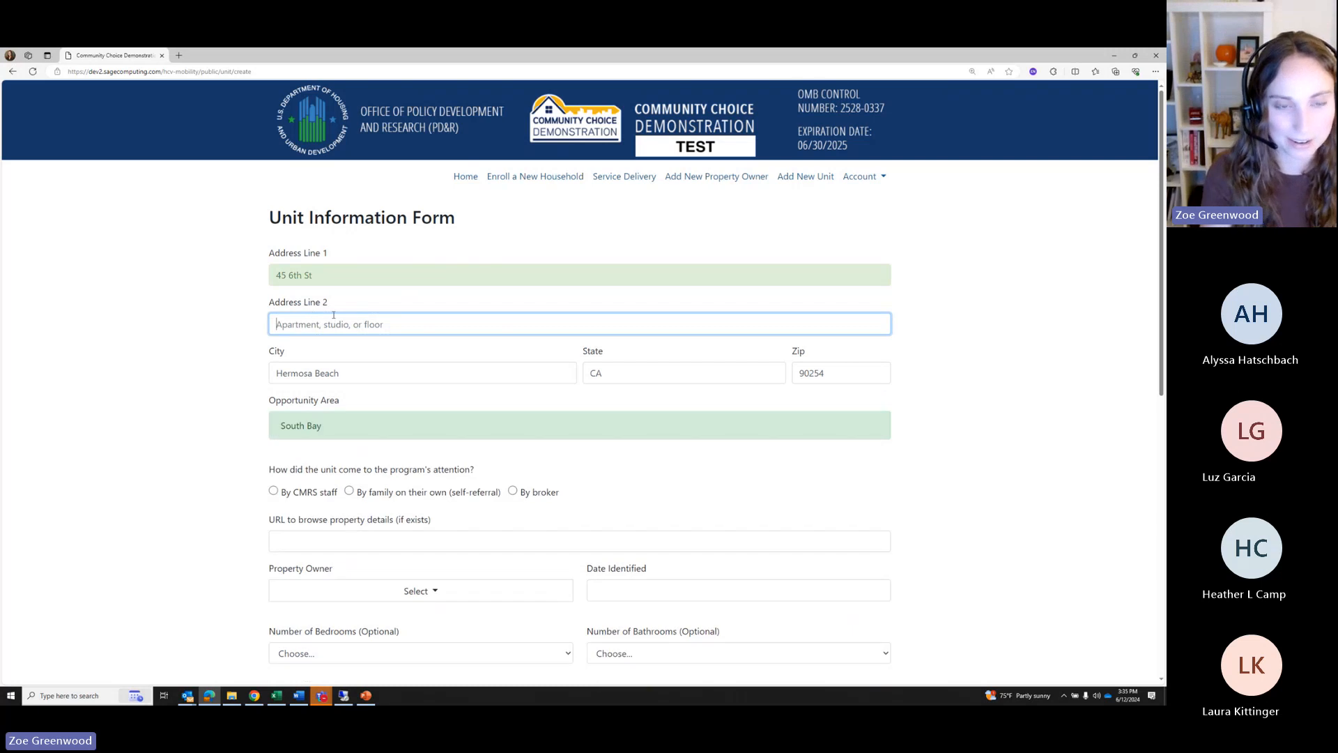
Add Unit 8 as address line 2 and leave the city field so it validates
{"action": "type", "text": "Uniyt"}
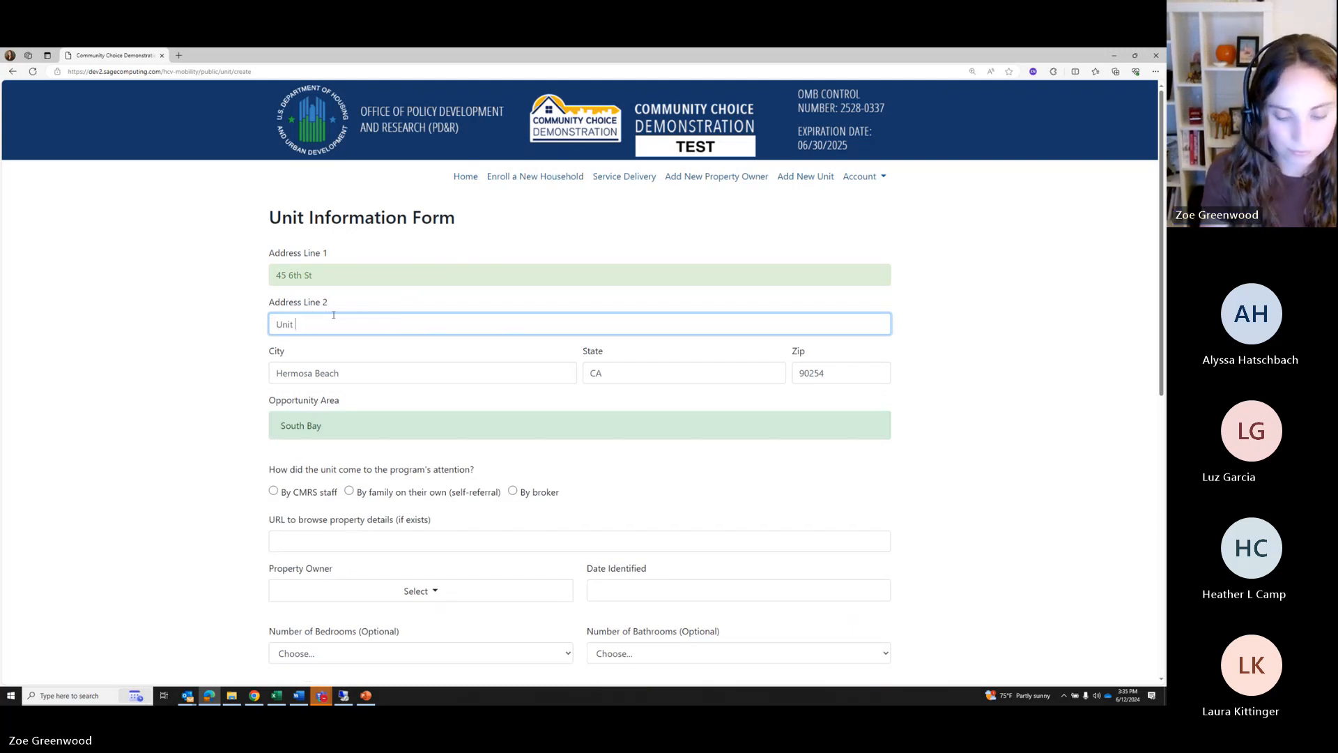
{"action": "type", "text": "8"}
{"action": "key", "text": "Tab"}
{"action": "left_click", "coordinate": [694, 404]}
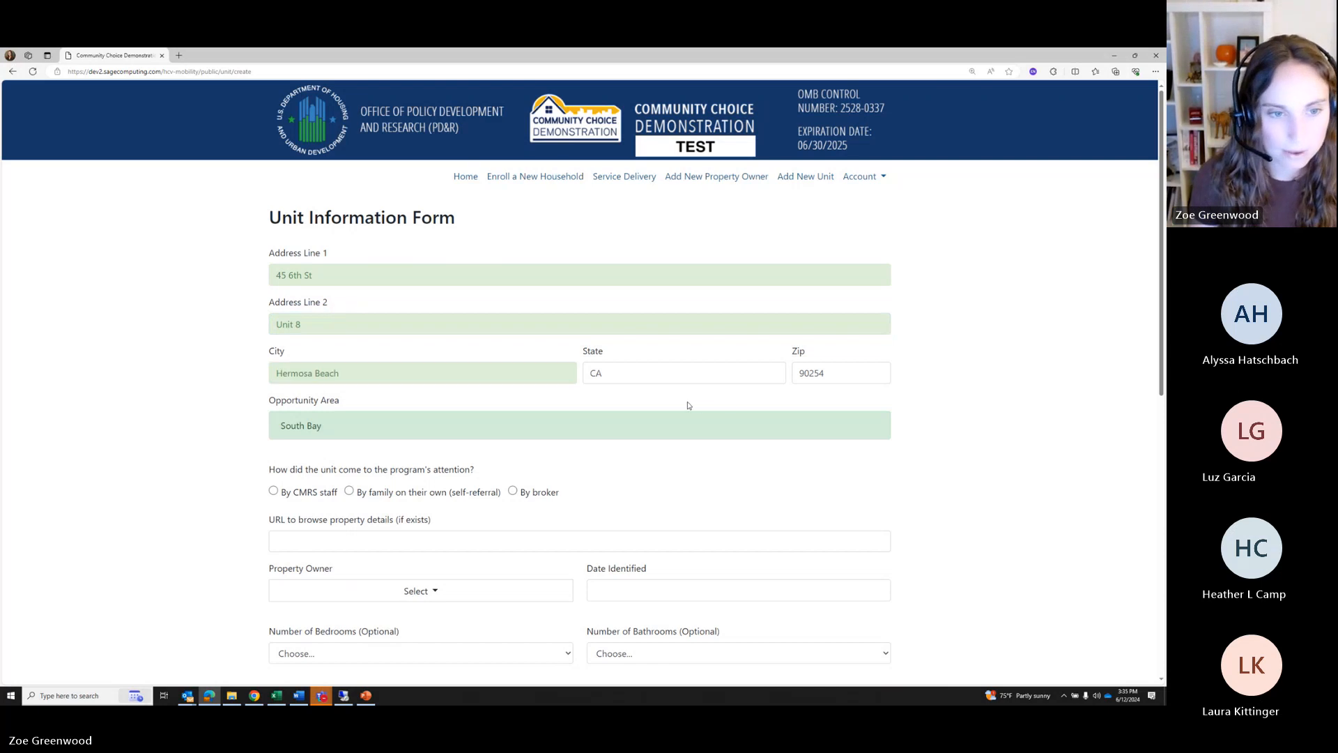
{"action": "scroll", "coordinate": [690, 402], "scroll_direction": "down", "scroll_amount": 2}
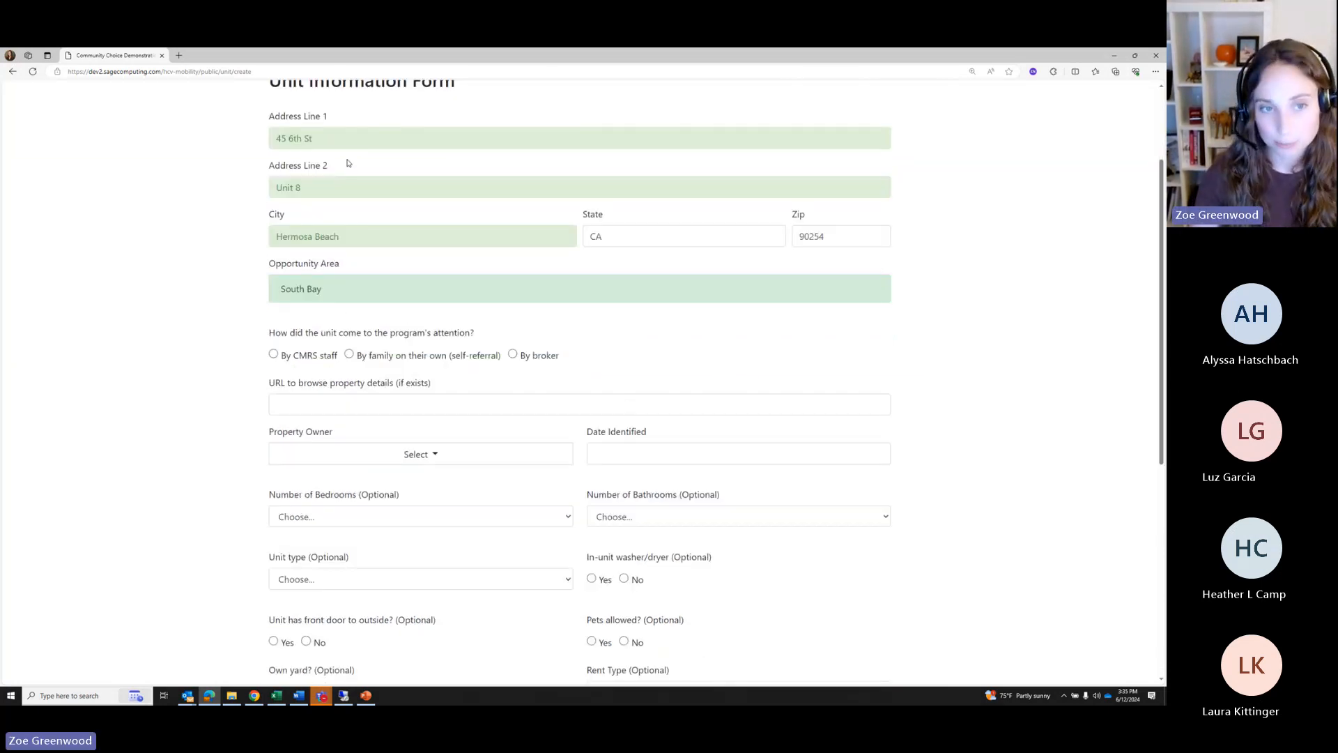
{"action": "left_click_drag", "start_coordinate": [356, 265], "coordinate": [267, 265]}
{"action": "left_click", "coordinate": [264, 197]}
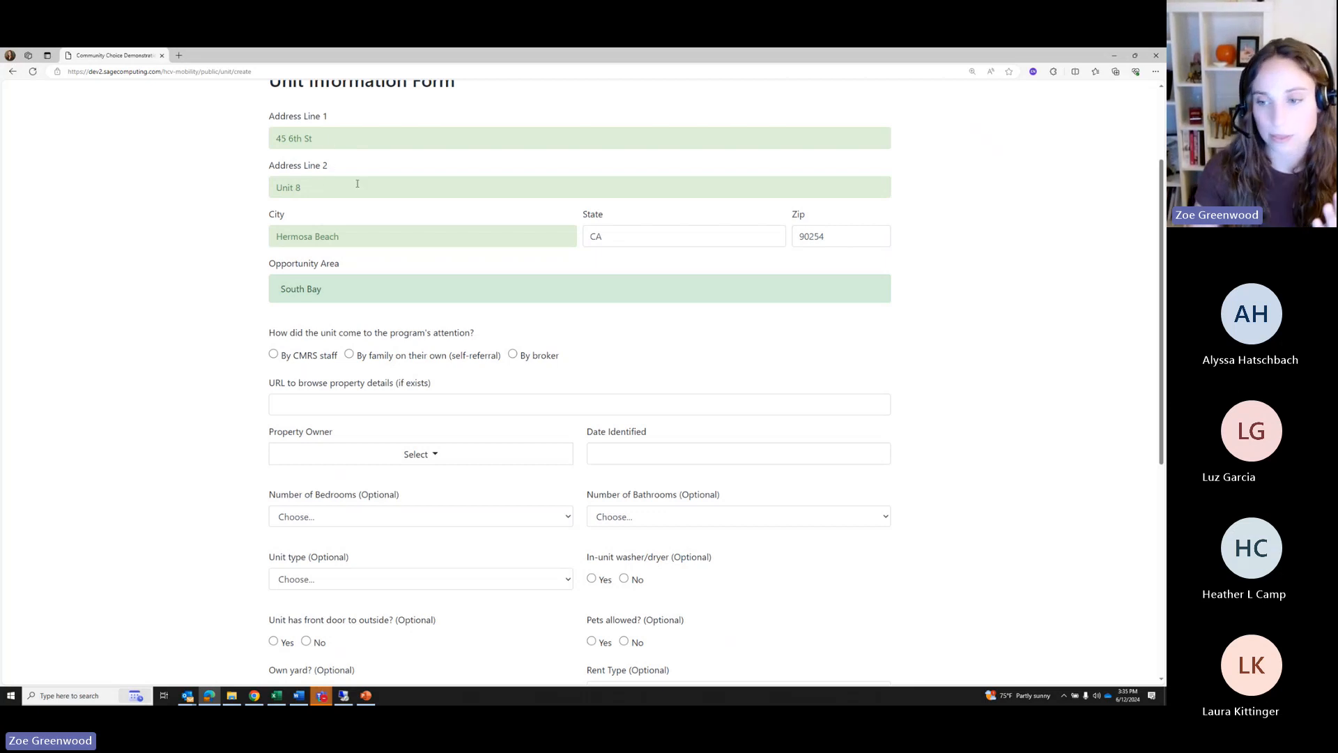
{"action": "left_click", "coordinate": [1142, 572]}
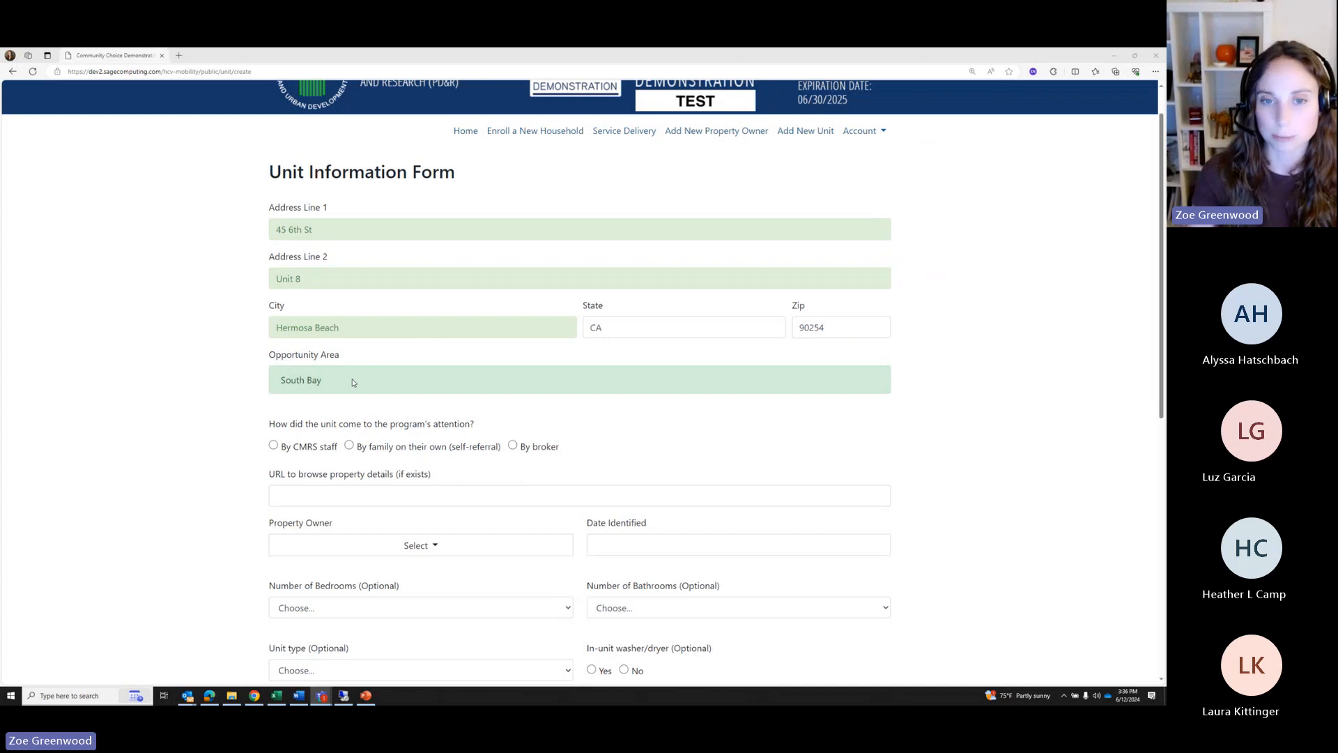
{"action": "scroll", "coordinate": [428, 489], "scroll_direction": "down", "scroll_amount": 1}
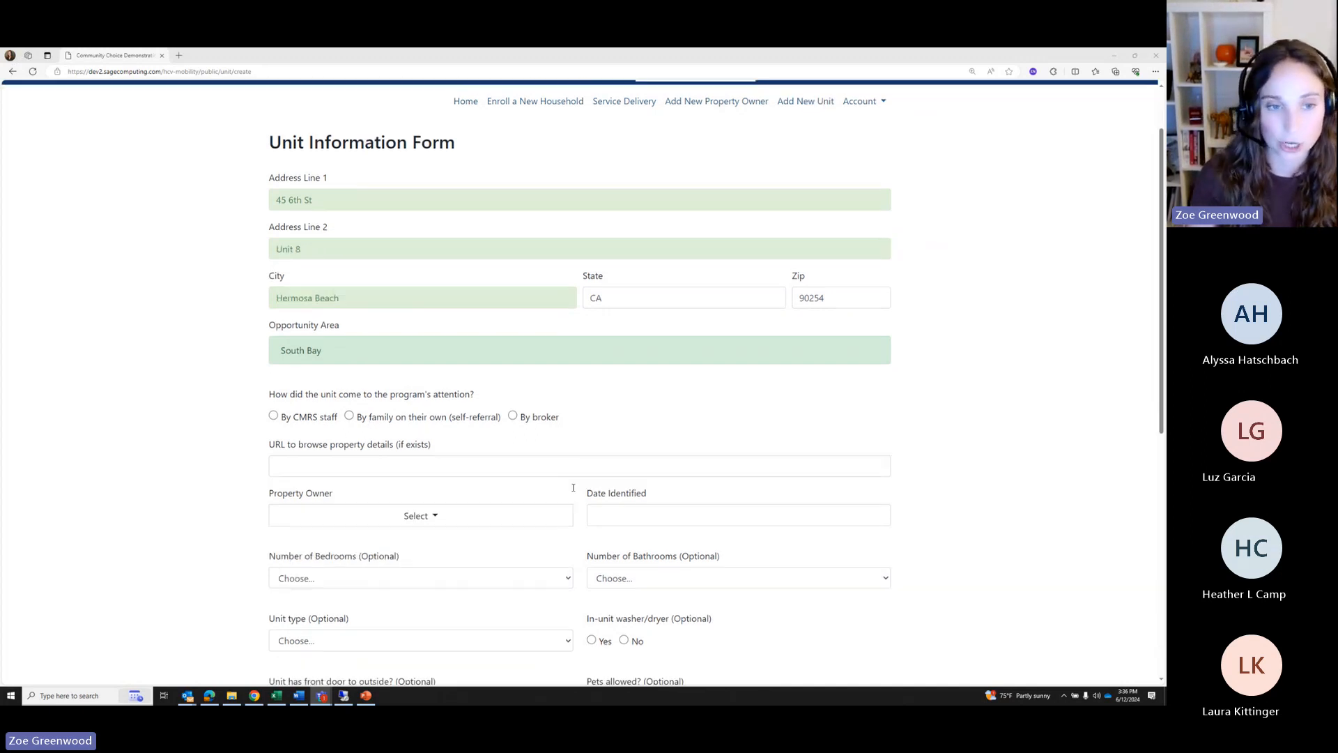
{"action": "scroll", "coordinate": [397, 229], "scroll_direction": "down", "scroll_amount": 1}
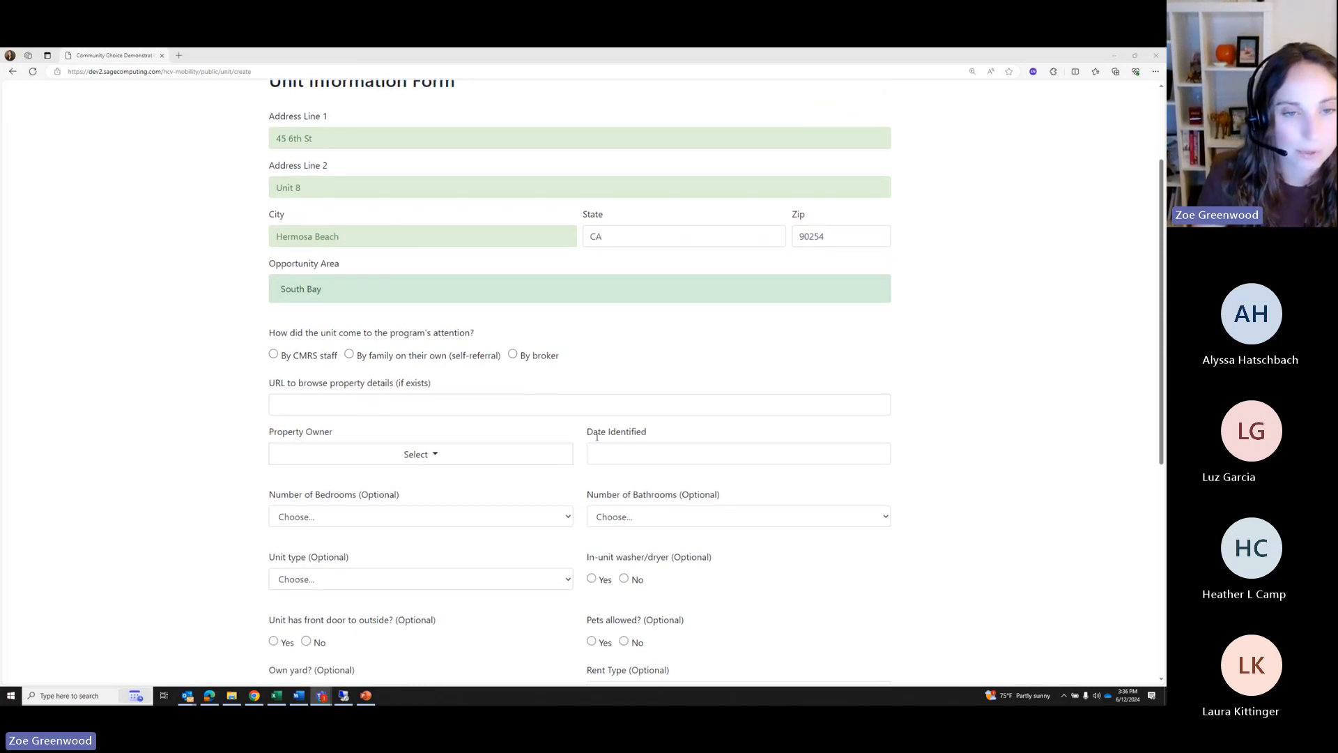
Record the unit as found by CMRS staff, select its property owner, and date it 2024-06-07
{"action": "left_click", "coordinate": [275, 356]}
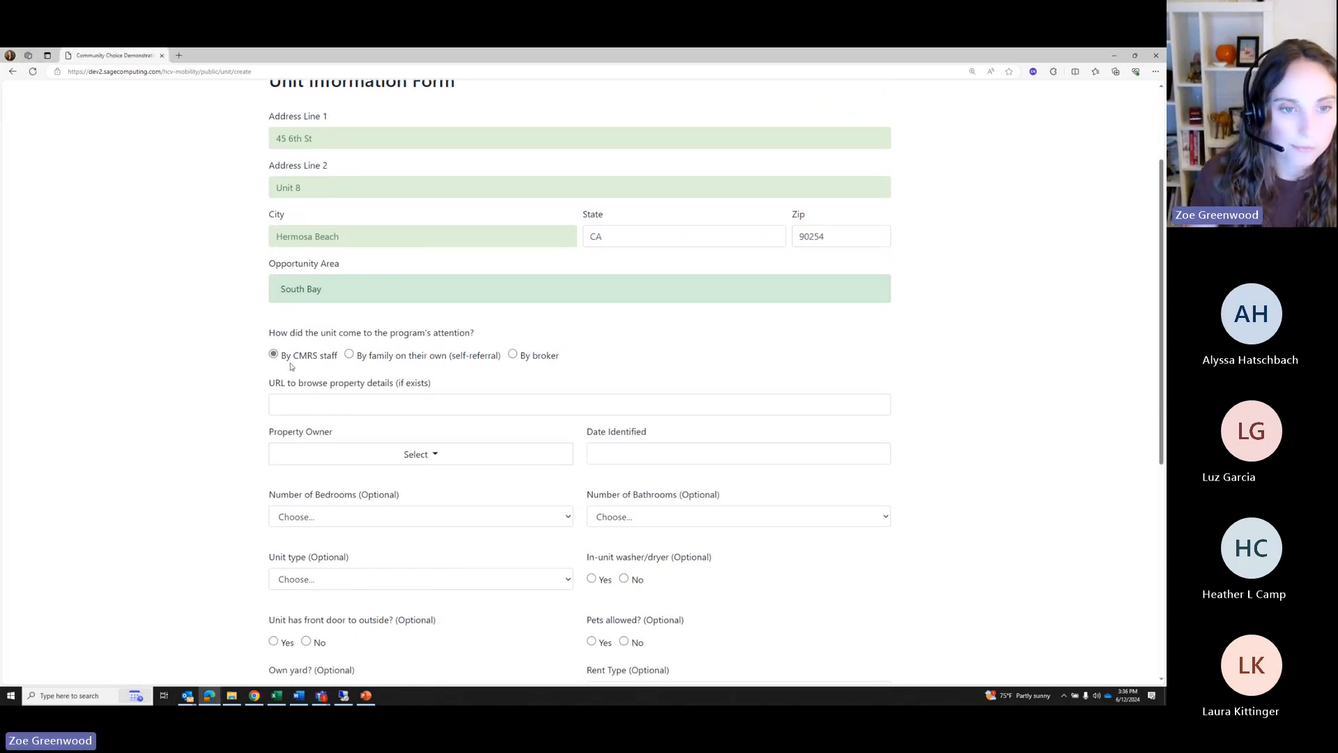
{"action": "scroll", "coordinate": [291, 366], "scroll_direction": "down", "scroll_amount": 2}
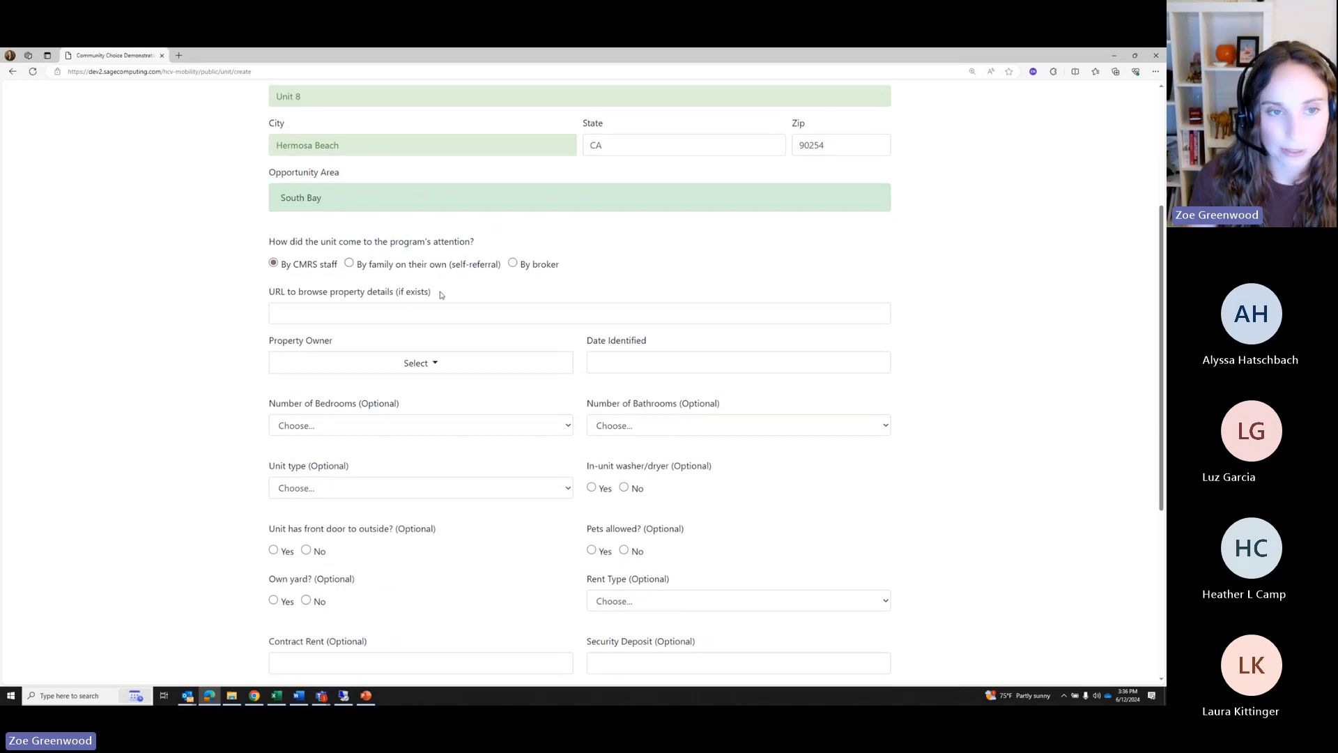
{"action": "scroll", "coordinate": [418, 286], "scroll_direction": "down", "scroll_amount": 2}
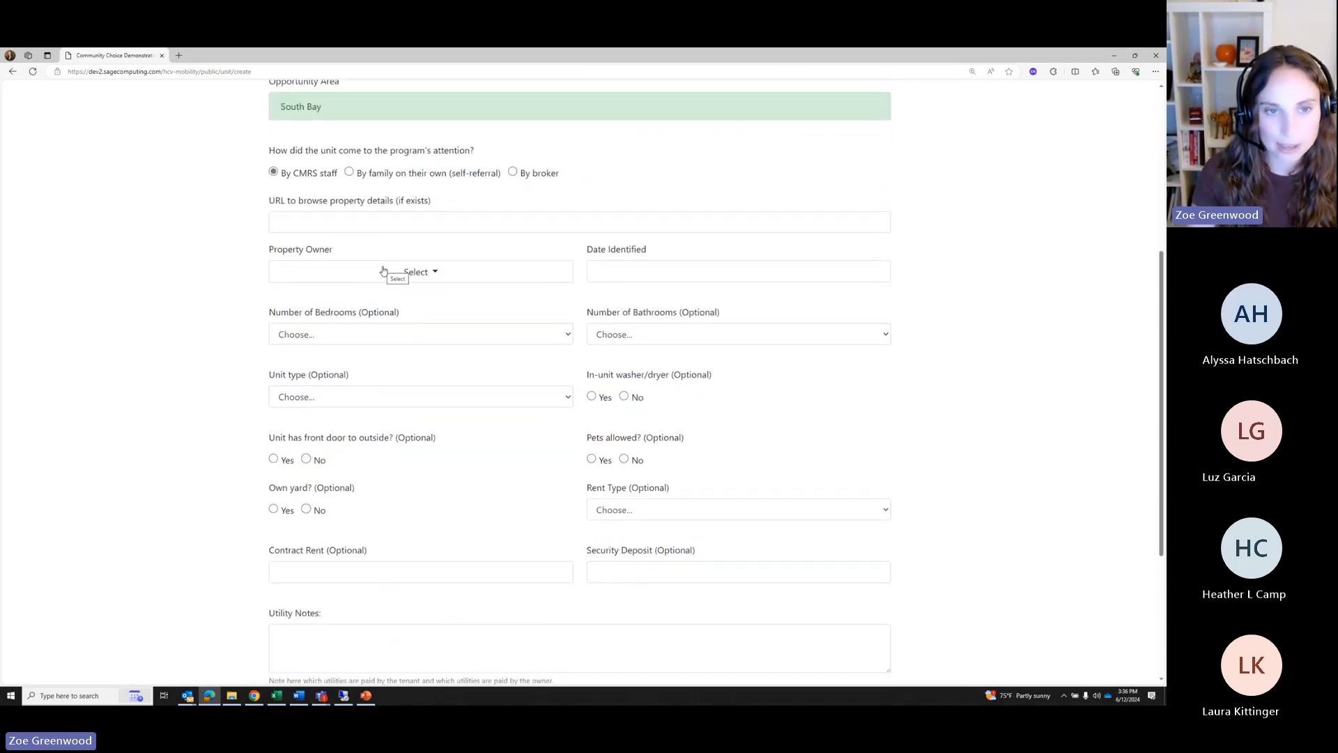
{"action": "left_click", "coordinate": [431, 272]}
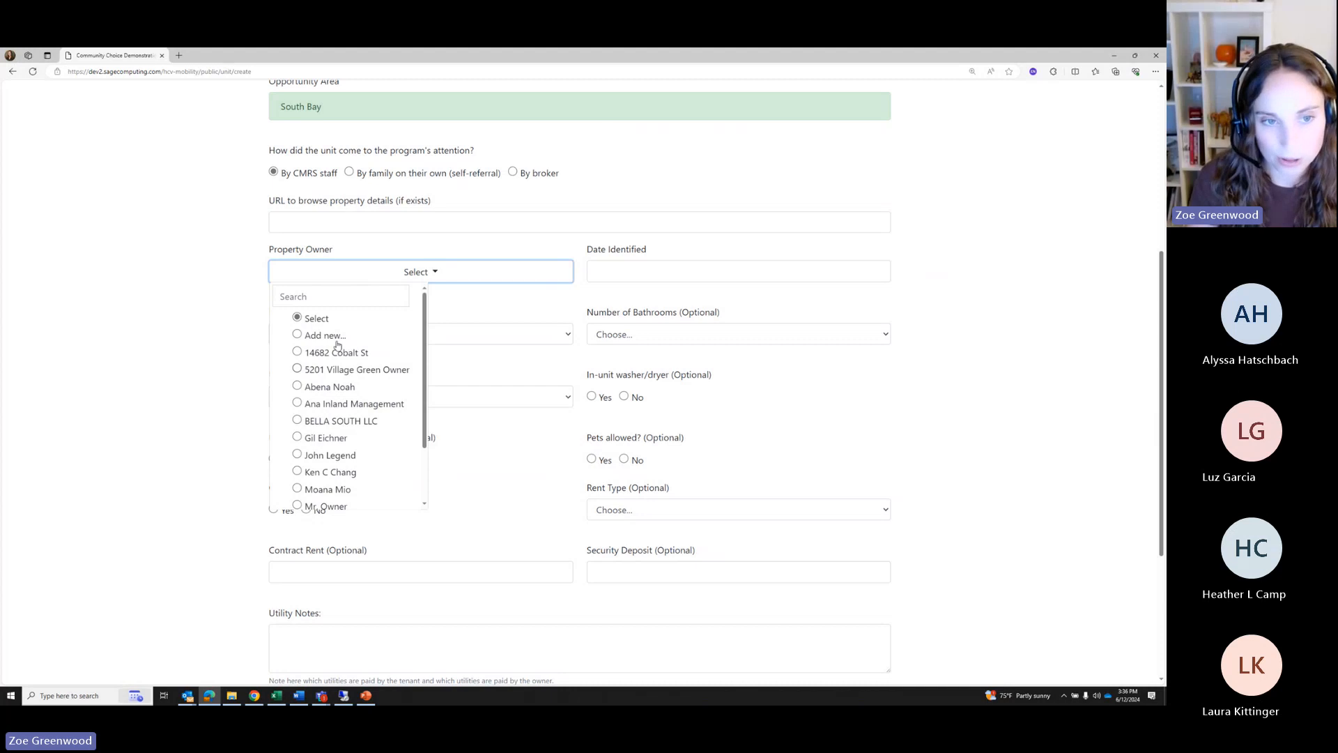
{"action": "left_click", "coordinate": [319, 299]}
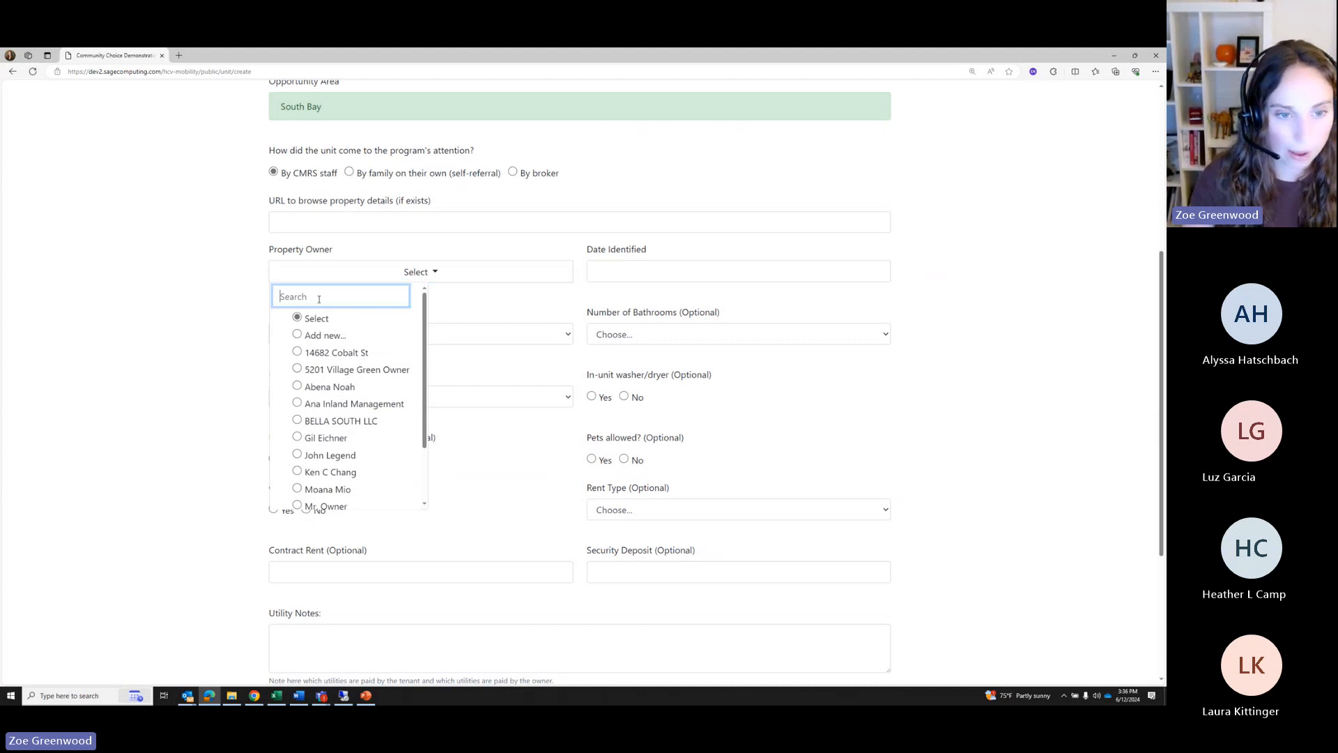
{"action": "type", "text": "mr"}
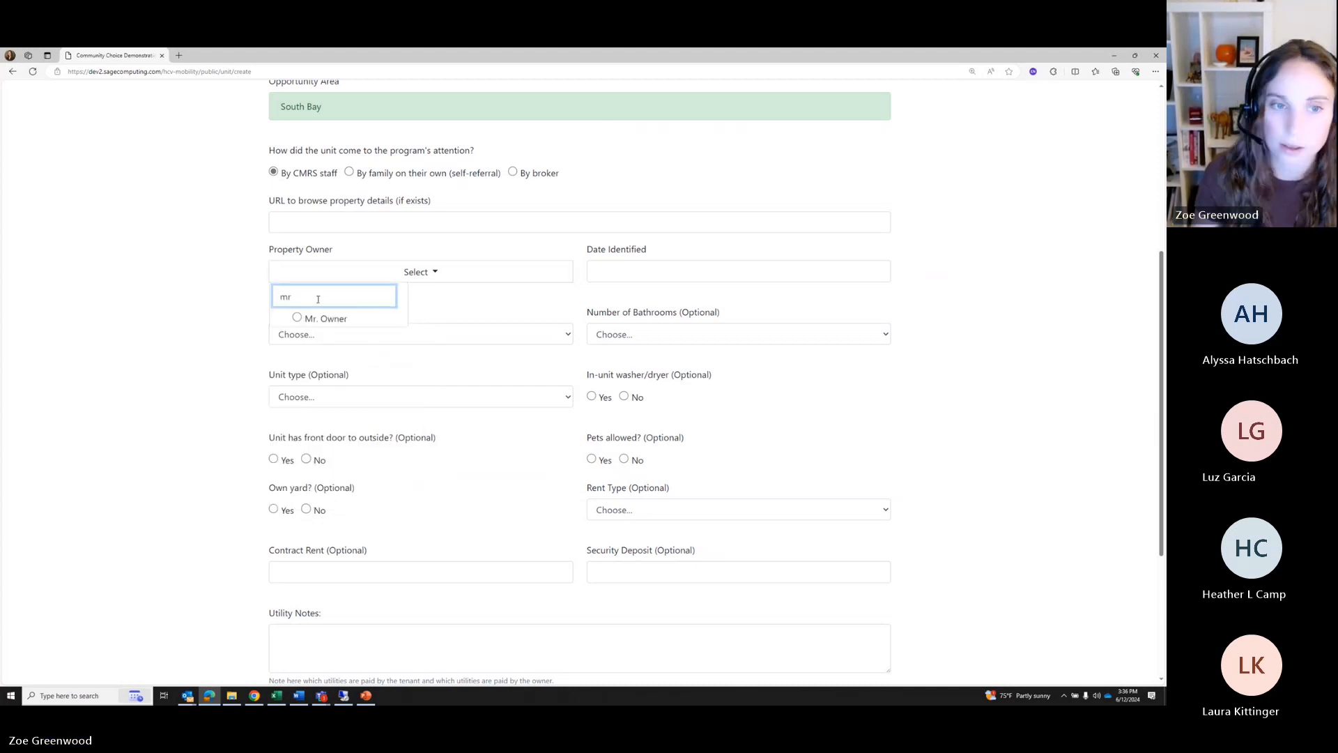
{"action": "left_click", "coordinate": [298, 320]}
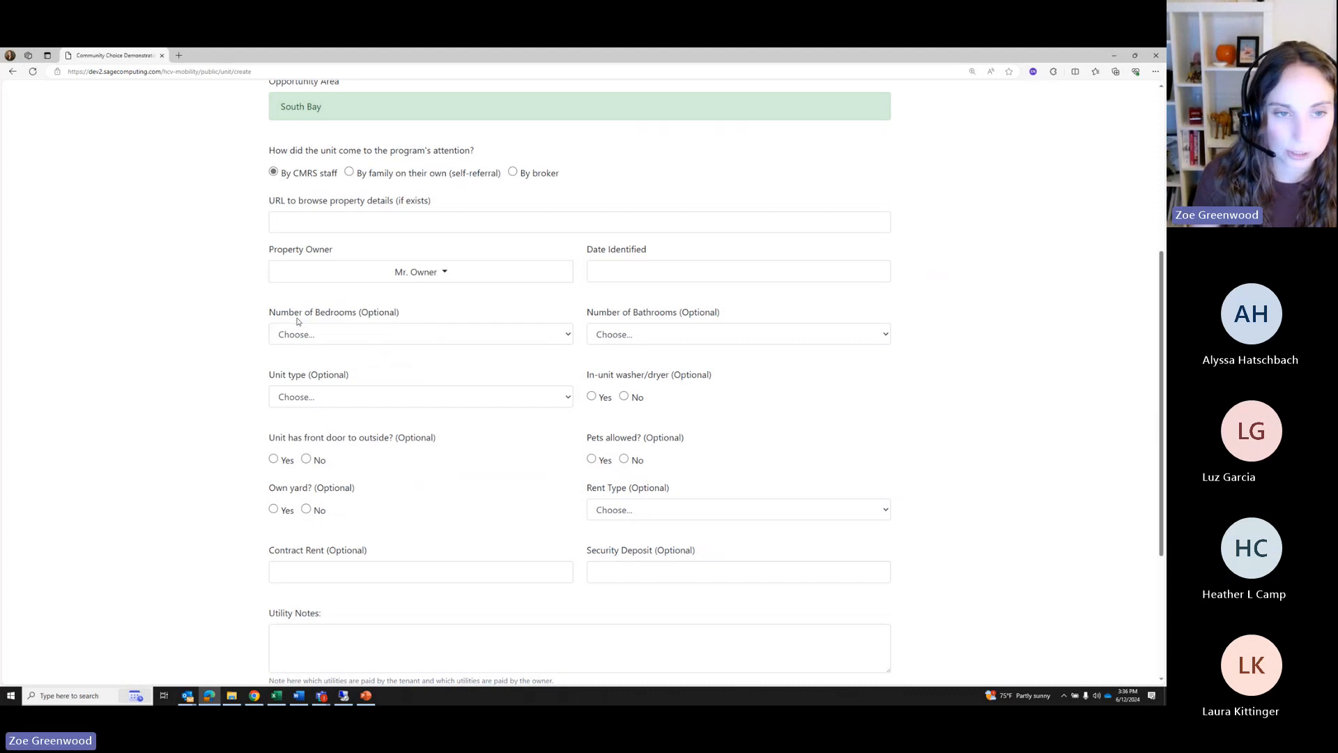
{"action": "left_click", "coordinate": [624, 281]}
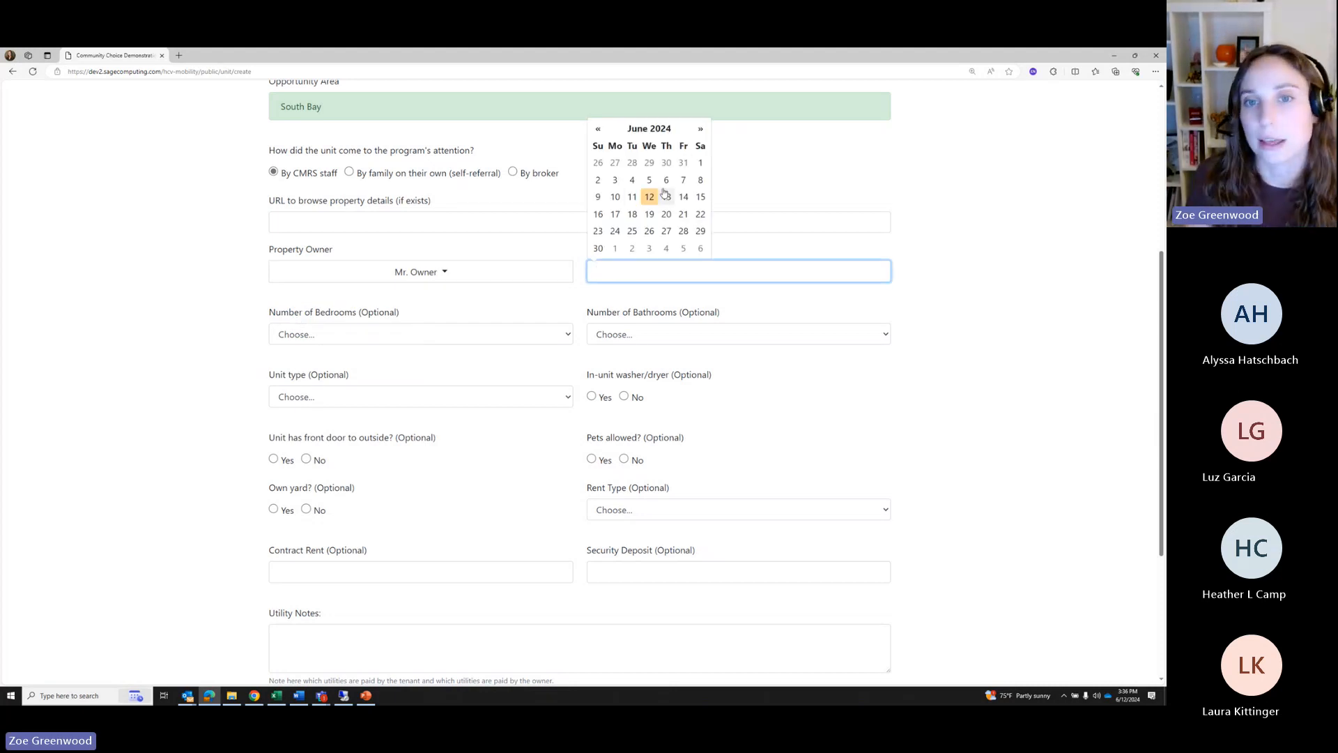
{"action": "left_click", "coordinate": [683, 179]}
Set the unit to 2 bedrooms, 1 bathroom, type Apartment
{"action": "left_click", "coordinate": [319, 338]}
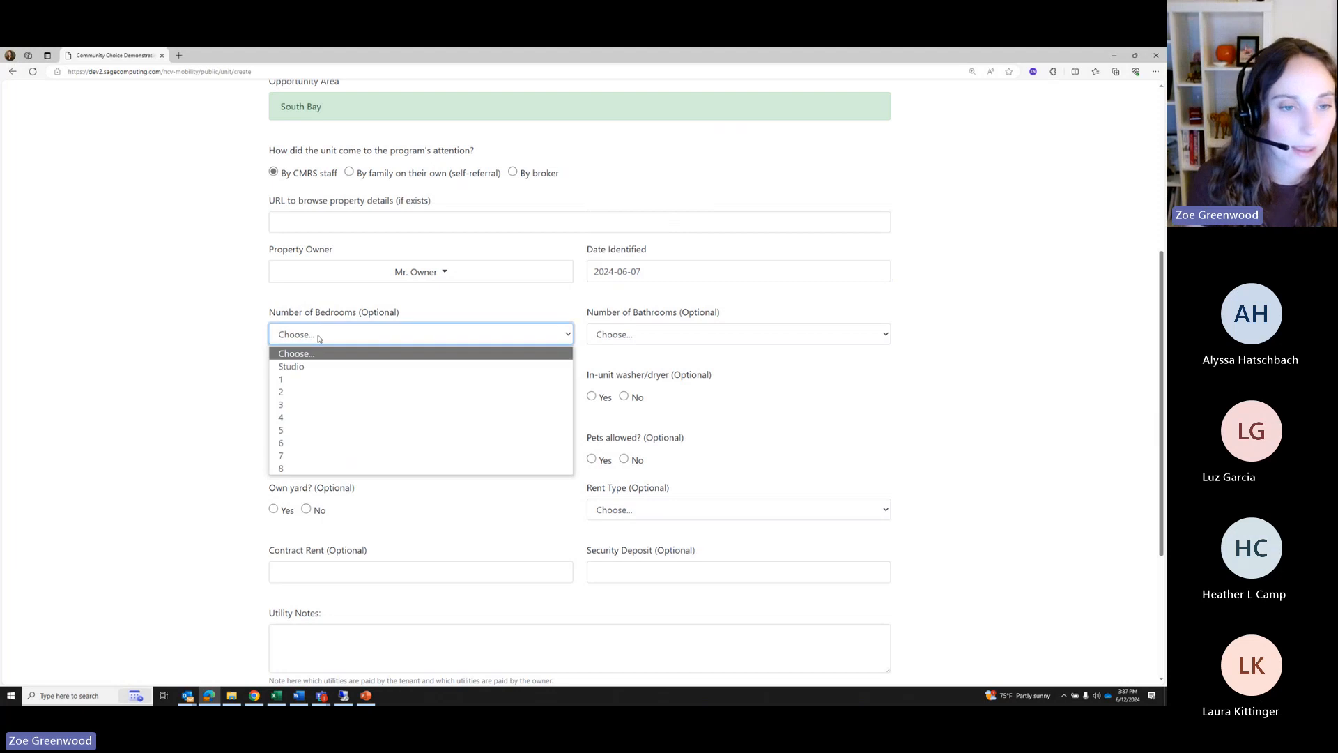
{"action": "left_click", "coordinate": [296, 392]}
{"action": "left_click", "coordinate": [630, 337]}
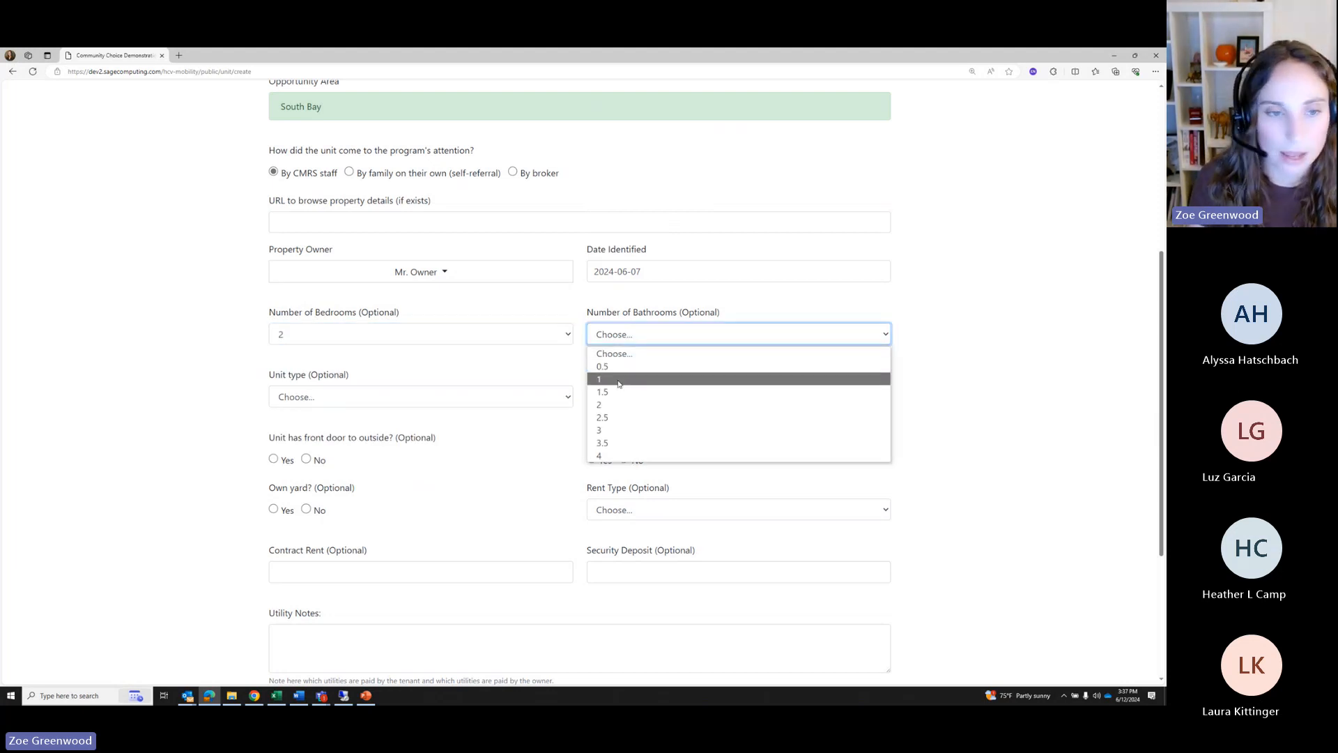
{"action": "left_click", "coordinate": [618, 383]}
{"action": "left_click", "coordinate": [366, 398]}
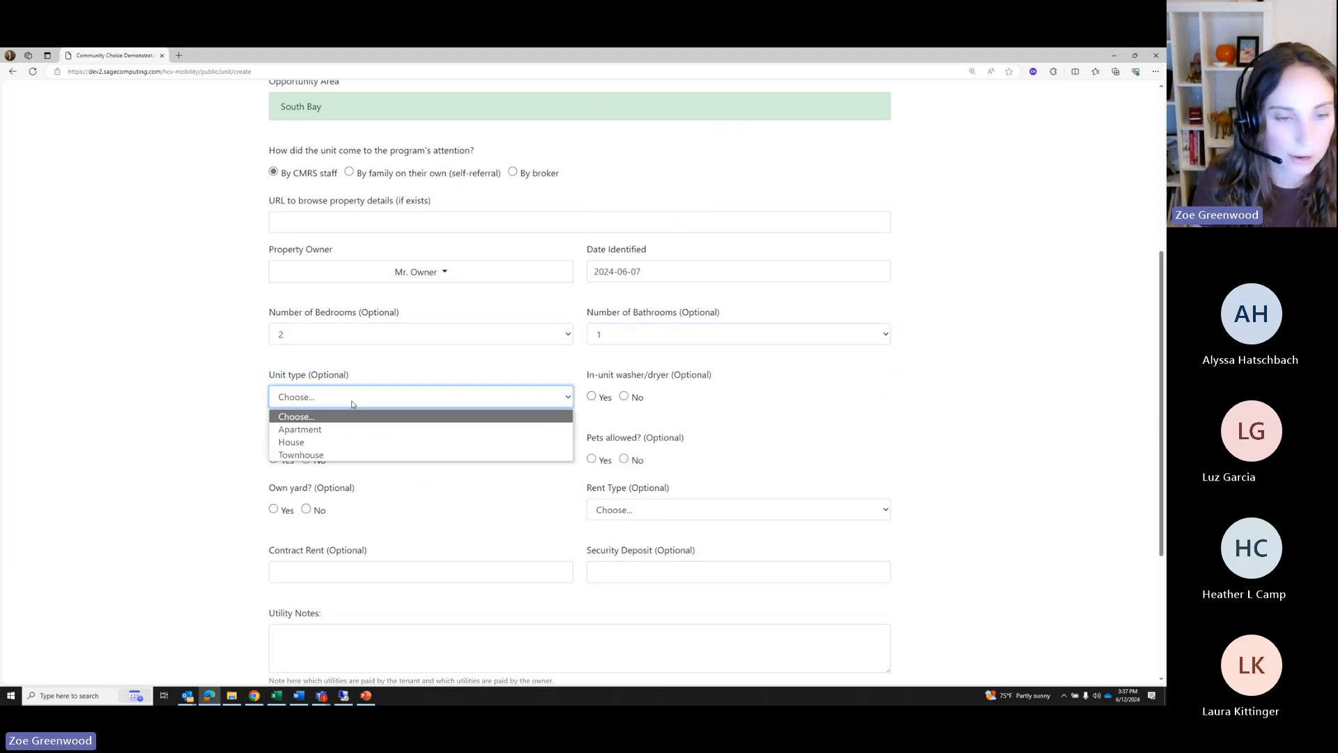
{"action": "left_click", "coordinate": [300, 429]}
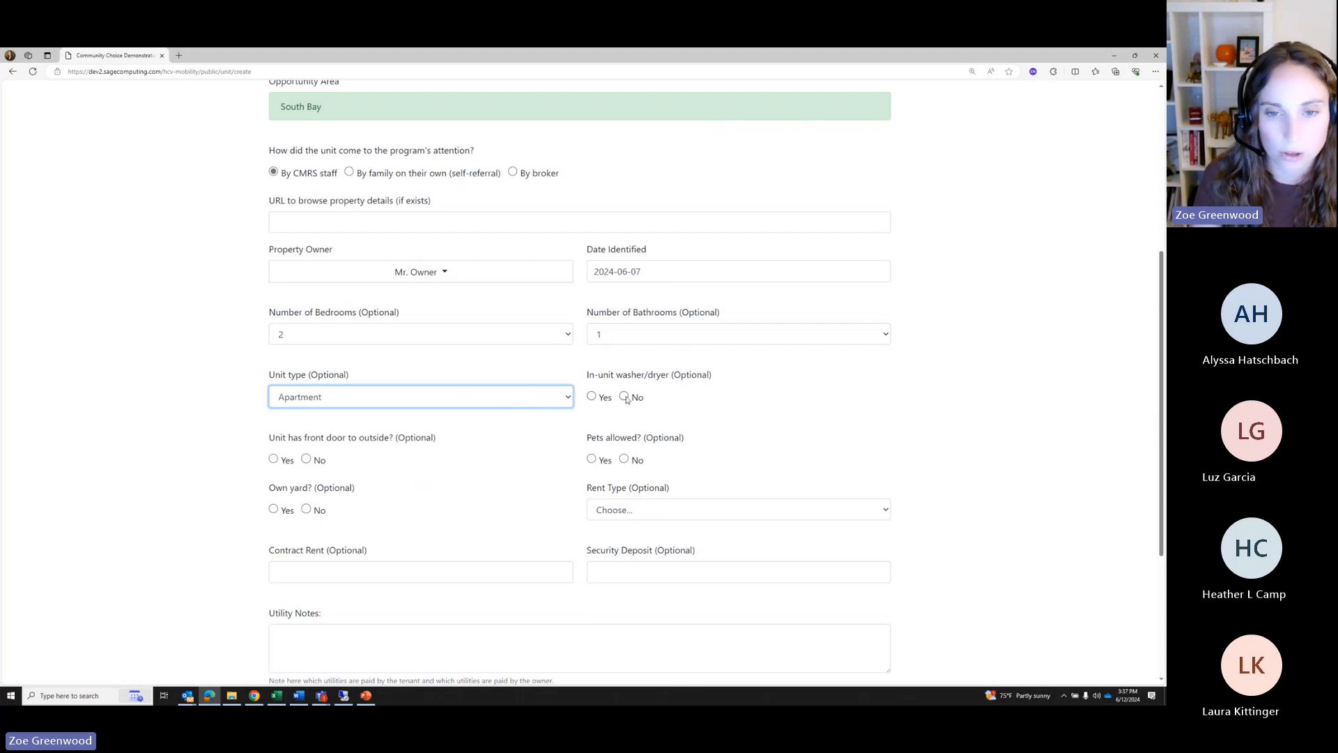
Record no washer/dryer, no outside door, pets allowed, no yard, and Market Value rent
{"action": "left_click", "coordinate": [625, 396]}
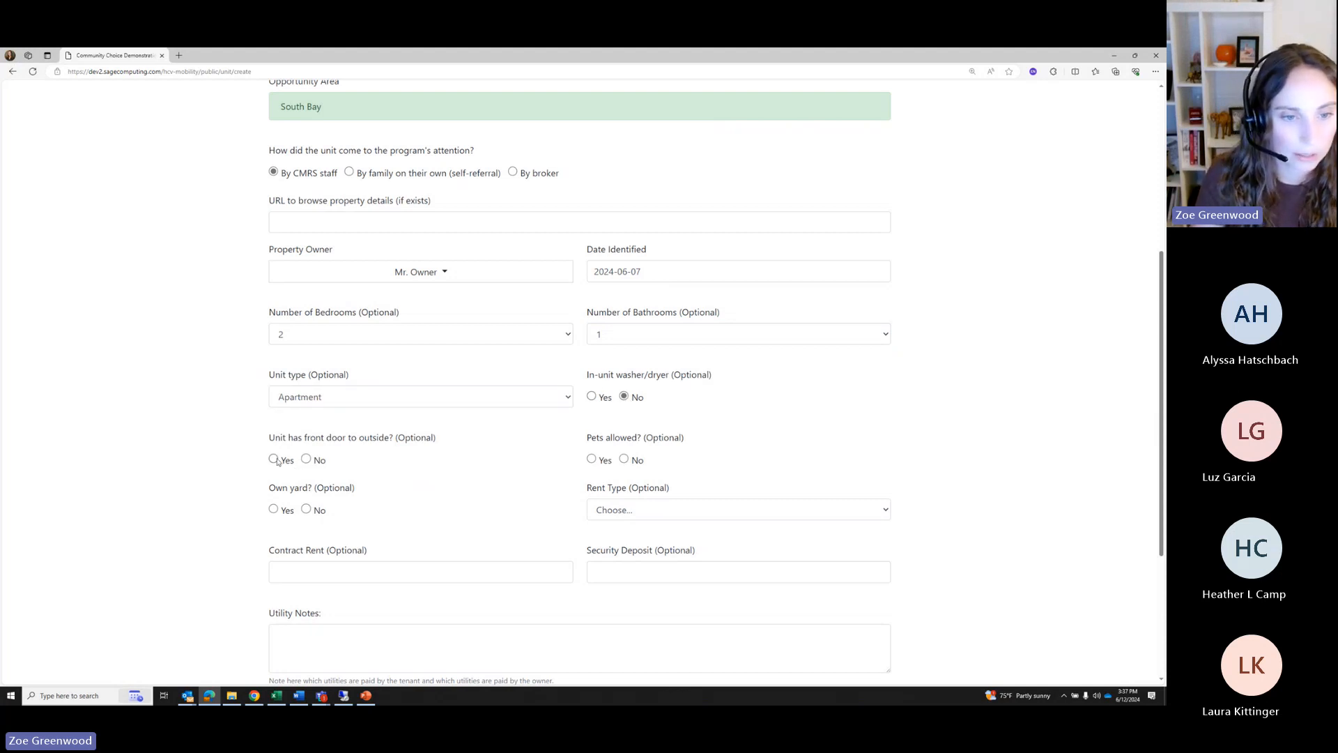
{"action": "left_click", "coordinate": [305, 460]}
{"action": "left_click", "coordinate": [591, 460]}
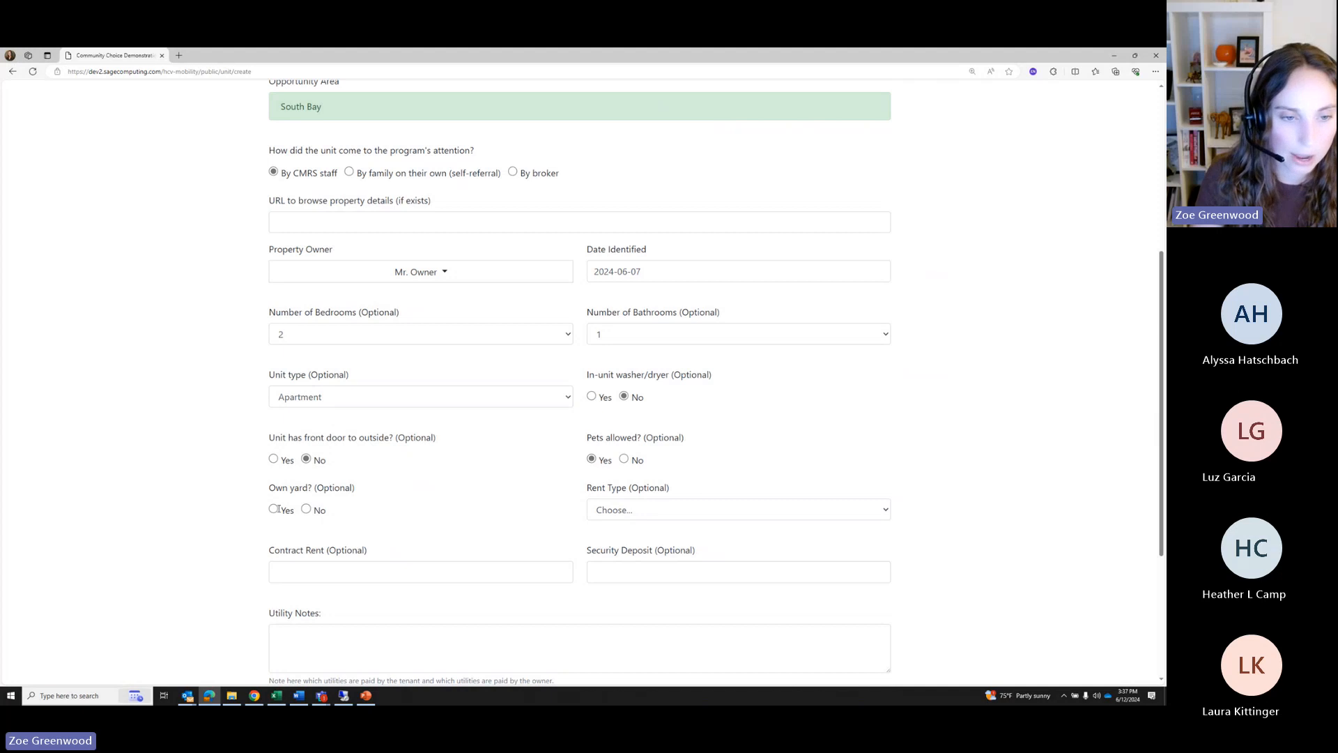
{"action": "left_click", "coordinate": [311, 510]}
{"action": "left_click", "coordinate": [630, 512]}
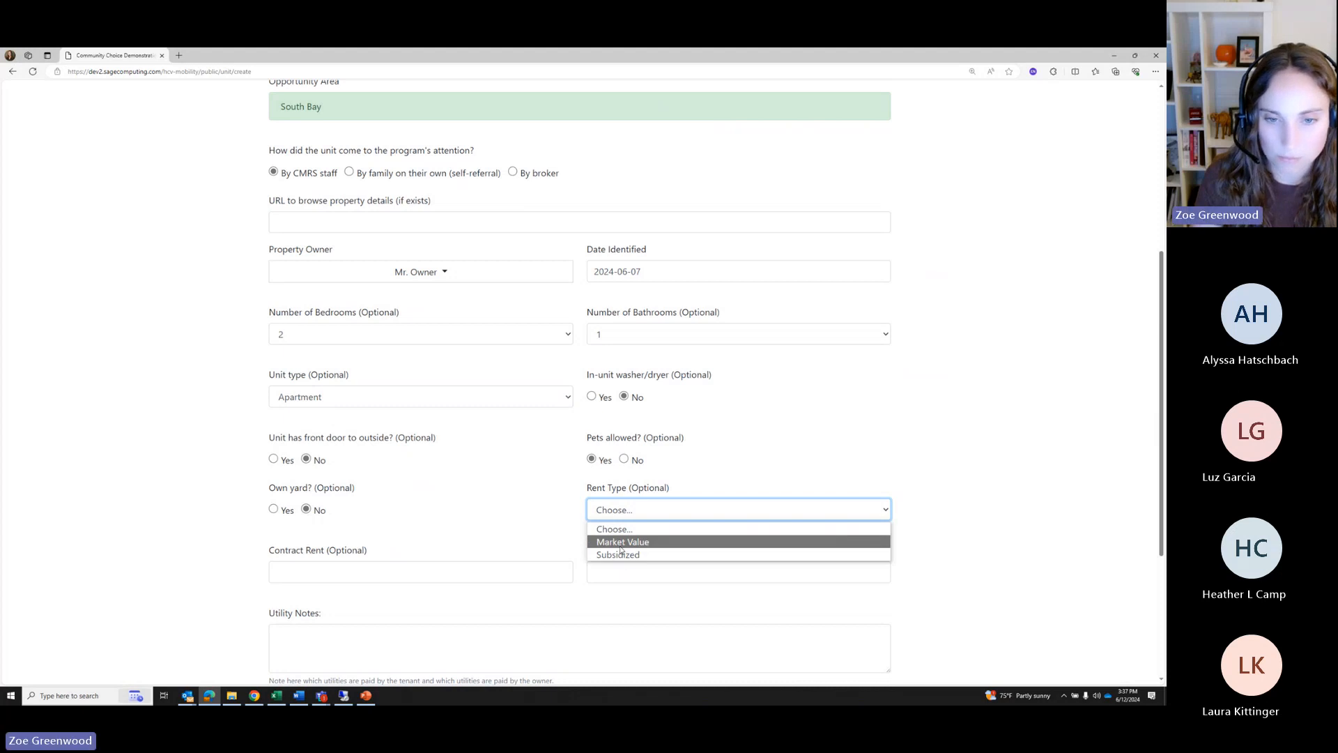
{"action": "left_click", "coordinate": [620, 544]}
{"action": "scroll", "coordinate": [487, 509], "scroll_direction": "down", "scroll_amount": 2}
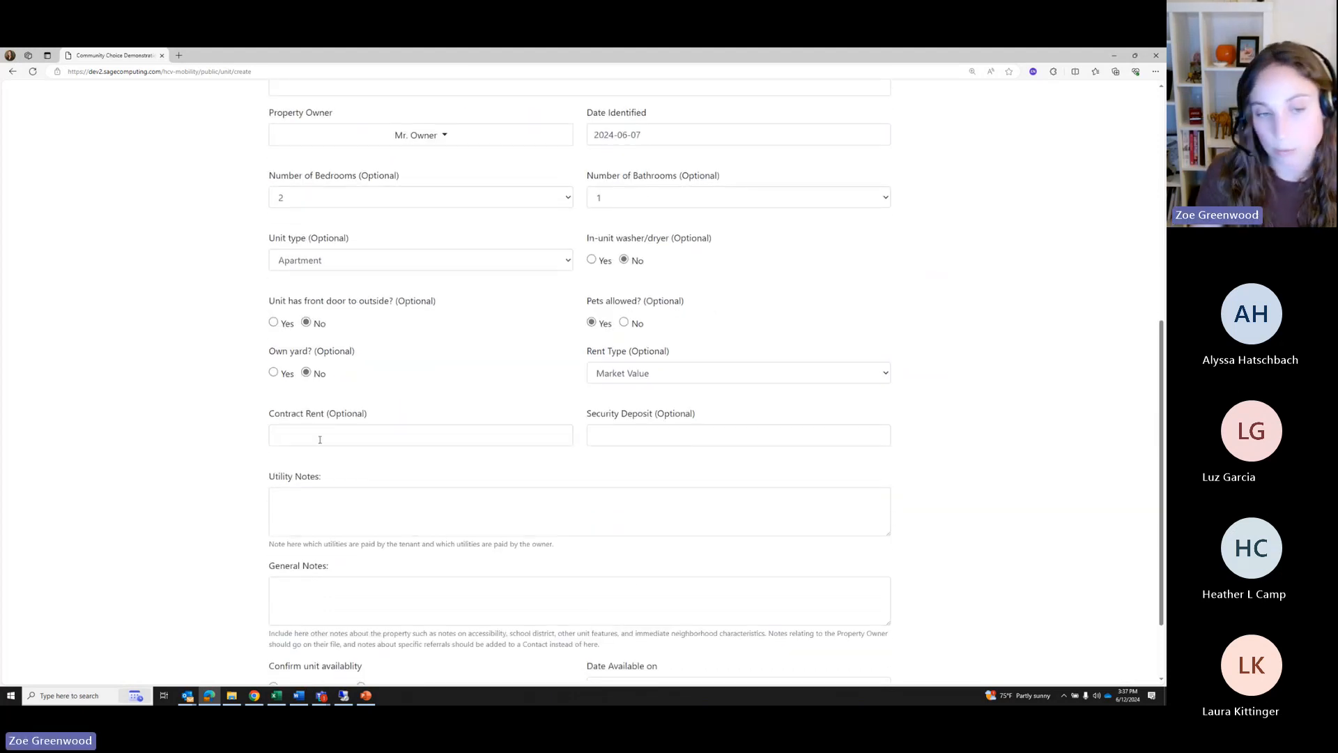
Add the general note 'Handicap accessible' and mark the unit as available
{"action": "left_click", "coordinate": [320, 439]}
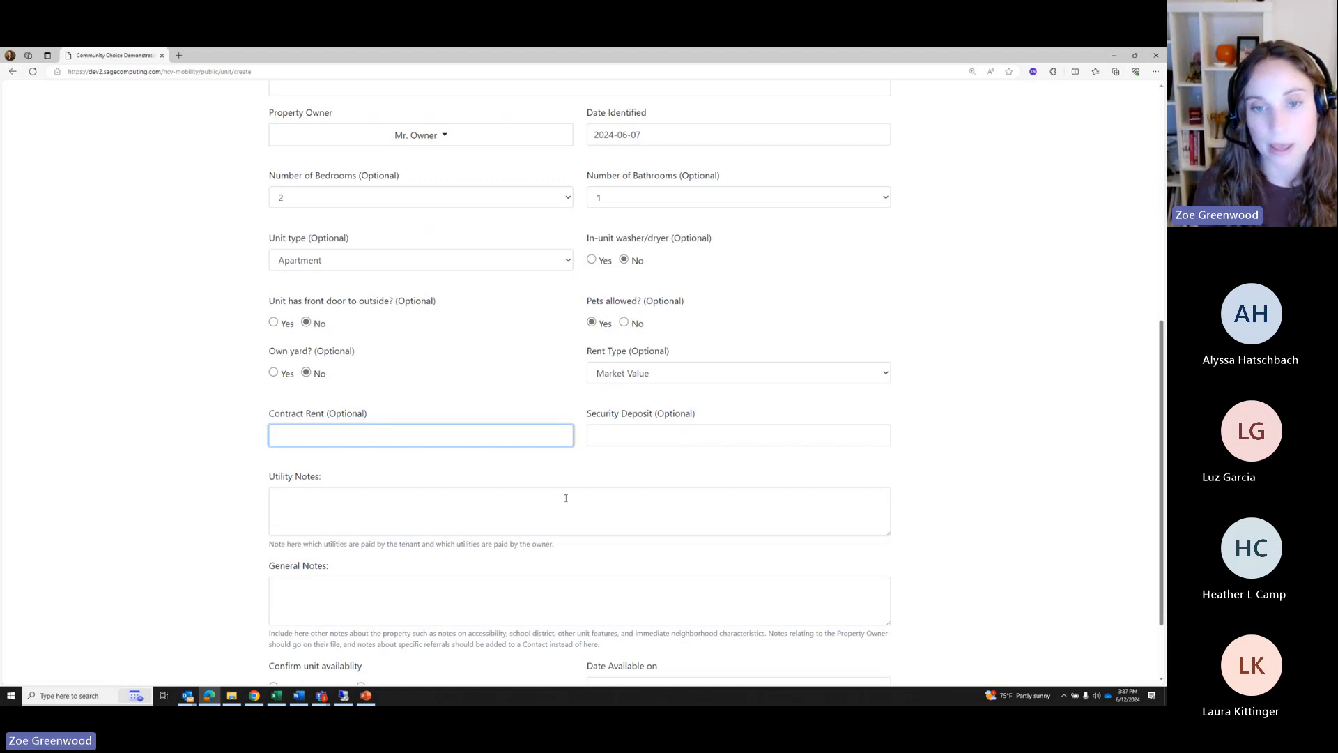
{"action": "left_click", "coordinate": [621, 440]}
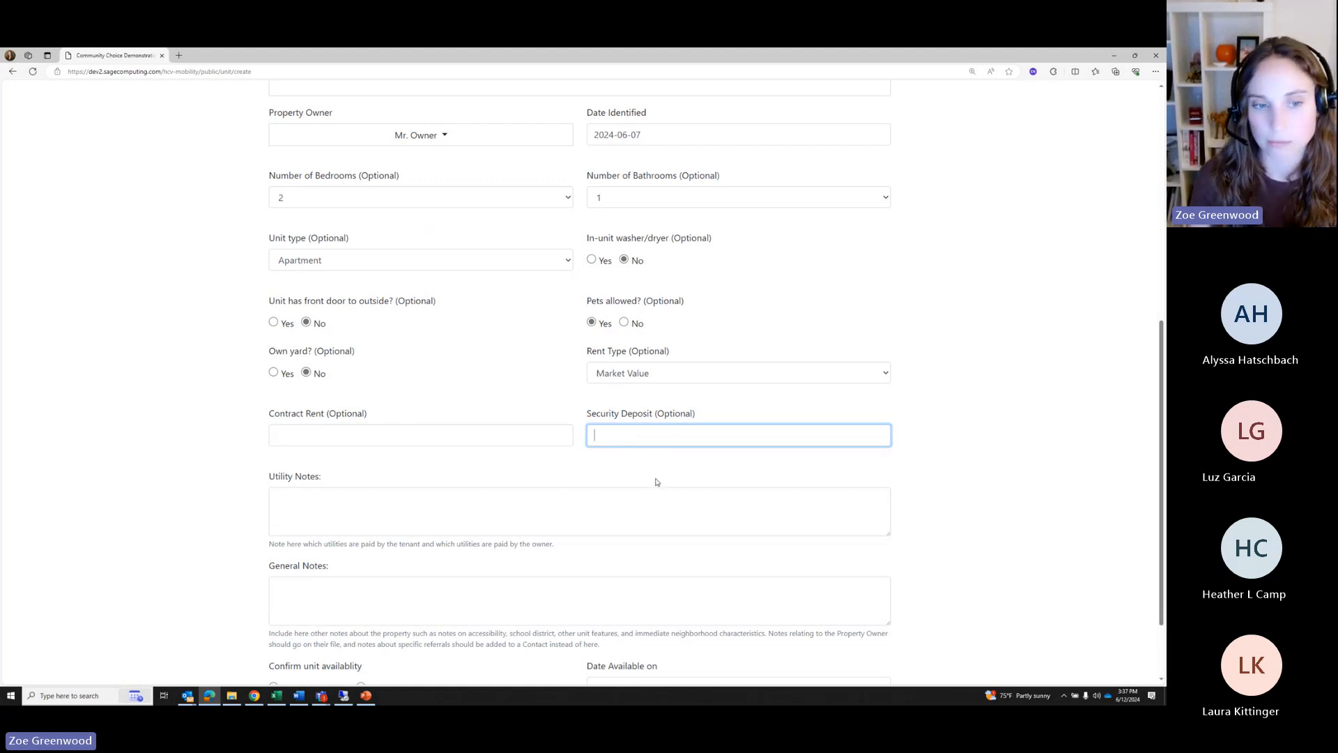
{"action": "scroll", "coordinate": [656, 482], "scroll_direction": "down", "scroll_amount": 2}
{"action": "left_click", "coordinate": [312, 403]}
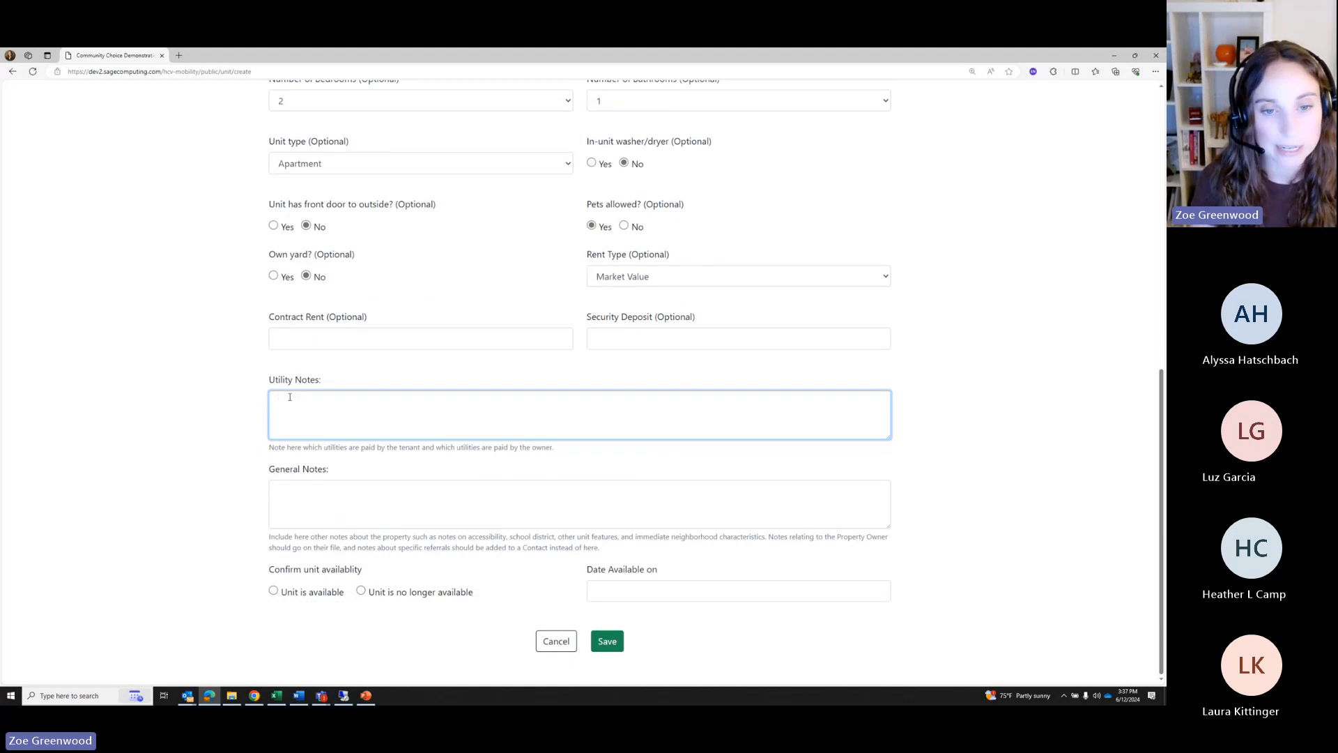
{"action": "left_click", "coordinate": [315, 488]}
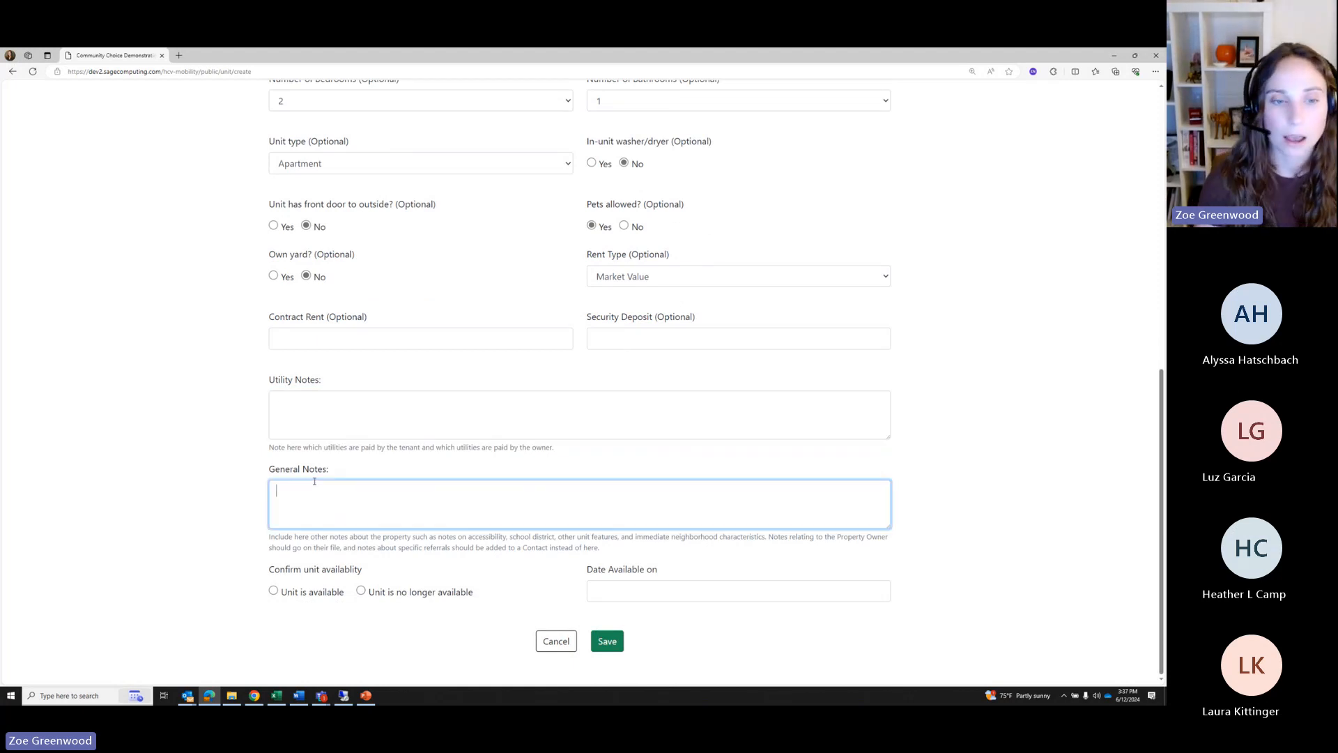
{"action": "type", "text": "Ha"}
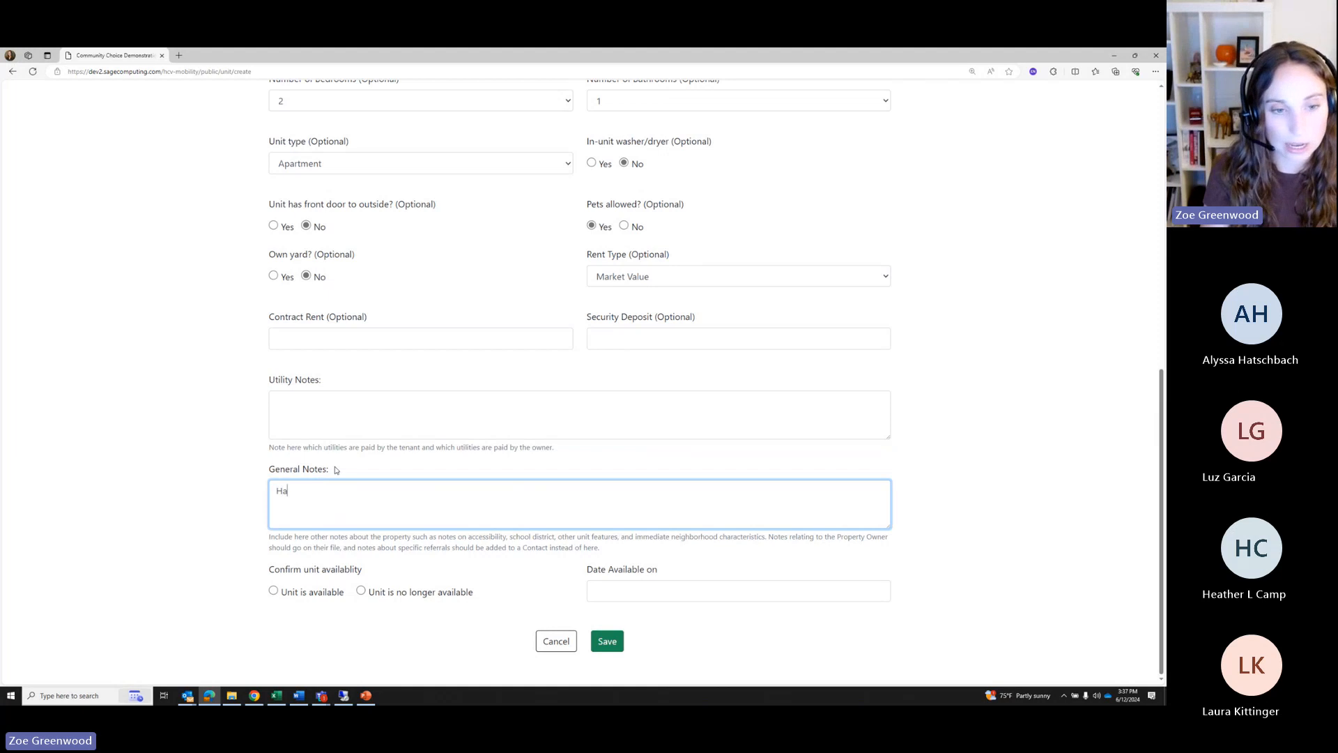
{"action": "type", "text": "ndicap accessible"}
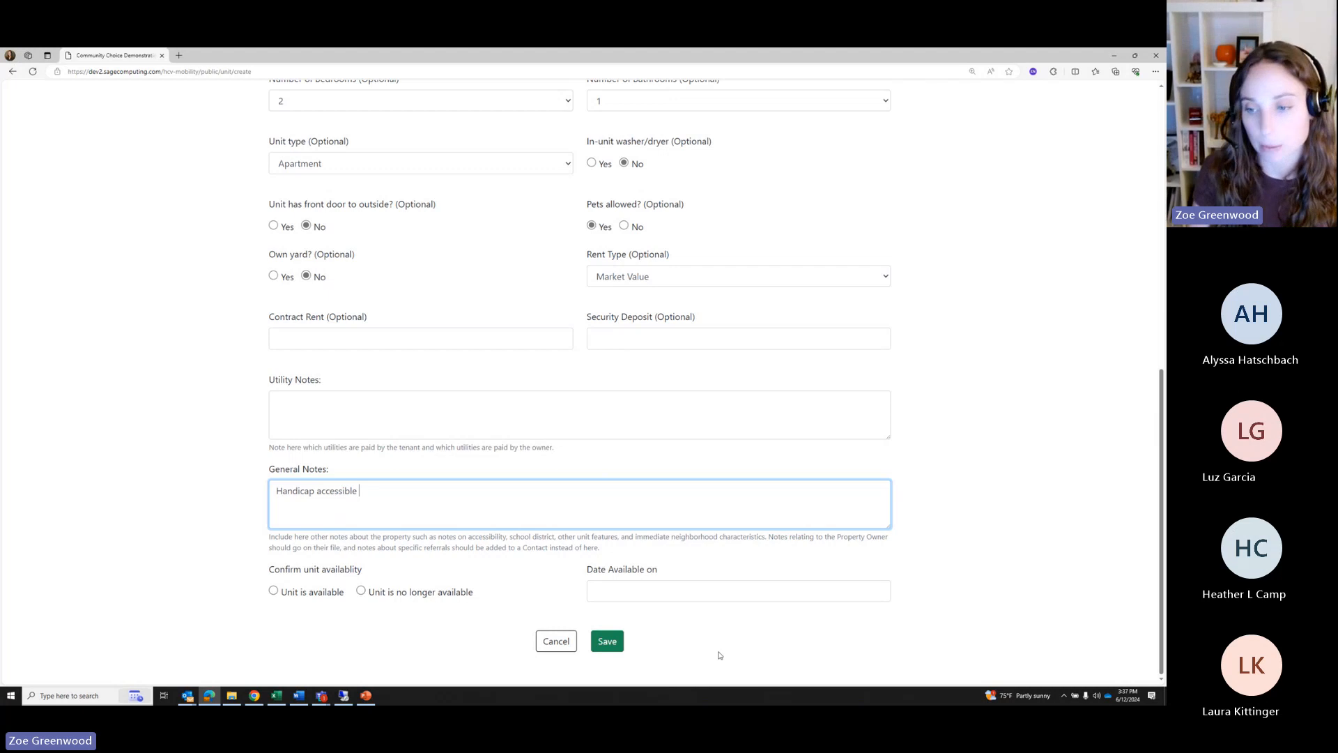
{"action": "left_click", "coordinate": [614, 594]}
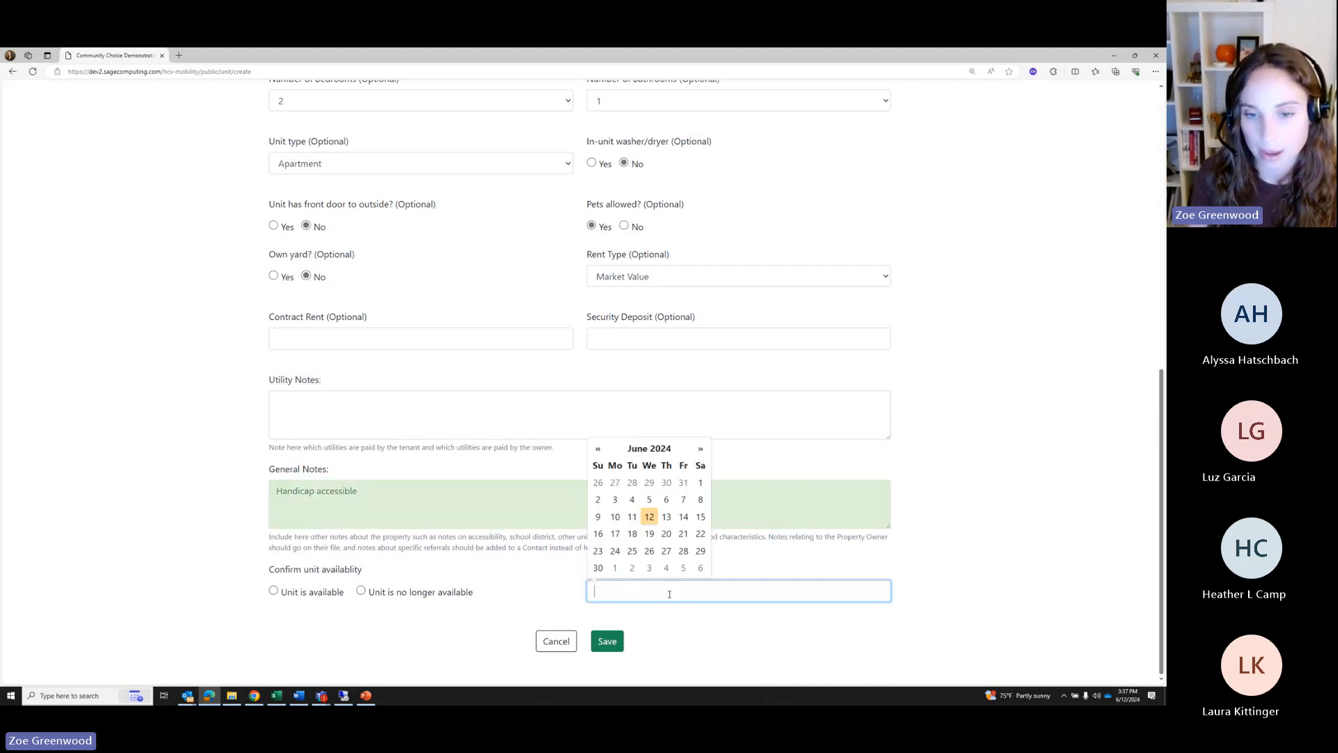
{"action": "left_click", "coordinate": [274, 591]}
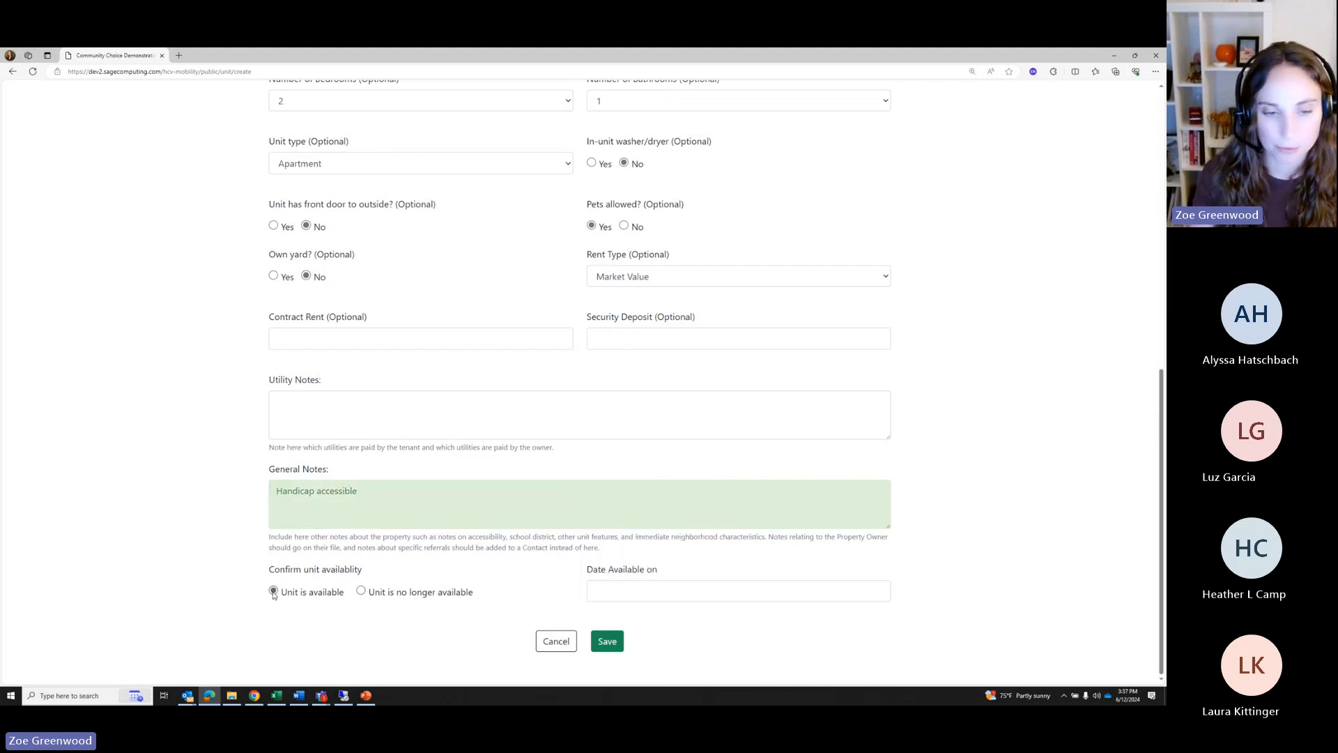
{"action": "left_click", "coordinate": [607, 642]}
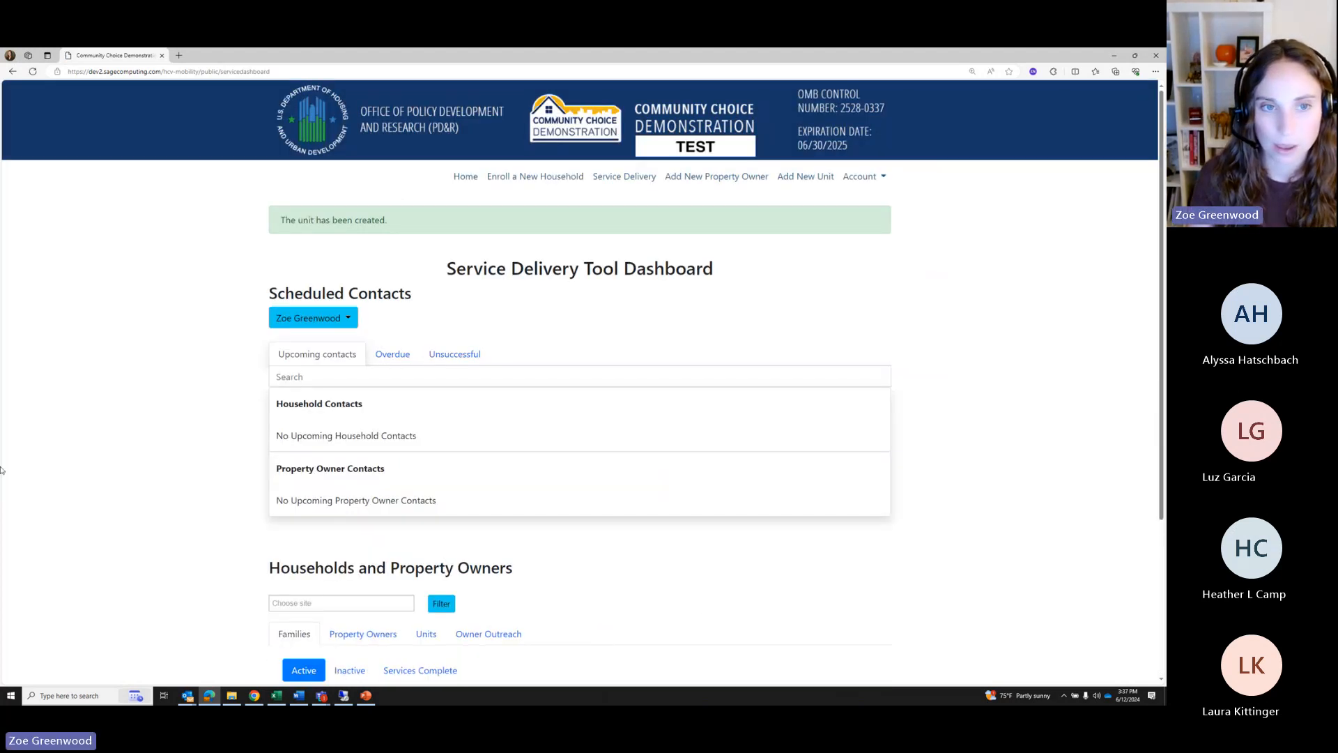
{"action": "scroll", "coordinate": [432, 324], "scroll_direction": "down", "scroll_amount": 5}
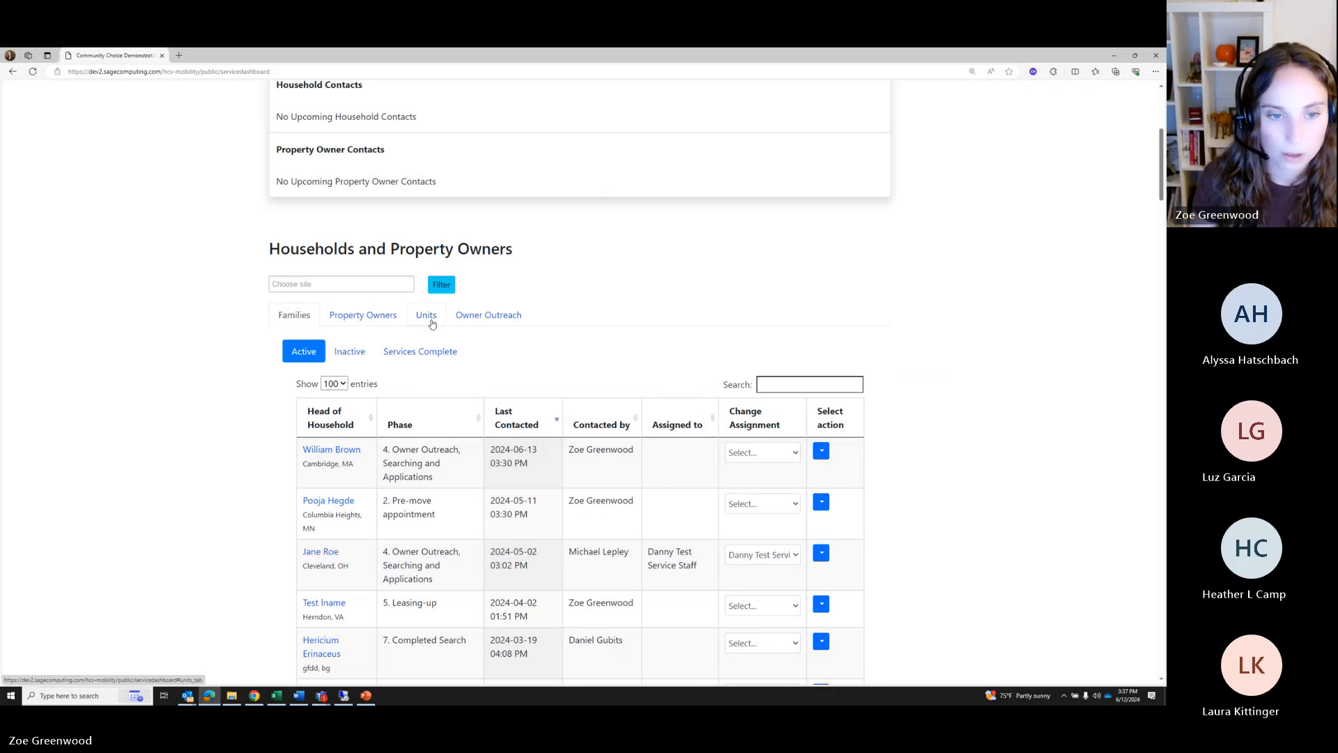
{"action": "left_click", "coordinate": [432, 322]}
{"action": "scroll", "coordinate": [523, 400], "scroll_direction": "down", "scroll_amount": 1}
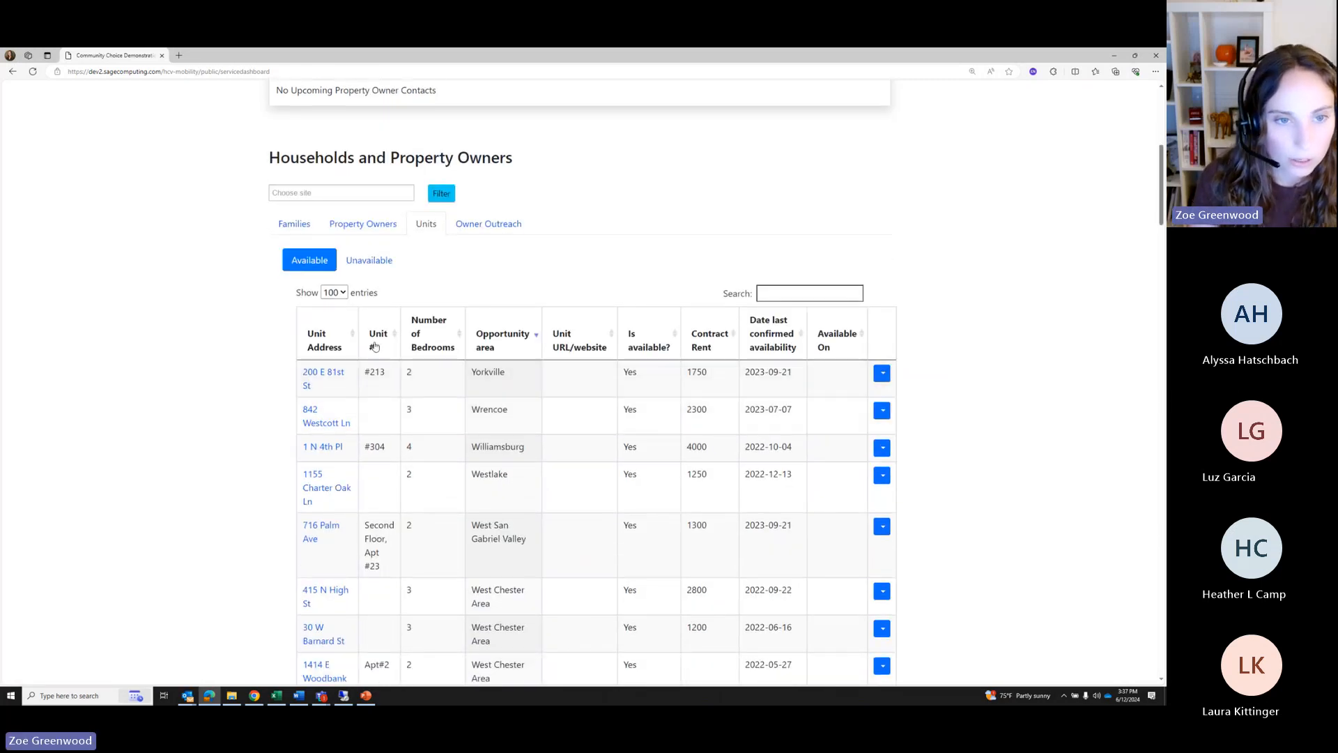
{"action": "left_click", "coordinate": [342, 193]}
{"action": "left_click", "coordinate": [314, 230]}
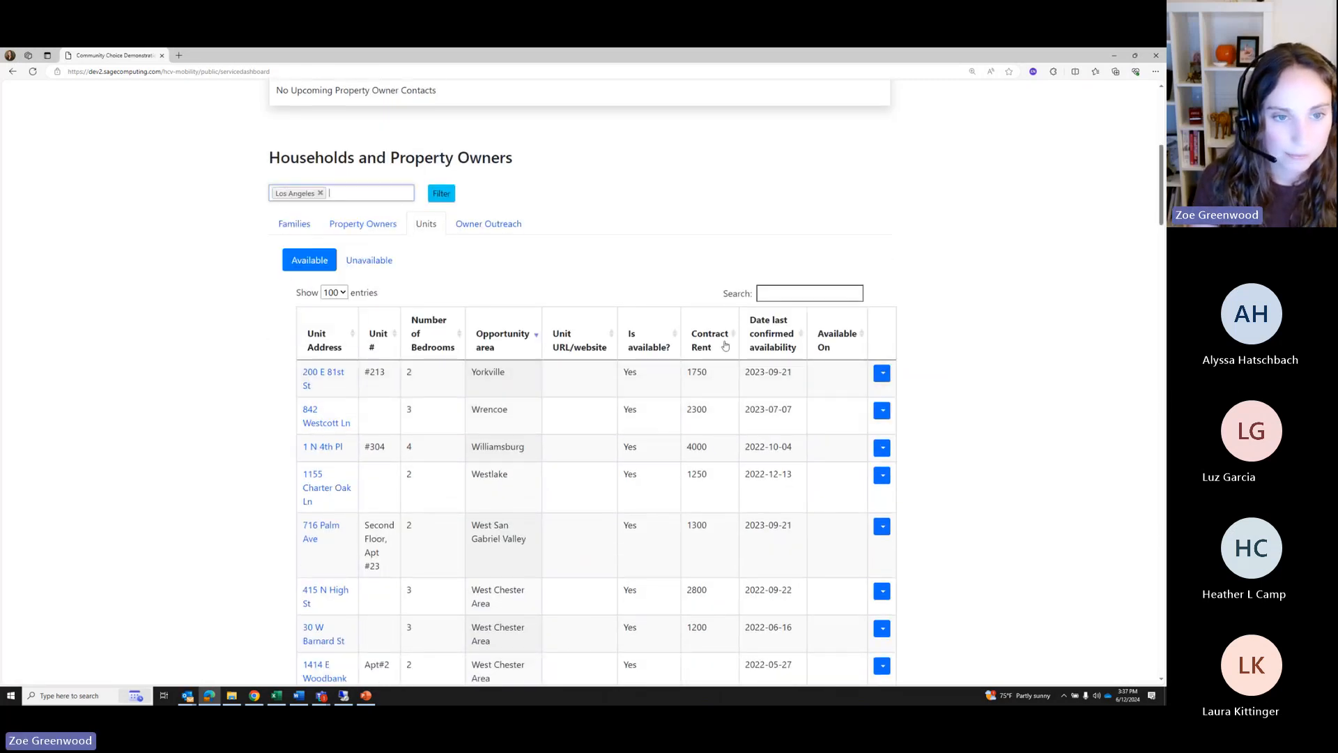
{"action": "left_click", "coordinate": [439, 195]}
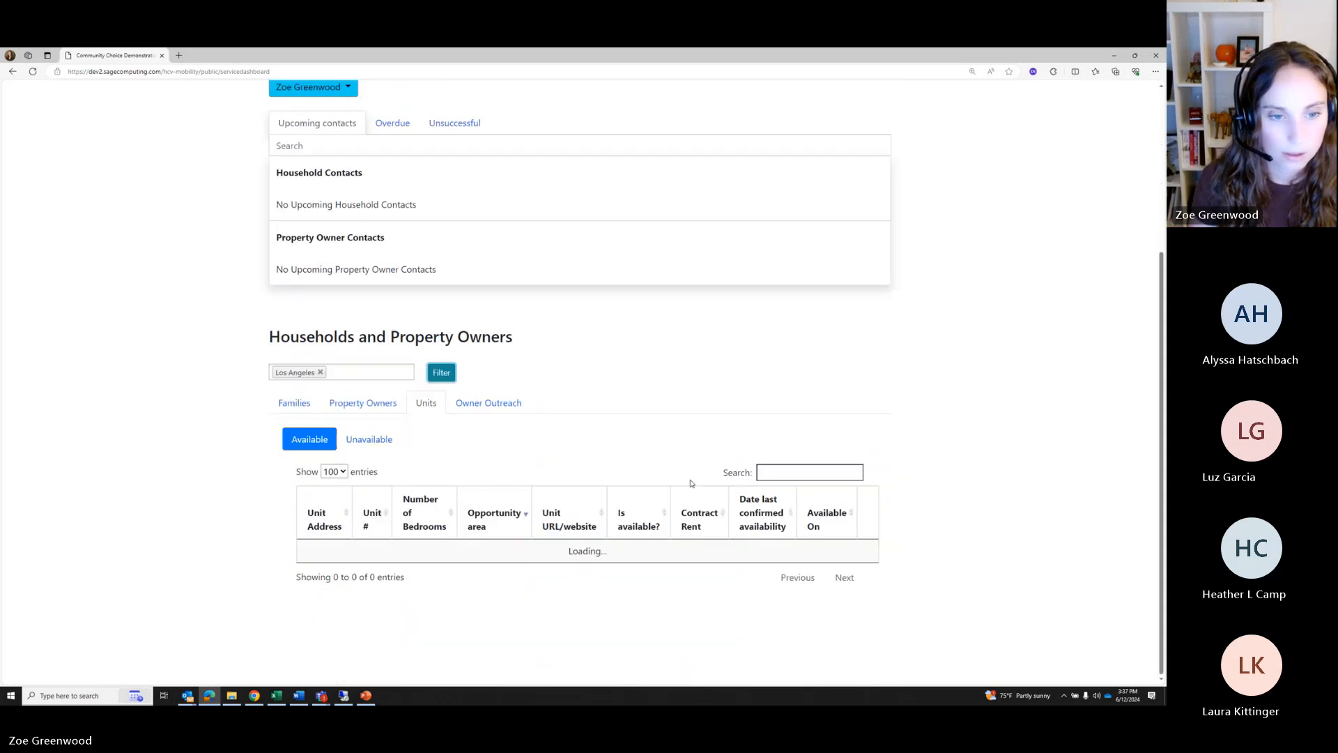
{"action": "scroll", "coordinate": [691, 483], "scroll_direction": "down", "scroll_amount": 5}
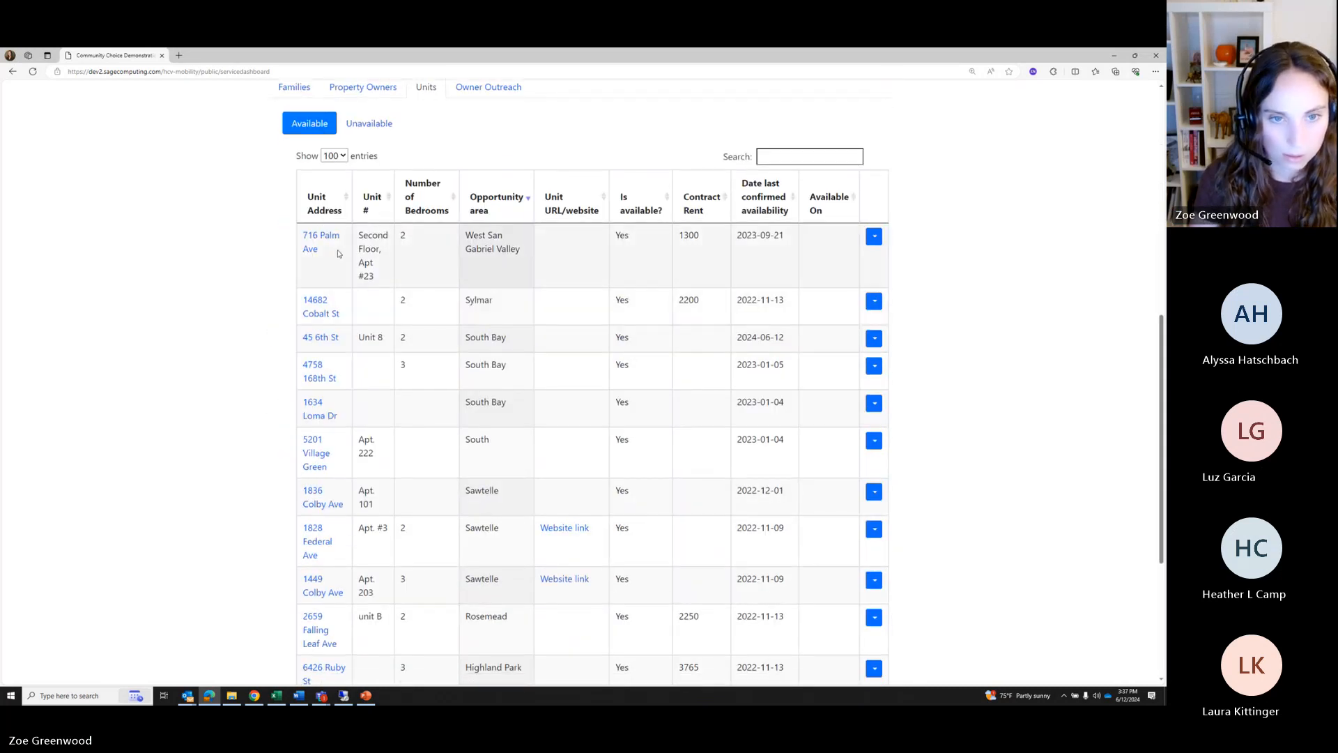
{"action": "scroll", "coordinate": [437, 389], "scroll_direction": "down", "scroll_amount": 3}
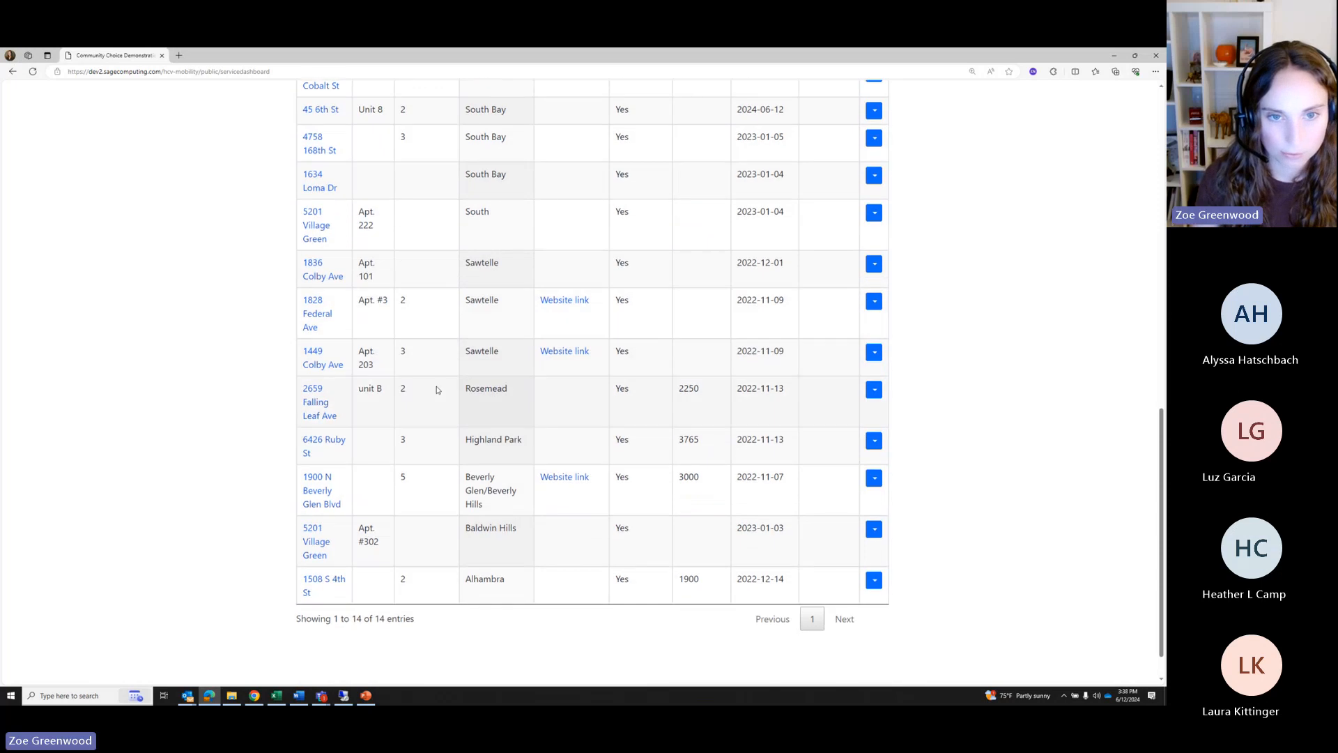
{"action": "scroll", "coordinate": [453, 432], "scroll_direction": "down", "scroll_amount": 1}
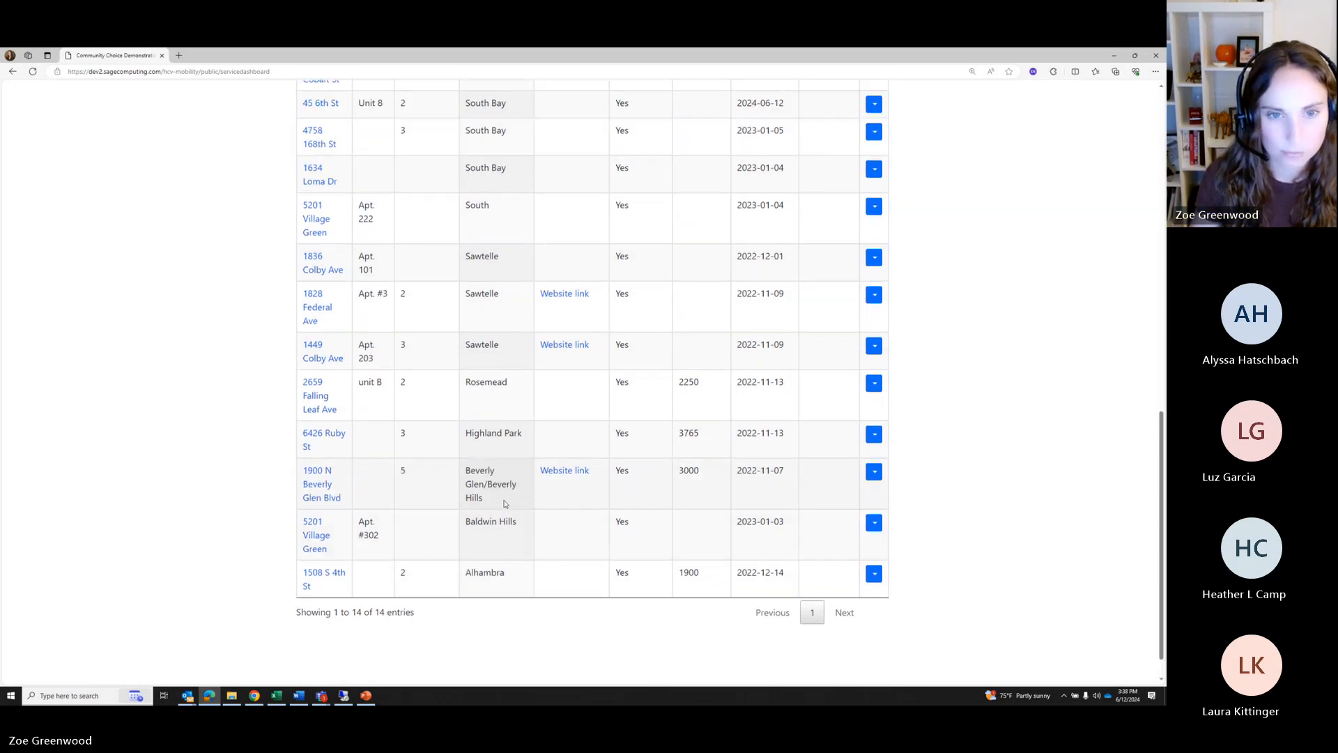
{"action": "scroll", "coordinate": [453, 419], "scroll_direction": "up", "scroll_amount": 3}
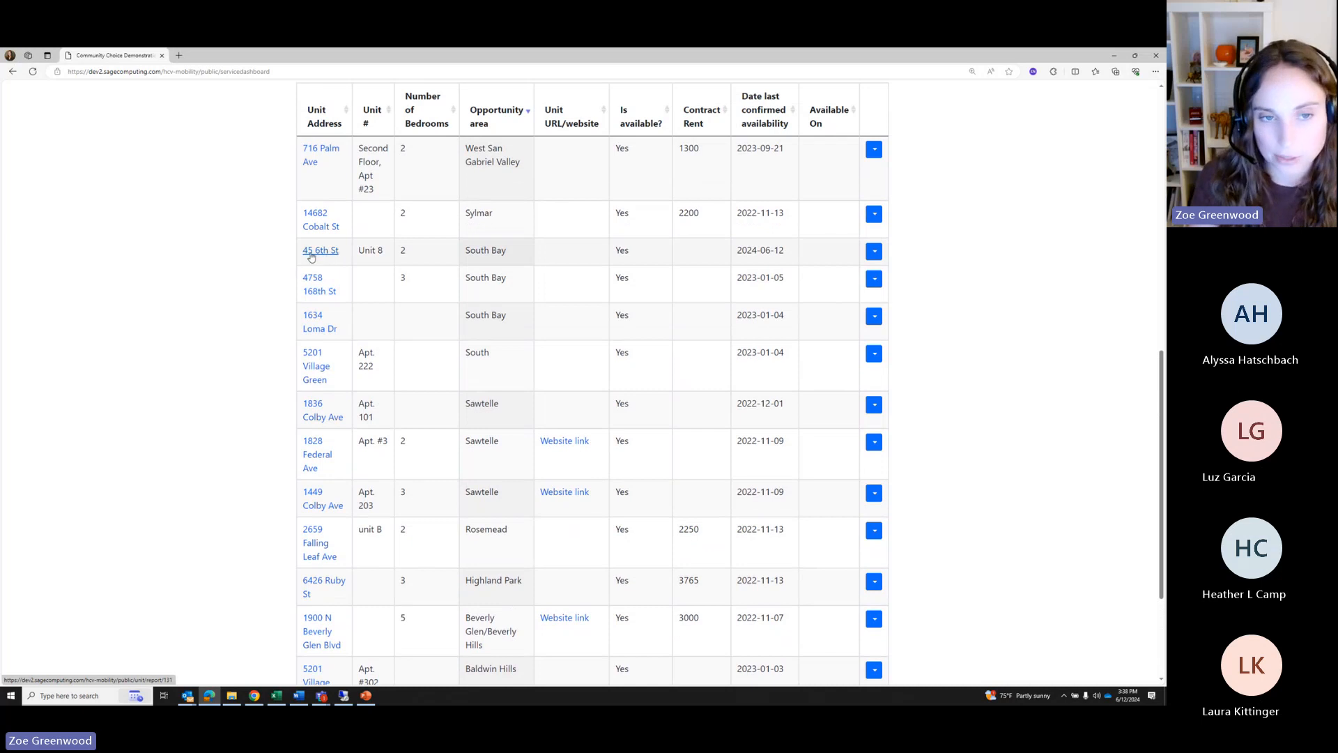
{"action": "scroll", "coordinate": [642, 260], "scroll_direction": "up", "scroll_amount": 1}
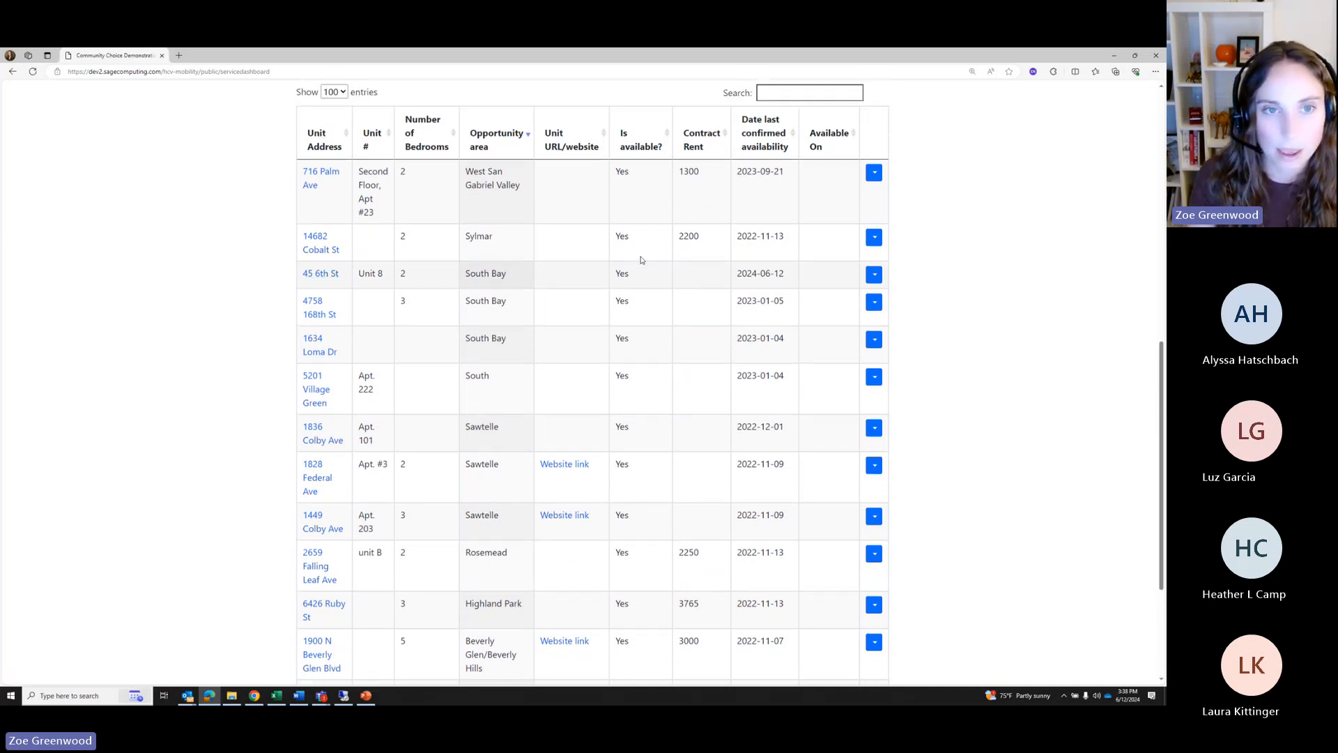
{"action": "scroll", "coordinate": [641, 260], "scroll_direction": "up", "scroll_amount": 2}
Filter the Property Owners list to the Los Angeles site's active owners
{"action": "left_click", "coordinate": [363, 137]}
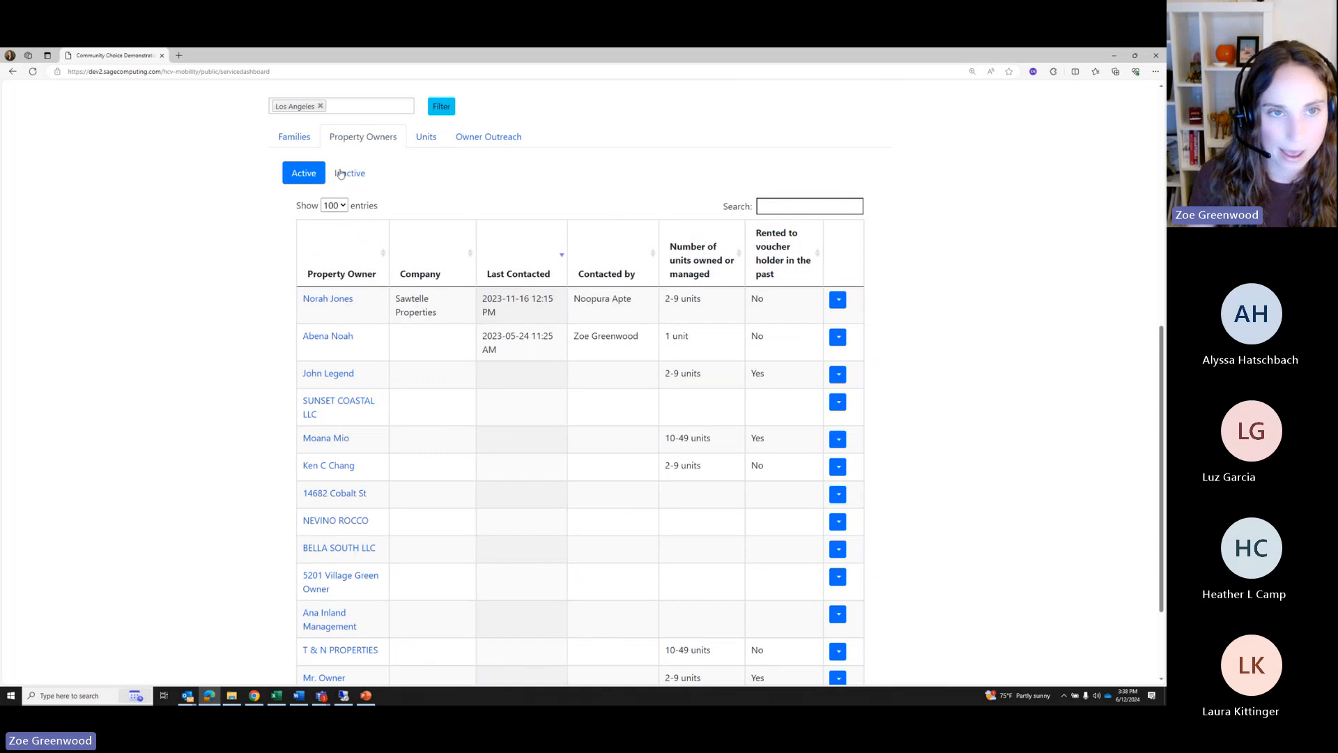
{"action": "left_click", "coordinate": [441, 106]}
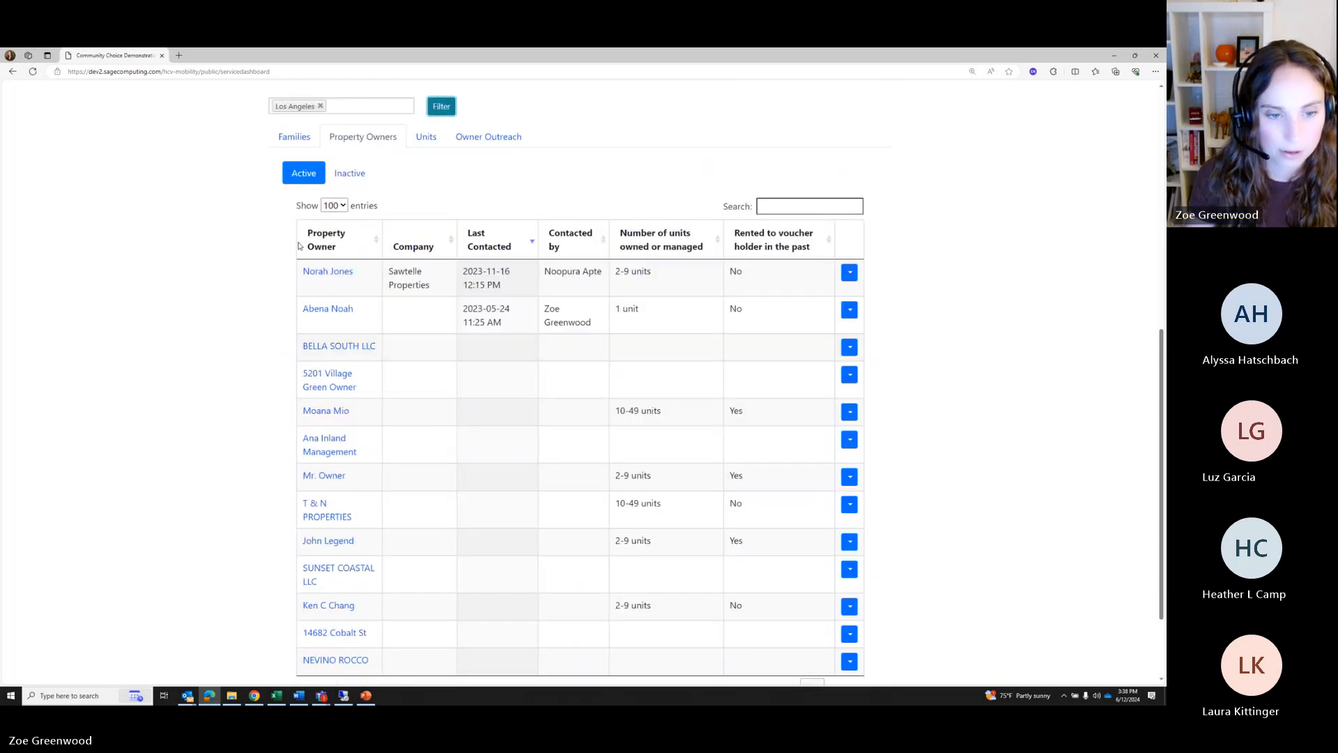
{"action": "scroll", "coordinate": [342, 384], "scroll_direction": "down", "scroll_amount": 2}
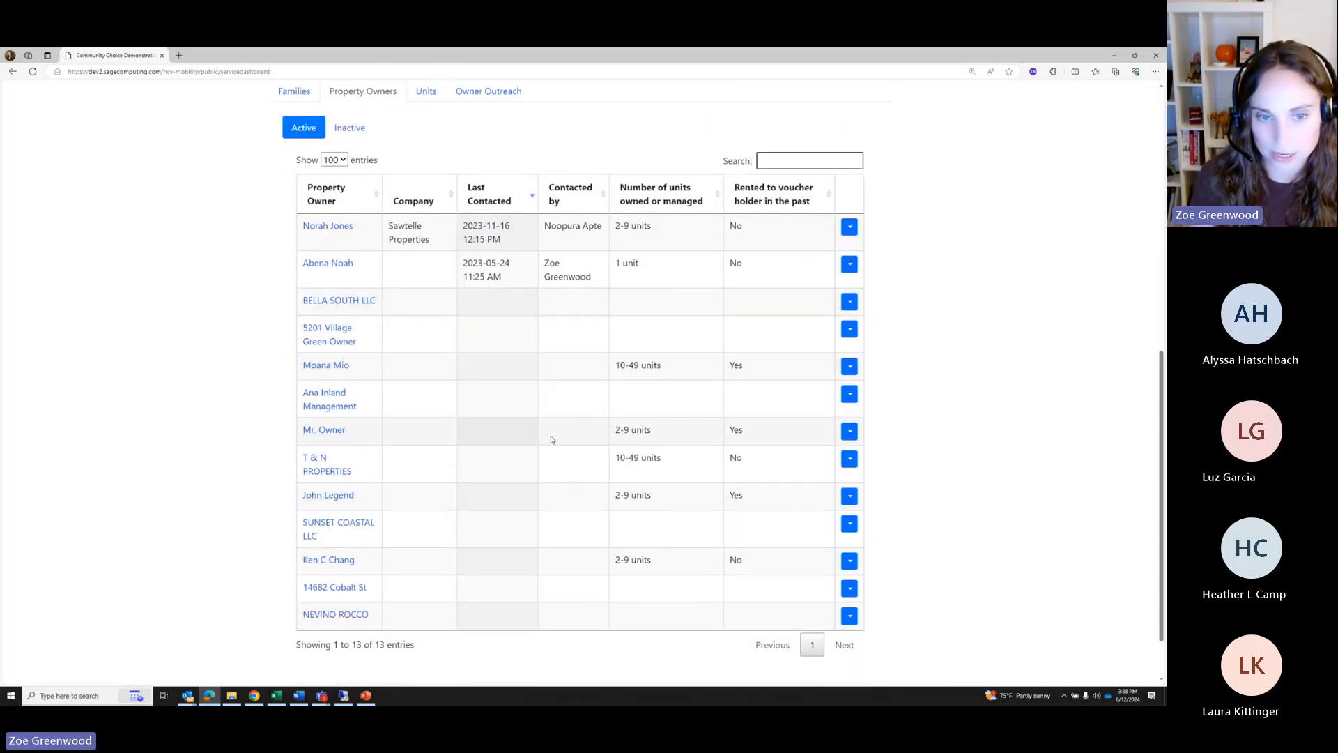
{"action": "scroll", "coordinate": [390, 441], "scroll_direction": "up", "scroll_amount": 4}
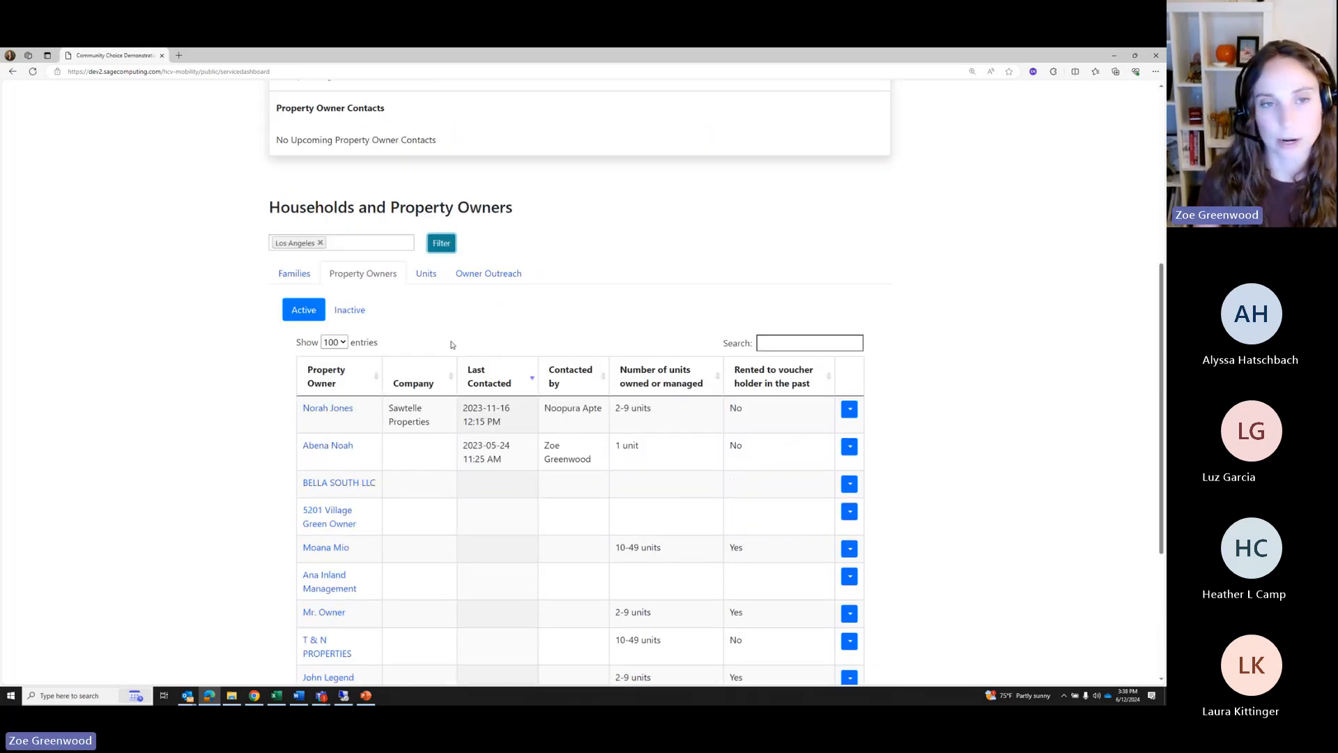
{"action": "scroll", "coordinate": [451, 344], "scroll_direction": "up", "scroll_amount": 6}
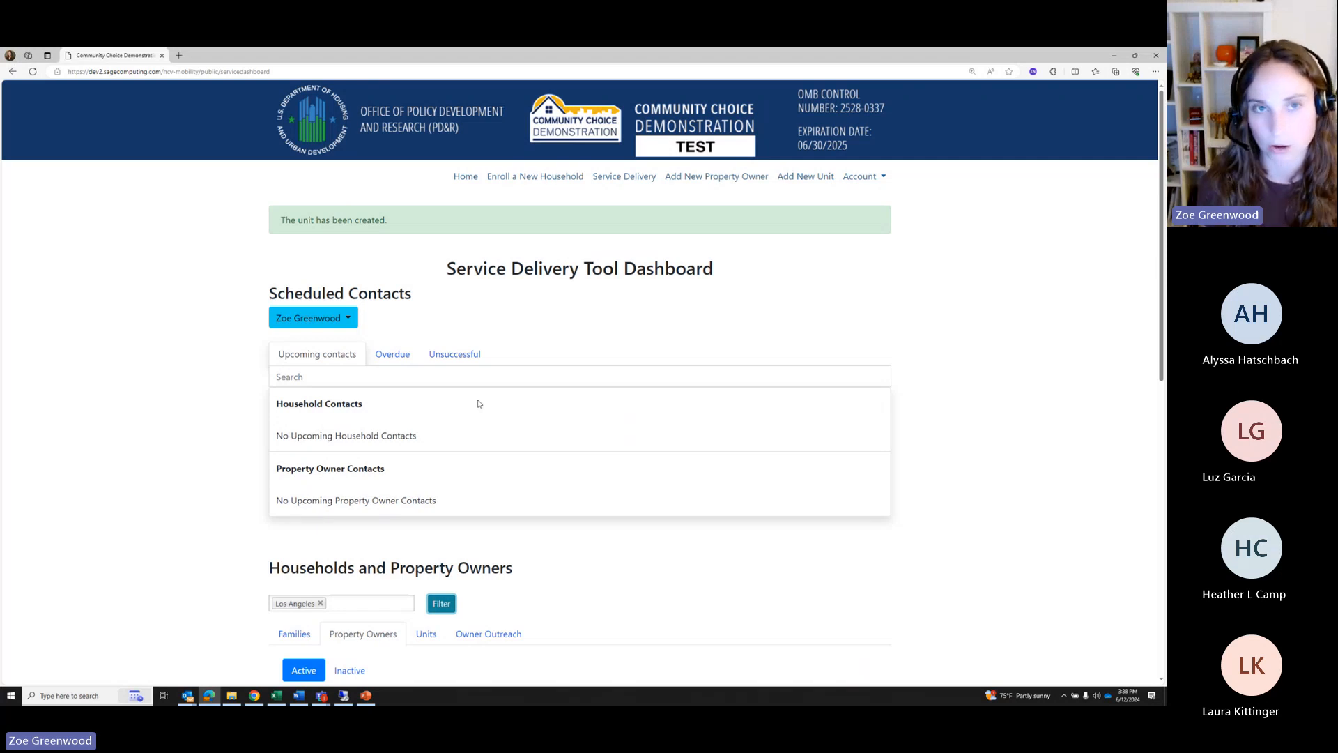
{"action": "scroll", "coordinate": [460, 453], "scroll_direction": "down", "scroll_amount": 3}
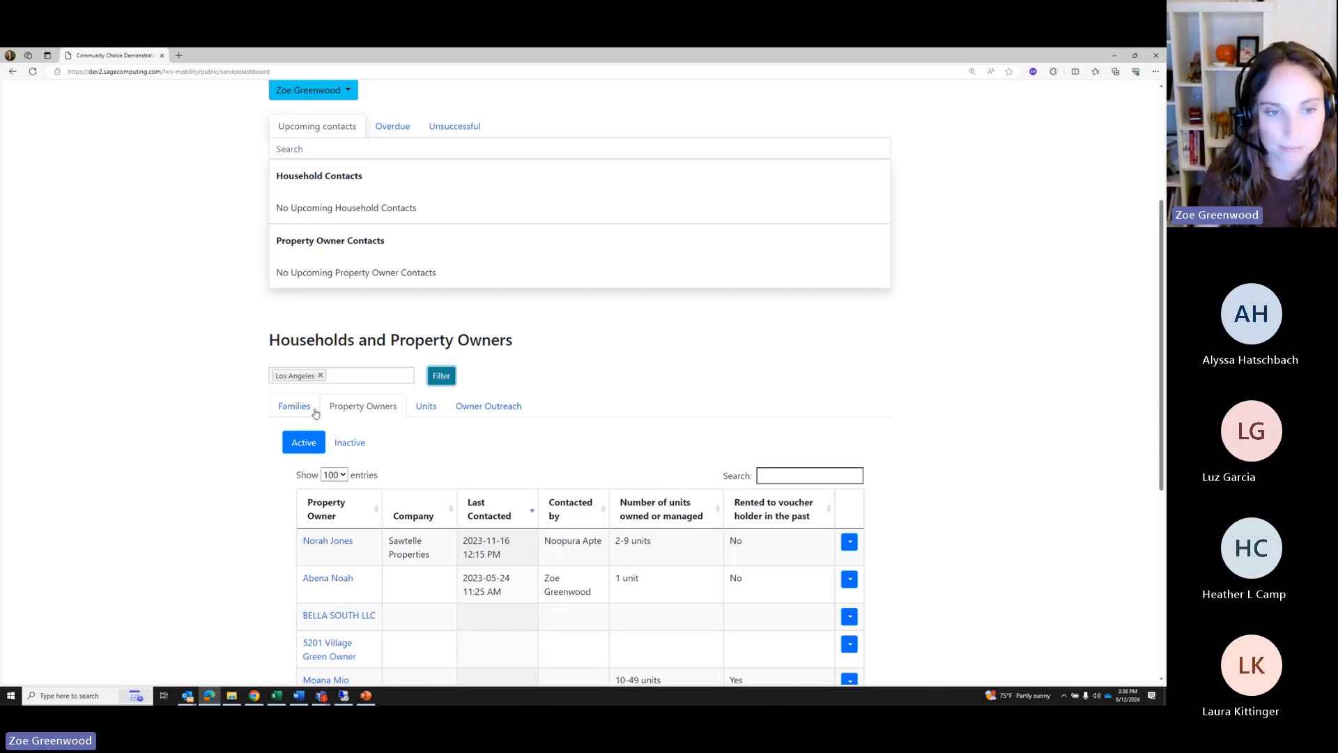
Glance at the Families list, then return to the Los Angeles property owners
{"action": "left_click", "coordinate": [294, 406]}
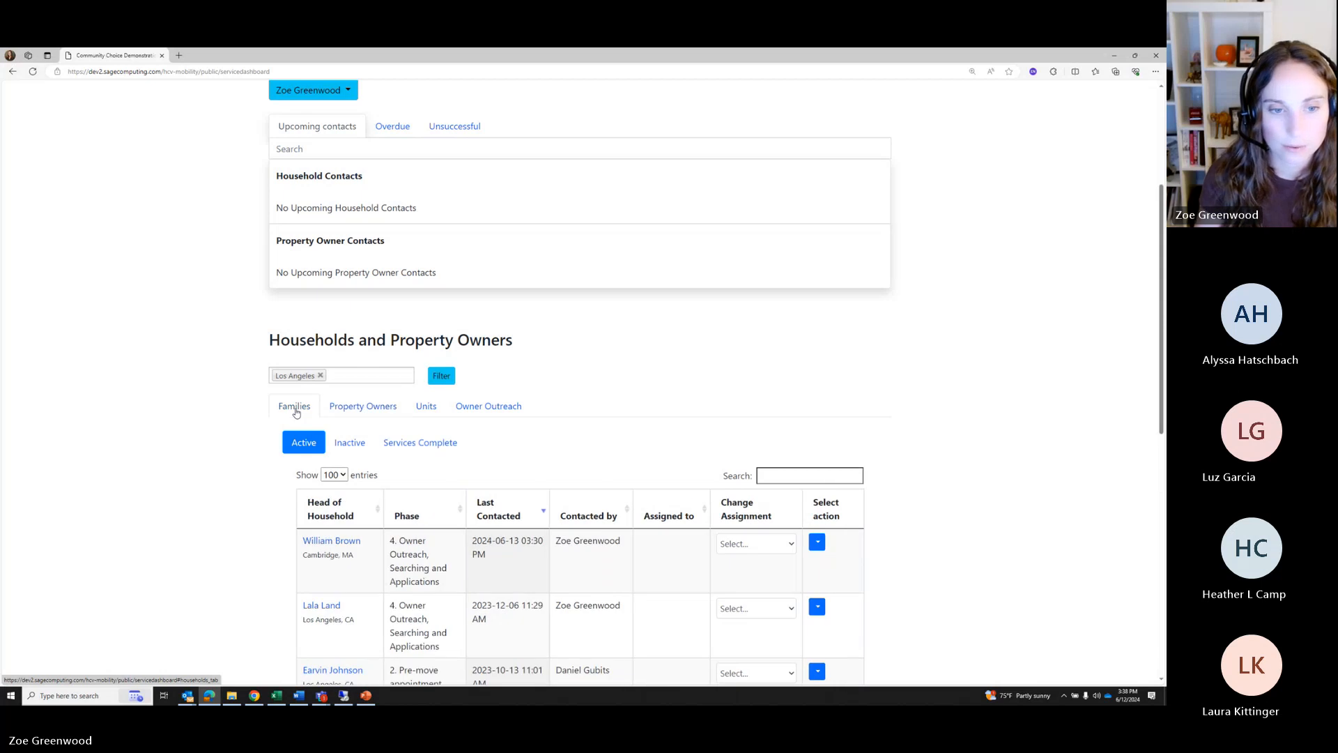
{"action": "scroll", "coordinate": [608, 361], "scroll_direction": "down", "scroll_amount": 1}
{"action": "scroll", "coordinate": [609, 360], "scroll_direction": "down", "scroll_amount": 2}
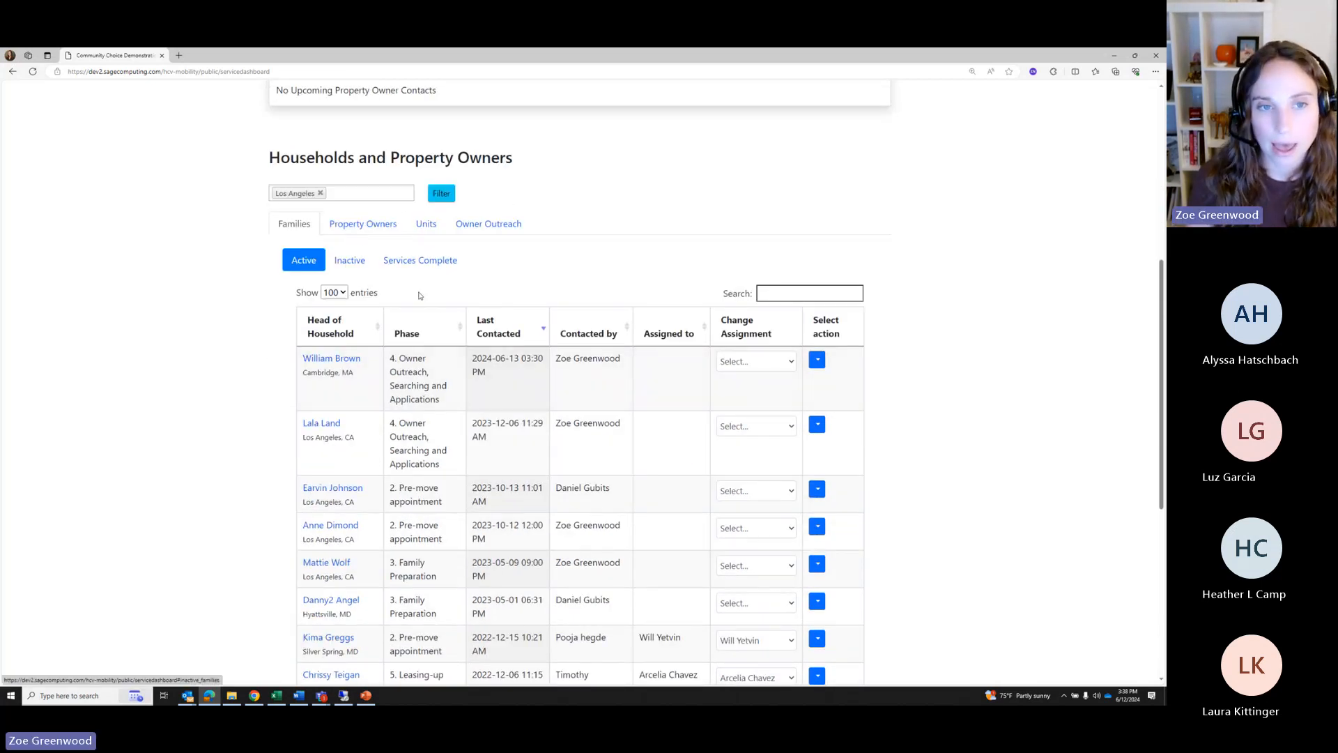
{"action": "left_click", "coordinate": [369, 230]}
{"action": "scroll", "coordinate": [377, 388], "scroll_direction": "down", "scroll_amount": 3}
{"action": "scroll", "coordinate": [361, 389], "scroll_direction": "up", "scroll_amount": 1}
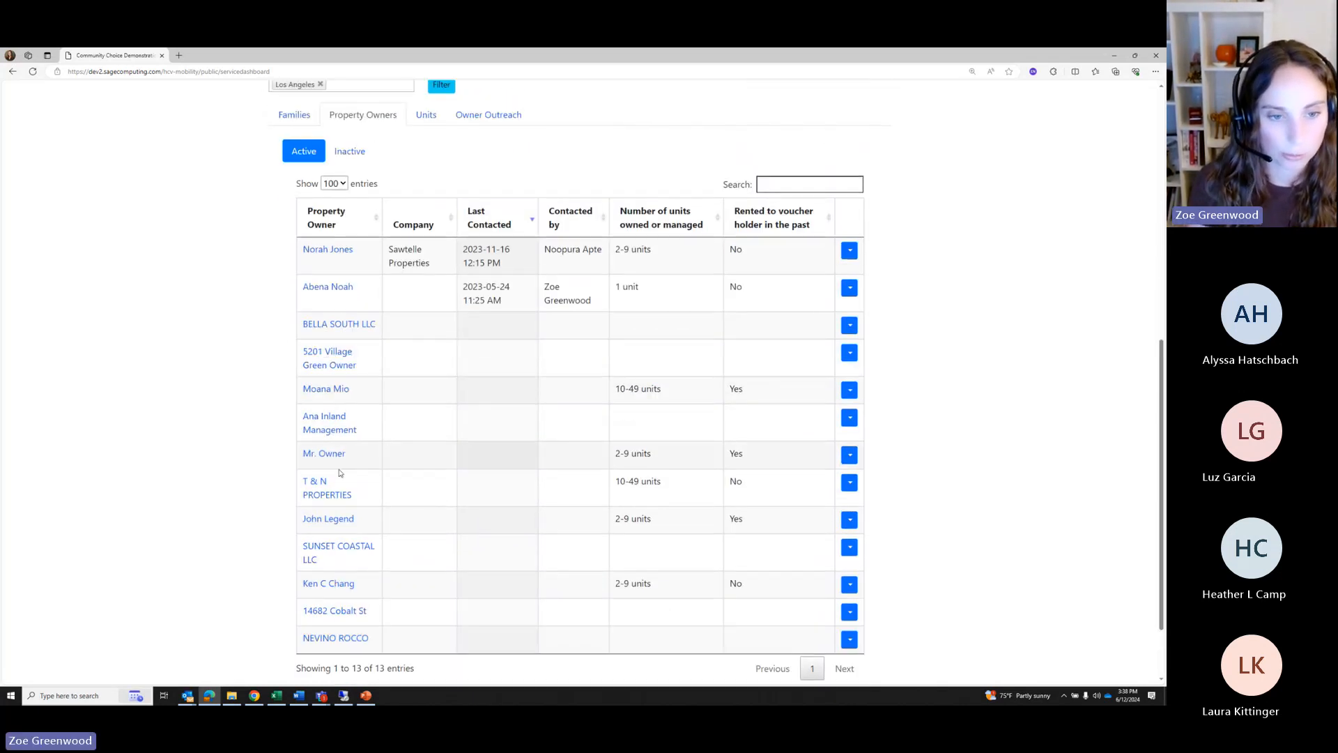
Open the unit's property owner report and point out its heading and status details
{"action": "left_click", "coordinate": [321, 454]}
{"action": "scroll", "coordinate": [601, 439], "scroll_direction": "down", "scroll_amount": 1}
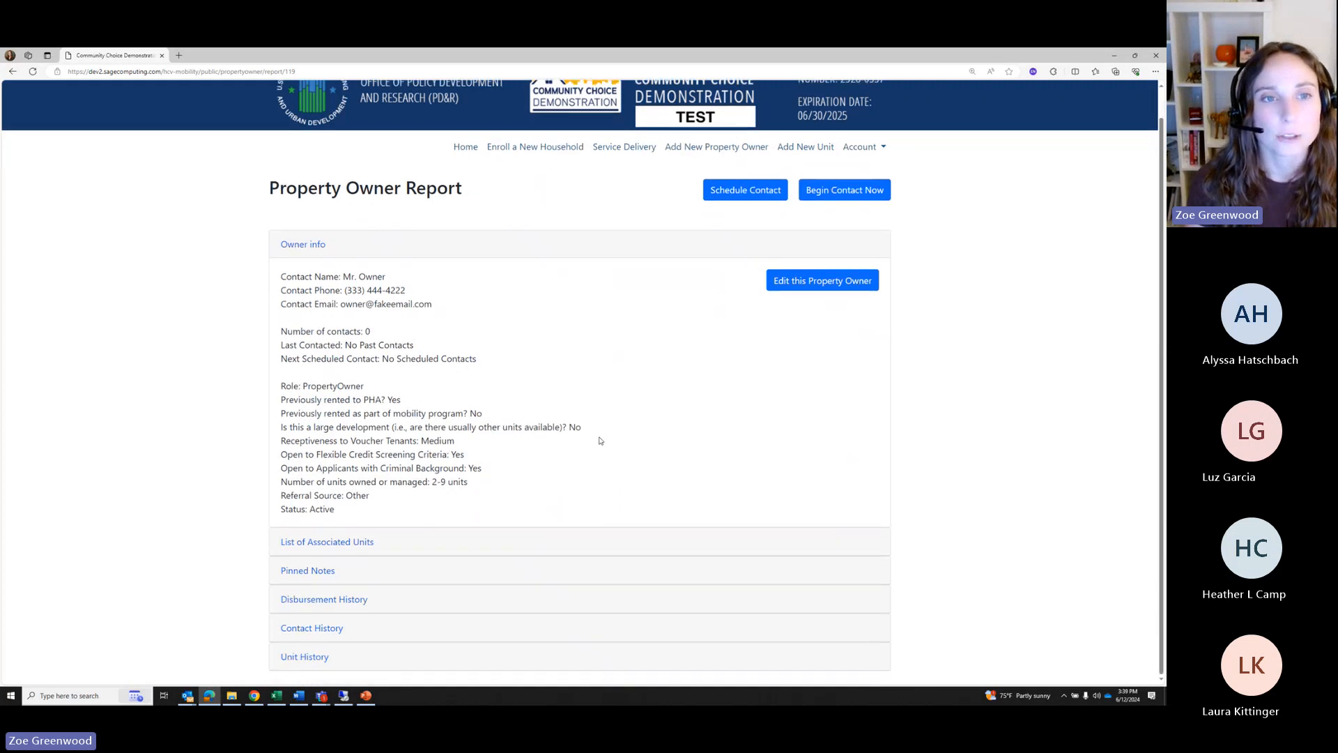
{"action": "left_click_drag", "start_coordinate": [497, 200], "coordinate": [248, 191]}
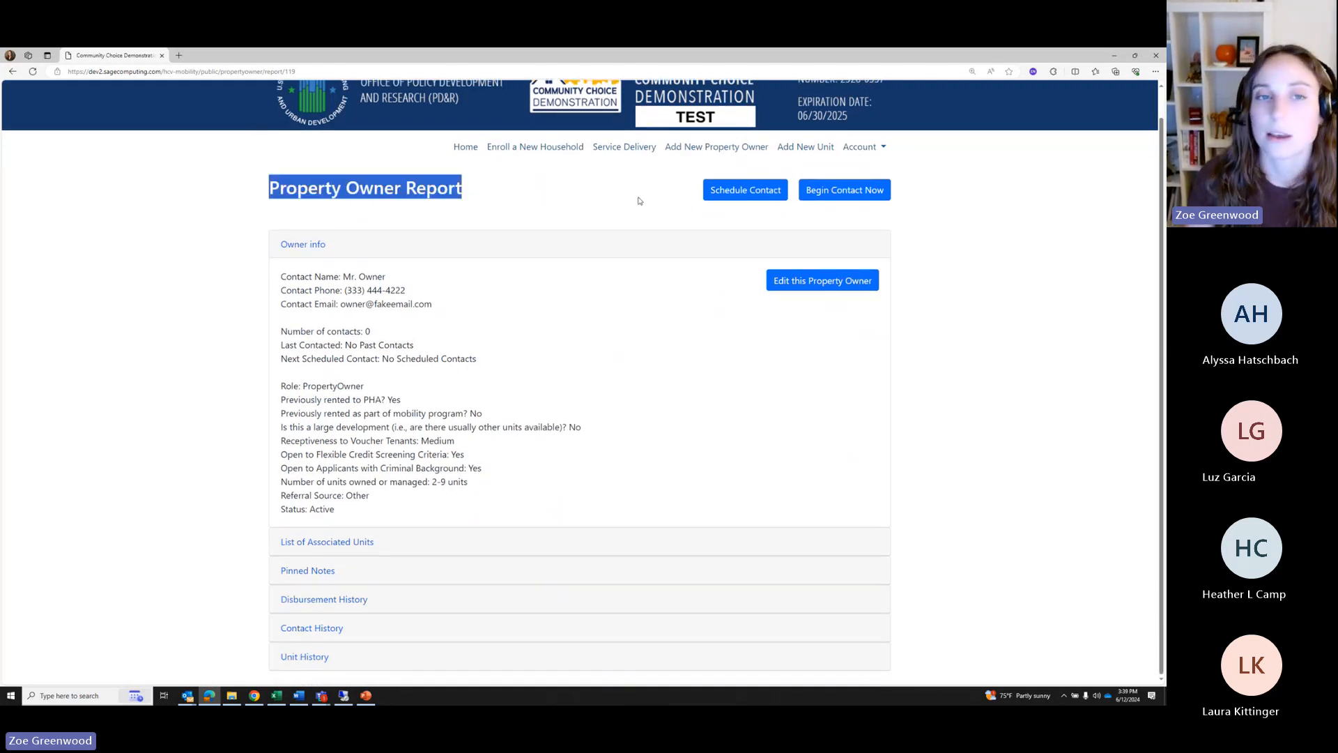
{"action": "left_click", "coordinate": [584, 198]}
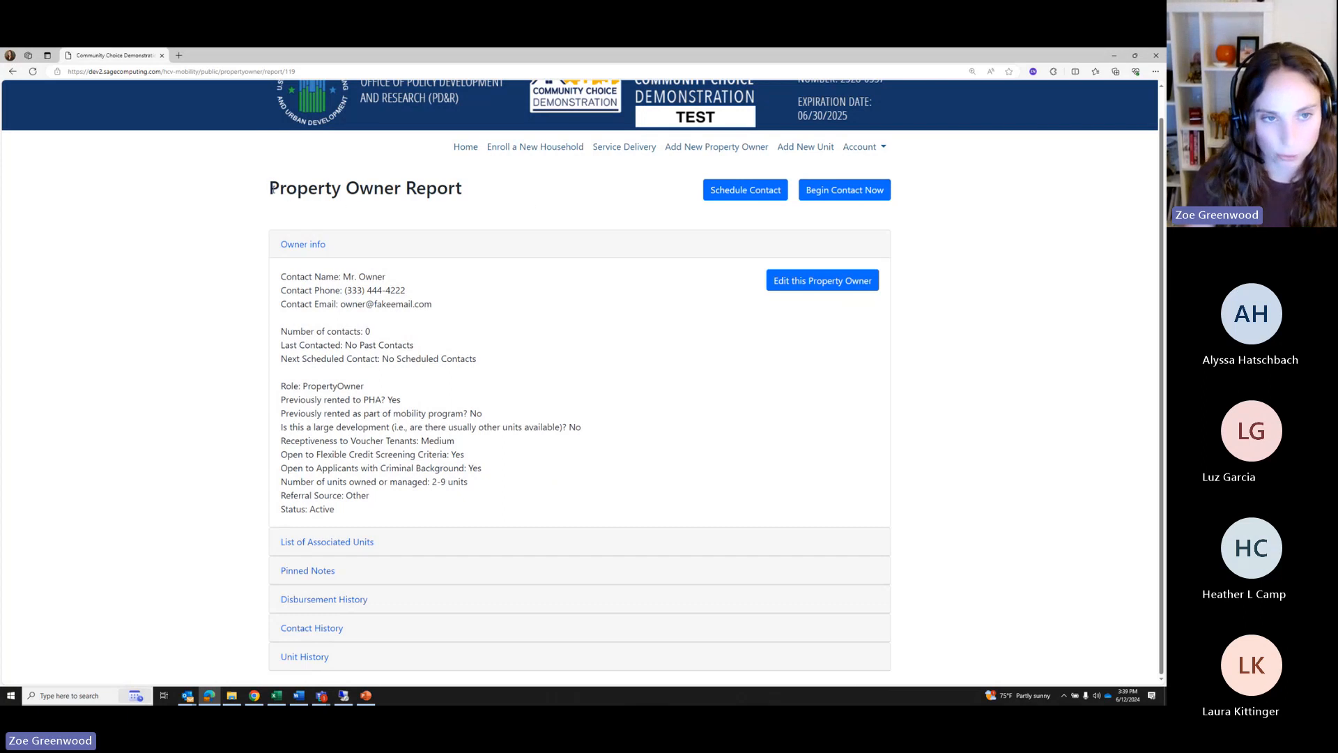
{"action": "left_click_drag", "start_coordinate": [270, 193], "coordinate": [475, 191]}
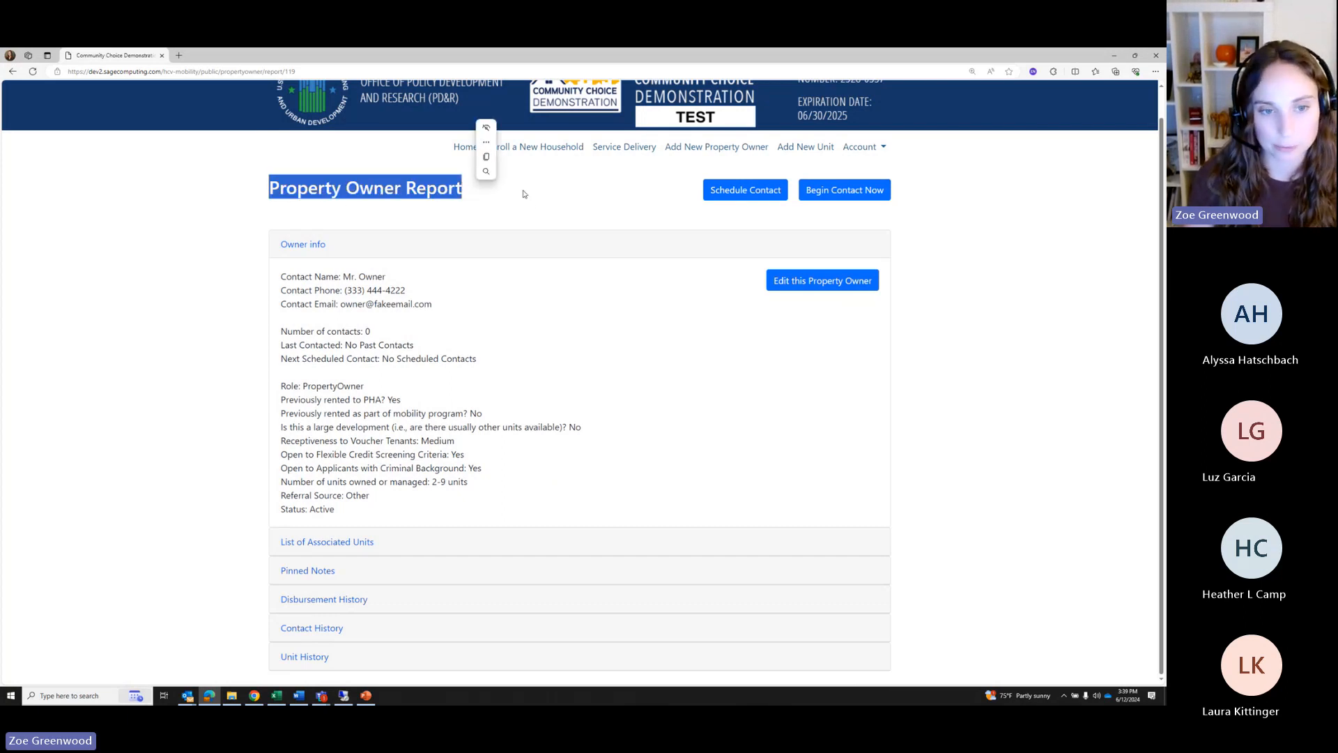
{"action": "left_click", "coordinate": [551, 198]}
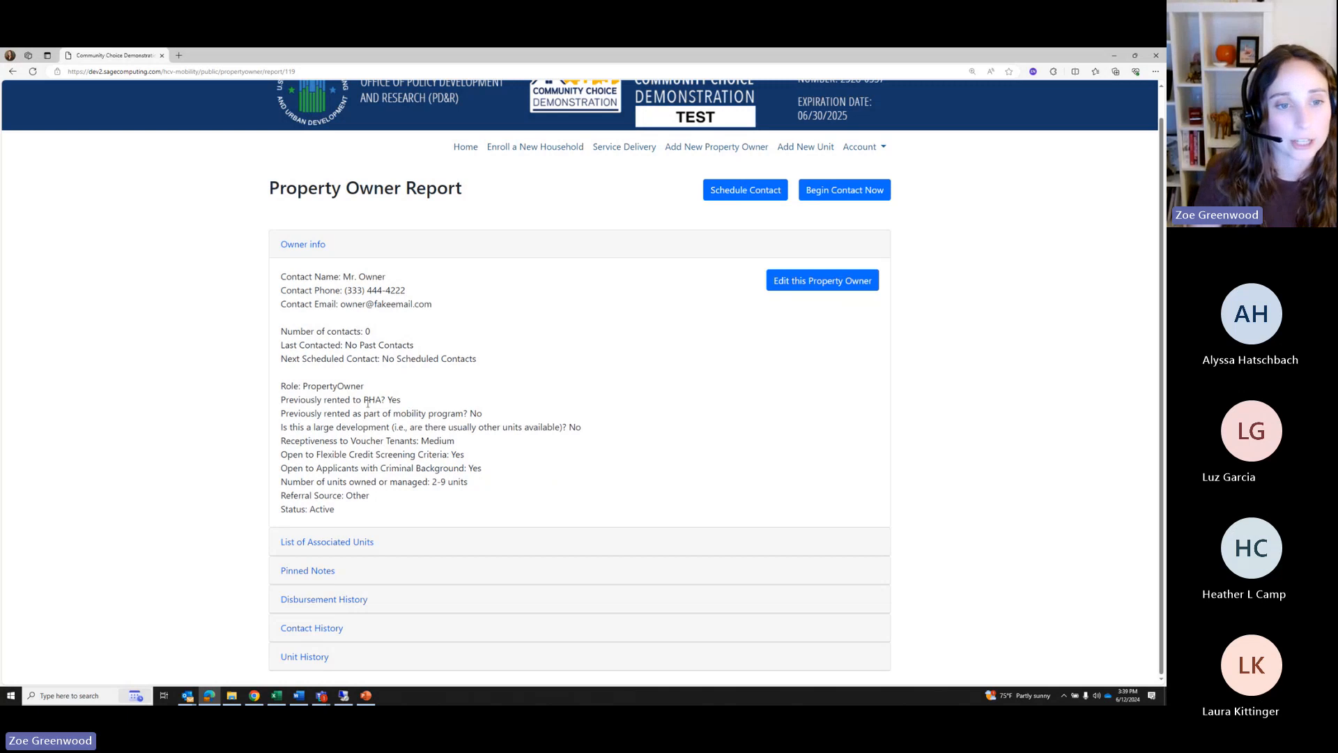
{"action": "left_click_drag", "start_coordinate": [273, 387], "coordinate": [351, 512]}
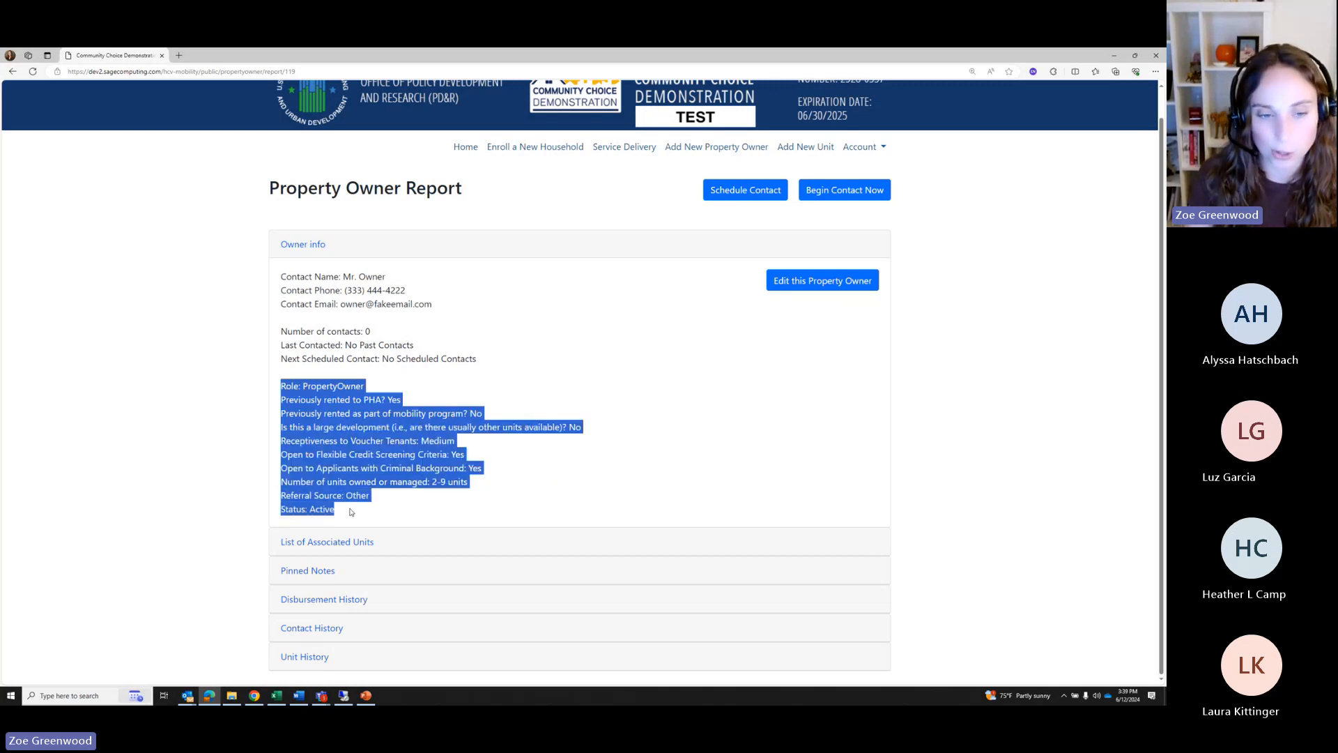
{"action": "left_click", "coordinate": [348, 538]}
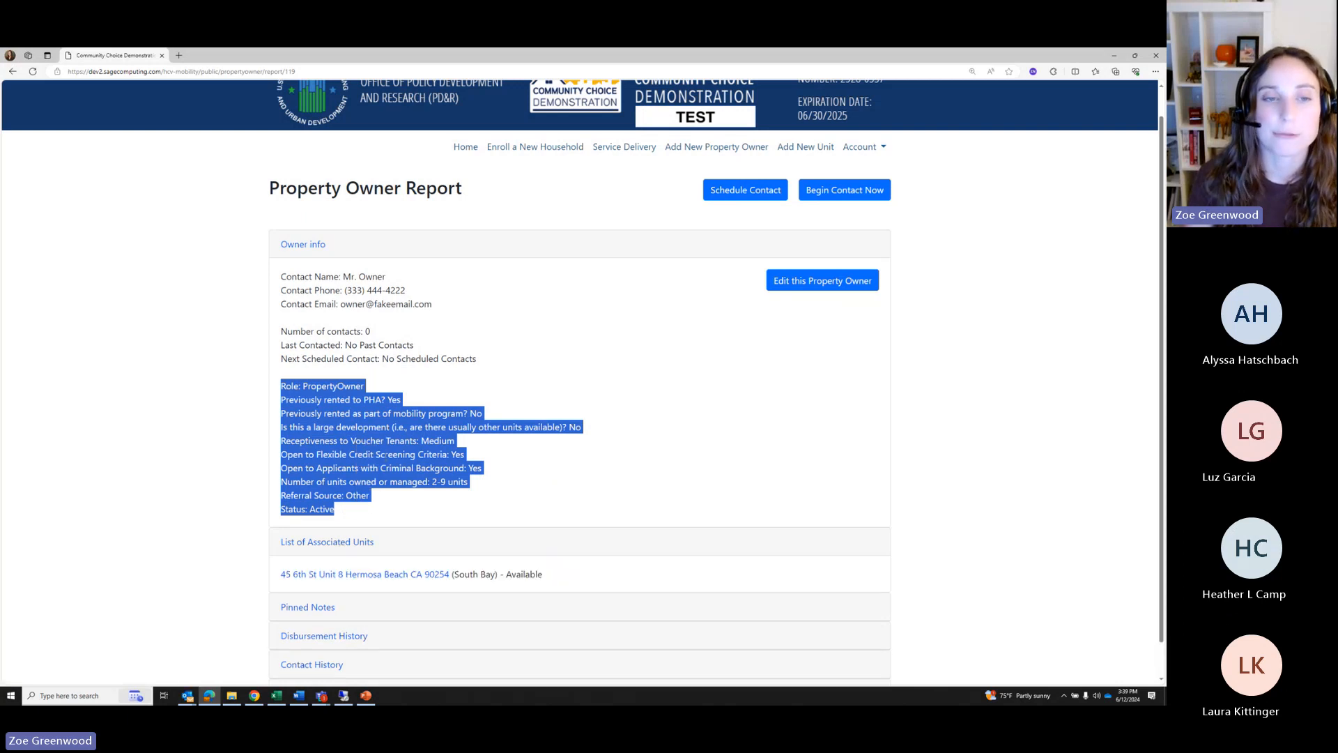
{"action": "scroll", "coordinate": [333, 529], "scroll_direction": "down", "scroll_amount": 1}
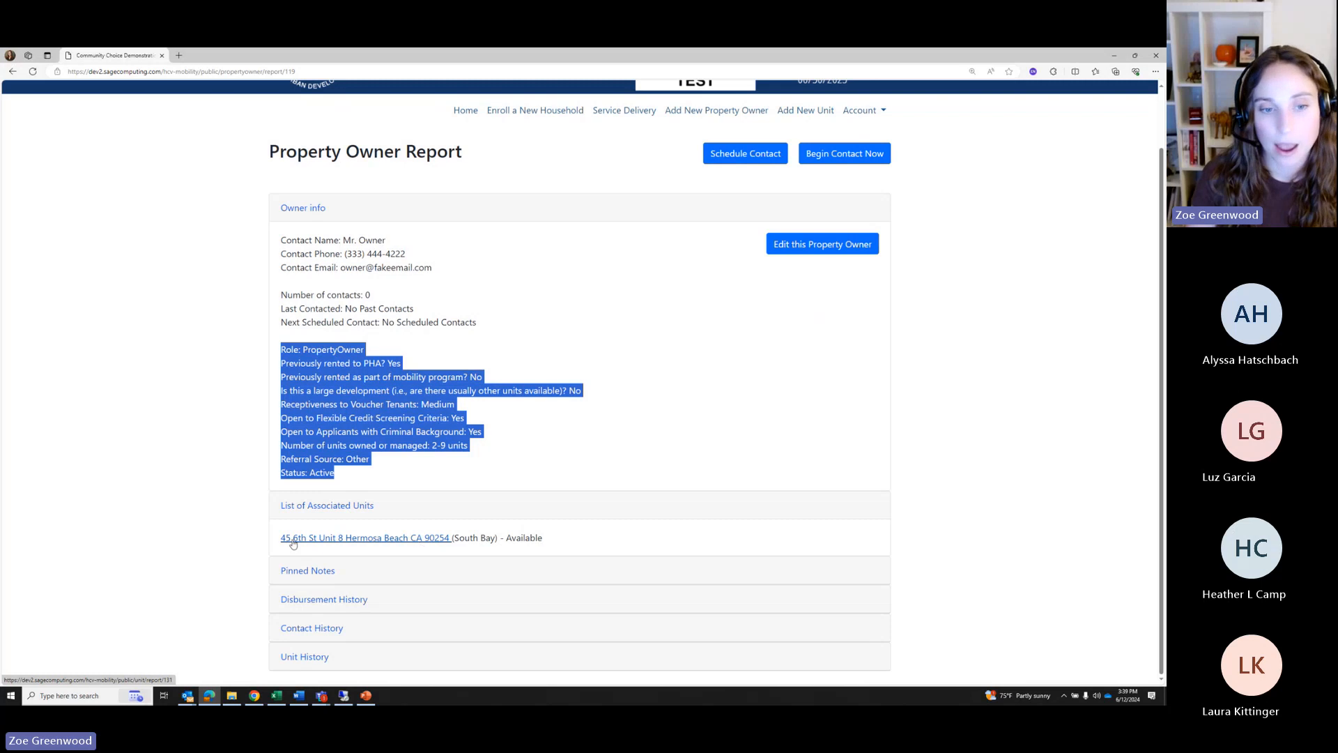
{"action": "right_click", "coordinate": [320, 543]}
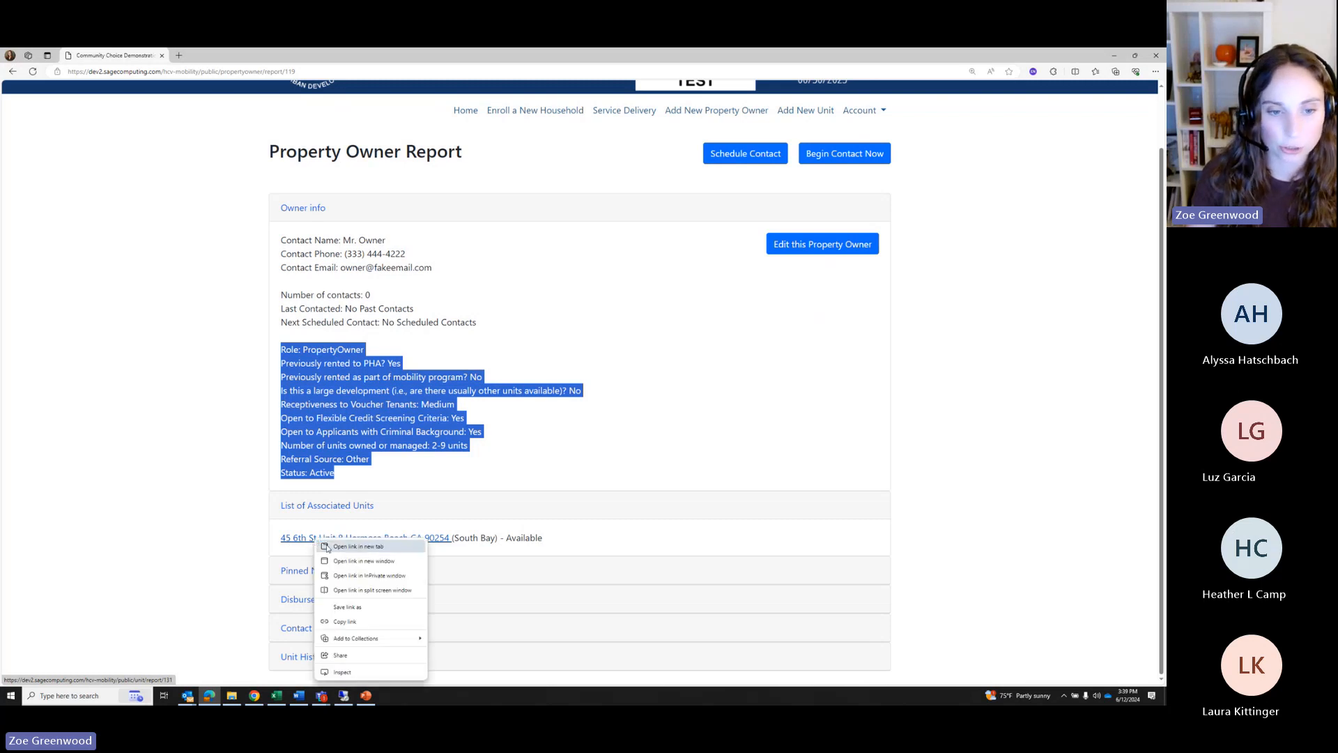
{"action": "left_click", "coordinate": [357, 547]}
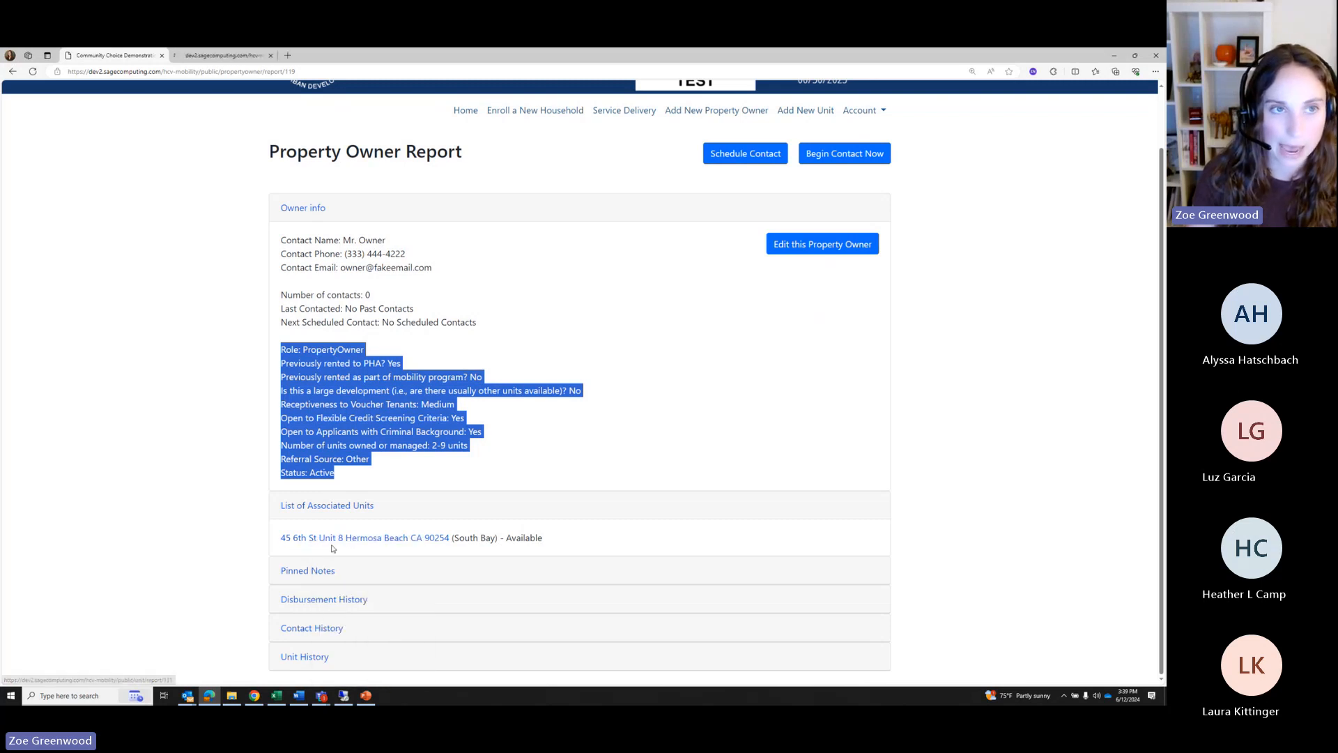
{"action": "left_click", "coordinate": [217, 56]}
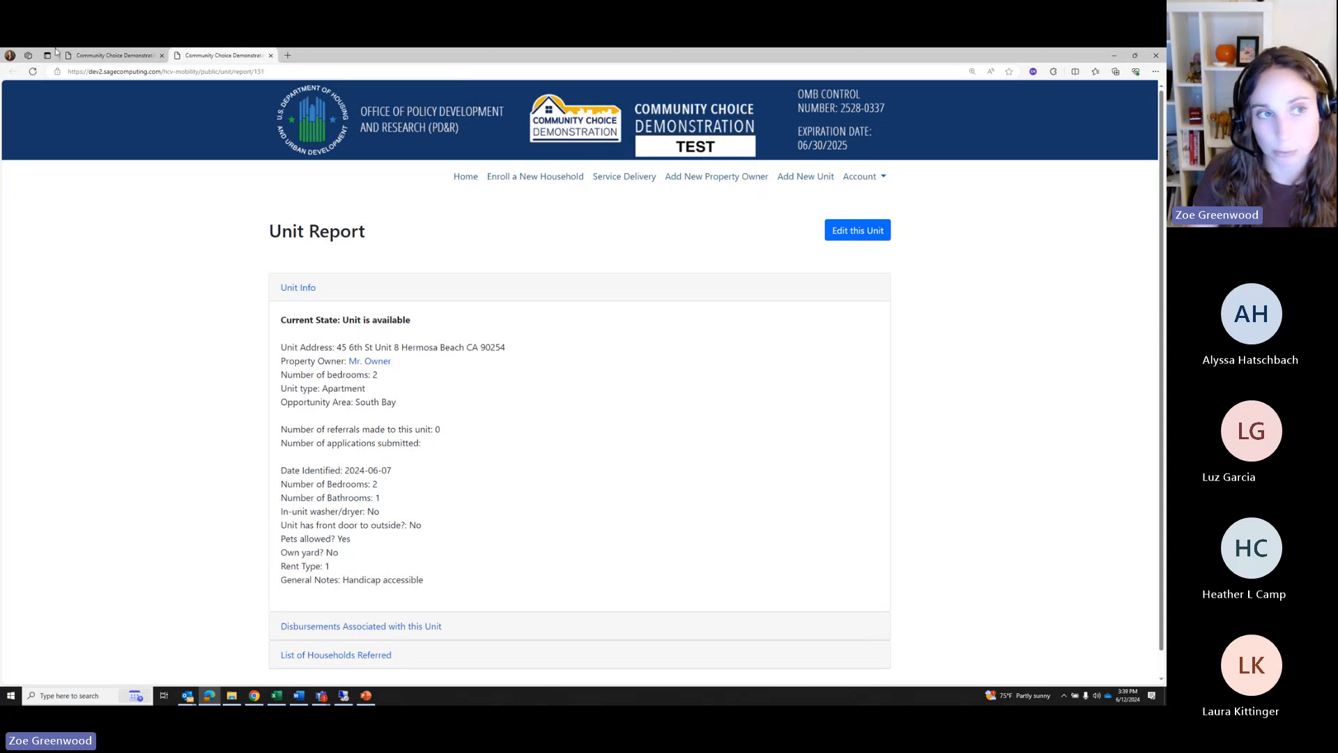
{"action": "left_click", "coordinate": [111, 59]}
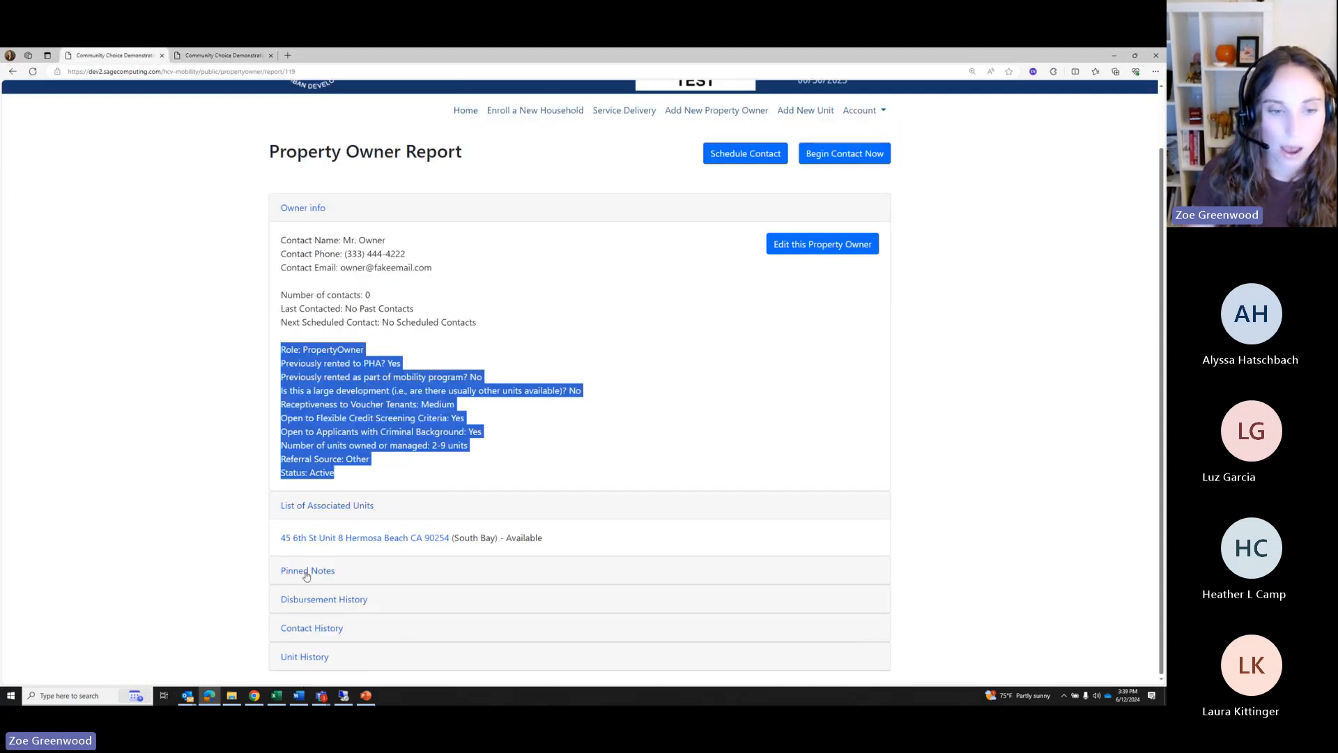
Expand the owner's empty Disbursement History and Contact History sections
{"action": "left_click", "coordinate": [306, 601]}
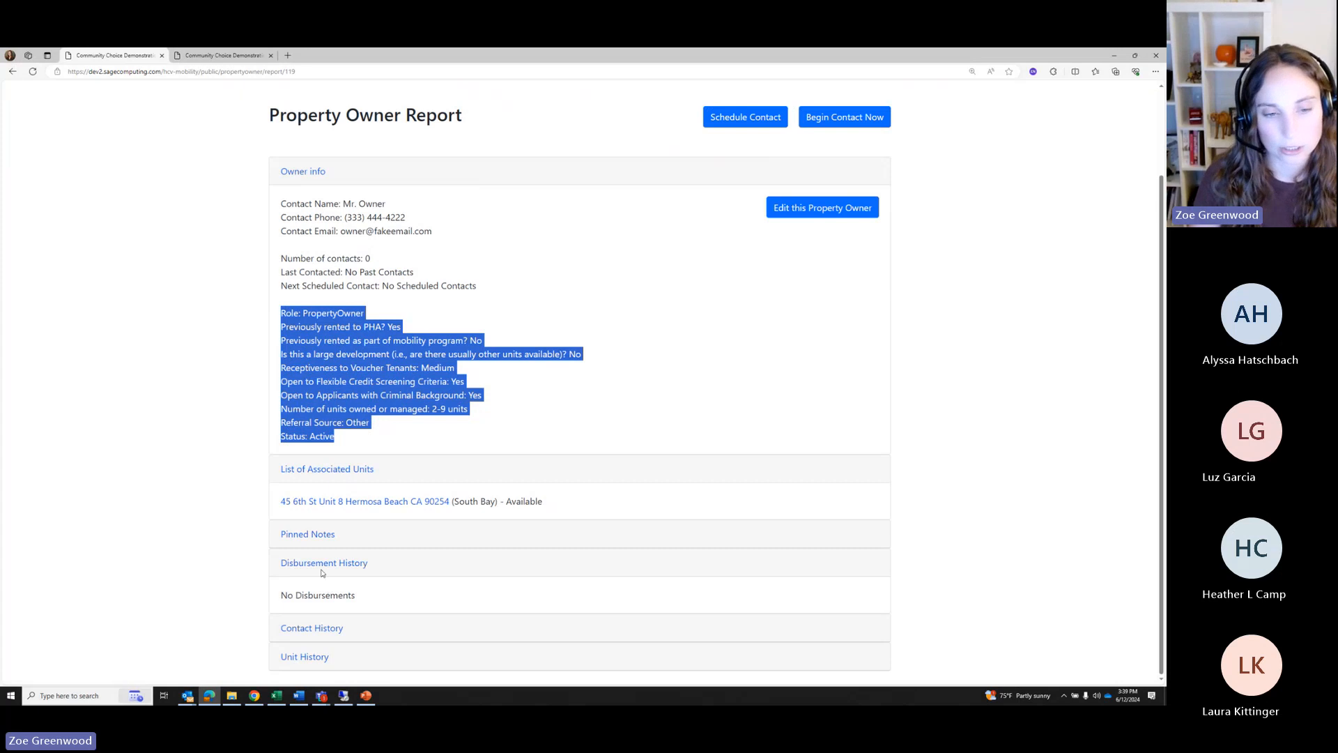
{"action": "left_click", "coordinate": [318, 630]}
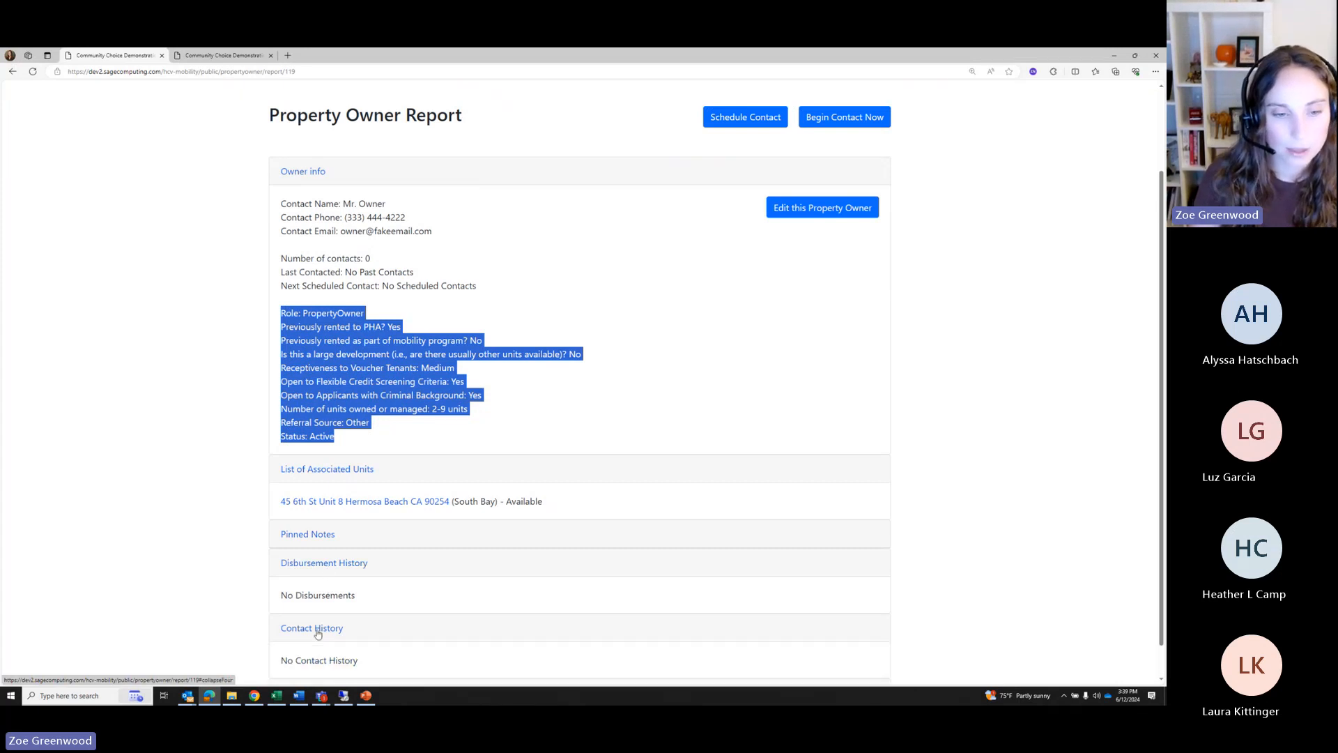
{"action": "scroll", "coordinate": [376, 544], "scroll_direction": "down", "scroll_amount": 1}
{"action": "scroll", "coordinate": [373, 658], "scroll_direction": "up", "scroll_amount": 1}
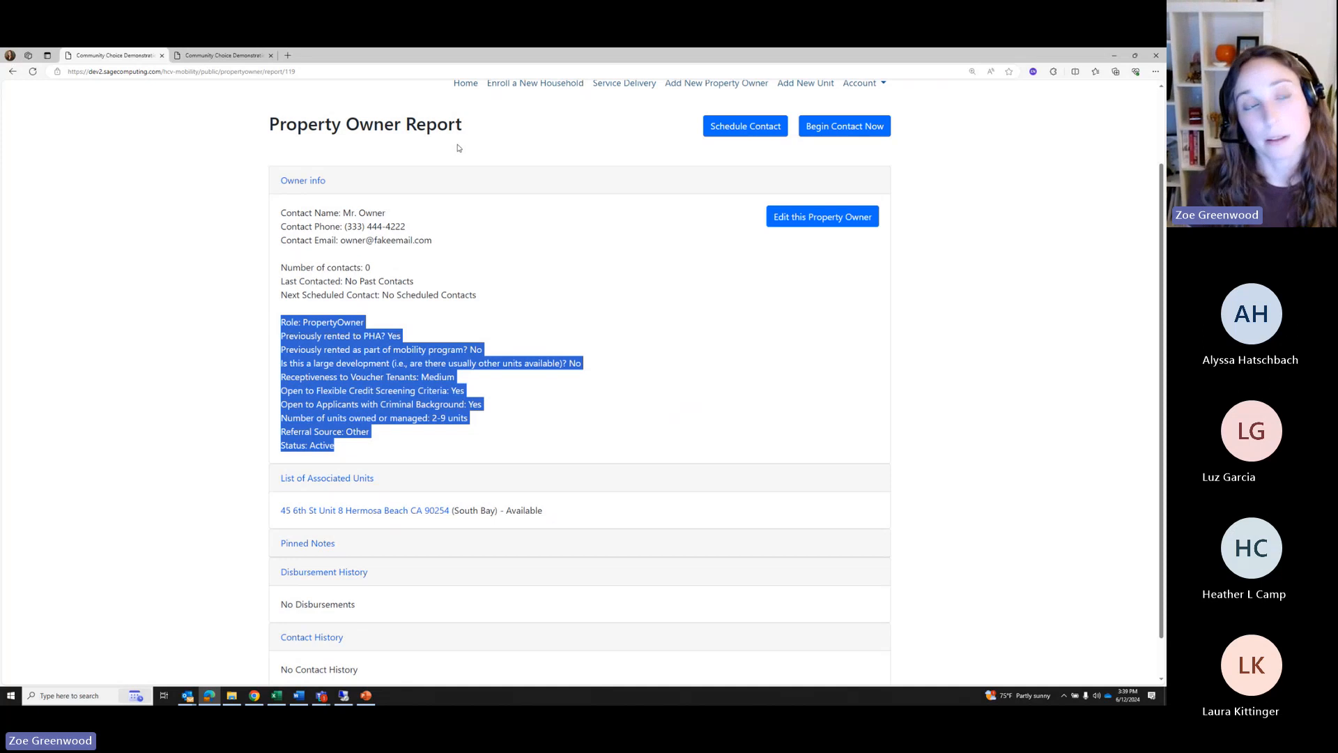
{"action": "scroll", "coordinate": [481, 203], "scroll_direction": "down", "scroll_amount": 1}
{"action": "scroll", "coordinate": [481, 204], "scroll_direction": "down", "scroll_amount": 1}
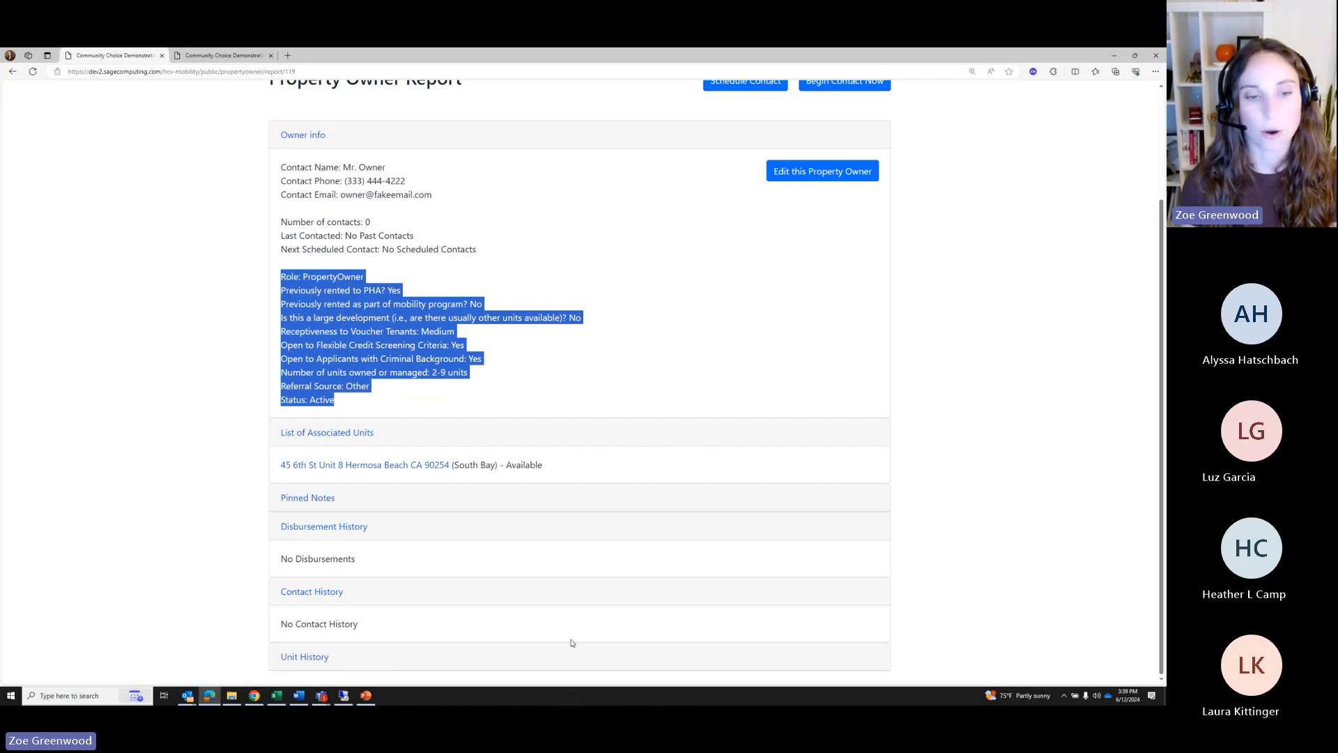
{"action": "scroll", "coordinate": [526, 338], "scroll_direction": "up", "scroll_amount": 2}
Begin a Phone contact with the owner, planning an Initial Contact
{"action": "left_click", "coordinate": [817, 174]}
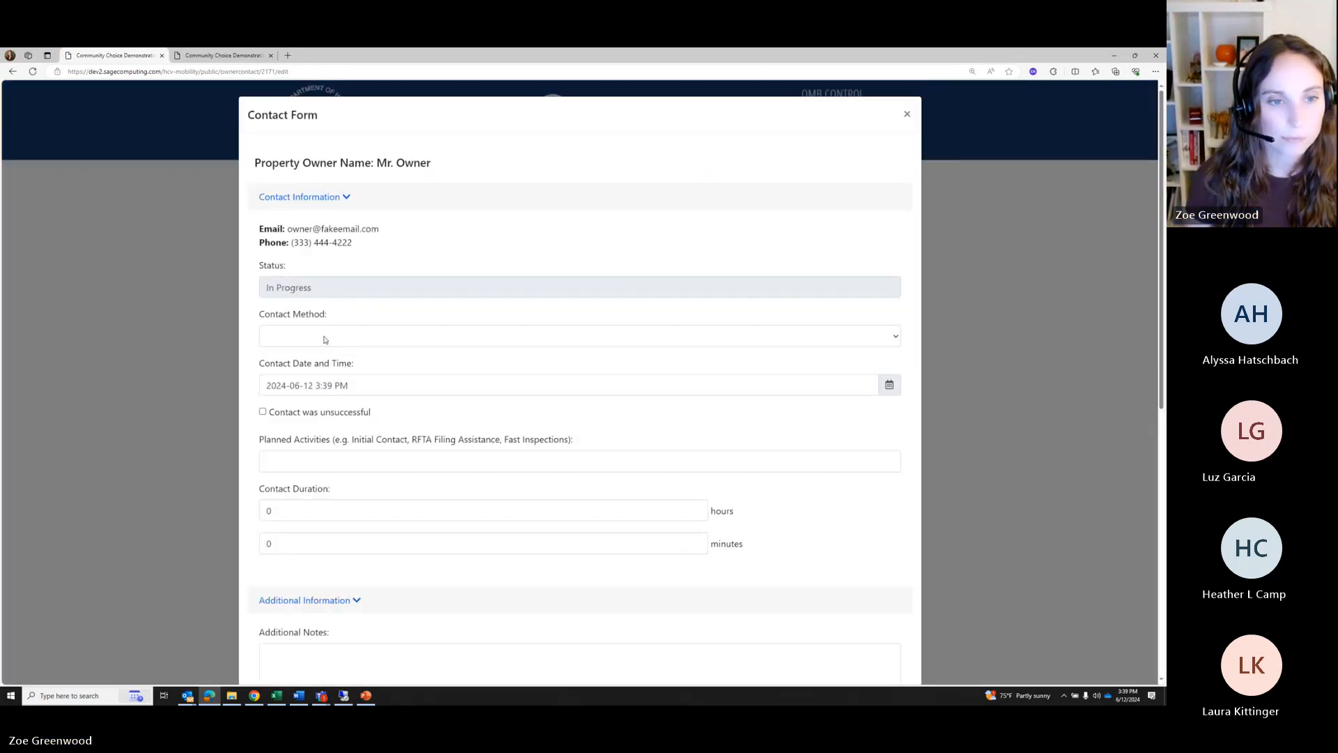
{"action": "left_click", "coordinate": [324, 339]}
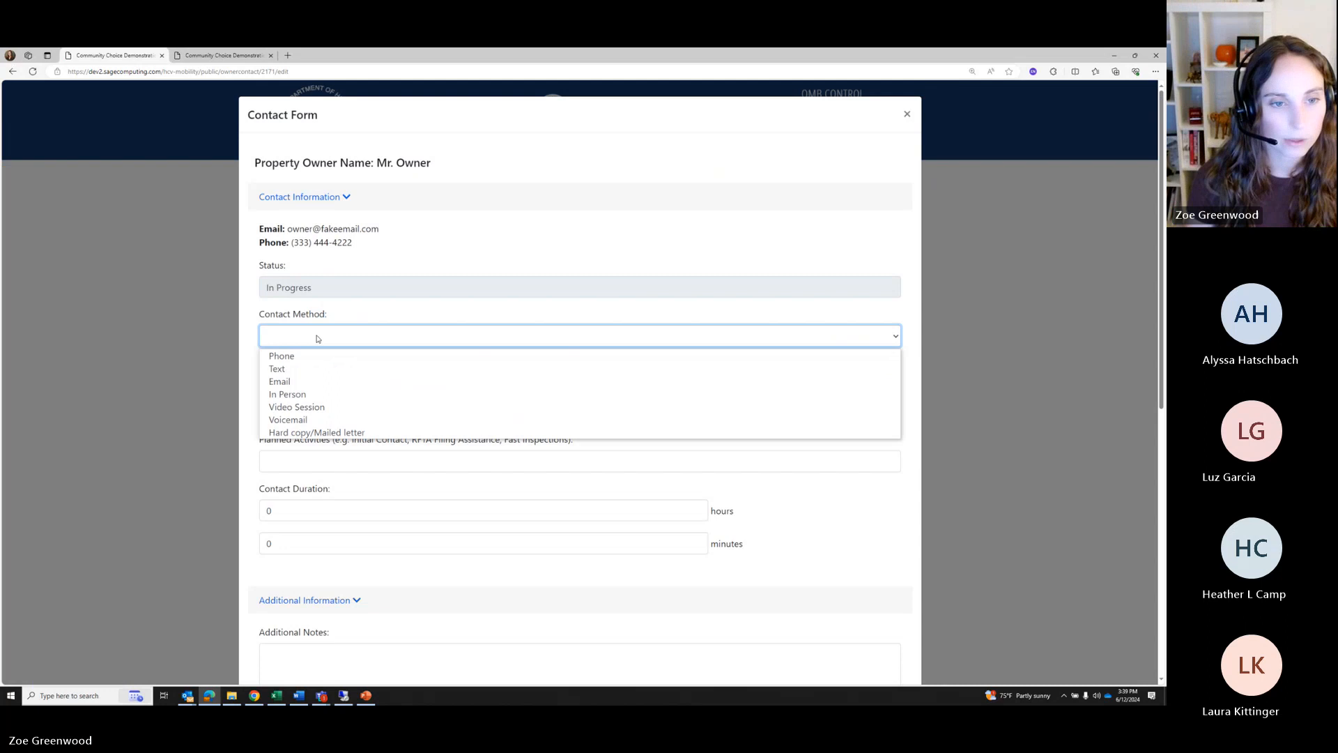
{"action": "left_click", "coordinate": [285, 358]}
{"action": "scroll", "coordinate": [401, 418], "scroll_direction": "down", "scroll_amount": 2}
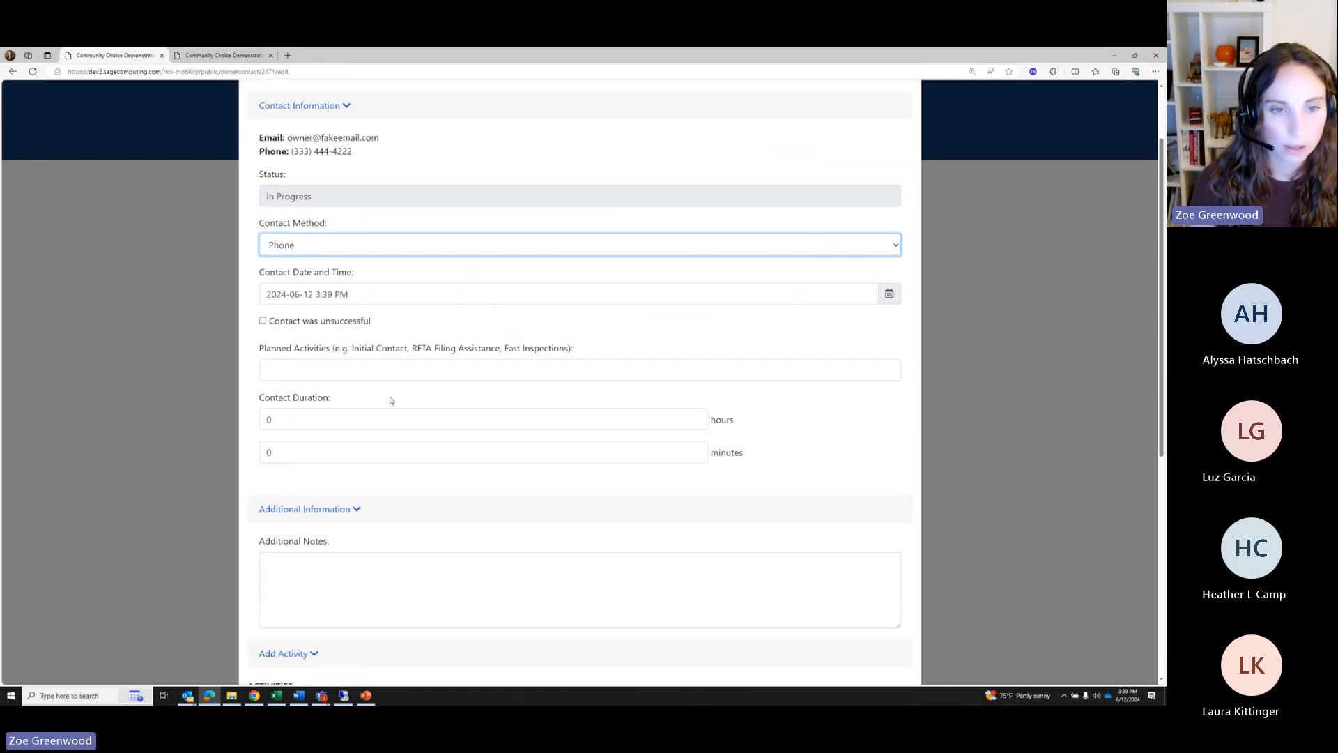
{"action": "left_click", "coordinate": [354, 370]}
{"action": "type", "text": "Initial Contact"}
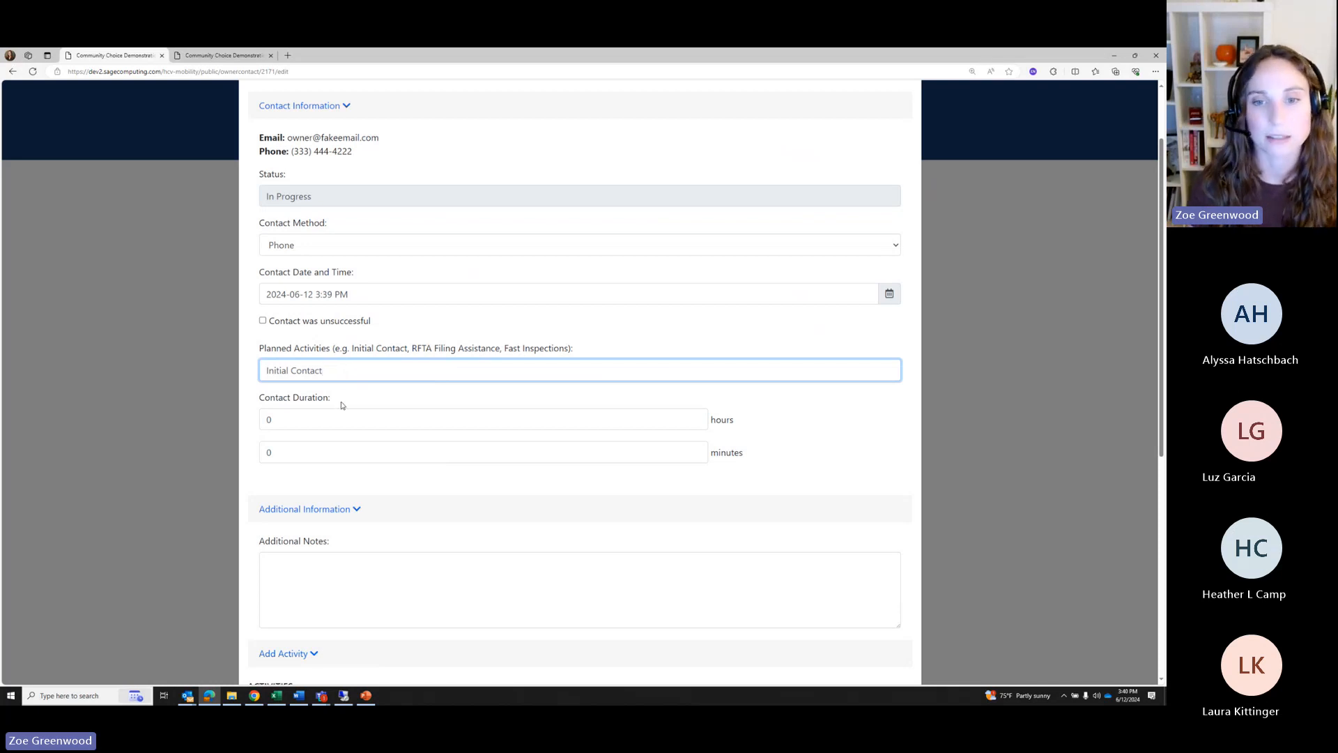
Set the contact duration to 0 hours 30 minutes and add an Initial Contact activity
{"action": "double_click", "coordinate": [275, 419]}
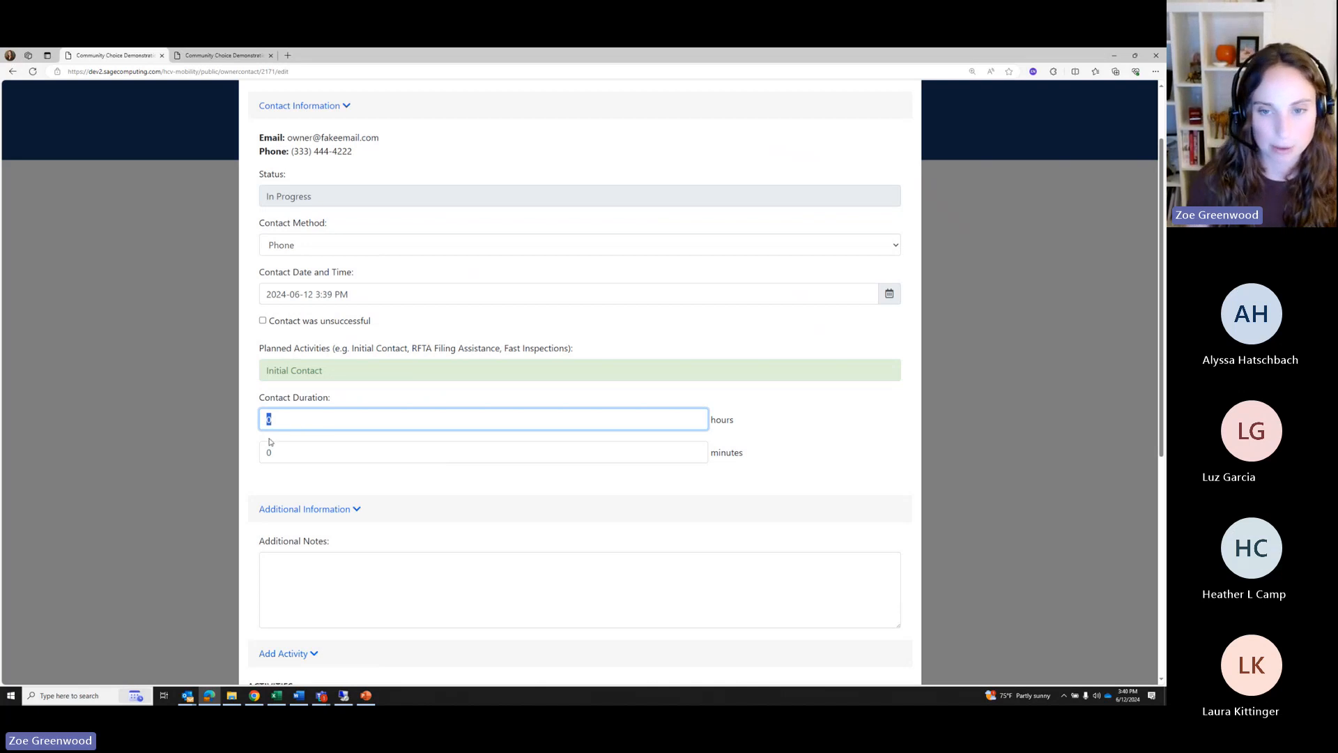
{"action": "type", "text": "0"}
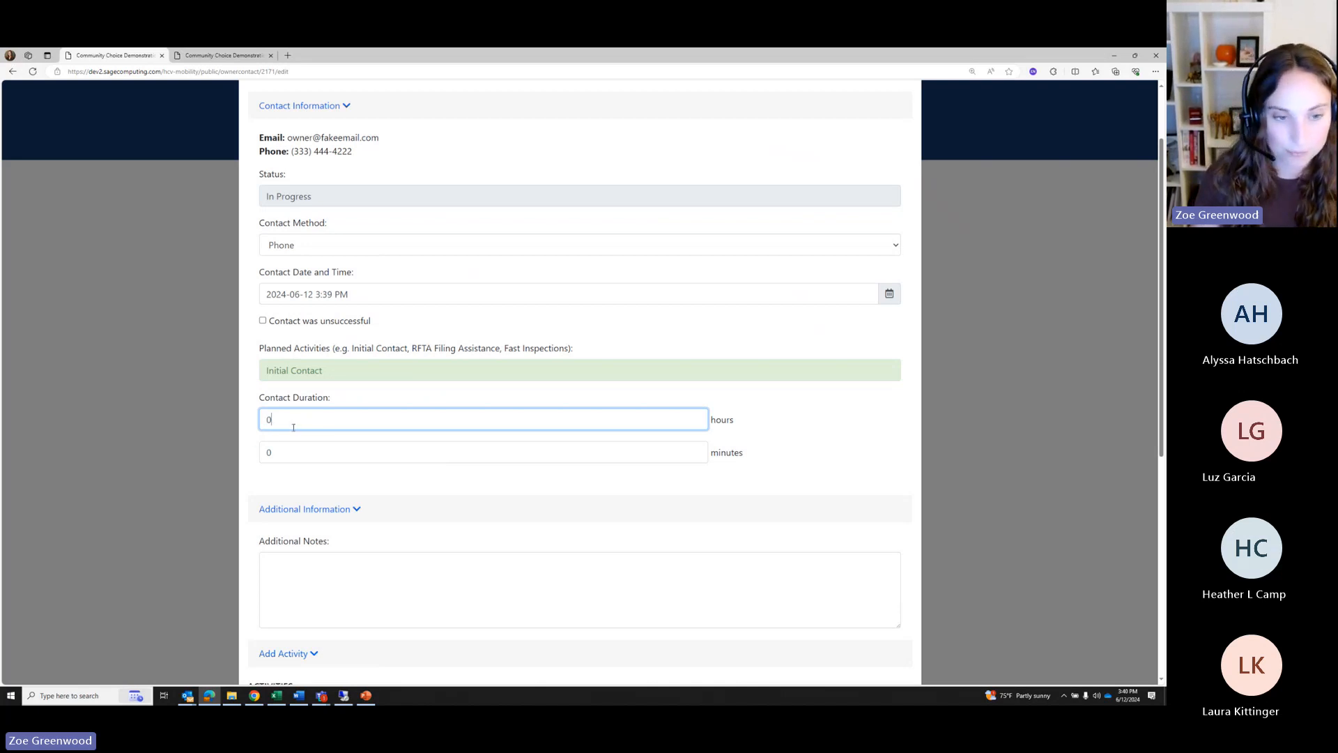
{"action": "left_click_drag", "start_coordinate": [284, 452], "coordinate": [259, 460]}
{"action": "type", "text": "30"}
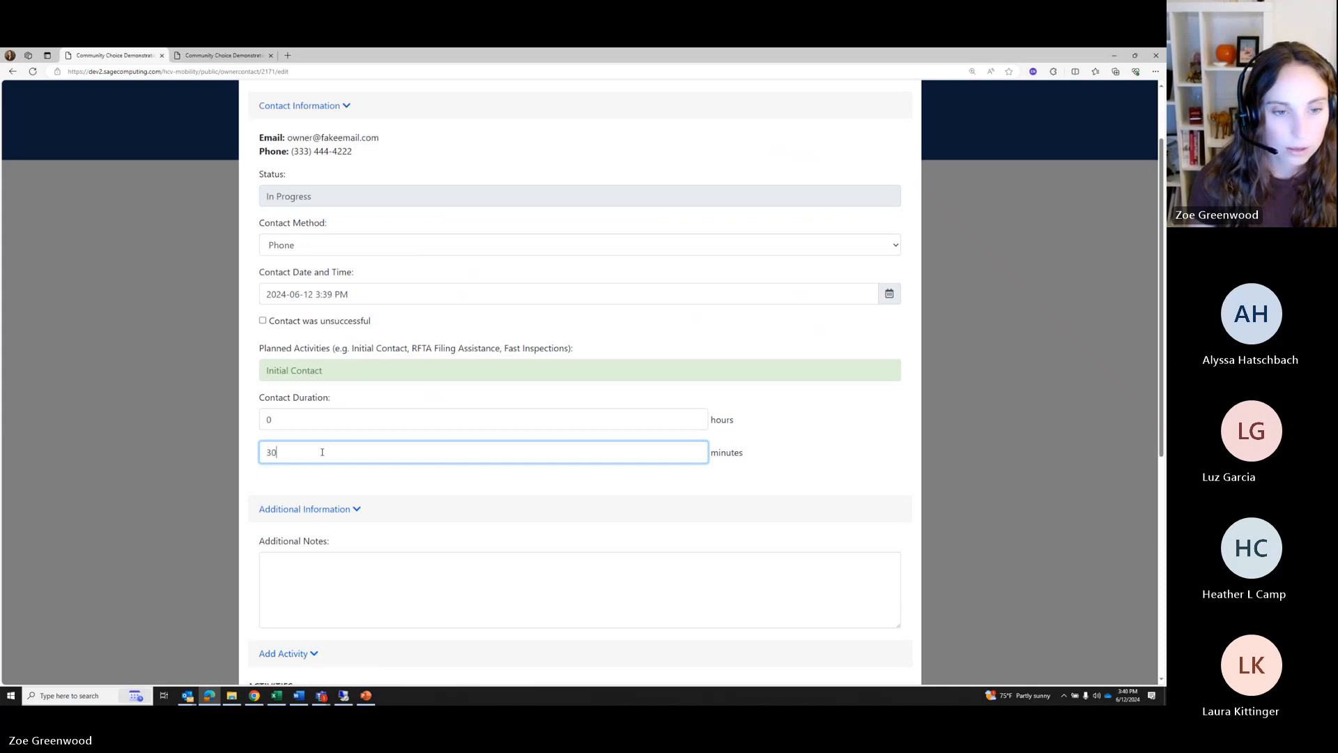
{"action": "scroll", "coordinate": [499, 552], "scroll_direction": "down", "scroll_amount": 5}
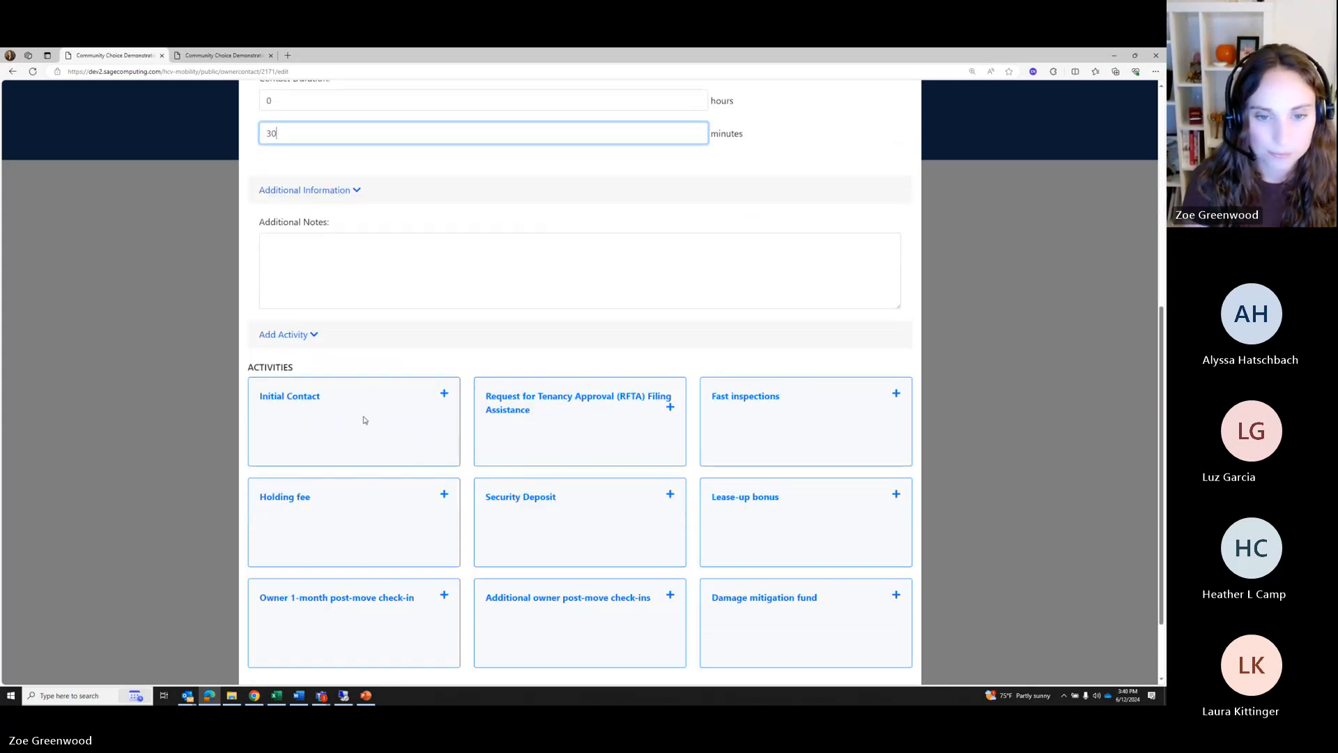
{"action": "left_click", "coordinate": [363, 420]}
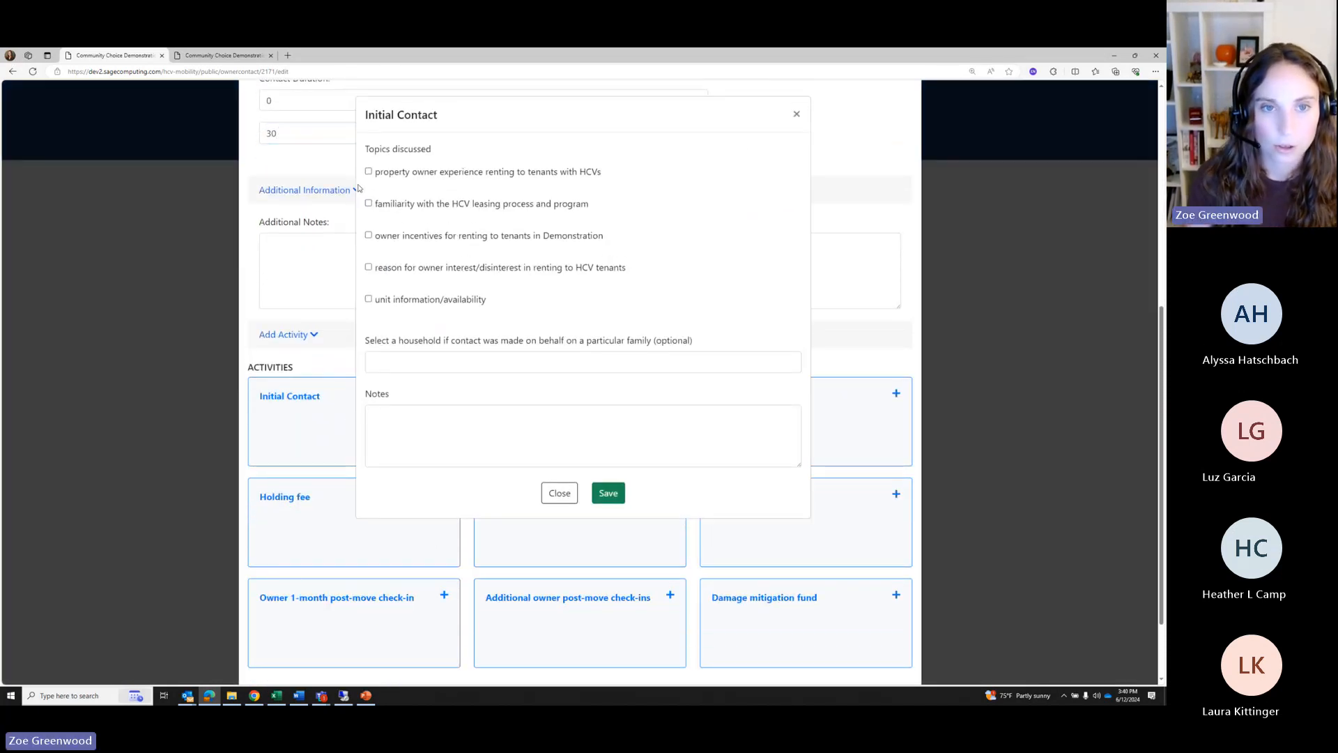
Save an Initial Contact covering HCV leasing familiarity and owner incentives, filling both details fields
{"action": "left_click", "coordinate": [369, 204]}
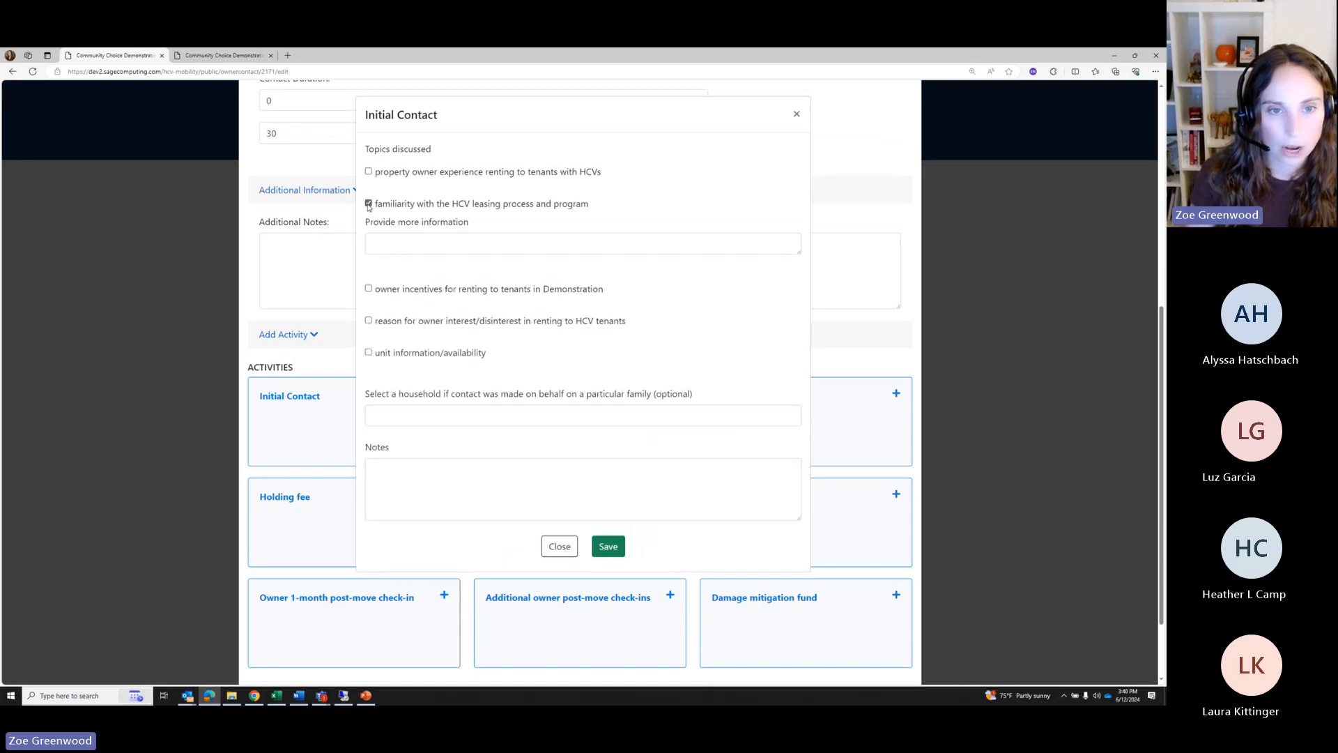
{"action": "left_click", "coordinate": [369, 289]}
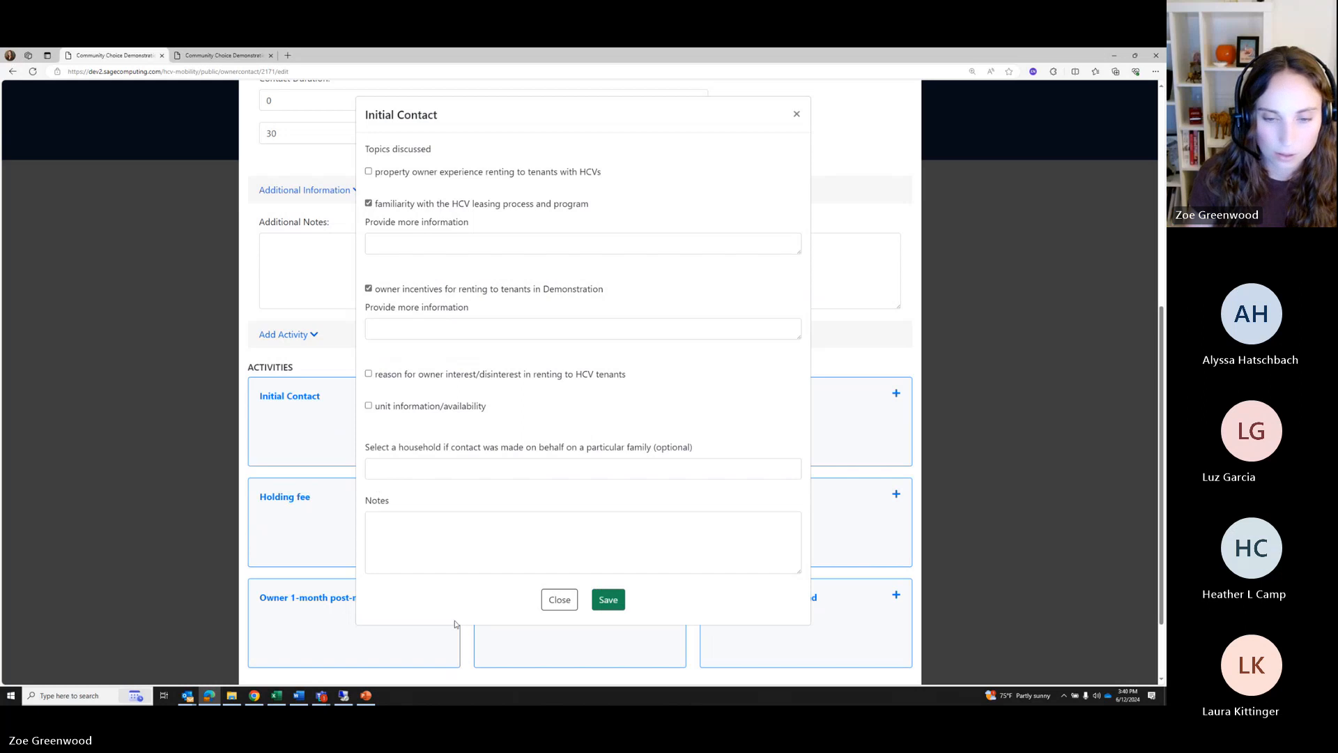
{"action": "left_click", "coordinate": [412, 467]}
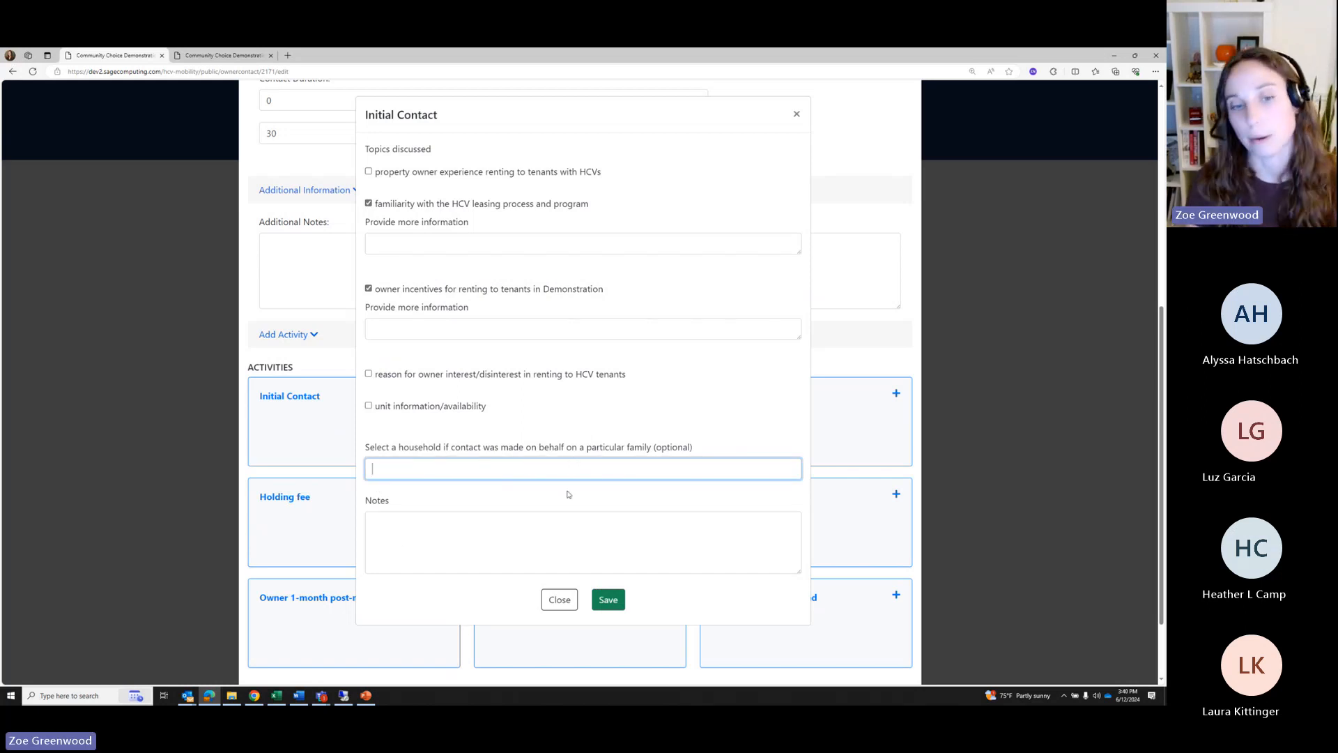
{"action": "left_click", "coordinate": [604, 601]}
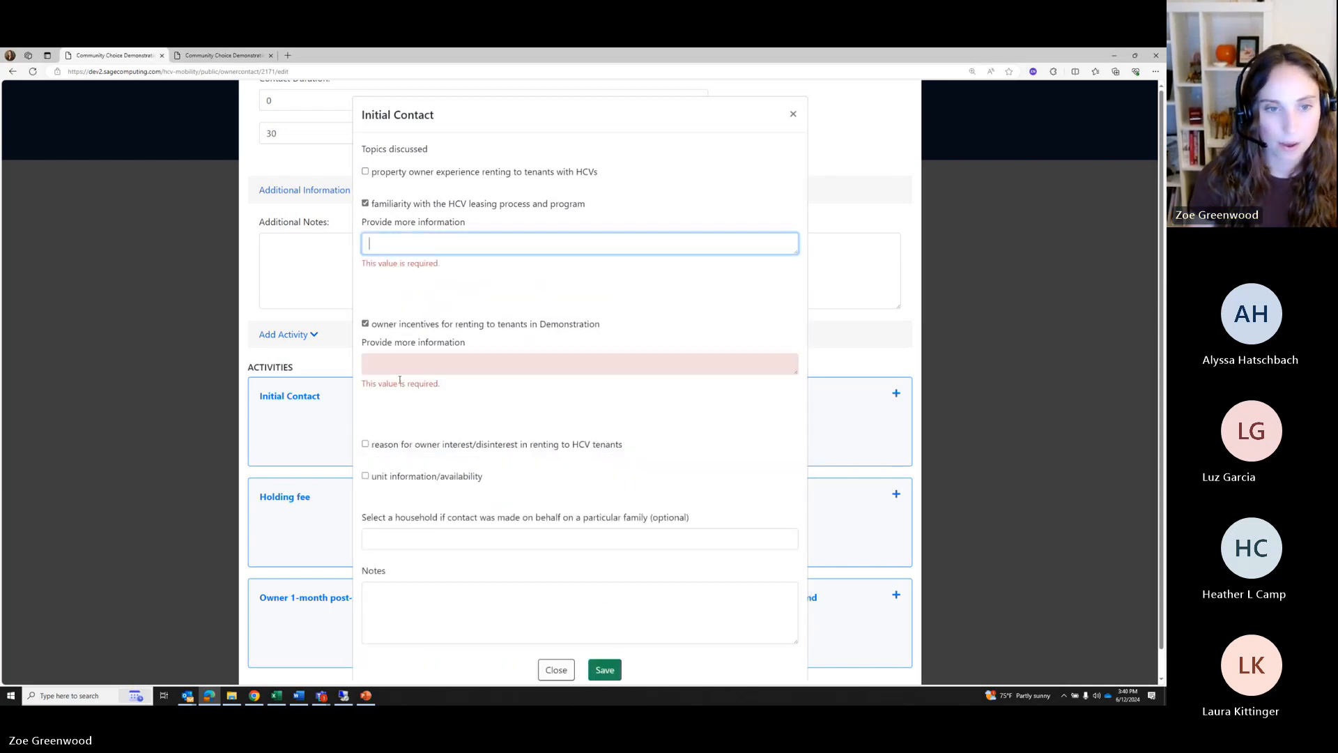
{"action": "left_click", "coordinate": [389, 368]}
{"action": "type", "text": "fddhg"}
{"action": "left_click", "coordinate": [391, 247]}
{"action": "type", "text": "fd"}
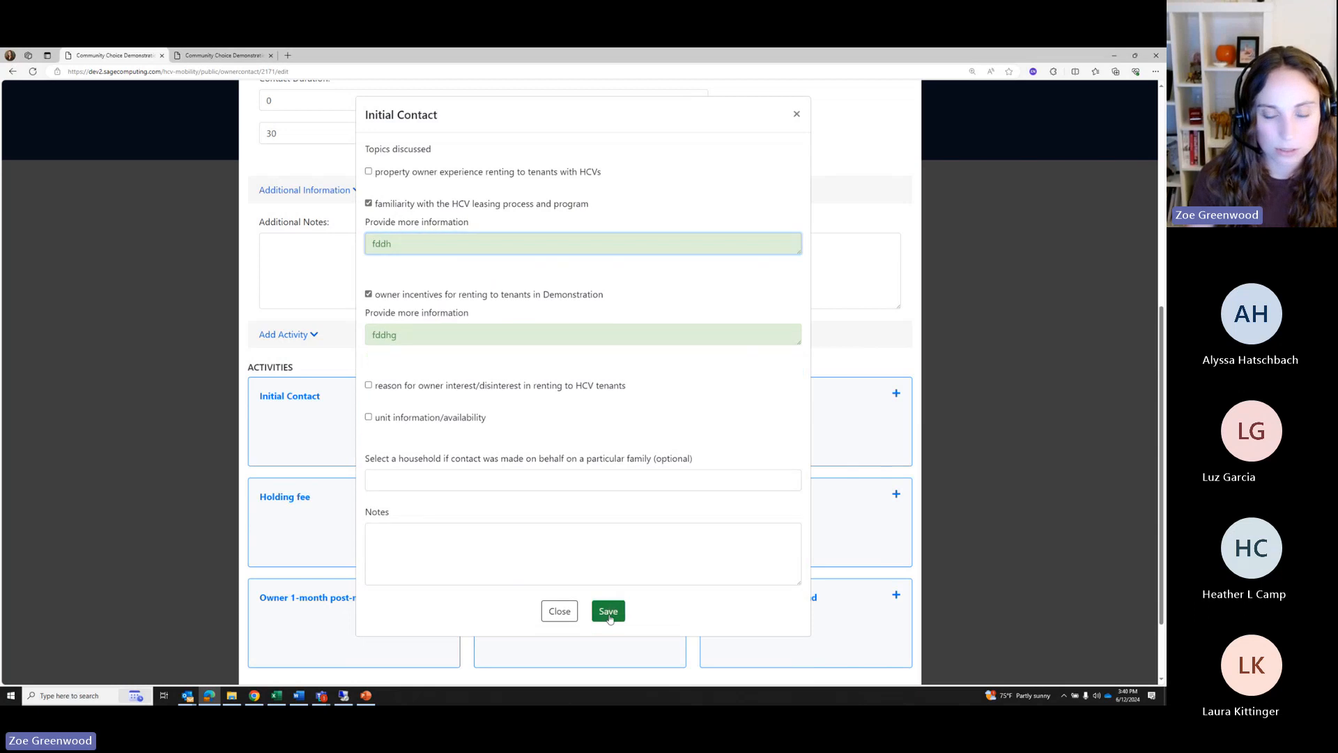
{"action": "left_click", "coordinate": [607, 611]}
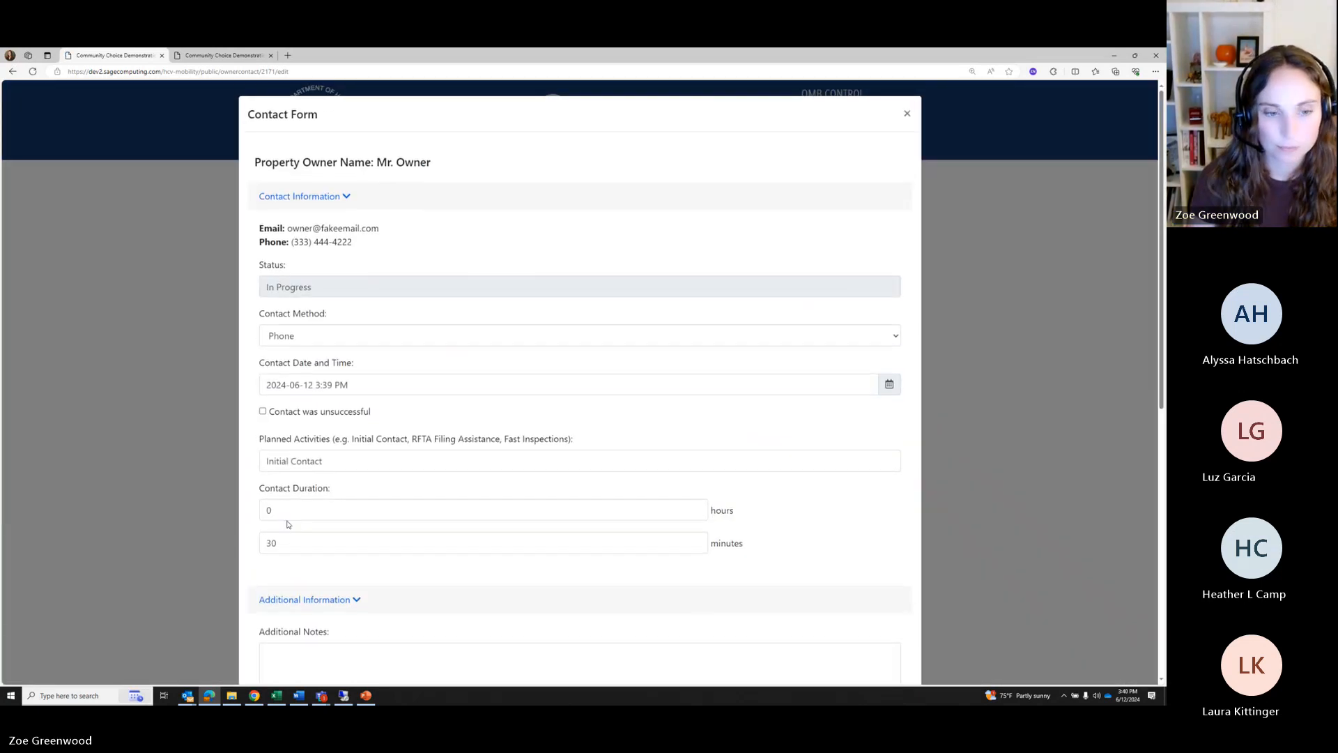
End the owner contact and show the Property Owners list
{"action": "scroll", "coordinate": [418, 547], "scroll_direction": "down", "scroll_amount": 7}
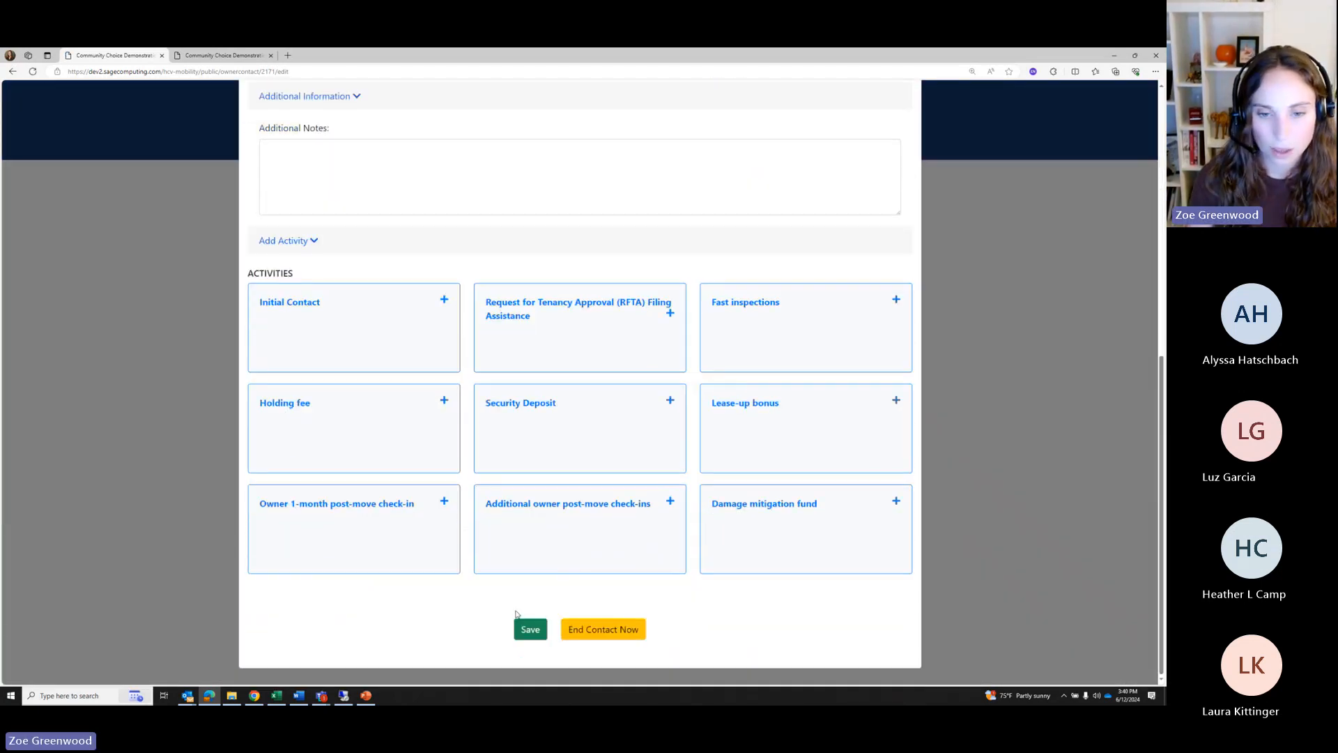
{"action": "left_click", "coordinate": [631, 632]}
{"action": "scroll", "coordinate": [630, 632], "scroll_direction": "down", "scroll_amount": 4}
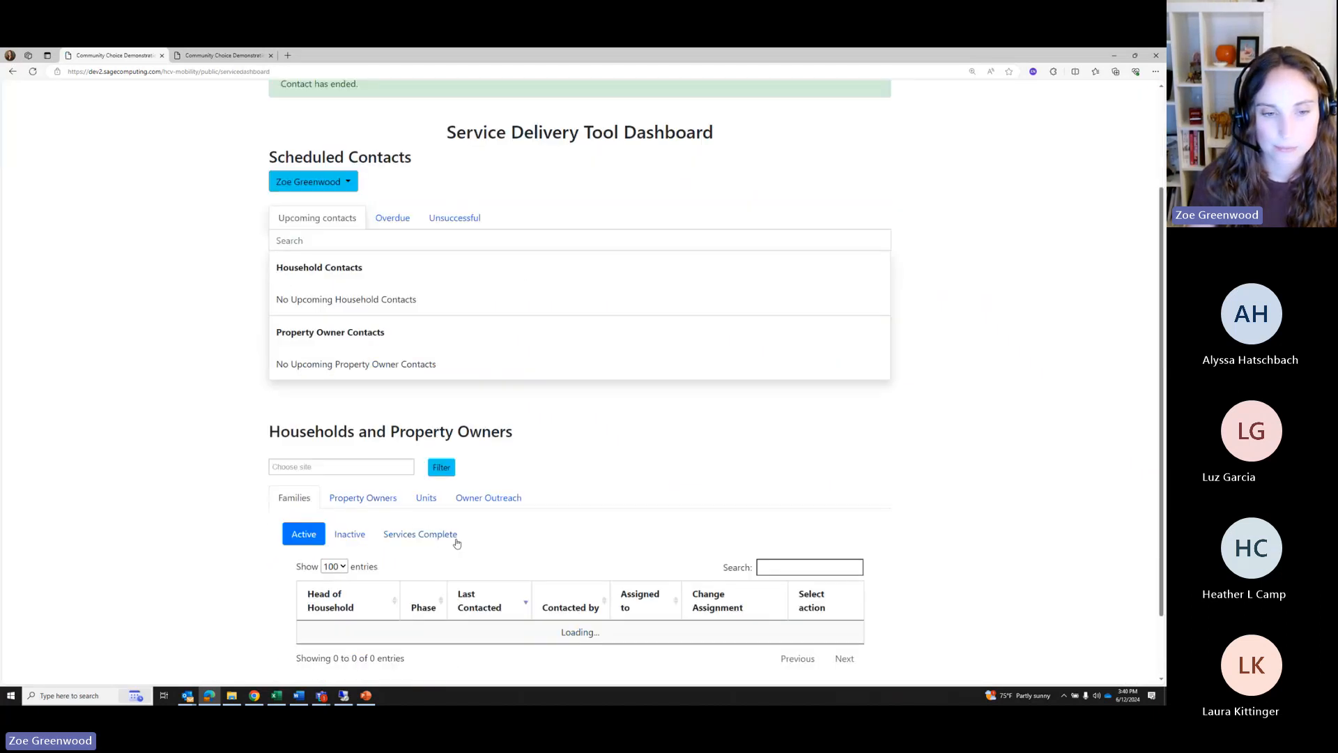
{"action": "left_click", "coordinate": [357, 373]}
Open the owner's report and point out the new contact's date, topics and details
{"action": "scroll", "coordinate": [356, 376], "scroll_direction": "down", "scroll_amount": 1}
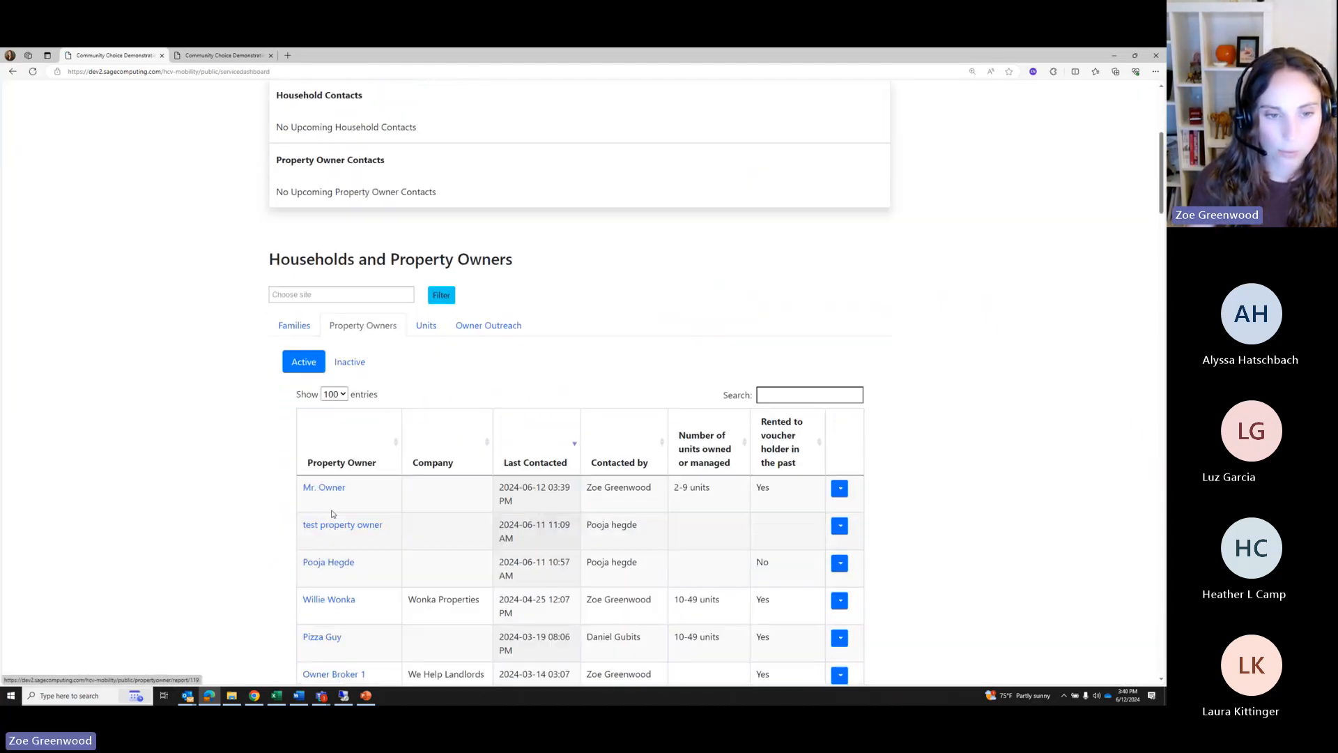
{"action": "left_click", "coordinate": [329, 484]}
{"action": "scroll", "coordinate": [338, 487], "scroll_direction": "down", "scroll_amount": 1}
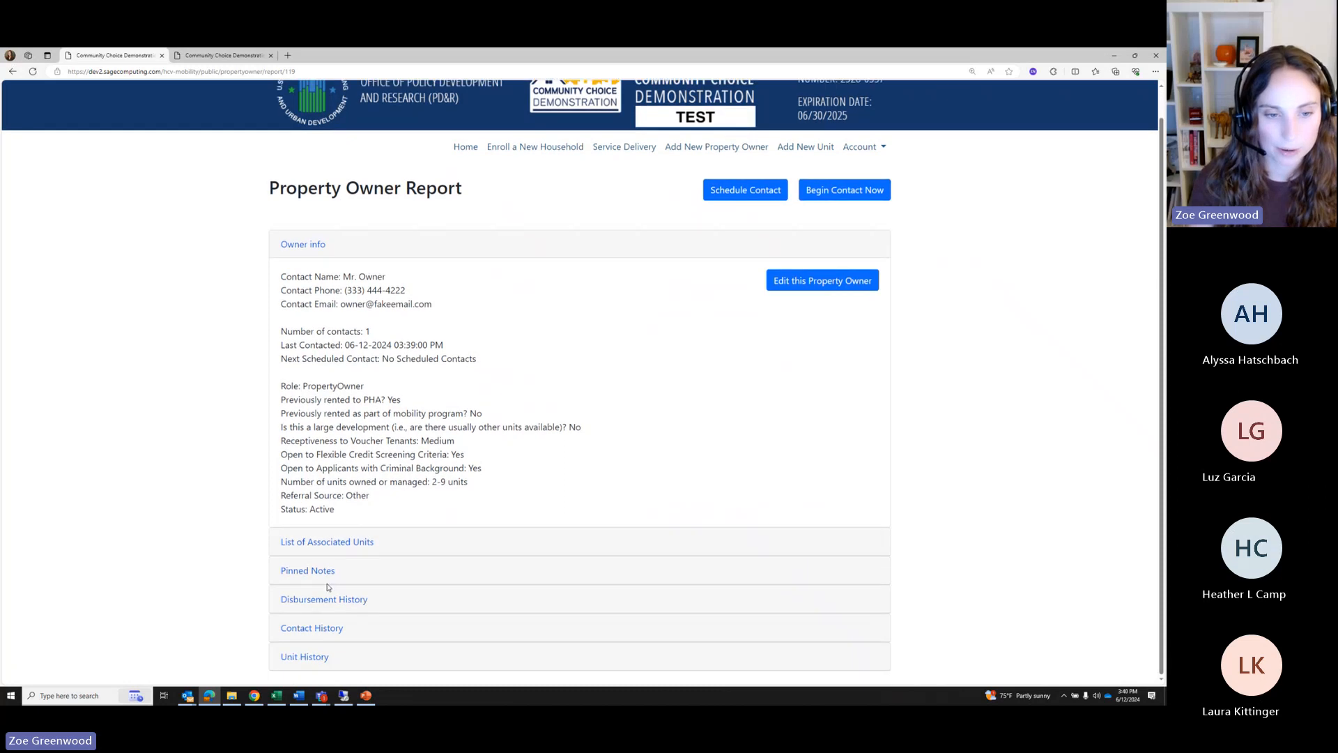
{"action": "left_click", "coordinate": [307, 629]}
{"action": "scroll", "coordinate": [446, 550], "scroll_direction": "down", "scroll_amount": 2}
{"action": "scroll", "coordinate": [446, 550], "scroll_direction": "down", "scroll_amount": 2}
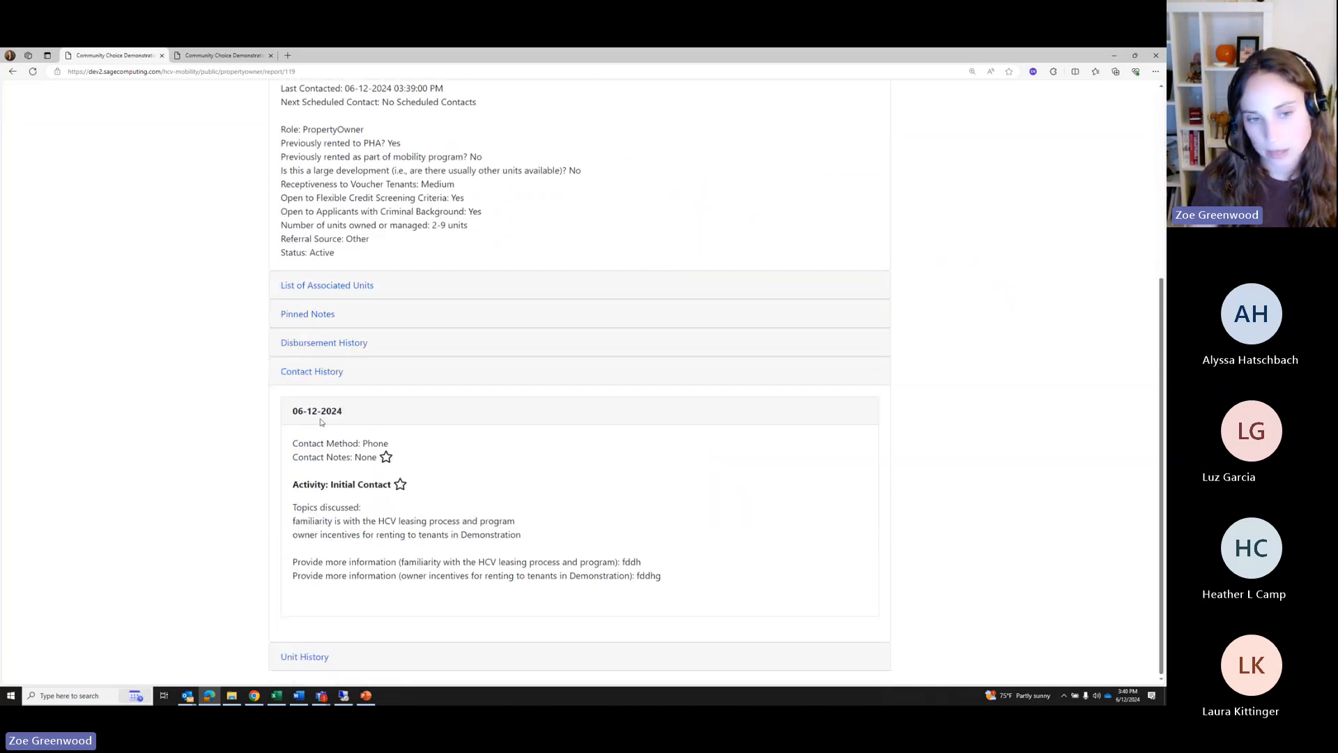
{"action": "left_click_drag", "start_coordinate": [293, 411], "coordinate": [343, 412]}
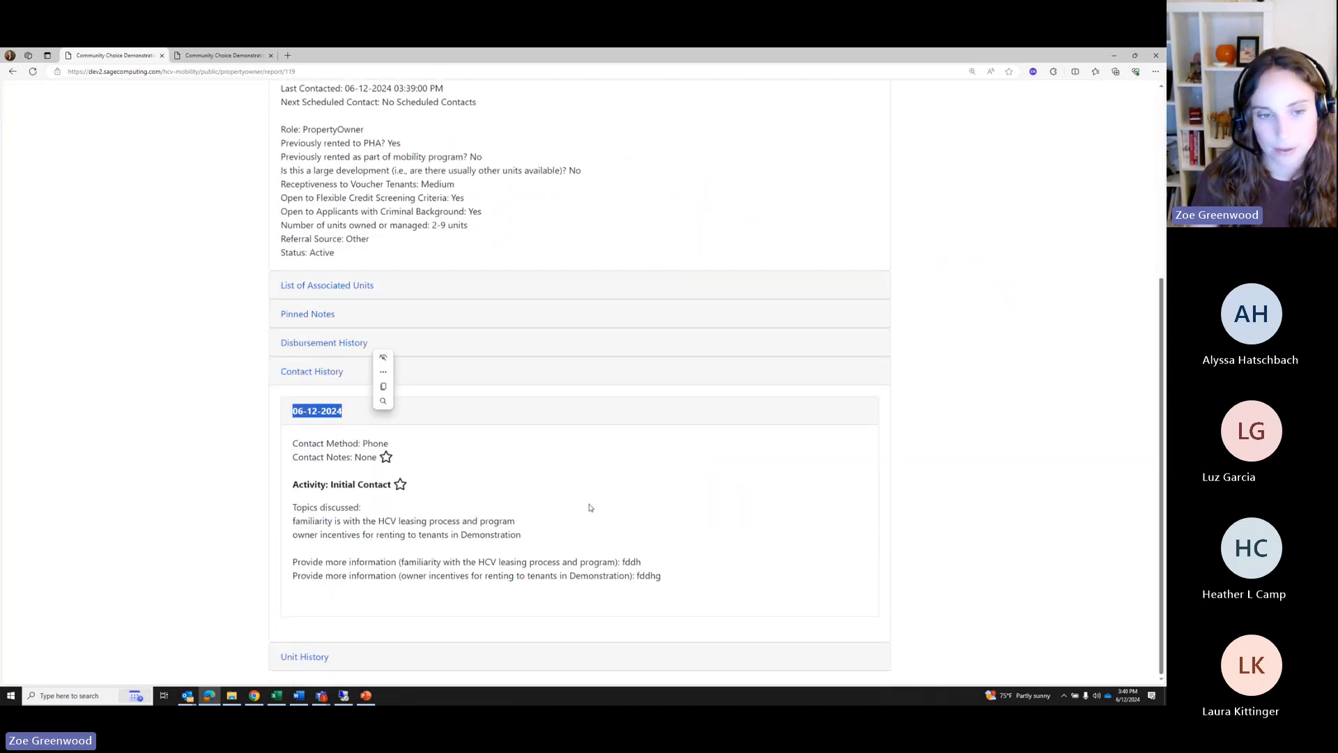
{"action": "left_click_drag", "start_coordinate": [296, 507], "coordinate": [516, 524]}
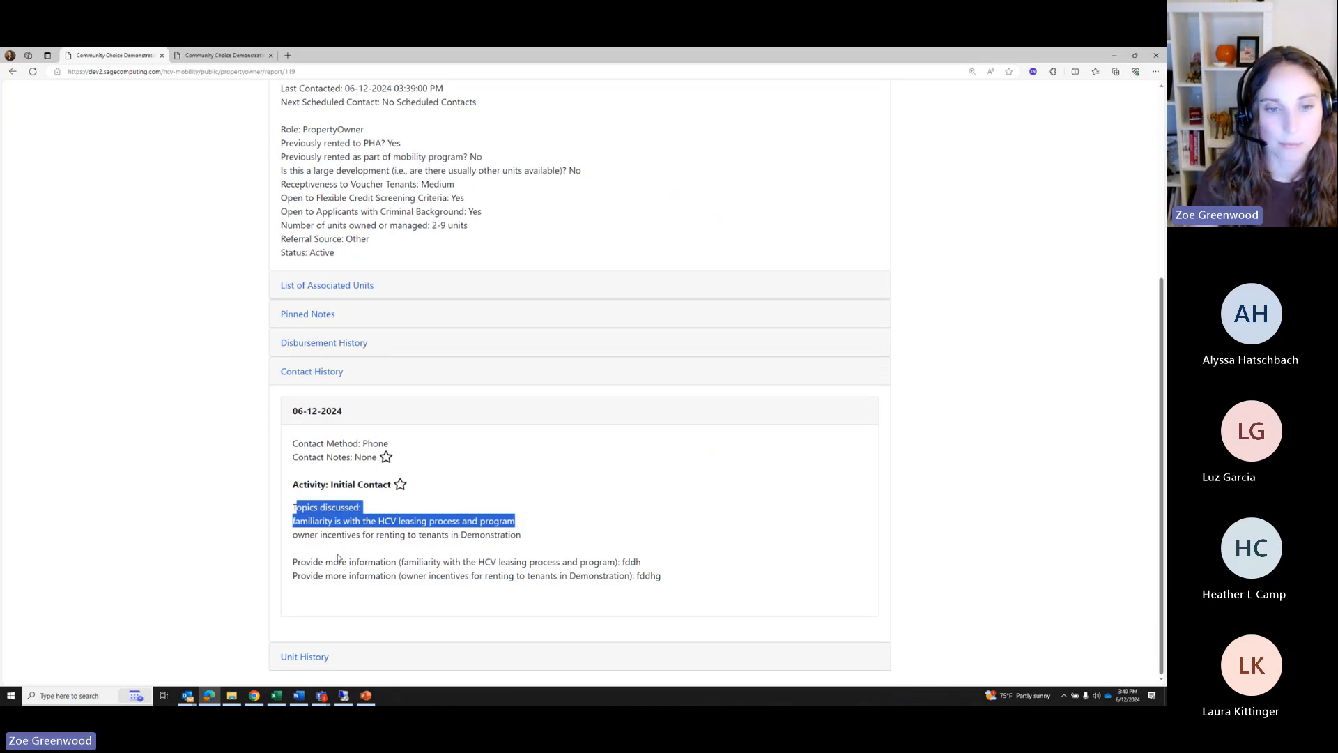
{"action": "left_click_drag", "start_coordinate": [335, 554], "coordinate": [659, 591]}
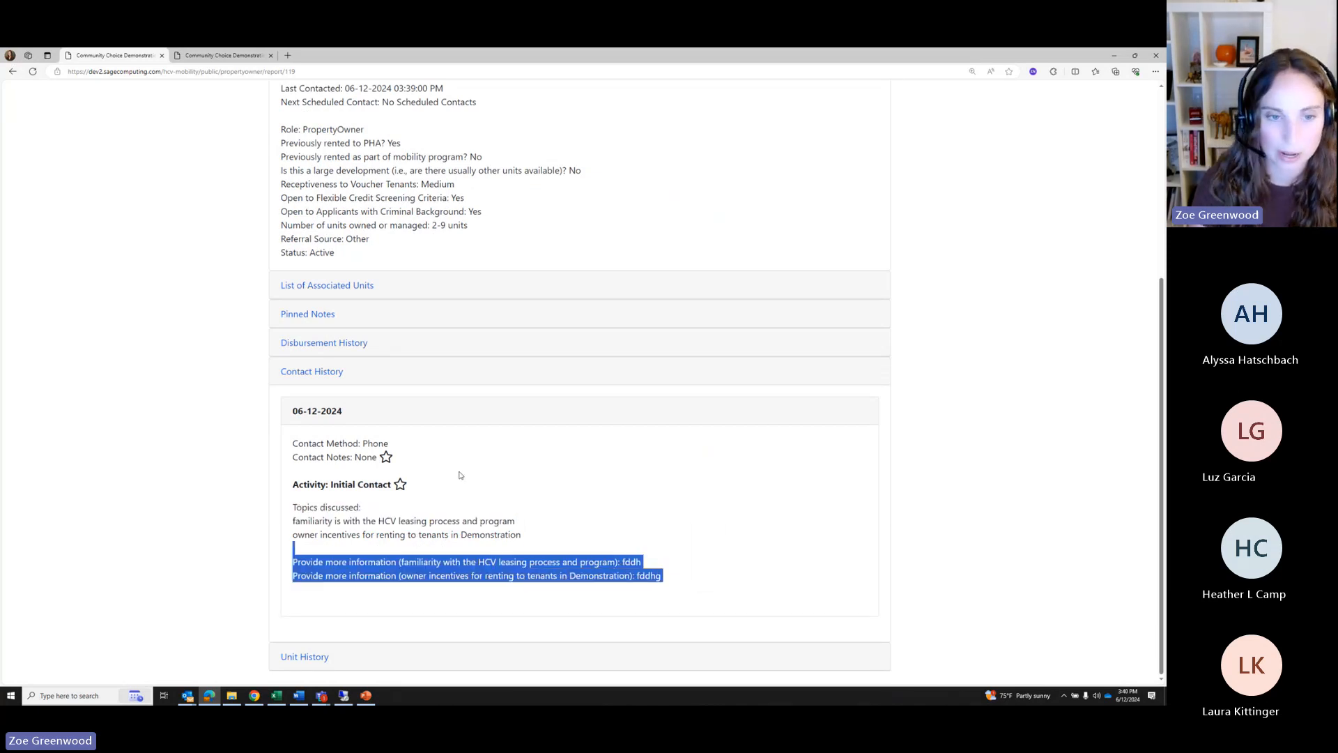
{"action": "left_click", "coordinate": [448, 578]}
{"action": "scroll", "coordinate": [447, 578], "scroll_direction": "up", "scroll_amount": 1}
{"action": "scroll", "coordinate": [658, 617], "scroll_direction": "up", "scroll_amount": 2}
{"action": "scroll", "coordinate": [658, 616], "scroll_direction": "down", "scroll_amount": 2}
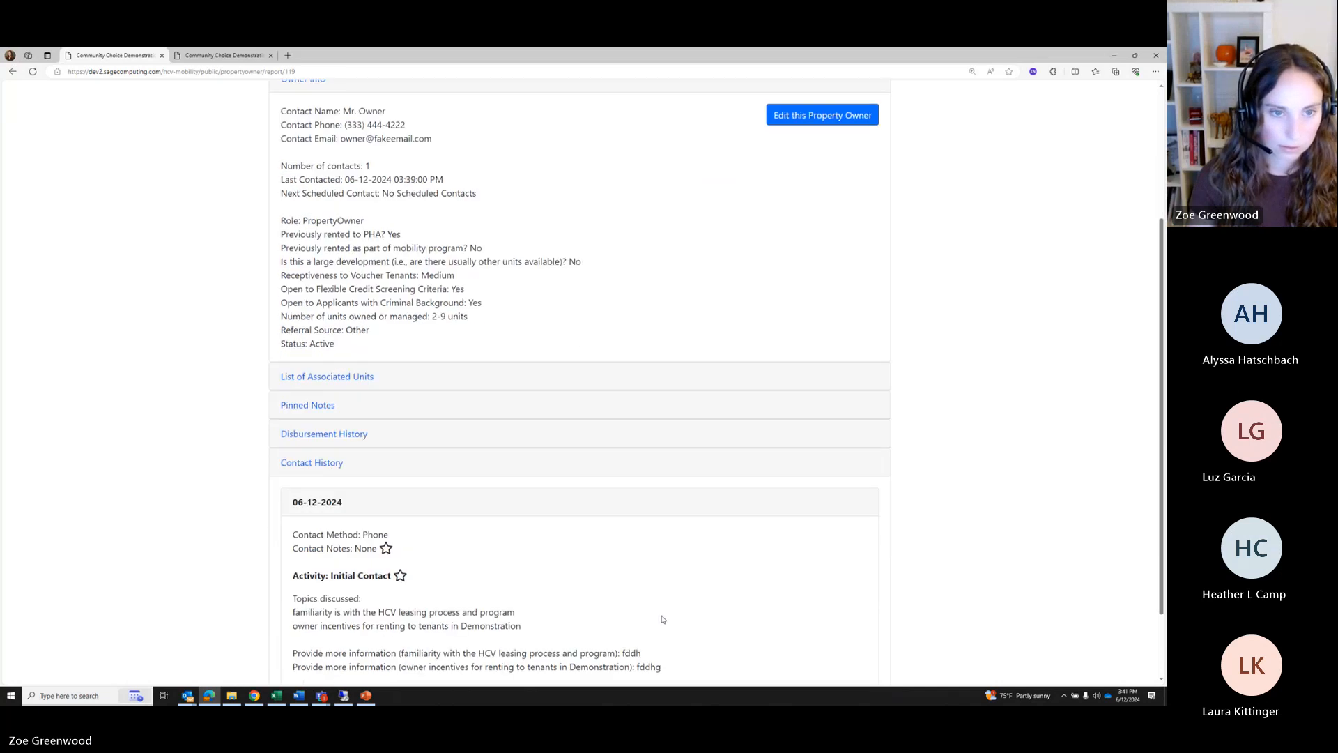
{"action": "scroll", "coordinate": [658, 617], "scroll_direction": "up", "scroll_amount": 2}
{"action": "scroll", "coordinate": [498, 382], "scroll_direction": "up", "scroll_amount": 2}
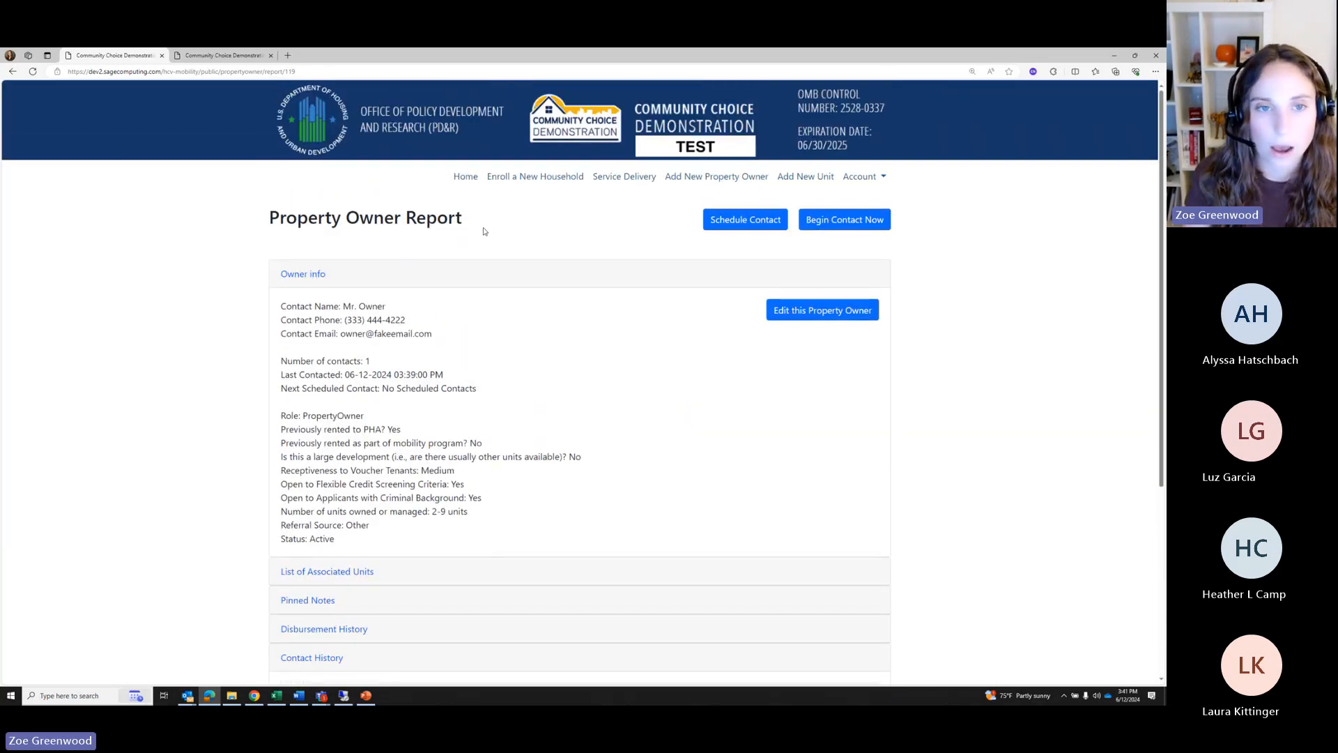
{"action": "left_click", "coordinate": [232, 55]}
{"action": "scroll", "coordinate": [543, 373], "scroll_direction": "down", "scroll_amount": 1}
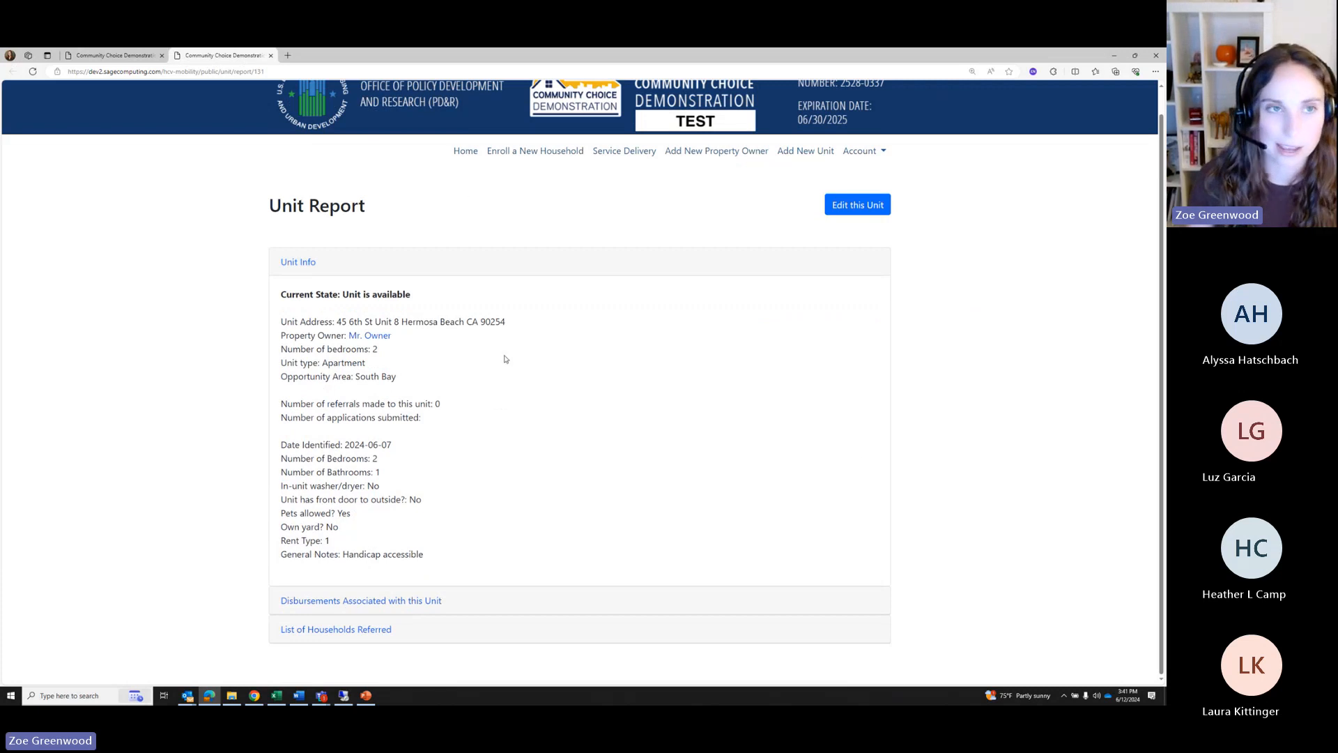
Confirm the unit's referred-households and disbursement lists are empty, then return to the owner report
{"action": "left_click", "coordinate": [323, 632]}
{"action": "scroll", "coordinate": [331, 612], "scroll_direction": "down", "scroll_amount": 1}
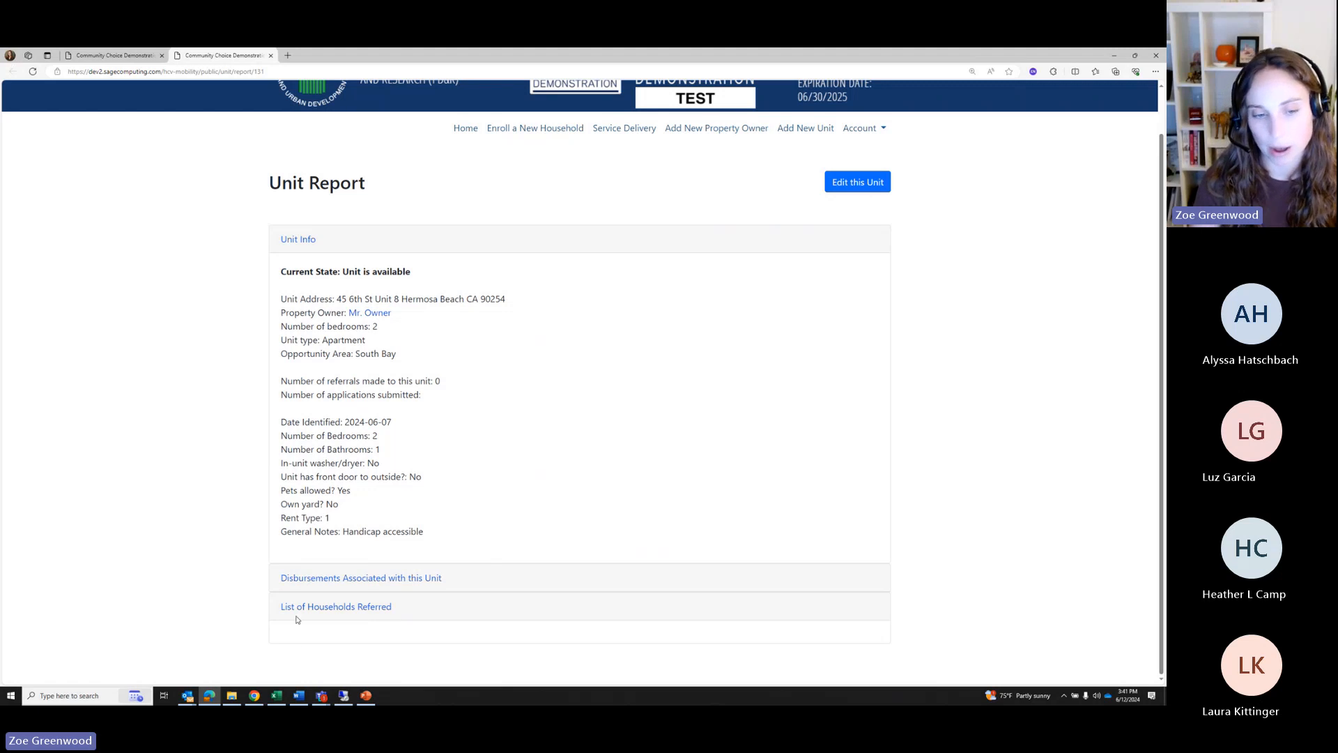
{"action": "left_click", "coordinate": [303, 582]}
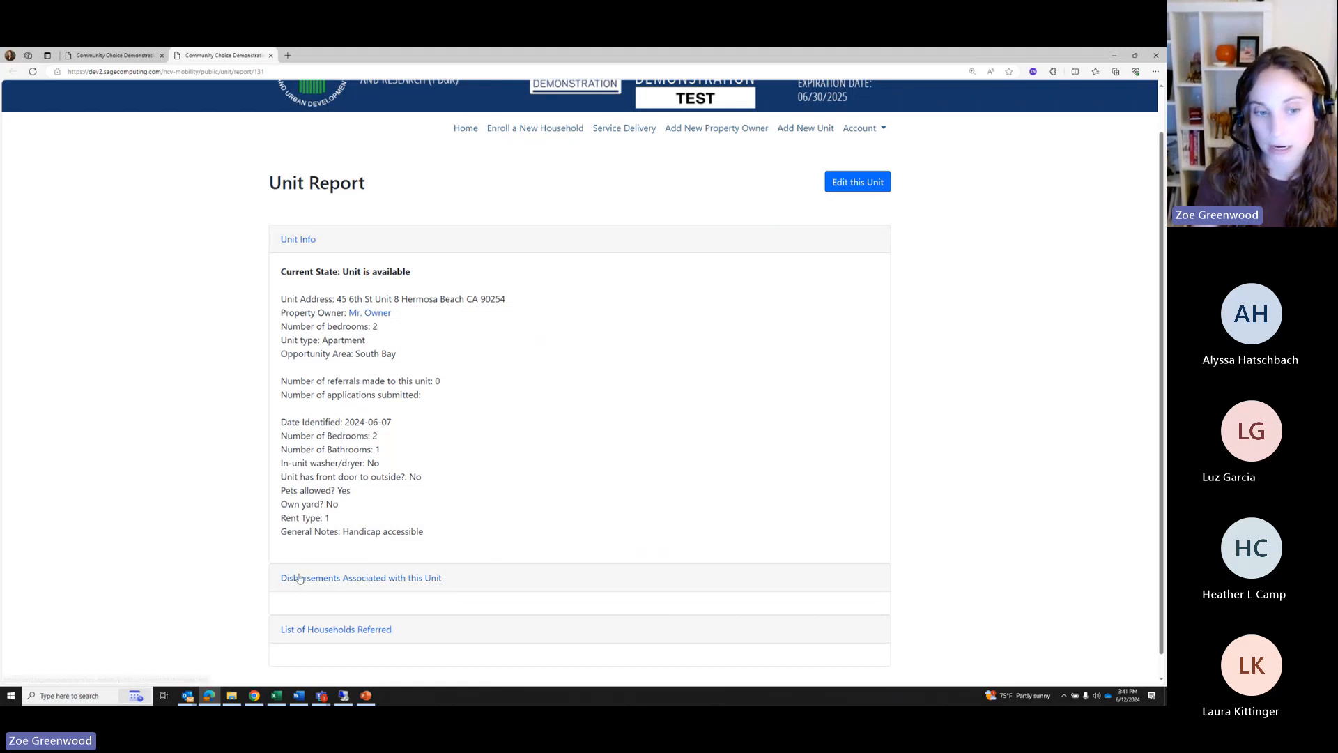
{"action": "left_click", "coordinate": [120, 58]}
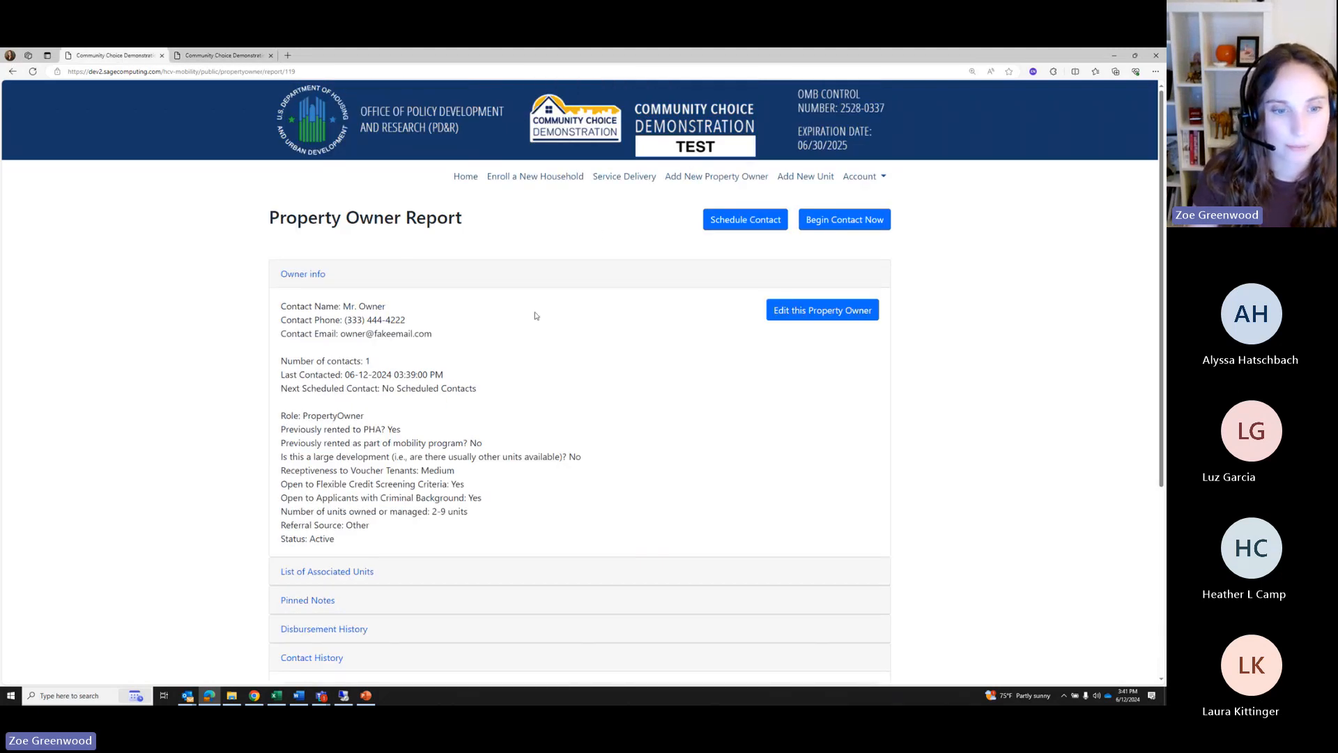
{"action": "scroll", "coordinate": [535, 316], "scroll_direction": "down", "scroll_amount": 1}
{"action": "scroll", "coordinate": [535, 315], "scroll_direction": "up", "scroll_amount": 1}
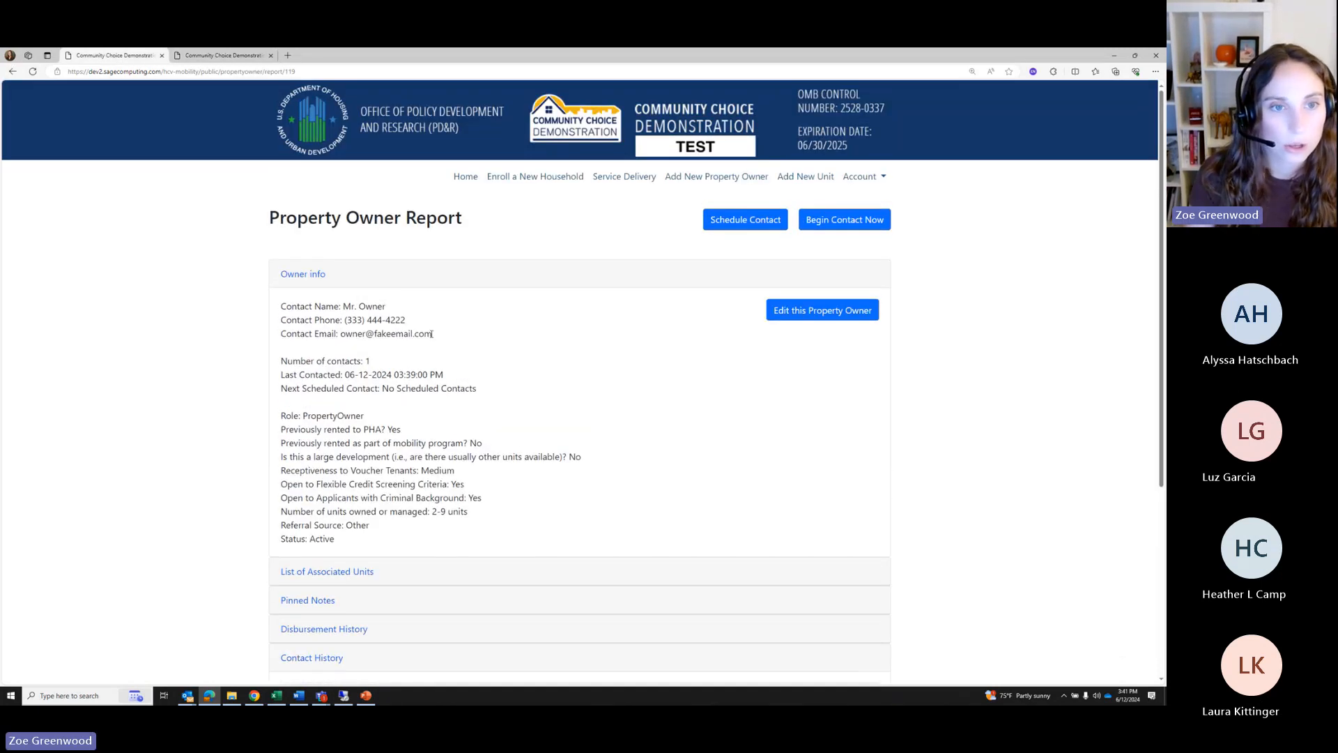
{"action": "left_click", "coordinate": [611, 183]}
Open the top household in Families and point out its $750 budget with nothing disbursed
{"action": "scroll", "coordinate": [354, 519], "scroll_direction": "down", "scroll_amount": 3}
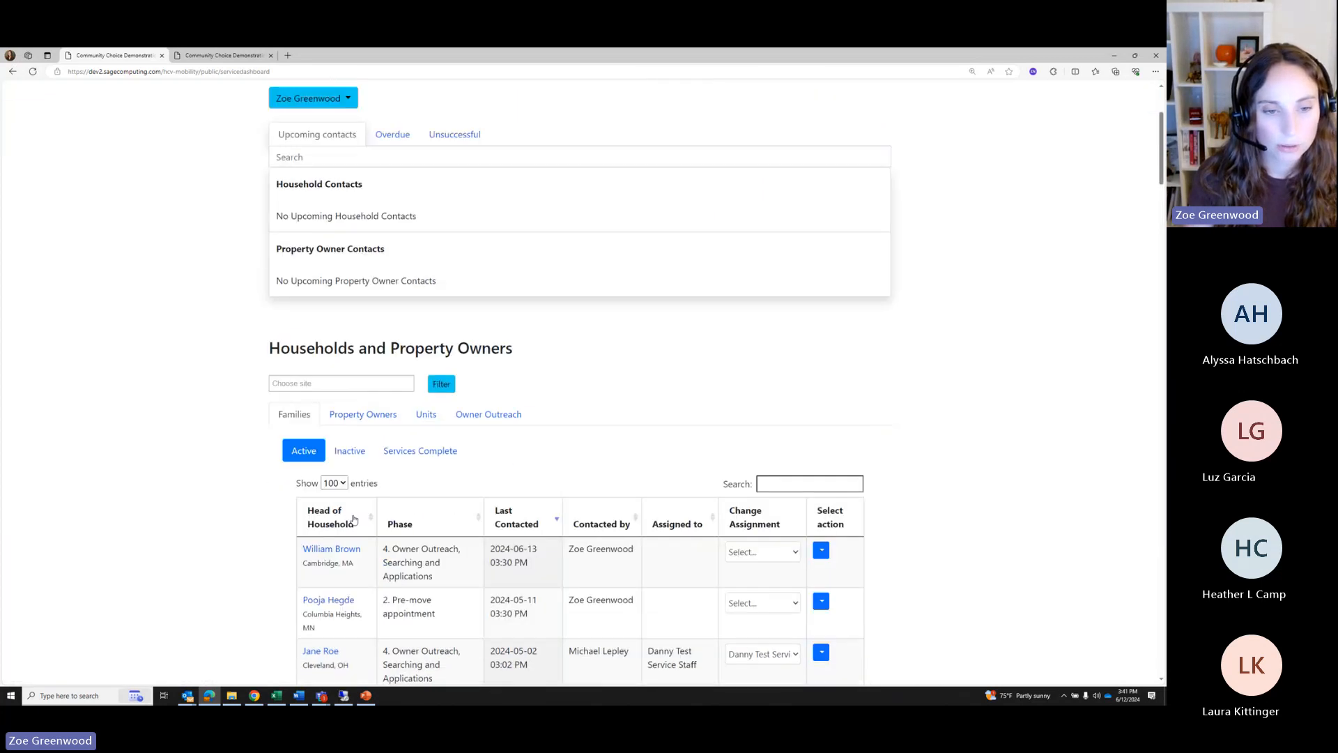
{"action": "scroll", "coordinate": [354, 519], "scroll_direction": "down", "scroll_amount": 3}
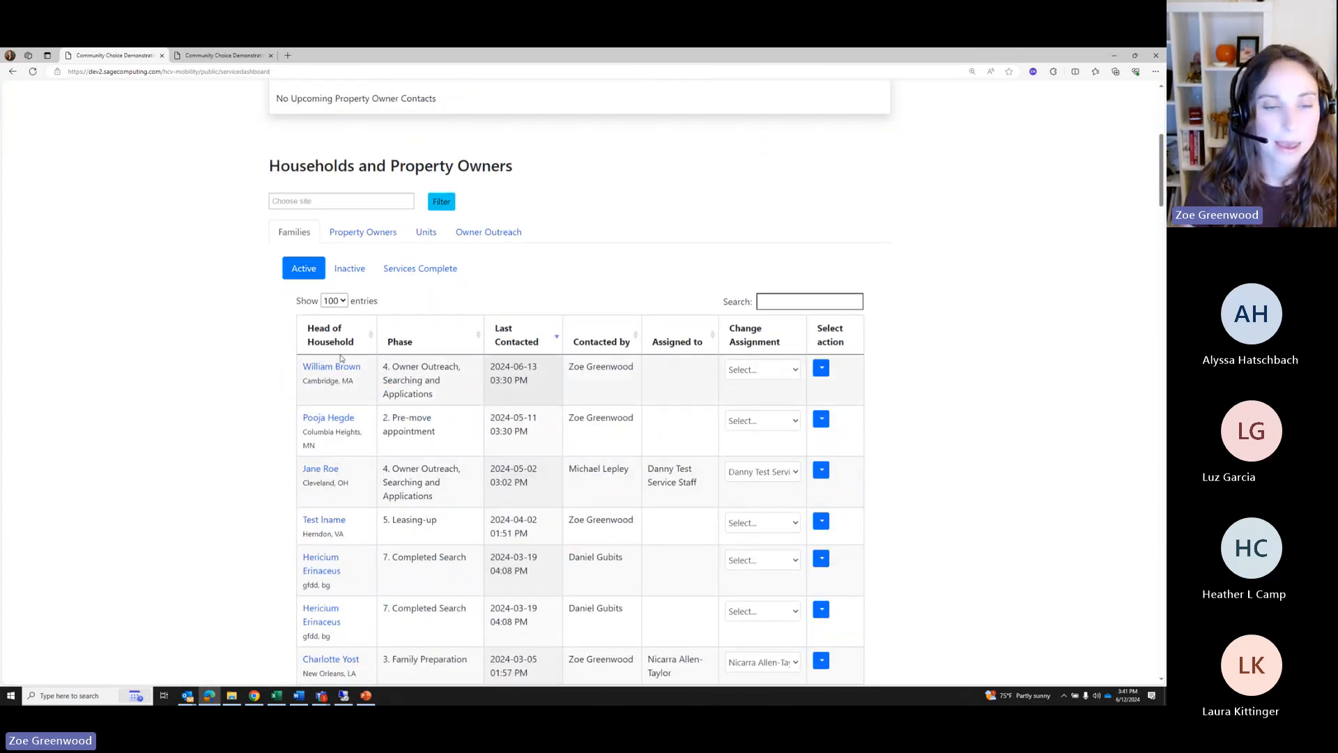
{"action": "left_click", "coordinate": [336, 367]}
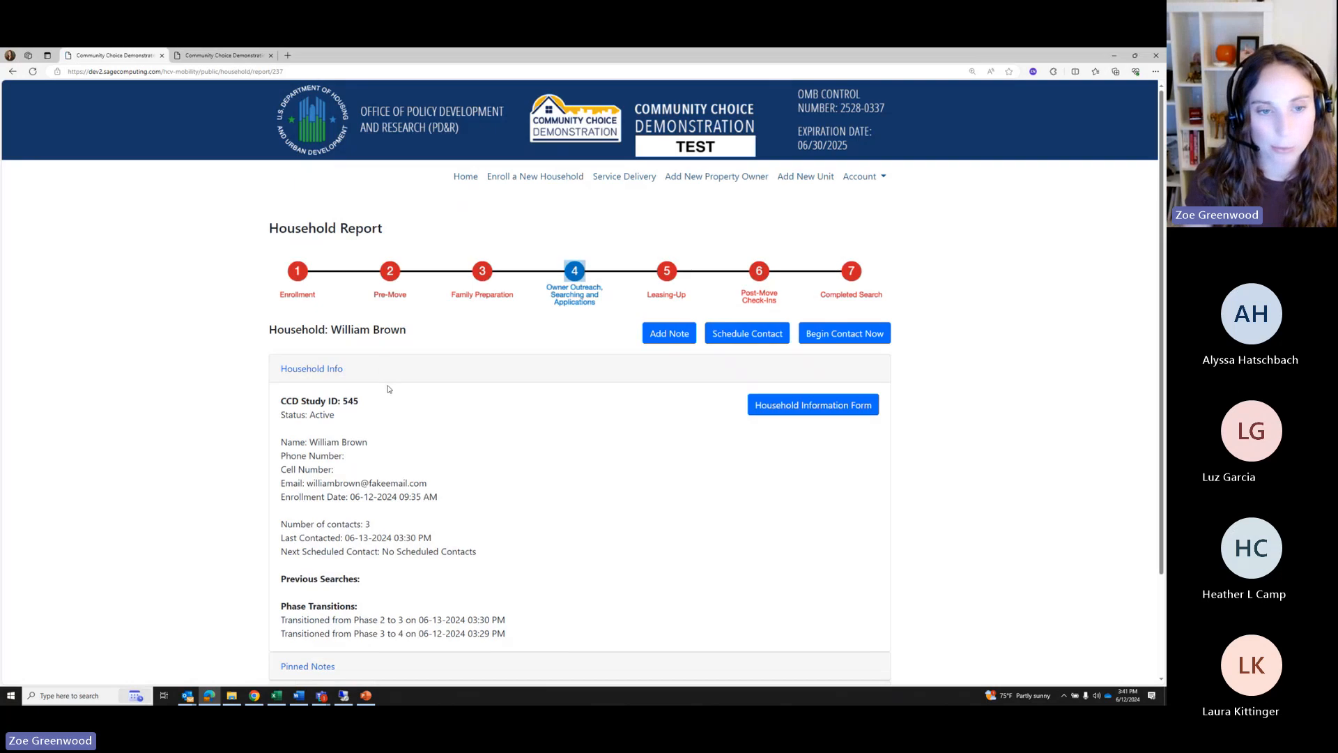
{"action": "scroll", "coordinate": [381, 413], "scroll_direction": "down", "scroll_amount": 2}
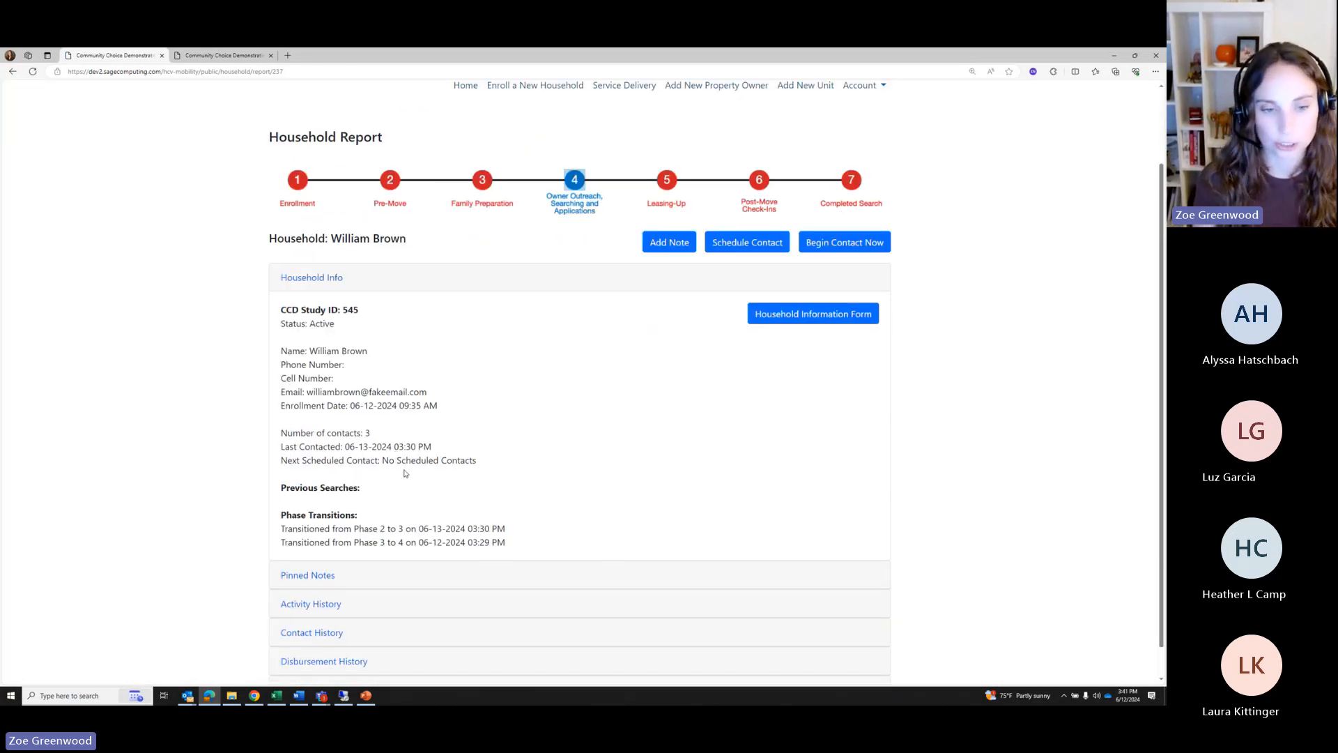
{"action": "scroll", "coordinate": [478, 481], "scroll_direction": "down", "scroll_amount": 2}
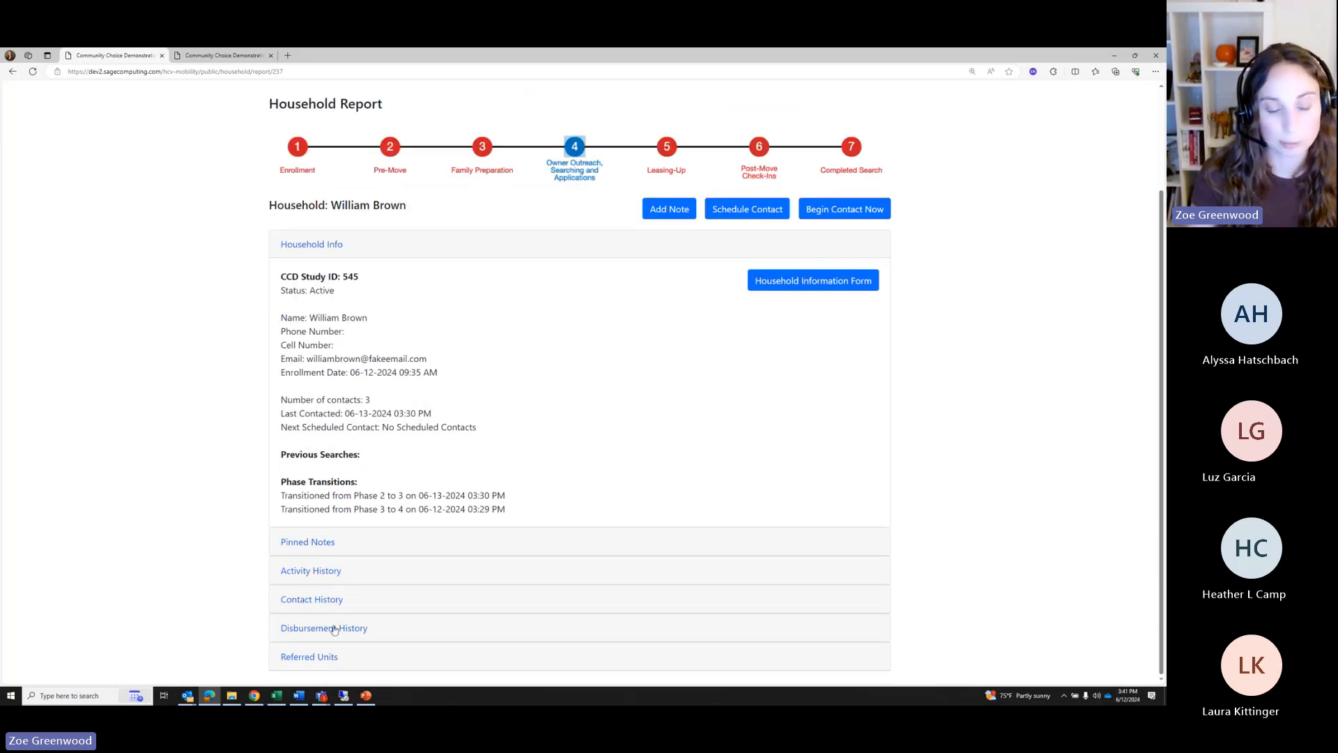
{"action": "left_click", "coordinate": [334, 630]}
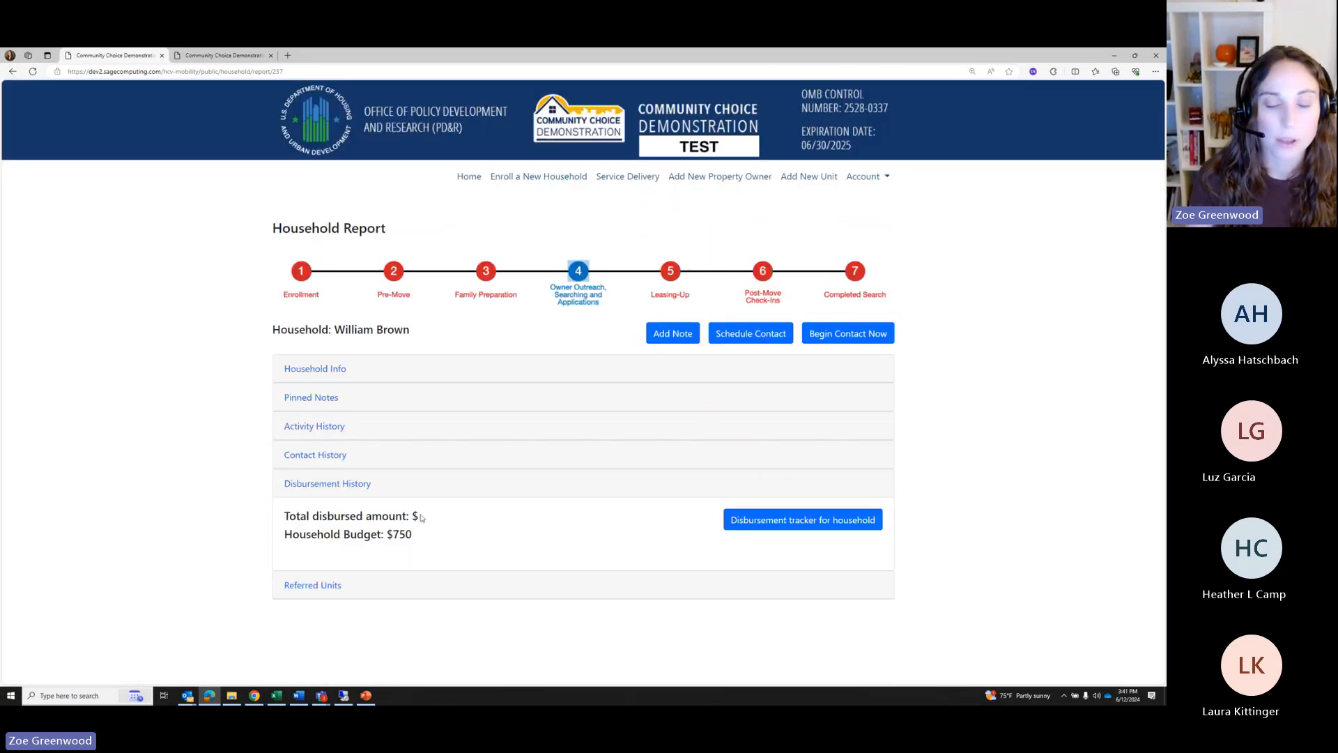
{"action": "left_click_drag", "start_coordinate": [414, 536], "coordinate": [386, 534]}
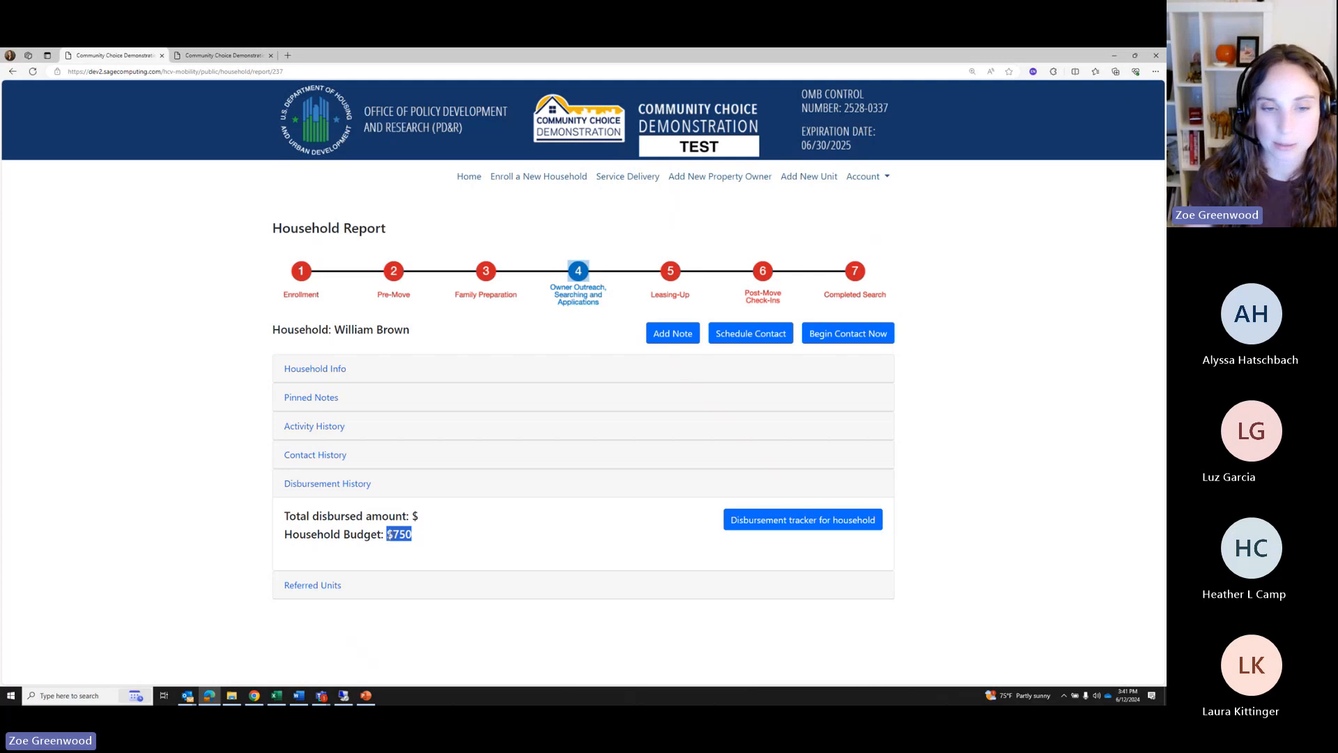
{"action": "left_click", "coordinate": [495, 542]}
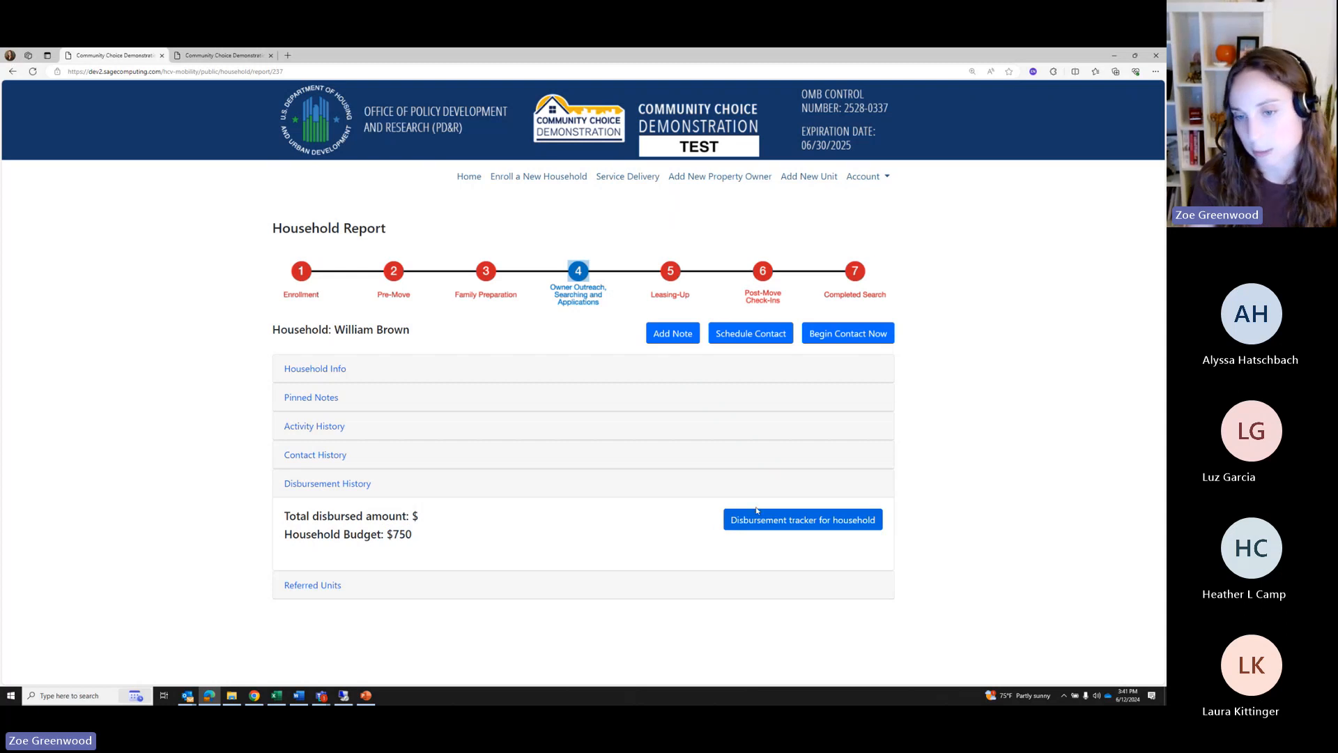
{"action": "left_click", "coordinate": [767, 528]}
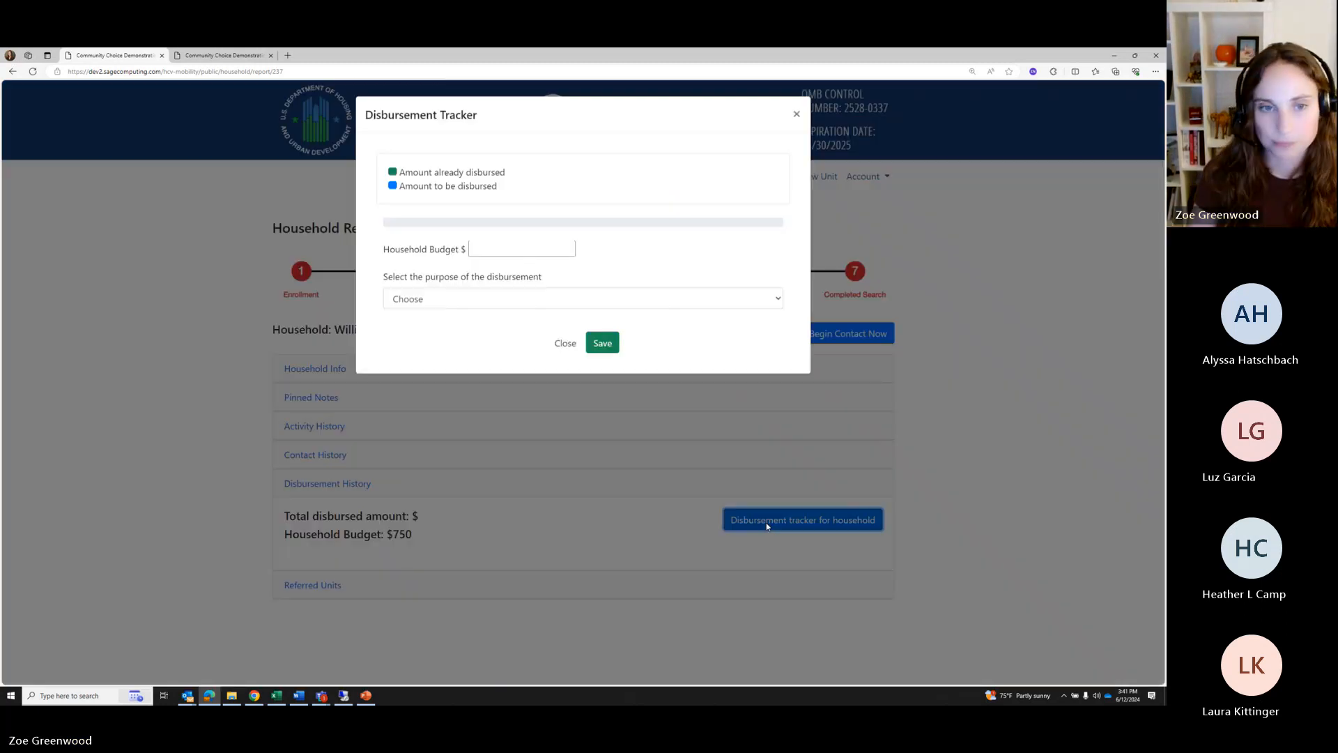
{"action": "left_click", "coordinate": [453, 304]}
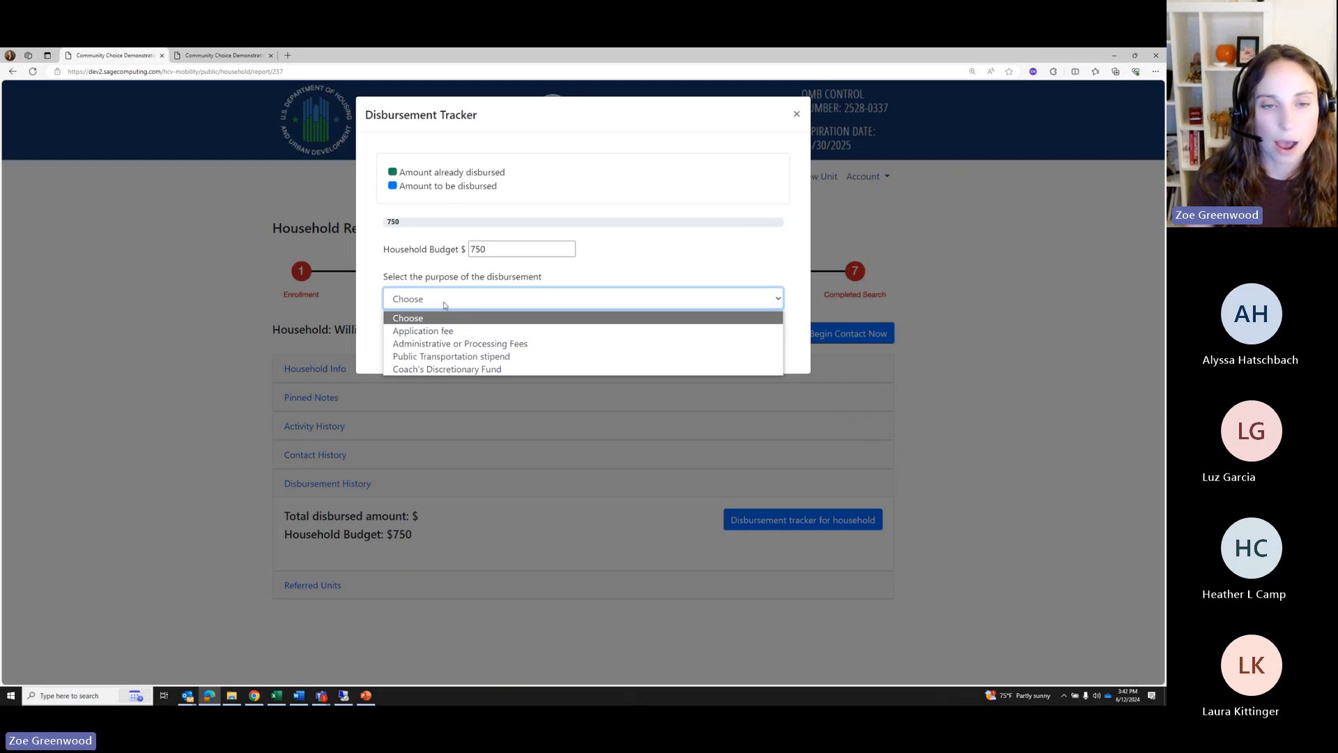
{"action": "left_click", "coordinate": [412, 332]}
{"action": "left_click", "coordinate": [411, 348]}
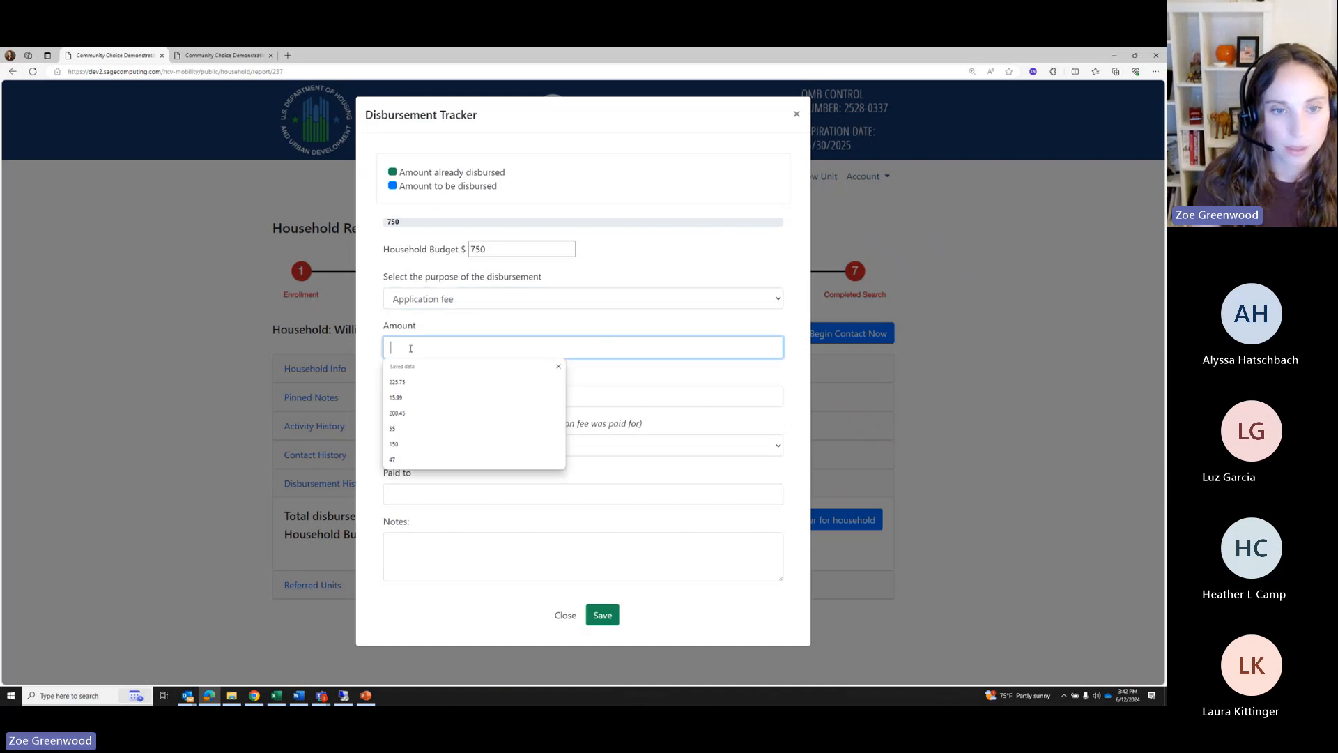
{"action": "left_click", "coordinate": [449, 348]}
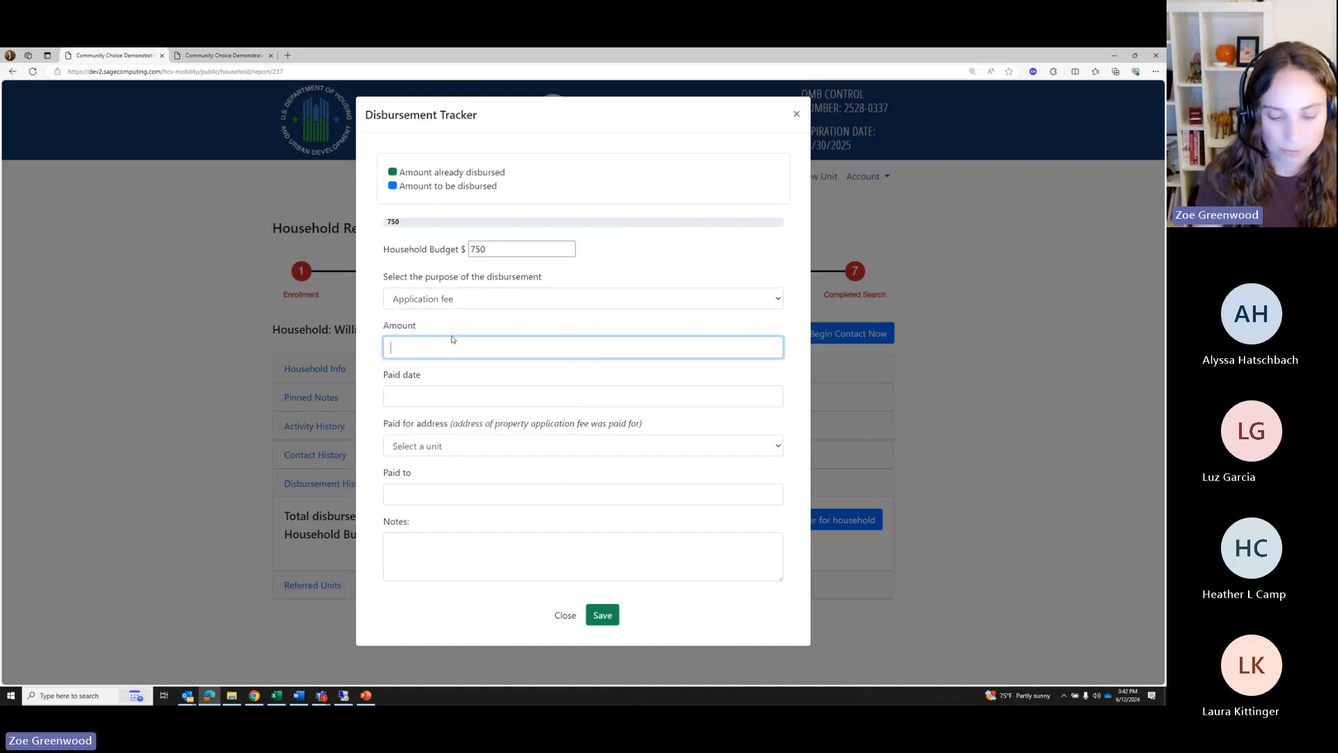
{"action": "type", "text": "50.00"}
{"action": "key", "text": "Tab"}
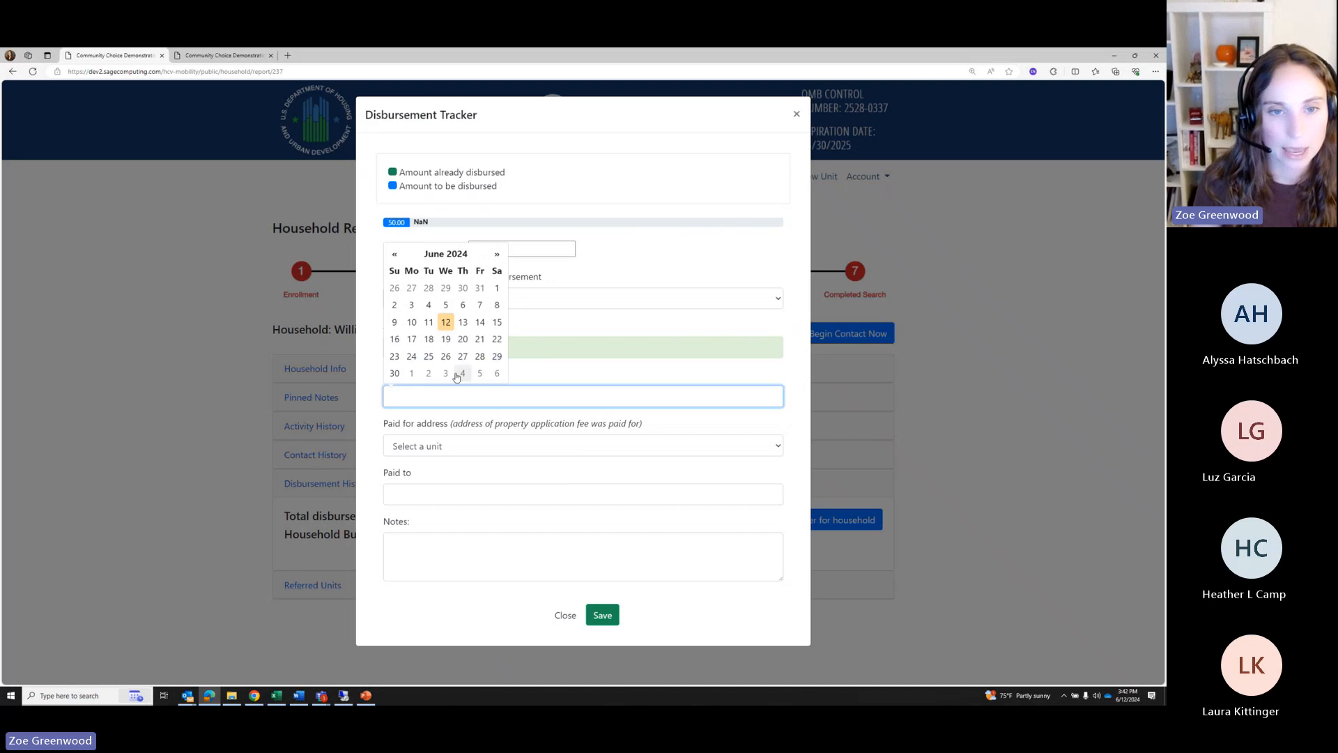
{"action": "left_click", "coordinate": [446, 322]}
{"action": "left_click", "coordinate": [450, 453]}
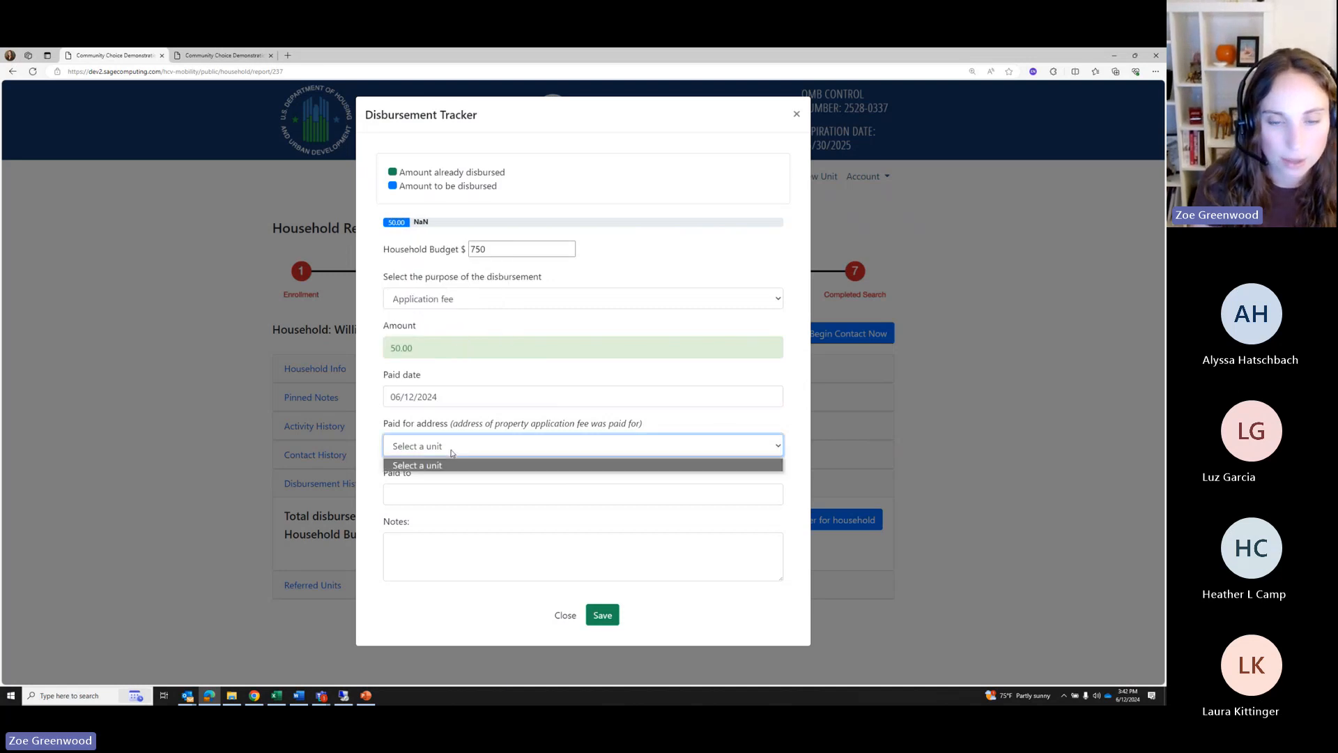
{"action": "left_click", "coordinate": [472, 446]}
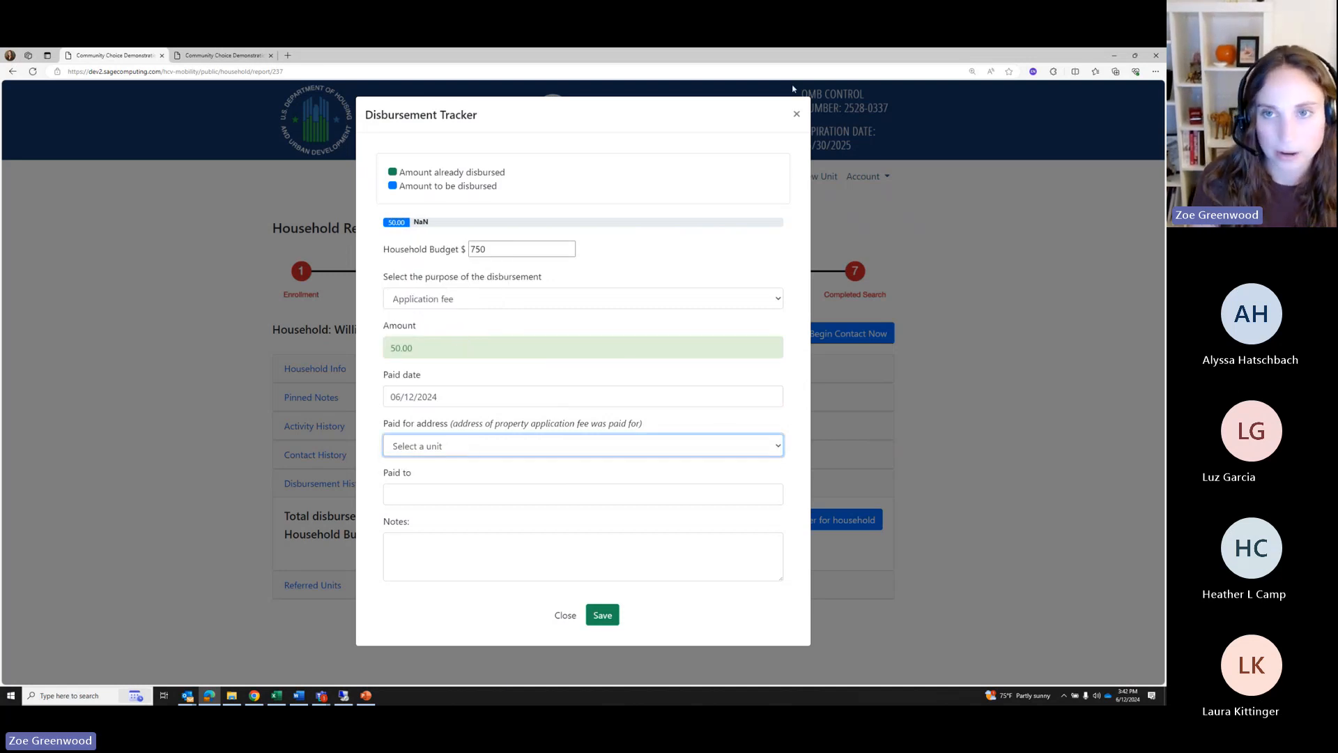
{"action": "left_click", "coordinate": [796, 114]}
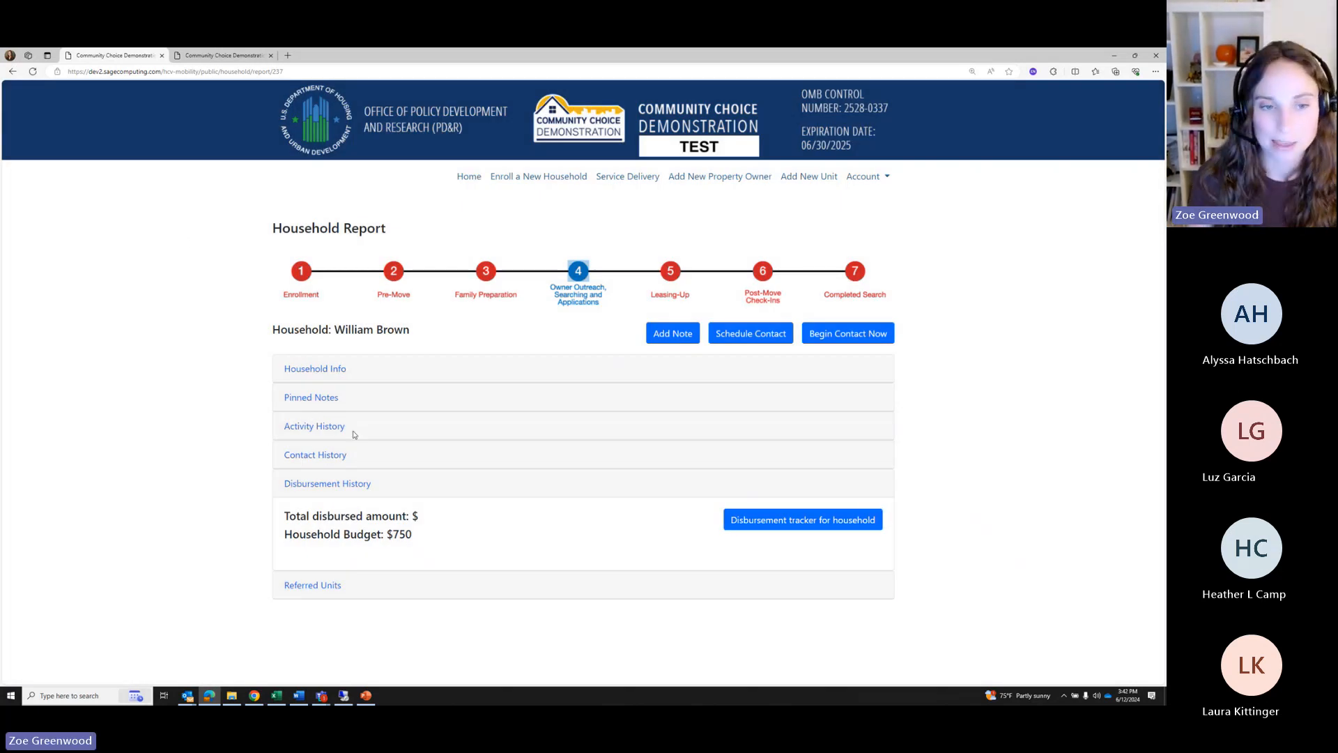
Expand Household Info and Activity History to show Phase 4: Owner Outreach, Searching and Applications
{"action": "left_click", "coordinate": [312, 369]}
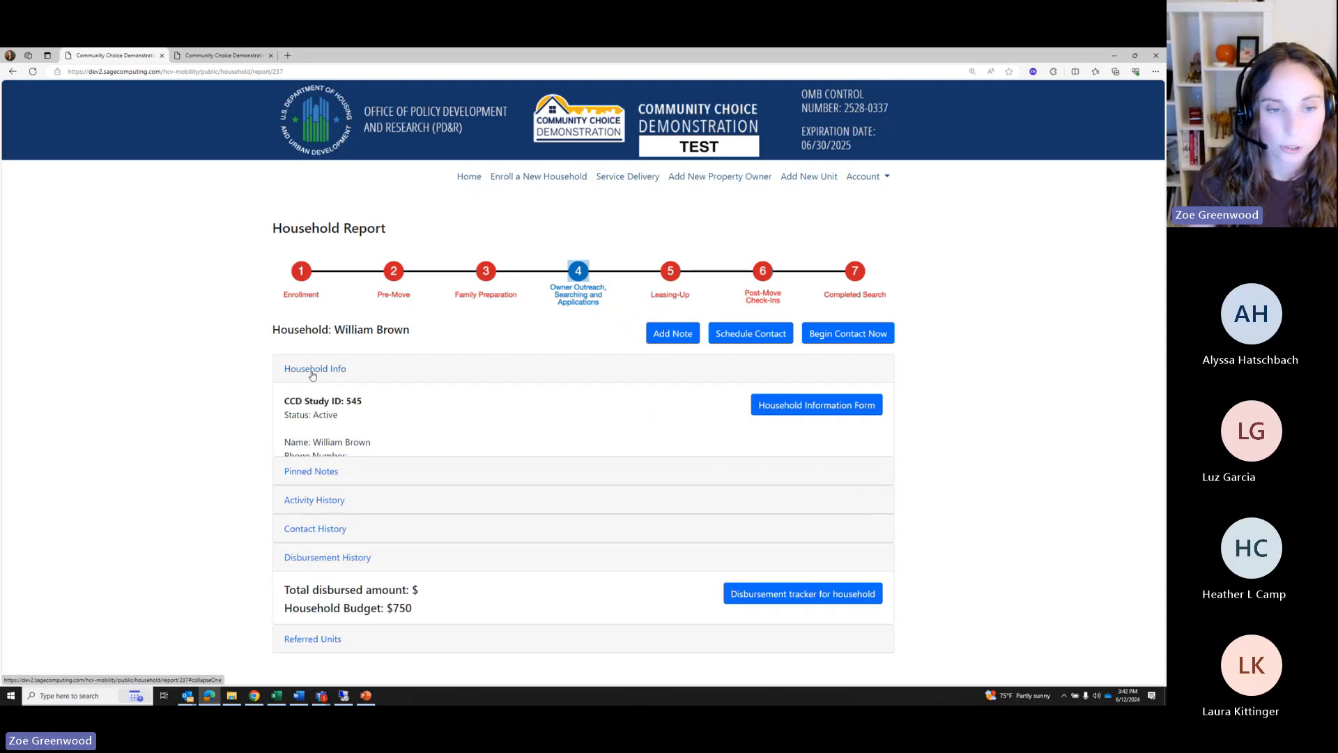
{"action": "scroll", "coordinate": [315, 382], "scroll_direction": "down", "scroll_amount": 3}
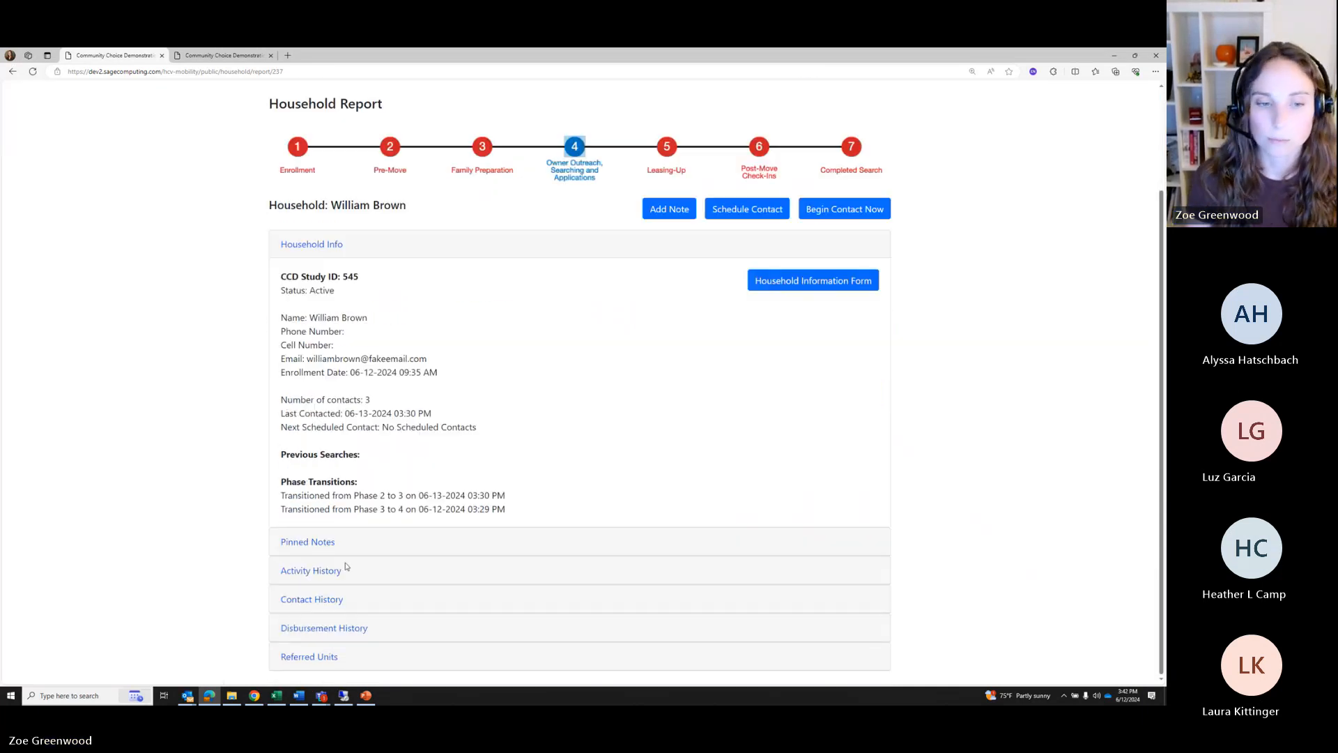
{"action": "left_click", "coordinate": [299, 571]}
{"action": "left_click", "coordinate": [355, 532]}
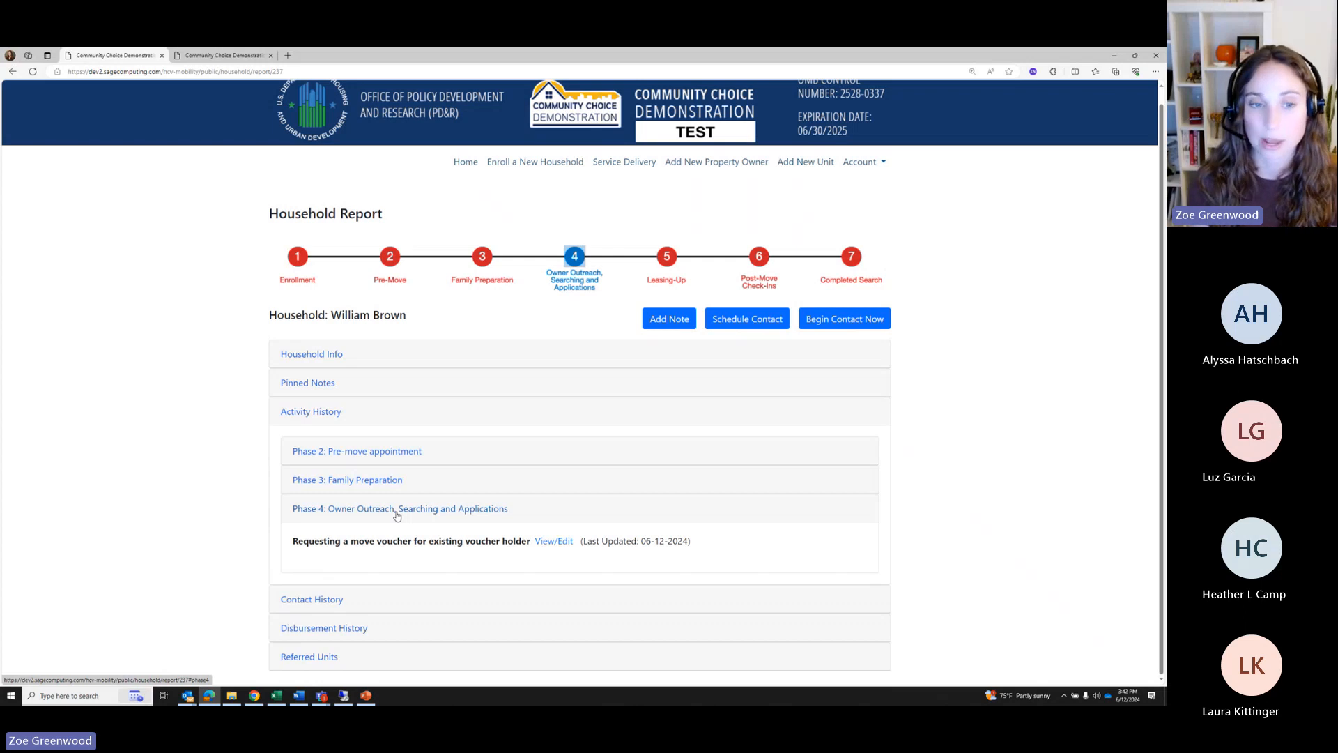
{"action": "left_click", "coordinate": [830, 319]}
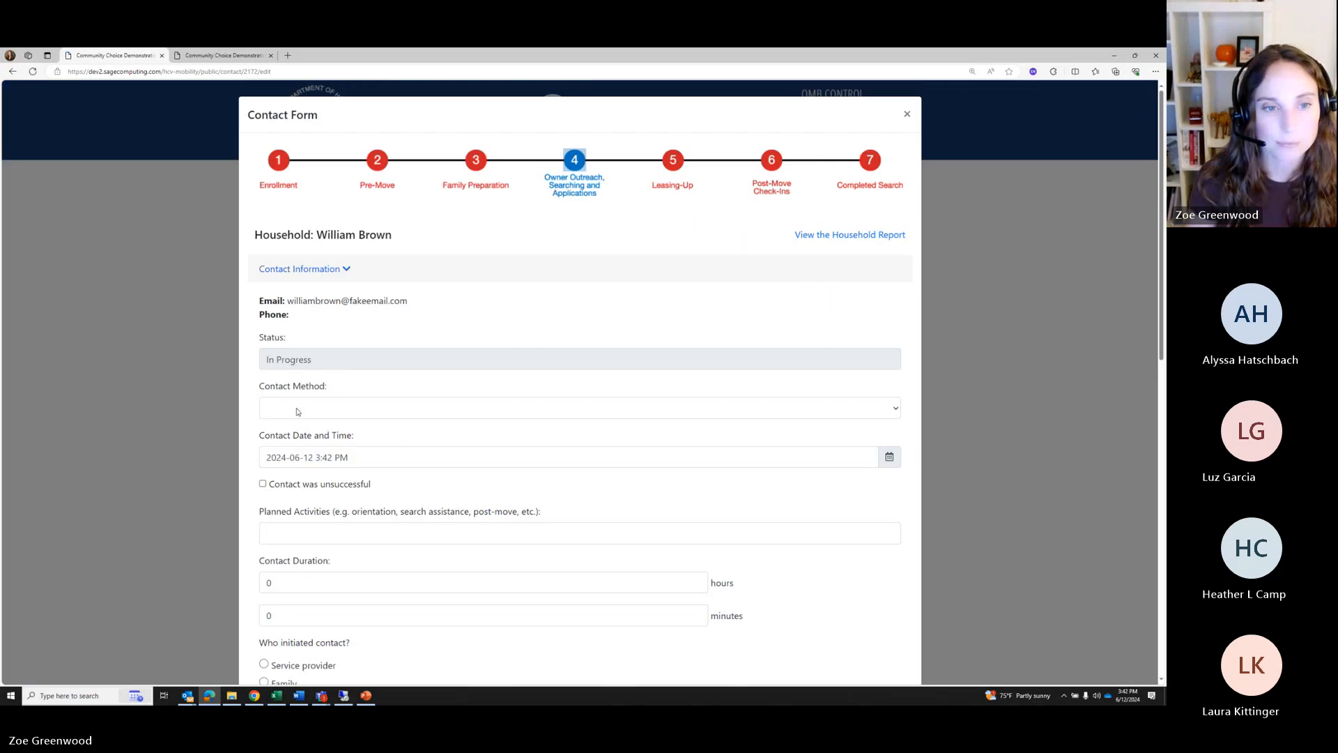
Set the household contact method to Phone with 'Referral to unit' planned
{"action": "left_click", "coordinate": [285, 410]}
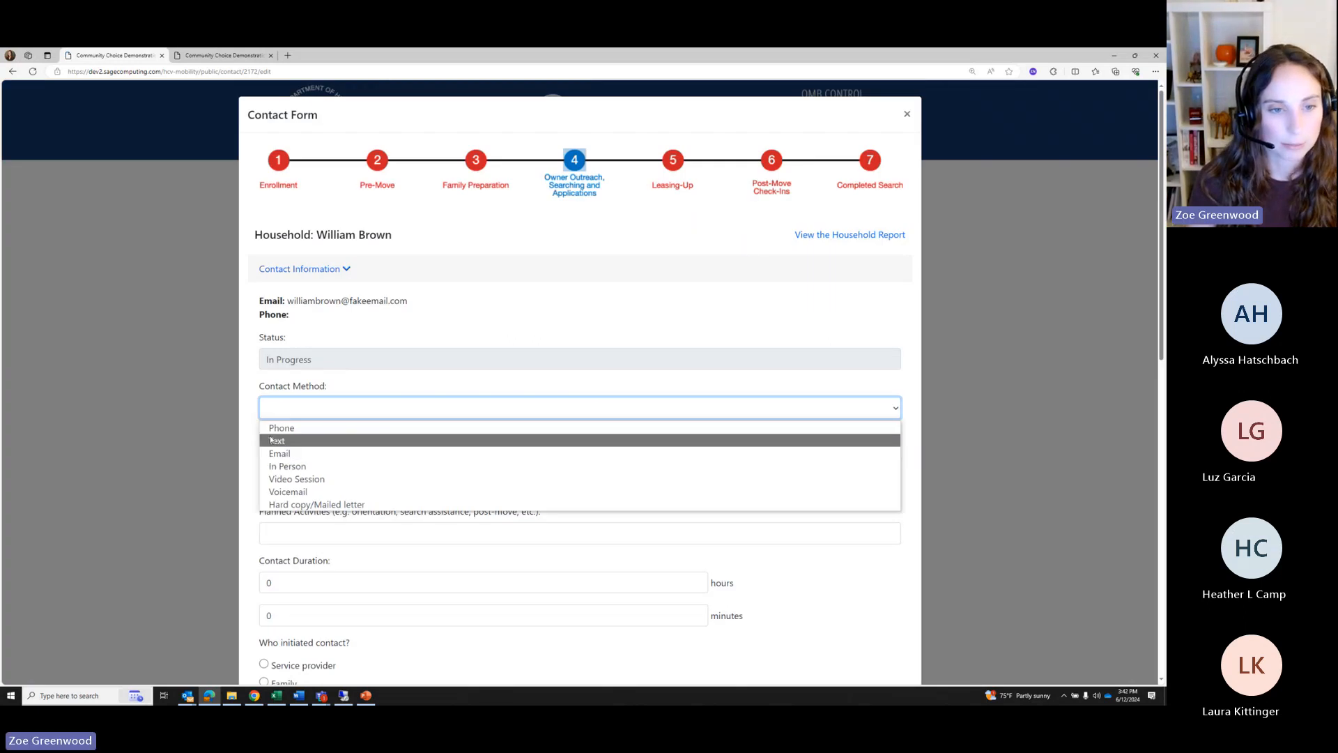
{"action": "left_click", "coordinate": [278, 427]}
{"action": "scroll", "coordinate": [281, 348], "scroll_direction": "down", "scroll_amount": 3}
{"action": "left_click", "coordinate": [280, 349]}
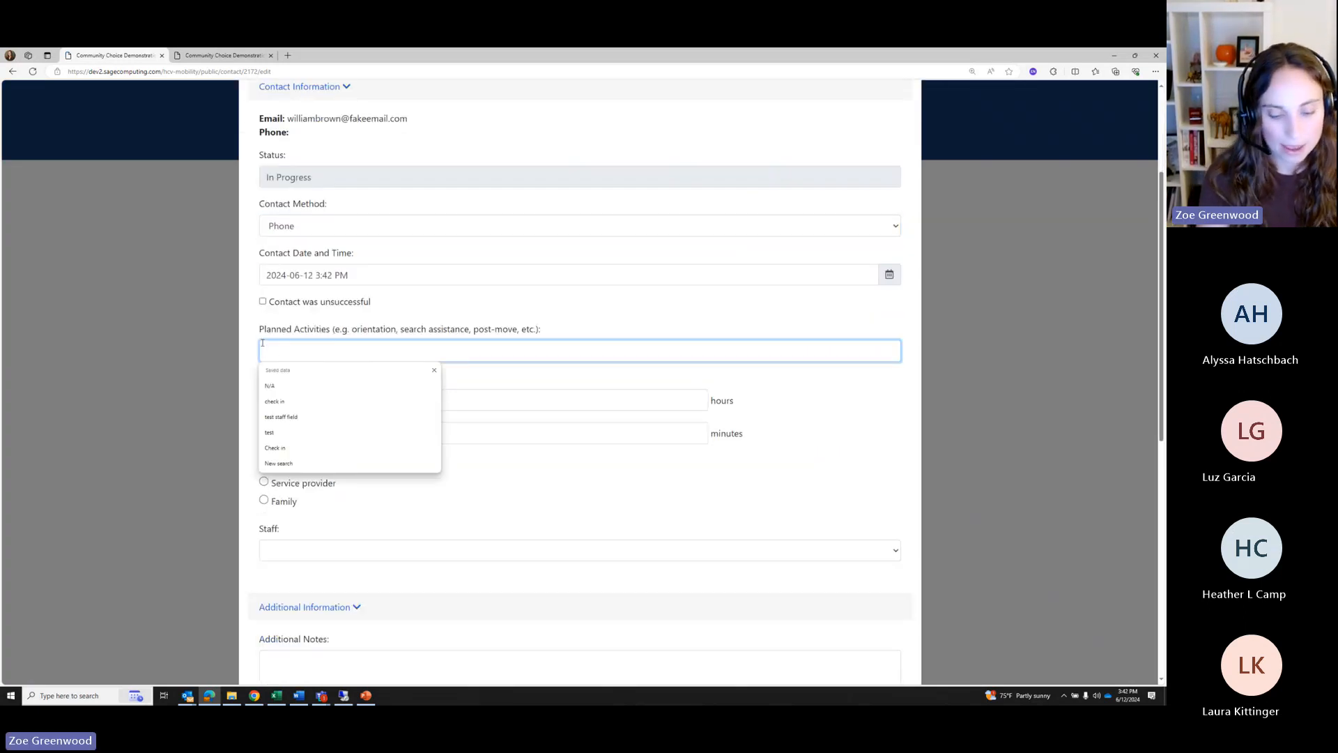
{"action": "type", "text": "Referr"}
{"action": "key", "text": "Tab"}
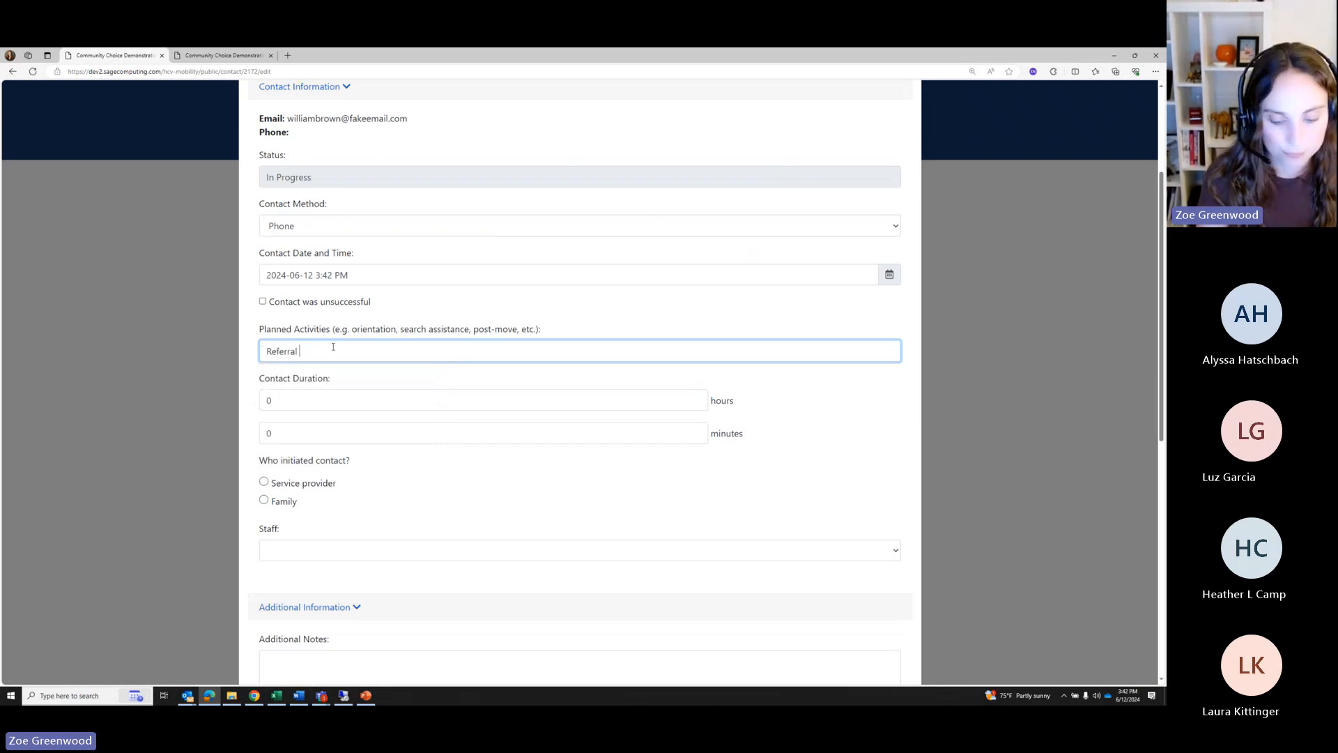
{"action": "type", "text": "to unit"}
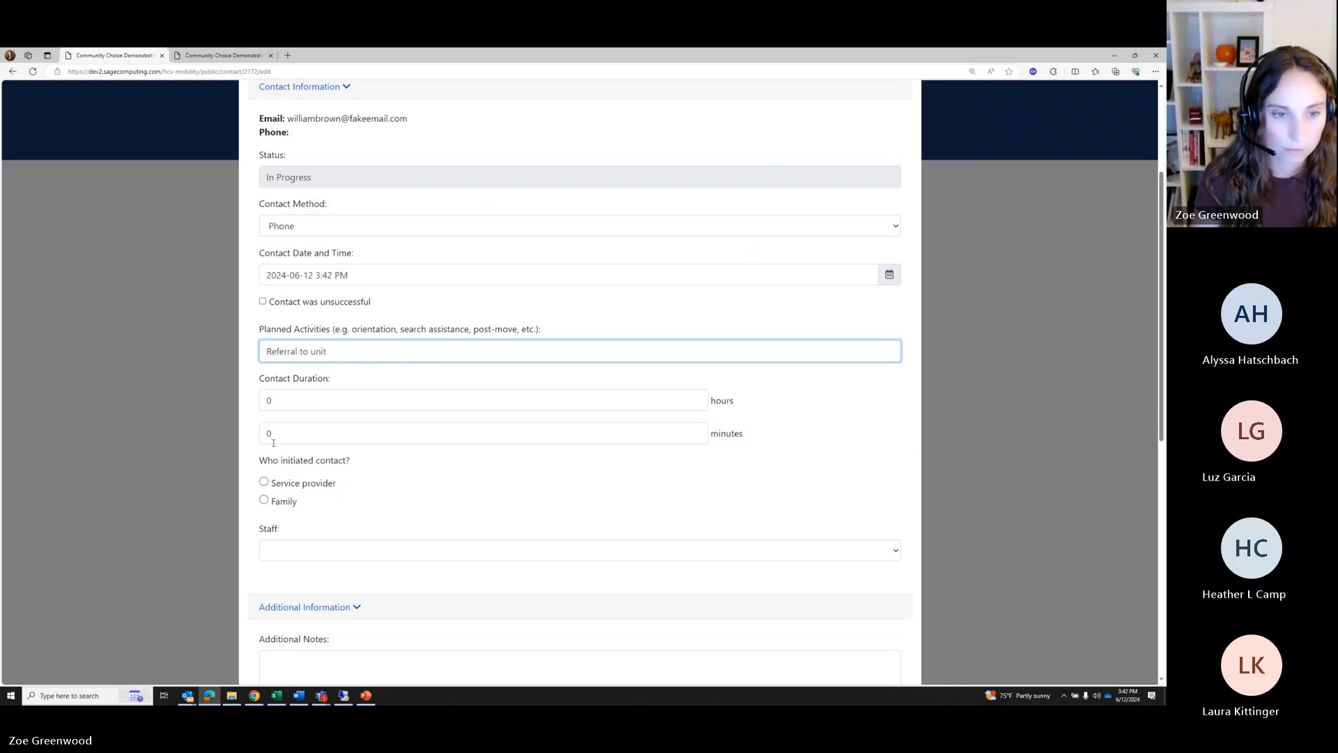
Record a 15-minute duration, initiated by the service provider
{"action": "left_click", "coordinate": [273, 440]}
{"action": "type", "text": "15"}
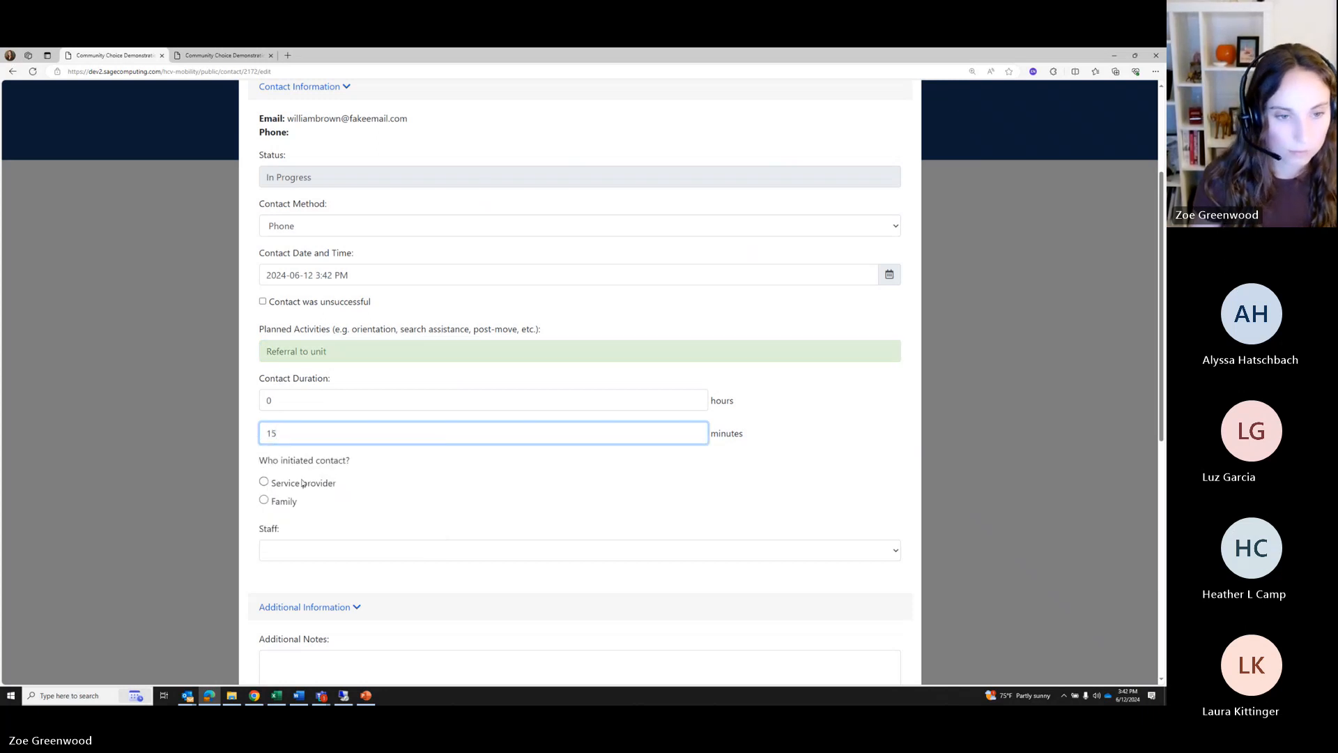
{"action": "left_click", "coordinate": [302, 483]}
{"action": "scroll", "coordinate": [265, 447], "scroll_direction": "down", "scroll_amount": 1}
{"action": "scroll", "coordinate": [319, 461], "scroll_direction": "down", "scroll_amount": 3}
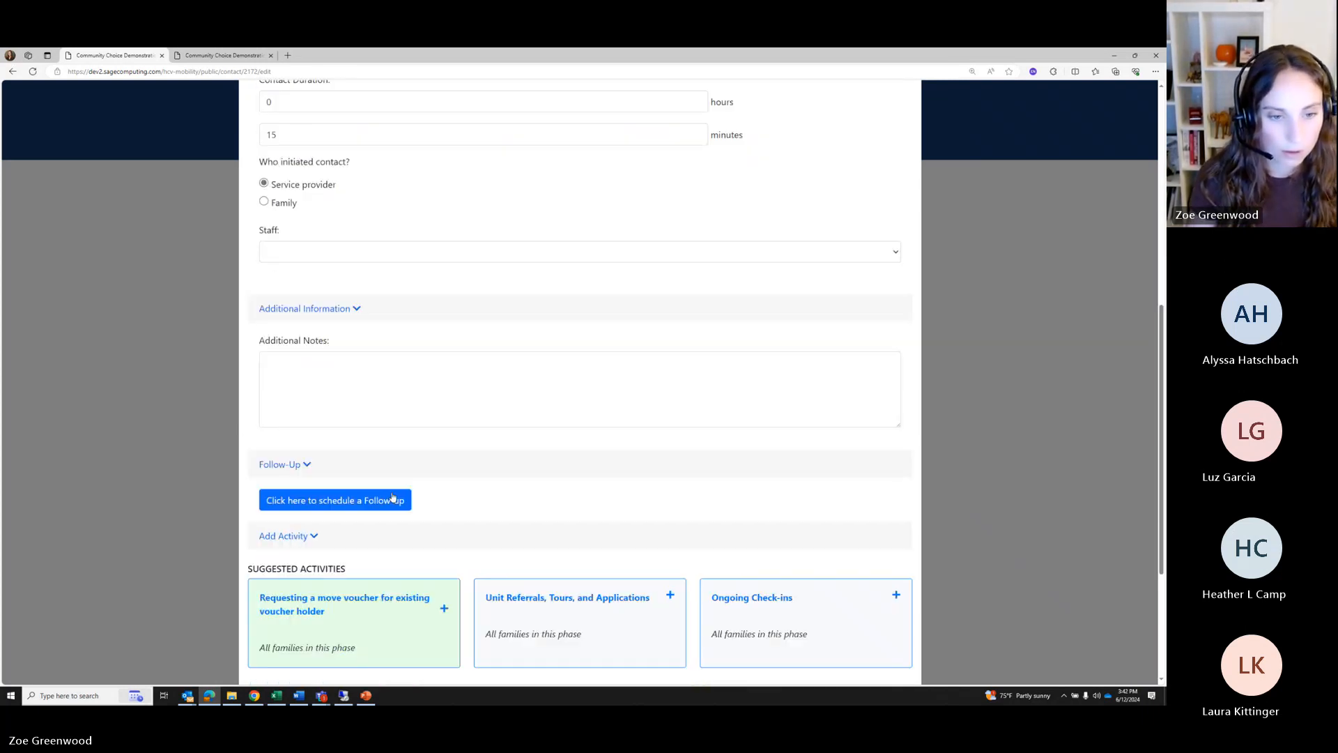
{"action": "scroll", "coordinate": [392, 498], "scroll_direction": "down", "scroll_amount": 3}
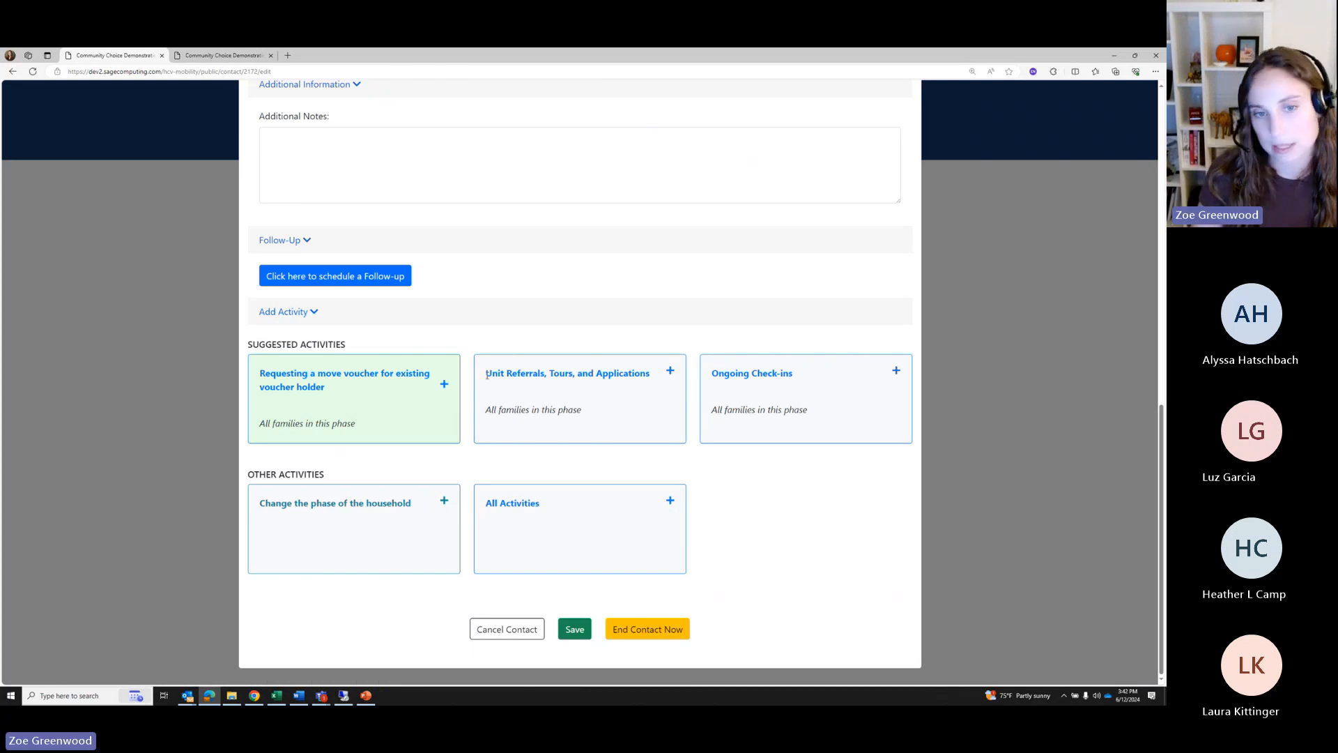
{"action": "left_click_drag", "start_coordinate": [488, 374], "coordinate": [651, 374]}
{"action": "left_click", "coordinate": [661, 380]}
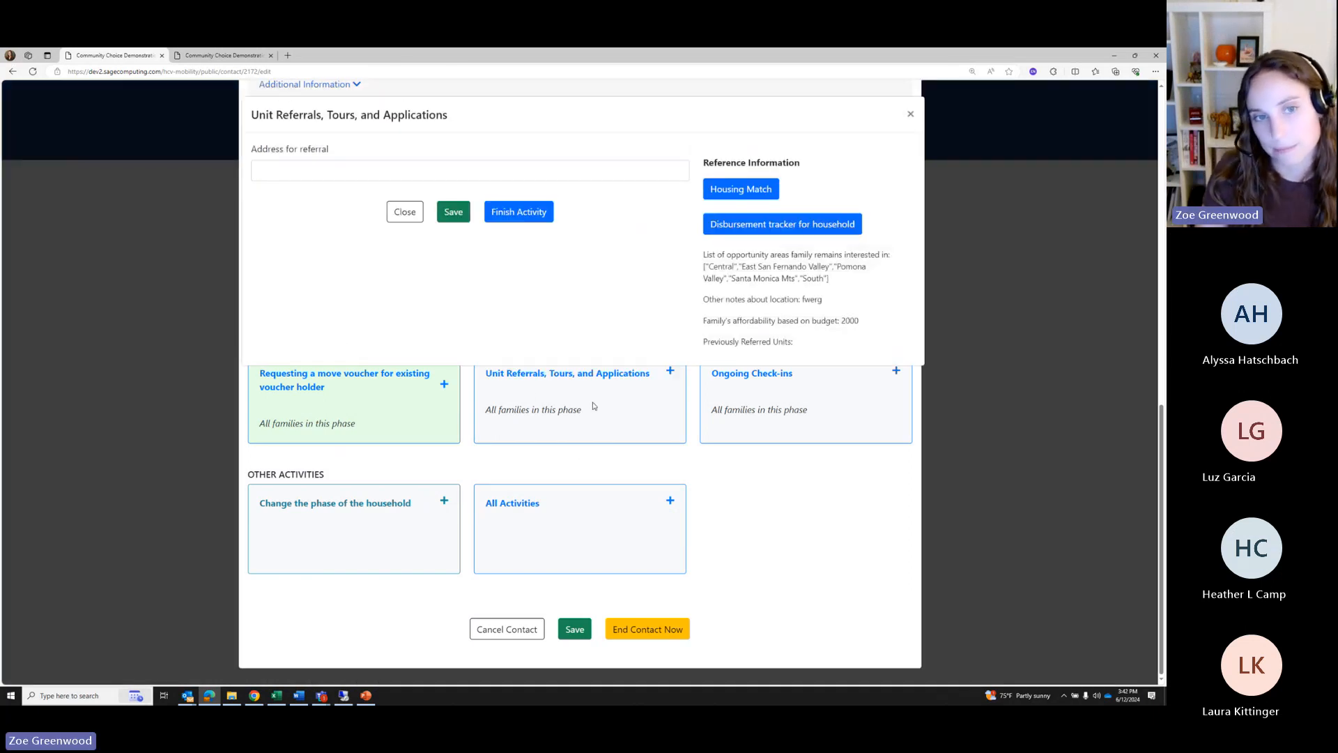
{"action": "left_click", "coordinate": [278, 171]}
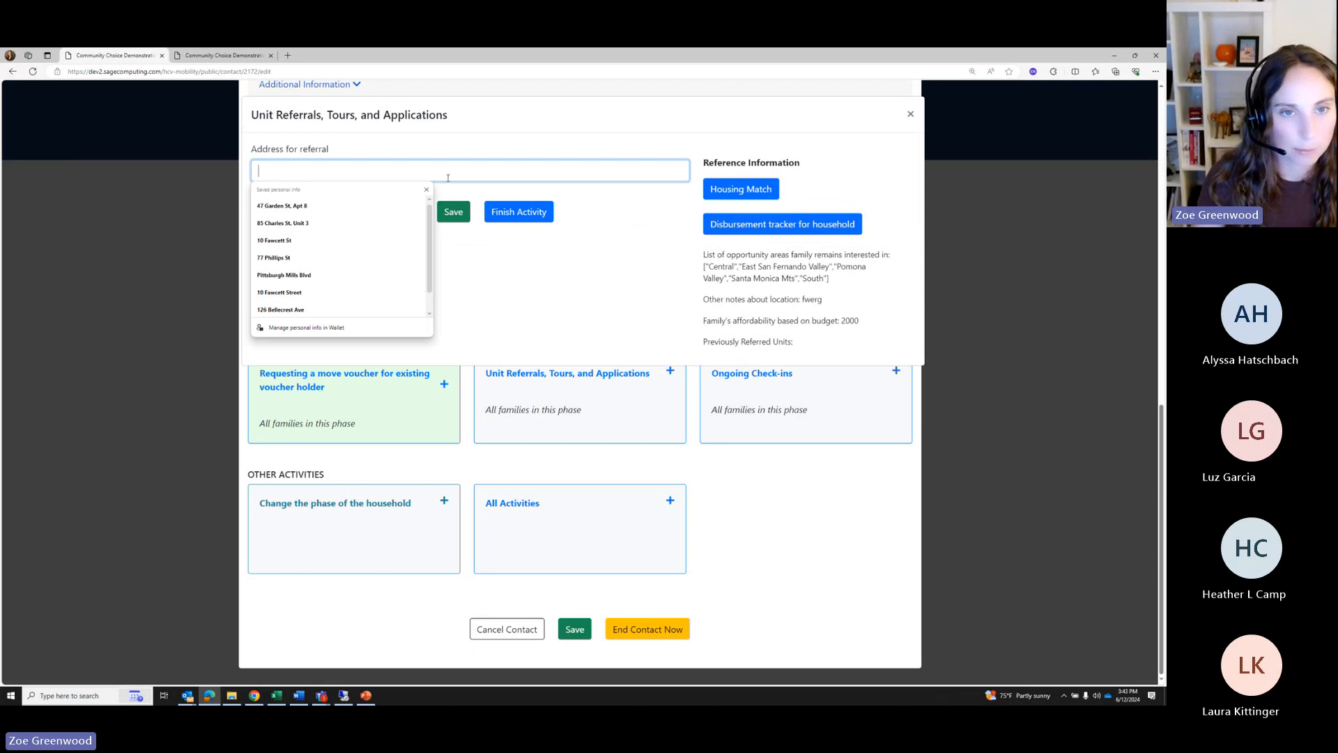
{"action": "left_click", "coordinate": [428, 189]}
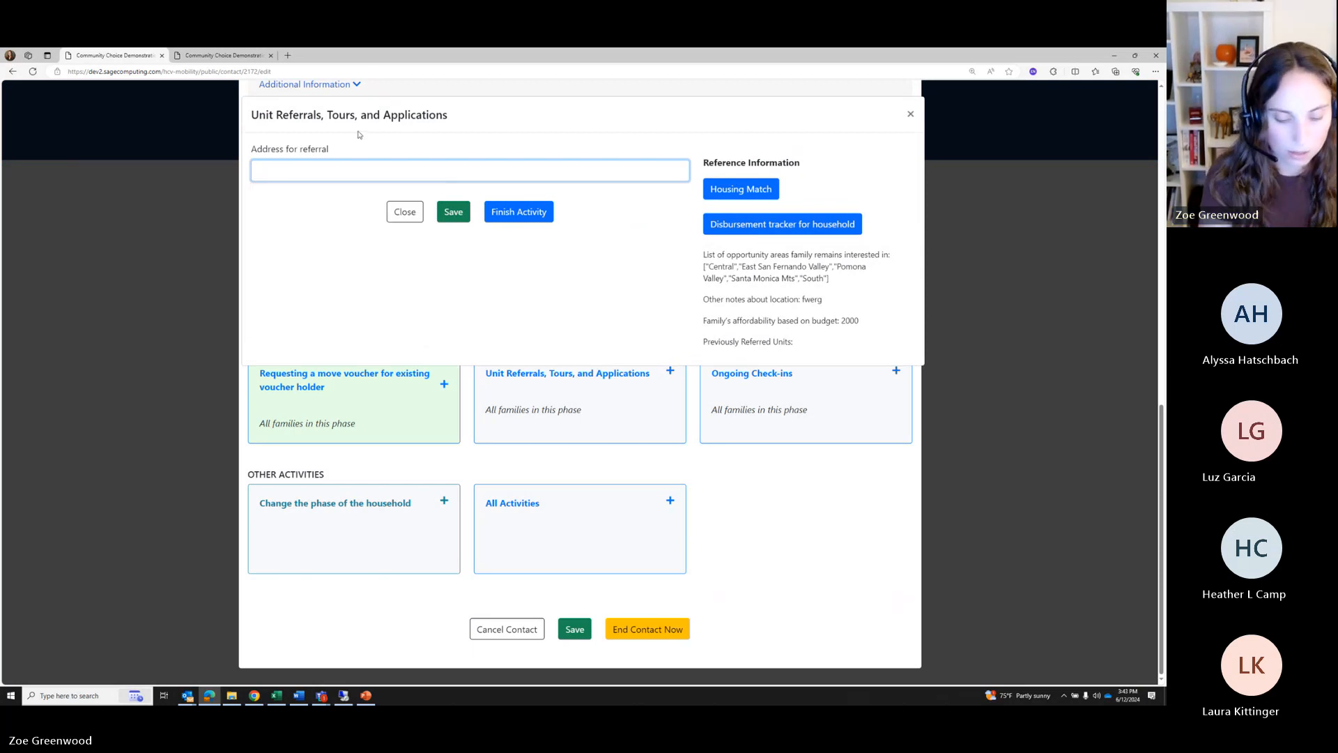
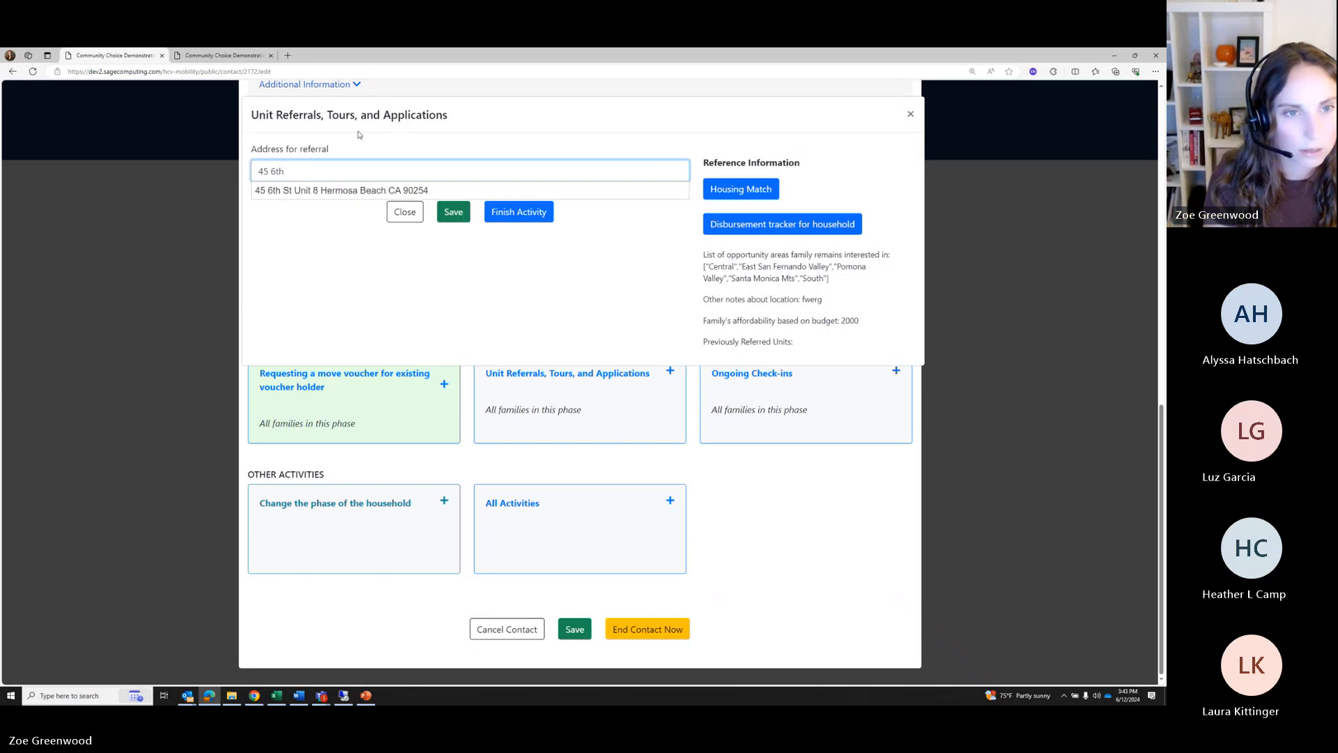
{"action": "left_click", "coordinate": [318, 192]}
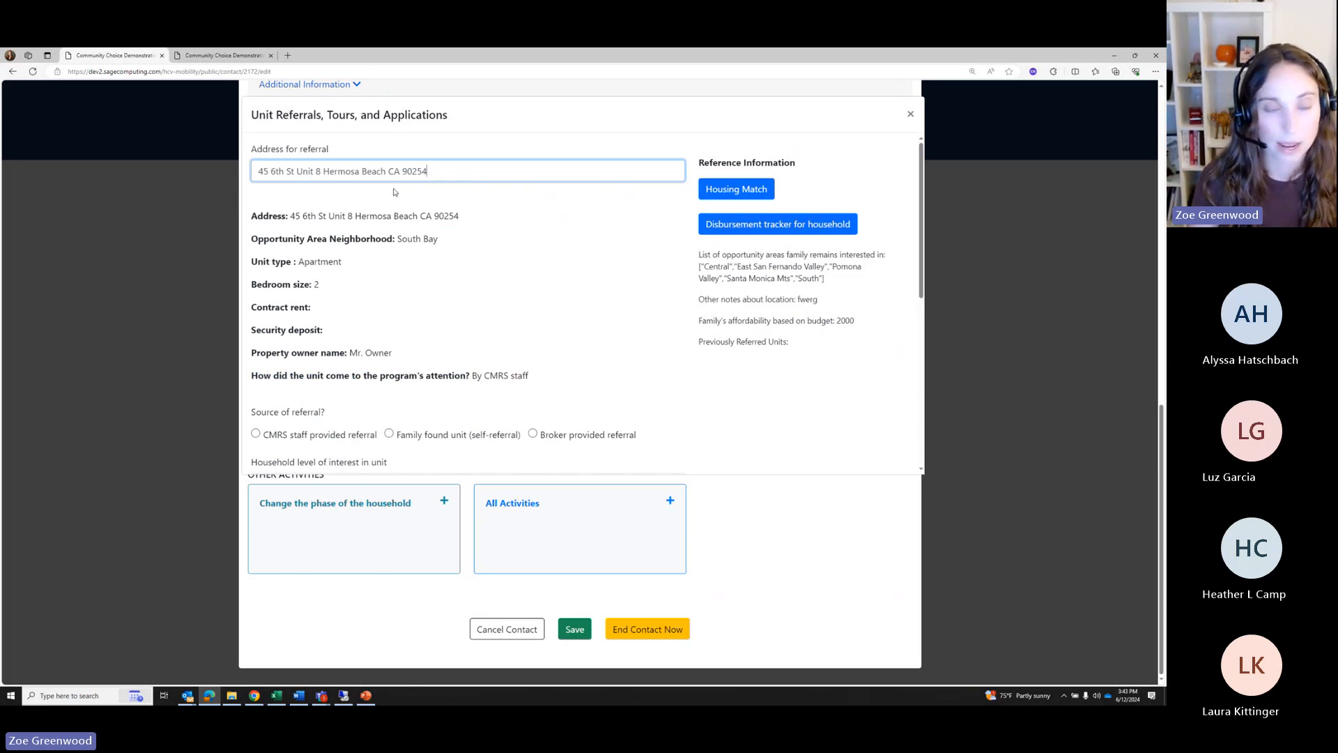
Review the loaded South Bay unit details and highlight the referral address
{"action": "scroll", "coordinate": [336, 334], "scroll_direction": "down", "scroll_amount": 2}
{"action": "scroll", "coordinate": [337, 351], "scroll_direction": "up", "scroll_amount": 2}
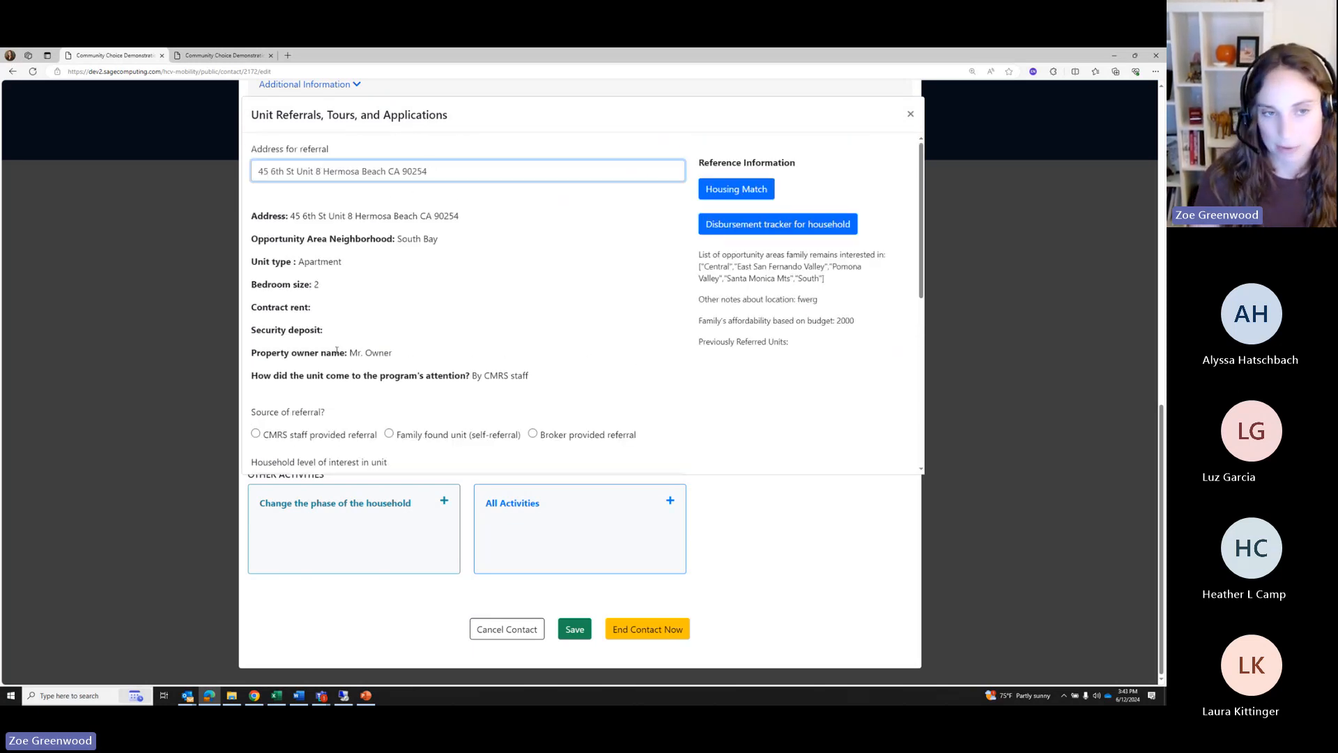
{"action": "left_click_drag", "start_coordinate": [301, 187], "coordinate": [345, 352]}
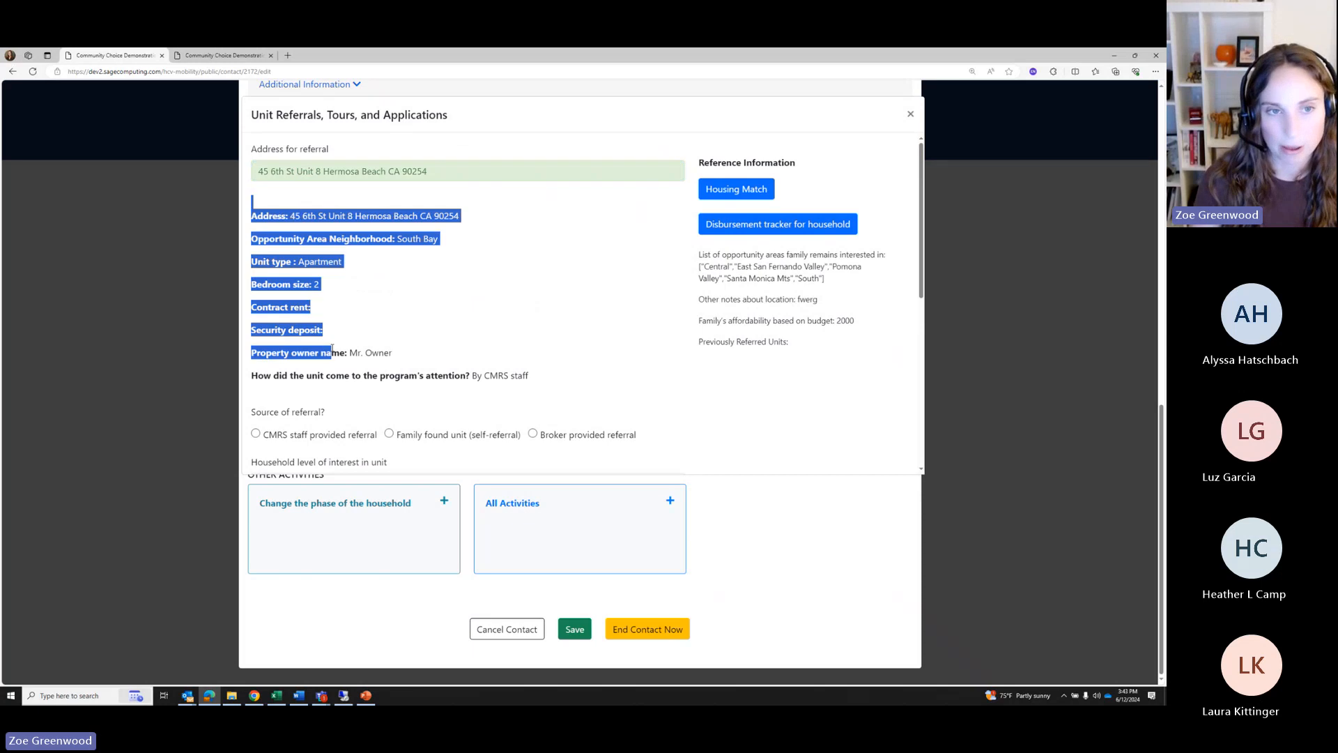
{"action": "left_click", "coordinate": [323, 170]}
{"action": "left_click_drag", "start_coordinate": [463, 166], "coordinate": [256, 170]}
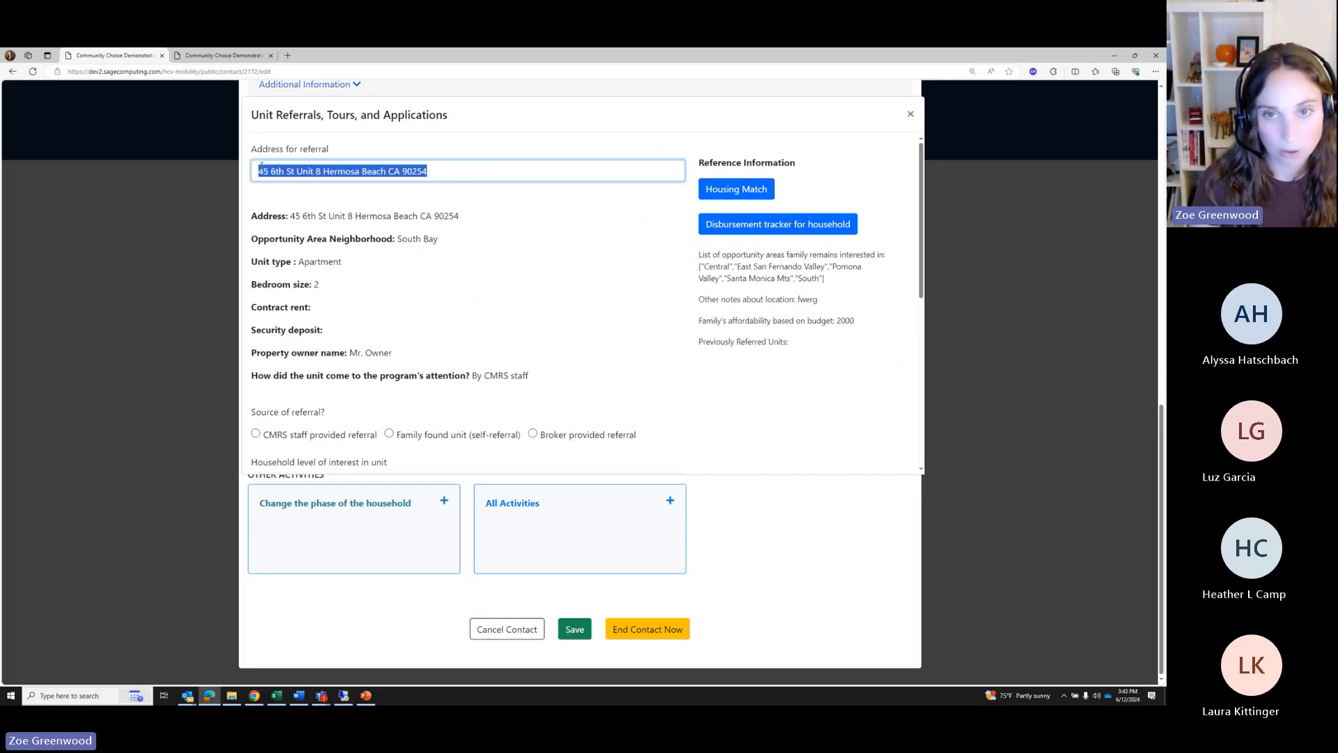
{"action": "left_click", "coordinate": [487, 225]}
{"action": "left_click", "coordinate": [727, 193]}
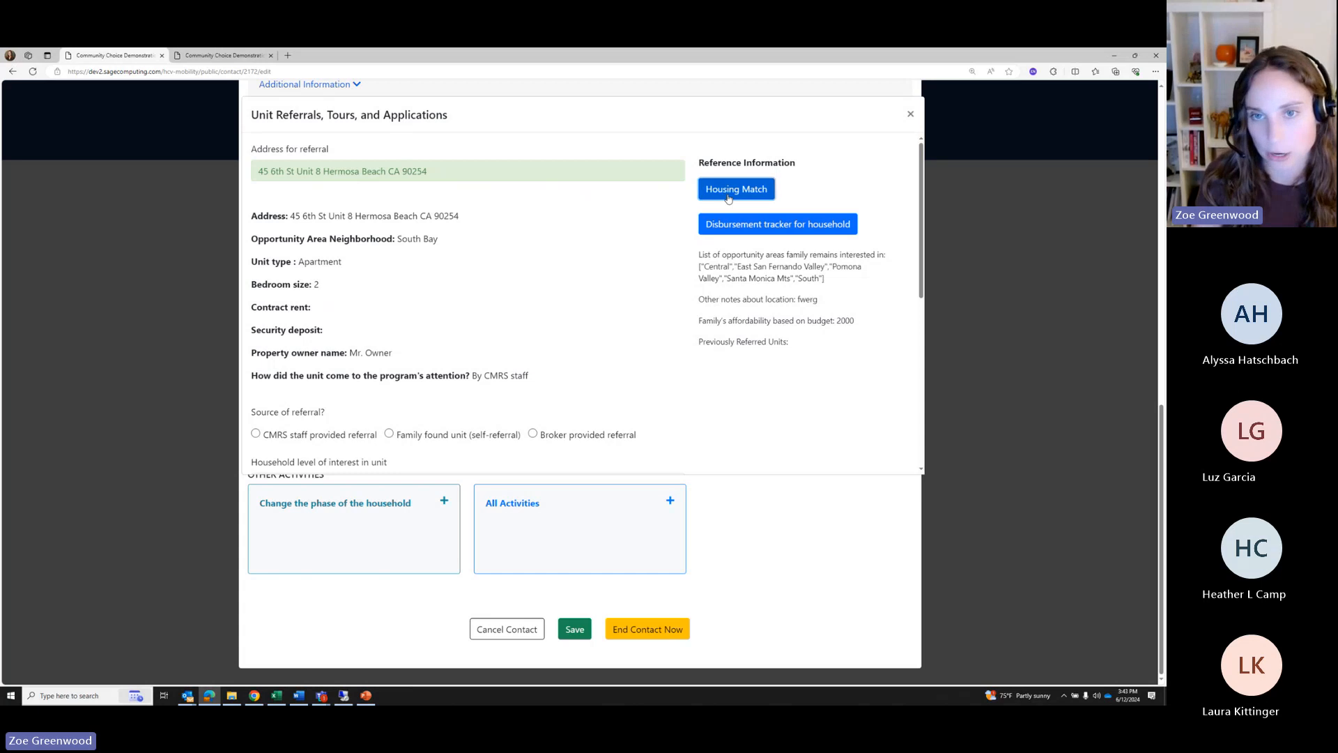
{"action": "scroll", "coordinate": [310, 239], "scroll_direction": "down", "scroll_amount": 1}
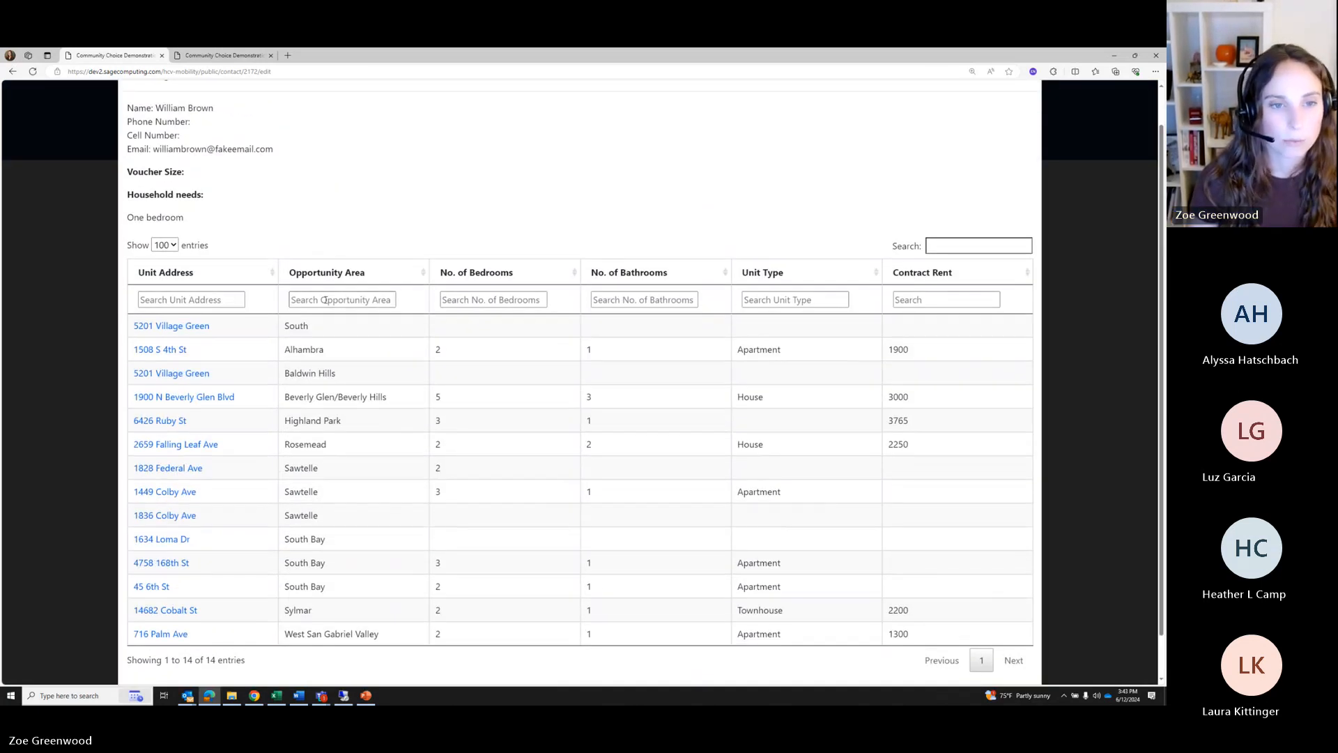
{"action": "left_click", "coordinate": [342, 297]}
{"action": "left_click", "coordinate": [426, 316]}
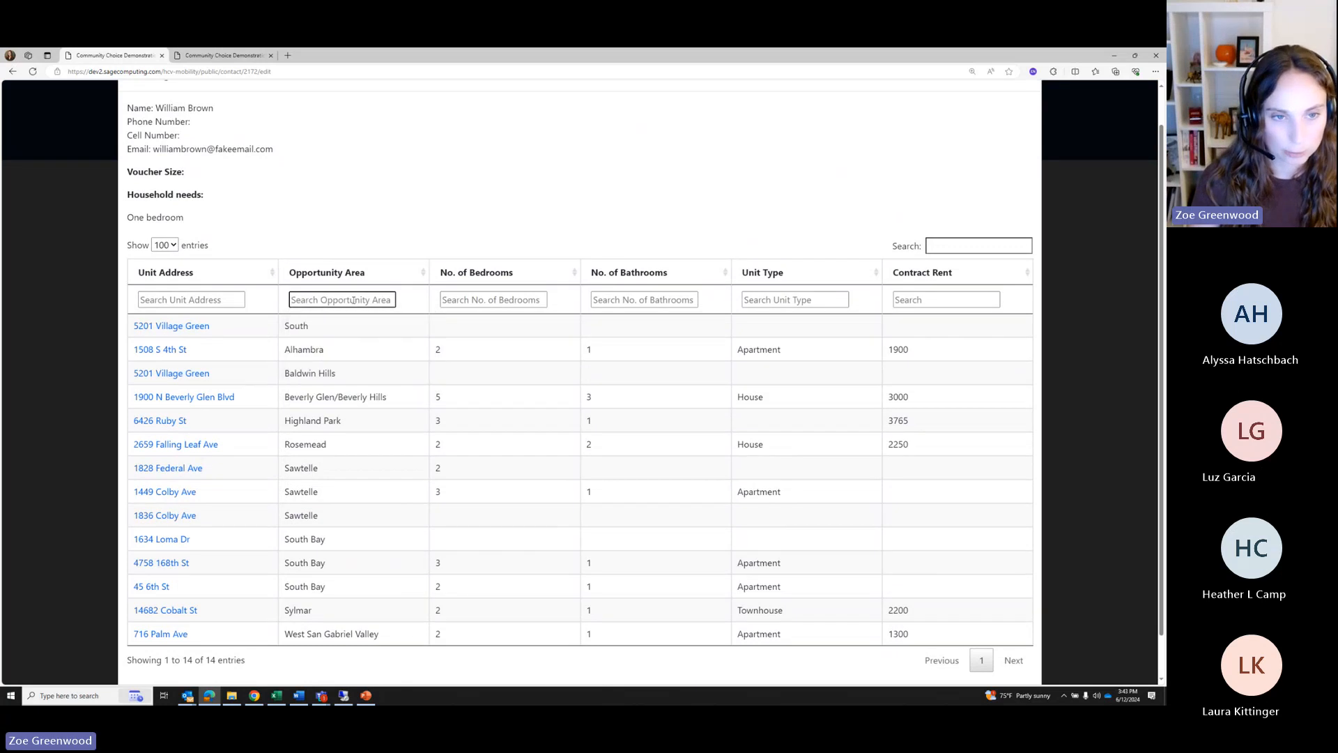
{"action": "left_click", "coordinate": [483, 299]}
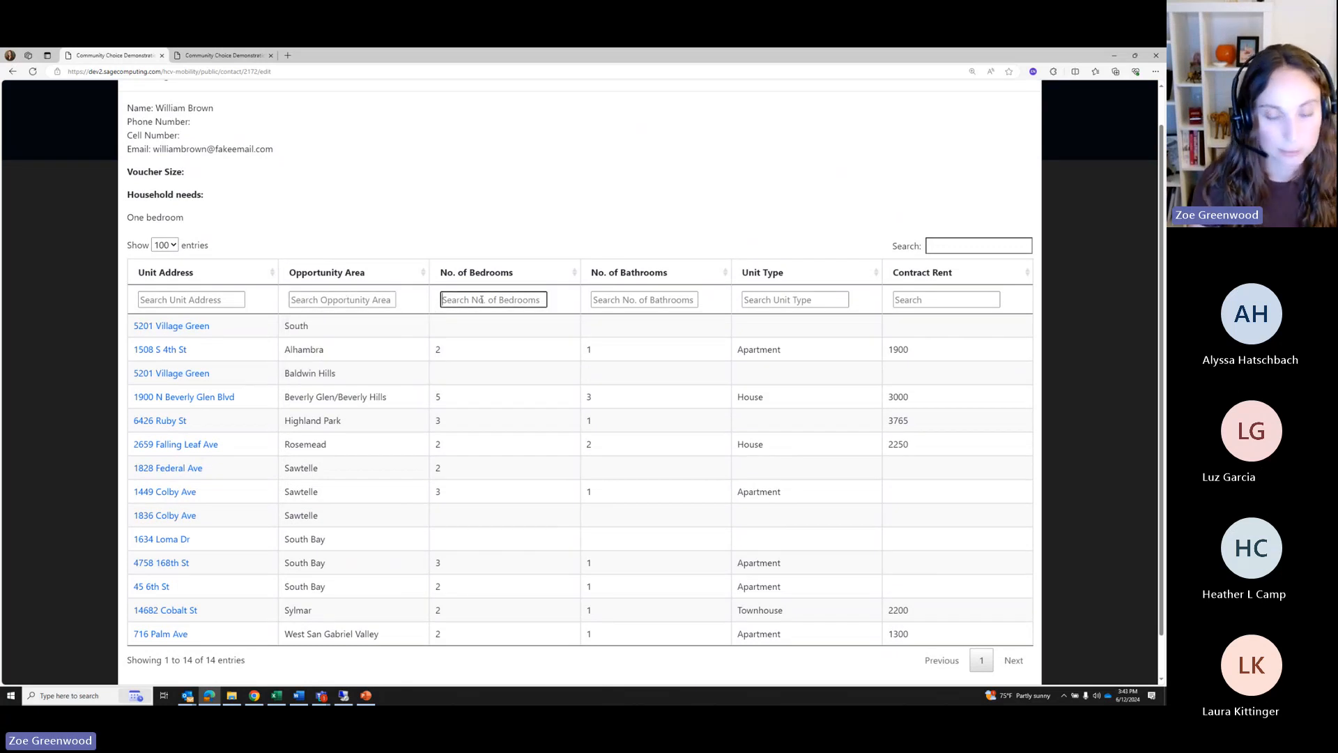
{"action": "type", "text": "2"}
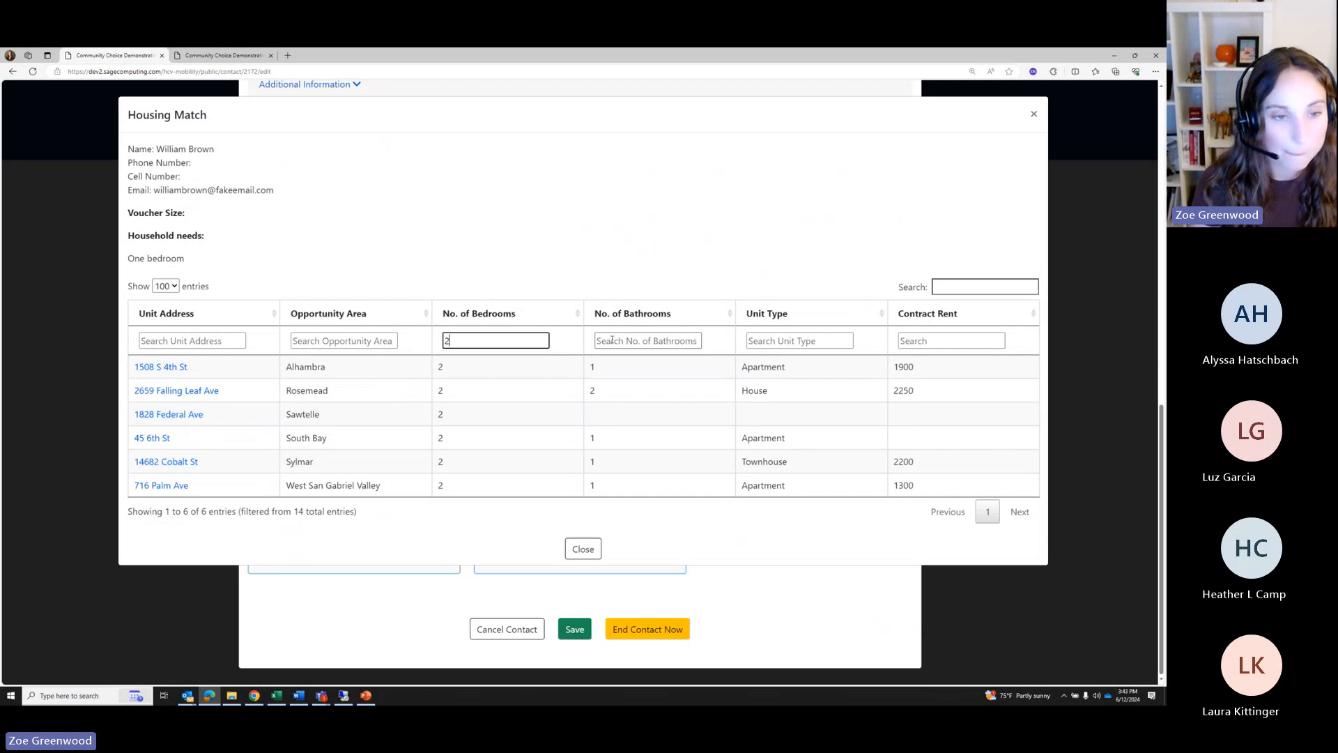
{"action": "type", "text": "1"}
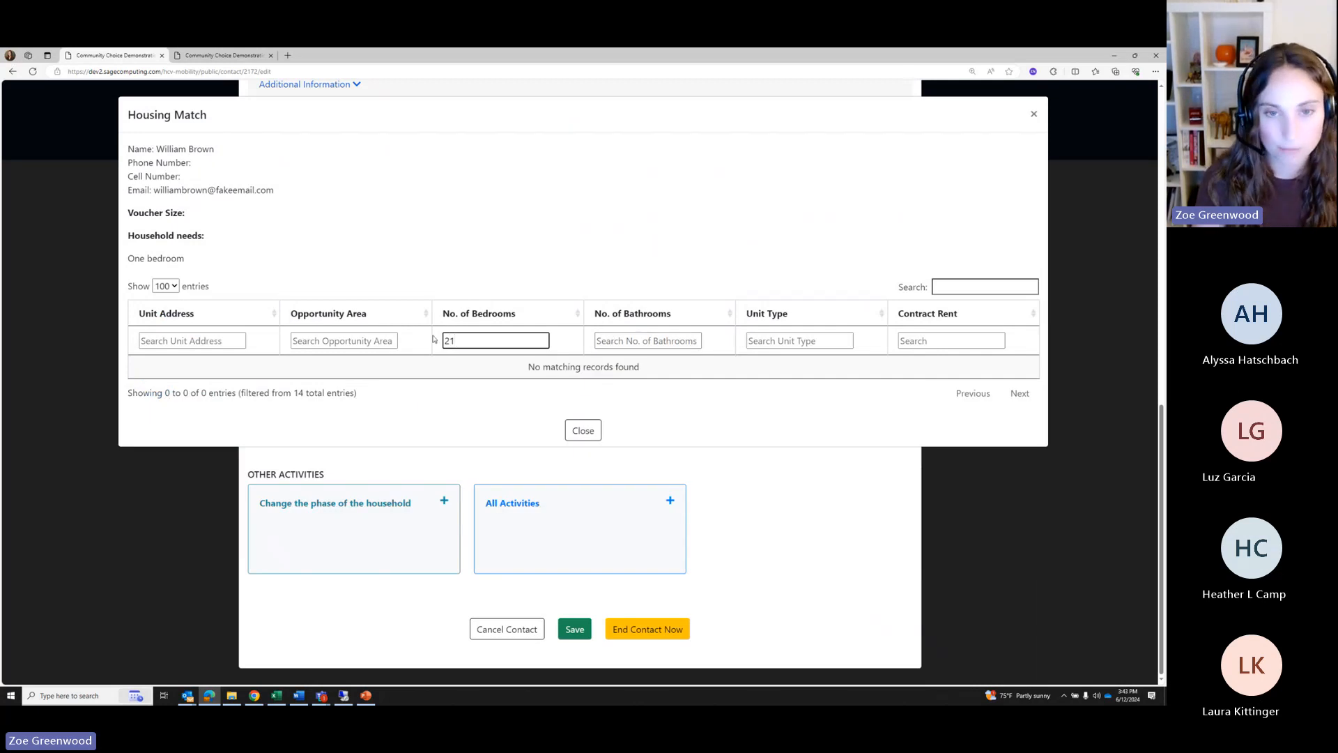
{"action": "key", "text": "BackSpace"}
{"action": "key", "text": "Tab"}
{"action": "type", "text": "1"}
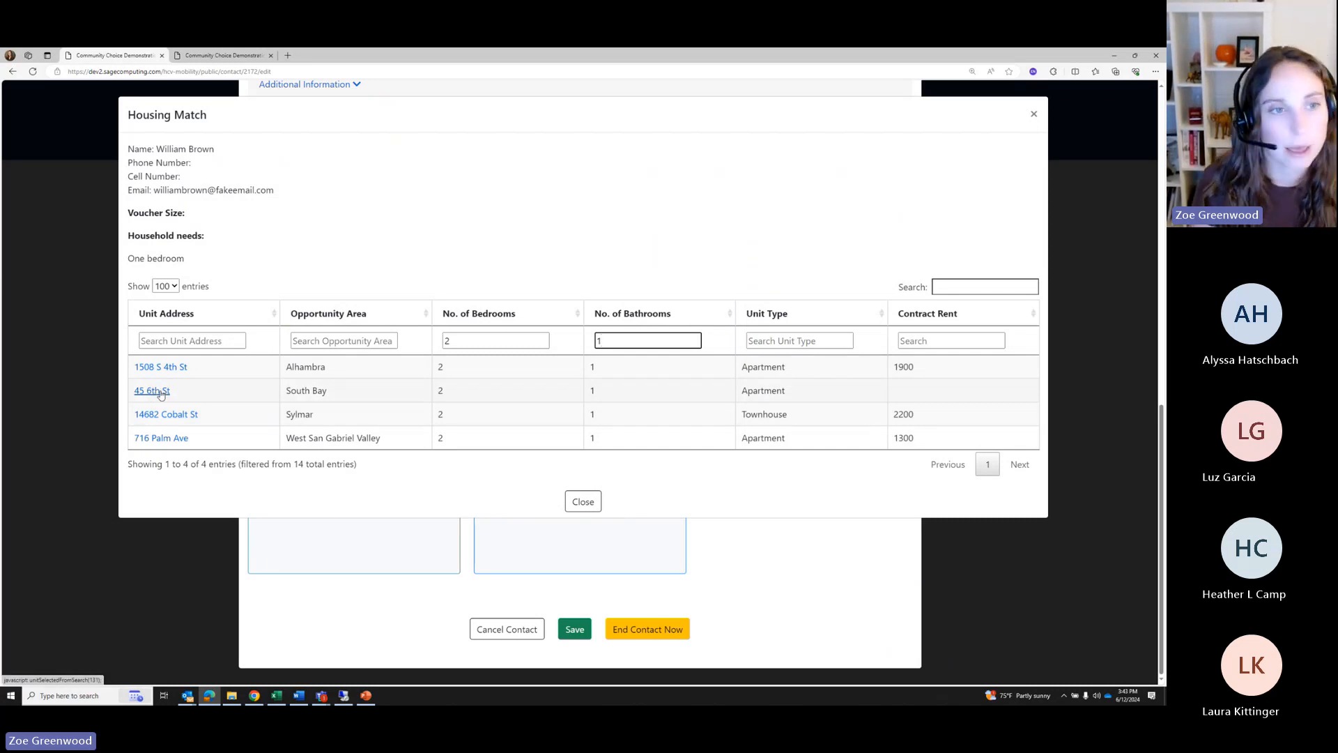
{"action": "left_click", "coordinate": [583, 501]}
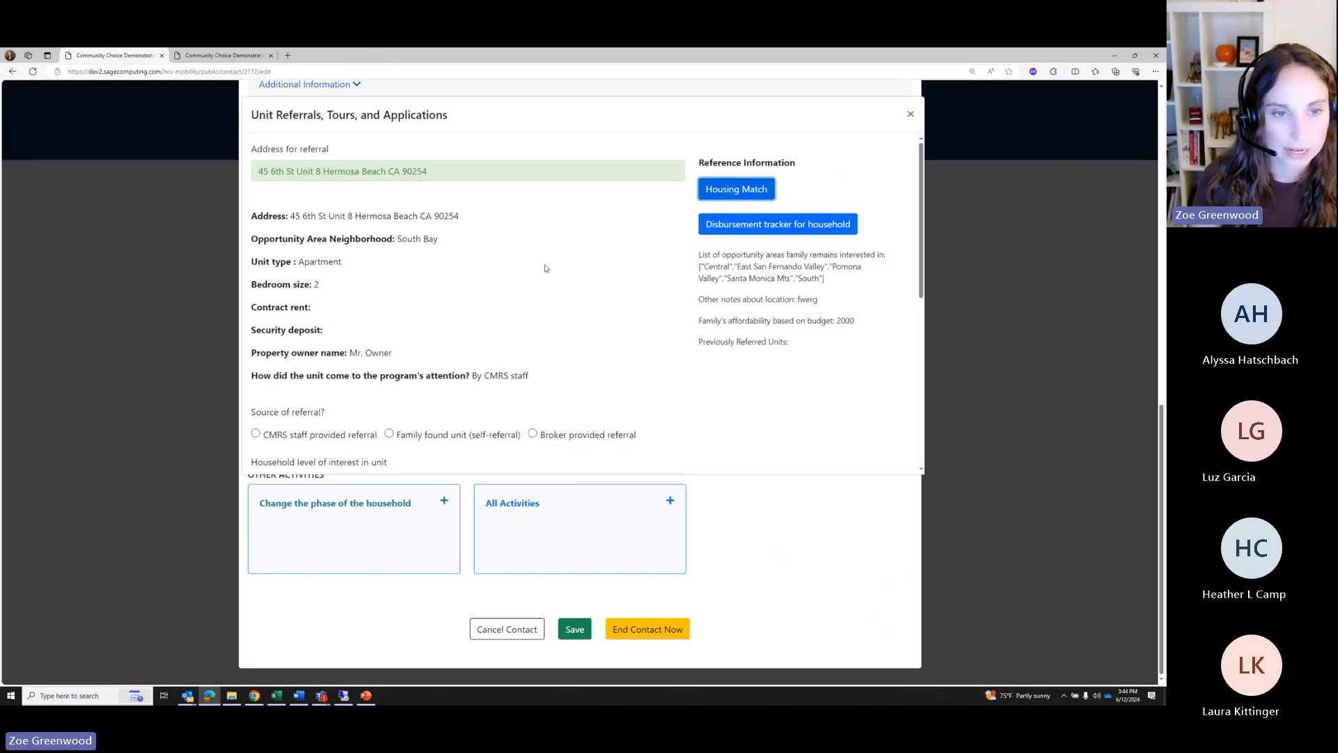
Mark the referral as provided by CMRS staff, dated 2024-06-13
{"action": "scroll", "coordinate": [418, 282], "scroll_direction": "down", "scroll_amount": 3}
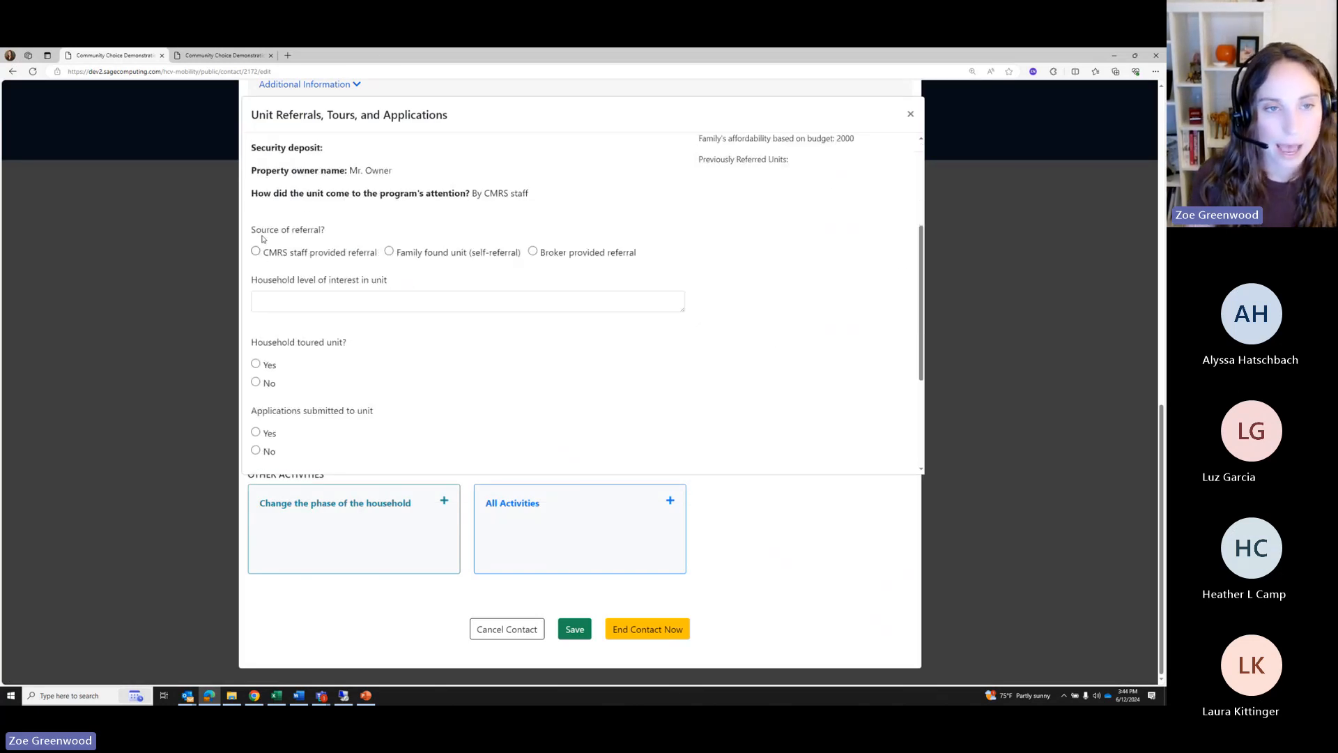
{"action": "left_click_drag", "start_coordinate": [253, 232], "coordinate": [334, 235]}
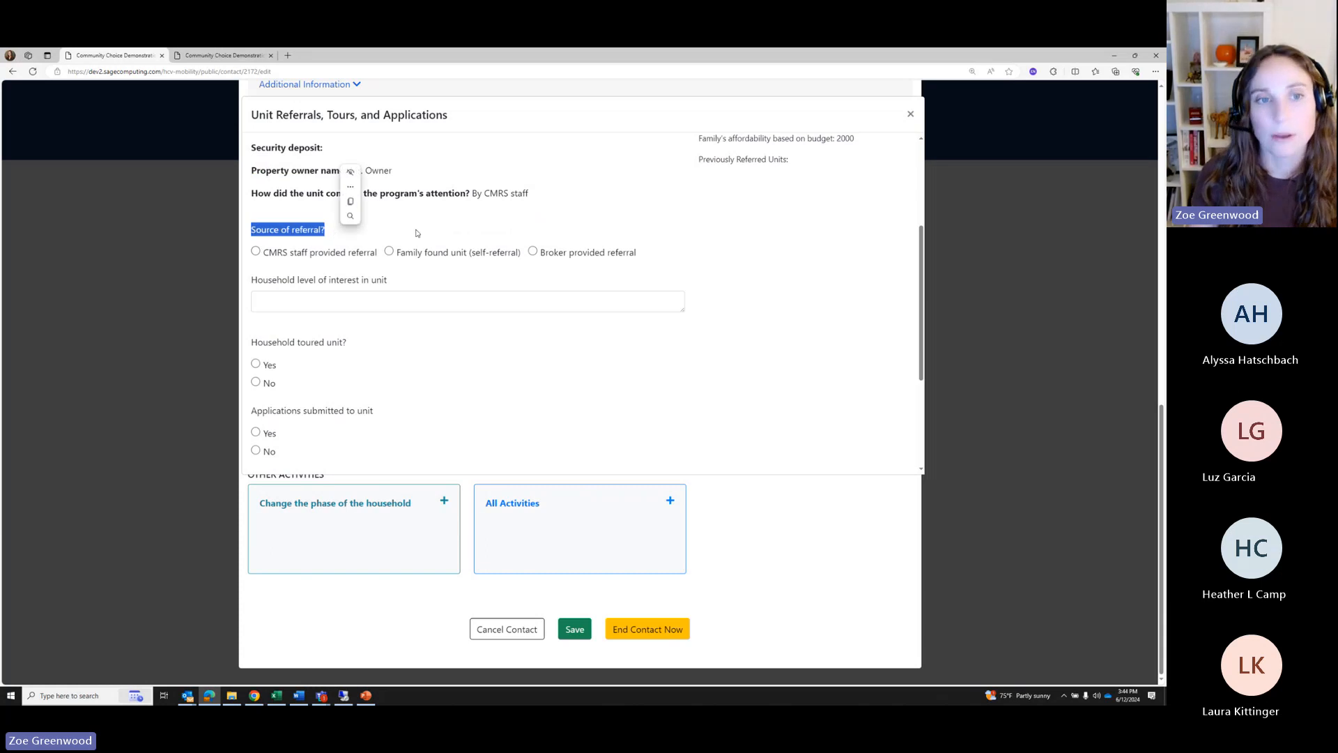
{"action": "left_click", "coordinate": [301, 277]}
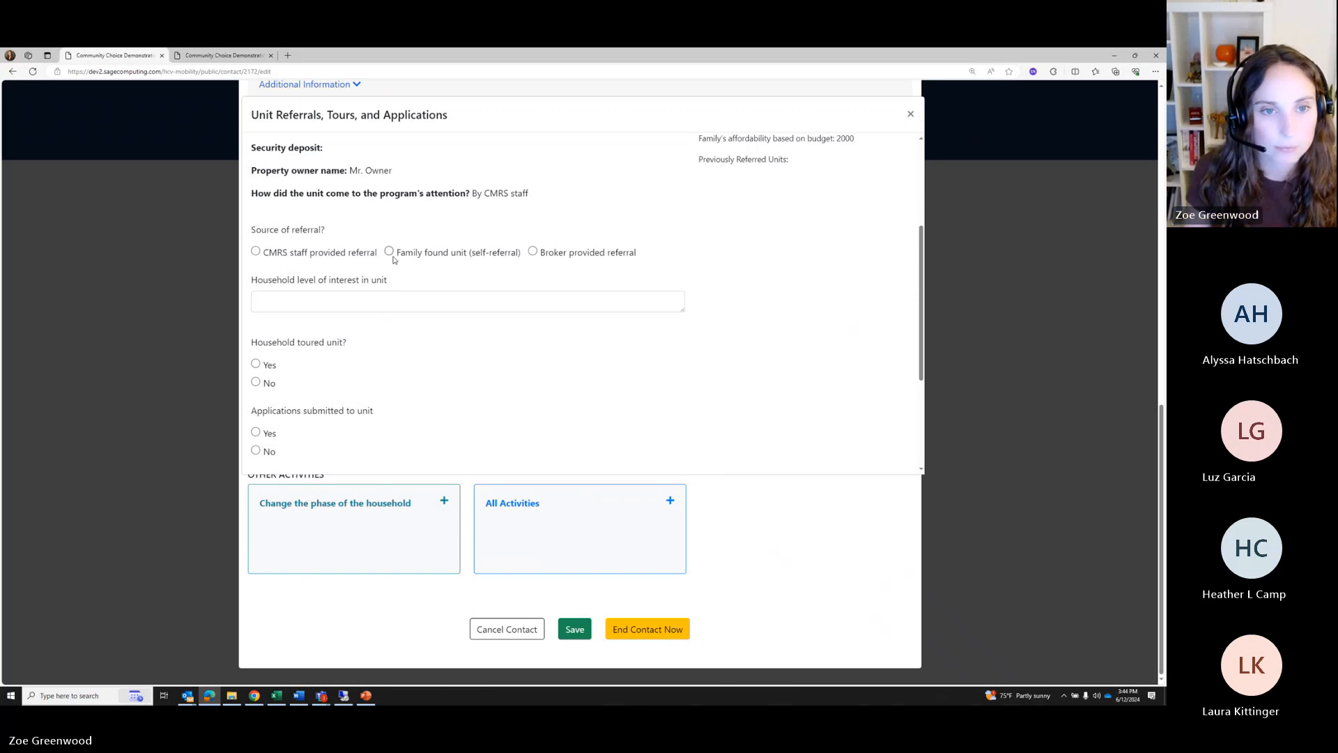
{"action": "left_click", "coordinate": [256, 253]}
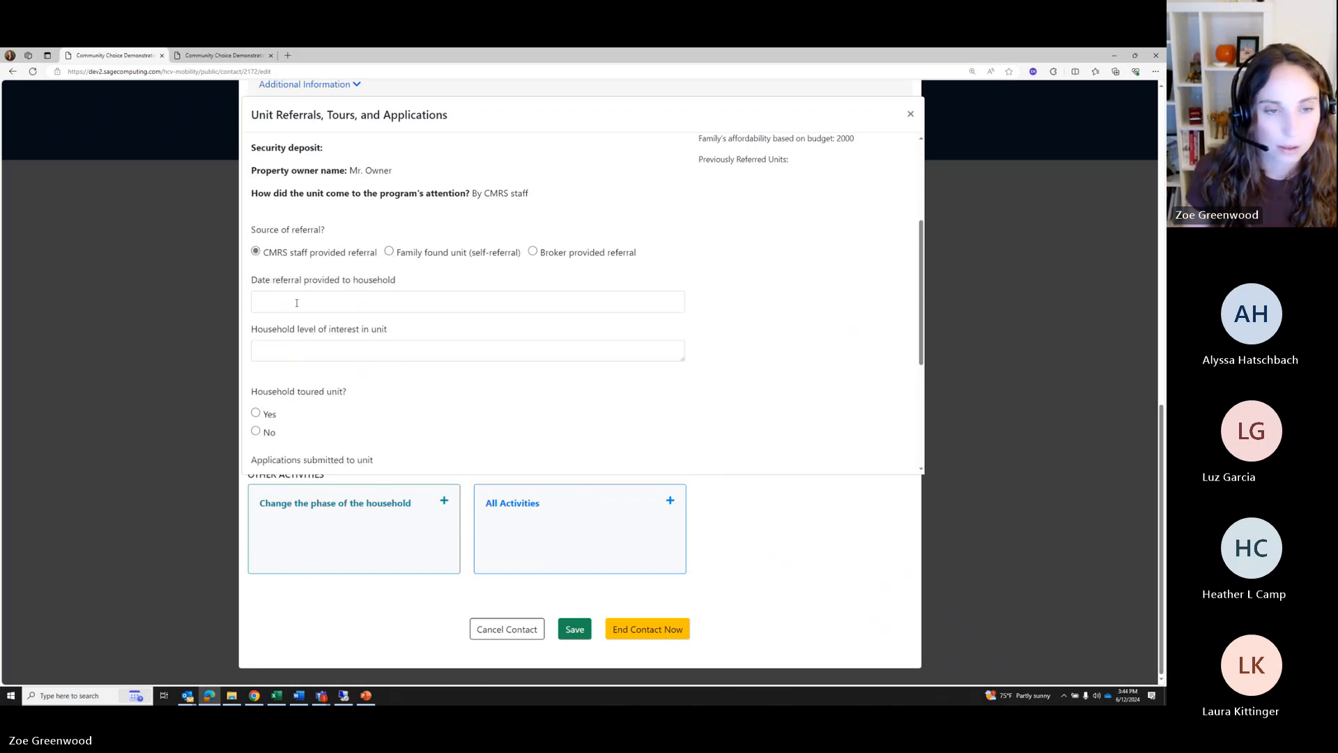
{"action": "left_click", "coordinate": [264, 303]}
{"action": "left_click", "coordinate": [328, 228]}
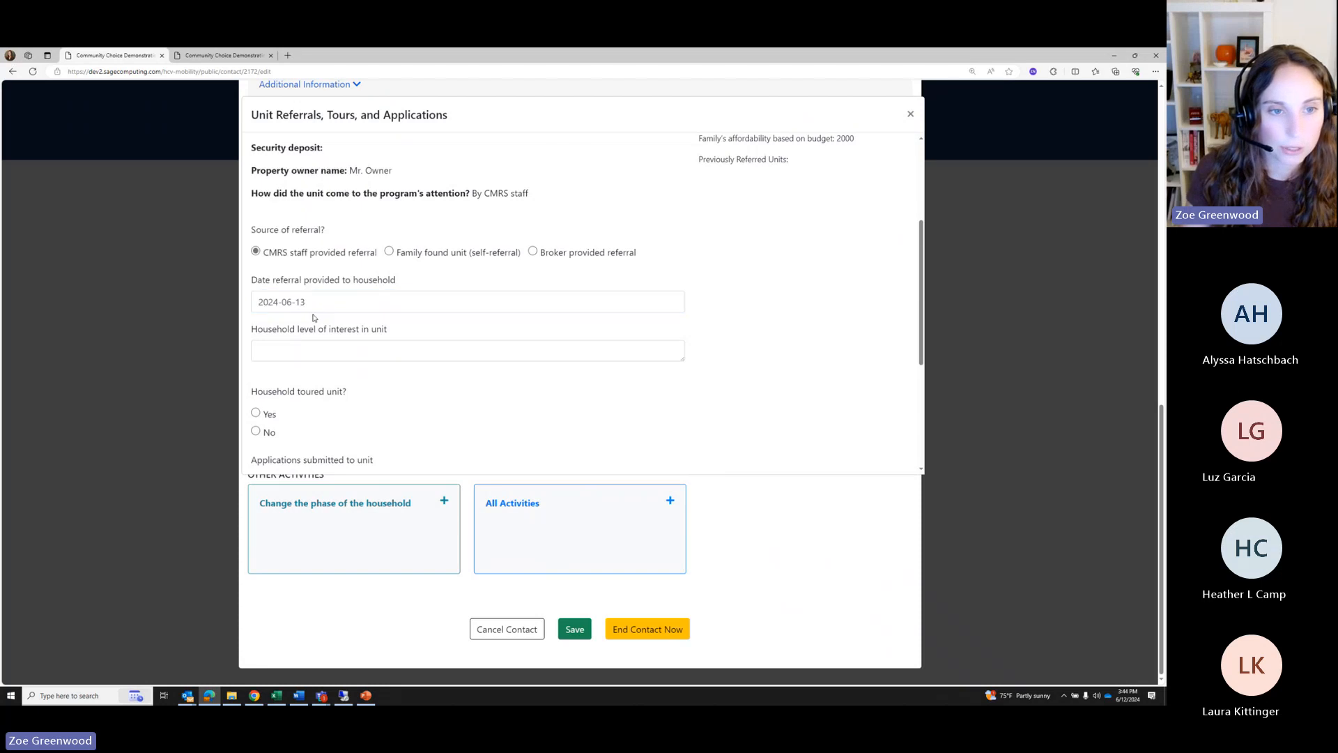
Record level of interest 'High', no tour taken, and an application submitted
{"action": "left_click", "coordinate": [306, 345]}
{"action": "type", "text": "Hig"}
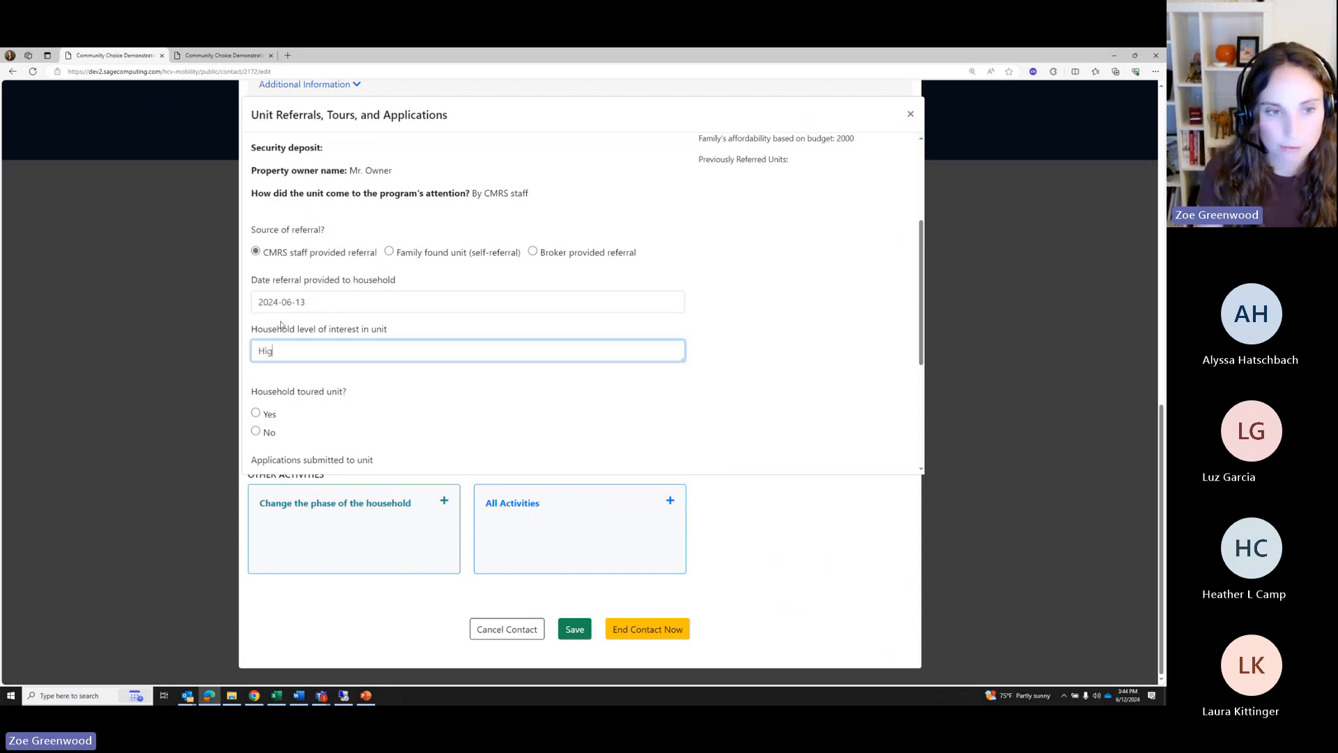
{"action": "type", "text": "h"}
{"action": "scroll", "coordinate": [346, 387], "scroll_direction": "down", "scroll_amount": 3}
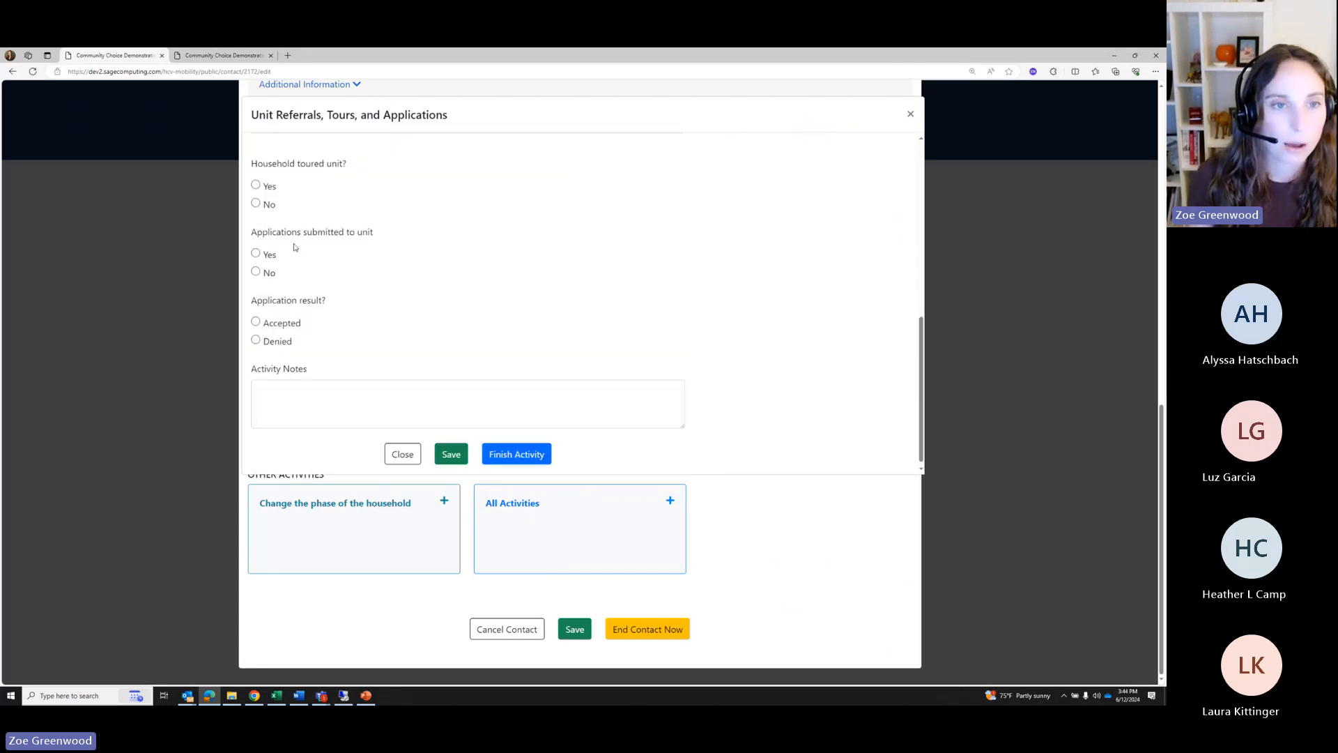
{"action": "left_click", "coordinate": [271, 204]}
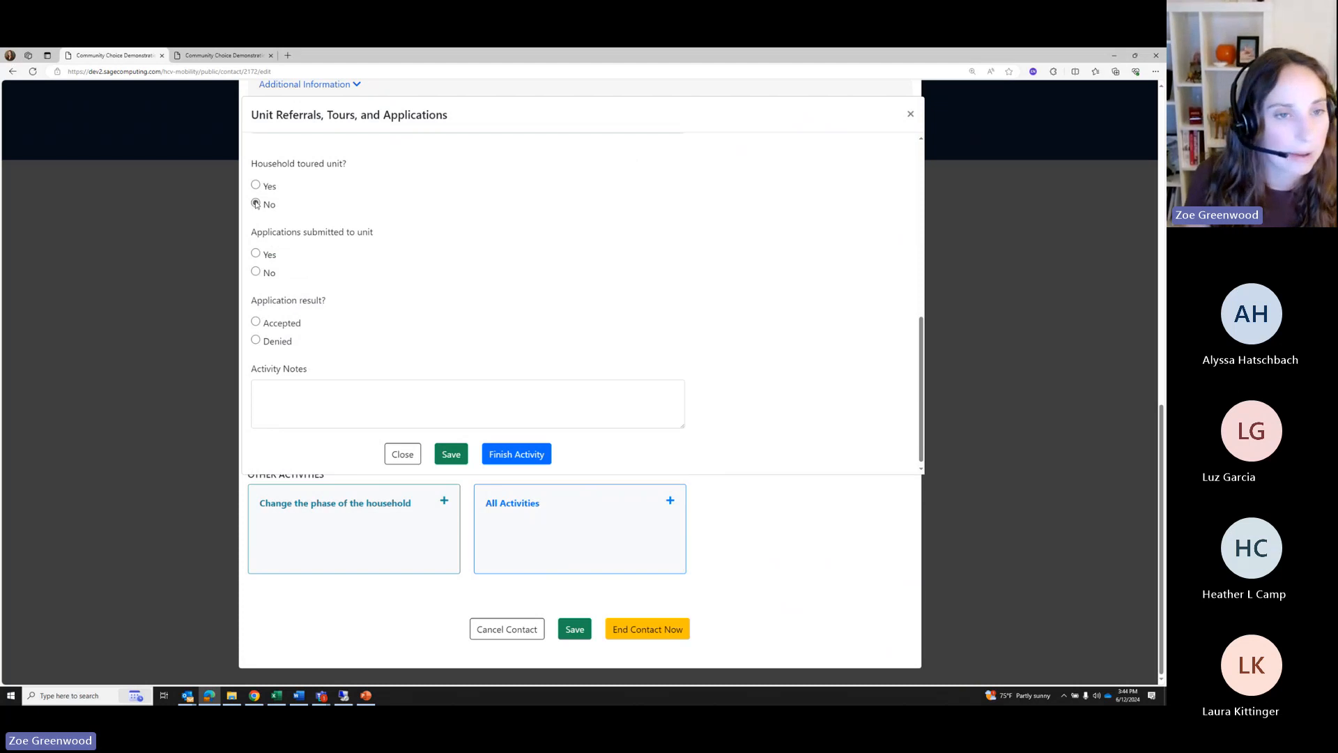
{"action": "left_click", "coordinate": [265, 254]}
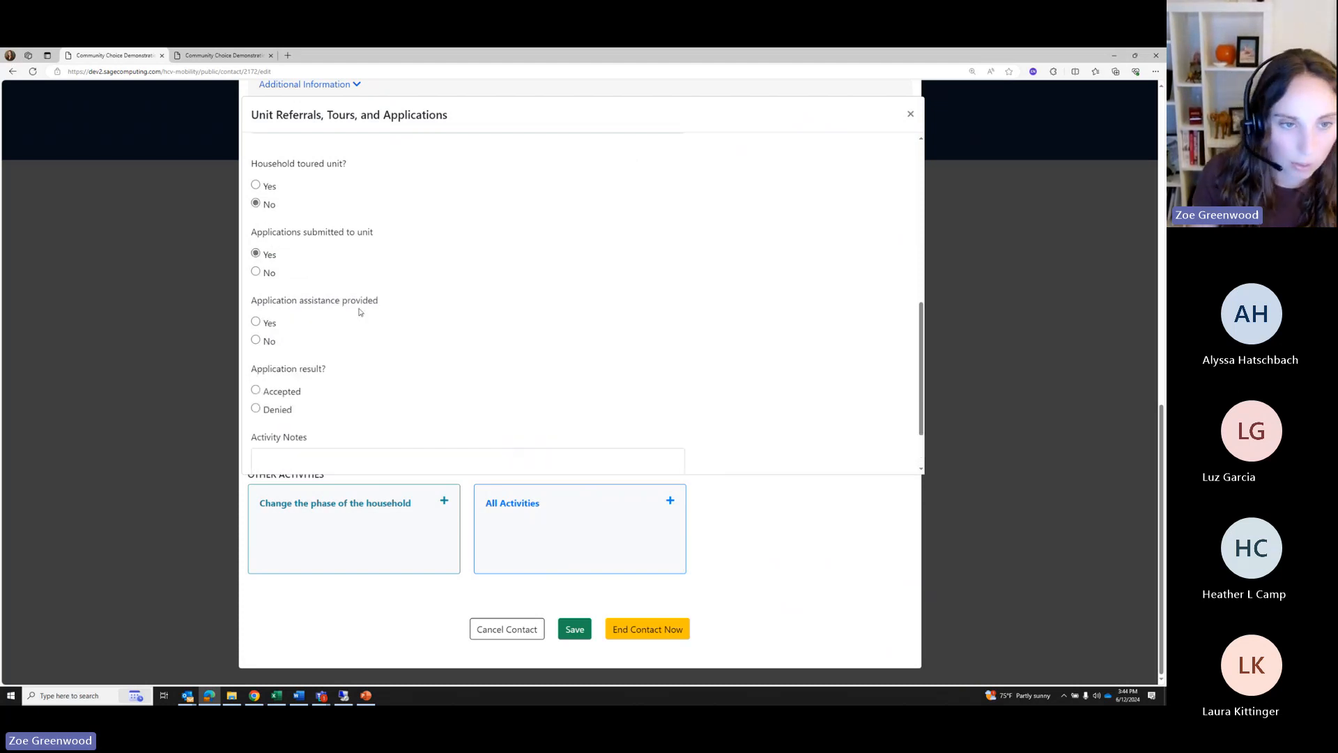
Mark application assistance provided on June 10, 2024 and save the activity
{"action": "scroll", "coordinate": [360, 311], "scroll_direction": "down", "scroll_amount": 1}
{"action": "left_click", "coordinate": [257, 248]}
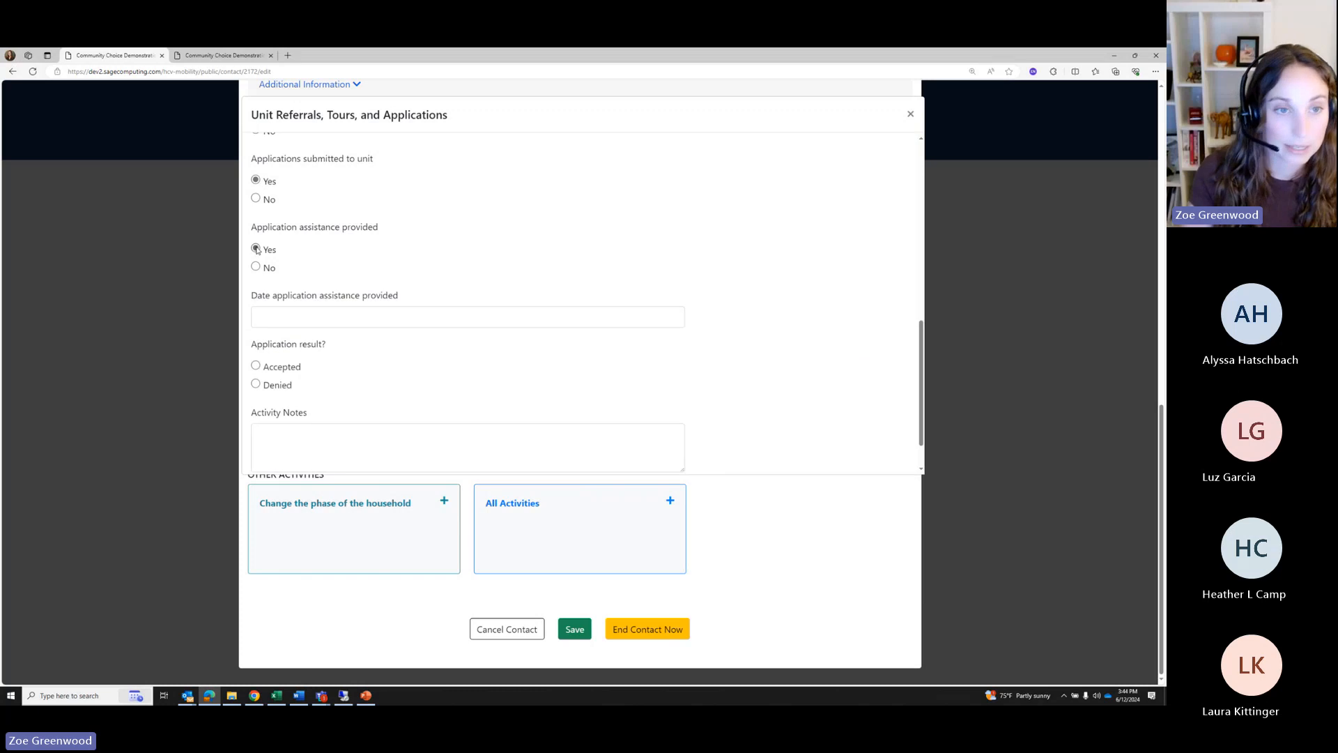
{"action": "left_click", "coordinate": [321, 323]}
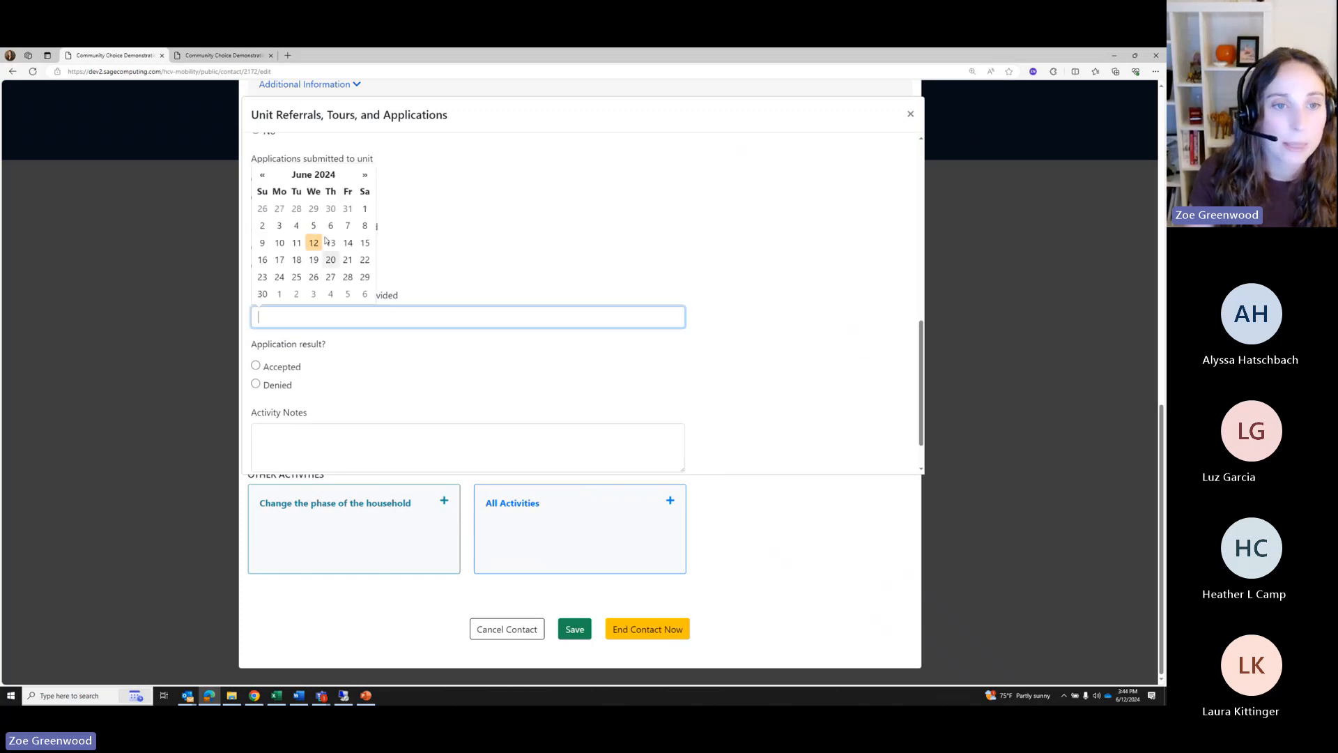
{"action": "left_click", "coordinate": [287, 244]}
{"action": "scroll", "coordinate": [331, 344], "scroll_direction": "down", "scroll_amount": 1}
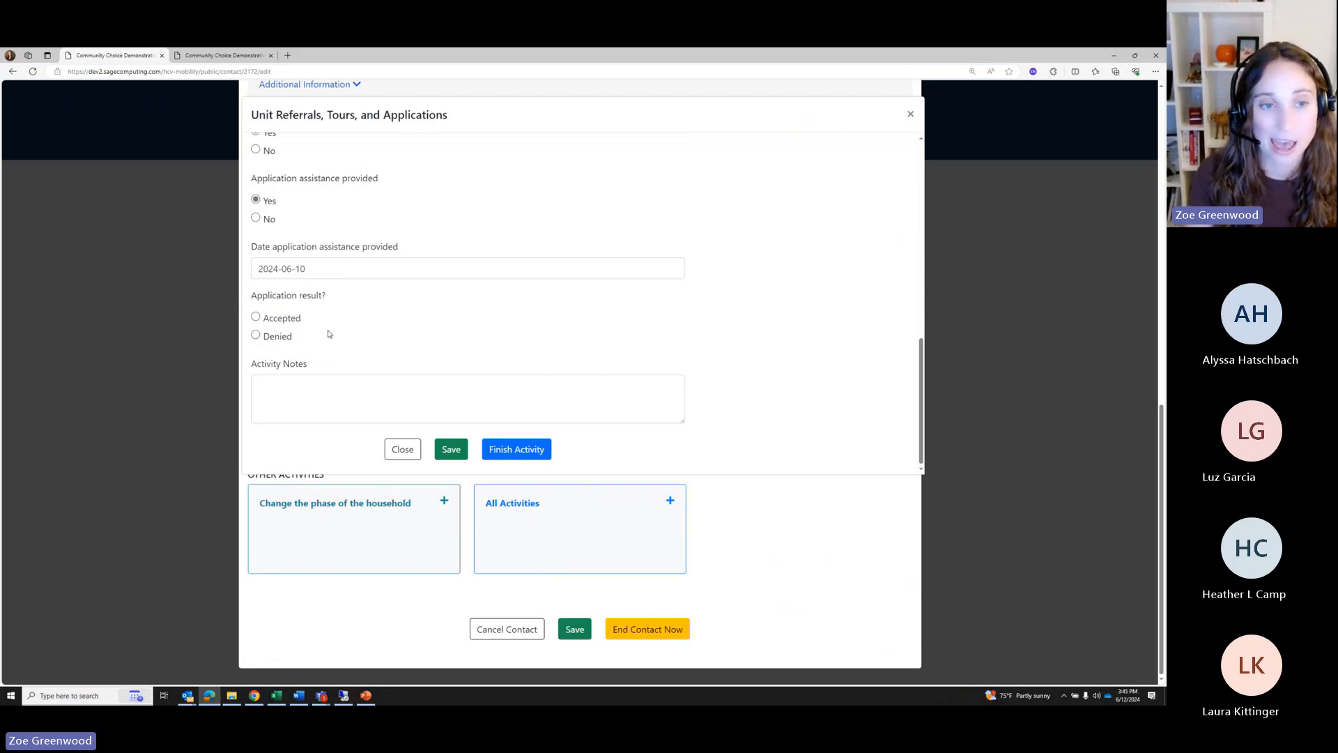
{"action": "scroll", "coordinate": [328, 349], "scroll_direction": "up", "scroll_amount": 1}
{"action": "scroll", "coordinate": [328, 356], "scroll_direction": "down", "scroll_amount": 1}
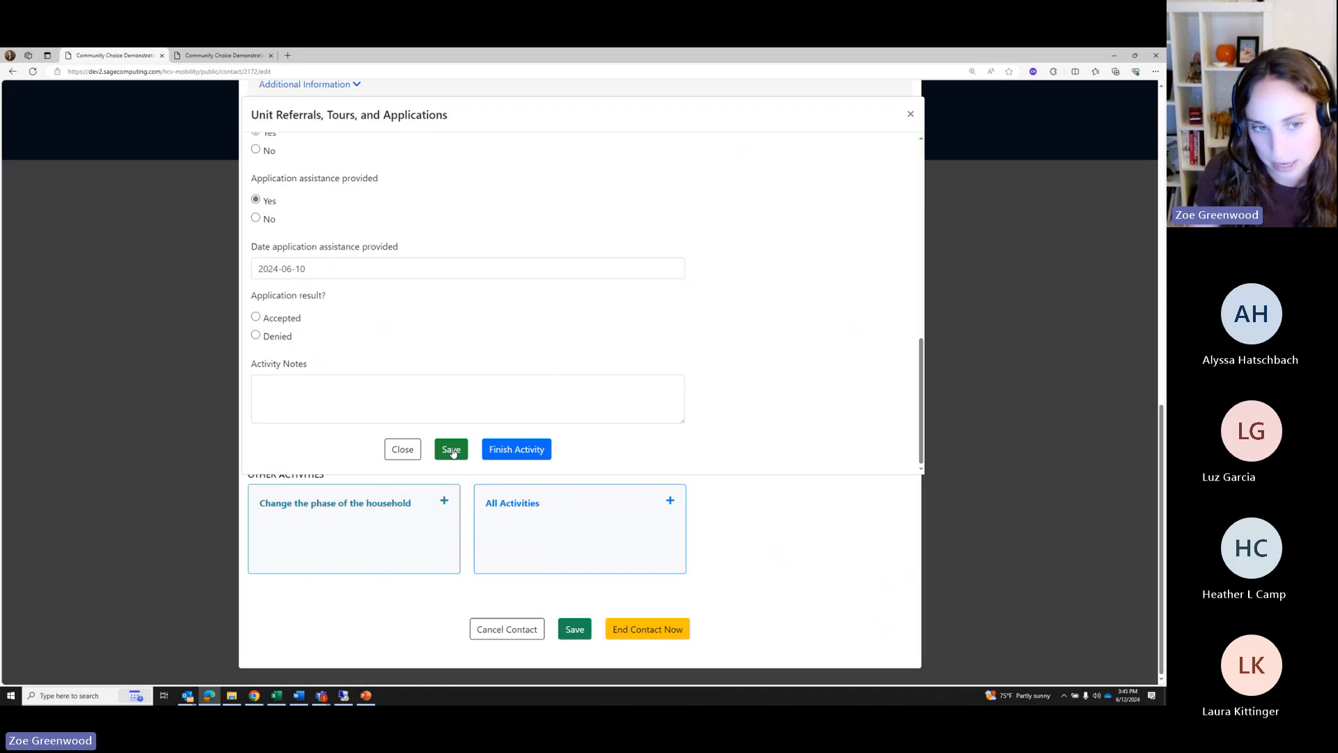
{"action": "left_click", "coordinate": [453, 453]}
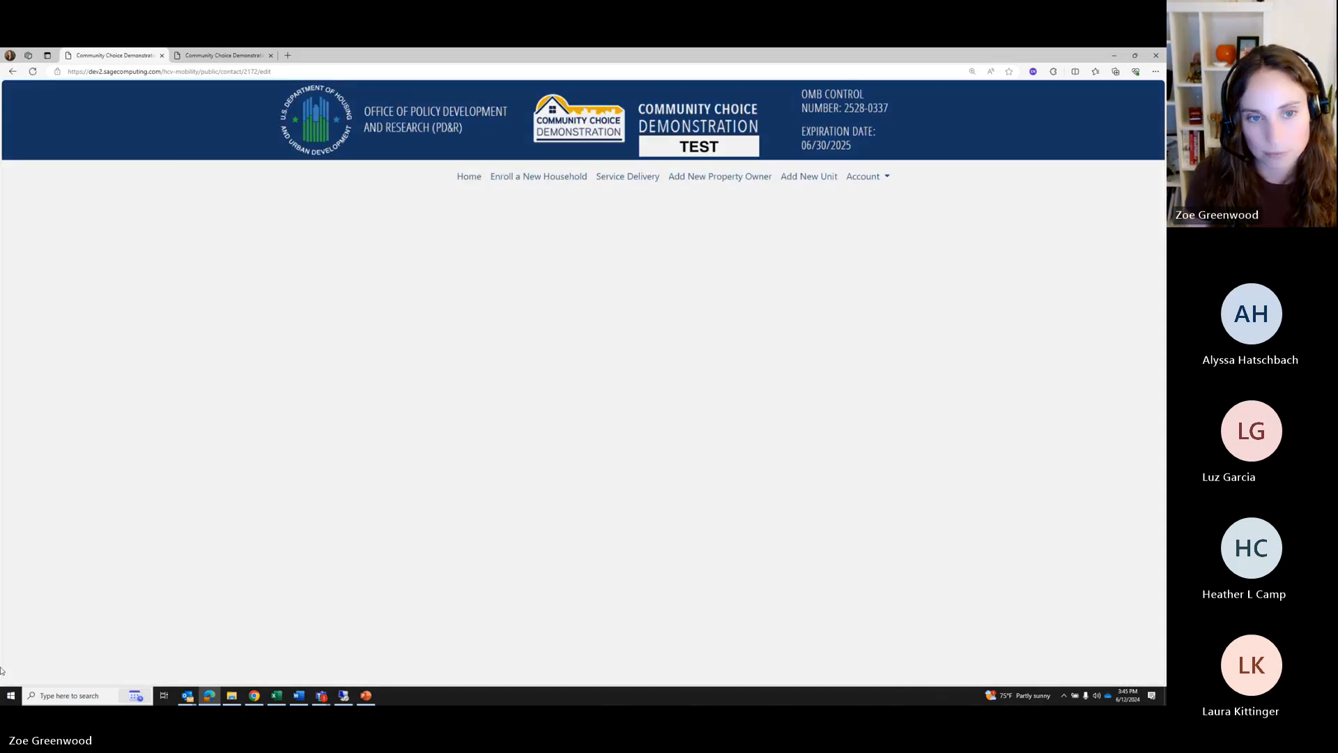
End the current contact and open the household's report from the Families table
{"action": "scroll", "coordinate": [556, 608], "scroll_direction": "down", "scroll_amount": 8}
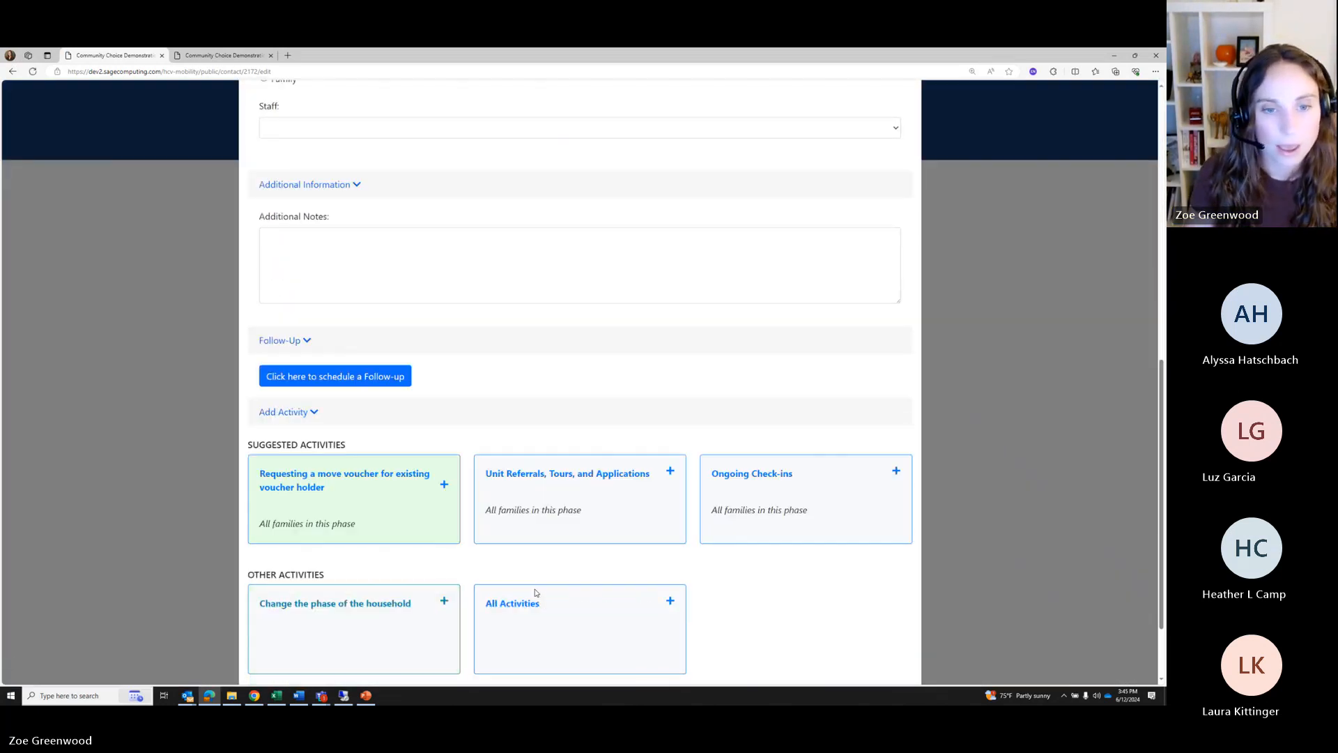
{"action": "left_click", "coordinate": [576, 632]}
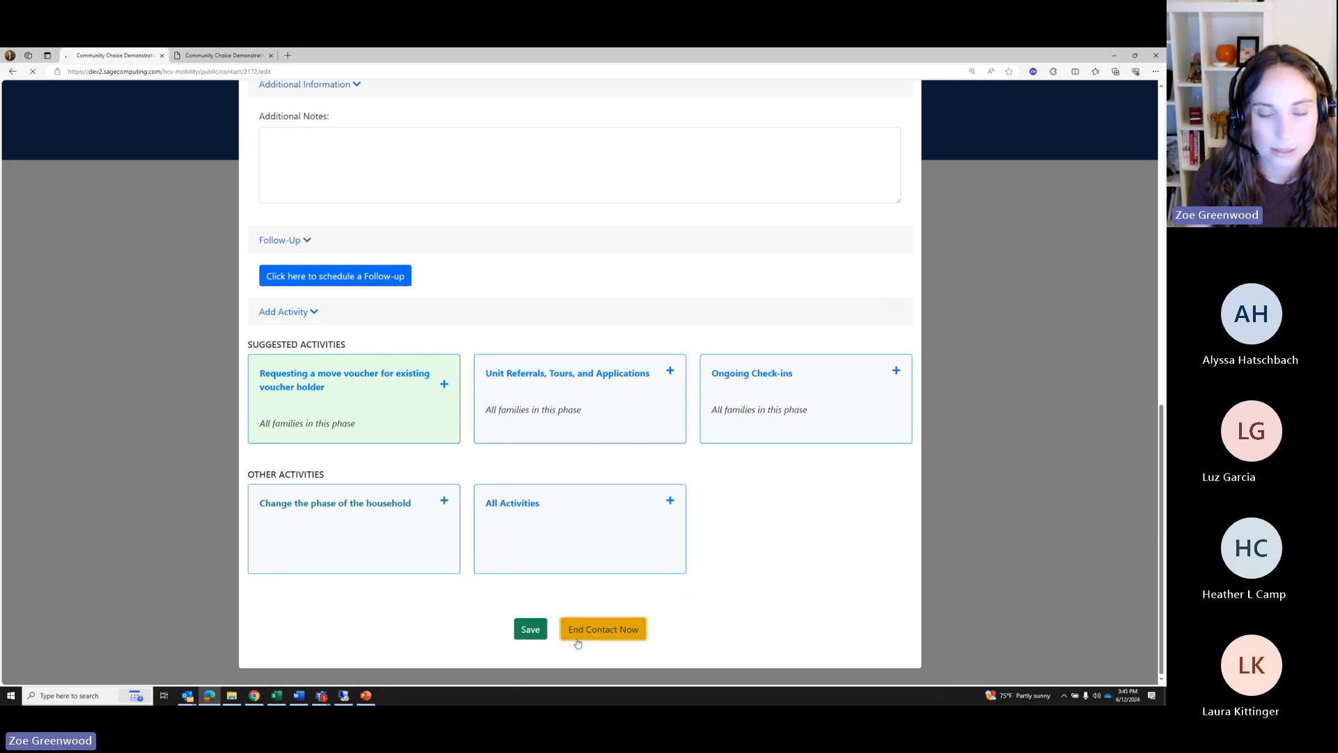
{"action": "scroll", "coordinate": [348, 650], "scroll_direction": "down", "scroll_amount": 7}
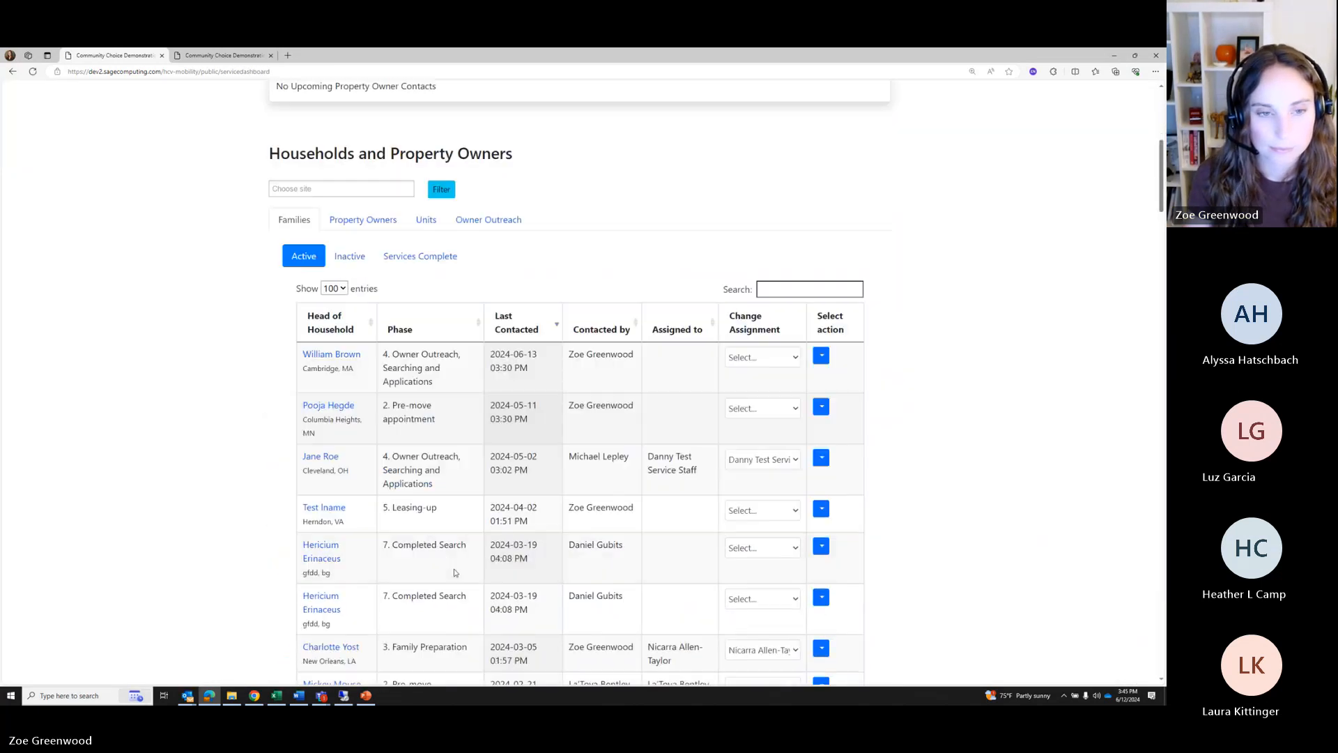
{"action": "left_click", "coordinate": [334, 281]}
Expand Disbursement History and open the household's disbursement tracker
{"action": "scroll", "coordinate": [575, 467], "scroll_direction": "down", "scroll_amount": 3}
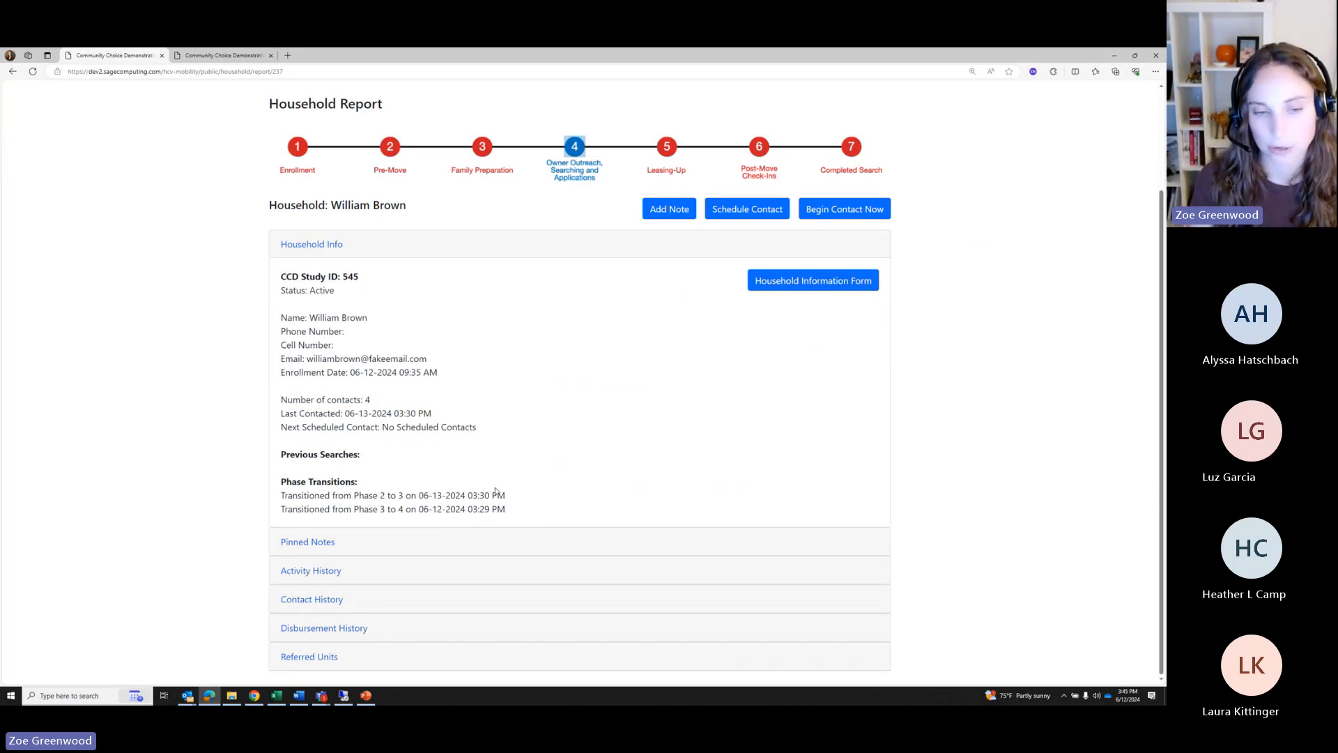
{"action": "left_click", "coordinate": [334, 630]}
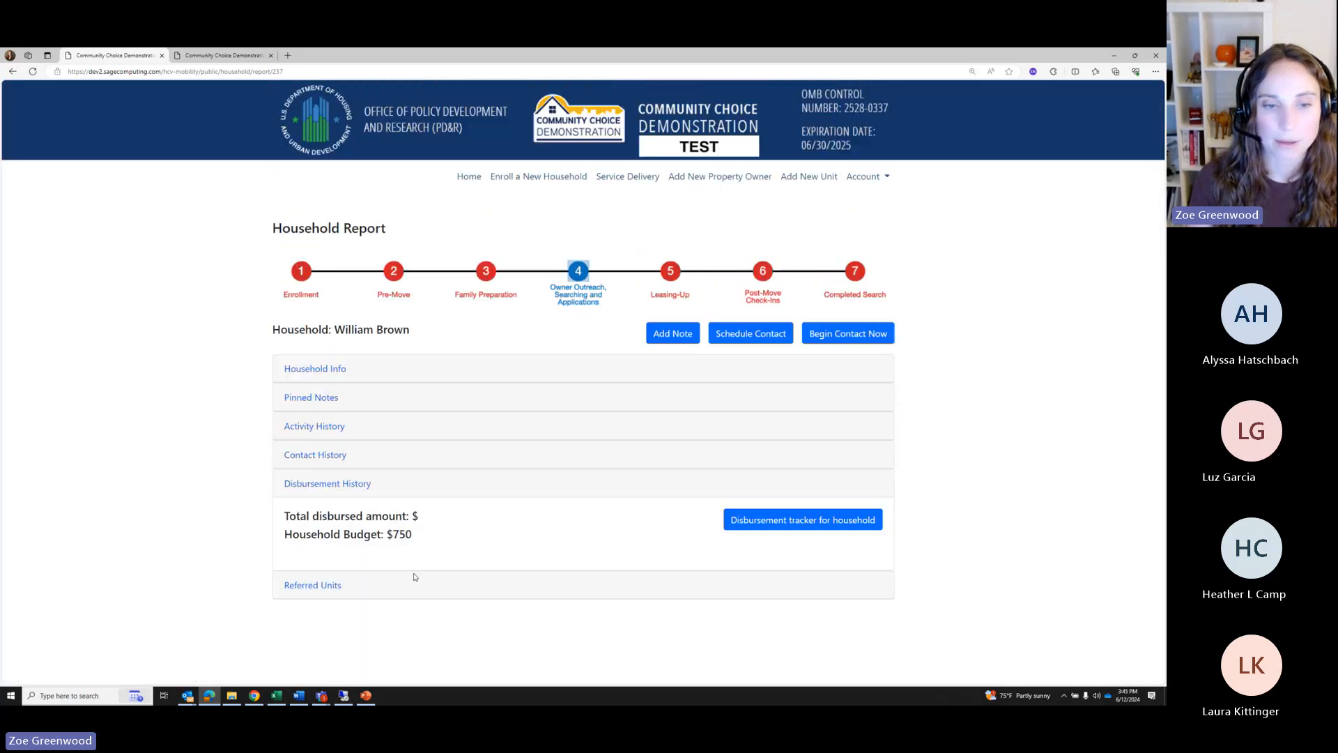
{"action": "left_click", "coordinate": [769, 527]}
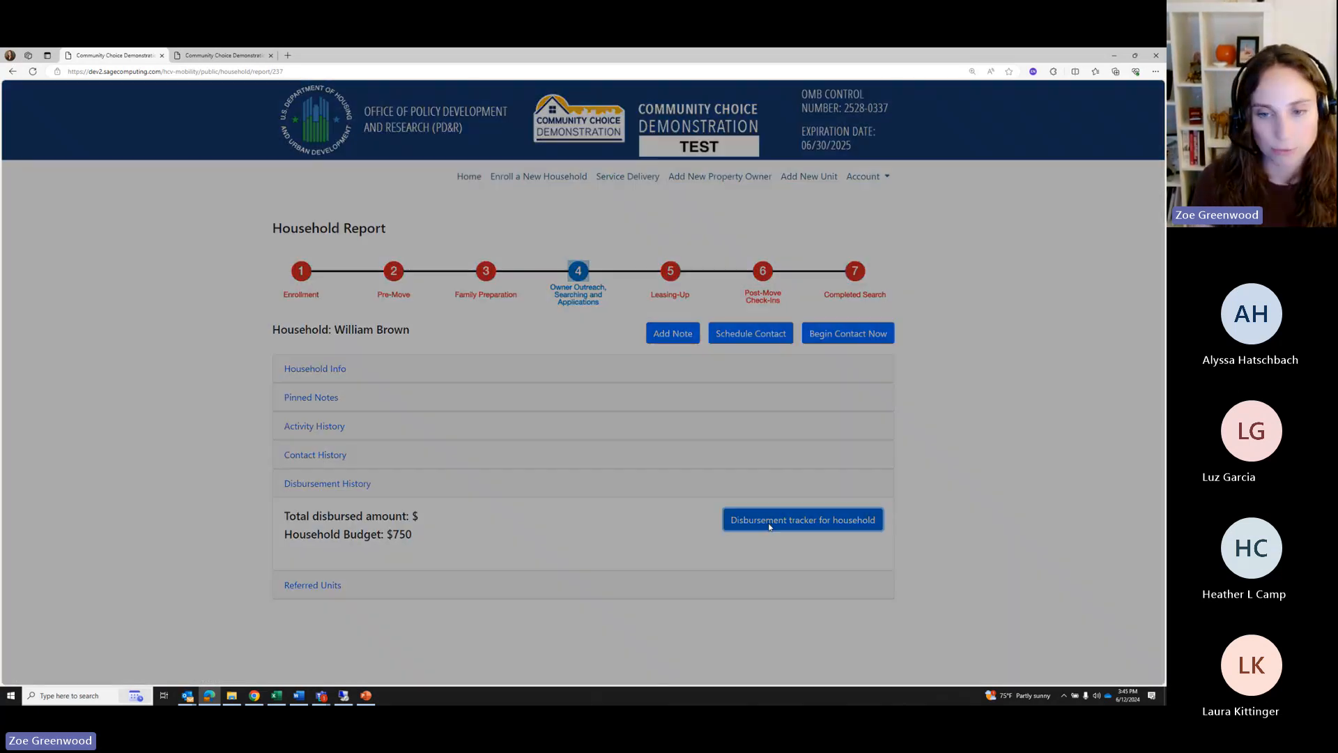
Enter an Application fee disbursement of 50.00 paid on June 11, 2024
{"action": "left_click", "coordinate": [433, 300]}
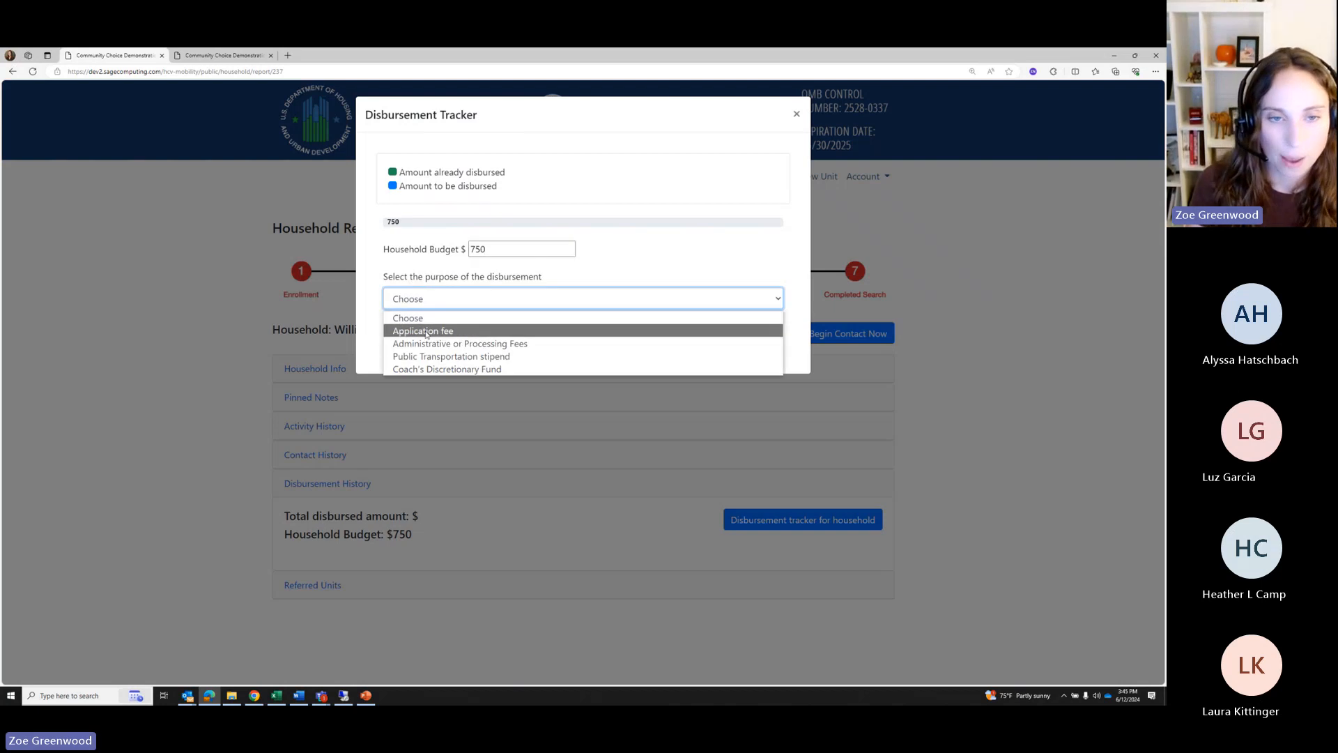
{"action": "left_click", "coordinate": [429, 331]}
{"action": "left_click", "coordinate": [419, 348]}
{"action": "type", "text": "50.00"}
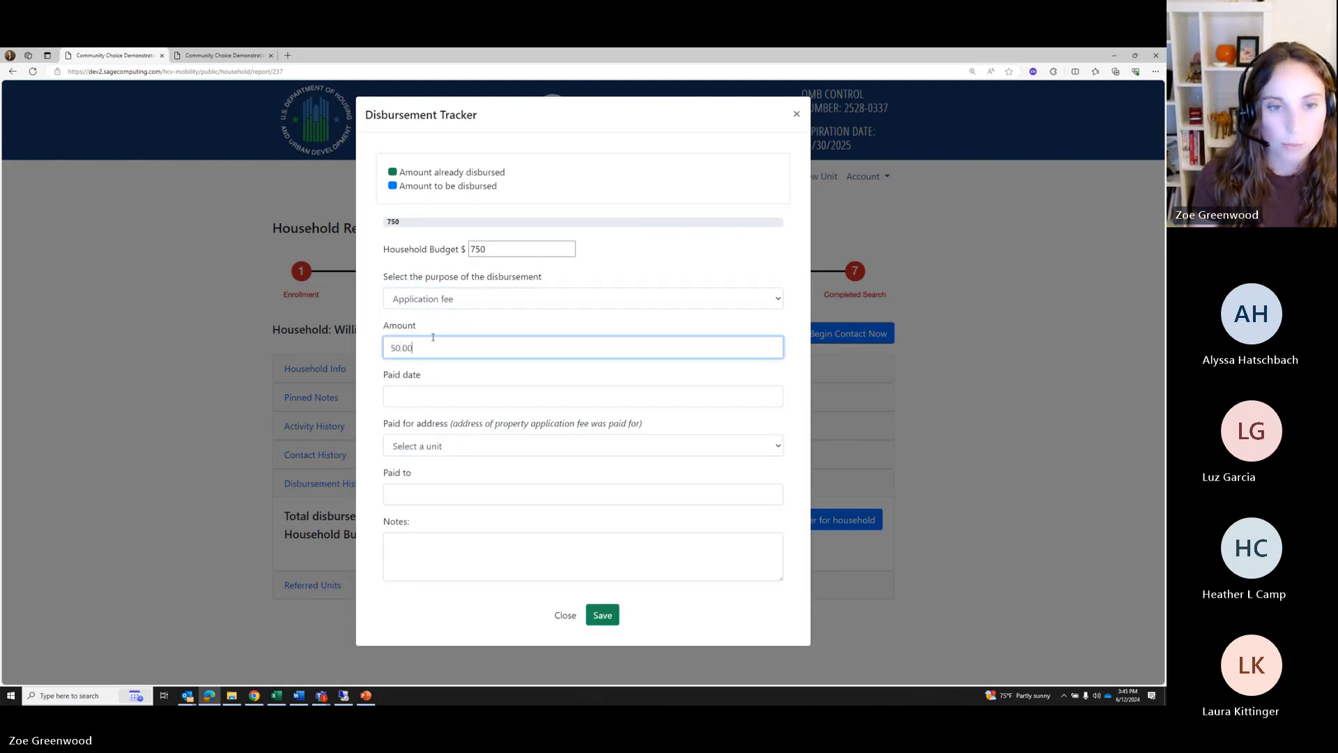
{"action": "left_click", "coordinate": [433, 390]}
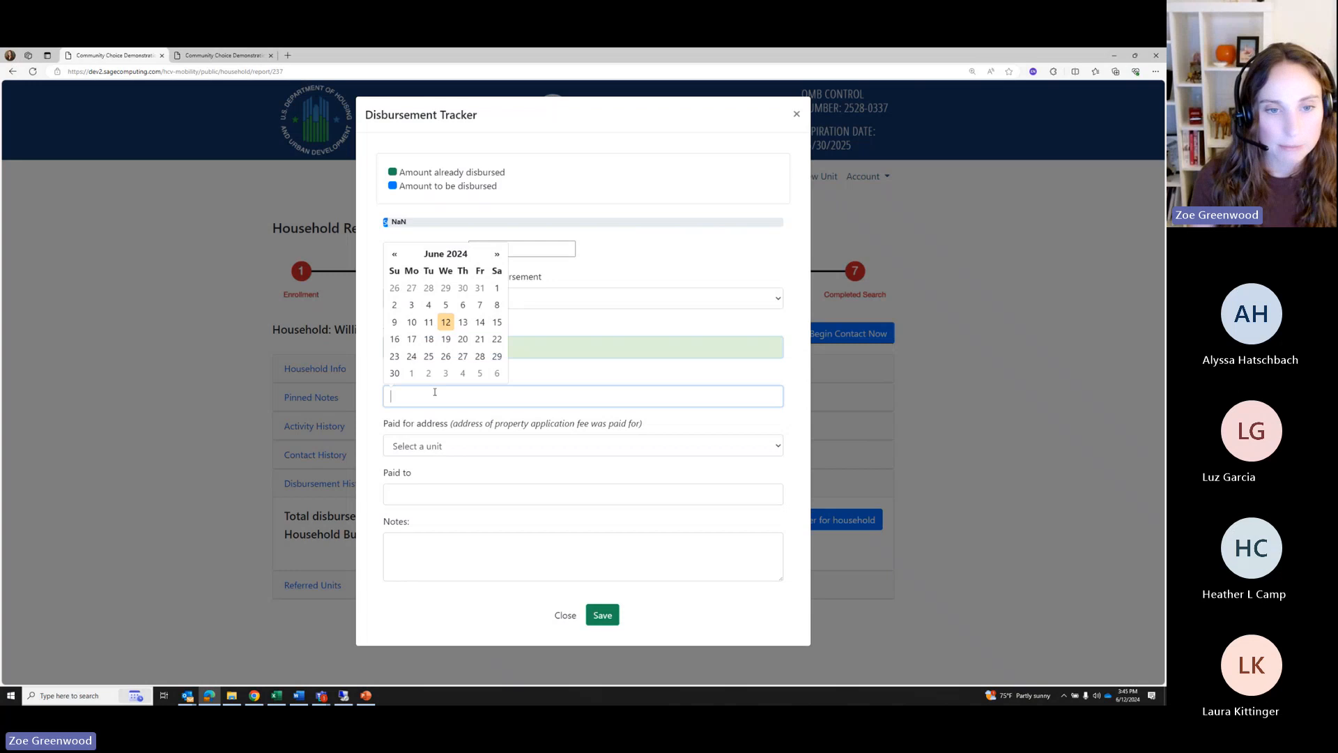
{"action": "left_click", "coordinate": [426, 322]}
{"action": "left_click", "coordinate": [419, 447]}
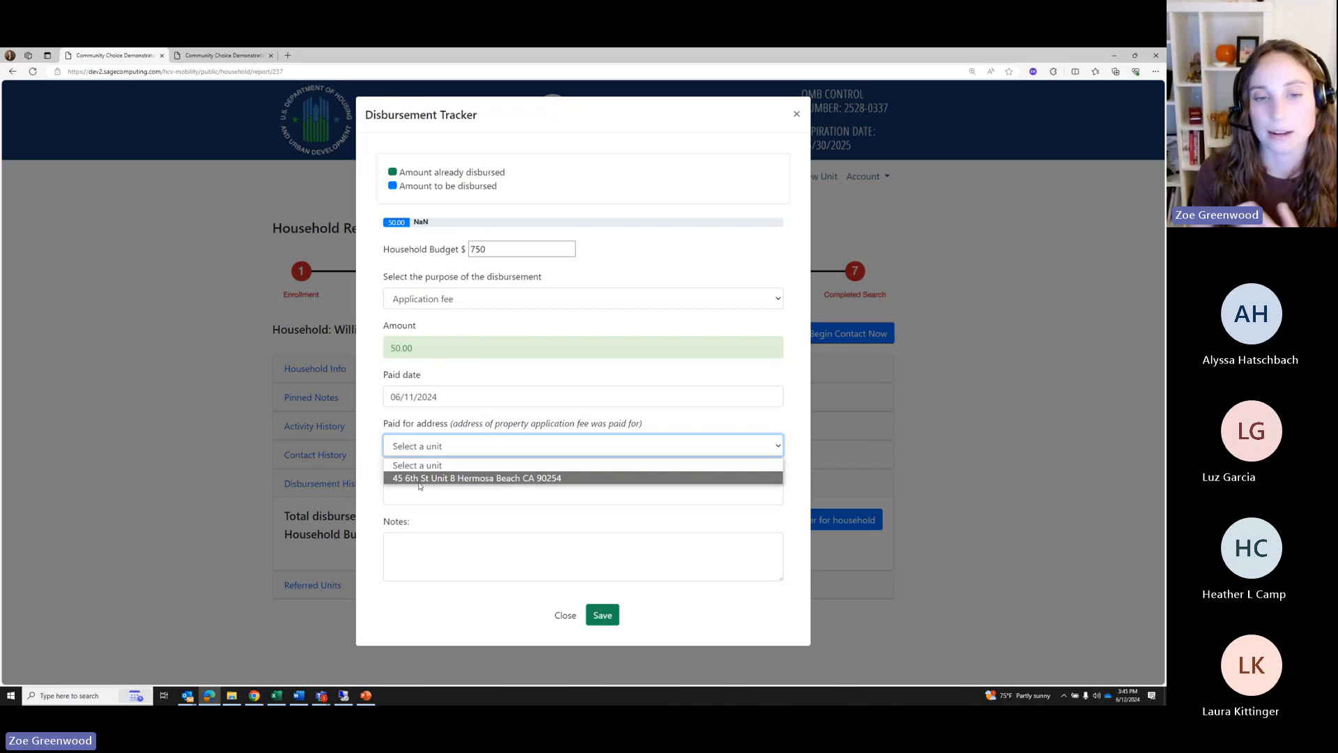
{"action": "left_click", "coordinate": [421, 479]}
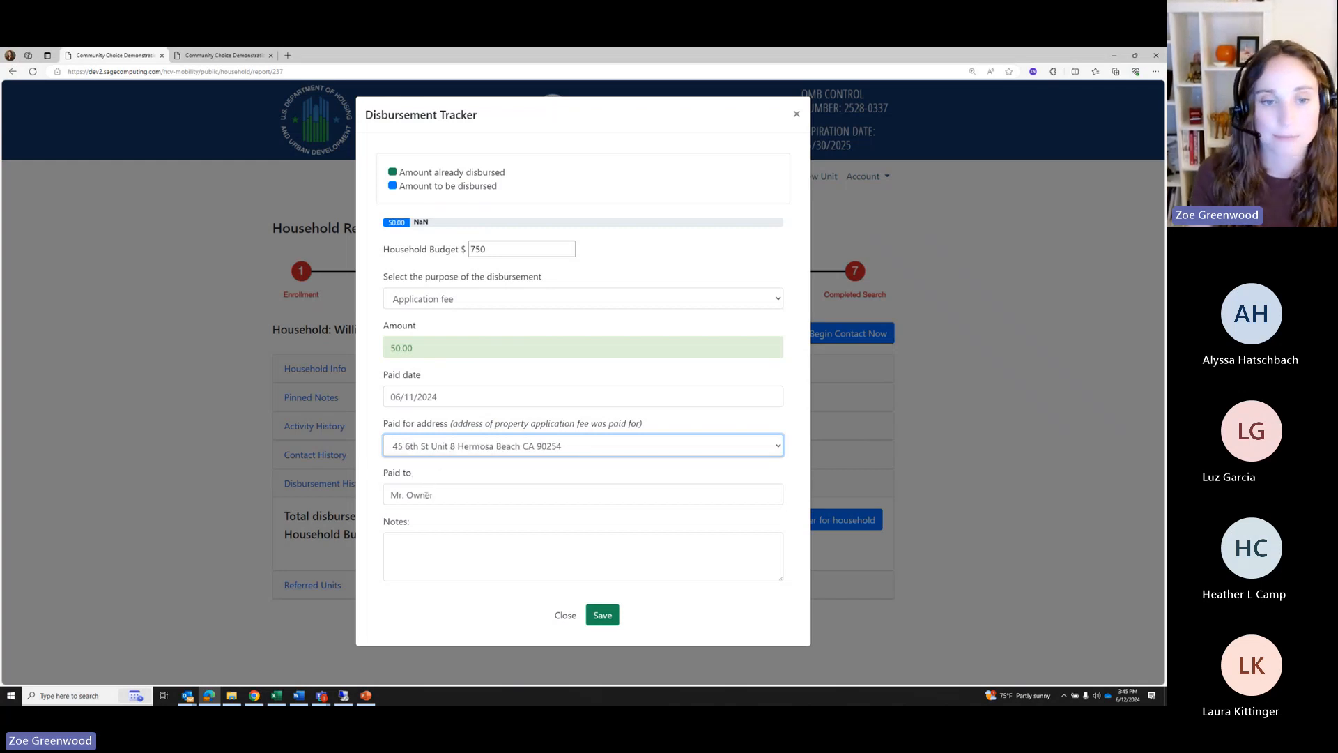
{"action": "left_click_drag", "start_coordinate": [434, 495], "coordinate": [388, 495]}
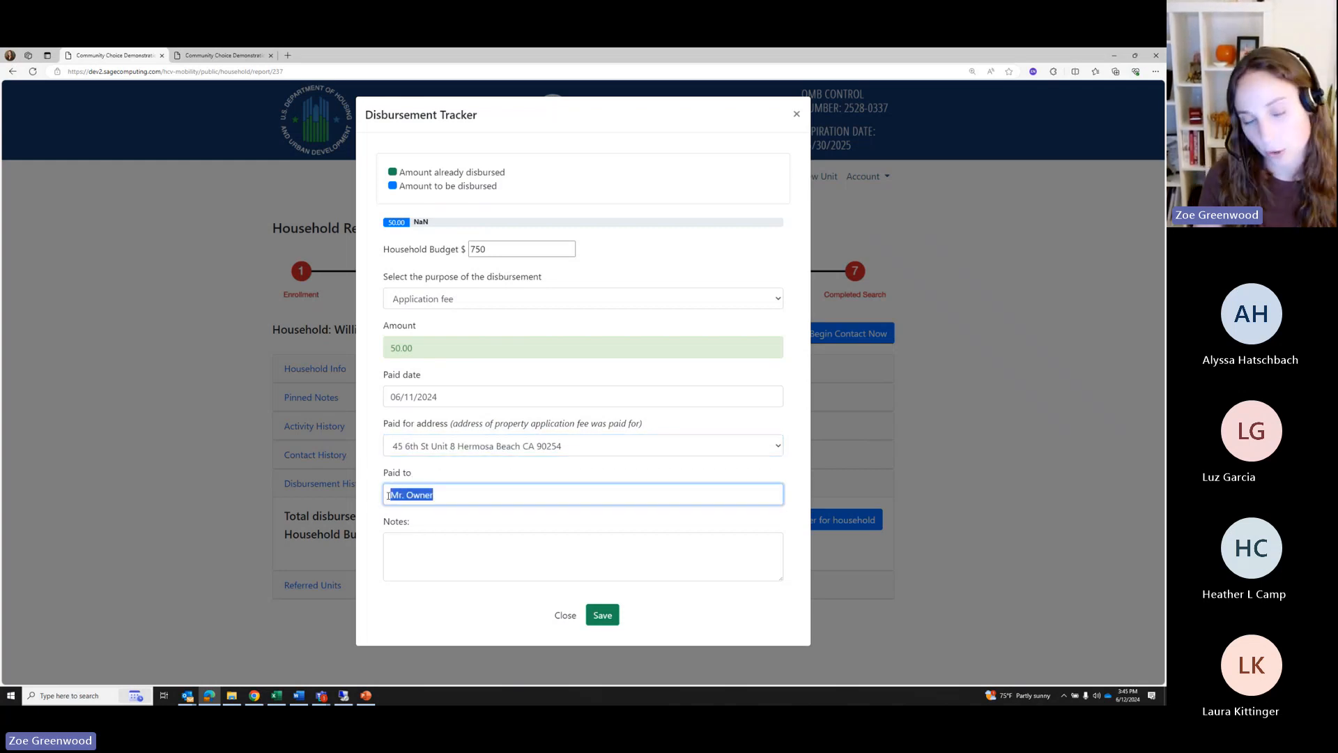
{"action": "left_click", "coordinate": [419, 540]}
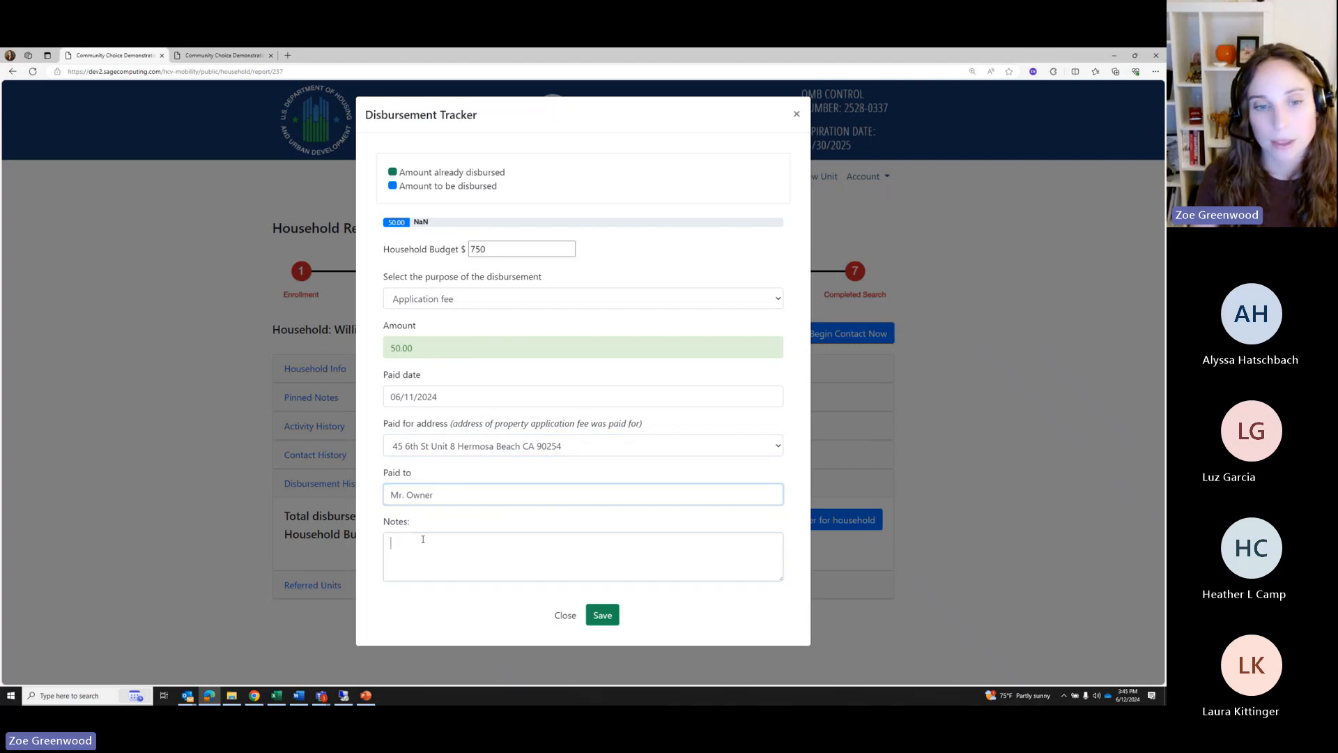
{"action": "left_click", "coordinate": [609, 619]}
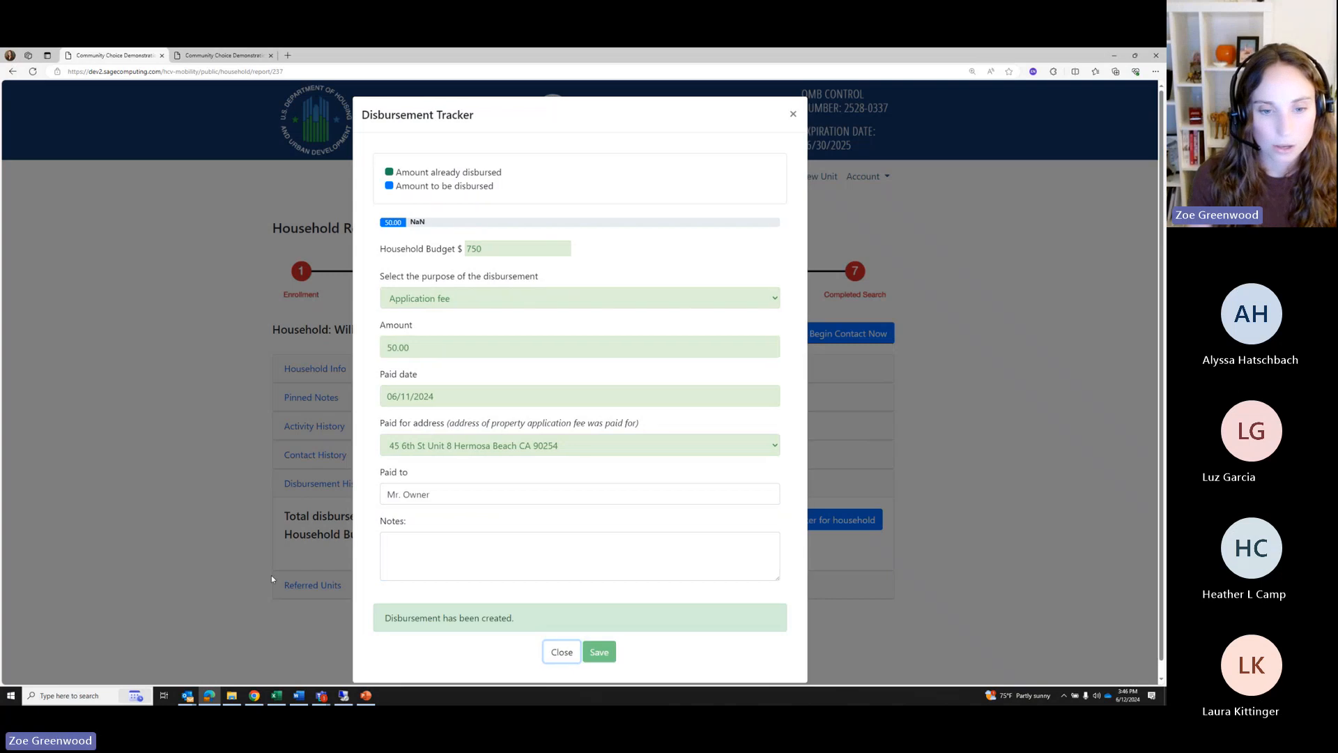
{"action": "left_click", "coordinate": [561, 638]}
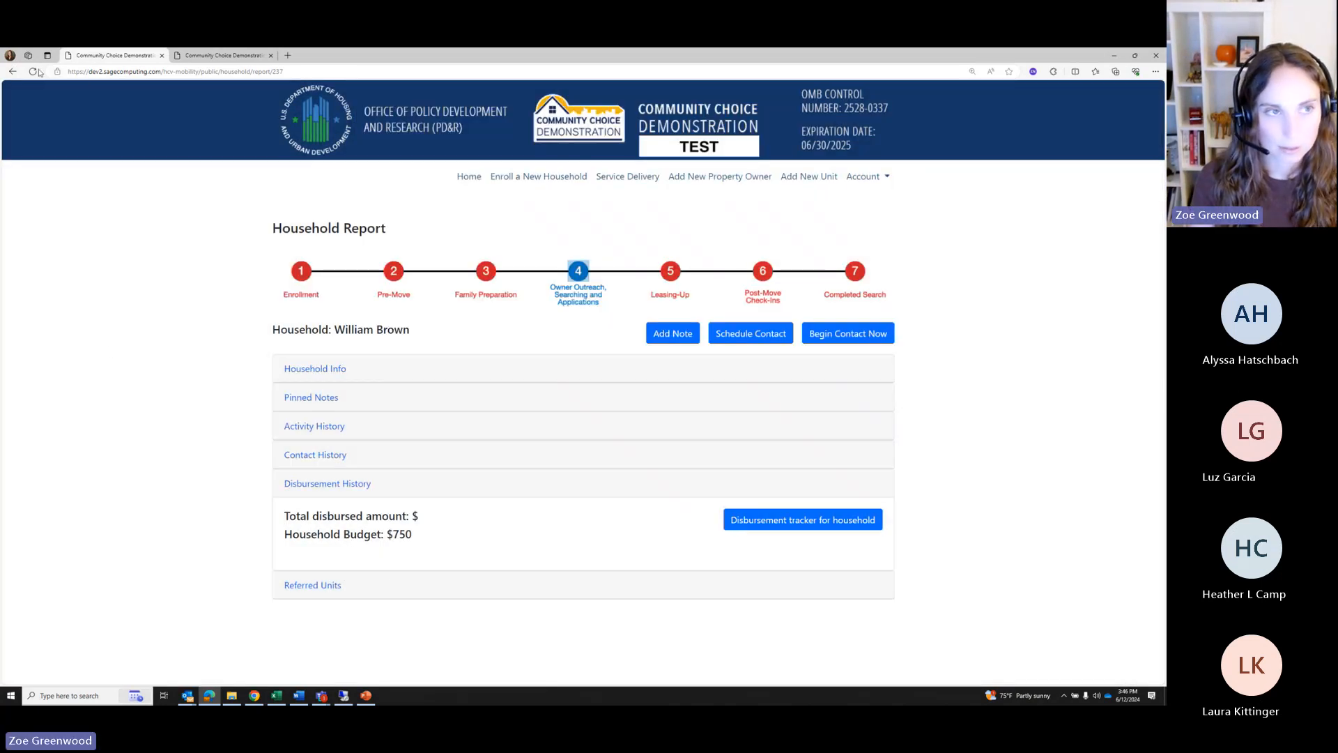
Expand Disbursement History and highlight the $50 total, 06-11-2024 date, and payee/unit address lines
{"action": "scroll", "coordinate": [481, 542], "scroll_direction": "down", "scroll_amount": 1}
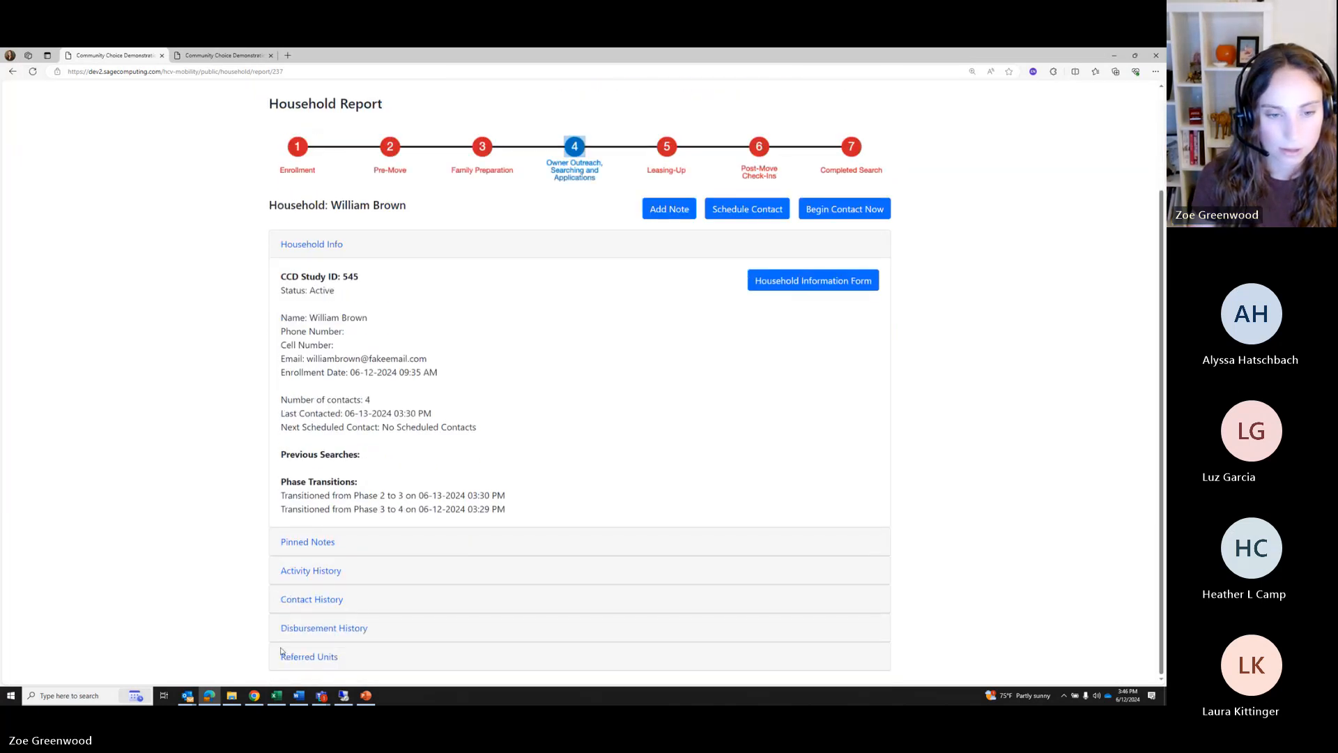
{"action": "left_click", "coordinate": [306, 633]}
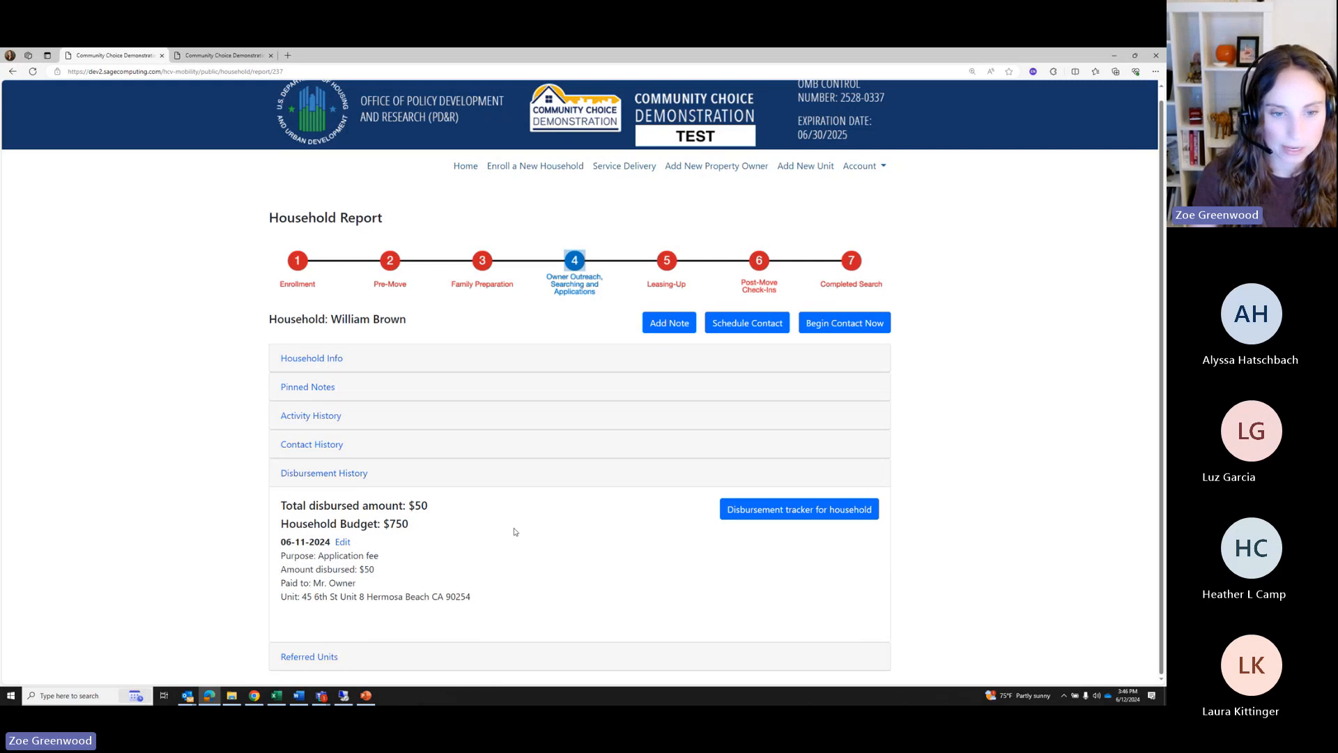
{"action": "left_click_drag", "start_coordinate": [428, 505], "coordinate": [368, 524]}
{"action": "left_click", "coordinate": [538, 583]}
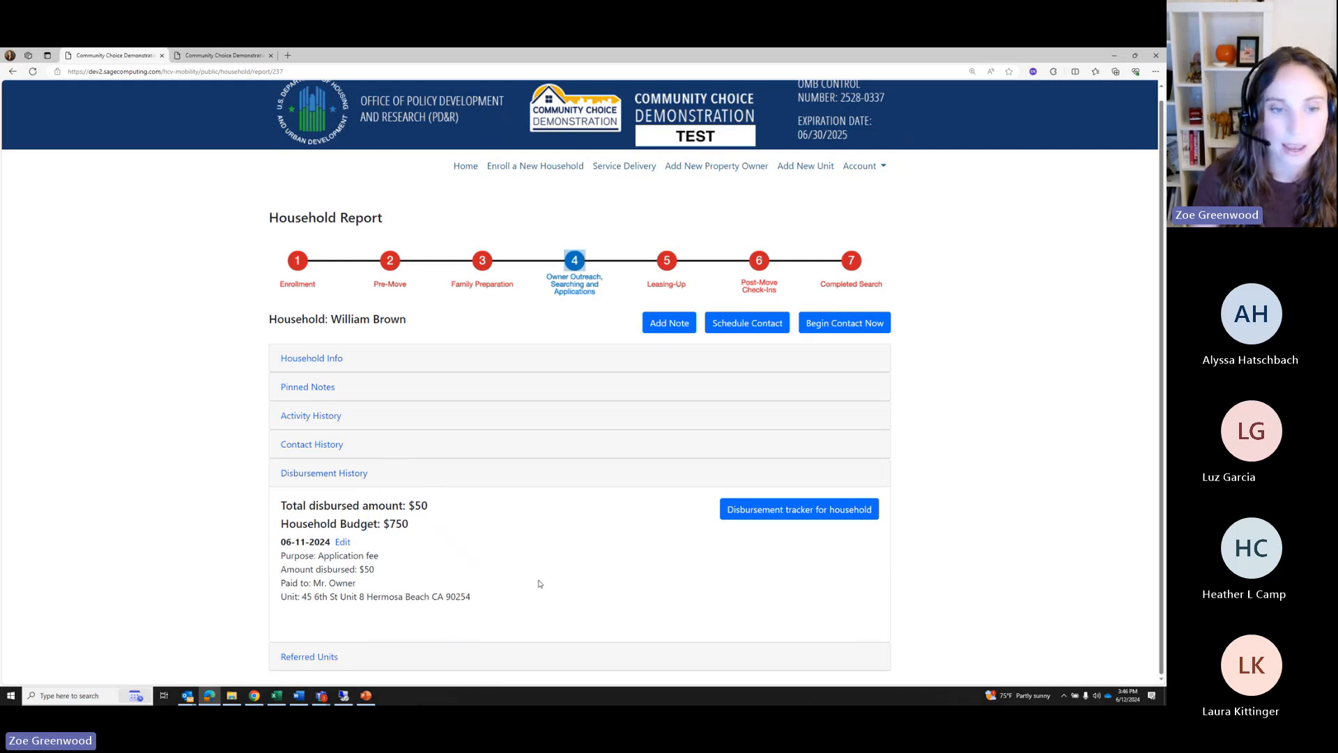
{"action": "left_click_drag", "start_coordinate": [279, 549], "coordinate": [363, 547]}
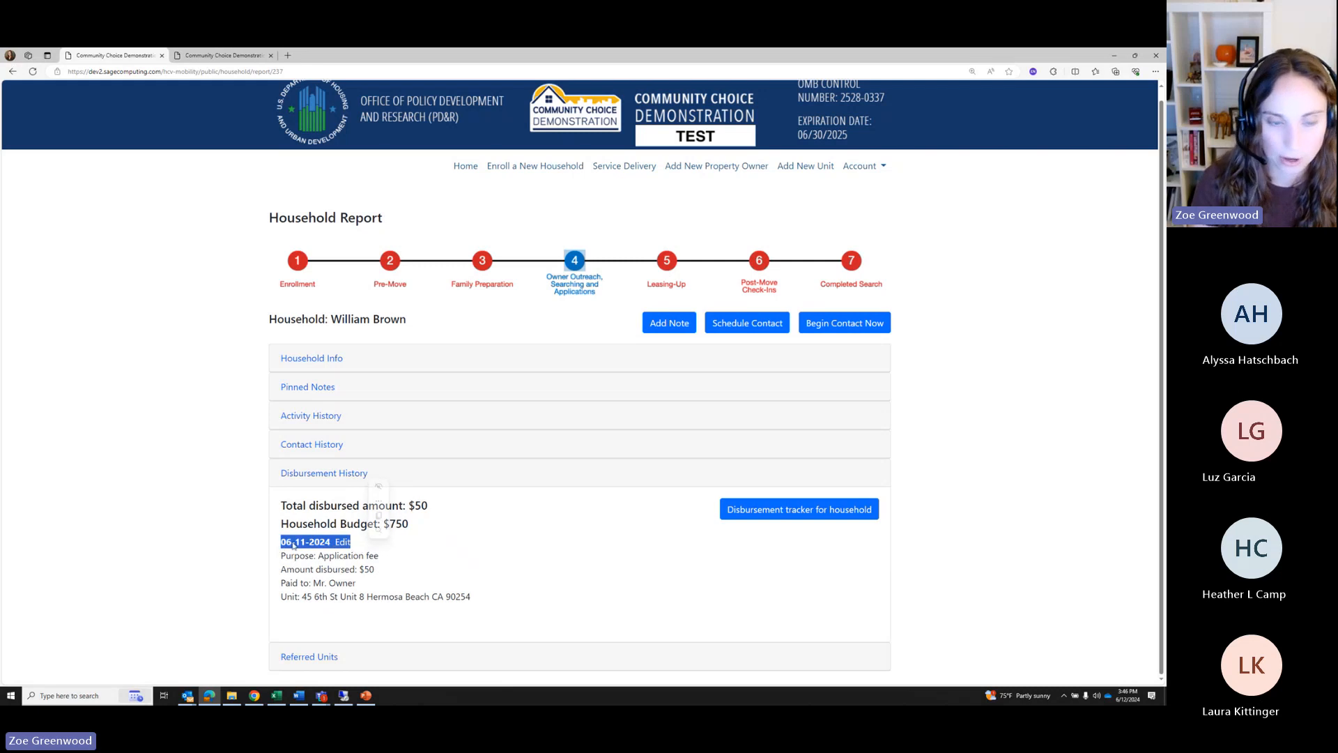
{"action": "left_click", "coordinate": [384, 571]}
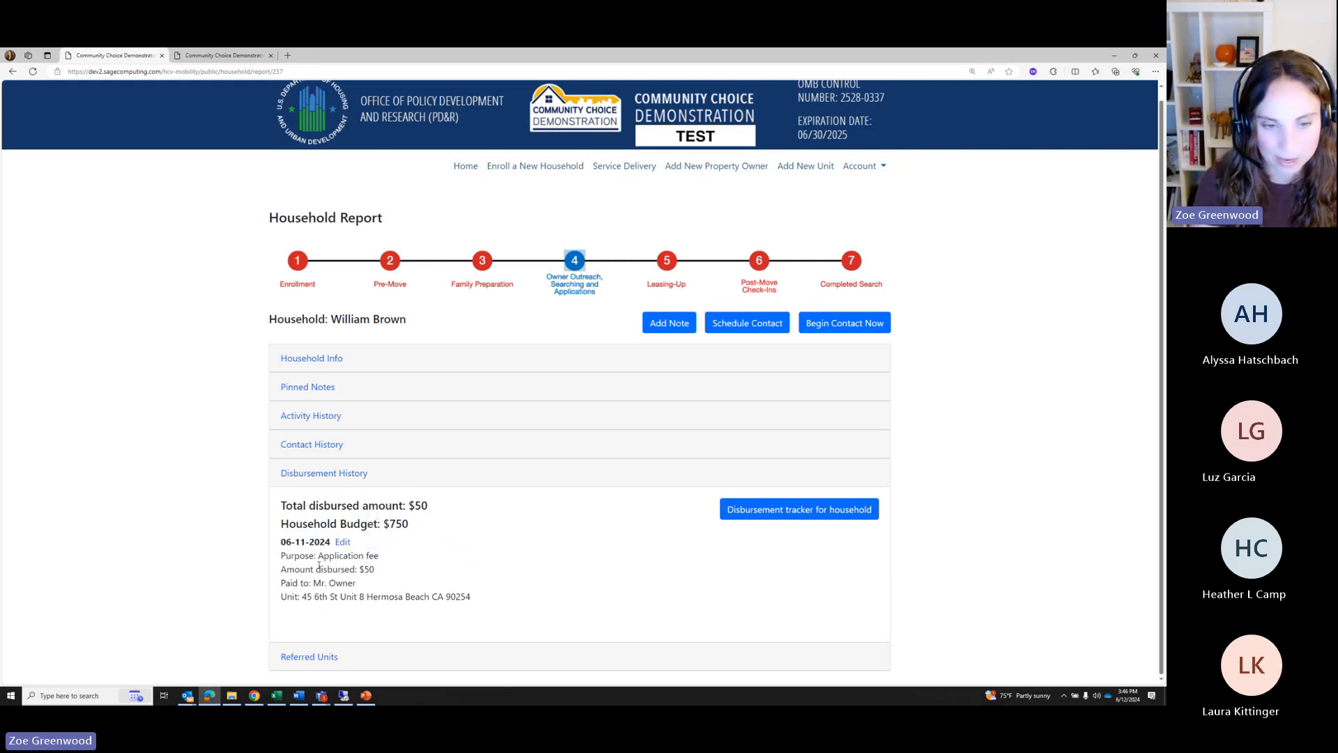
{"action": "left_click_drag", "start_coordinate": [286, 583], "coordinate": [474, 612]}
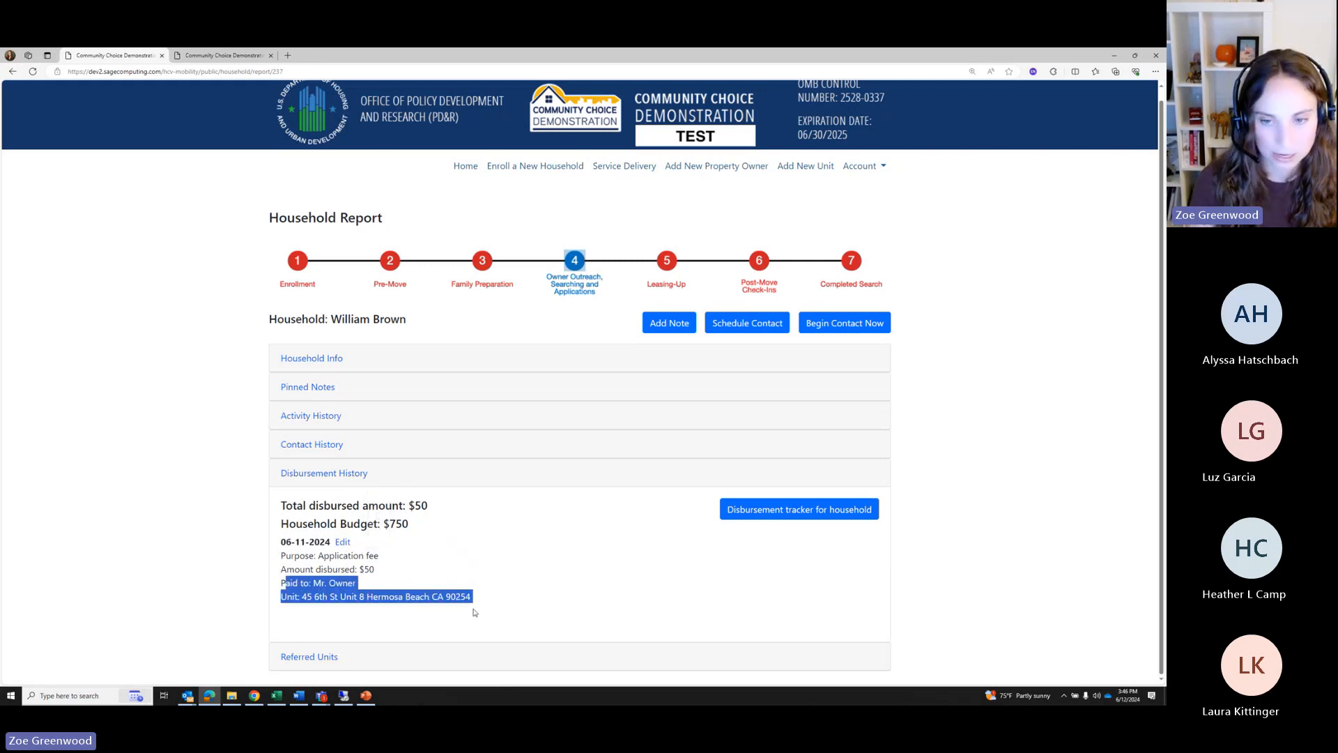
{"action": "left_click", "coordinate": [382, 566]}
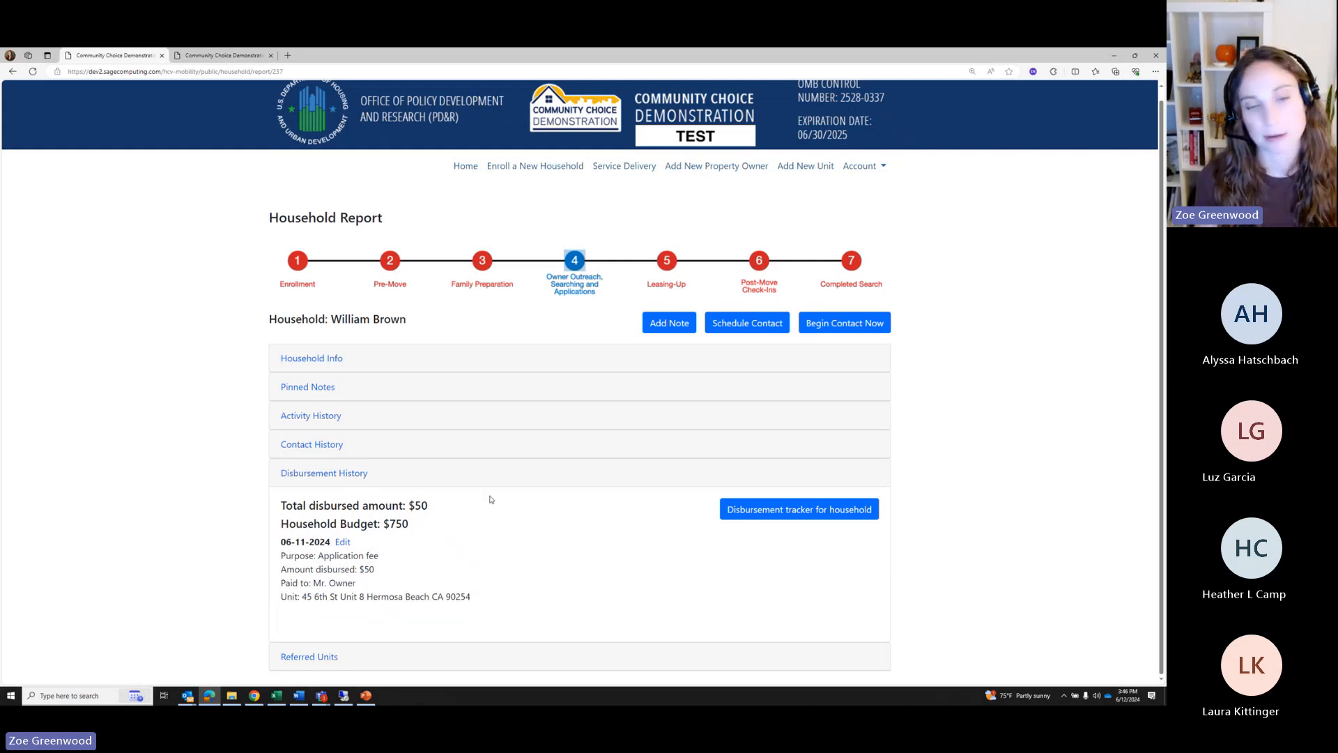
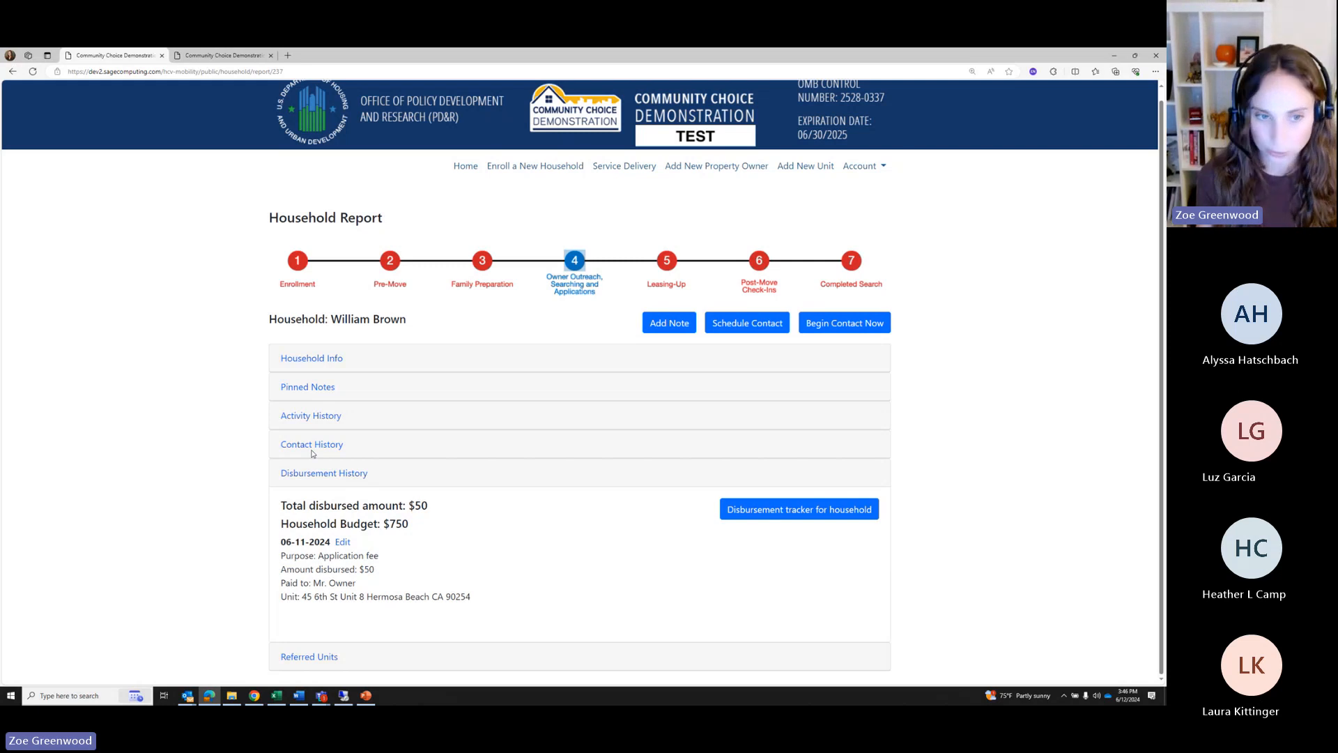
Expand Activity History and Phase 4: Owner Outreach, Searching and Applications to find the Unit Referrals, Tours, and Applications entry
{"action": "left_click", "coordinate": [300, 418]}
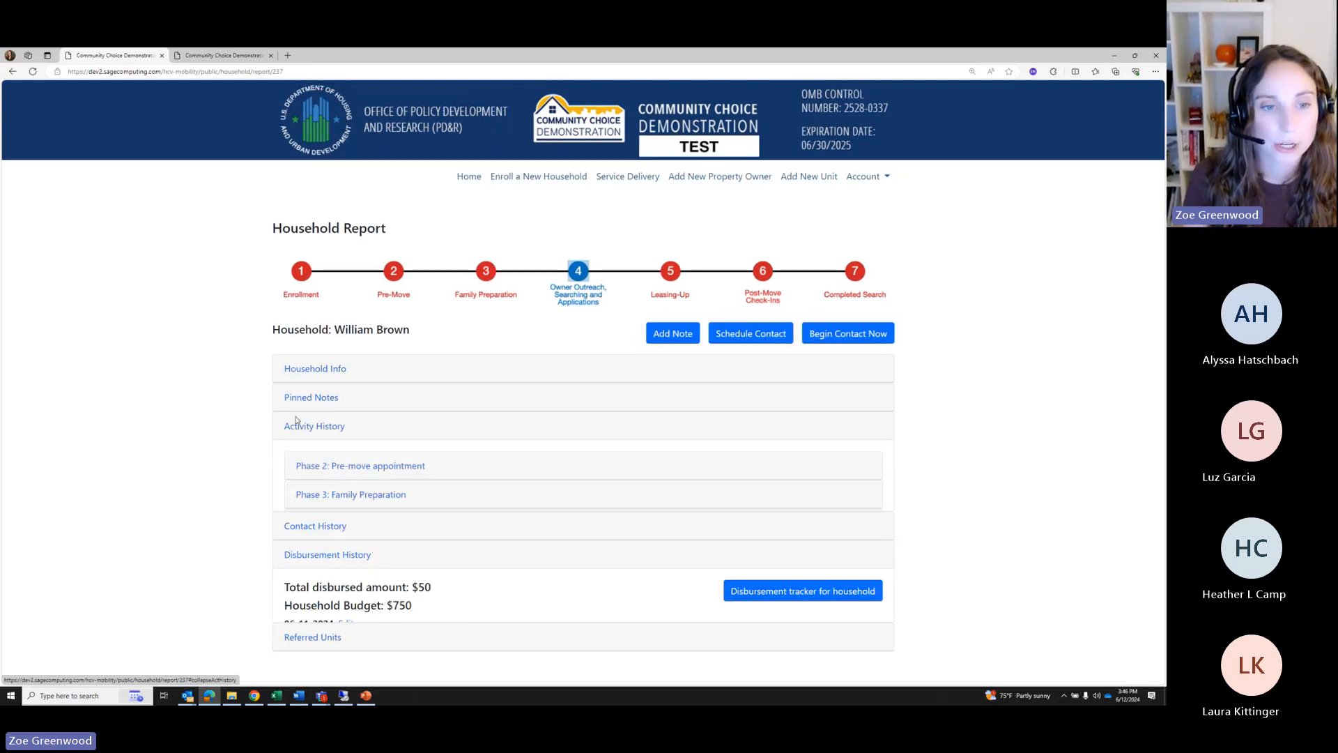
{"action": "left_click", "coordinate": [368, 525]}
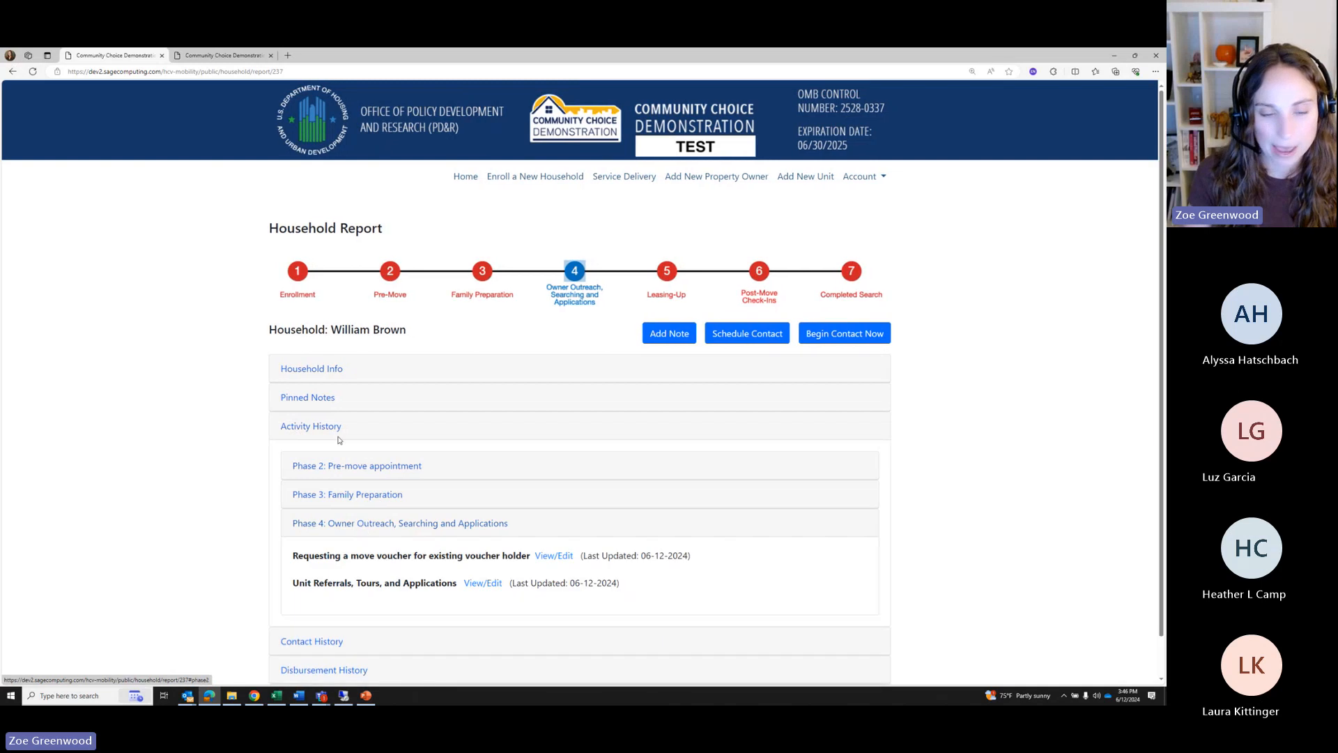
{"action": "left_click_drag", "start_coordinate": [293, 583], "coordinate": [487, 585]}
Fill the Unit Referrals, Tours, and Applications activity with the previously referred unit's address and finish it
{"action": "left_click", "coordinate": [482, 583]}
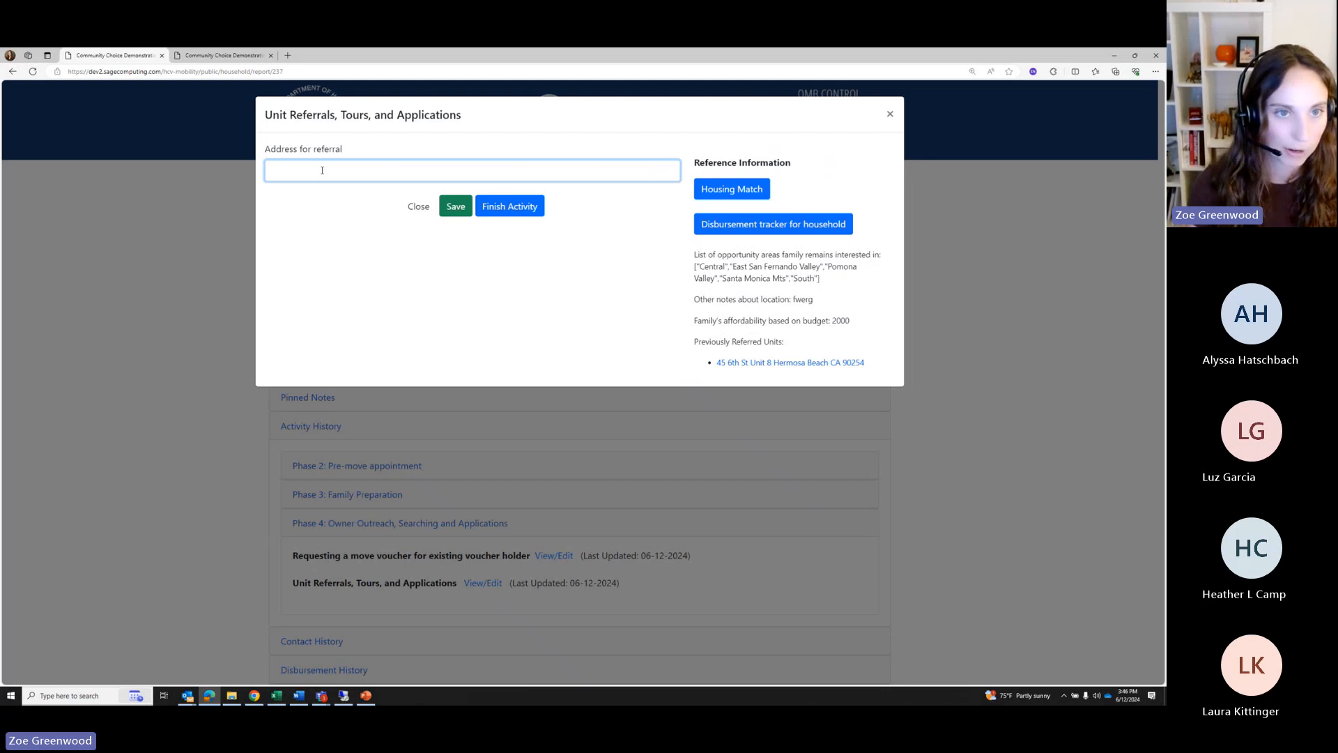
{"action": "left_click", "coordinate": [733, 363]}
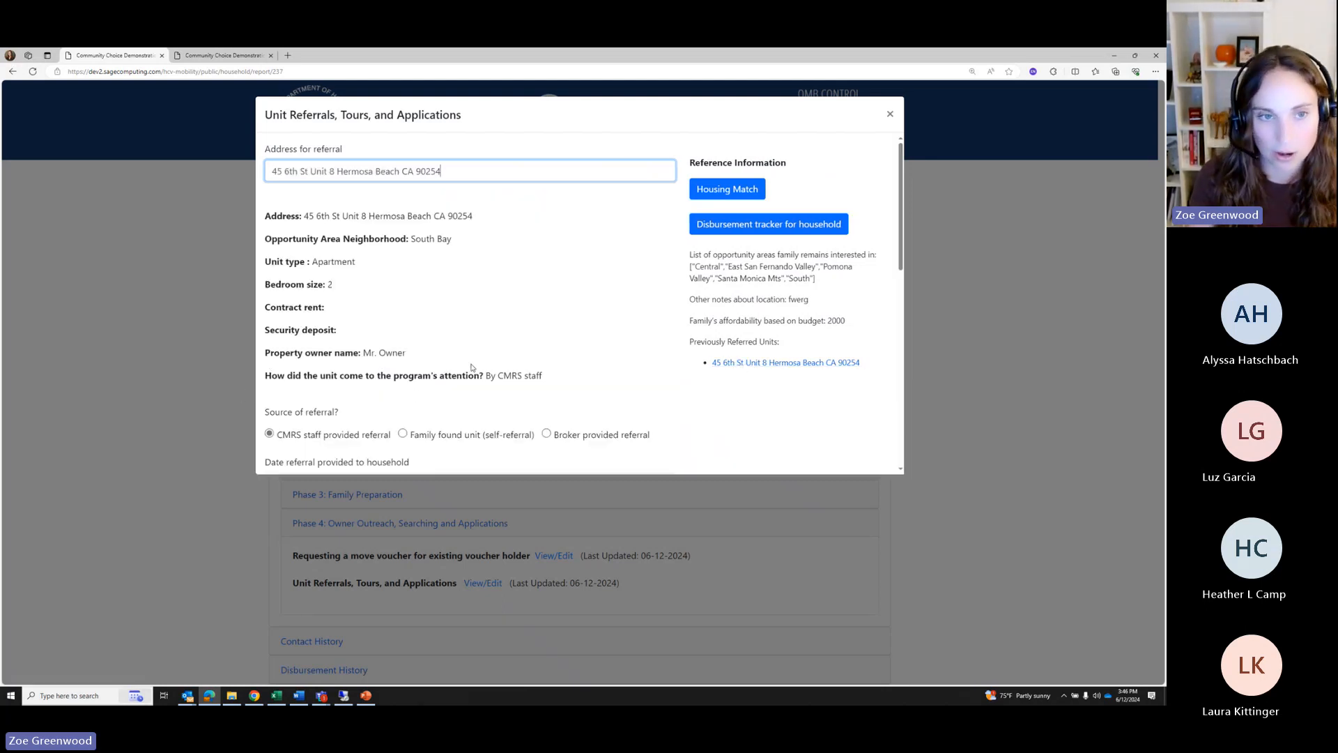
{"action": "scroll", "coordinate": [463, 367], "scroll_direction": "down", "scroll_amount": 3}
{"action": "scroll", "coordinate": [464, 367], "scroll_direction": "down", "scroll_amount": 5}
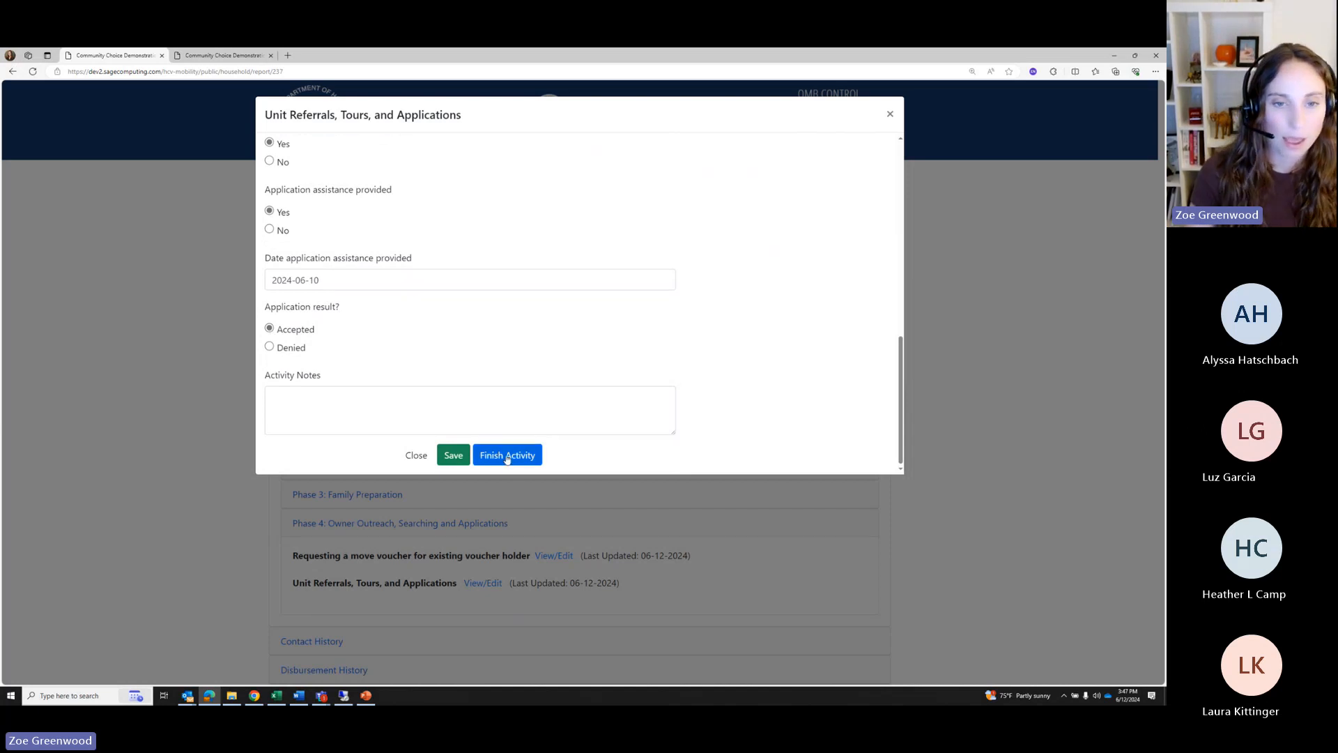
{"action": "left_click", "coordinate": [506, 456]}
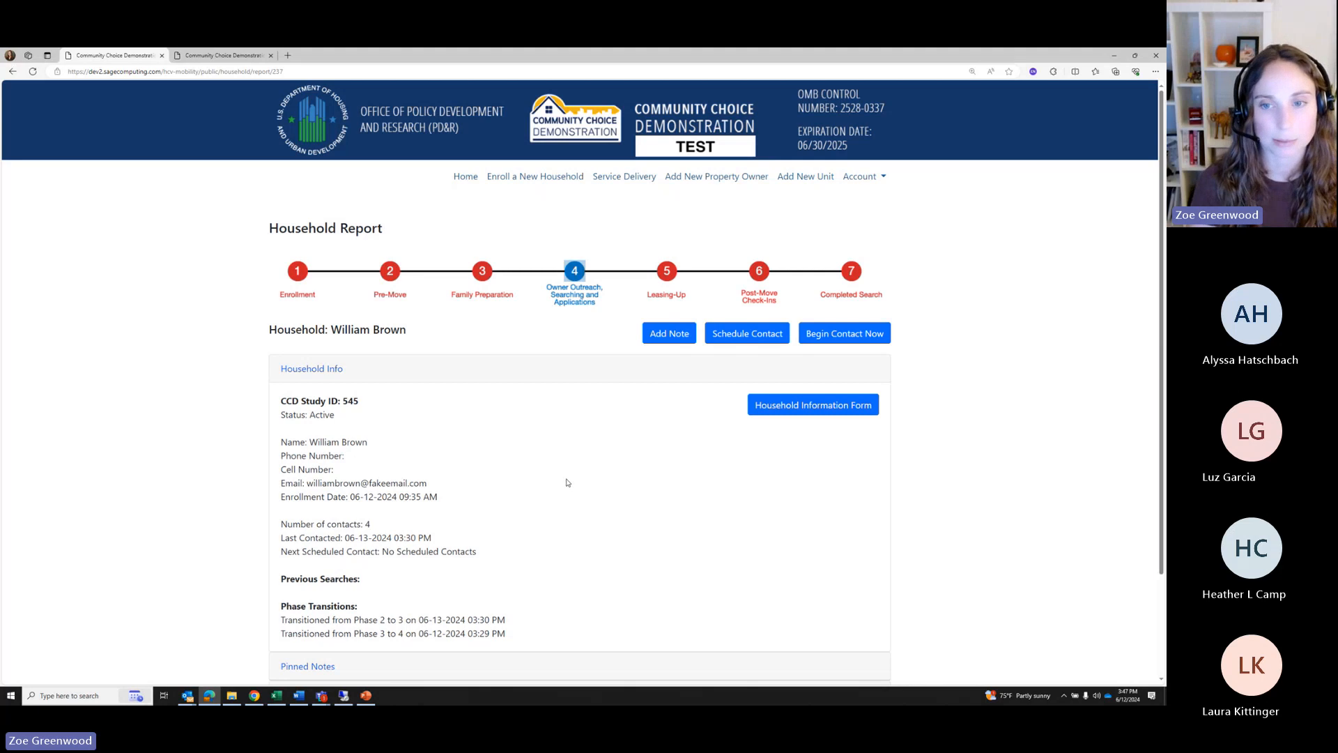
Reload the Unit Report tab to check its updated counts, then close it
{"action": "scroll", "coordinate": [567, 482], "scroll_direction": "down", "scroll_amount": 3}
{"action": "scroll", "coordinate": [566, 483], "scroll_direction": "up", "scroll_amount": 3}
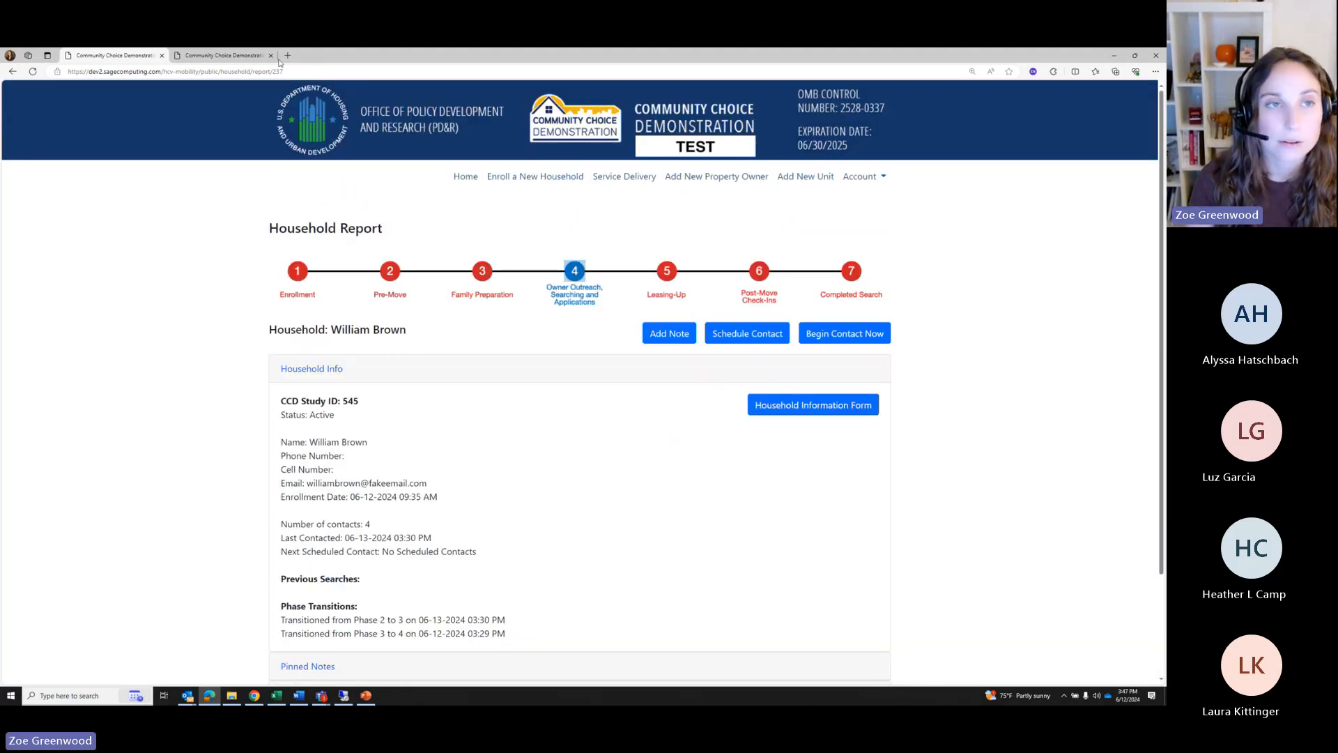
{"action": "left_click", "coordinate": [230, 56]}
{"action": "left_click", "coordinate": [33, 71]}
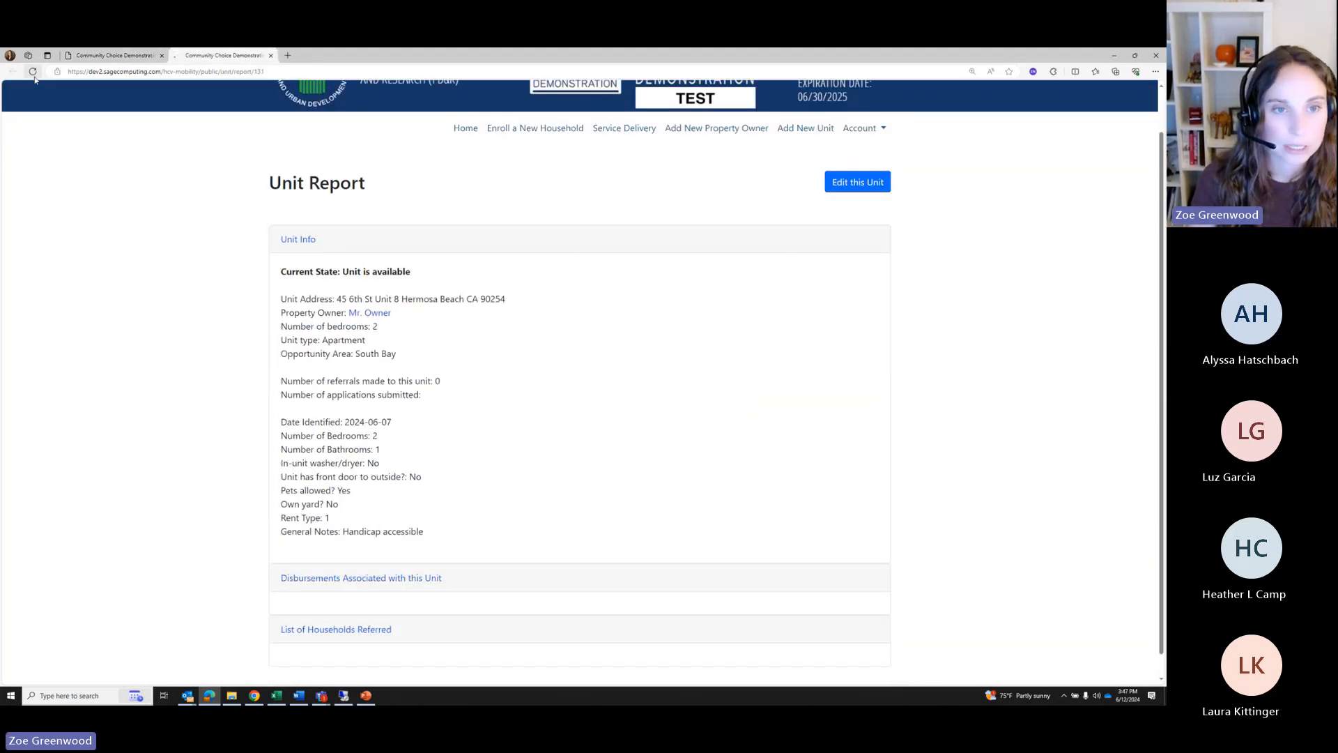
{"action": "scroll", "coordinate": [492, 402], "scroll_direction": "up", "scroll_amount": 1}
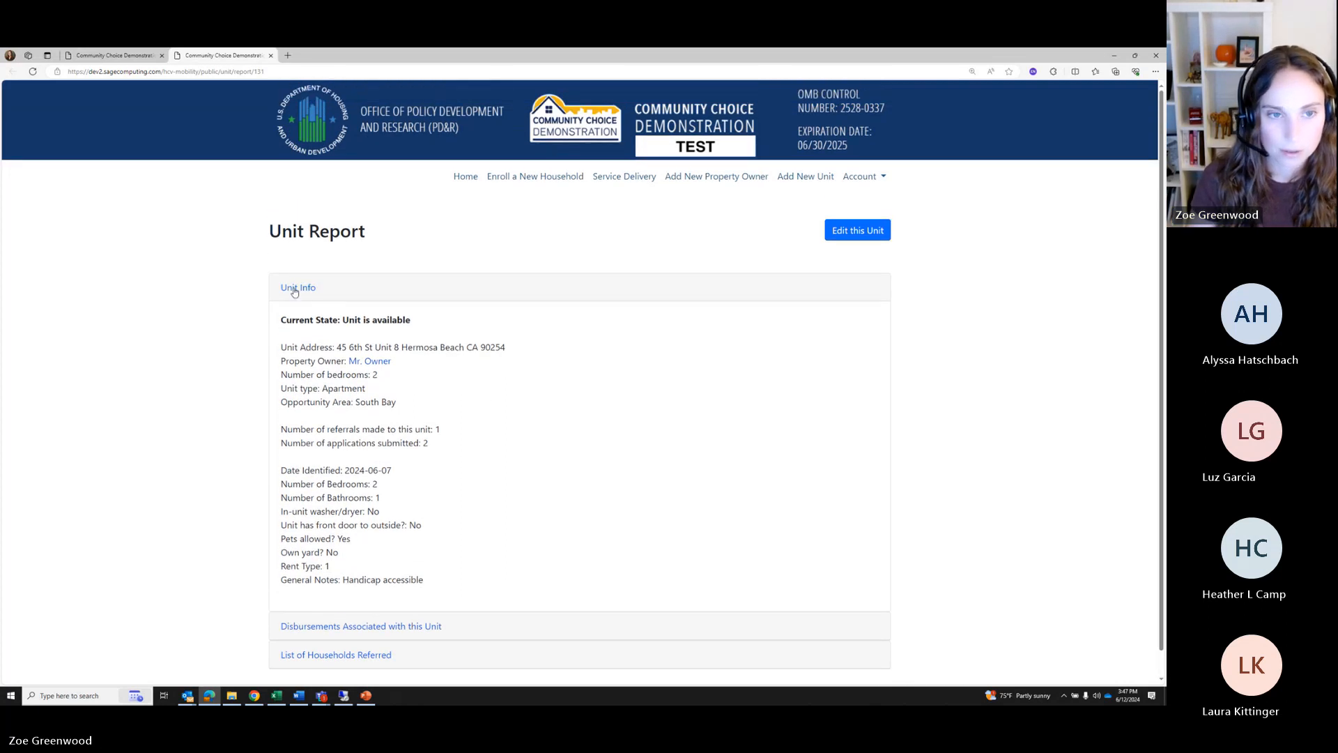
{"action": "left_click", "coordinate": [293, 288]}
{"action": "left_click", "coordinate": [269, 56]}
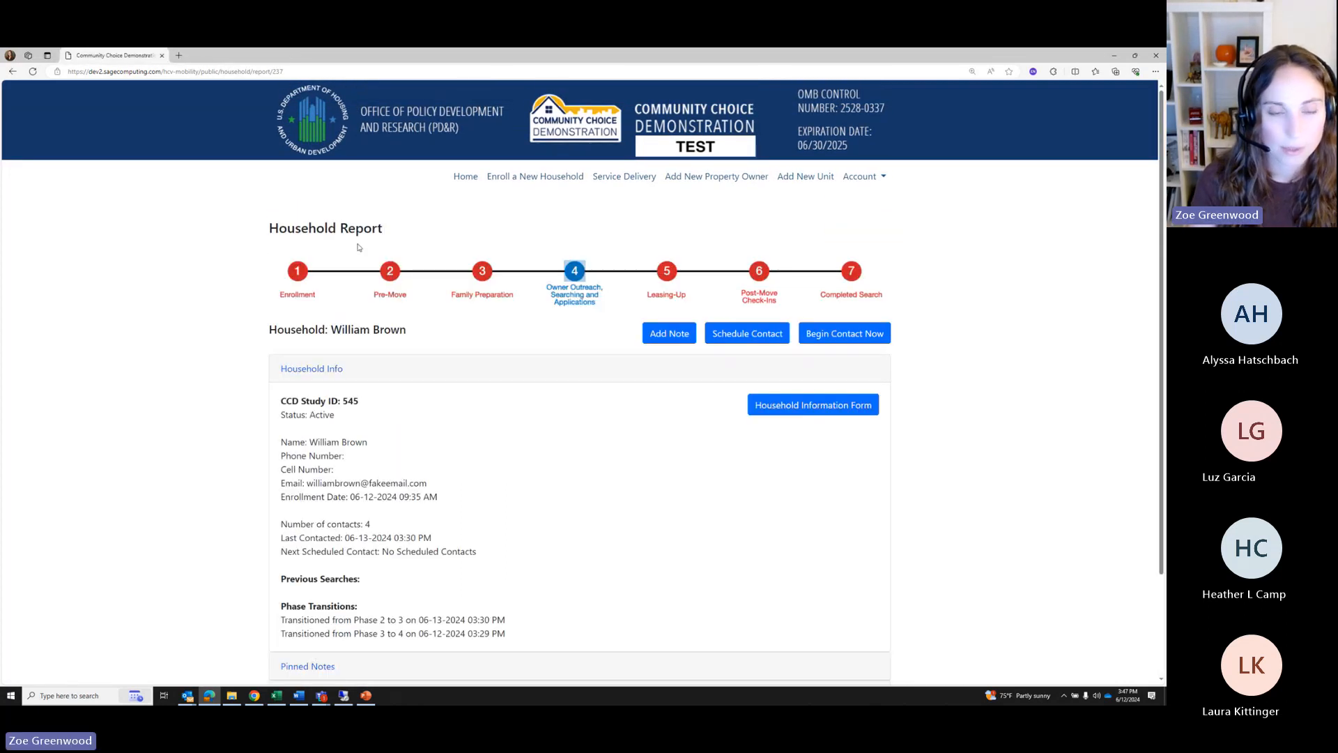
{"action": "scroll", "coordinate": [454, 469], "scroll_direction": "down", "scroll_amount": 3}
{"action": "scroll", "coordinate": [455, 469], "scroll_direction": "up", "scroll_amount": 2}
Open the Service Delivery dashboard's Units list and search it for 46
{"action": "left_click", "coordinate": [622, 144]}
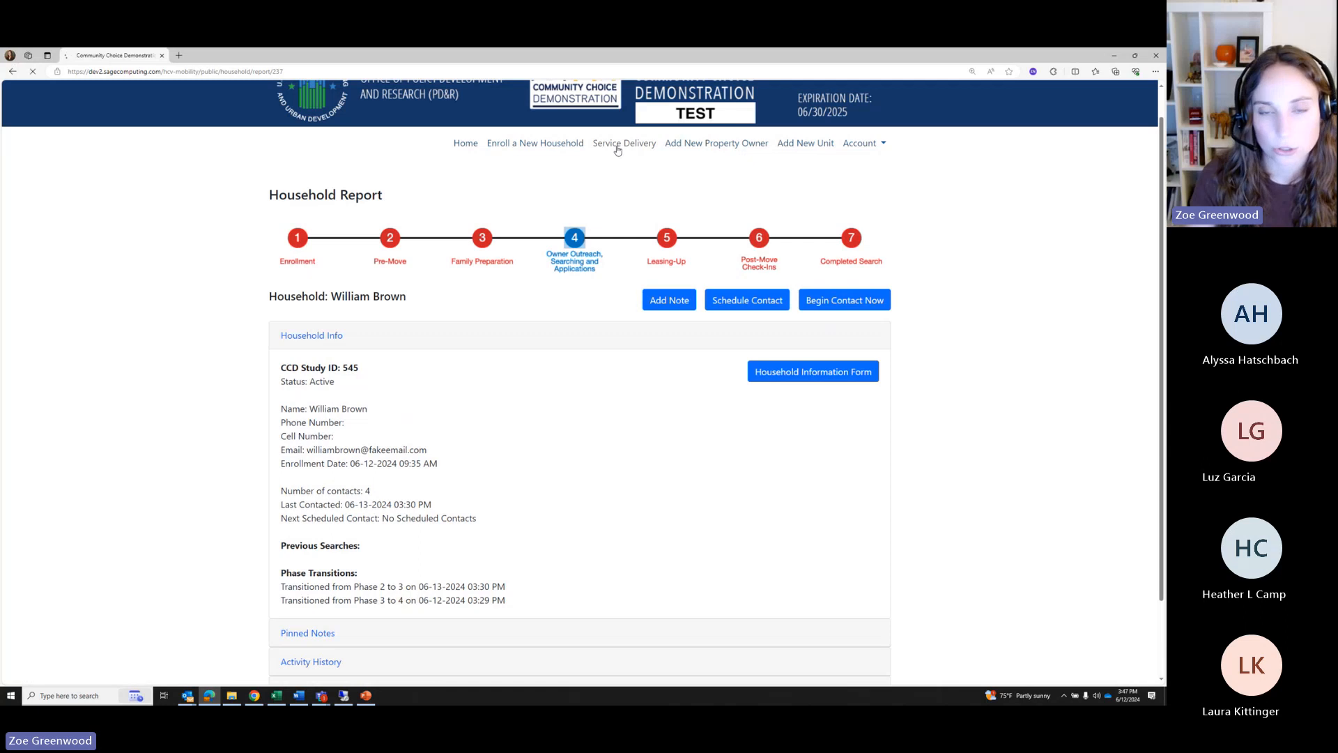
{"action": "scroll", "coordinate": [335, 523], "scroll_direction": "down", "scroll_amount": 1}
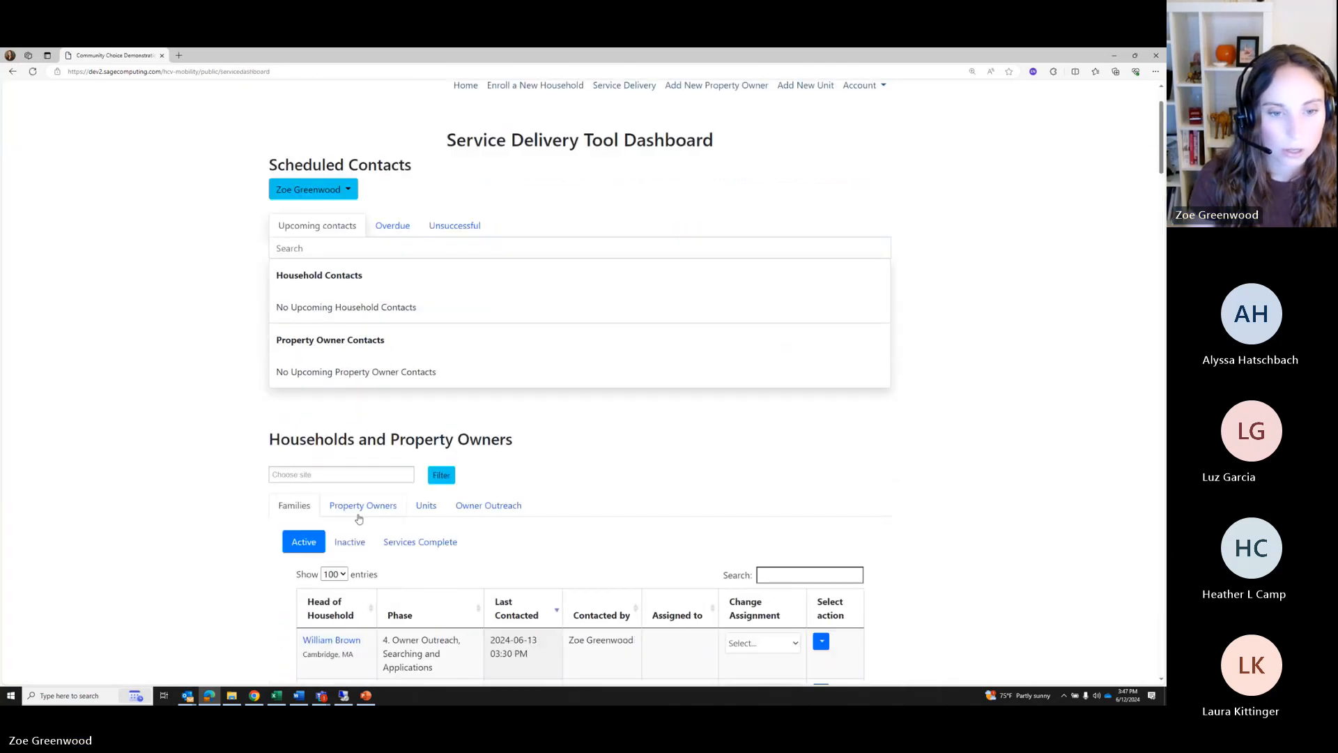
{"action": "left_click", "coordinate": [424, 505]}
{"action": "scroll", "coordinate": [403, 534], "scroll_direction": "down", "scroll_amount": 3}
{"action": "scroll", "coordinate": [403, 534], "scroll_direction": "down", "scroll_amount": 1}
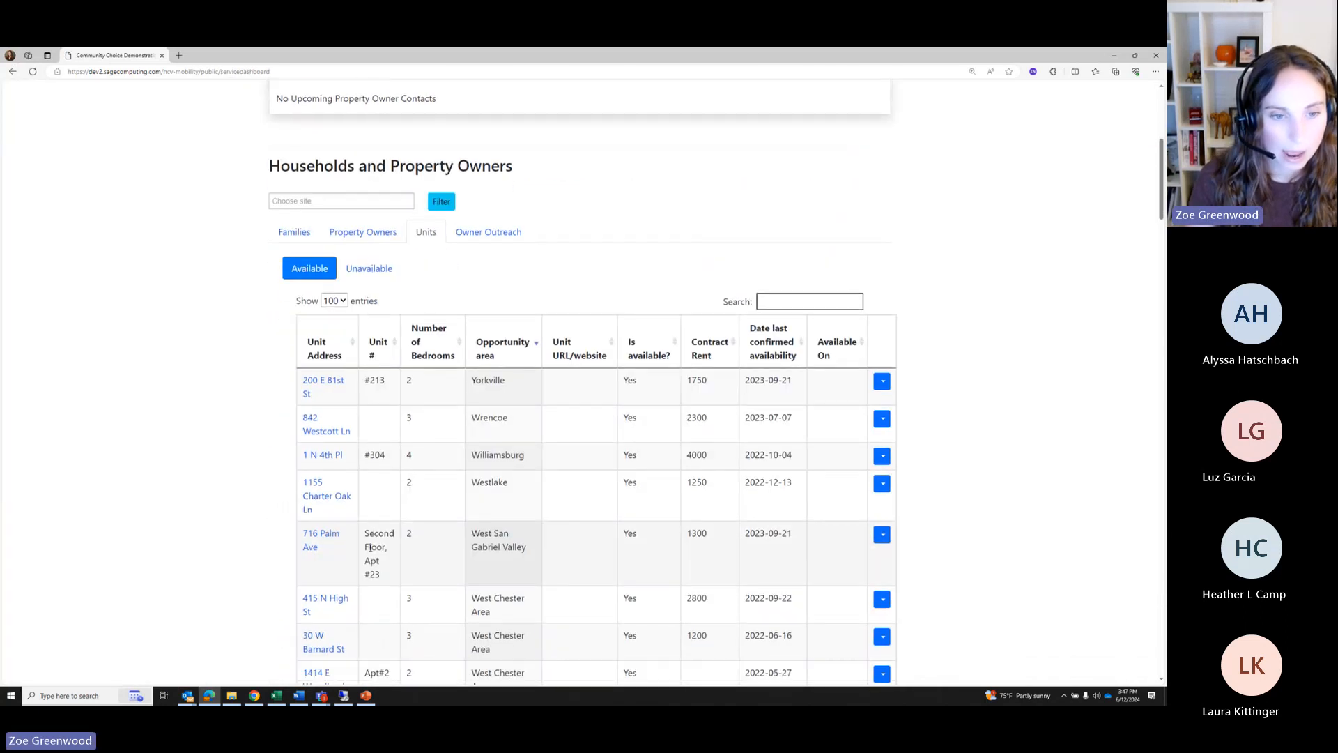
{"action": "left_click", "coordinate": [797, 301]}
{"action": "type", "text": "46"}
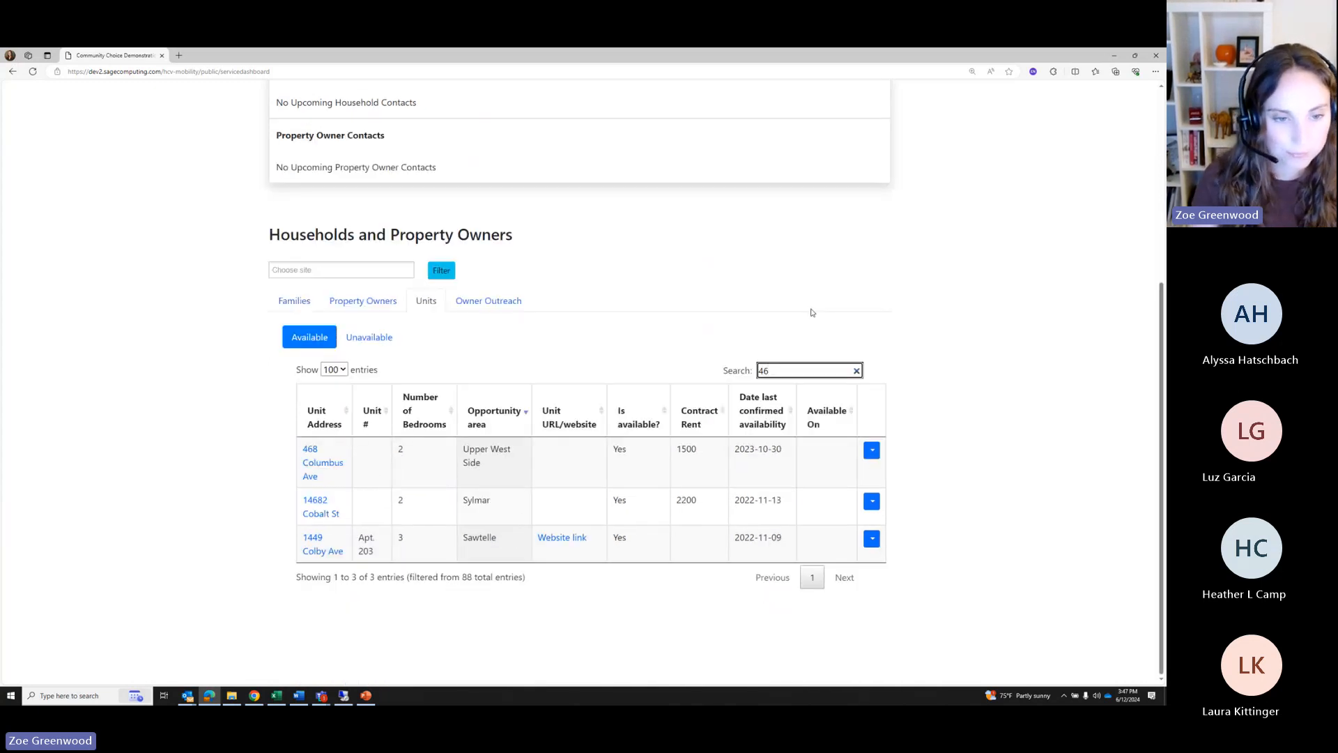
Search Unavailable units for 46 and 45, then filter Available units by 45
{"action": "left_click", "coordinate": [375, 341]}
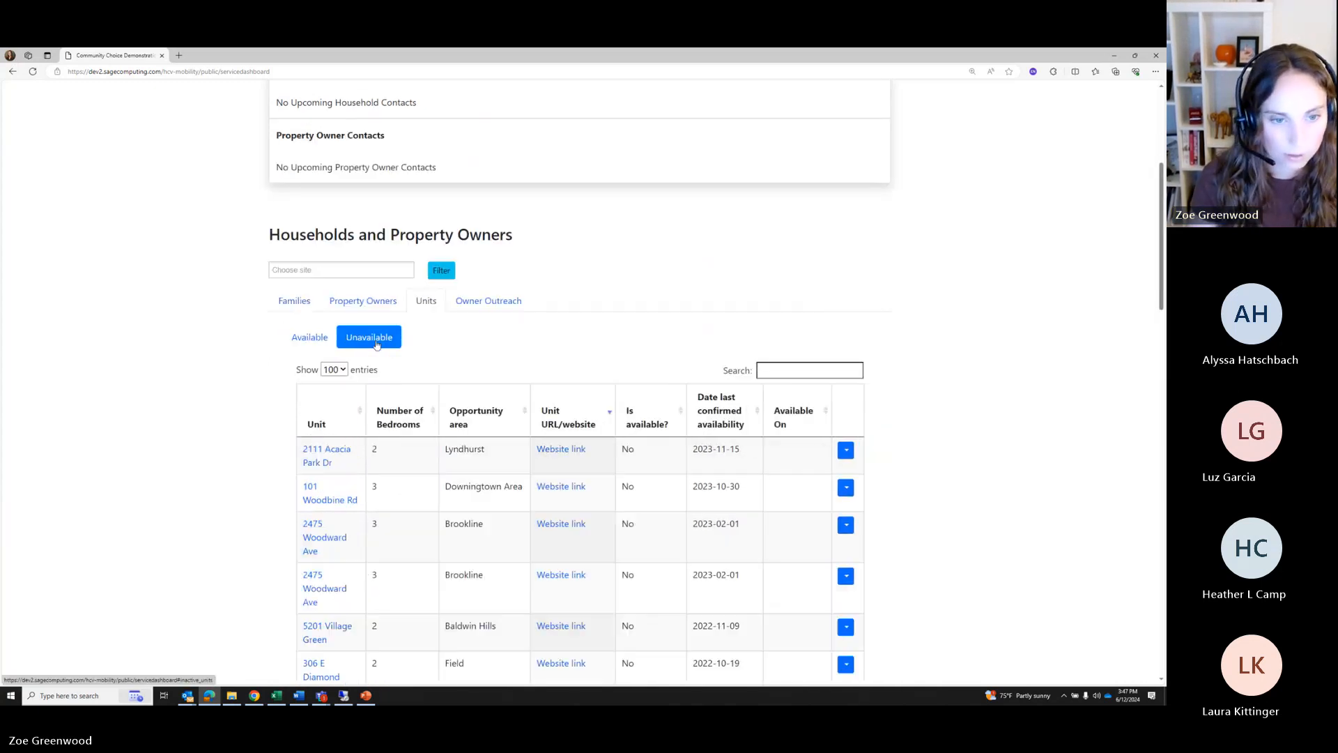
{"action": "left_click", "coordinate": [761, 371]}
{"action": "type", "text": "46"}
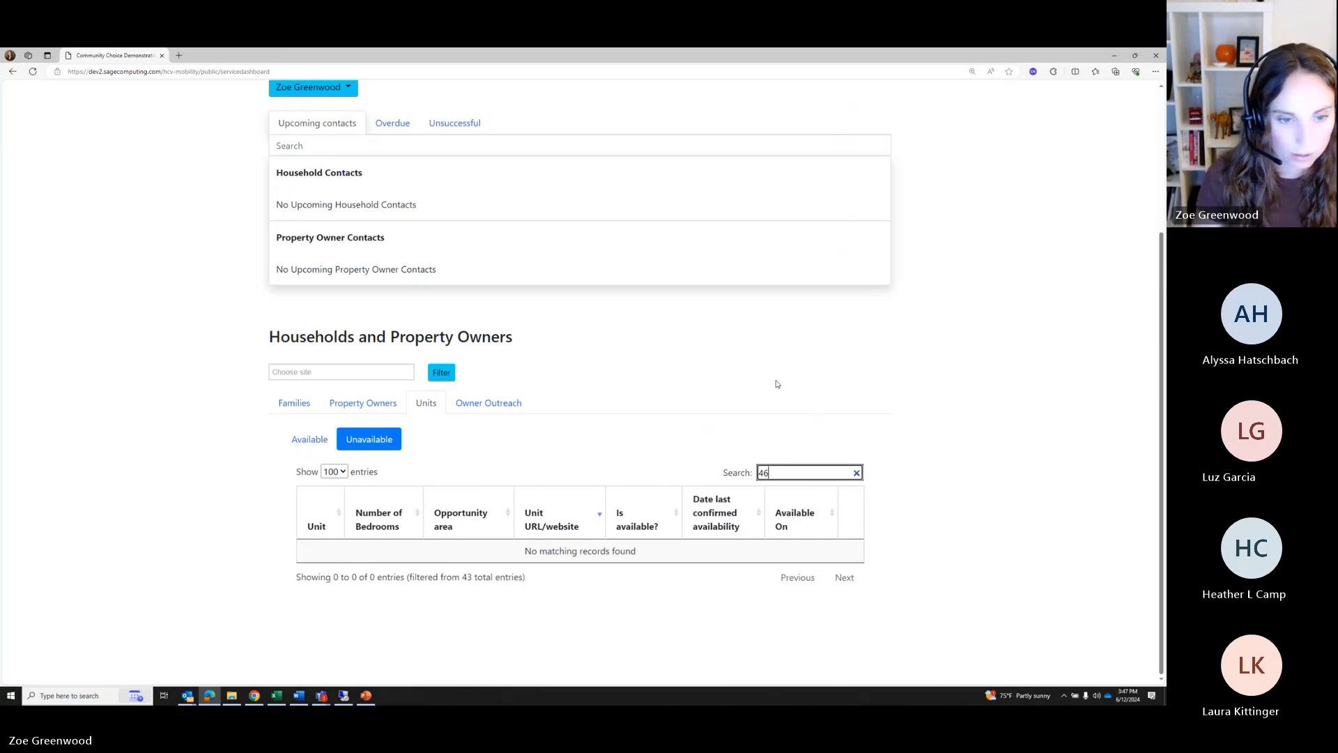
{"action": "double_click", "coordinate": [763, 472]}
{"action": "key", "text": "BackSpace"}
{"action": "type", "text": "45"}
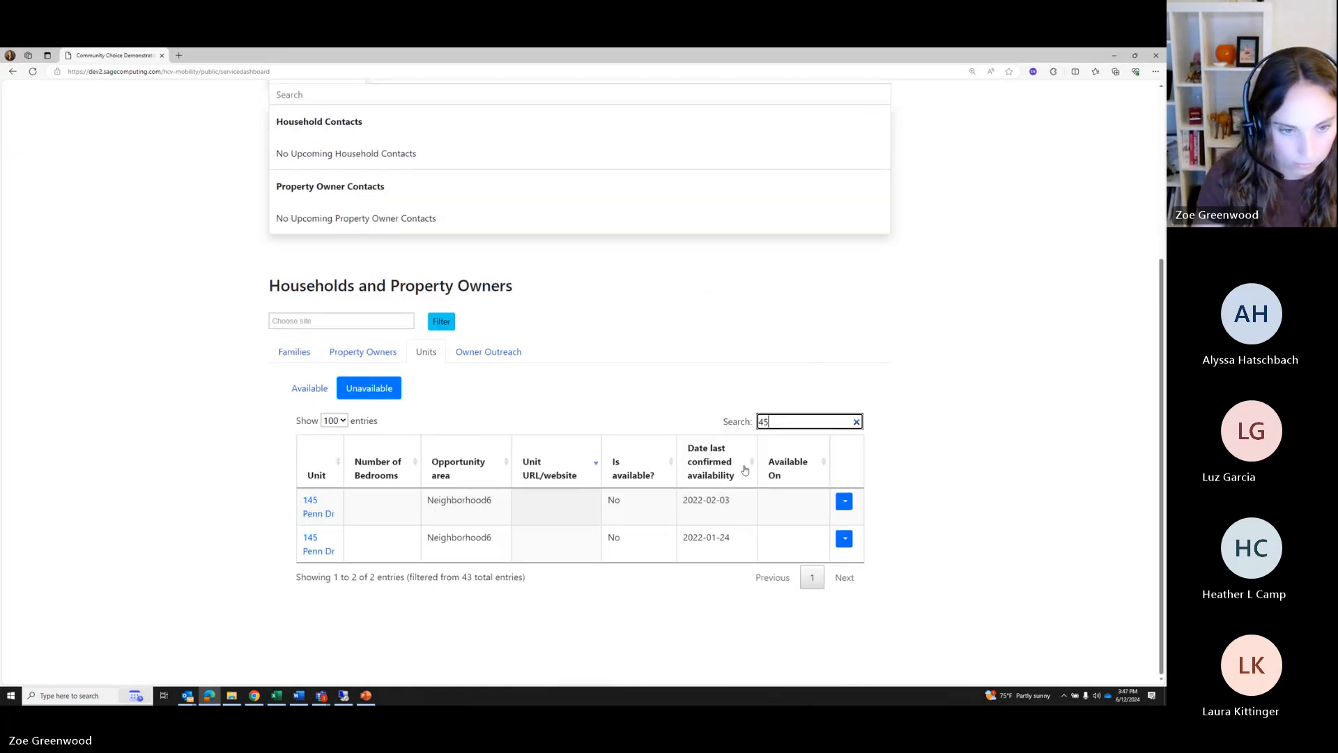
{"action": "key", "text": "ctrl+a"}
{"action": "key", "text": "BackSpace"}
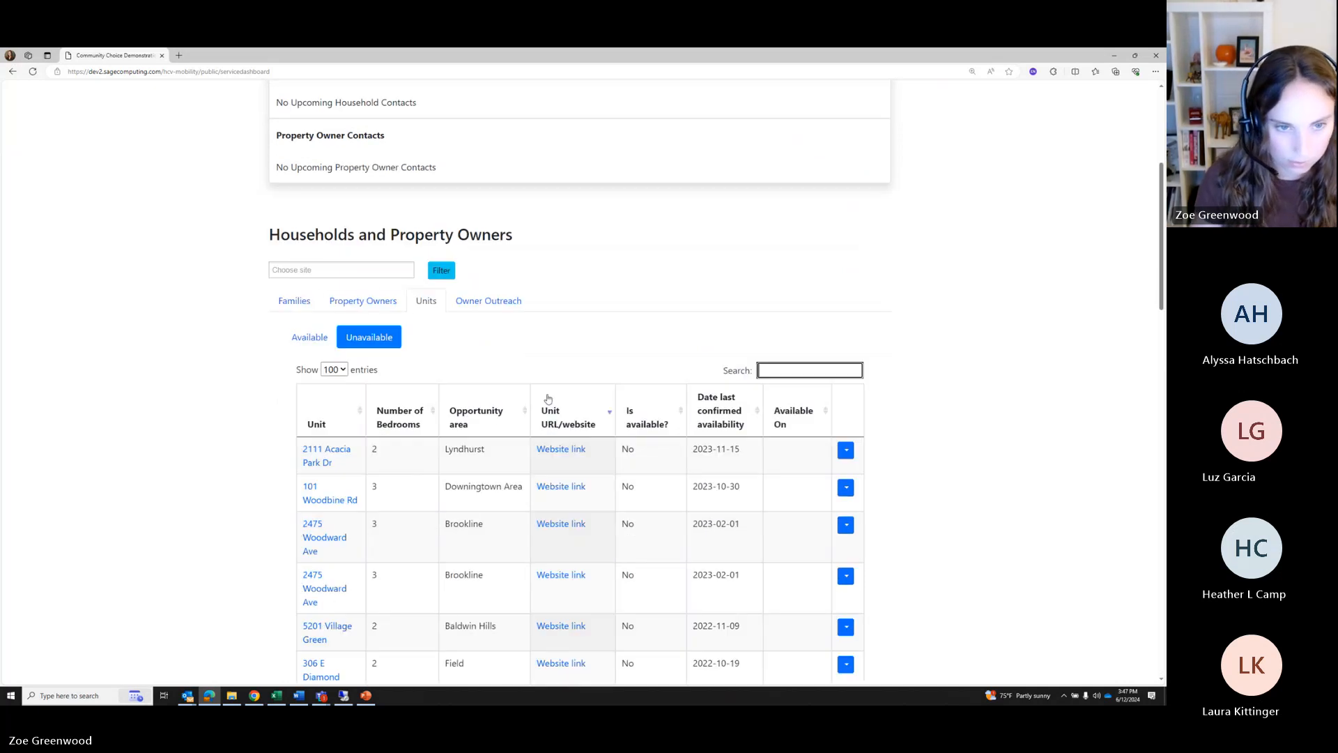
{"action": "left_click", "coordinate": [311, 338]}
{"action": "double_click", "coordinate": [764, 371]}
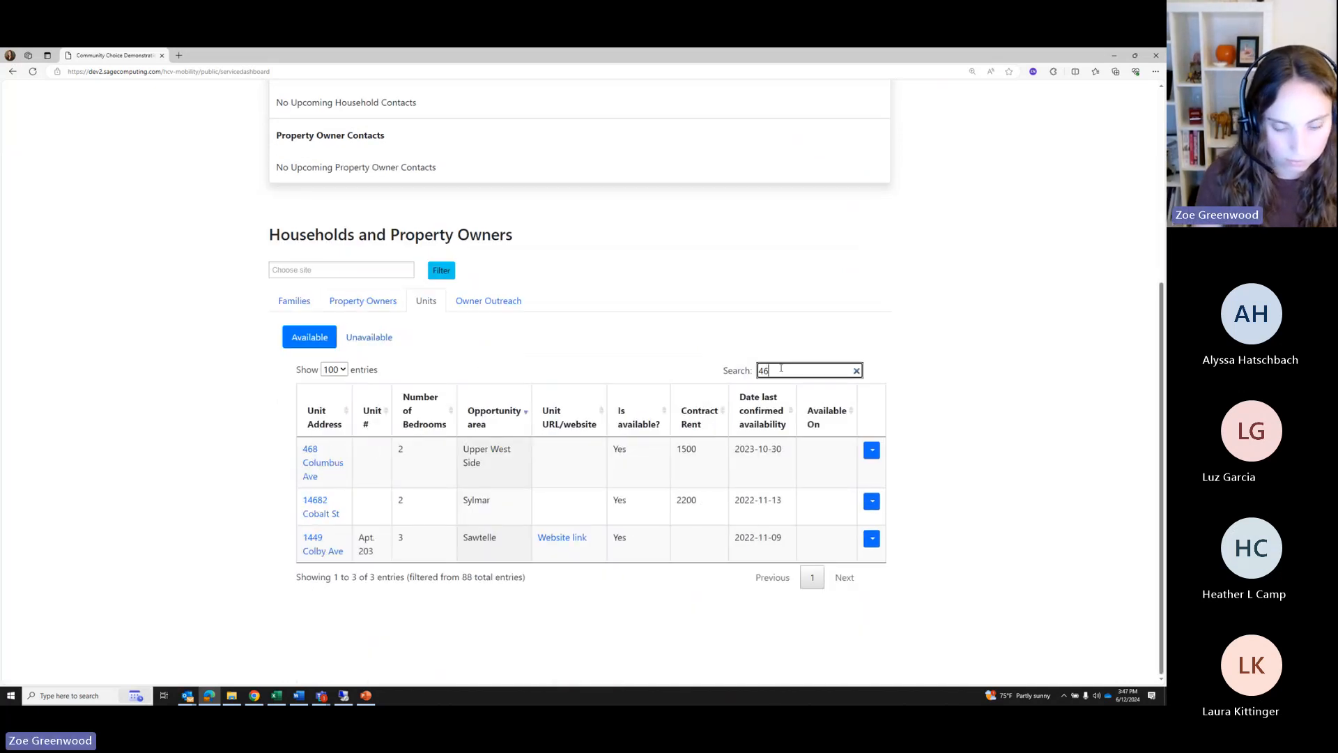
{"action": "type", "text": "45"}
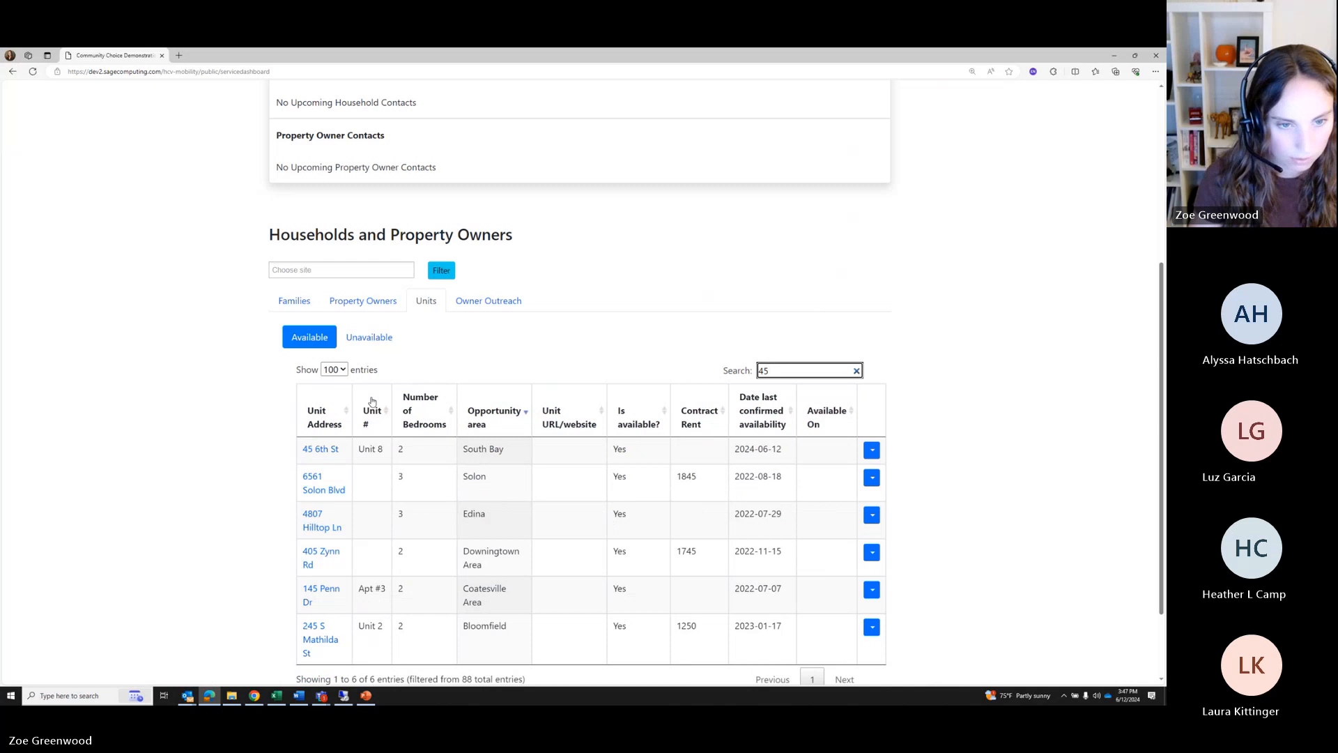
{"action": "left_click", "coordinate": [320, 449]}
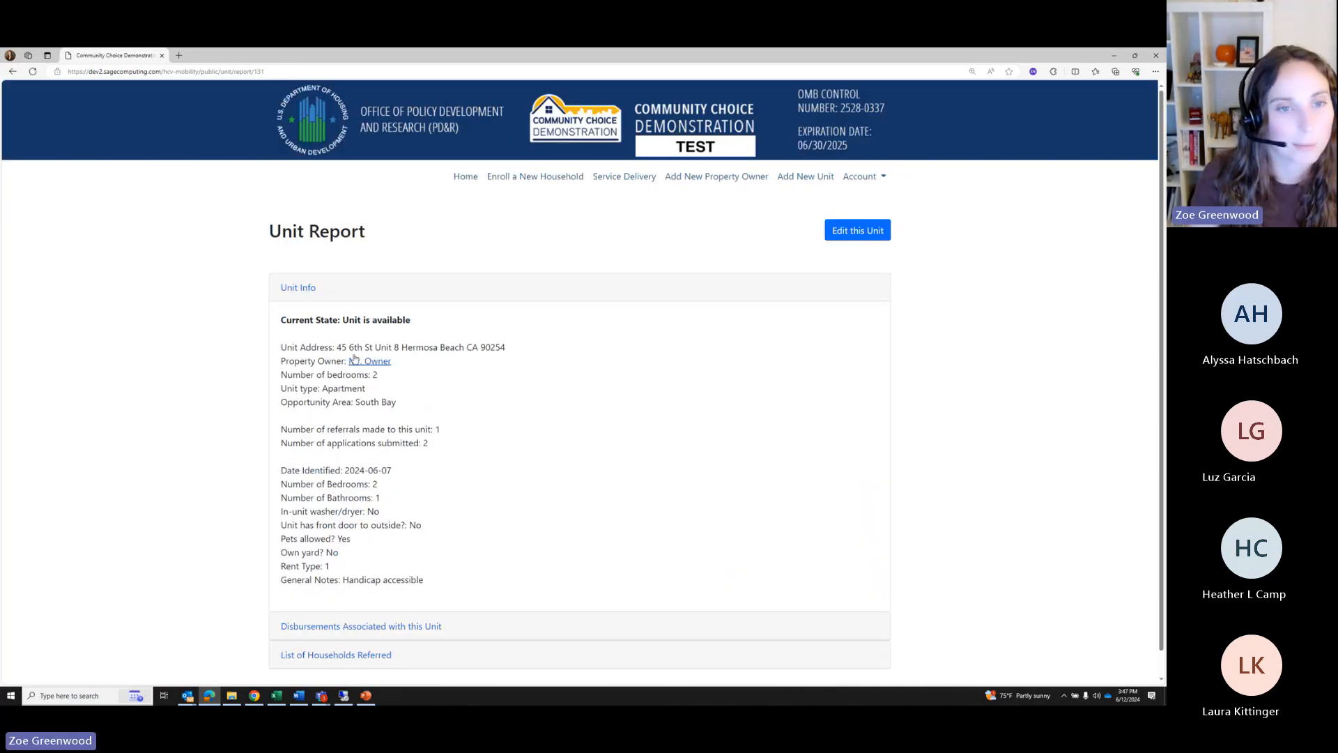
{"action": "double_click", "coordinate": [375, 319]}
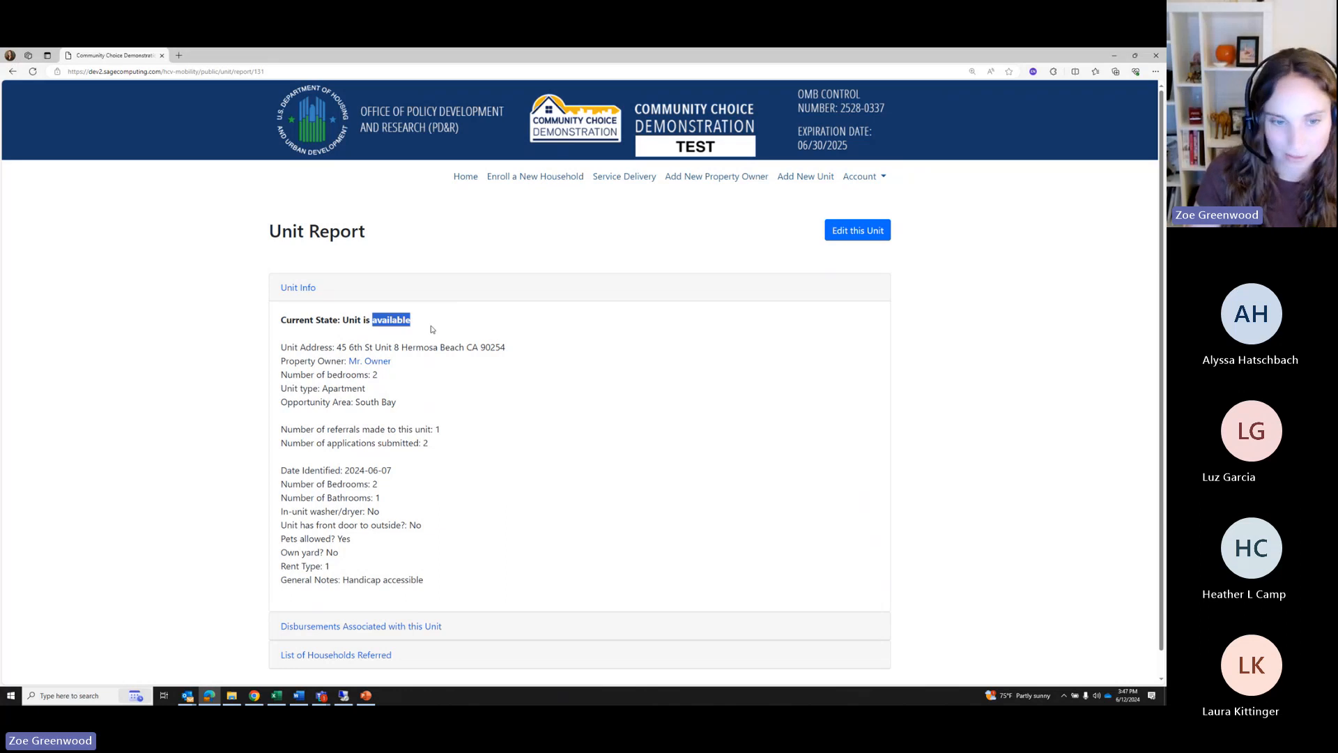
{"action": "left_click", "coordinate": [420, 334]}
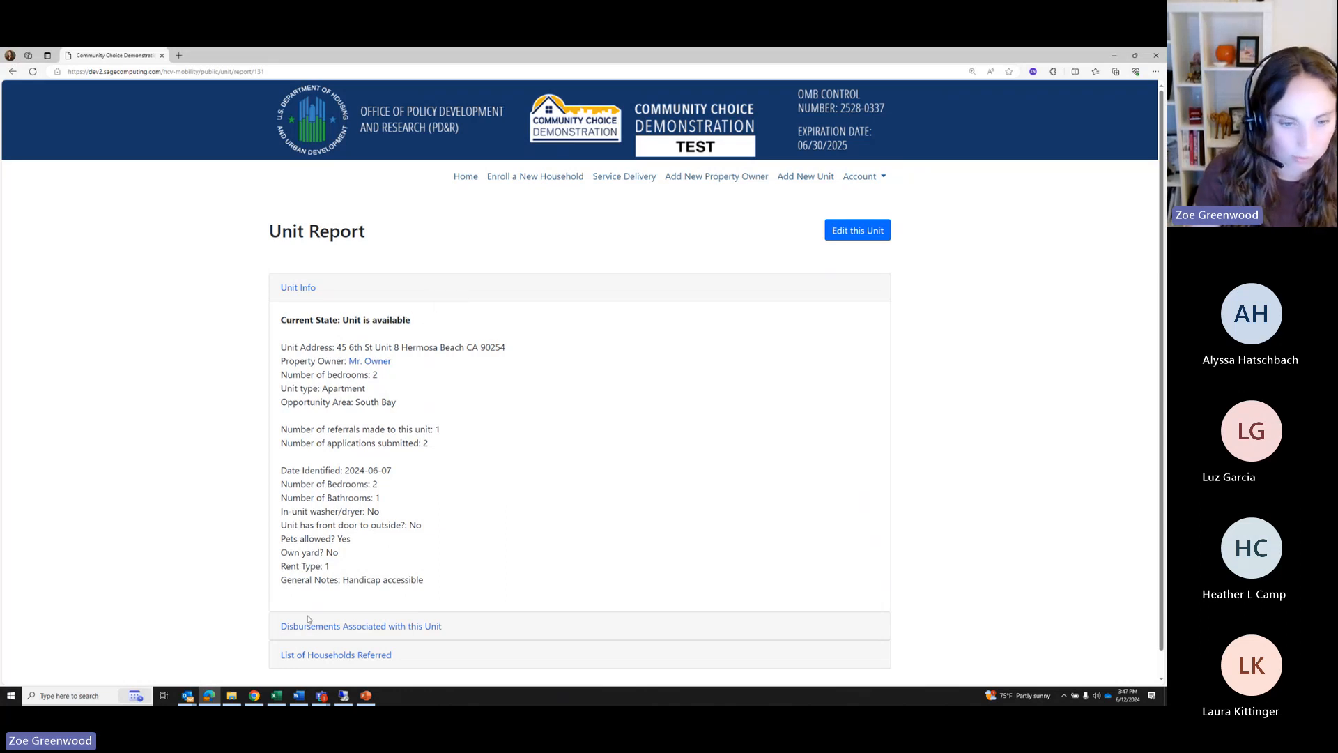
{"action": "scroll", "coordinate": [504, 382], "scroll_direction": "down", "scroll_amount": 1}
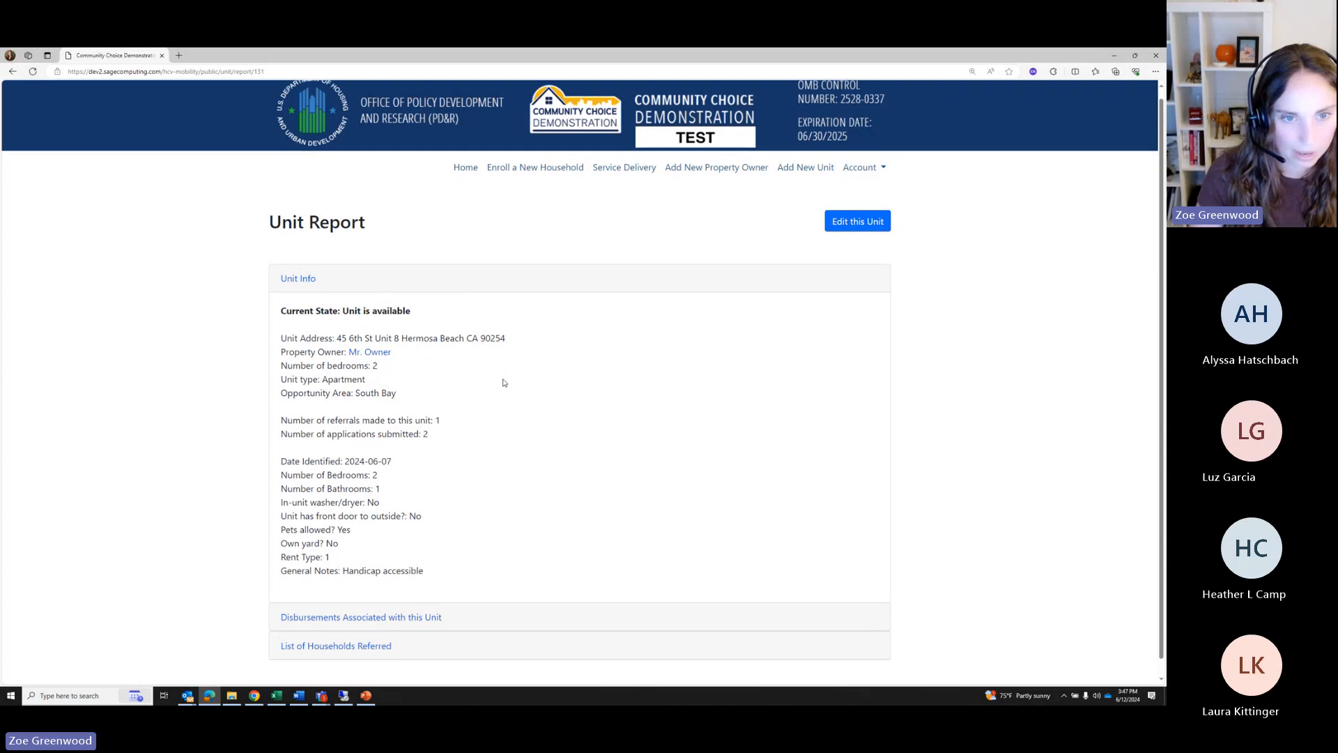
{"action": "left_click_drag", "start_coordinate": [433, 295], "coordinate": [367, 294]}
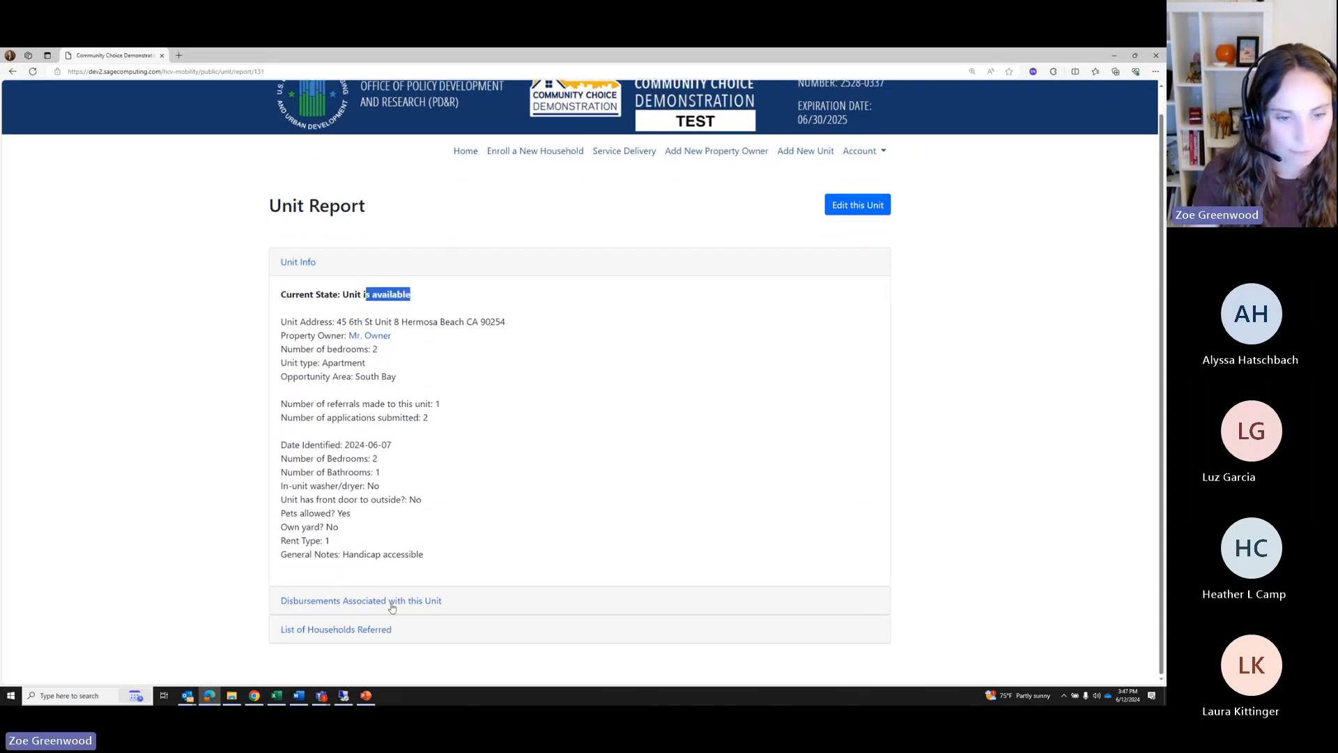
Expand the Households Referred list and highlight the referred household's name
{"action": "left_click", "coordinate": [339, 630]}
{"action": "scroll", "coordinate": [402, 598], "scroll_direction": "down", "scroll_amount": 1}
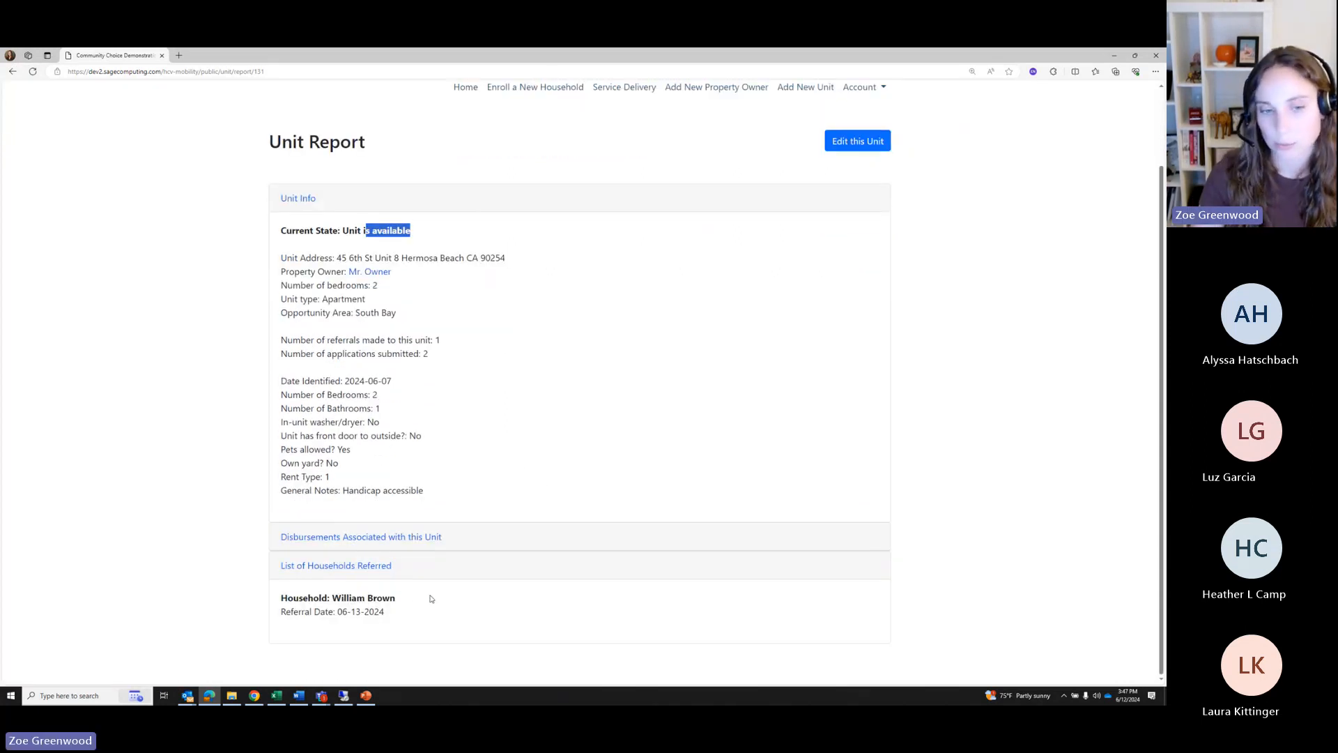
{"action": "left_click_drag", "start_coordinate": [429, 598], "coordinate": [277, 604]}
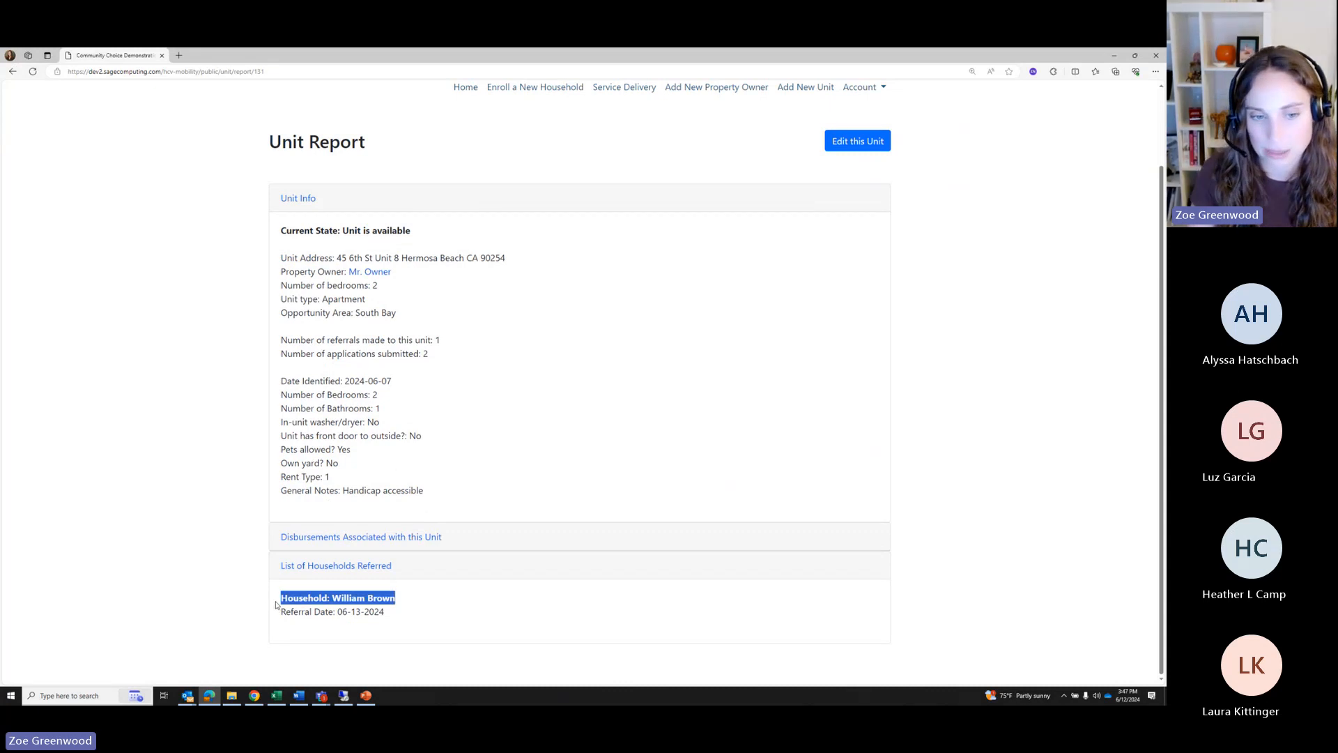
{"action": "left_click", "coordinate": [423, 608]}
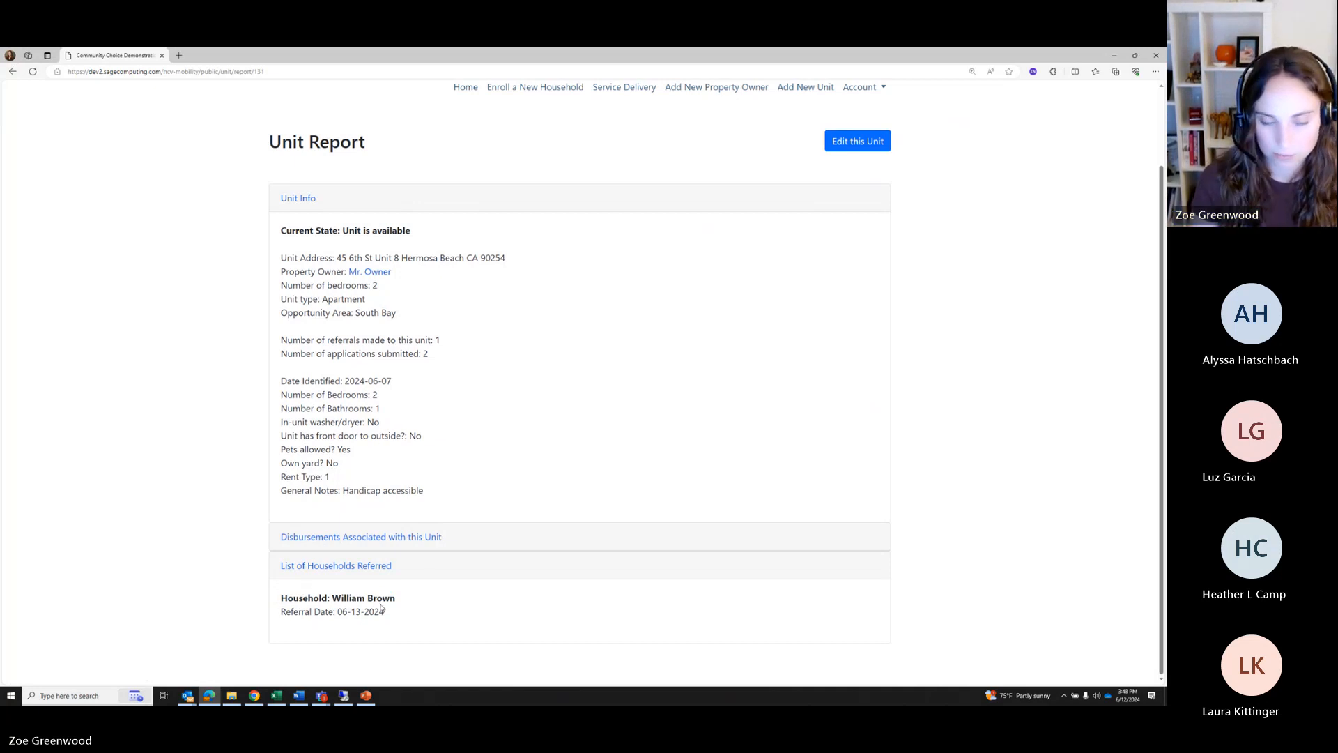
{"action": "left_click_drag", "start_coordinate": [395, 598], "coordinate": [277, 607]}
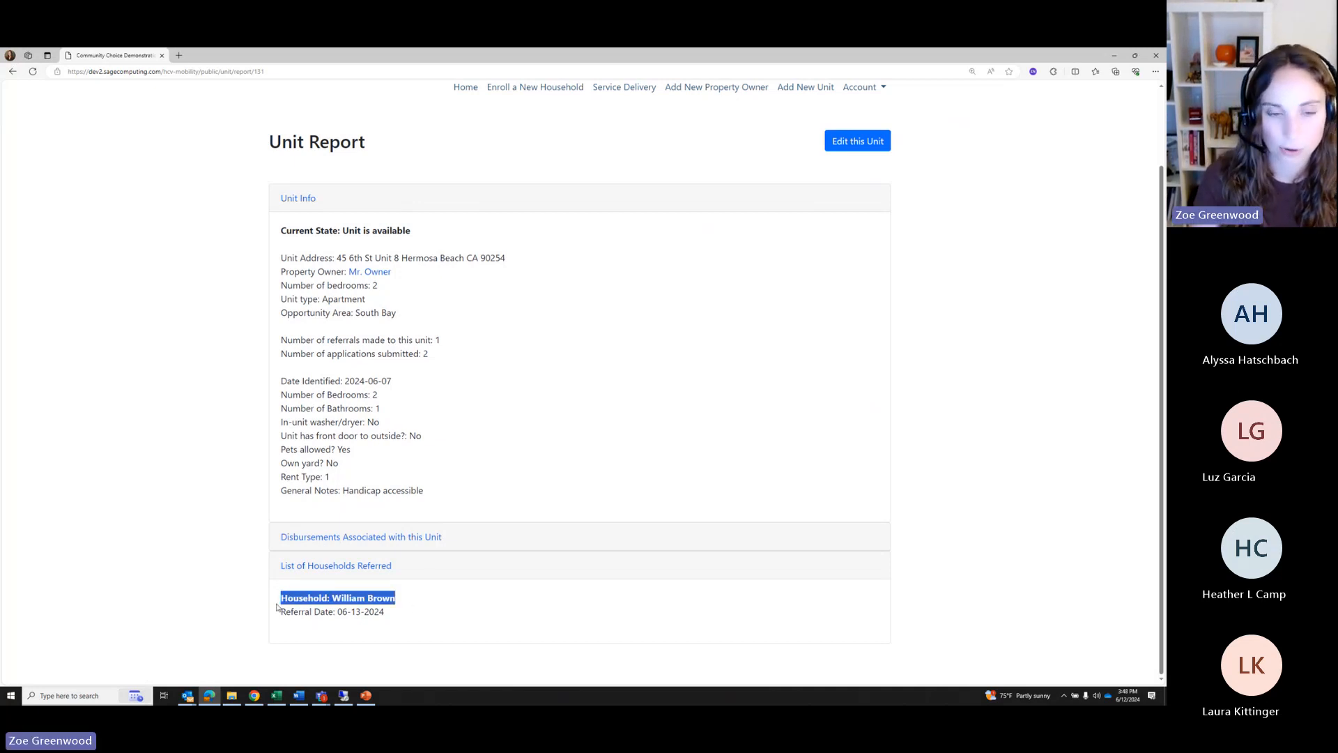
{"action": "left_click", "coordinate": [376, 619]}
{"action": "scroll", "coordinate": [376, 613], "scroll_direction": "up", "scroll_amount": 1}
{"action": "scroll", "coordinate": [376, 612], "scroll_direction": "up", "scroll_amount": 1}
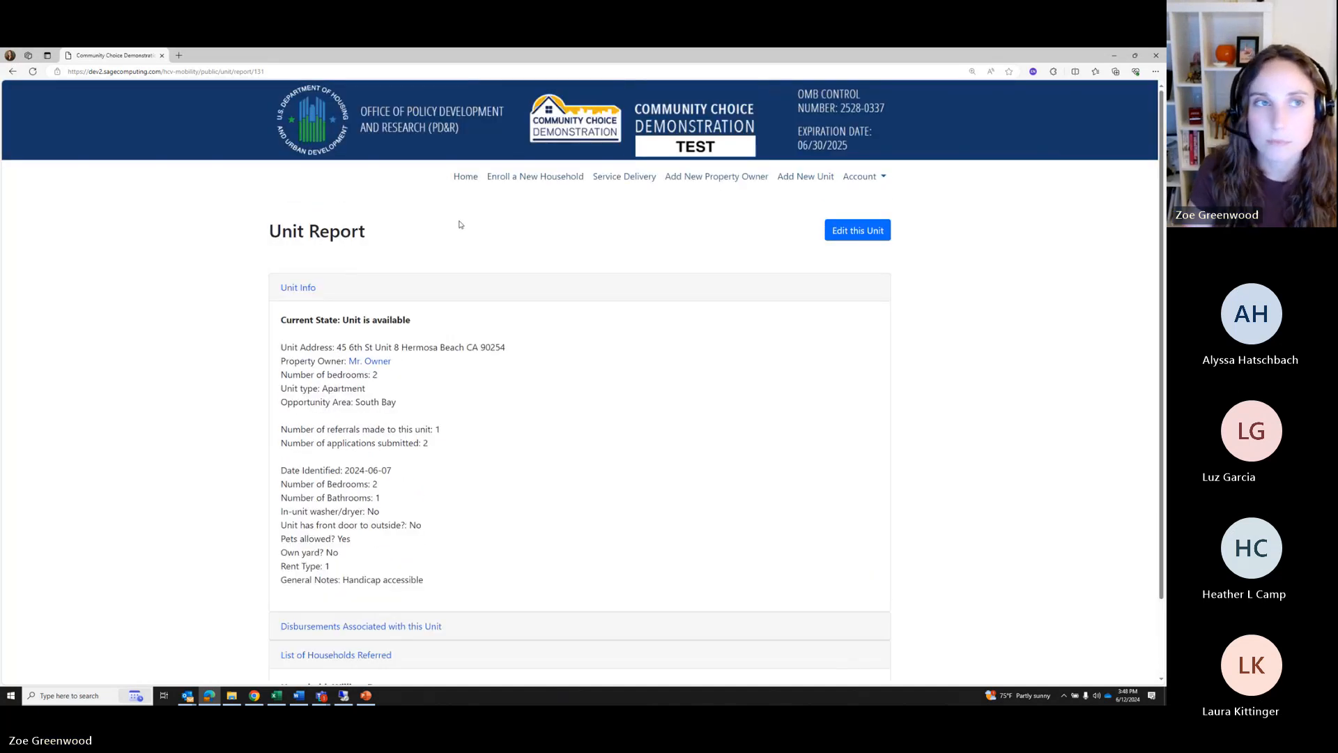
Open the Hermosa Beach unit owner's report from Service Delivery's Property Owners list
{"action": "left_click", "coordinate": [609, 179]}
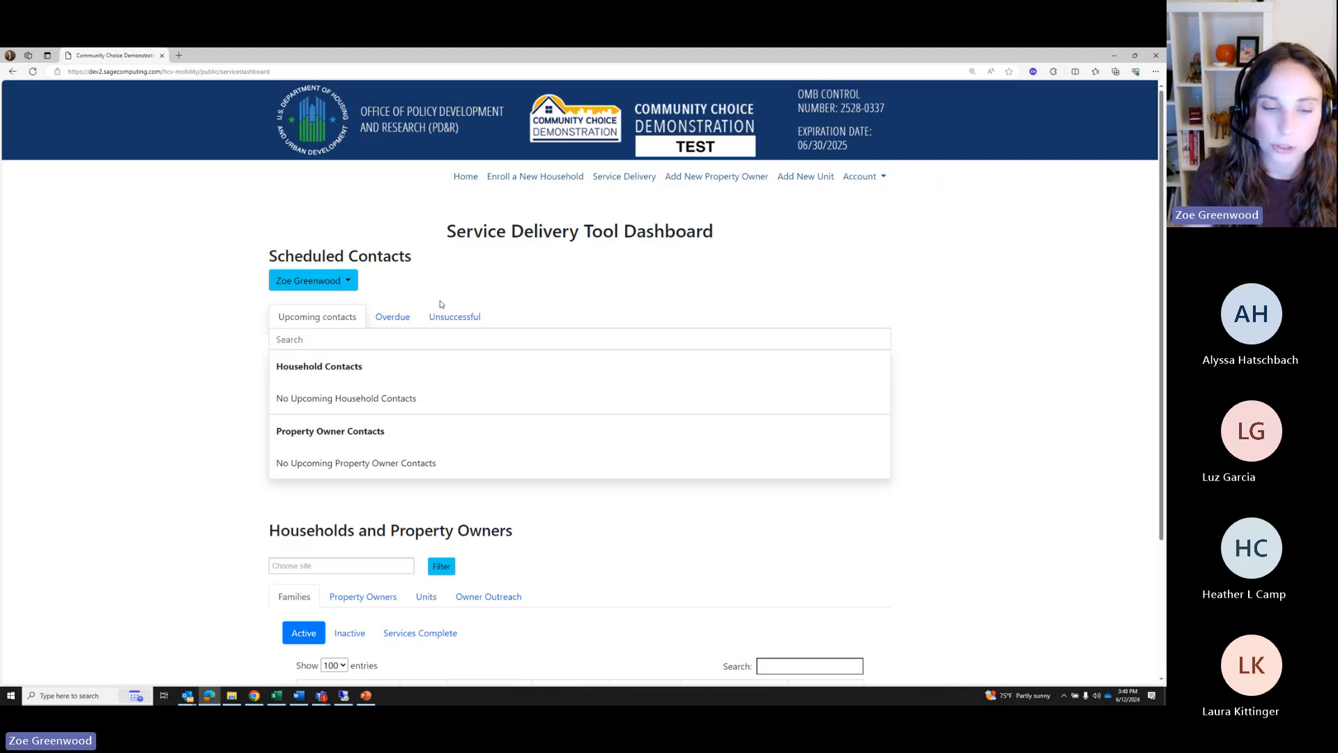
{"action": "scroll", "coordinate": [392, 486], "scroll_direction": "down", "scroll_amount": 4}
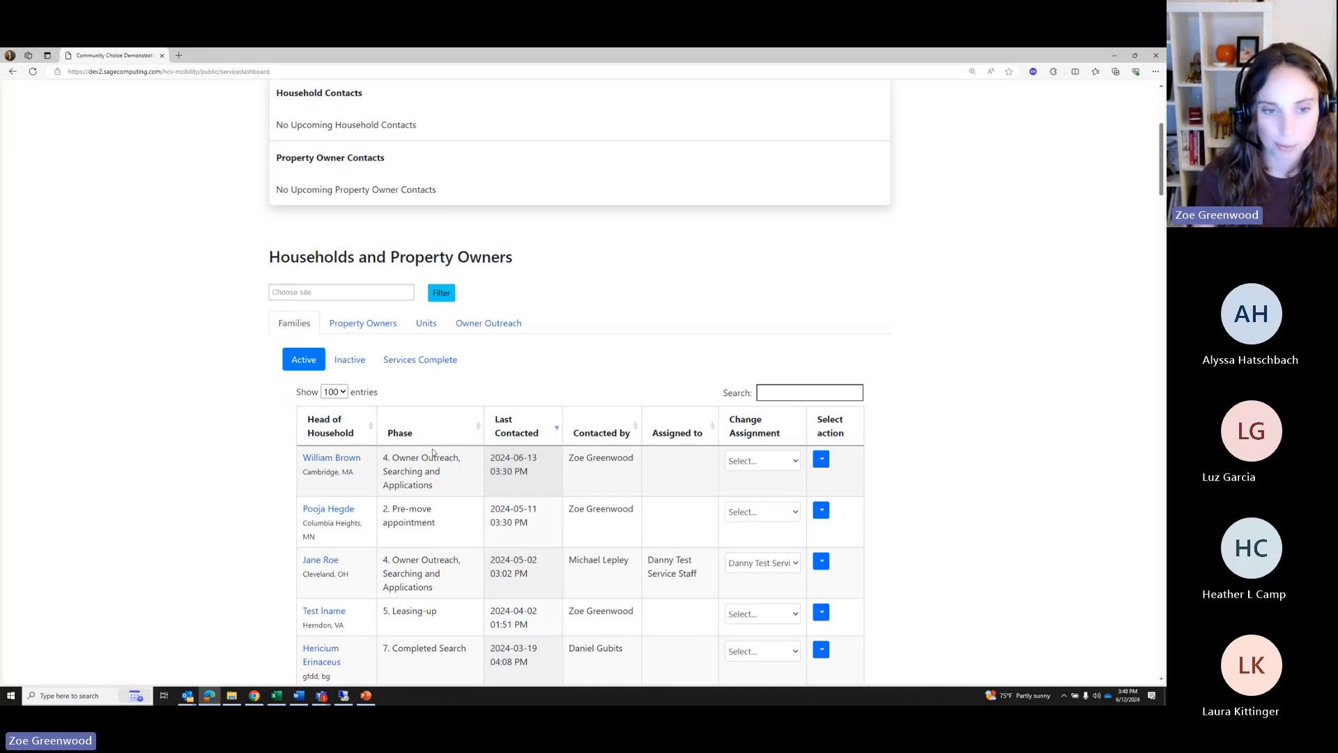
{"action": "left_click", "coordinate": [358, 326]}
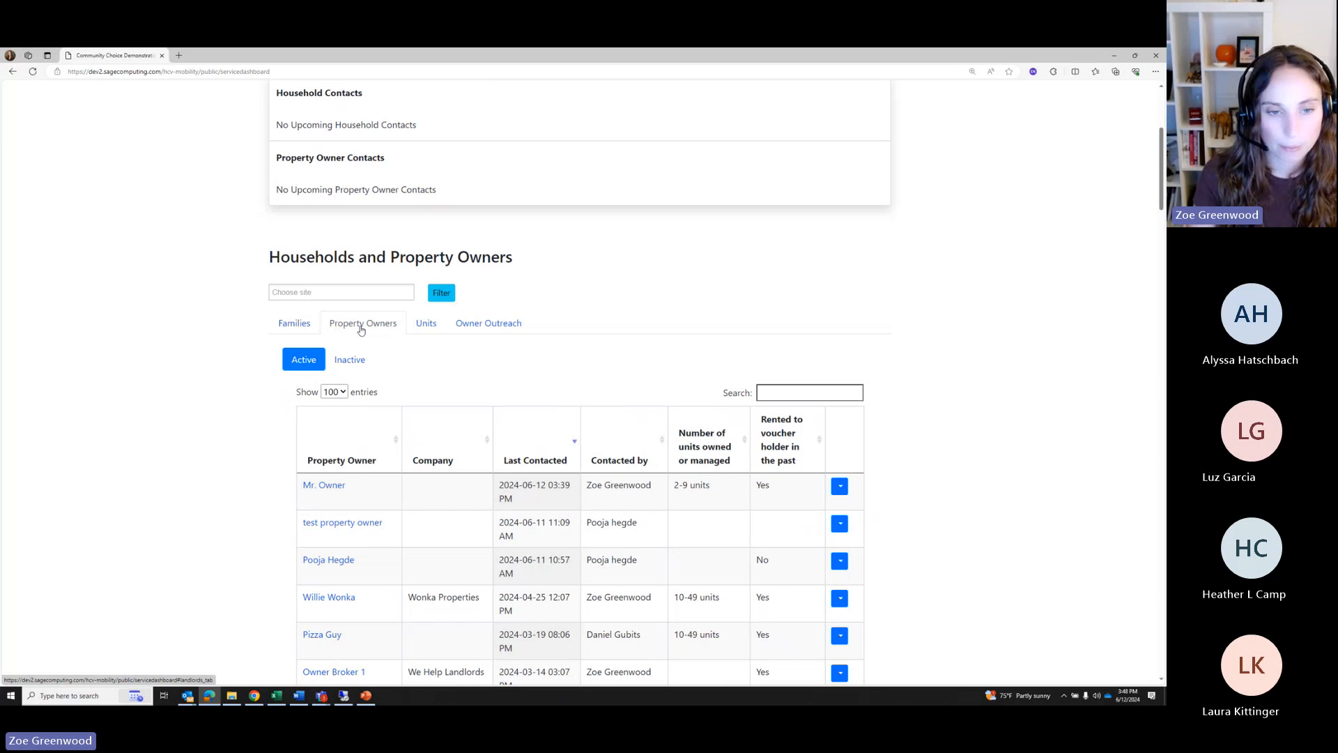
{"action": "left_click", "coordinate": [331, 488]}
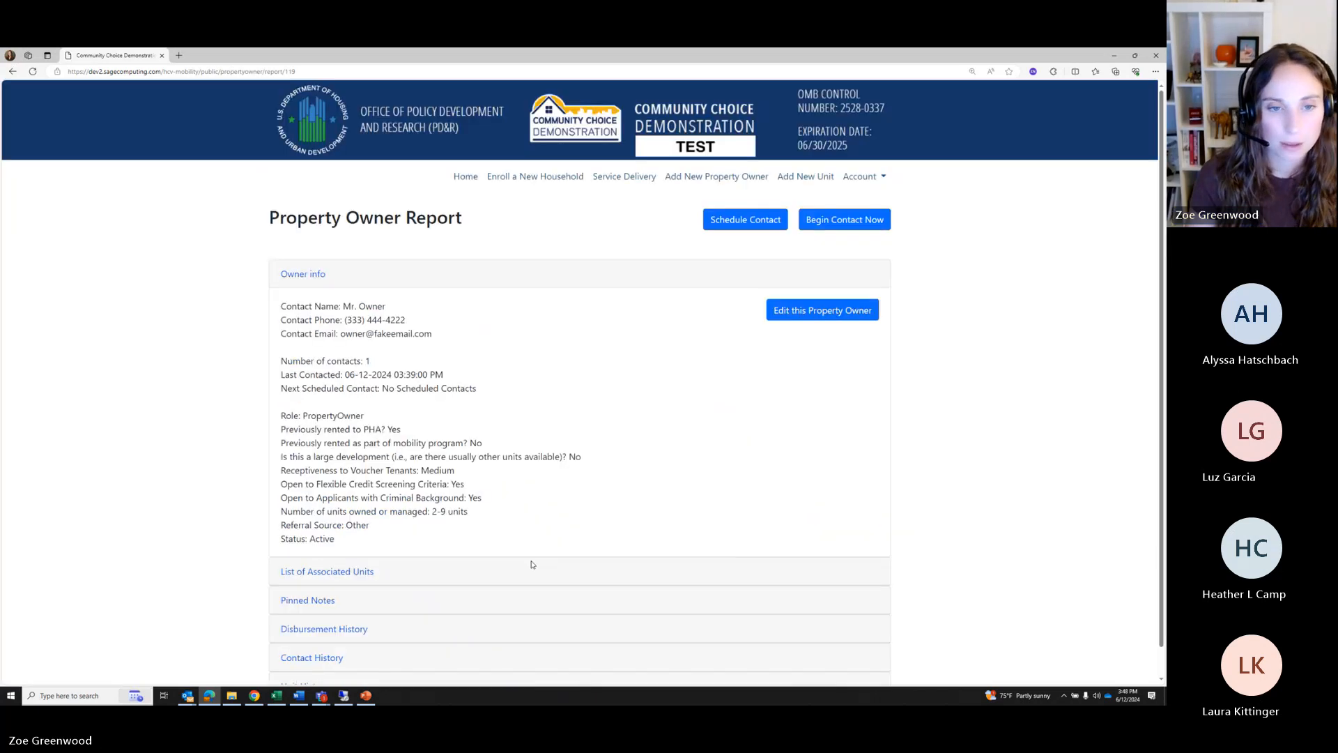
{"action": "scroll", "coordinate": [920, 334], "scroll_direction": "down", "scroll_amount": 1}
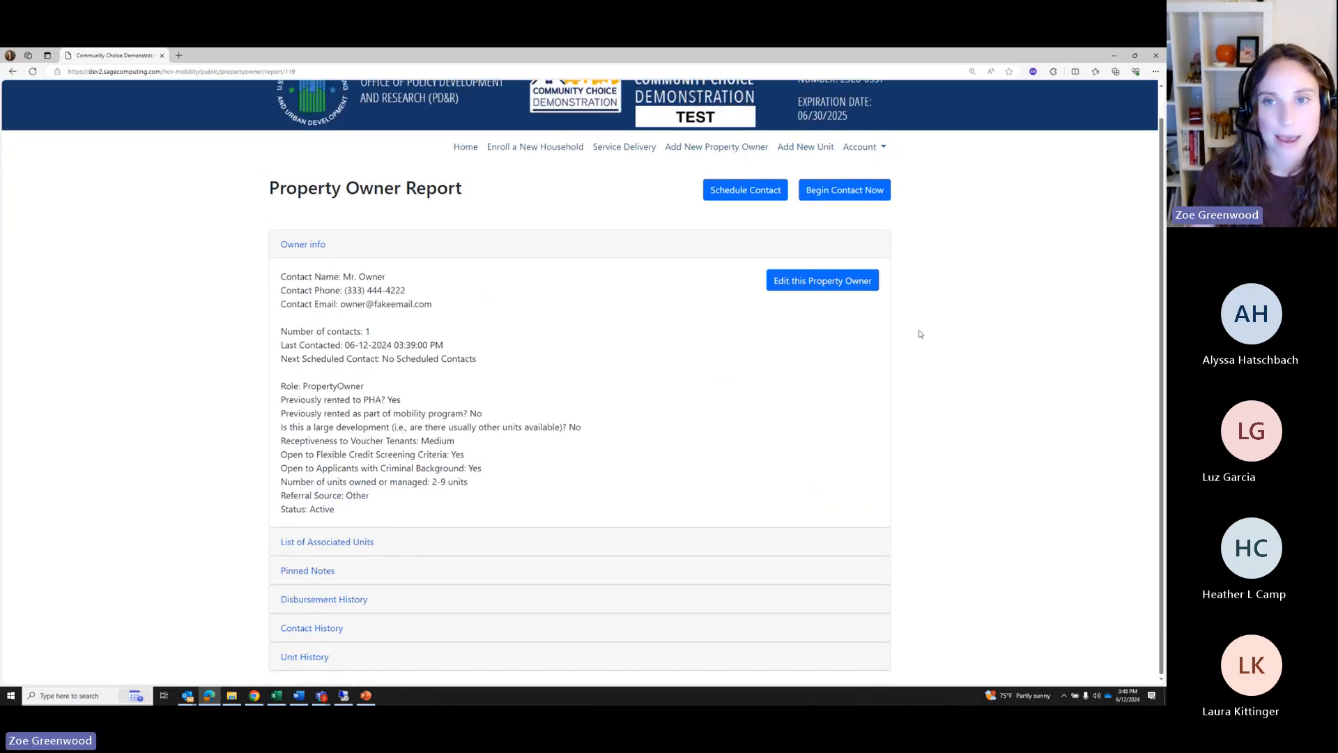
Begin a 15-minute Phone contact planned for Disbursement and add a Holding fee activity
{"action": "left_click", "coordinate": [832, 191]}
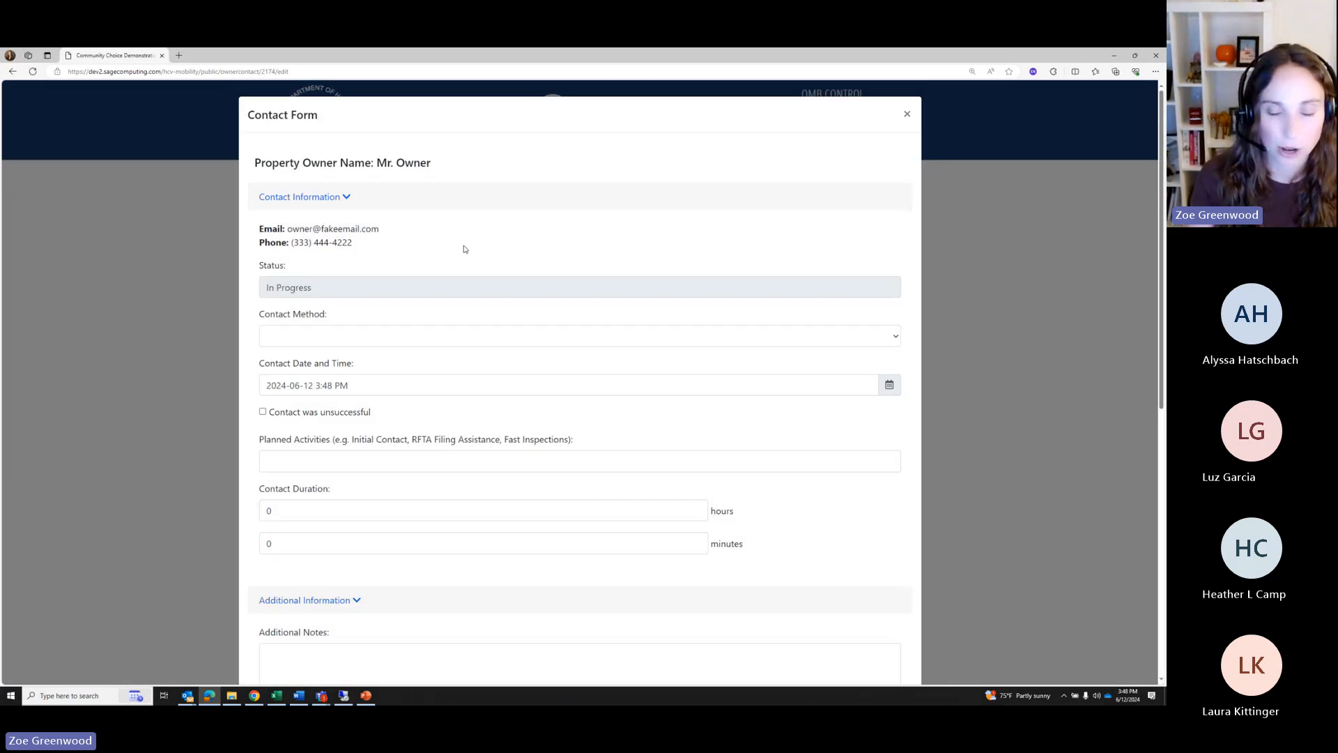
{"action": "left_click", "coordinate": [344, 332]}
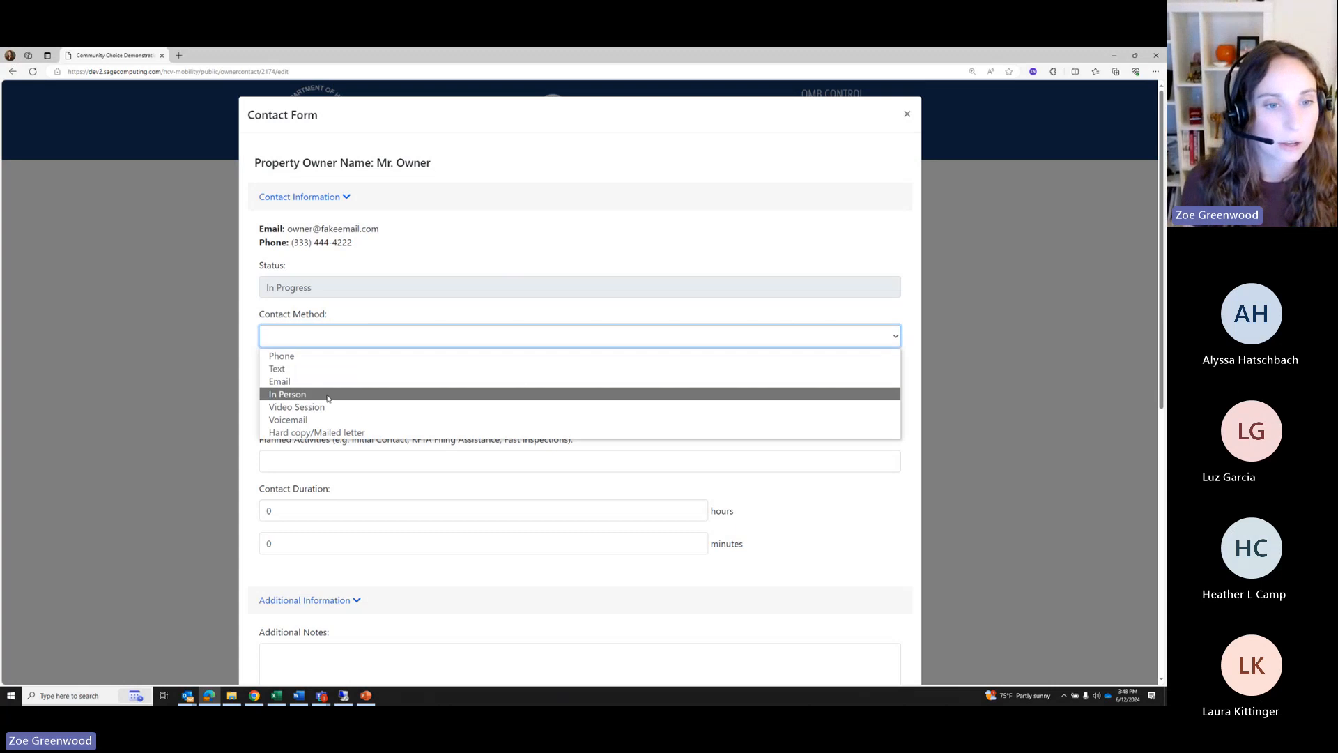
{"action": "left_click", "coordinate": [324, 356]}
{"action": "scroll", "coordinate": [253, 315], "scroll_direction": "down", "scroll_amount": 2}
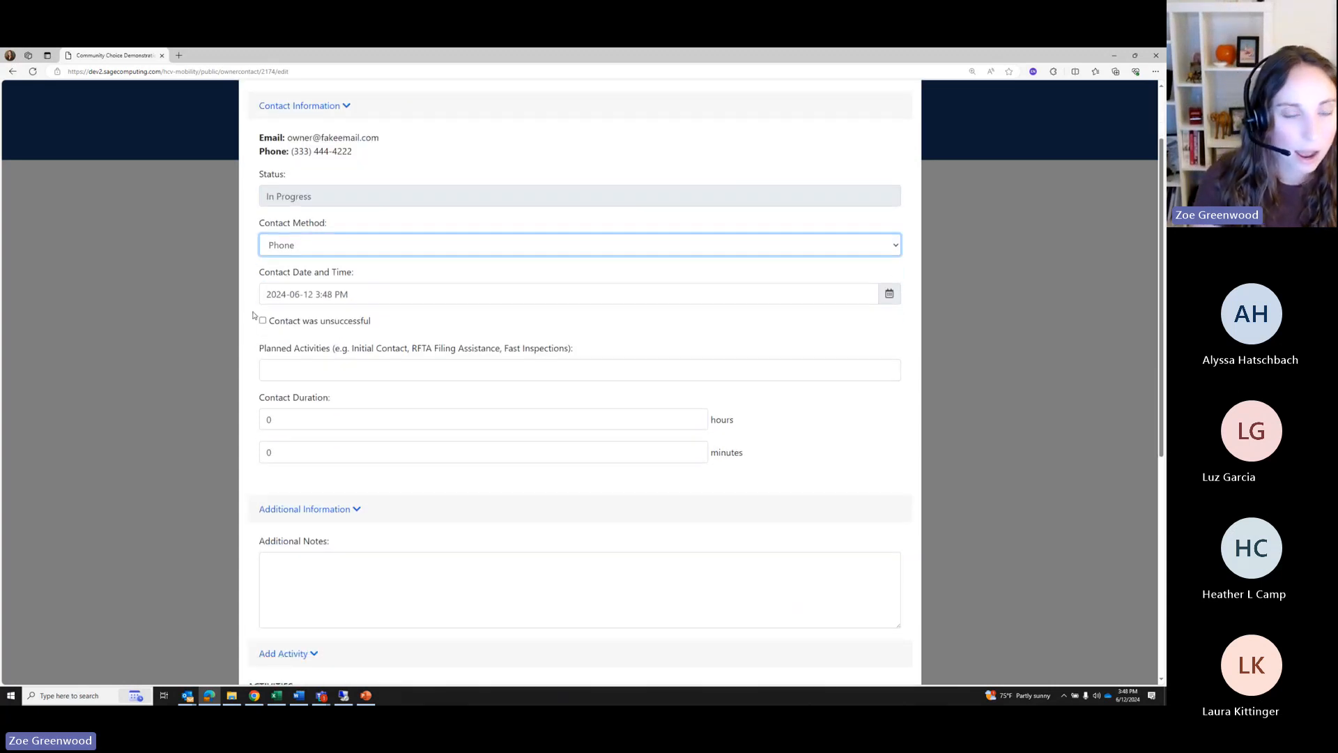
{"action": "left_click", "coordinate": [285, 372]}
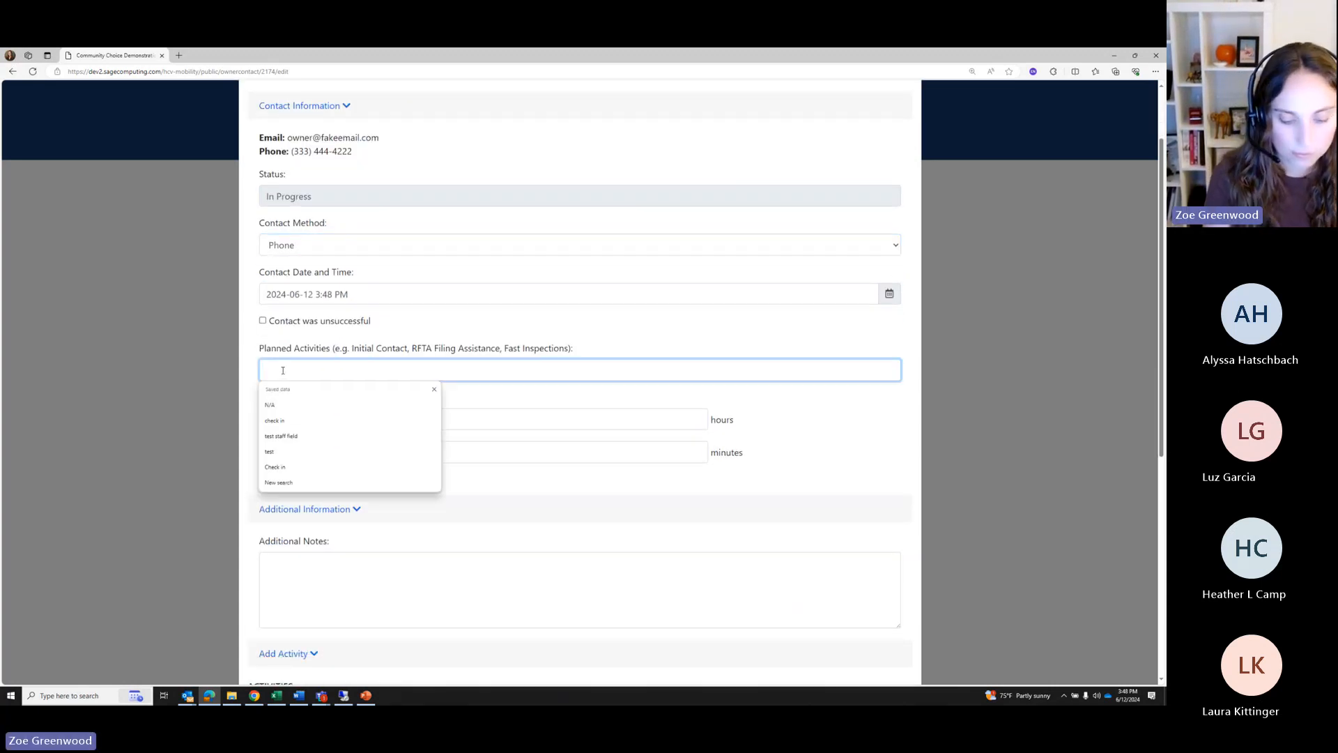
{"action": "type", "text": "Disbursement"}
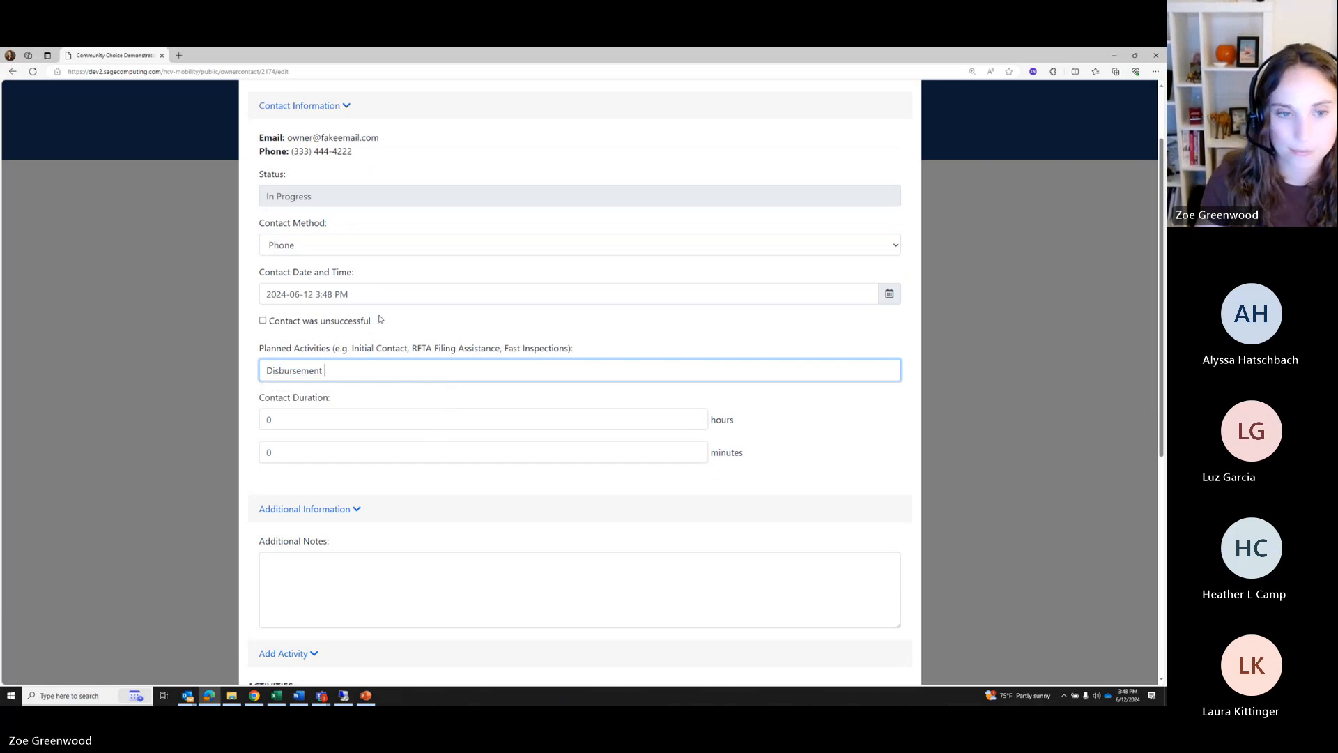
{"action": "scroll", "coordinate": [397, 420], "scroll_direction": "down", "scroll_amount": 1}
{"action": "left_click_drag", "start_coordinate": [286, 365], "coordinate": [265, 363]}
{"action": "type", "text": "15"}
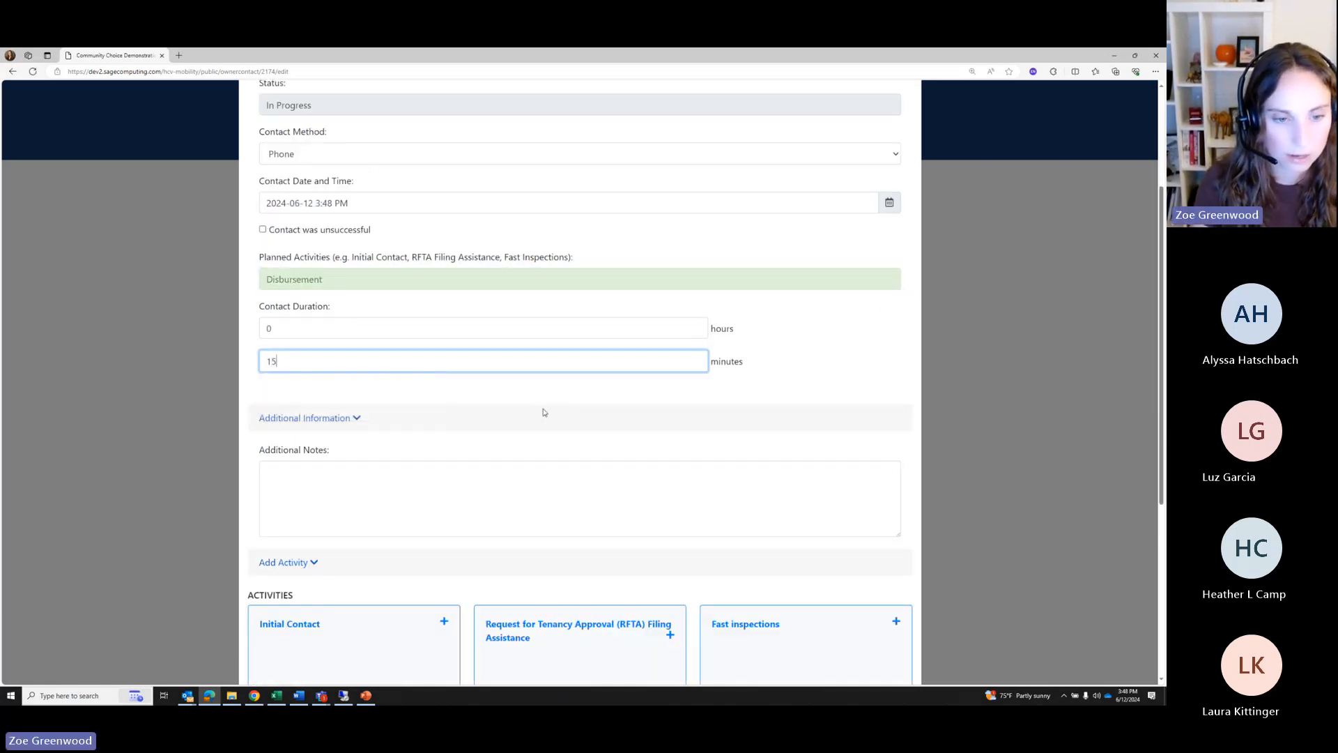
{"action": "scroll", "coordinate": [544, 413], "scroll_direction": "down", "scroll_amount": 5}
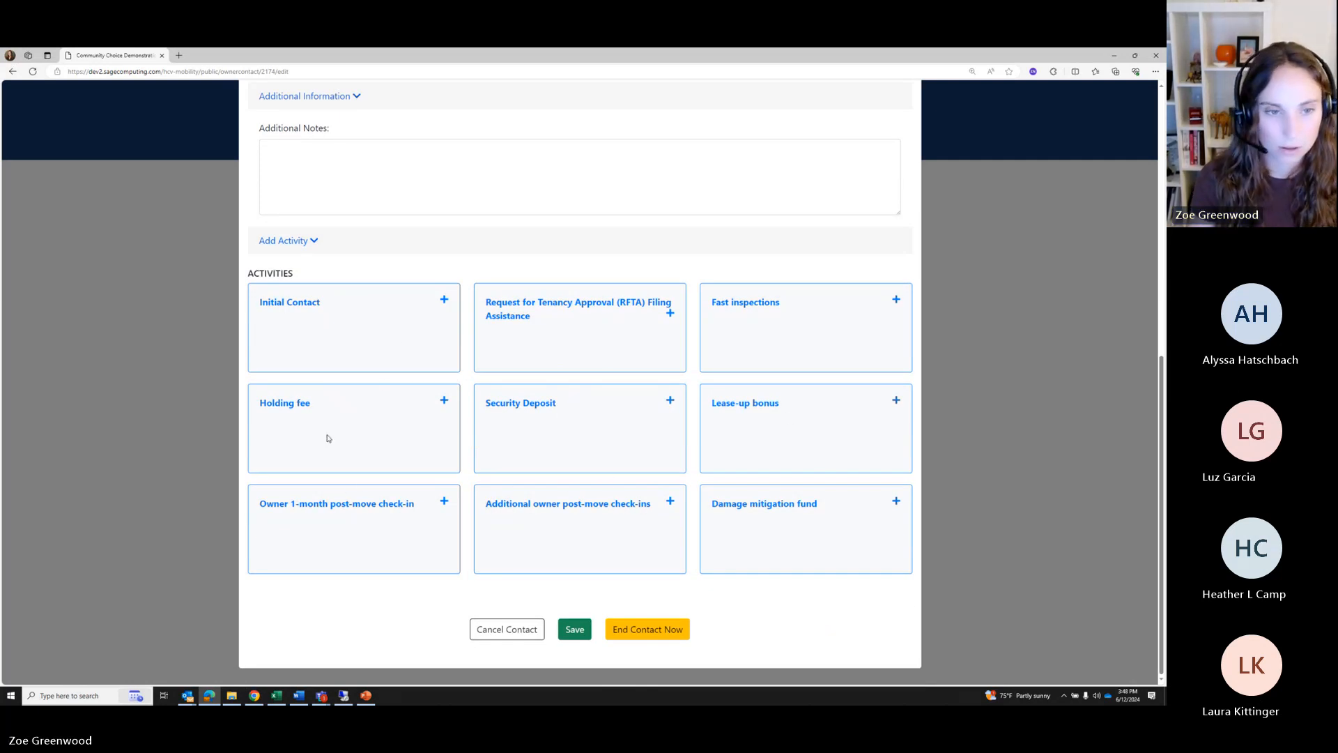
{"action": "left_click", "coordinate": [395, 421]}
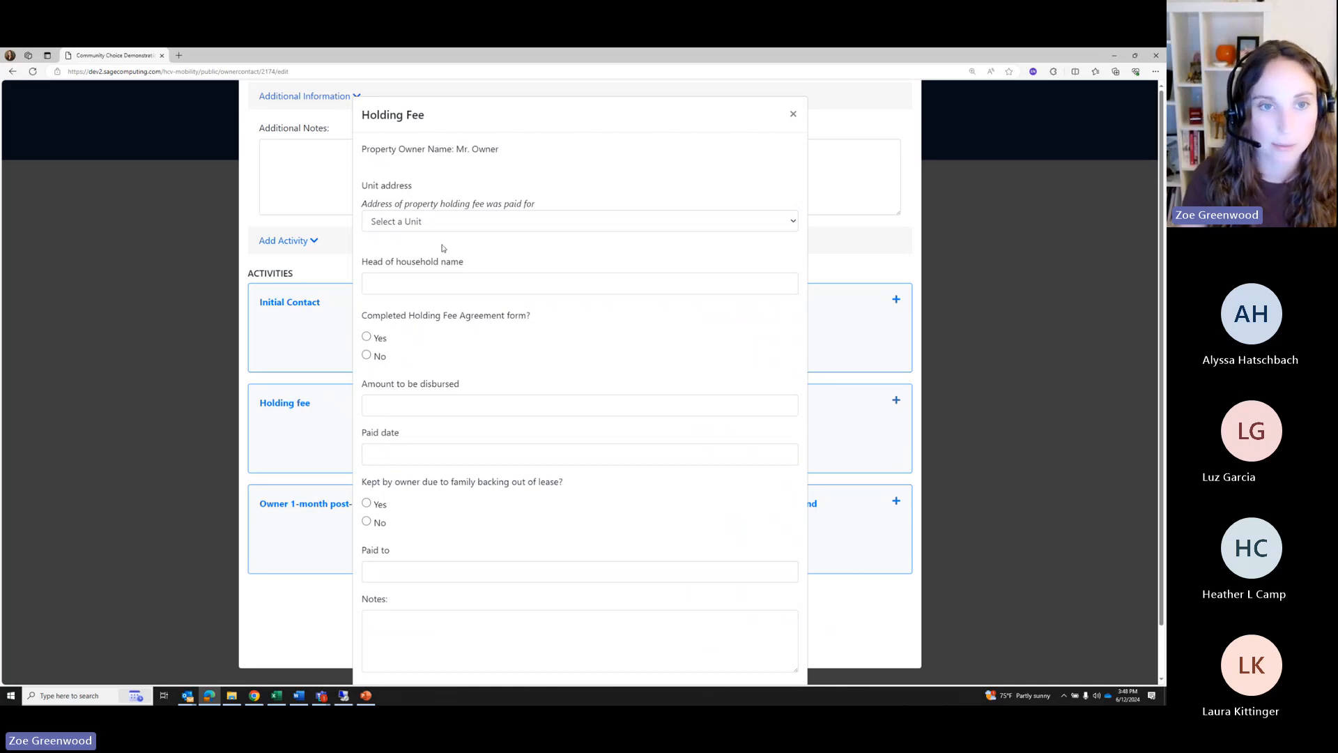
{"action": "left_click", "coordinate": [445, 221]}
{"action": "left_click", "coordinate": [446, 253]}
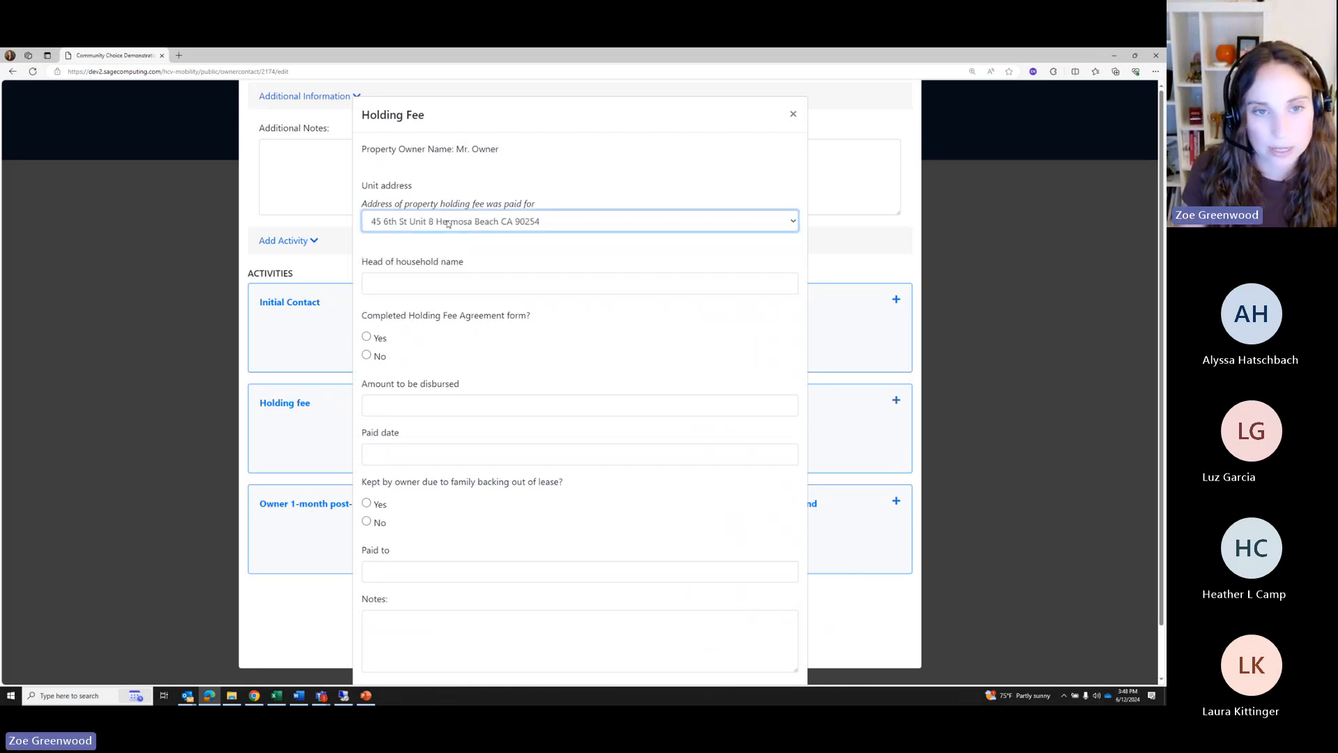
{"action": "key", "text": "Tab"}
{"action": "type", "text": "Willi"}
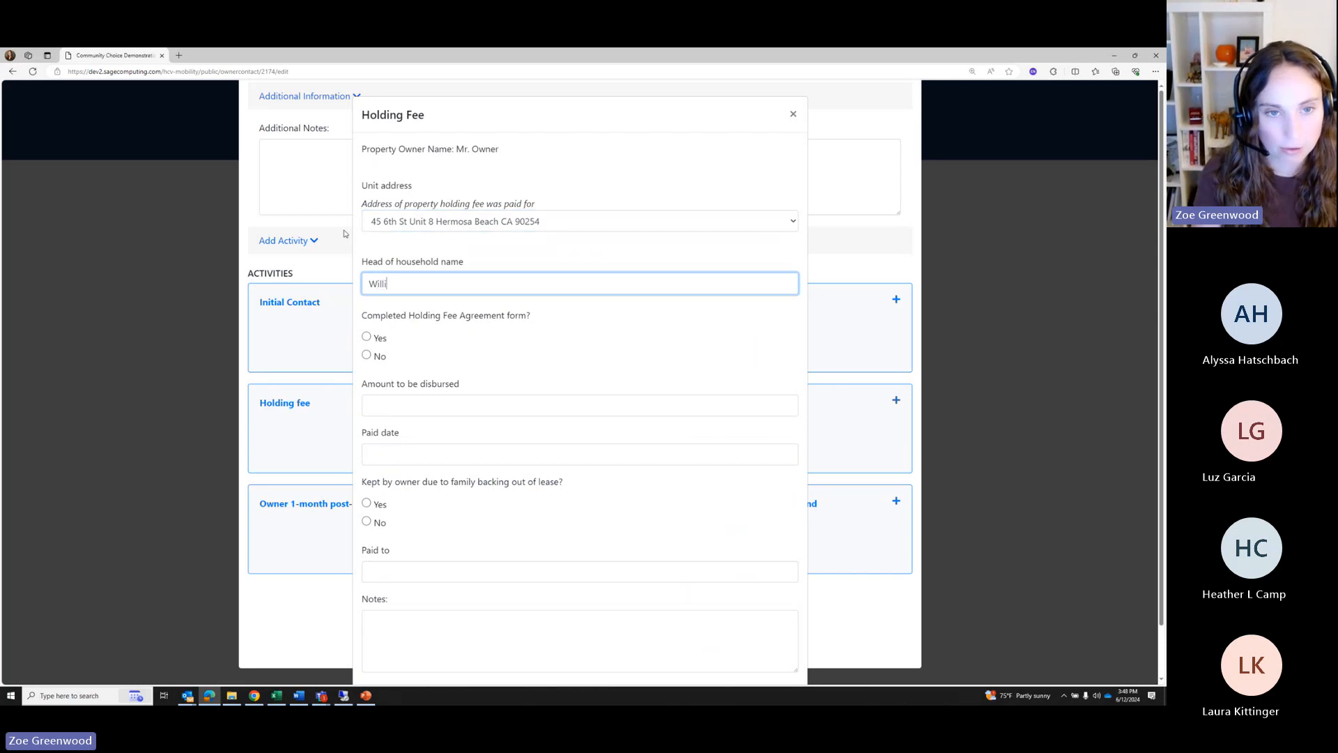
{"action": "type", "text": "an "}
{"action": "type", "text": "m"}
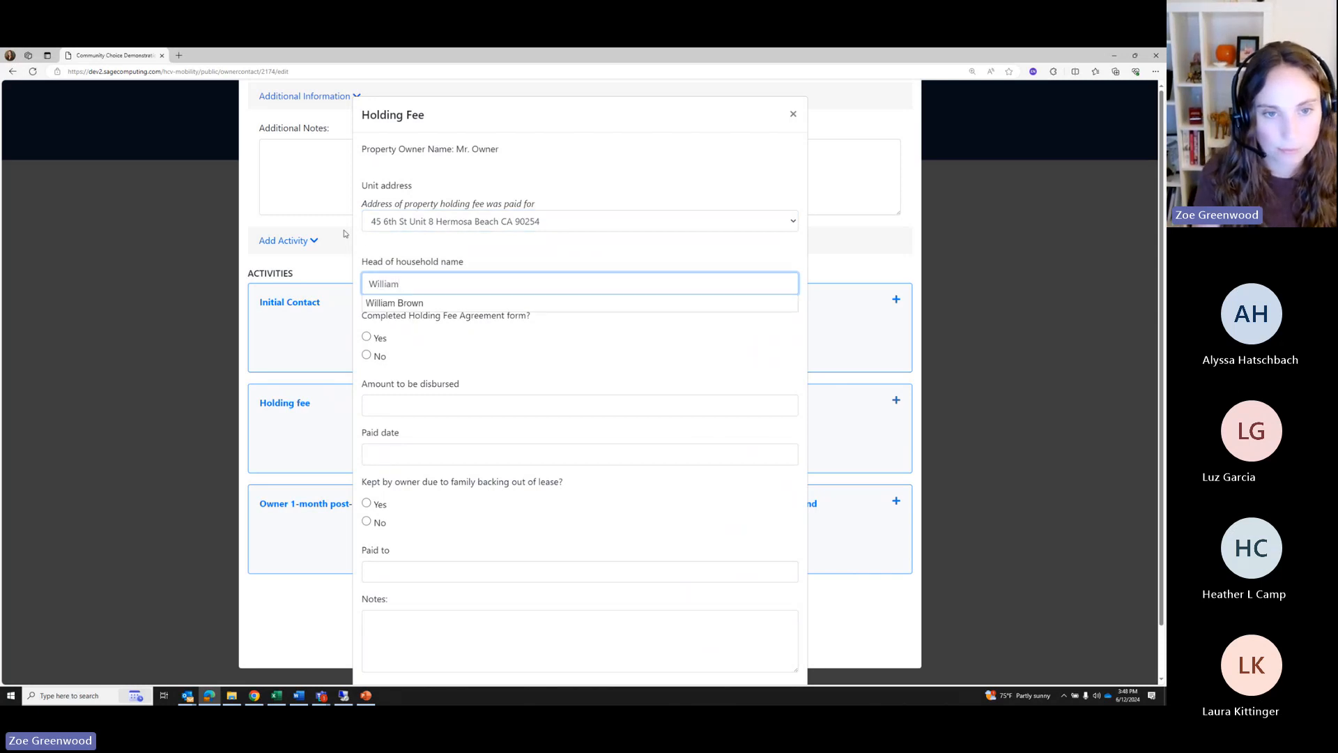
{"action": "left_click", "coordinate": [411, 303]}
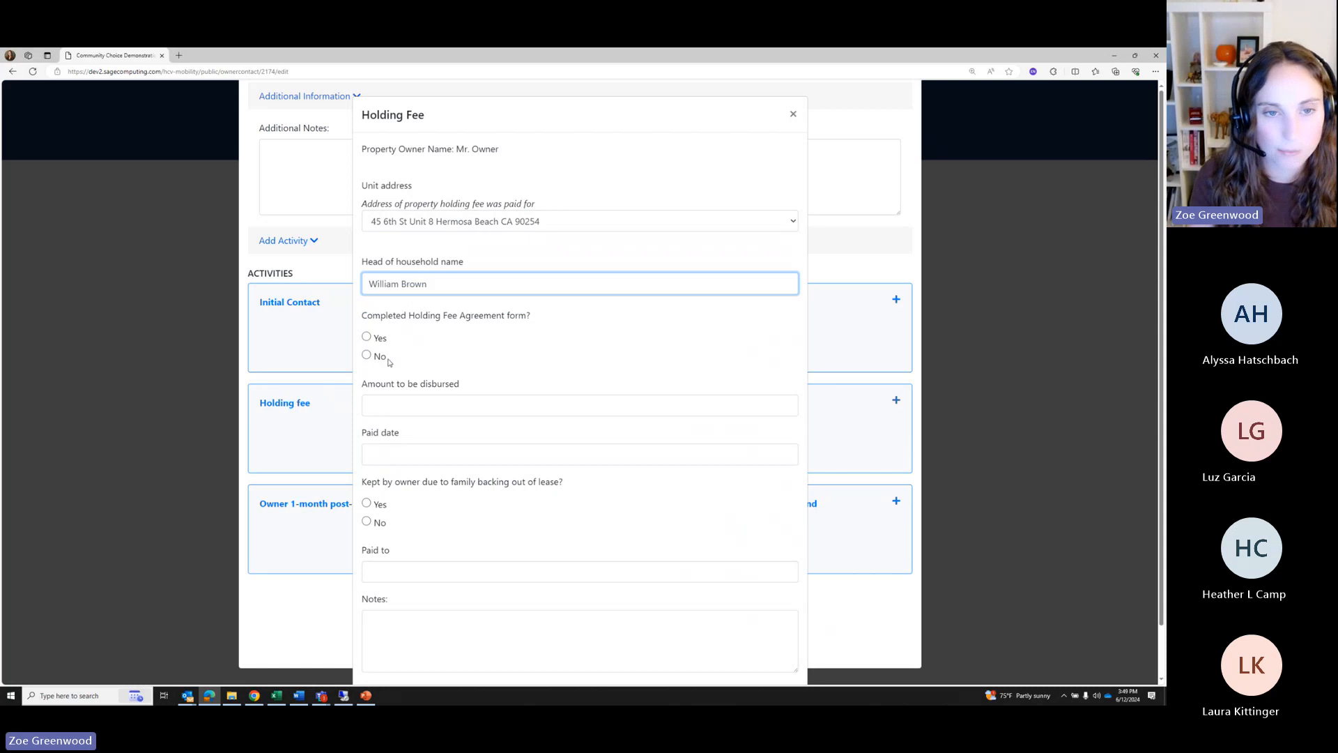
{"action": "left_click", "coordinate": [366, 337]}
Enter 1000 as the amount disbursed with a paid date of 06/12/2024
{"action": "scroll", "coordinate": [420, 348], "scroll_direction": "down", "scroll_amount": 1}
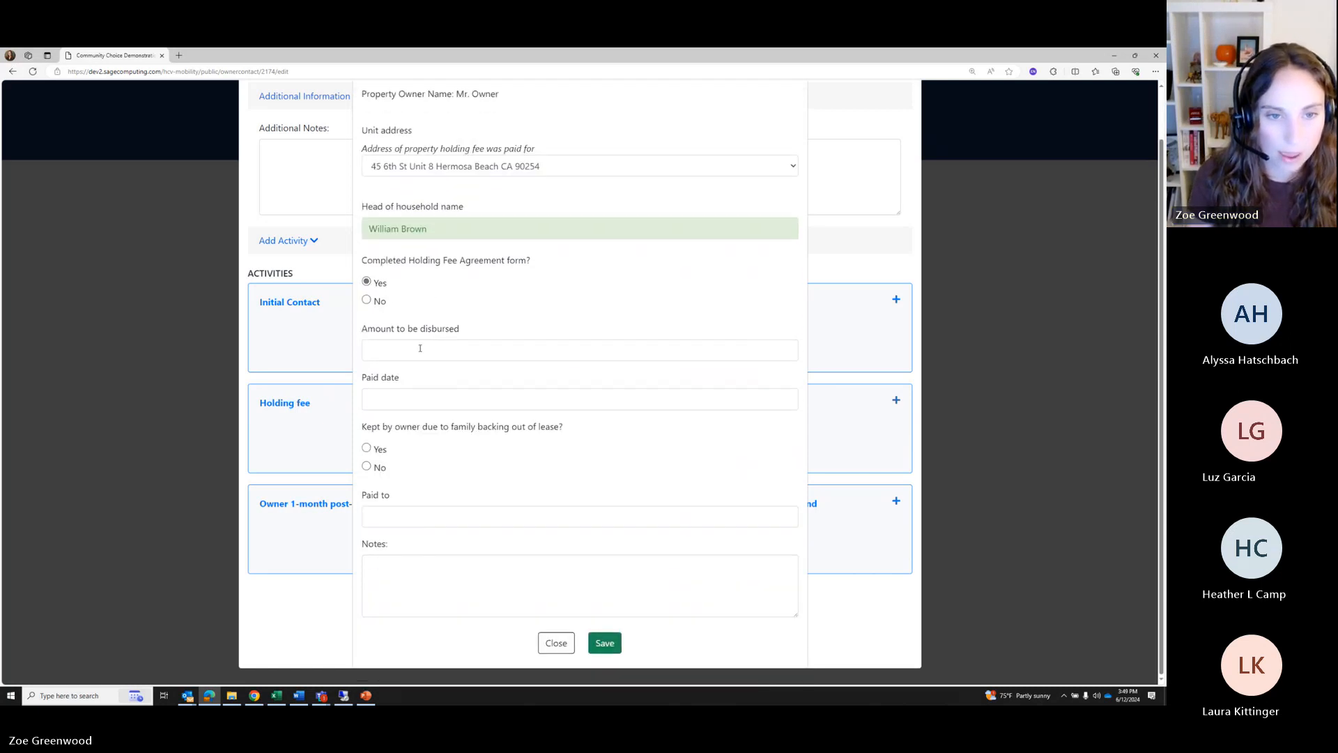
{"action": "left_click", "coordinate": [420, 348]}
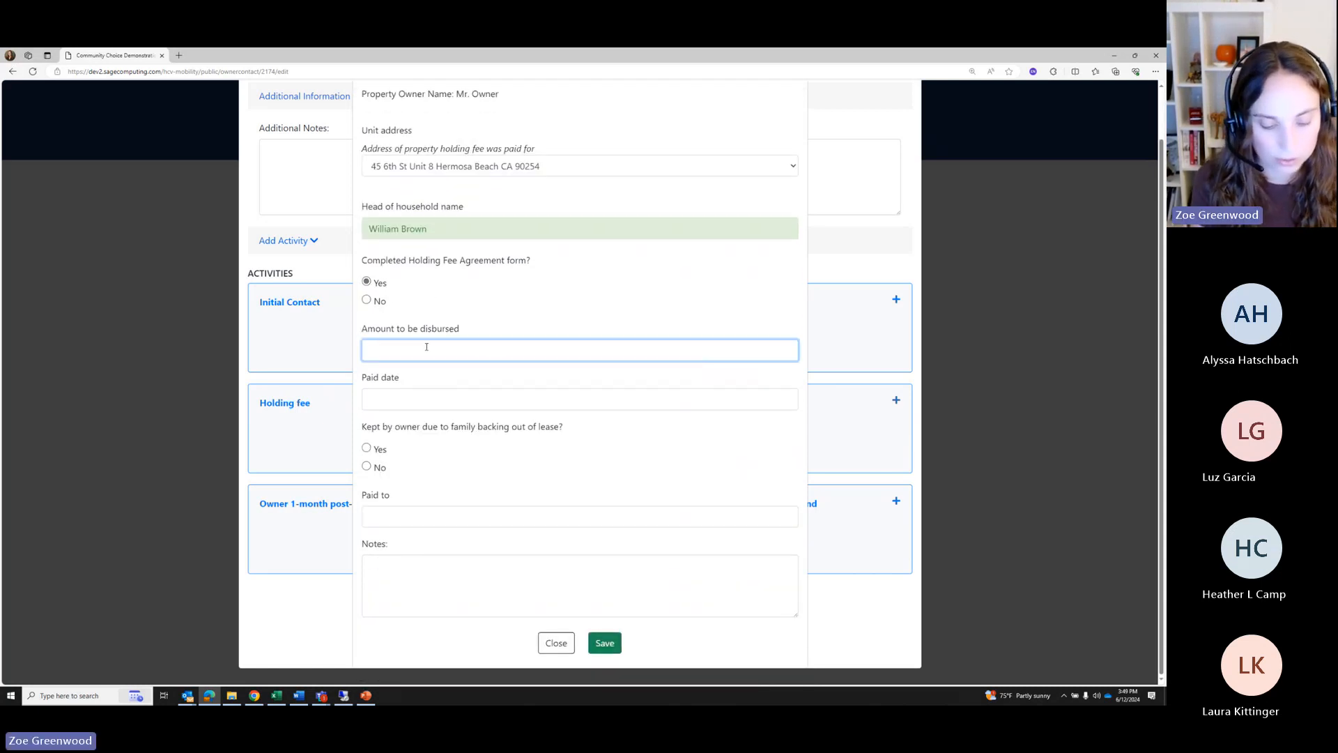
{"action": "type", "text": "1000"}
{"action": "key", "text": "Tab"}
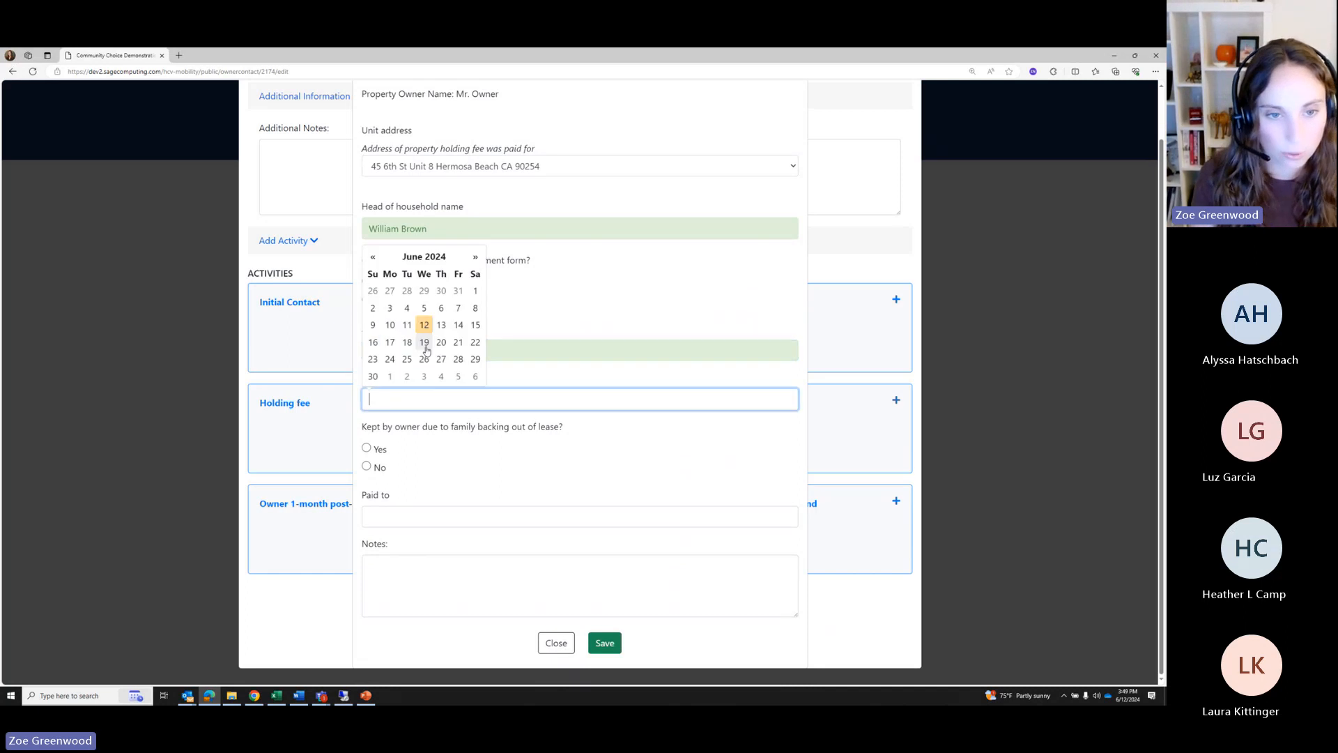
{"action": "left_click", "coordinate": [544, 307]}
{"action": "left_click", "coordinate": [386, 404]}
{"action": "left_click", "coordinate": [425, 326]}
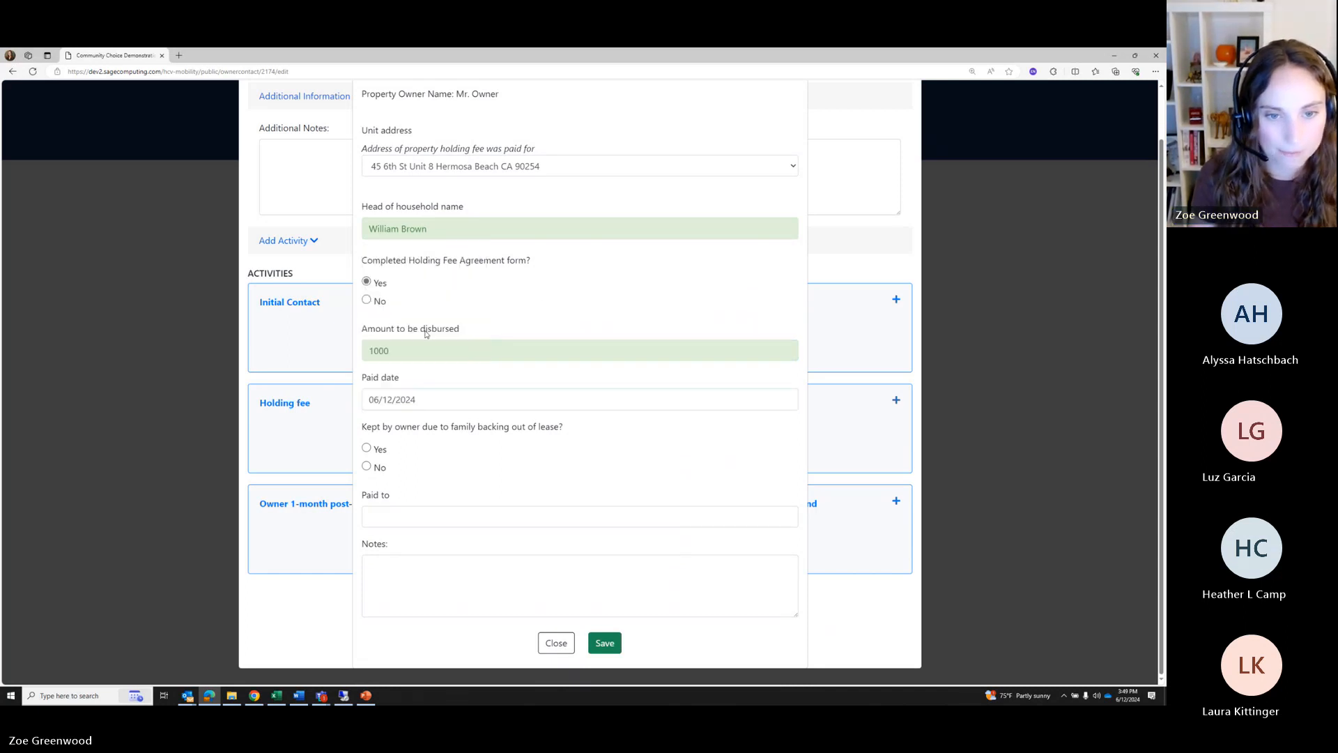
Review the owner-keeps-fee question, set Paid to 'Mr. Owner', and save the holding fee
{"action": "left_click_drag", "start_coordinate": [363, 427], "coordinate": [558, 428]}
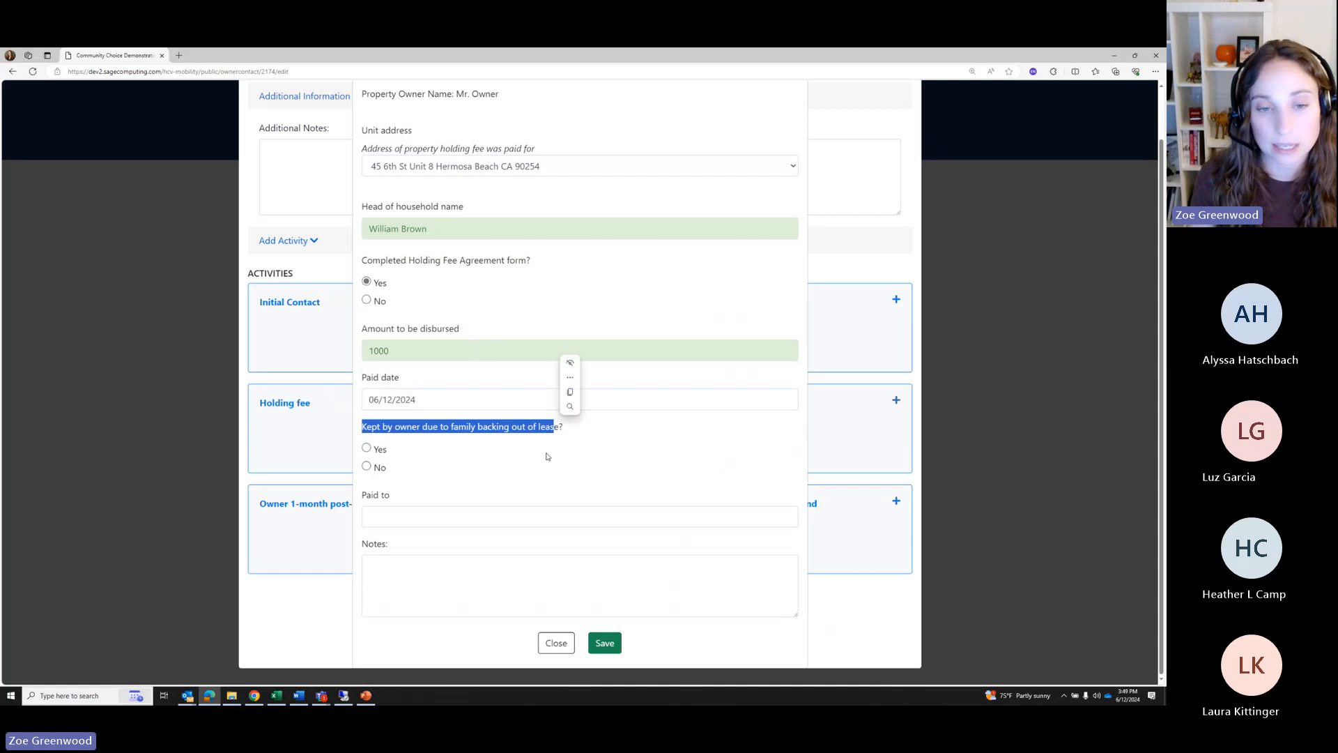
{"action": "left_click", "coordinate": [546, 457]}
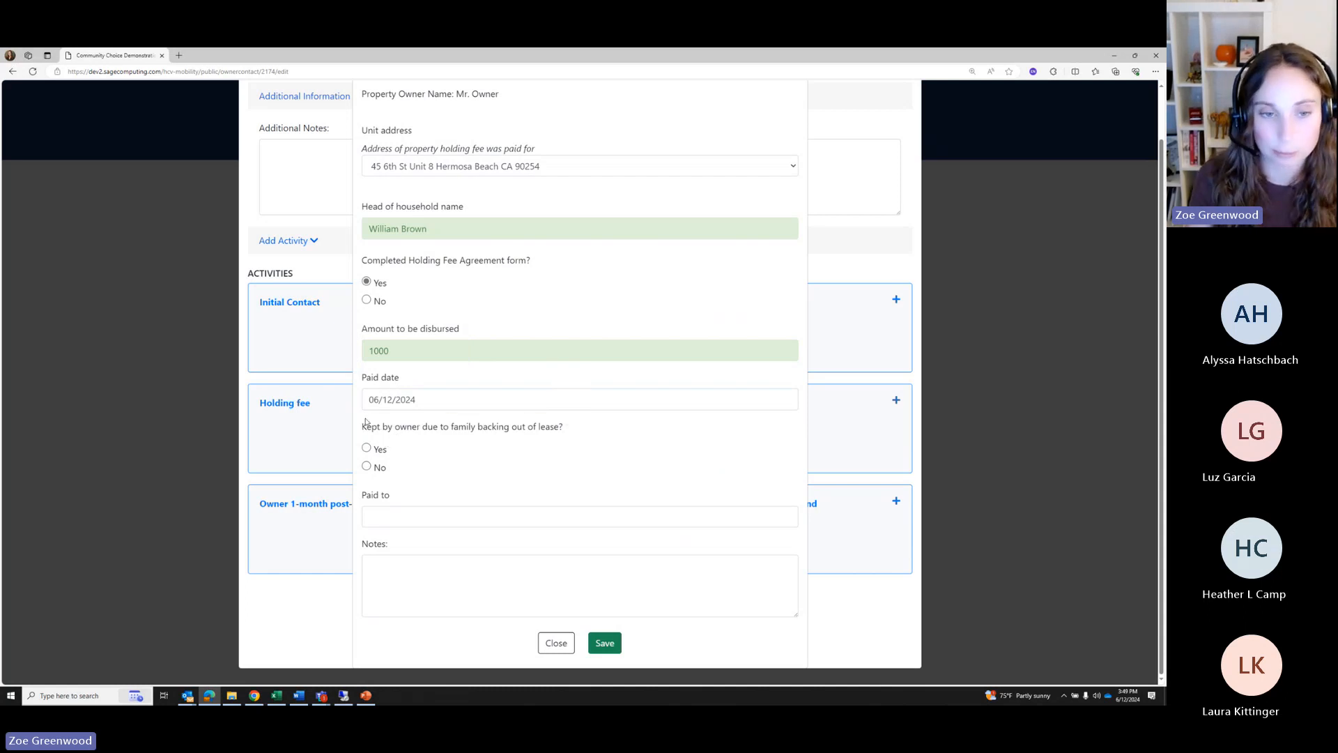
{"action": "left_click_drag", "start_coordinate": [366, 422], "coordinate": [572, 427]}
{"action": "left_click", "coordinate": [498, 453]}
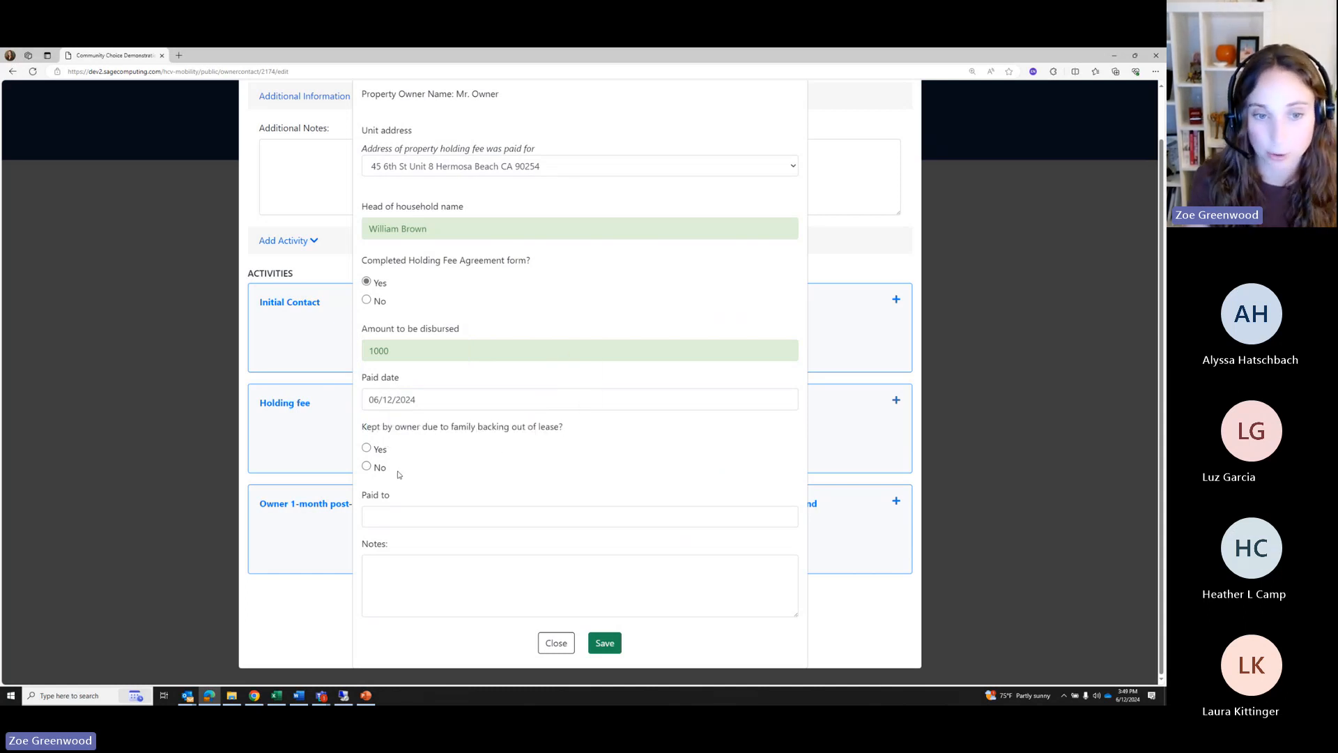
{"action": "left_click_drag", "start_coordinate": [400, 474], "coordinate": [362, 422]}
{"action": "left_click", "coordinate": [416, 458]}
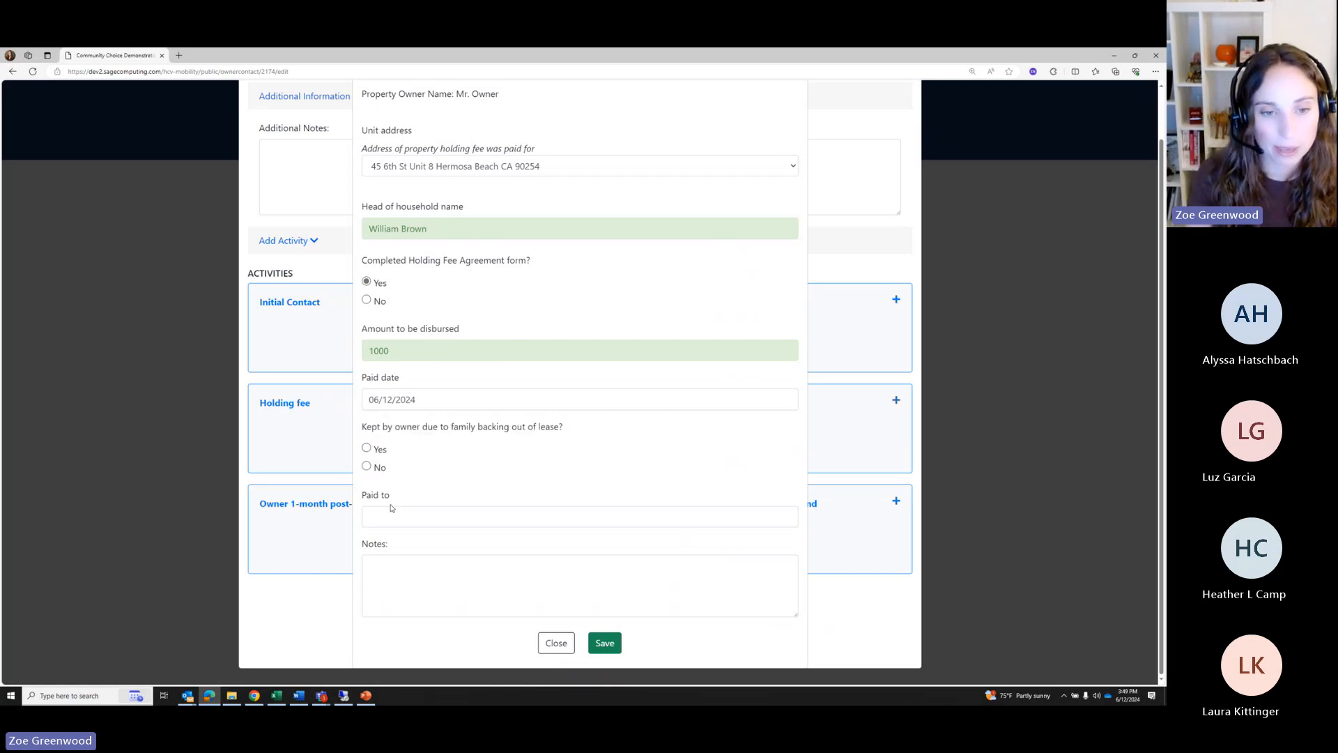
{"action": "left_click", "coordinate": [389, 514]}
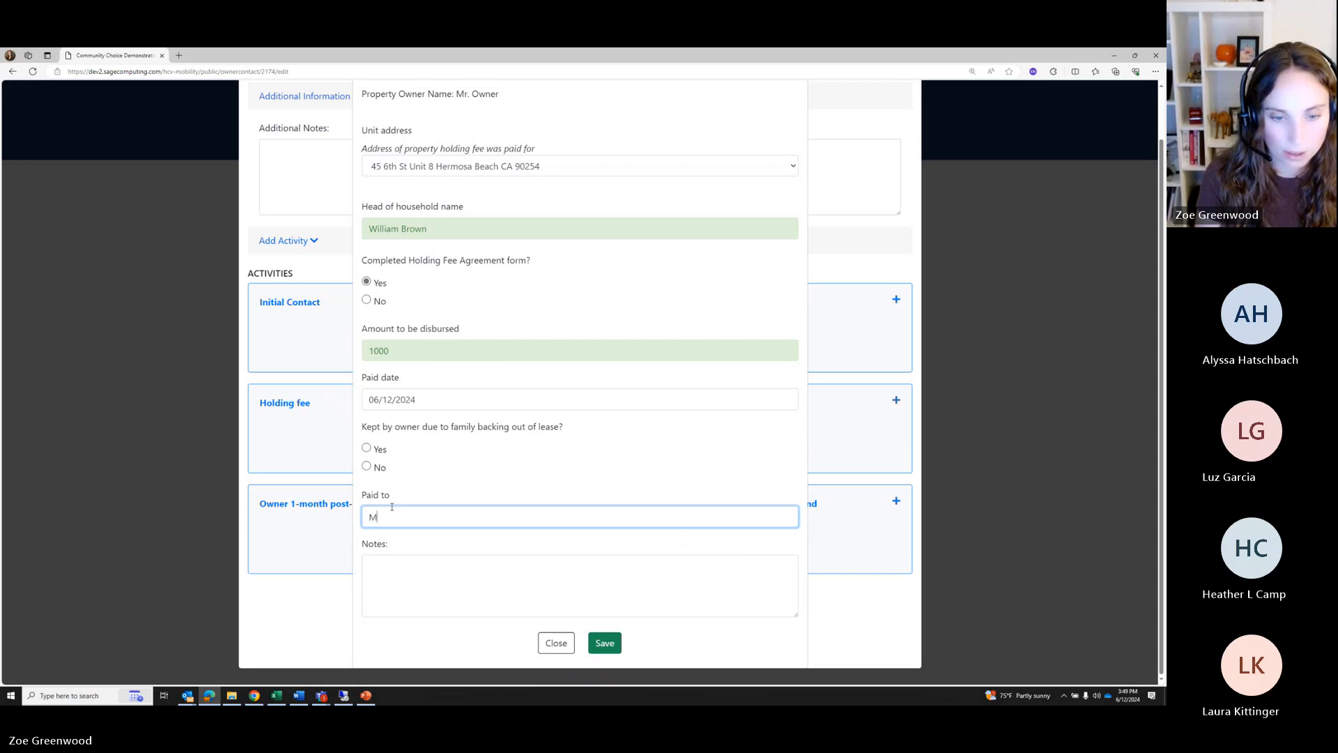
{"action": "type", "text": "Mr. Owner"}
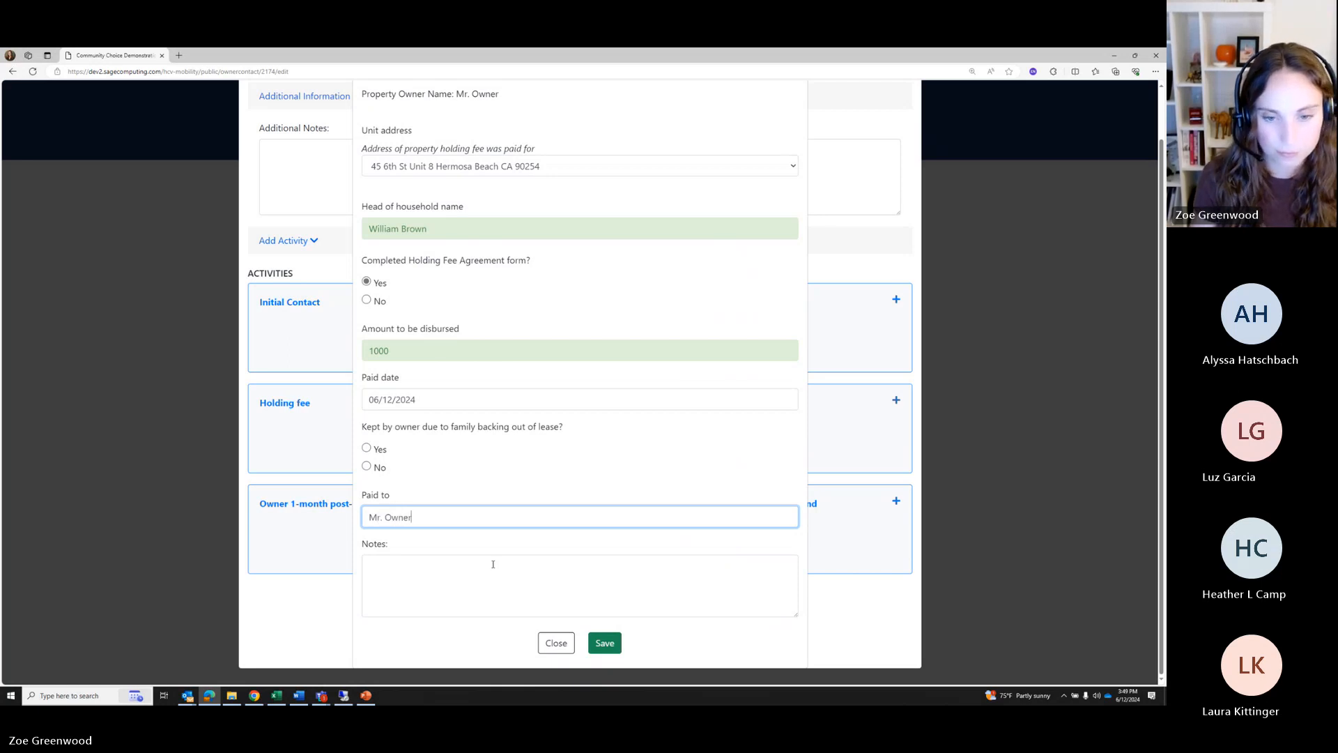
{"action": "left_click", "coordinate": [605, 643]}
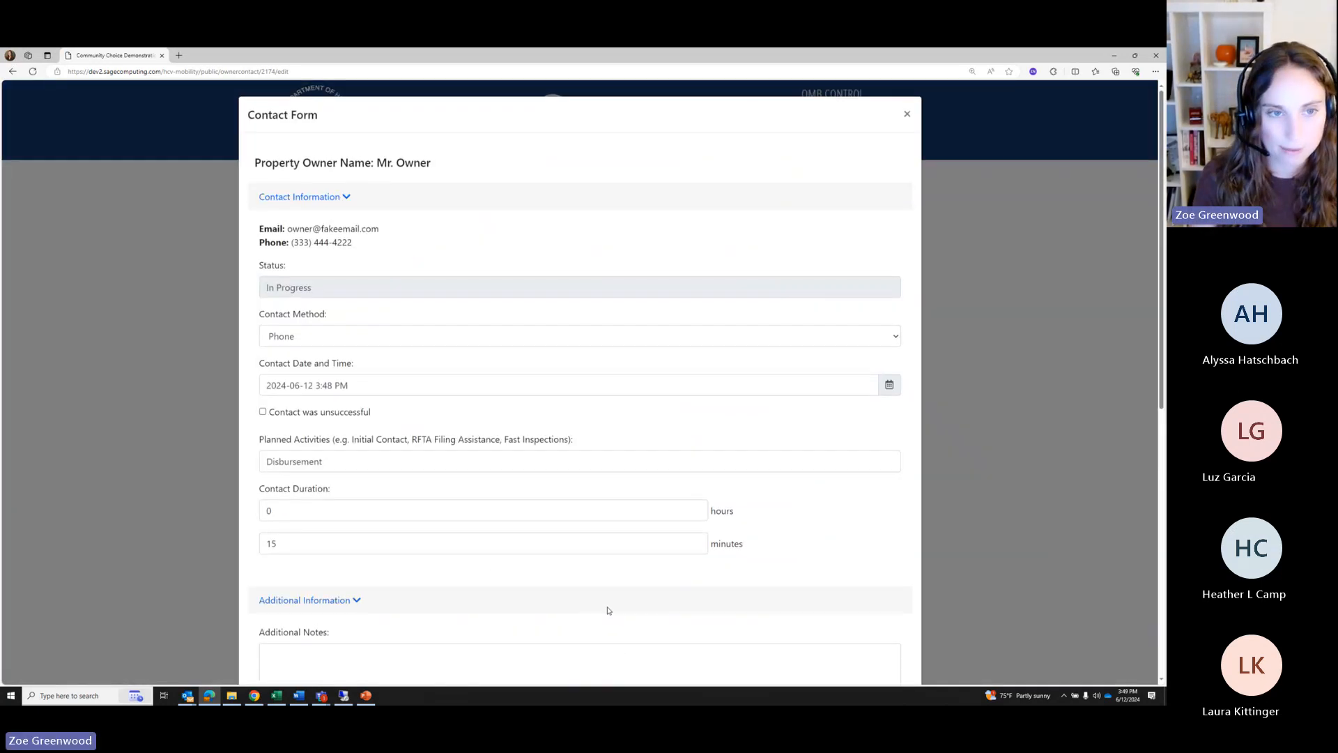
End the contact and reopen the property owner's report
{"action": "scroll", "coordinate": [599, 607], "scroll_direction": "down", "scroll_amount": 3}
{"action": "scroll", "coordinate": [590, 600], "scroll_direction": "down", "scroll_amount": 4}
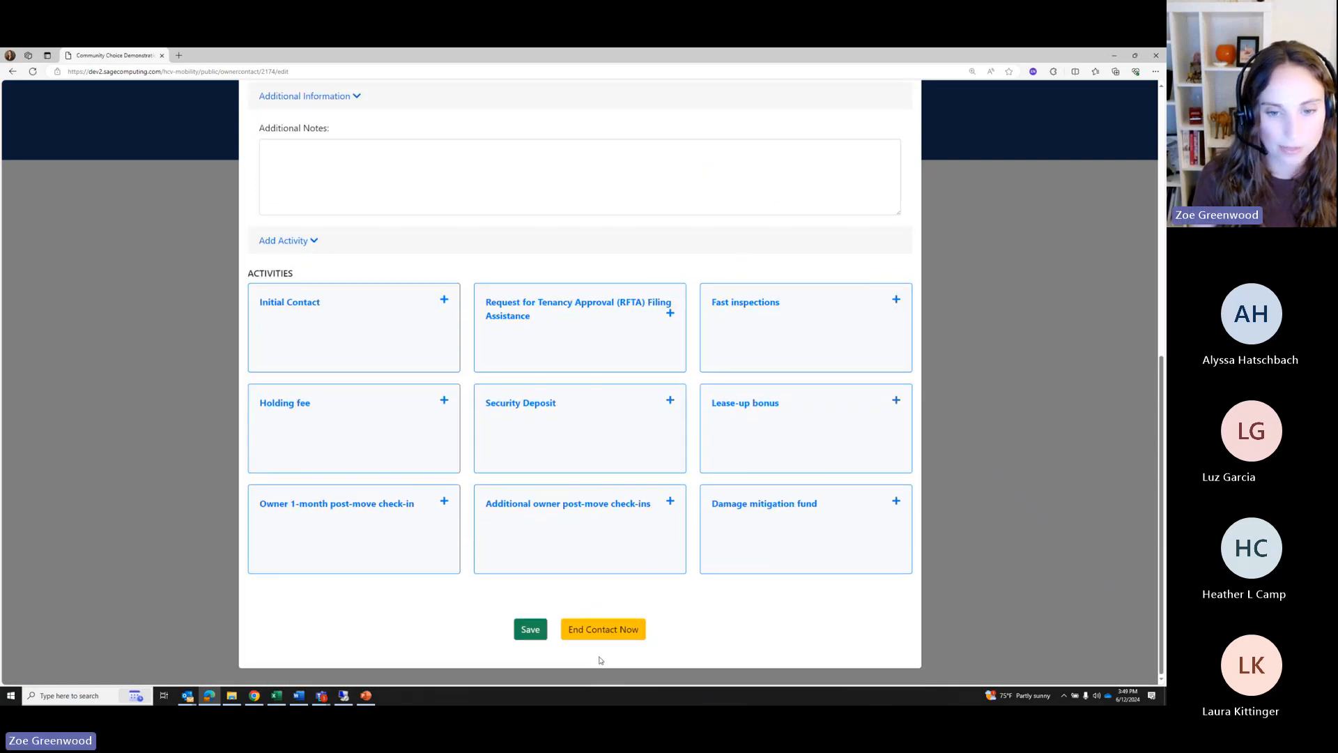
{"action": "left_click", "coordinate": [588, 631]}
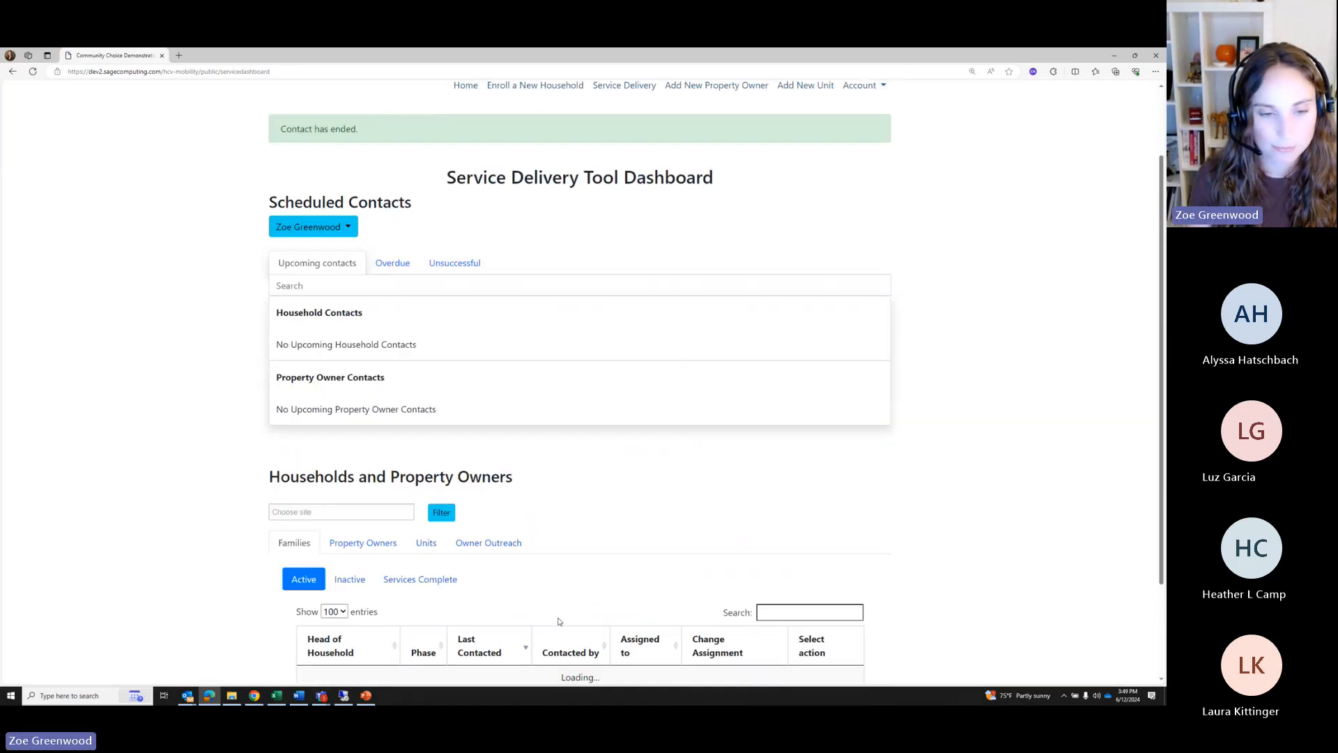
{"action": "scroll", "coordinate": [360, 543], "scroll_direction": "down", "scroll_amount": 3}
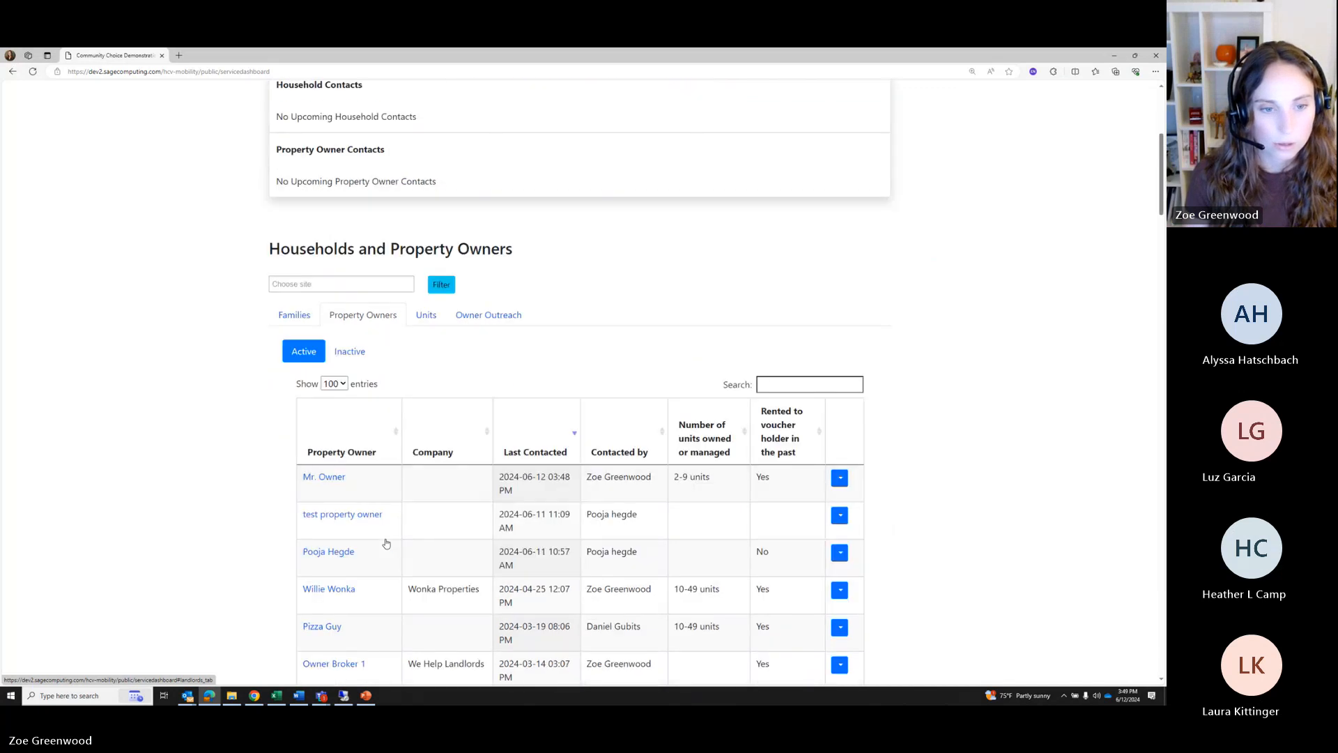
{"action": "left_click", "coordinate": [326, 476]}
{"action": "scroll", "coordinate": [332, 488], "scroll_direction": "down", "scroll_amount": 1}
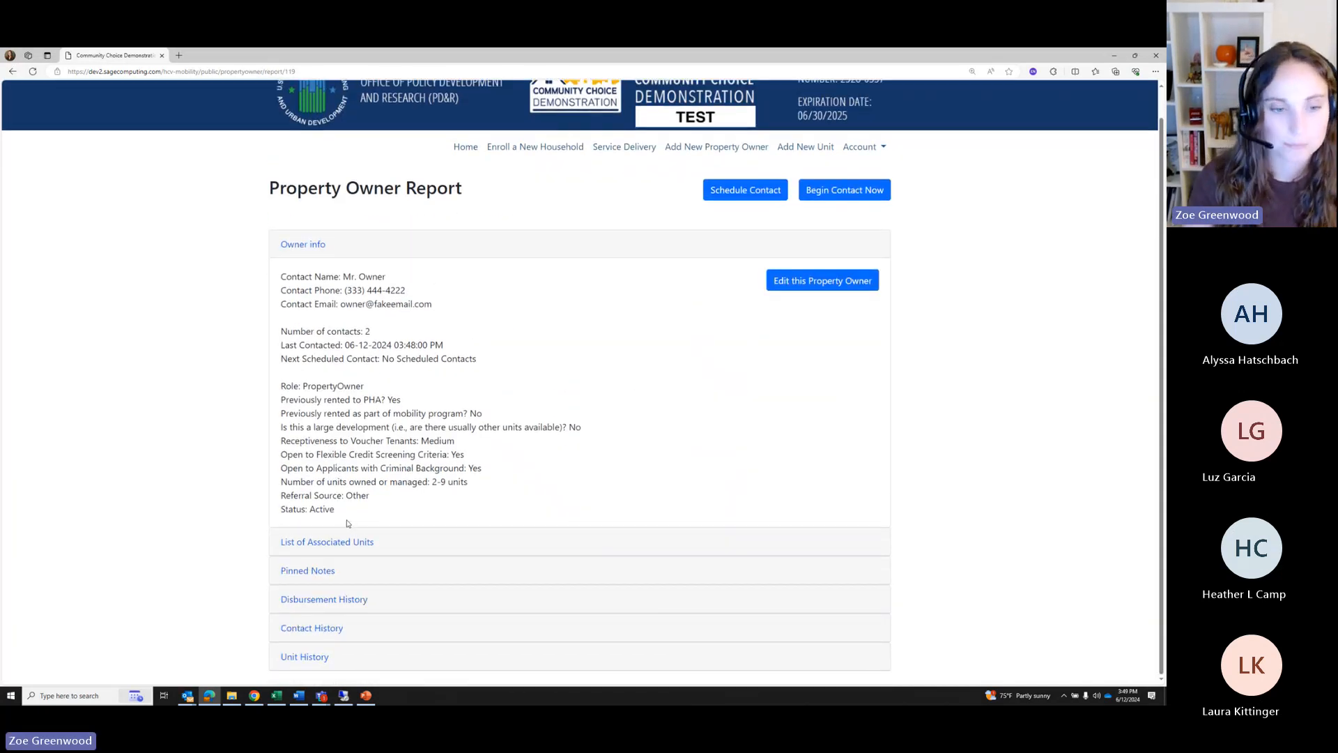
Expand Disbursement History and highlight the 06-11-2024 application fee and 06-12-2024 holding fee entries
{"action": "left_click", "coordinate": [334, 598]}
{"action": "scroll", "coordinate": [338, 600], "scroll_direction": "down", "scroll_amount": 3}
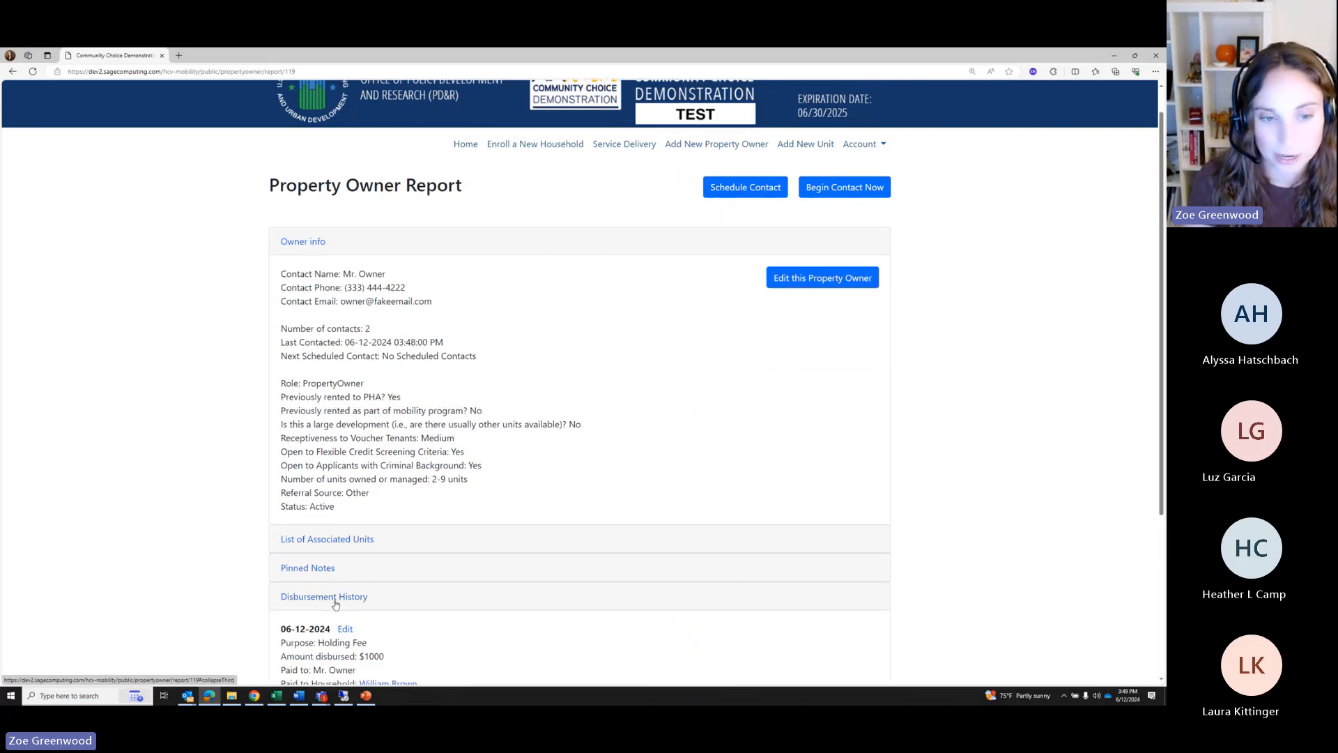
{"action": "scroll", "coordinate": [526, 446], "scroll_direction": "down", "scroll_amount": 1}
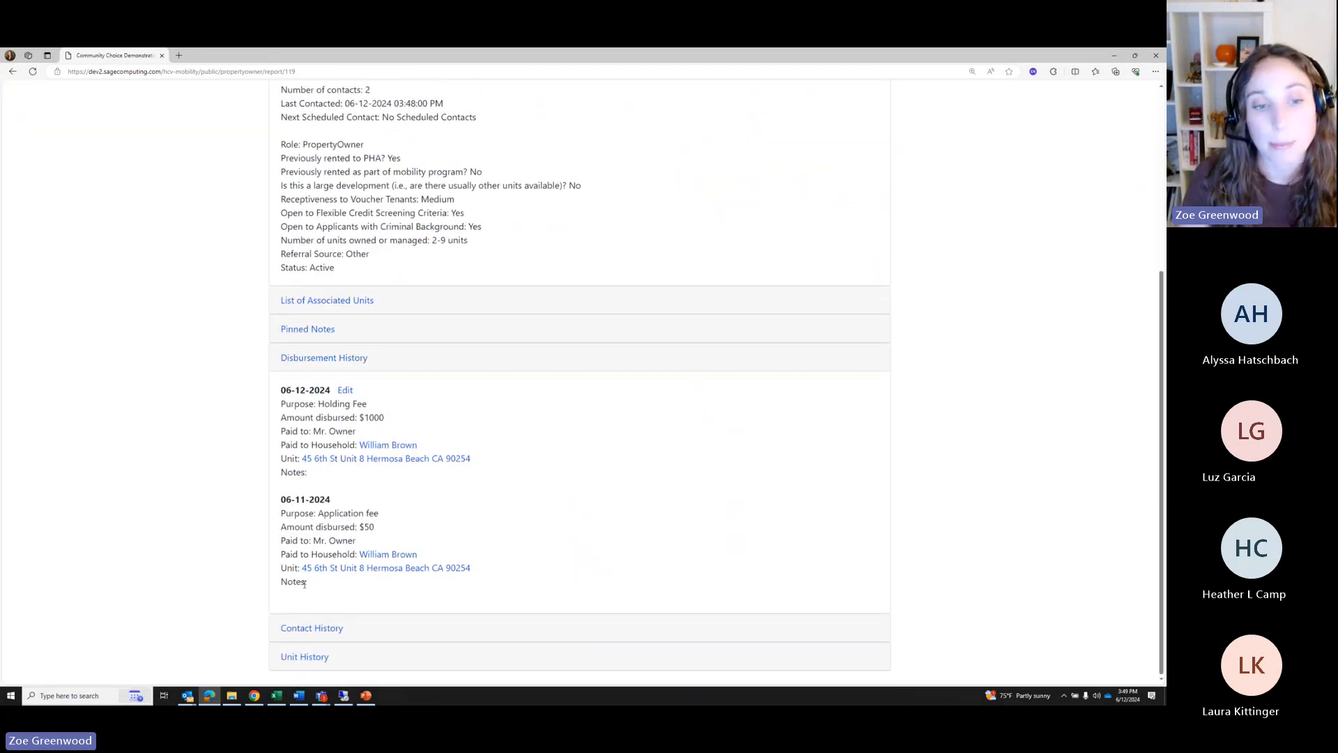
{"action": "left_click_drag", "start_coordinate": [309, 582], "coordinate": [280, 496]}
{"action": "left_click", "coordinate": [544, 518]}
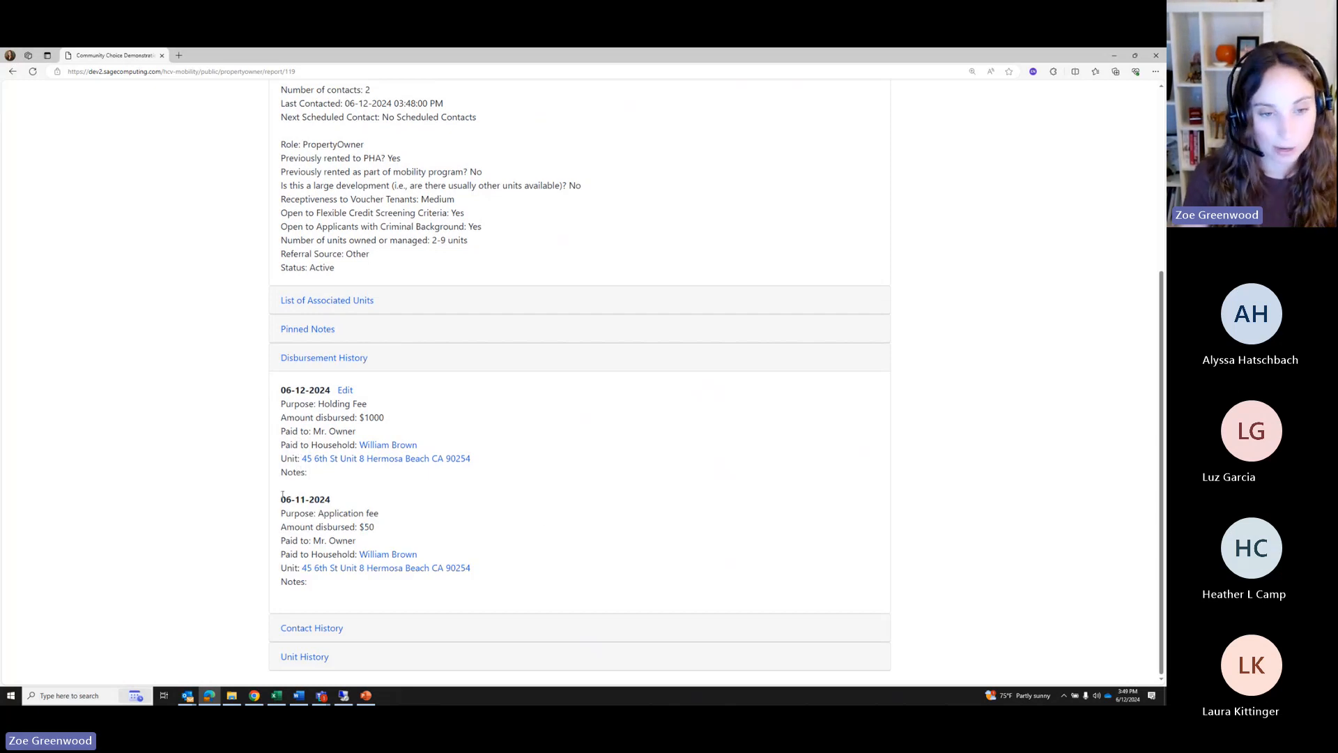
{"action": "left_click_drag", "start_coordinate": [282, 496], "coordinate": [497, 592]}
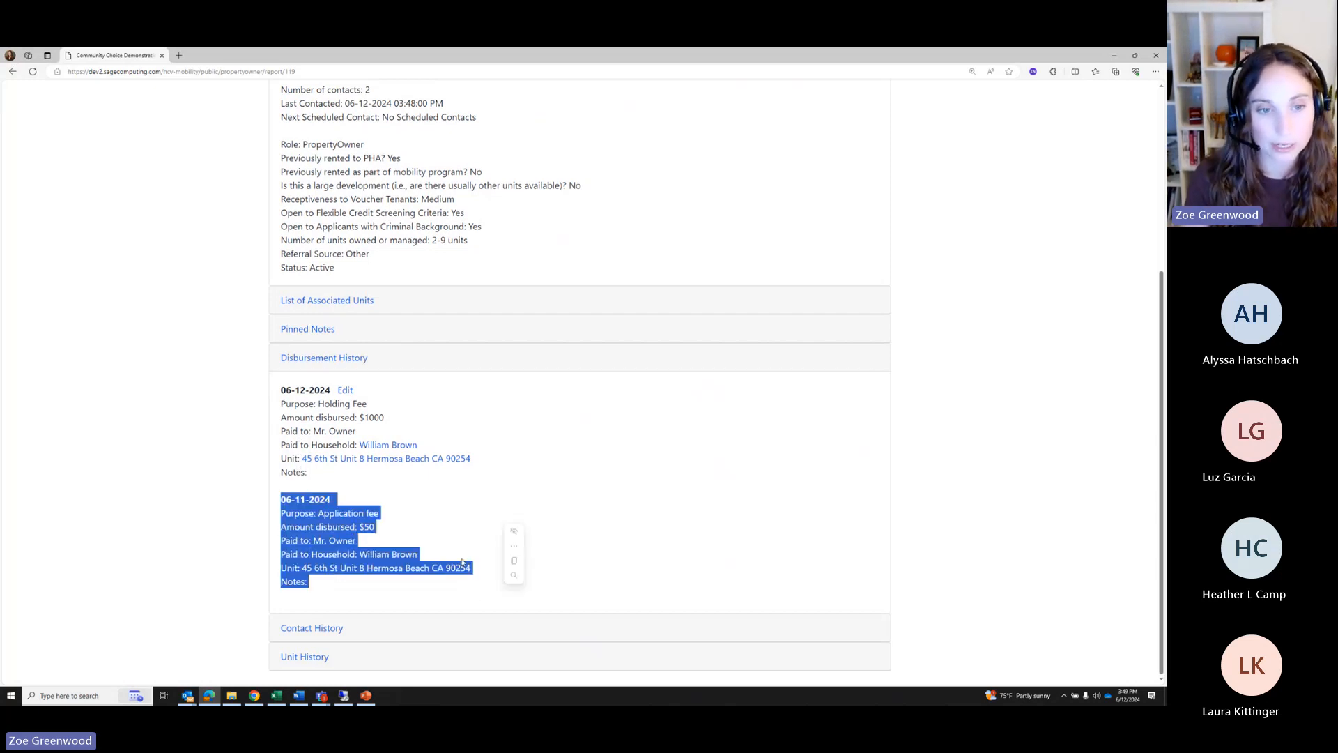
{"action": "left_click_drag", "start_coordinate": [322, 479], "coordinate": [255, 393]}
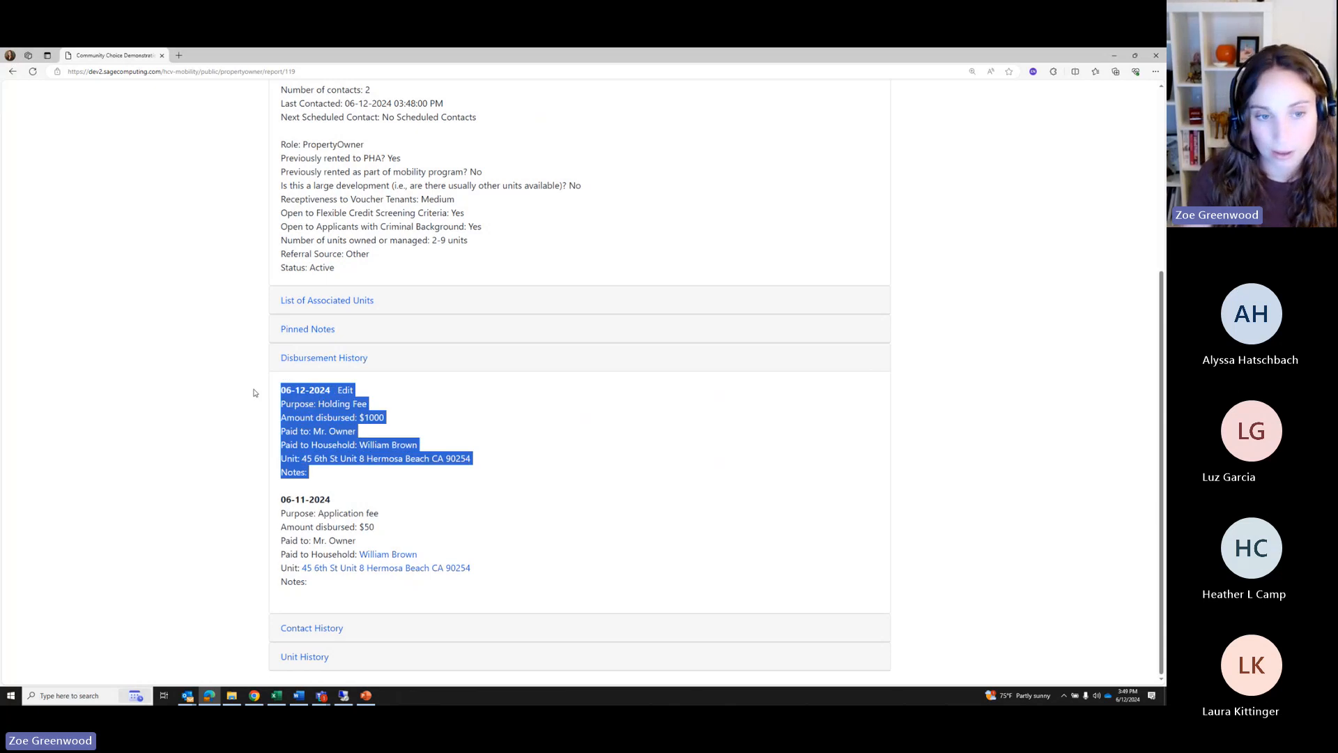
{"action": "left_click", "coordinate": [495, 403]}
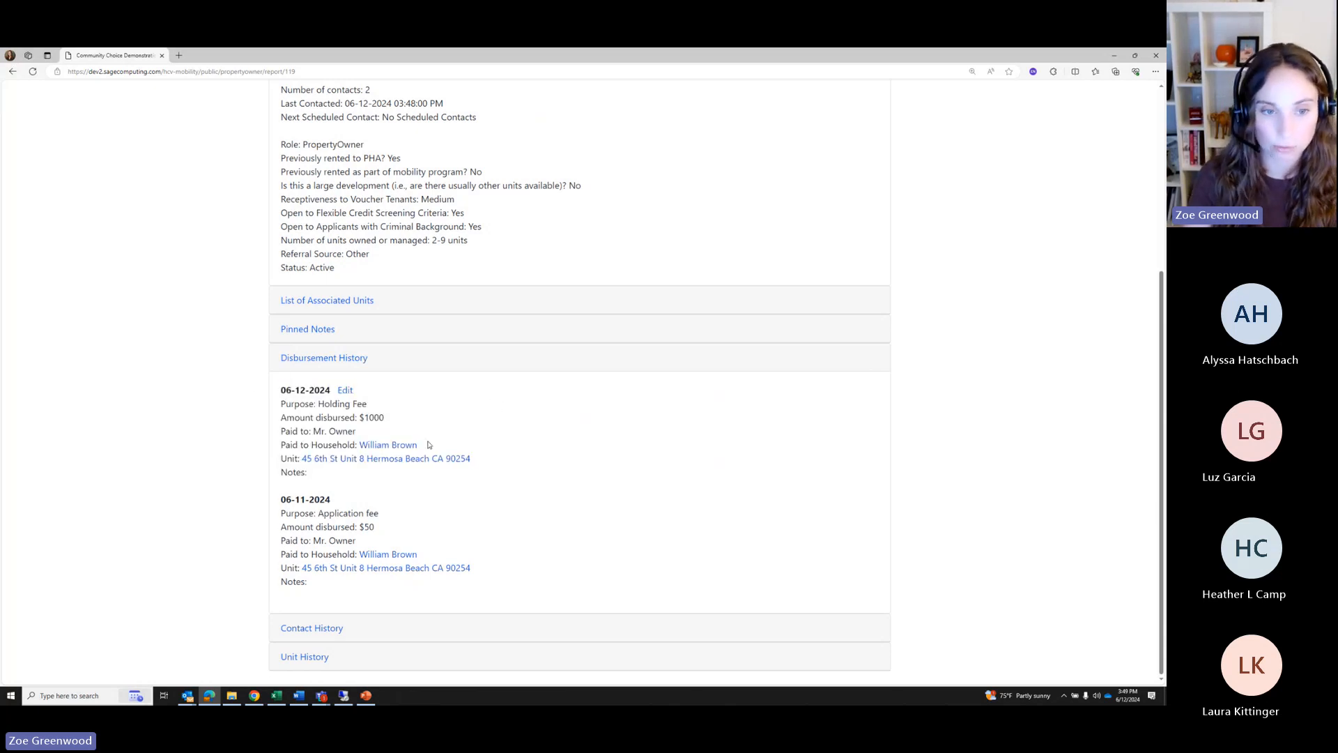
{"action": "scroll", "coordinate": [428, 445], "scroll_direction": "up", "scroll_amount": 4}
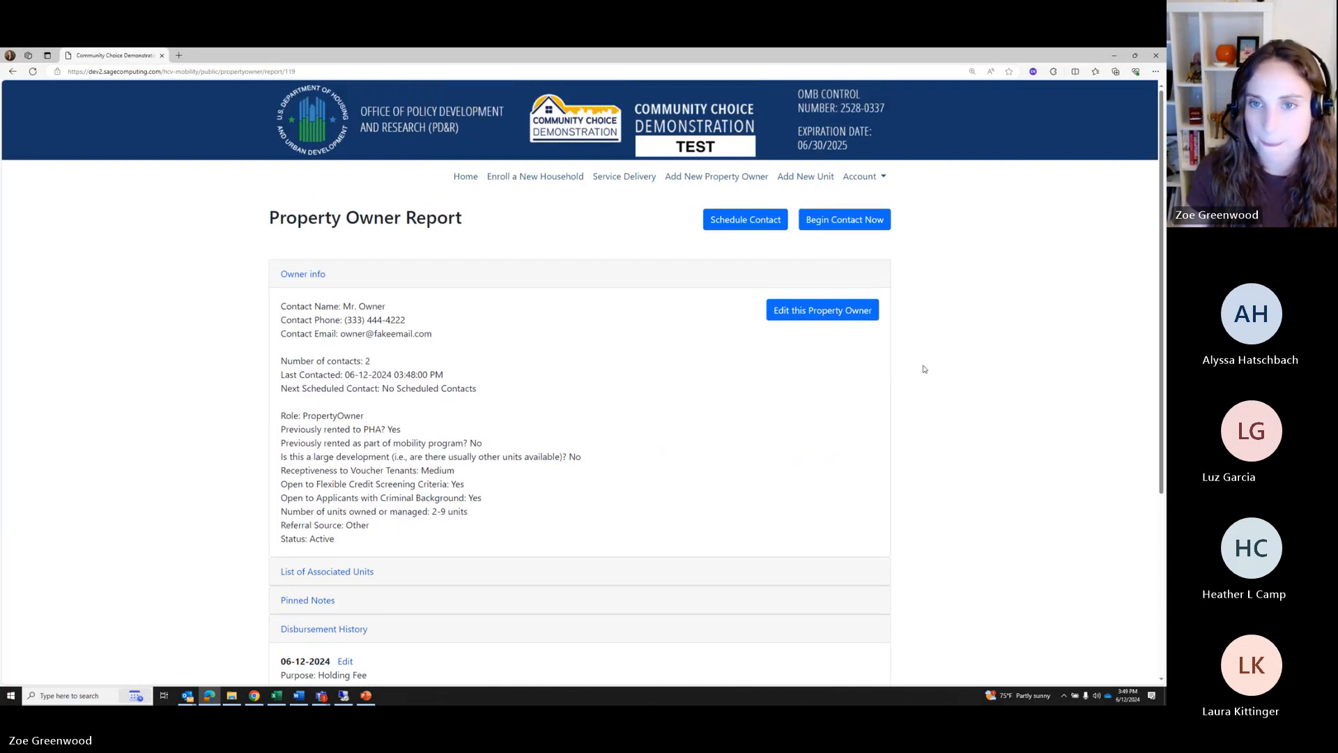
{"action": "scroll", "coordinate": [913, 373], "scroll_direction": "down", "scroll_amount": 3}
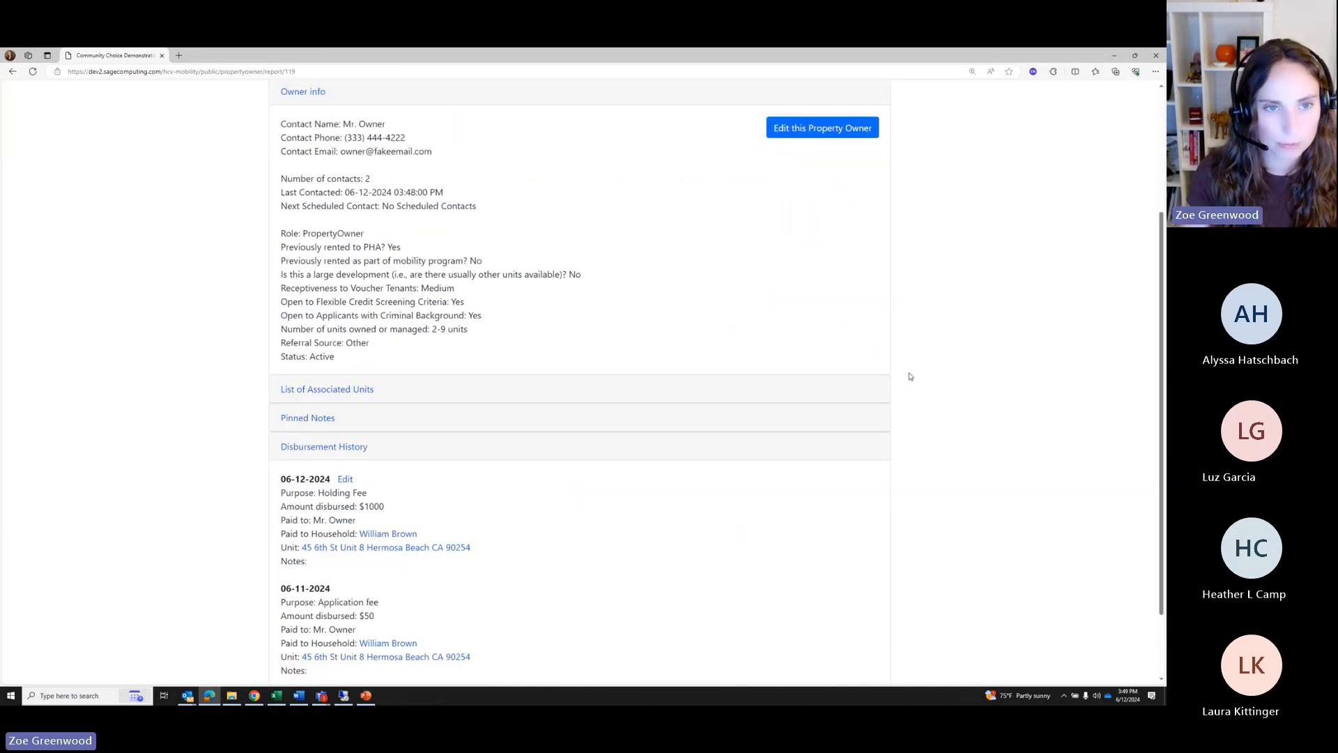
{"action": "scroll", "coordinate": [909, 376], "scroll_direction": "down", "scroll_amount": 2}
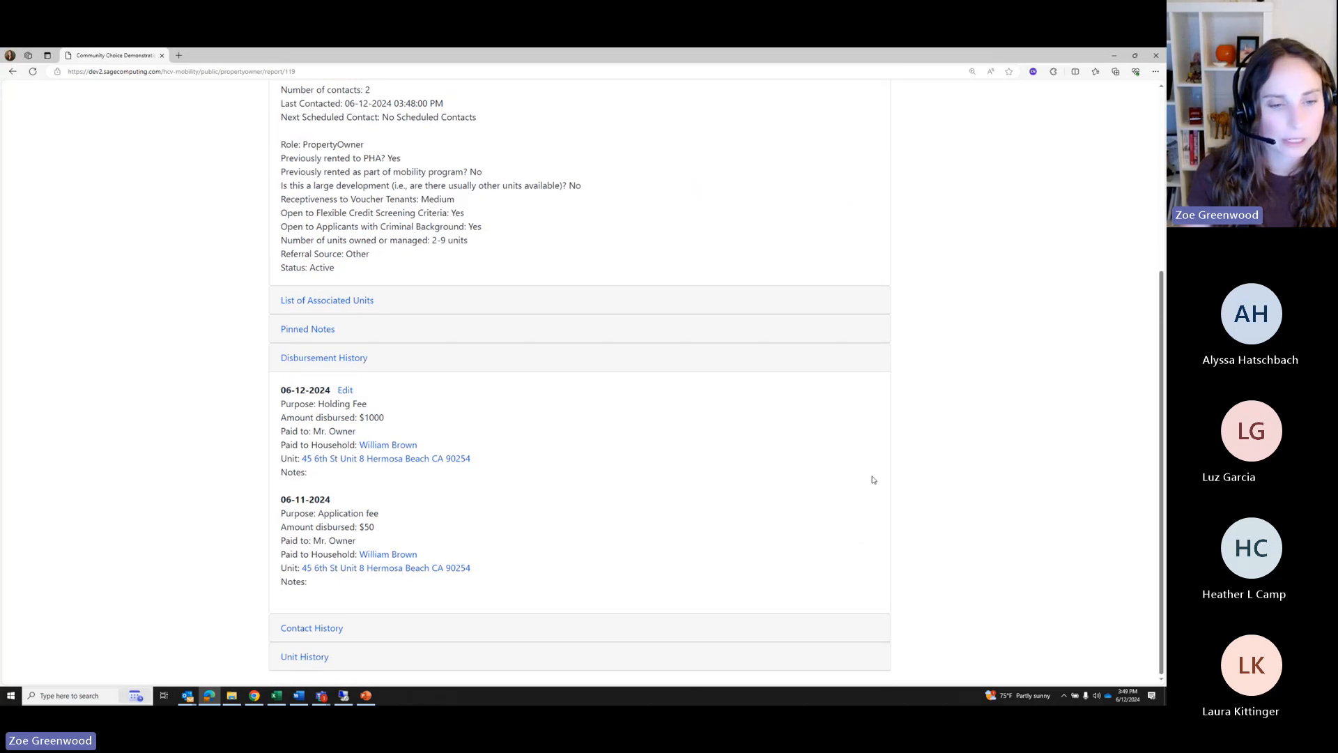
{"action": "scroll", "coordinate": [875, 488], "scroll_direction": "up", "scroll_amount": 4}
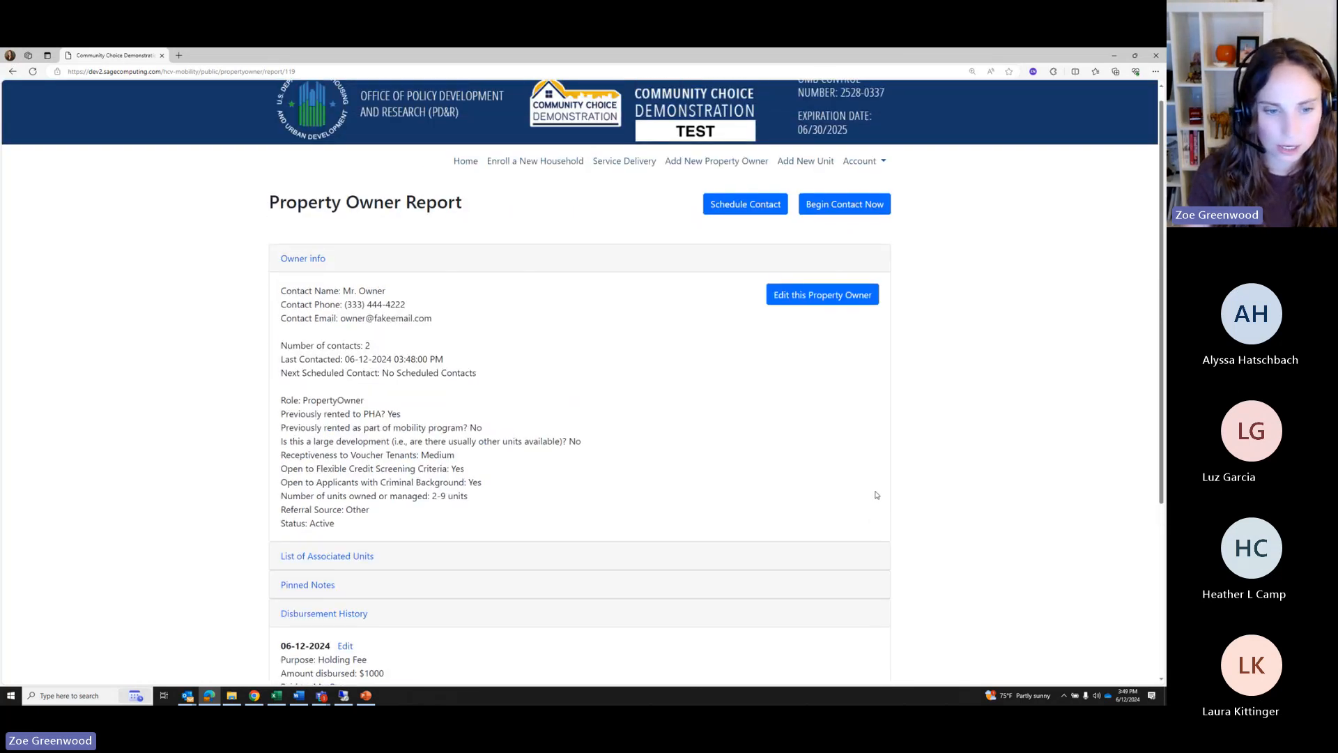
{"action": "scroll", "coordinate": [876, 495], "scroll_direction": "down", "scroll_amount": 4}
{"action": "scroll", "coordinate": [875, 495], "scroll_direction": "up", "scroll_amount": 5}
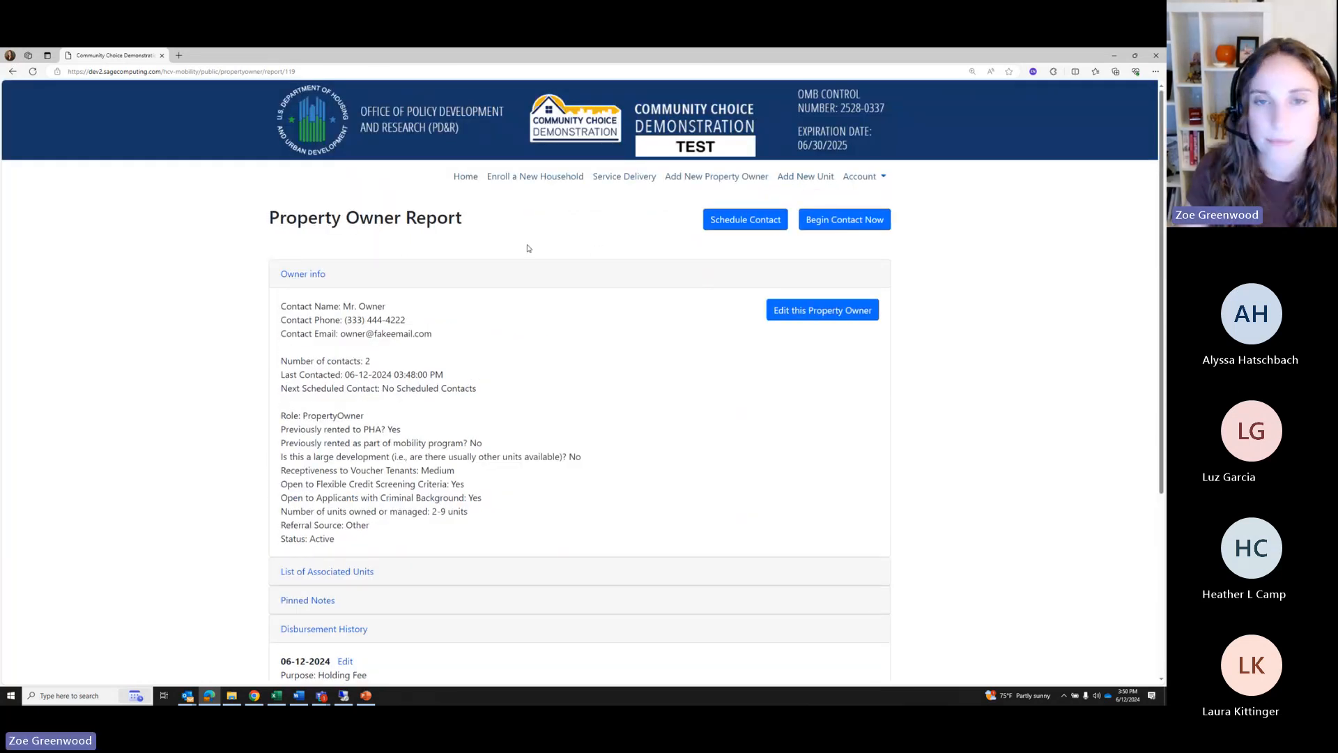
From Service Delivery, open the household's report and expand Activity History's Phase 4 section
{"action": "left_click", "coordinate": [616, 182]}
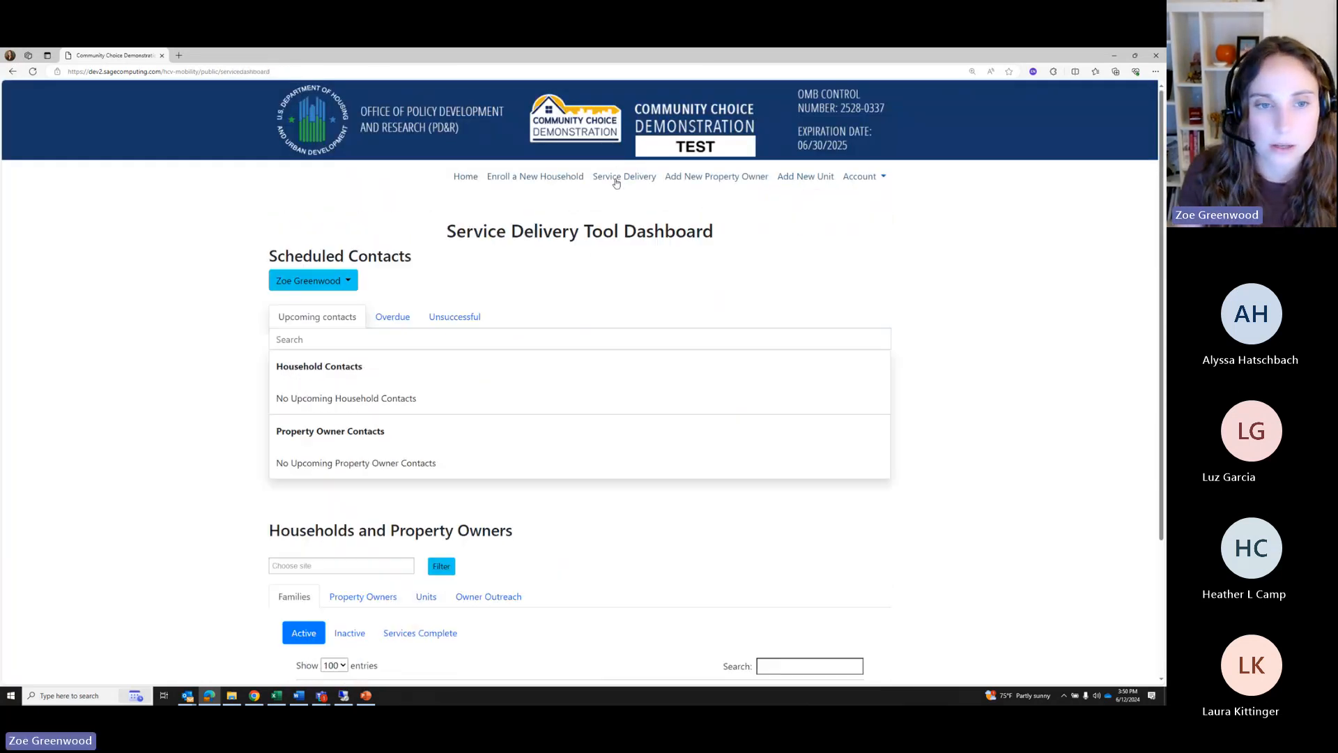
{"action": "scroll", "coordinate": [519, 370], "scroll_direction": "down", "scroll_amount": 7}
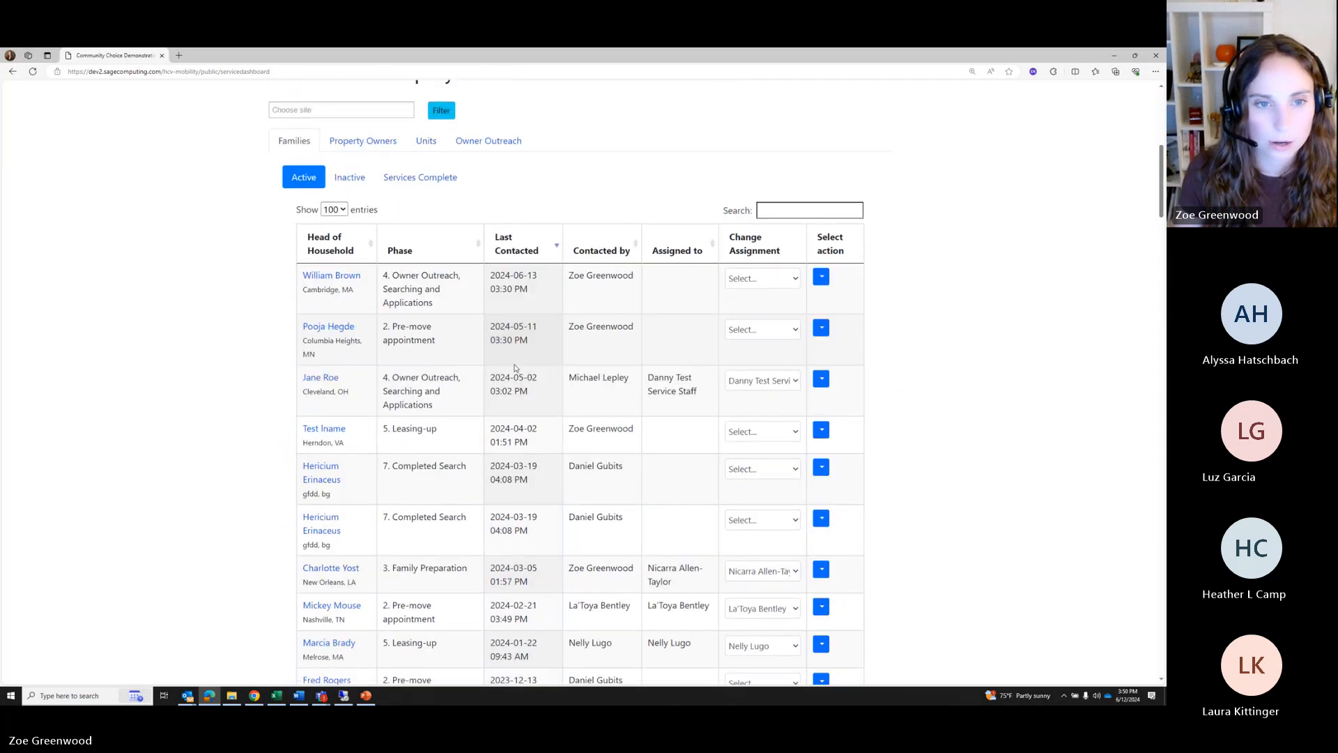
{"action": "left_click", "coordinate": [311, 276]}
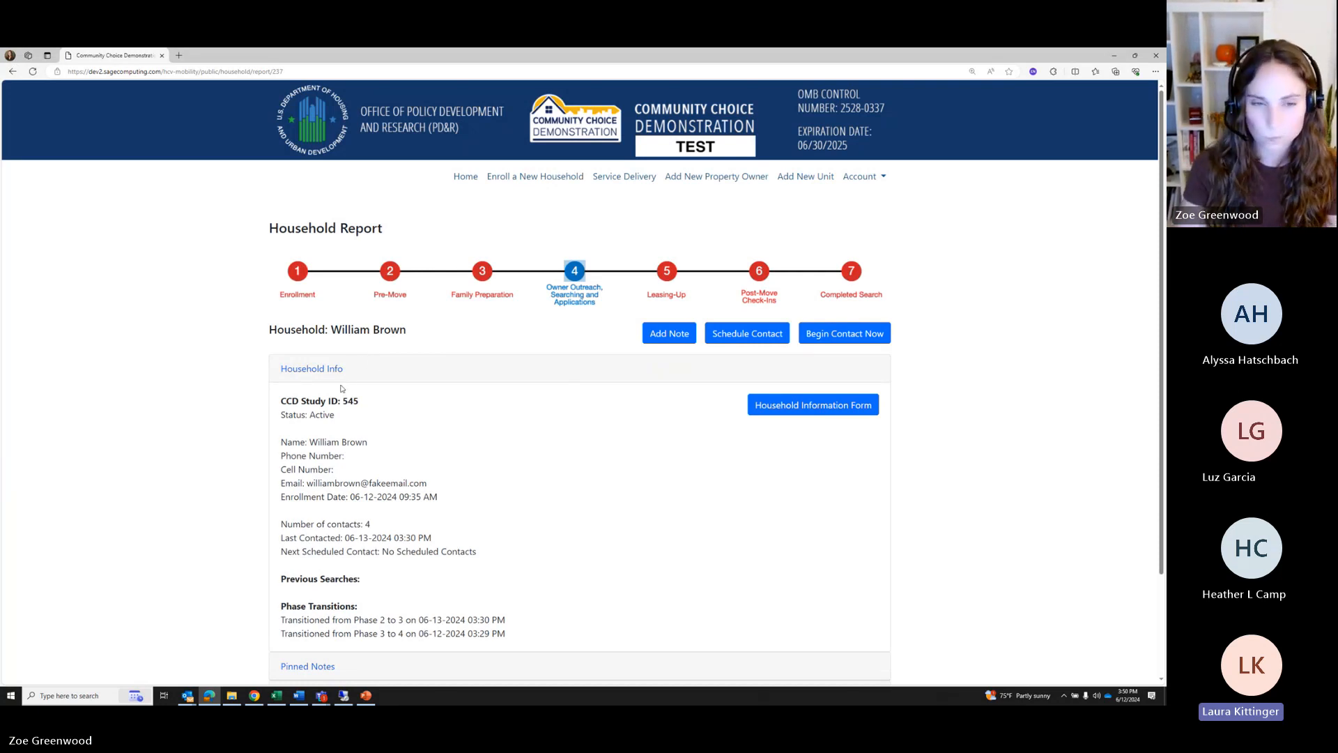
{"action": "scroll", "coordinate": [341, 388], "scroll_direction": "down", "scroll_amount": 2}
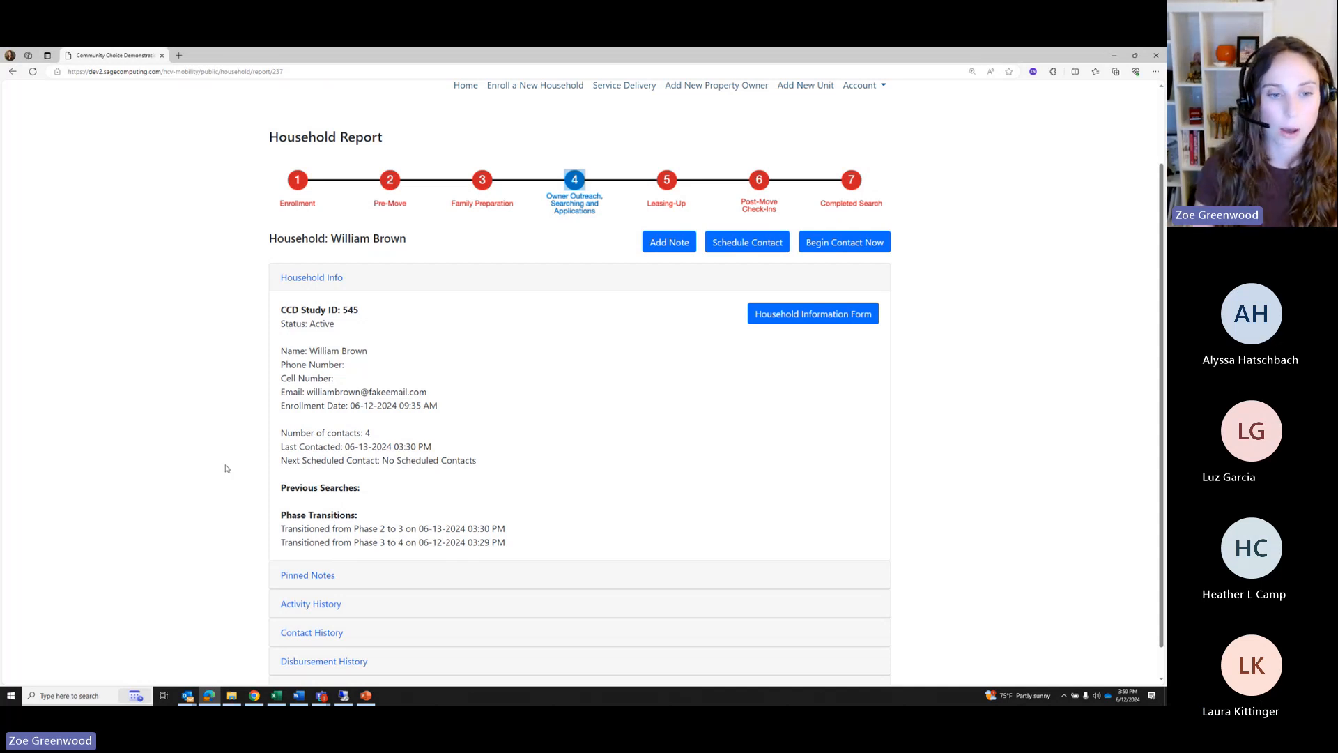
{"action": "left_click", "coordinate": [300, 603]}
{"action": "left_click", "coordinate": [348, 527]}
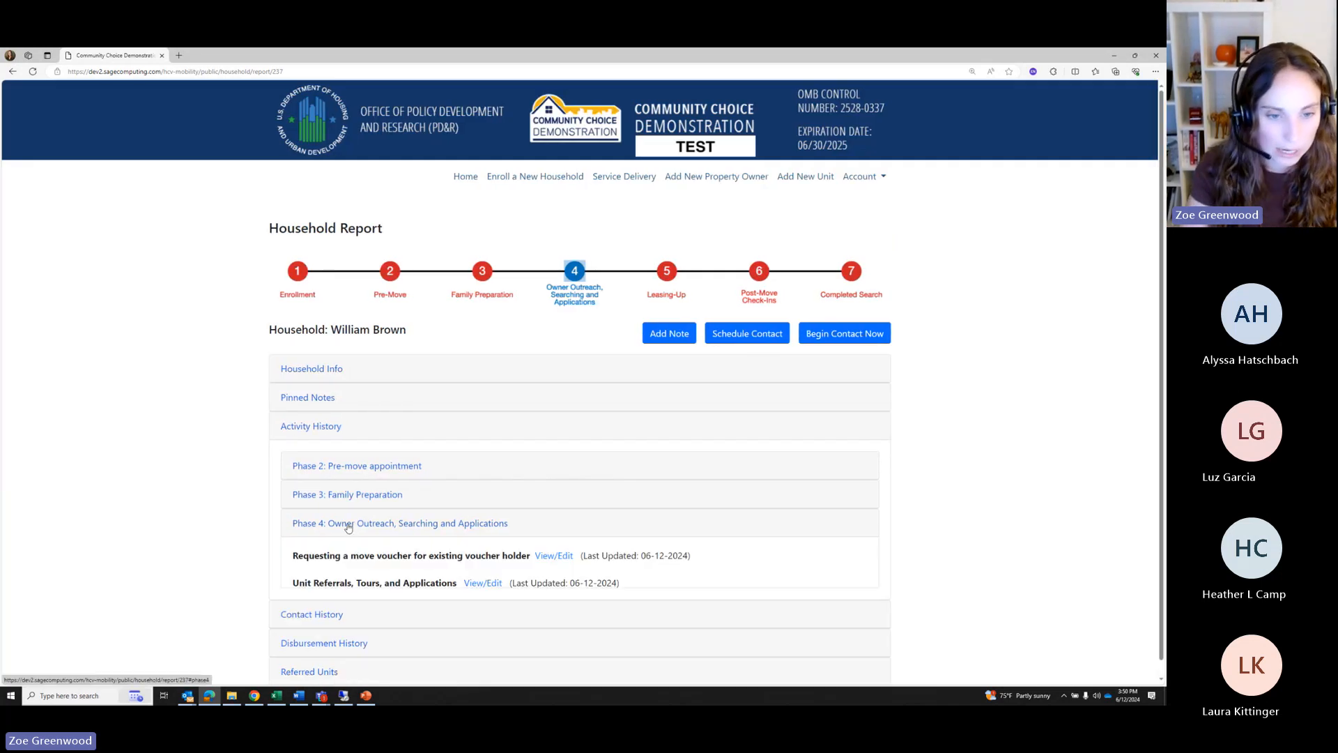
Finish Unit Referrals, Tours, and Applications noting 'Holding fee paid by household', then expand Disbursement History
{"action": "left_click", "coordinate": [483, 583]}
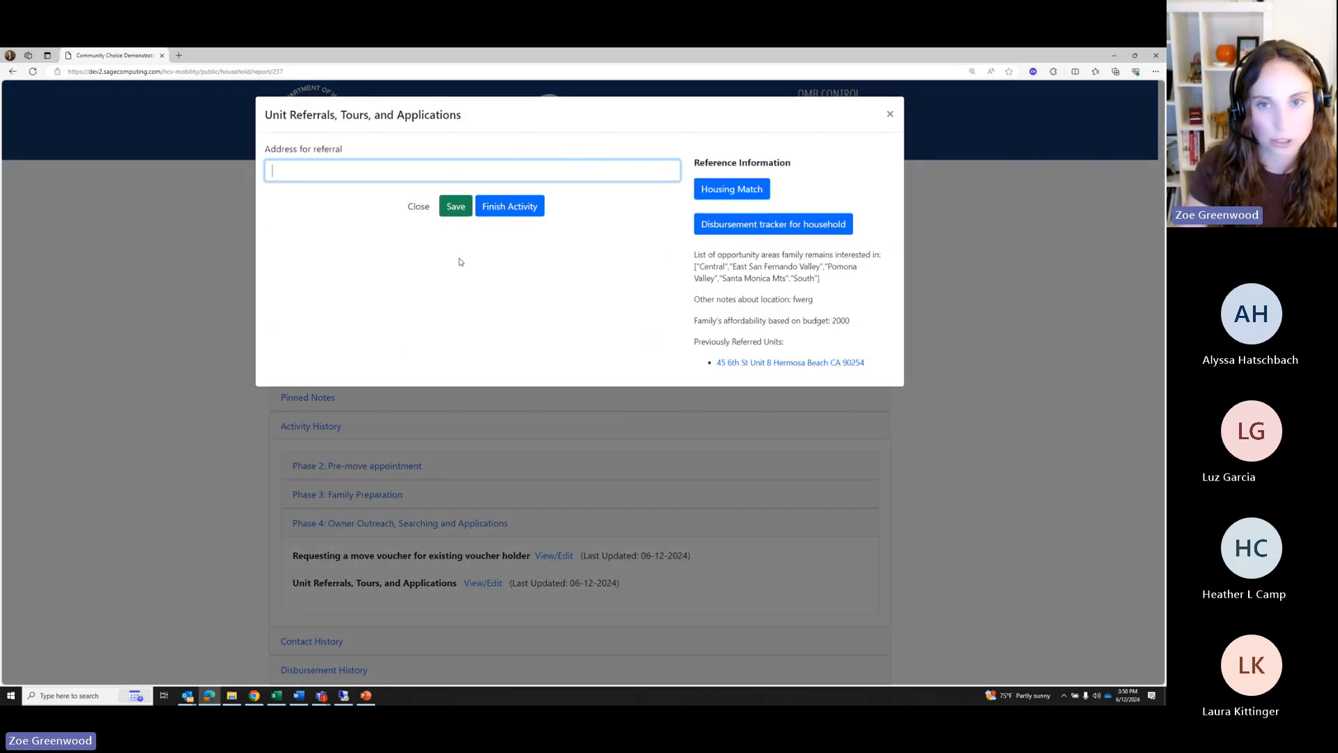
{"action": "scroll", "coordinate": [366, 413], "scroll_direction": "down", "scroll_amount": 10}
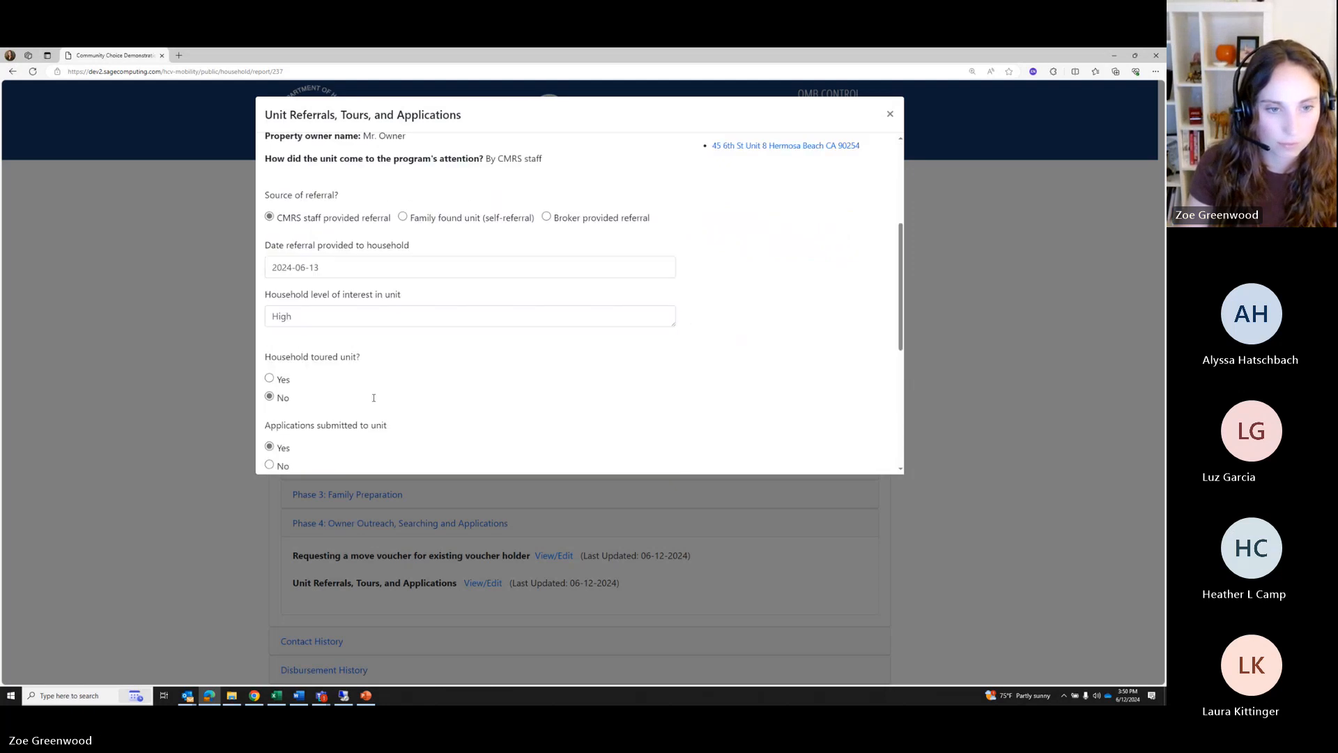
{"action": "left_click", "coordinate": [348, 388]}
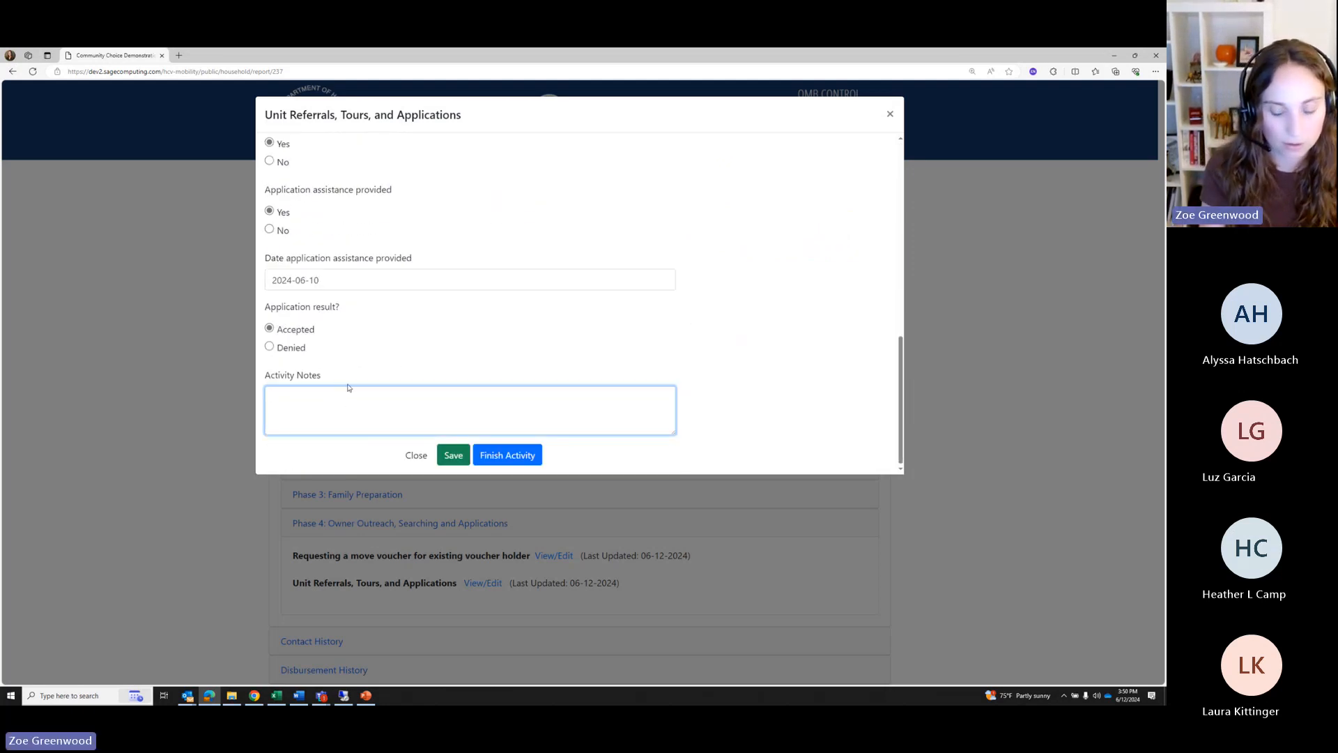
{"action": "type", "text": "Holding fee paid by"}
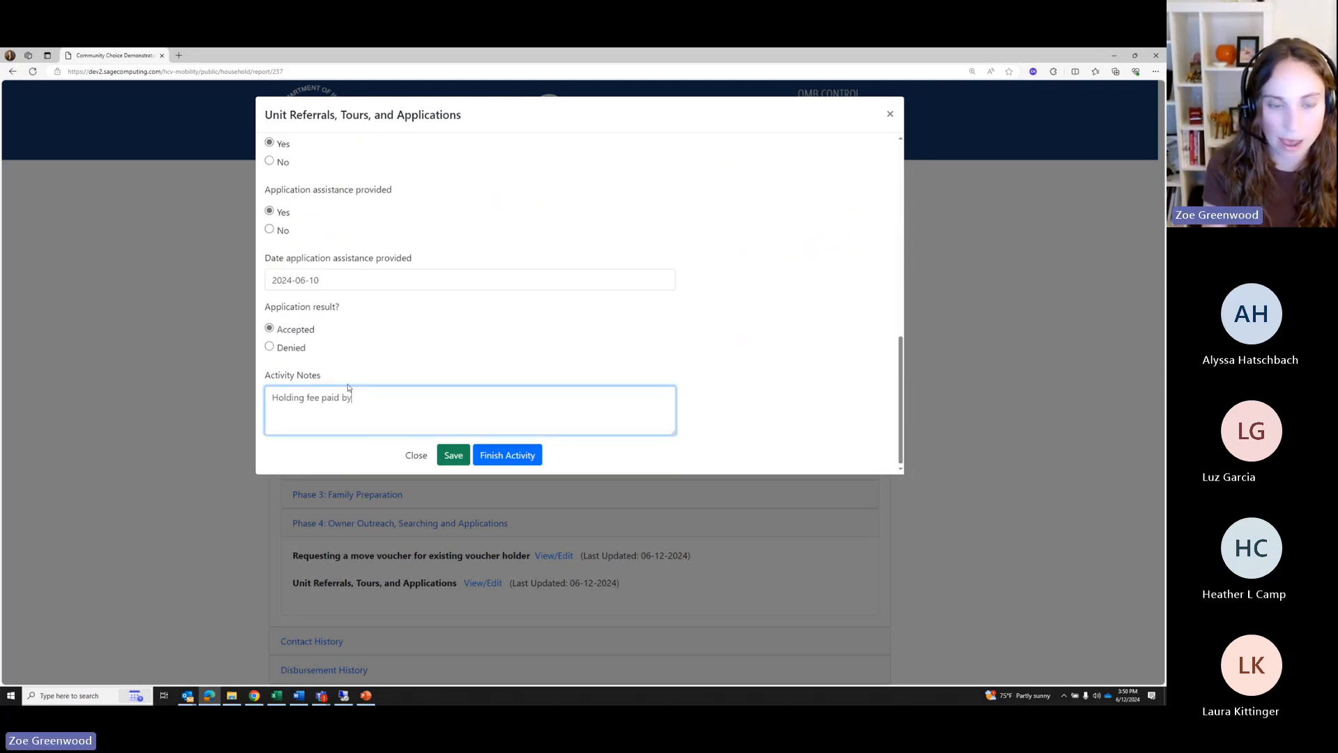
{"action": "type", "text": " household"}
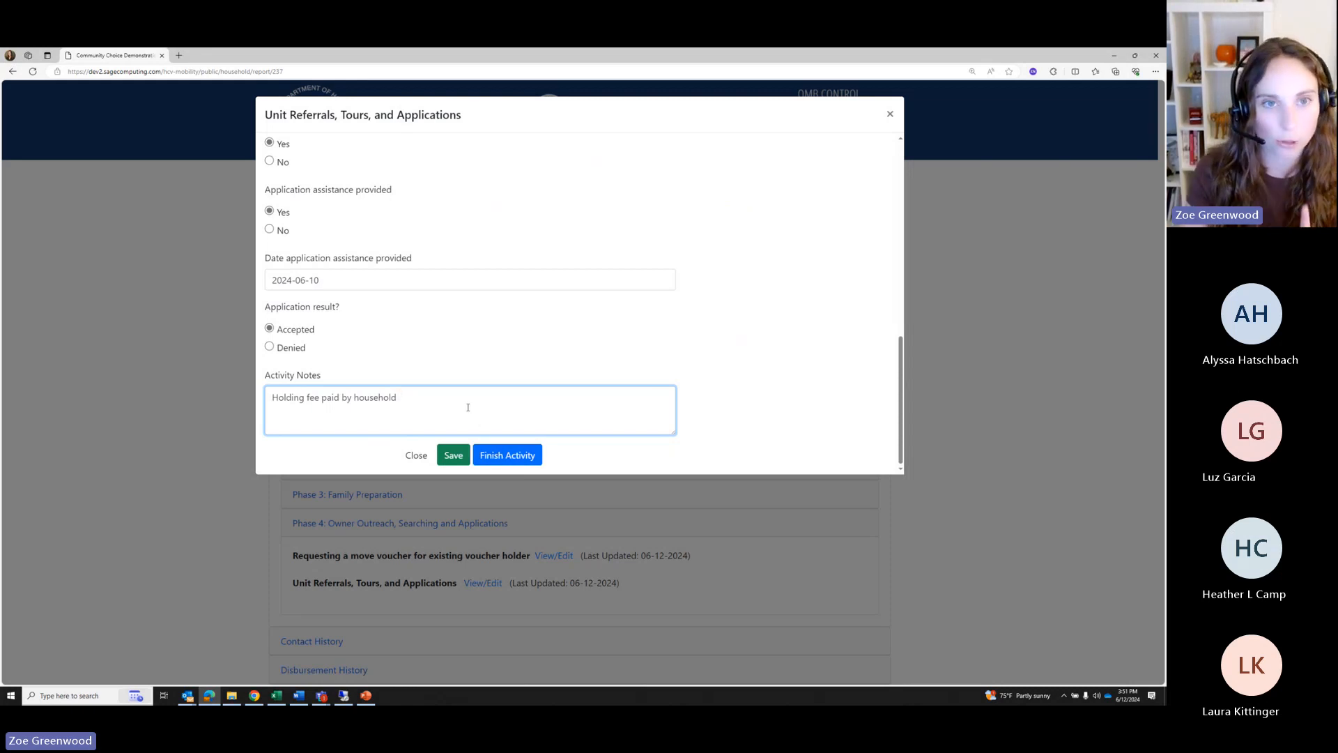
{"action": "left_click", "coordinate": [479, 453]}
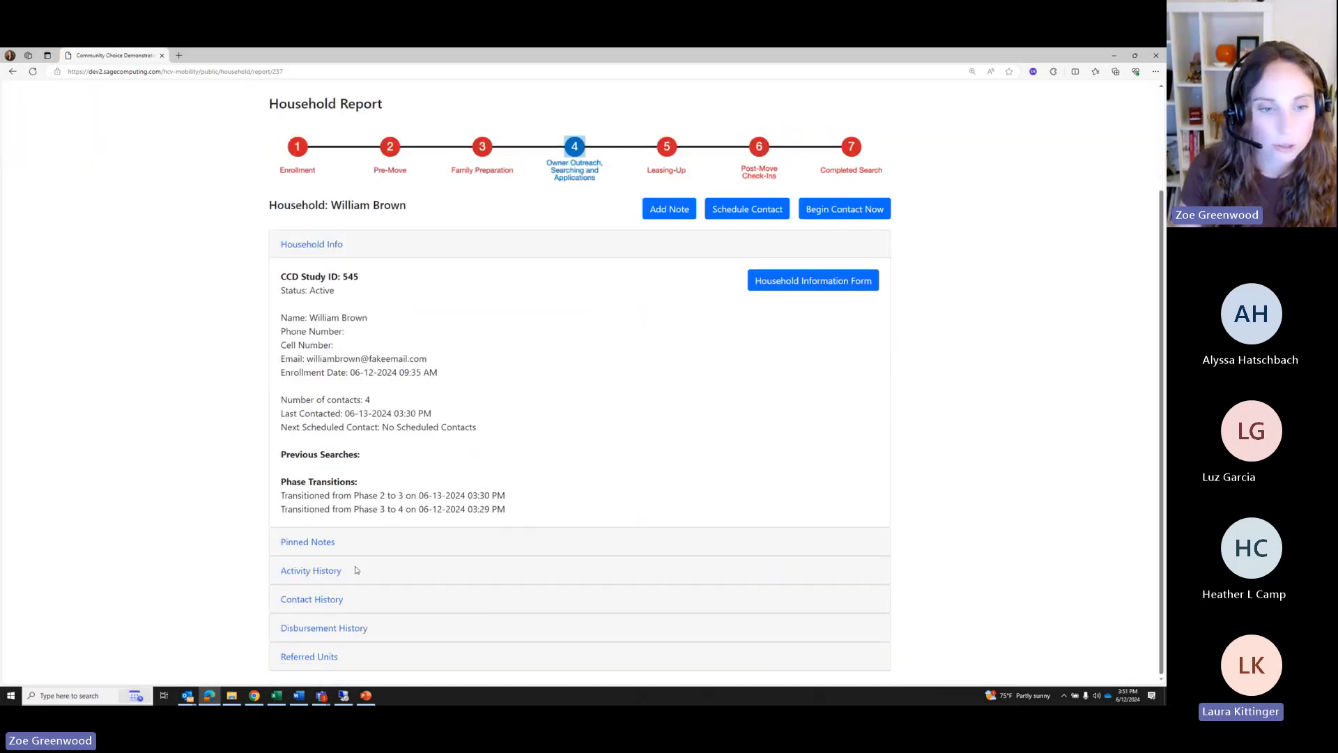
{"action": "left_click", "coordinate": [328, 628]}
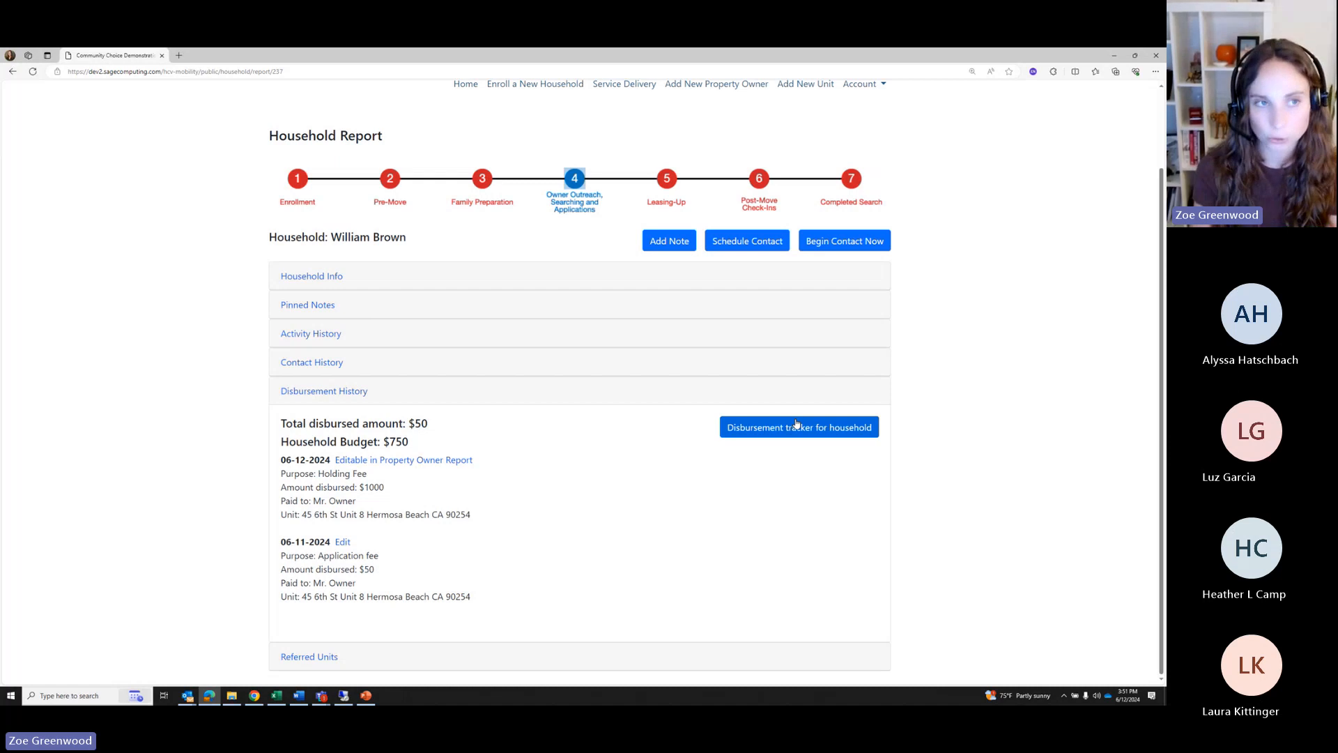
Reopen the disbursement tracker, choose Coach's Discretionary Fund as the purpose, and point out the 750 budget
{"action": "left_click", "coordinate": [809, 428]}
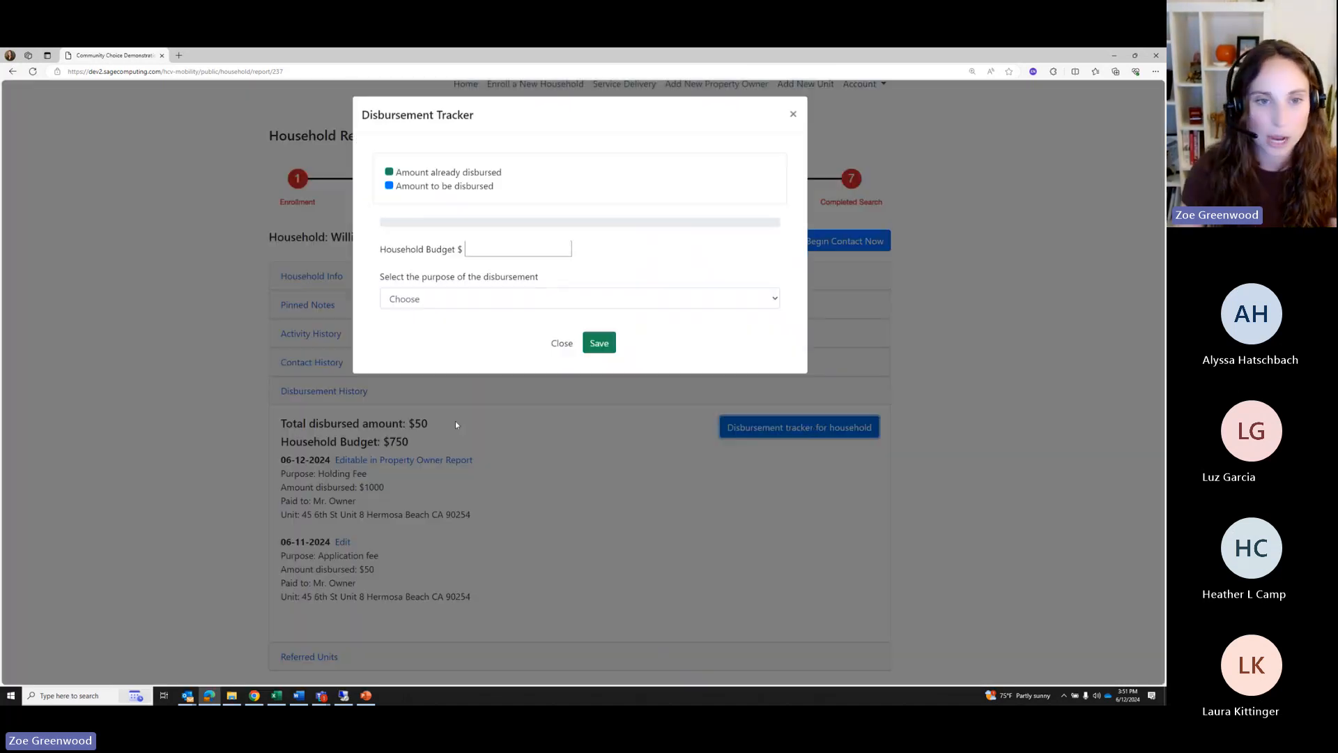
{"action": "left_click", "coordinate": [467, 298]}
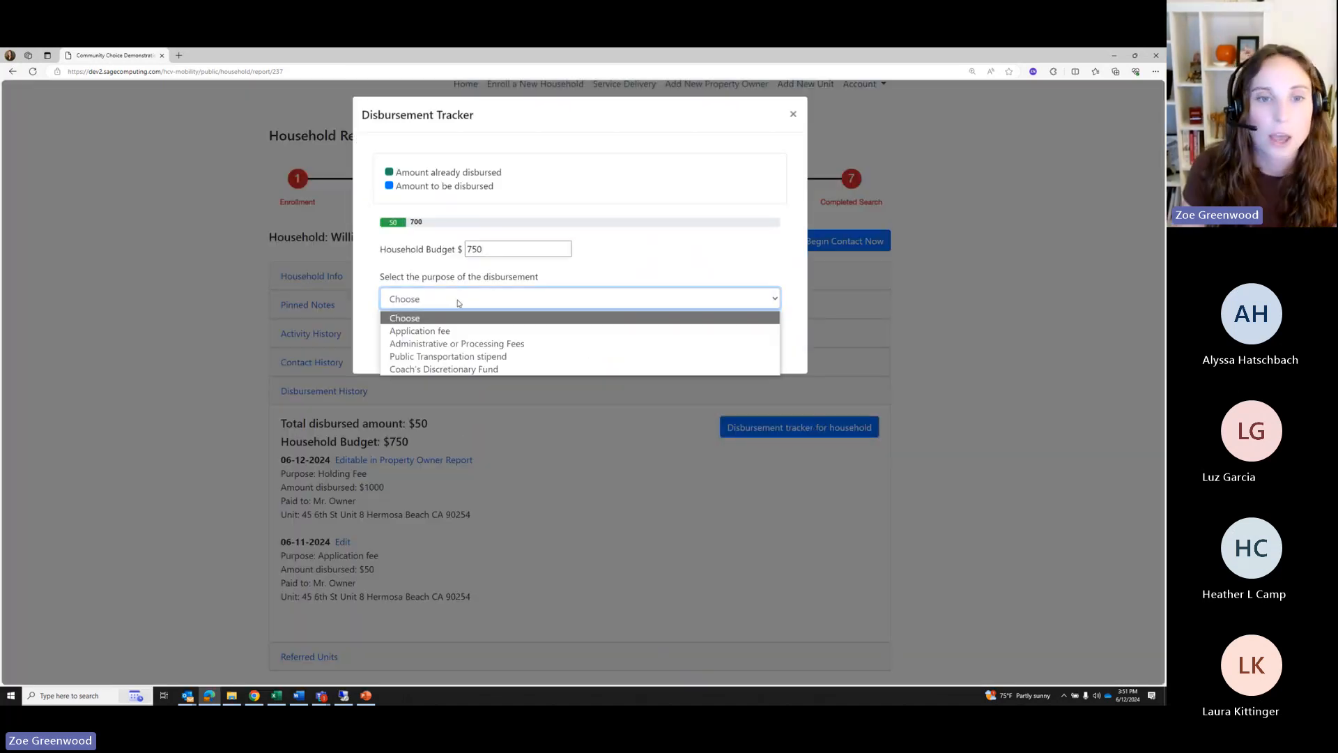
{"action": "left_click", "coordinate": [416, 370]}
{"action": "left_click_drag", "start_coordinate": [492, 250], "coordinate": [463, 249]}
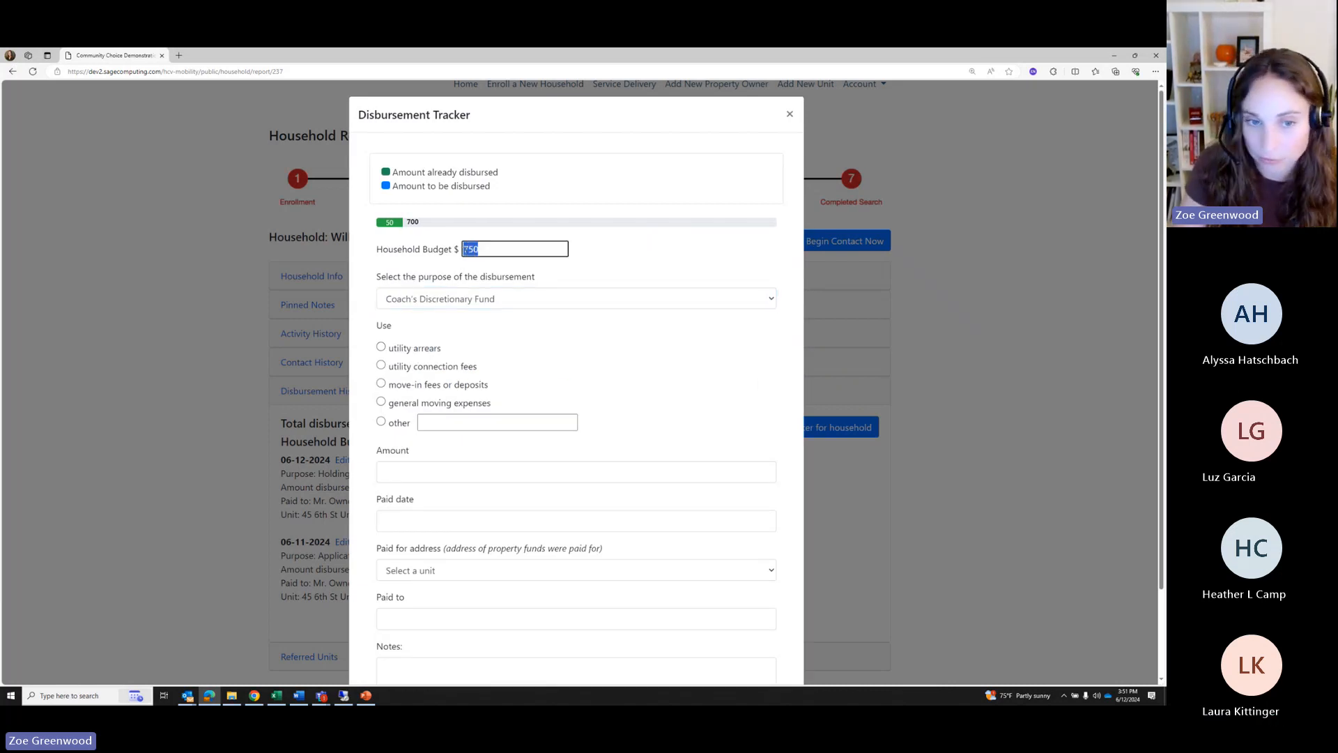
{"action": "left_click", "coordinate": [616, 356]}
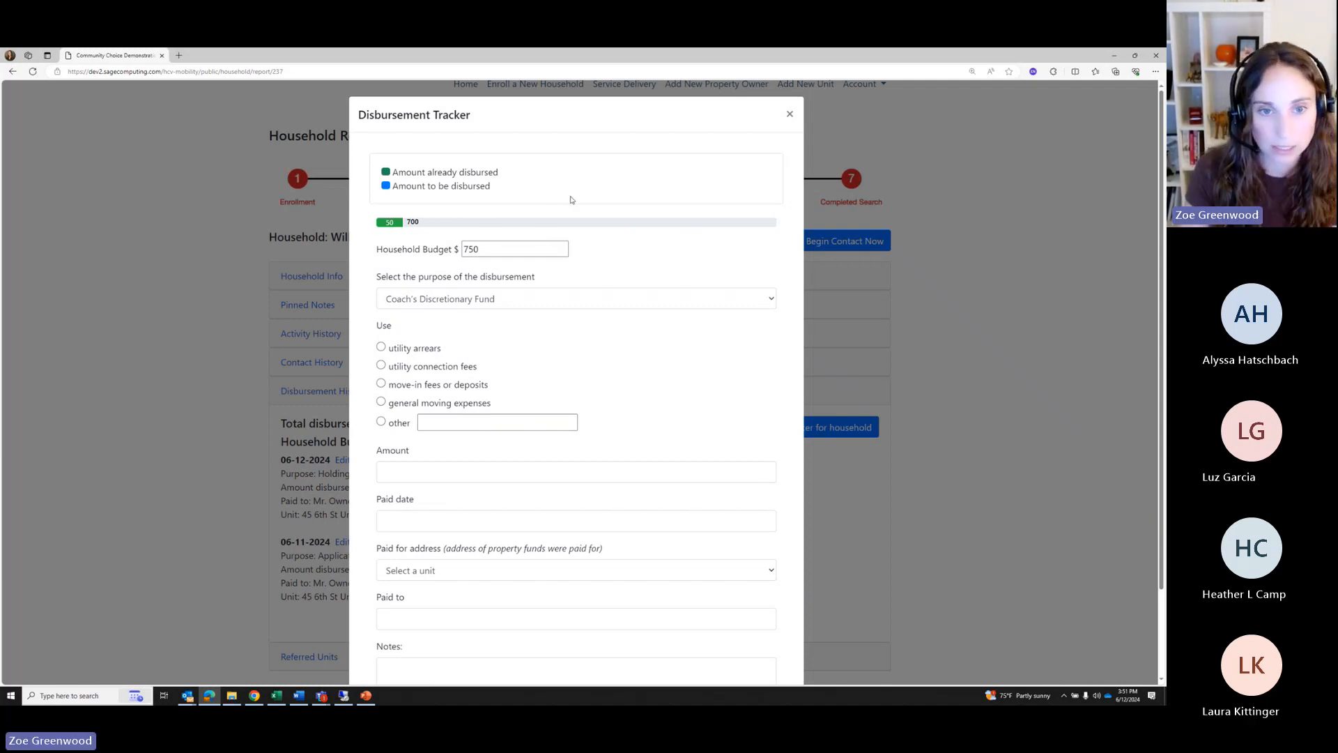
Close the disbursement tracker to return to the household report
{"action": "scroll", "coordinate": [535, 265], "scroll_direction": "down", "scroll_amount": 2}
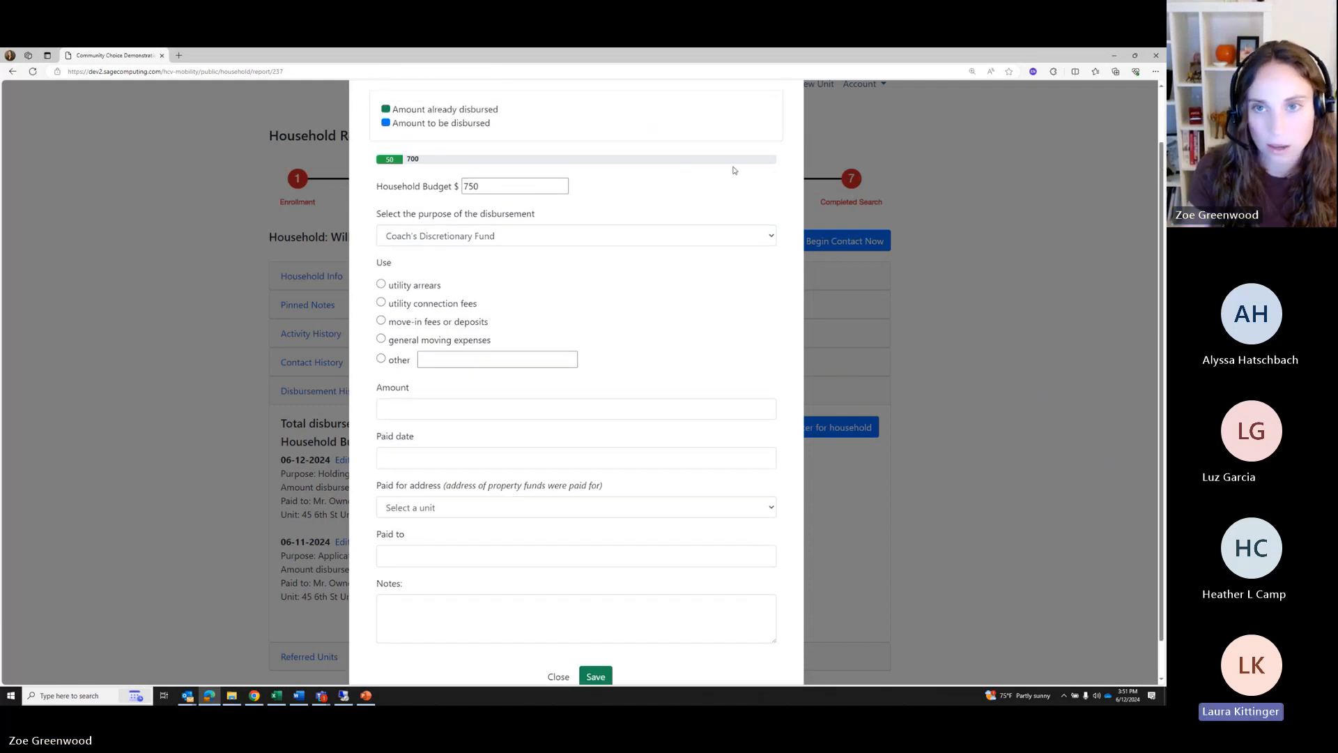
{"action": "scroll", "coordinate": [733, 170], "scroll_direction": "up", "scroll_amount": 2}
{"action": "left_click", "coordinate": [789, 114]}
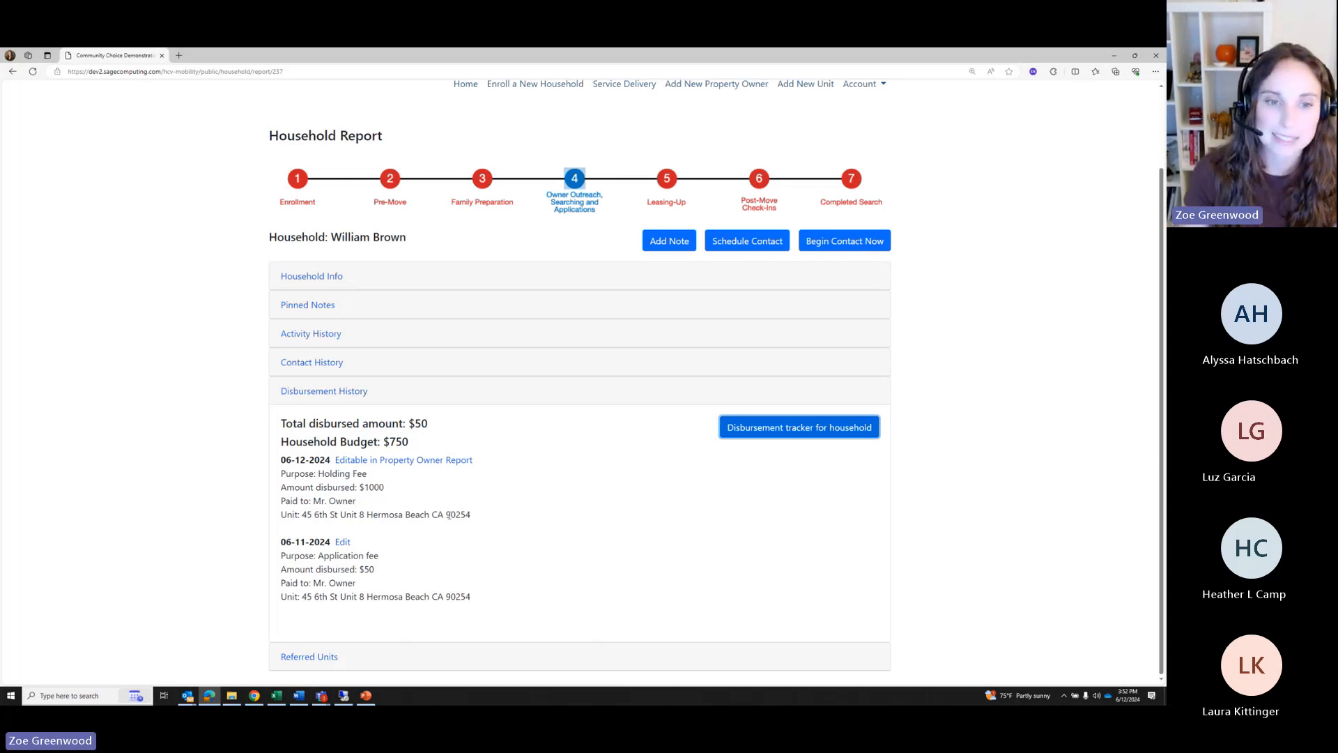
Expand the activity history to review the Phase 4 activities, then collapse them
{"action": "left_click", "coordinate": [303, 335]}
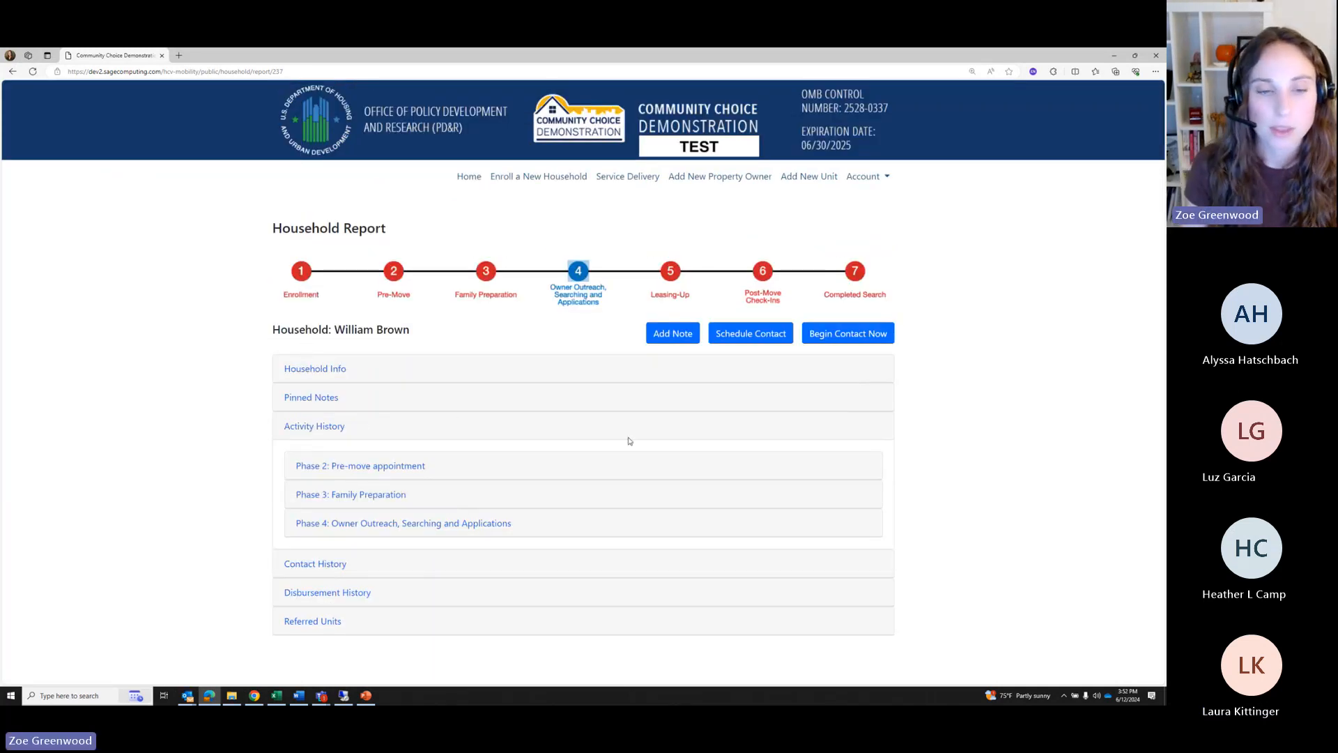
{"action": "left_click", "coordinate": [390, 526]}
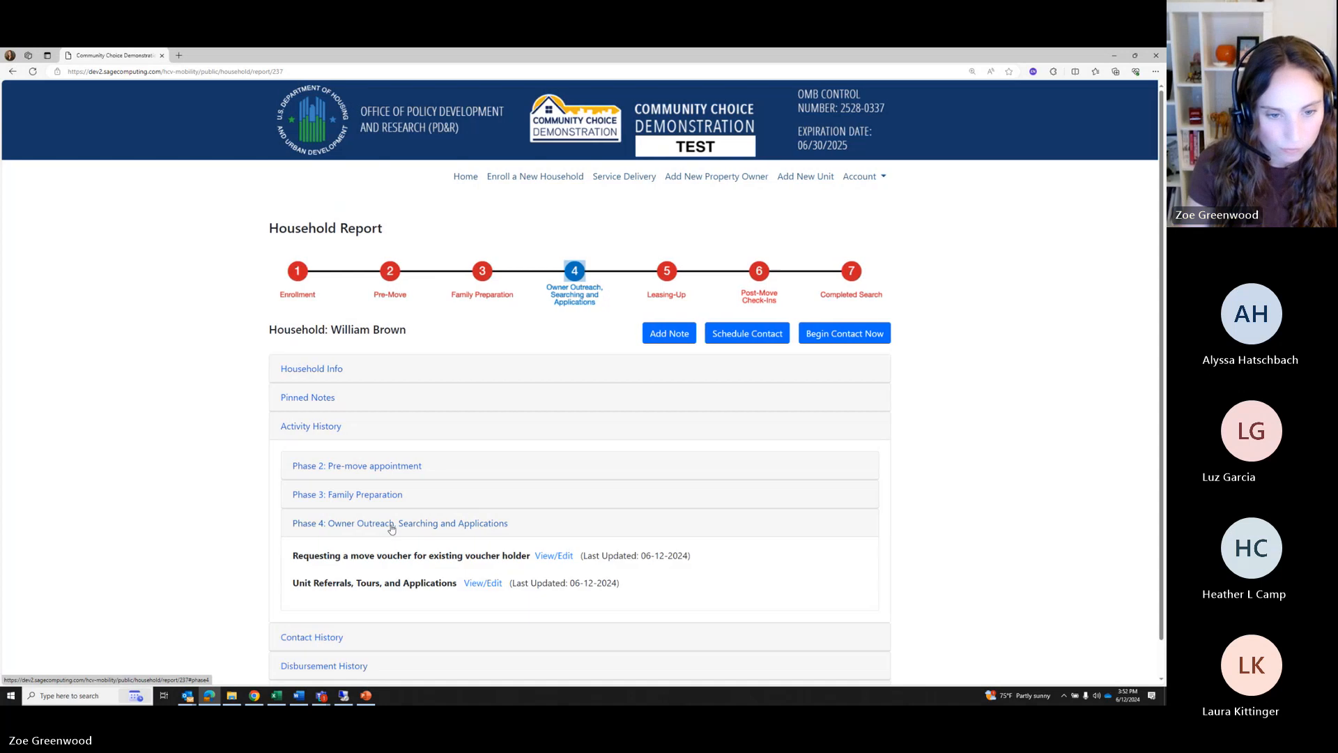
{"action": "left_click", "coordinate": [324, 524]}
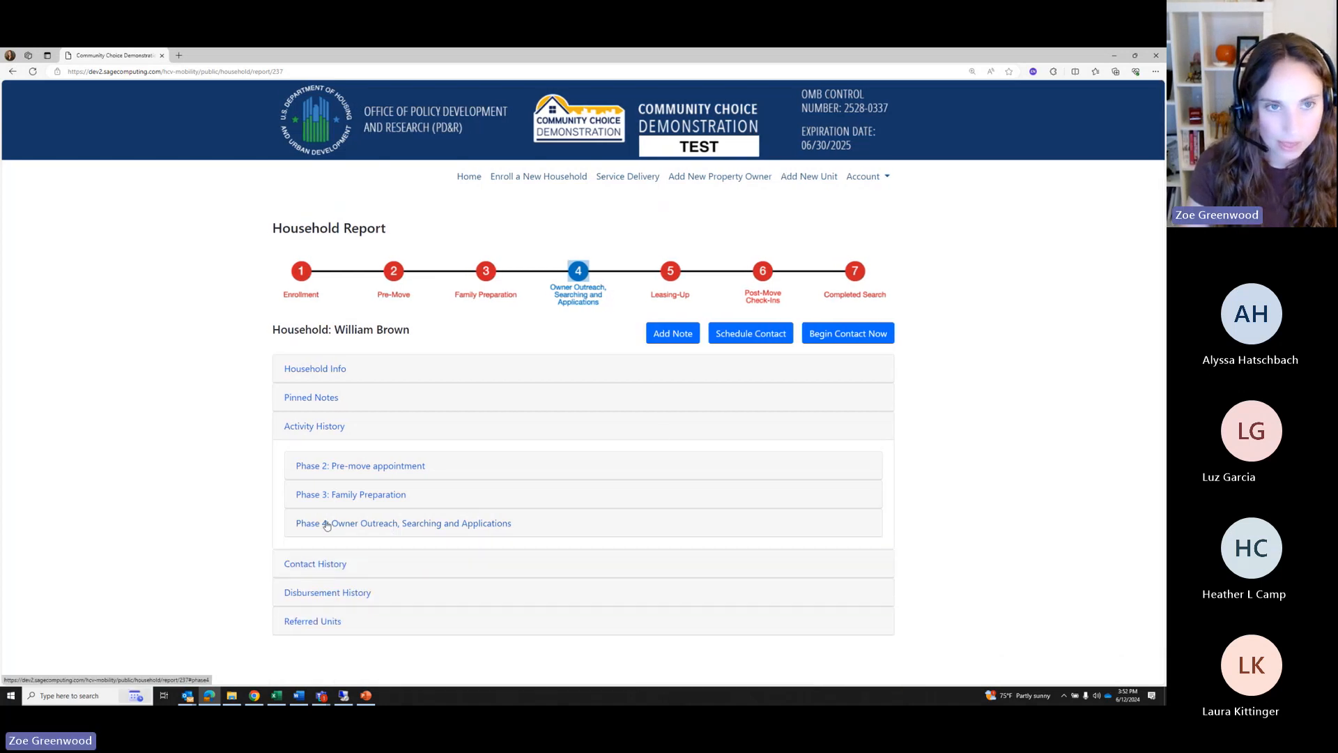
Begin a new contact and open the Ongoing Check-ins suggested activity
{"action": "left_click", "coordinate": [832, 333]}
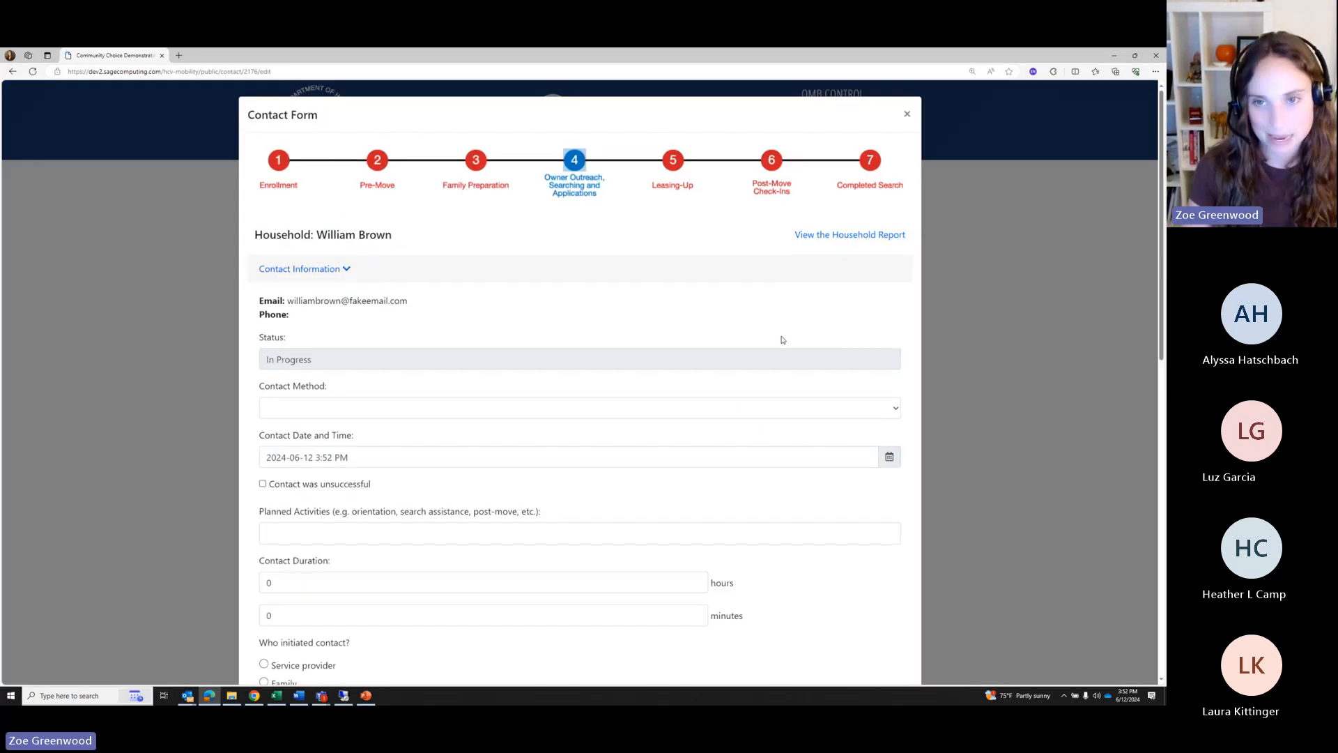
{"action": "scroll", "coordinate": [782, 340], "scroll_direction": "down", "scroll_amount": 2}
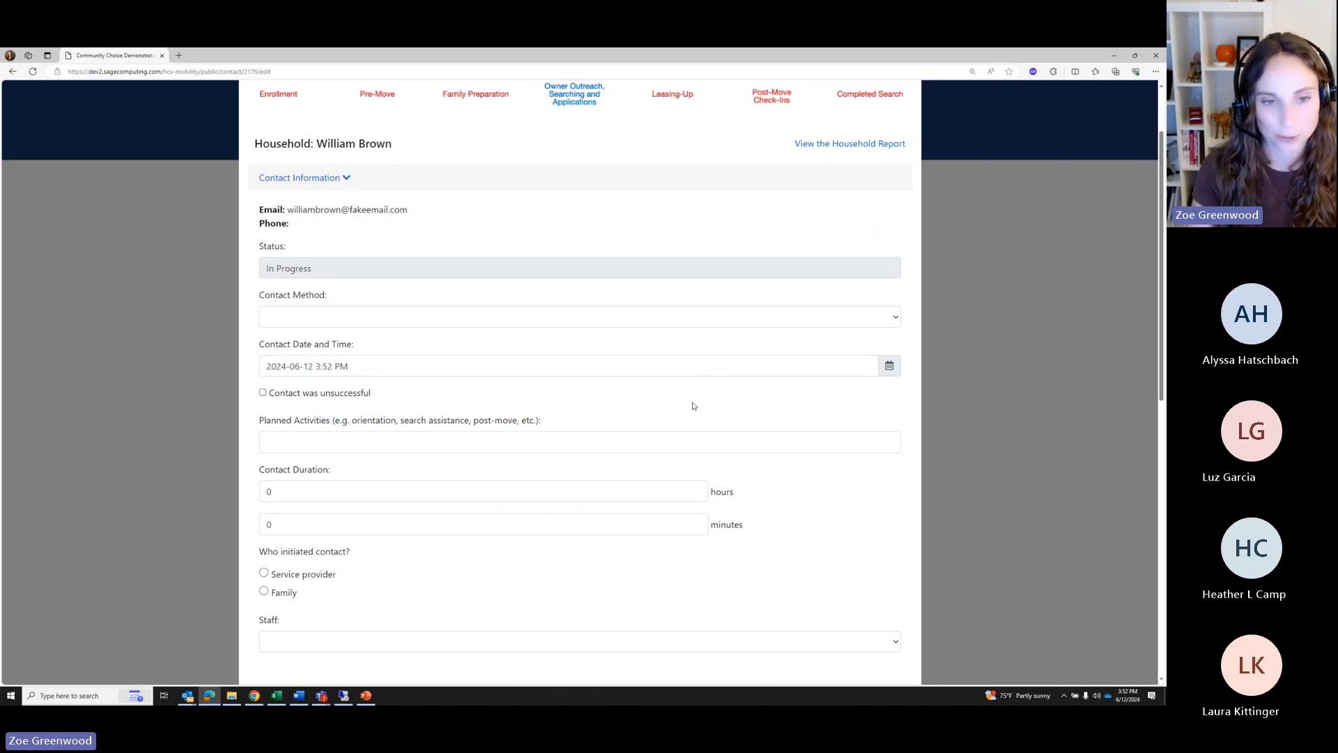
{"action": "scroll", "coordinate": [693, 406], "scroll_direction": "down", "scroll_amount": 8}
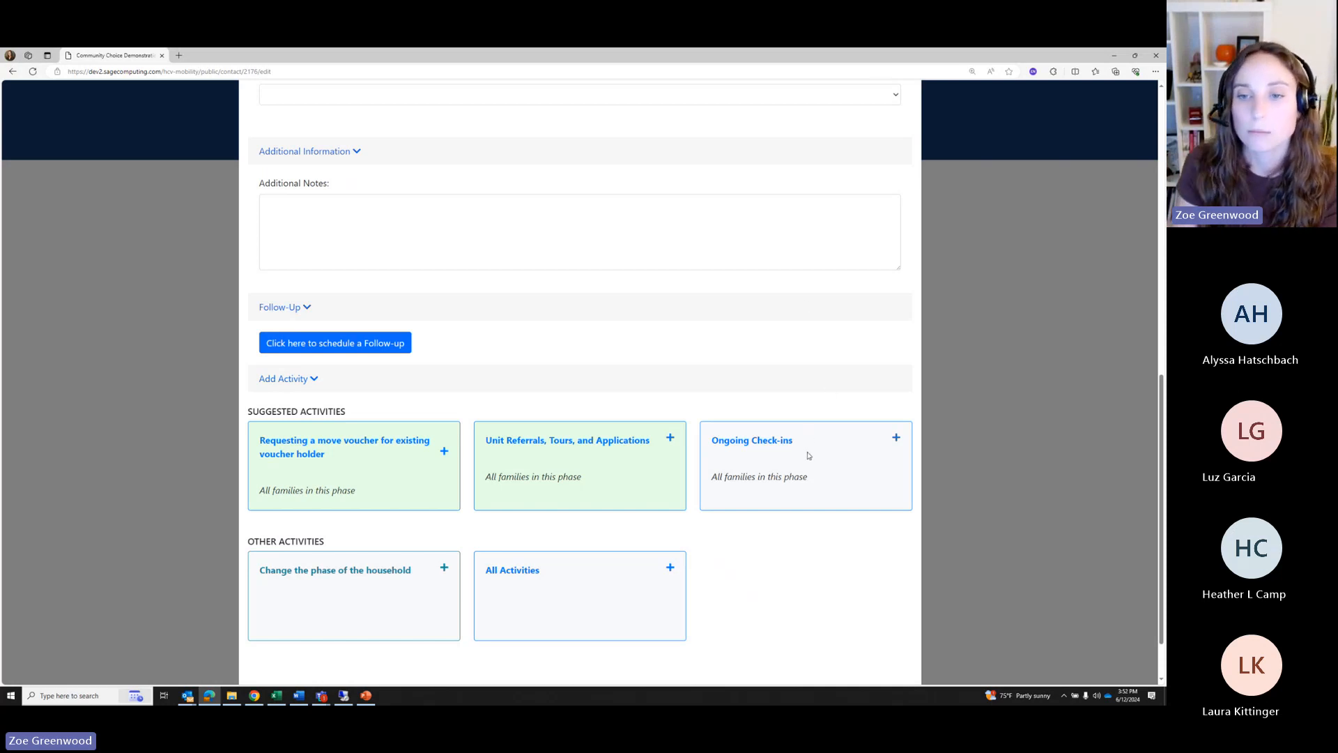
{"action": "left_click_drag", "start_coordinate": [716, 444], "coordinate": [795, 441]}
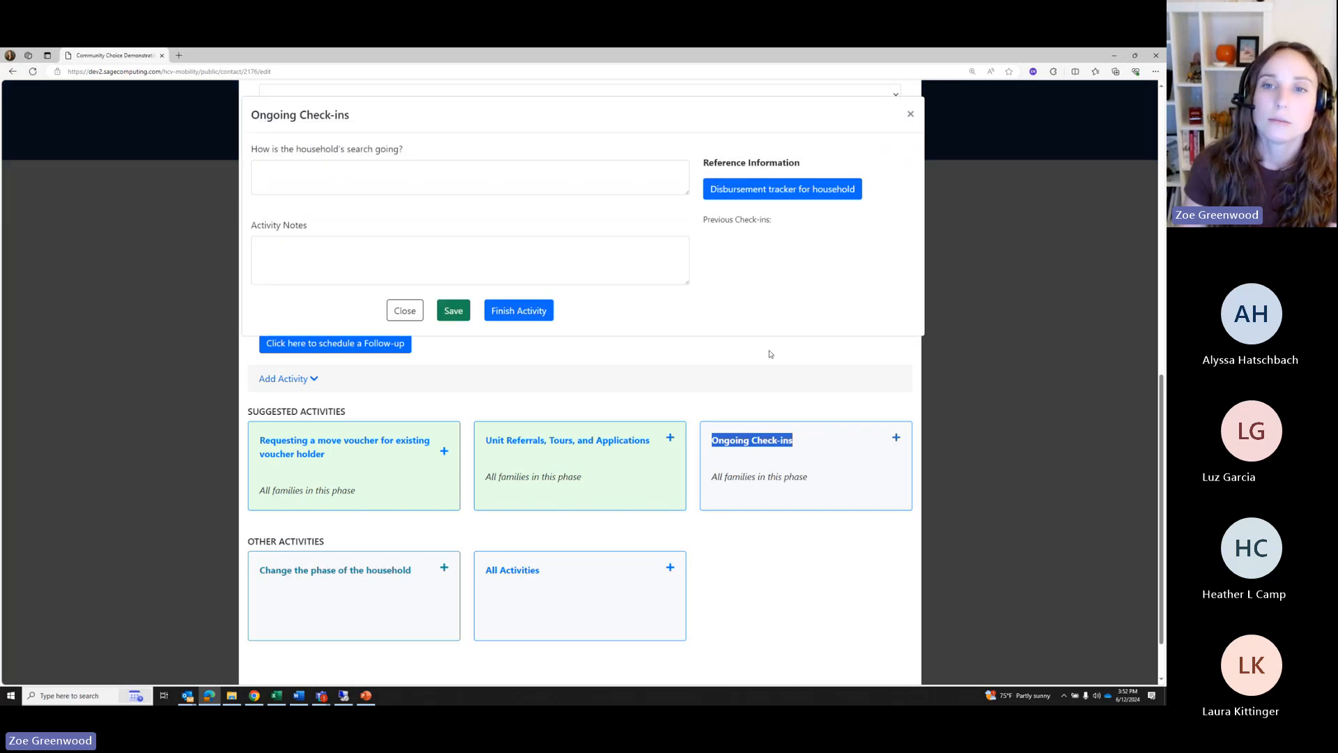
Answer the Ongoing Check-ins question with 'Household happy, application accepted!' and finish the activity
{"action": "left_click", "coordinate": [910, 113]}
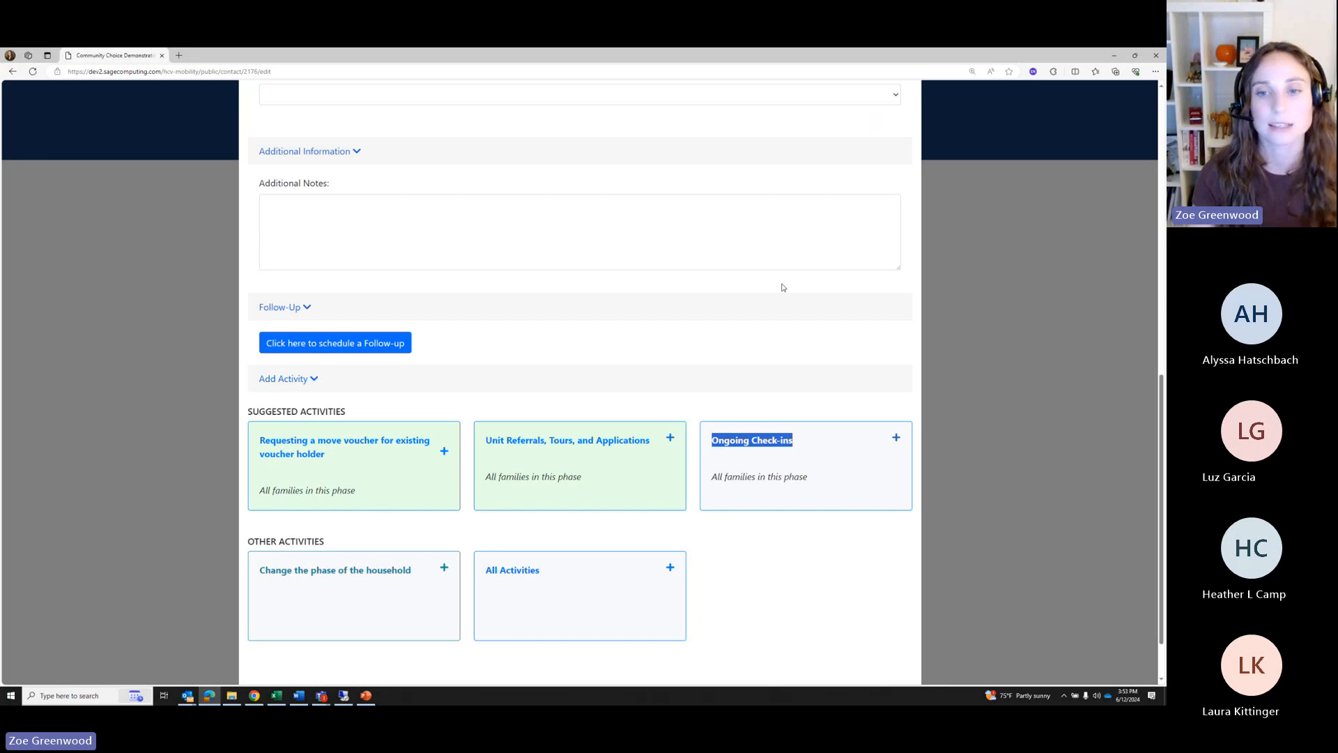
{"action": "left_click", "coordinate": [819, 467]}
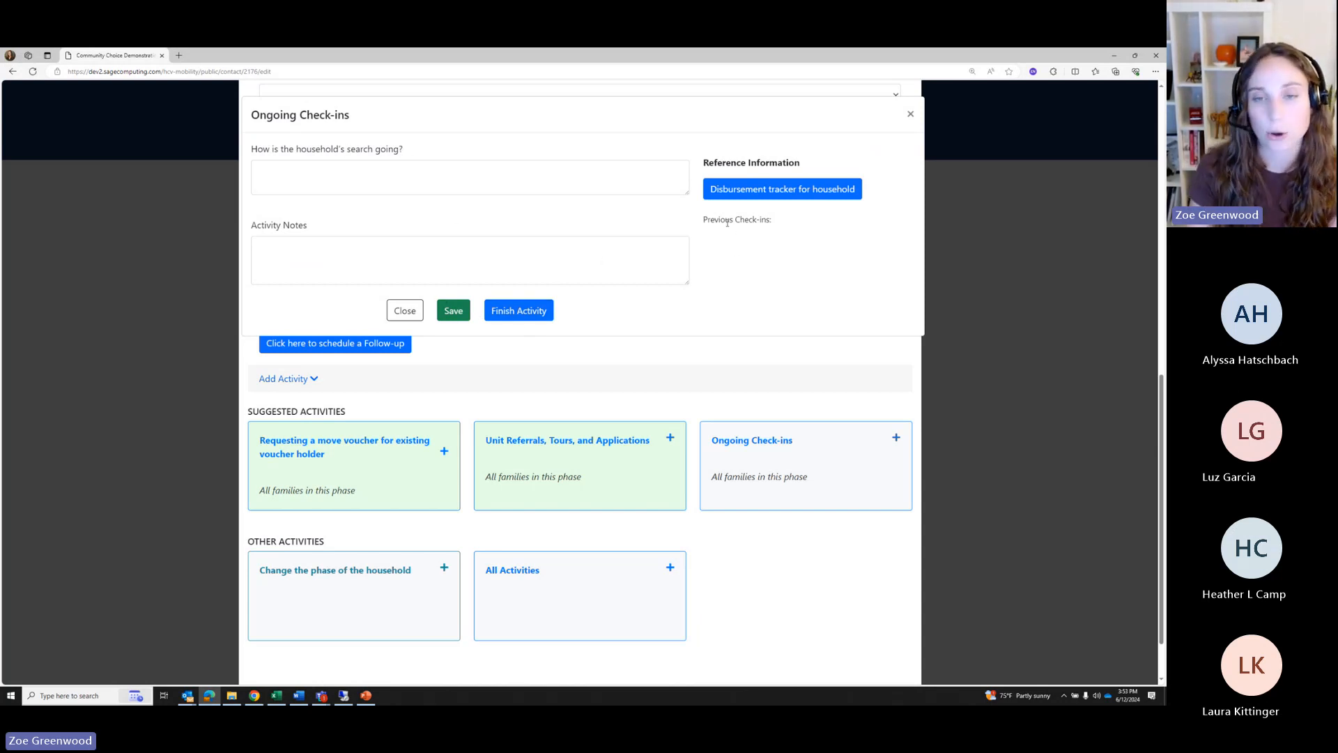
{"action": "left_click", "coordinate": [323, 174]}
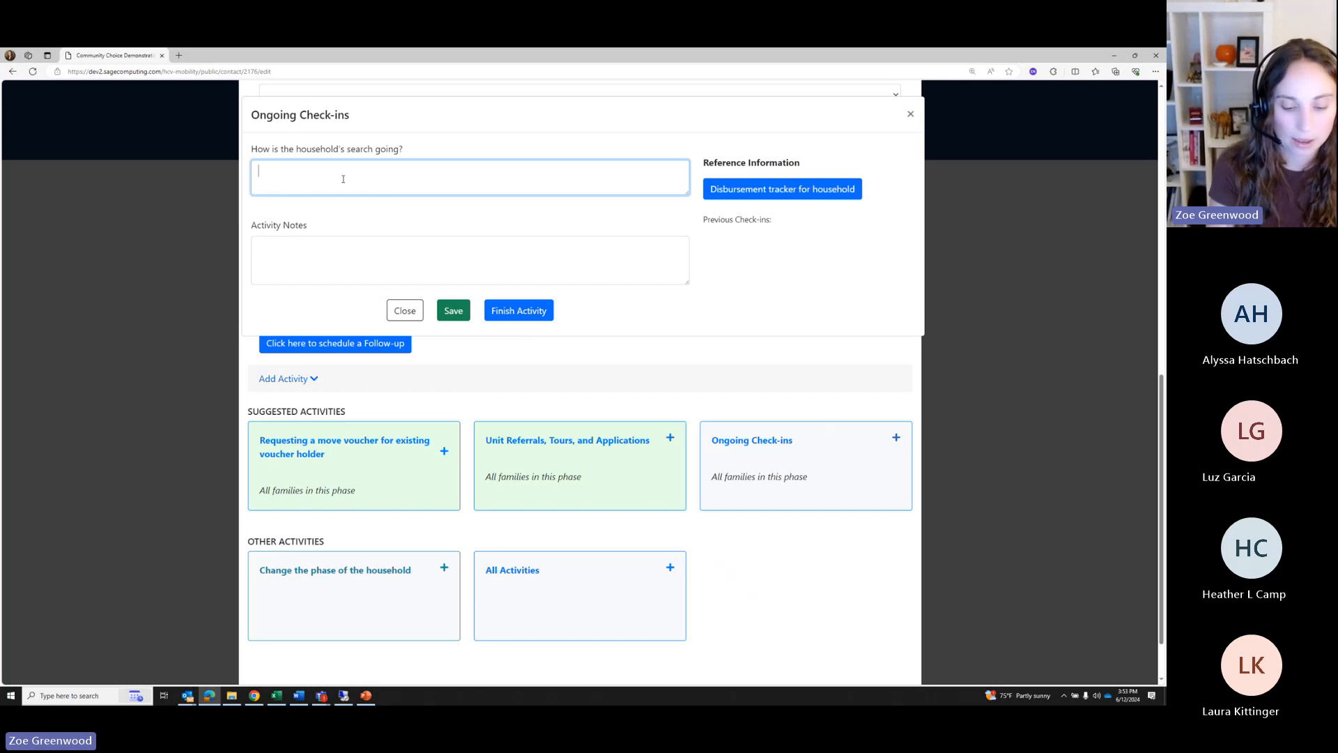
{"action": "type", "text": "Household h"}
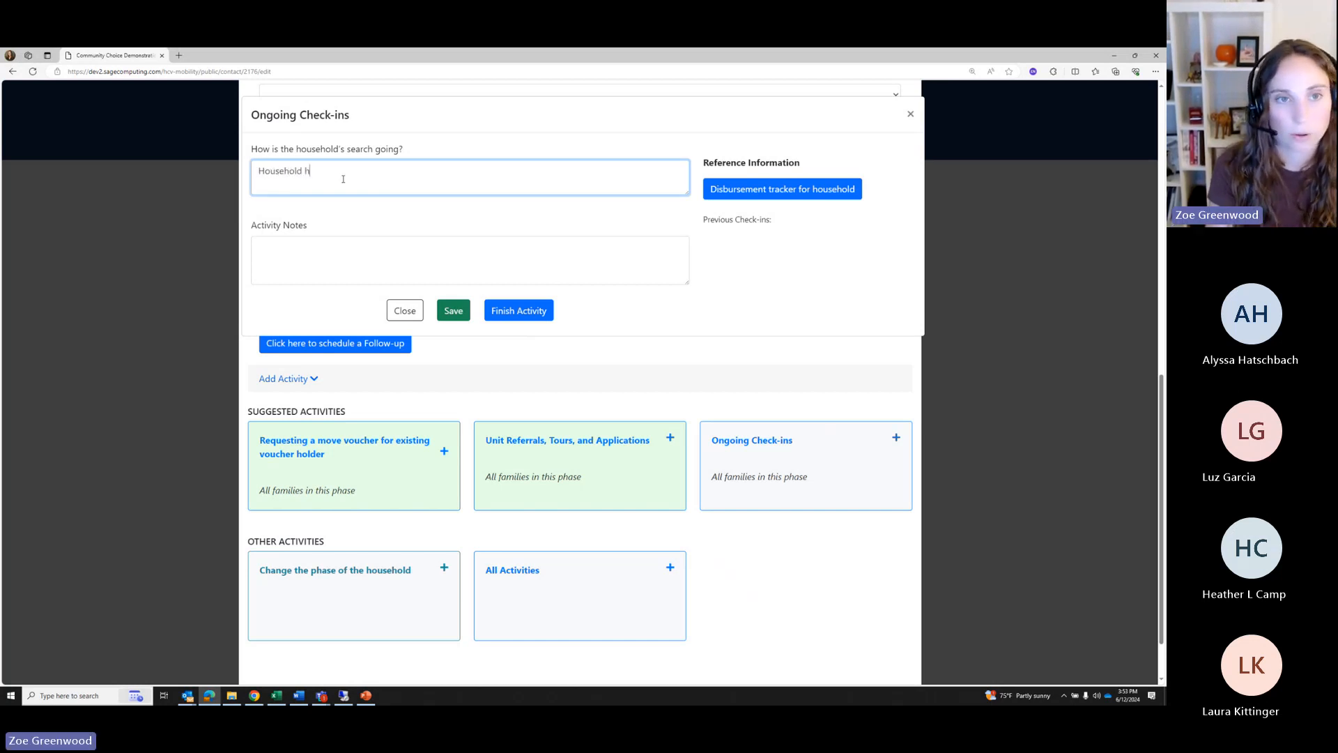
{"action": "type", "text": "appy, applicati"}
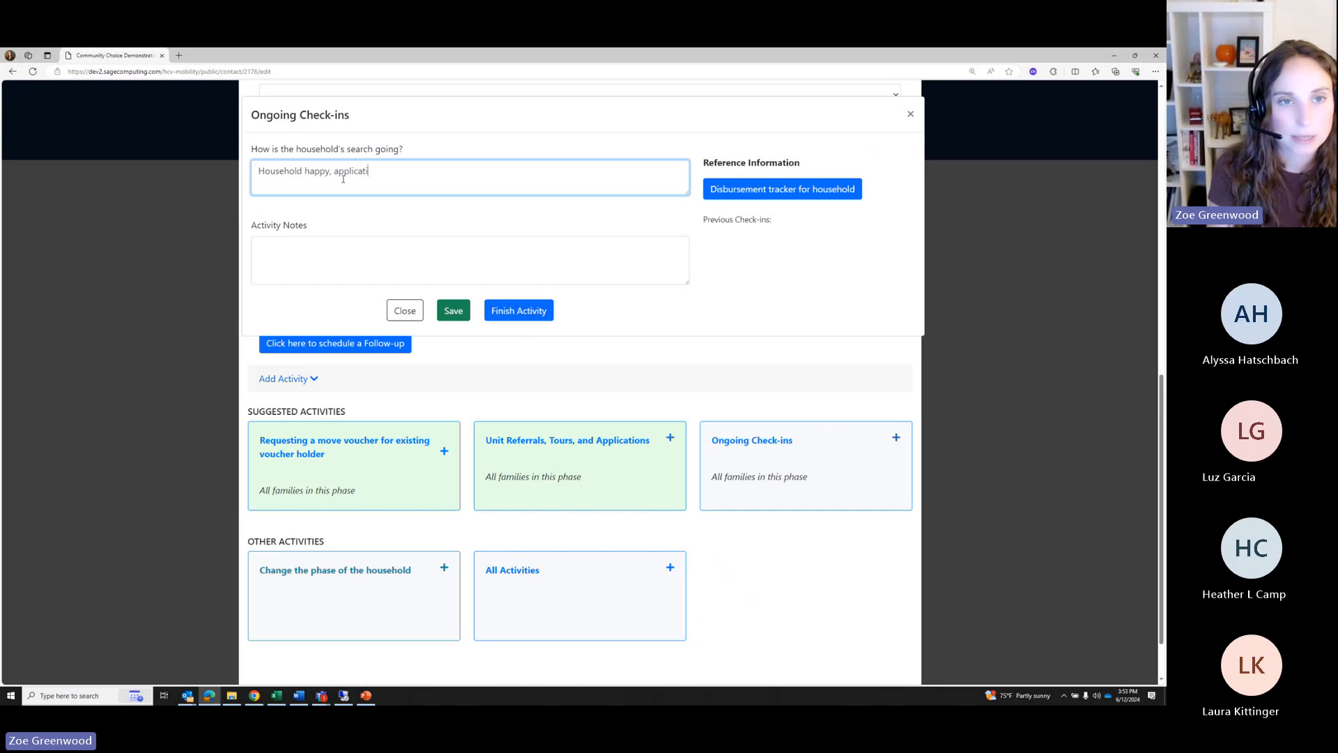
{"action": "type", "text": "on accpe"}
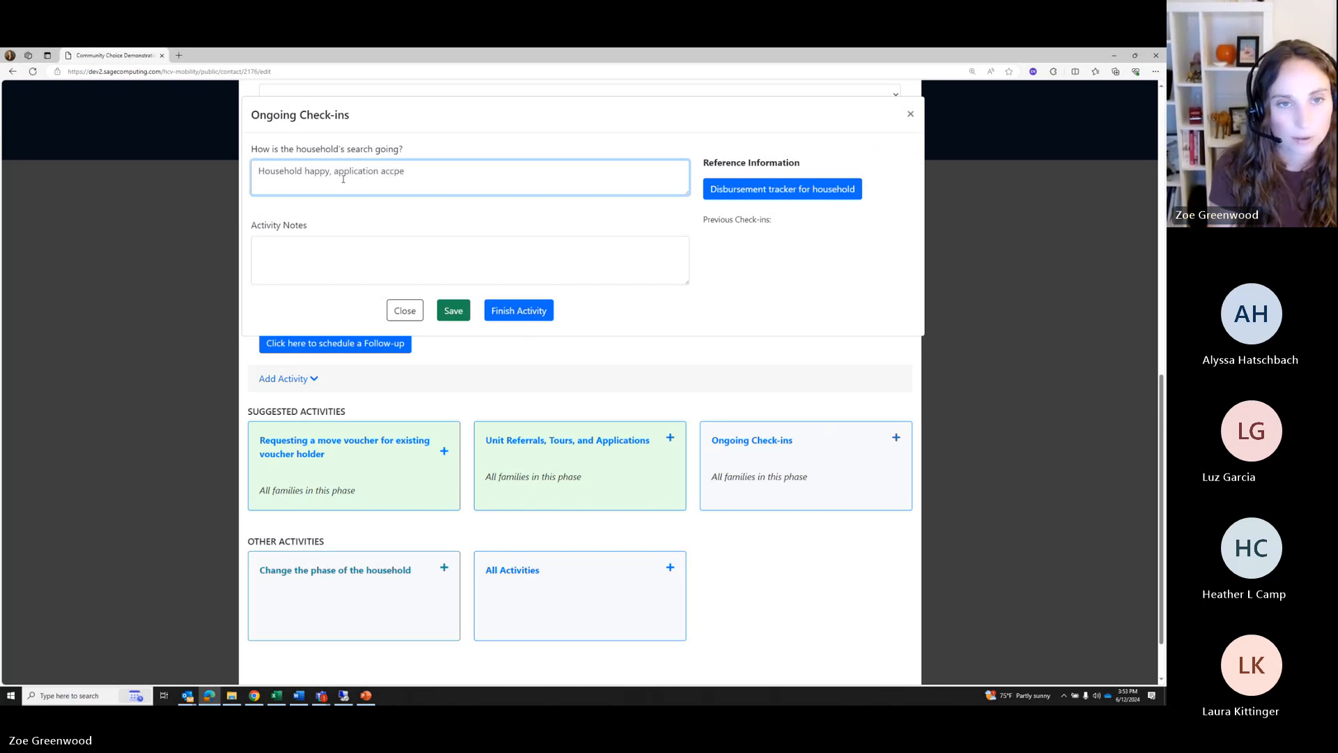
{"action": "key", "text": "BackSpace"}
{"action": "key", "text": "BackSpace"}
{"action": "type", "text": "epted!"}
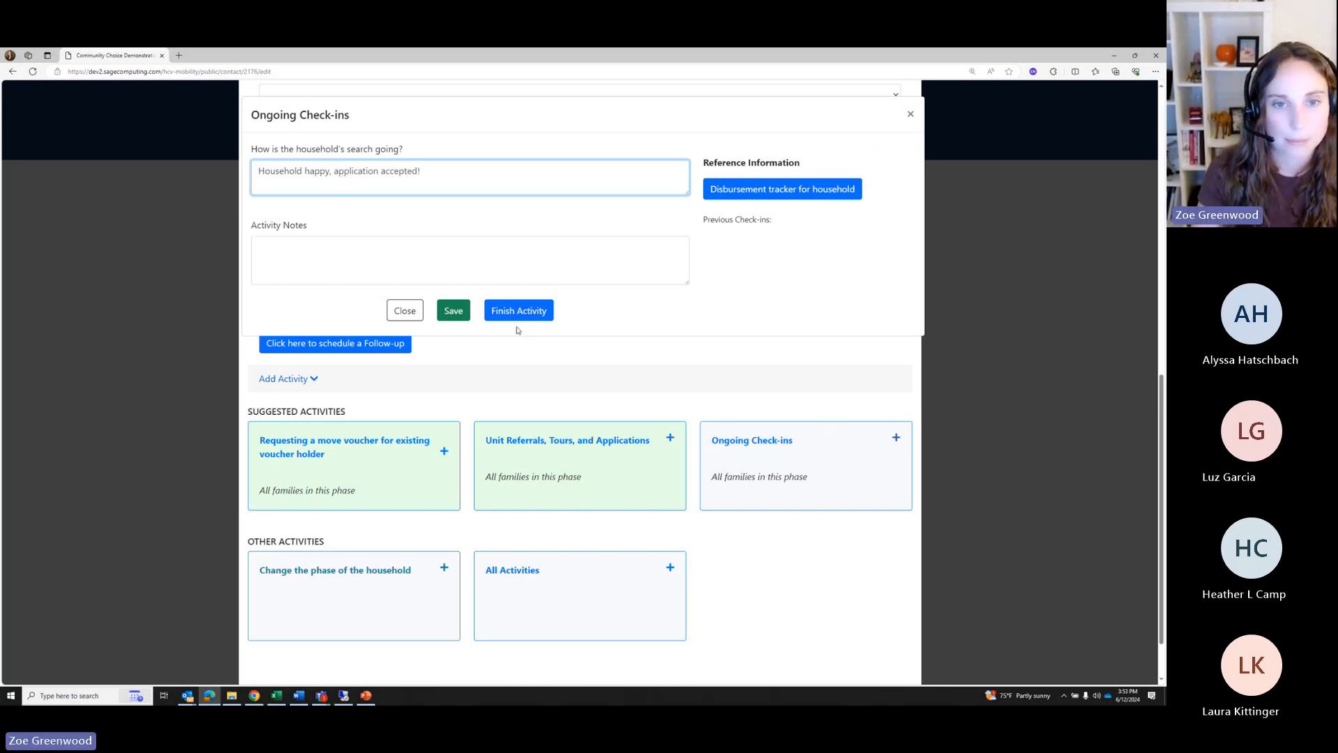
{"action": "left_click", "coordinate": [515, 315]}
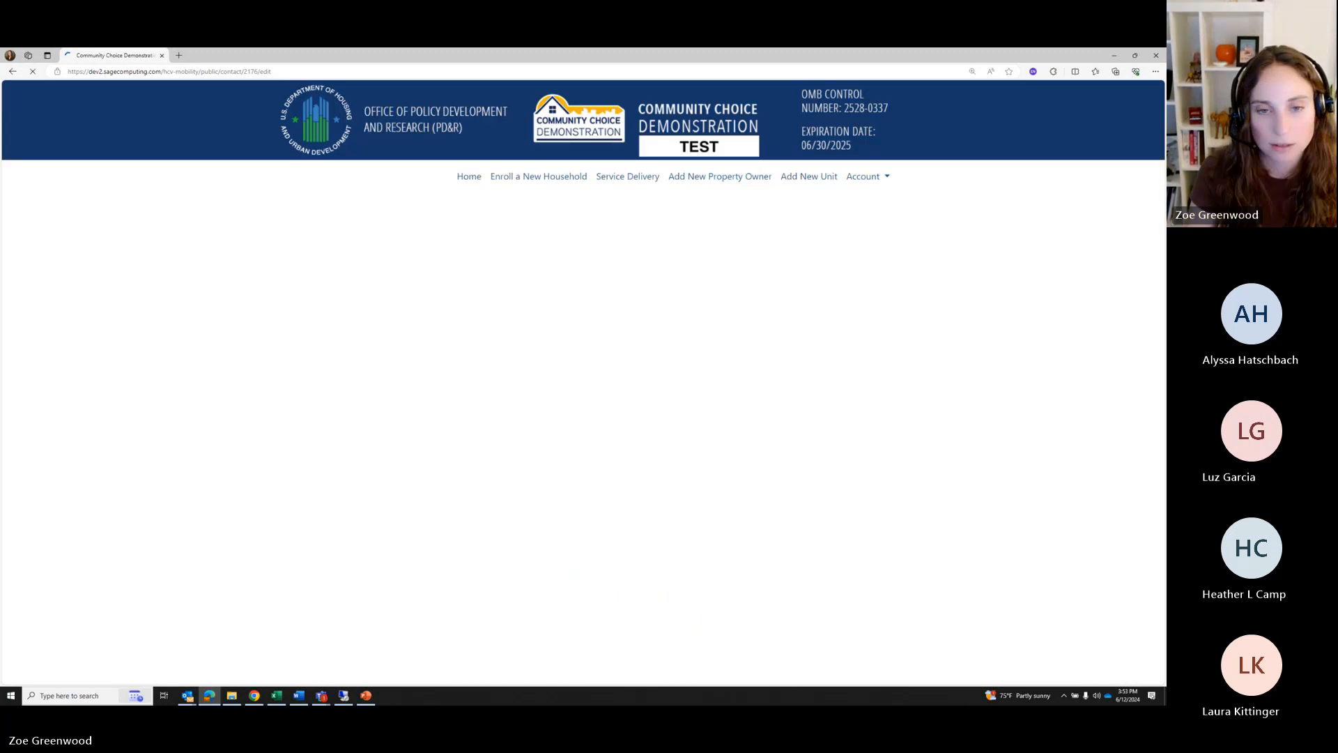
Reopen Ongoing Check-ins to confirm the 06-12-2024 check-in was saved, then close it
{"action": "scroll", "coordinate": [786, 470], "scroll_direction": "down", "scroll_amount": 10}
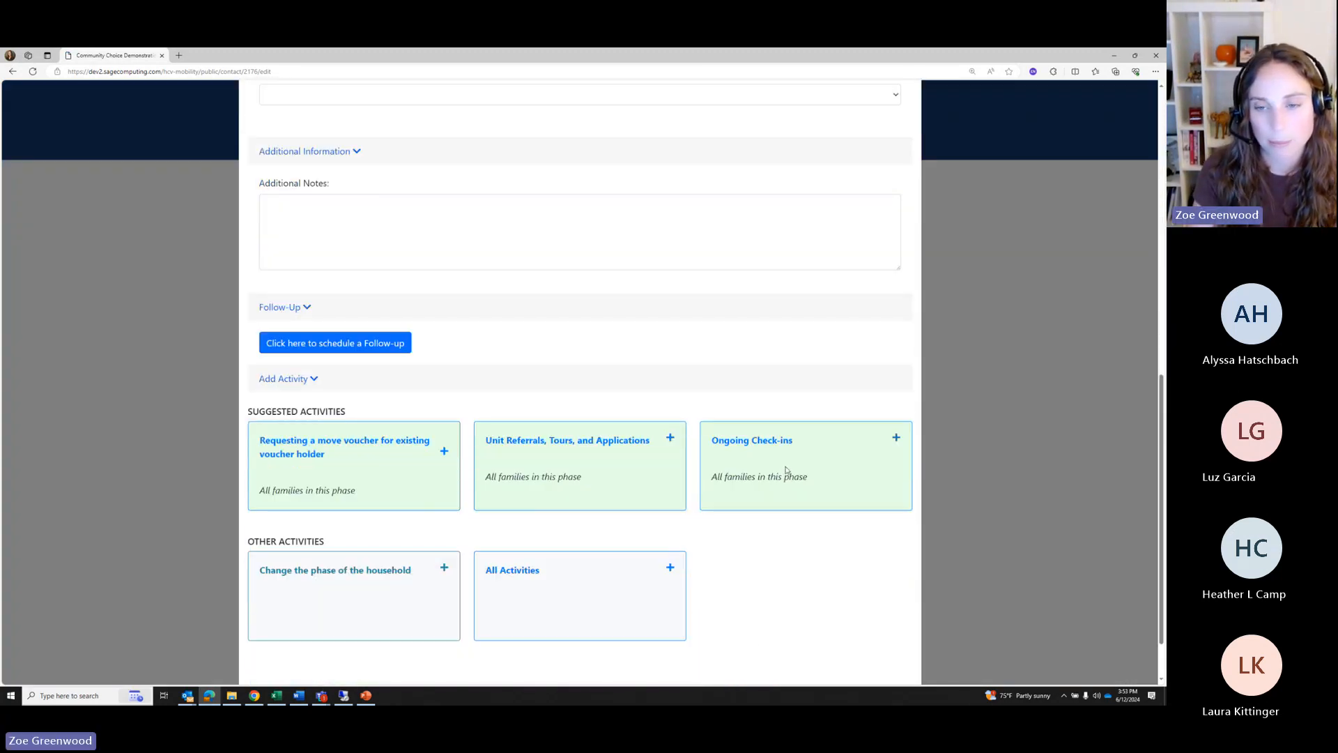
{"action": "left_click", "coordinate": [785, 470]}
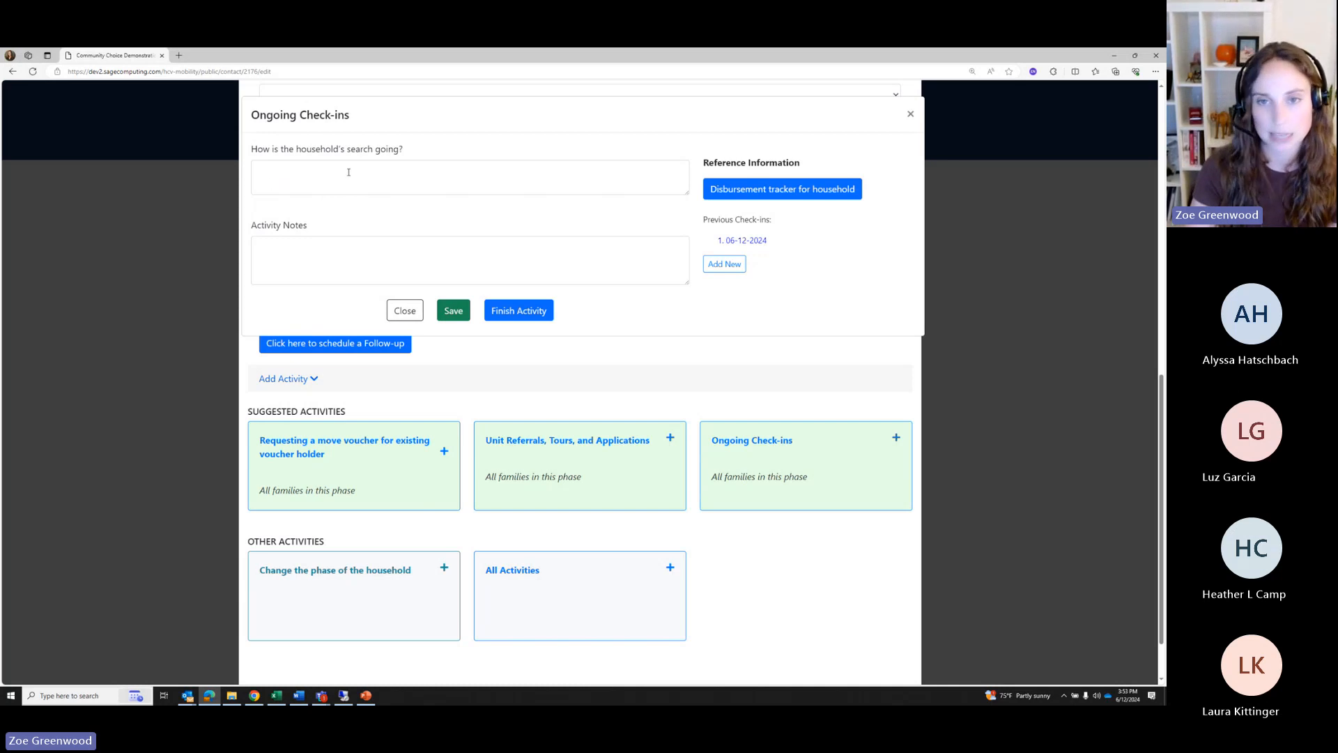
{"action": "left_click", "coordinate": [737, 242]}
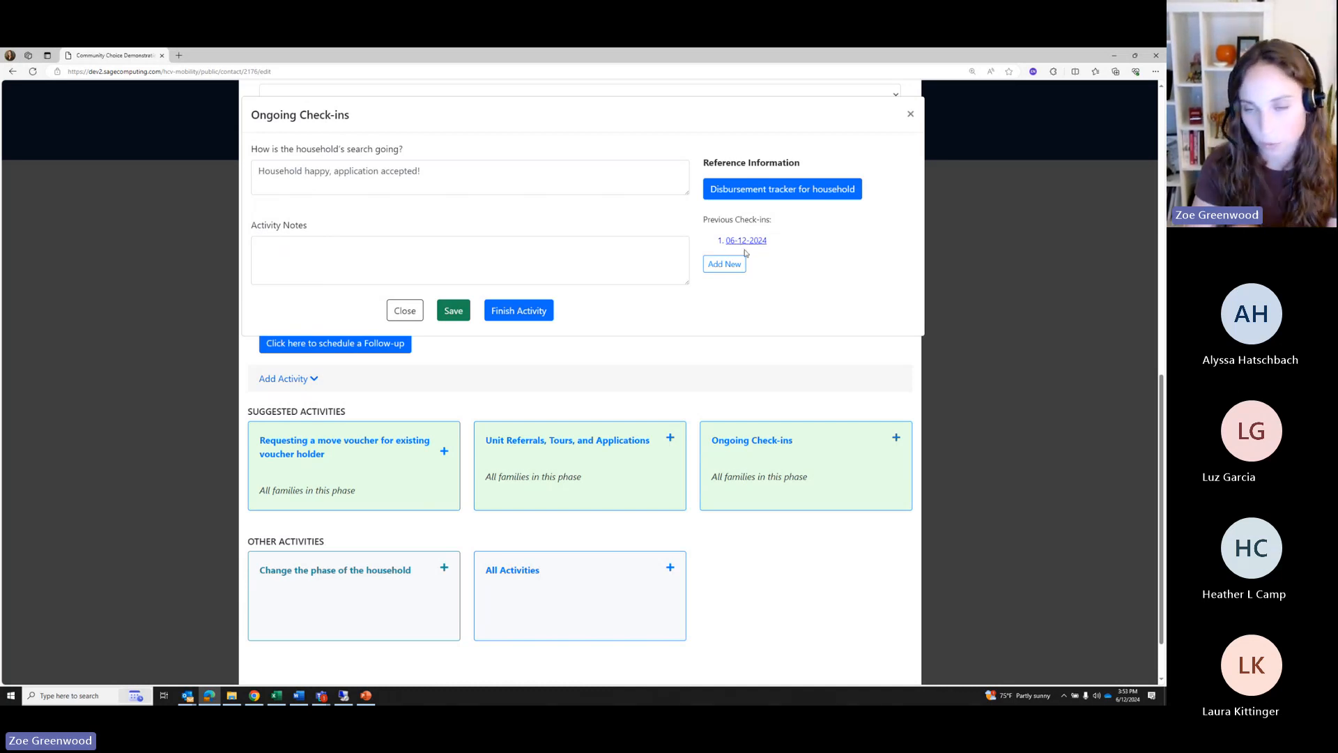
{"action": "left_click", "coordinate": [909, 115]}
{"action": "scroll", "coordinate": [490, 296], "scroll_direction": "down", "scroll_amount": 1}
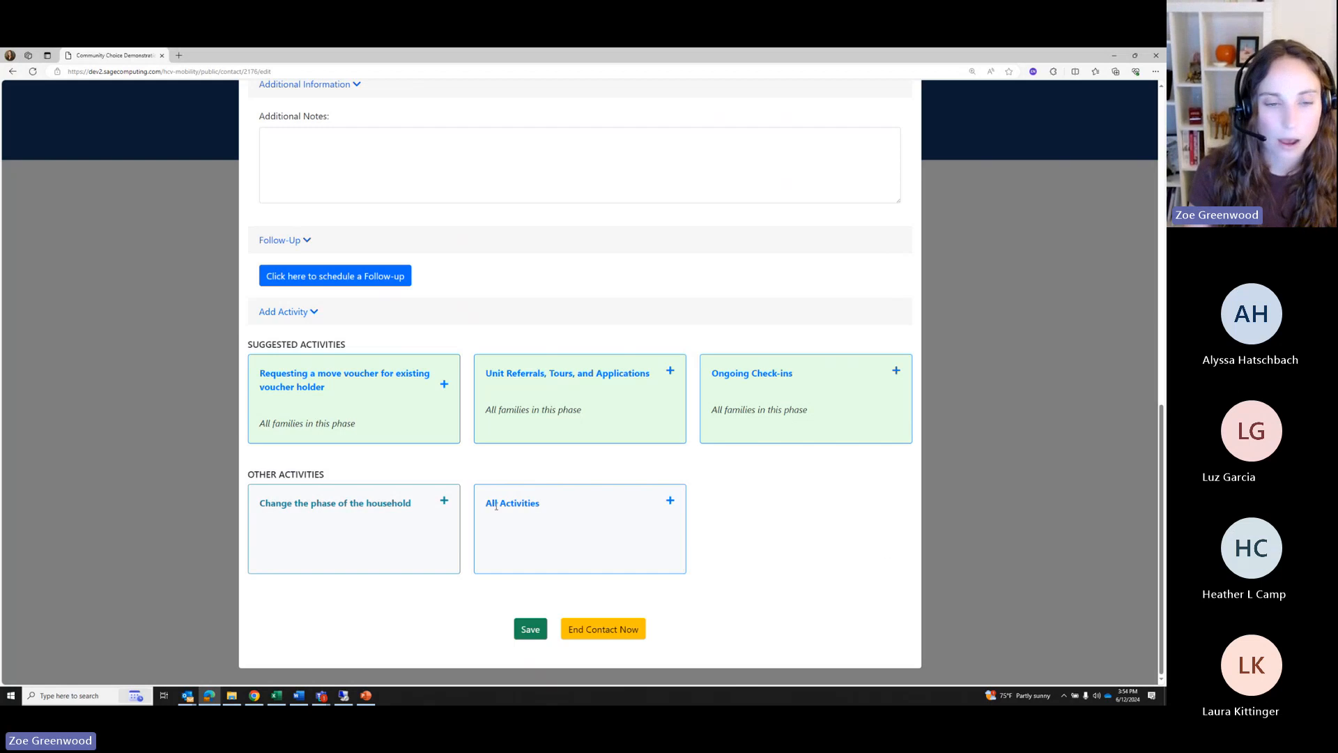
Change the household's phase to Phase 5: Leasing-up and save it
{"action": "left_click", "coordinate": [360, 518]}
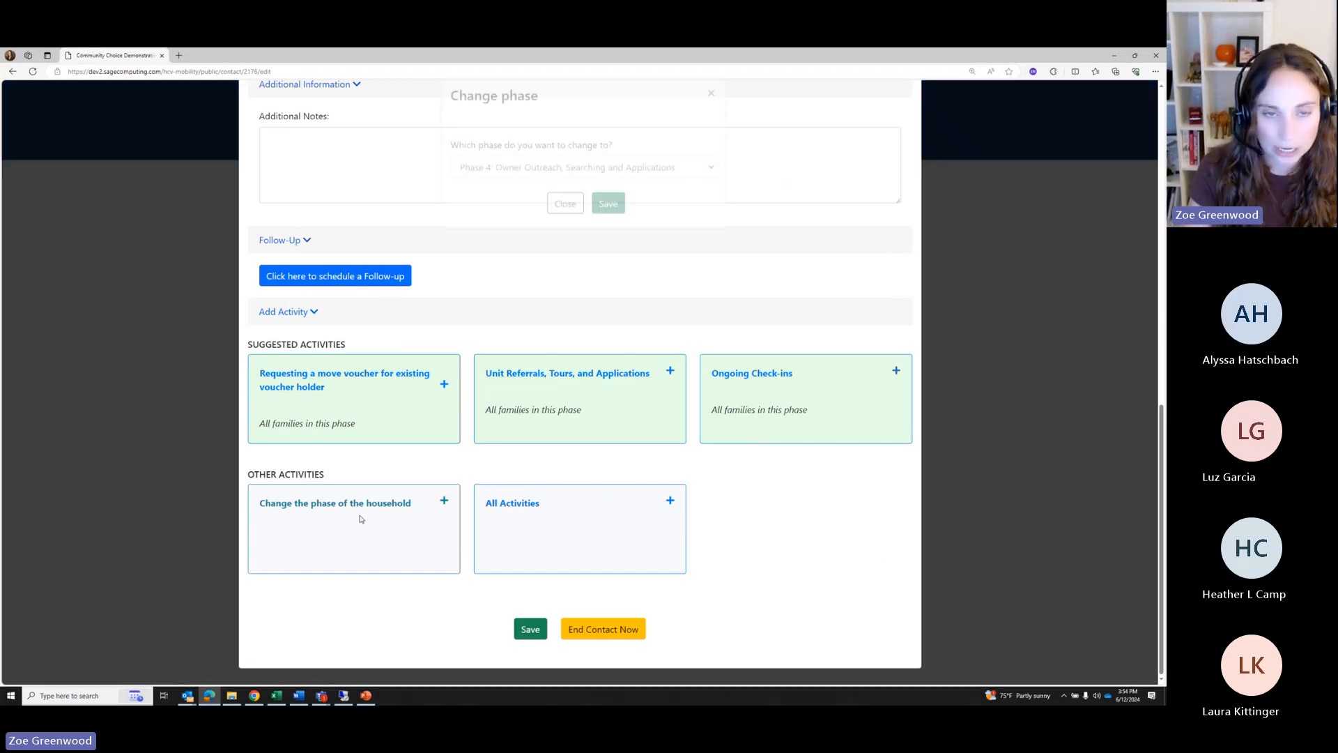
{"action": "left_click", "coordinate": [505, 195]}
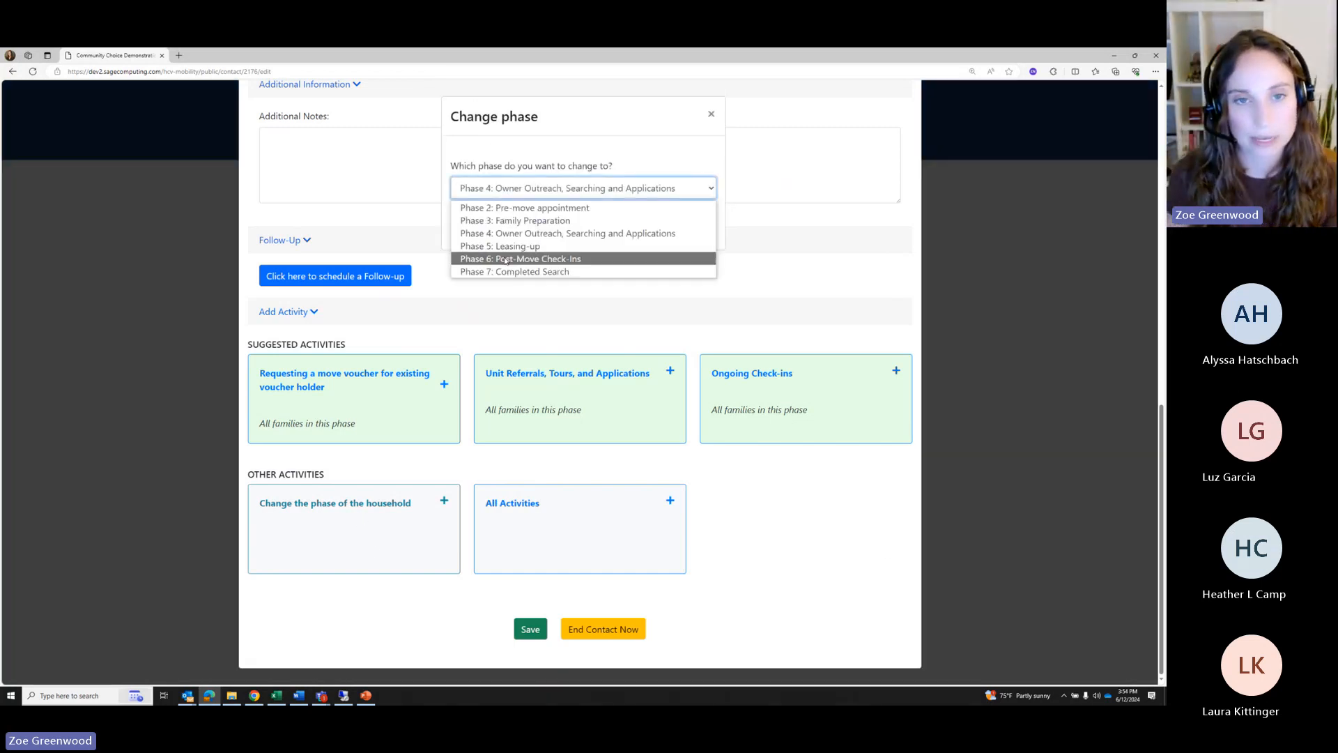
{"action": "left_click", "coordinate": [507, 258]}
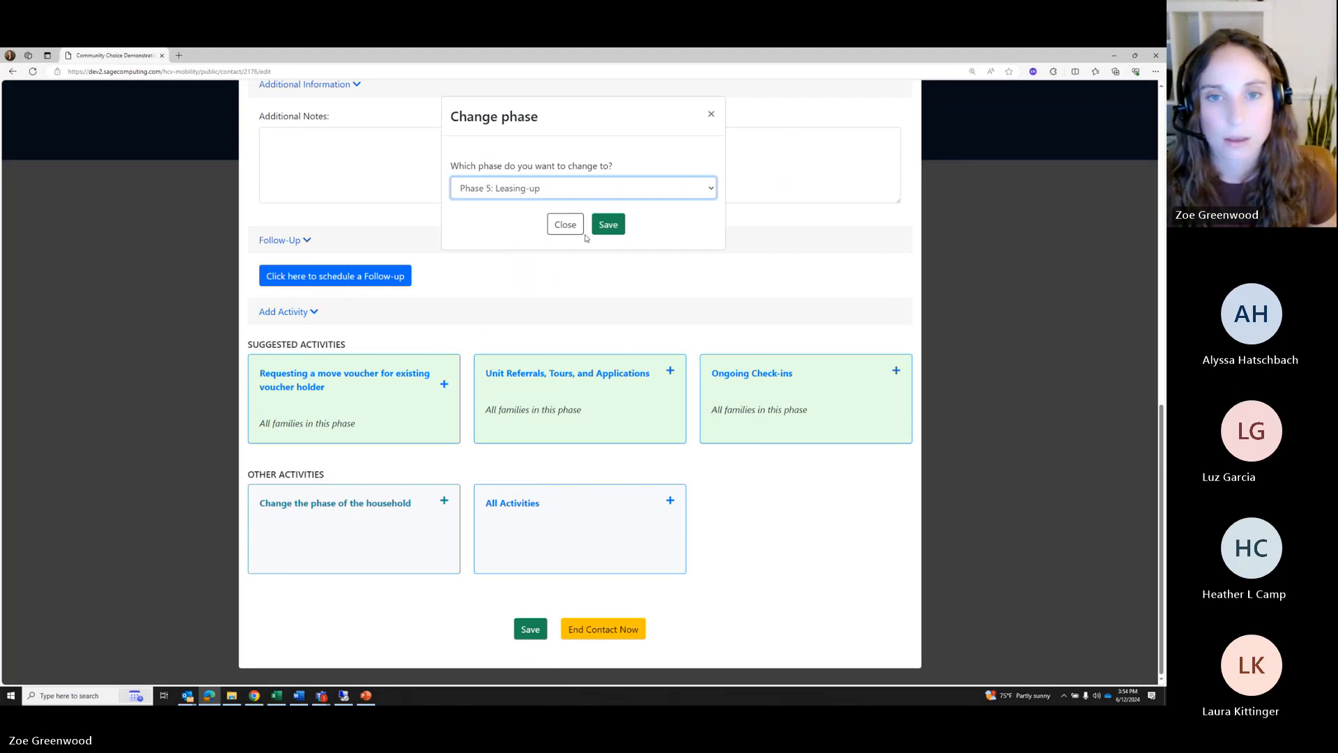
{"action": "left_click", "coordinate": [607, 225]}
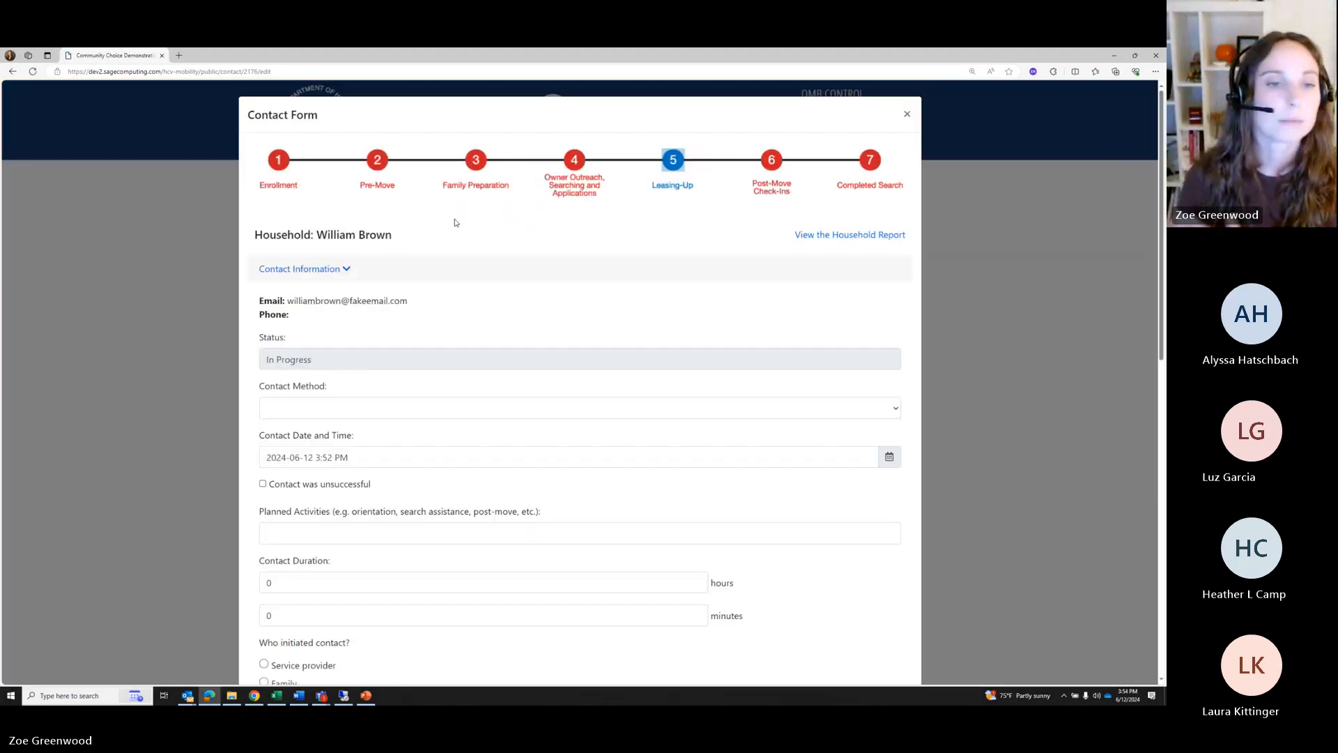
{"action": "scroll", "coordinate": [439, 458], "scroll_direction": "down", "scroll_amount": 2}
{"action": "scroll", "coordinate": [439, 450], "scroll_direction": "down", "scroll_amount": 1}
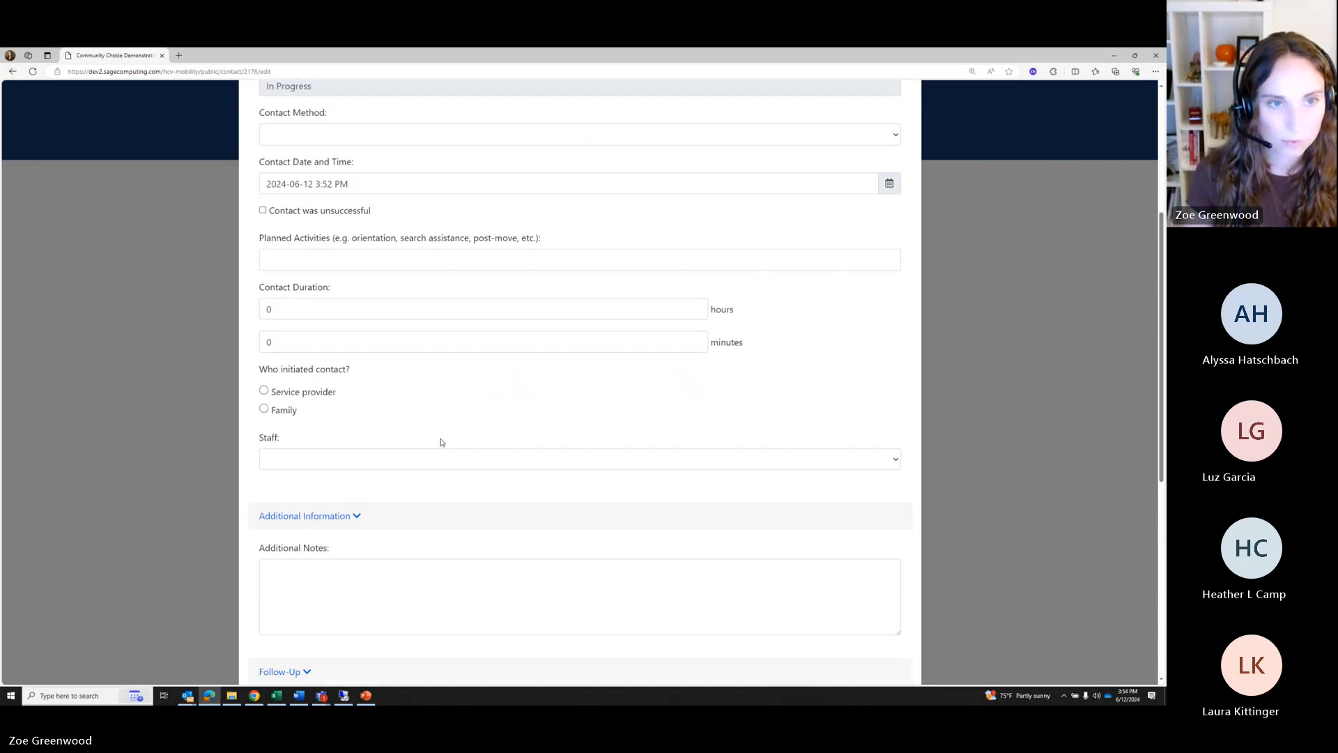
{"action": "scroll", "coordinate": [442, 442], "scroll_direction": "up", "scroll_amount": 2}
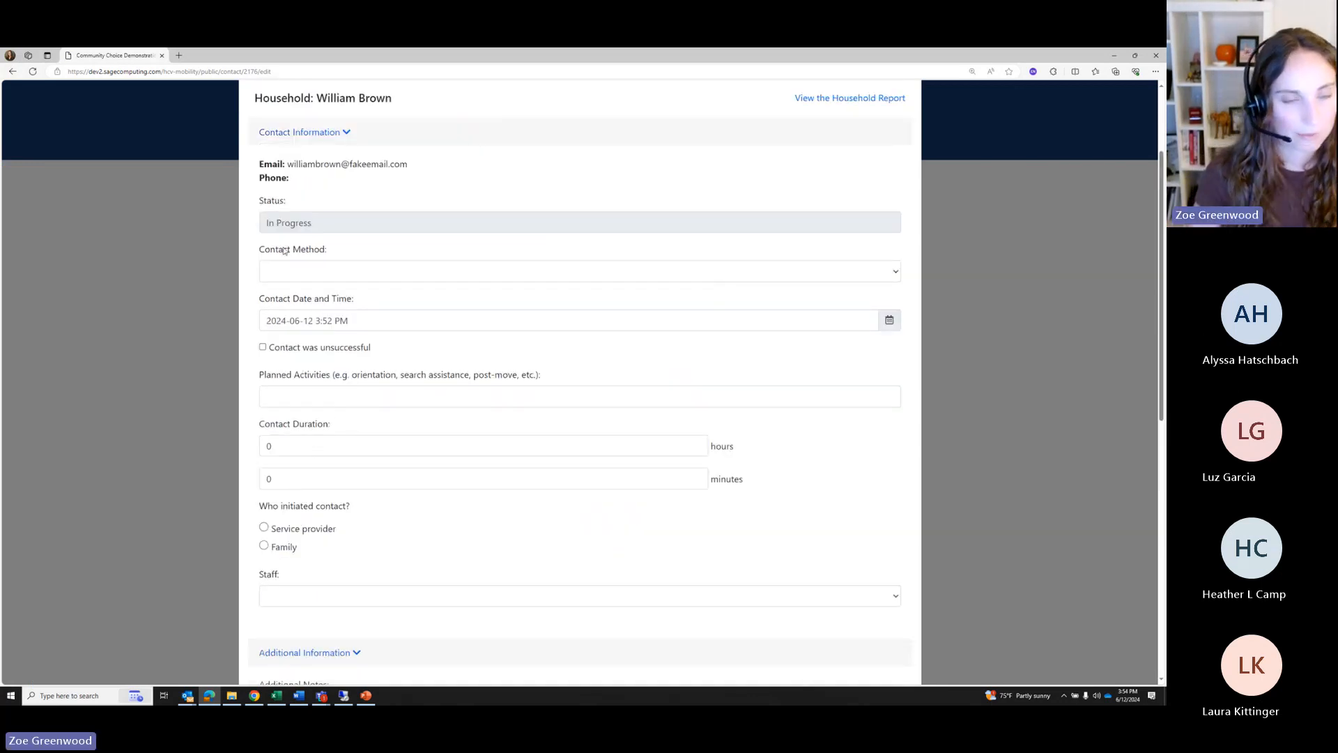
Record an In Person contact, planned activity 'Changing phase', 25 minutes, initiated by the service provider
{"action": "left_click", "coordinate": [311, 272]}
{"action": "left_click", "coordinate": [310, 326]}
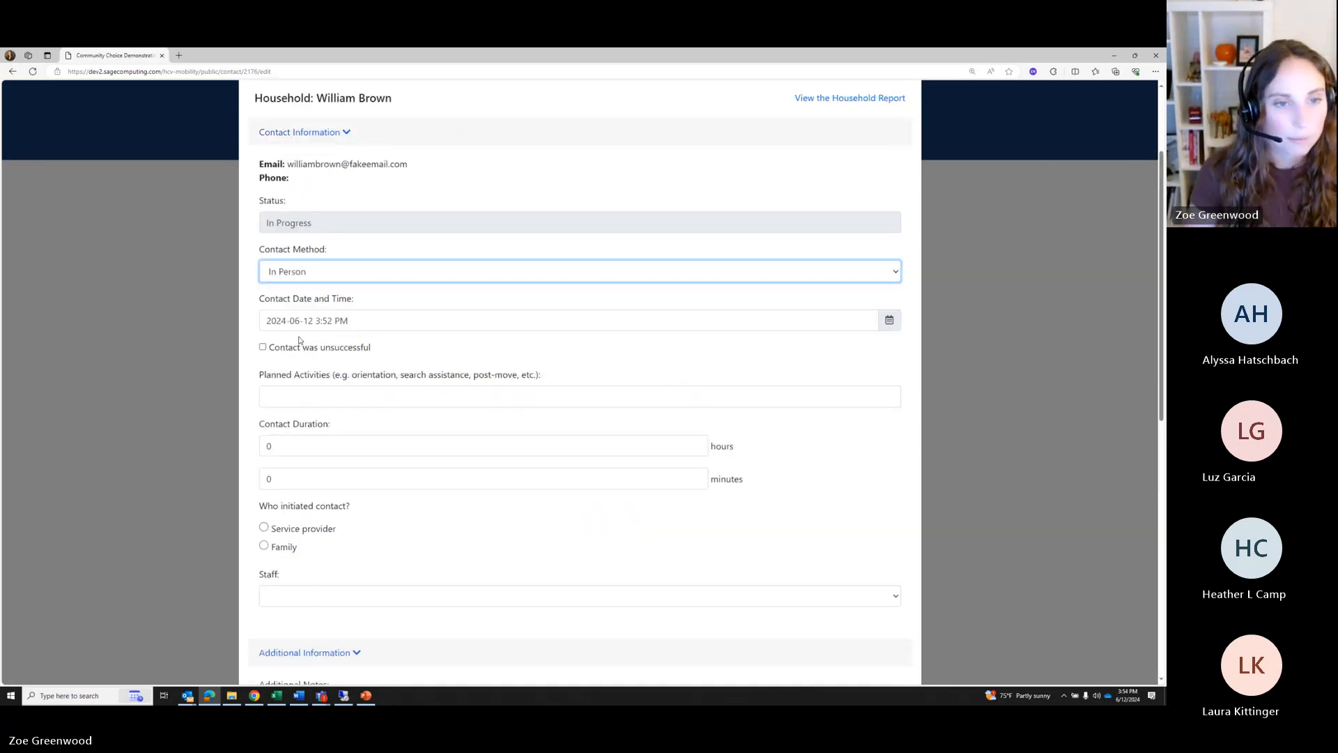
{"action": "left_click", "coordinate": [296, 397]}
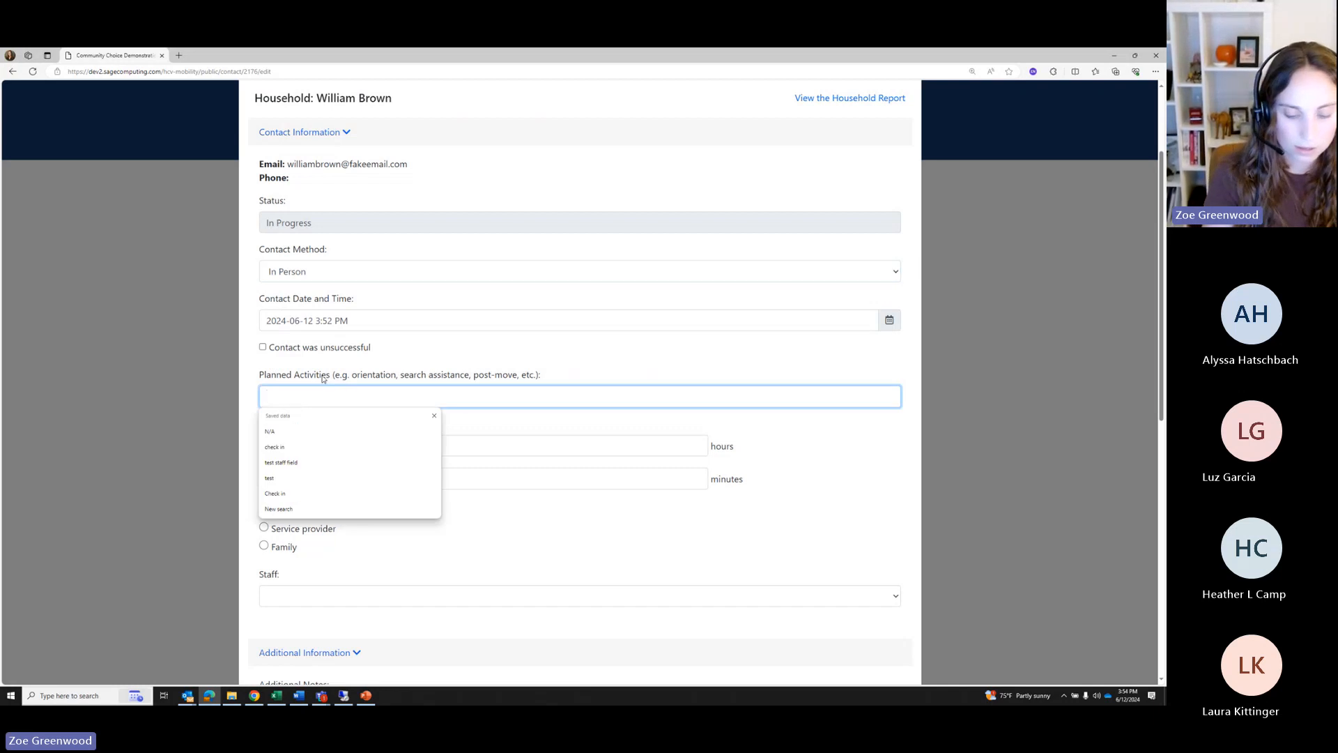
{"action": "type", "text": "Changing phase"}
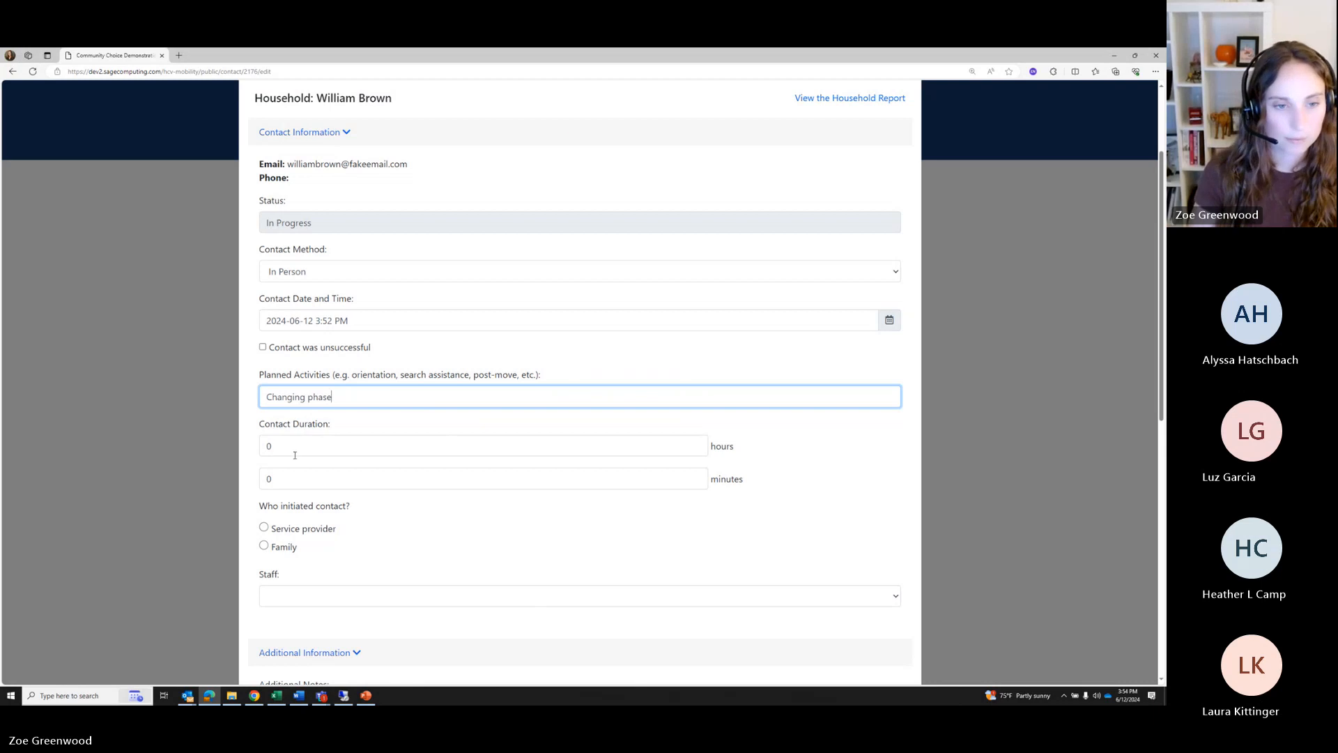
{"action": "left_click", "coordinate": [264, 478]}
{"action": "type", "text": "25"}
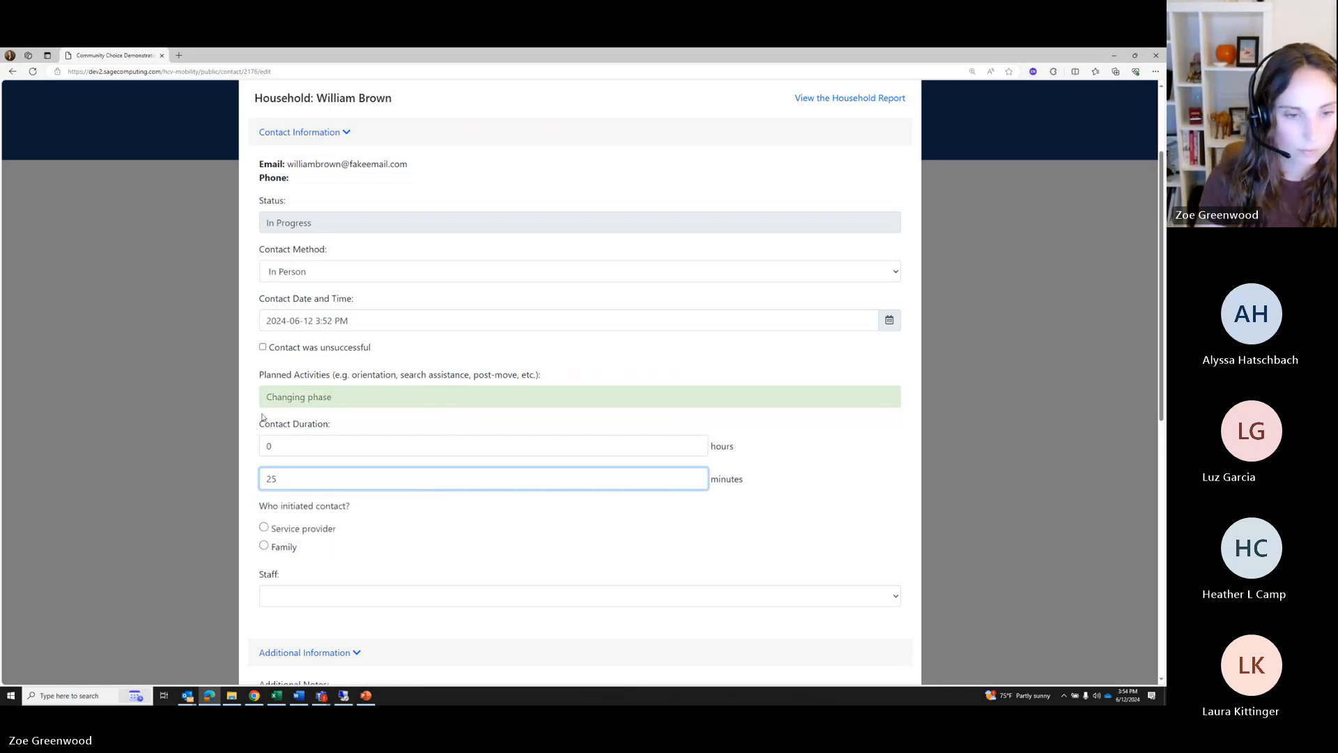
{"action": "left_click", "coordinate": [264, 528]}
{"action": "scroll", "coordinate": [454, 611], "scroll_direction": "down", "scroll_amount": 5}
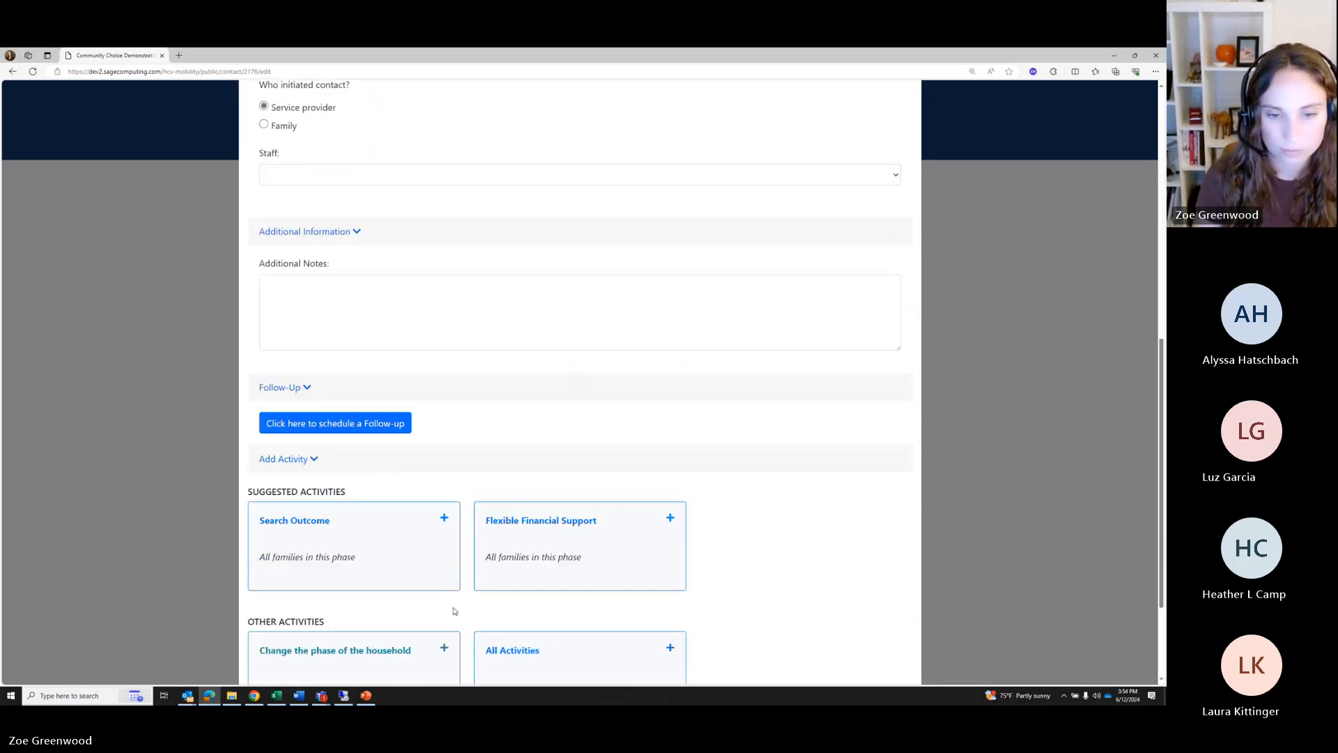
{"action": "scroll", "coordinate": [454, 611], "scroll_direction": "down", "scroll_amount": 2}
End the contact and open the household's report from the Families table at 5. Leasing-up
{"action": "left_click", "coordinate": [586, 637]}
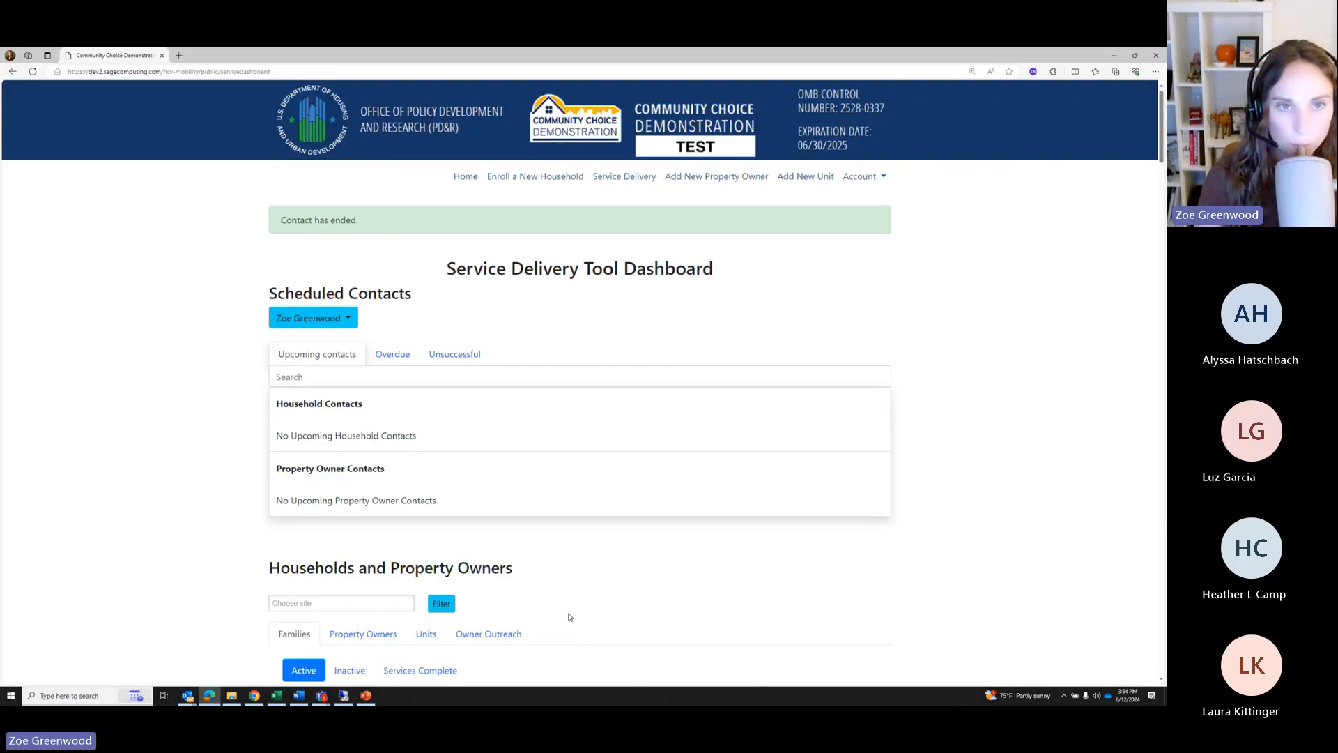
{"action": "scroll", "coordinate": [570, 616], "scroll_direction": "down", "scroll_amount": 5}
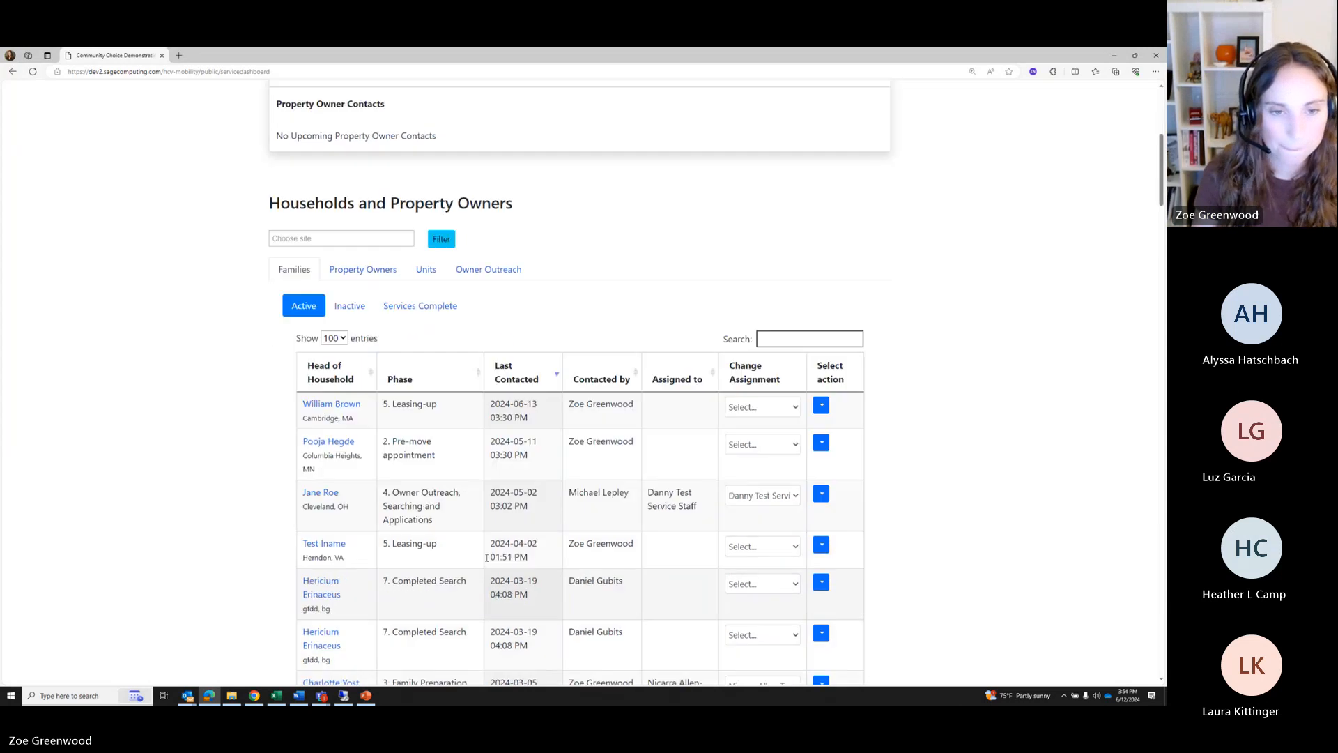
{"action": "scroll", "coordinate": [486, 558], "scroll_direction": "down", "scroll_amount": 2}
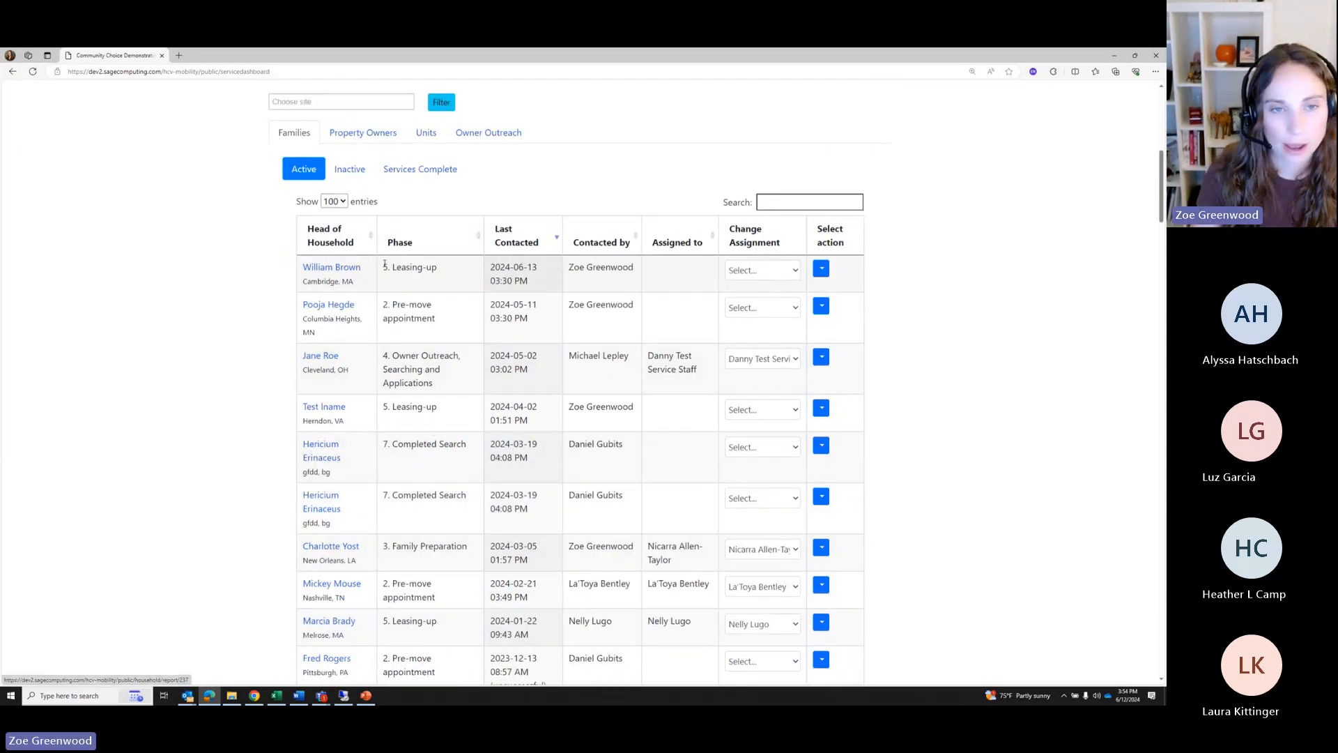
{"action": "left_click_drag", "start_coordinate": [384, 265], "coordinate": [437, 272]}
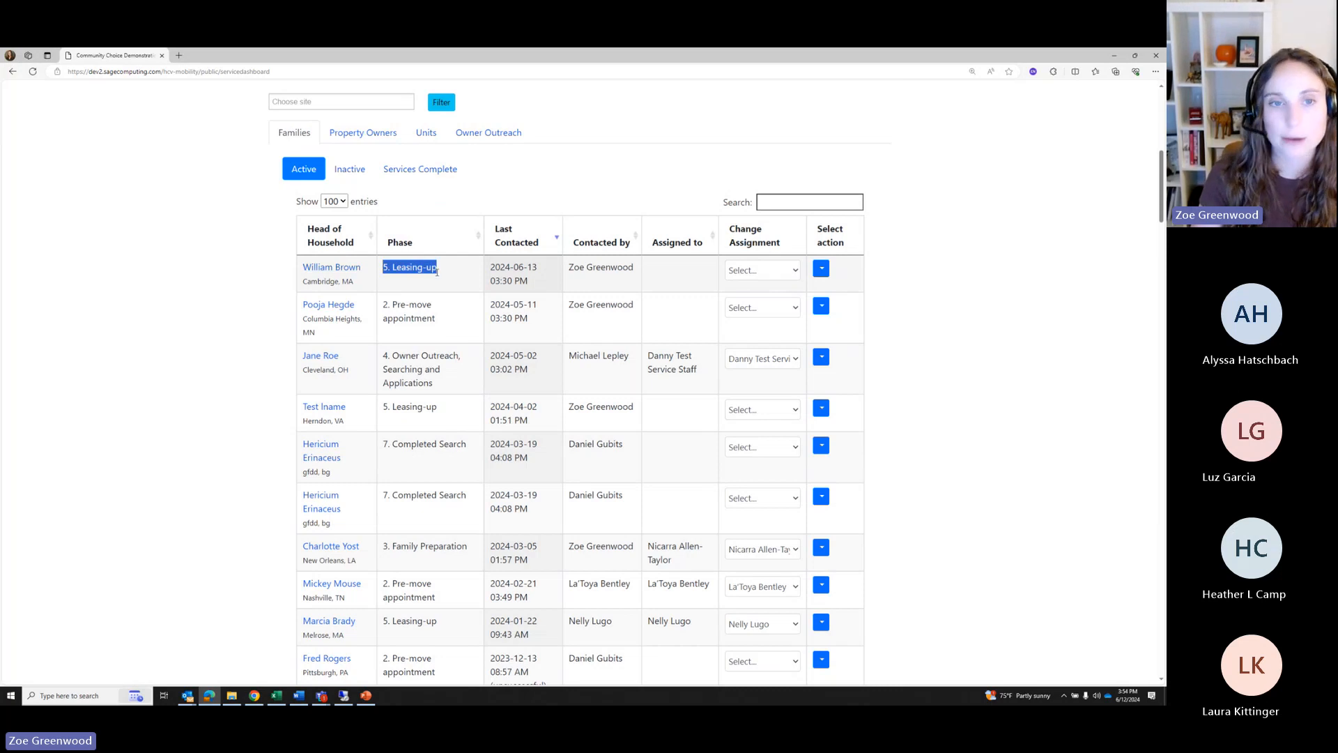
{"action": "left_click", "coordinate": [331, 268]}
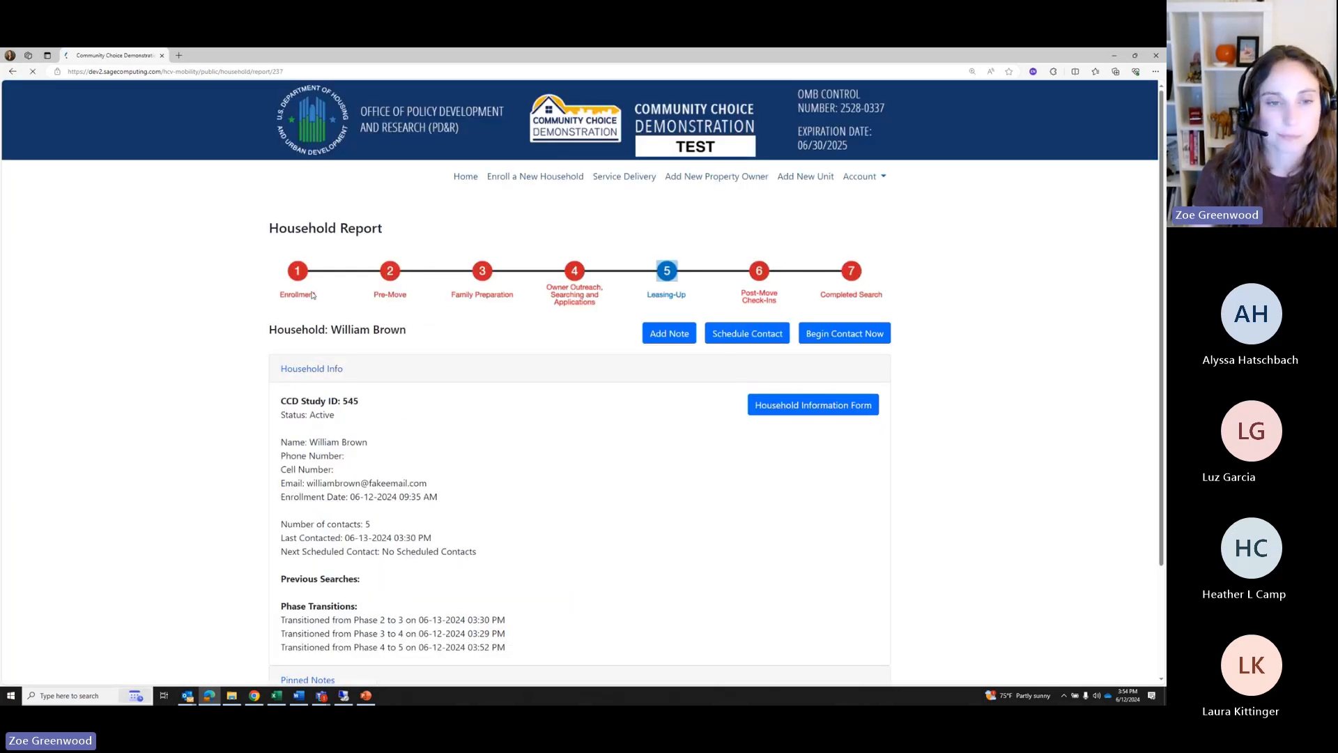
Begin an In Person contact with planned activity 'Search Outcome form' and a 20-minute duration
{"action": "scroll", "coordinate": [312, 296], "scroll_direction": "down", "scroll_amount": 2}
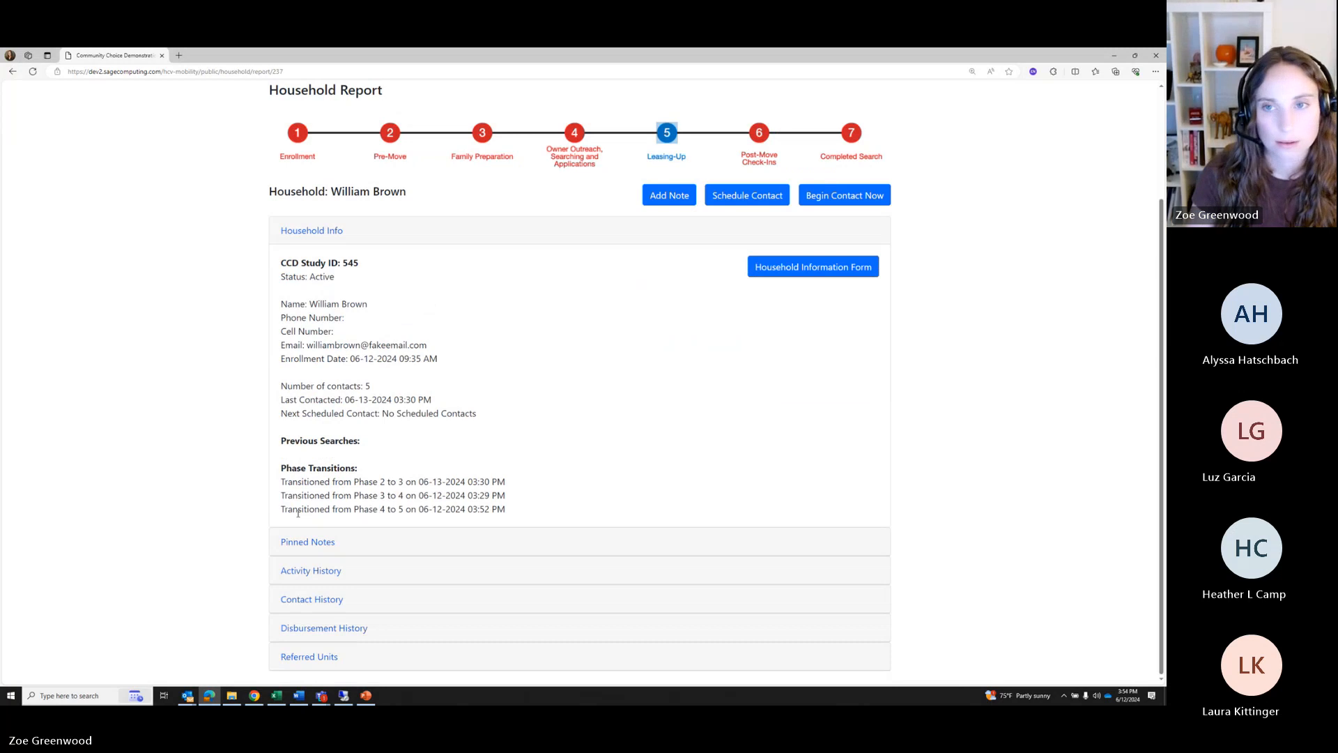
{"action": "left_click", "coordinate": [830, 196]}
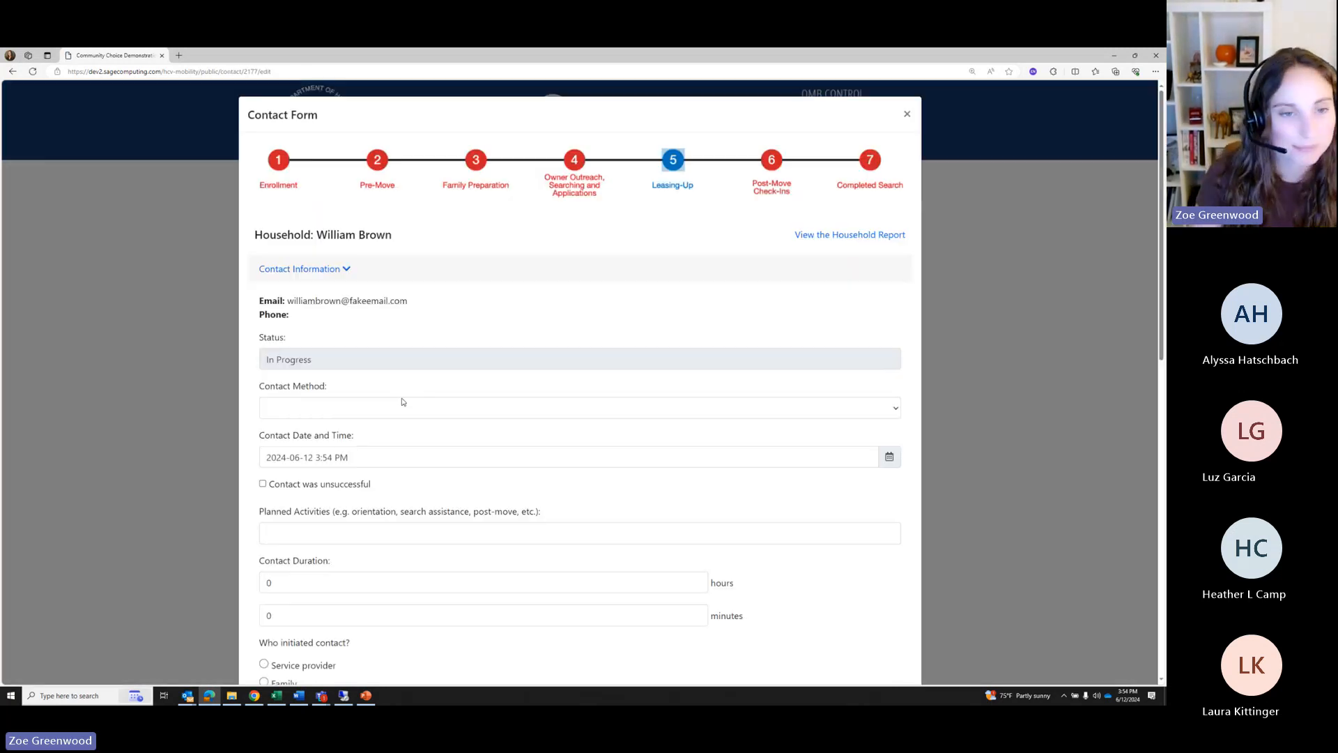
{"action": "scroll", "coordinate": [500, 303], "scroll_direction": "down", "scroll_amount": 2}
{"action": "left_click", "coordinate": [277, 269]}
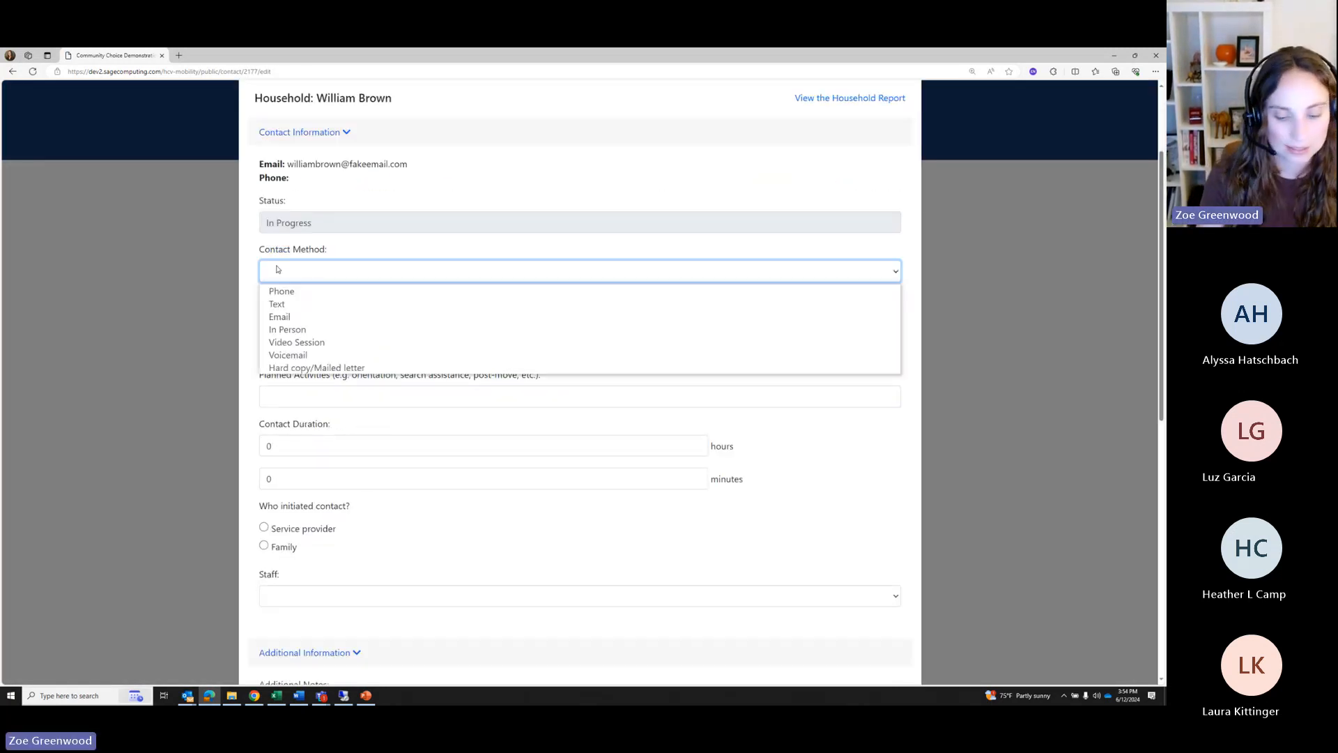
{"action": "left_click", "coordinate": [326, 329]}
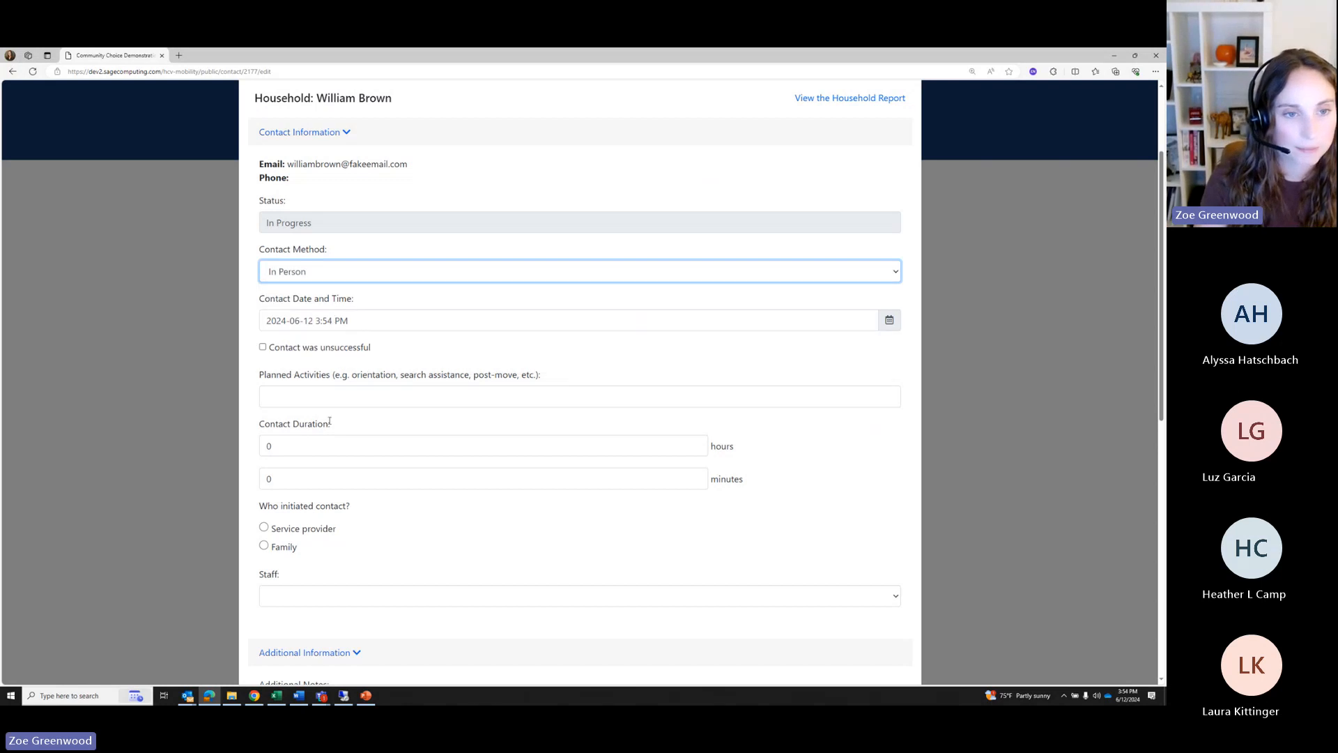
{"action": "left_click", "coordinate": [308, 393]}
{"action": "type", "text": "Searc"}
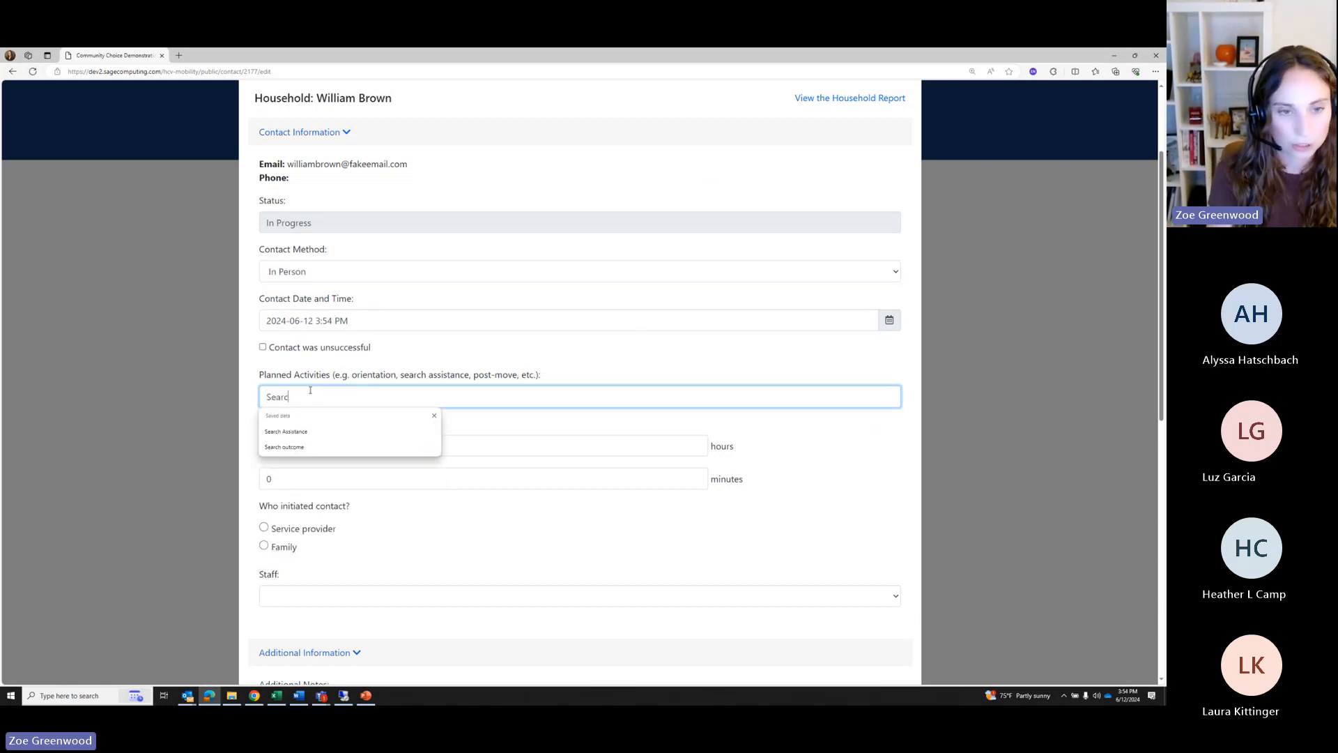
{"action": "type", "text": "h Outcome form"}
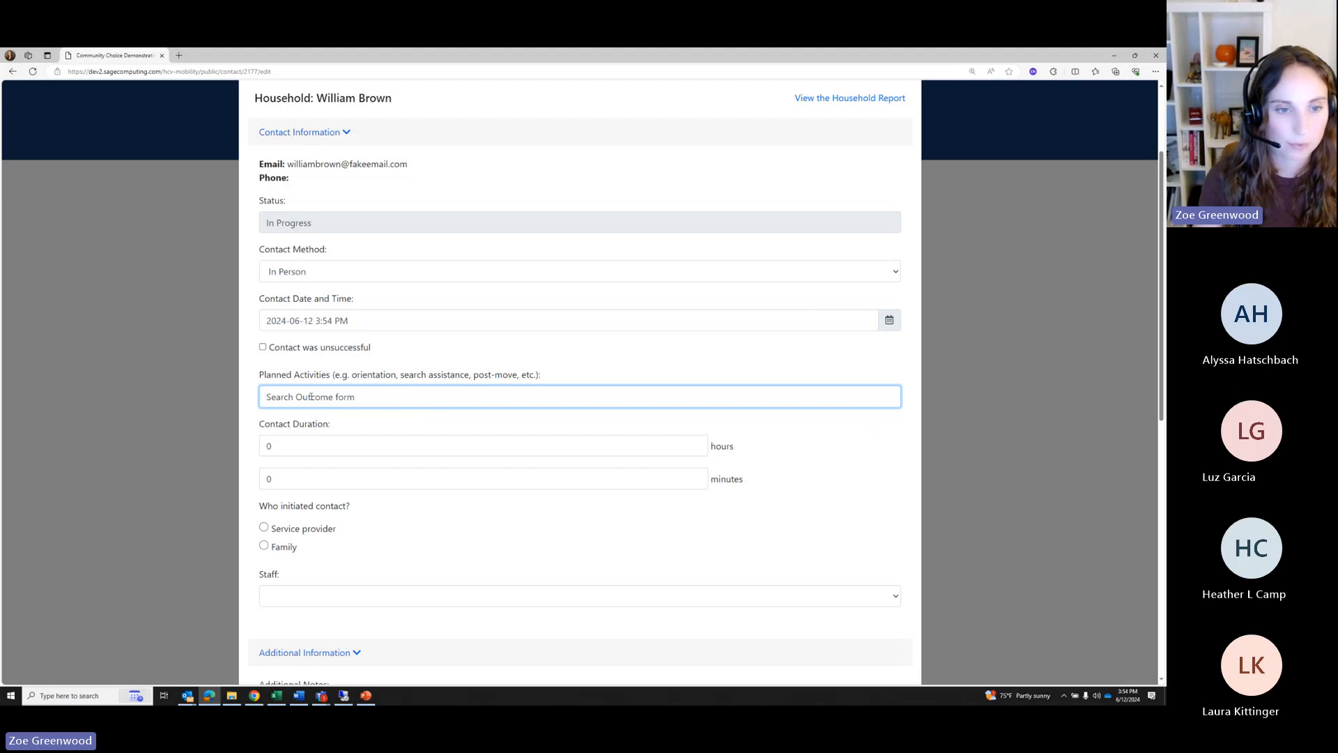
{"action": "key", "text": "Tab"}
{"action": "key", "text": "Tab"}
{"action": "type", "text": "2"}
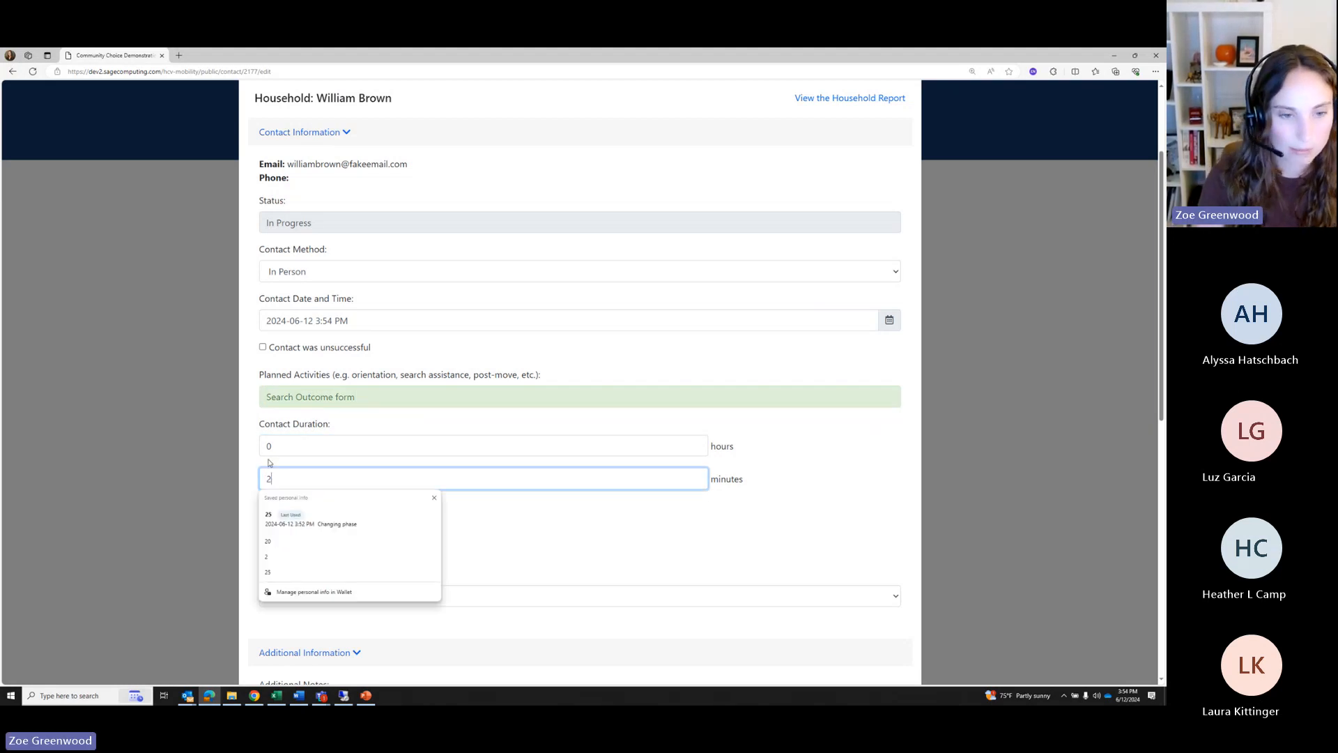
{"action": "type", "text": "0"}
{"action": "left_click", "coordinate": [483, 541]}
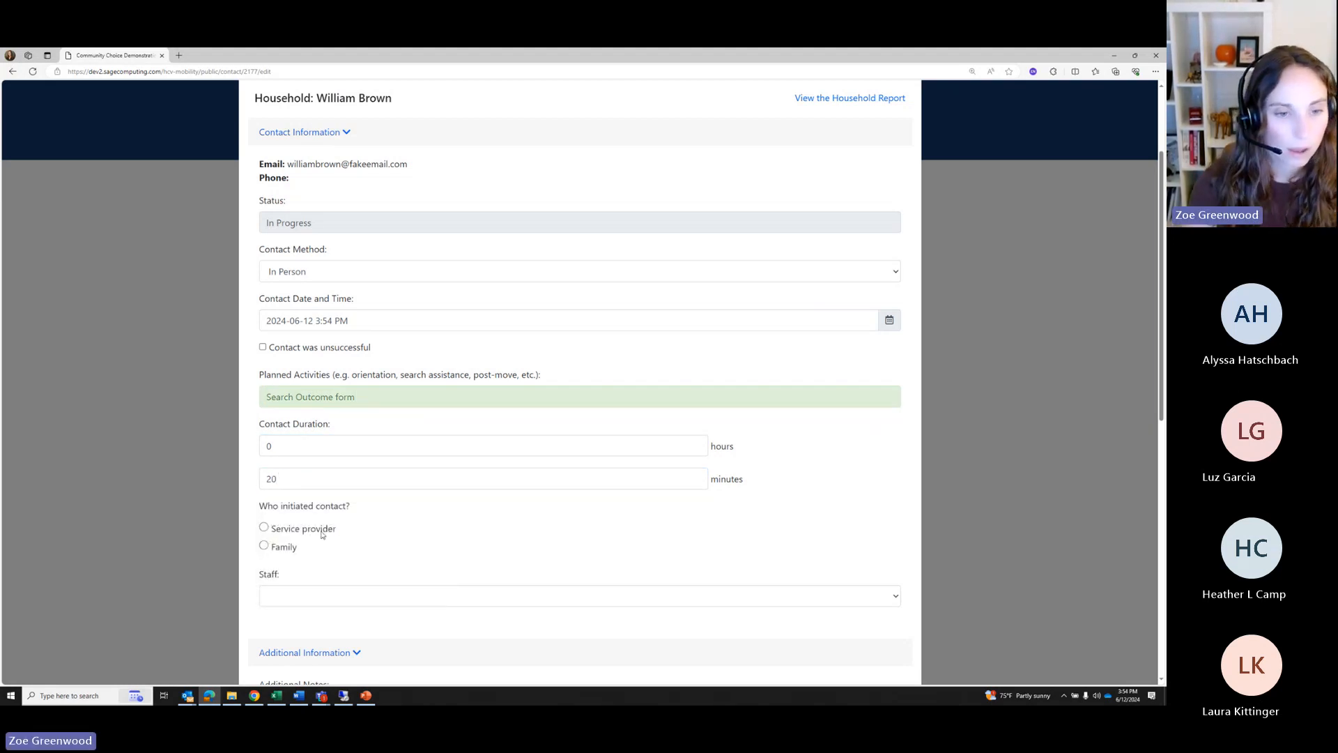
{"action": "scroll", "coordinate": [331, 516], "scroll_direction": "down", "scroll_amount": 3}
{"action": "scroll", "coordinate": [331, 515], "scroll_direction": "down", "scroll_amount": 5}
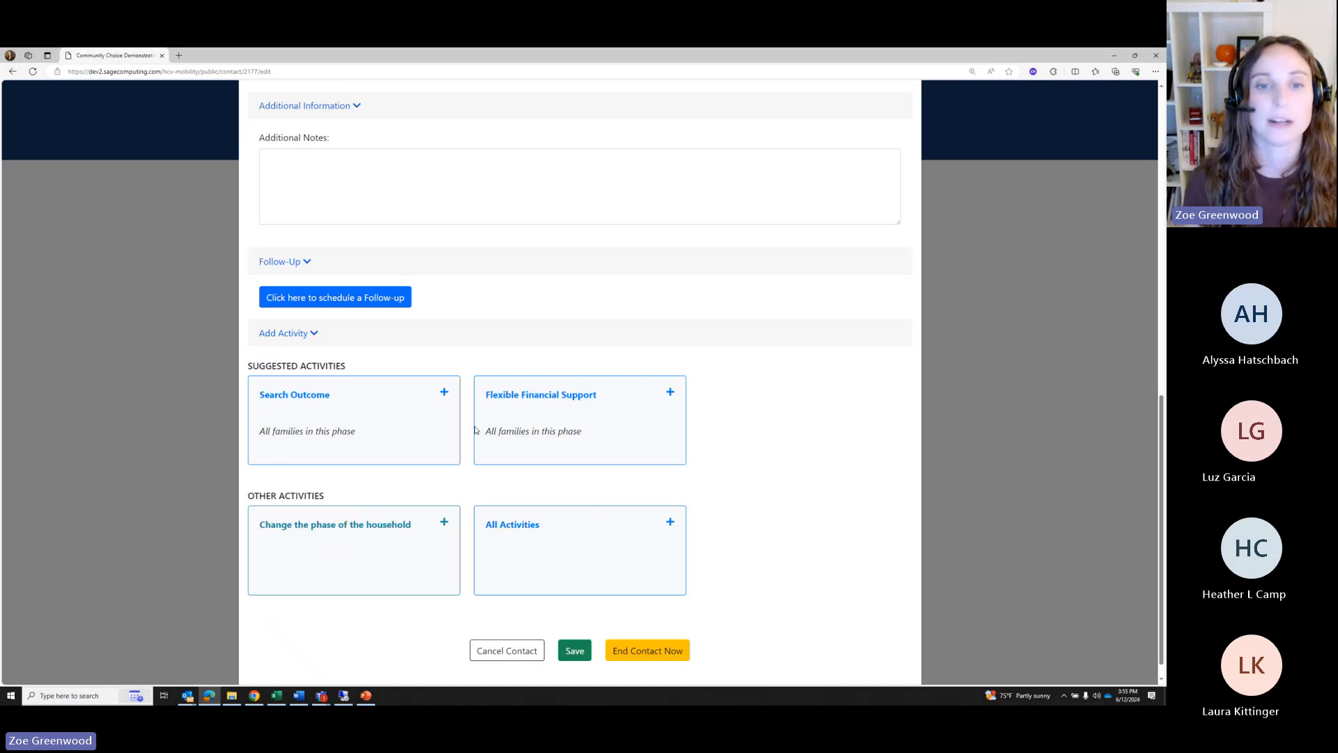
{"action": "left_click", "coordinate": [542, 418]}
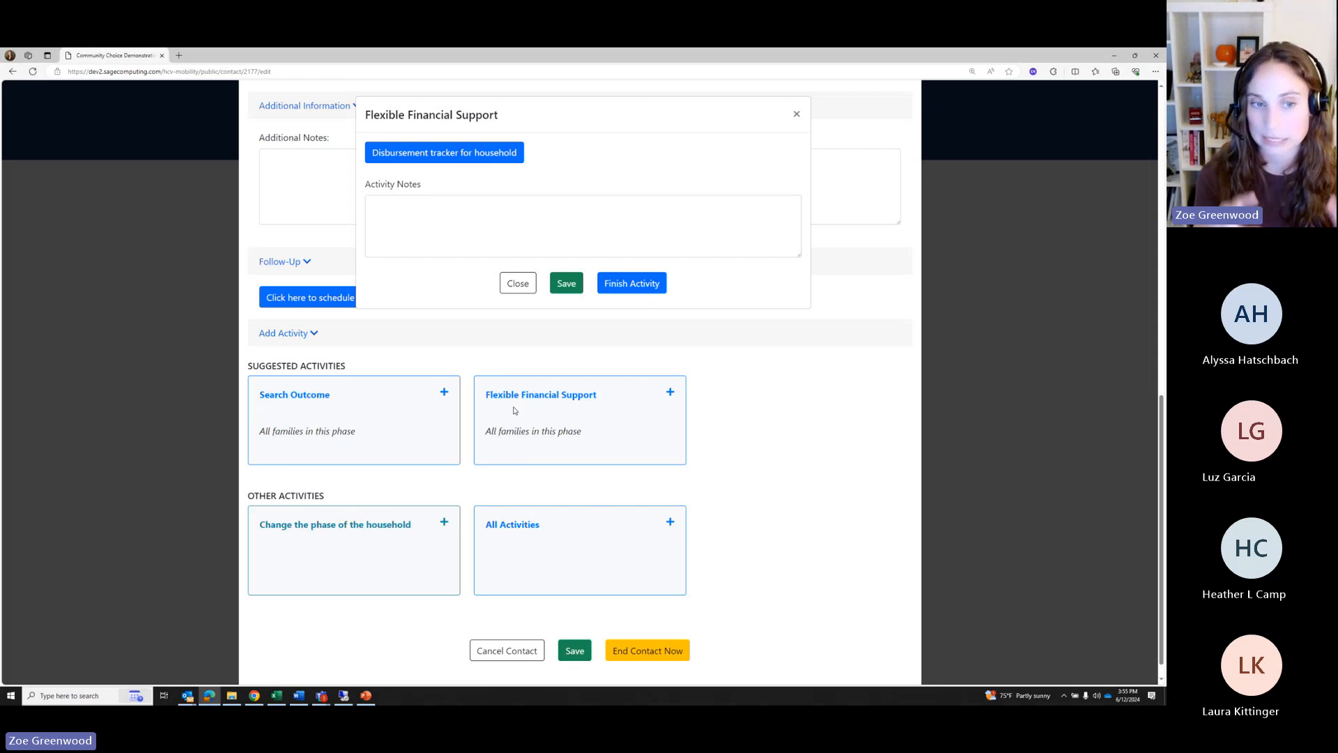
{"action": "left_click", "coordinate": [797, 113]}
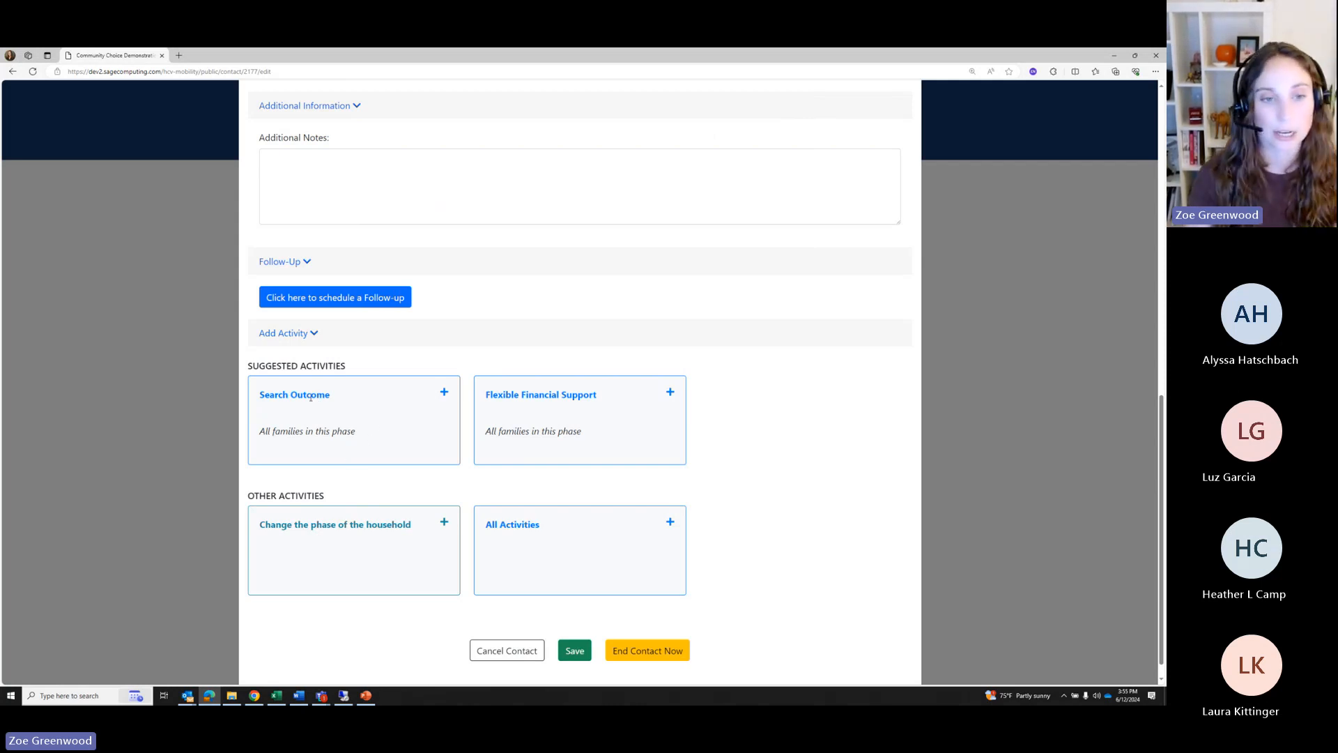
In the Search Outcome form, answer Yes to search time extended and choose Moved to opportunity area
{"action": "left_click", "coordinate": [339, 412]}
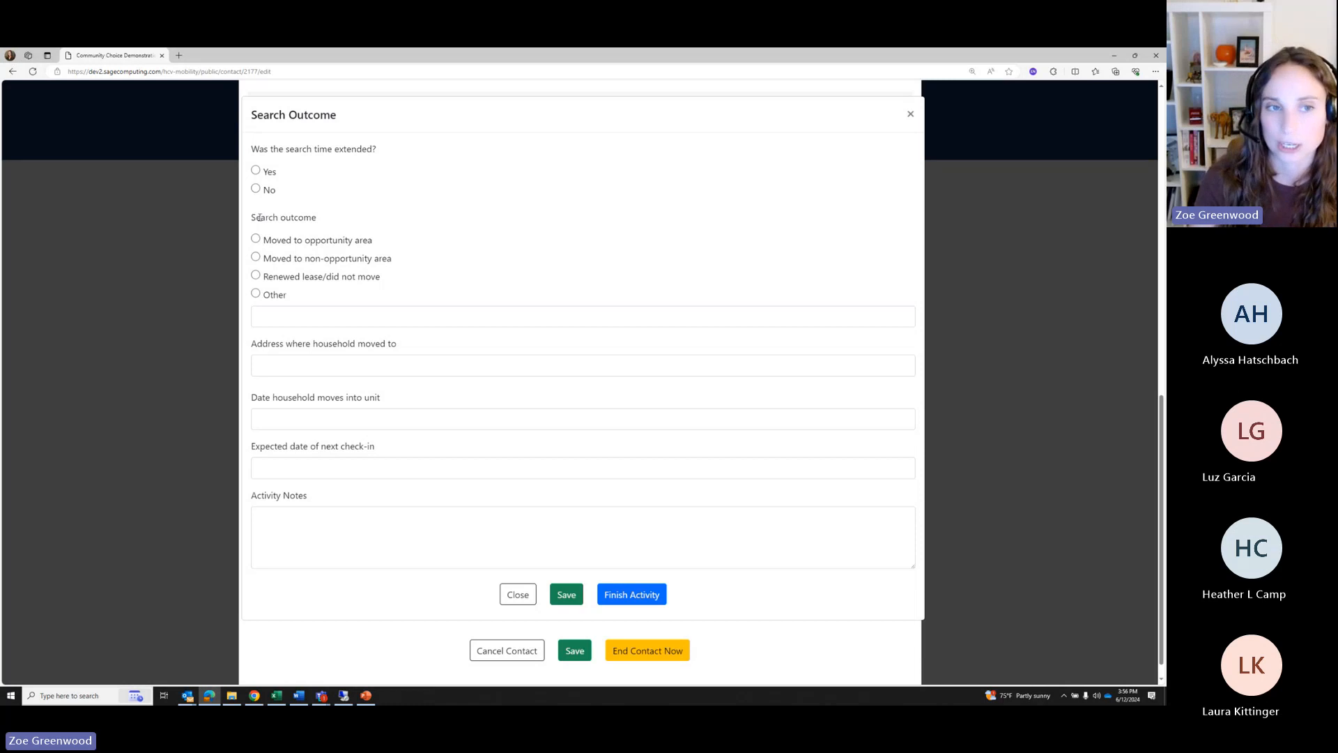
{"action": "left_click_drag", "start_coordinate": [255, 217], "coordinate": [318, 219]}
{"action": "left_click", "coordinate": [478, 229]}
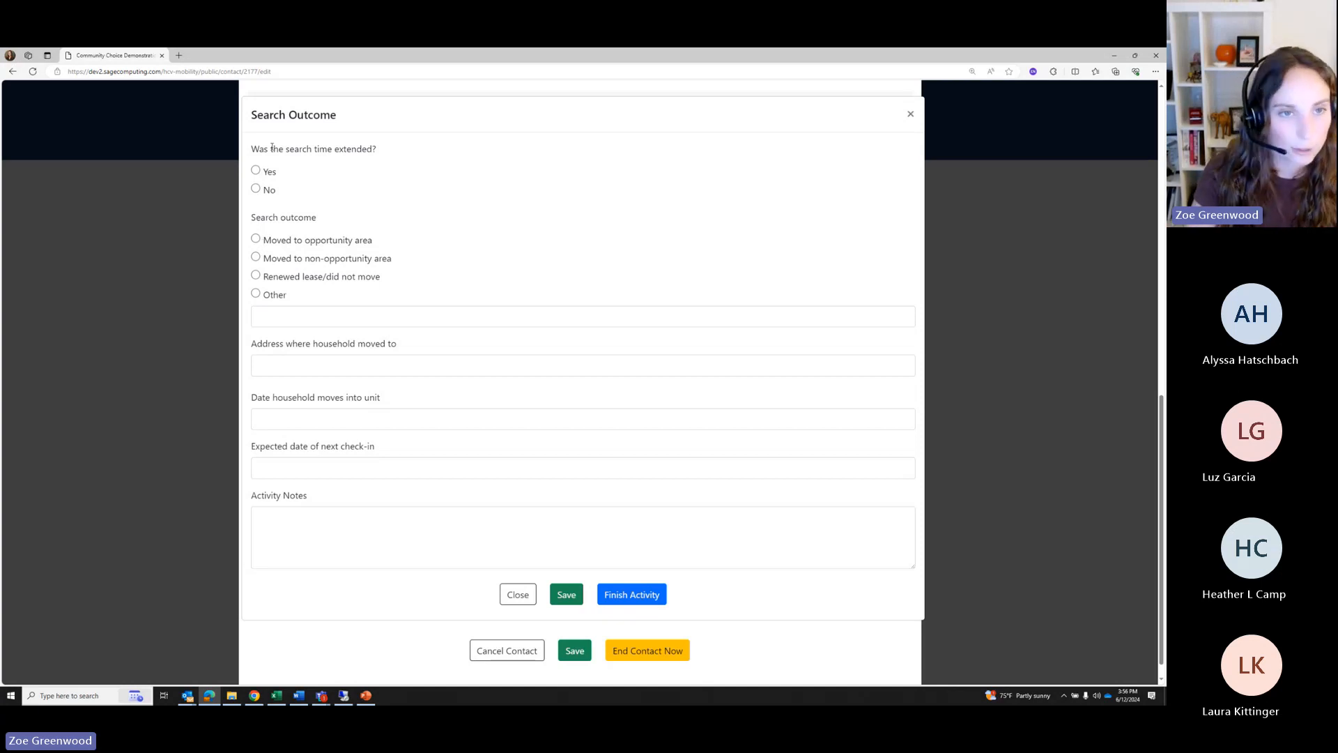
{"action": "left_click_drag", "start_coordinate": [271, 148], "coordinate": [398, 154]}
{"action": "left_click", "coordinate": [382, 179]}
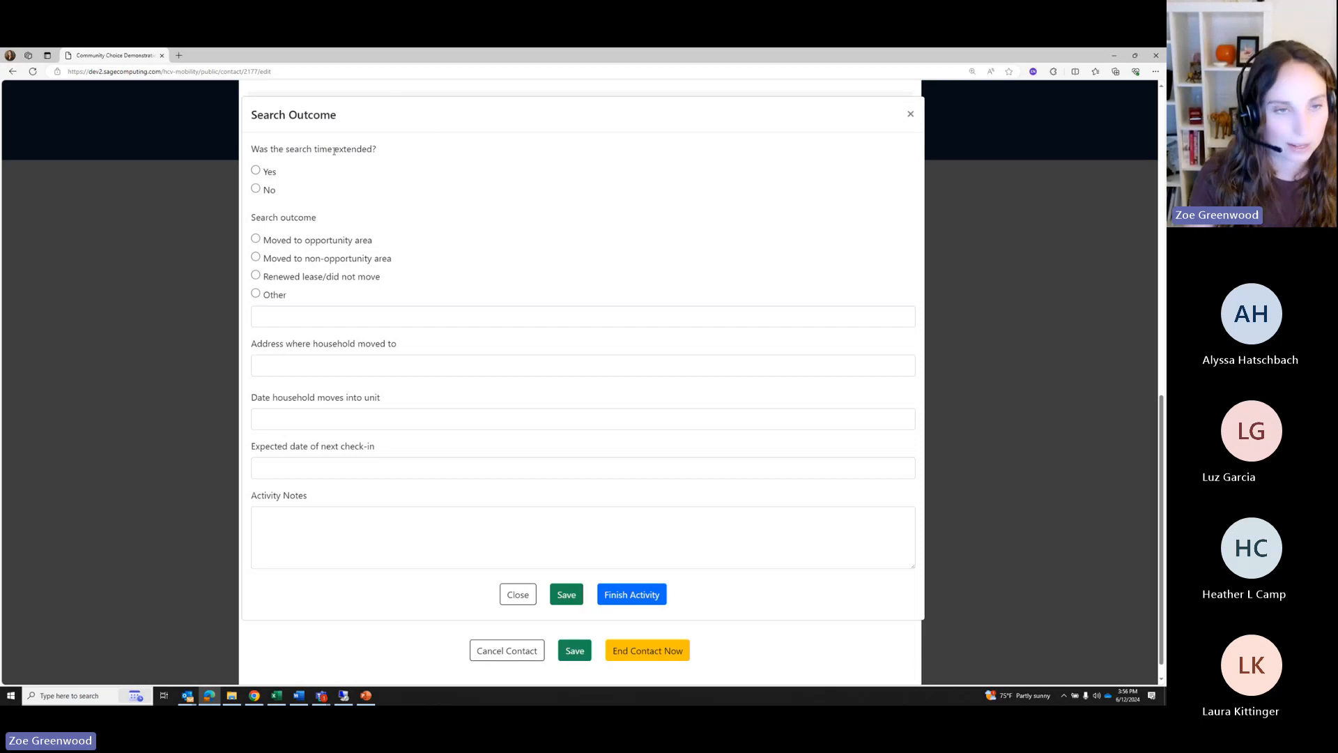
{"action": "left_click_drag", "start_coordinate": [290, 148], "coordinate": [367, 149]}
{"action": "left_click", "coordinate": [325, 170]}
{"action": "left_click", "coordinate": [255, 170]}
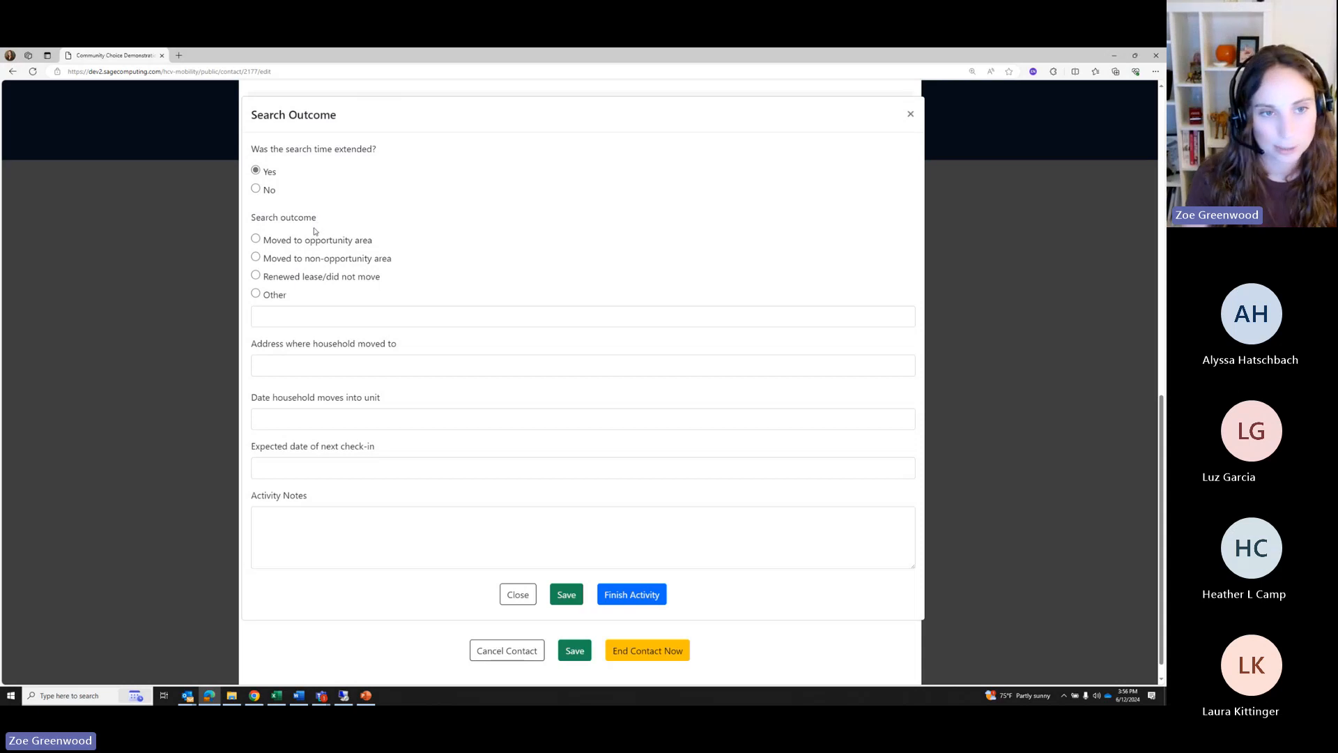
{"action": "left_click", "coordinate": [256, 239]}
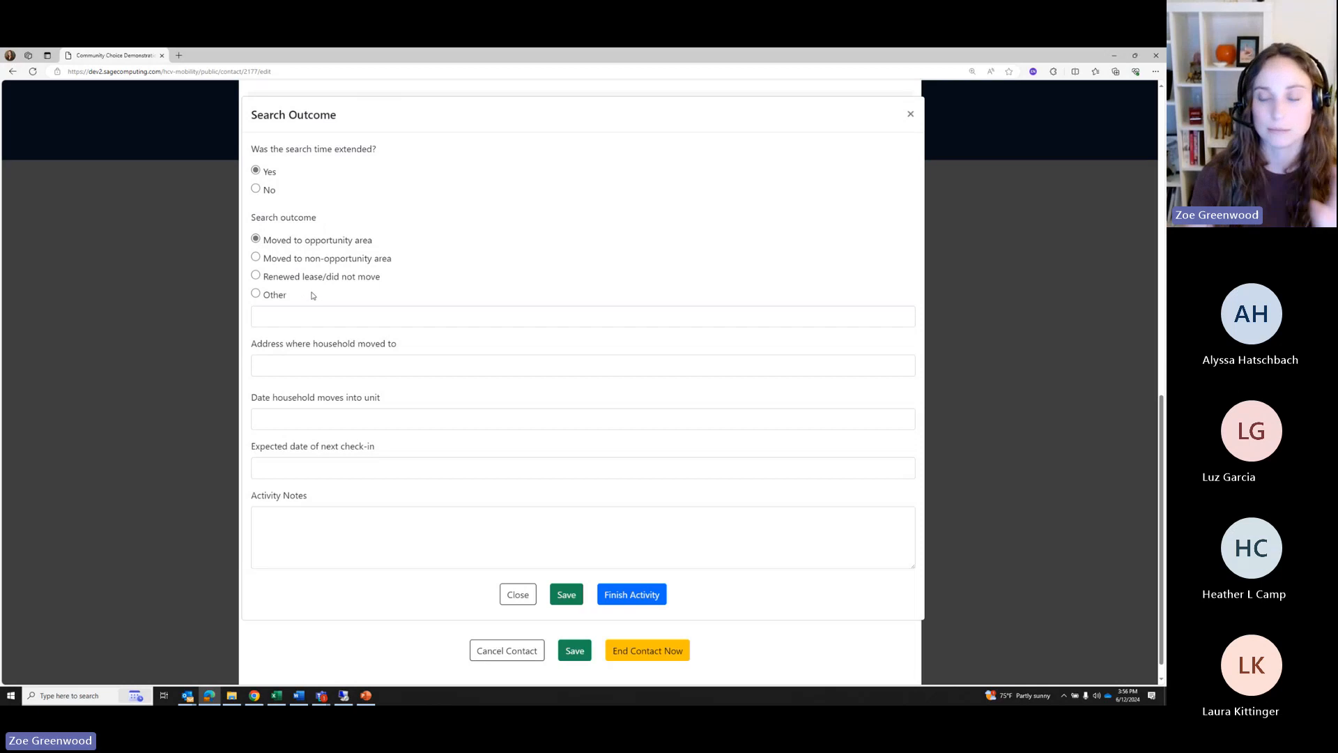
{"action": "left_click", "coordinate": [275, 368]}
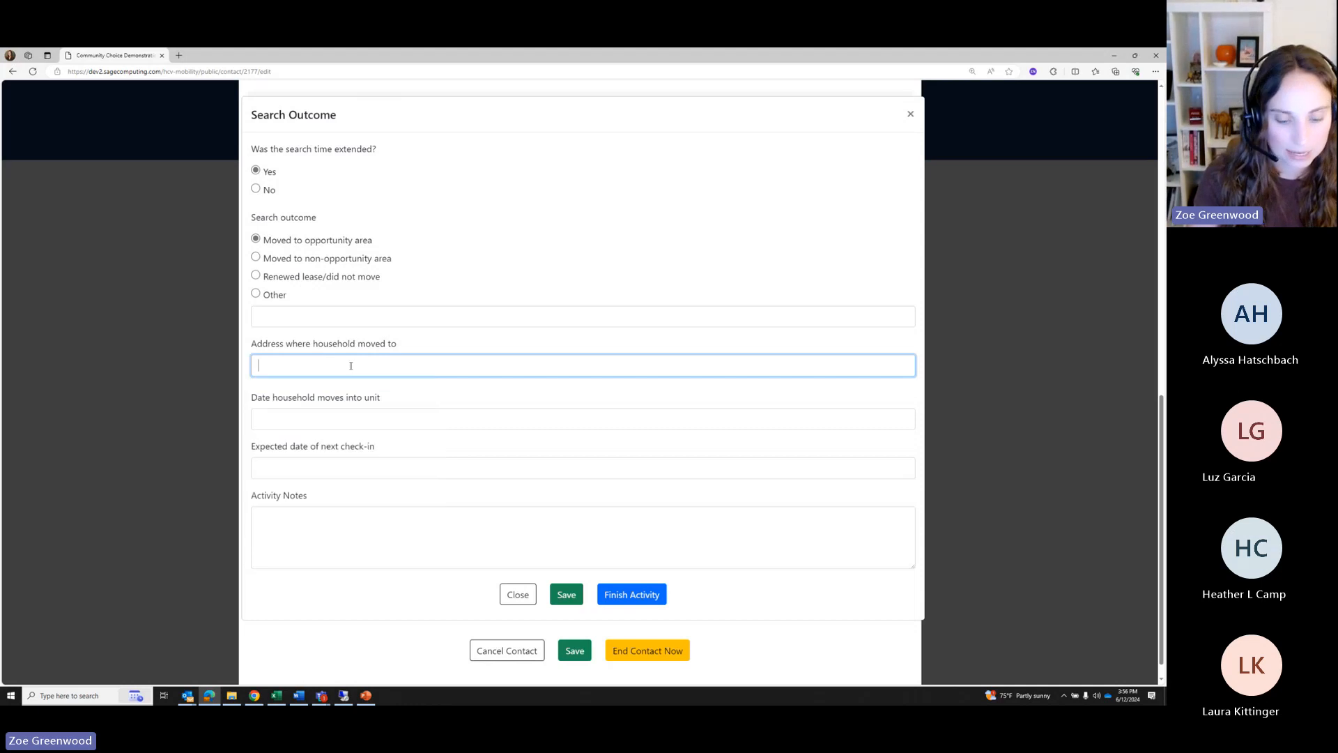
Fill in the suggested new home address and set the move-in date to July 1, 2024
{"action": "type", "text": "45 t"}
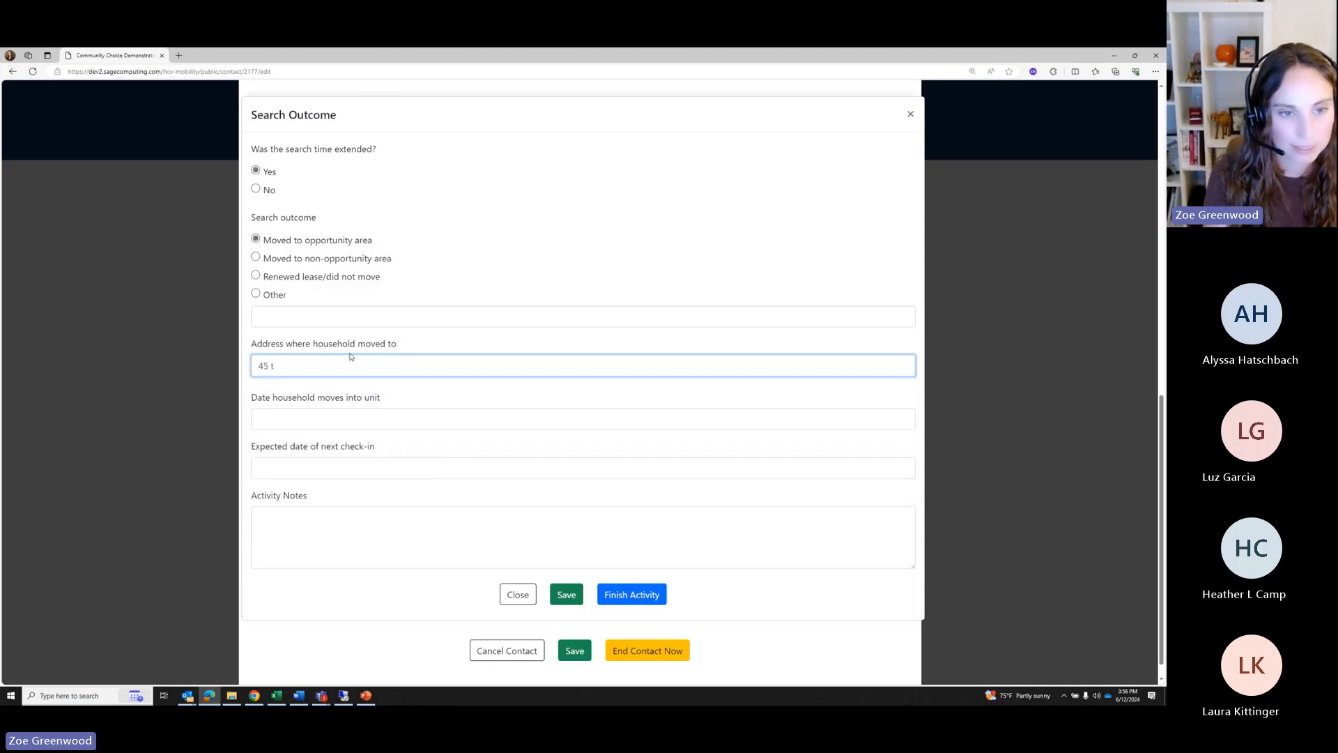
{"action": "key", "text": "BackSpace"}
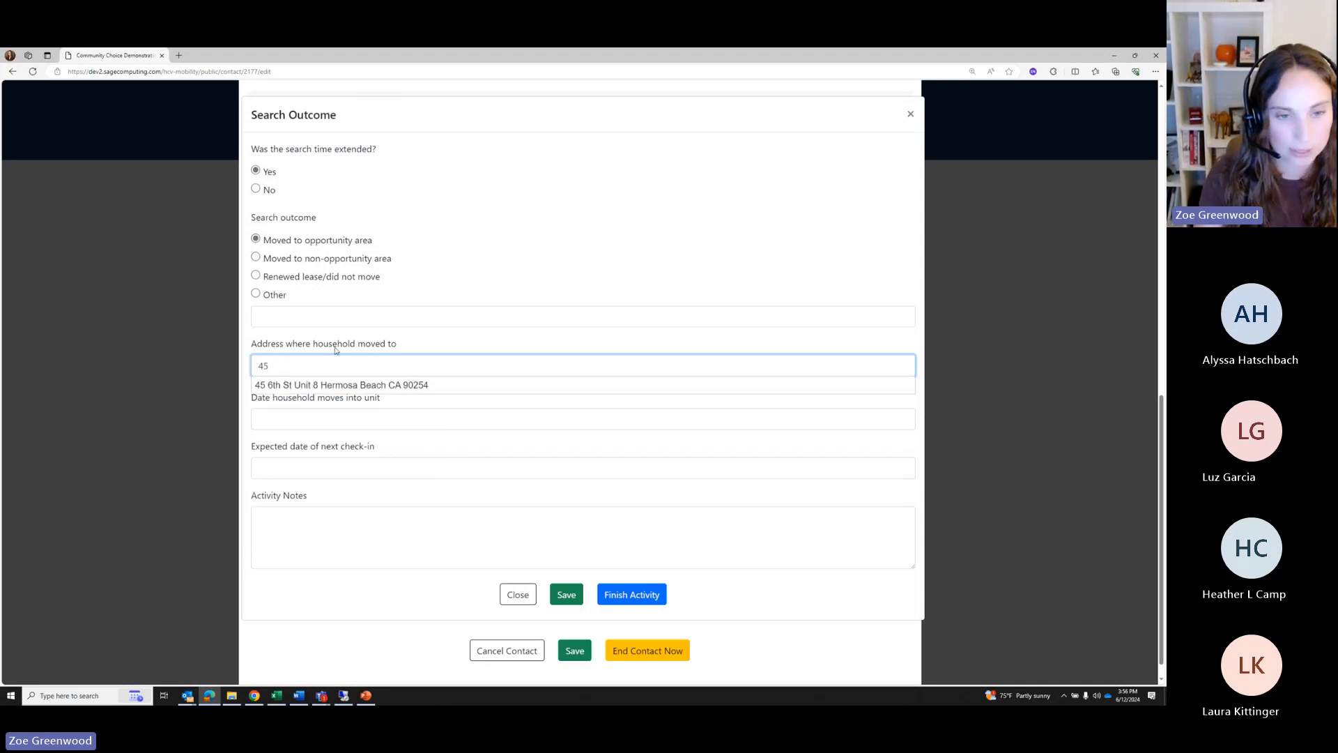
{"action": "left_click", "coordinate": [322, 385]}
{"action": "left_click", "coordinate": [299, 415]}
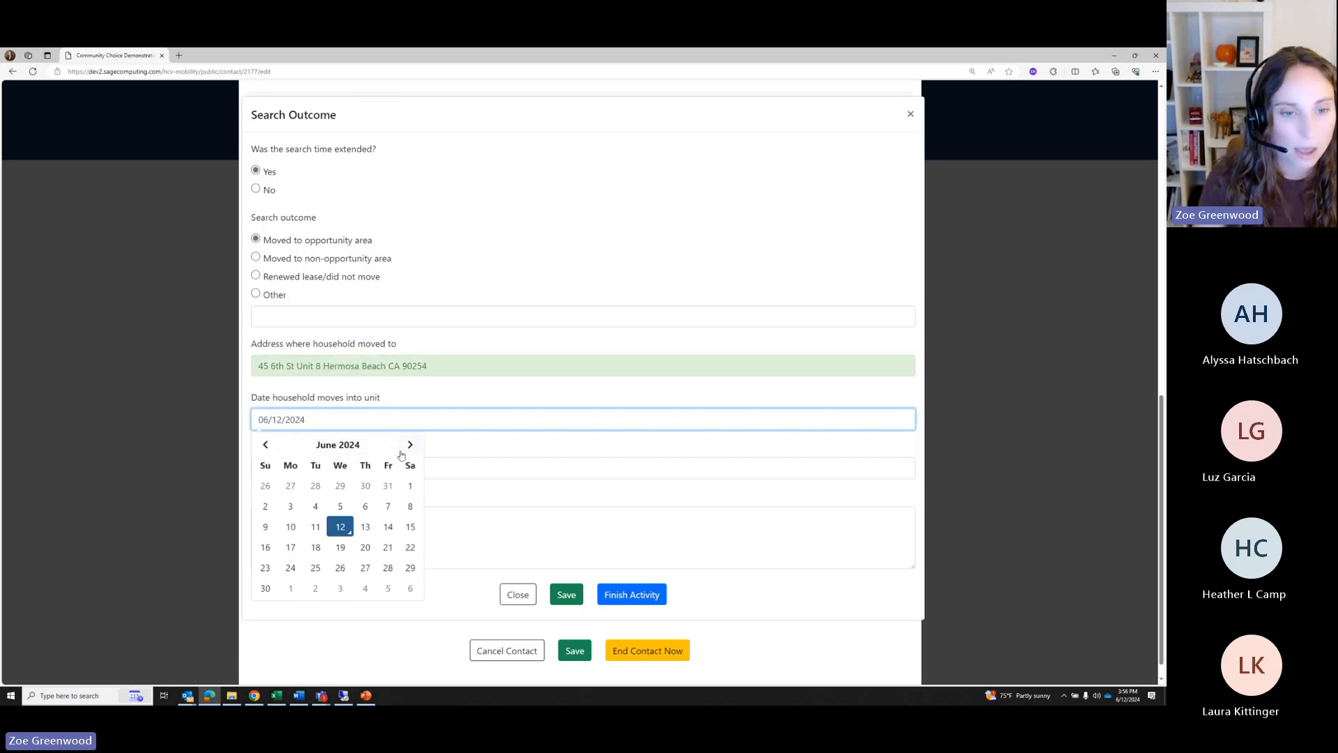
{"action": "left_click", "coordinate": [410, 444]}
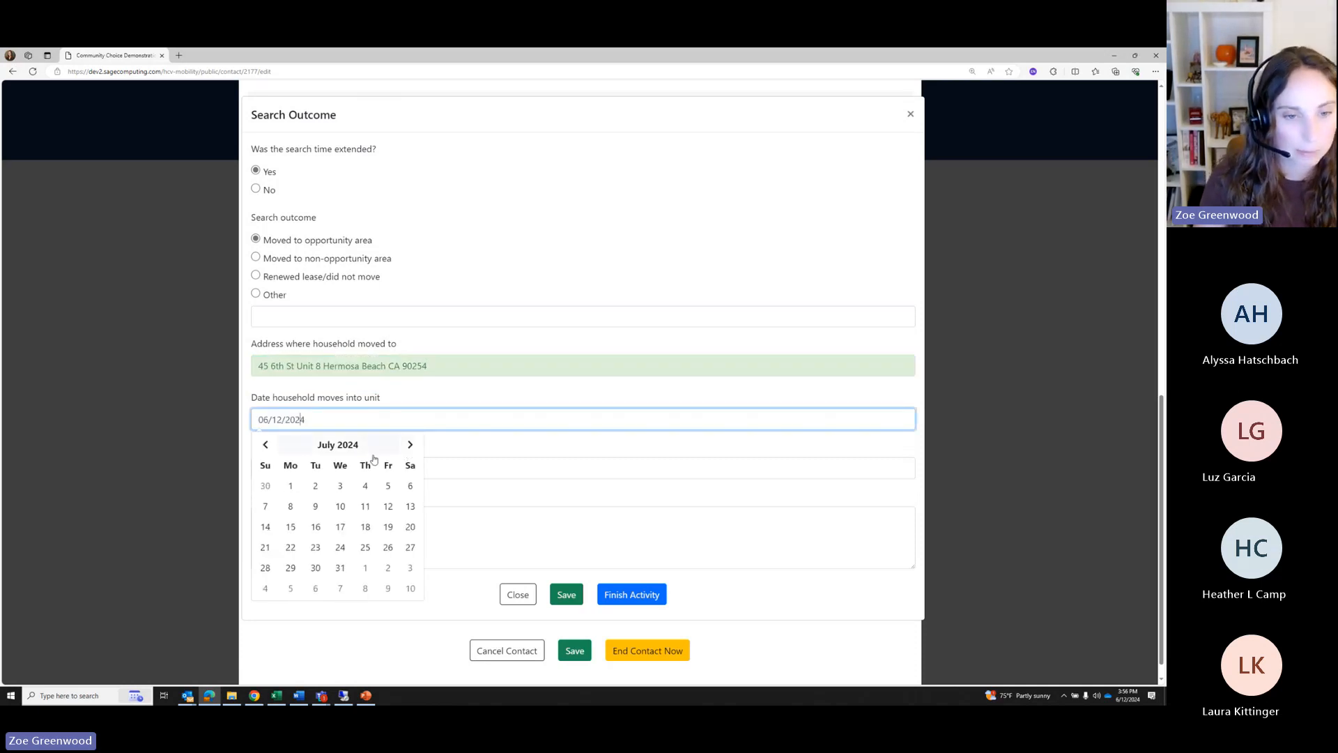
{"action": "left_click", "coordinate": [290, 485]}
Set the next check-in date to August 2, 2024 and switch the outcome to Moved to non-opportunity area
{"action": "left_click", "coordinate": [280, 471]}
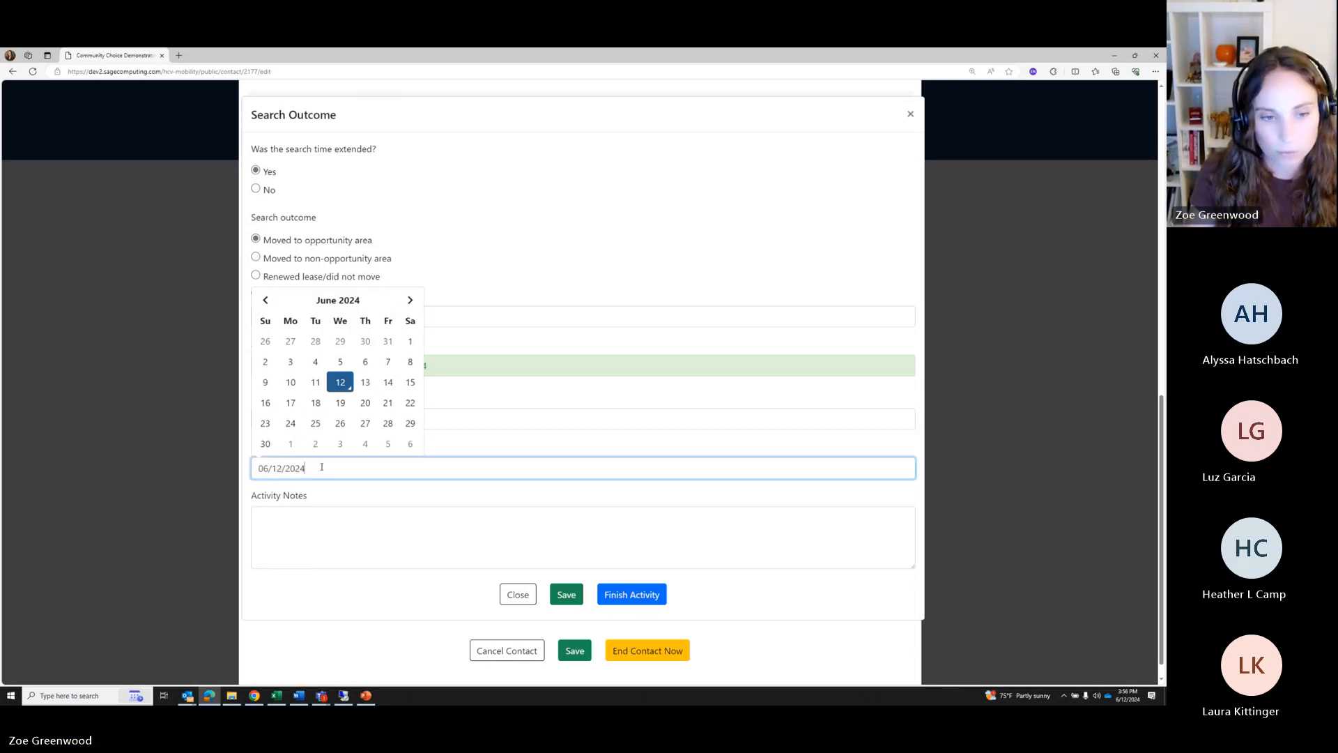
{"action": "left_click", "coordinate": [474, 460]}
{"action": "left_click_drag", "start_coordinate": [261, 454], "coordinate": [420, 448]}
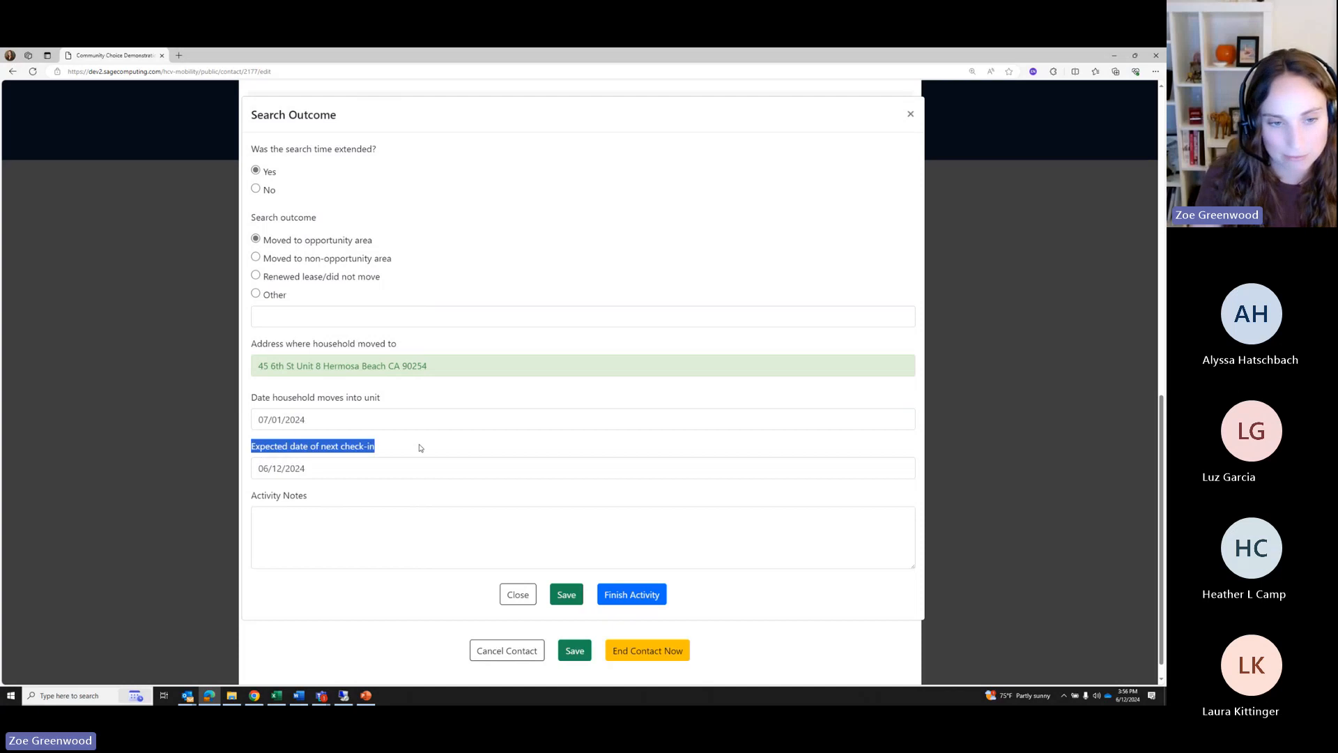
{"action": "left_click", "coordinate": [361, 468]}
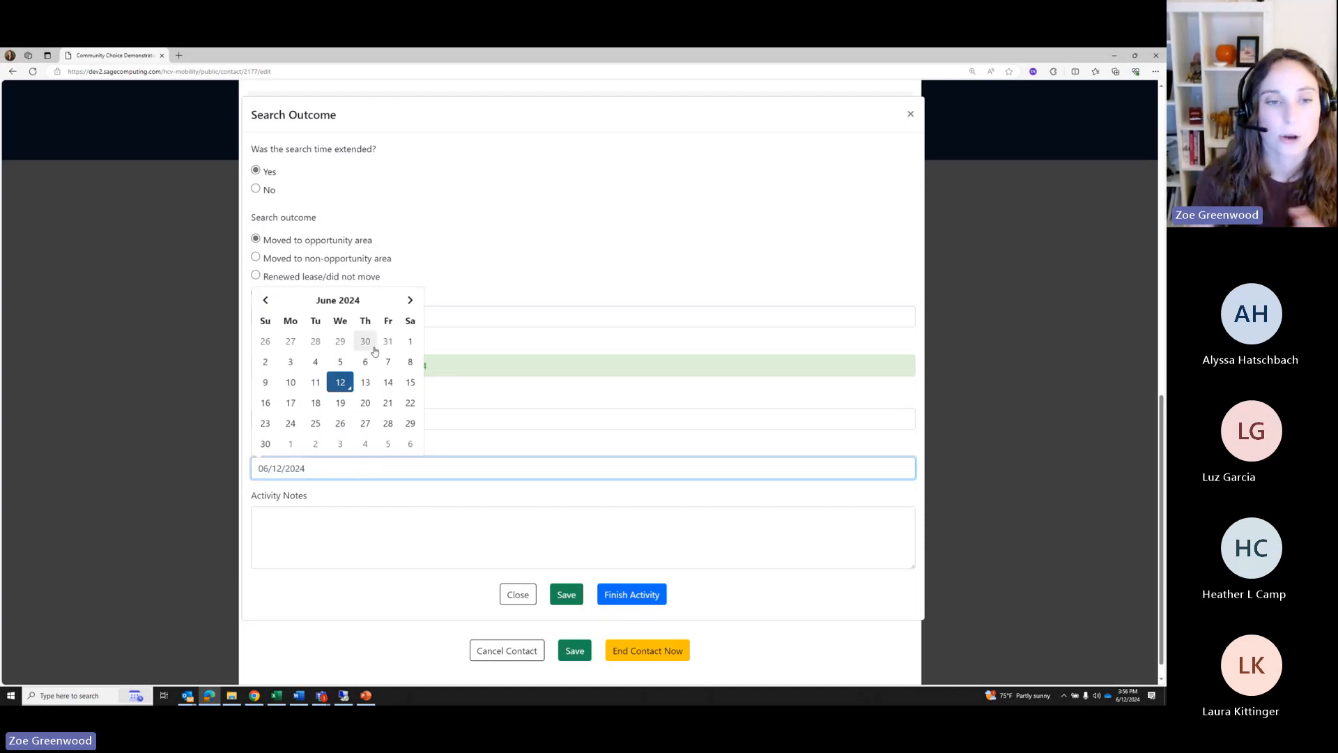
{"action": "left_click", "coordinate": [408, 303]}
{"action": "left_click", "coordinate": [411, 306]}
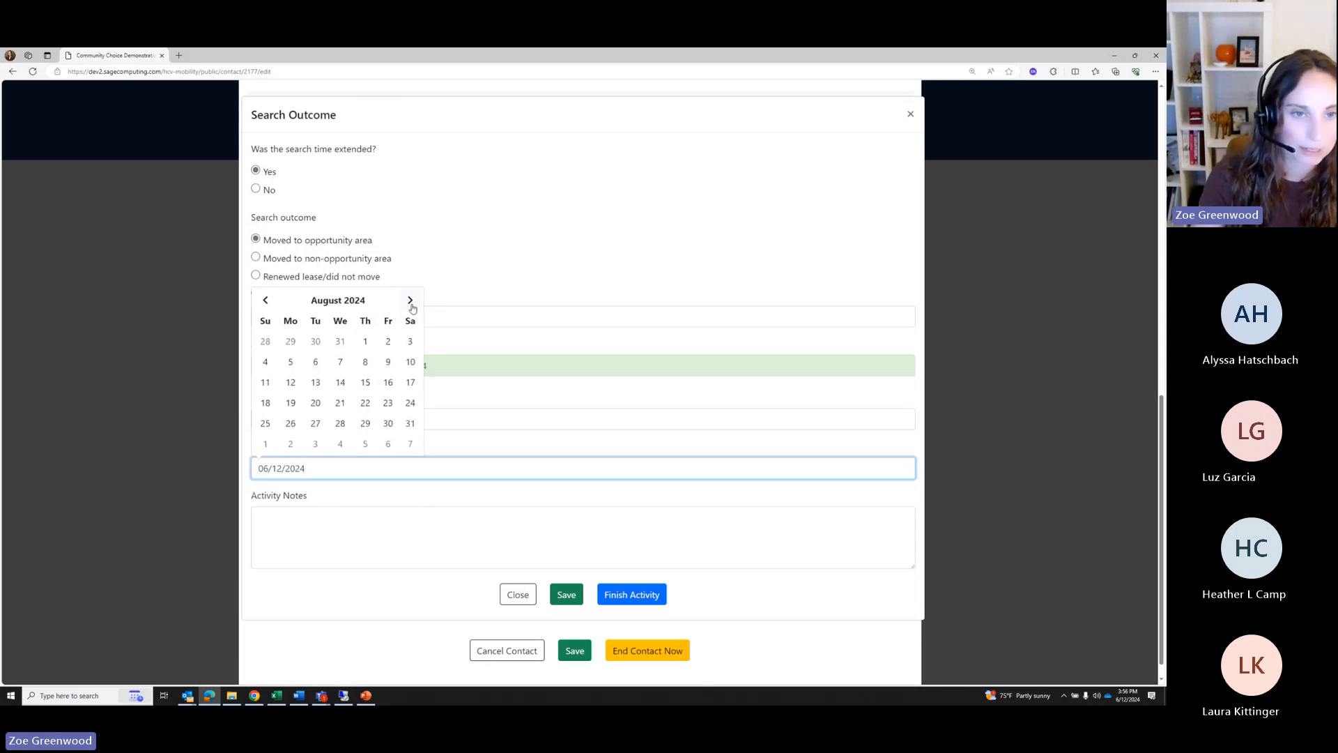
{"action": "left_click", "coordinate": [388, 343]}
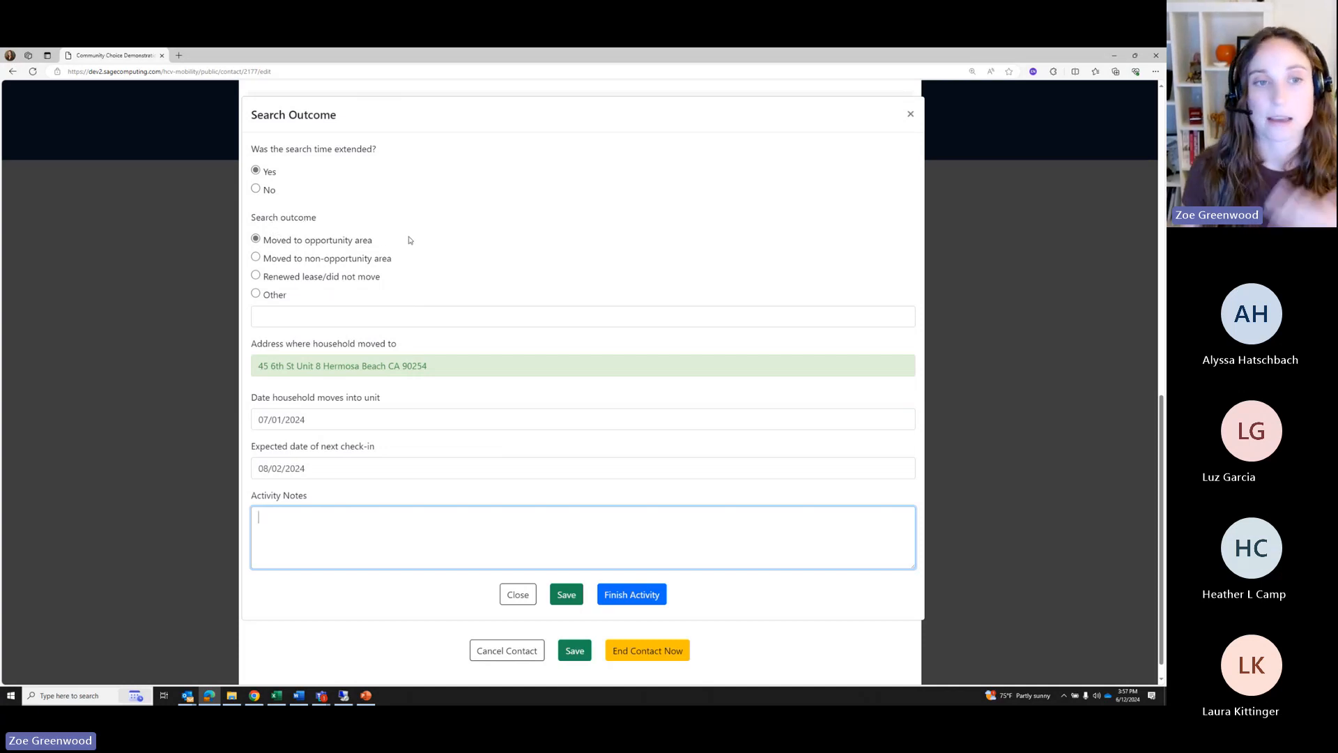
{"action": "left_click", "coordinate": [255, 257]}
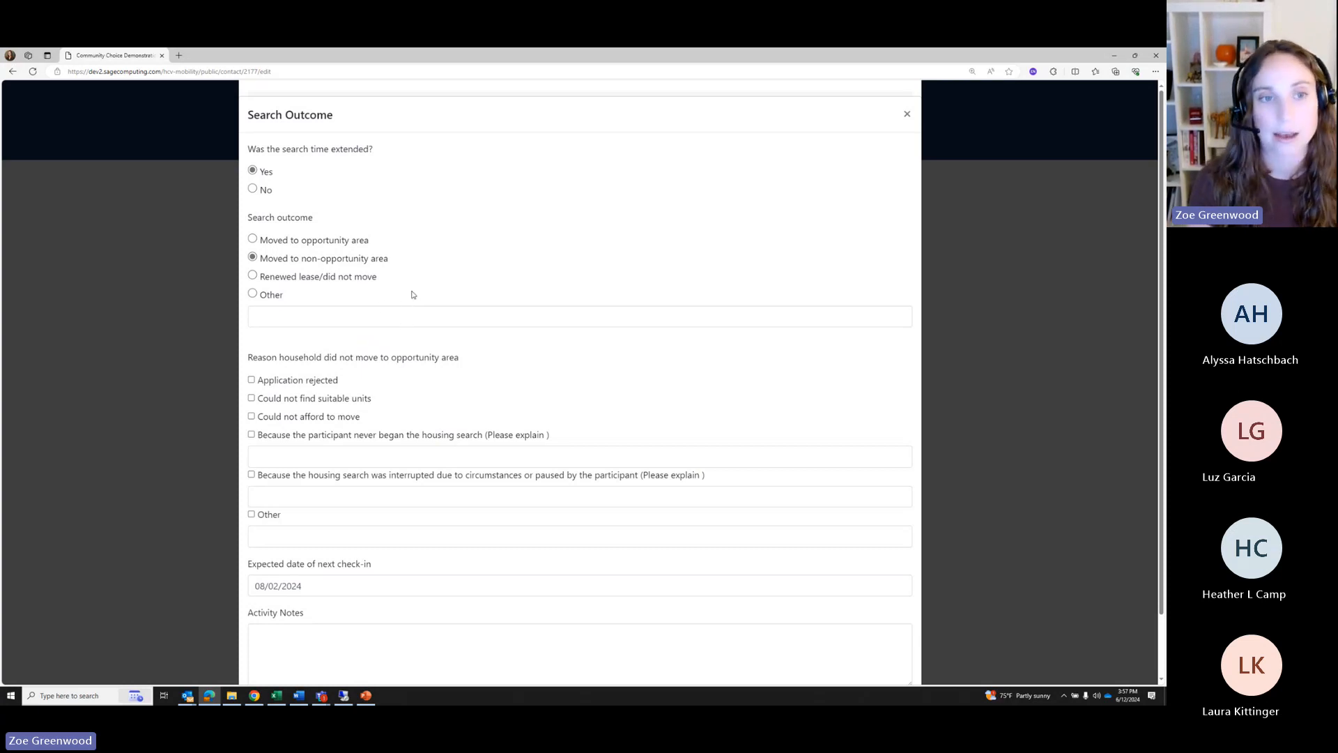
Check Application rejected and Could not afford to move as reasons the household did not move
{"action": "left_click_drag", "start_coordinate": [276, 263], "coordinate": [454, 272]}
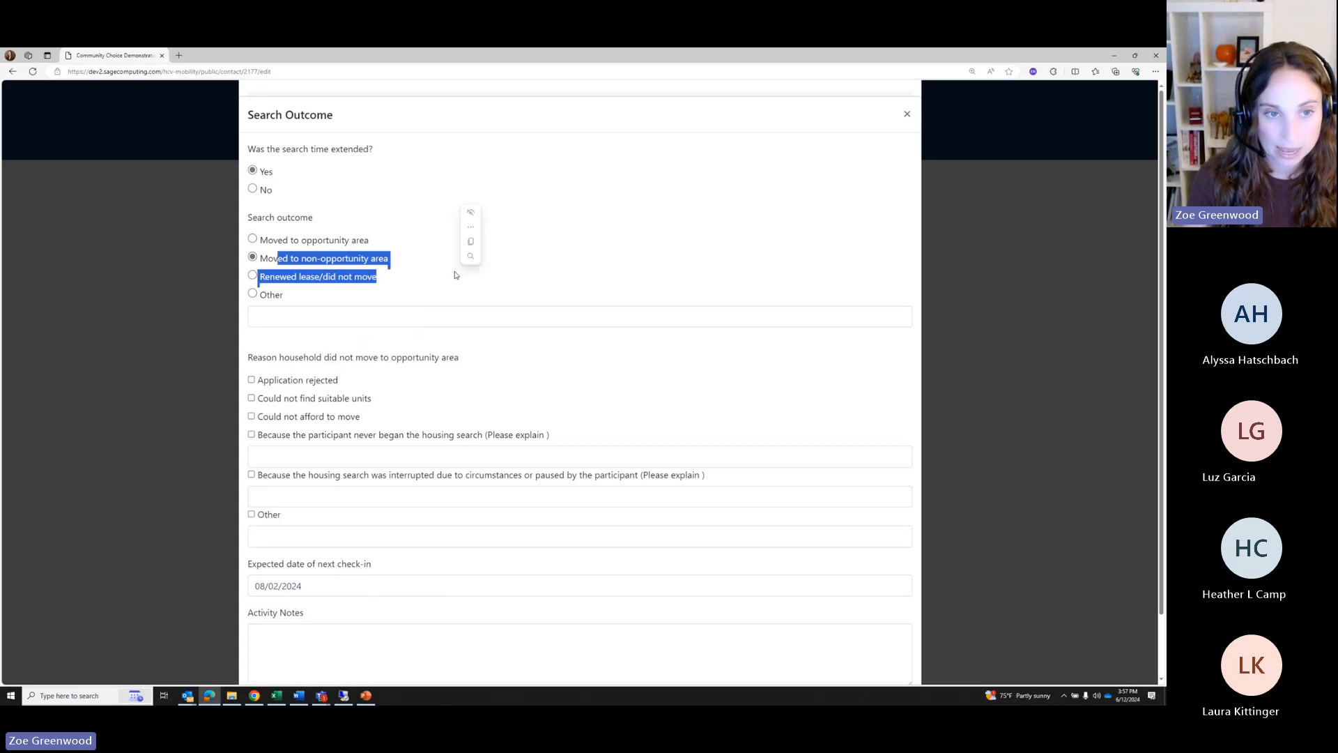
{"action": "left_click", "coordinate": [407, 297]}
{"action": "scroll", "coordinate": [311, 355], "scroll_direction": "down", "scroll_amount": 1}
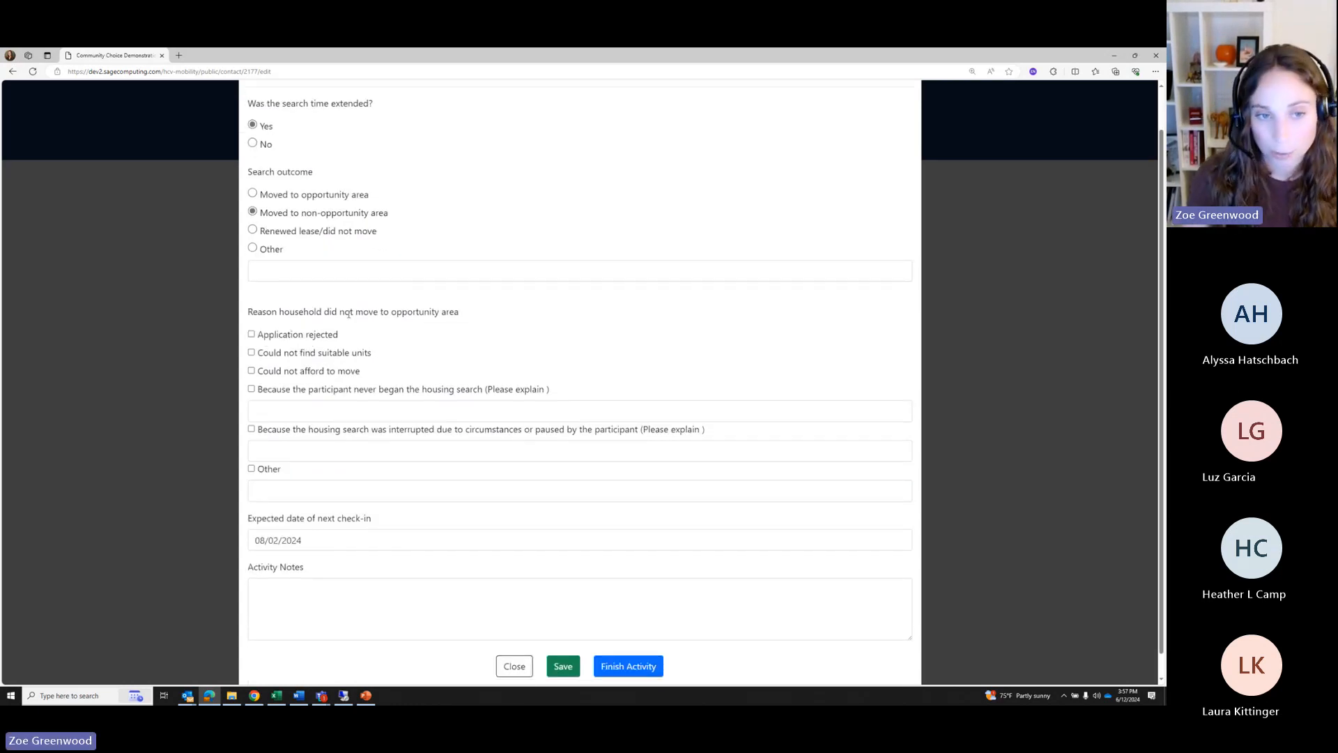
{"action": "left_click_drag", "start_coordinate": [269, 312], "coordinate": [473, 317]}
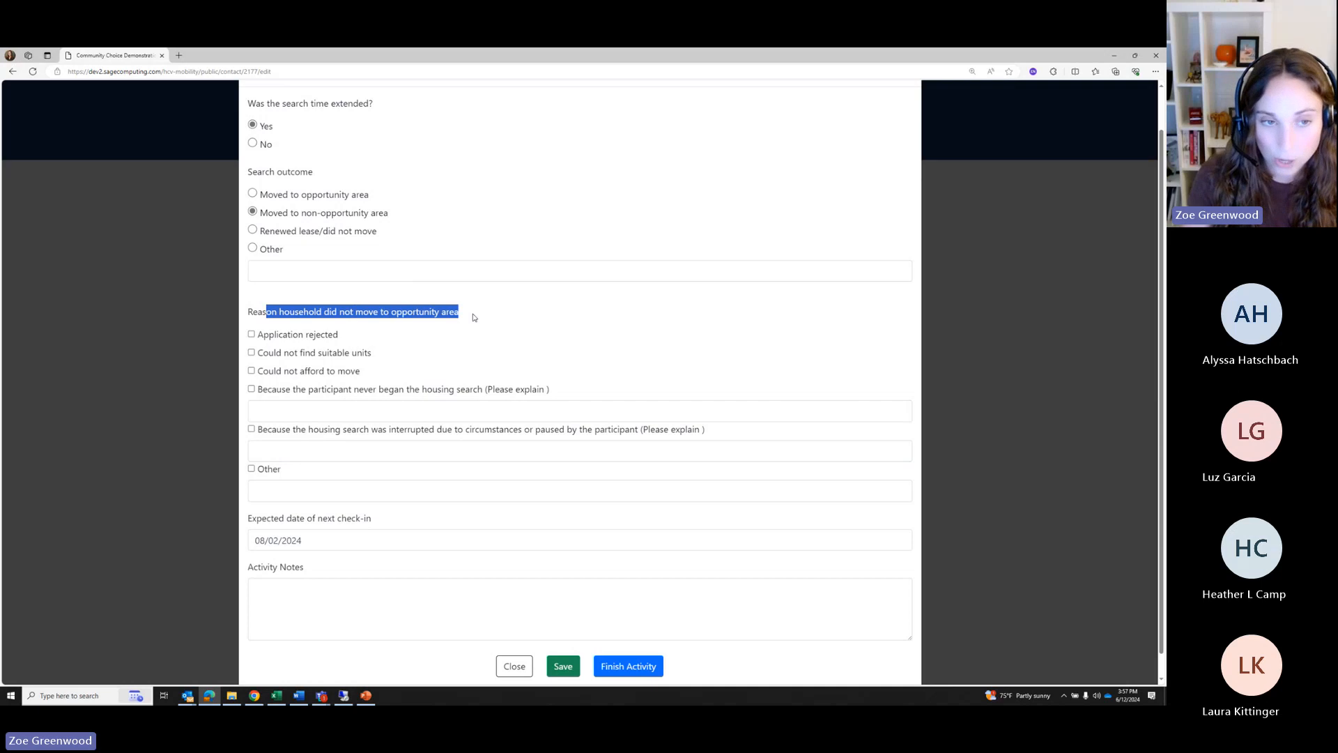
{"action": "left_click", "coordinate": [387, 322]}
{"action": "left_click_drag", "start_coordinate": [328, 311], "coordinate": [461, 312]}
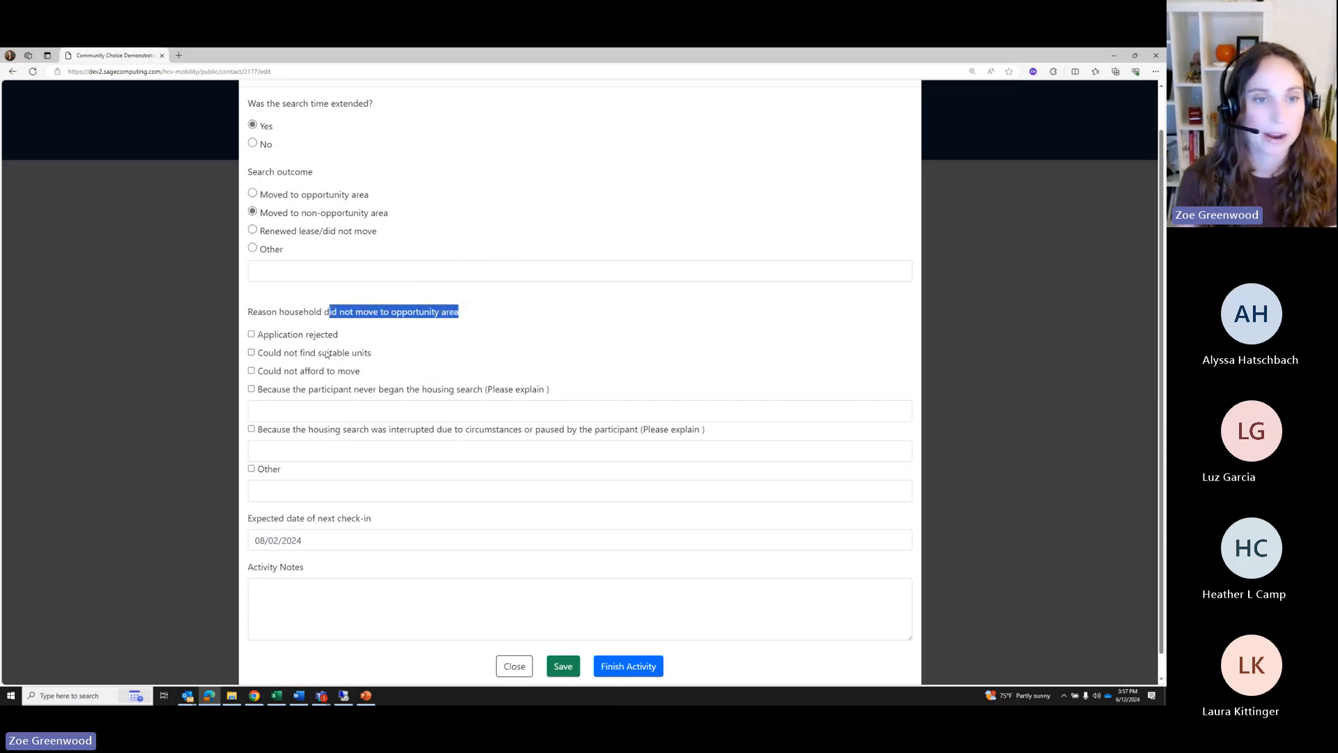
{"action": "left_click", "coordinate": [251, 335]}
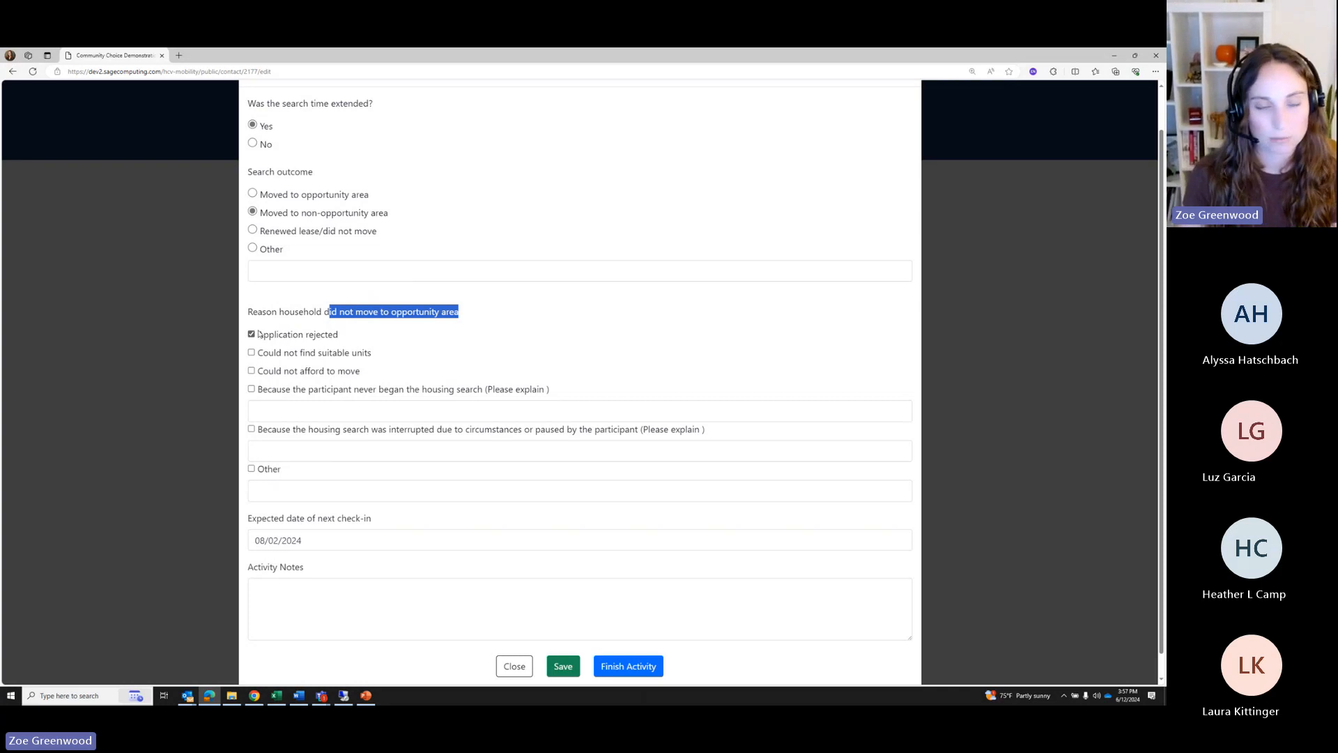
{"action": "left_click", "coordinate": [251, 371]}
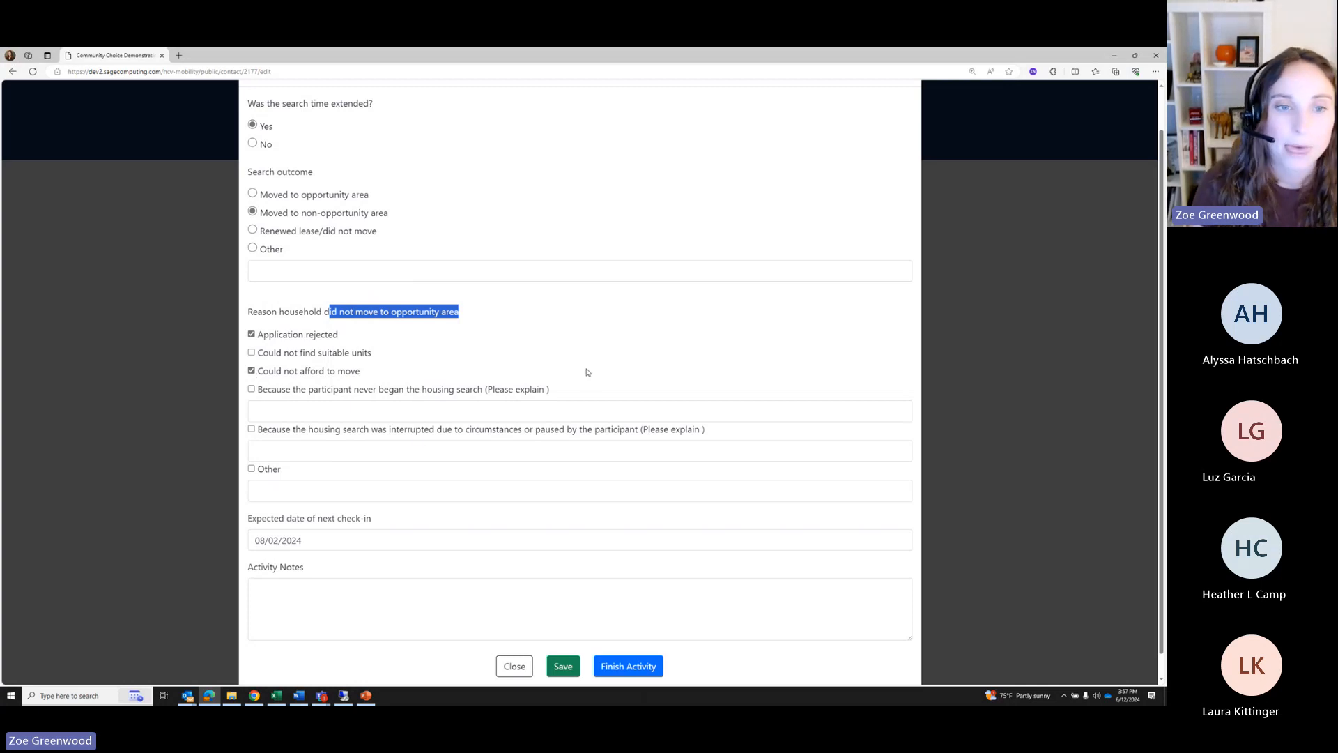
Add then remove the never-began-search reason and its note, and check housing search interrupted instead
{"action": "scroll", "coordinate": [569, 378], "scroll_direction": "down", "scroll_amount": 1}
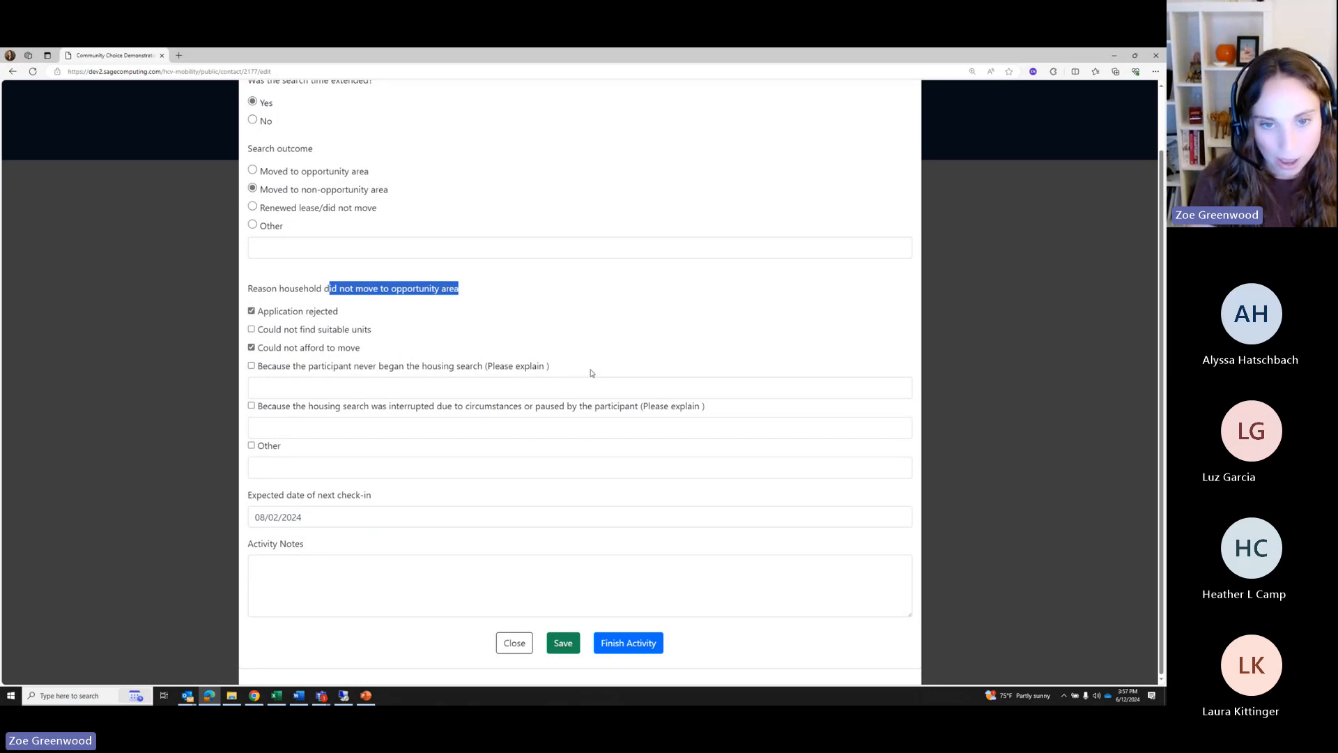
{"action": "left_click_drag", "start_coordinate": [552, 370], "coordinate": [257, 372]}
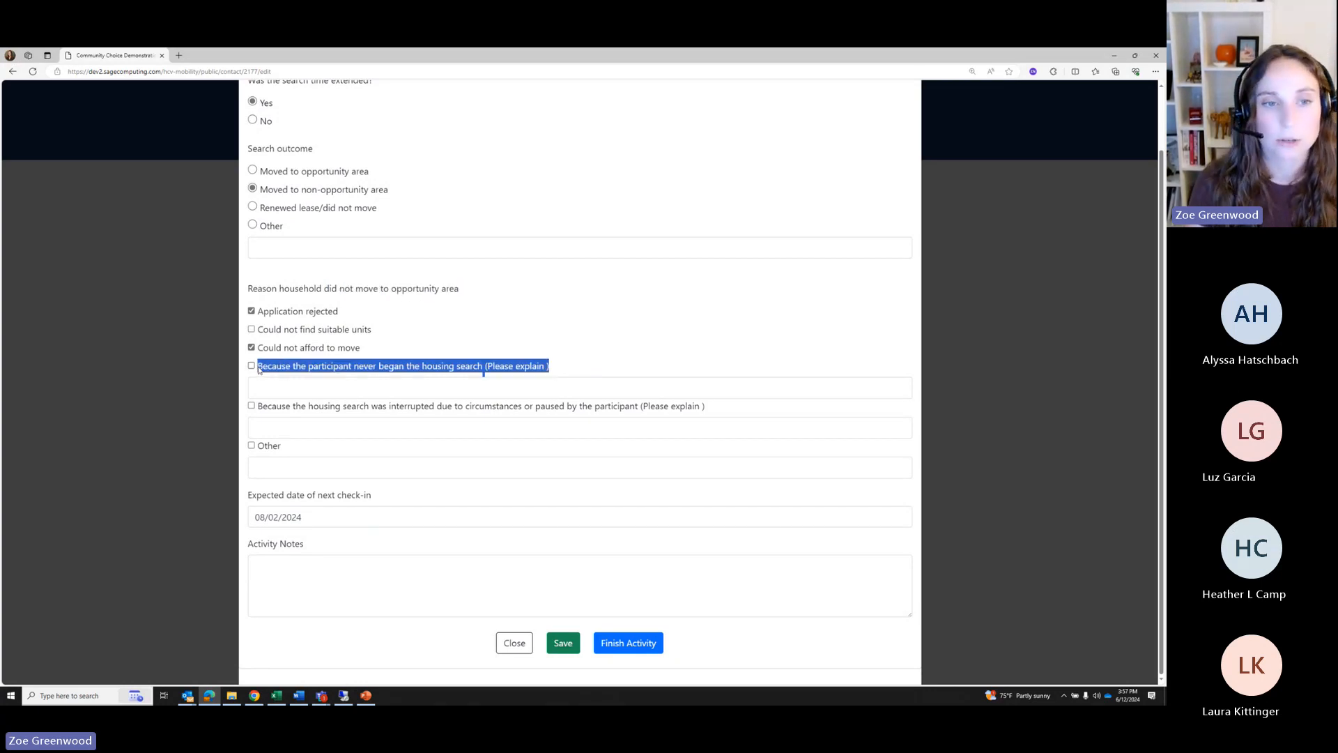
{"action": "left_click", "coordinate": [421, 373]}
{"action": "left_click_drag", "start_coordinate": [308, 371], "coordinate": [555, 372]}
{"action": "left_click", "coordinate": [469, 351]}
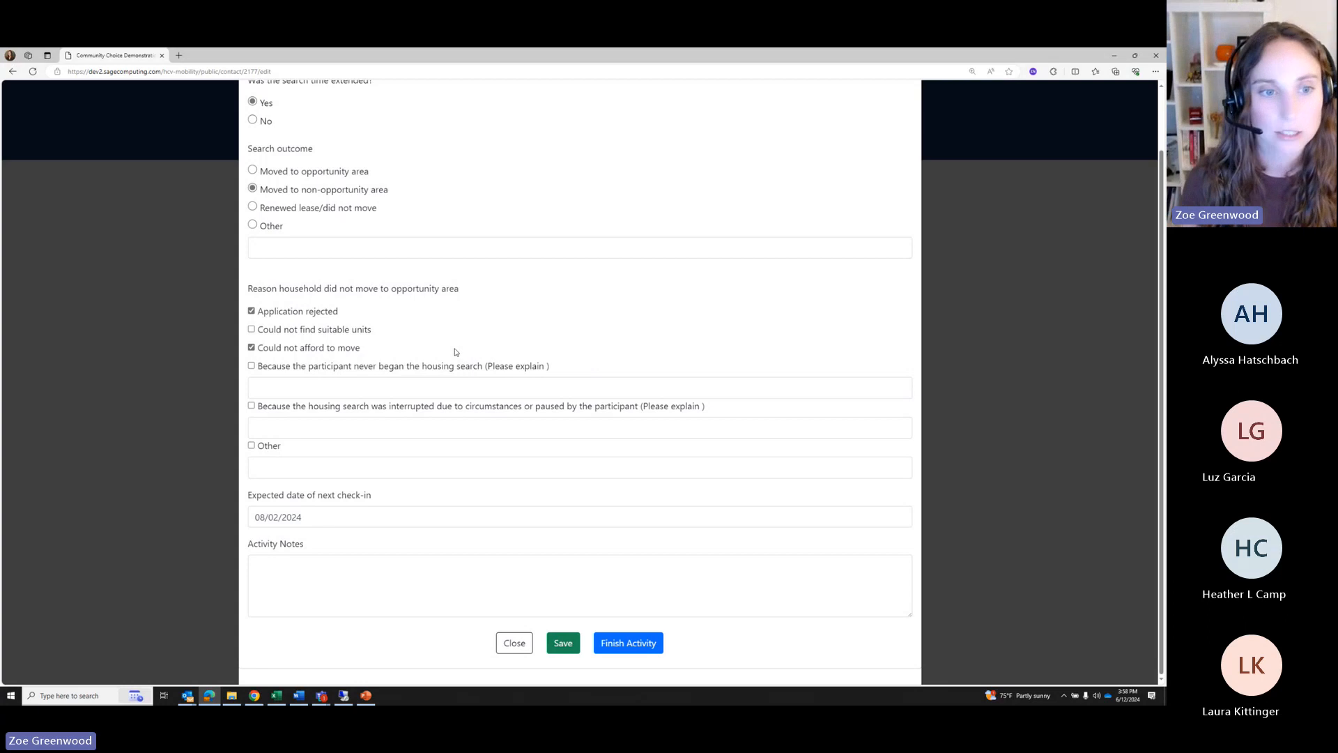
{"action": "left_click", "coordinate": [251, 366]}
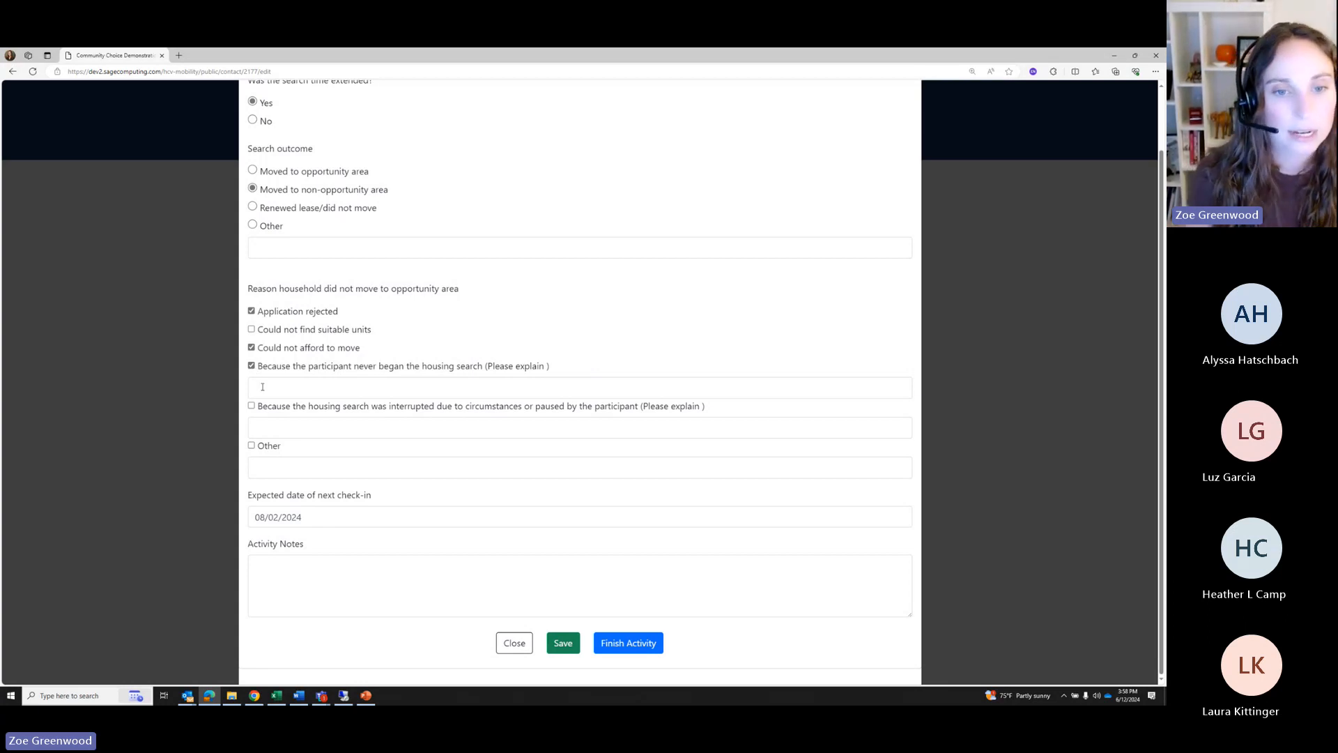
{"action": "left_click", "coordinate": [265, 388]}
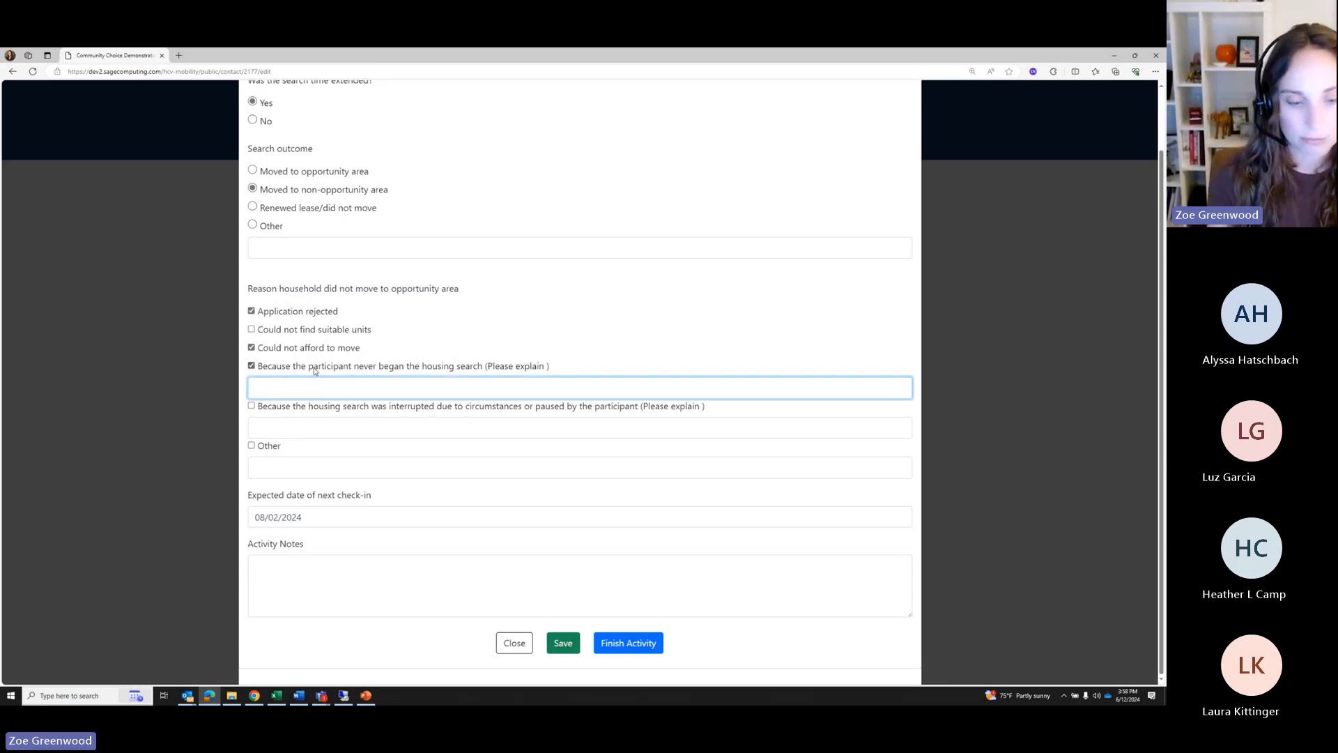
{"action": "type", "text": "par"}
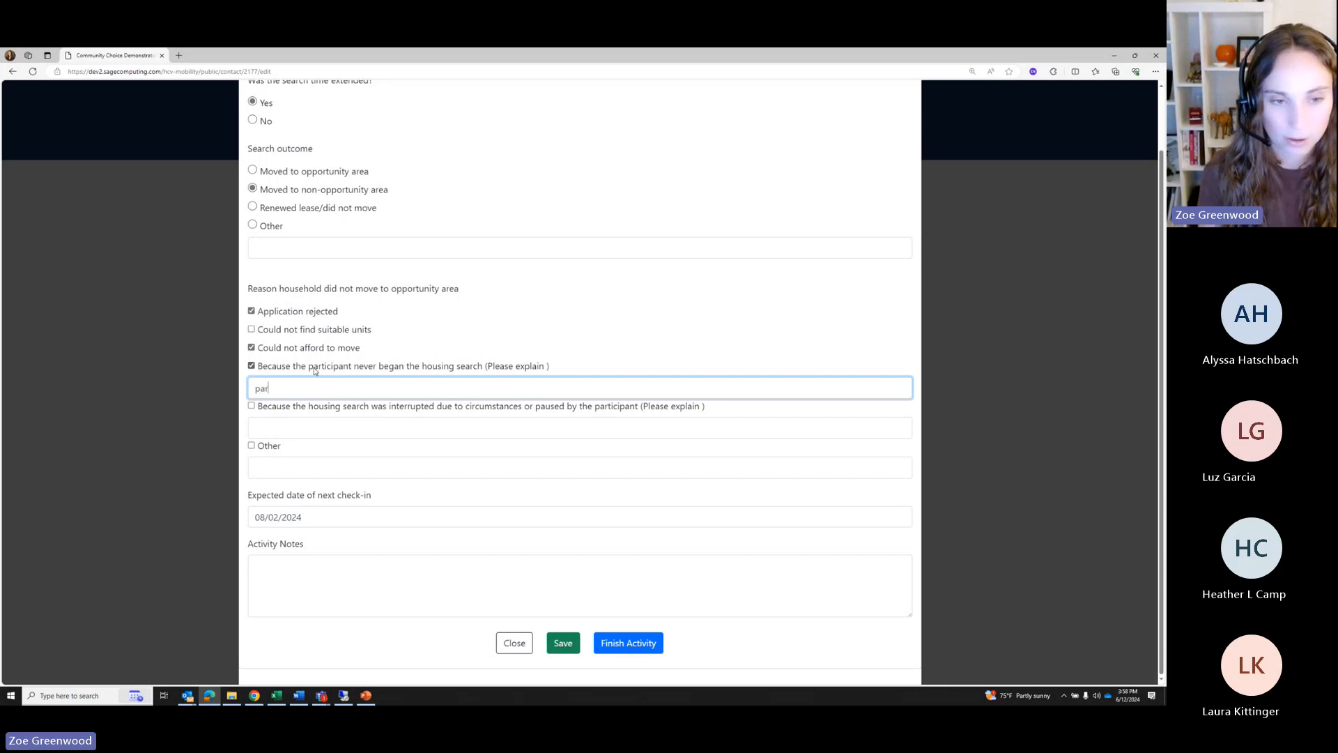
{"action": "type", "text": "ticipant never "}
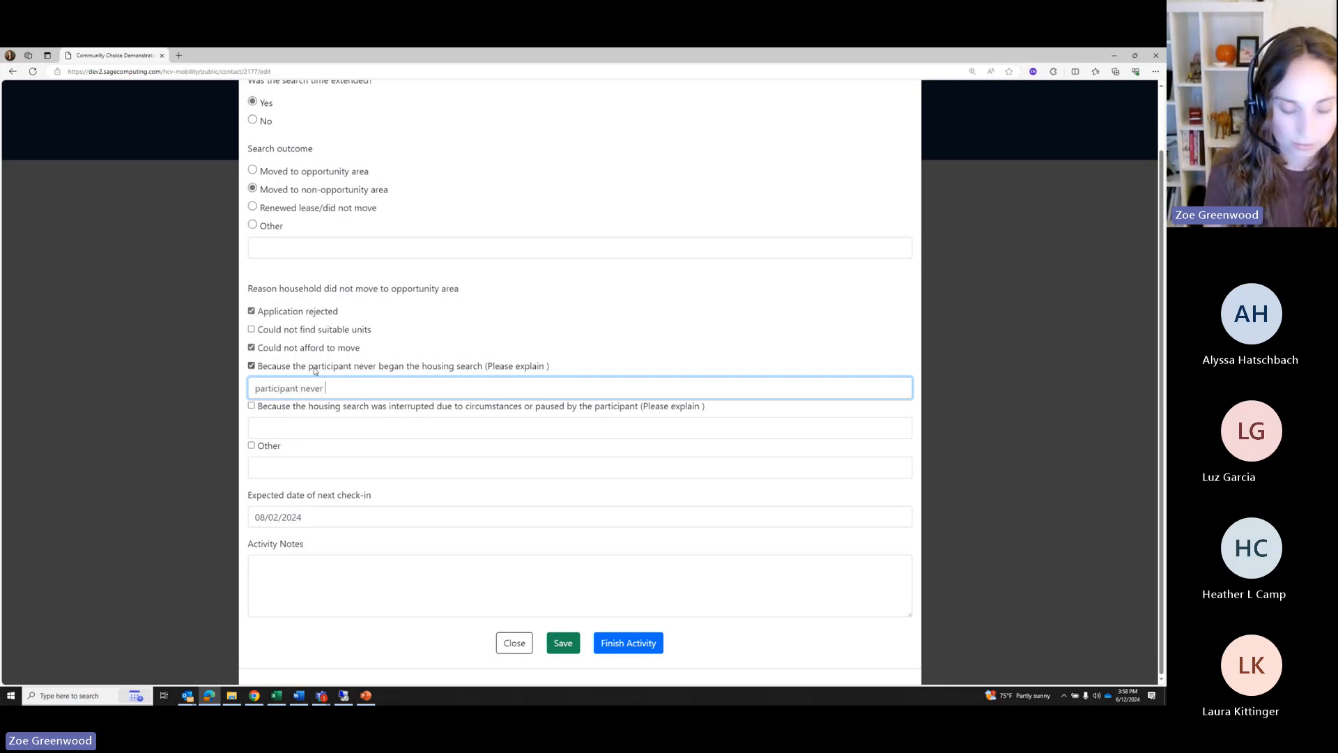
{"action": "type", "text": "reque"}
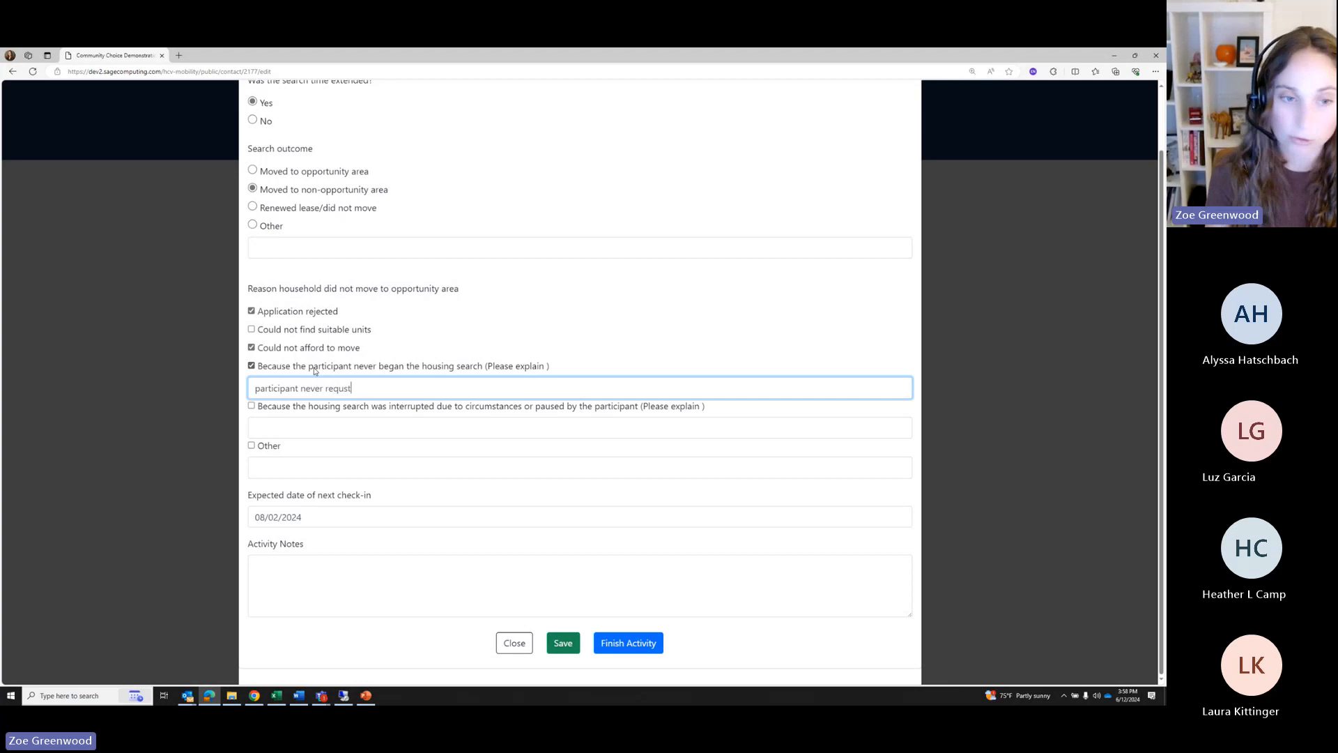
{"action": "type", "text": "sted move voucher"}
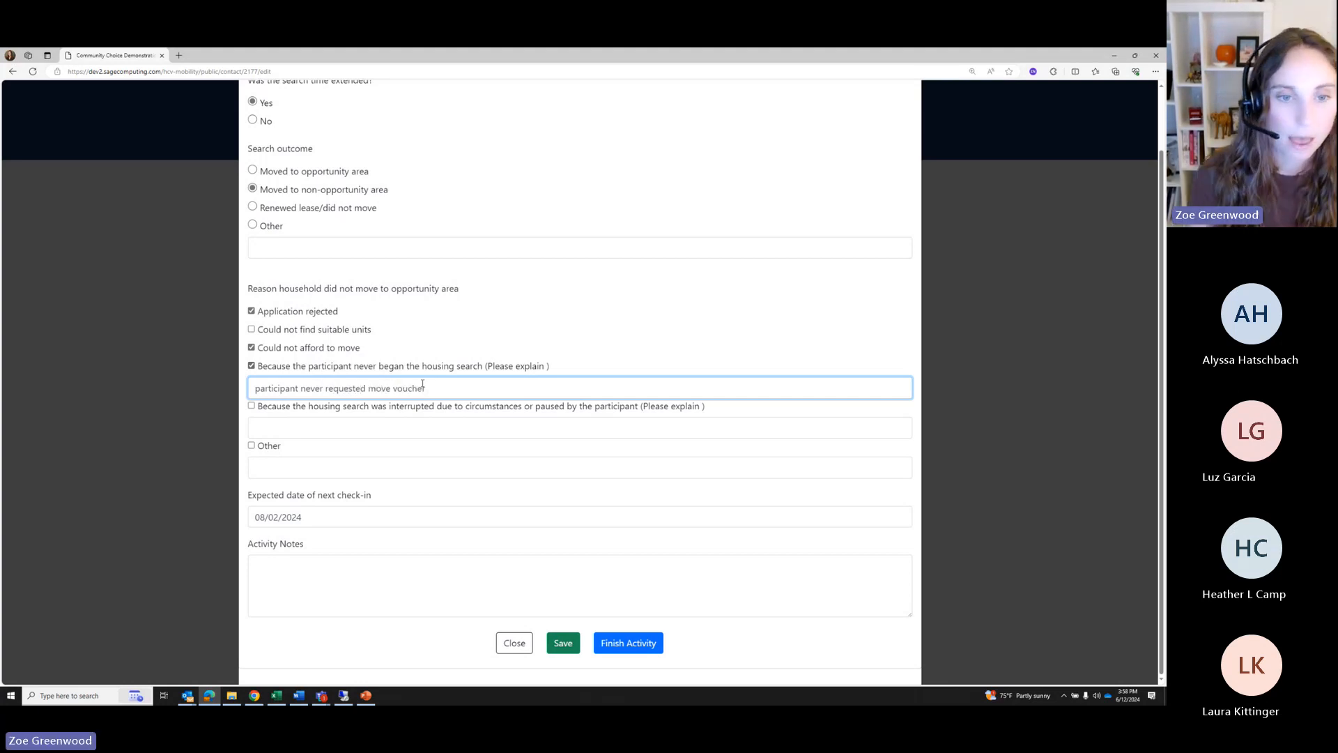
{"action": "left_click", "coordinate": [252, 368]}
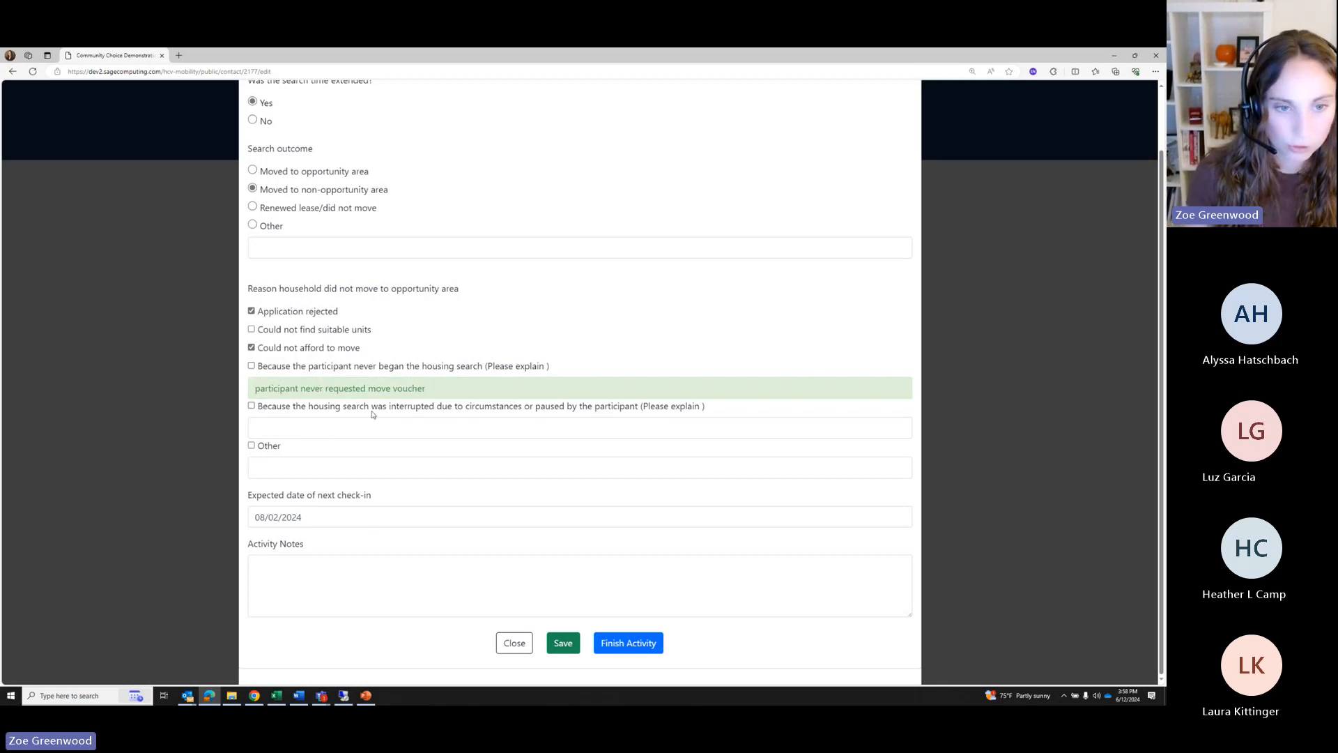
{"action": "left_click_drag", "start_coordinate": [427, 388], "coordinate": [202, 380]}
{"action": "key", "text": "BackSpace"}
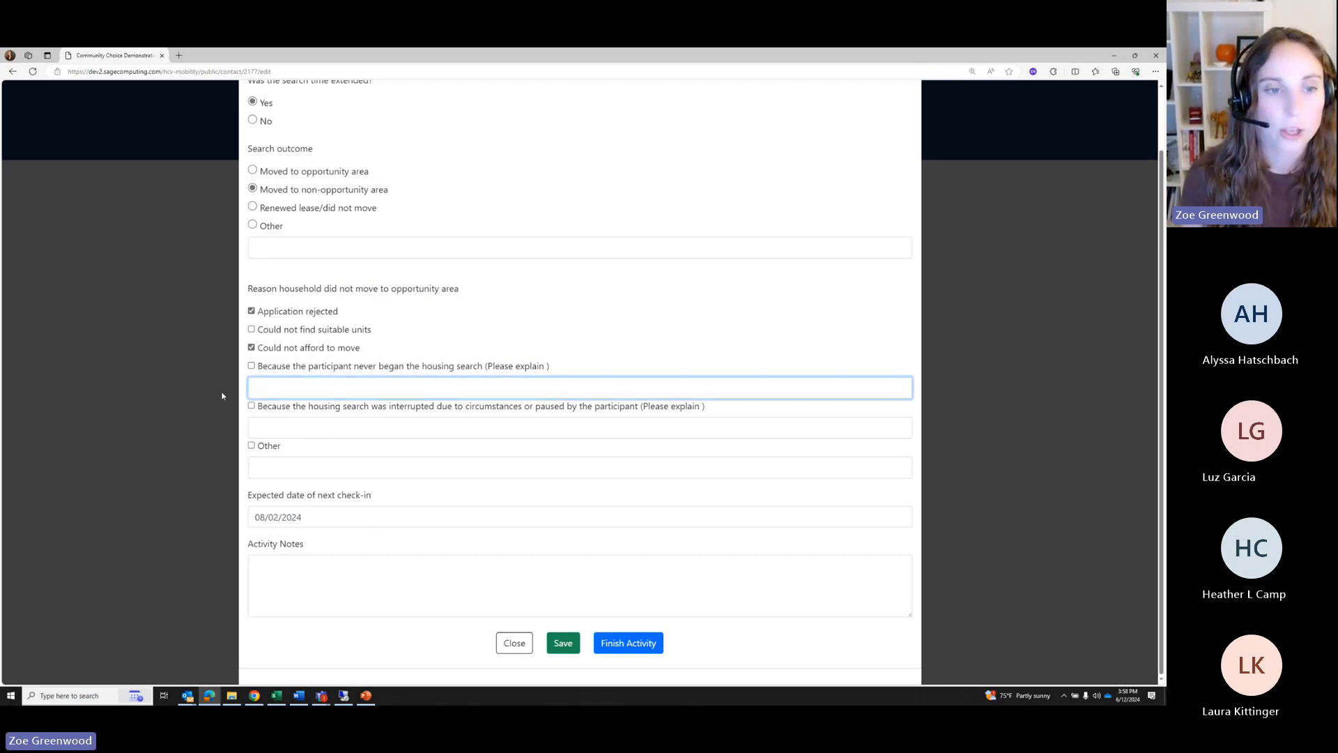
{"action": "left_click", "coordinate": [251, 405]}
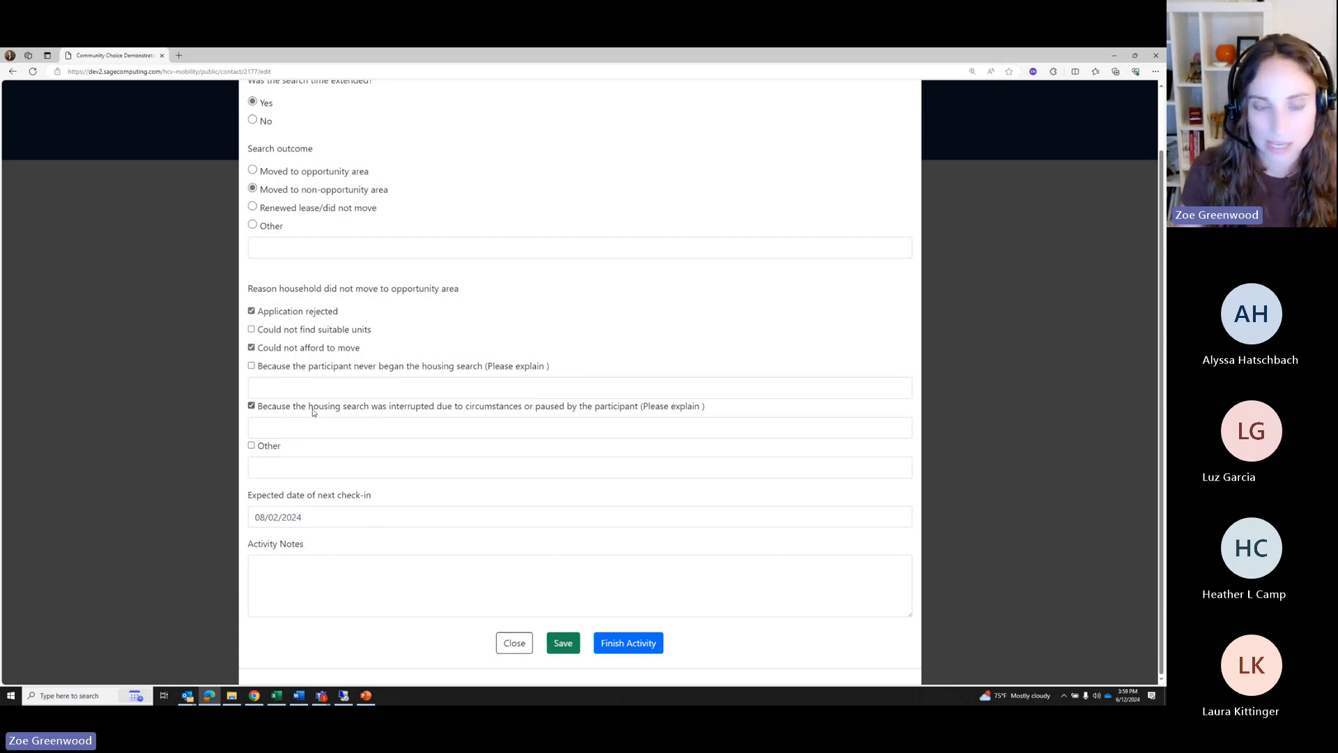
Explain the interrupted search as 'Wants to move after school year ends'
{"action": "left_click_drag", "start_coordinate": [345, 411], "coordinate": [723, 410]}
{"action": "left_click", "coordinate": [427, 433]}
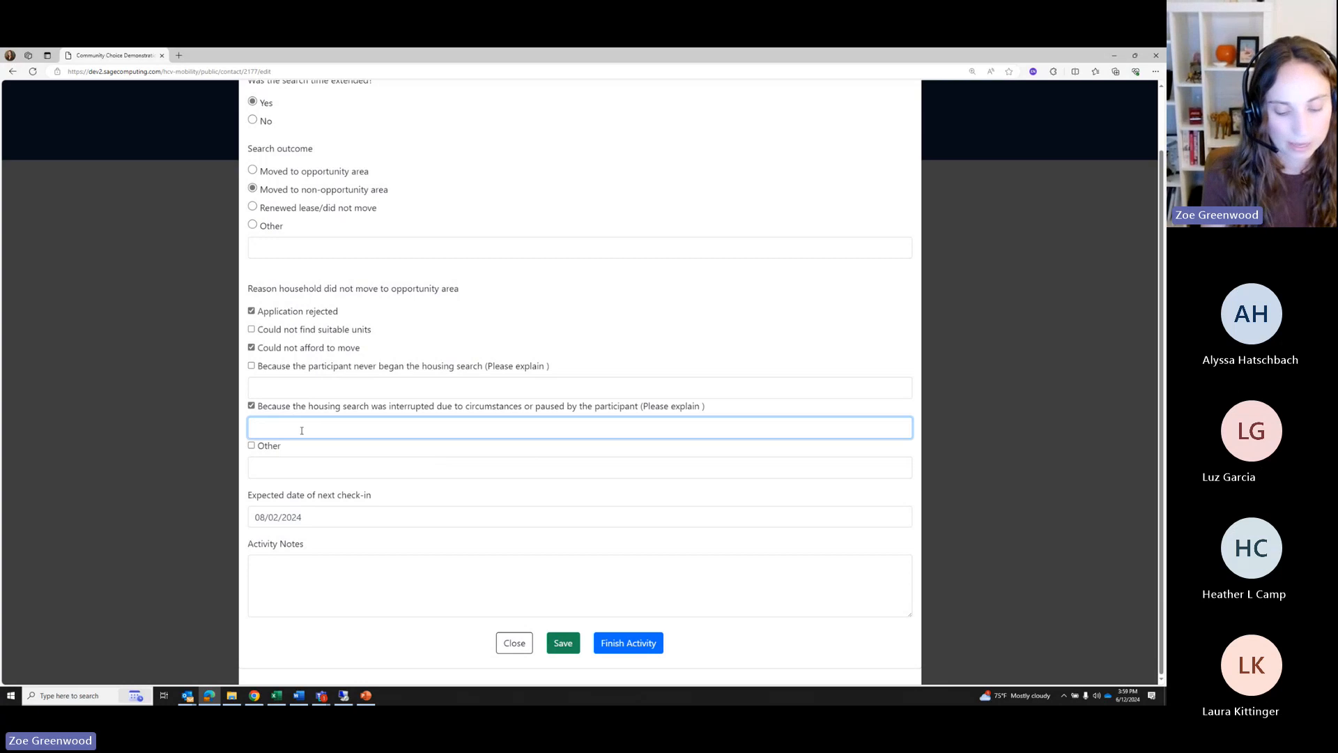
{"action": "type", "text": "Wants t"}
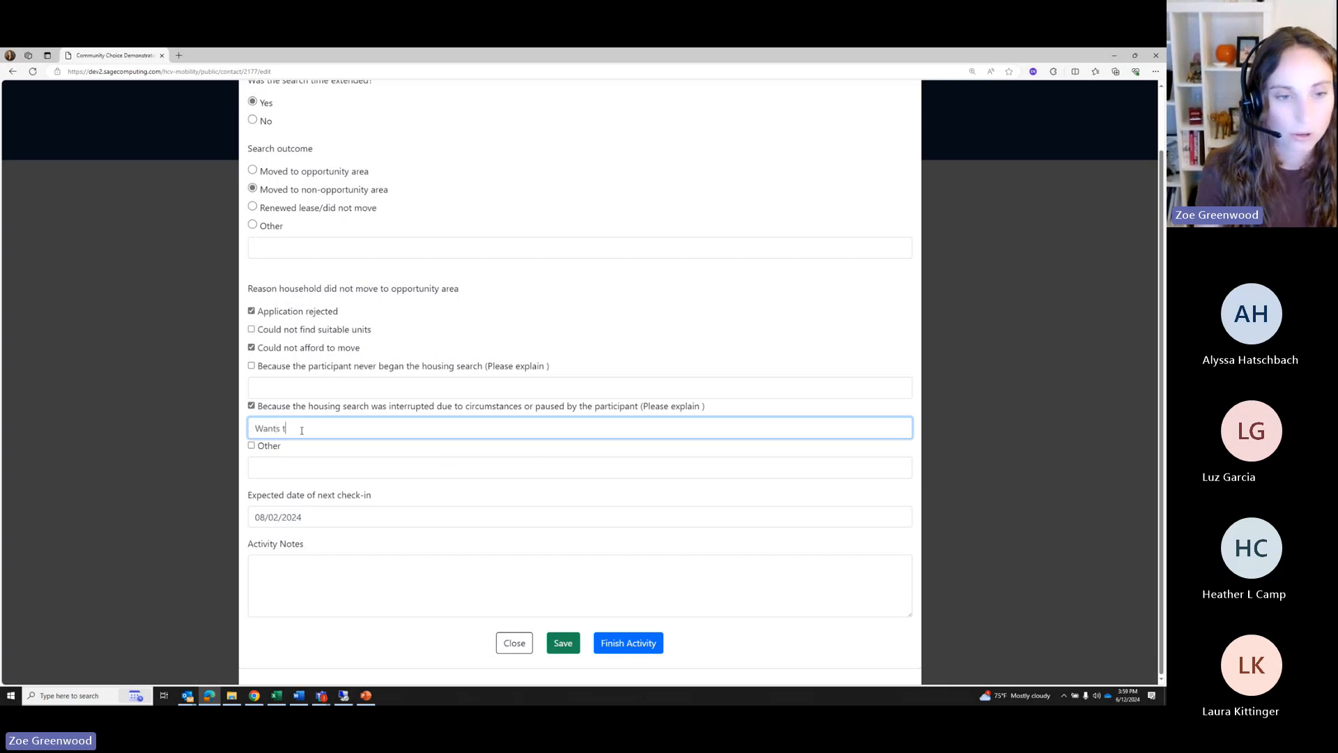
{"action": "type", "text": "o move after "}
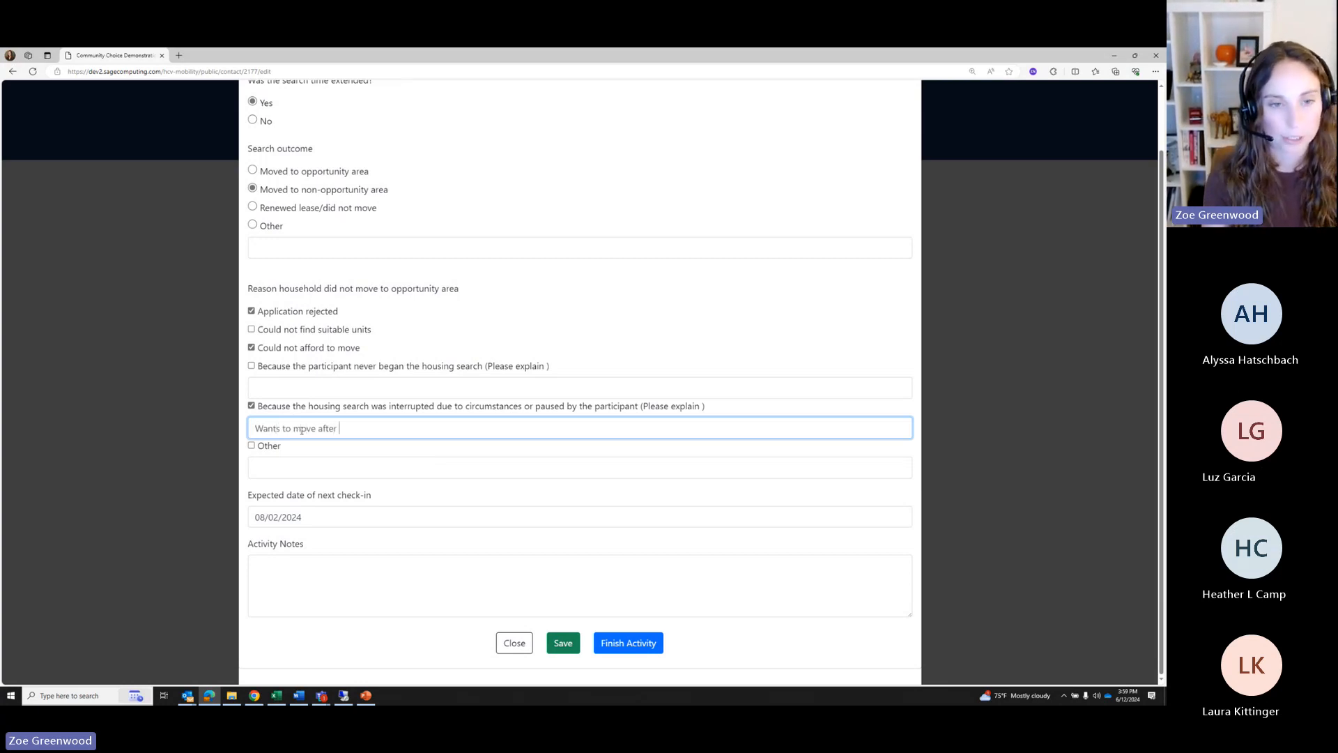
{"action": "type", "text": "school year ends"}
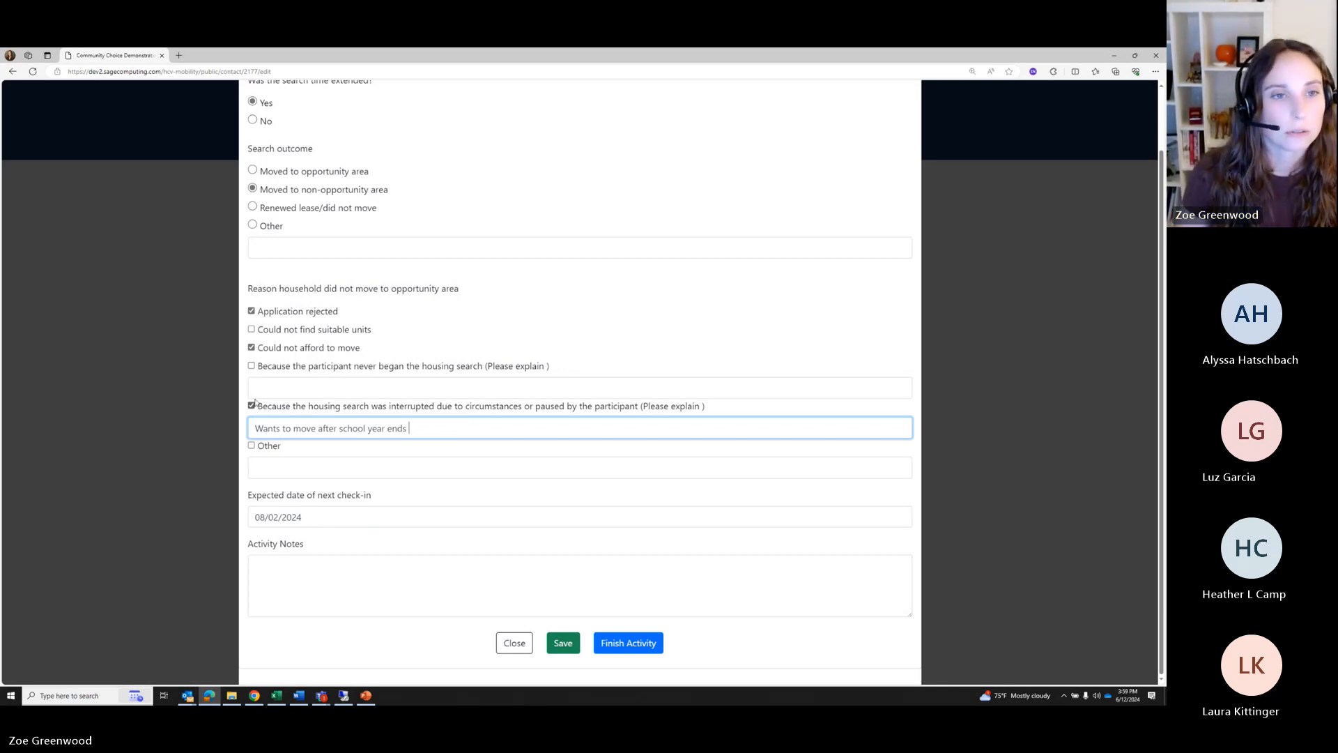
{"action": "left_click", "coordinate": [252, 207]}
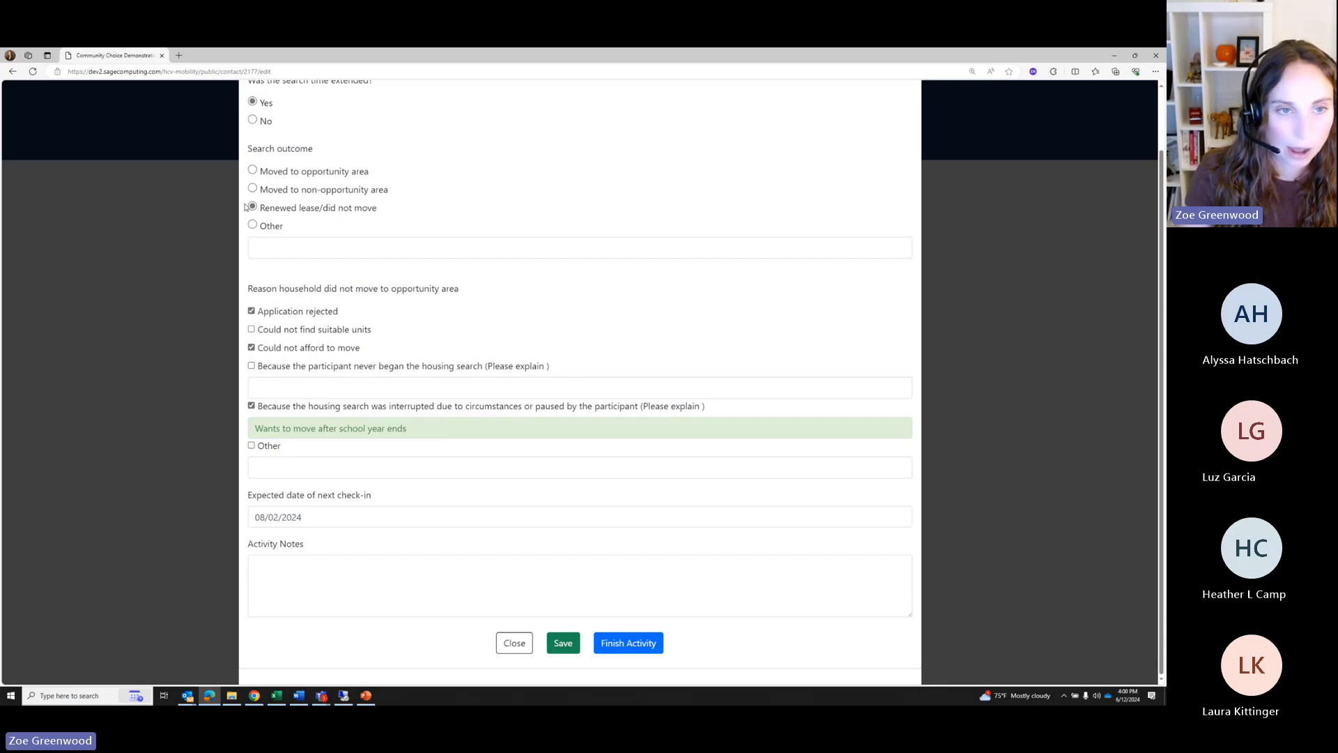
{"action": "left_click", "coordinate": [253, 188]}
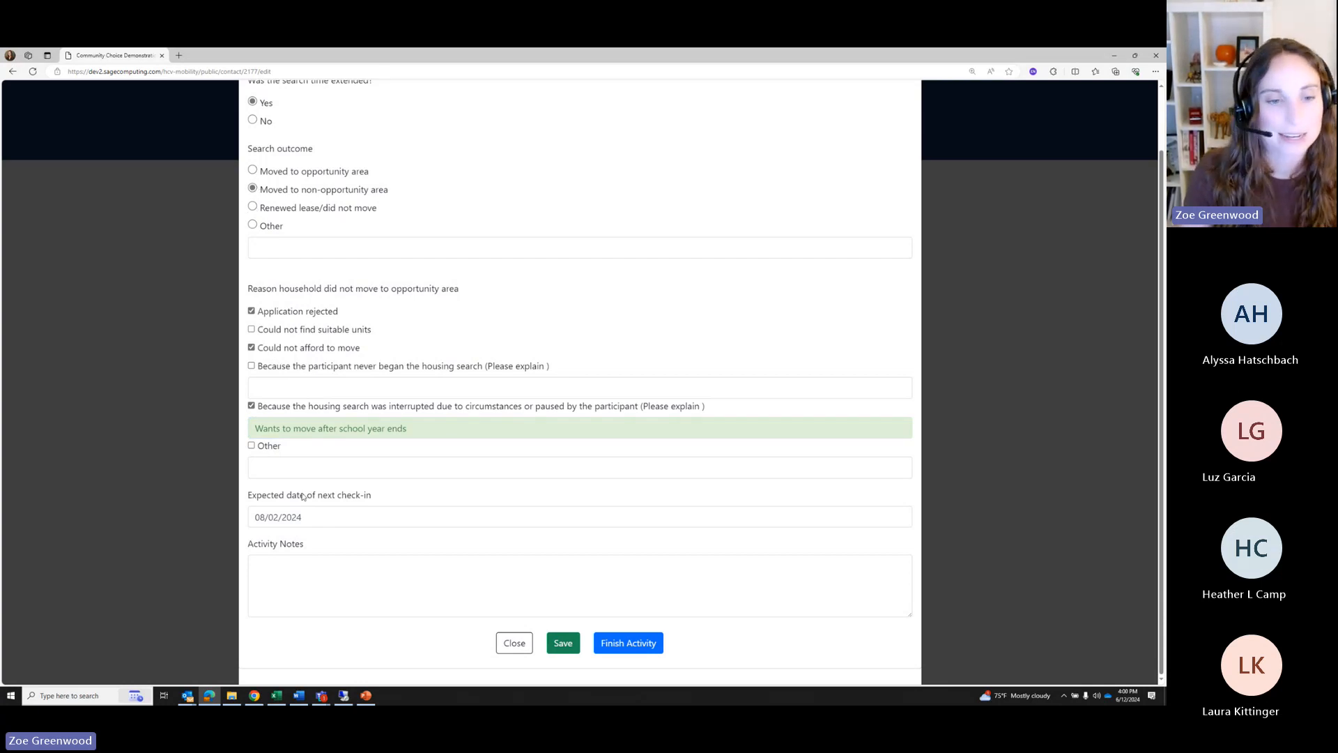
{"action": "left_click", "coordinate": [314, 517]}
{"action": "left_click", "coordinate": [526, 343]}
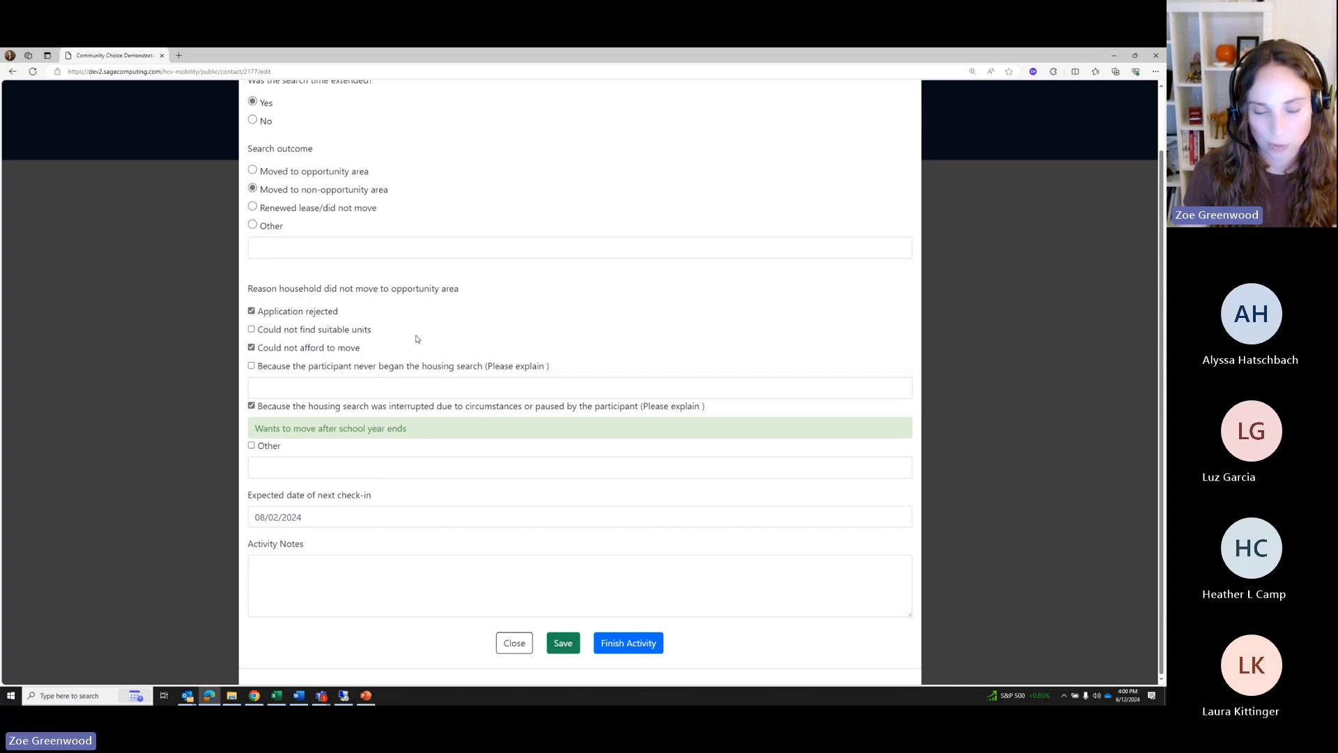
{"action": "left_click", "coordinate": [271, 521]}
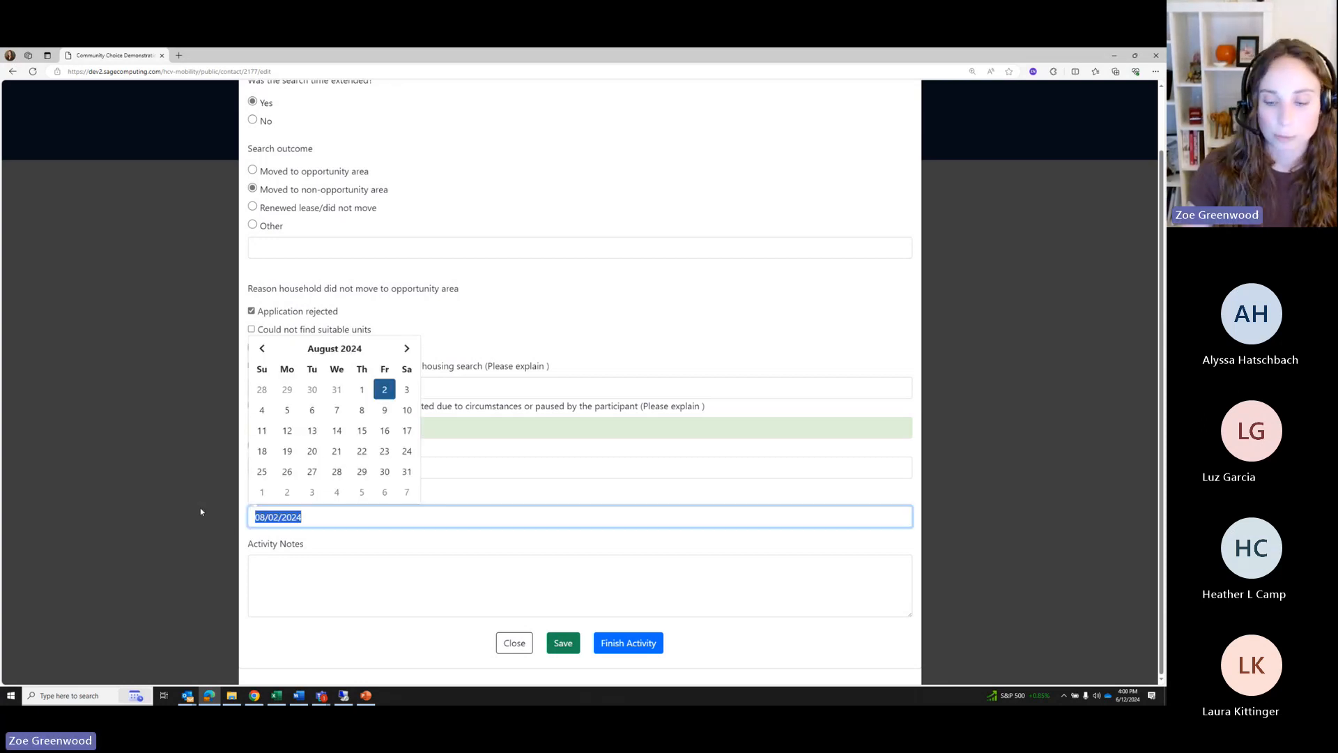
{"action": "key", "text": "BackSpace"}
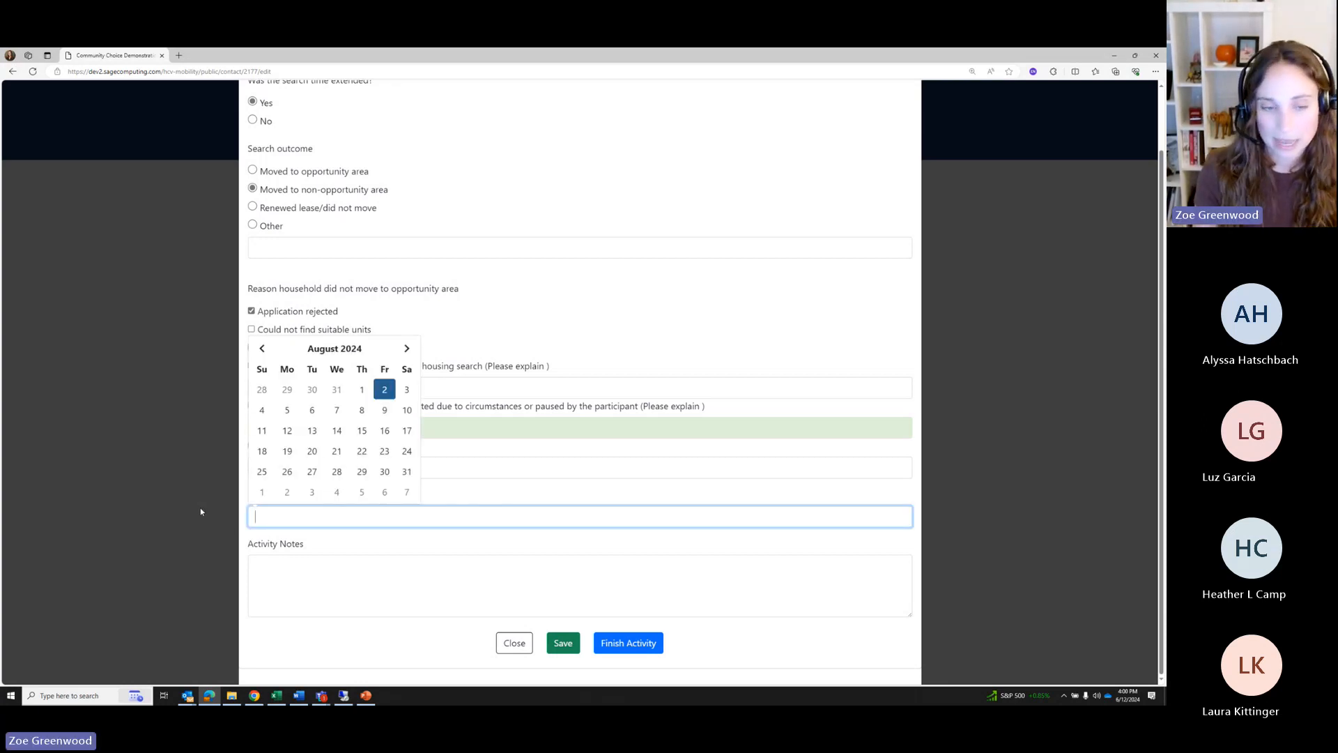
{"action": "left_click", "coordinate": [486, 490]}
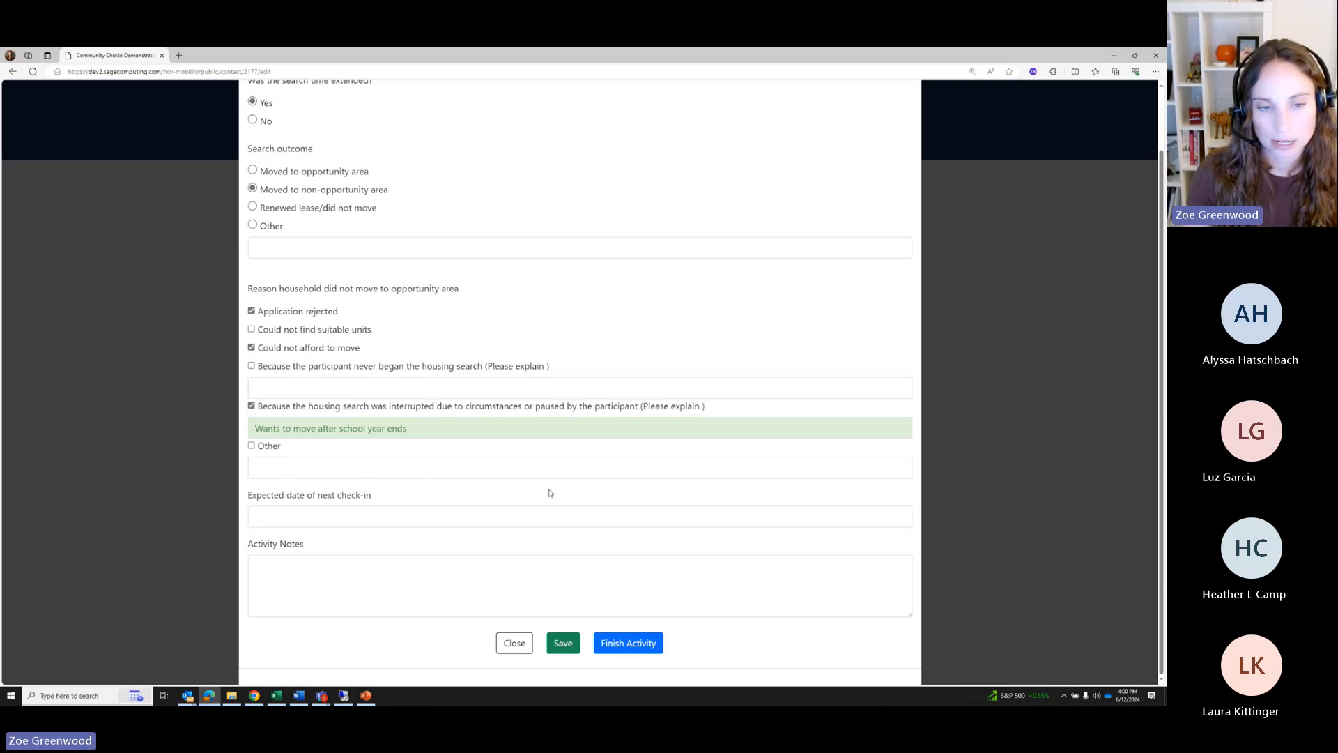
{"action": "left_click", "coordinate": [350, 519]}
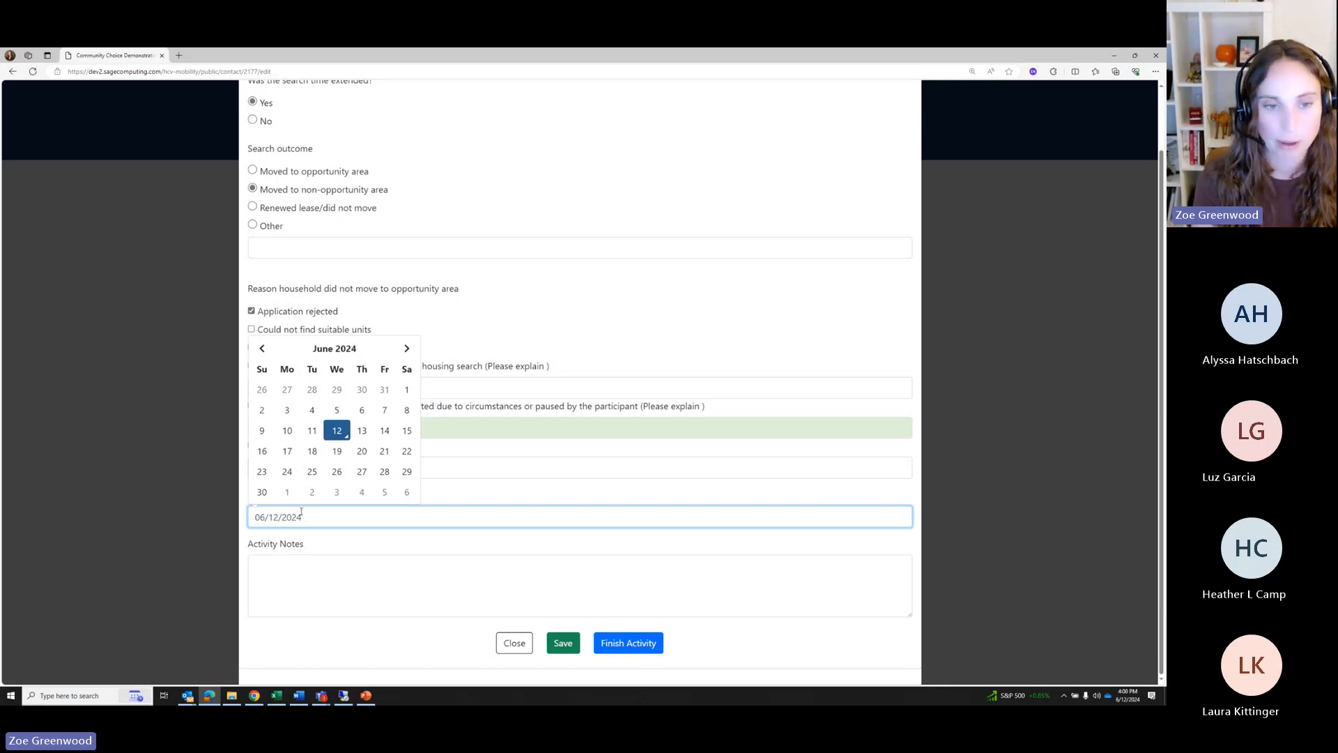
{"action": "left_click", "coordinate": [437, 473]}
{"action": "left_click", "coordinate": [420, 430]}
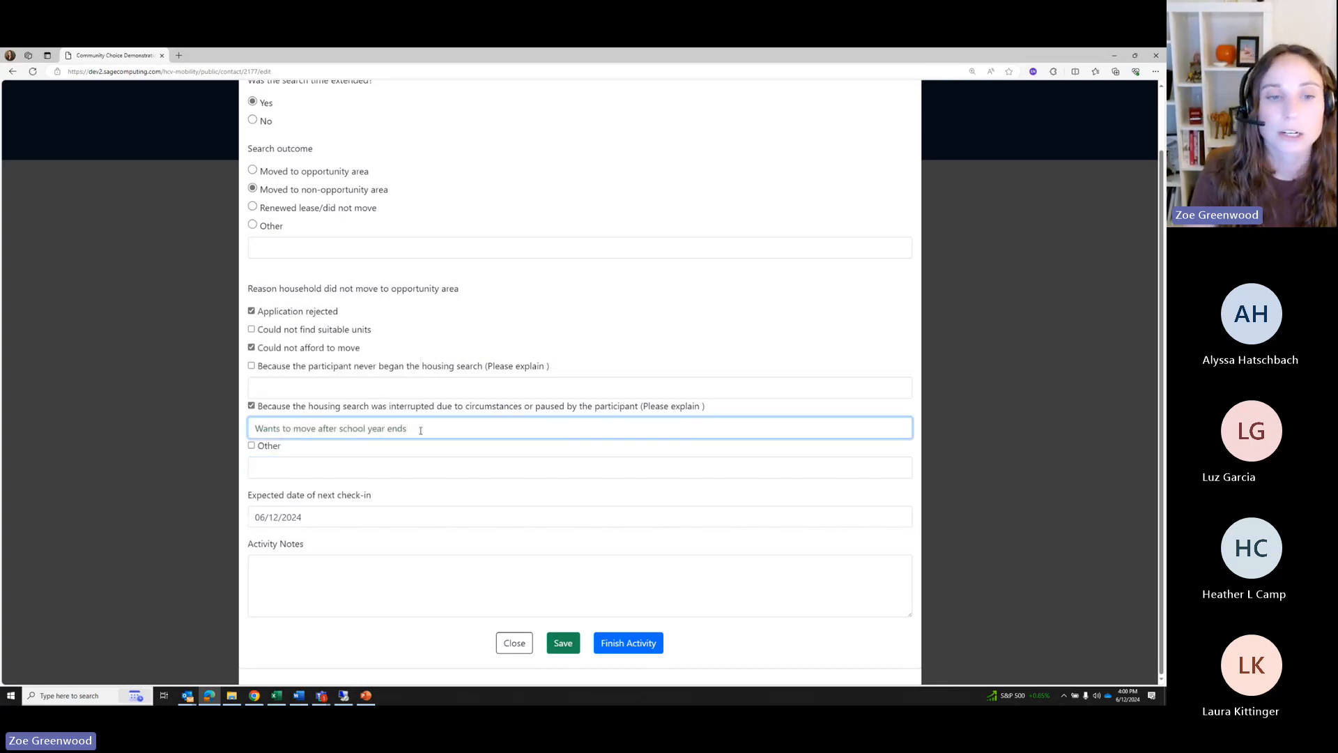
{"action": "left_click_drag", "start_coordinate": [420, 430], "coordinate": [247, 428]}
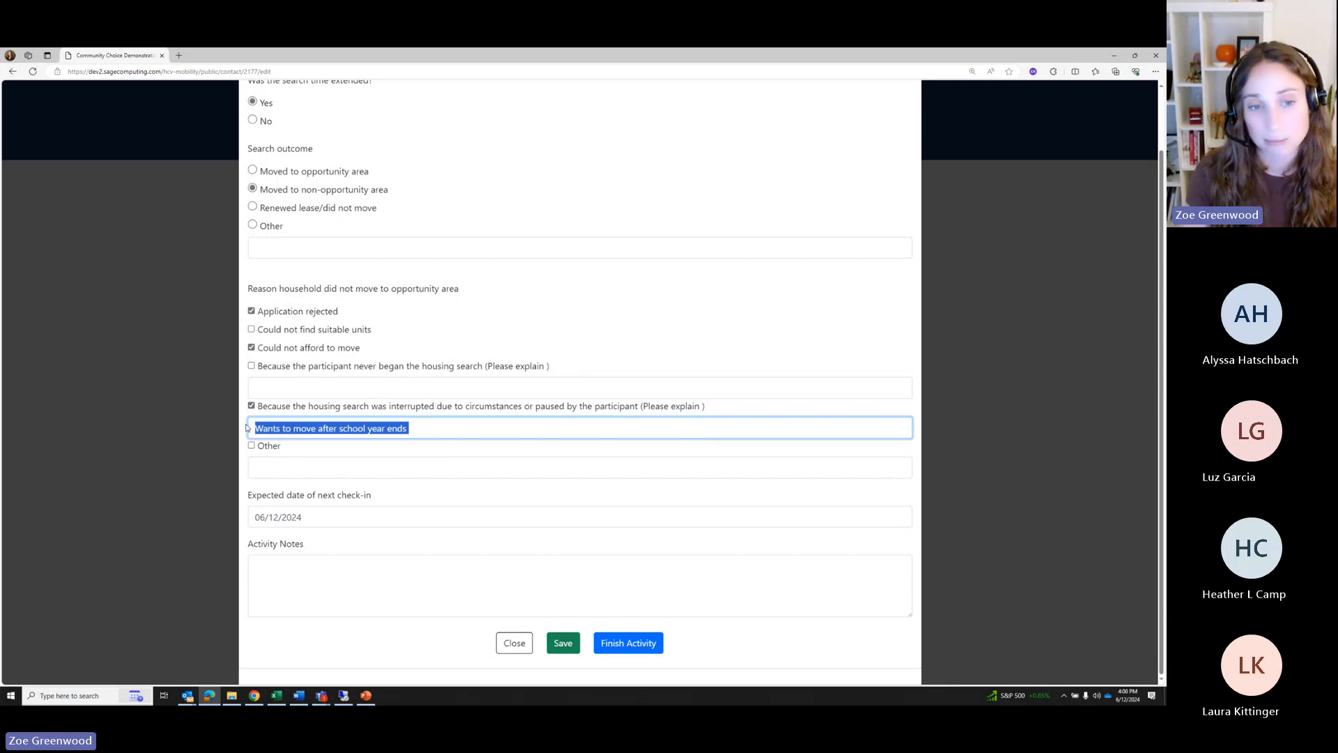
{"action": "left_click", "coordinate": [351, 517]}
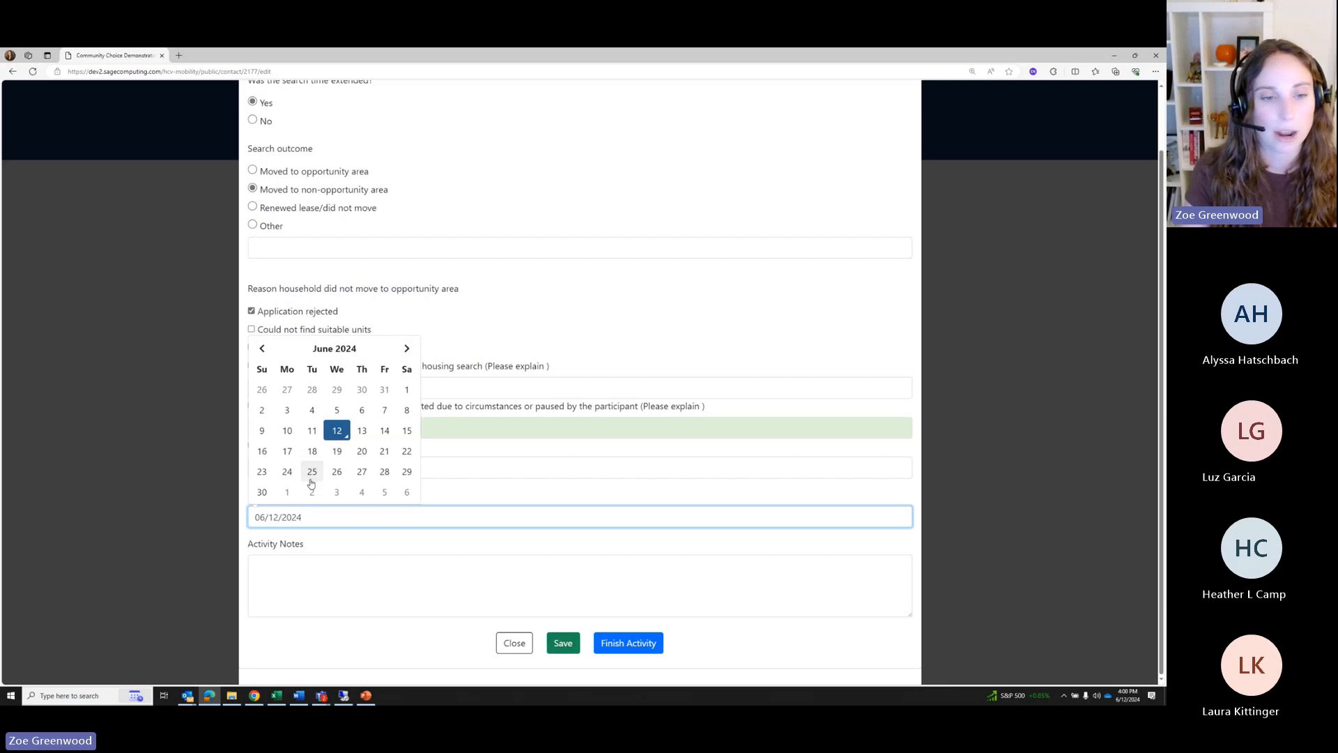
{"action": "left_click_drag", "start_coordinate": [309, 520], "coordinate": [251, 518]}
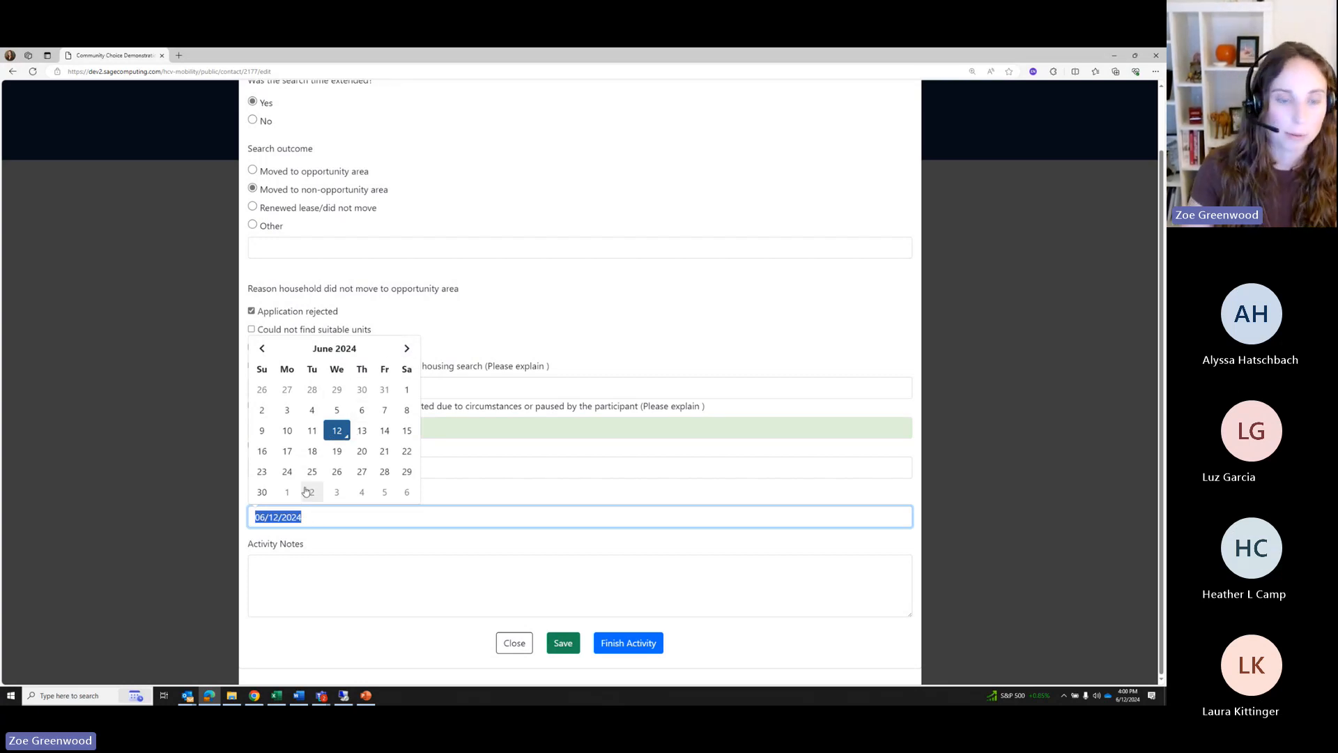
{"action": "left_click", "coordinate": [436, 443]}
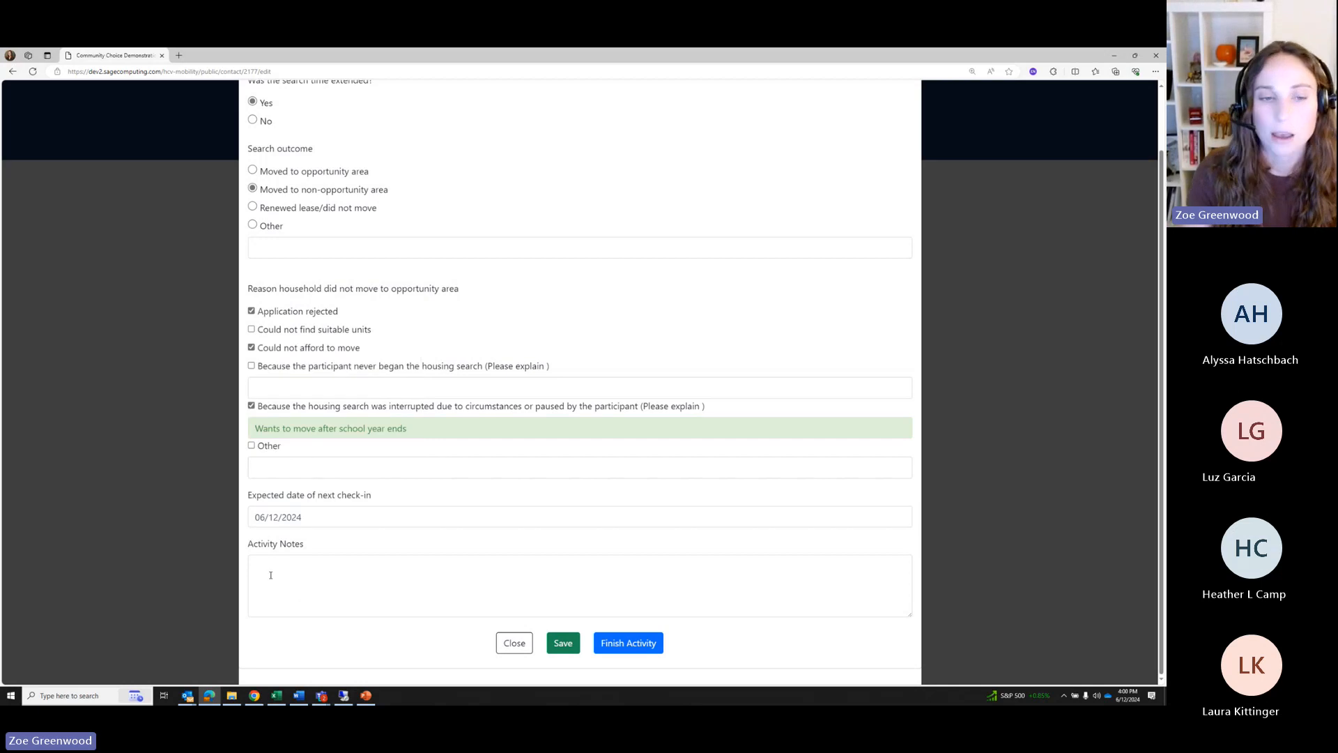
{"action": "left_click_drag", "start_coordinate": [320, 517], "coordinate": [235, 511]}
{"action": "key", "text": "BackSpace"}
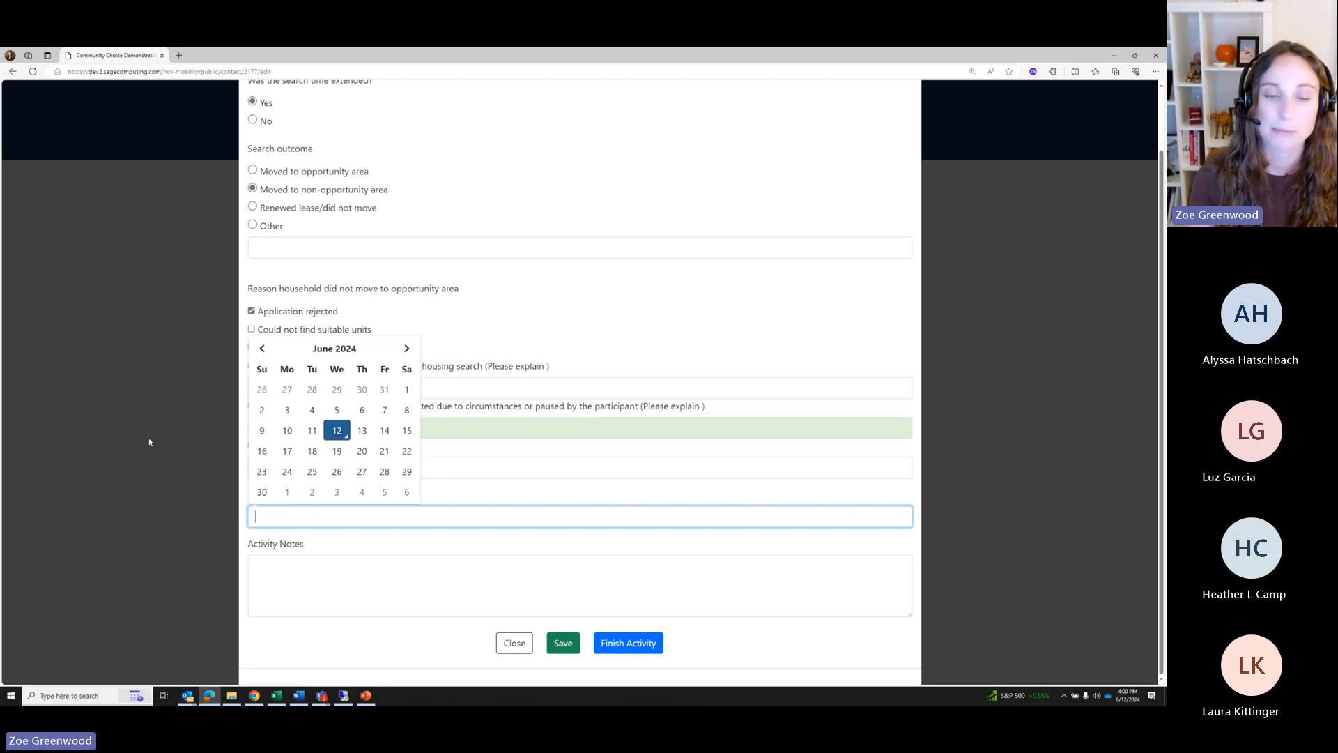
{"action": "left_click", "coordinate": [448, 496]}
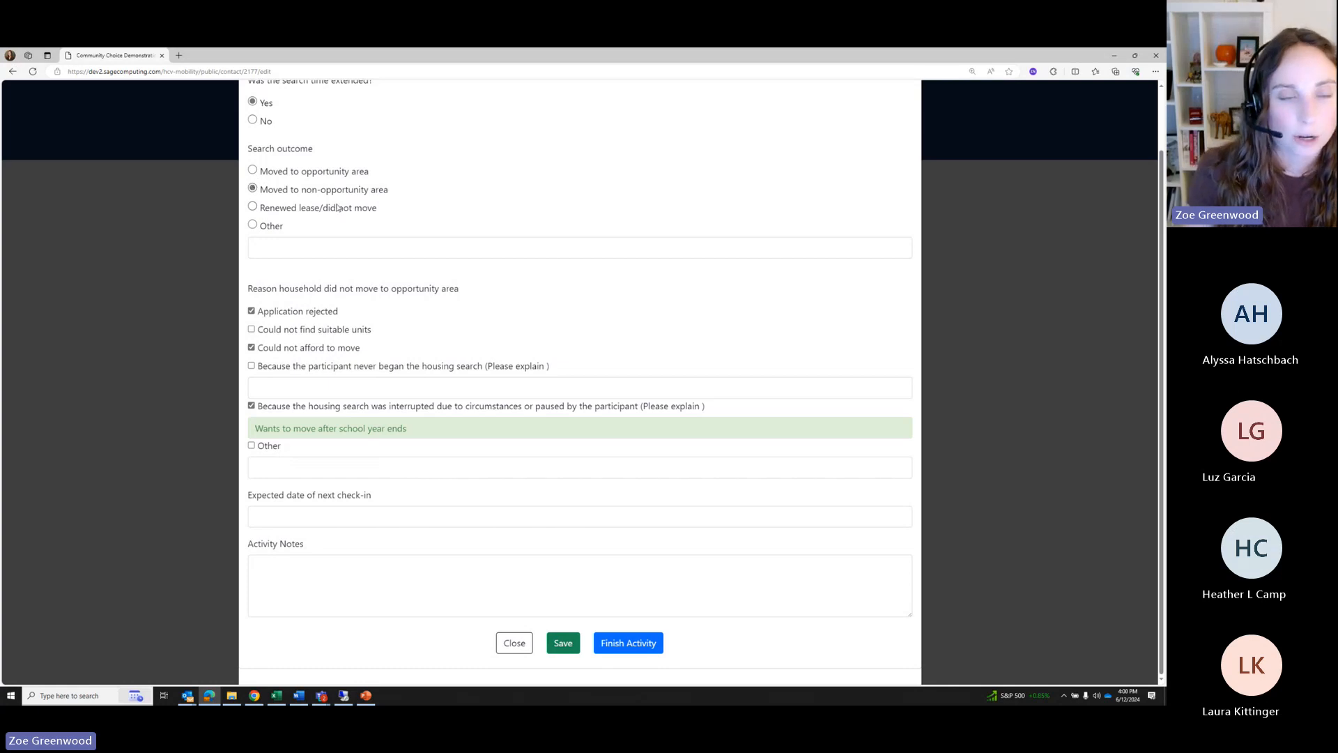
Switch the outcome to Renewed lease/did not move and uncheck the Application rejected, interrupted-search and Could not afford reasons
{"action": "left_click_drag", "start_coordinate": [273, 190], "coordinate": [398, 192]}
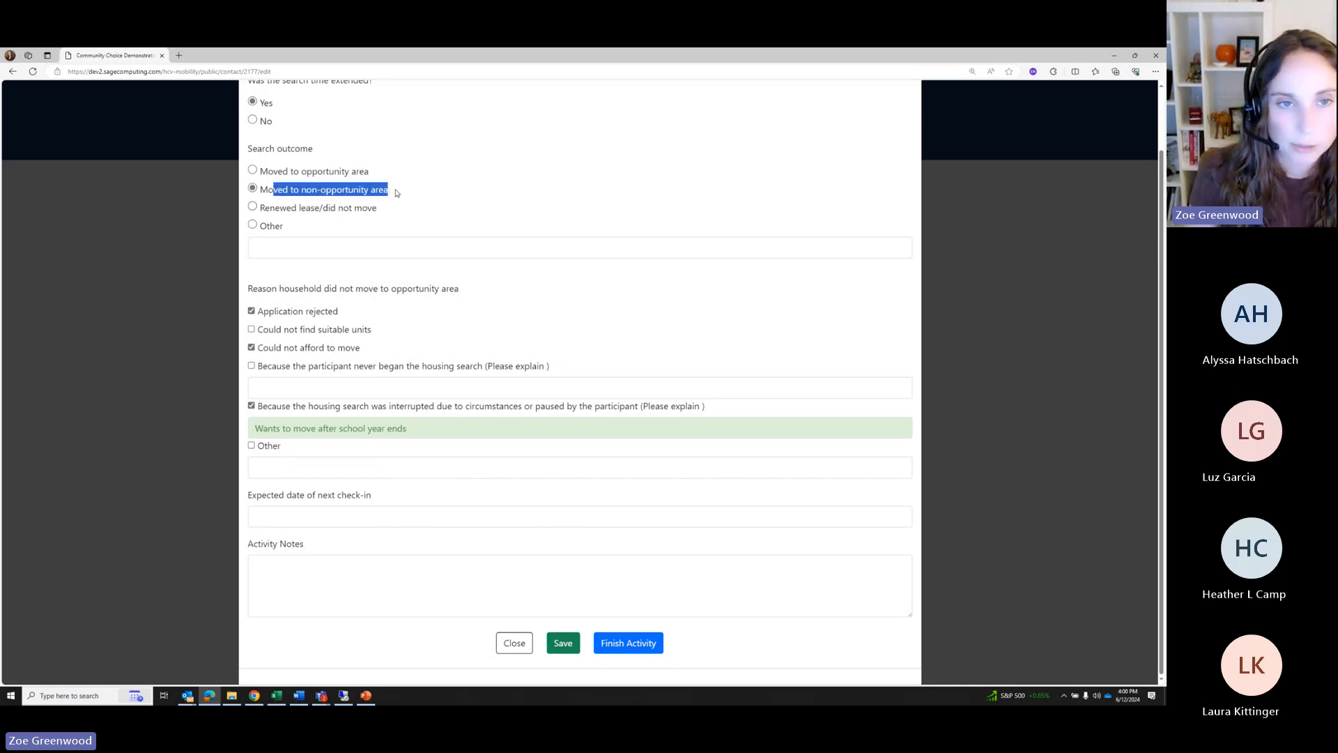
{"action": "left_click", "coordinate": [354, 201]}
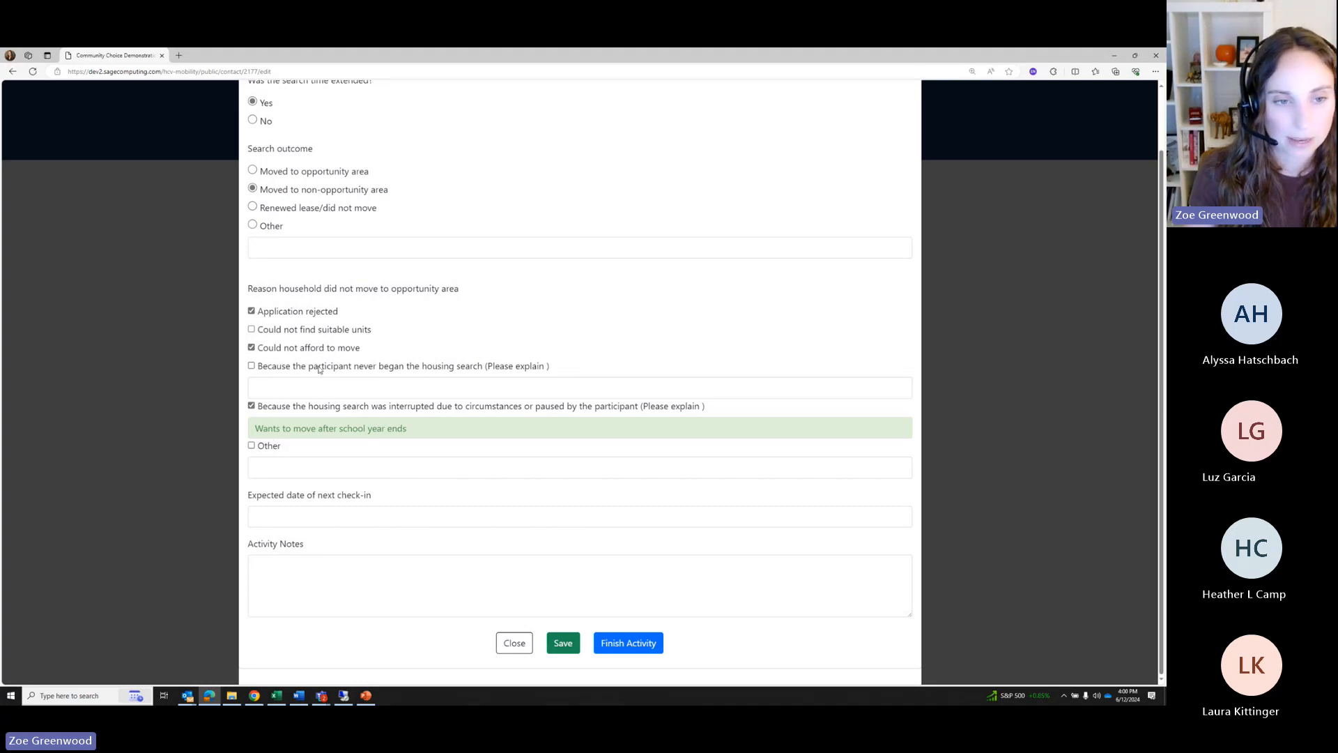
{"action": "left_click", "coordinate": [252, 207]}
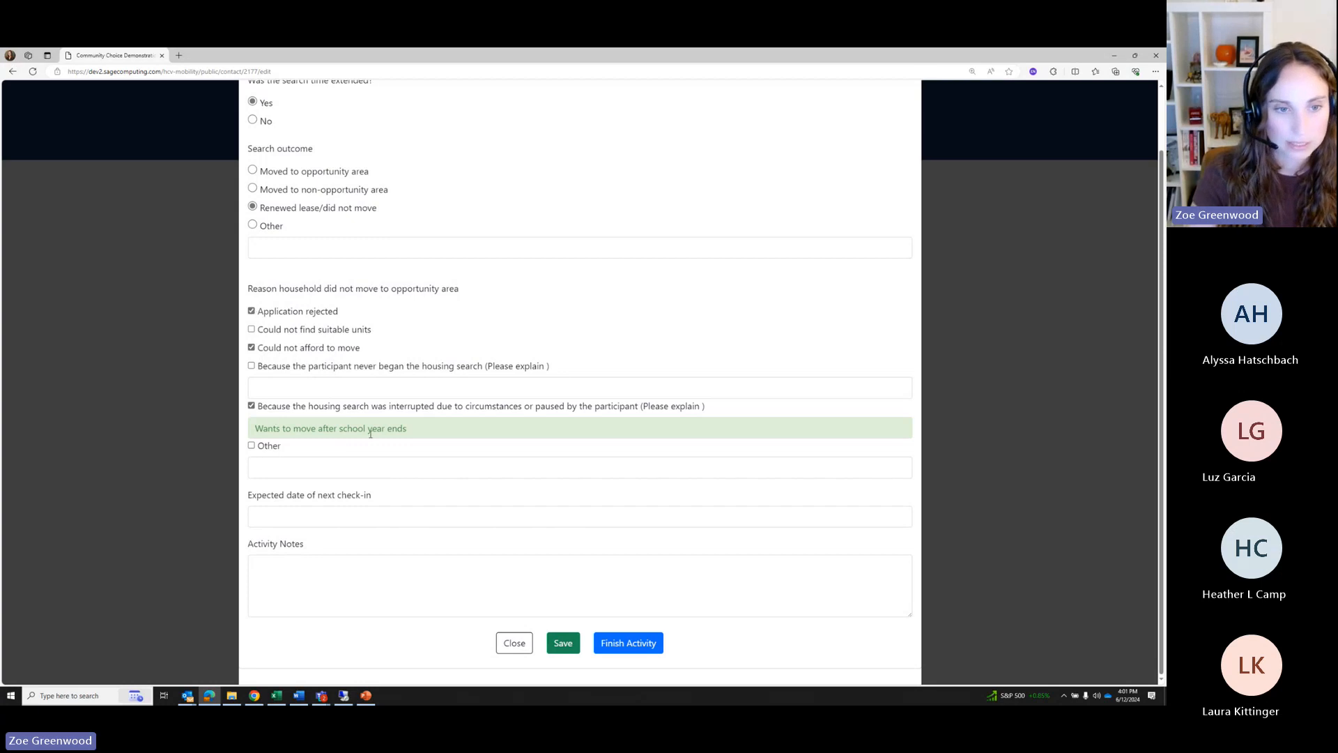
{"action": "left_click", "coordinate": [252, 311]}
{"action": "left_click", "coordinate": [251, 406]}
{"action": "left_click", "coordinate": [251, 347]}
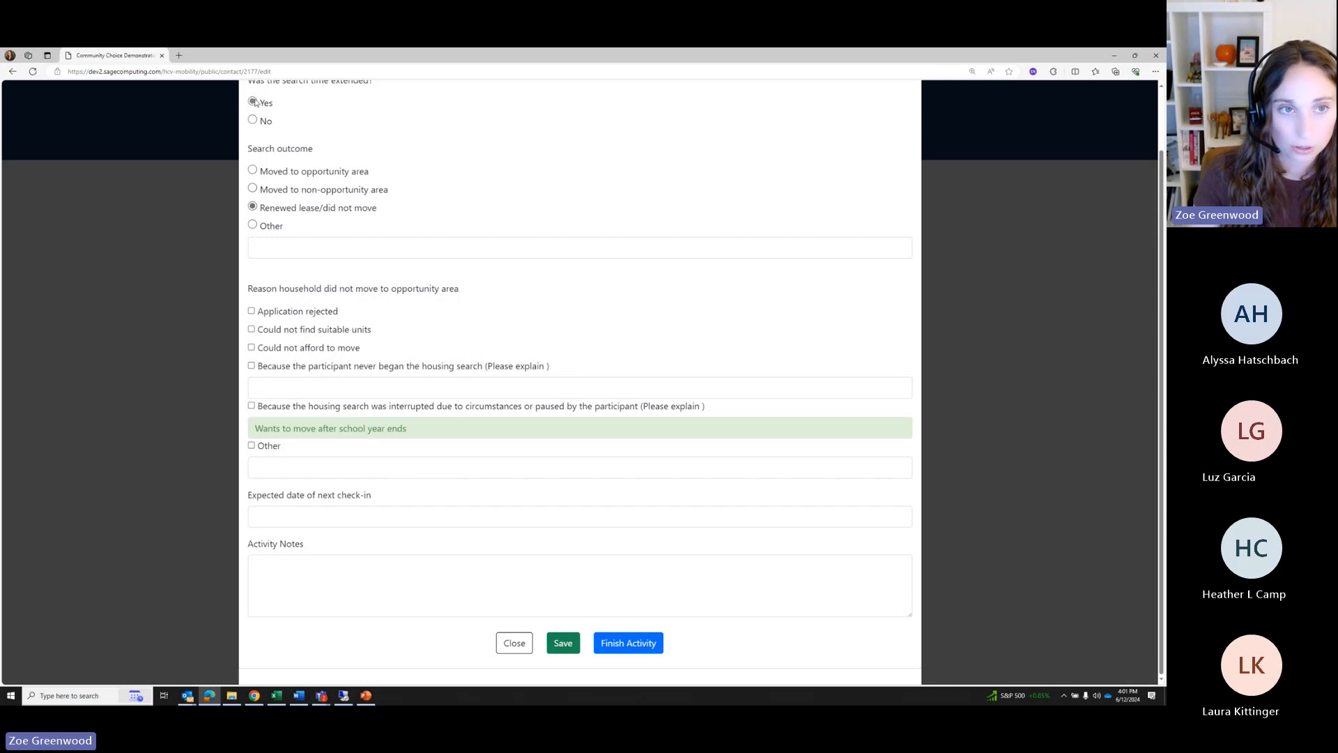
Close the Search Outcome form without saving and dismiss the phase change dialog
{"action": "left_click", "coordinate": [515, 643]}
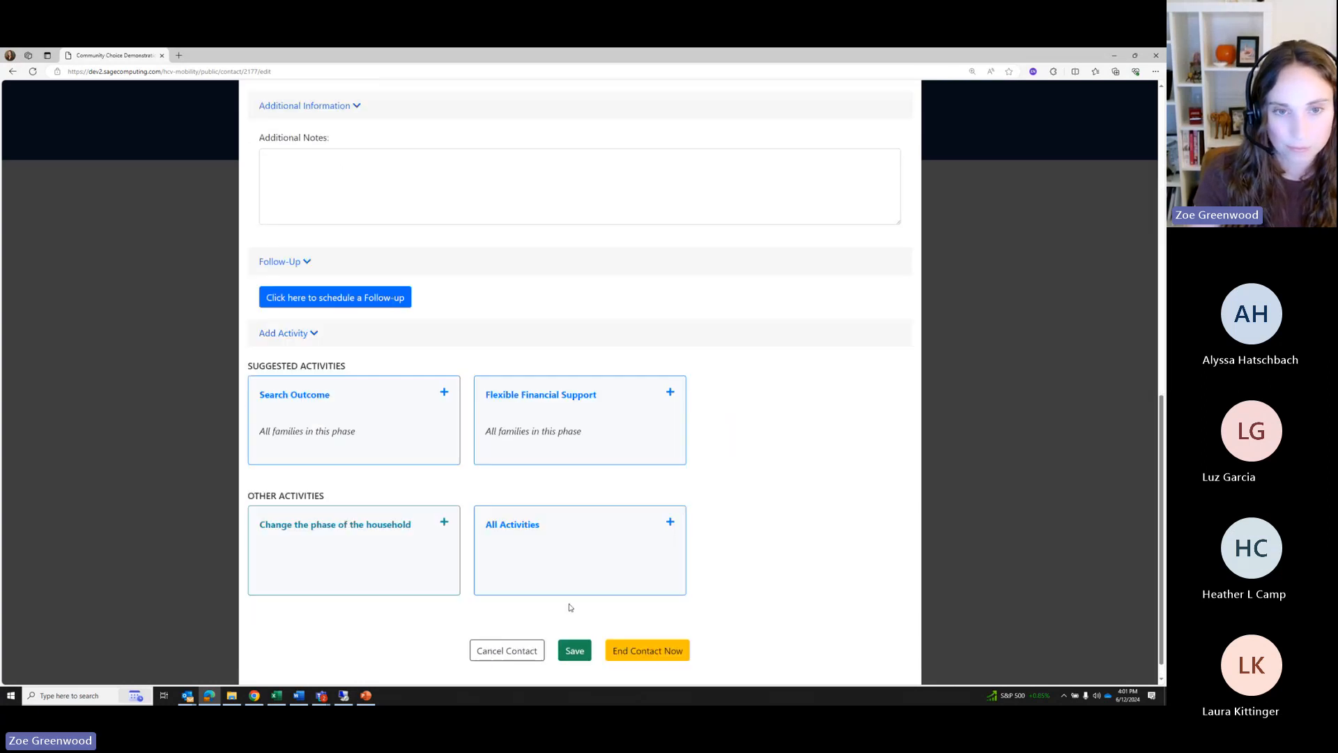
{"action": "left_click", "coordinate": [294, 513]}
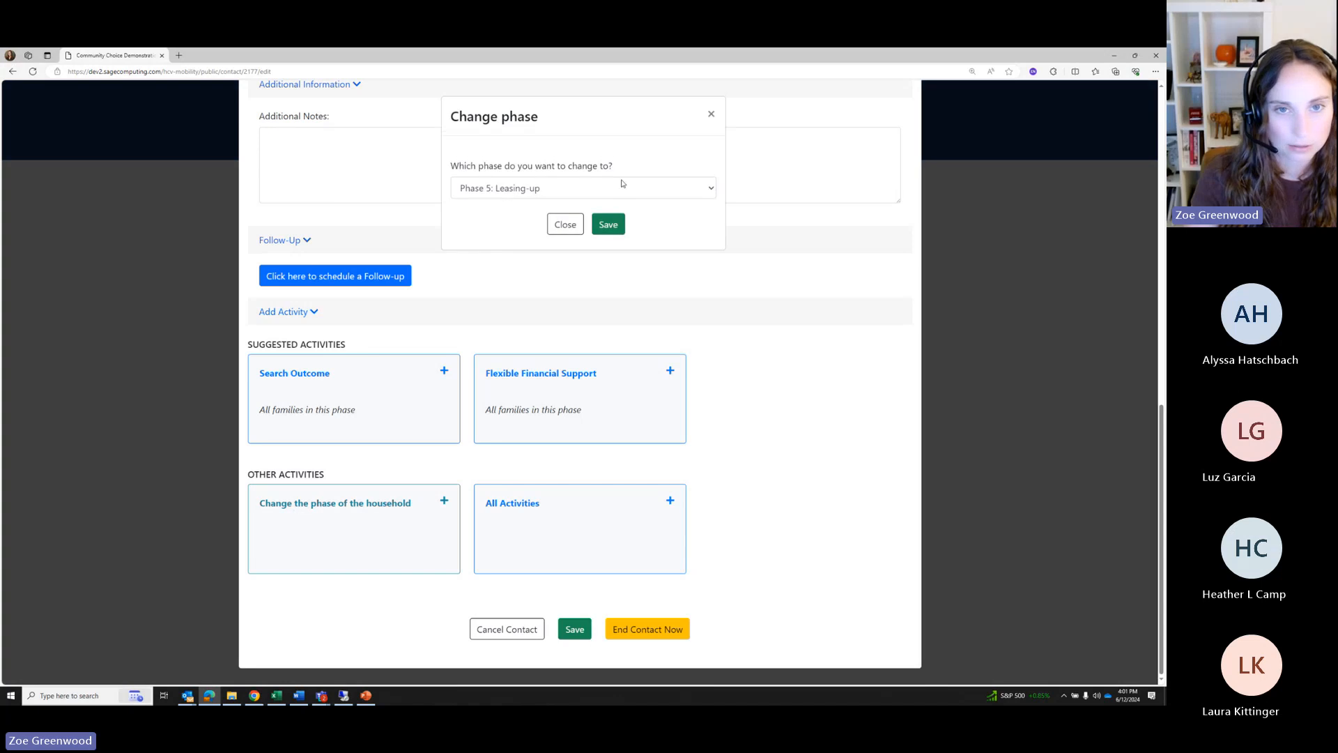
{"action": "left_click", "coordinate": [565, 224]}
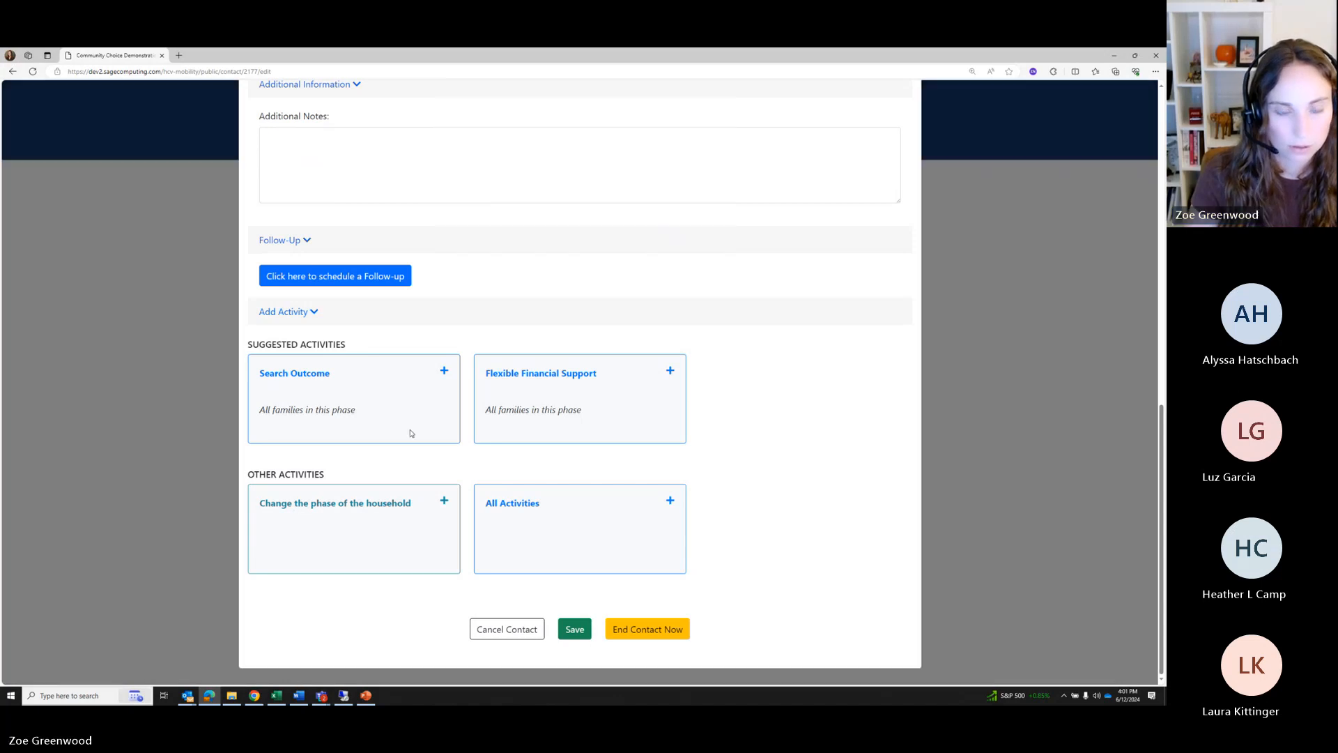
Finish the Search Outcome as Moved to opportunity area with next check-in 08/01/2024
{"action": "left_click", "coordinate": [397, 401]}
{"action": "left_click", "coordinate": [255, 238]}
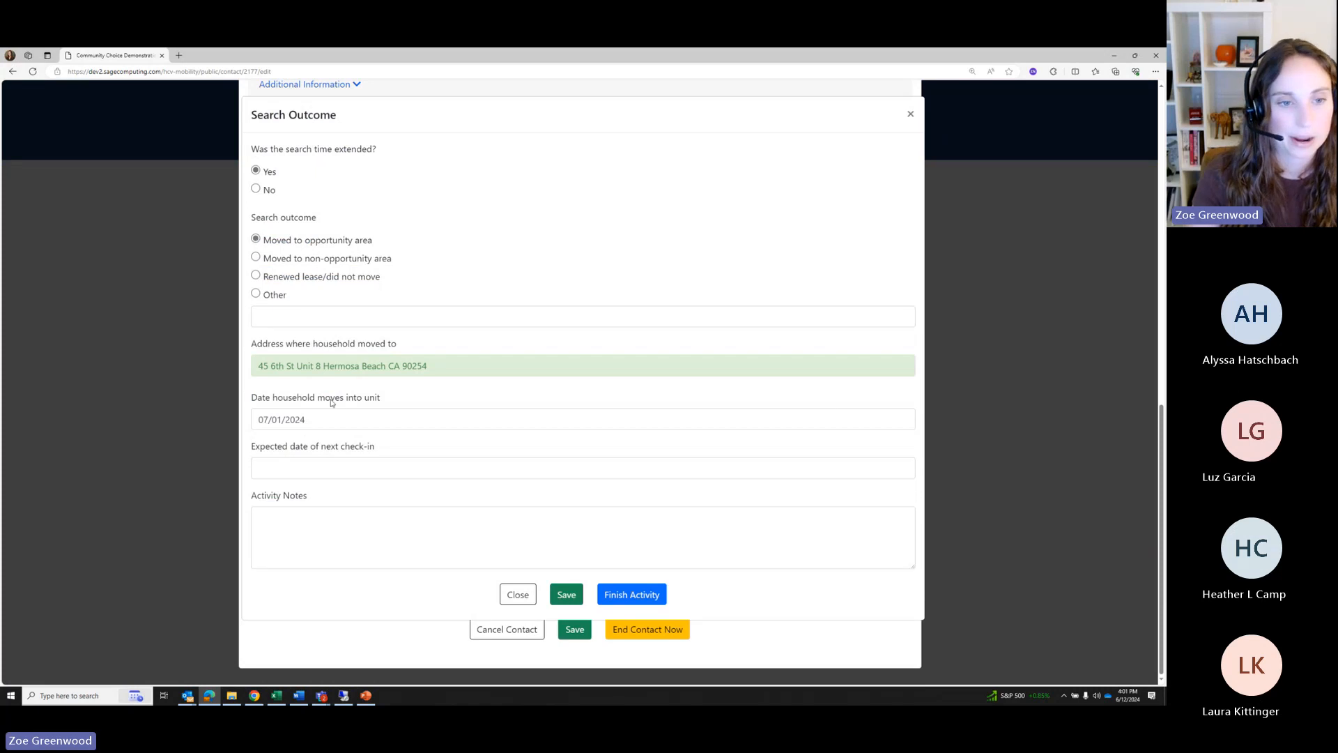
{"action": "left_click", "coordinate": [293, 476]}
{"action": "left_click", "coordinate": [409, 300]}
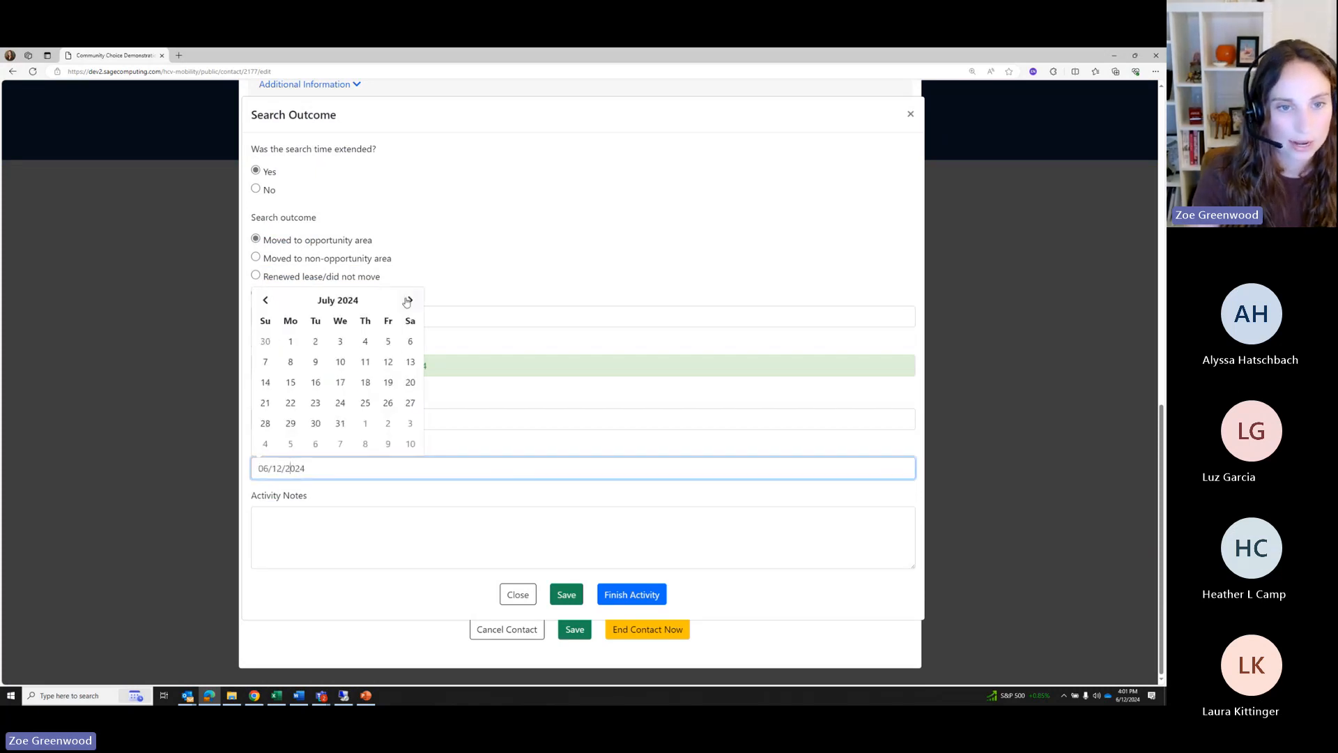
{"action": "left_click", "coordinate": [408, 300]}
{"action": "left_click", "coordinate": [365, 340]}
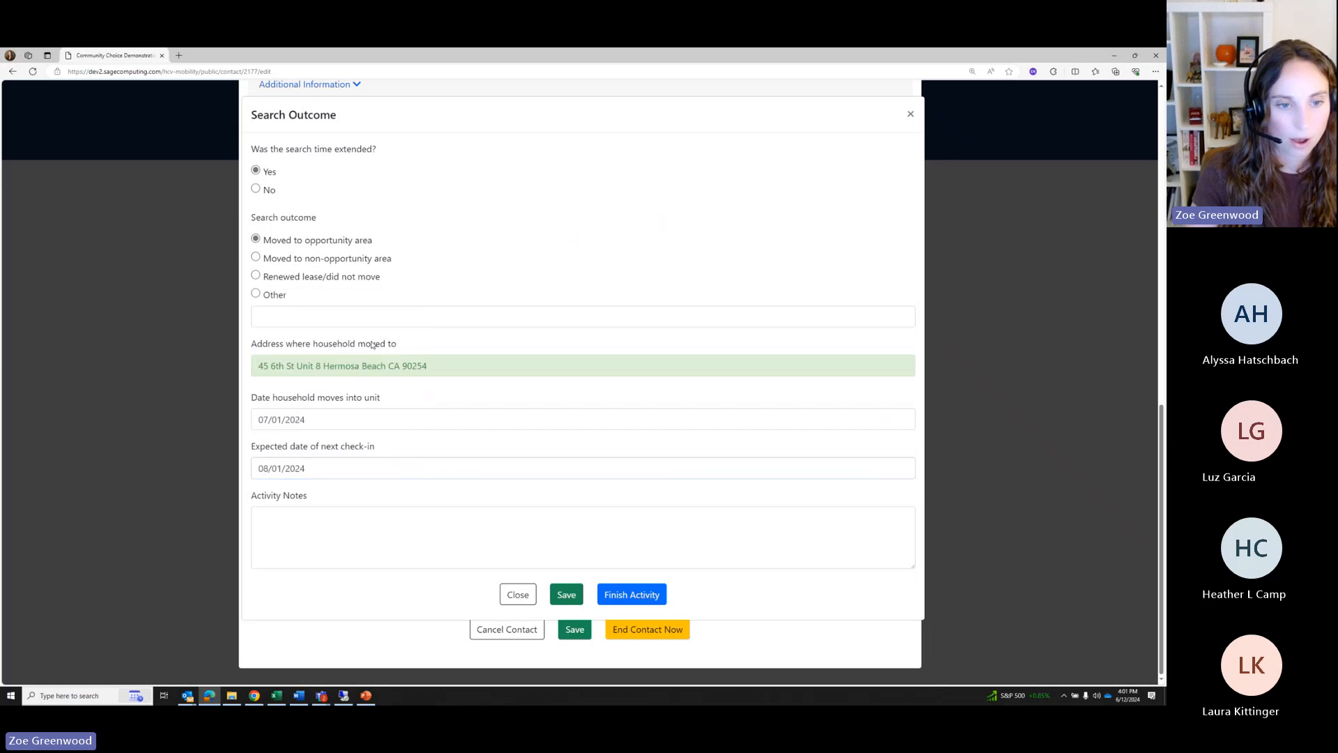
{"action": "left_click", "coordinate": [610, 596]}
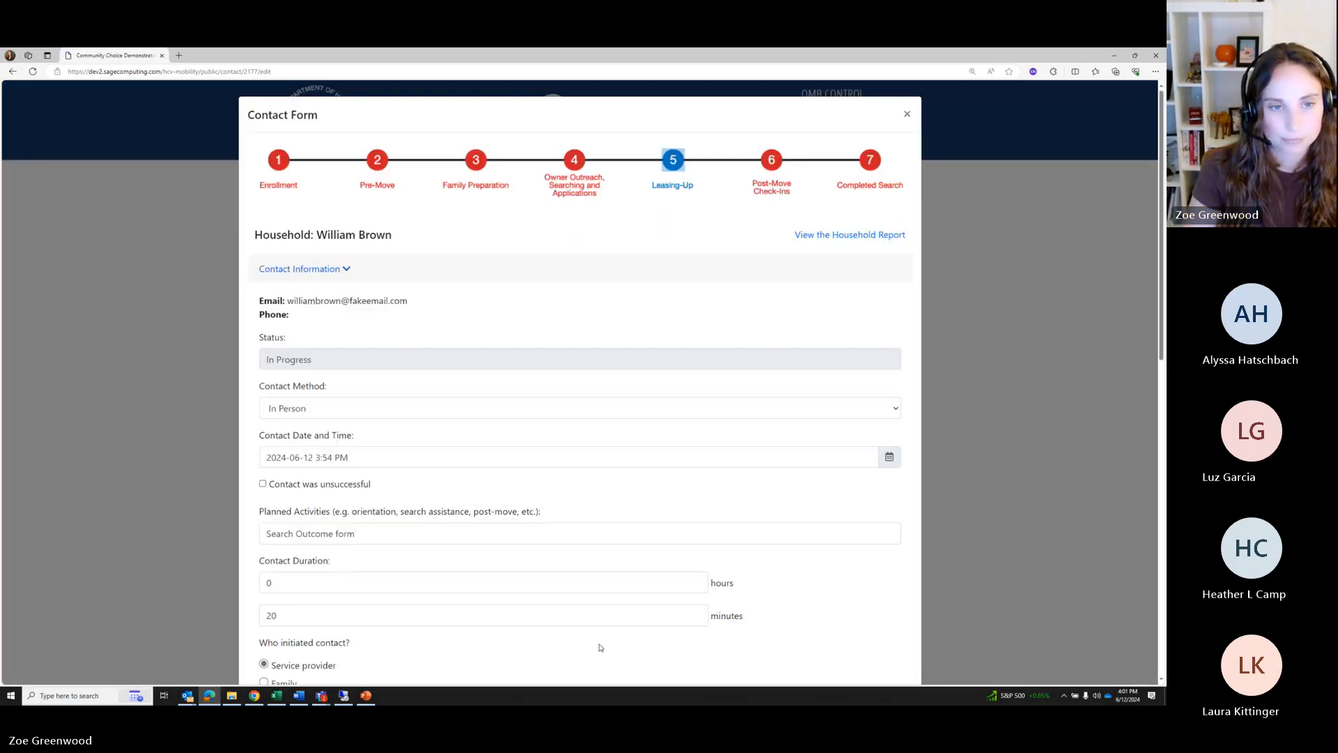
{"action": "scroll", "coordinate": [486, 570], "scroll_direction": "down", "scroll_amount": 7}
{"action": "scroll", "coordinate": [481, 587], "scroll_direction": "down", "scroll_amount": 3}
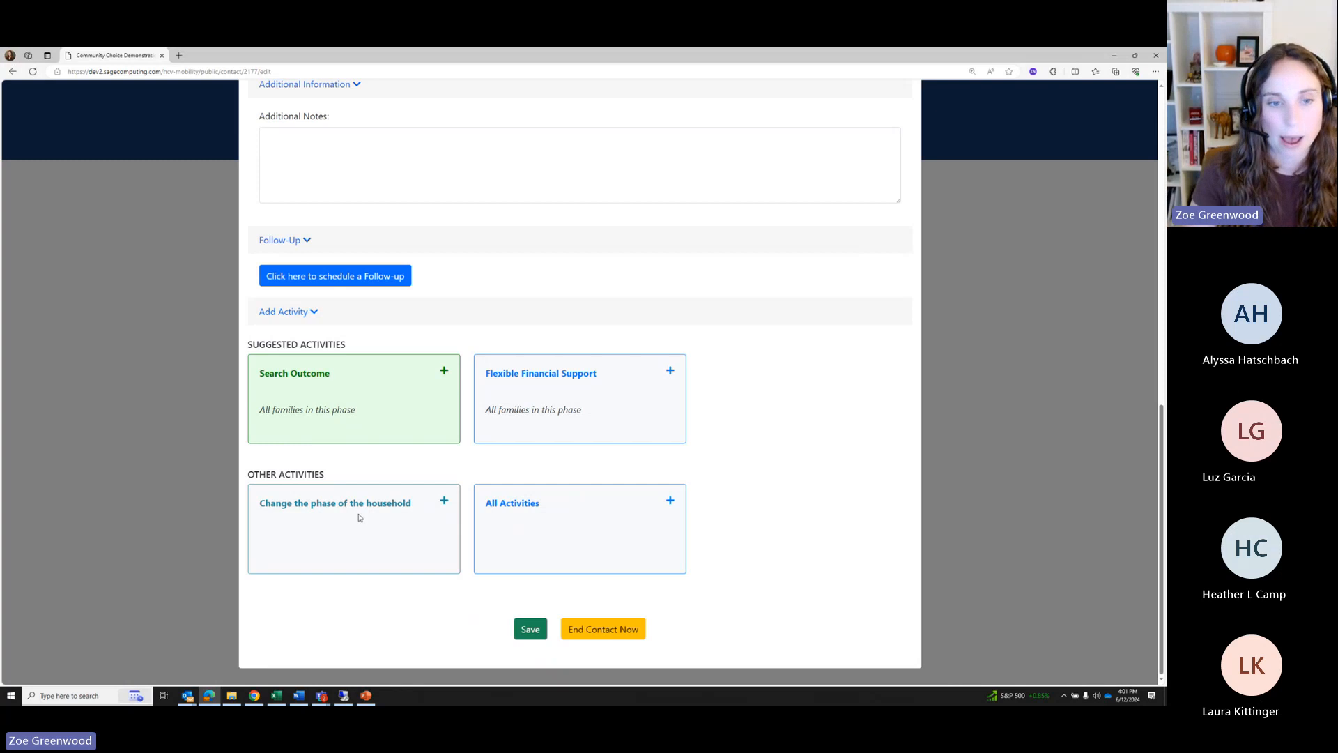
Save Phase 6: Post-Move Check-Ins as the household's new phase, then highlight the Search Outcome reminder
{"action": "left_click", "coordinate": [359, 517]}
{"action": "left_click", "coordinate": [497, 190]}
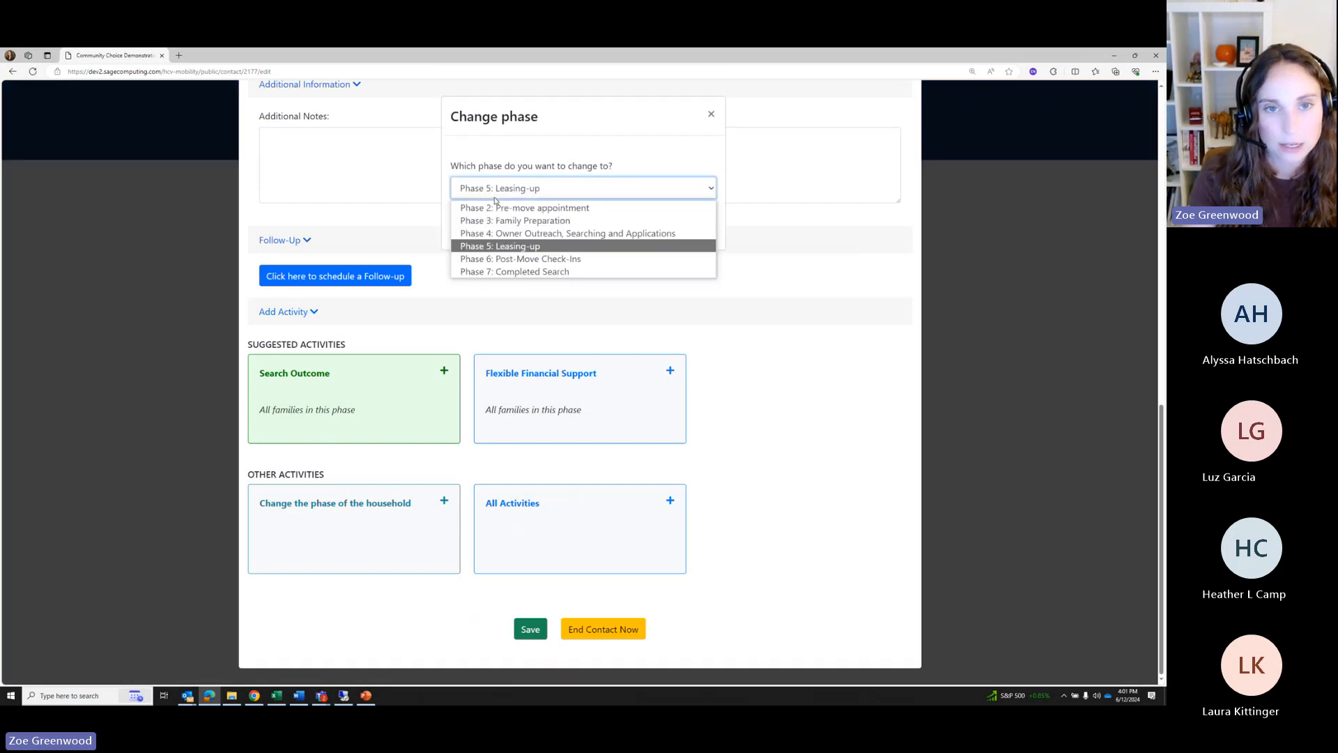
{"action": "left_click", "coordinate": [498, 258]}
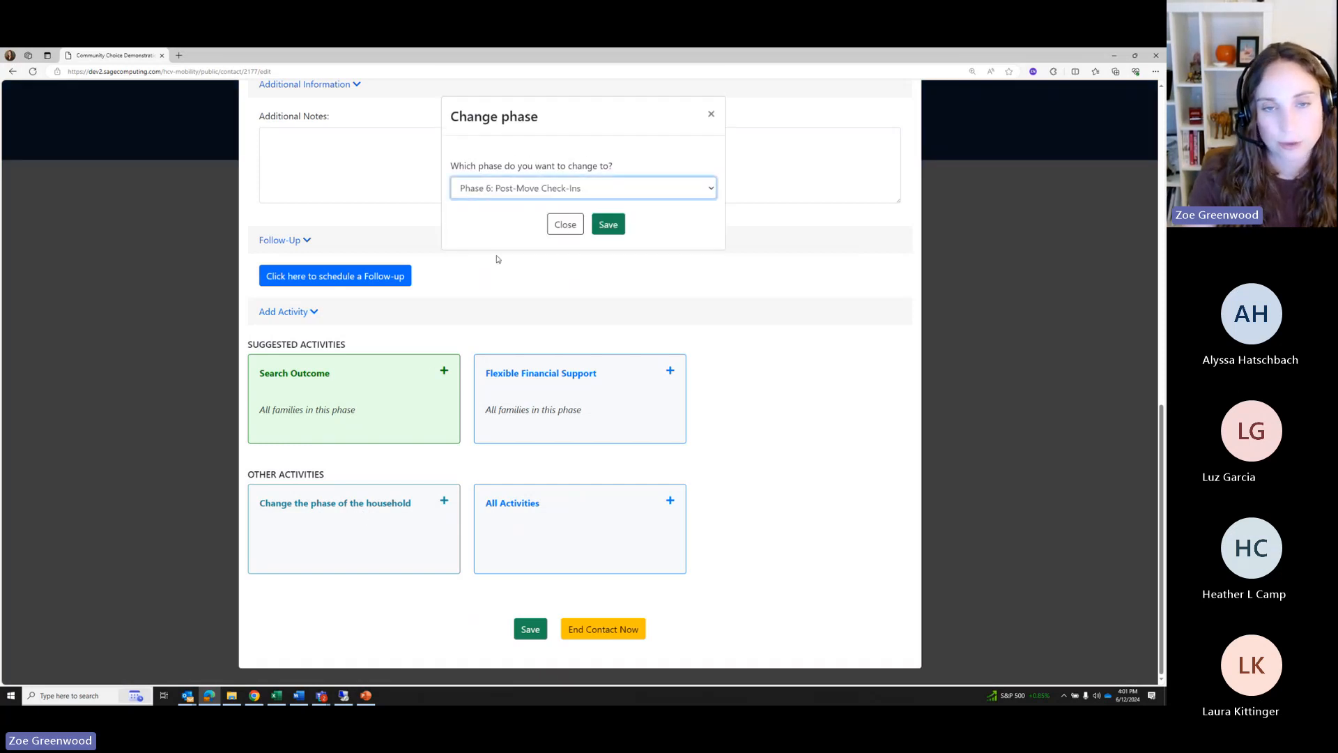
{"action": "left_click", "coordinate": [609, 225]}
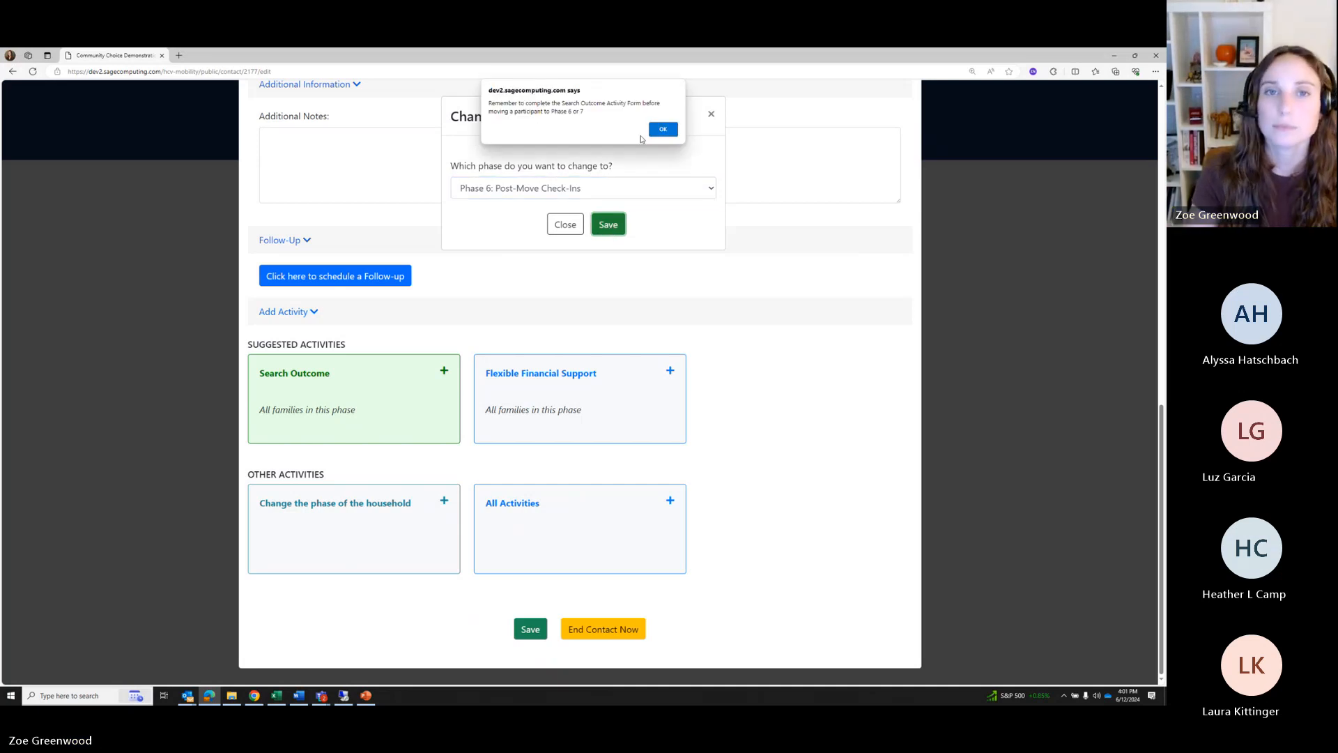
{"action": "triple_click", "coordinate": [492, 104]}
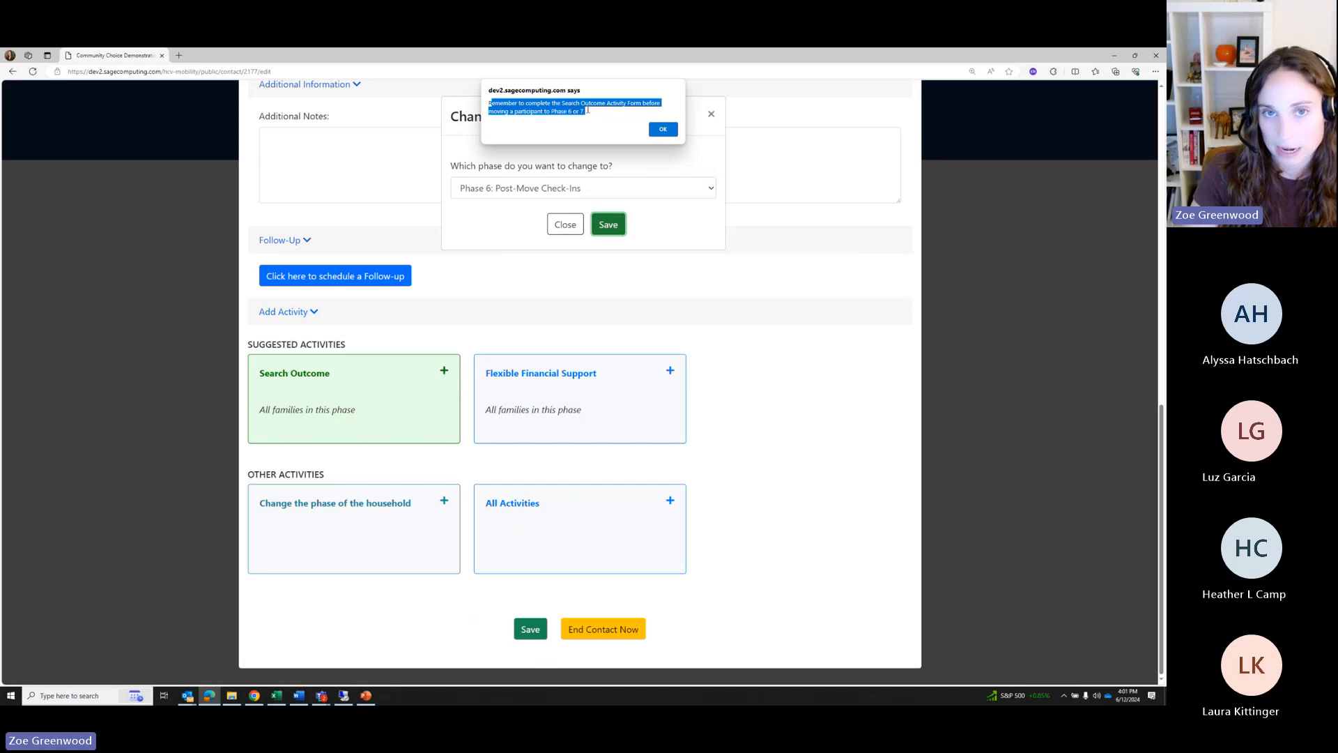
{"action": "left_click_drag", "start_coordinate": [588, 110], "coordinate": [481, 97]}
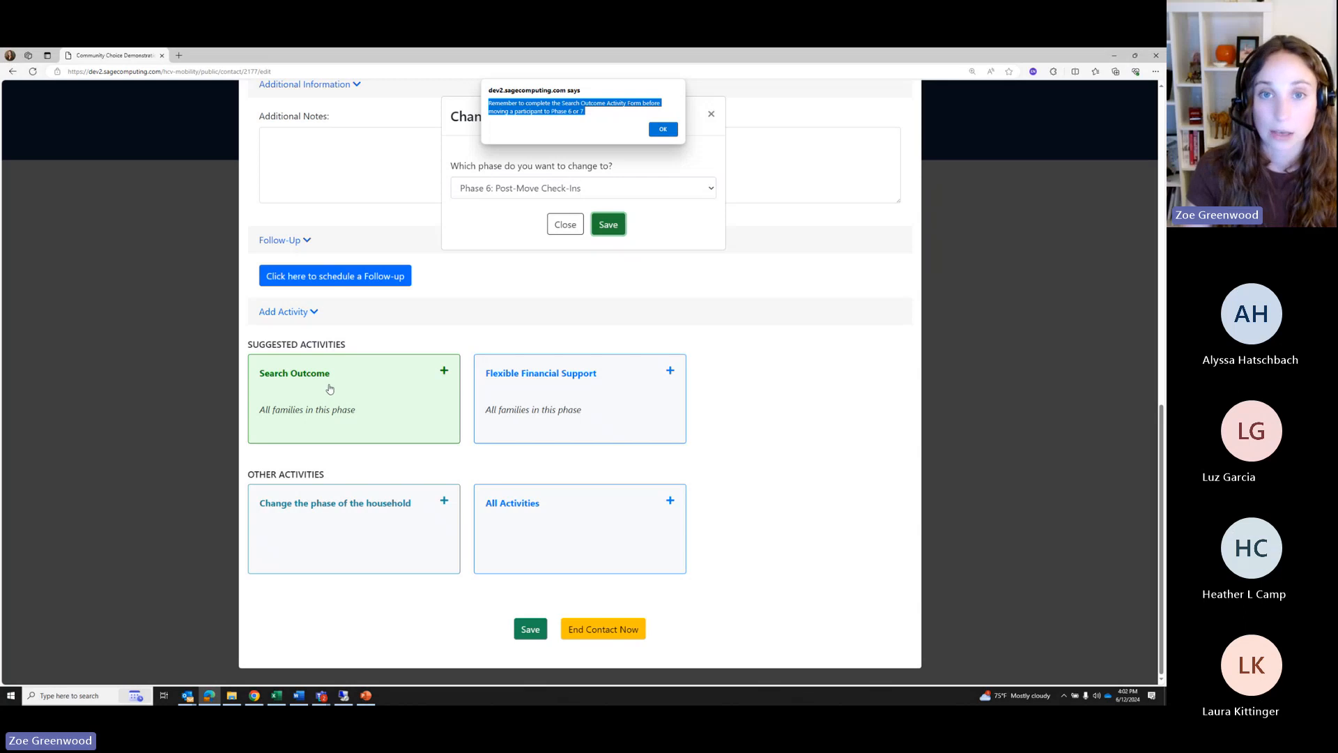
Accept the reminder alert to apply Phase 6 and scroll down to the post-move check-in activities
{"action": "left_click", "coordinate": [661, 130]}
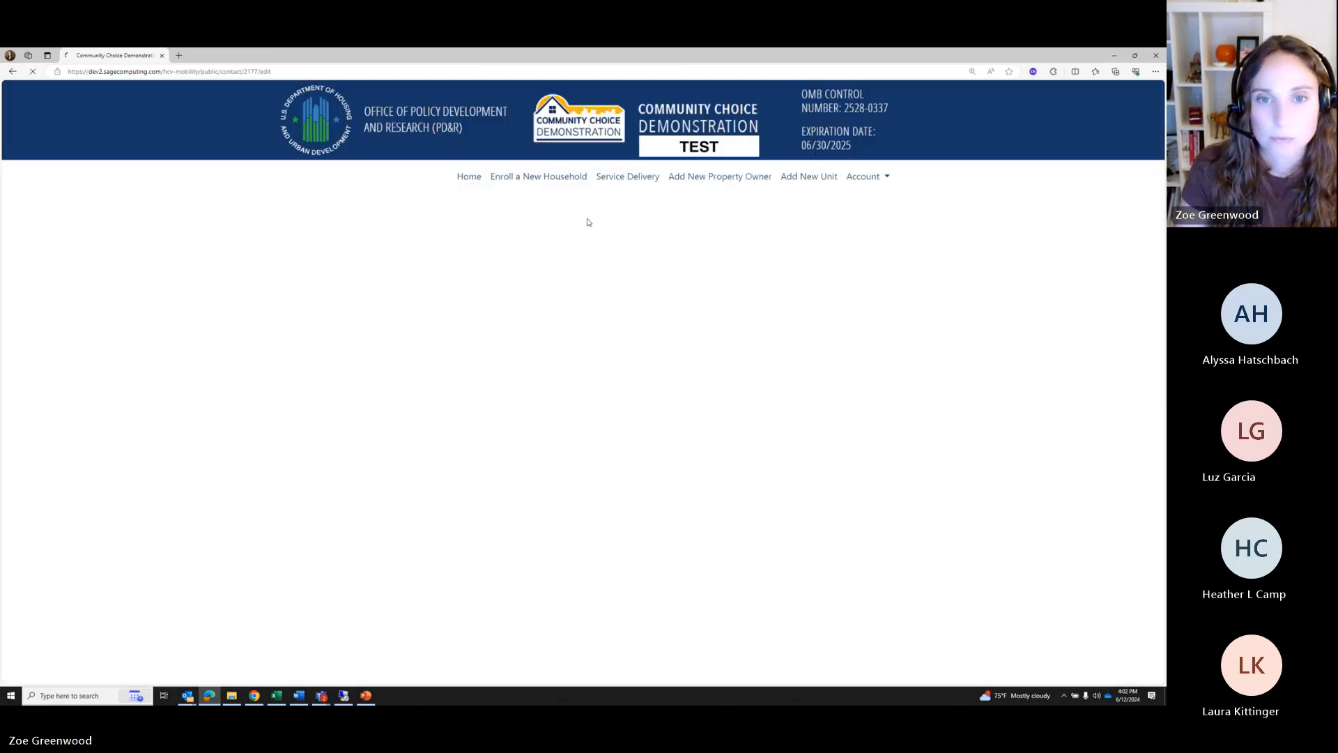
{"action": "scroll", "coordinate": [555, 560], "scroll_direction": "down", "scroll_amount": 8}
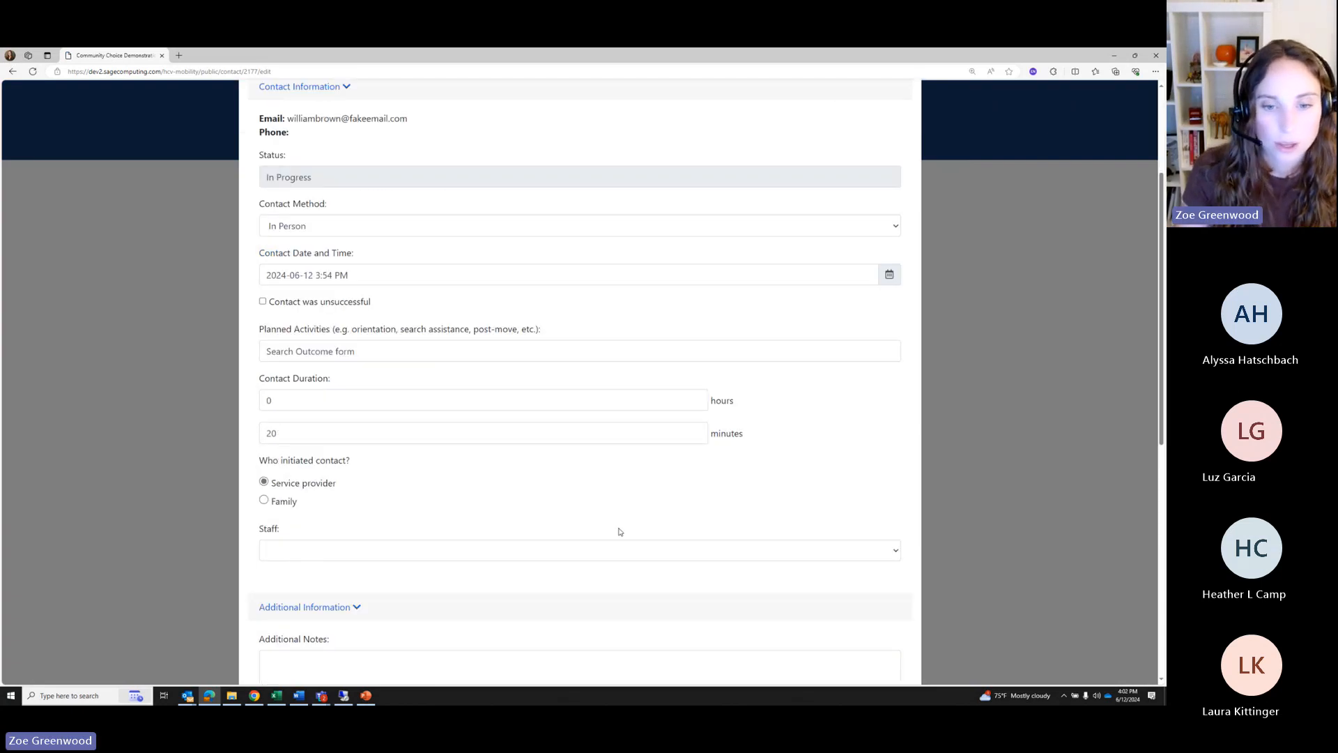
{"action": "scroll", "coordinate": [558, 552], "scroll_direction": "down", "scroll_amount": 2}
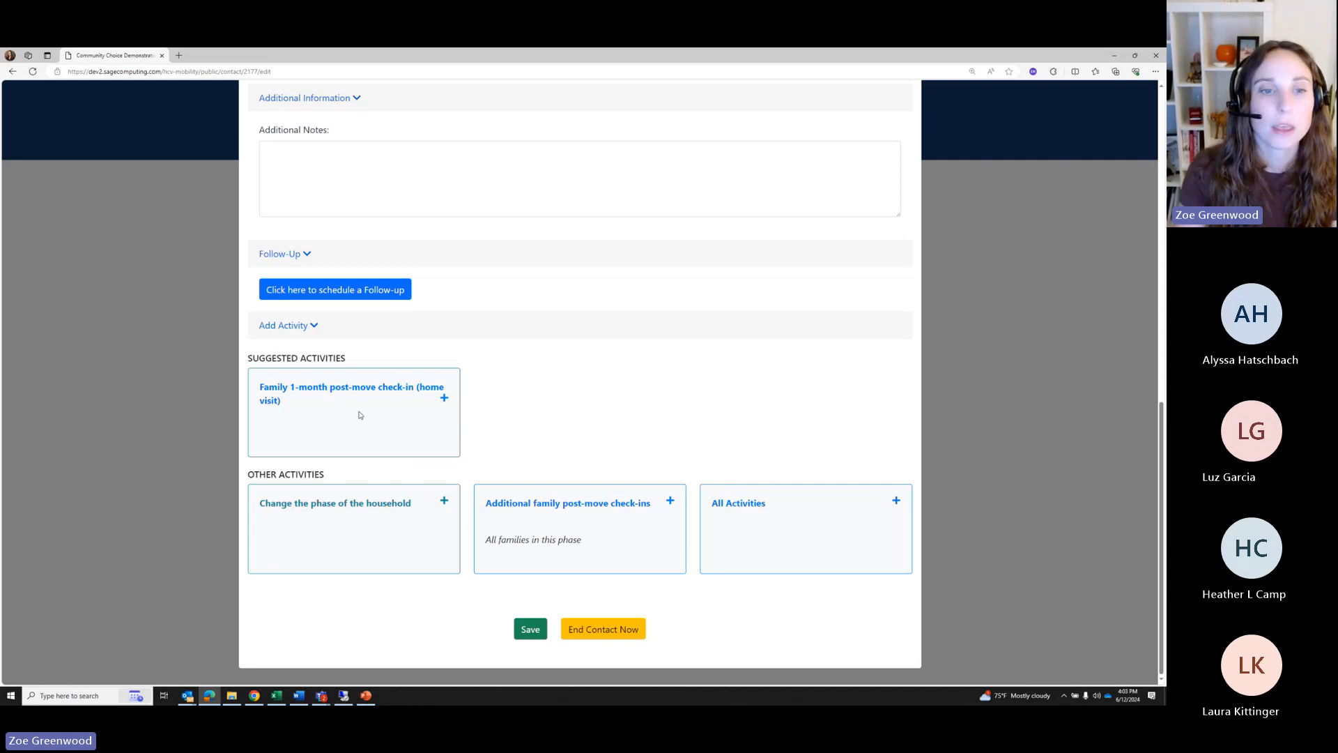
{"action": "left_click_drag", "start_coordinate": [266, 387], "coordinate": [279, 400]}
{"action": "left_click", "coordinate": [281, 400]}
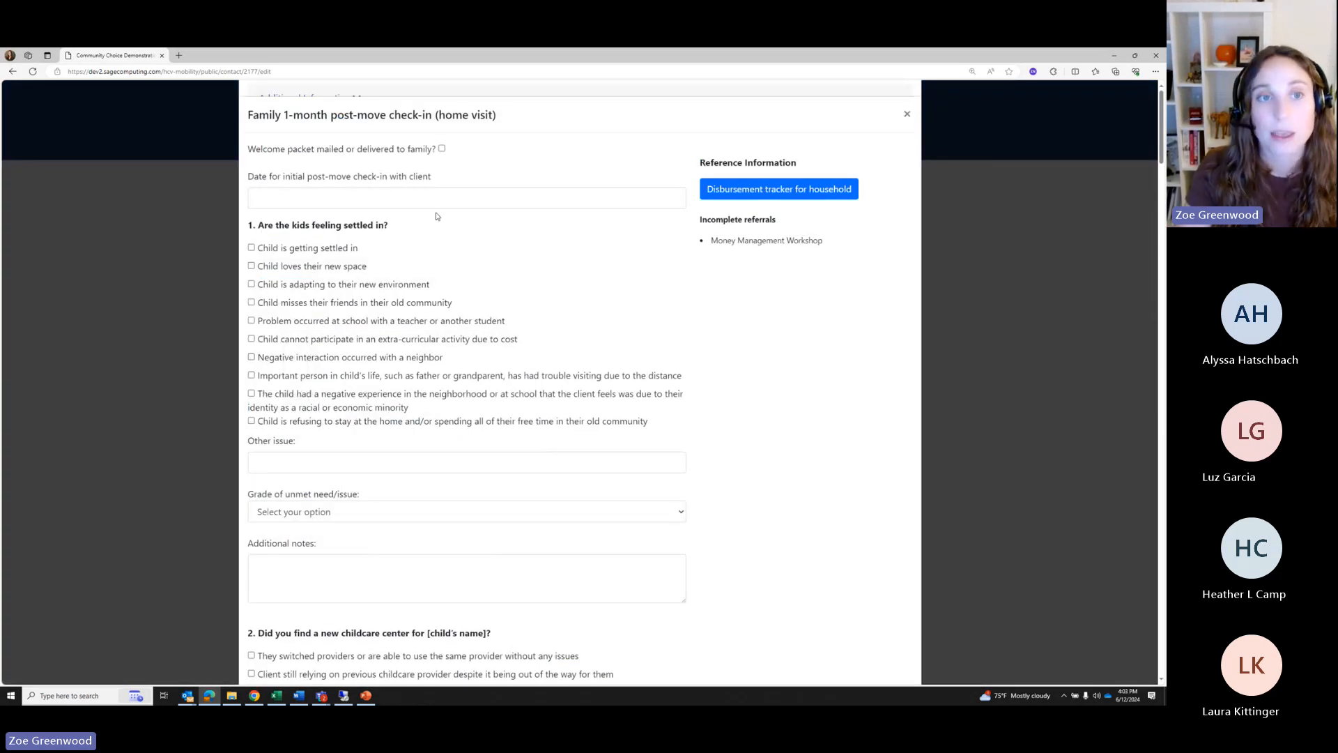
{"action": "scroll", "coordinate": [611, 392], "scroll_direction": "down", "scroll_amount": 6}
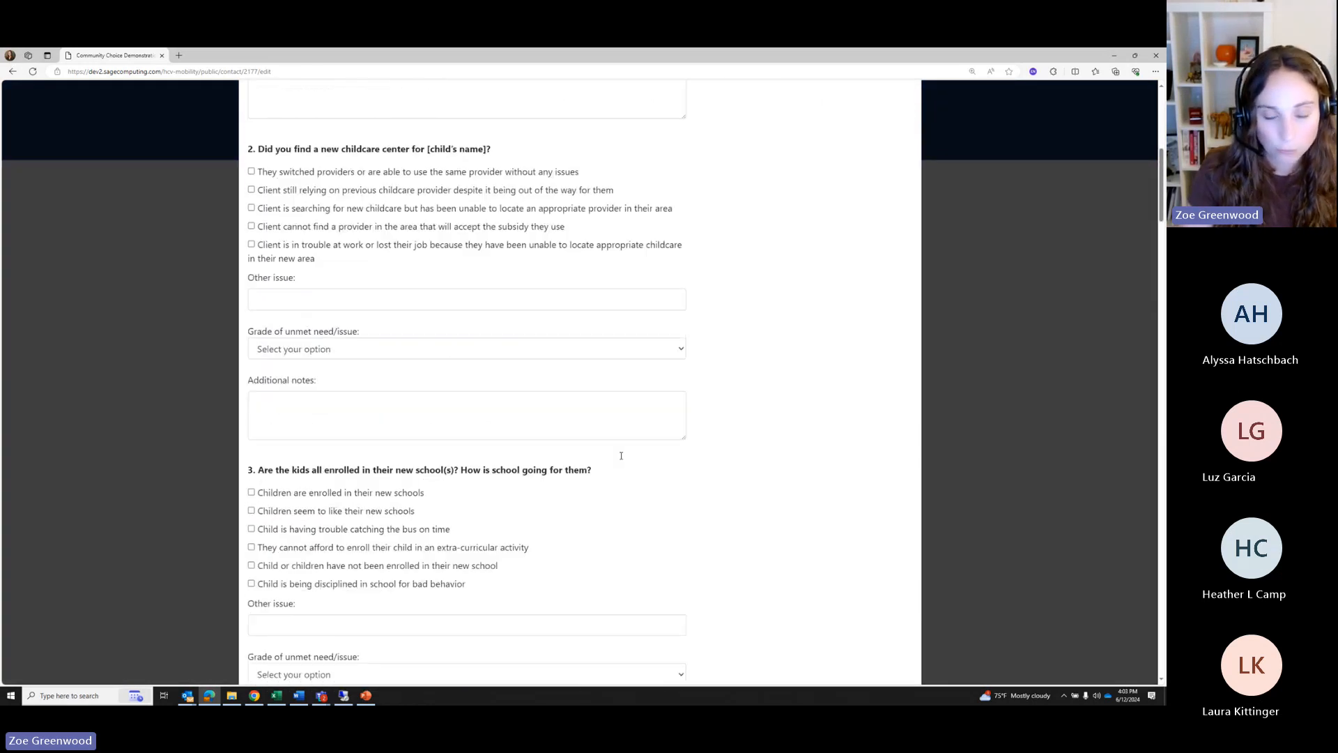
{"action": "scroll", "coordinate": [611, 392], "scroll_direction": "up", "scroll_amount": 3}
{"action": "scroll", "coordinate": [611, 392], "scroll_direction": "up", "scroll_amount": 3}
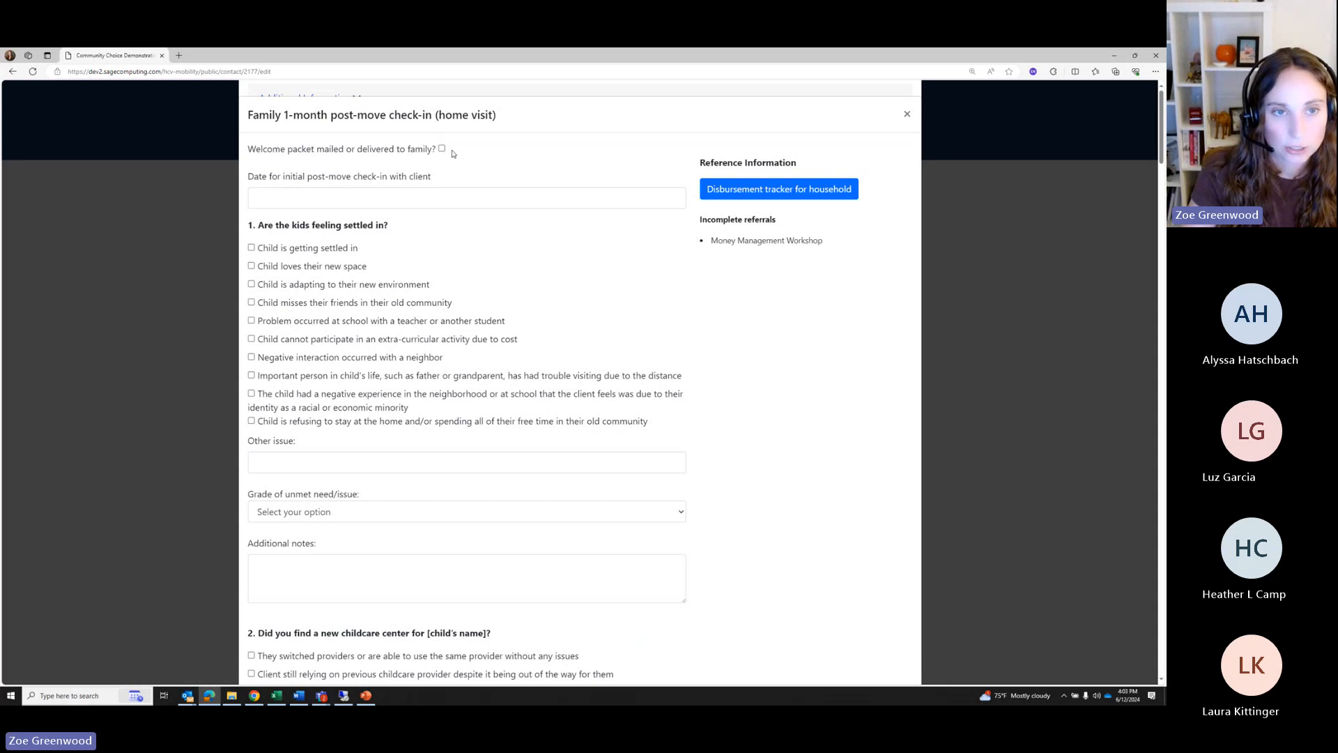
{"action": "scroll", "coordinate": [509, 204], "scroll_direction": "down", "scroll_amount": 2}
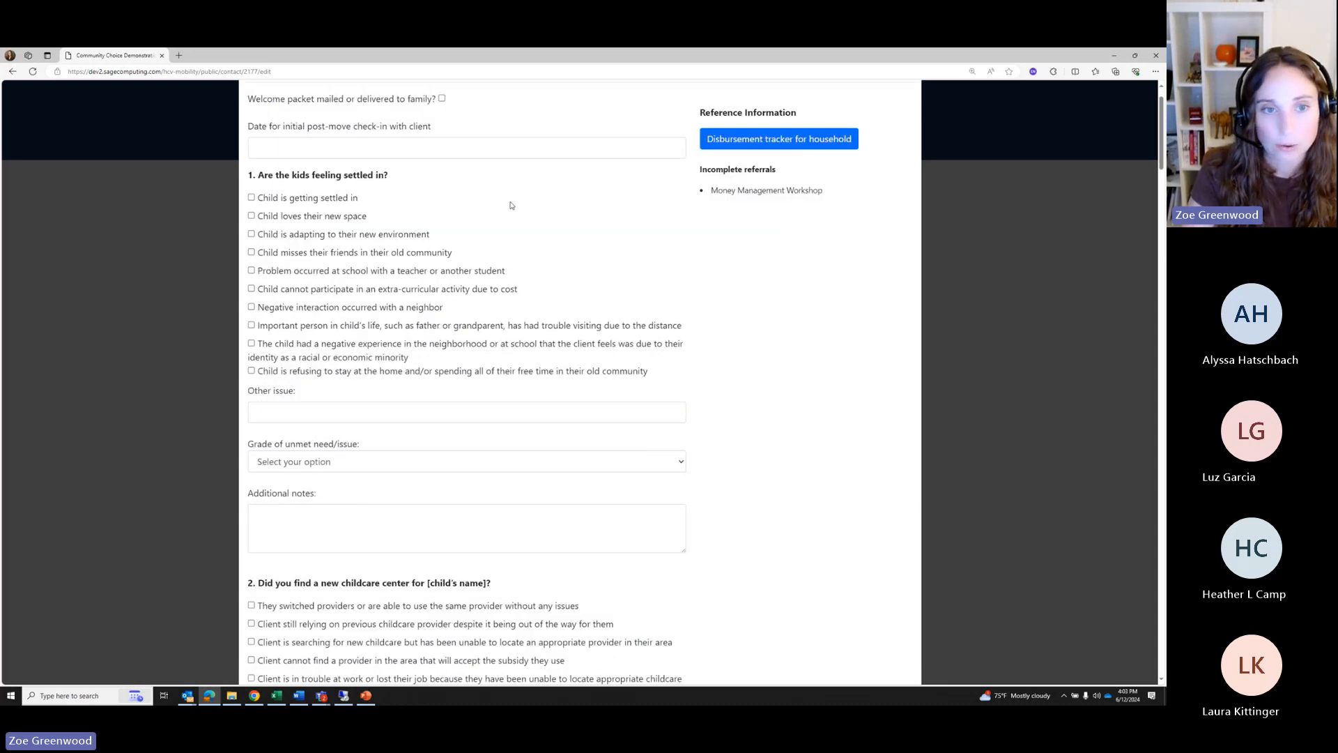
{"action": "scroll", "coordinate": [305, 153], "scroll_direction": "up", "scroll_amount": 2}
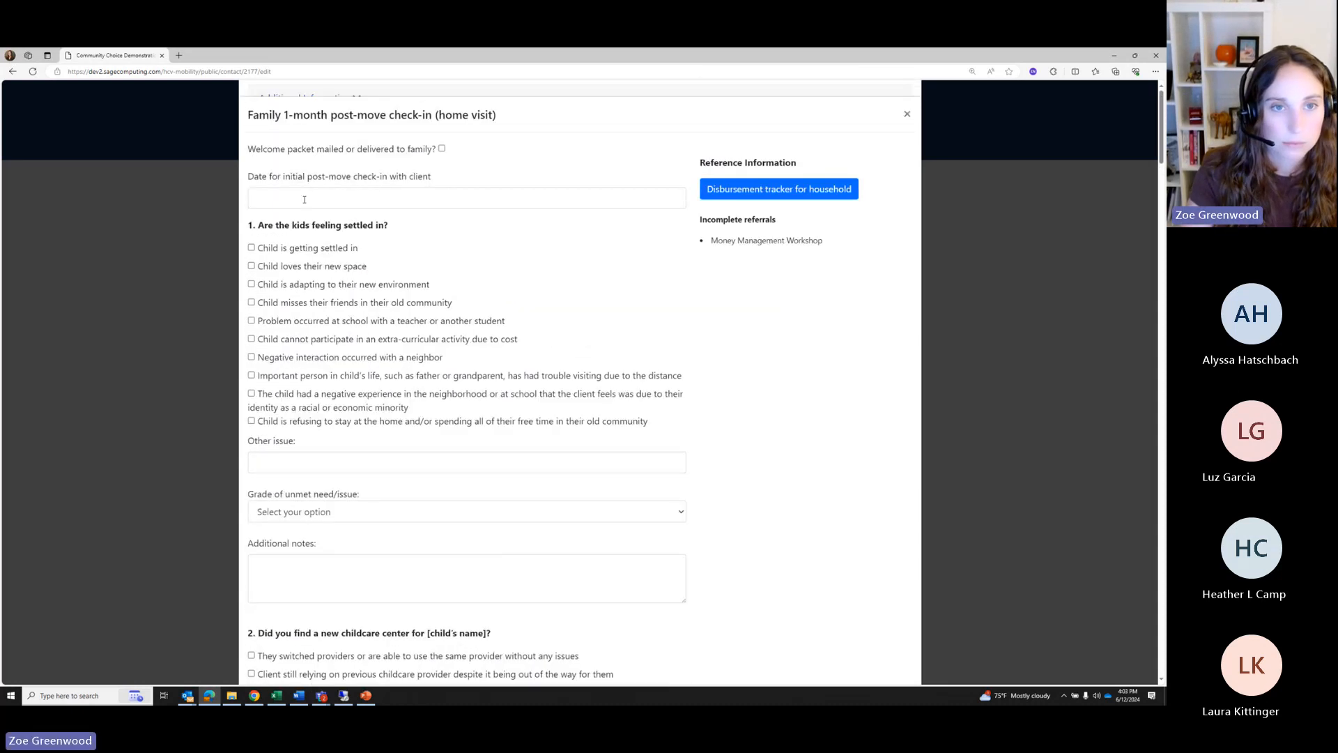
Mark the welcome packet delivered and set the check-in date to 08/01/2024
{"action": "left_click", "coordinate": [442, 148]}
{"action": "left_click", "coordinate": [441, 198]}
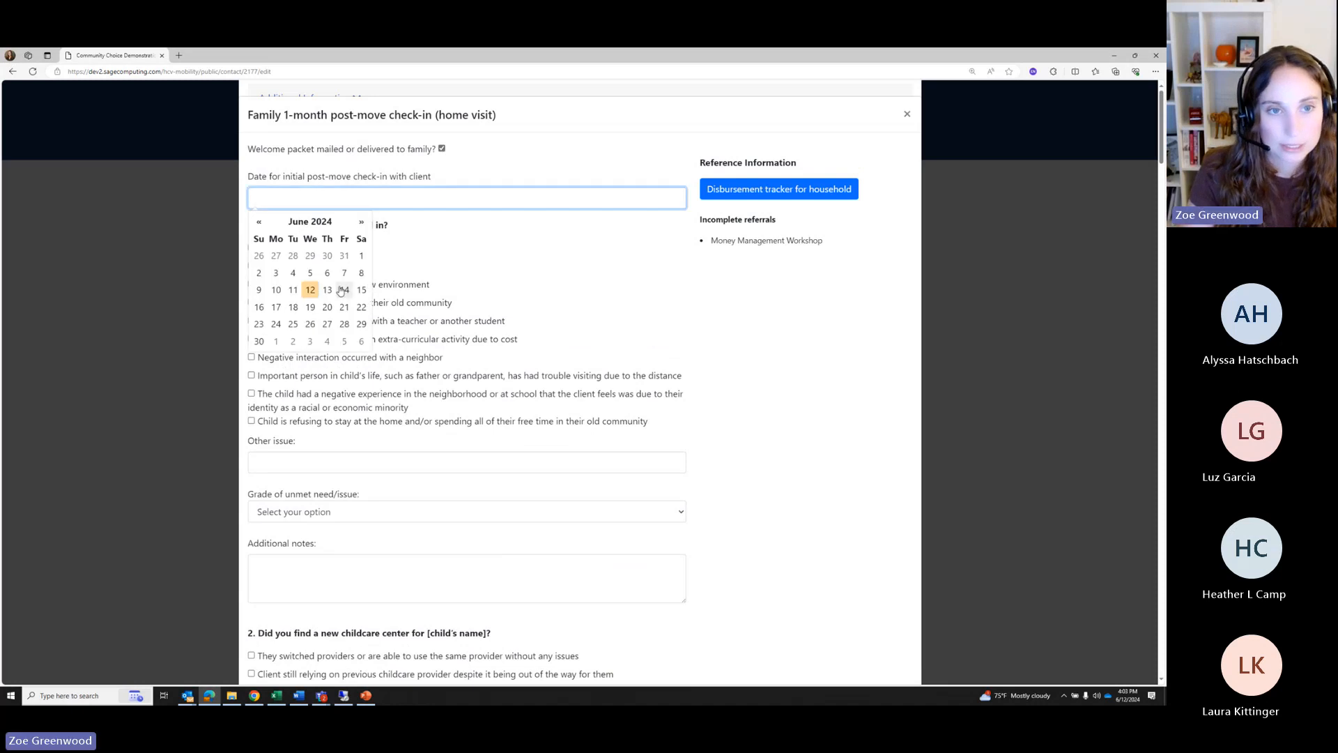
{"action": "left_click", "coordinate": [361, 221]}
{"action": "left_click", "coordinate": [361, 221]}
{"action": "left_click", "coordinate": [331, 263]}
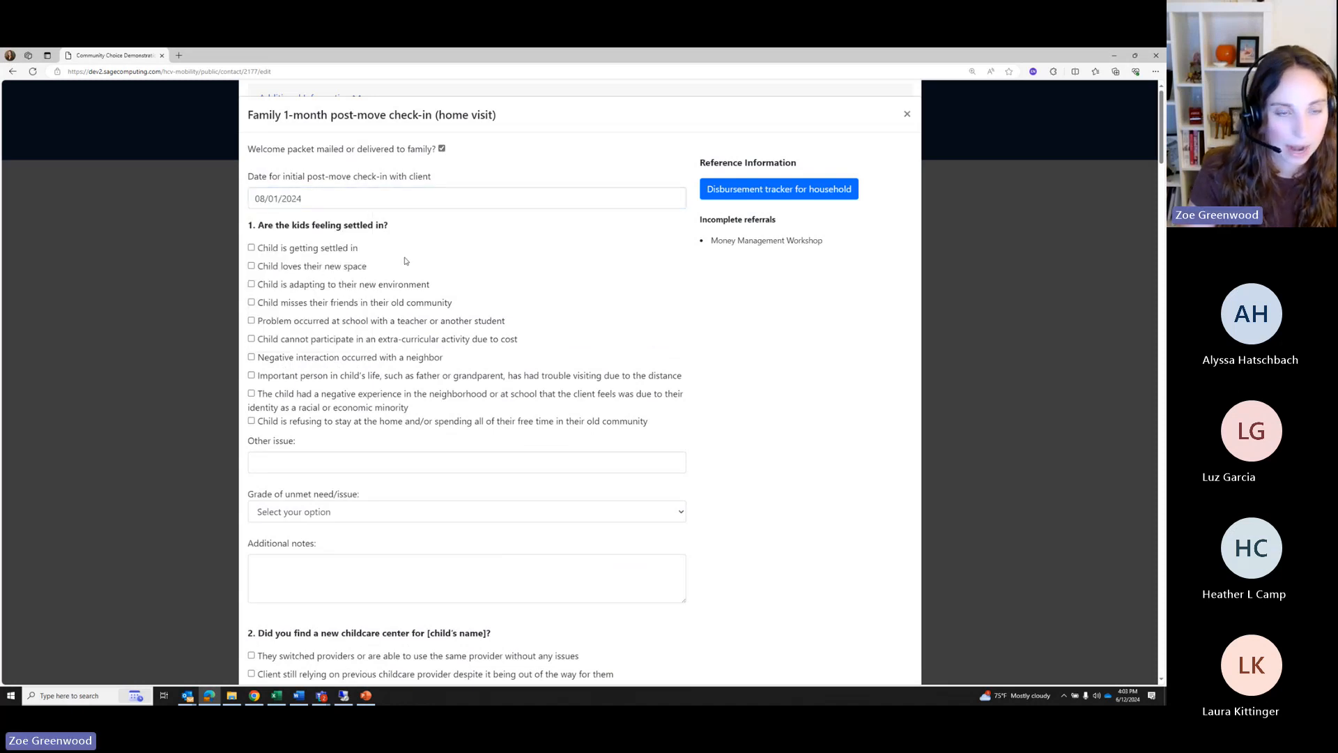
For question 1, enter other issue 'tht', grade it Medium, and add notes 'htdy'
{"action": "scroll", "coordinate": [406, 262], "scroll_direction": "down", "scroll_amount": 1}
{"action": "left_click", "coordinate": [293, 370]}
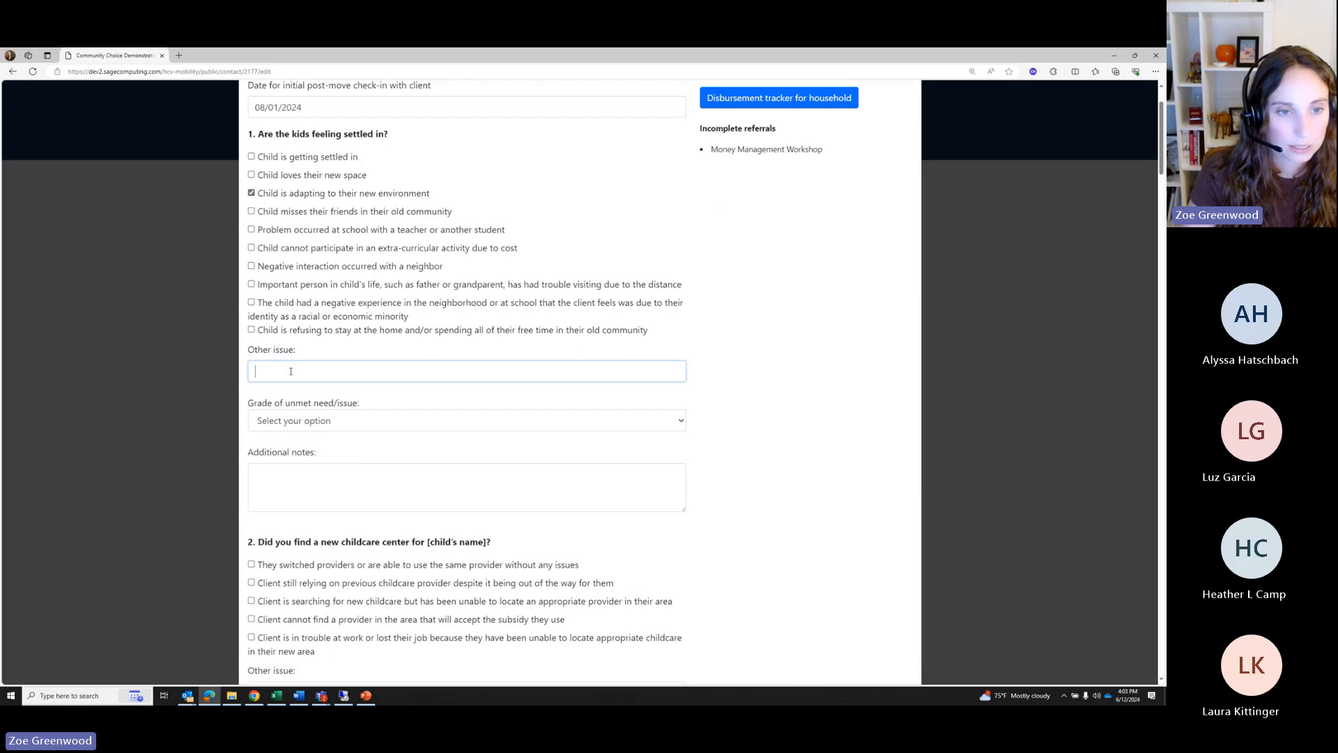
{"action": "type", "text": "tht"}
{"action": "left_click", "coordinate": [312, 423]}
{"action": "left_click", "coordinate": [298, 479]}
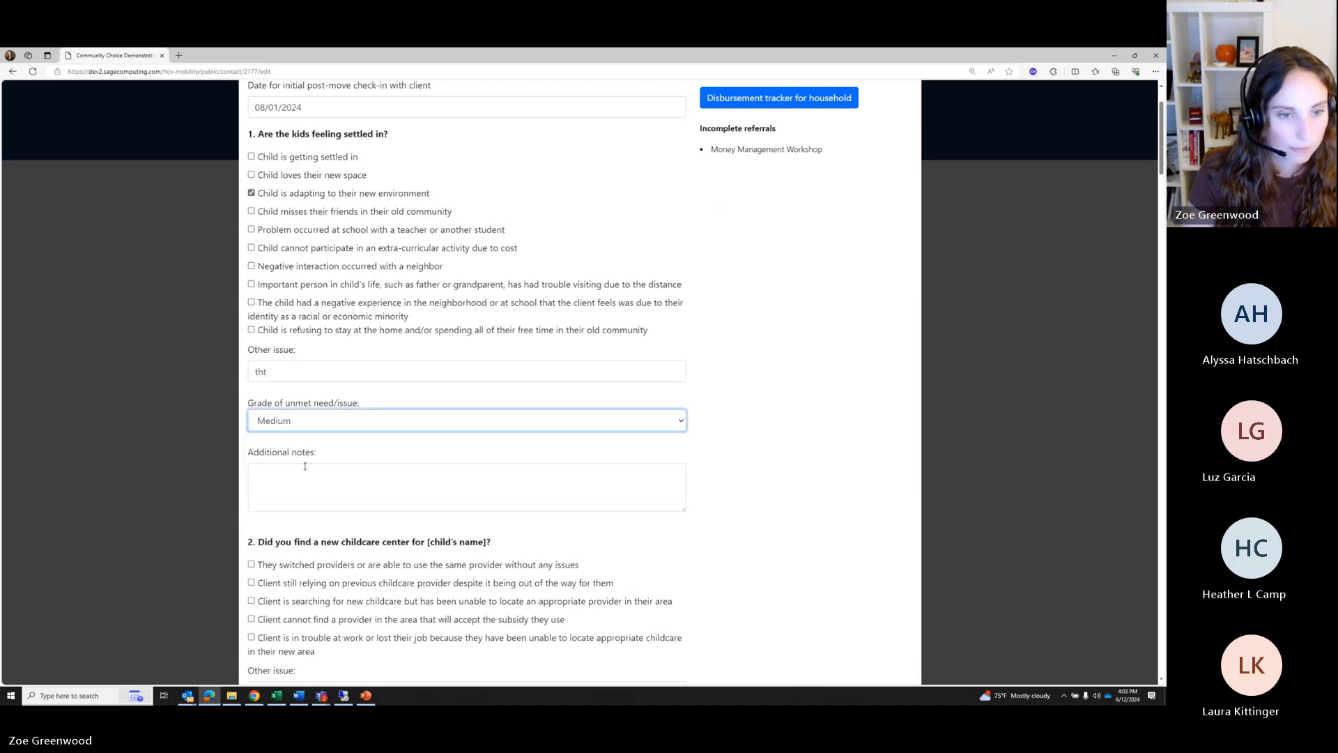
{"action": "scroll", "coordinate": [300, 446], "scroll_direction": "down", "scroll_amount": 1}
{"action": "left_click_drag", "start_coordinate": [287, 366], "coordinate": [296, 382]}
{"action": "left_click", "coordinate": [404, 397]}
{"action": "type", "text": "htdy"}
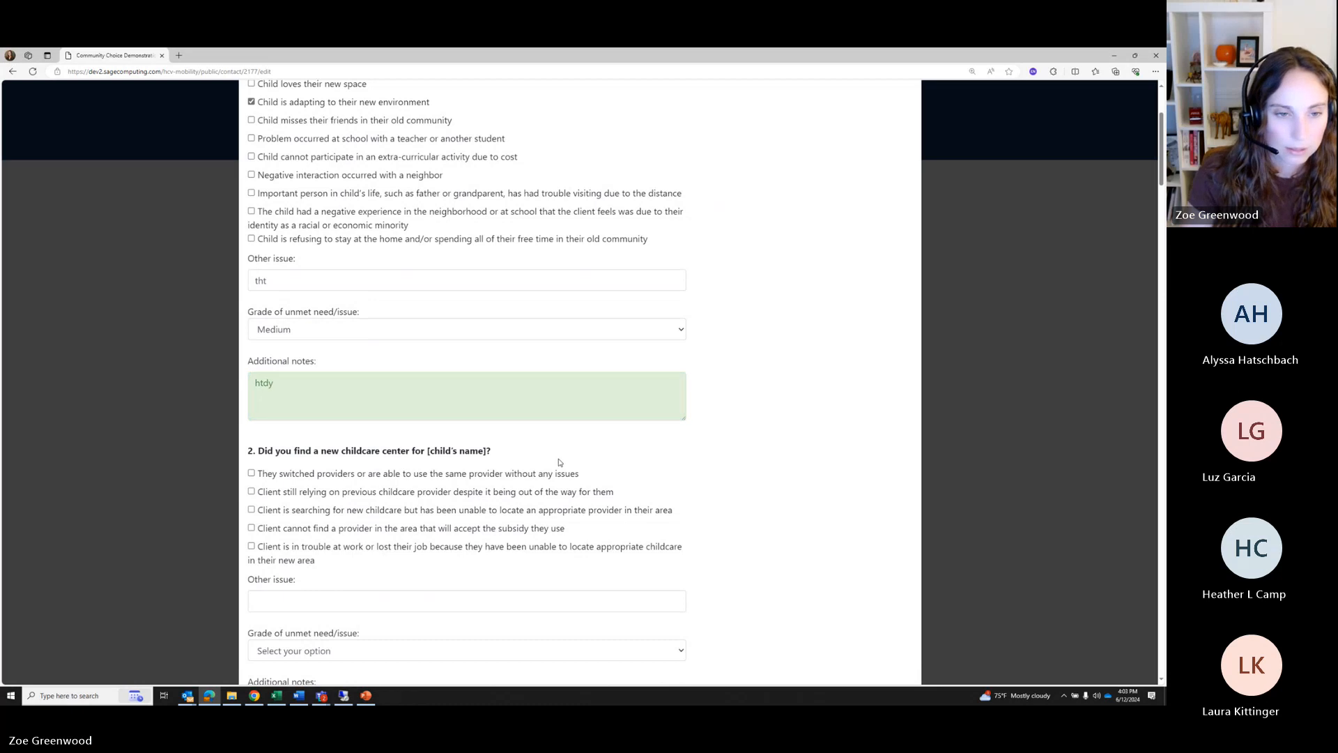
Note no subsidy-accepting provider found, grade question 2 High and question 3 Low
{"action": "scroll", "coordinate": [558, 466], "scroll_direction": "down", "scroll_amount": 2}
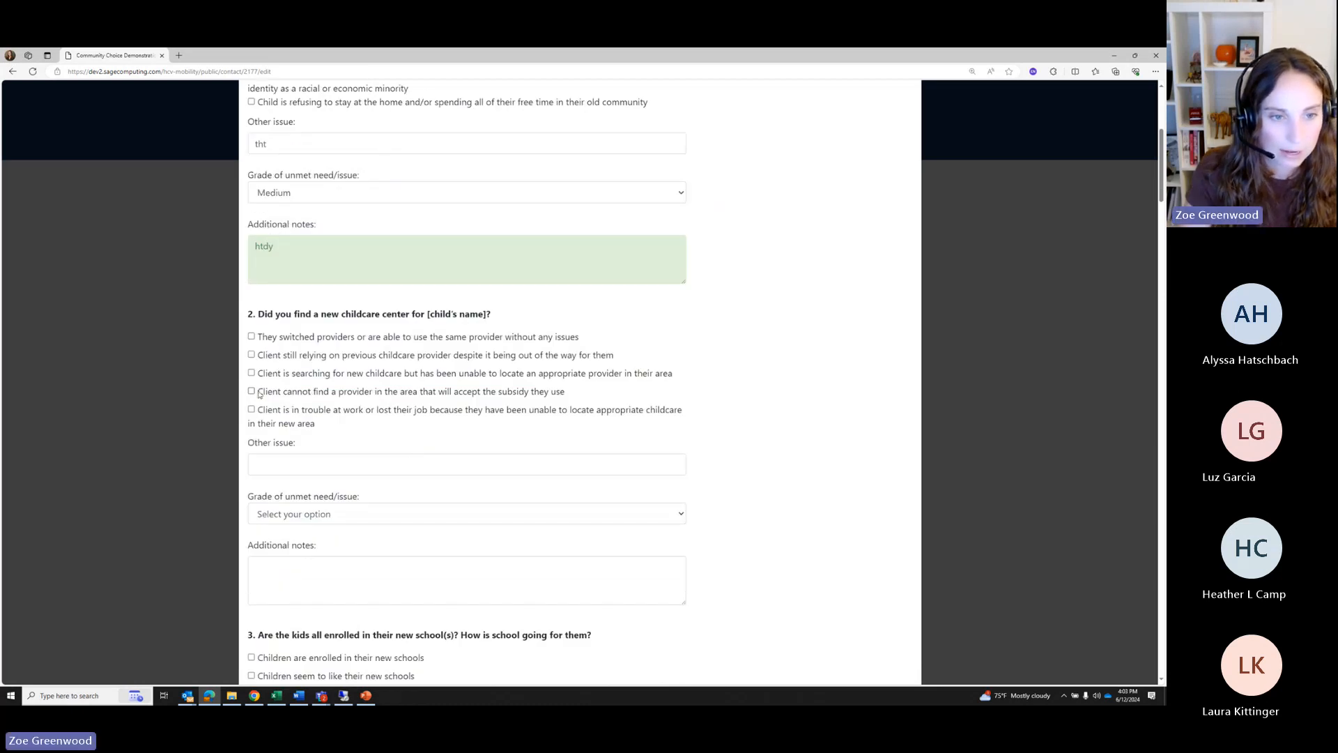
{"action": "left_click", "coordinate": [251, 391]}
{"action": "scroll", "coordinate": [308, 370], "scroll_direction": "down", "scroll_amount": 2}
{"action": "left_click", "coordinate": [310, 332]}
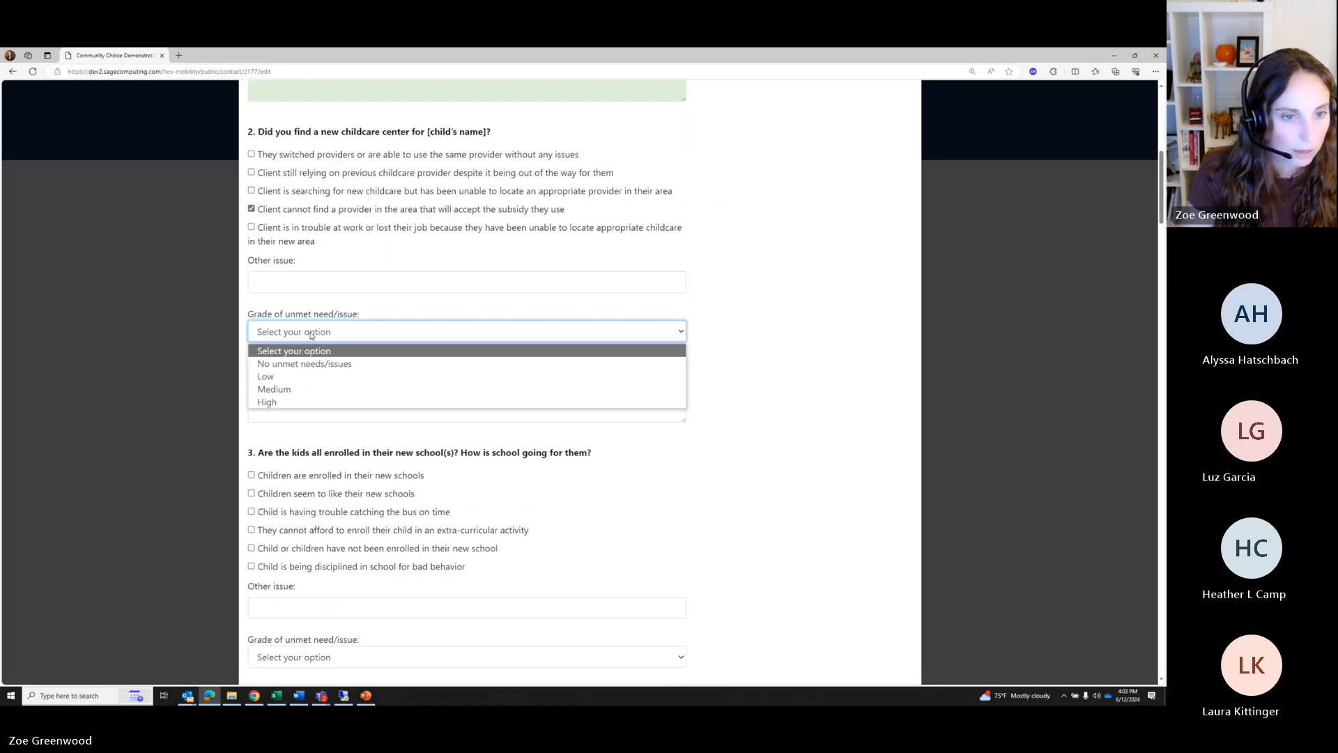
{"action": "left_click", "coordinate": [349, 400]}
{"action": "scroll", "coordinate": [350, 375], "scroll_direction": "down", "scroll_amount": 1}
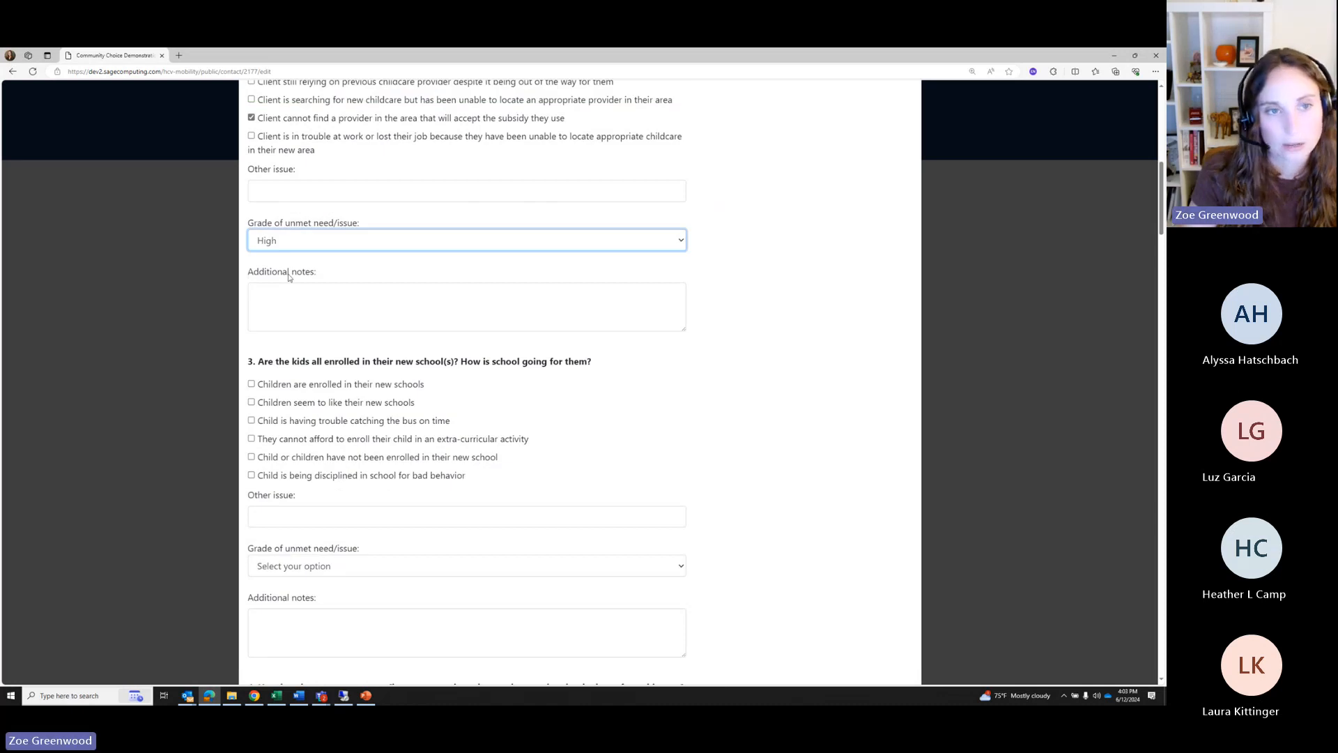
{"action": "scroll", "coordinate": [309, 247], "scroll_direction": "down", "scroll_amount": 2}
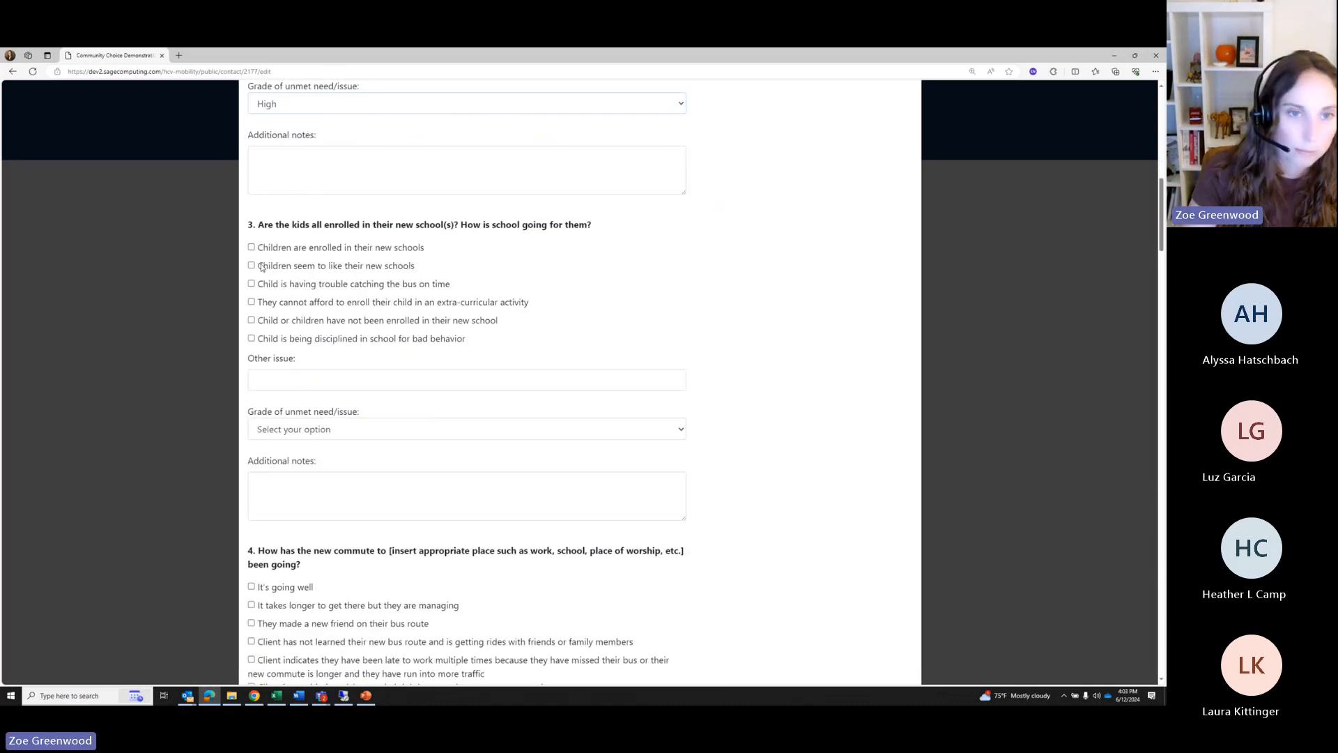
{"action": "left_click", "coordinate": [337, 428]}
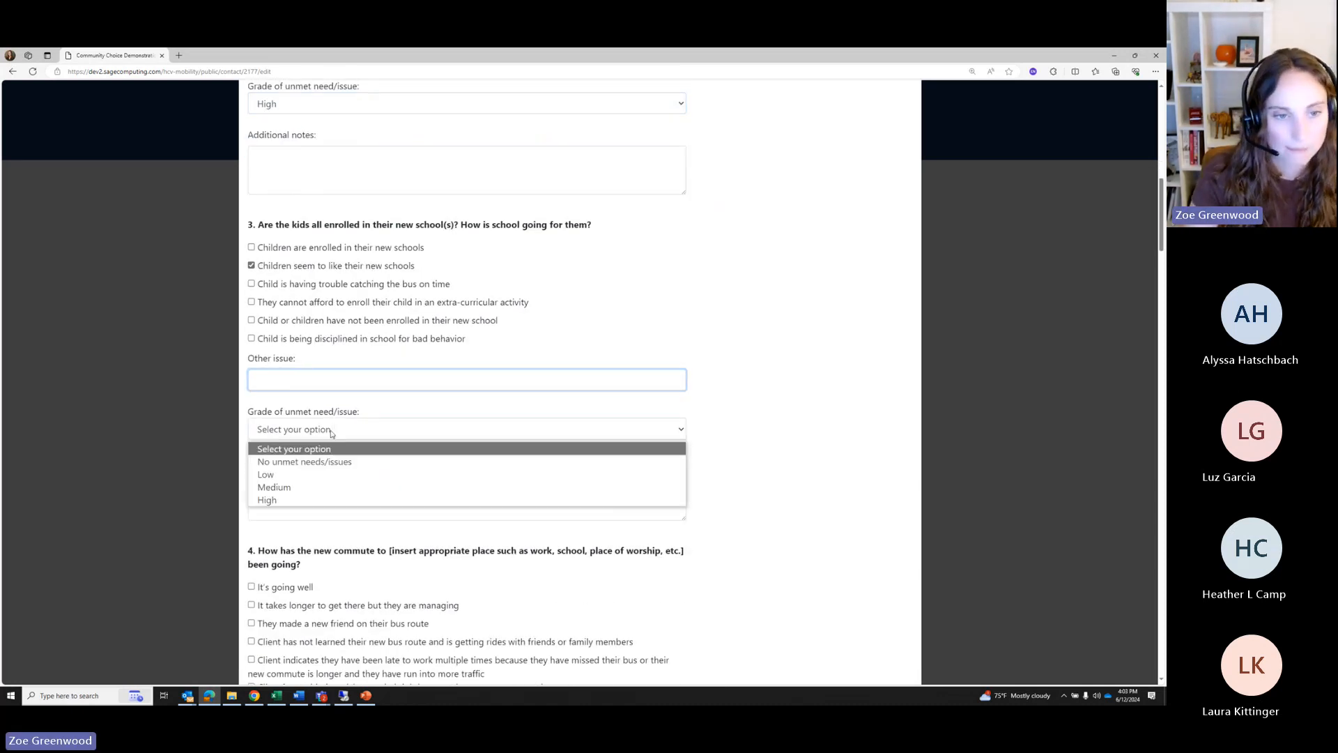
{"action": "left_click", "coordinate": [320, 475]}
Mark the new commute as going well, grade question 5 Low and question 4 no unmet needs
{"action": "scroll", "coordinate": [320, 453], "scroll_direction": "down", "scroll_amount": 3}
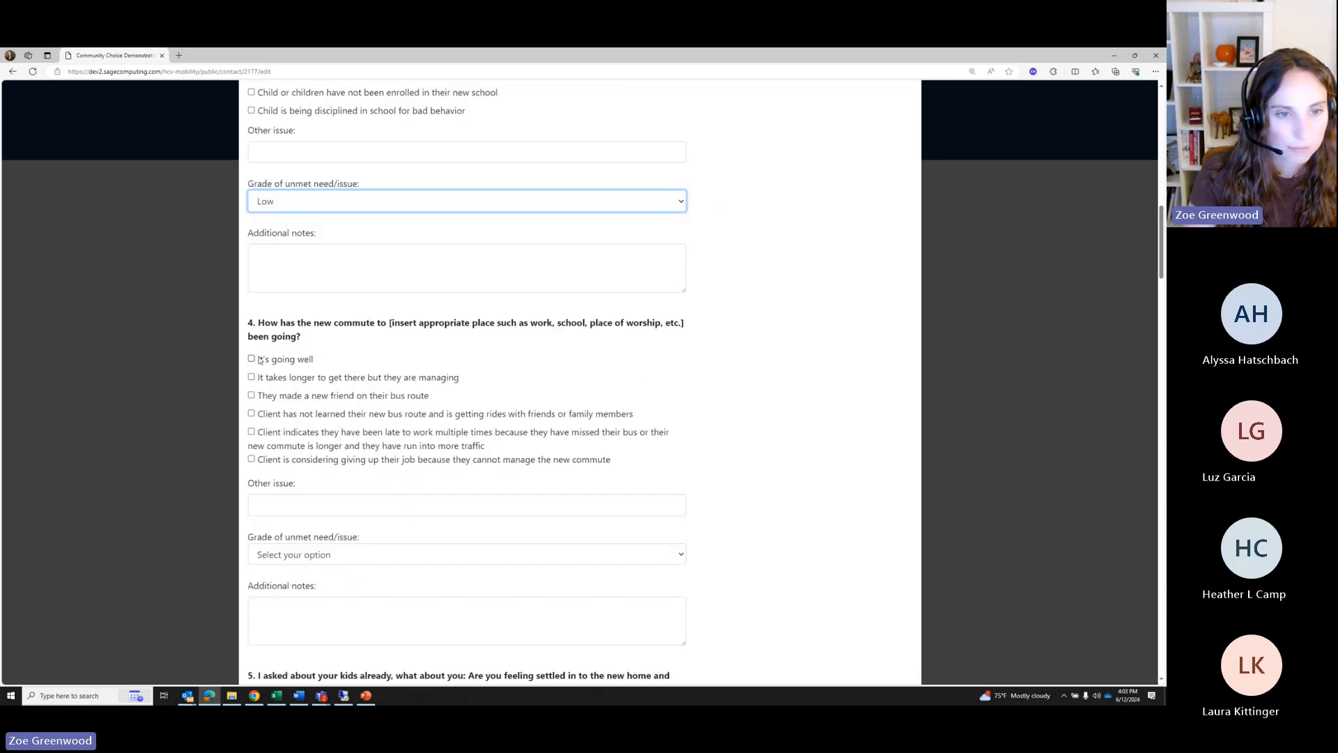
{"action": "left_click", "coordinate": [252, 358]}
{"action": "scroll", "coordinate": [379, 423], "scroll_direction": "down", "scroll_amount": 1}
{"action": "scroll", "coordinate": [379, 422], "scroll_direction": "down", "scroll_amount": 5}
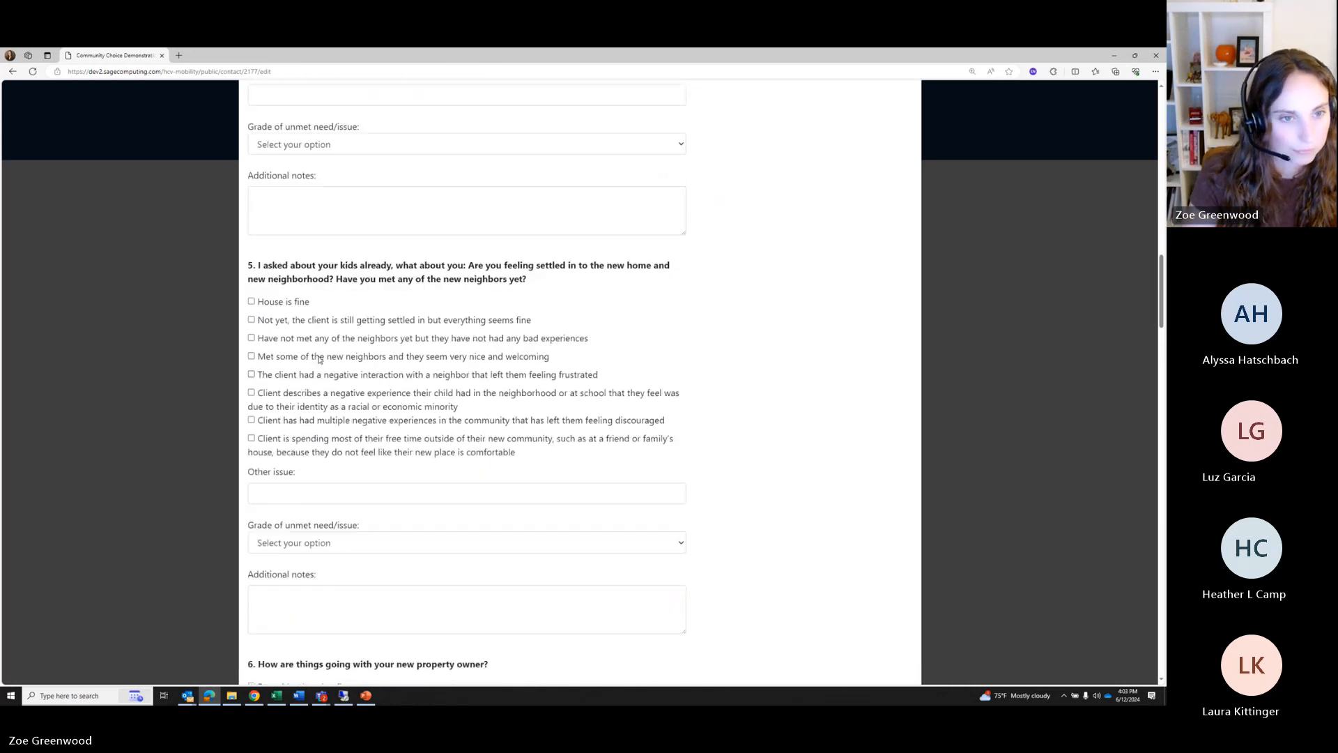
{"action": "scroll", "coordinate": [300, 330], "scroll_direction": "down", "scroll_amount": 2}
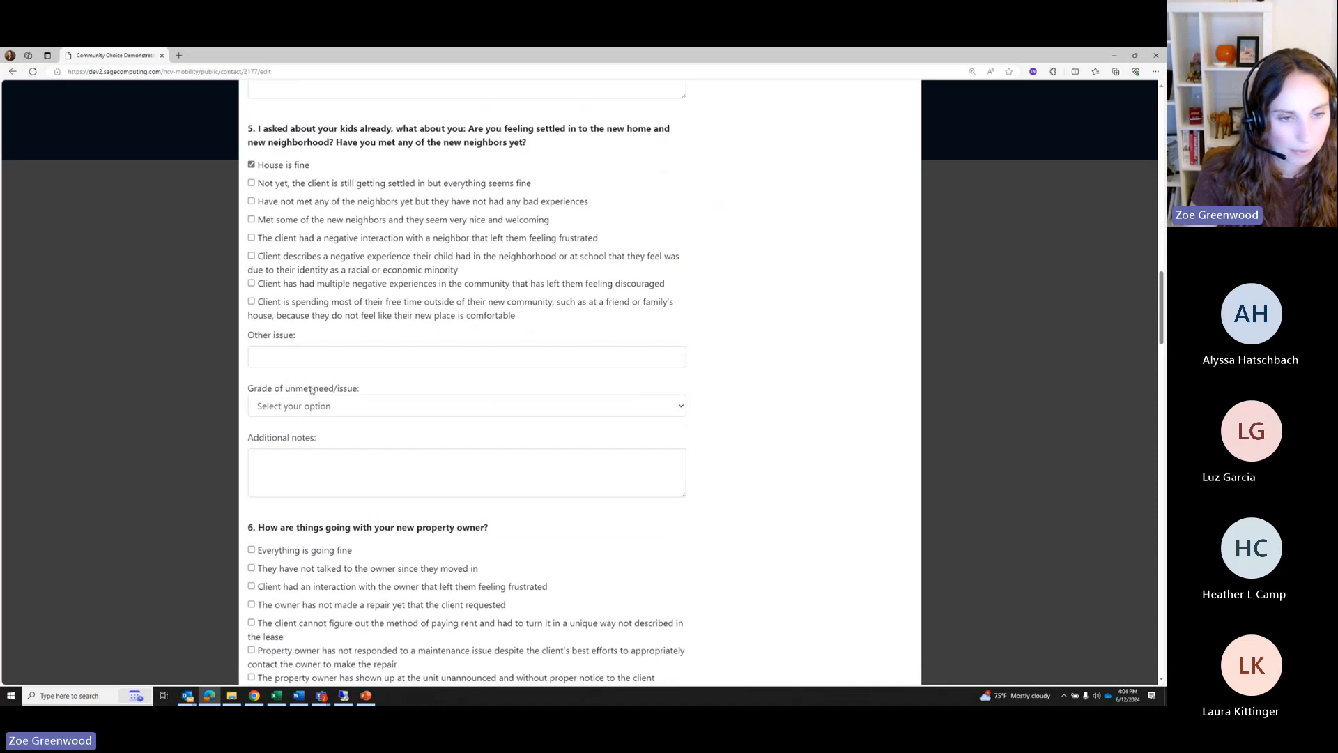
{"action": "left_click", "coordinate": [313, 405]}
{"action": "left_click", "coordinate": [303, 451]}
{"action": "scroll", "coordinate": [313, 314], "scroll_direction": "up", "scroll_amount": 3}
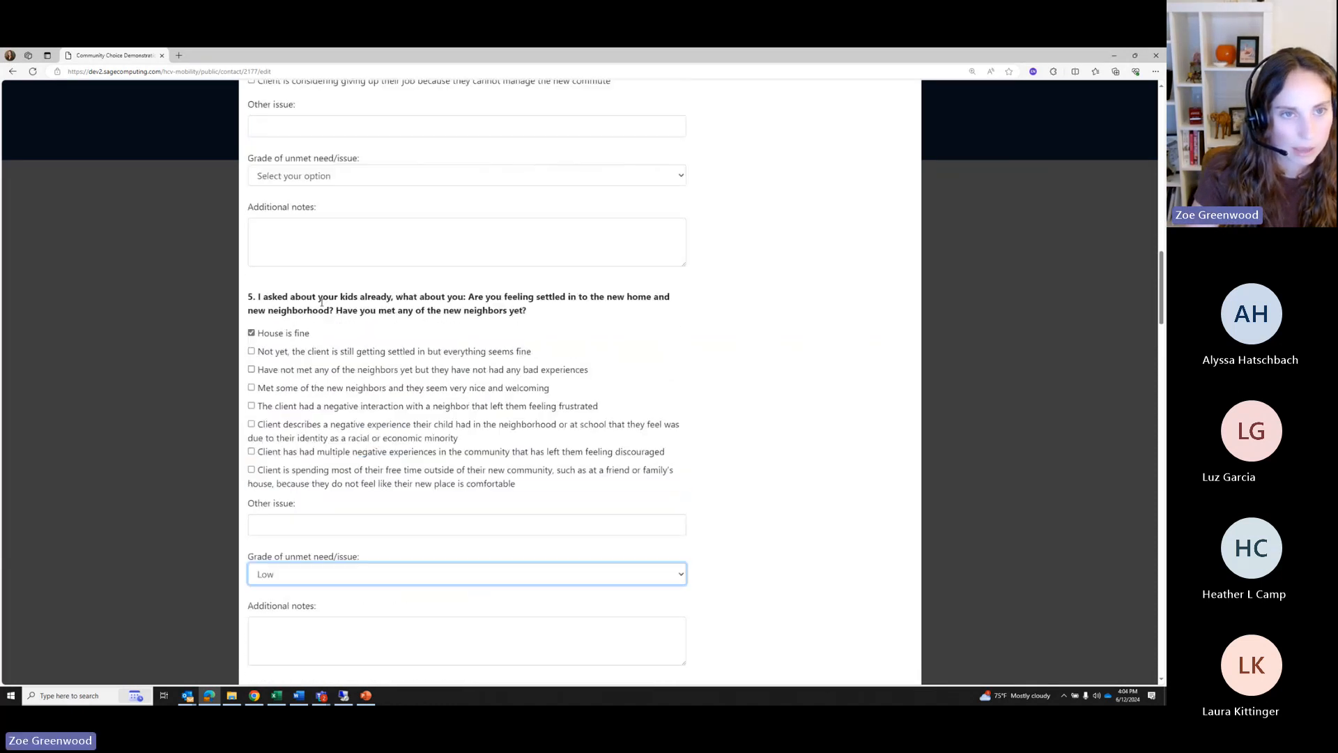
{"action": "left_click", "coordinate": [318, 237]}
{"action": "left_click", "coordinate": [309, 269]}
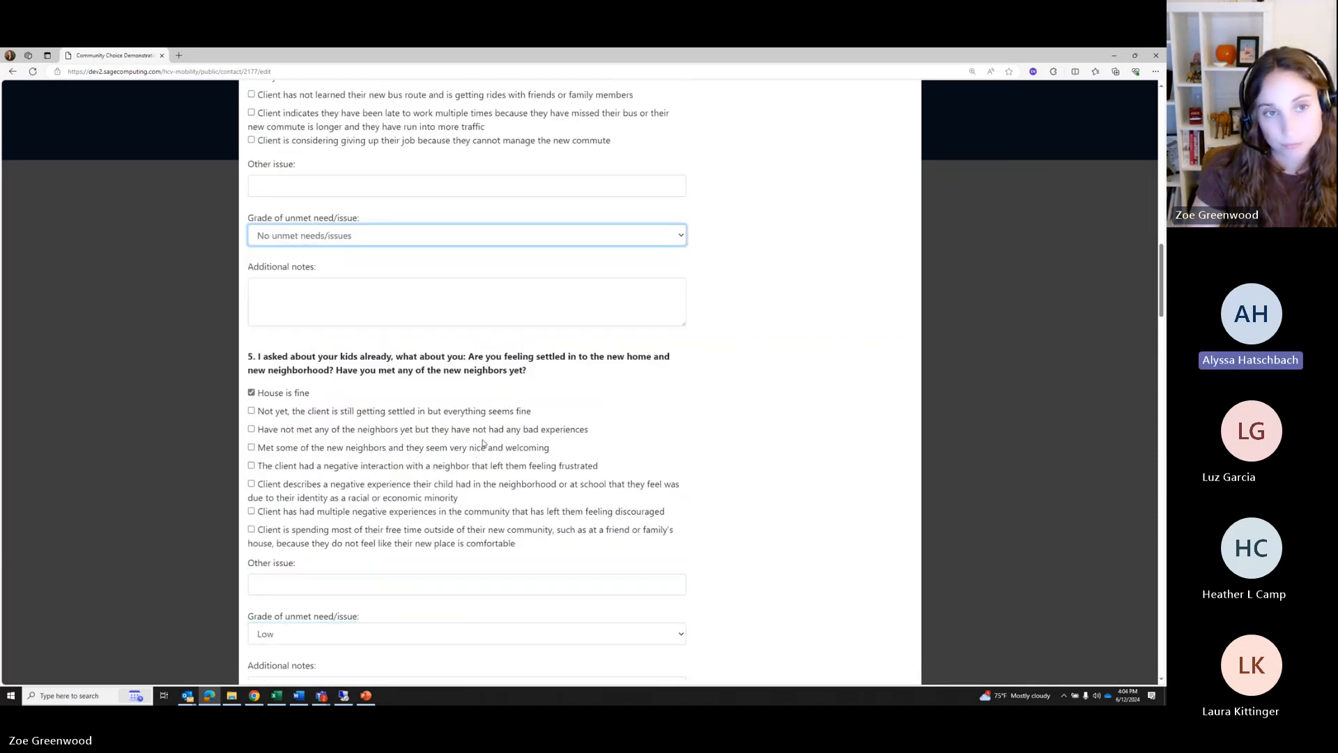
{"action": "scroll", "coordinate": [530, 436], "scroll_direction": "up", "scroll_amount": 2}
{"action": "scroll", "coordinate": [575, 438], "scroll_direction": "up", "scroll_amount": 3}
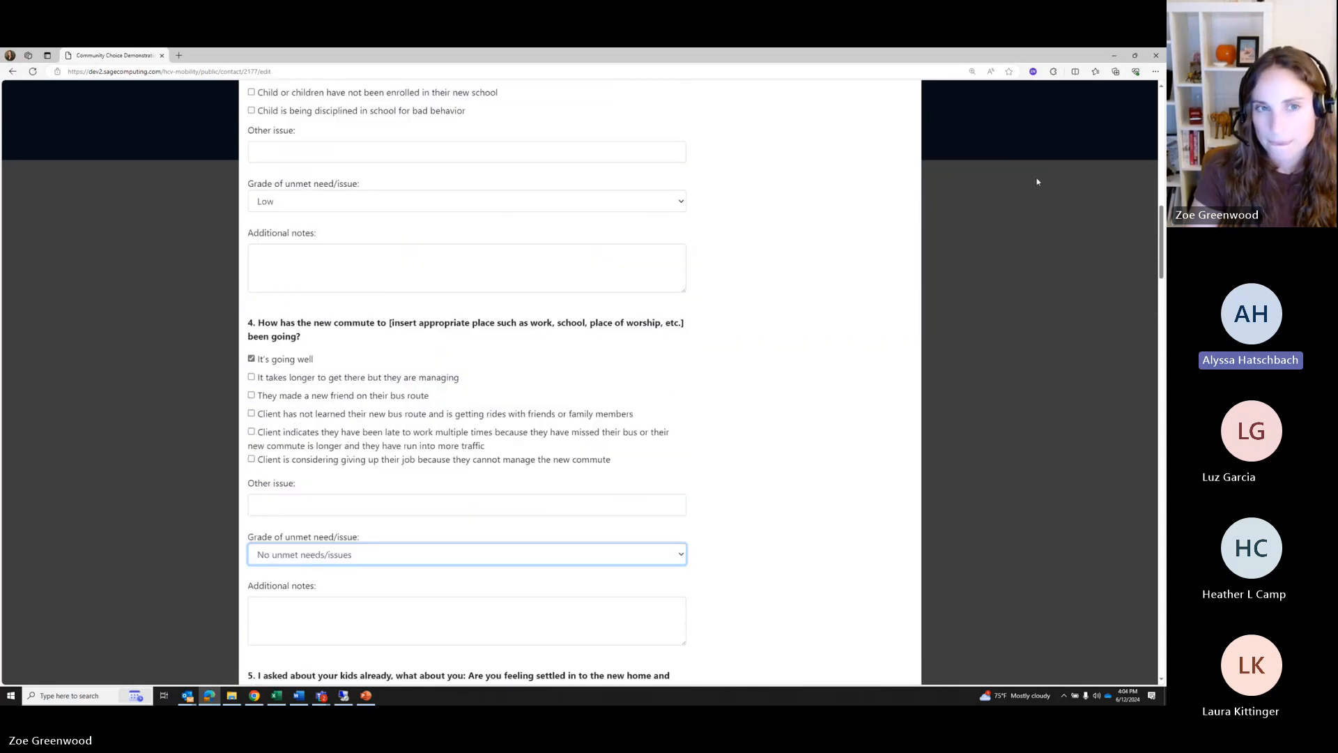
{"action": "left_click_drag", "start_coordinate": [1162, 228], "coordinate": [1162, 111]}
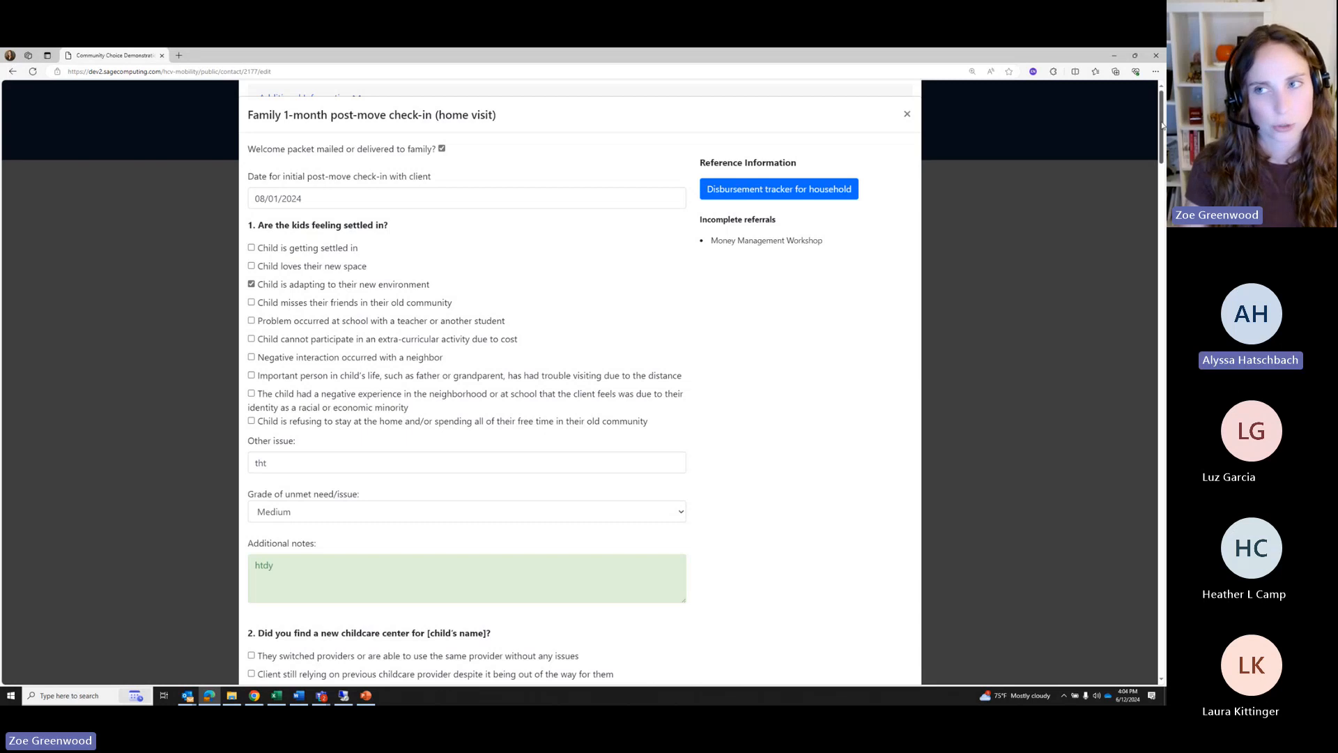
For question 6, note the client hasn't talked to the owner and grade it Low
{"action": "left_click_drag", "start_coordinate": [1161, 124], "coordinate": [1142, 339]}
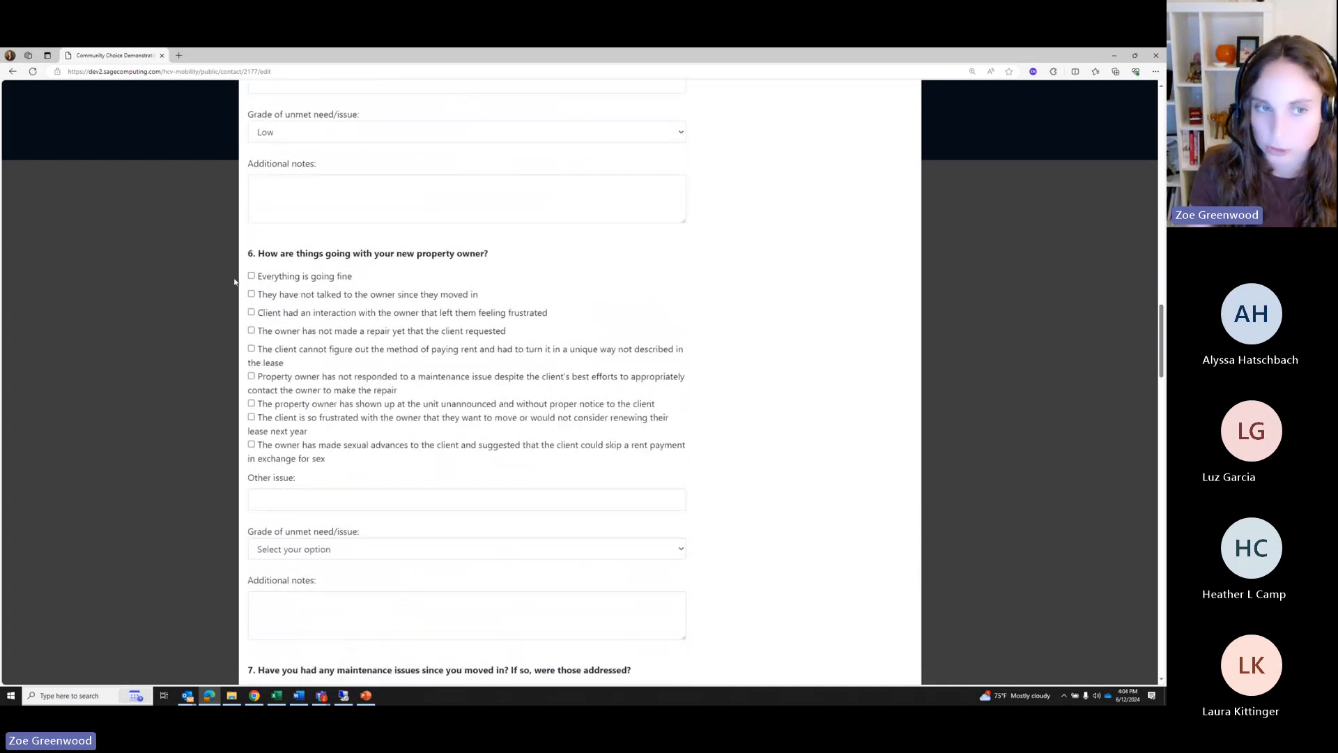
{"action": "left_click", "coordinate": [251, 294]}
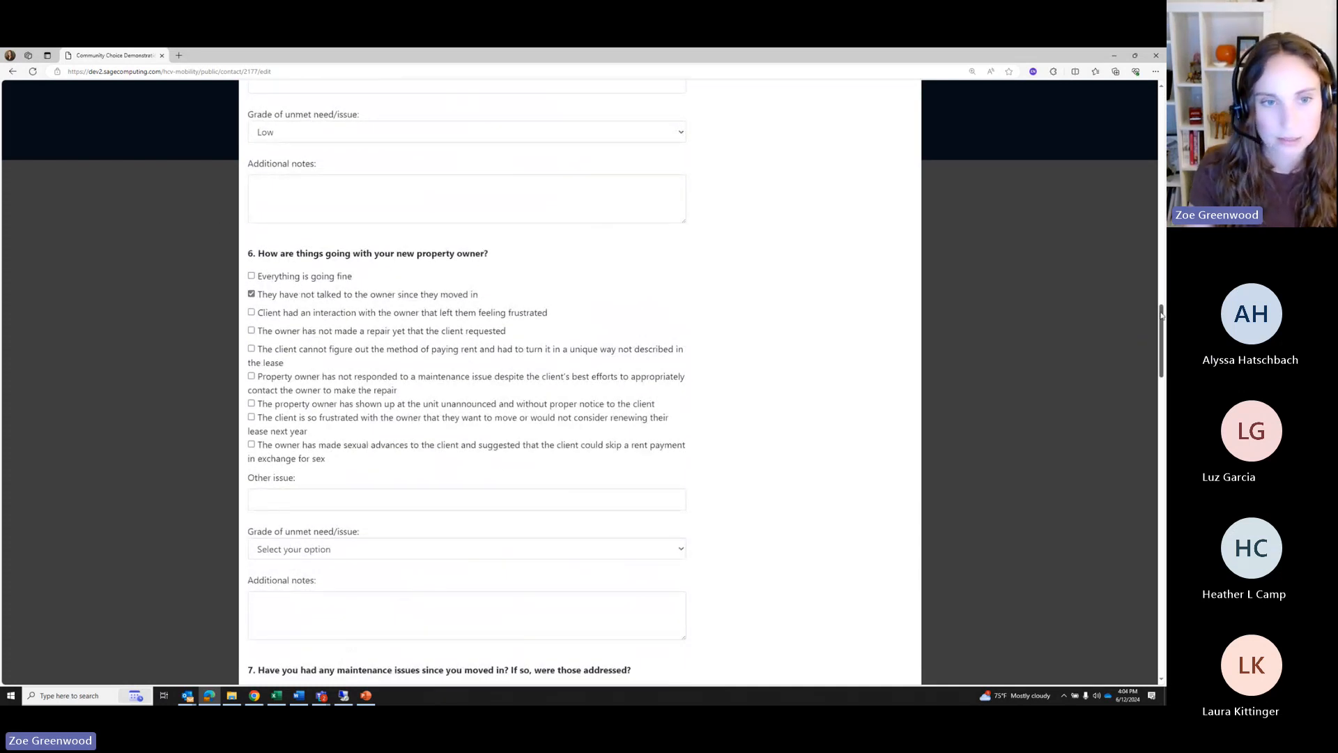
{"action": "left_click_drag", "start_coordinate": [1161, 315], "coordinate": [1161, 348]}
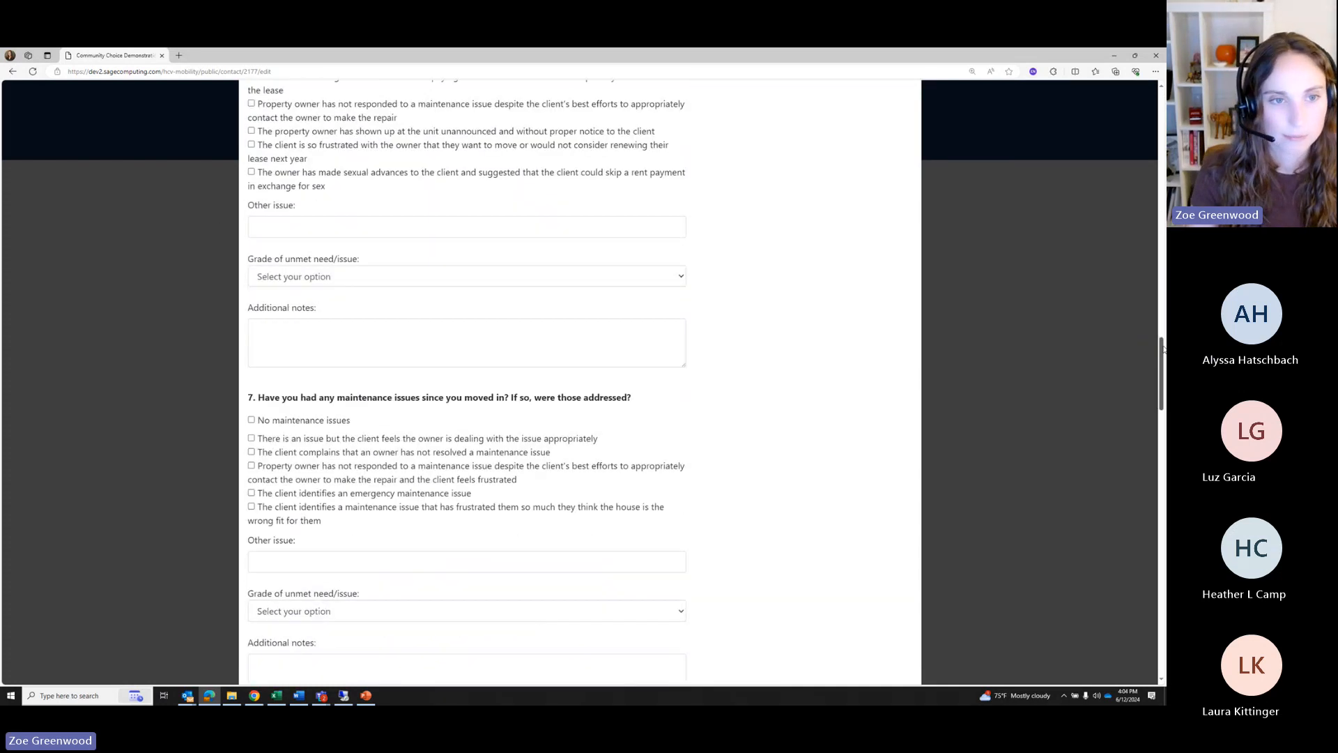
{"action": "left_click", "coordinate": [289, 279]}
{"action": "left_click", "coordinate": [286, 322]}
Record an unresolved maintenance complaint (no unmet needs) and an untransferred utility graded High for questions 7–8
{"action": "scroll", "coordinate": [304, 288], "scroll_direction": "down", "scroll_amount": 2}
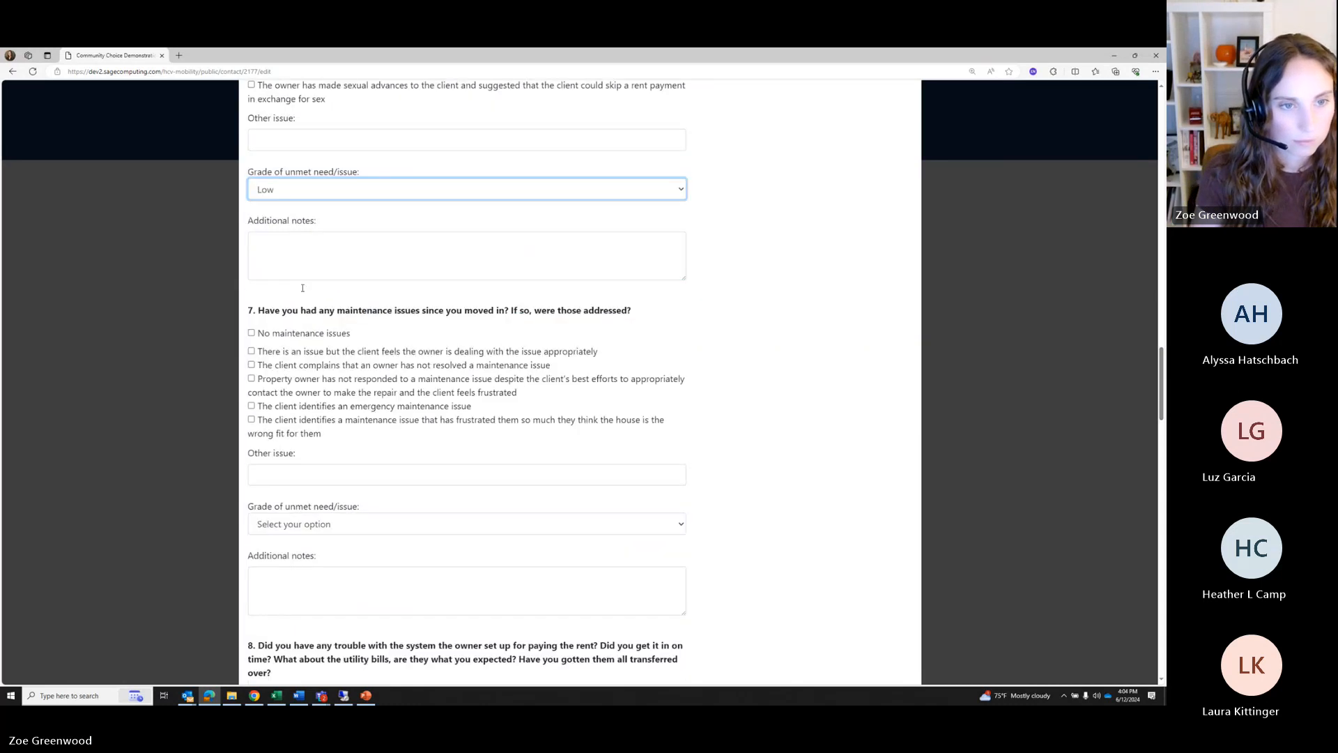
{"action": "left_click", "coordinate": [271, 325]}
{"action": "scroll", "coordinate": [272, 299], "scroll_direction": "down", "scroll_amount": 3}
{"action": "left_click", "coordinate": [272, 299]}
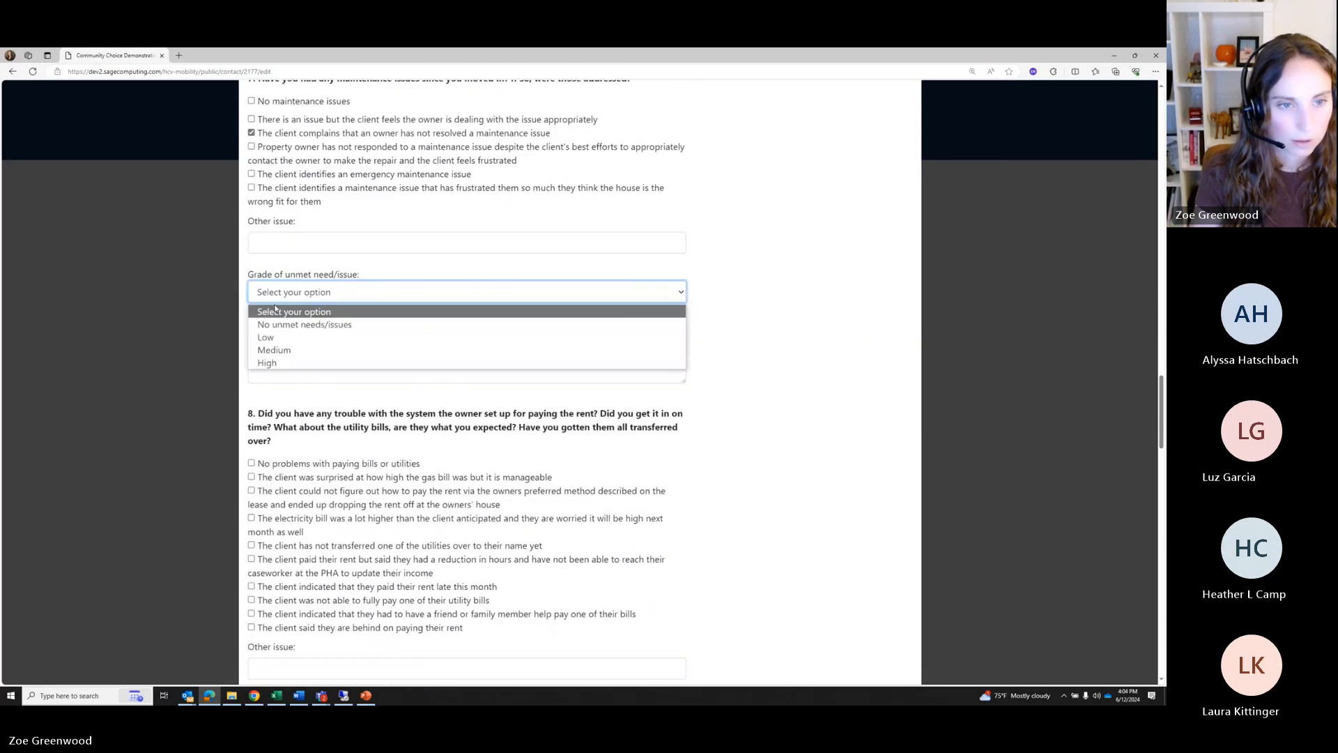
{"action": "left_click", "coordinate": [270, 320]}
{"action": "scroll", "coordinate": [270, 317], "scroll_direction": "down", "scroll_amount": 3}
{"action": "left_click", "coordinate": [268, 317]}
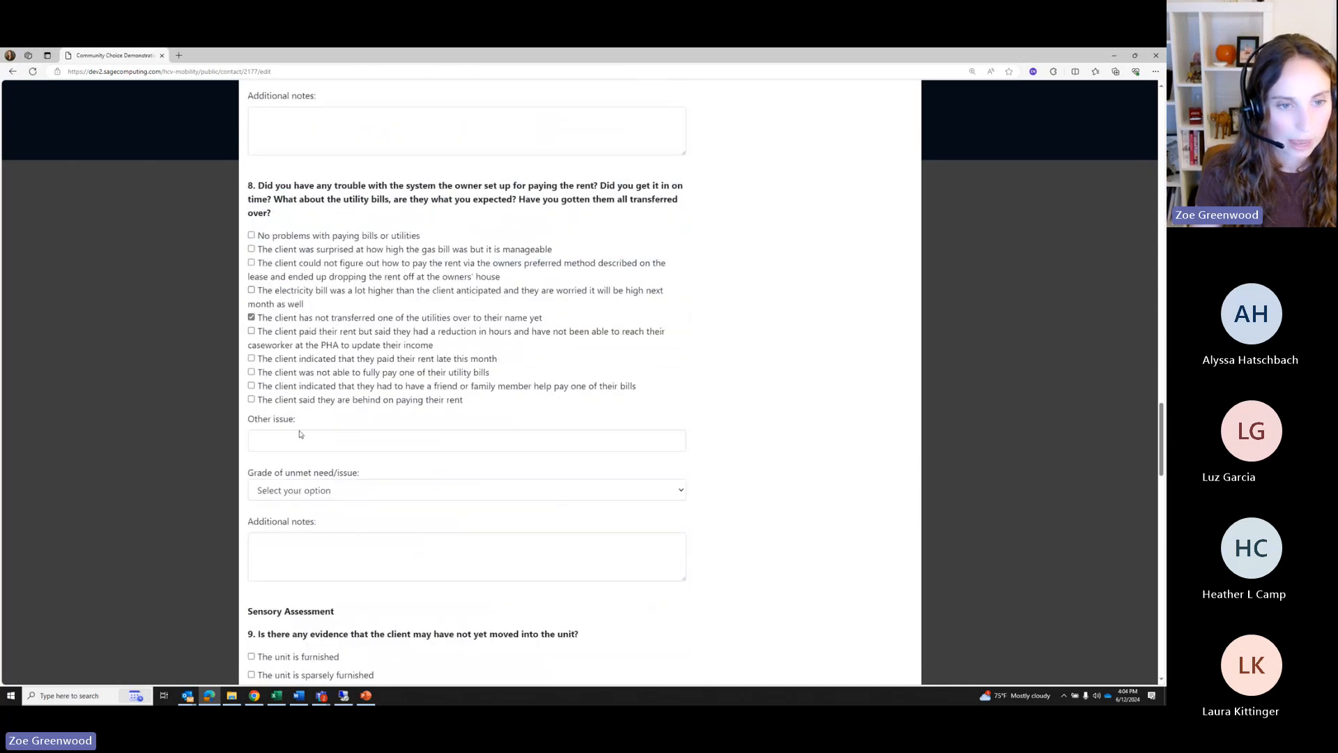
{"action": "left_click", "coordinate": [299, 439]}
{"action": "left_click", "coordinate": [287, 490]}
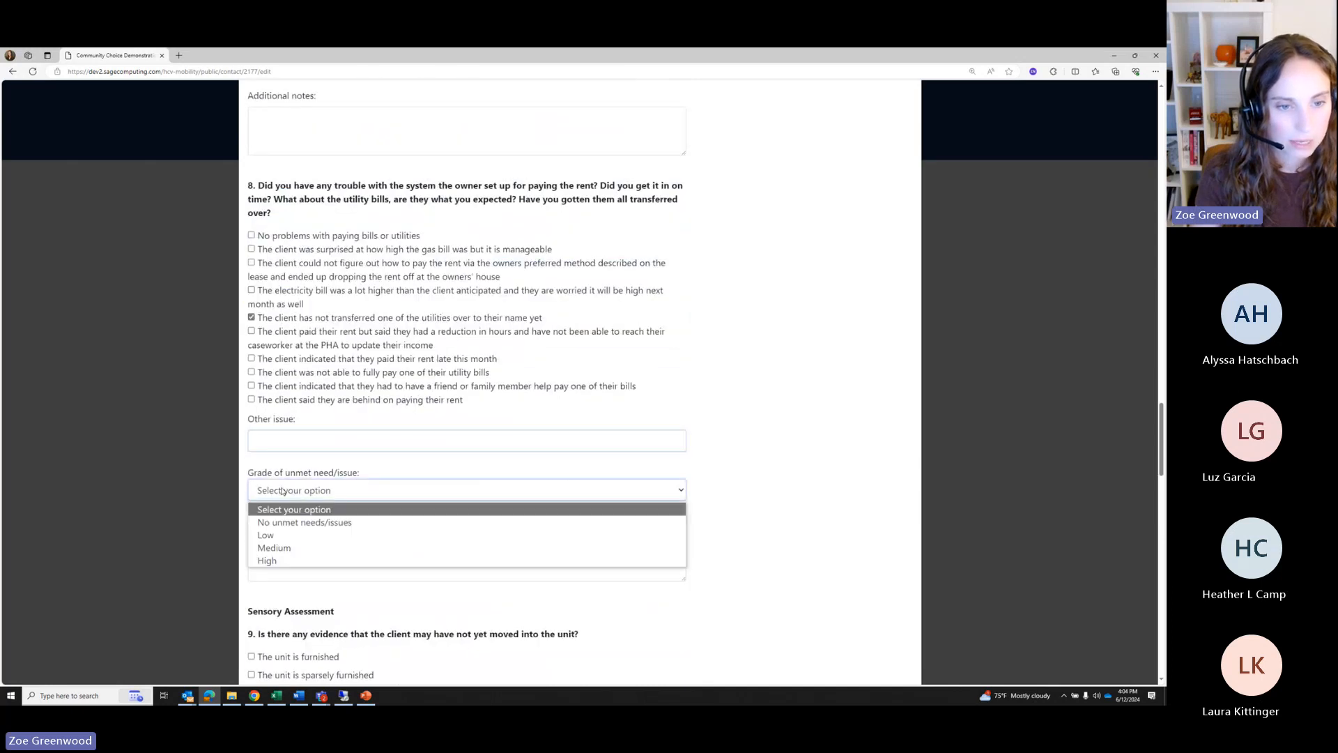
{"action": "left_click", "coordinate": [267, 560]}
Mark moving boxes still unpacked graded Medium and bags of trash graded Low for questions 9–10
{"action": "scroll", "coordinate": [283, 401], "scroll_direction": "down", "scroll_amount": 4}
{"action": "left_click", "coordinate": [278, 376]}
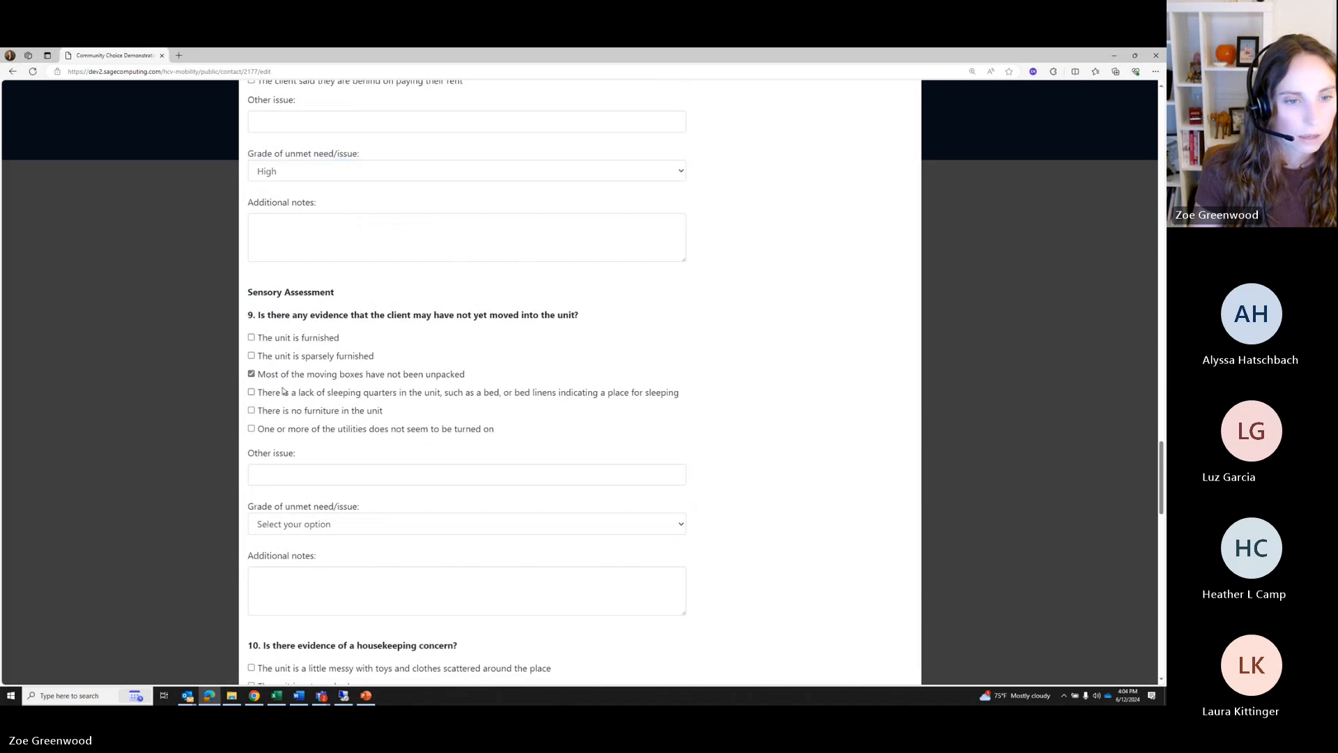
{"action": "scroll", "coordinate": [279, 377], "scroll_direction": "down", "scroll_amount": 2}
{"action": "left_click", "coordinate": [283, 387]}
{"action": "left_click", "coordinate": [284, 443]}
{"action": "scroll", "coordinate": [284, 440], "scroll_direction": "down", "scroll_amount": 4}
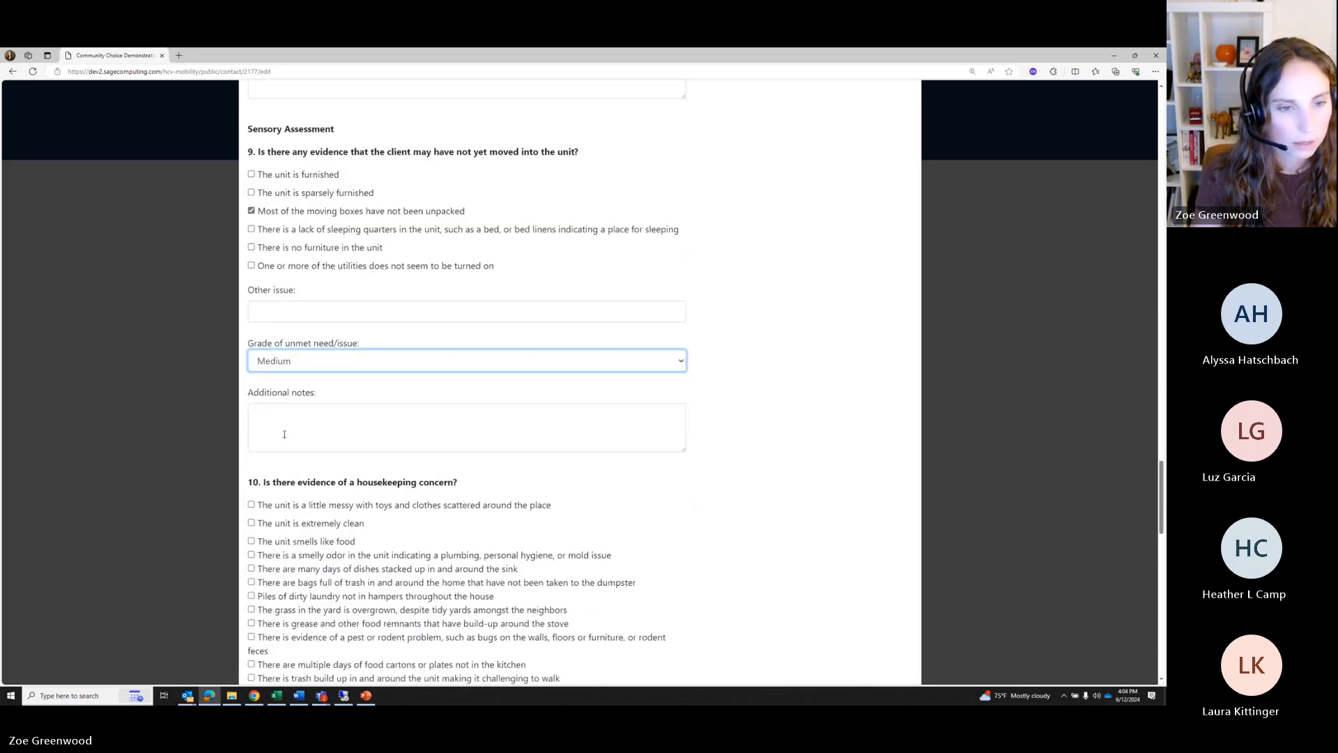
{"action": "left_click", "coordinate": [277, 336]}
{"action": "scroll", "coordinate": [278, 345], "scroll_direction": "down", "scroll_amount": 1}
{"action": "scroll", "coordinate": [278, 356], "scroll_direction": "down", "scroll_amount": 4}
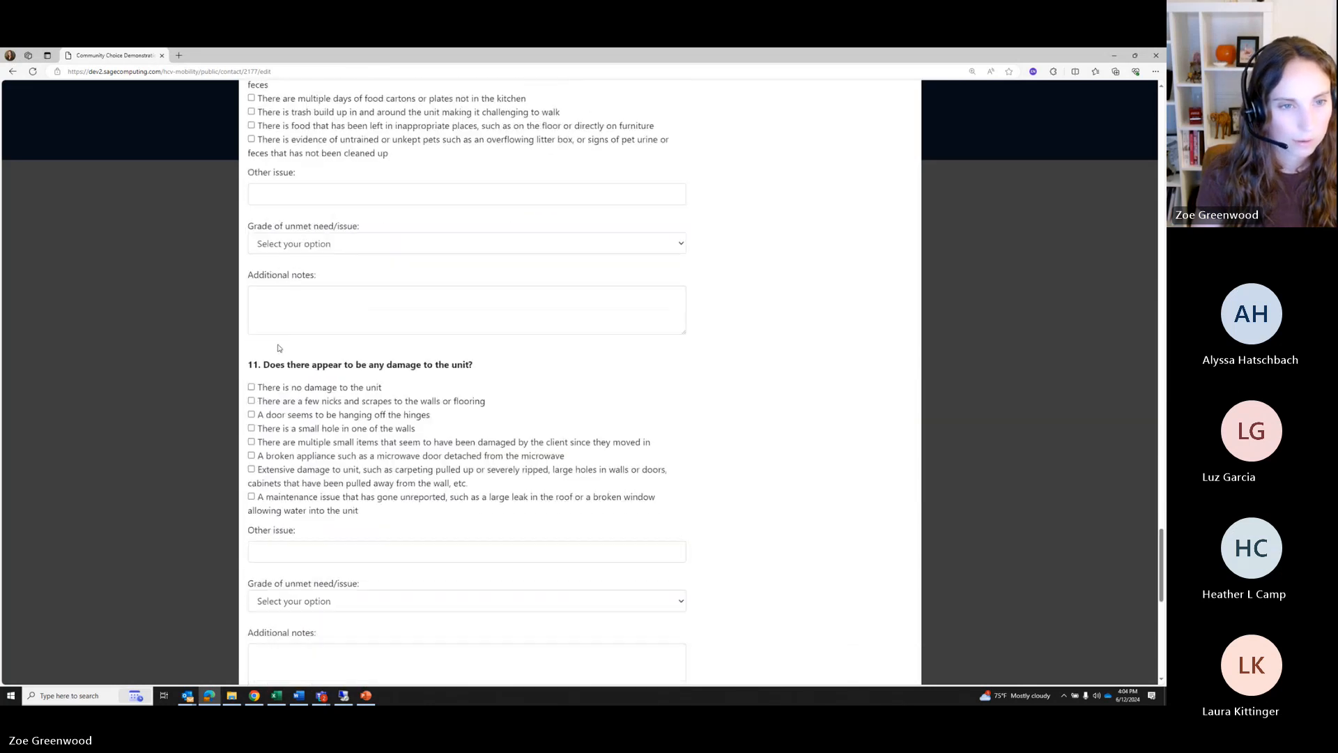
{"action": "left_click", "coordinate": [282, 243]}
{"action": "left_click", "coordinate": [282, 288]}
Mark extensive unit damage and large unit modifications, each graded Low, for questions 11–12
{"action": "scroll", "coordinate": [282, 288], "scroll_direction": "down", "scroll_amount": 2}
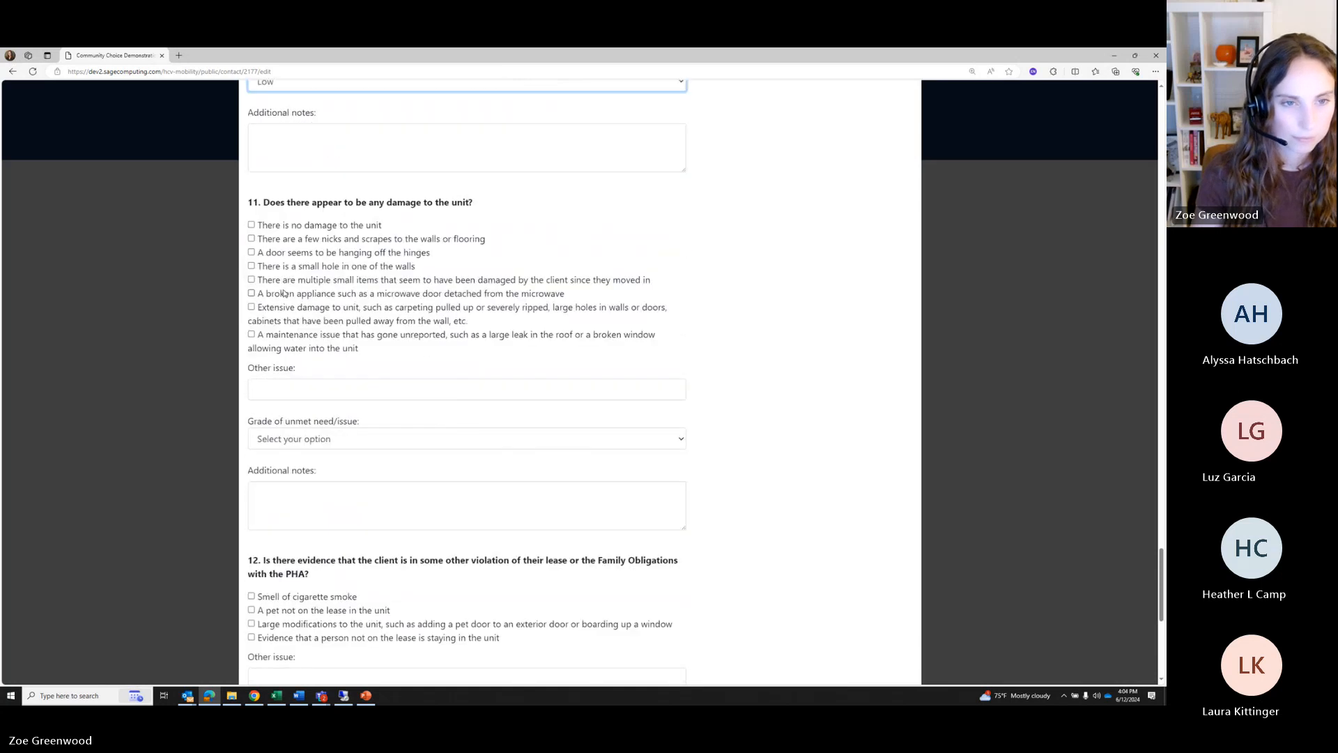
{"action": "left_click", "coordinate": [282, 289]}
{"action": "scroll", "coordinate": [283, 290], "scroll_direction": "down", "scroll_amount": 2}
{"action": "left_click", "coordinate": [284, 290]}
{"action": "left_click", "coordinate": [275, 326]}
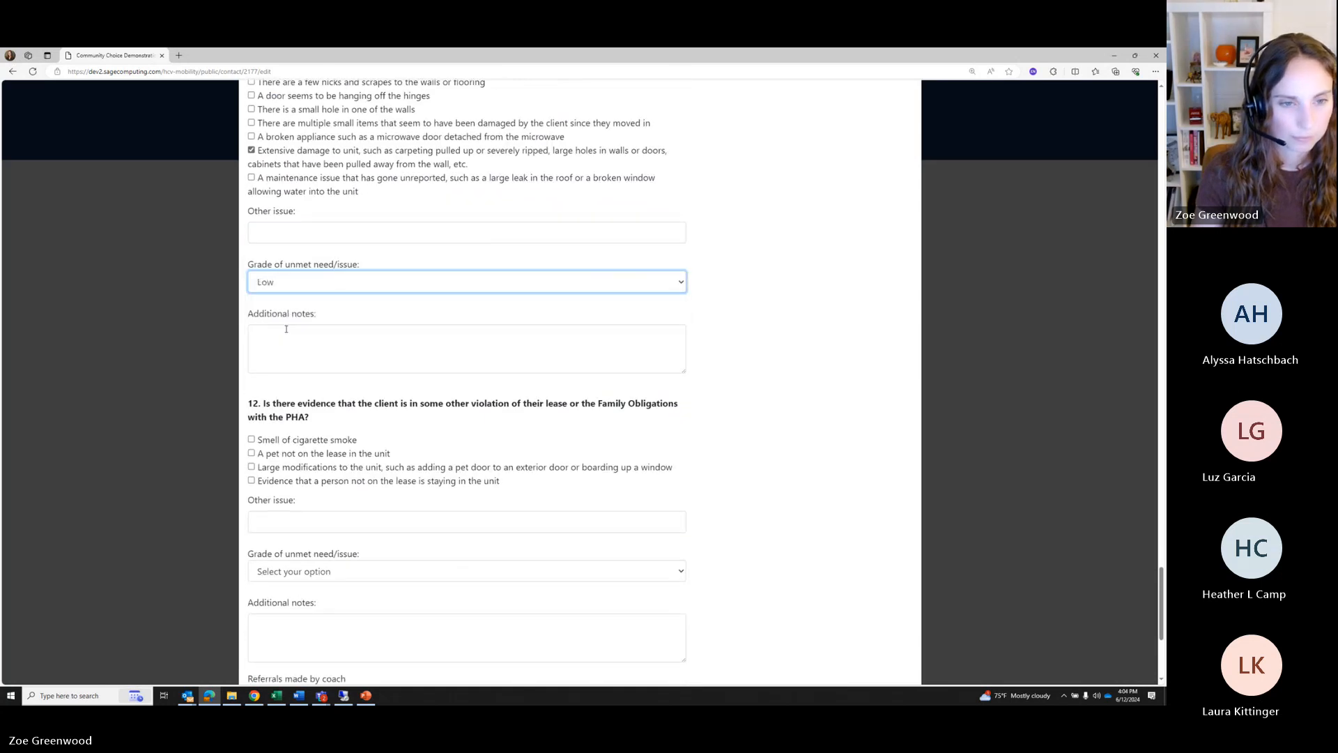
{"action": "scroll", "coordinate": [284, 293], "scroll_direction": "down", "scroll_amount": 3}
{"action": "left_click", "coordinate": [279, 240]}
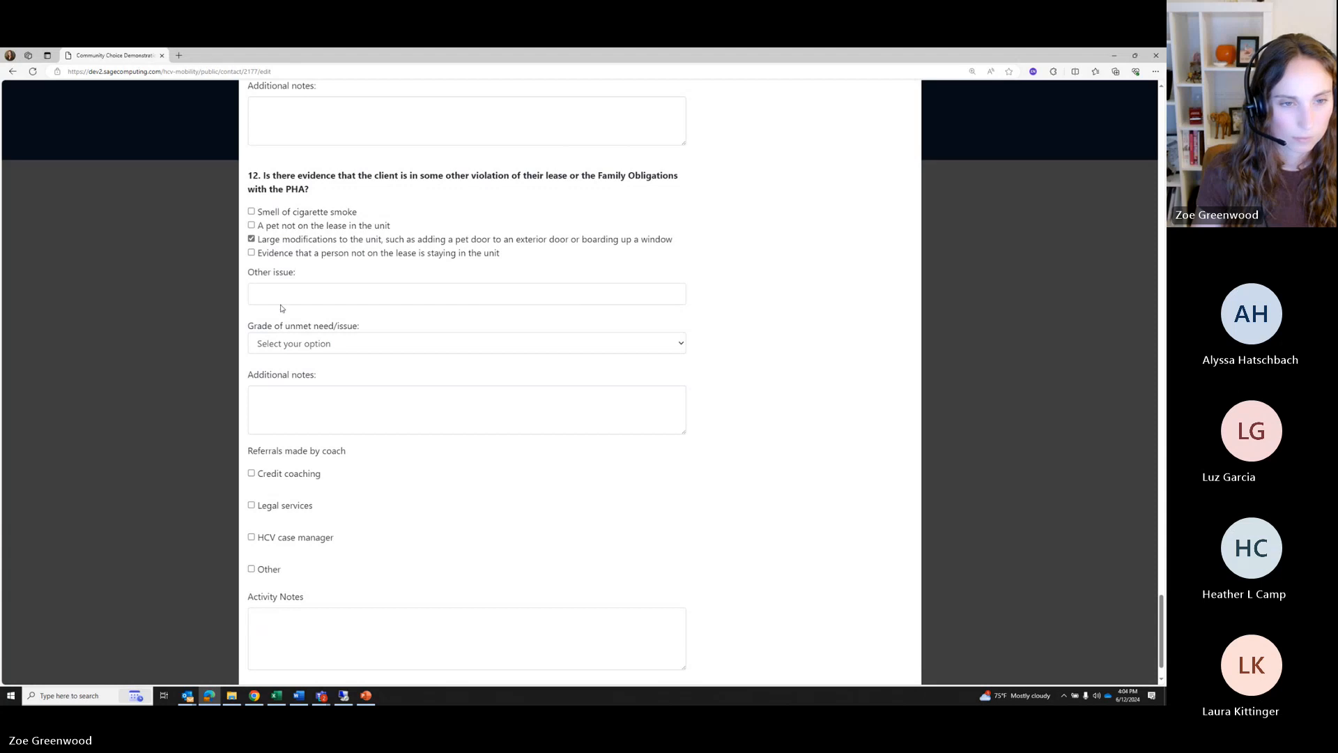
{"action": "left_click", "coordinate": [285, 343]}
{"action": "left_click", "coordinate": [282, 386]}
{"action": "scroll", "coordinate": [291, 375], "scroll_direction": "down", "scroll_amount": 1}
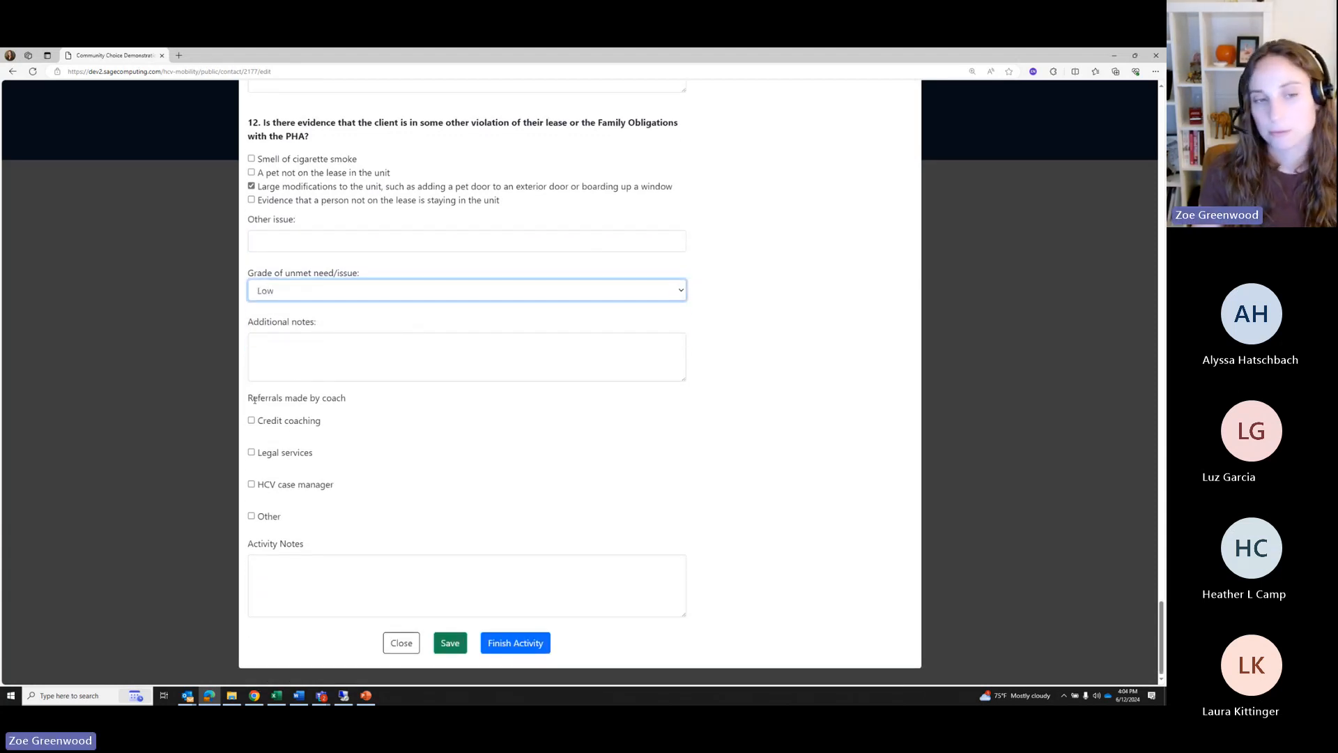
{"action": "left_click_drag", "start_coordinate": [254, 400], "coordinate": [341, 517]}
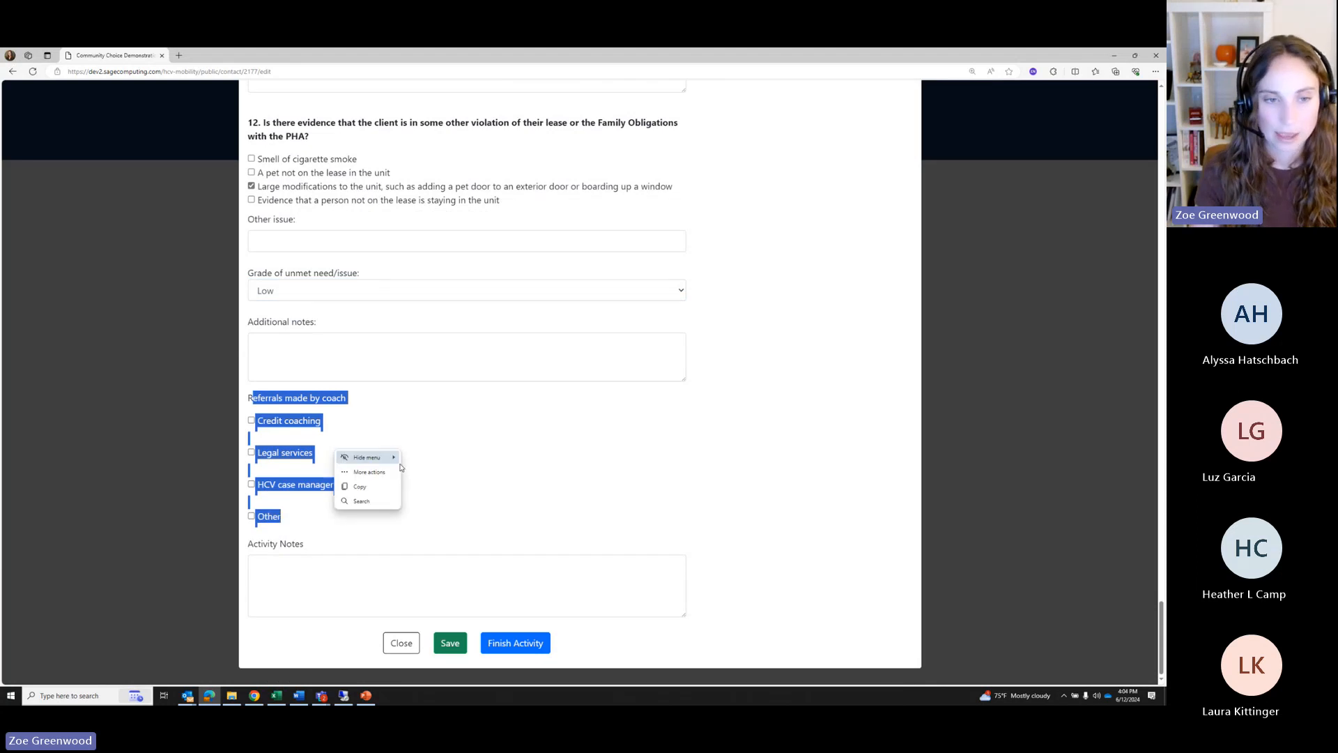
{"action": "left_click", "coordinate": [380, 449]}
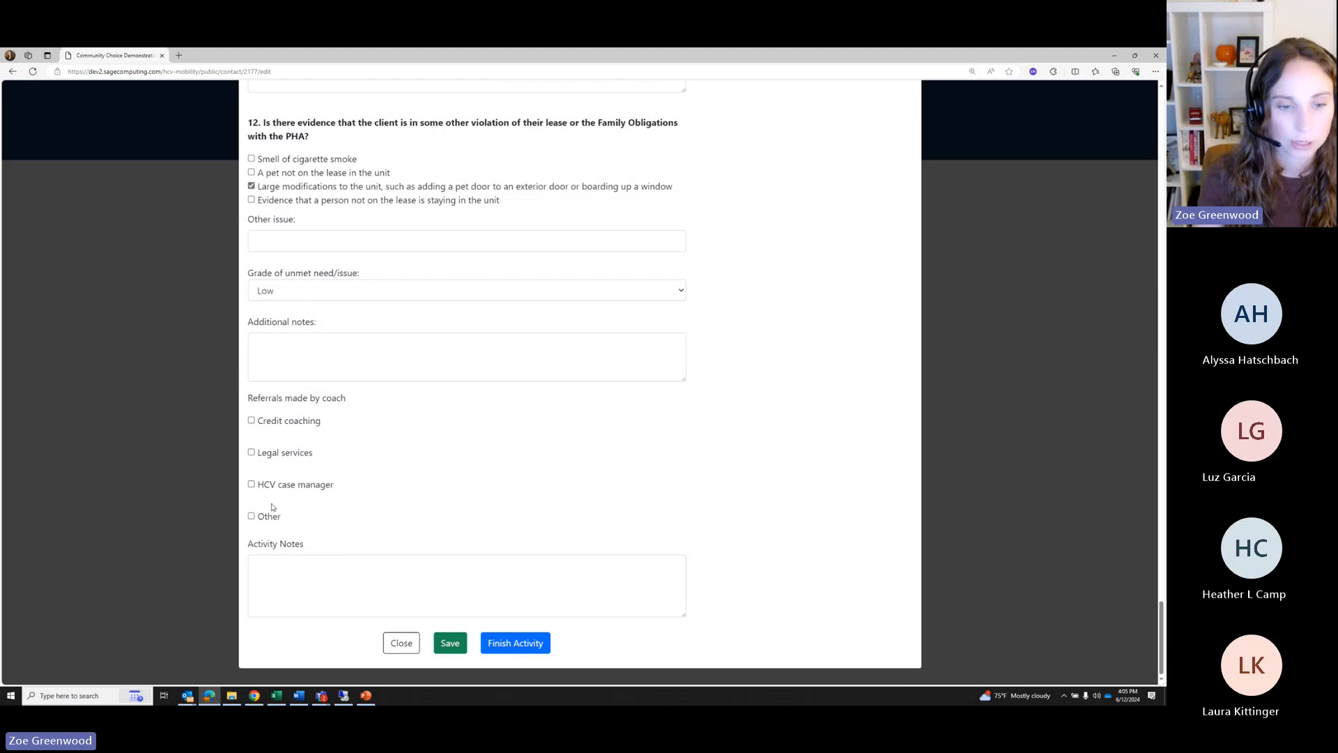
Finish the 1-month check-in activity and open the household's phase list in the Change phase dialog
{"action": "left_click", "coordinate": [505, 651]}
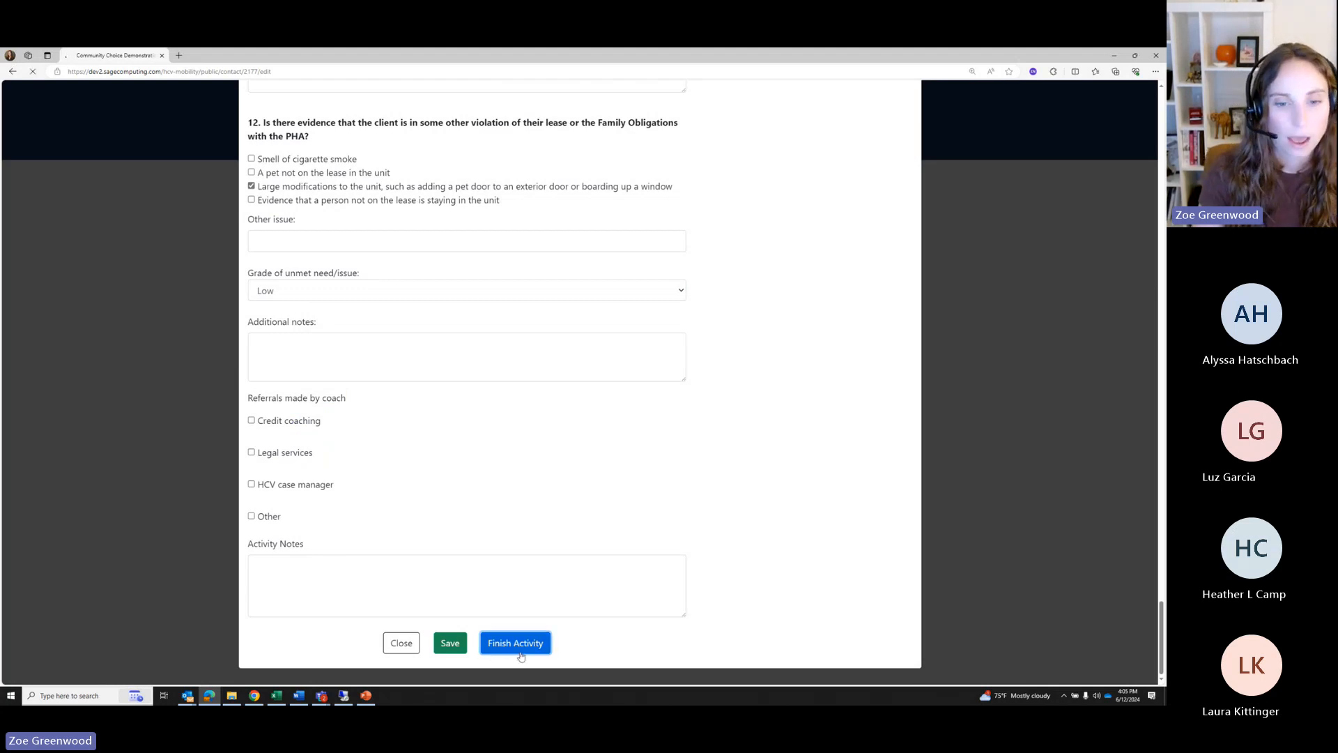
{"action": "scroll", "coordinate": [622, 522], "scroll_direction": "down", "scroll_amount": 6}
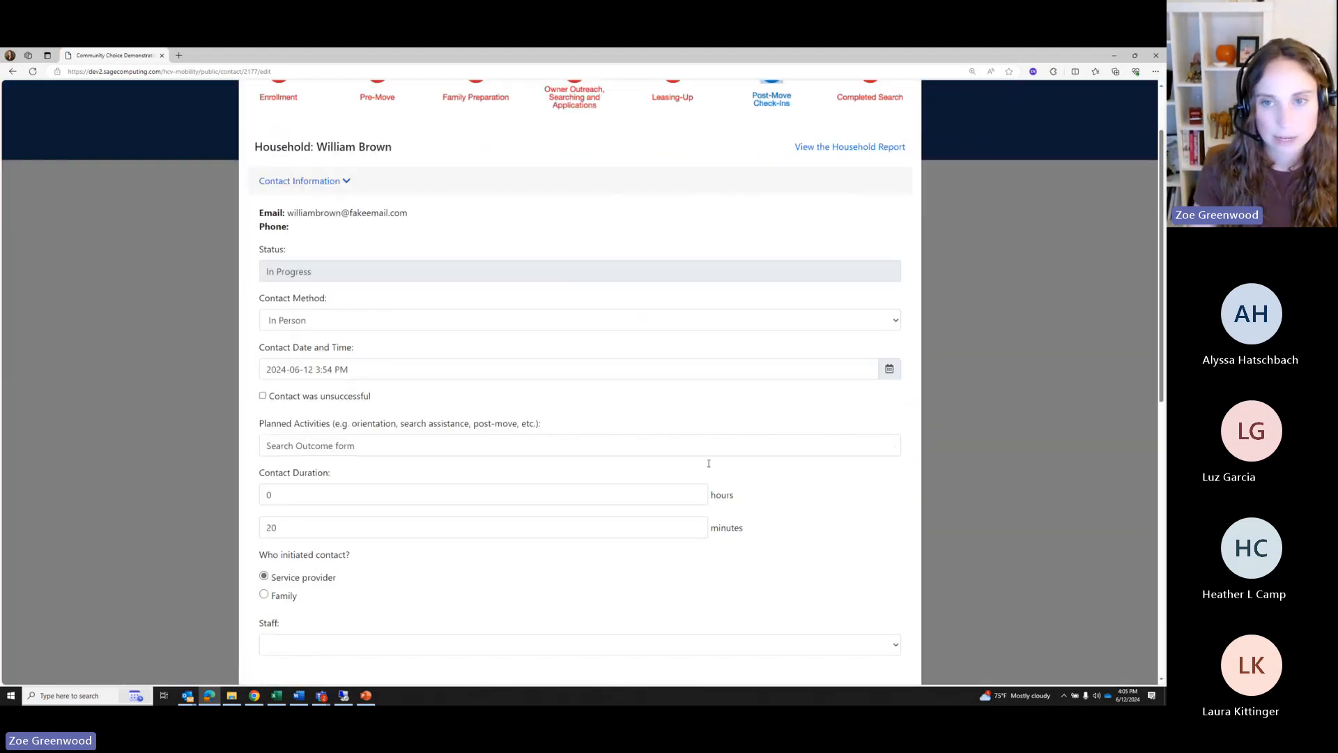
{"action": "scroll", "coordinate": [622, 522], "scroll_direction": "down", "scroll_amount": 5}
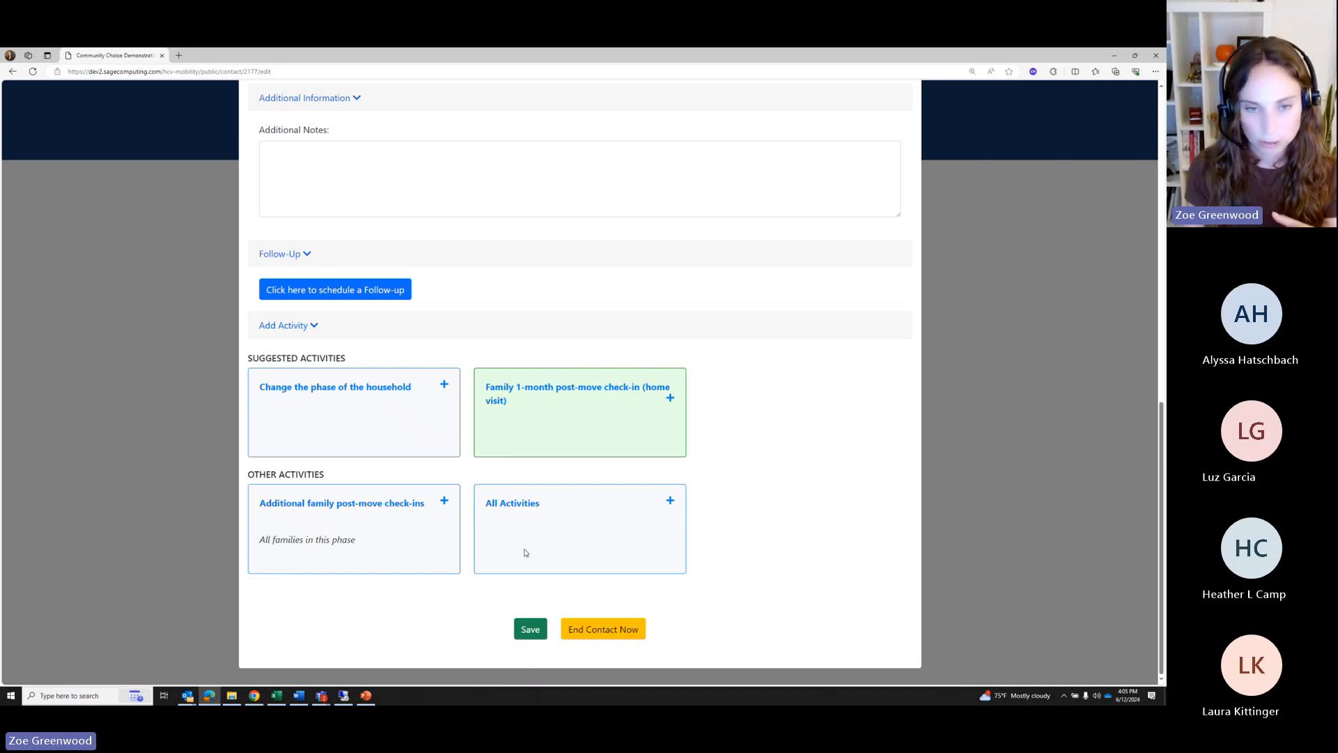
{"action": "left_click", "coordinate": [397, 425]}
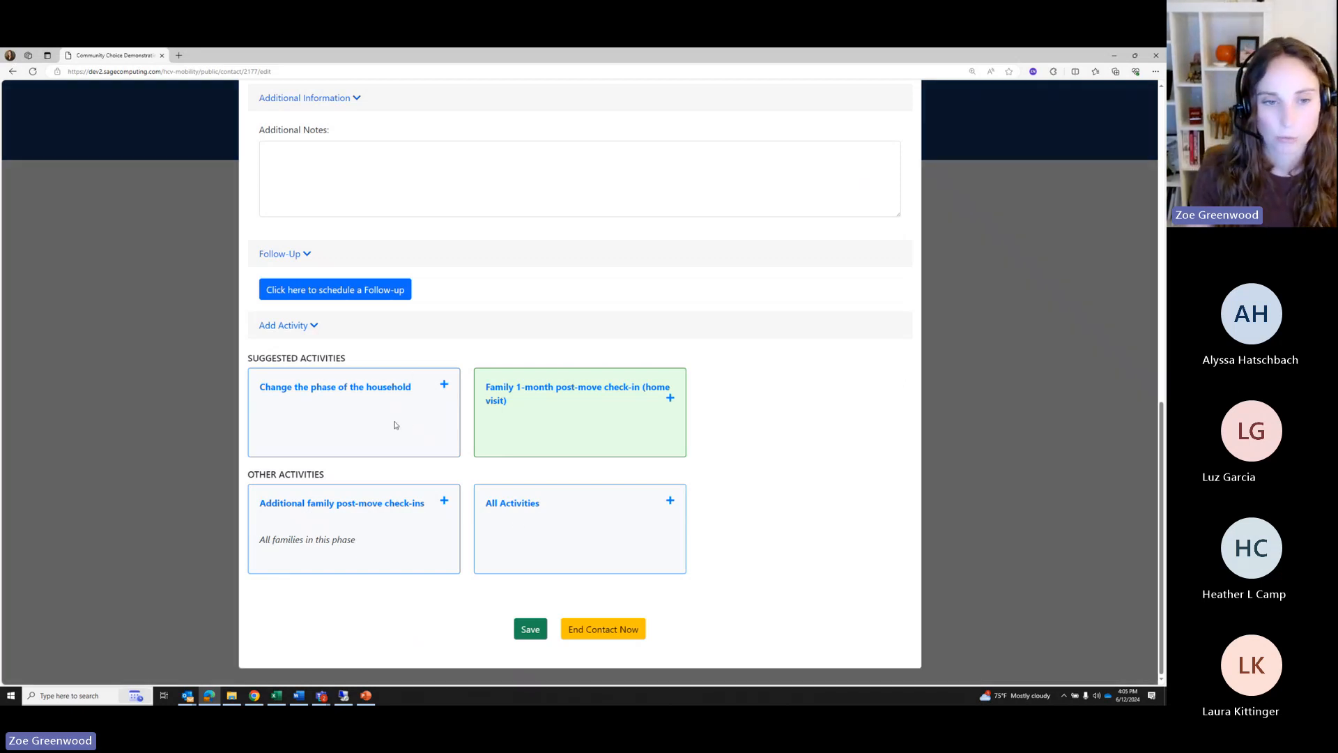
{"action": "left_click", "coordinate": [533, 196]}
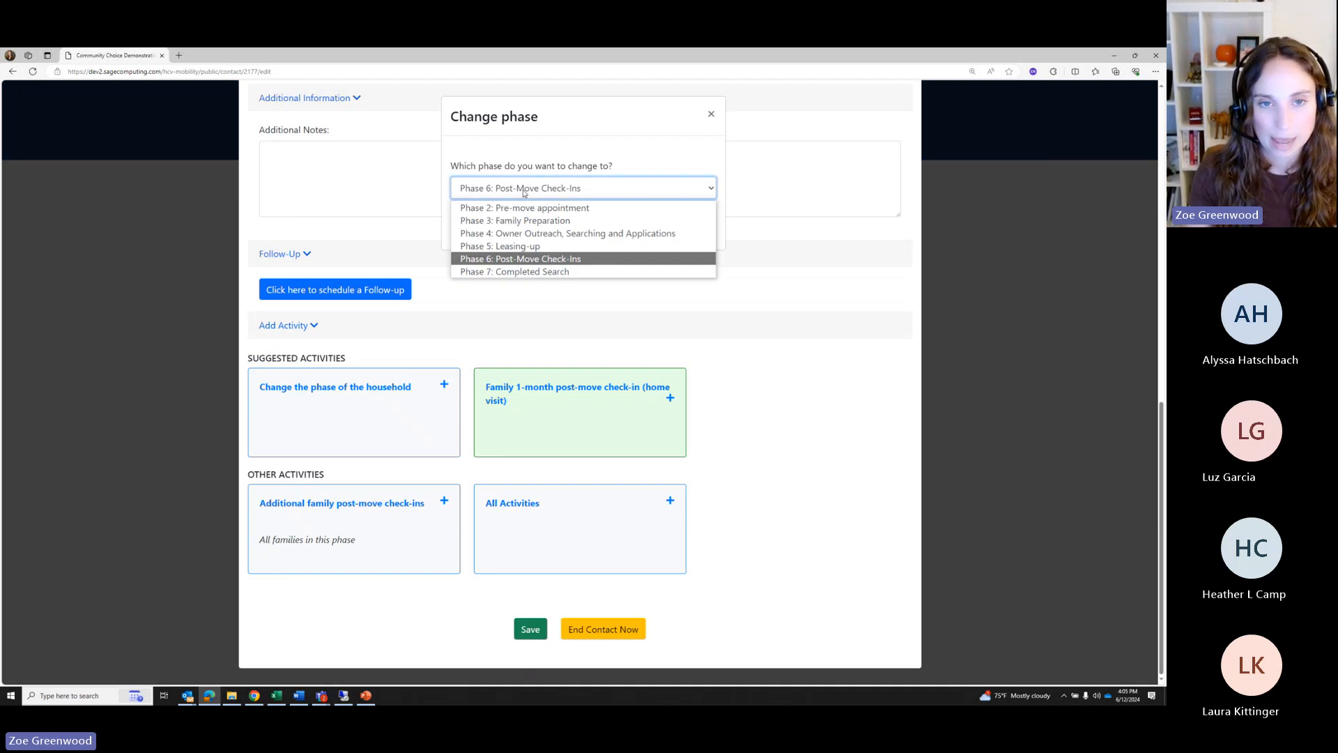
Move the household to Phase 7: Completed Search, confirm the alert, and end the contact
{"action": "left_click", "coordinate": [520, 276]}
{"action": "left_click", "coordinate": [600, 230]}
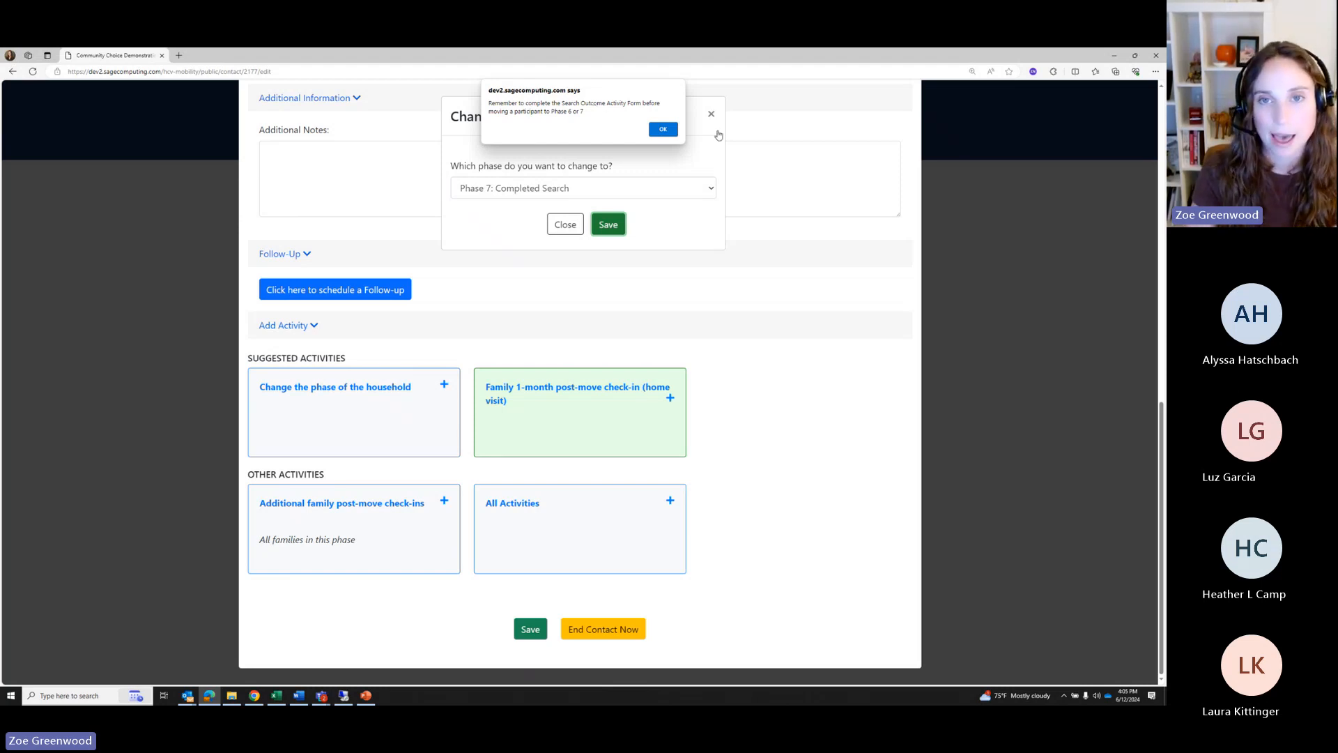
{"action": "left_click", "coordinate": [663, 129]}
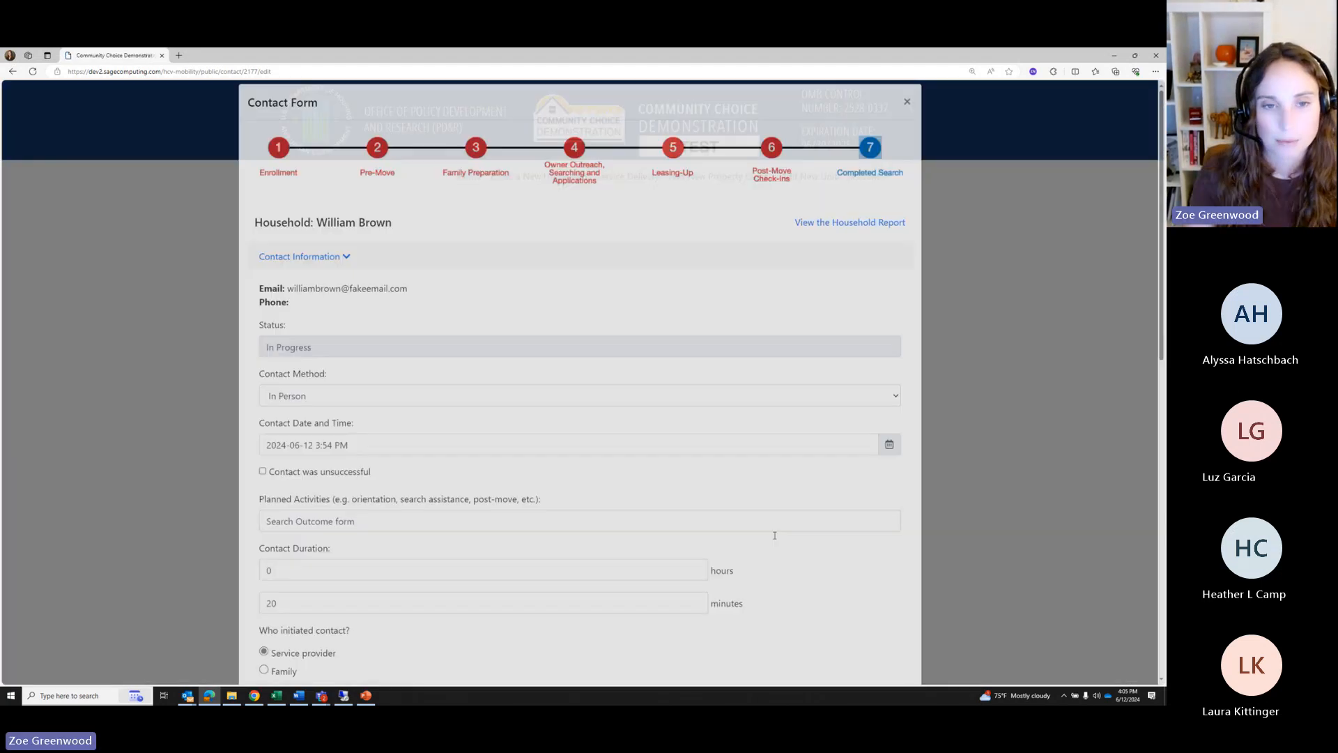
{"action": "scroll", "coordinate": [774, 536], "scroll_direction": "down", "scroll_amount": 10}
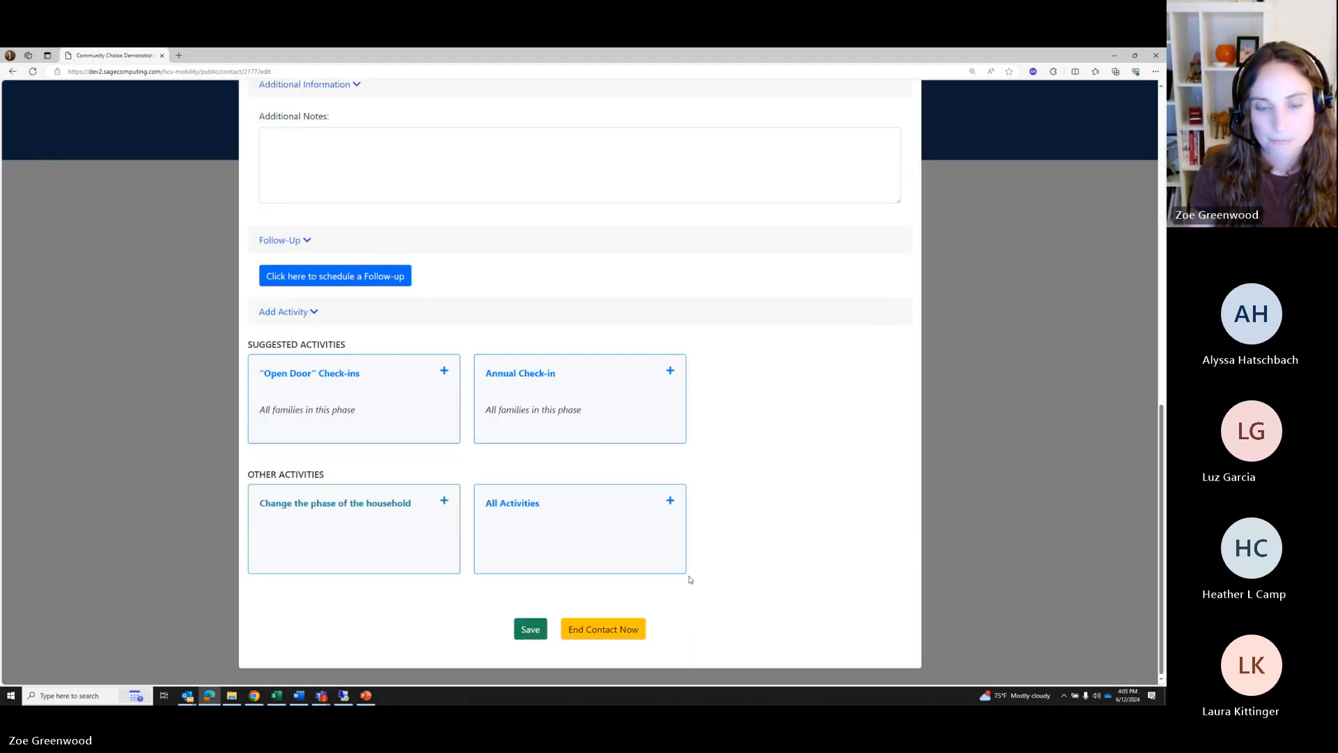
{"action": "left_click", "coordinate": [600, 630]}
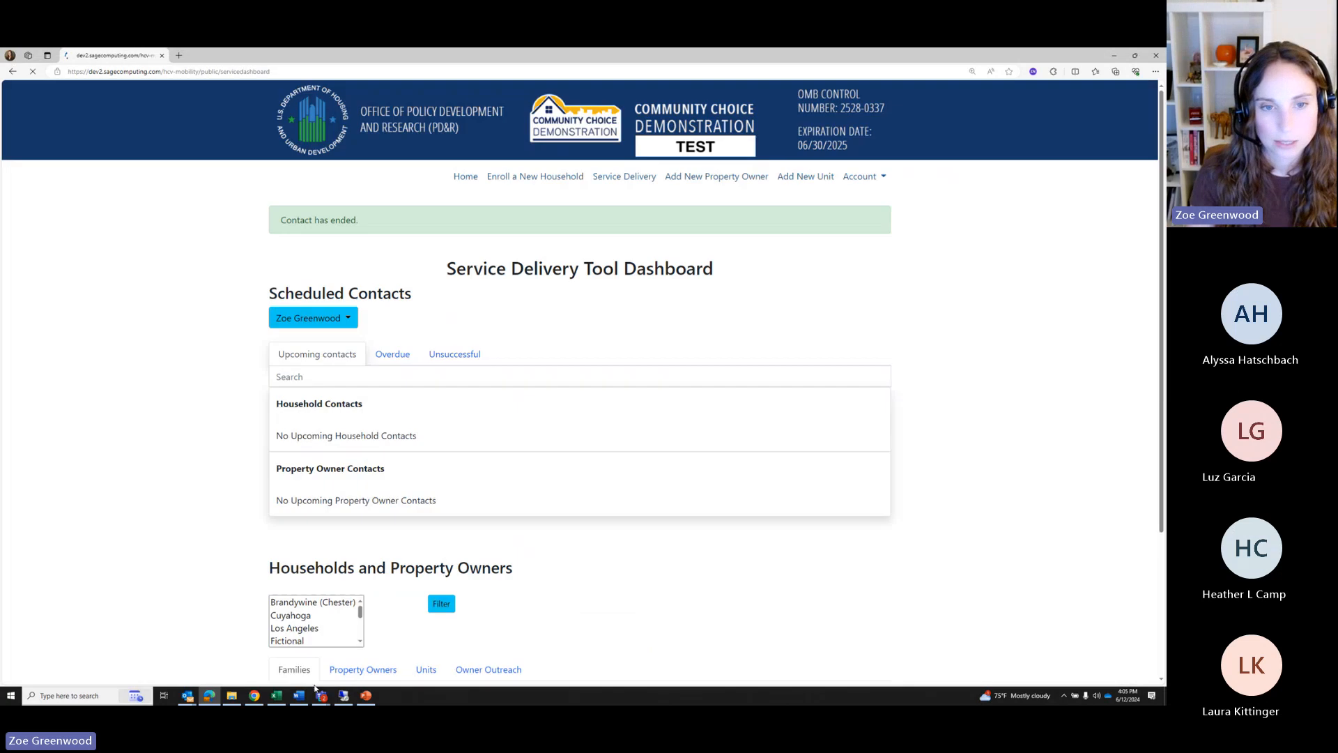
Open the household's report from the Services Complete households list
{"action": "scroll", "coordinate": [271, 677], "scroll_direction": "down", "scroll_amount": 6}
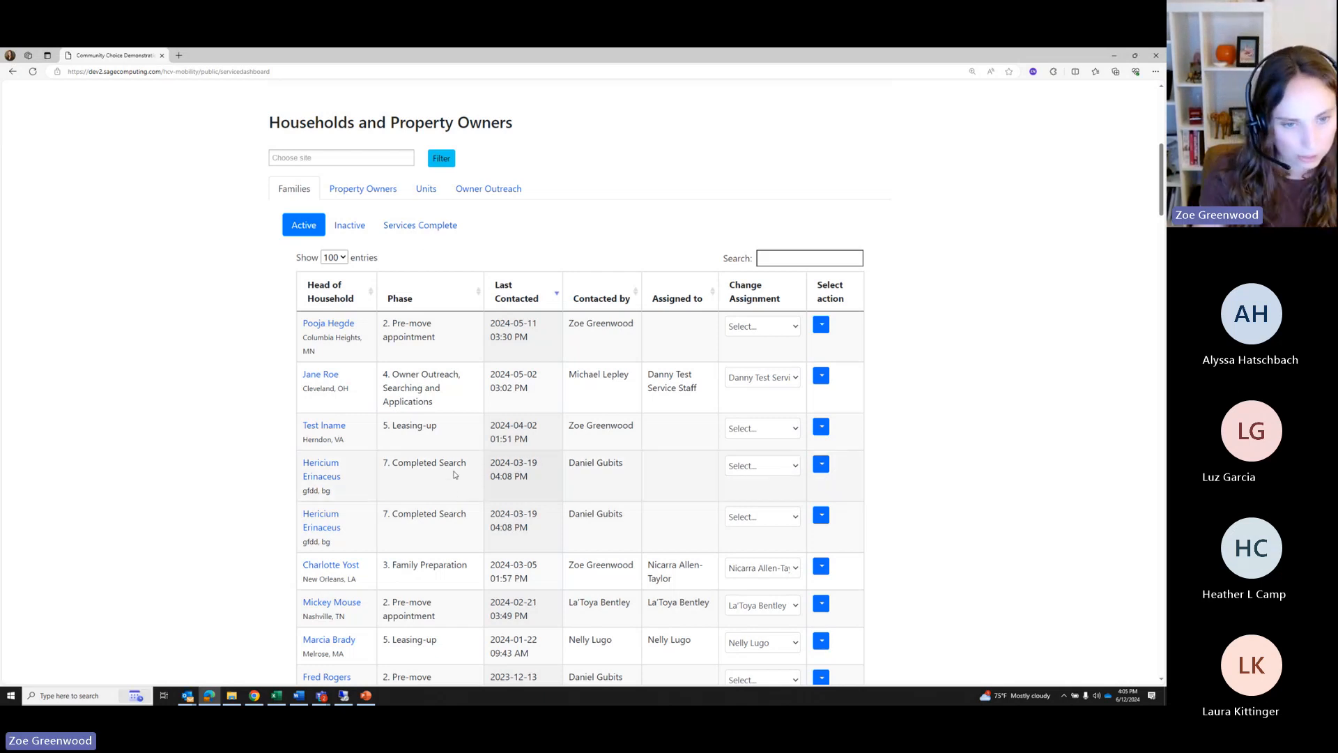
{"action": "left_click", "coordinate": [408, 230]}
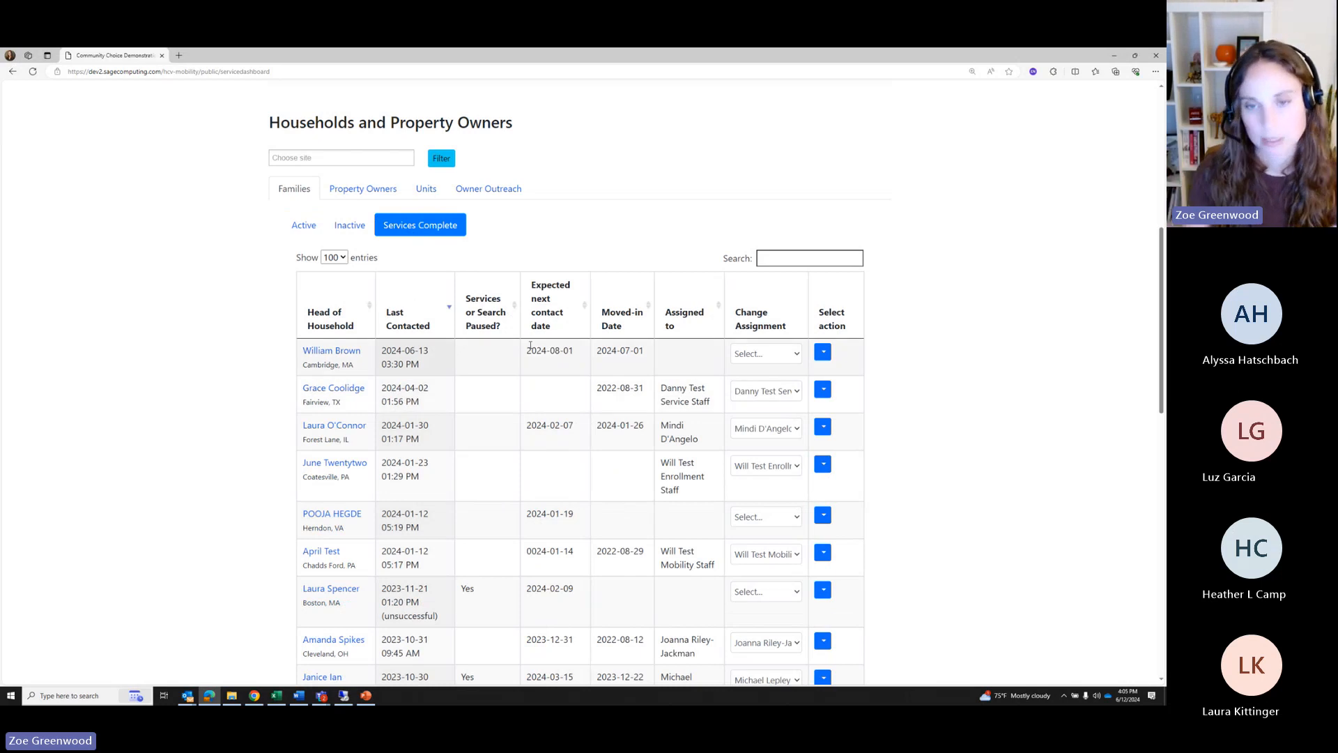
{"action": "left_click", "coordinate": [320, 353]}
{"action": "scroll", "coordinate": [458, 445], "scroll_direction": "down", "scroll_amount": 3}
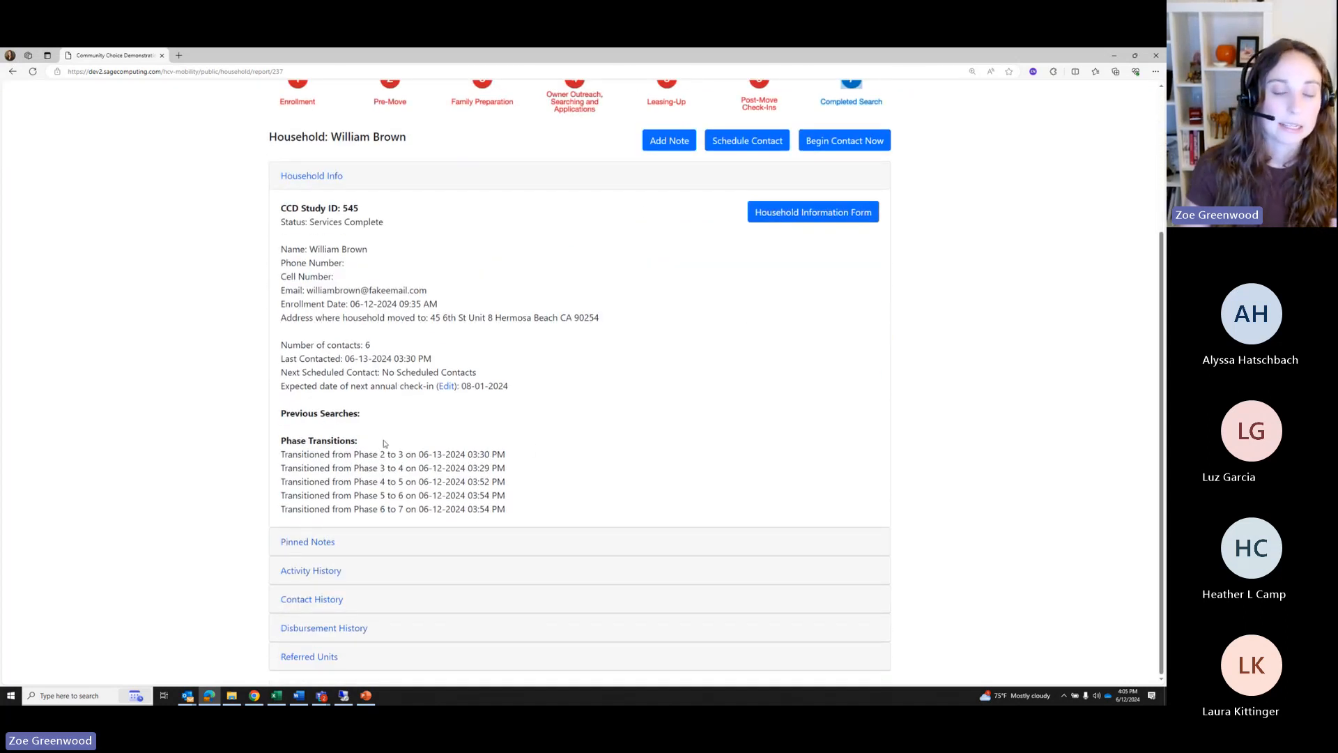
{"action": "left_click_drag", "start_coordinate": [382, 443], "coordinate": [514, 512]}
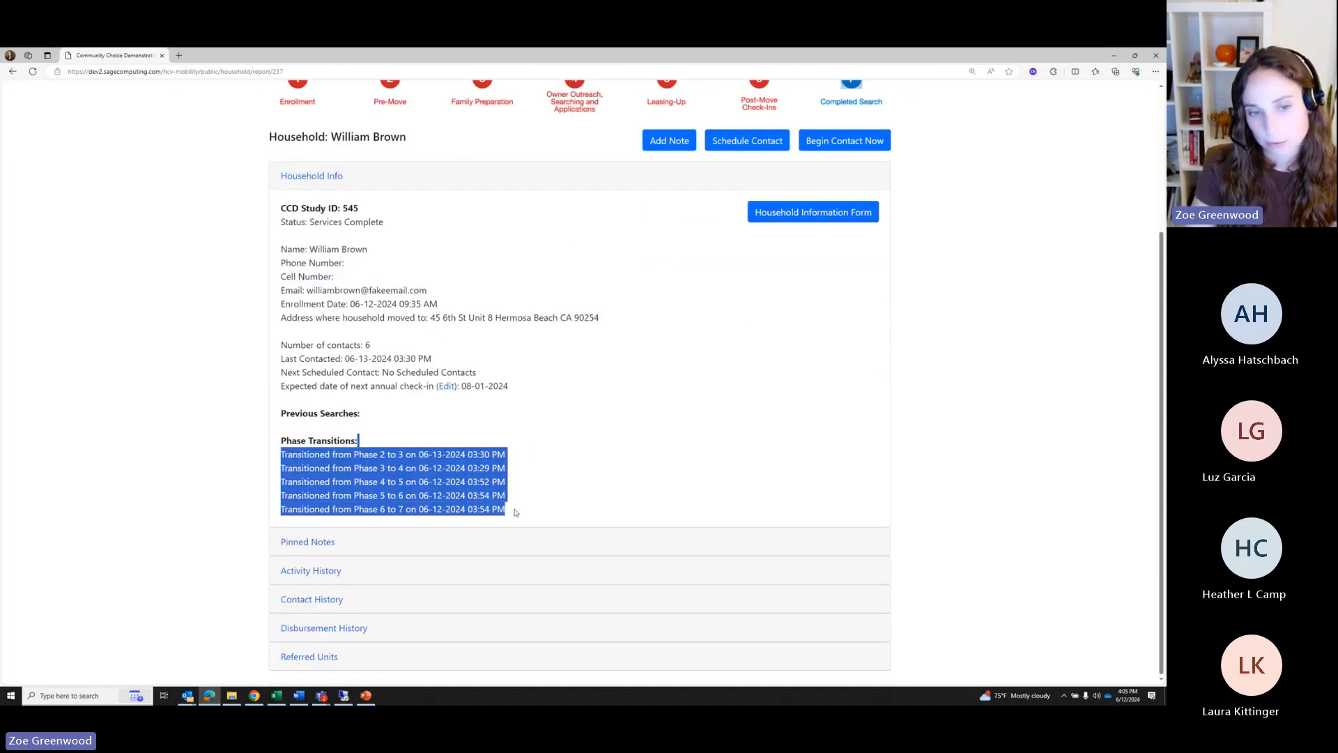
{"action": "left_click", "coordinate": [311, 570]}
{"action": "left_click", "coordinate": [334, 453]}
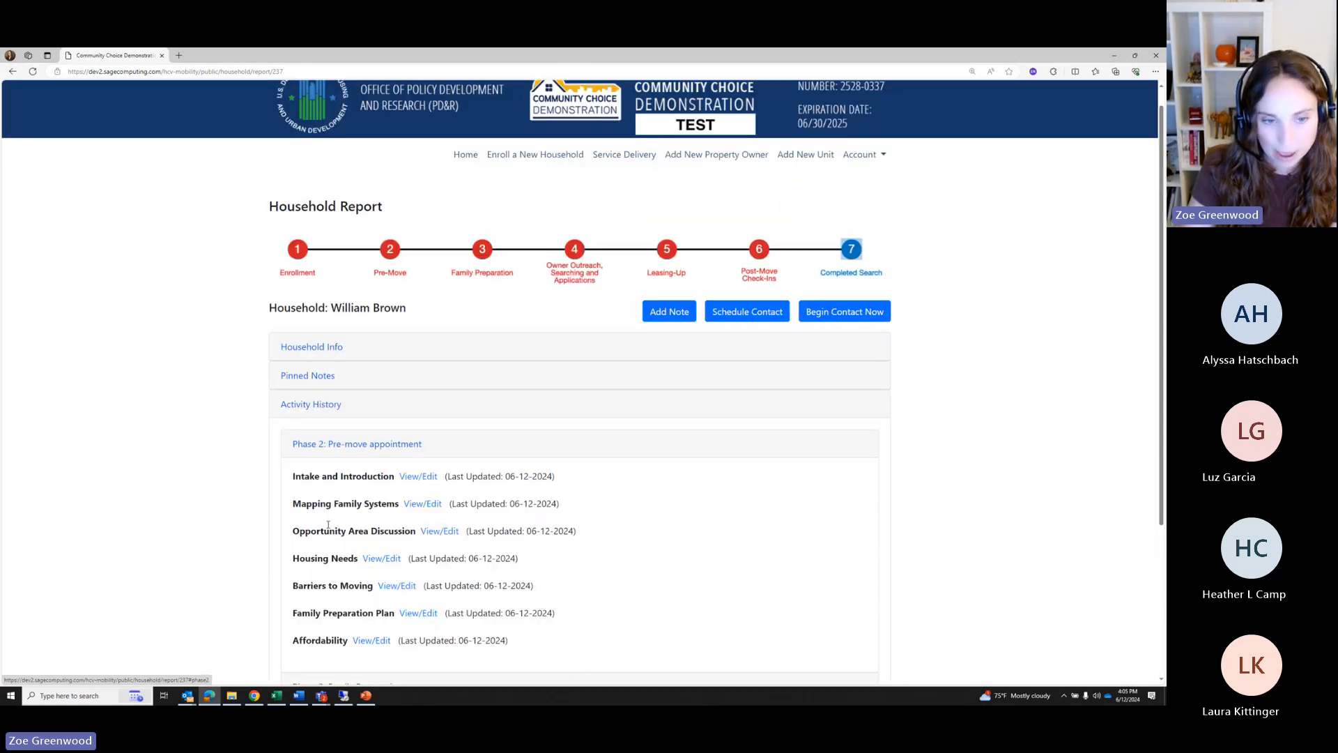
{"action": "scroll", "coordinate": [336, 467], "scroll_direction": "down", "scroll_amount": 3}
{"action": "left_click", "coordinate": [337, 479]}
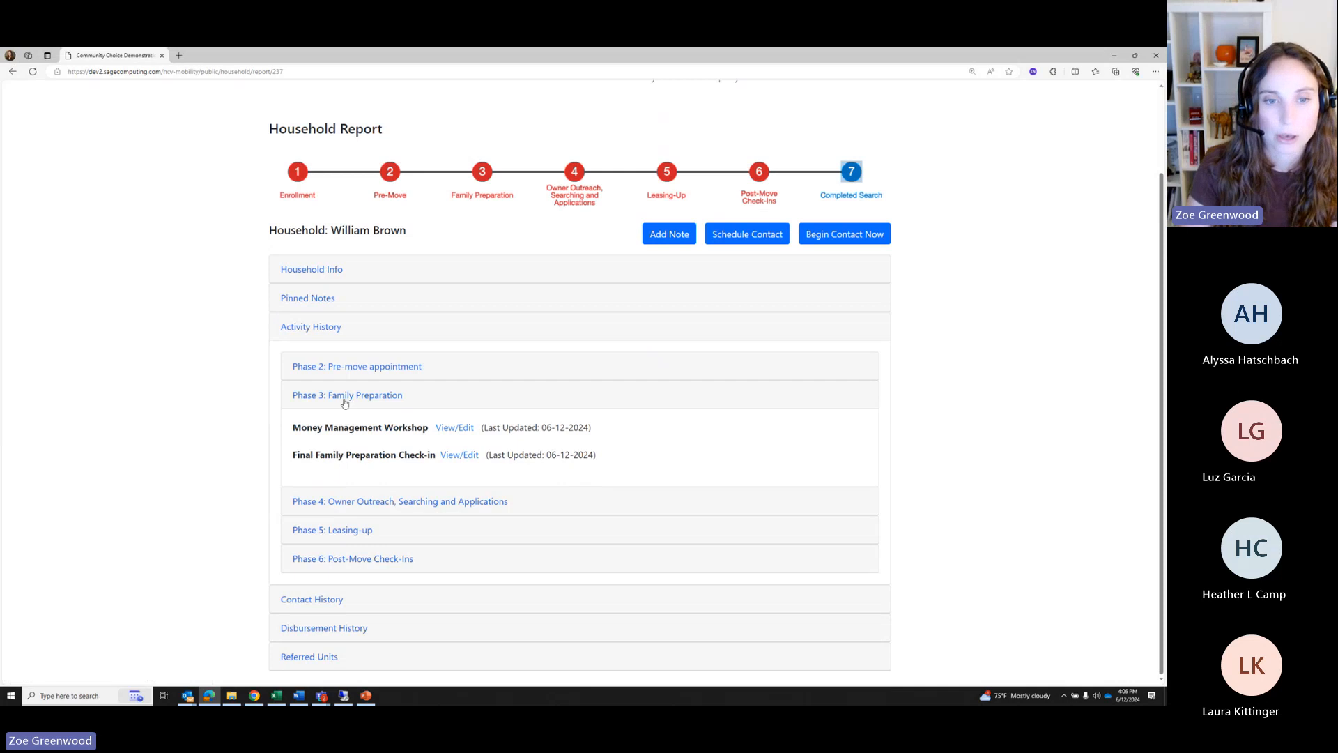
{"action": "left_click", "coordinate": [352, 502]}
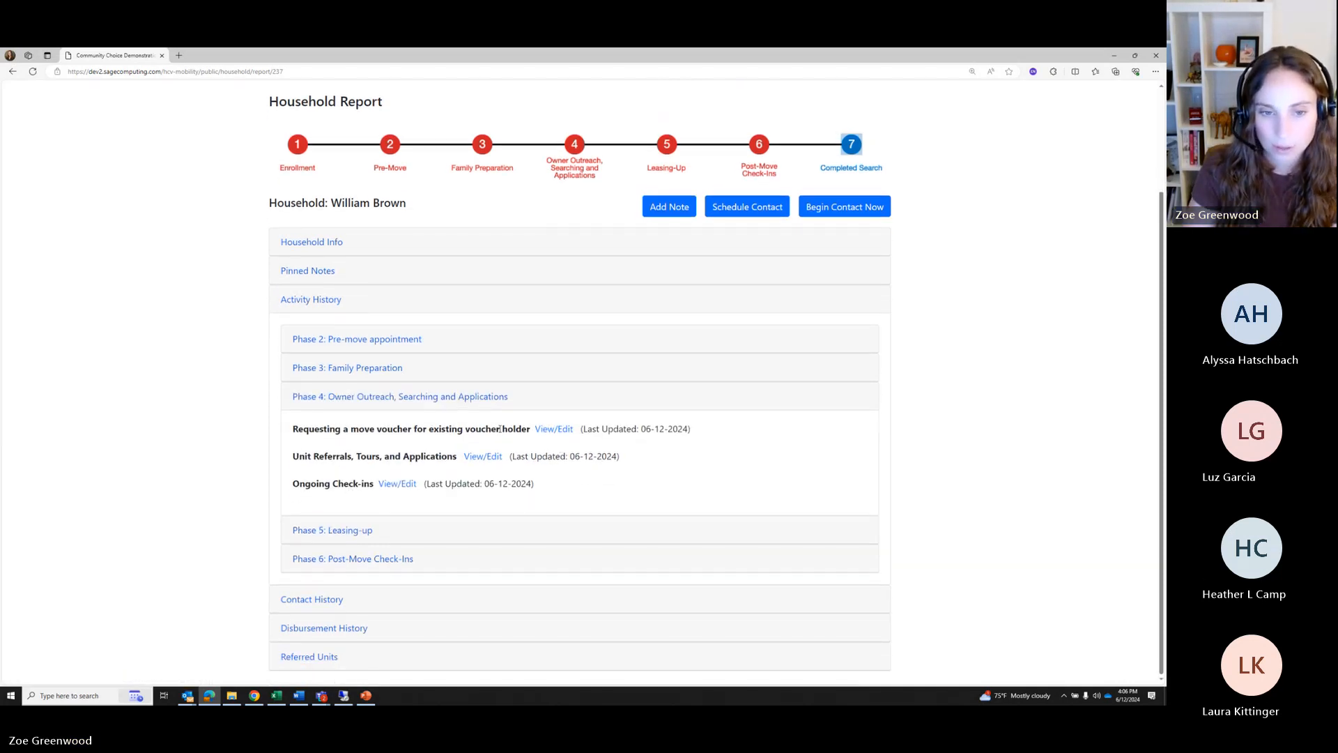
{"action": "left_click", "coordinate": [345, 530]}
{"action": "left_click", "coordinate": [345, 559]}
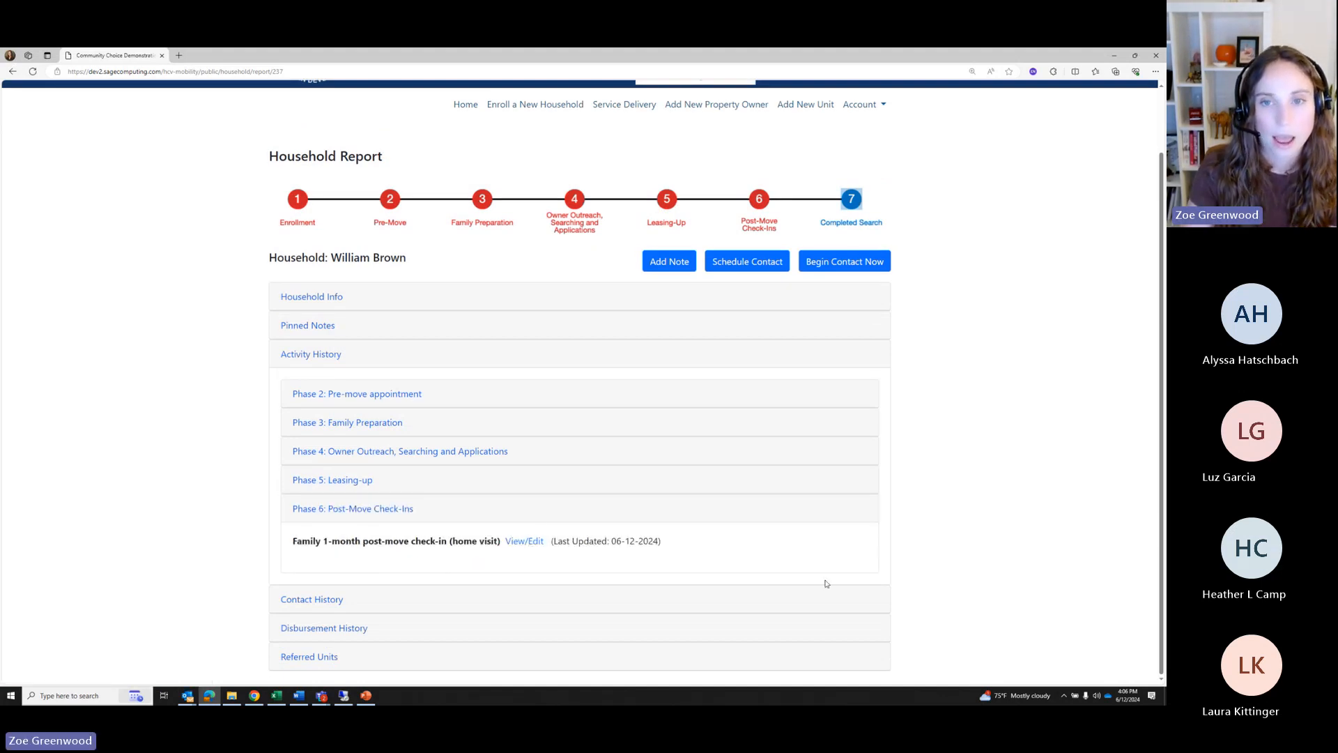
{"action": "left_click", "coordinate": [313, 600]}
{"action": "scroll", "coordinate": [328, 418], "scroll_direction": "down", "scroll_amount": 3}
{"action": "scroll", "coordinate": [311, 402], "scroll_direction": "down", "scroll_amount": 5}
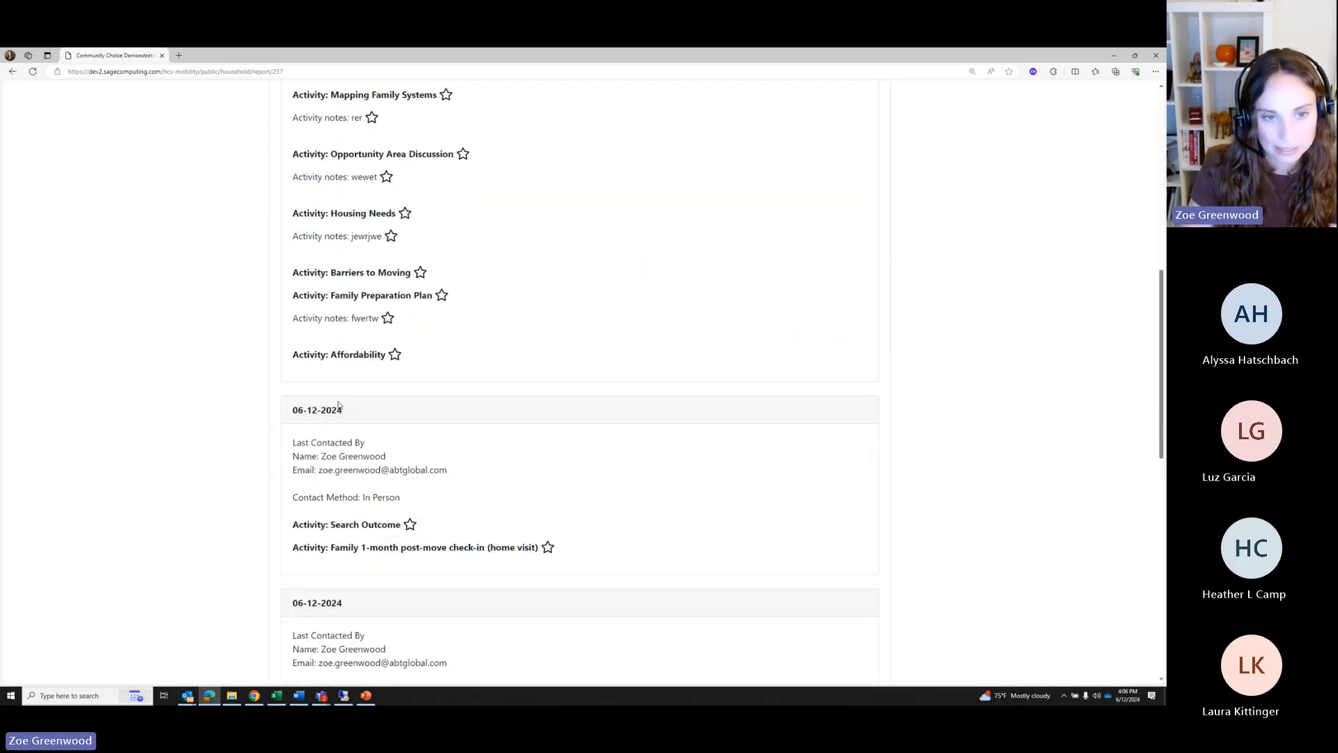
{"action": "scroll", "coordinate": [339, 404], "scroll_direction": "down", "scroll_amount": 10}
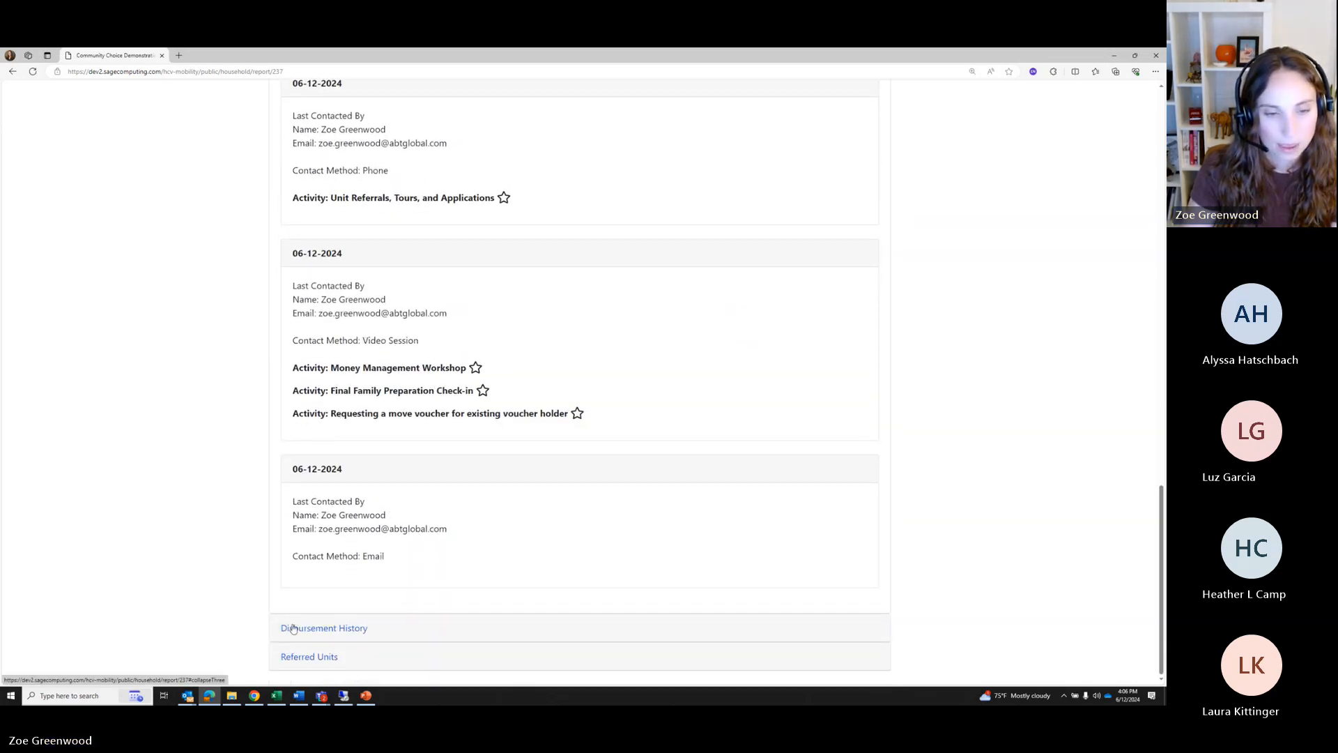
{"action": "left_click", "coordinate": [289, 631]}
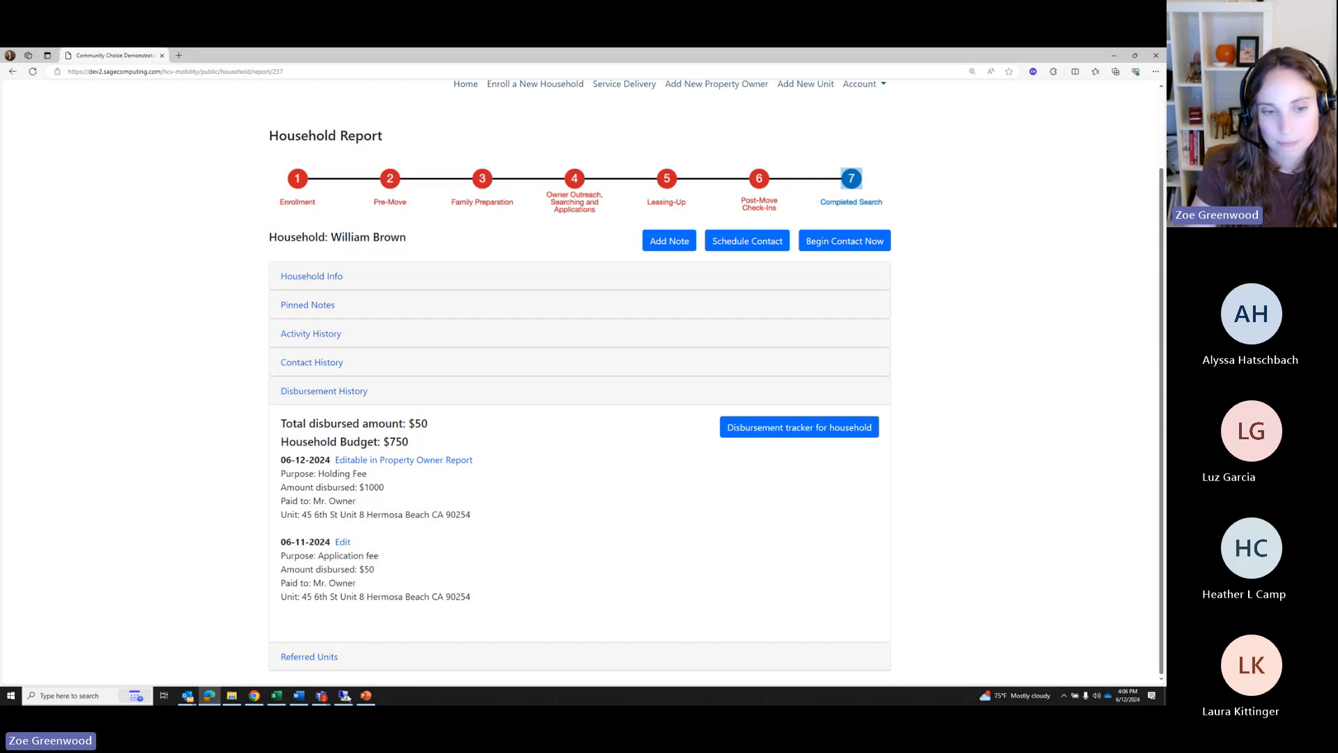
{"action": "left_click", "coordinate": [307, 656]}
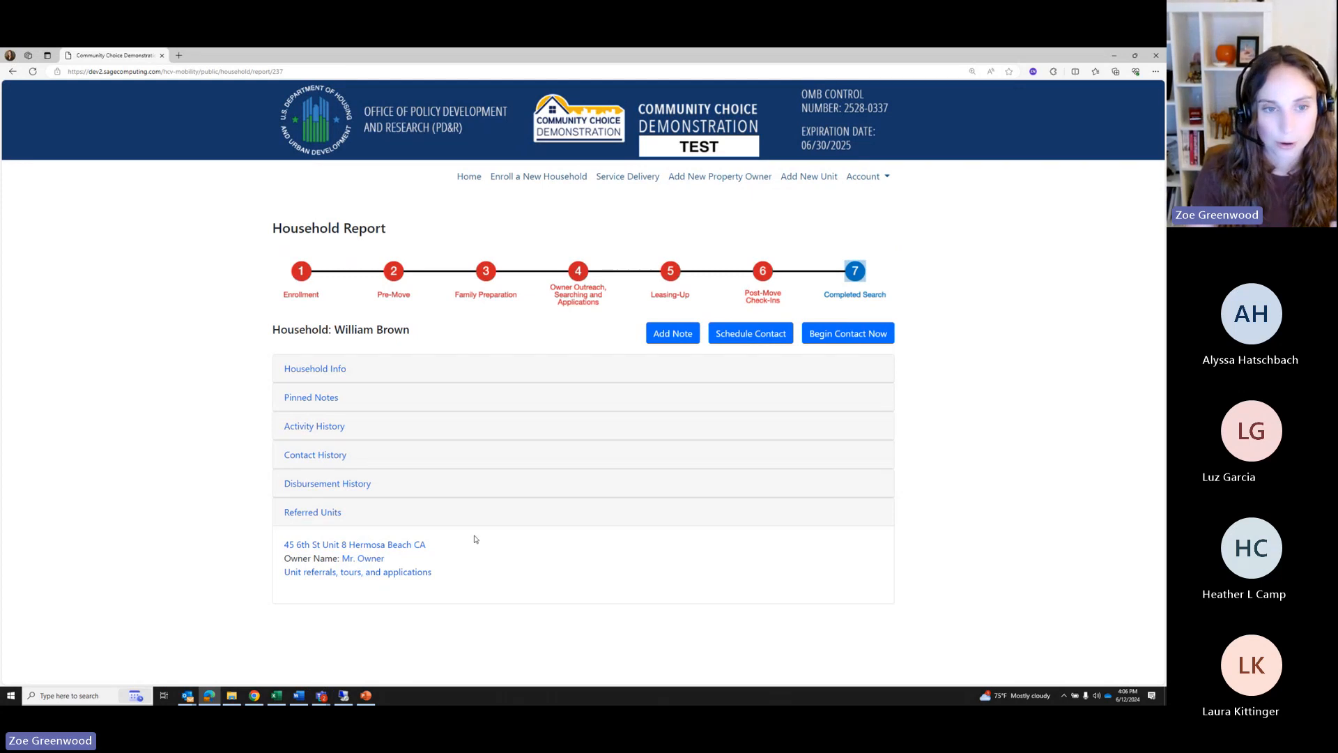
{"action": "left_click", "coordinate": [319, 368]}
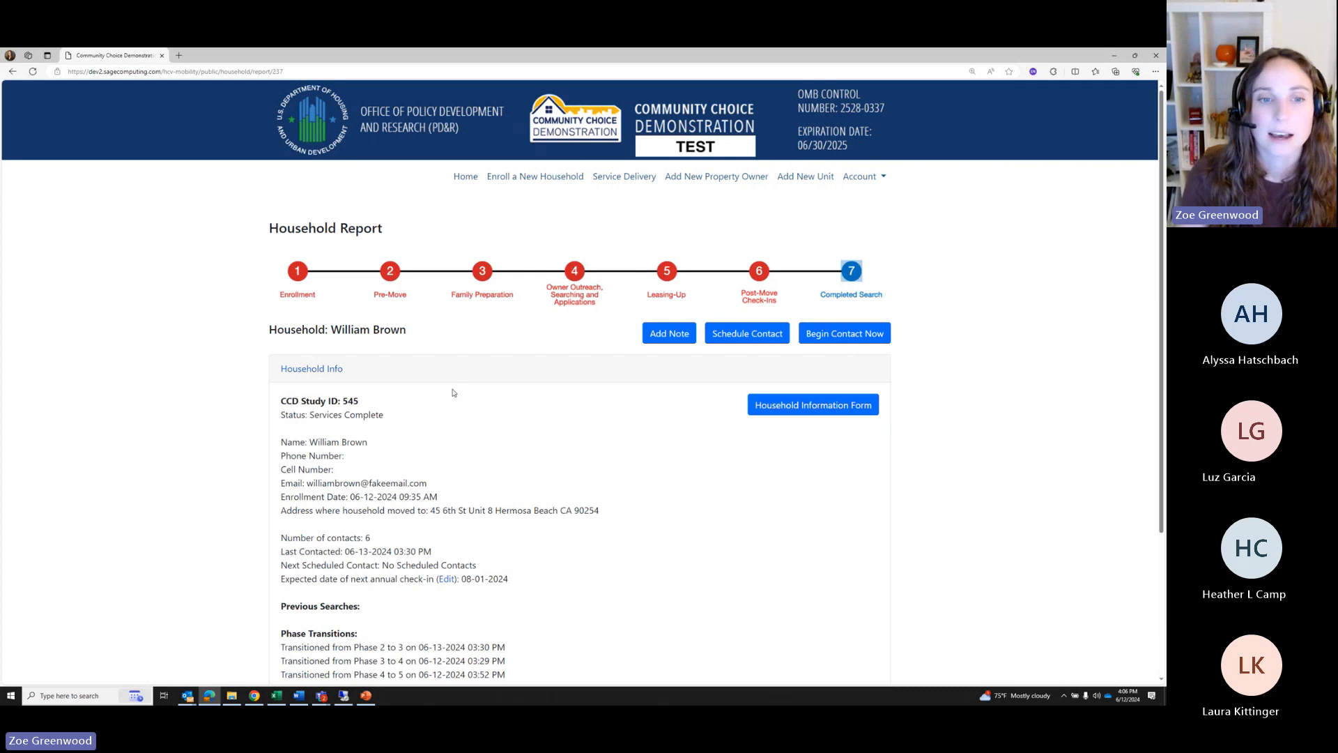
{"action": "scroll", "coordinate": [453, 467], "scroll_direction": "down", "scroll_amount": 1}
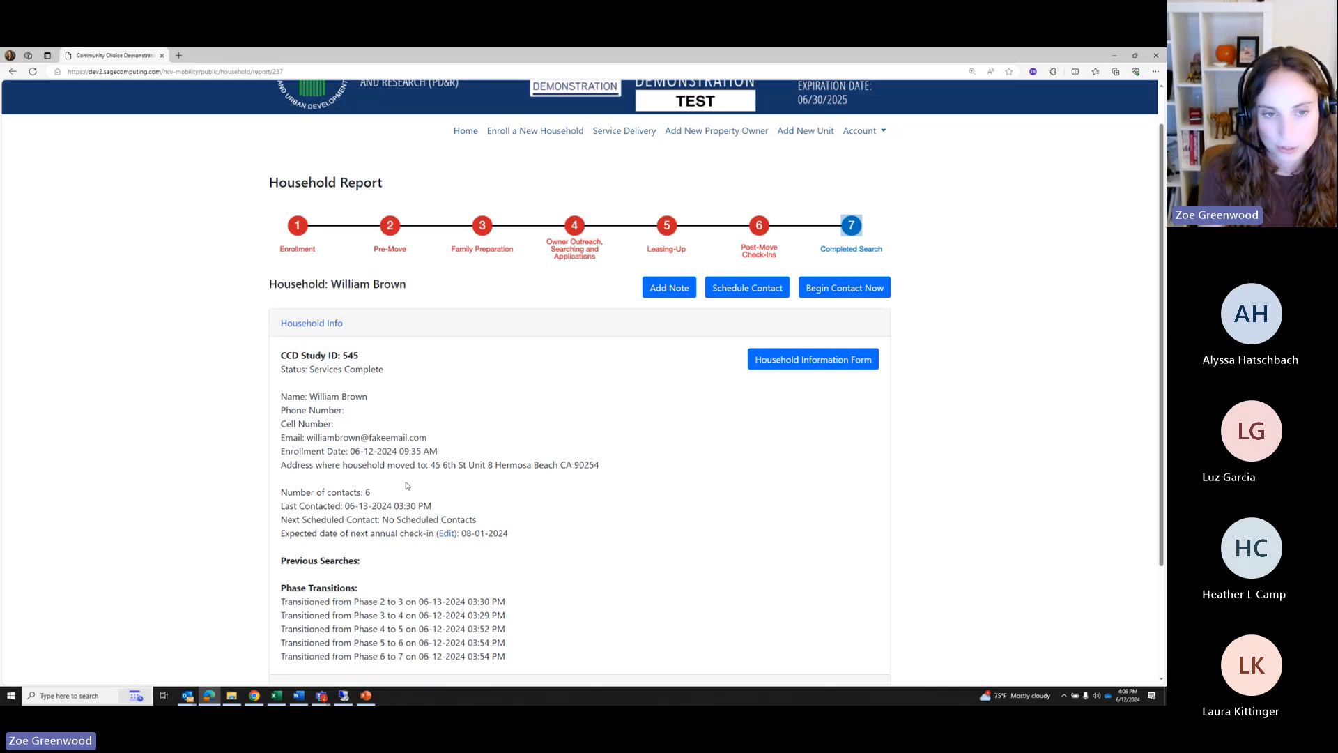
{"action": "scroll", "coordinate": [440, 475], "scroll_direction": "down", "scroll_amount": 2}
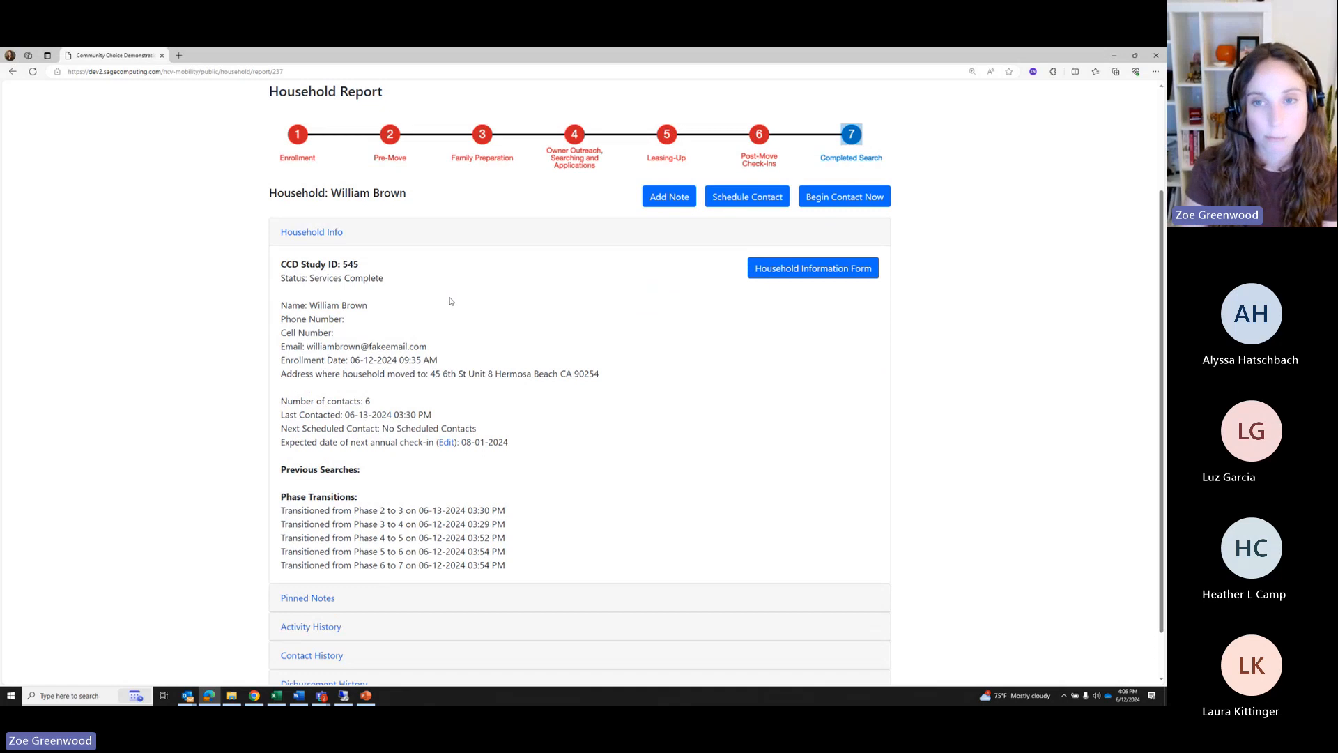
{"action": "scroll", "coordinate": [613, 439], "scroll_direction": "down", "scroll_amount": 1}
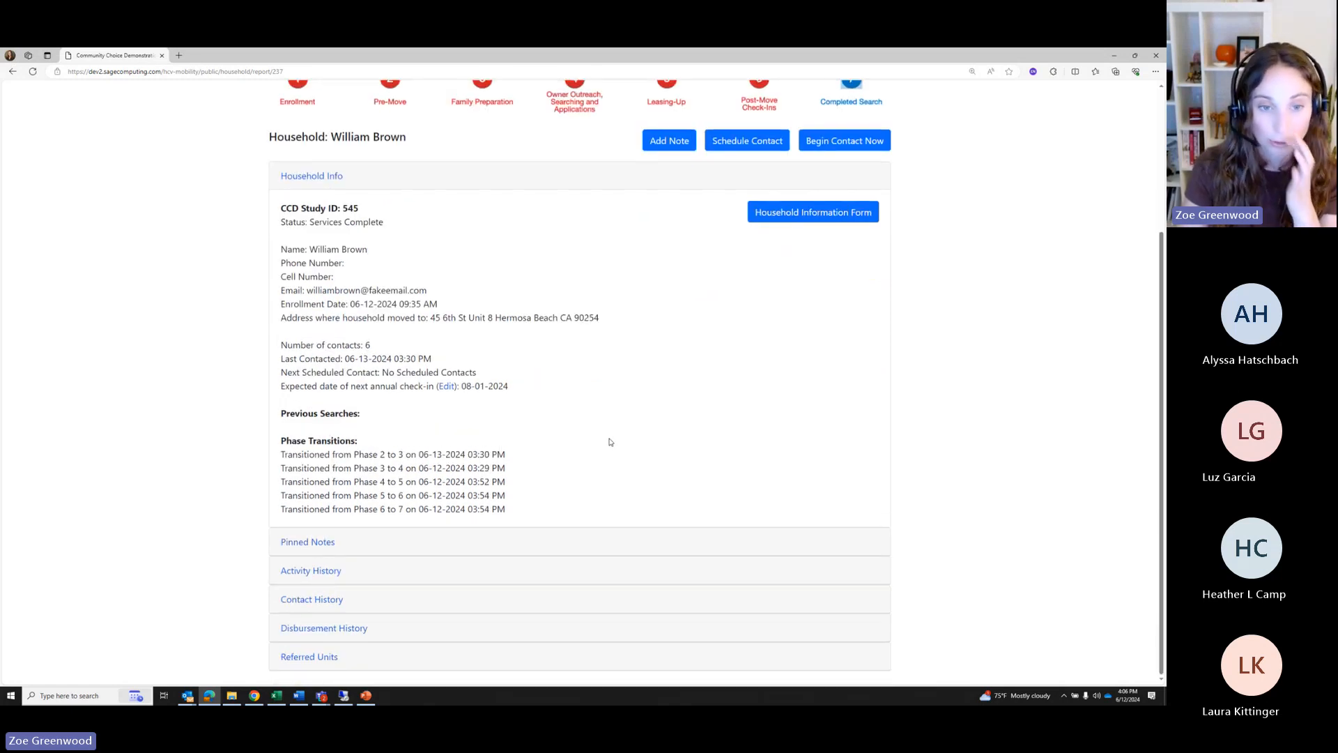
{"action": "scroll", "coordinate": [765, 308], "scroll_direction": "up", "scroll_amount": 2}
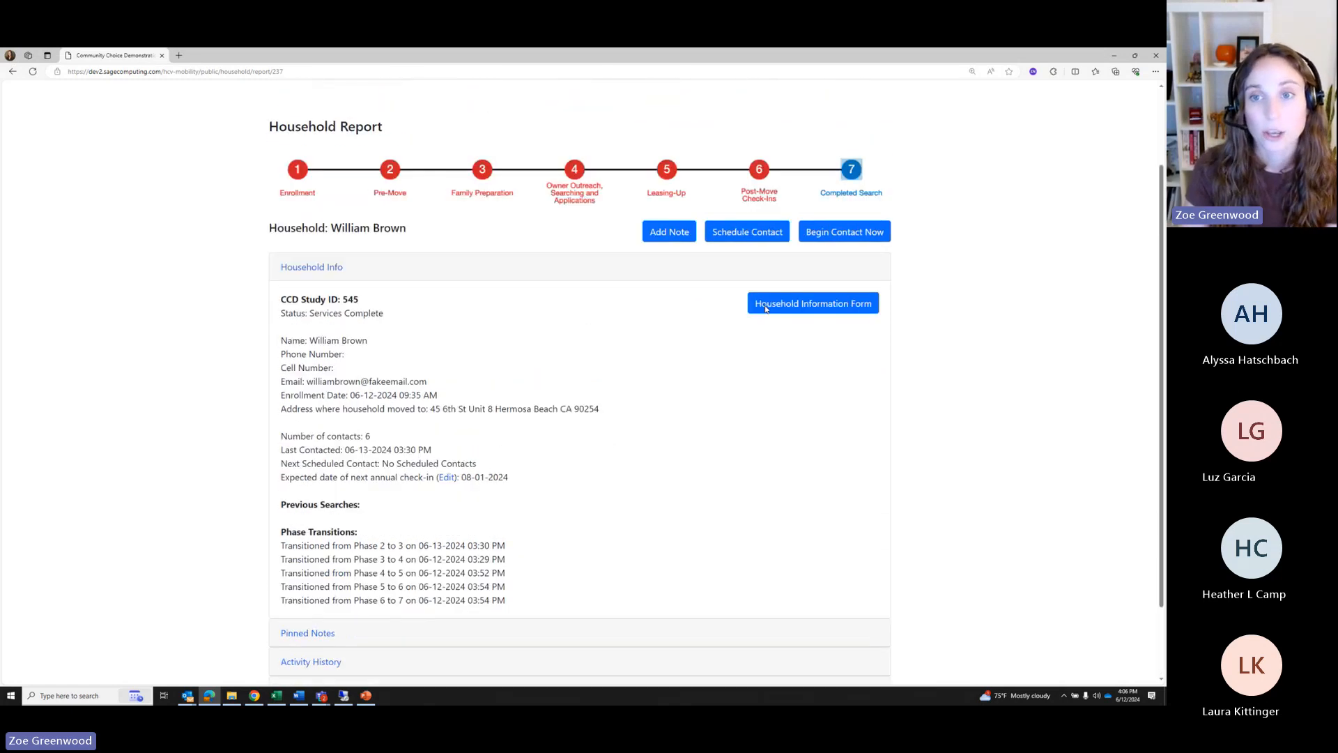
Begin a new contact with the household using Phone as the contact method
{"action": "left_click", "coordinate": [811, 240]}
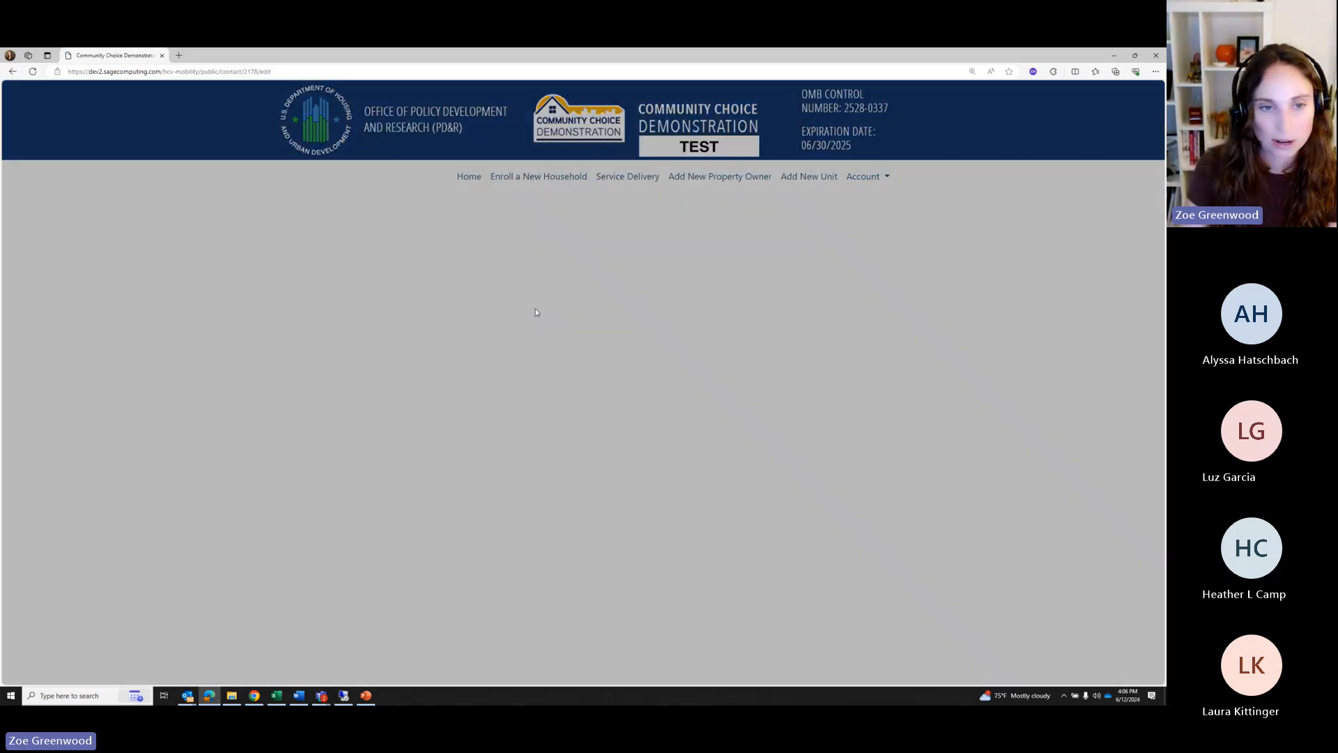
{"action": "scroll", "coordinate": [361, 412], "scroll_direction": "down", "scroll_amount": 2}
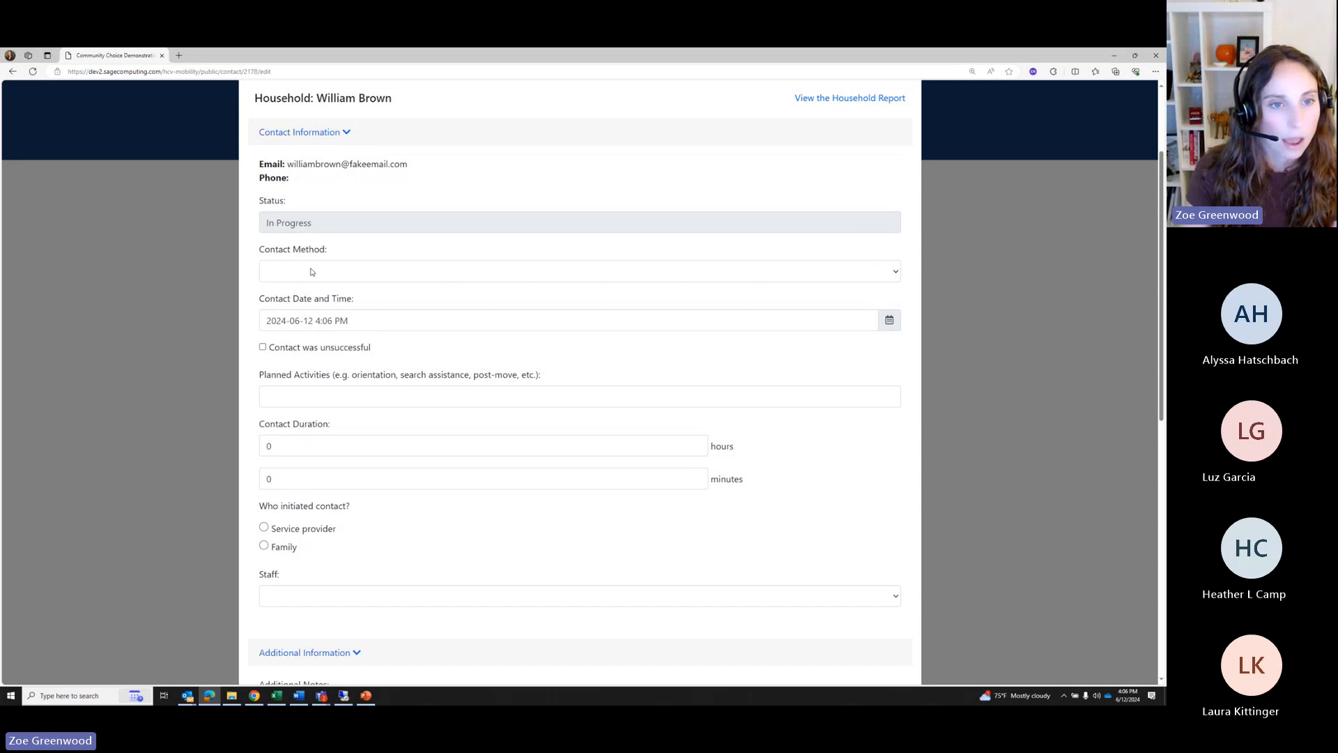
{"action": "left_click", "coordinate": [312, 271]}
{"action": "left_click", "coordinate": [300, 329]}
{"action": "left_click", "coordinate": [296, 279]}
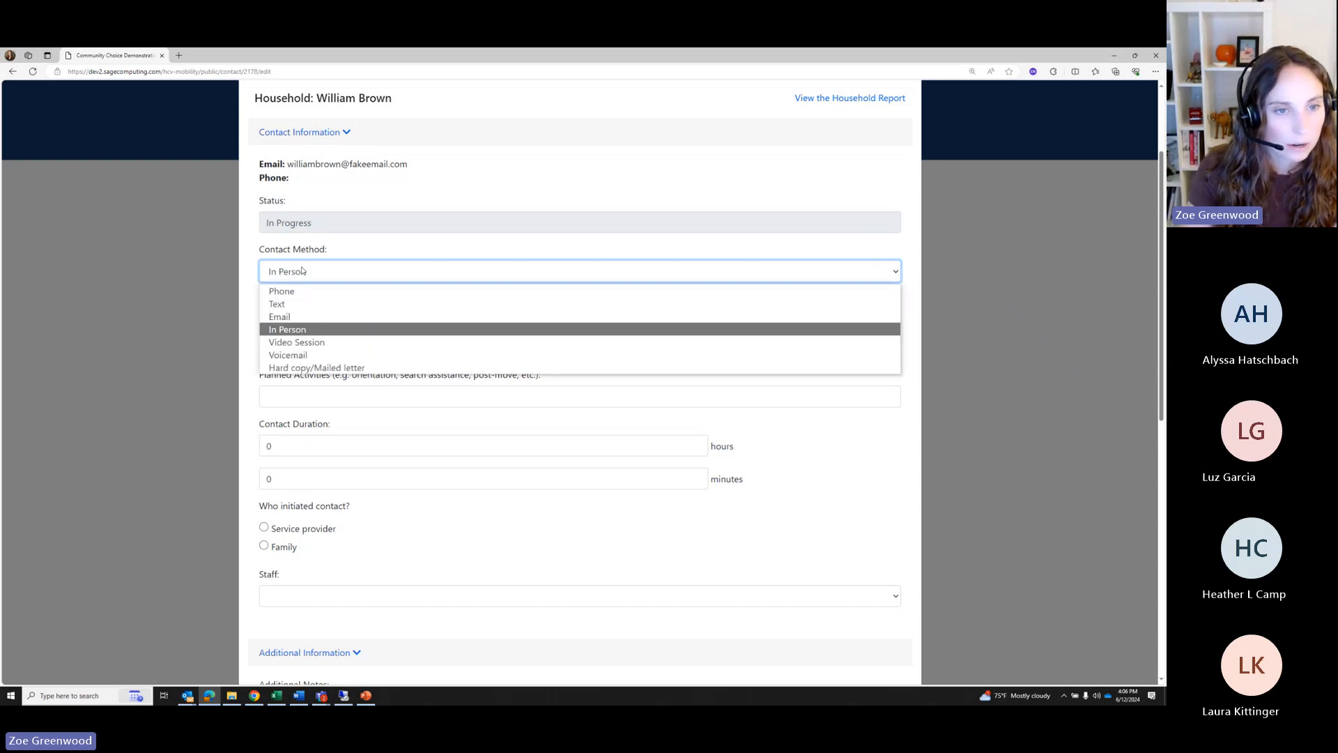
{"action": "left_click", "coordinate": [281, 291]}
{"action": "scroll", "coordinate": [306, 327], "scroll_direction": "down", "scroll_amount": 1}
Enter planned activities 'Post Move check in', 1 hour, and Service provider as the initiator
{"action": "left_click", "coordinate": [301, 352]}
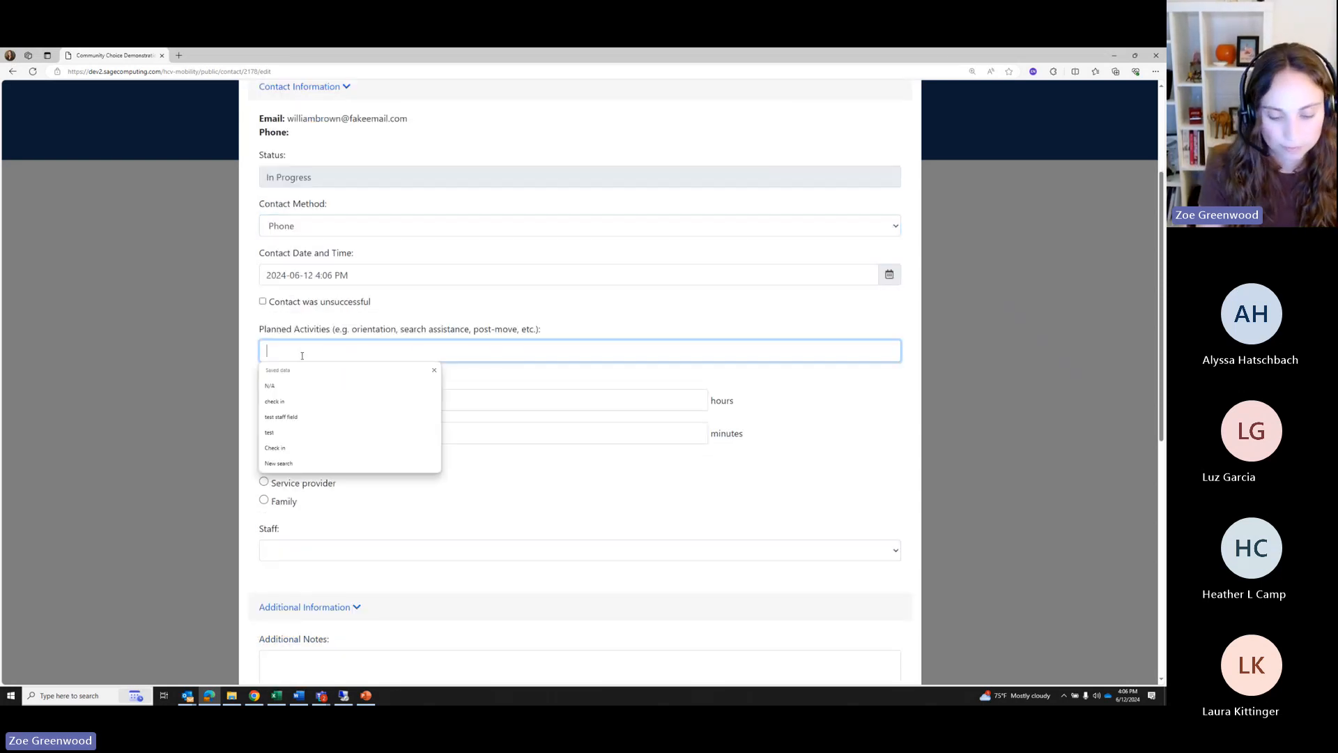
{"action": "type", "text": "Post MOve check in"}
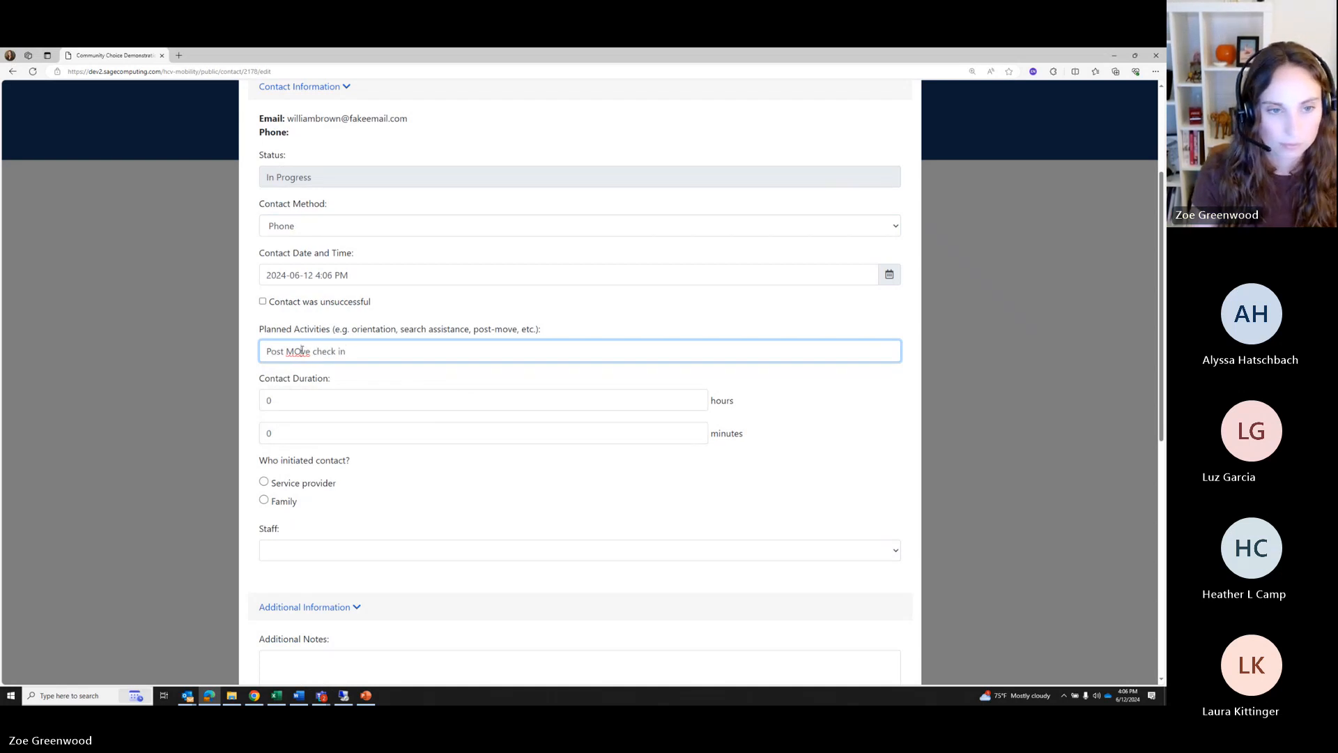
{"action": "left_click", "coordinate": [302, 351]}
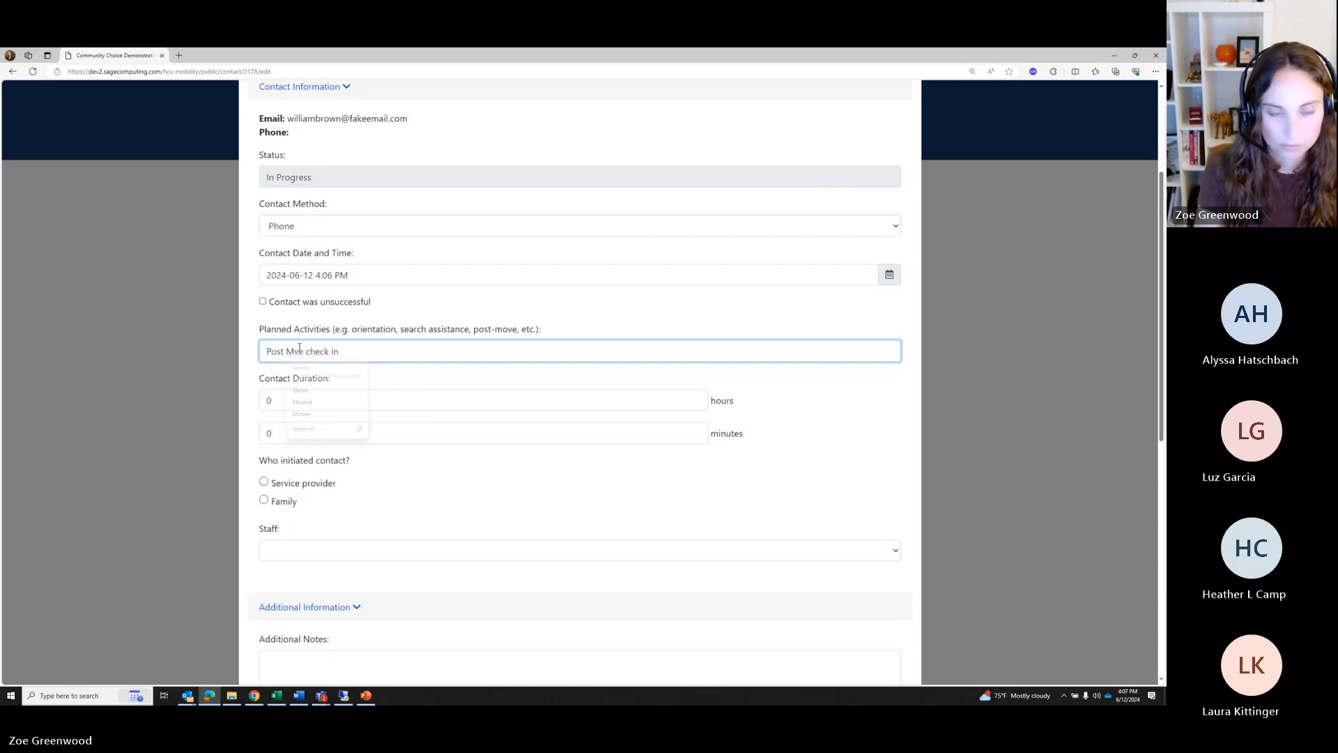
{"action": "key", "text": "BackSpace"}
{"action": "type", "text": "o"}
{"action": "double_click", "coordinate": [279, 399]}
{"action": "type", "text": "1"}
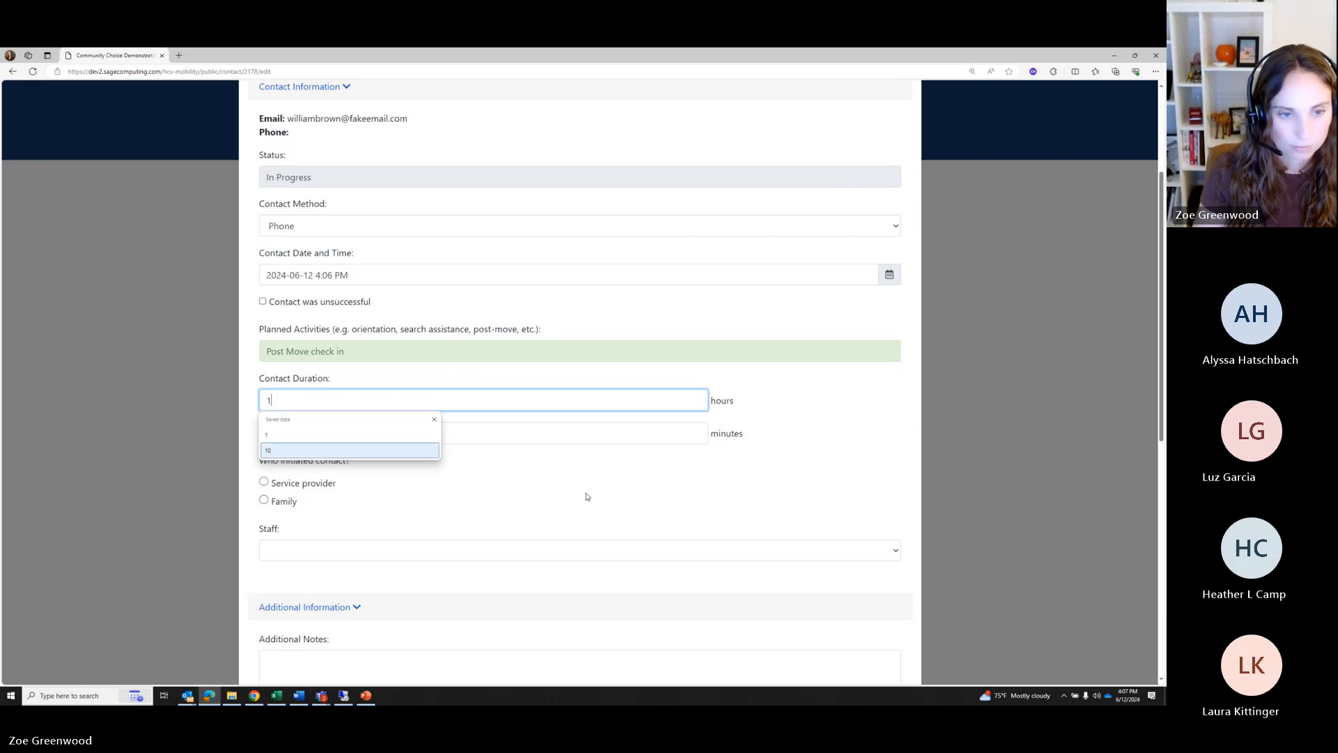
{"action": "scroll", "coordinate": [280, 377], "scroll_direction": "down", "scroll_amount": 2}
{"action": "left_click", "coordinate": [280, 351]}
{"action": "scroll", "coordinate": [403, 466], "scroll_direction": "down", "scroll_amount": 5}
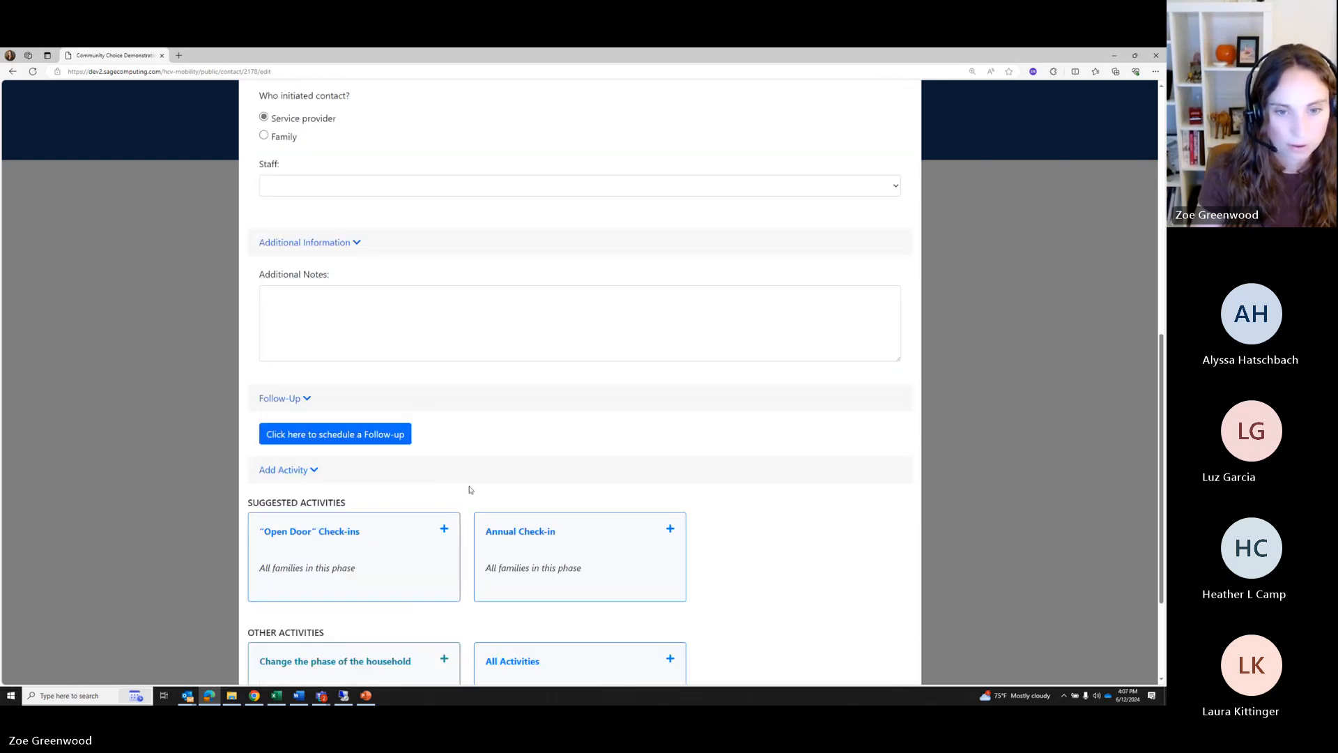
{"action": "scroll", "coordinate": [403, 466], "scroll_direction": "down", "scroll_amount": 1}
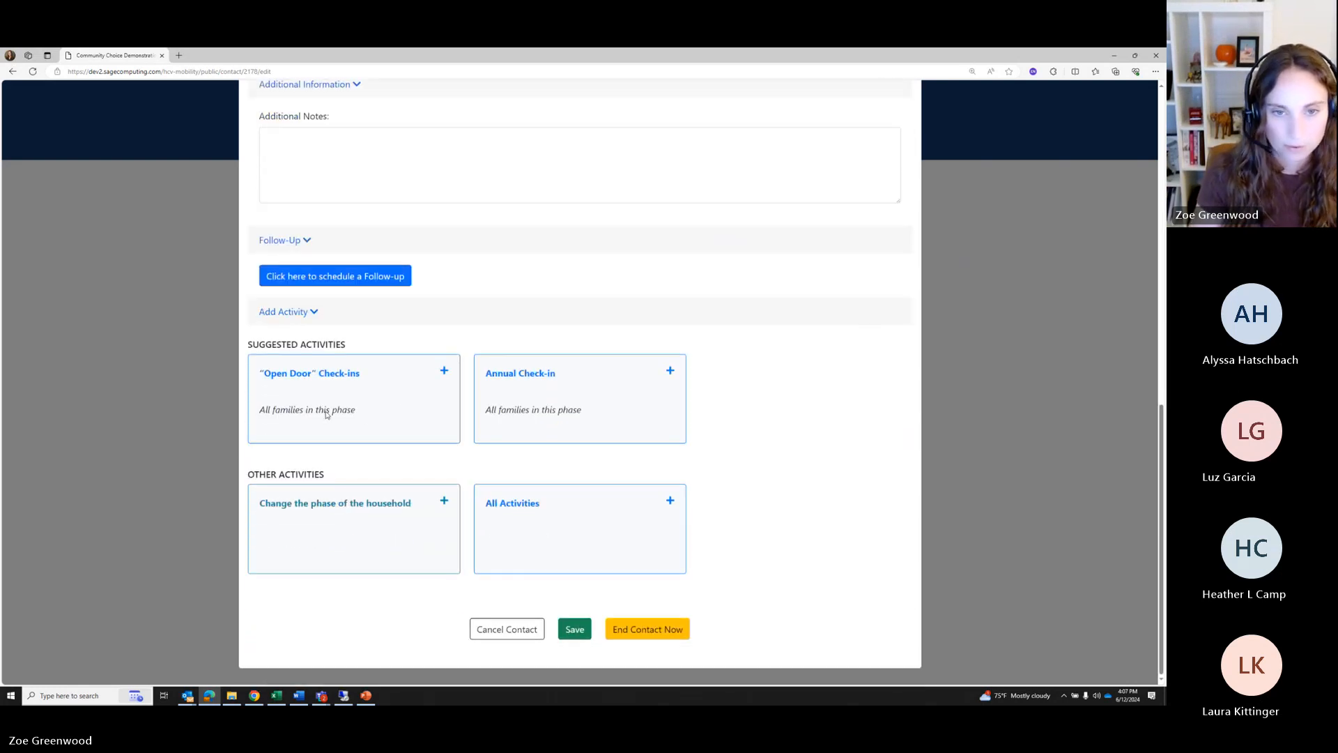
Open an Annual Check-in, close it unsaved, and cancel the contact
{"action": "left_click", "coordinate": [540, 380]}
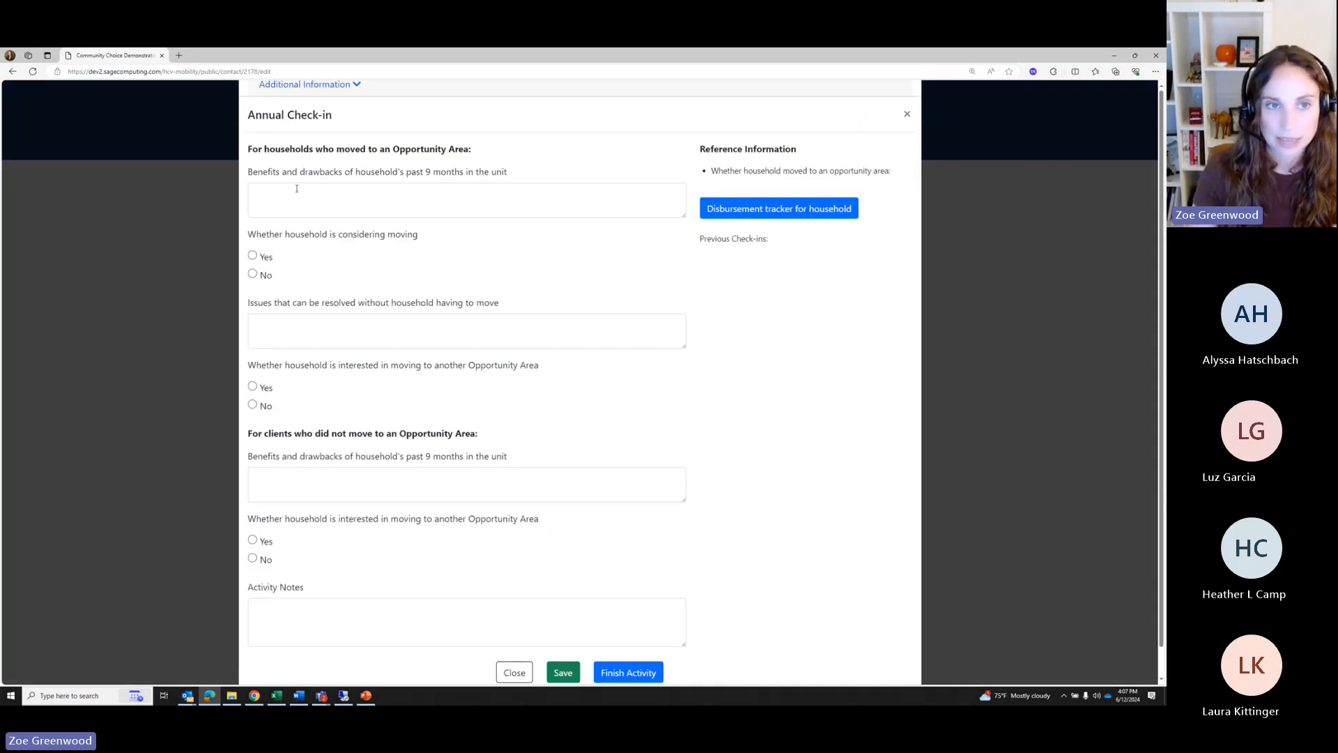
{"action": "left_click", "coordinate": [296, 188]}
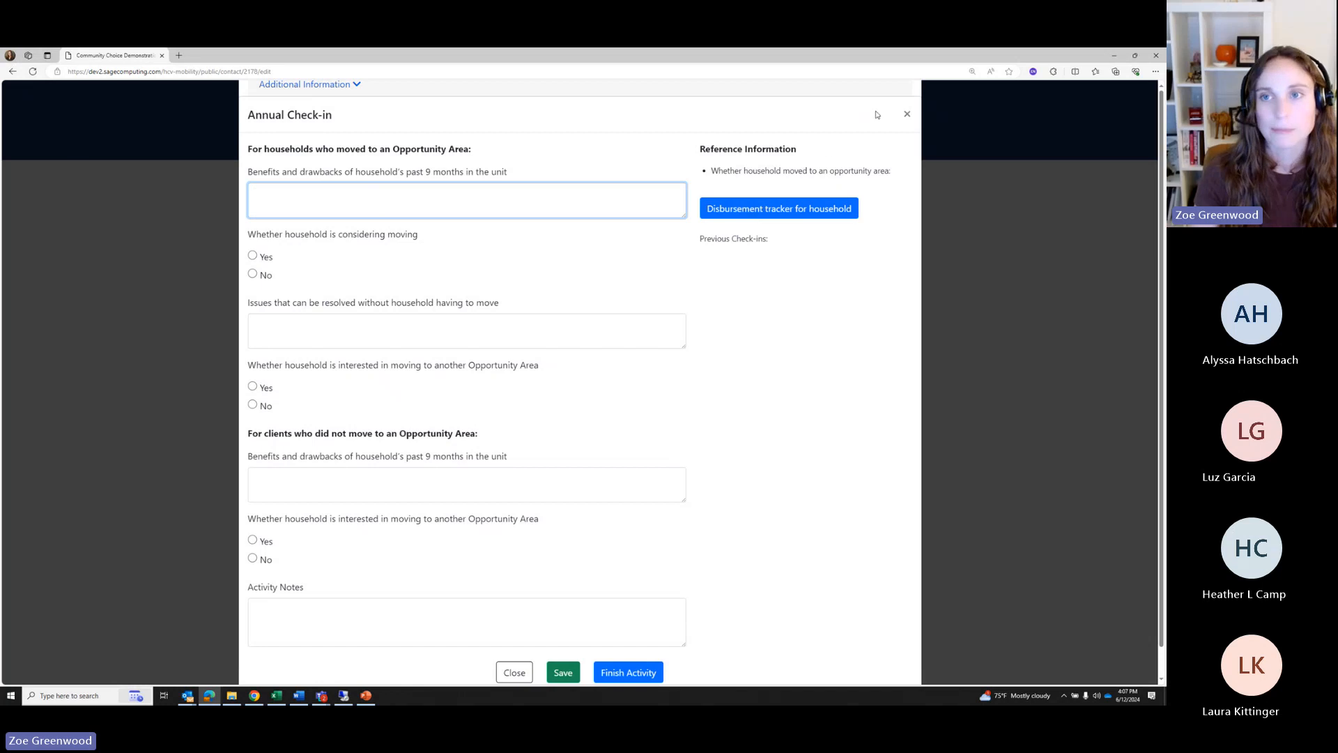
{"action": "left_click", "coordinate": [907, 114]}
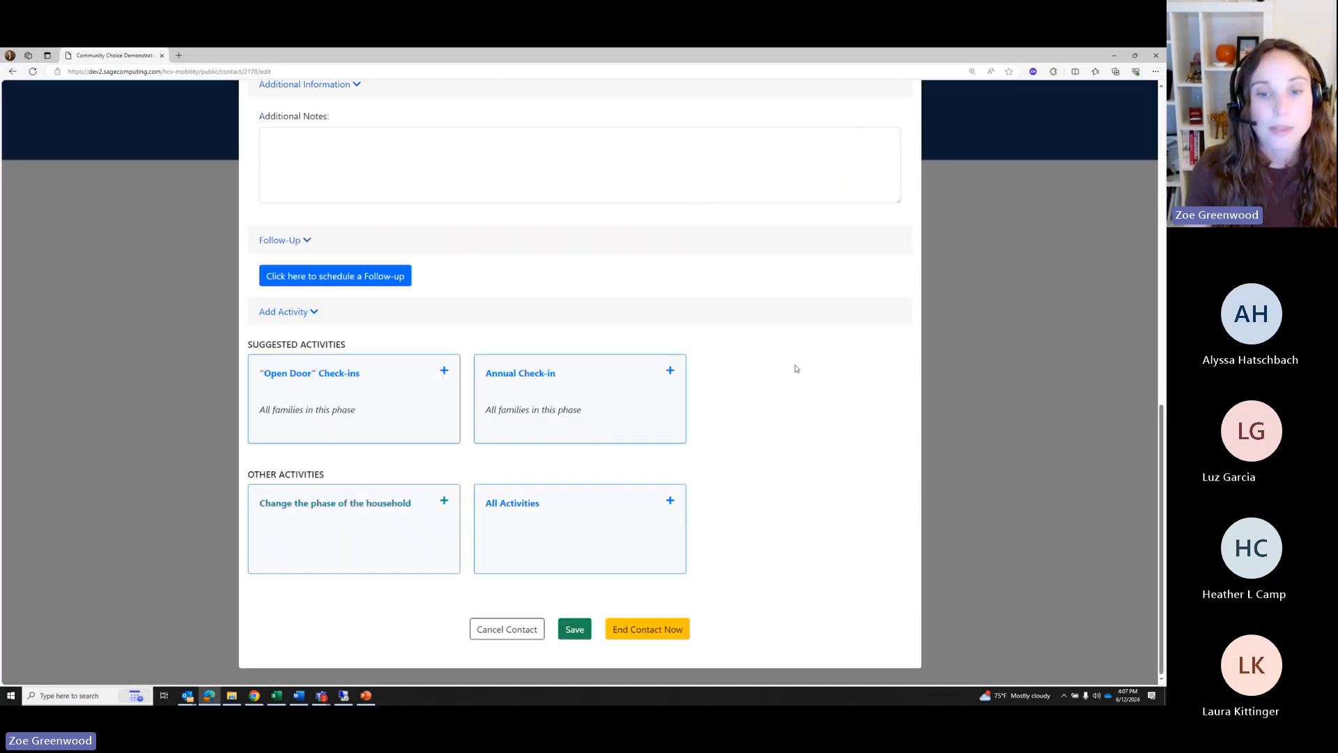
{"action": "left_click", "coordinate": [487, 636]}
Switch the Service Delivery dashboard to the Services Complete list and open the first household's report
{"action": "scroll", "coordinate": [635, 453], "scroll_direction": "up", "scroll_amount": 2}
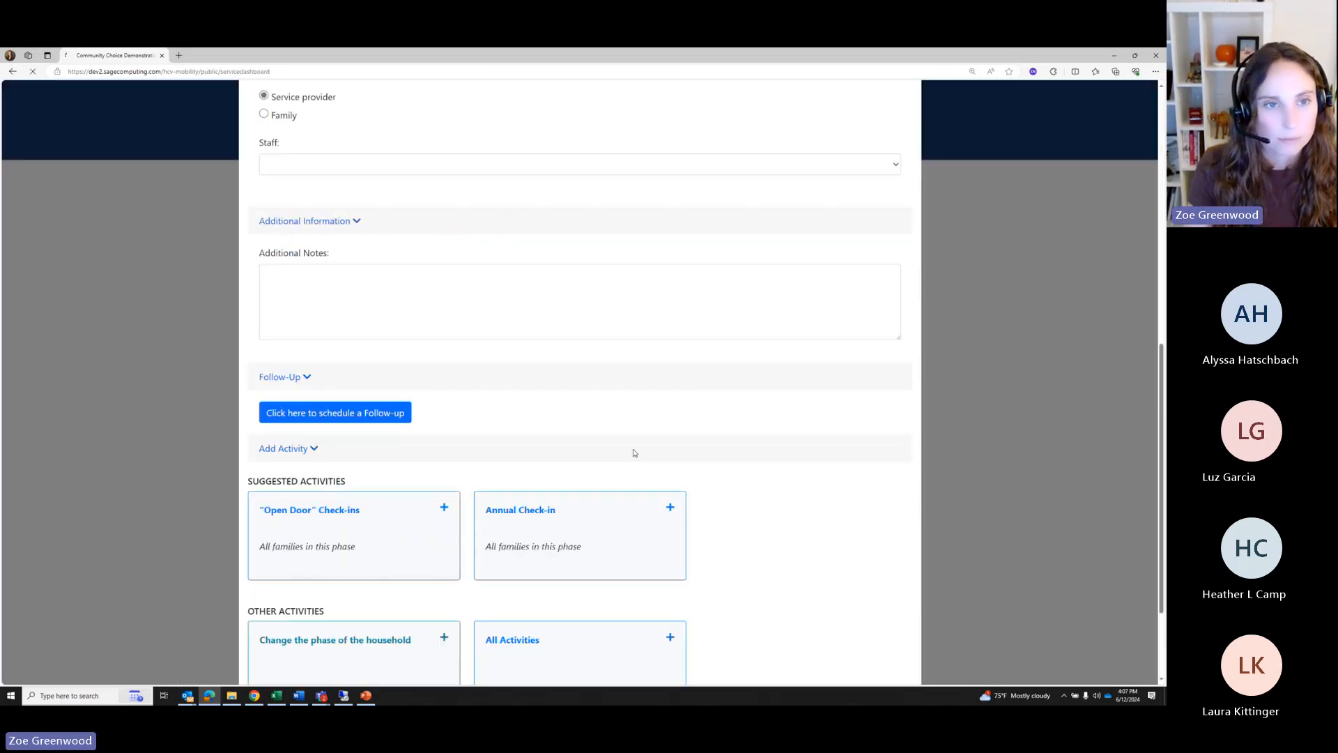
{"action": "scroll", "coordinate": [633, 458], "scroll_direction": "down", "scroll_amount": 3}
{"action": "scroll", "coordinate": [384, 496], "scroll_direction": "down", "scroll_amount": 2}
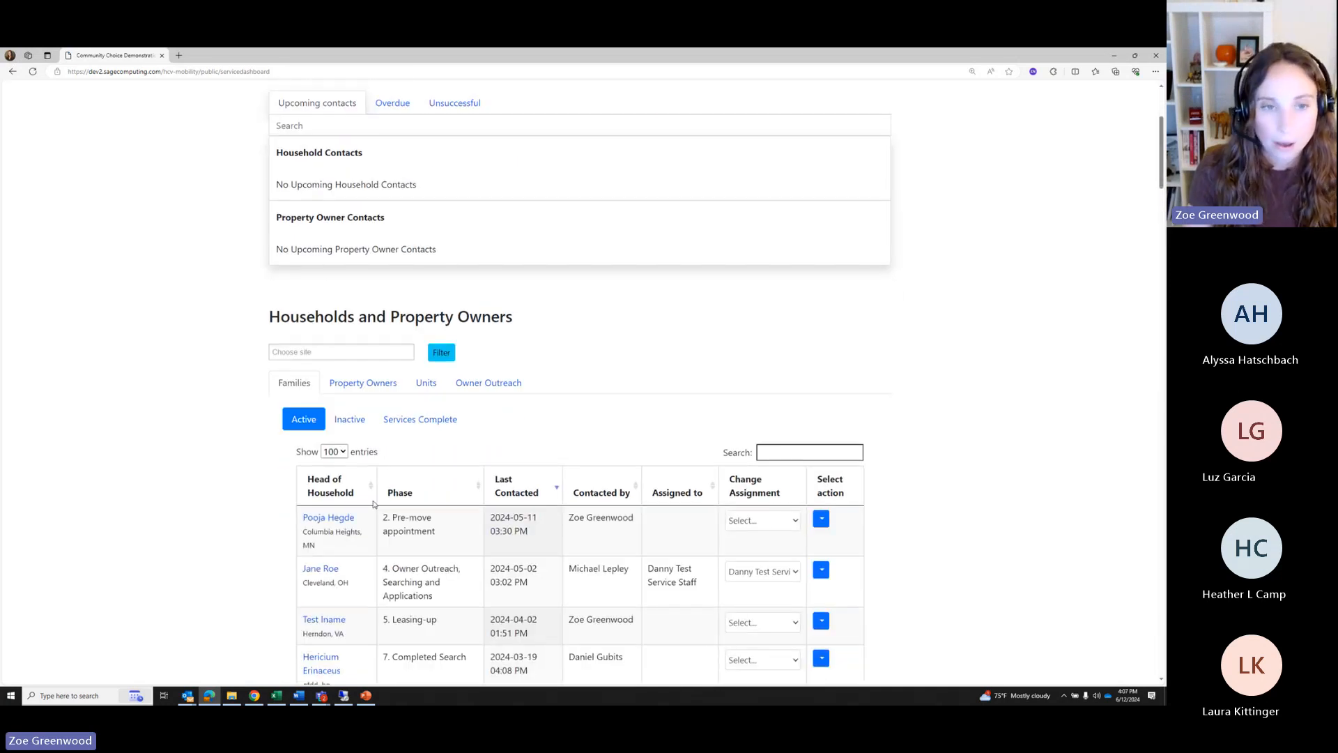
{"action": "left_click", "coordinate": [416, 317]}
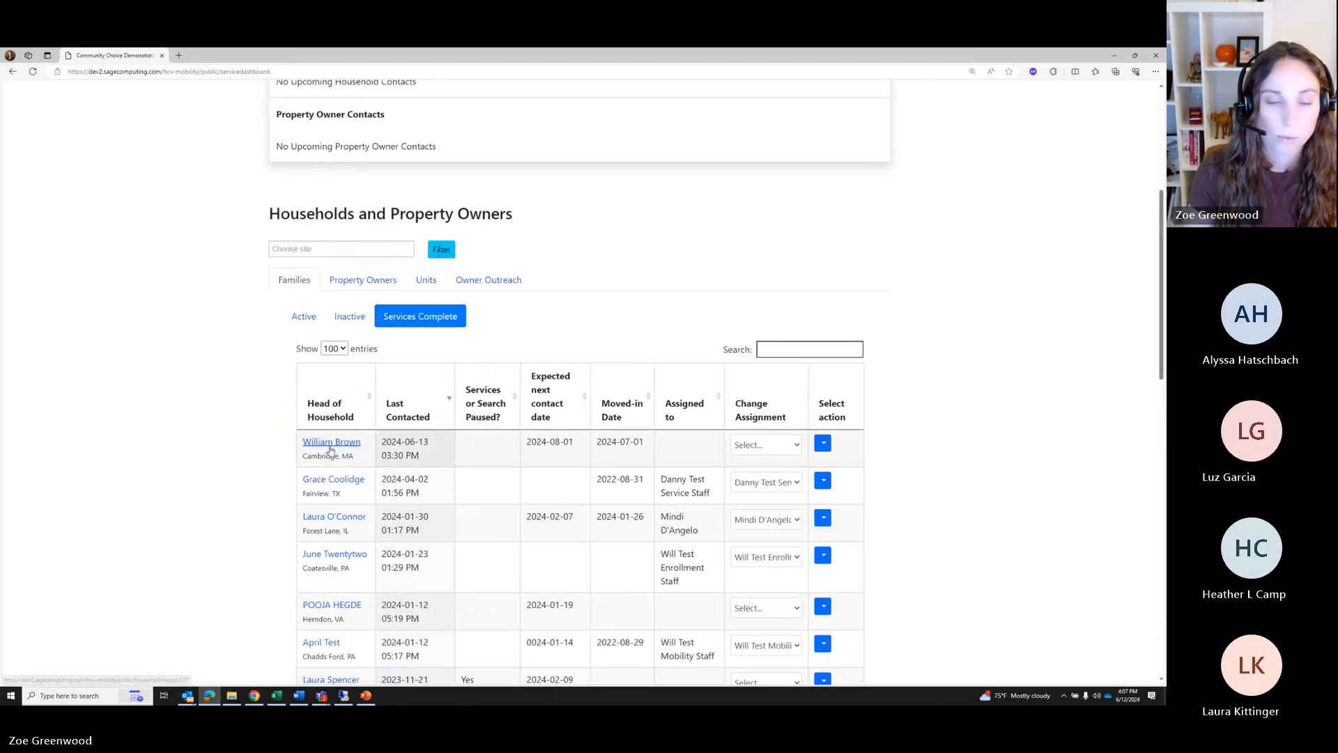
{"action": "left_click", "coordinate": [339, 440]}
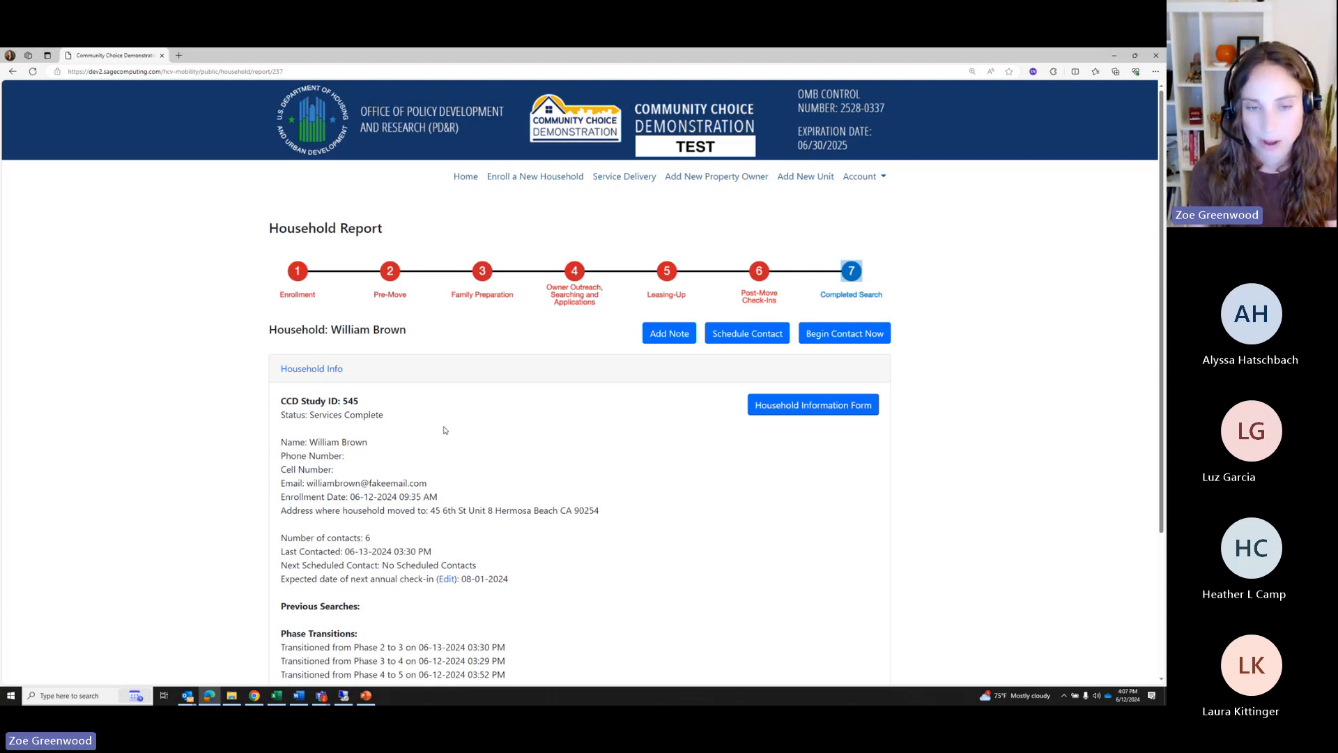
{"action": "scroll", "coordinate": [557, 470], "scroll_direction": "down", "scroll_amount": 2}
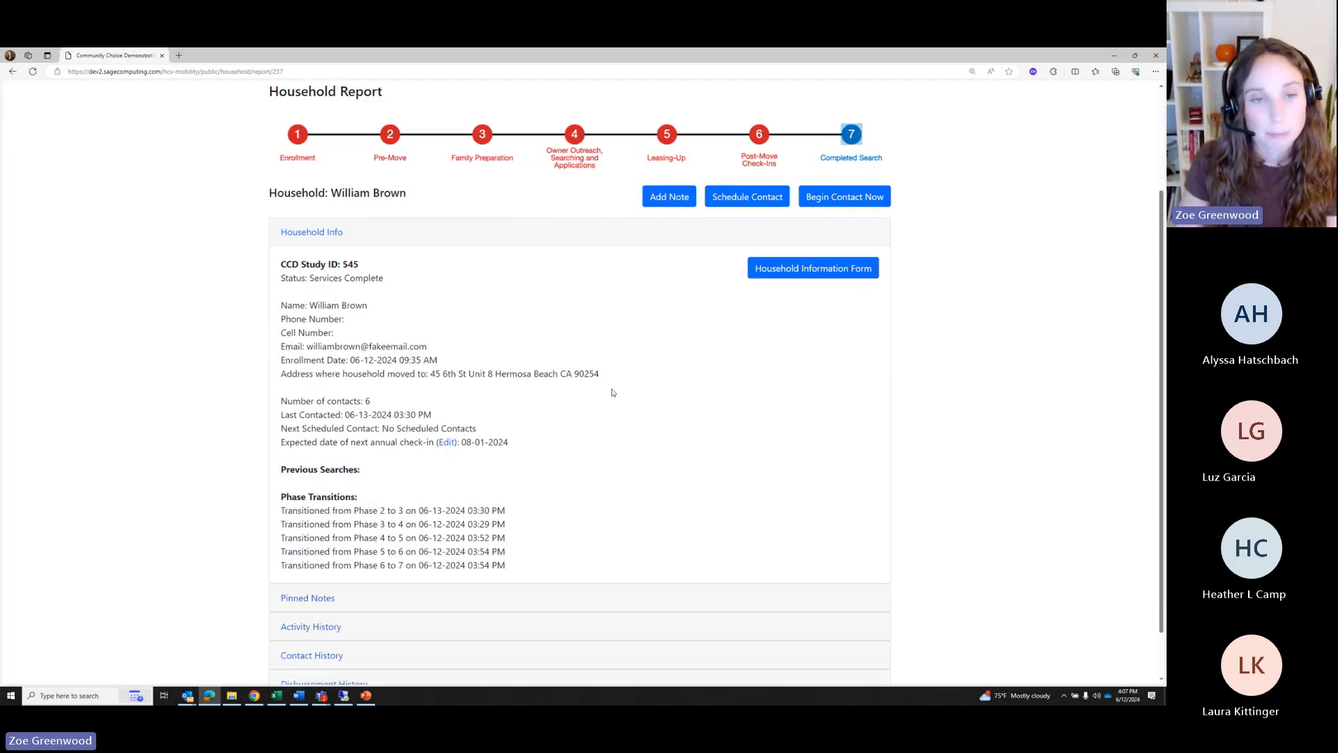
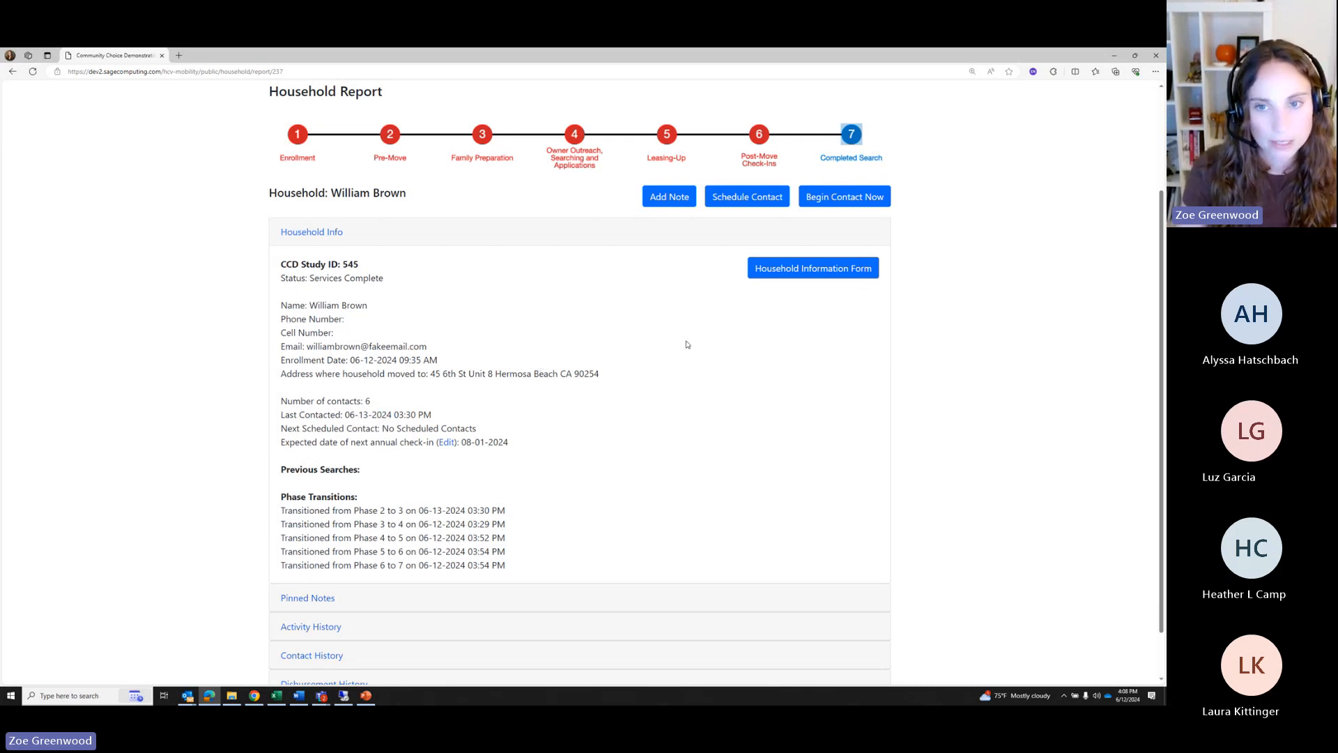
Begin a new contact with the household and set its method to In Person
{"action": "scroll", "coordinate": [587, 293], "scroll_direction": "down", "scroll_amount": 1}
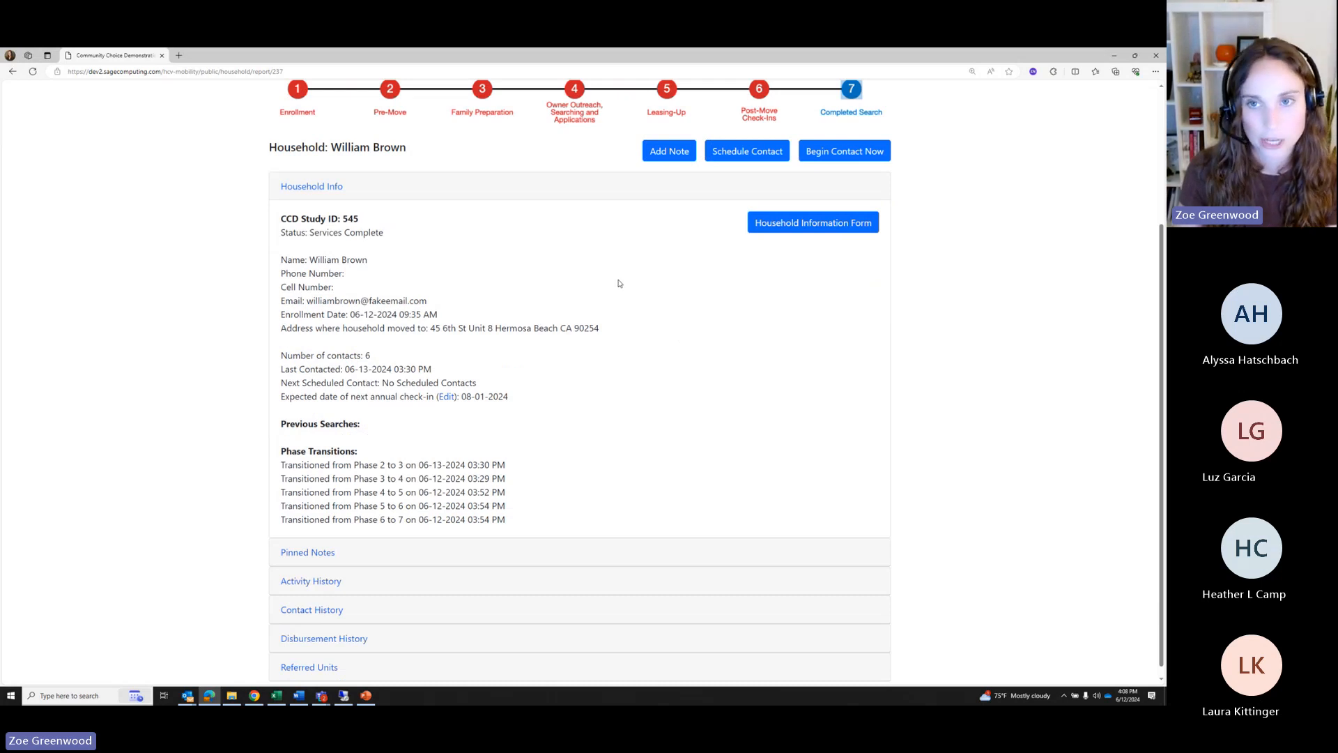
{"action": "left_click", "coordinate": [808, 158]}
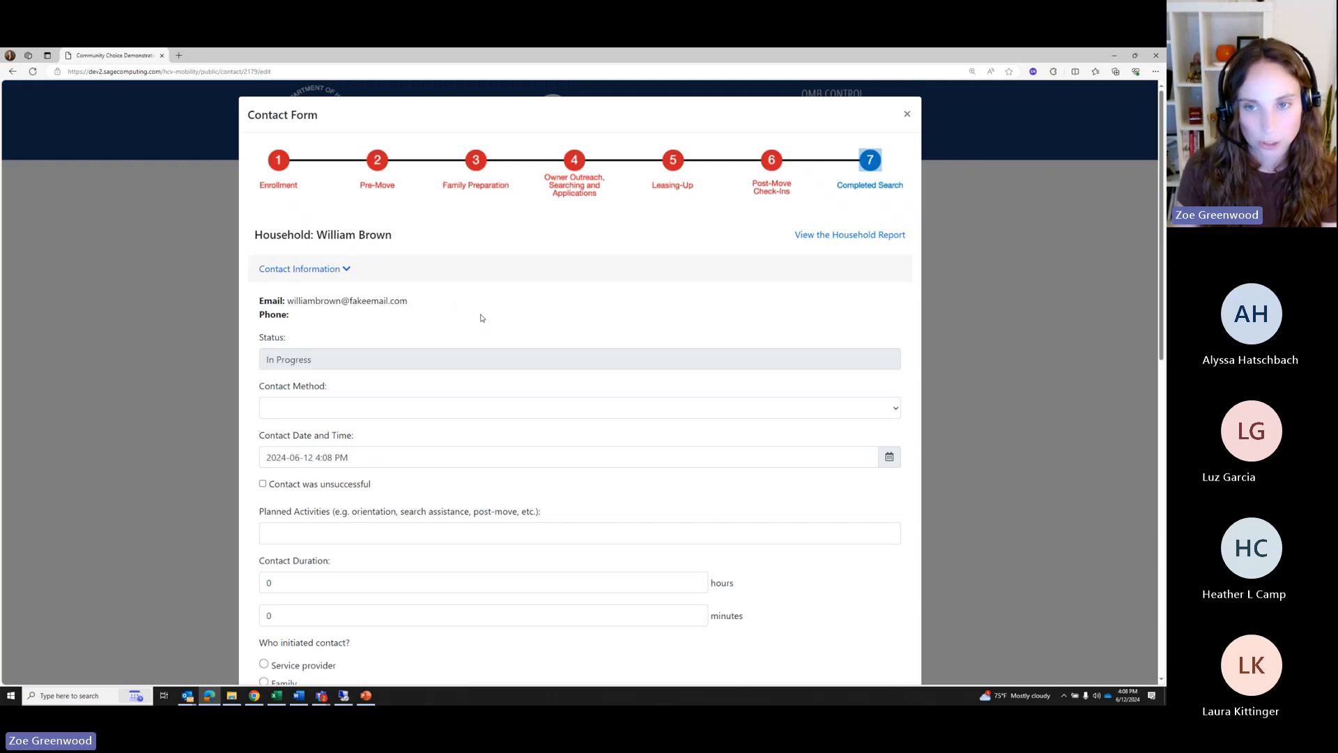
{"action": "scroll", "coordinate": [478, 314], "scroll_direction": "down", "scroll_amount": 2}
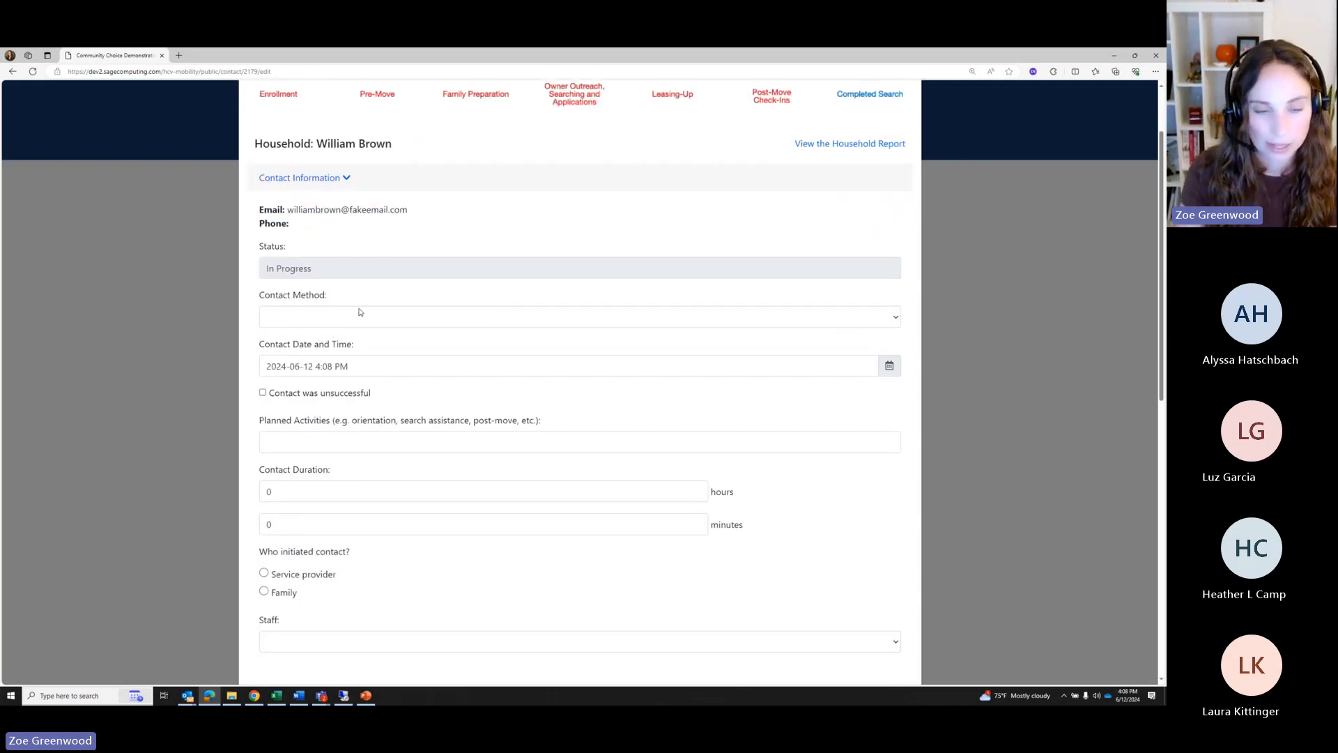
{"action": "scroll", "coordinate": [361, 307], "scroll_direction": "down", "scroll_amount": 3}
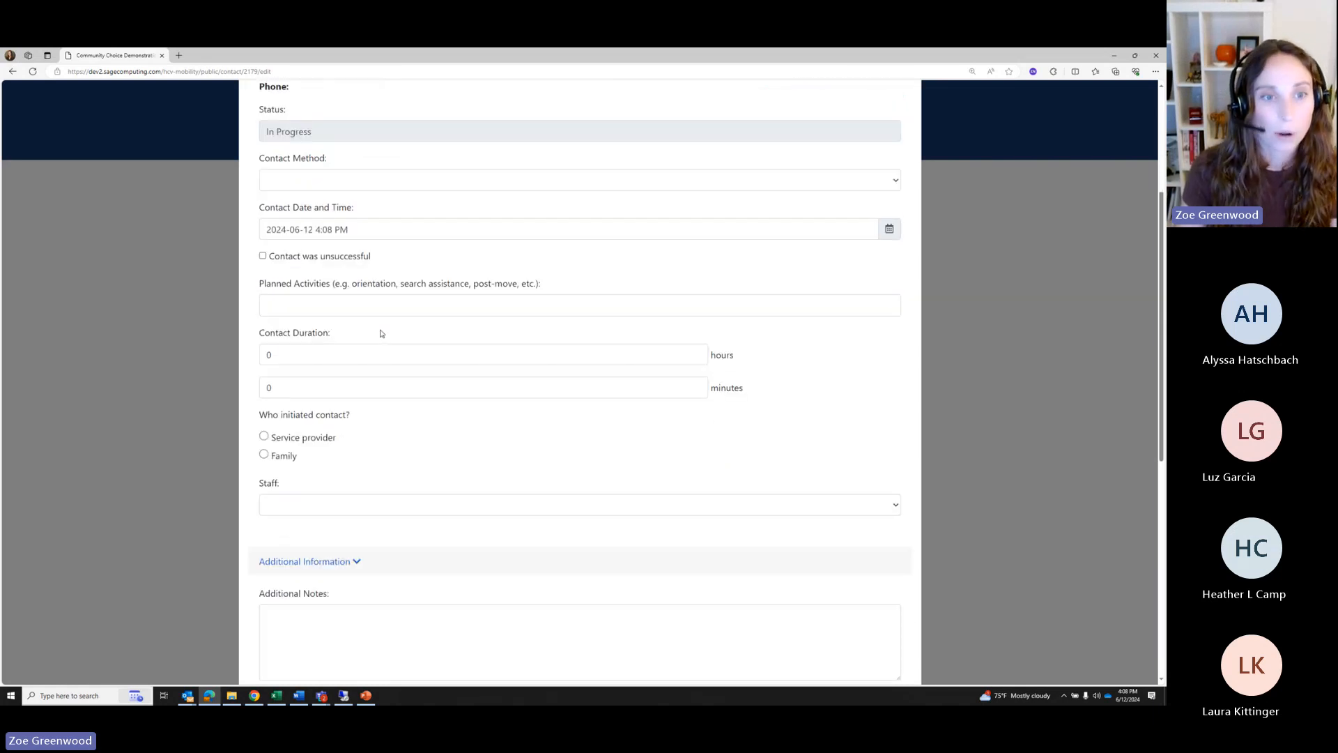
{"action": "scroll", "coordinate": [377, 330], "scroll_direction": "up", "scroll_amount": 2}
{"action": "left_click", "coordinate": [304, 271]}
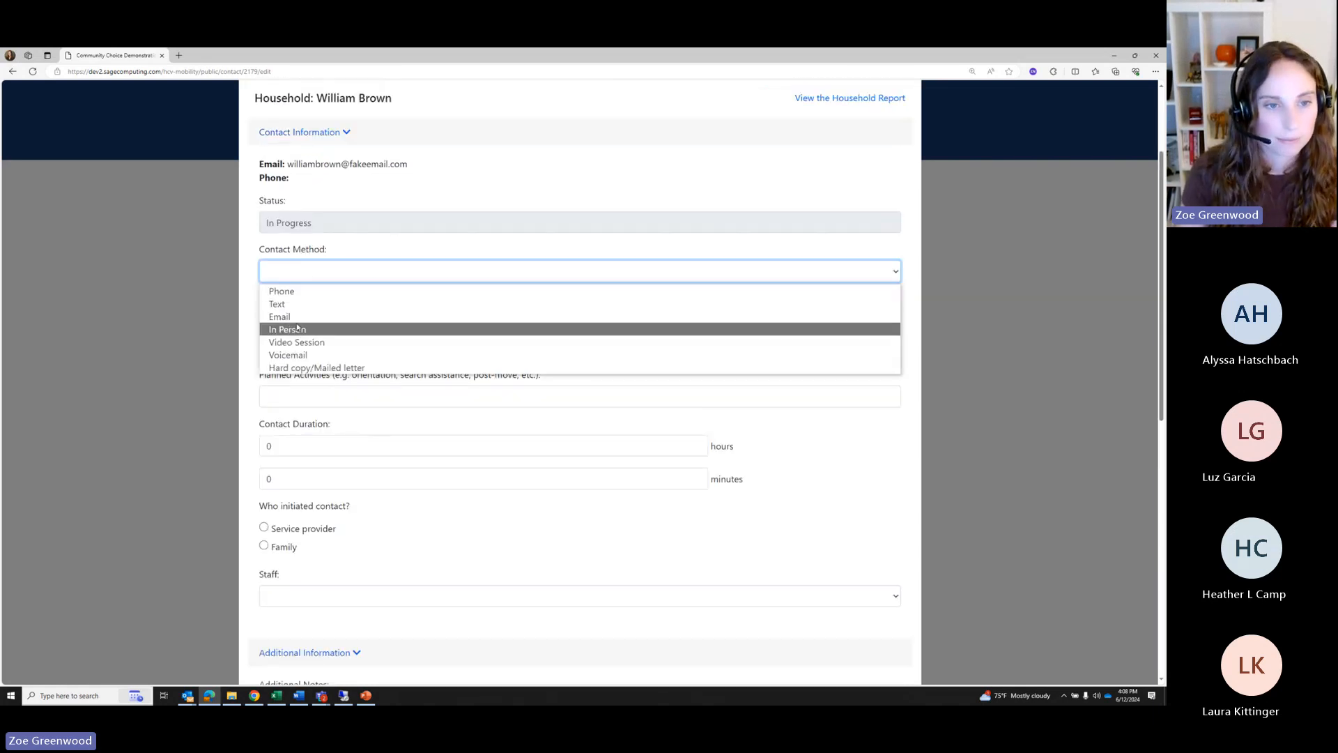
{"action": "left_click", "coordinate": [300, 327]}
Enter planned activity 'New Move', 13 minutes, initiated by the service provider
{"action": "left_click", "coordinate": [314, 395]}
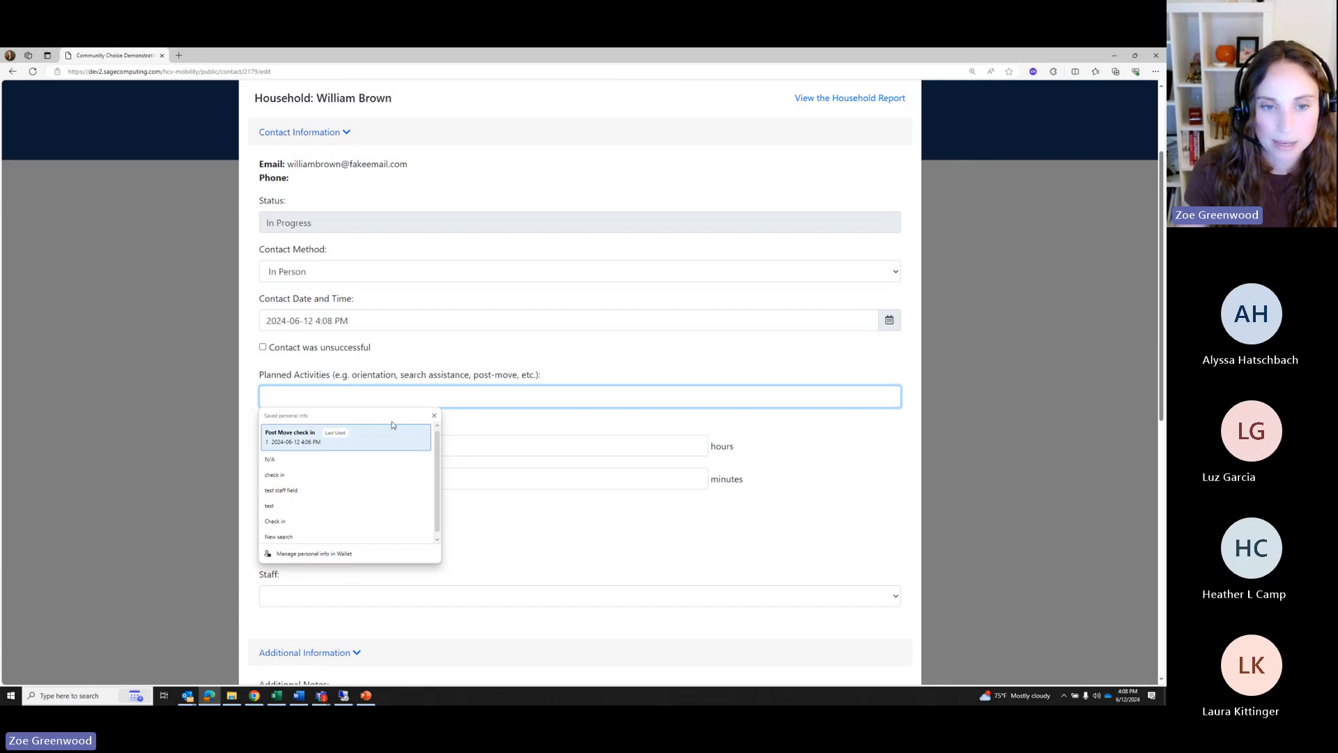
{"action": "left_click", "coordinate": [435, 416]}
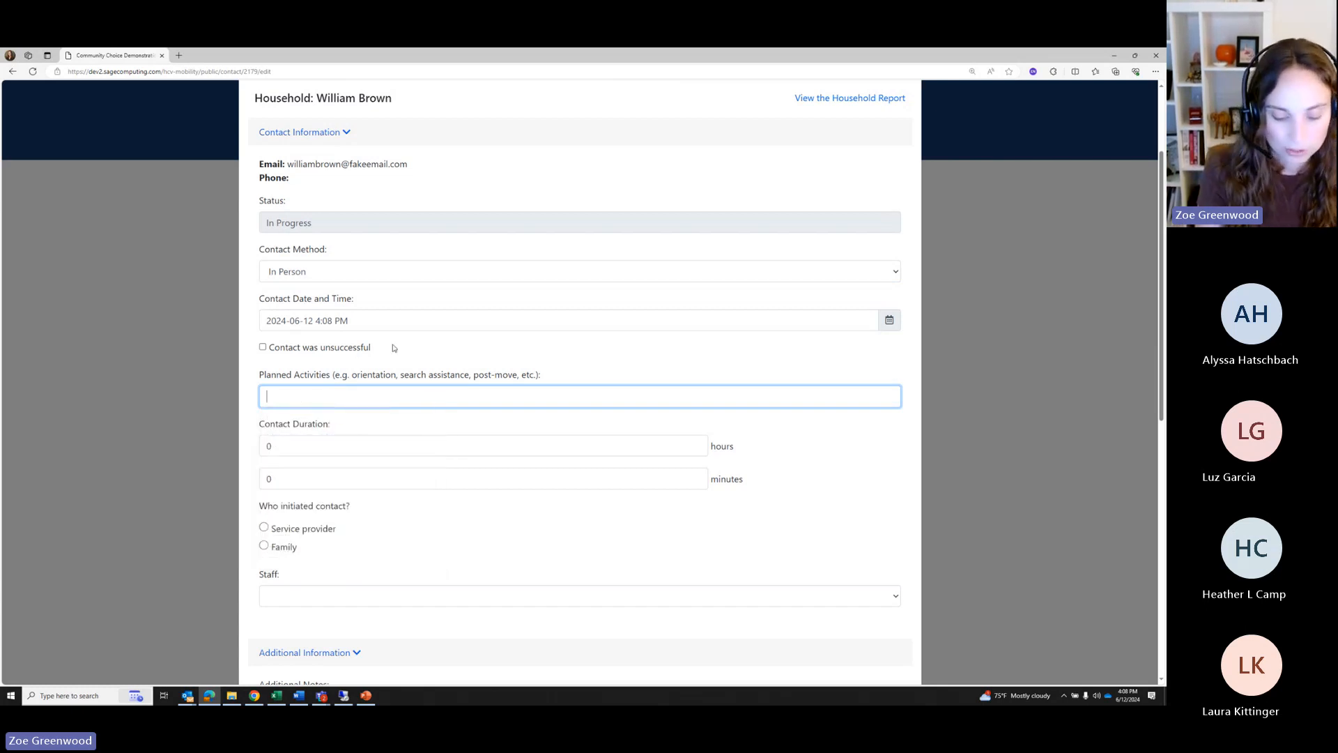
{"action": "type", "text": "New Move"}
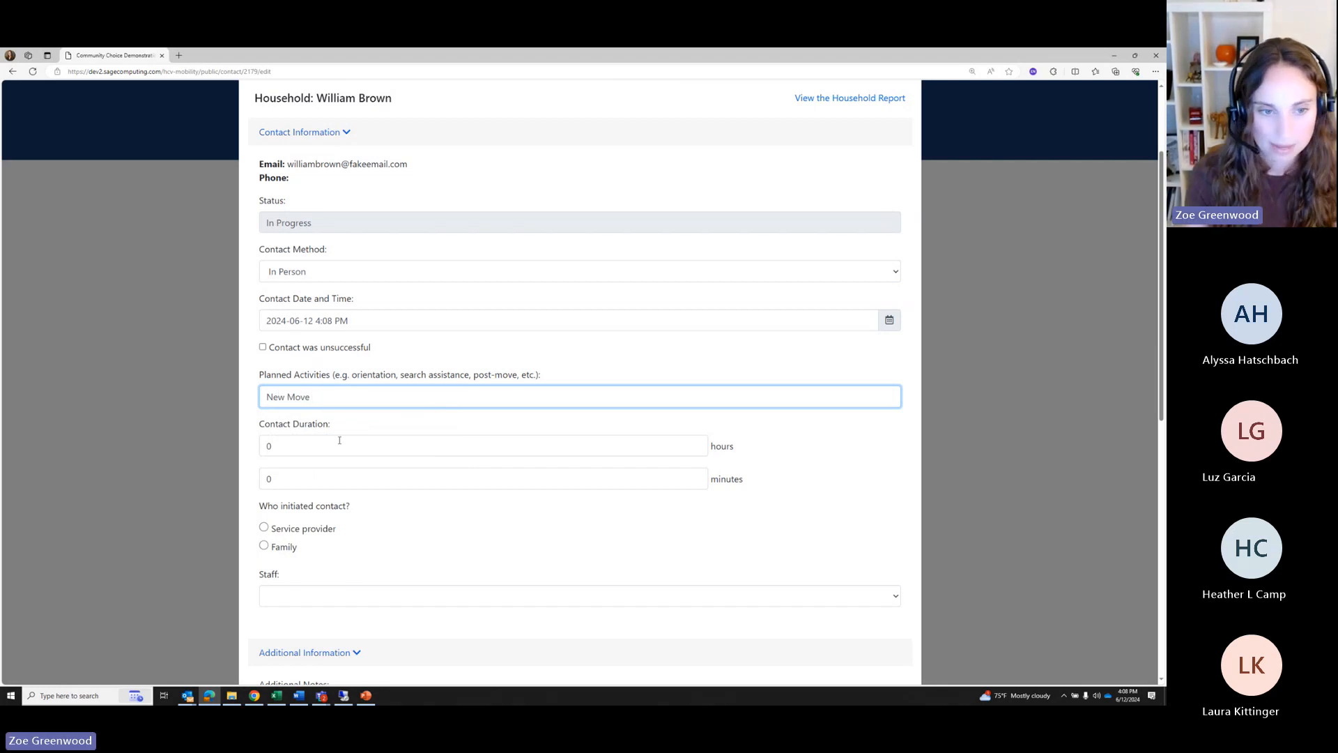
{"action": "left_click", "coordinate": [267, 481]}
{"action": "type", "text": "13"}
{"action": "left_click", "coordinate": [463, 546]}
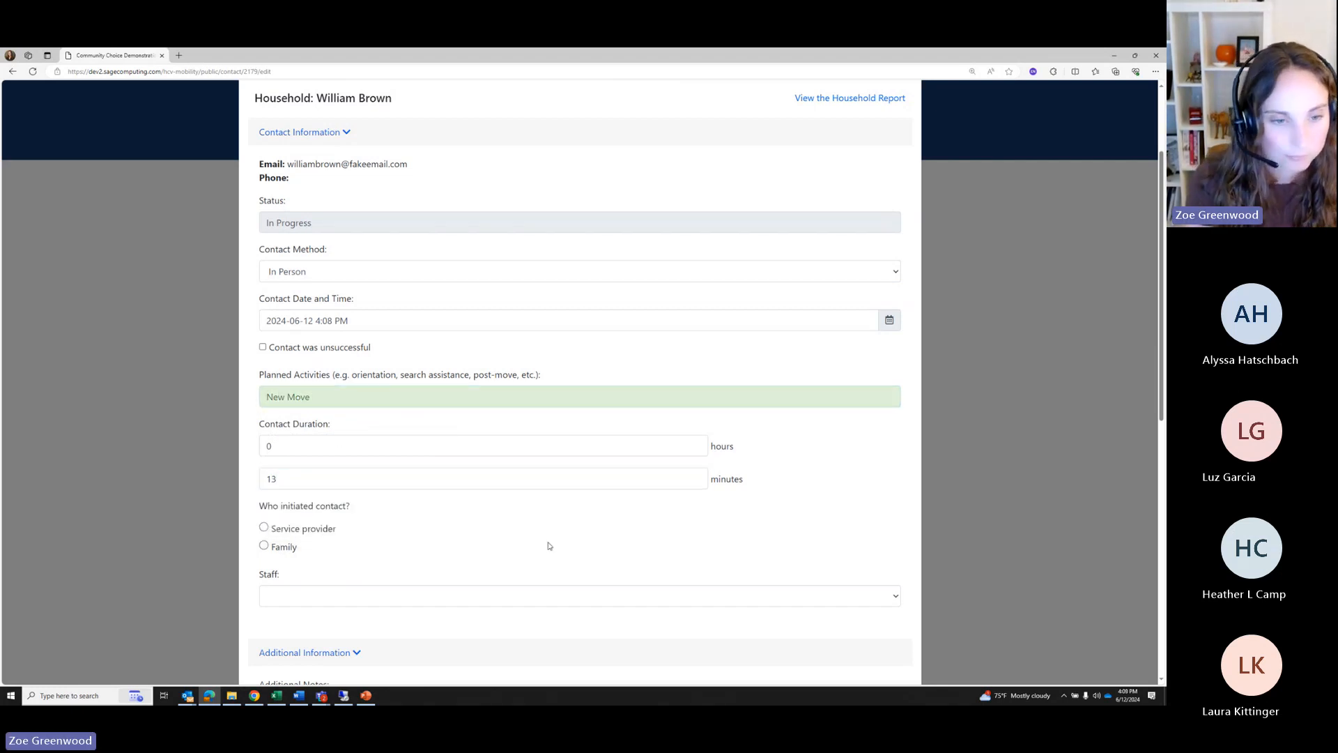
{"action": "scroll", "coordinate": [312, 486], "scroll_direction": "down", "scroll_amount": 1}
{"action": "left_click", "coordinate": [278, 439]}
{"action": "scroll", "coordinate": [367, 478], "scroll_direction": "down", "scroll_amount": 5}
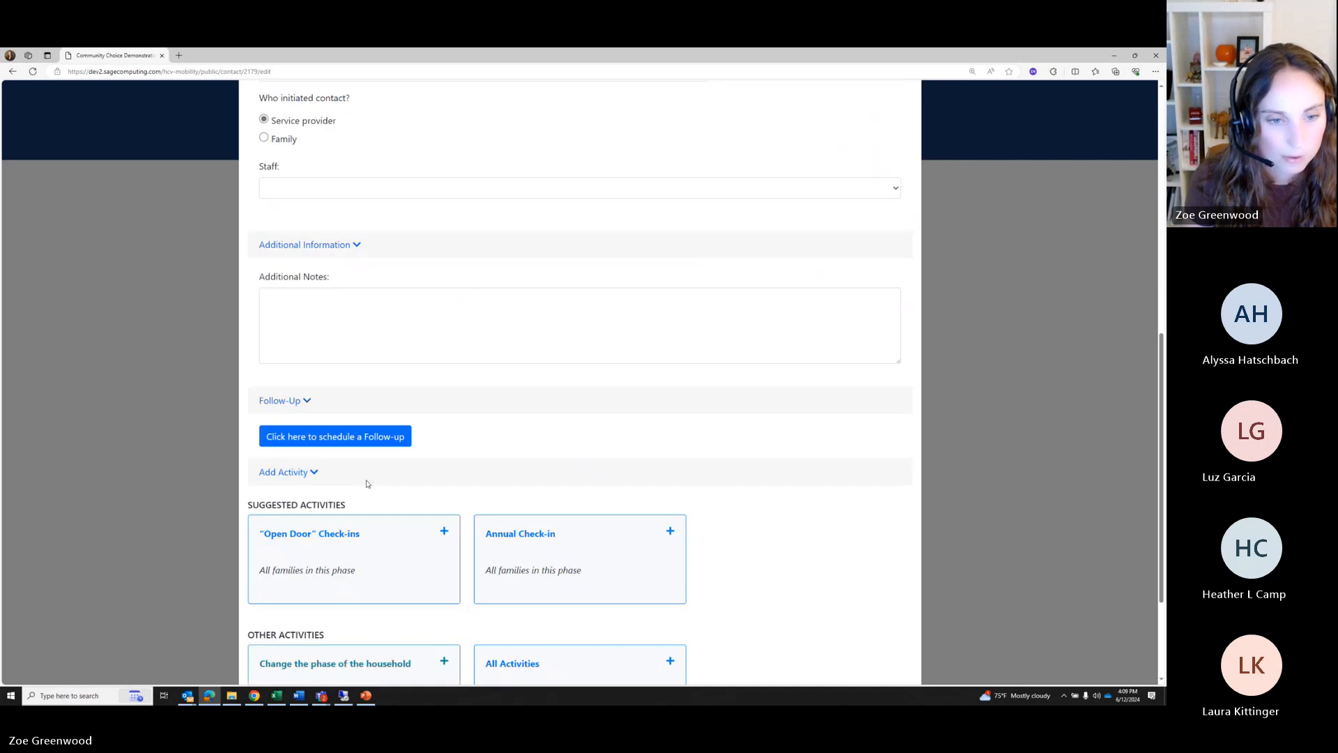
{"action": "scroll", "coordinate": [449, 373], "scroll_direction": "down", "scroll_amount": 1}
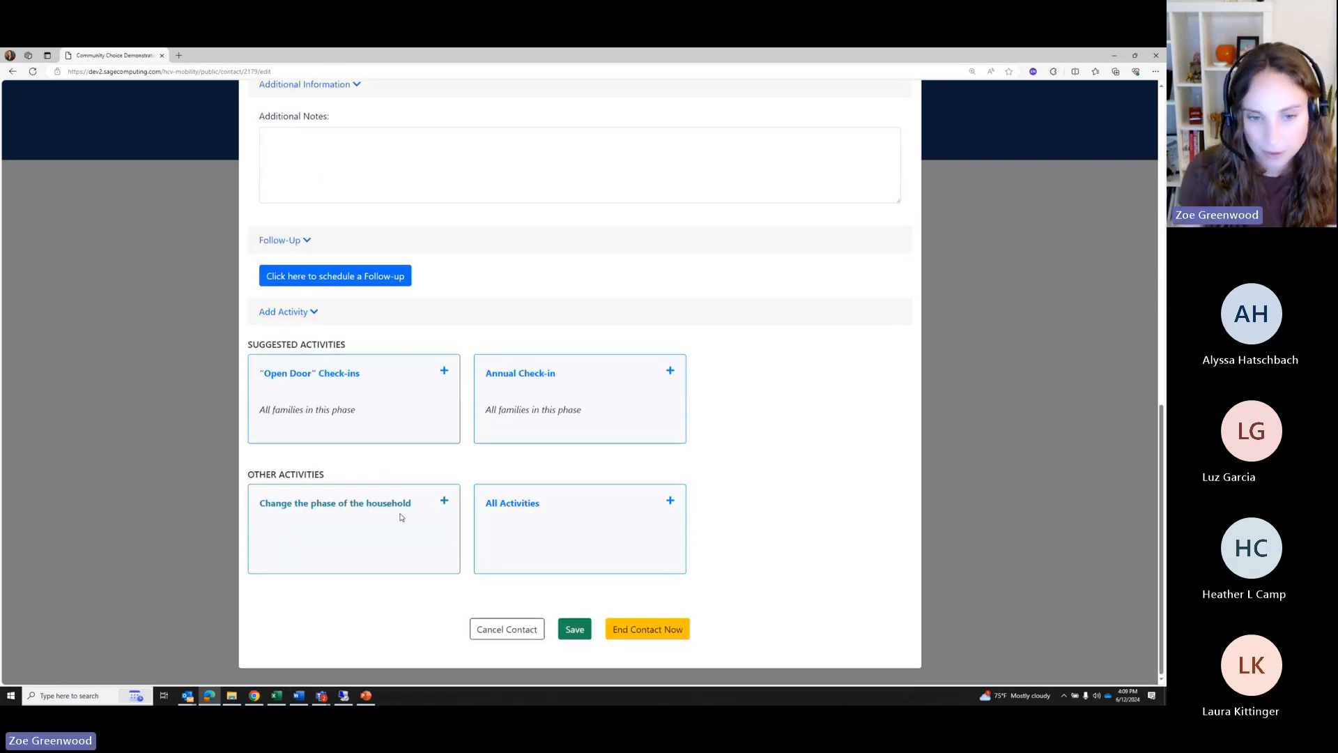
{"action": "left_click", "coordinate": [400, 517]}
Save the phase as Phase 2: Pre-move appointment and choose New Search for the participant
{"action": "left_click", "coordinate": [550, 188]}
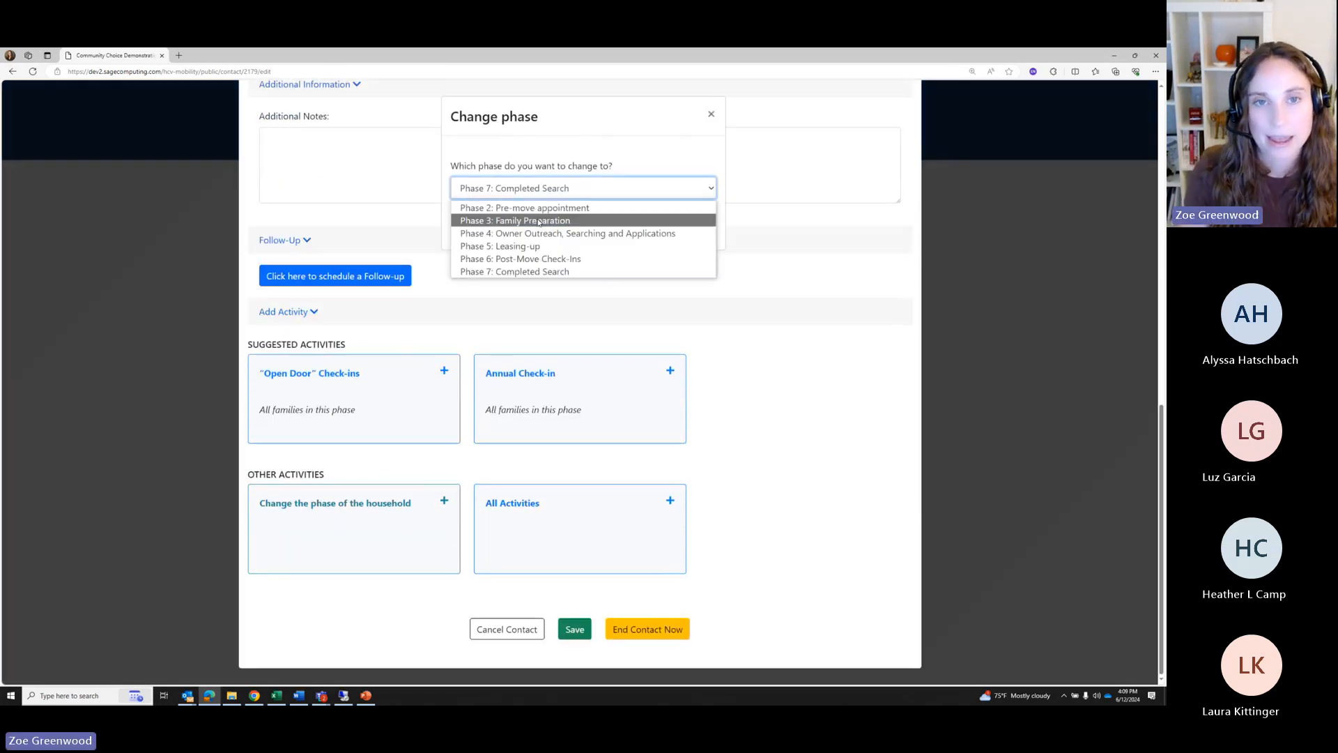
{"action": "left_click", "coordinate": [522, 209]}
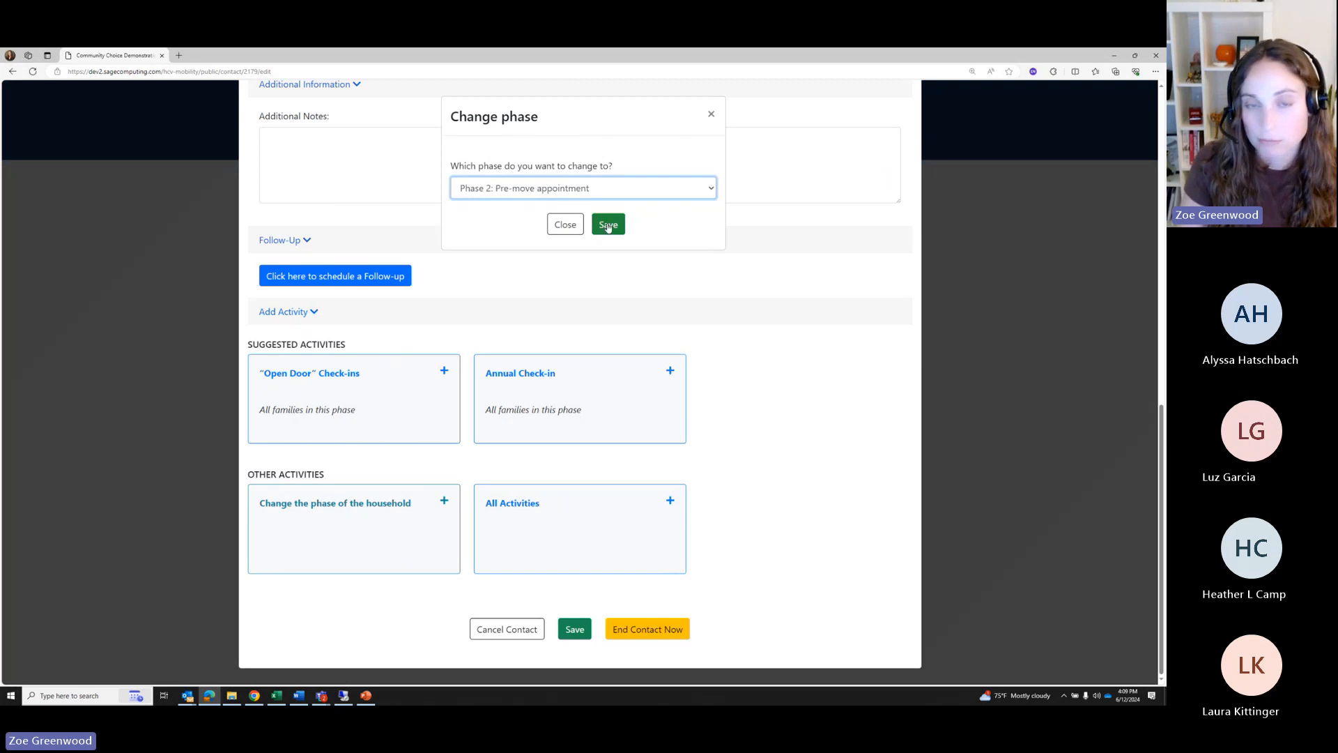
{"action": "left_click", "coordinate": [607, 224]}
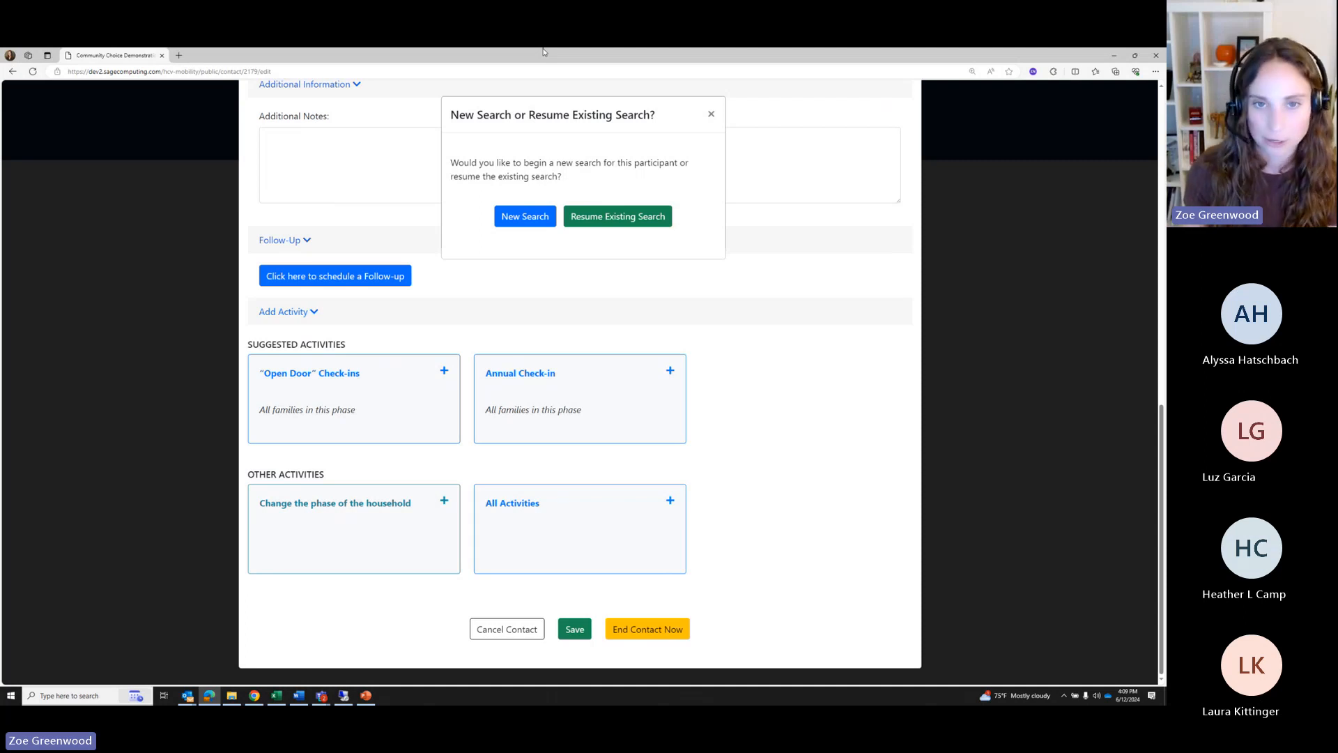
{"action": "left_click", "coordinate": [514, 217]}
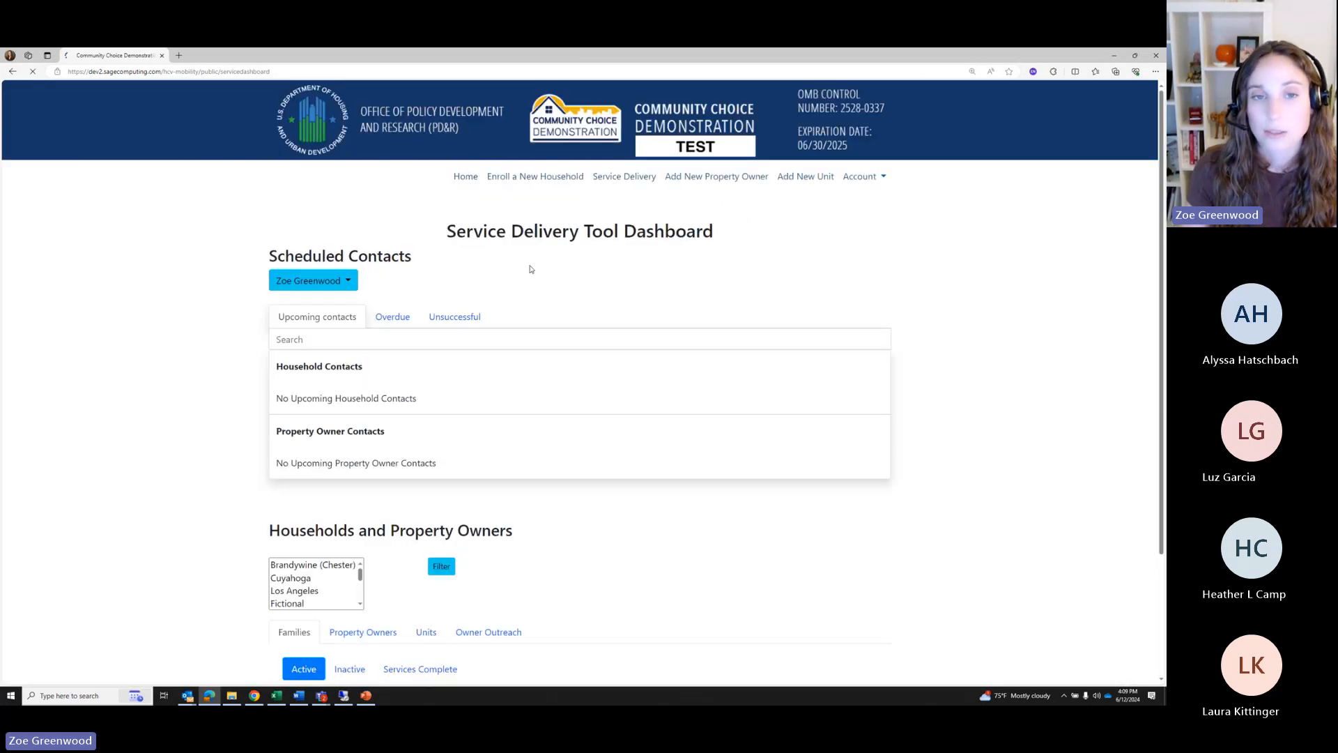
Open the household's new Pre-Move report and expand its Pinned Notes and Household Info
{"action": "scroll", "coordinate": [619, 470], "scroll_direction": "down", "scroll_amount": 5}
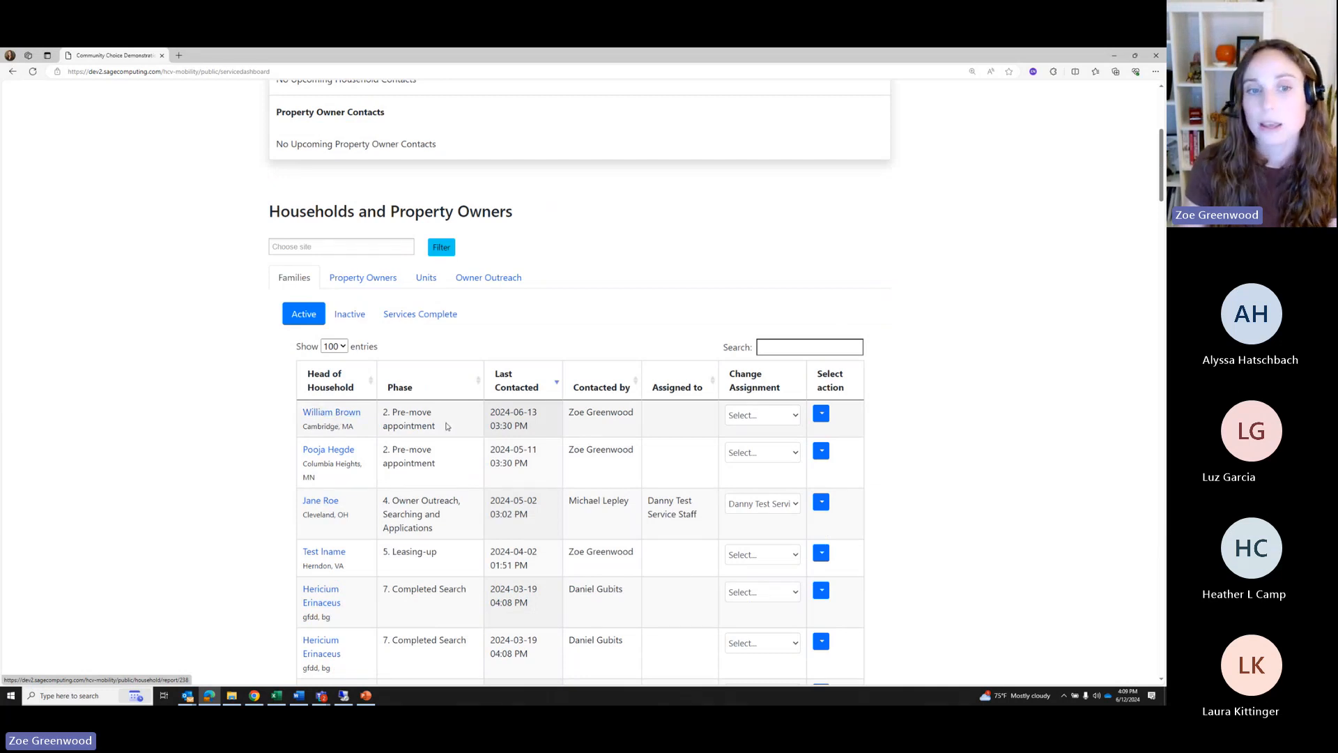
{"action": "left_click_drag", "start_coordinate": [446, 429], "coordinate": [383, 411]}
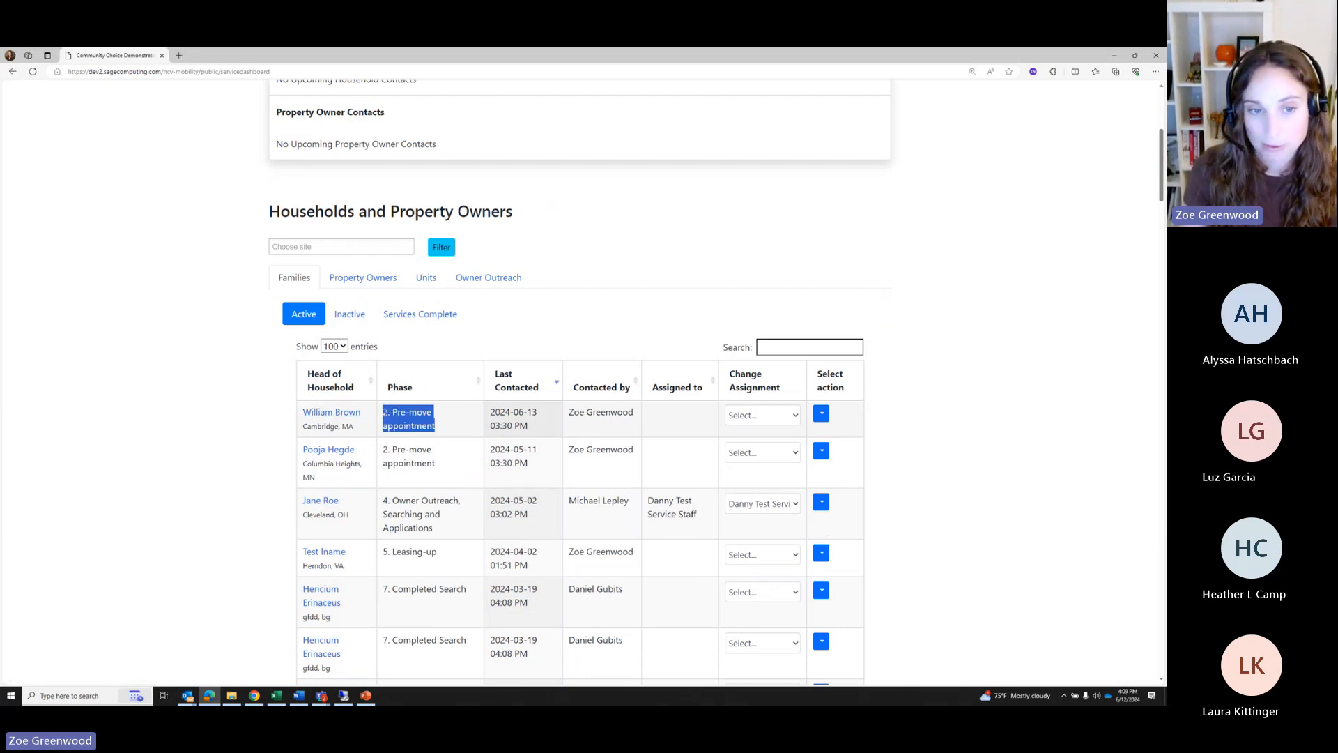
{"action": "left_click", "coordinate": [321, 417]}
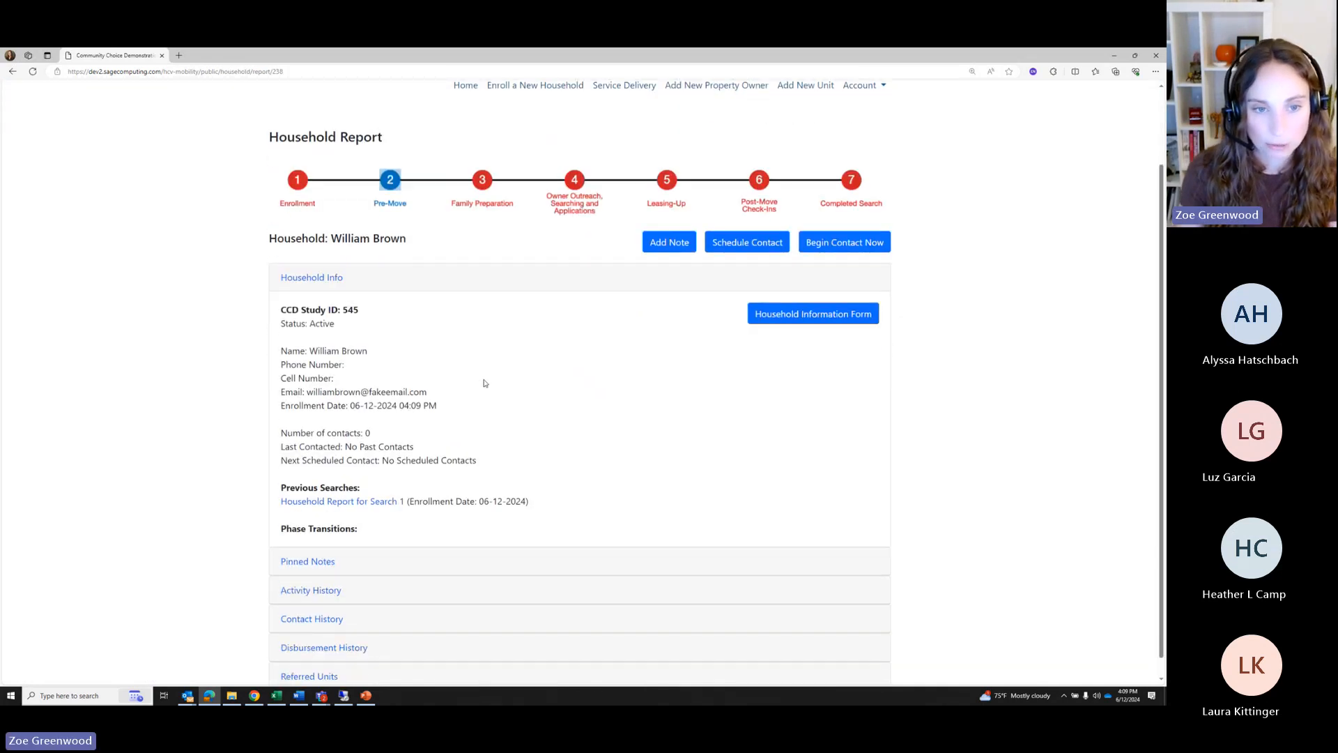
{"action": "left_click", "coordinate": [300, 550]}
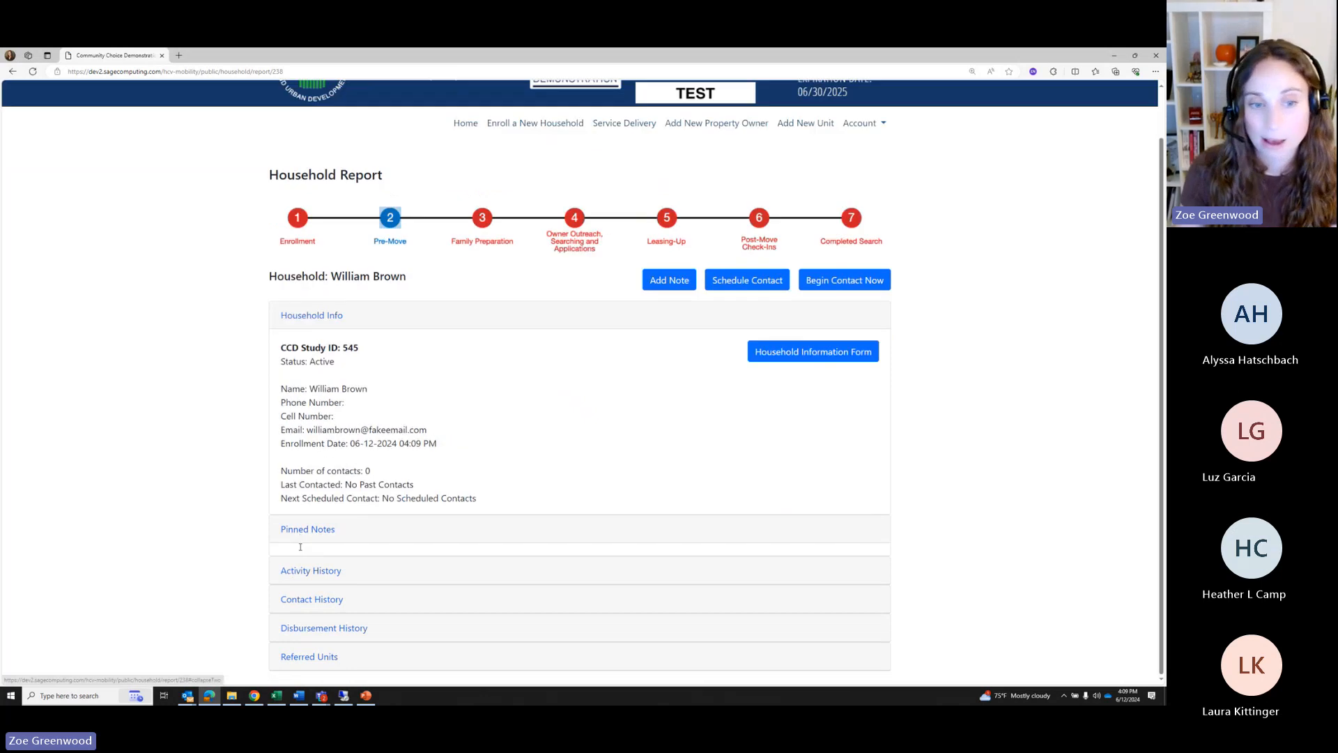
{"action": "left_click", "coordinate": [317, 368]}
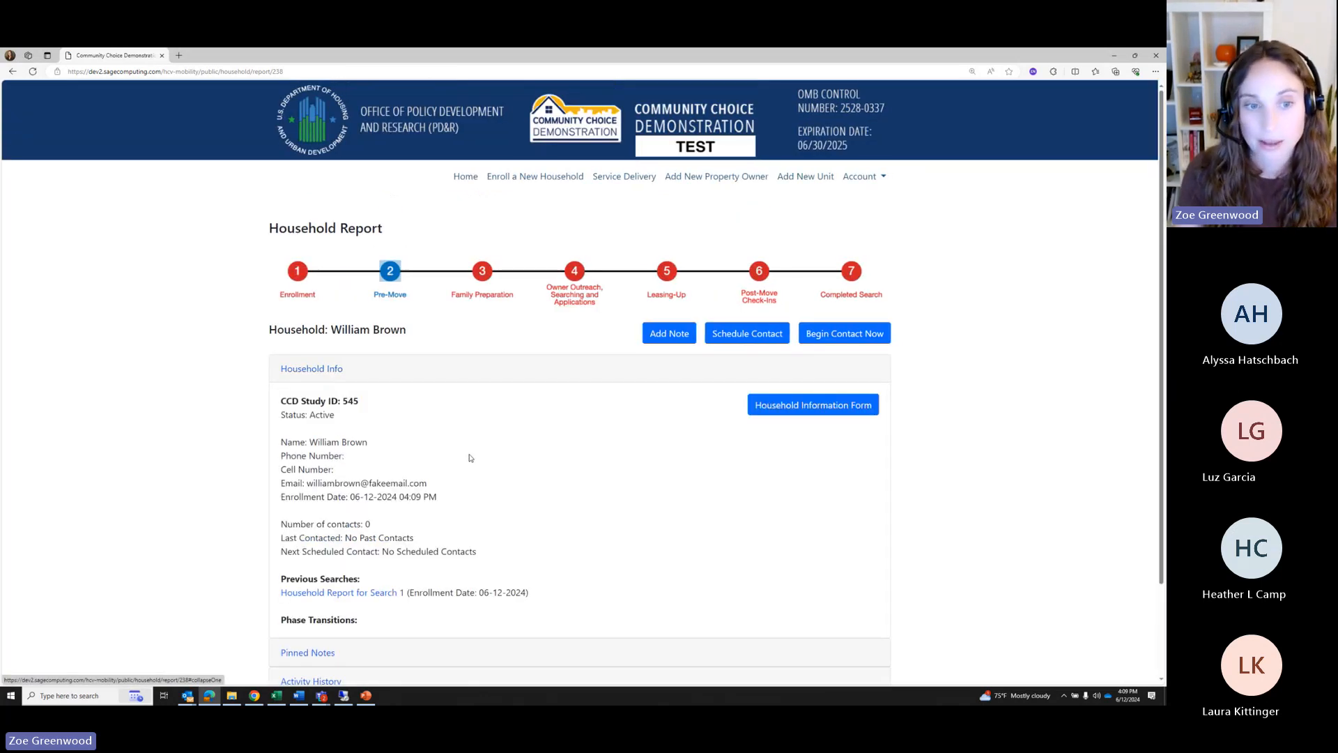
{"action": "scroll", "coordinate": [493, 488], "scroll_direction": "down", "scroll_amount": 2}
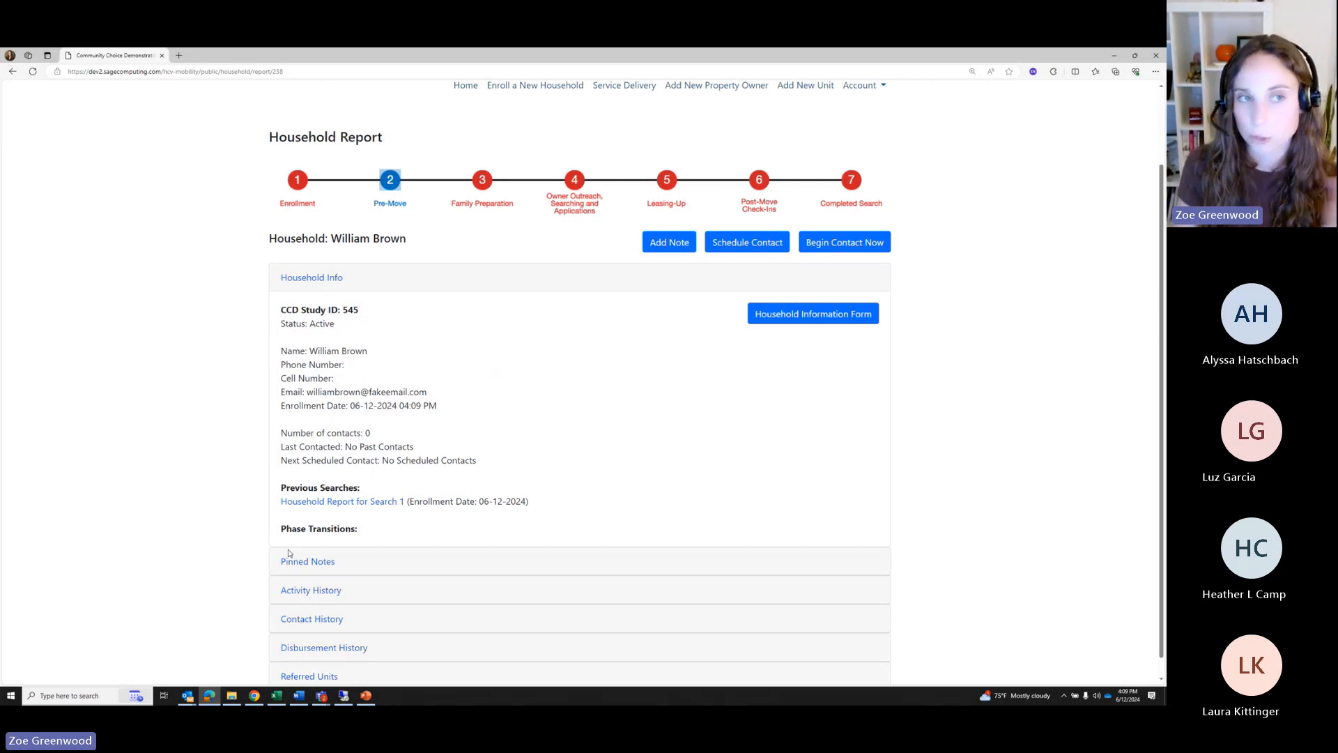
Open the earlier Search 1 report and browse its Phase 2 through Phase 6 activities
{"action": "left_click", "coordinate": [334, 501]}
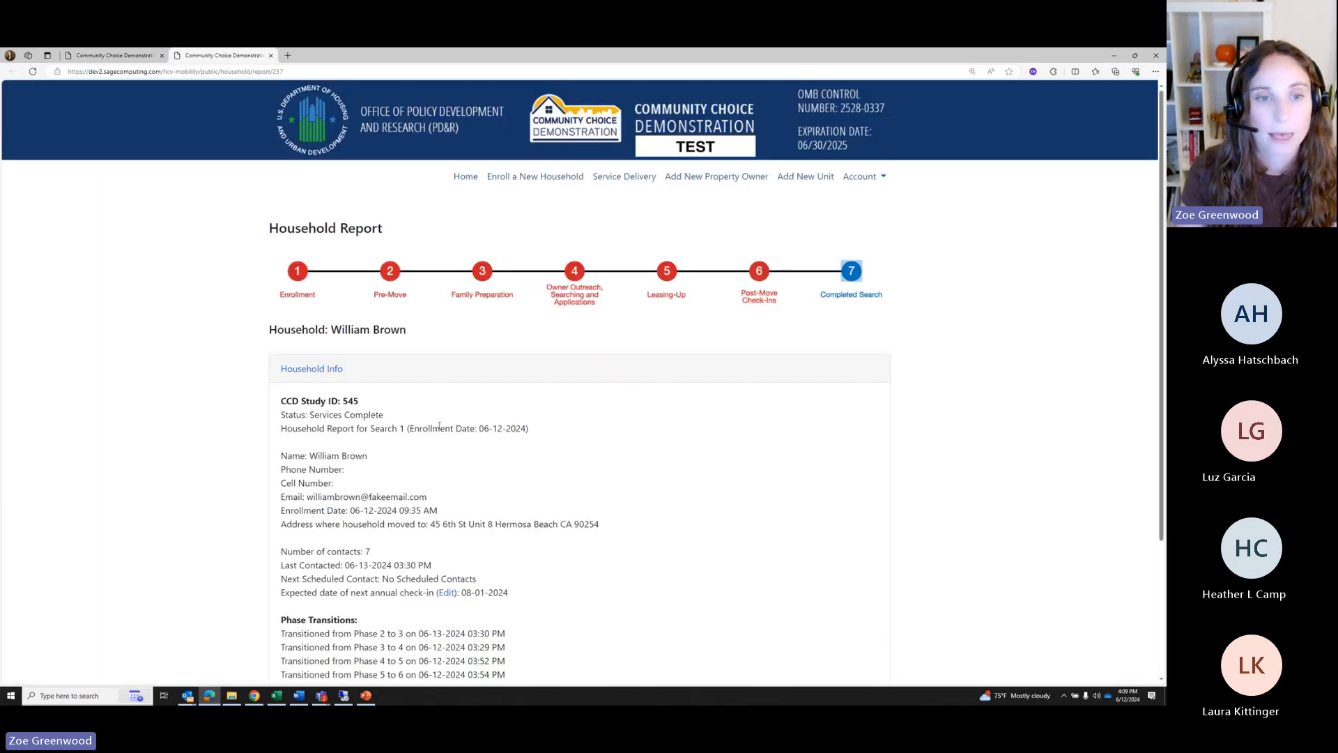
{"action": "scroll", "coordinate": [439, 427], "scroll_direction": "down", "scroll_amount": 3}
{"action": "left_click", "coordinate": [326, 549]}
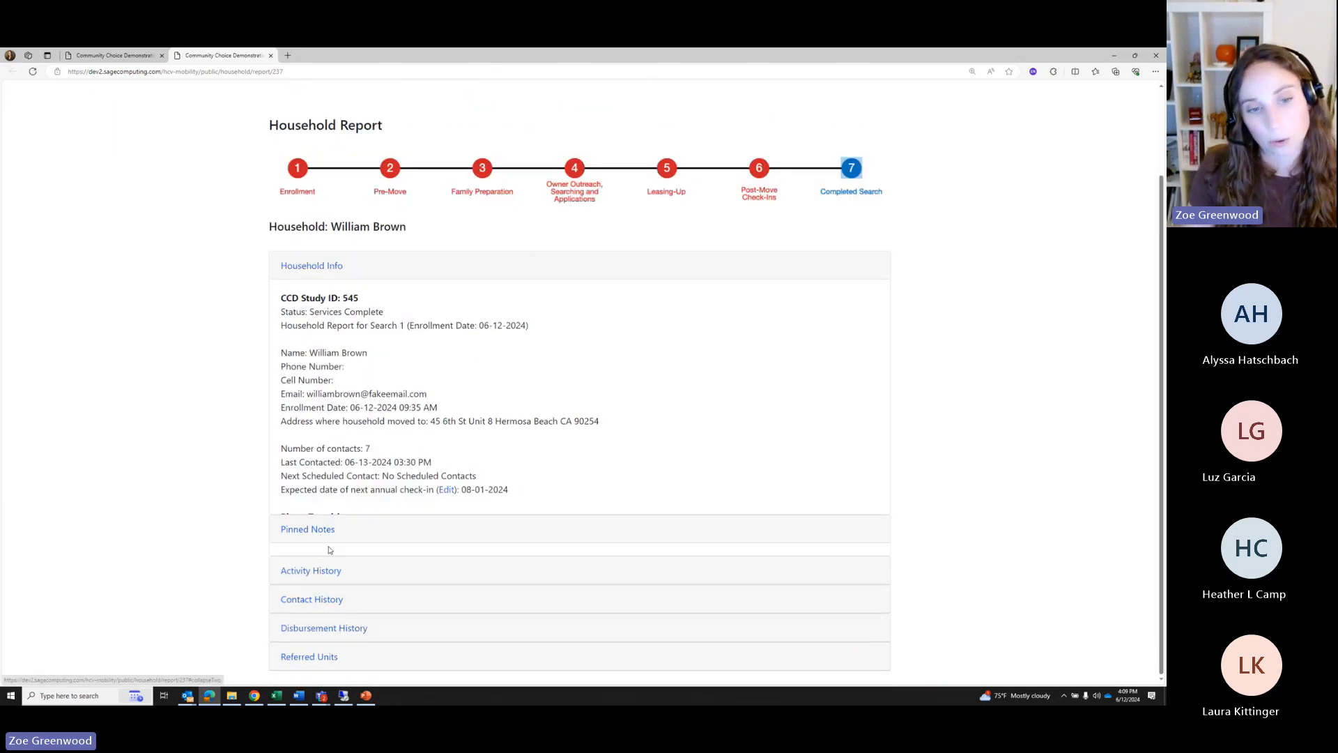
{"action": "left_click", "coordinate": [315, 472]}
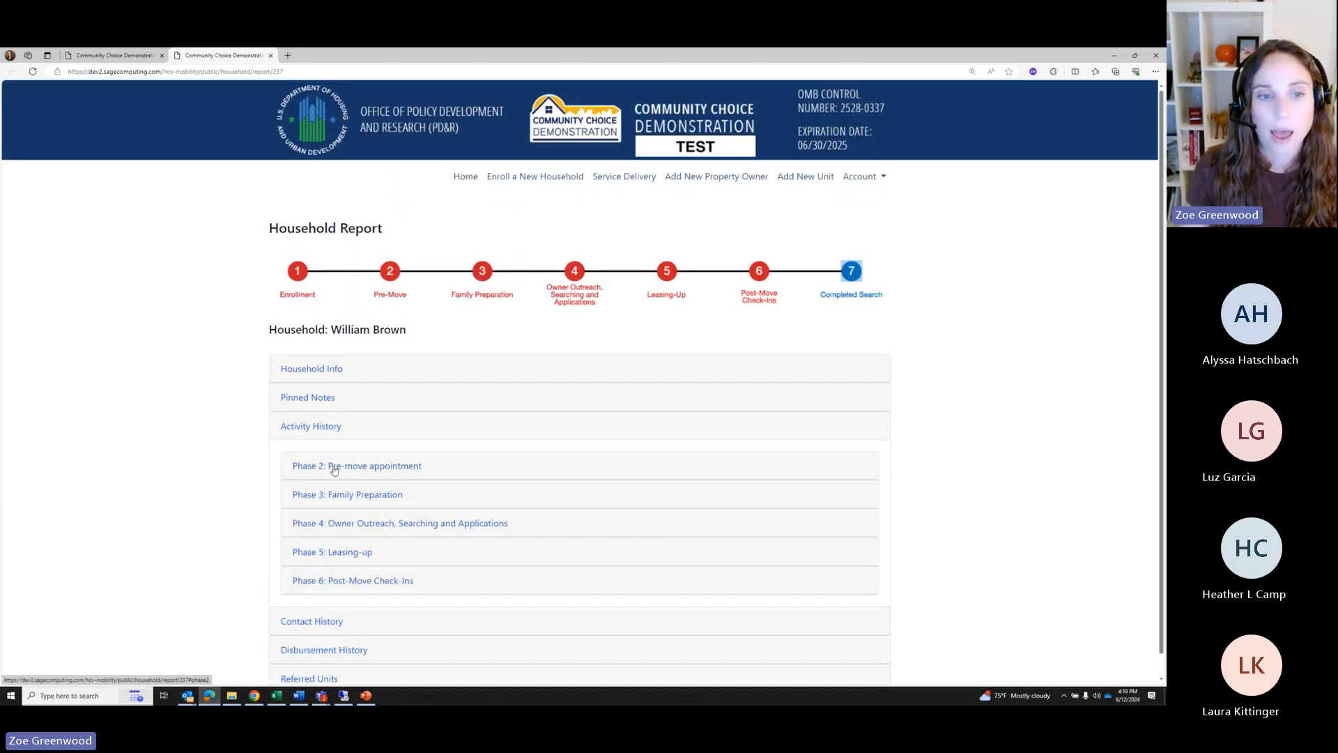
{"action": "left_click", "coordinate": [334, 468]}
{"action": "scroll", "coordinate": [349, 529], "scroll_direction": "down", "scroll_amount": 2}
{"action": "left_click", "coordinate": [355, 571]}
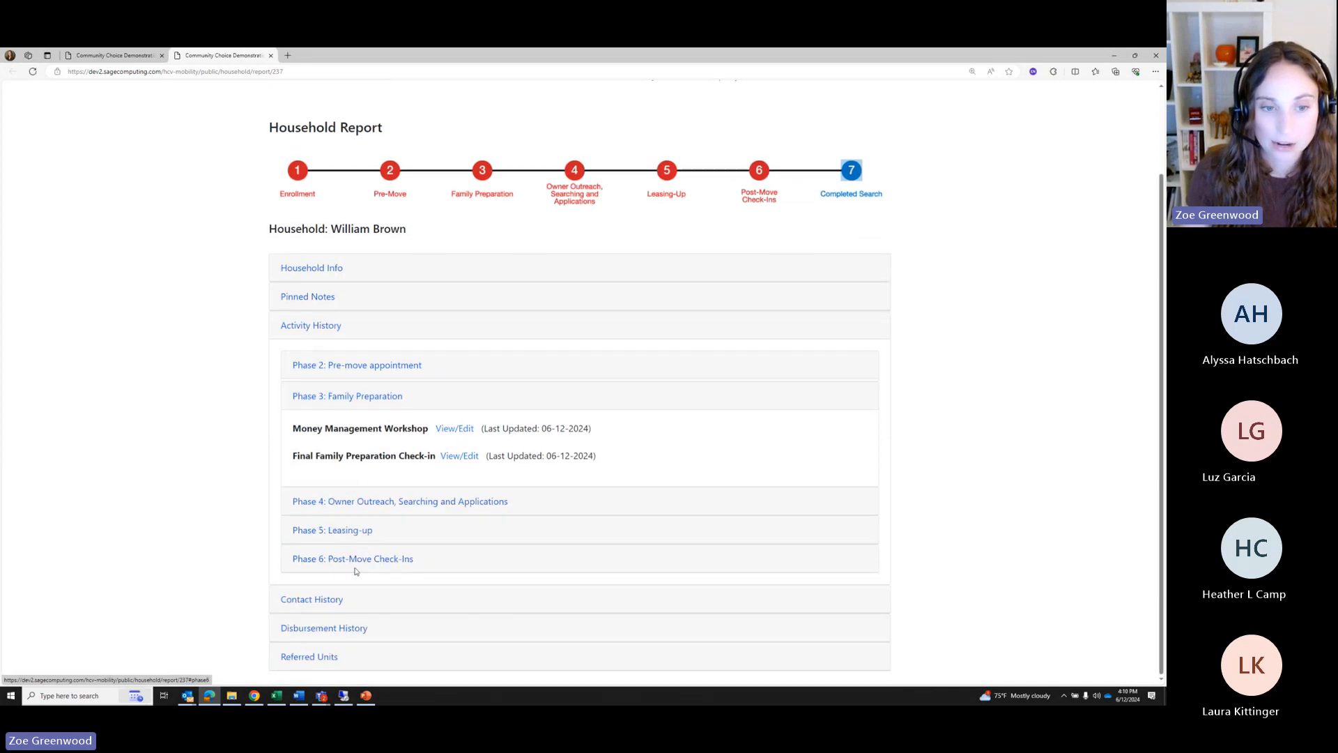
{"action": "left_click", "coordinate": [345, 505]}
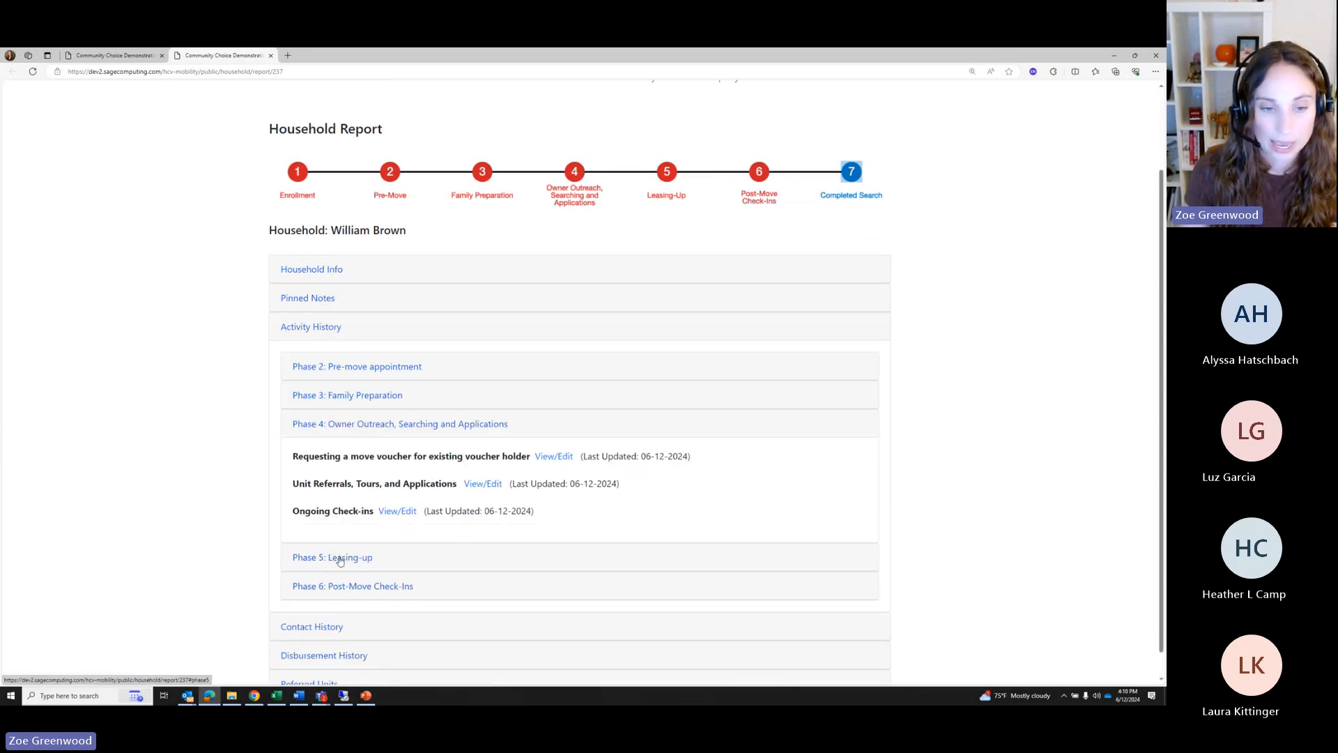
{"action": "left_click", "coordinate": [339, 561]}
{"action": "left_click", "coordinate": [338, 555]}
{"action": "left_click", "coordinate": [359, 394]}
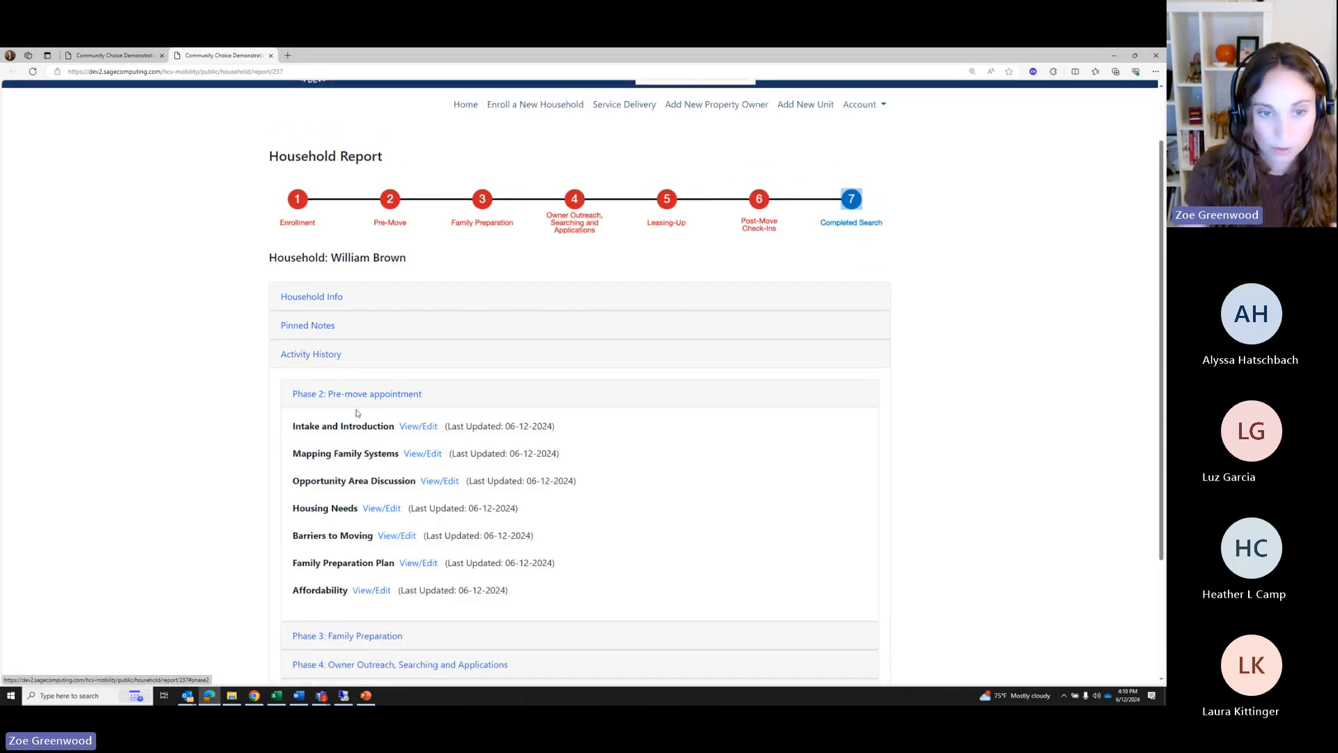
Review the Barriers to Moving and Affordability pre-move records, then close them
{"action": "left_click", "coordinate": [393, 537]}
{"action": "left_click", "coordinate": [305, 299]}
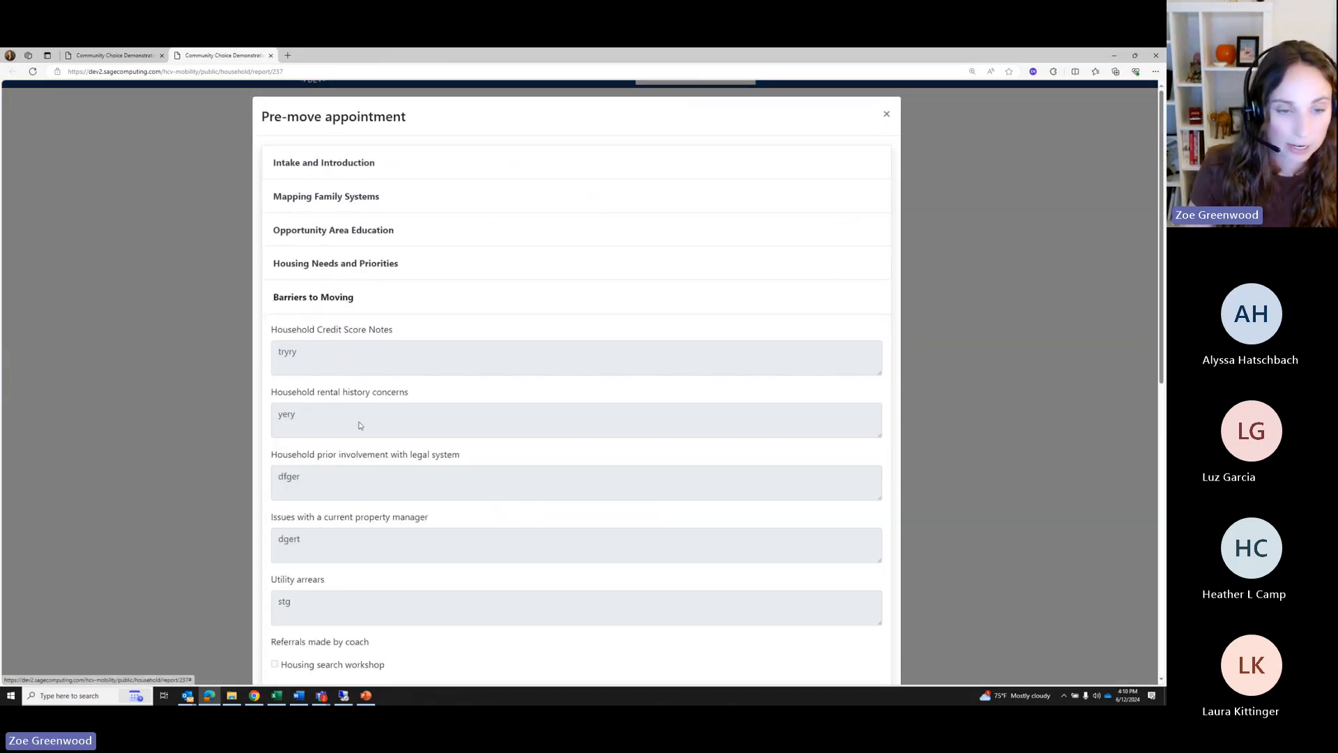
{"action": "scroll", "coordinate": [359, 425], "scroll_direction": "down", "scroll_amount": 3}
{"action": "scroll", "coordinate": [574, 296], "scroll_direction": "up", "scroll_amount": 3}
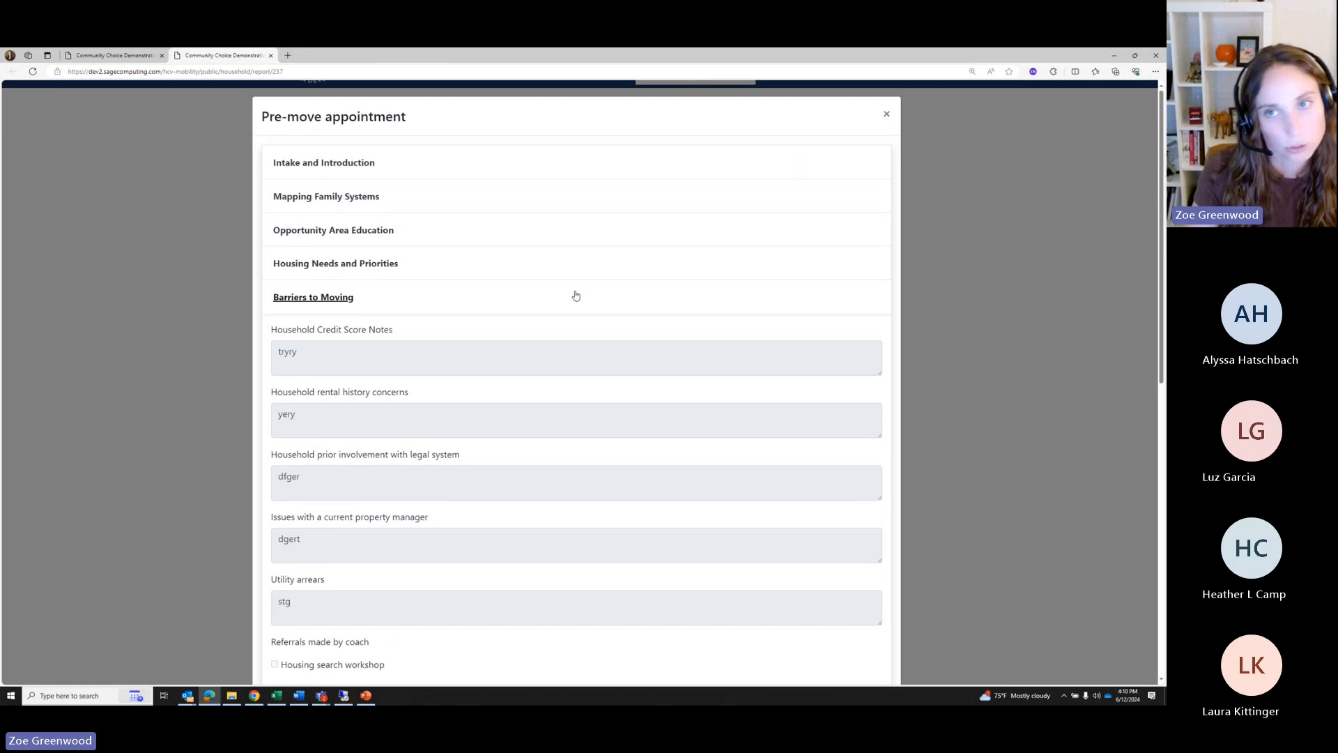
{"action": "left_click", "coordinate": [887, 113]}
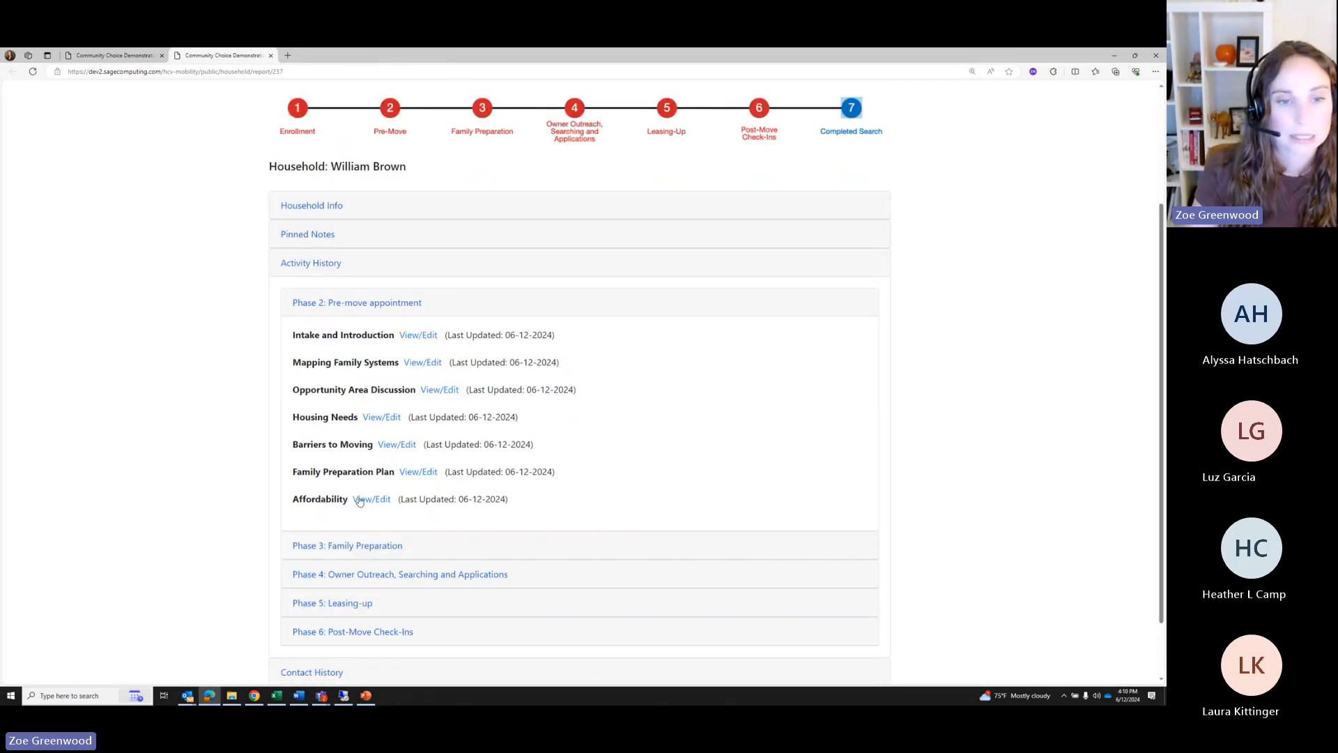
{"action": "left_click", "coordinate": [360, 501]}
{"action": "scroll", "coordinate": [400, 451], "scroll_direction": "down", "scroll_amount": 5}
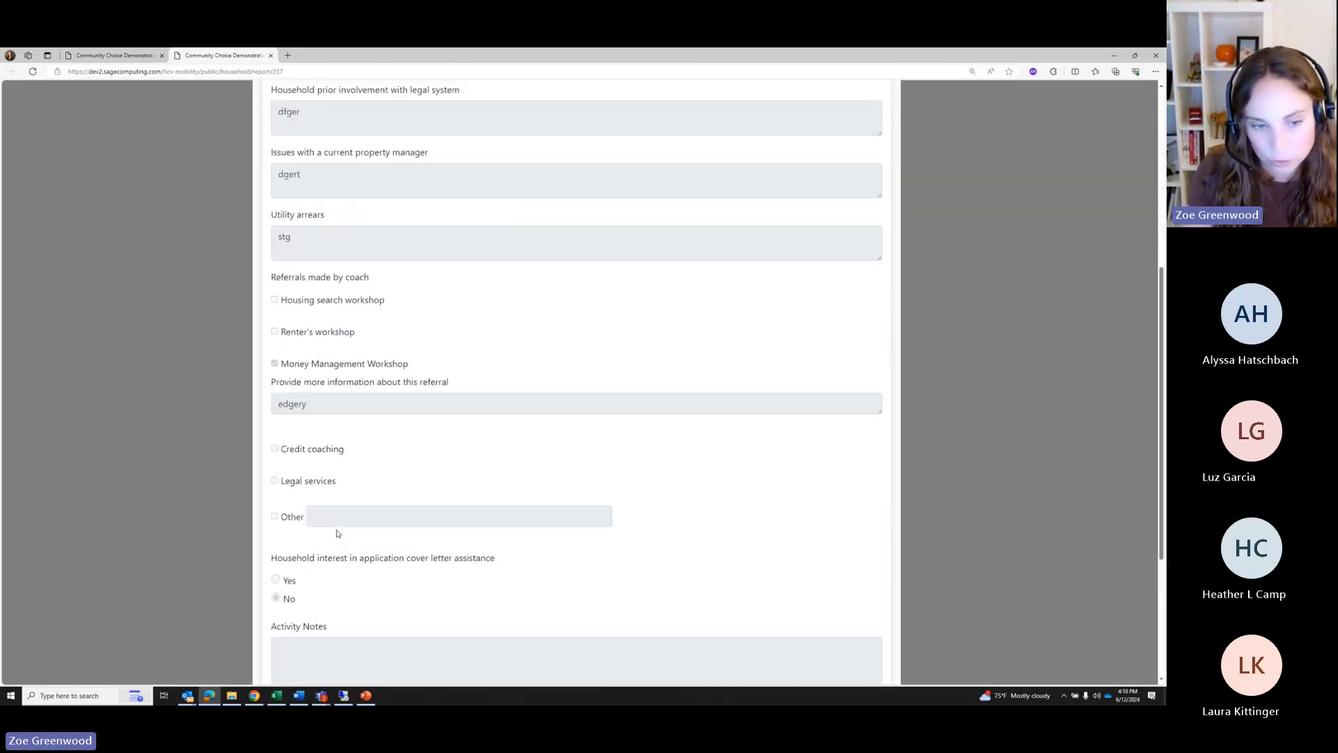
{"action": "scroll", "coordinate": [336, 533], "scroll_direction": "down", "scroll_amount": 2}
{"action": "scroll", "coordinate": [990, 195], "scroll_direction": "up", "scroll_amount": 7}
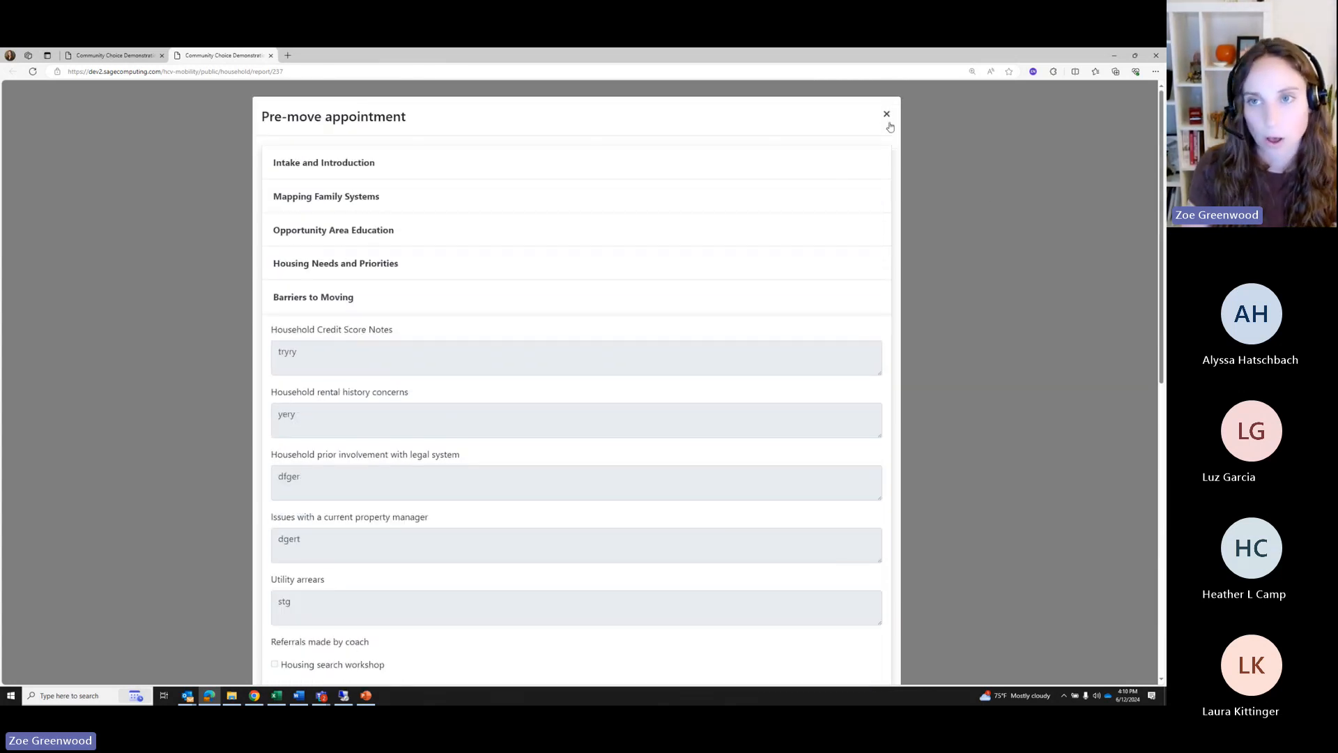
{"action": "left_click", "coordinate": [886, 115]}
{"action": "left_click", "coordinate": [125, 56]}
Filter the Service Delivery dashboard to Los Angeles households
{"action": "scroll", "coordinate": [265, 235], "scroll_direction": "up", "scroll_amount": 2}
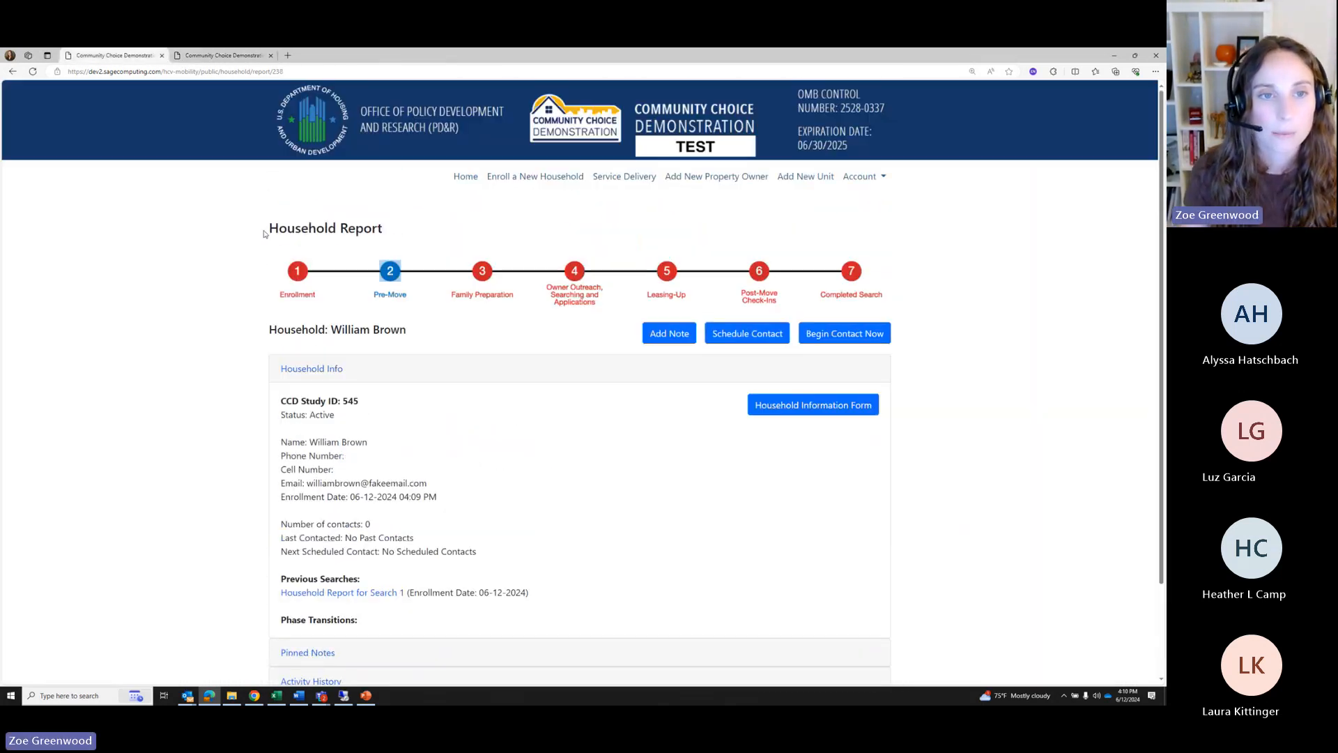
{"action": "left_click", "coordinate": [624, 180]}
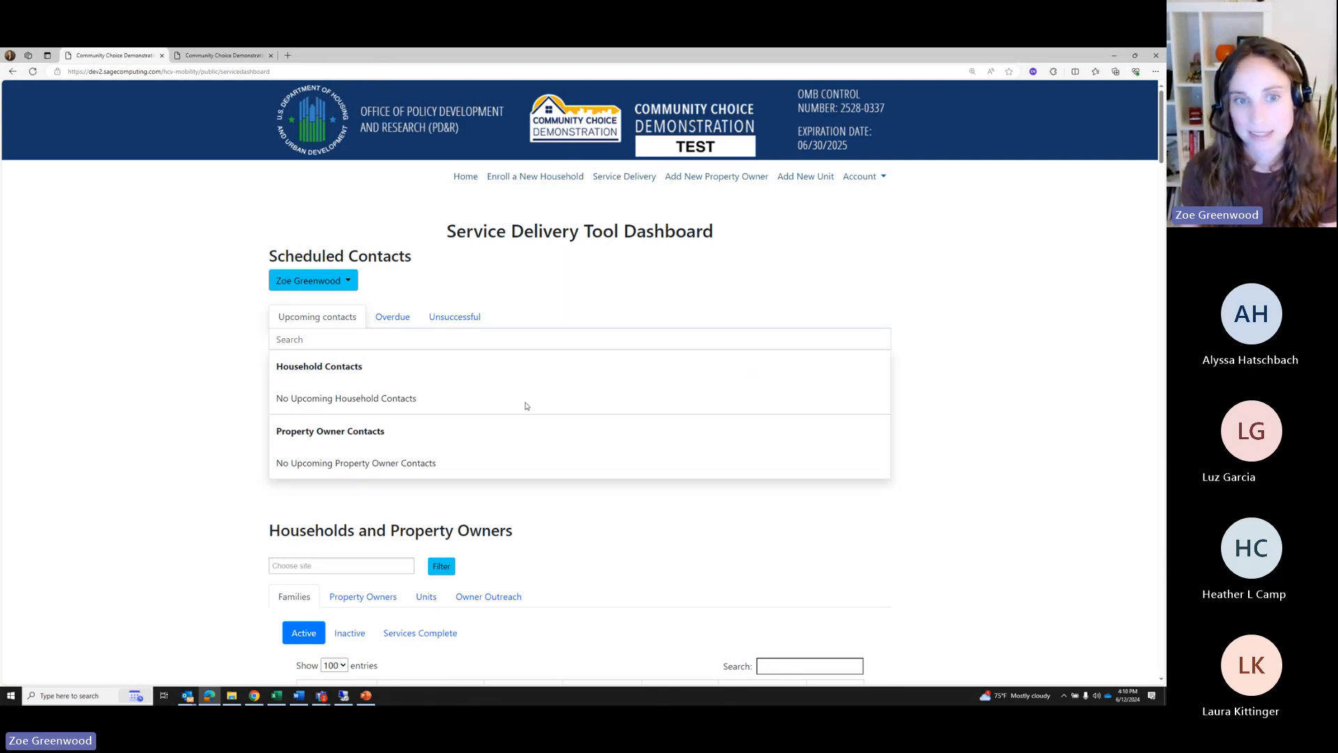
{"action": "scroll", "coordinate": [539, 522], "scroll_direction": "down", "scroll_amount": 5}
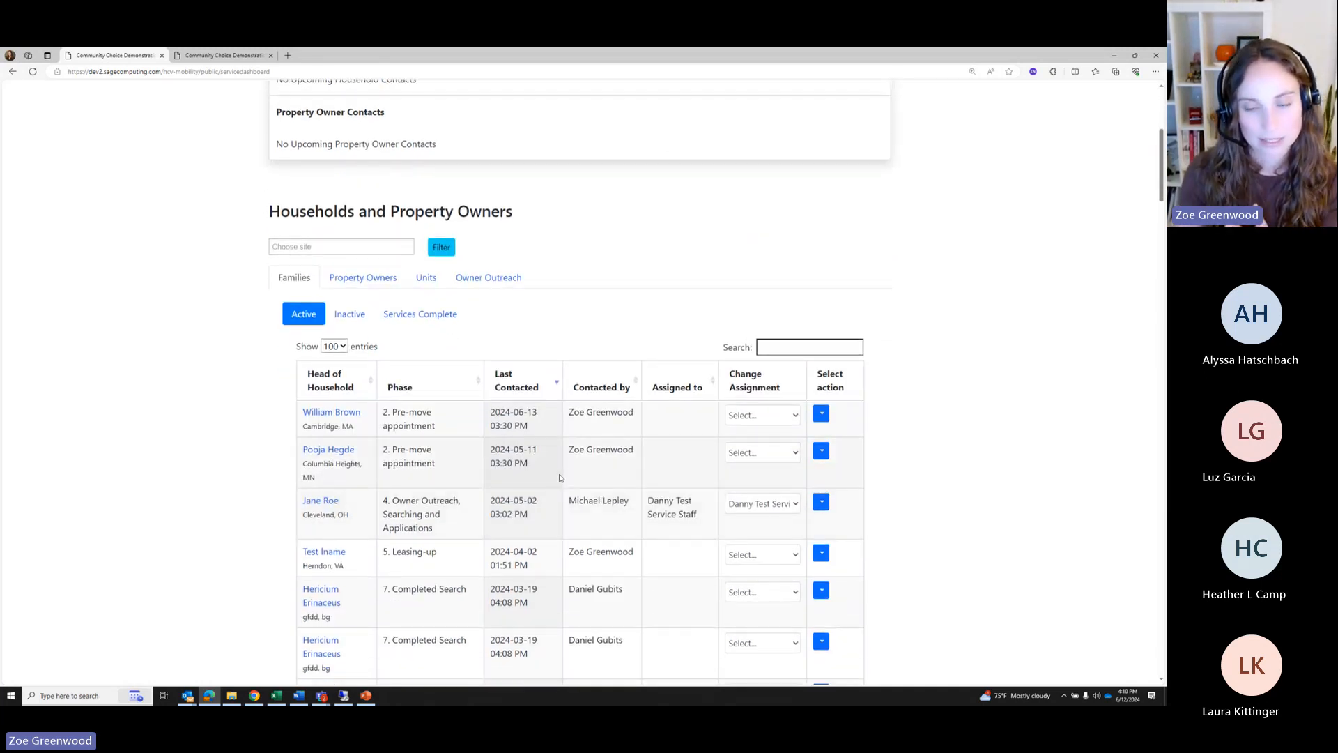
{"action": "left_click", "coordinate": [348, 246]}
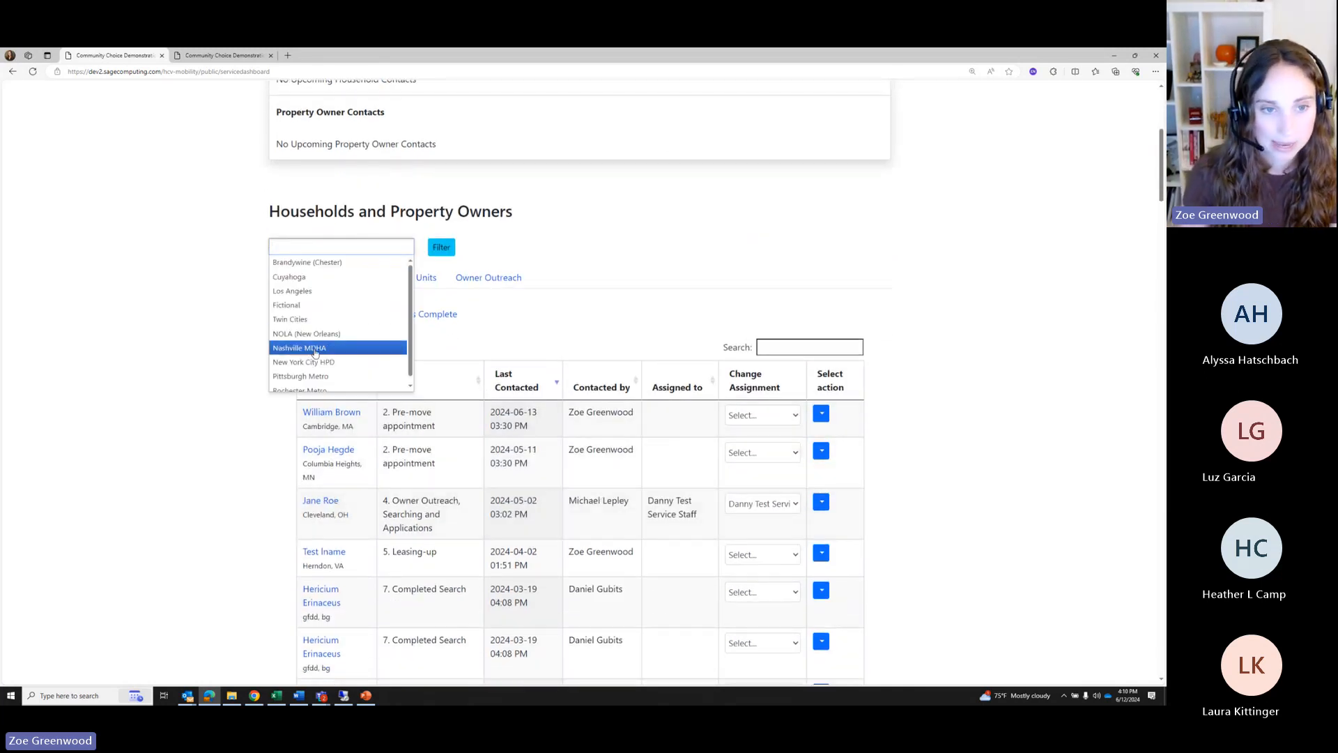
{"action": "left_click", "coordinate": [319, 290]}
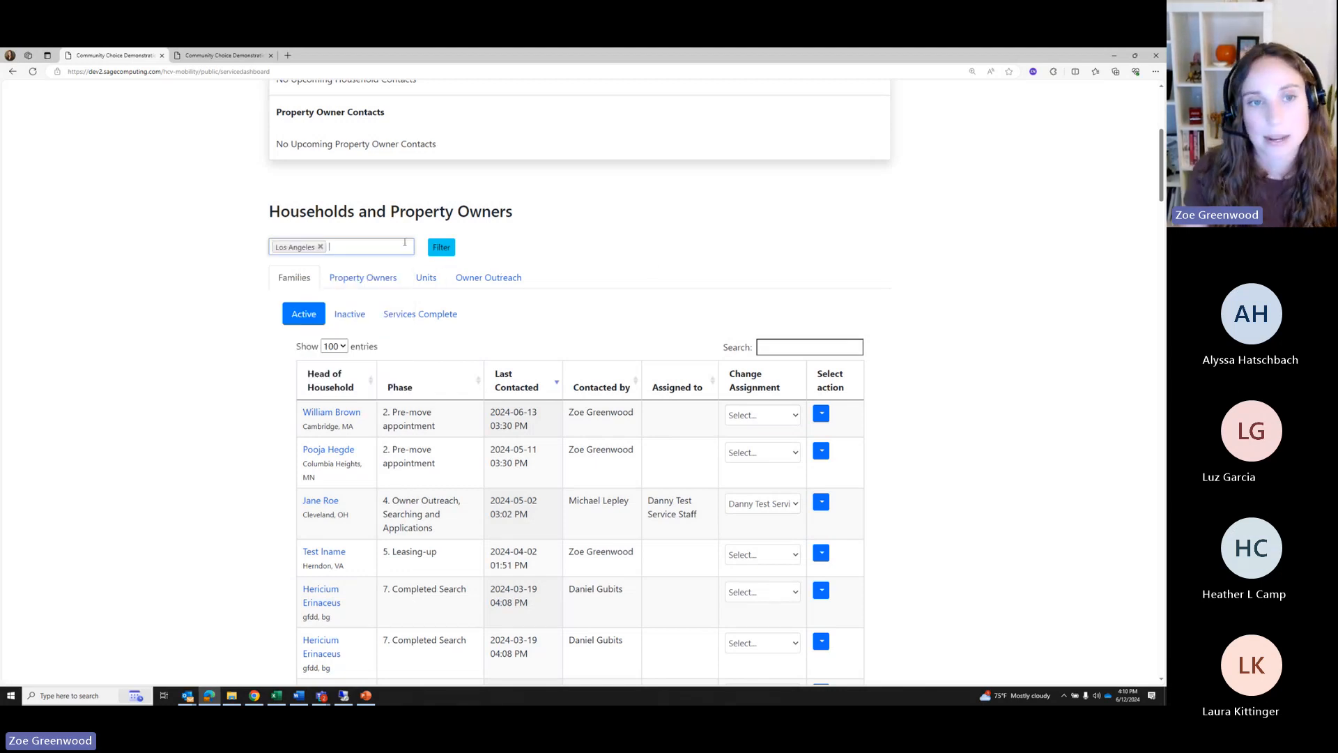
{"action": "left_click", "coordinate": [442, 247]}
Open the Phase 3 household's report and review its 05-09-2023 phase transition
{"action": "scroll", "coordinate": [455, 384], "scroll_direction": "down", "scroll_amount": 4}
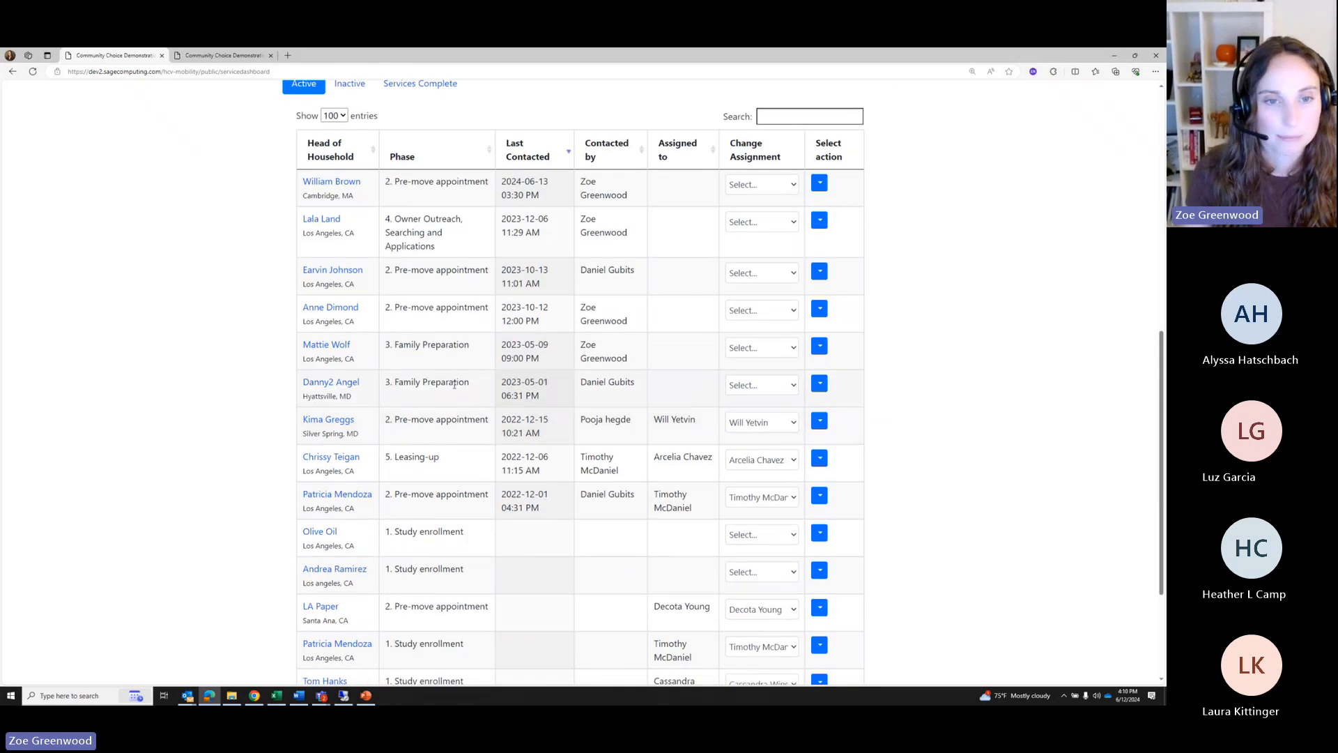
{"action": "scroll", "coordinate": [455, 384], "scroll_direction": "down", "scroll_amount": 2}
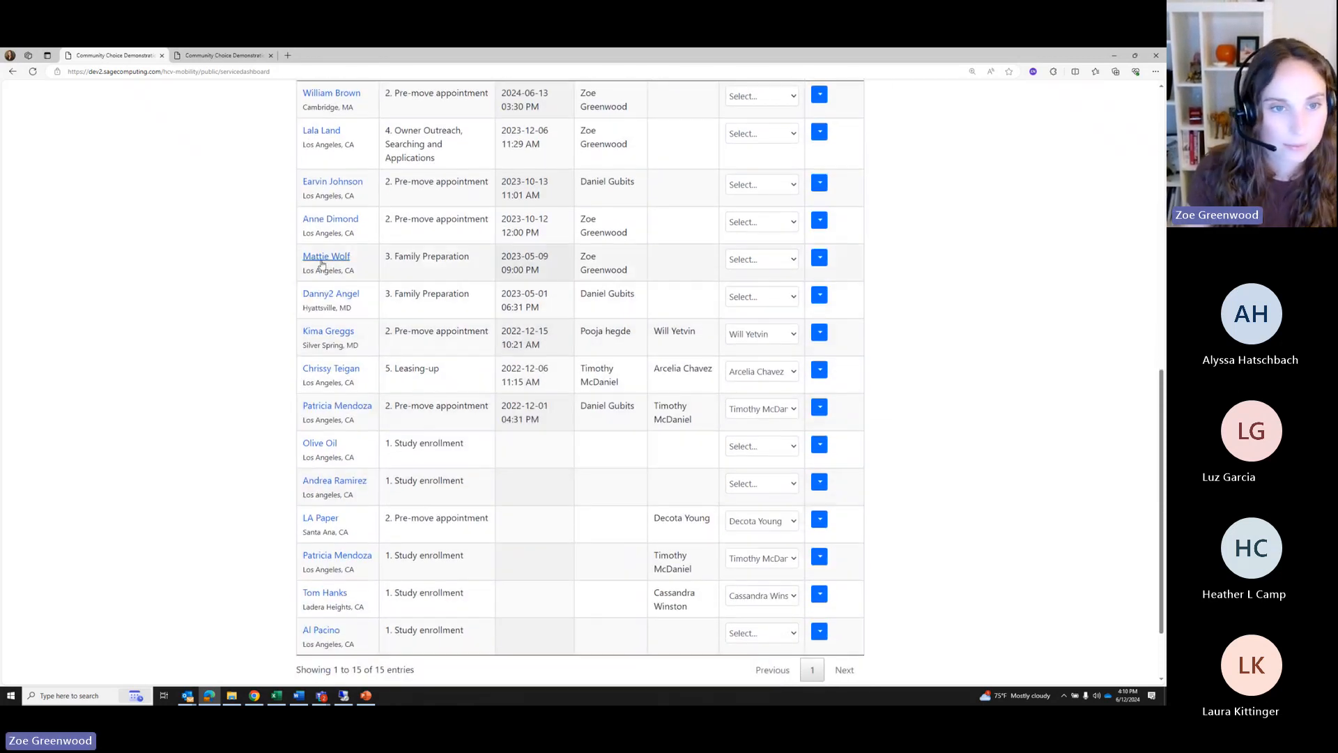
{"action": "left_click", "coordinate": [322, 263]}
{"action": "scroll", "coordinate": [499, 586], "scroll_direction": "down", "scroll_amount": 1}
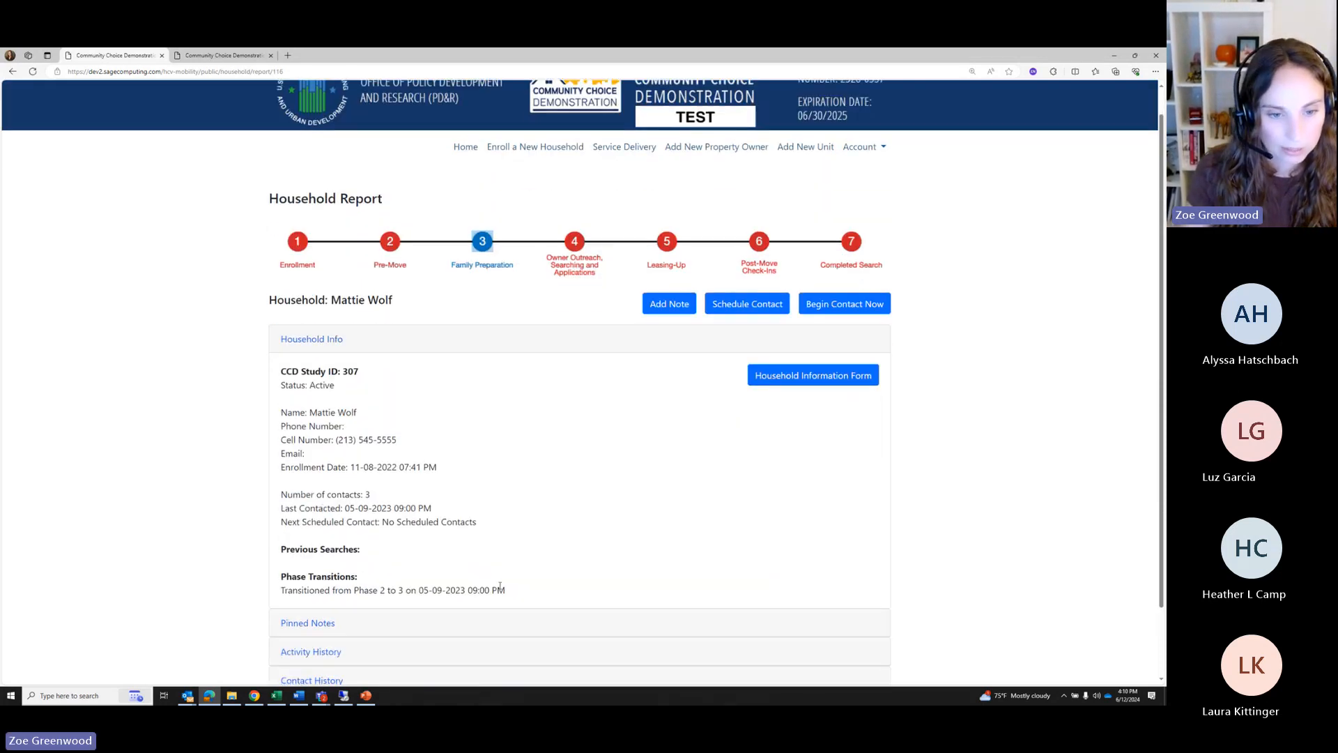
{"action": "scroll", "coordinate": [480, 488], "scroll_direction": "down", "scroll_amount": 2}
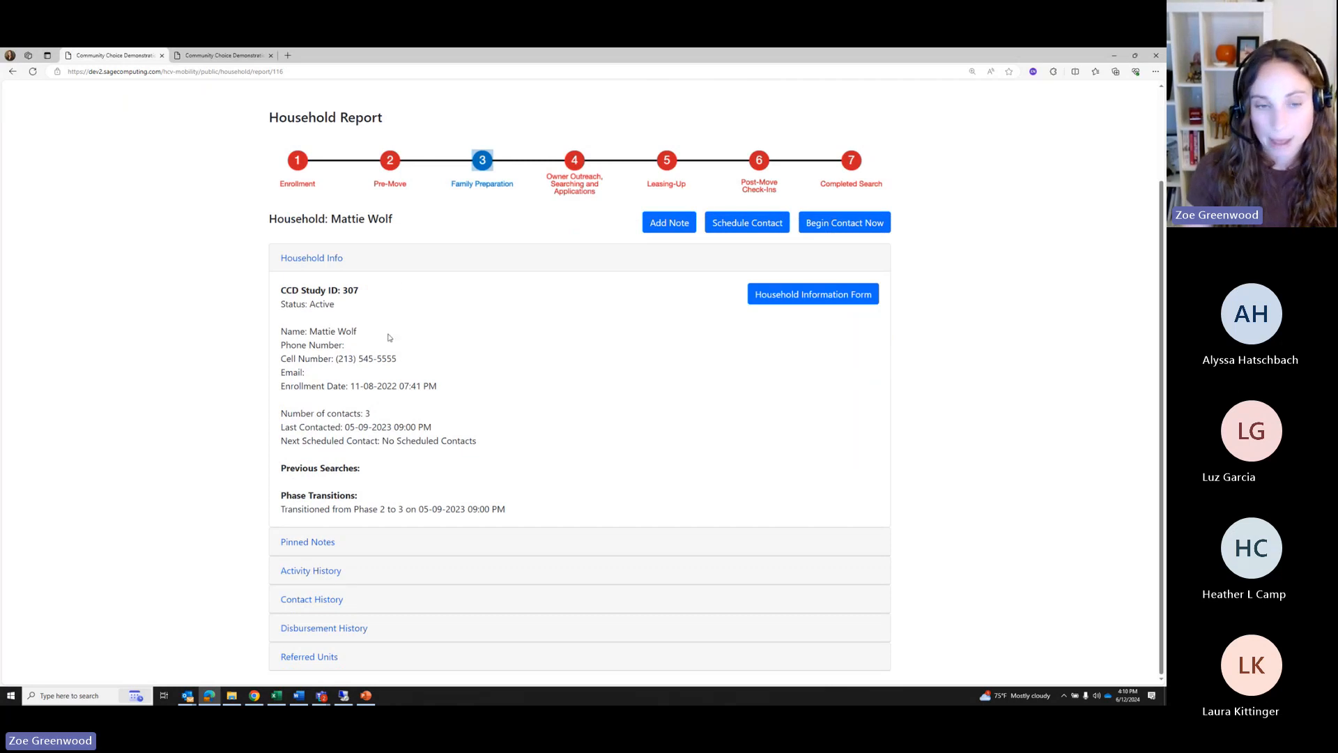
{"action": "left_click_drag", "start_coordinate": [373, 510], "coordinate": [504, 509]}
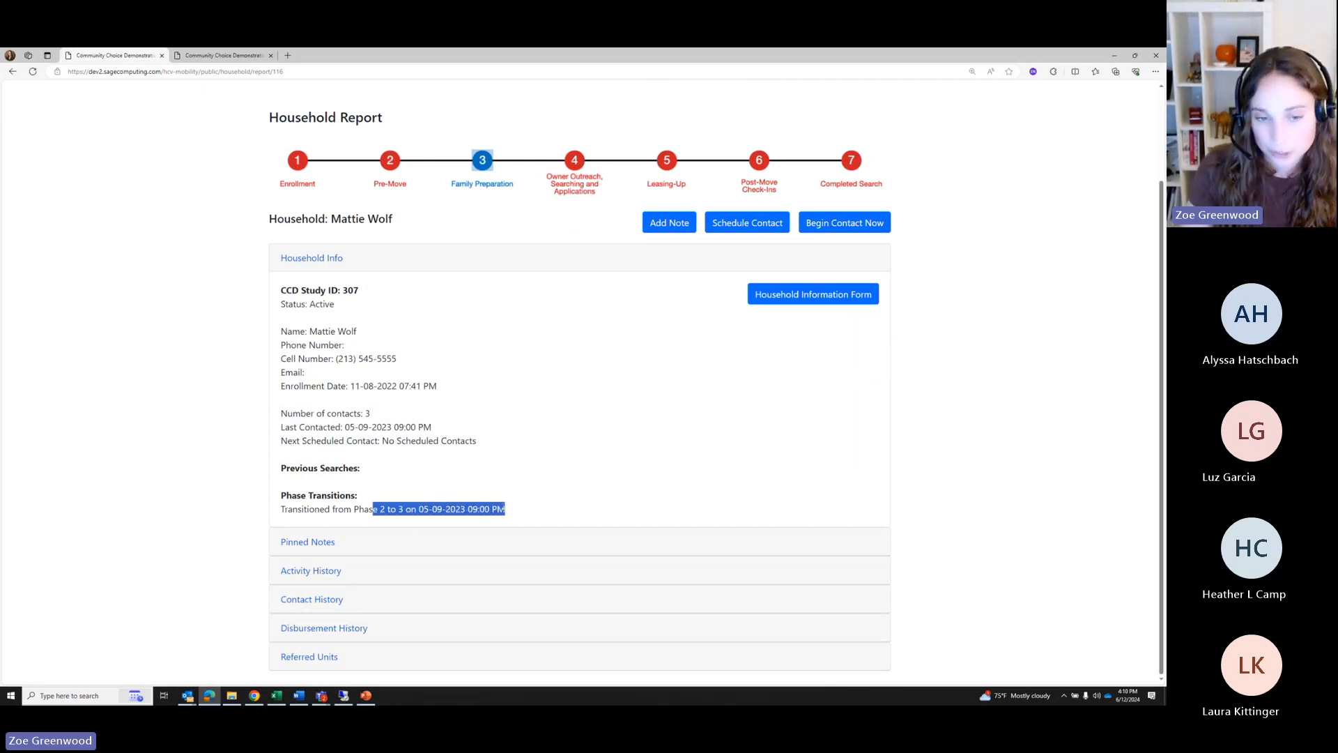
{"action": "left_click", "coordinate": [391, 488]}
{"action": "left_click_drag", "start_coordinate": [384, 510], "coordinate": [451, 509]}
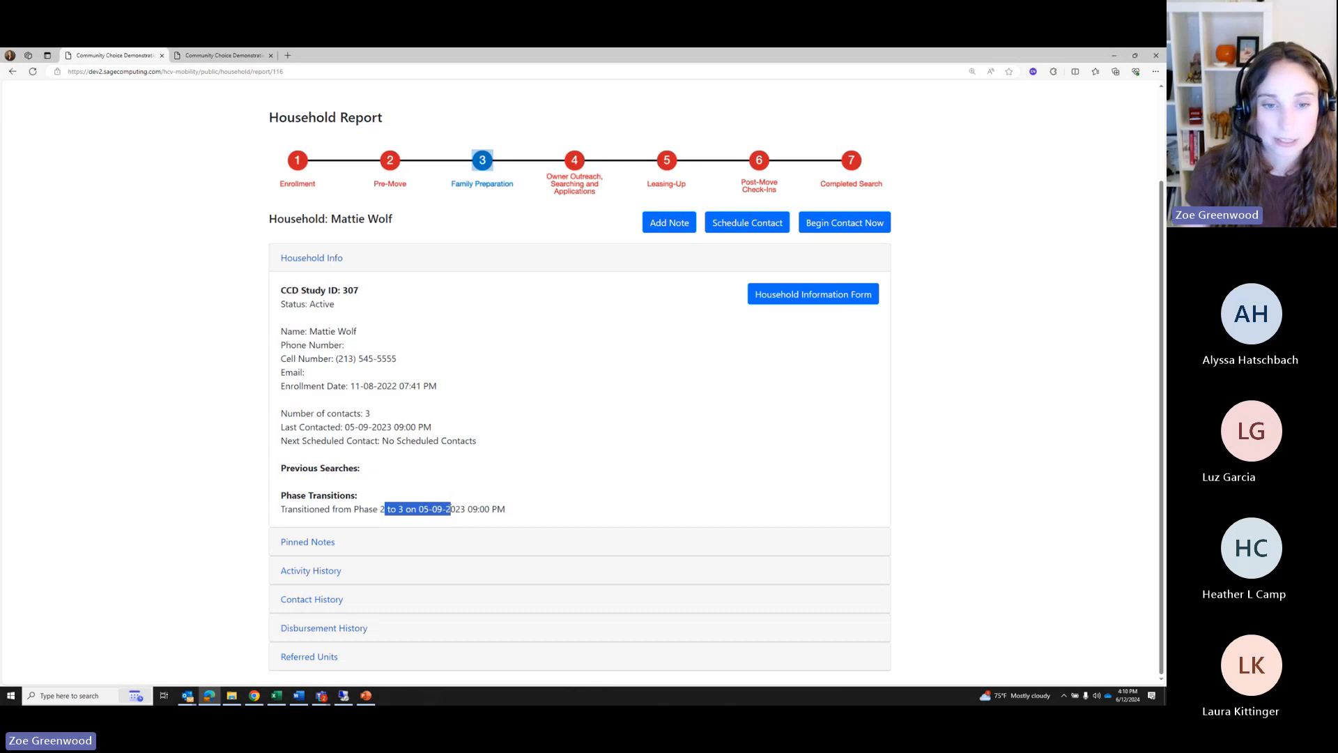
{"action": "left_click", "coordinate": [402, 499]}
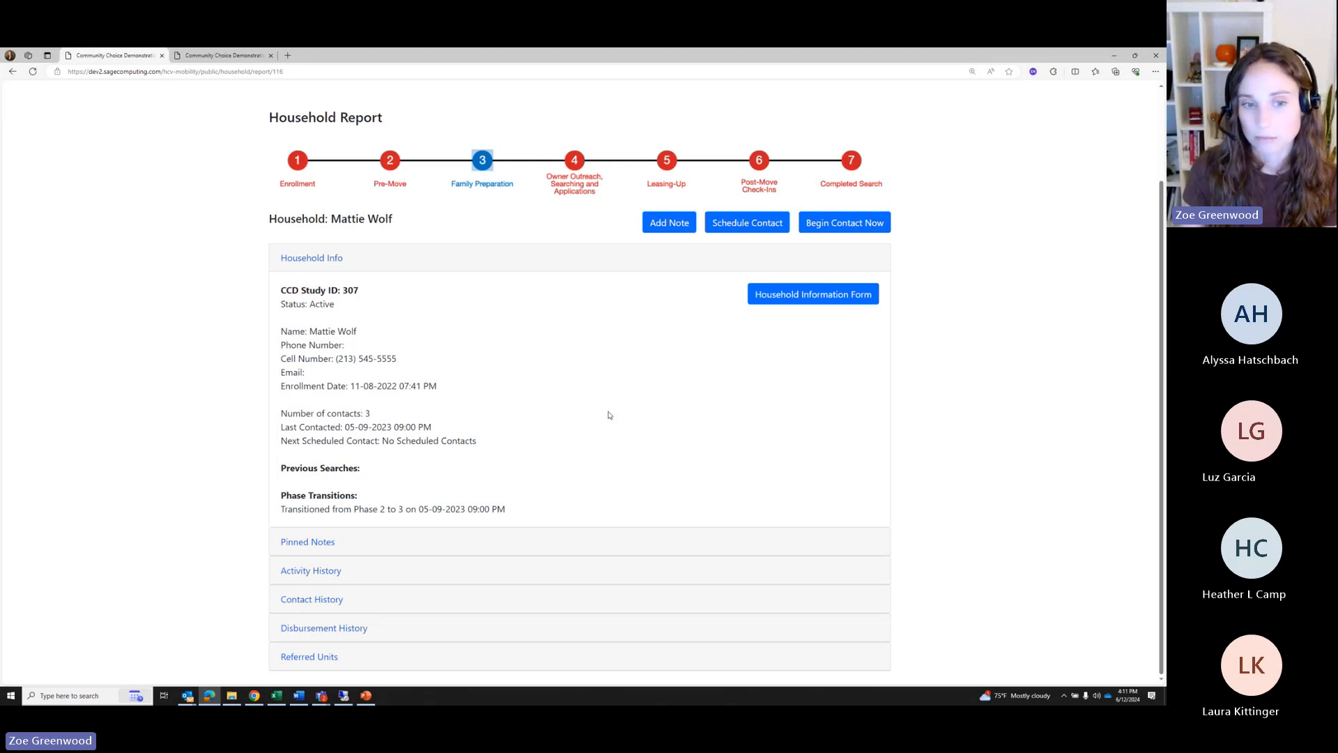
Start a 20-minute Email contact planning 'Search Outcome', initiated by the service provider
{"action": "left_click", "coordinate": [810, 232]}
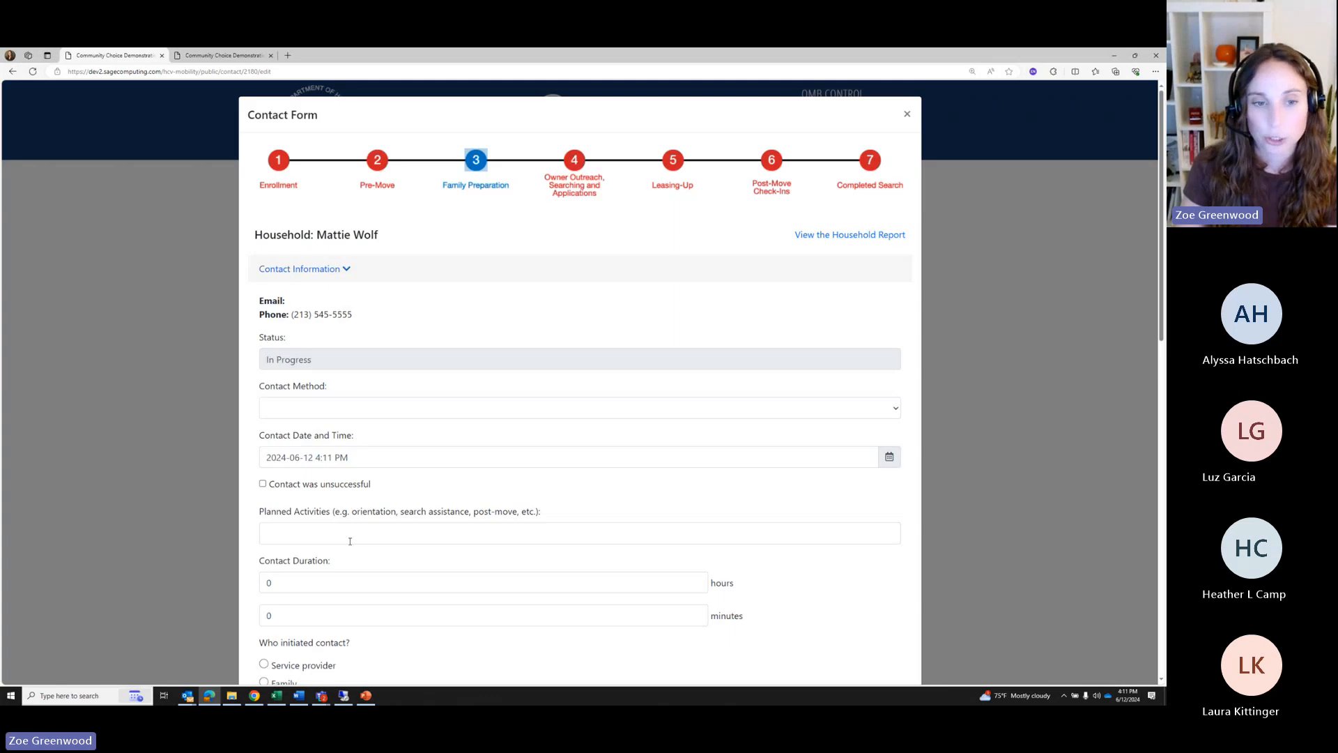
{"action": "scroll", "coordinate": [333, 441], "scroll_direction": "down", "scroll_amount": 3}
{"action": "scroll", "coordinate": [332, 441], "scroll_direction": "up", "scroll_amount": 1}
{"action": "left_click", "coordinate": [307, 315]}
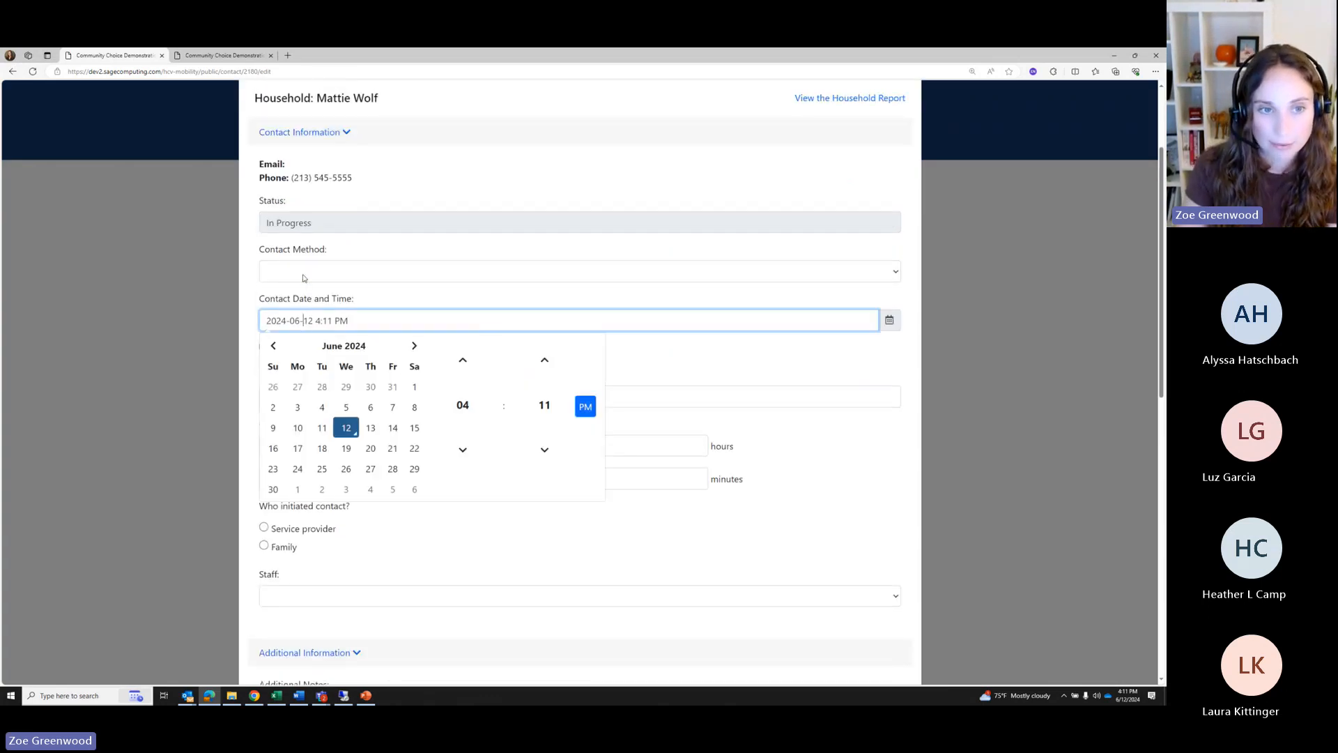
{"action": "left_click", "coordinate": [305, 278]}
{"action": "left_click", "coordinate": [300, 317]}
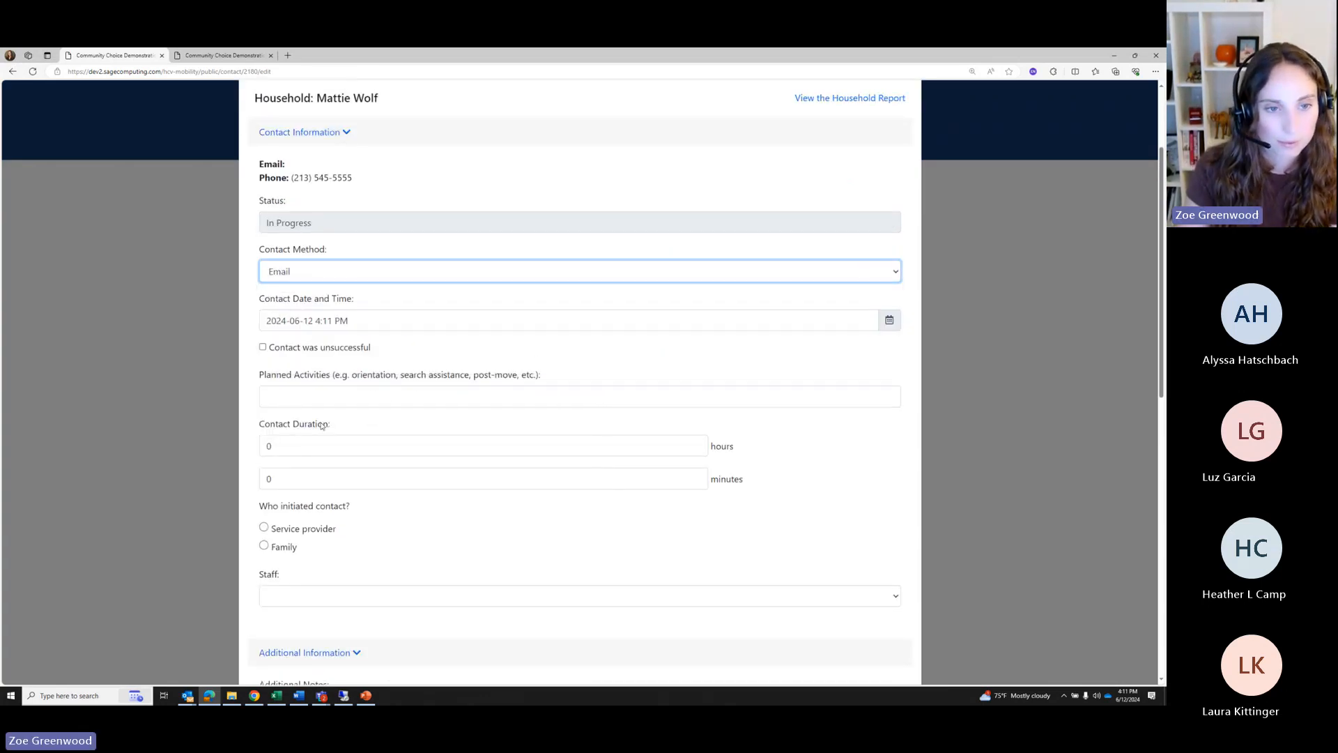
{"action": "left_click", "coordinate": [309, 398]}
{"action": "type", "text": "Search Outcome"}
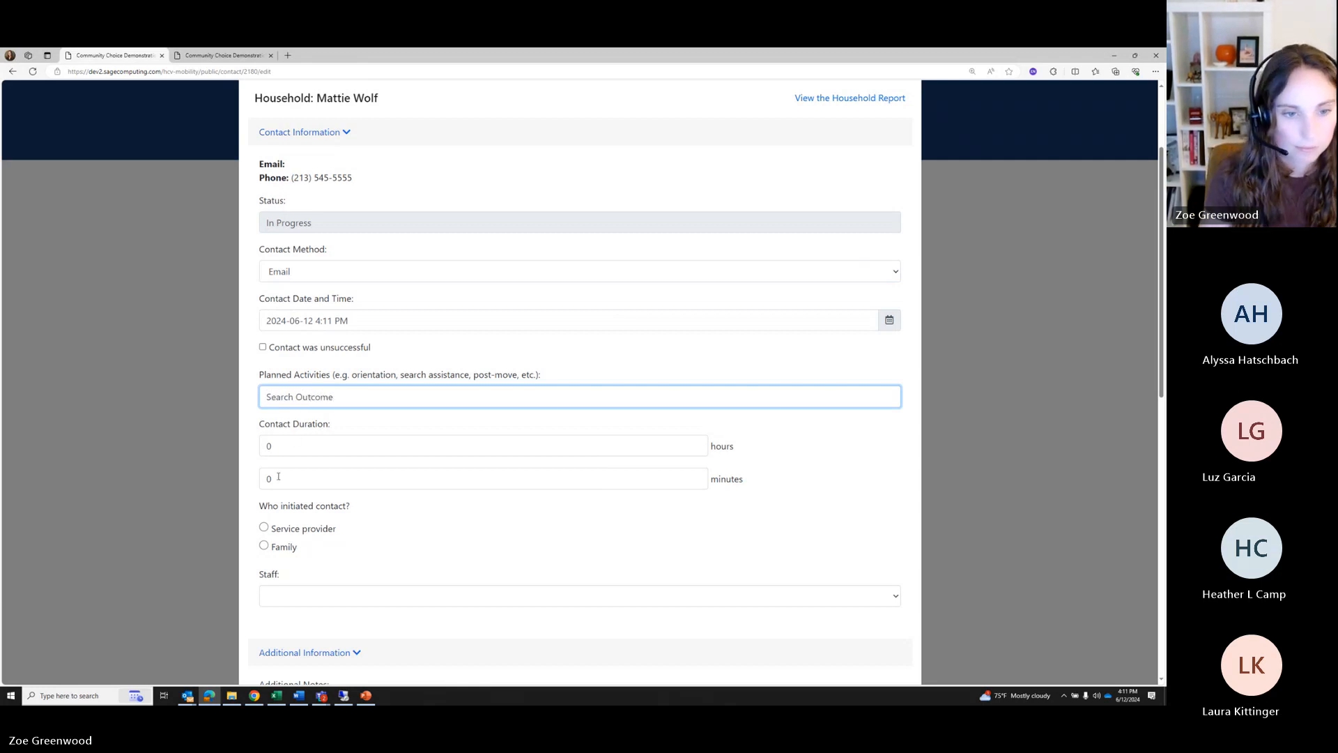
{"action": "left_click_drag", "start_coordinate": [278, 476], "coordinate": [253, 471]}
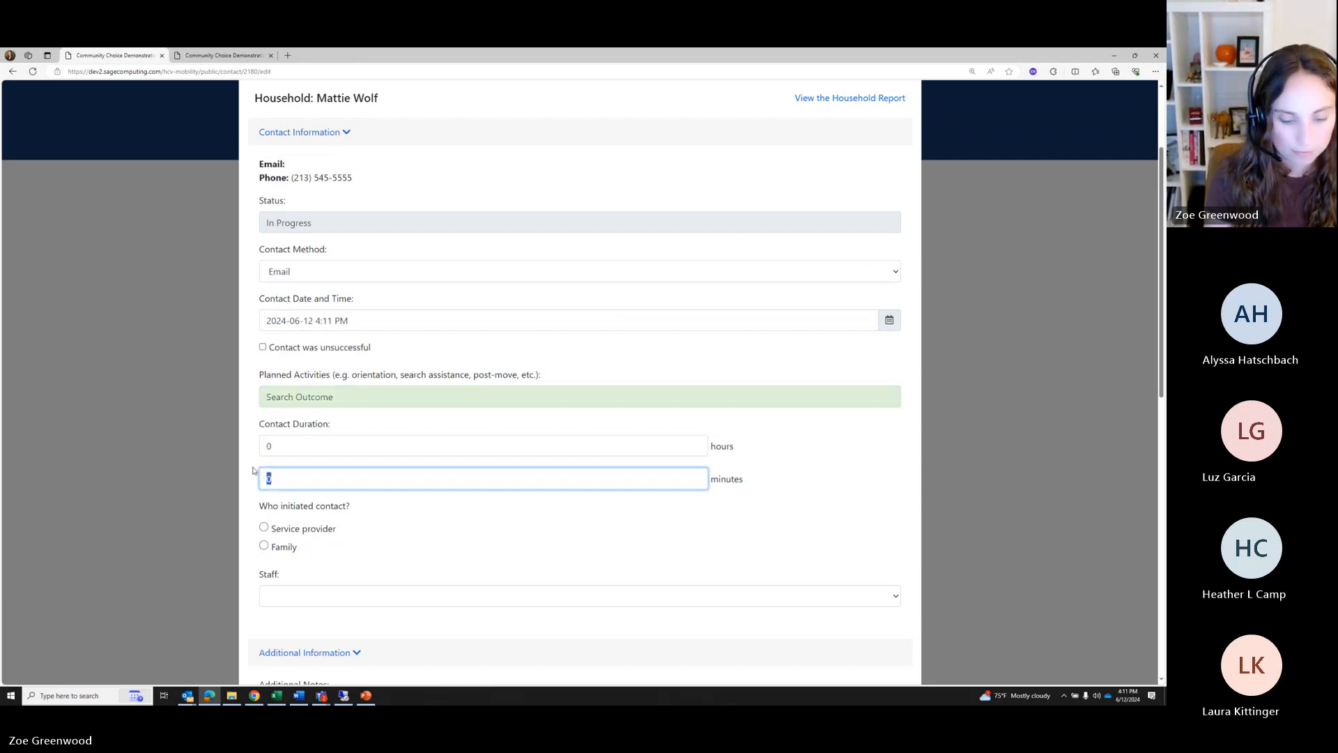
{"action": "type", "text": "20"}
{"action": "left_click", "coordinate": [278, 530]}
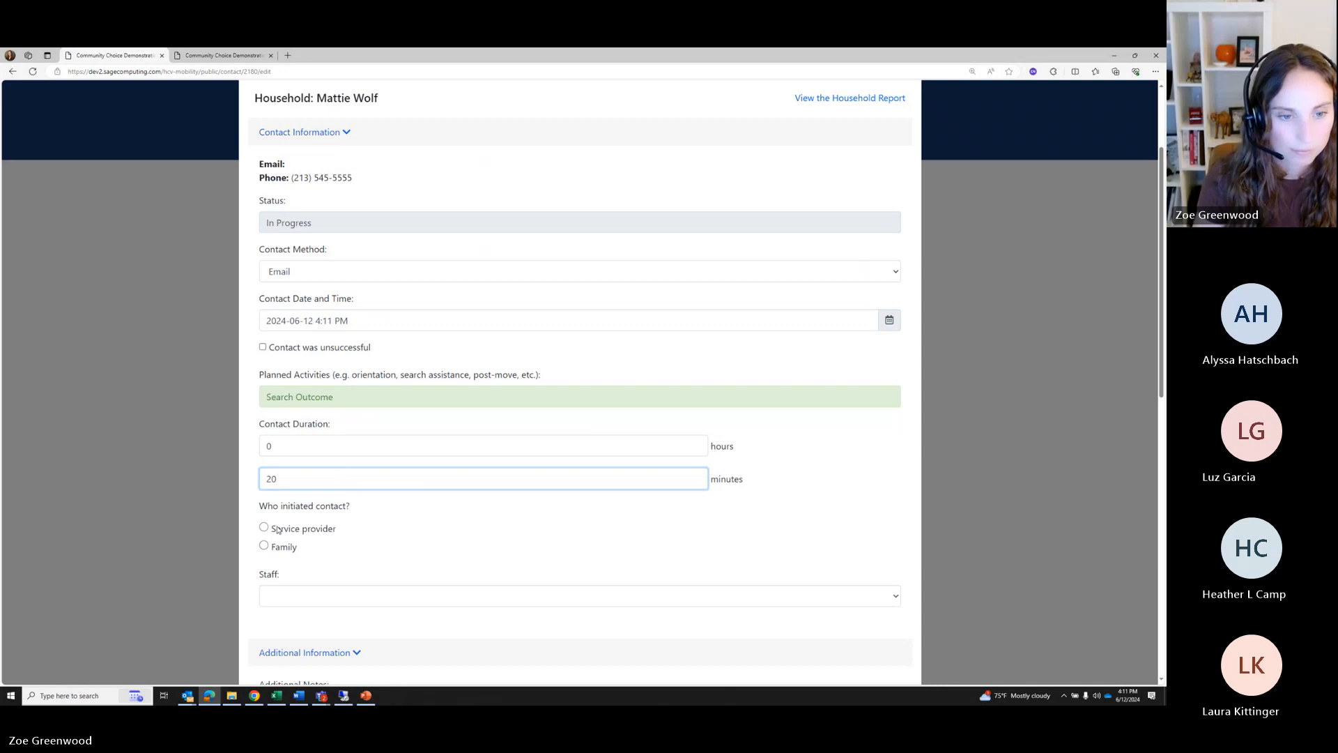
{"action": "scroll", "coordinate": [488, 526], "scroll_direction": "down", "scroll_amount": 1}
{"action": "scroll", "coordinate": [488, 526], "scroll_direction": "down", "scroll_amount": 8}
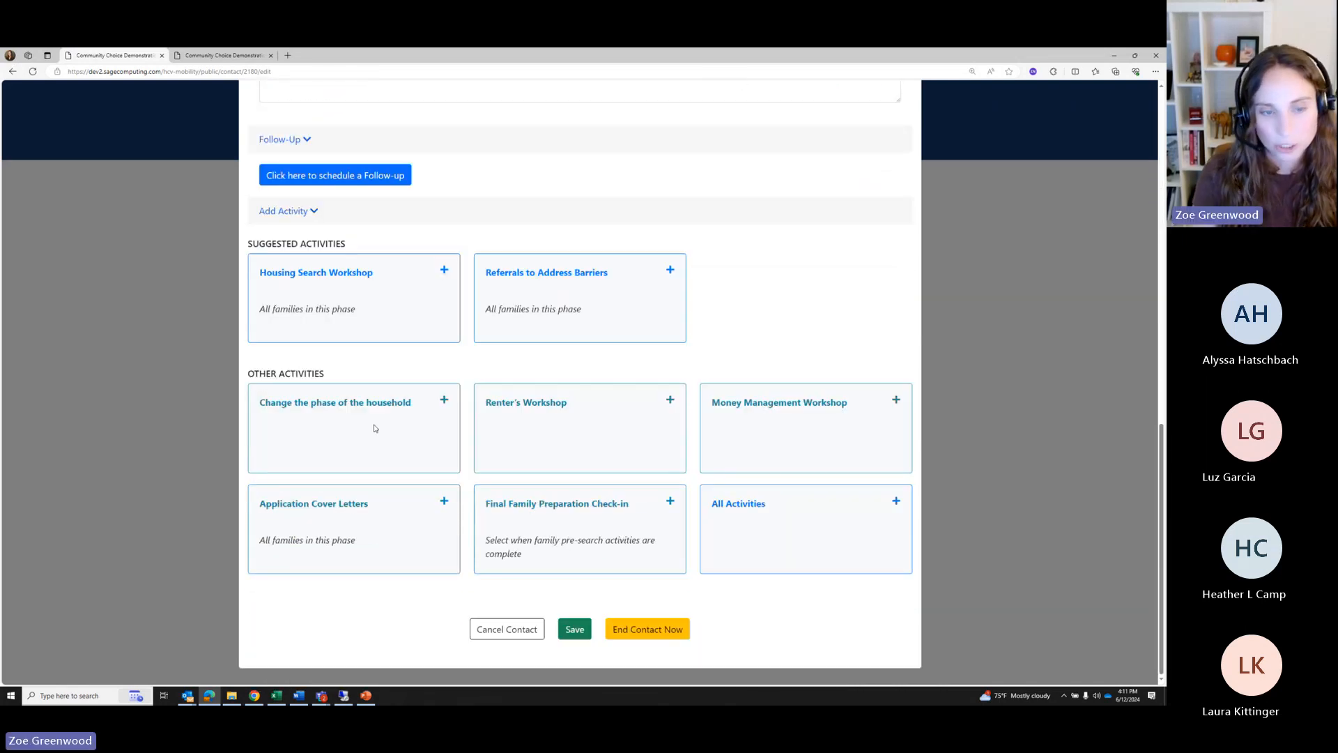
Move the household to Phase 7: Completed Search and acknowledge the Search Outcome reminder
{"action": "left_click", "coordinate": [373, 426]}
{"action": "left_click", "coordinate": [503, 184]}
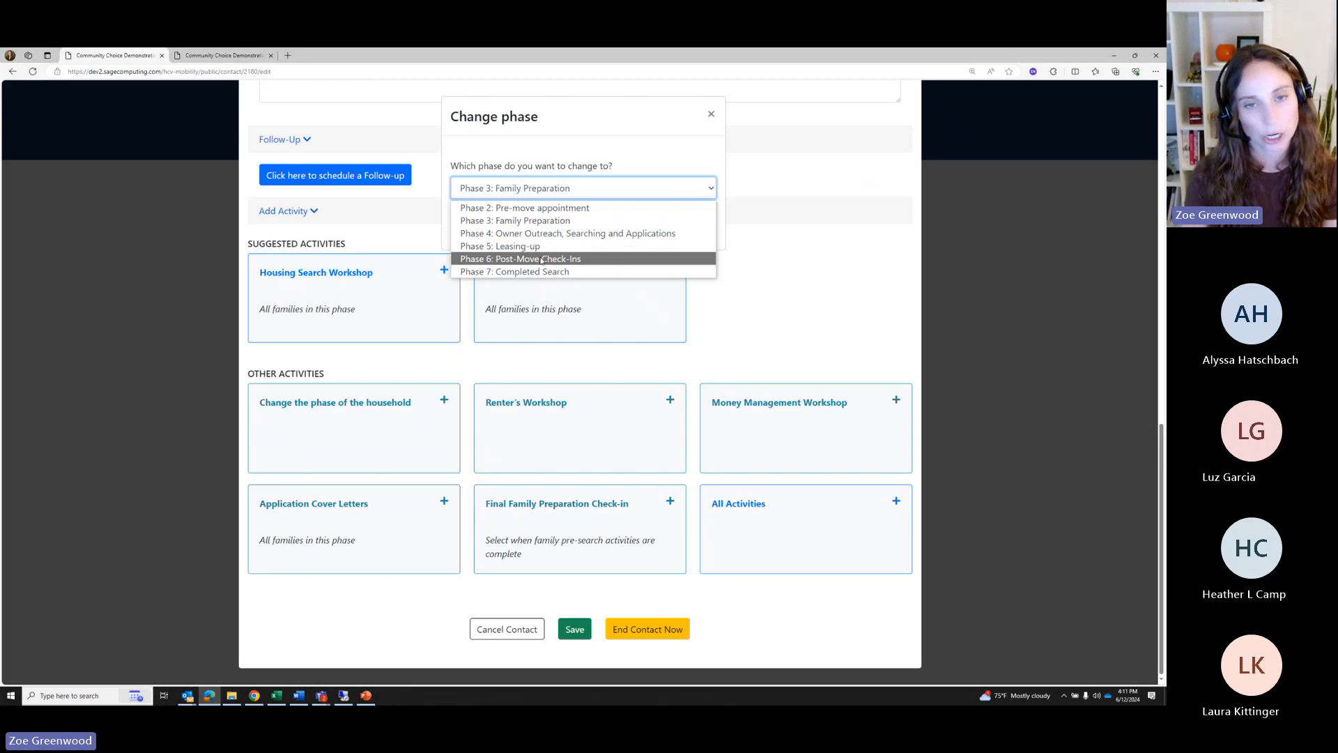
{"action": "left_click", "coordinate": [507, 272]}
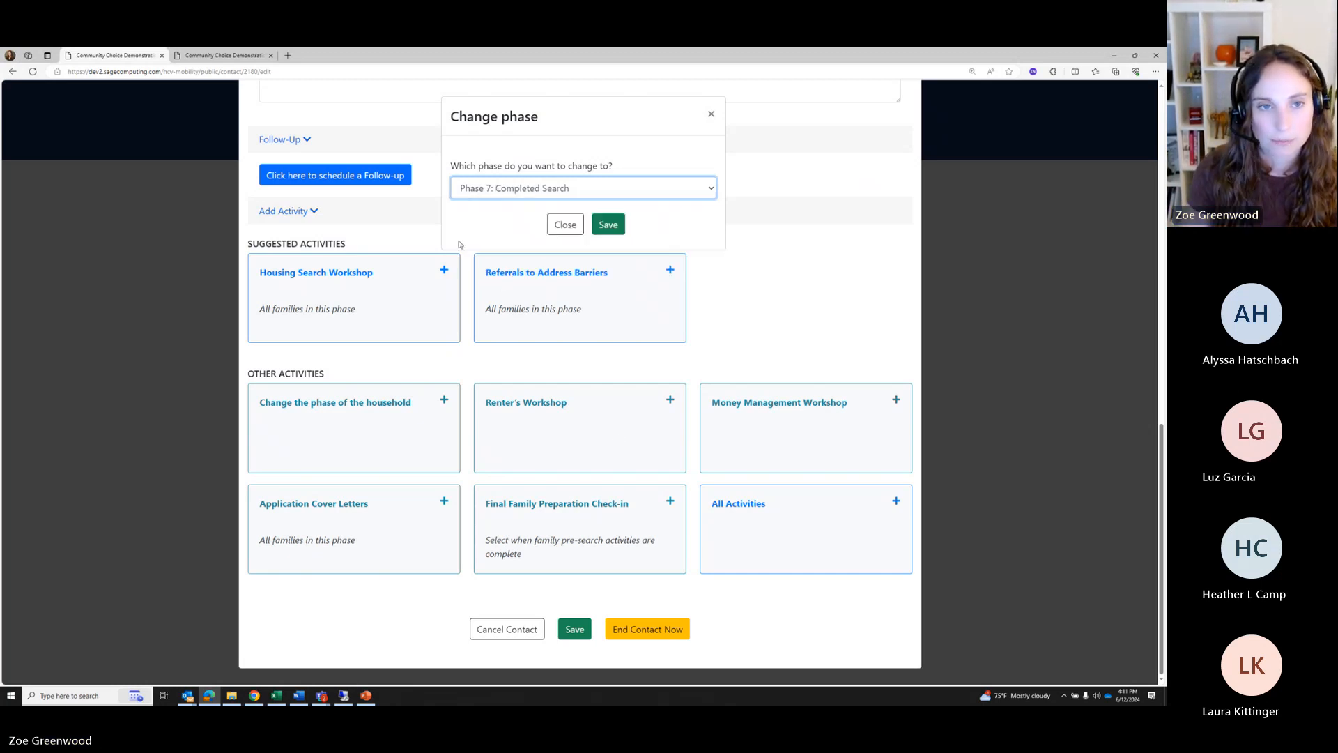
{"action": "left_click", "coordinate": [607, 225]}
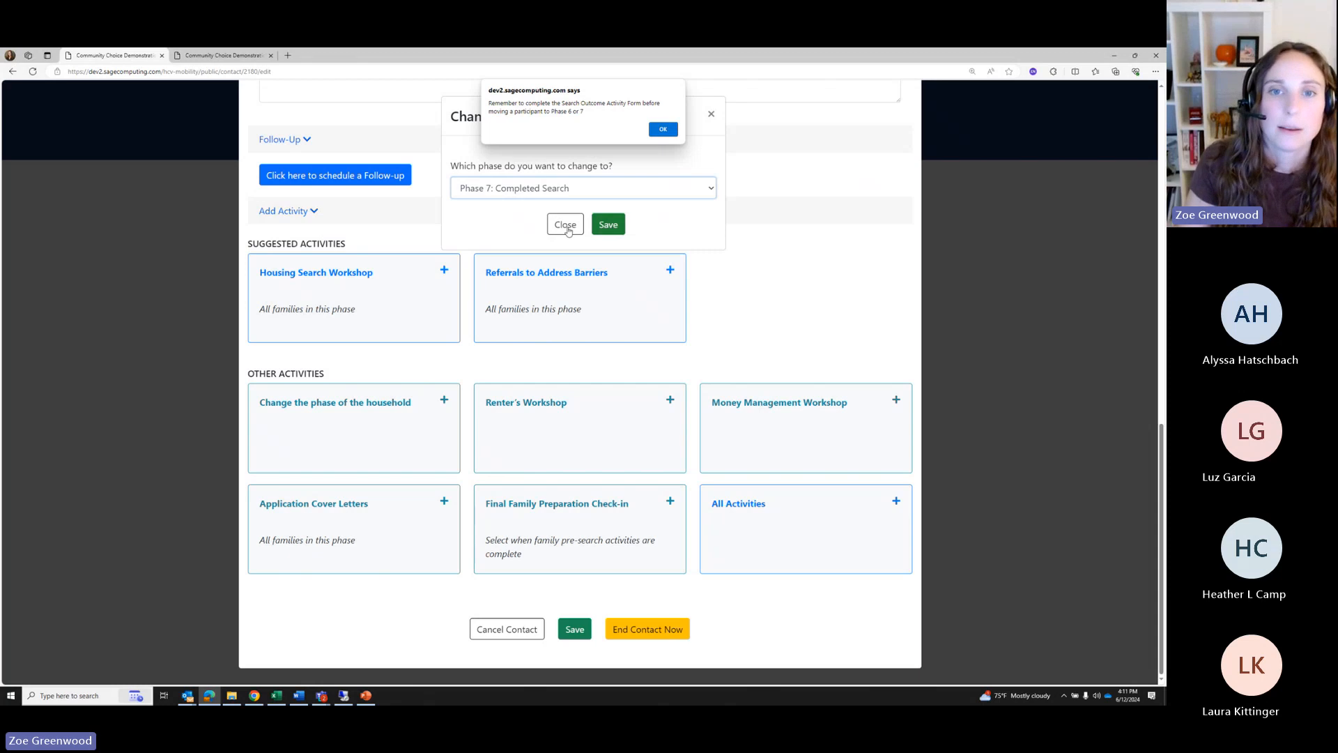
{"action": "left_click", "coordinate": [662, 129]}
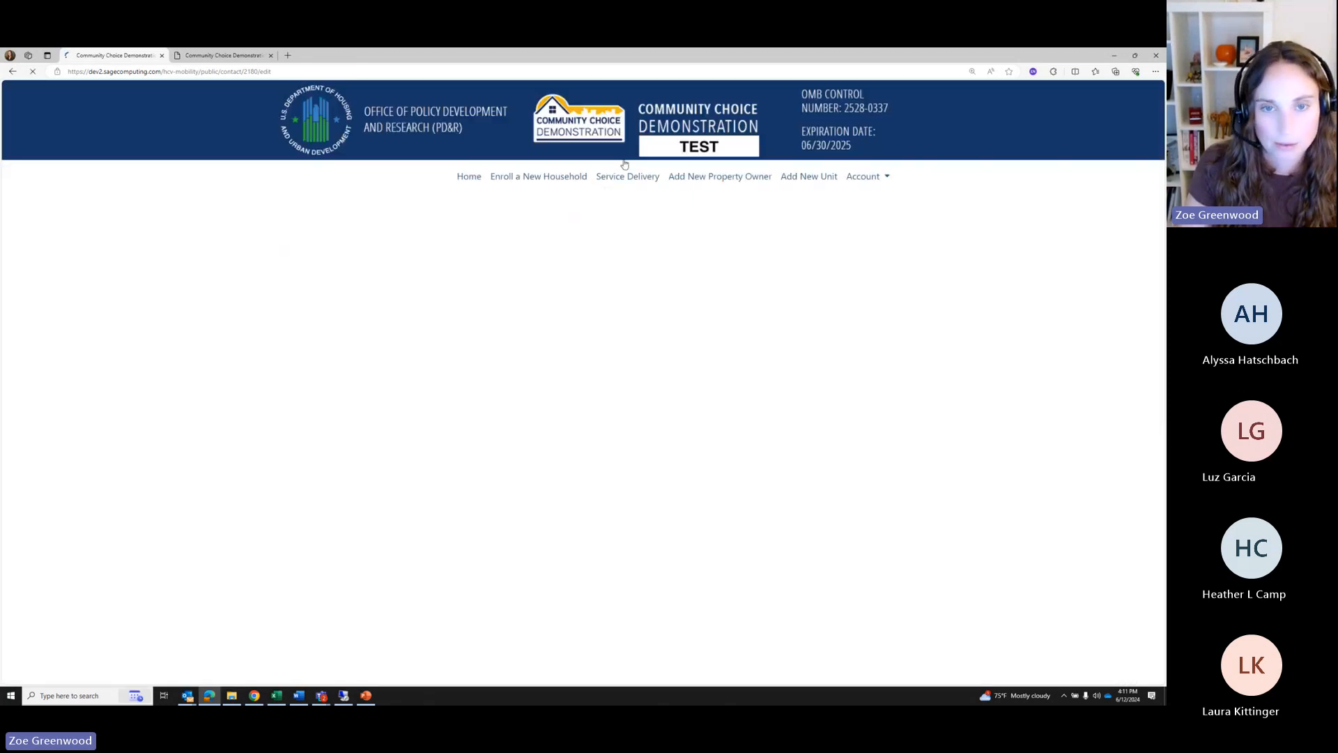
{"action": "scroll", "coordinate": [383, 323], "scroll_direction": "down", "scroll_amount": 10}
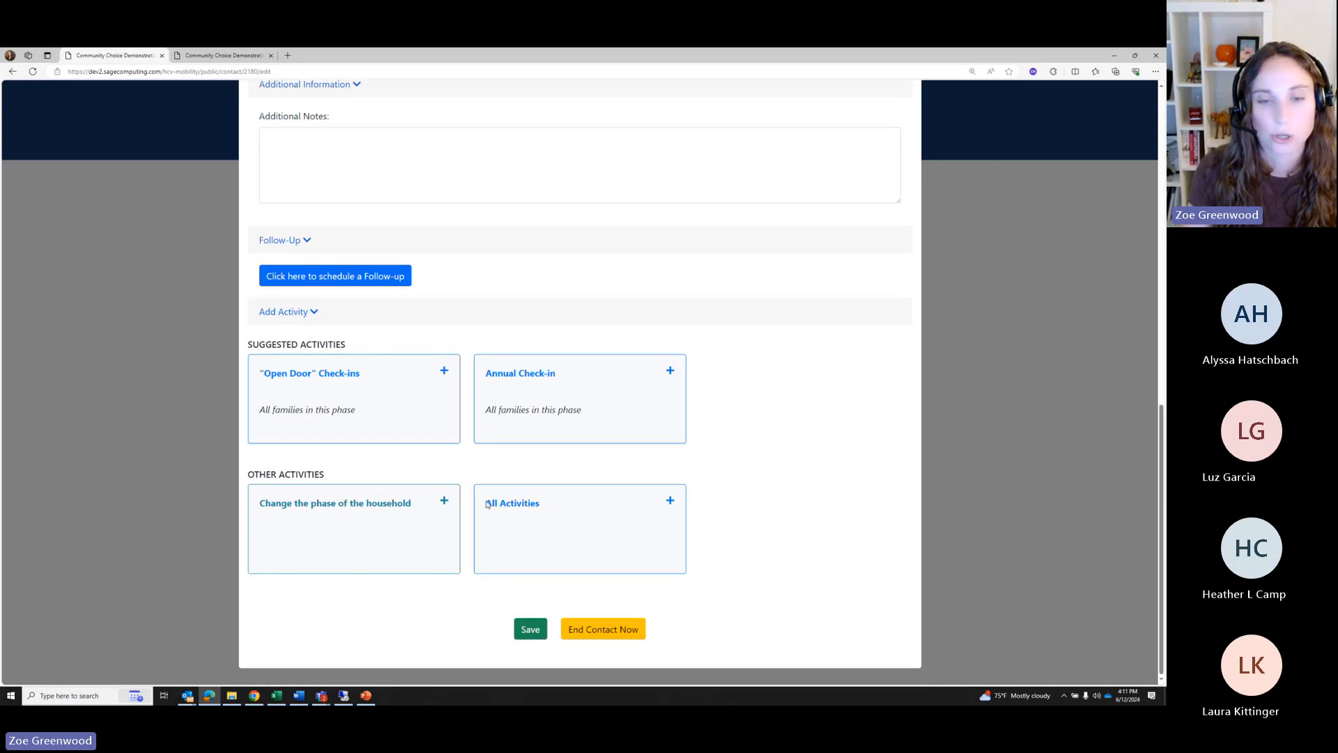
Open the Search Outcome activity: search time not extended, renewed lease/did not move
{"action": "left_click", "coordinate": [531, 522]}
{"action": "left_click", "coordinate": [482, 182]}
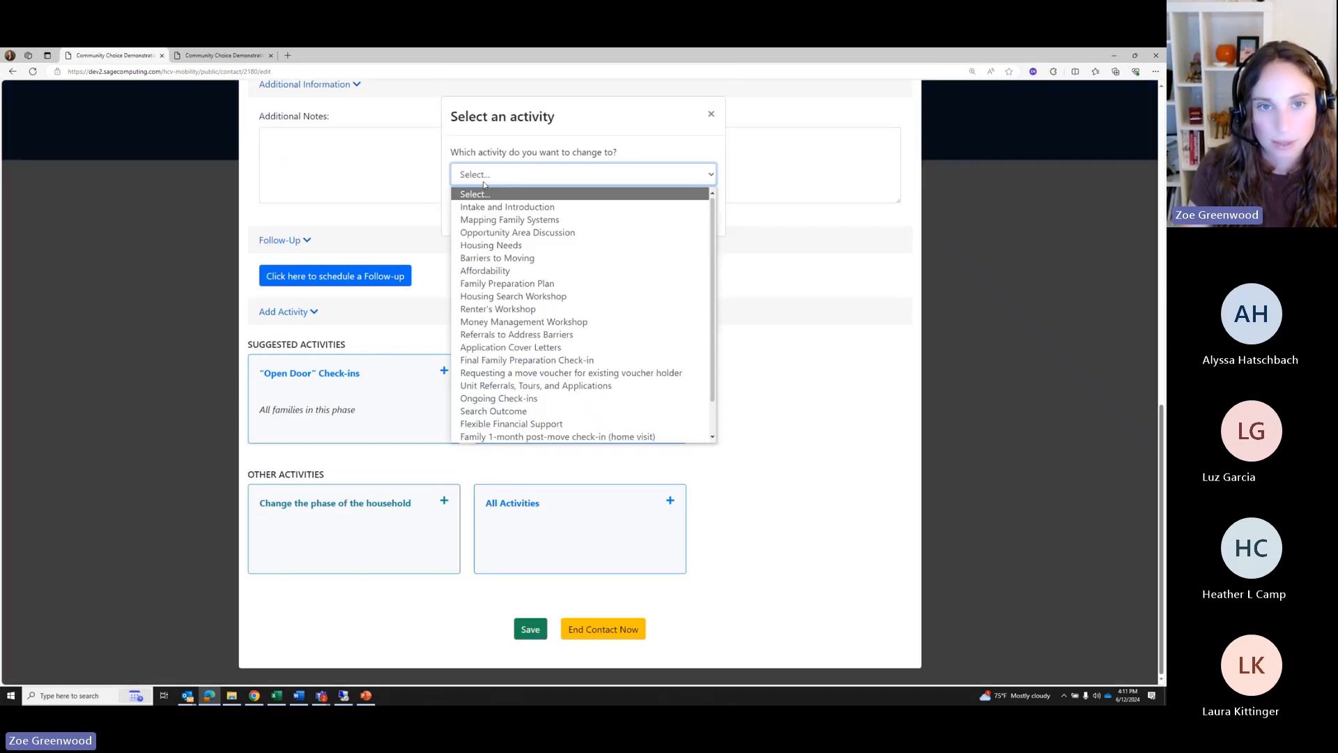
{"action": "left_click", "coordinate": [486, 412]}
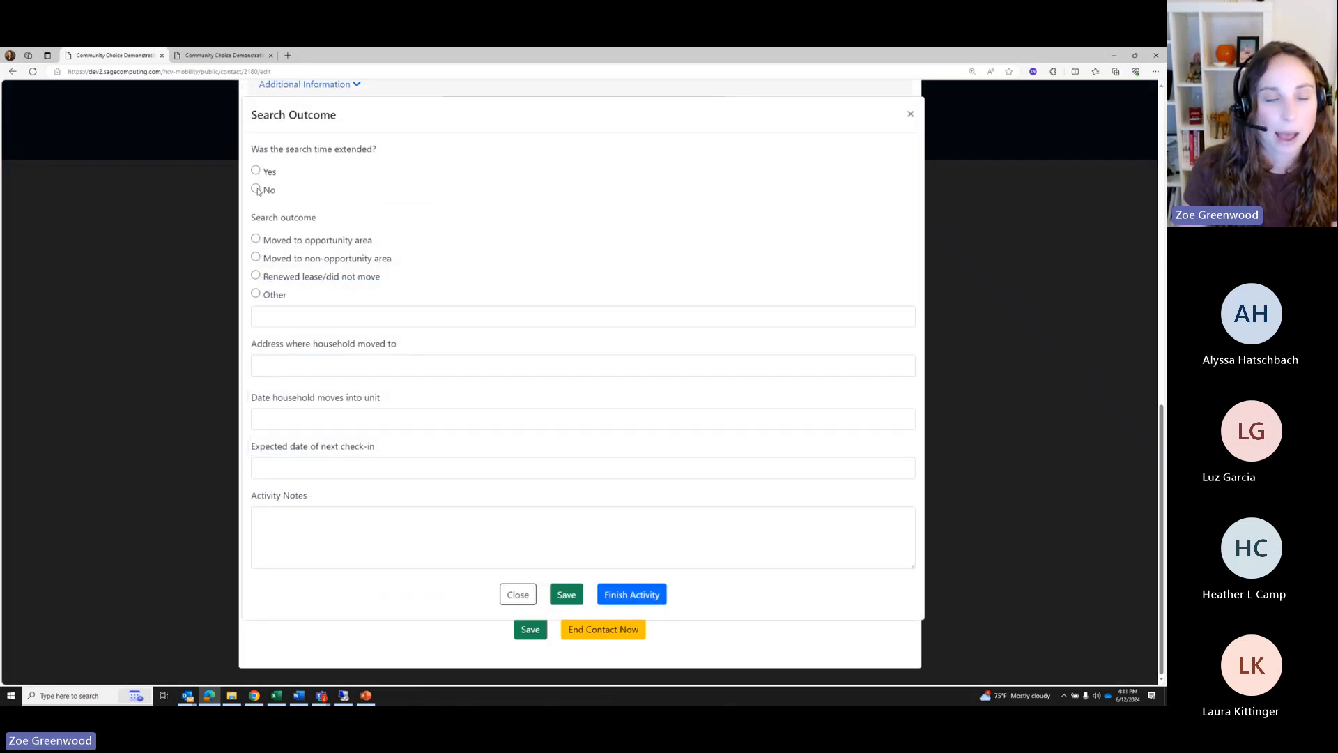
{"action": "left_click", "coordinate": [255, 188]}
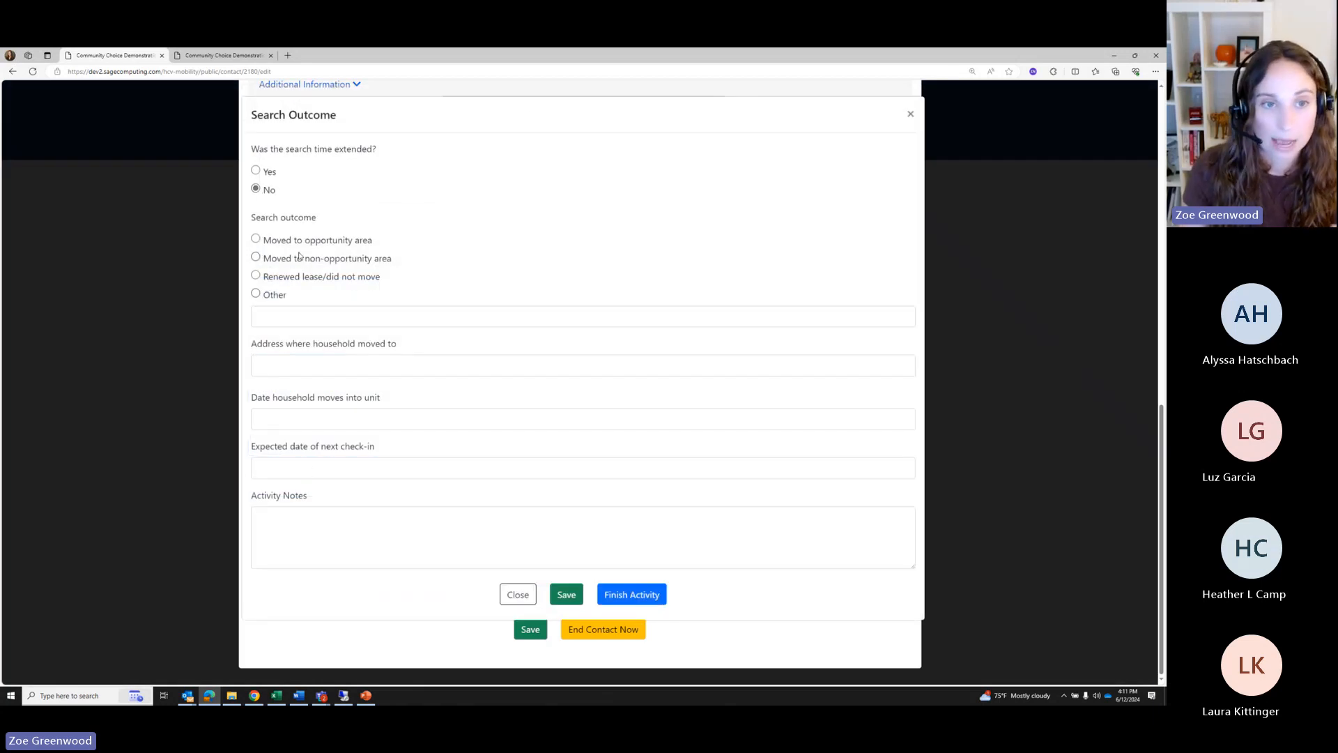
{"action": "left_click", "coordinate": [255, 276]}
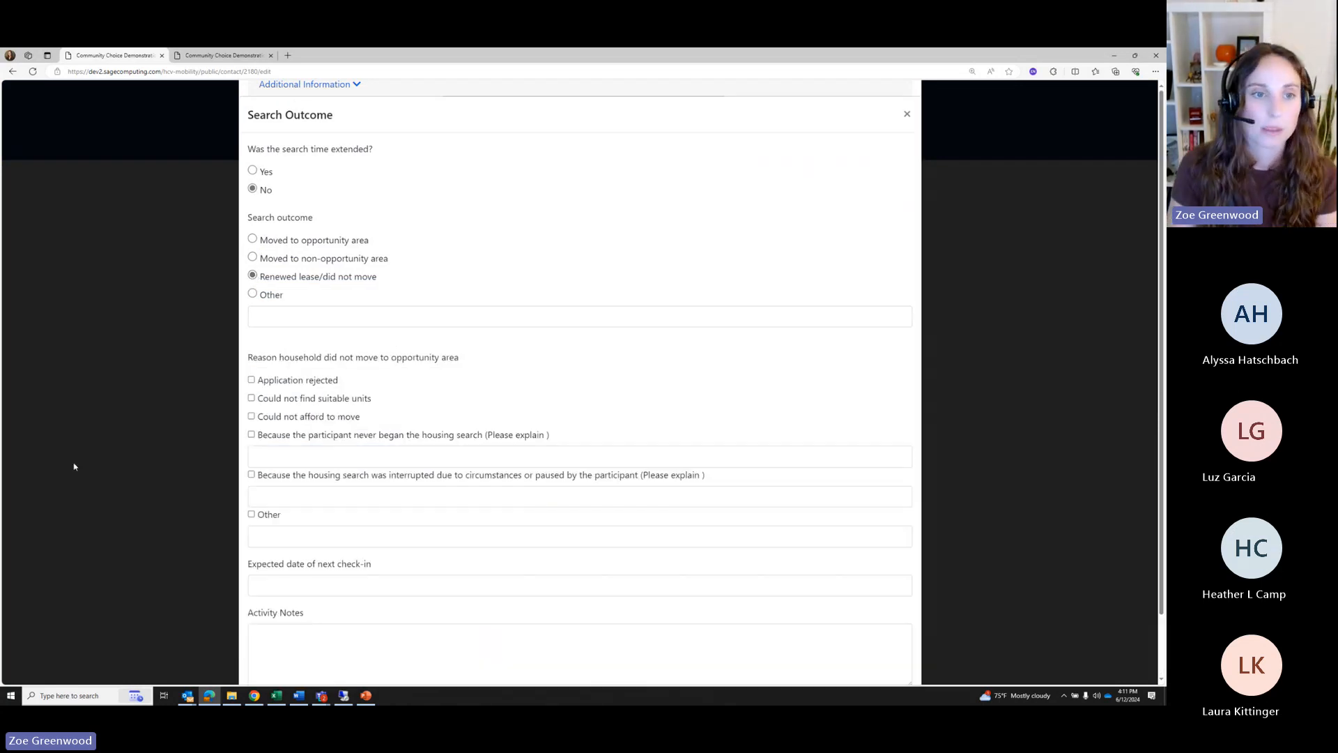
Check 'never began the housing search' and explain 'Realized in Phase 3 that moving was too much for them right now'
{"action": "scroll", "coordinate": [418, 418], "scroll_direction": "down", "scroll_amount": 2}
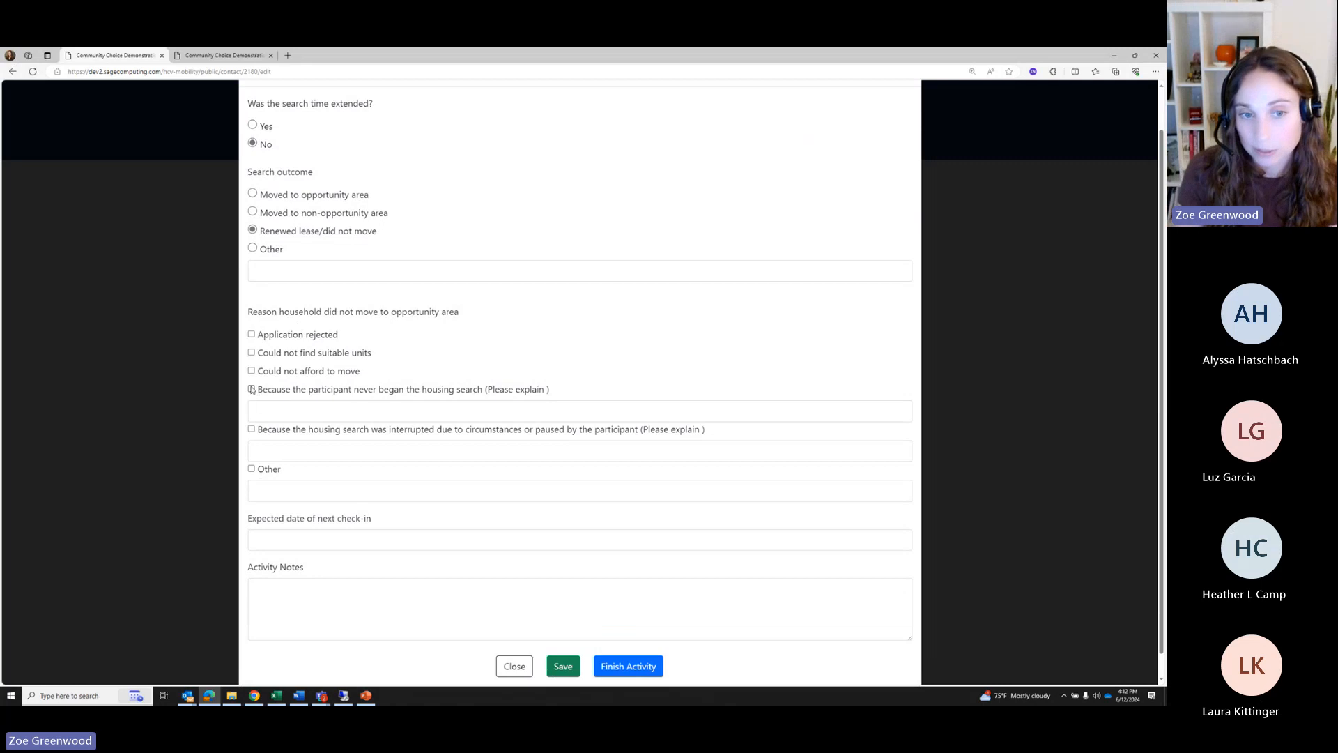
{"action": "left_click", "coordinate": [252, 388]}
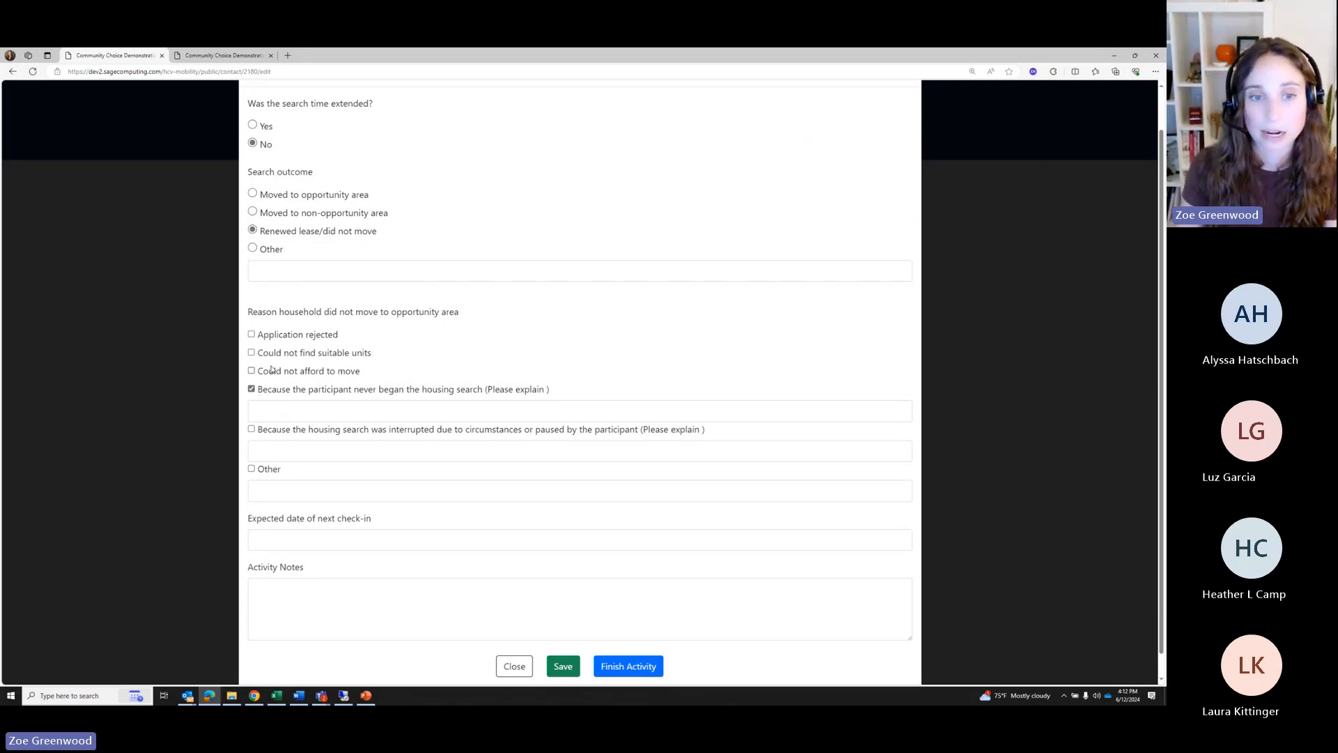
{"action": "left_click", "coordinate": [385, 407]}
{"action": "type", "text": "Realize"}
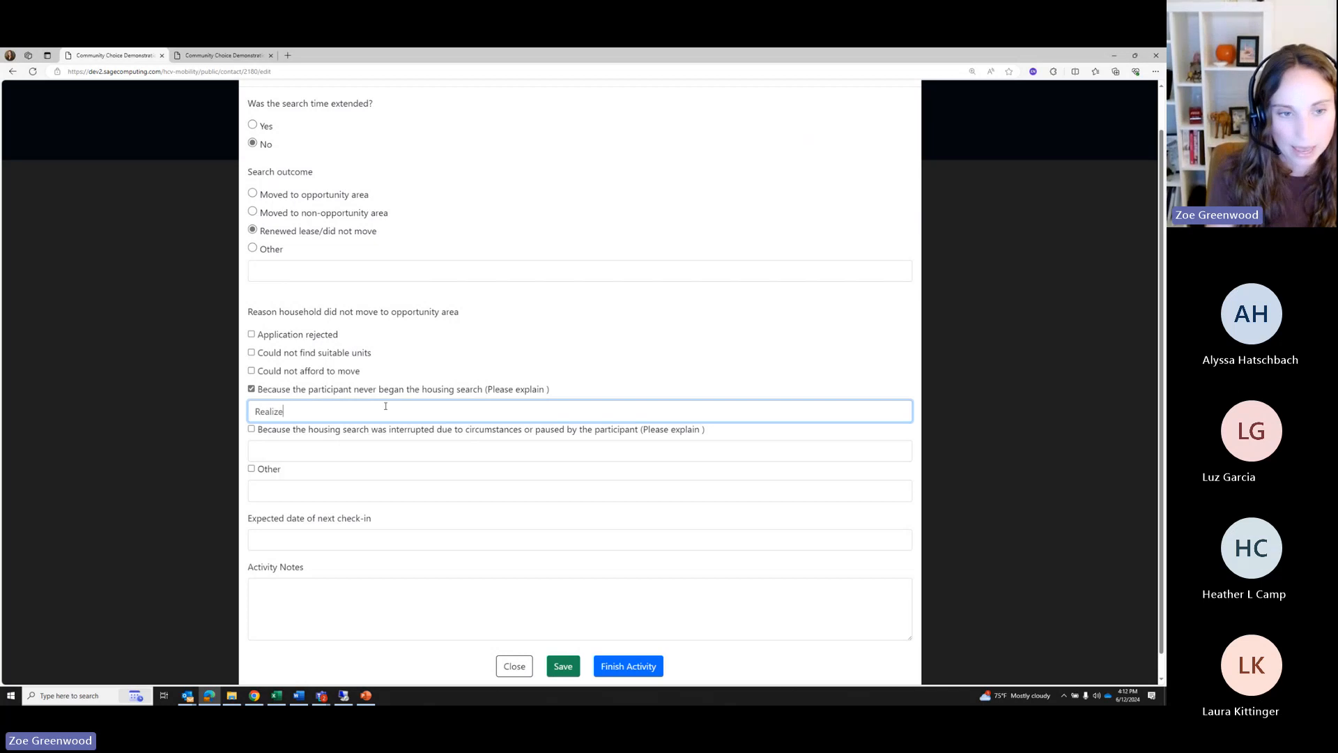
{"action": "type", "text": "d in Phase 3"}
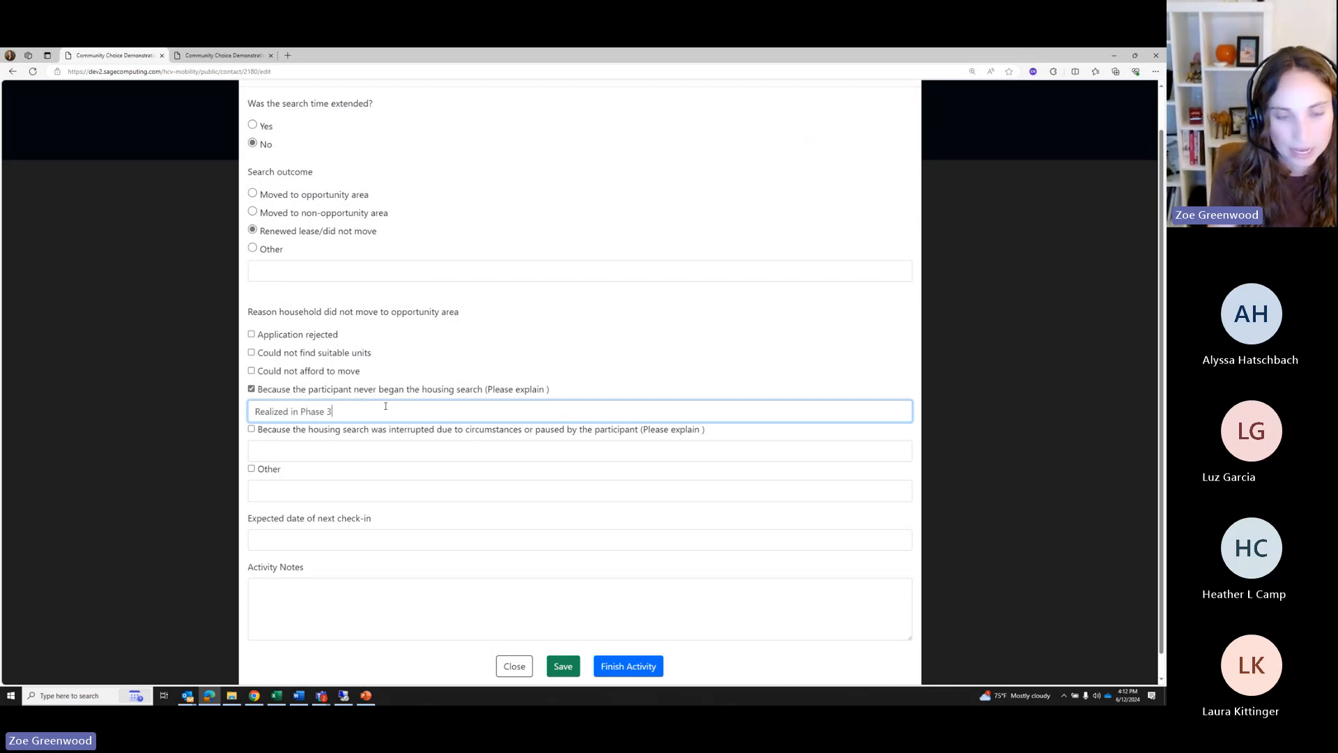
{"action": "type", "text": " that moving was "}
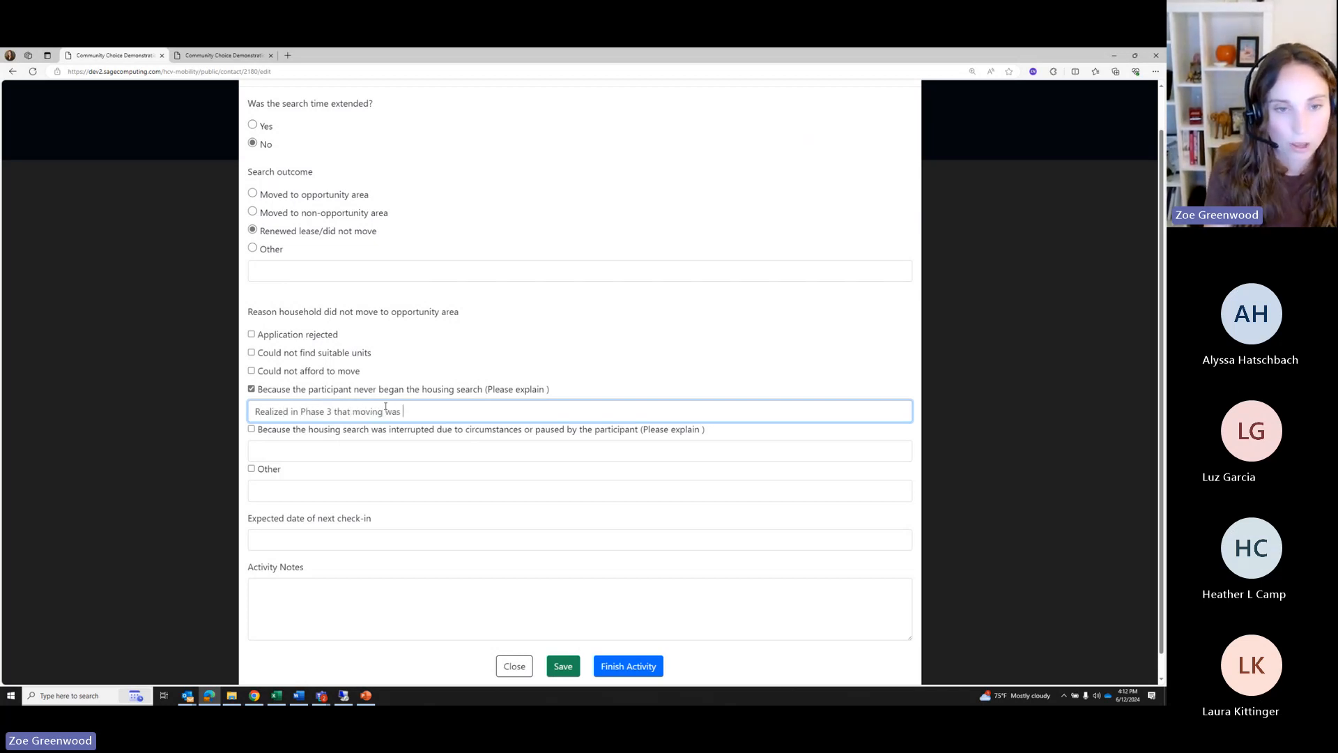
{"action": "type", "text": "too much for them rig"}
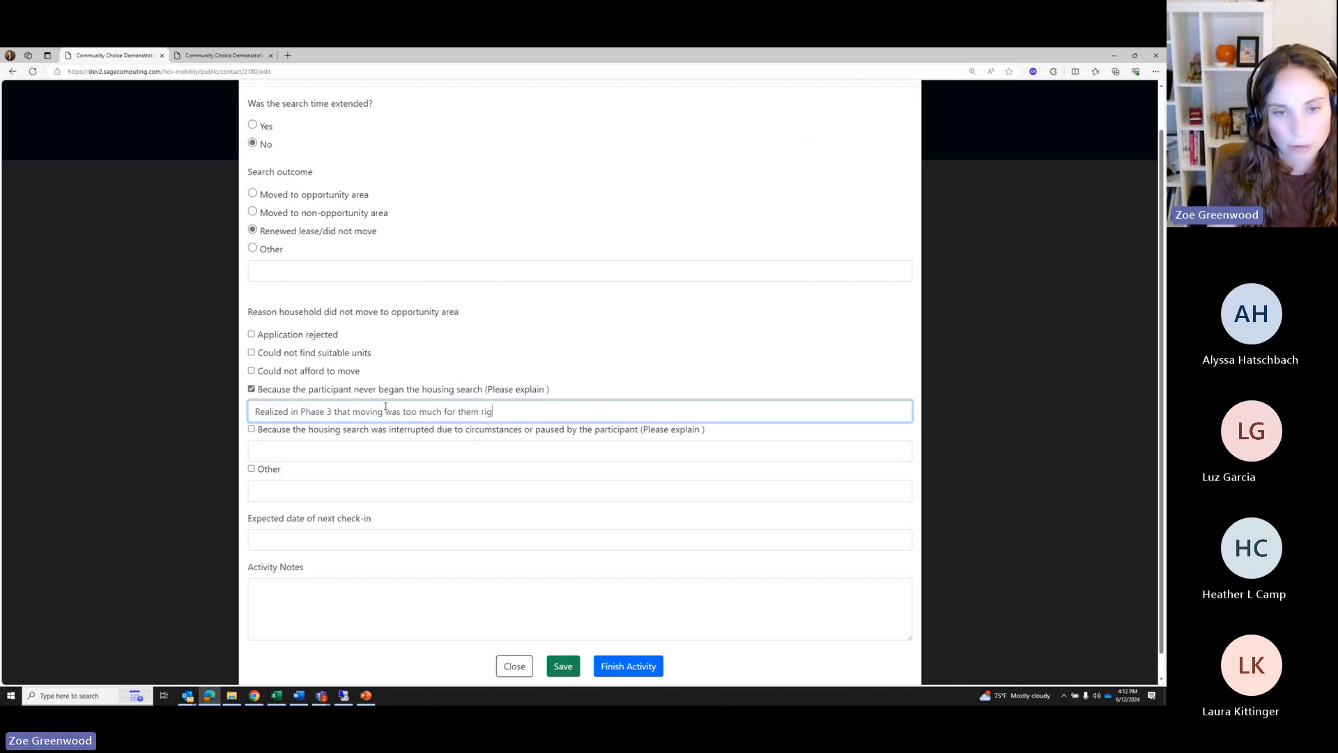
{"action": "type", "text": "ht now"}
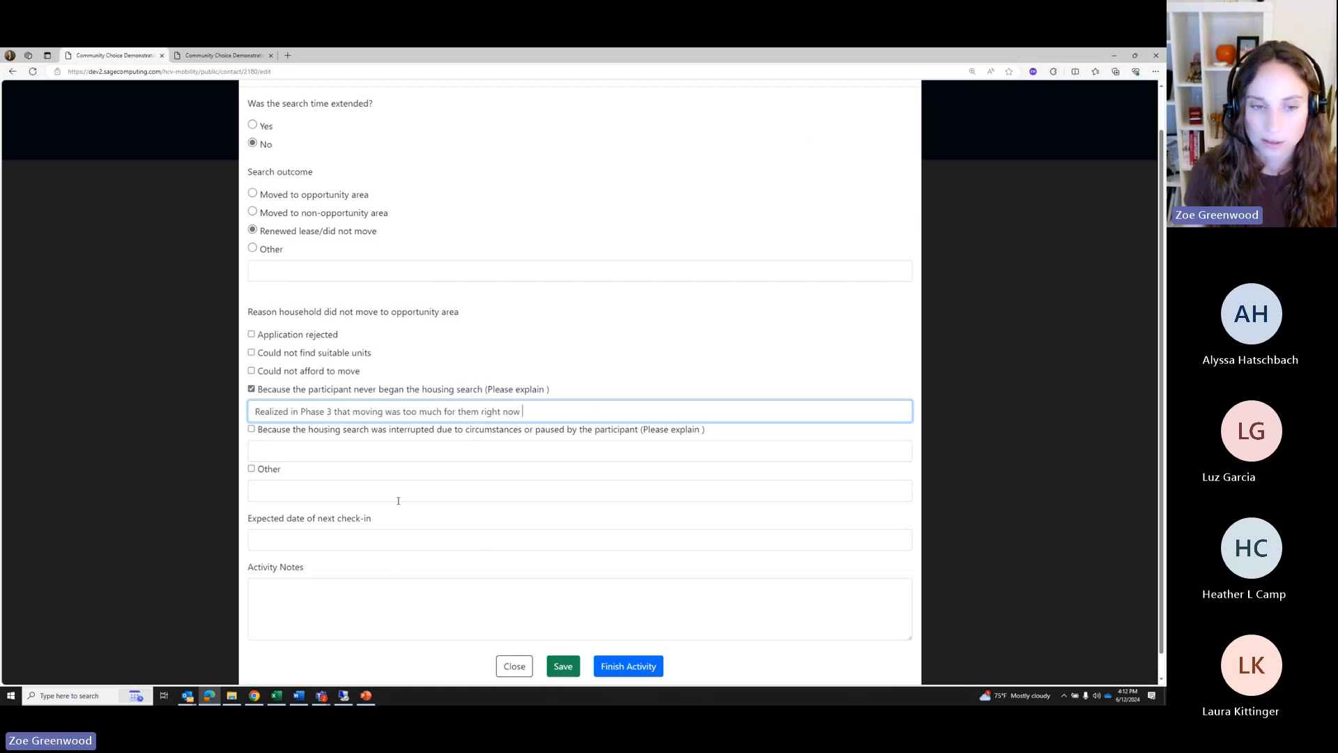
Pick September 1, 2024 as the next check-in date and submit the Search Outcome activity
{"action": "left_click", "coordinate": [338, 541]}
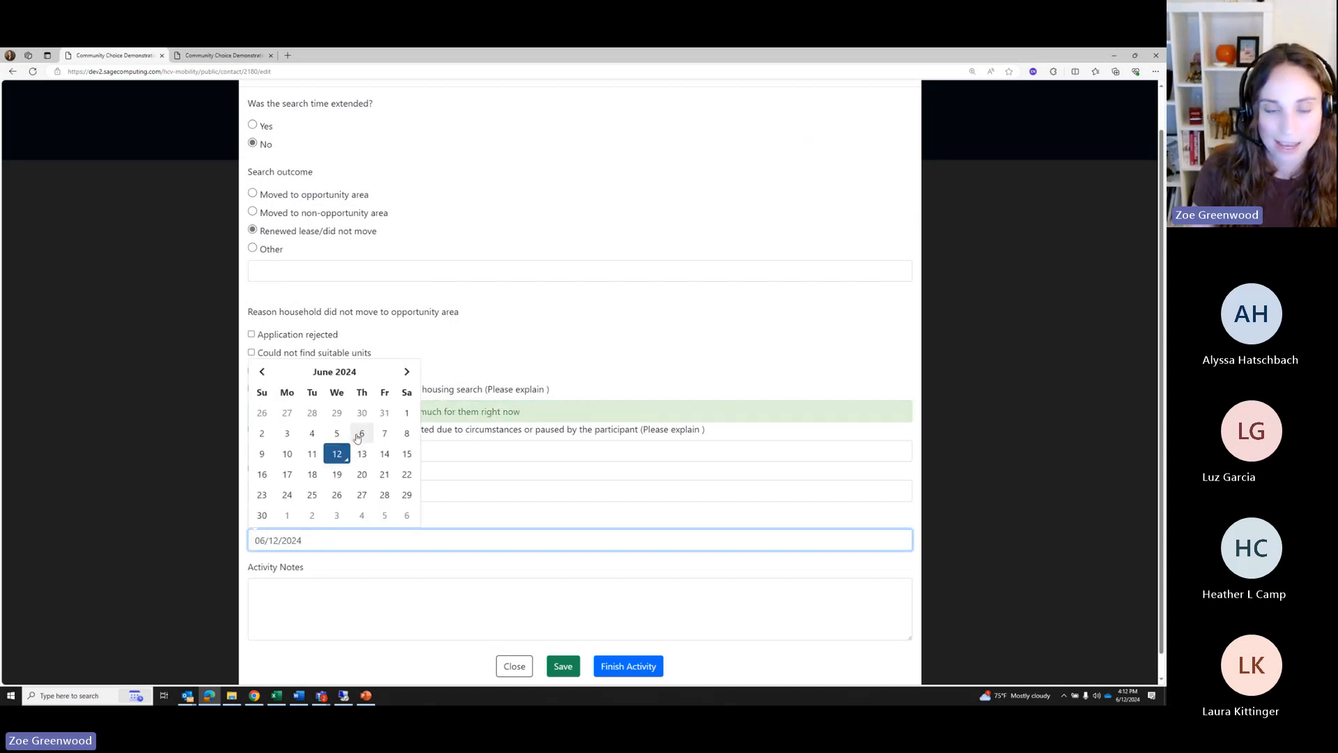
{"action": "left_click", "coordinate": [405, 373]}
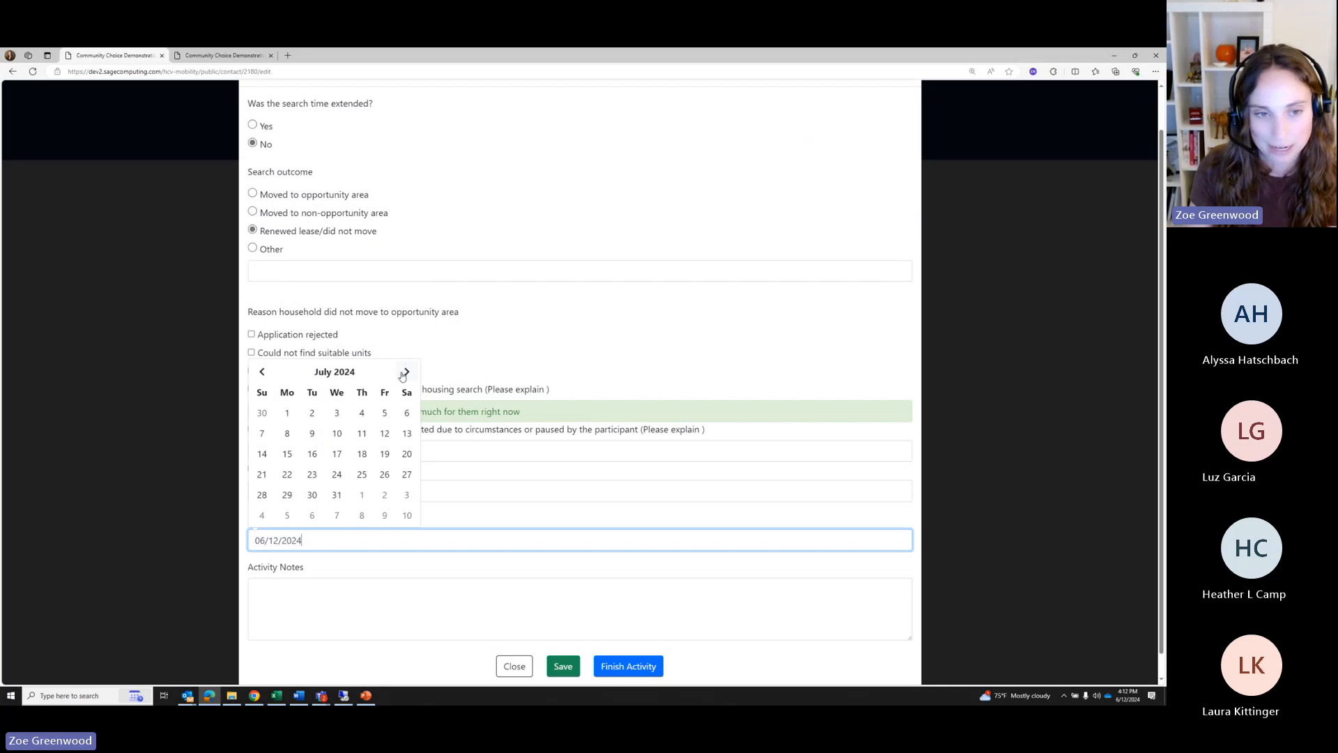
{"action": "left_click", "coordinate": [404, 373]}
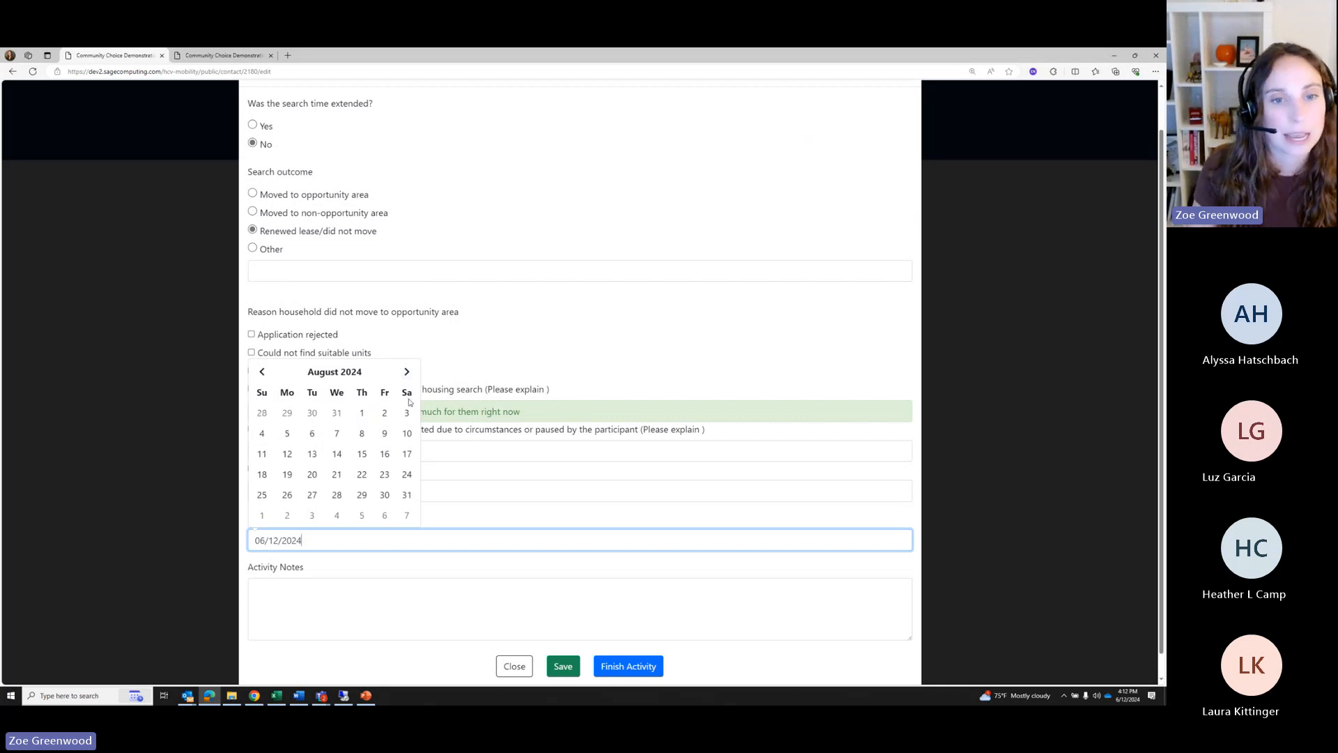
{"action": "left_click", "coordinate": [406, 373]}
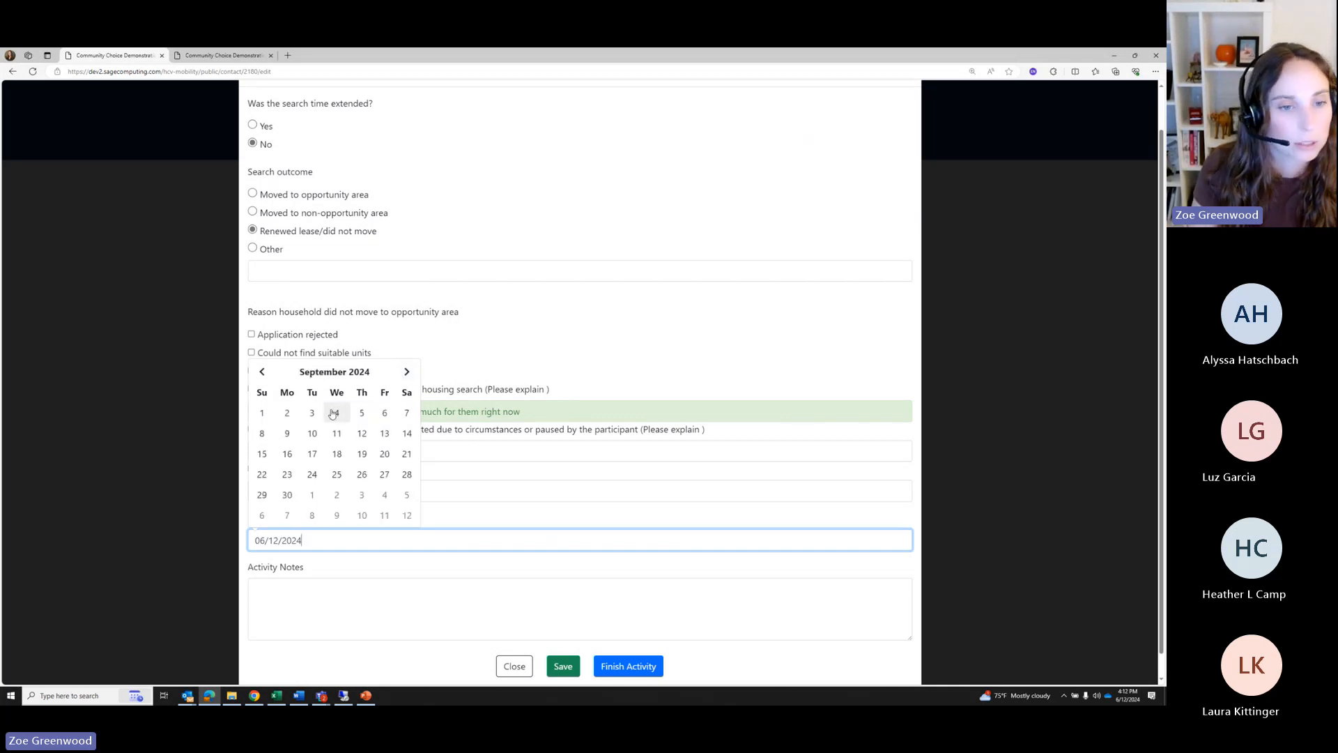
{"action": "left_click", "coordinate": [262, 412]}
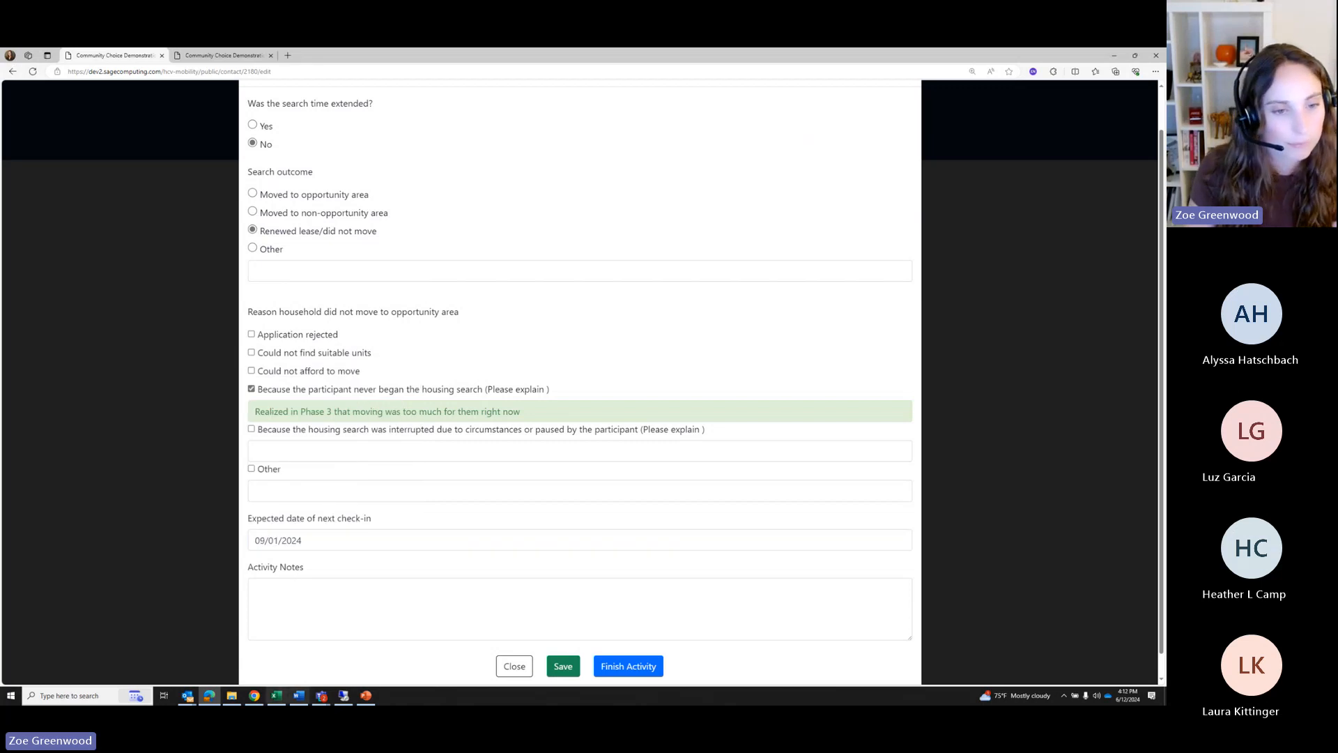
{"action": "scroll", "coordinate": [400, 492], "scroll_direction": "down", "scroll_amount": 1}
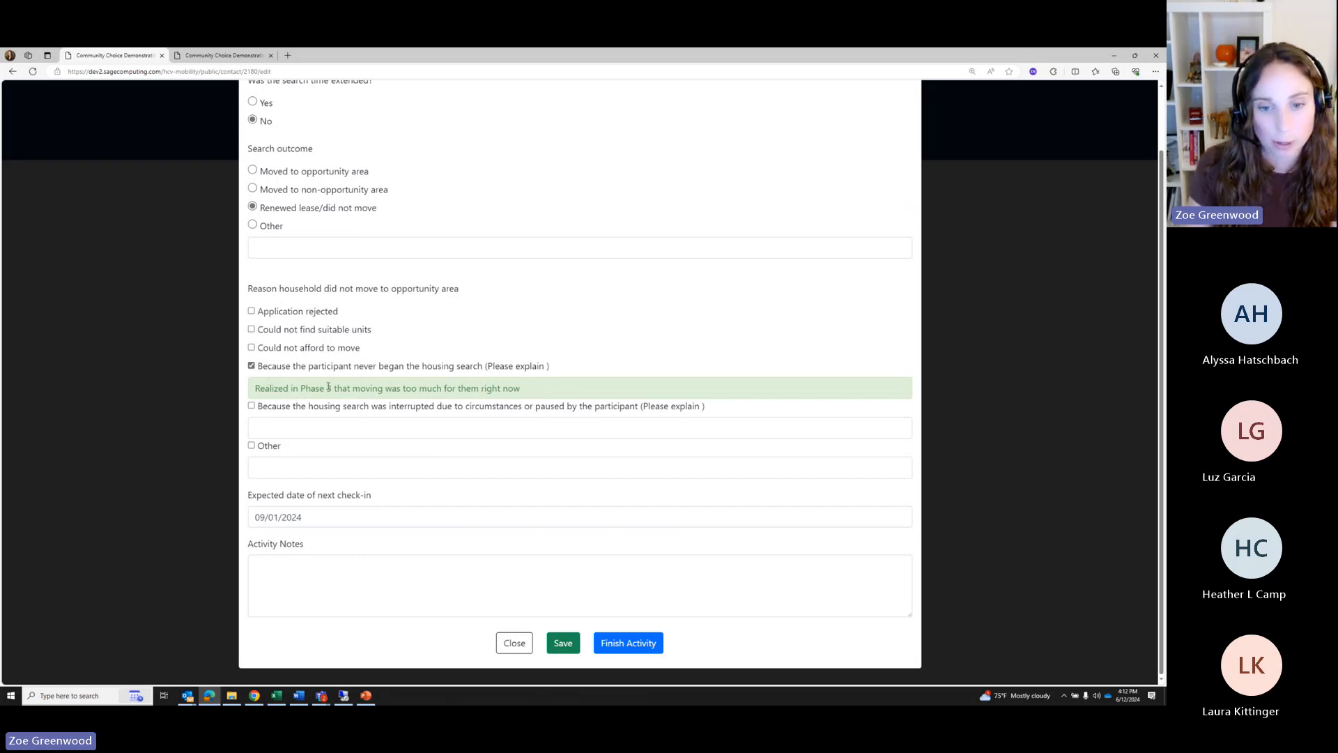
{"action": "left_click", "coordinate": [629, 644]}
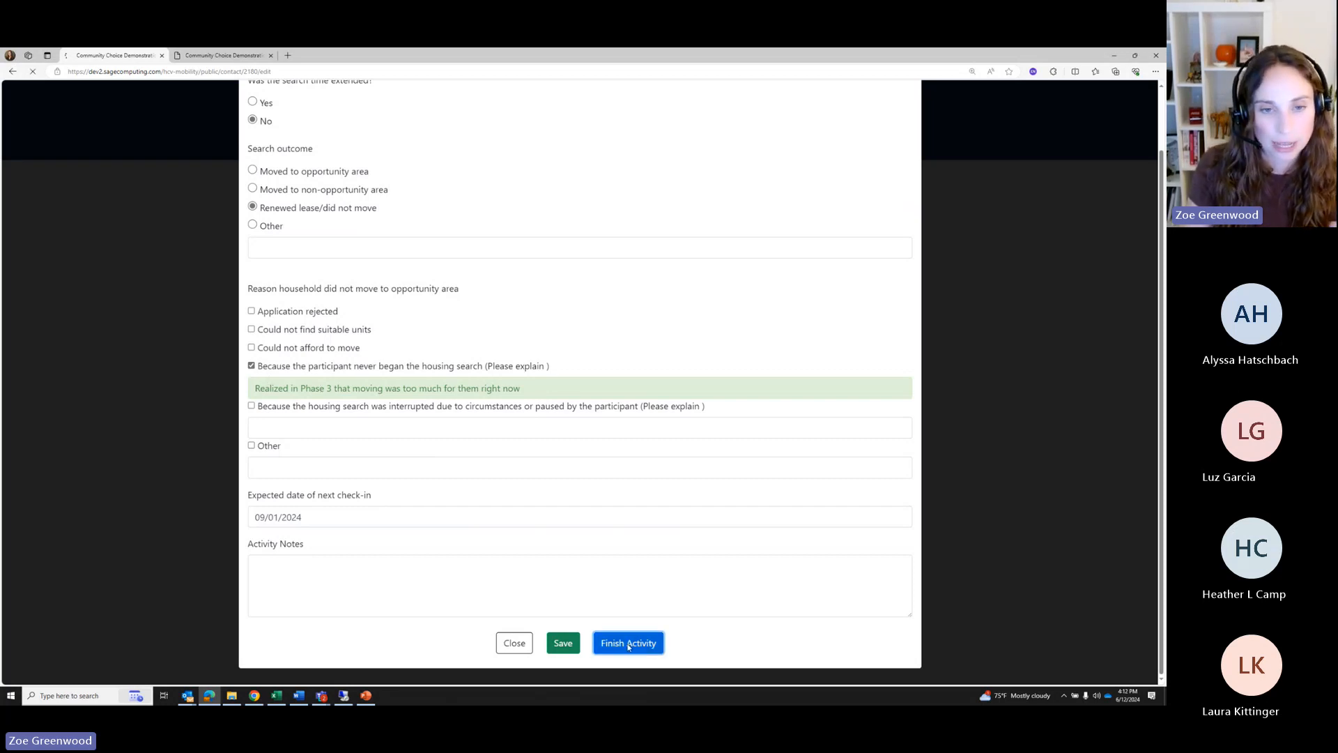
Save the household's Phase 7: Completed Search change, dismiss the reminder, and end the contact
{"action": "scroll", "coordinate": [423, 577], "scroll_direction": "down", "scroll_amount": 3}
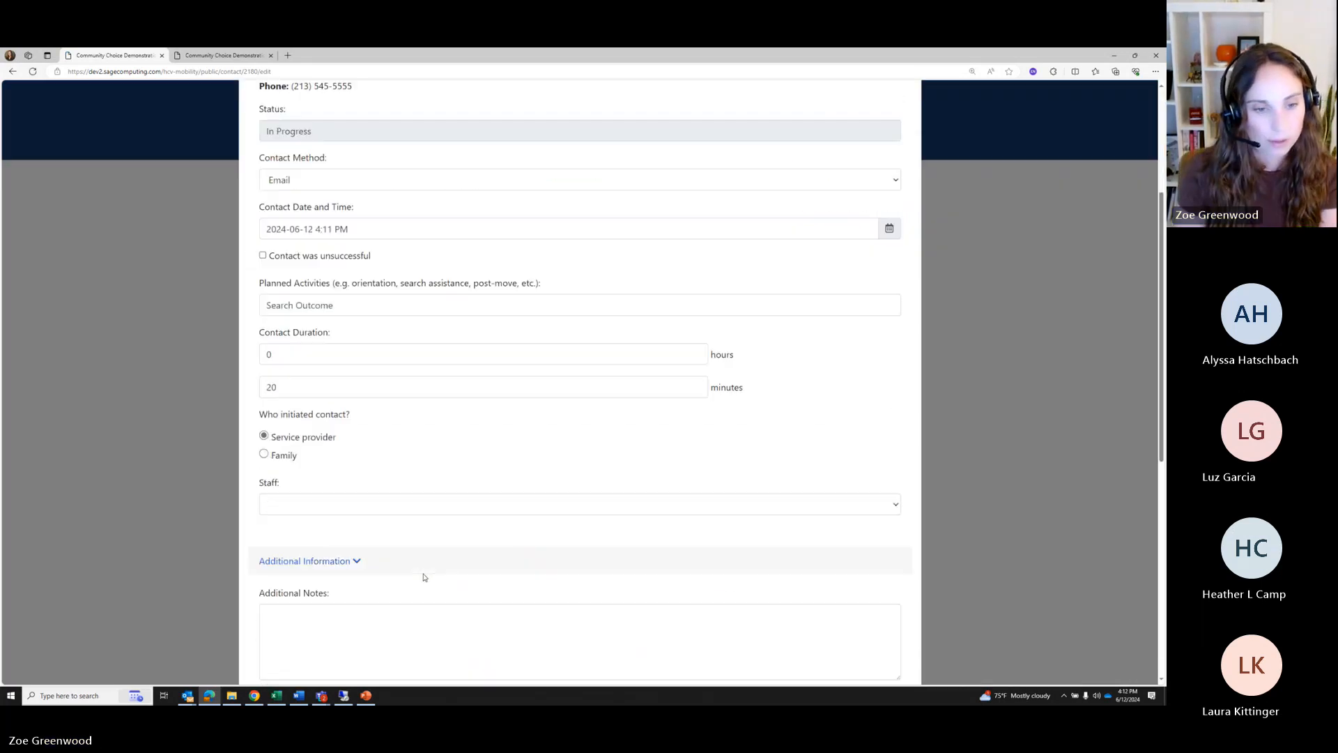
{"action": "scroll", "coordinate": [423, 577], "scroll_direction": "down", "scroll_amount": 6}
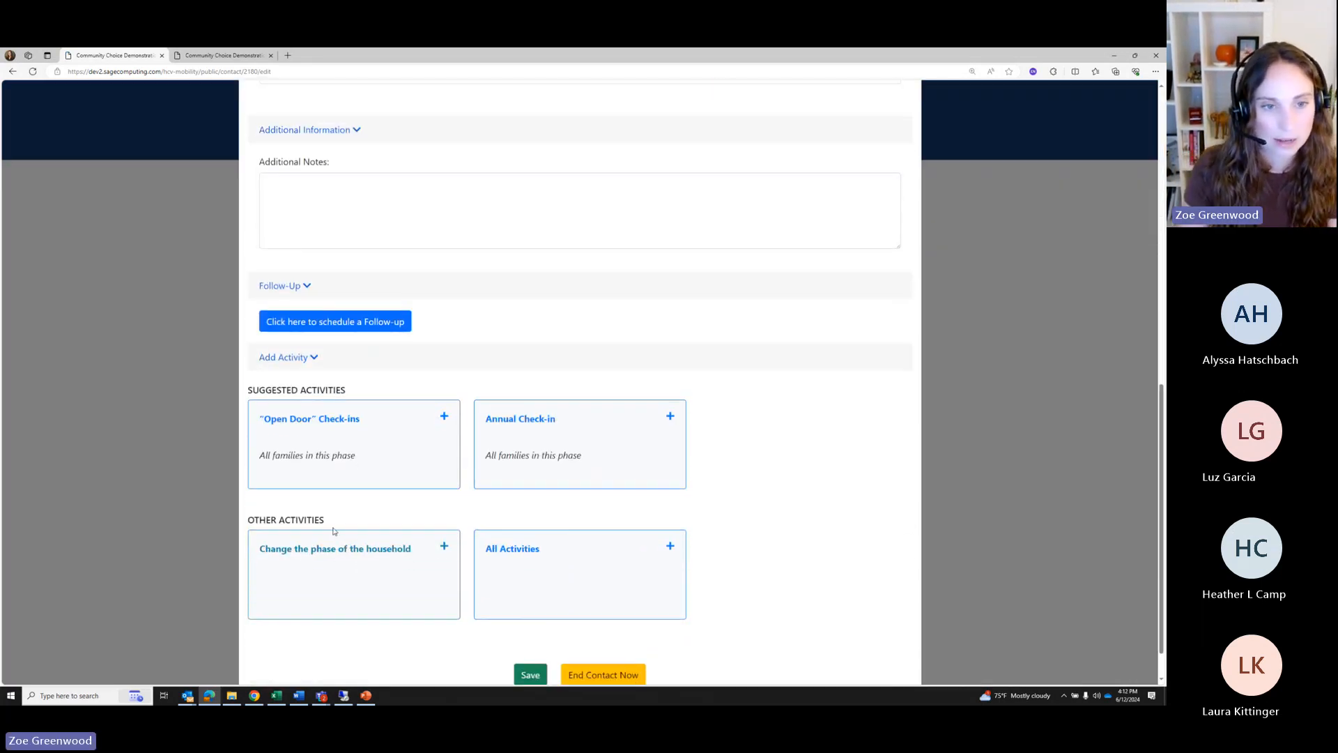
{"action": "left_click", "coordinate": [330, 558]}
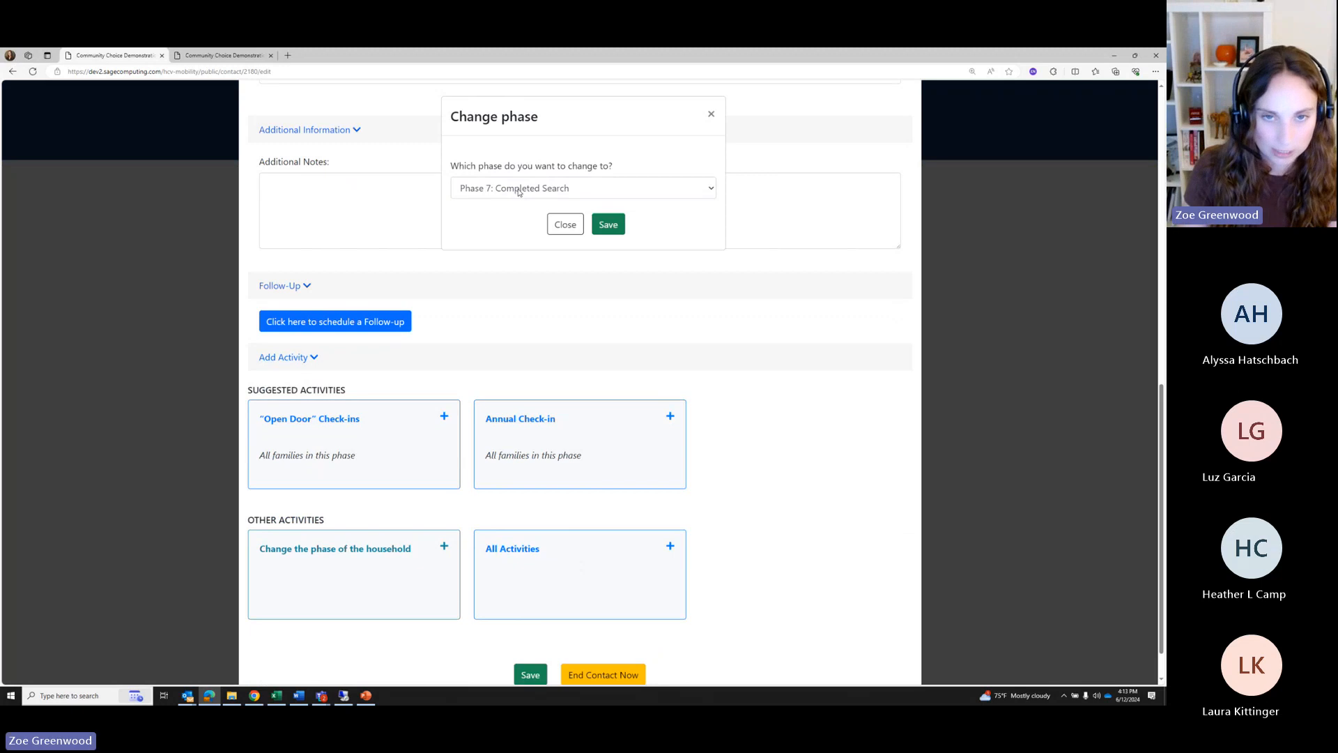
{"action": "left_click", "coordinate": [608, 225]}
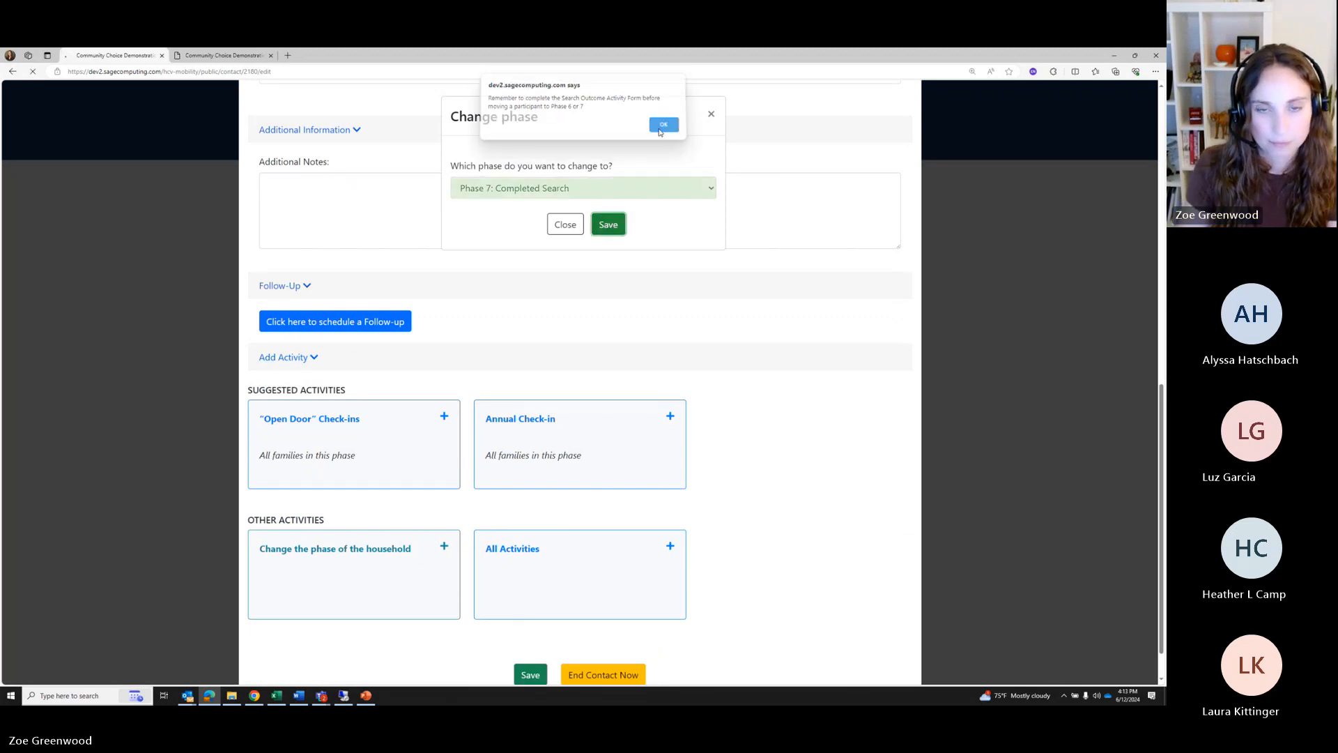
{"action": "left_click", "coordinate": [663, 124]}
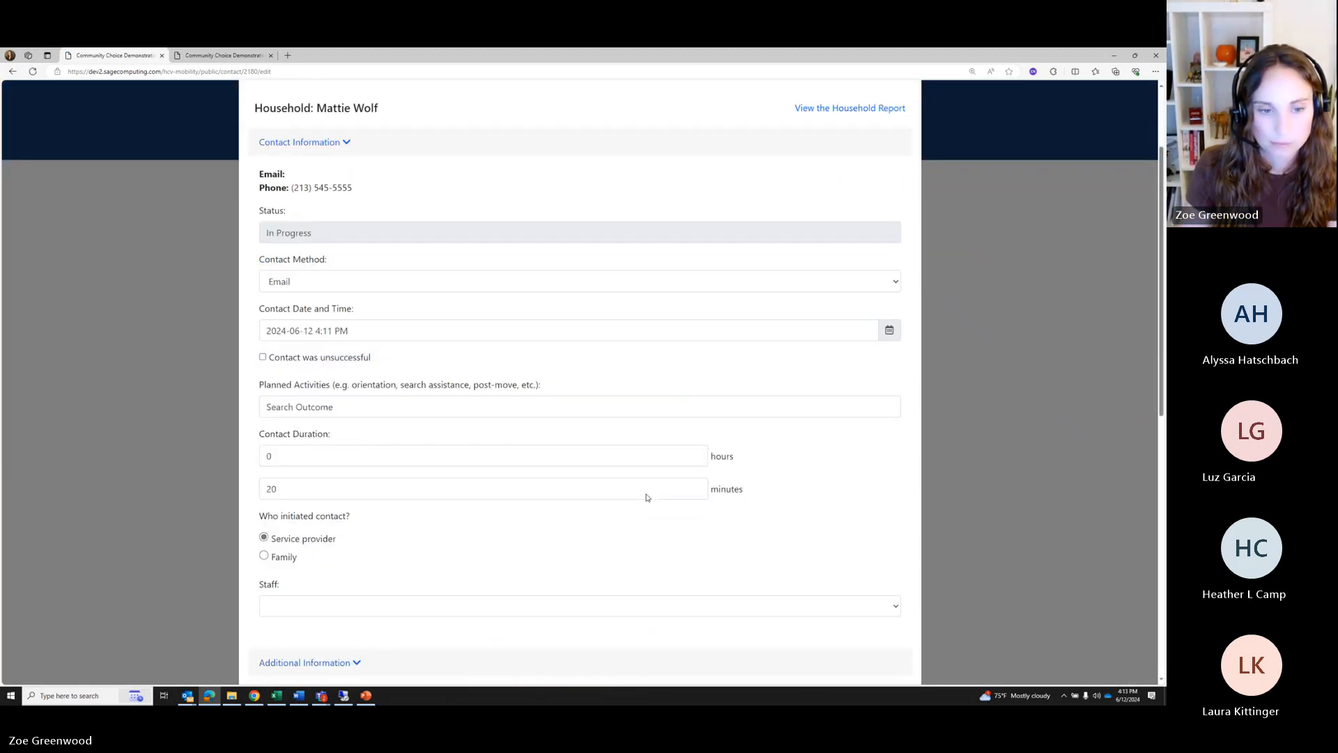
{"action": "scroll", "coordinate": [646, 497], "scroll_direction": "down", "scroll_amount": 8}
{"action": "left_click", "coordinate": [601, 629]}
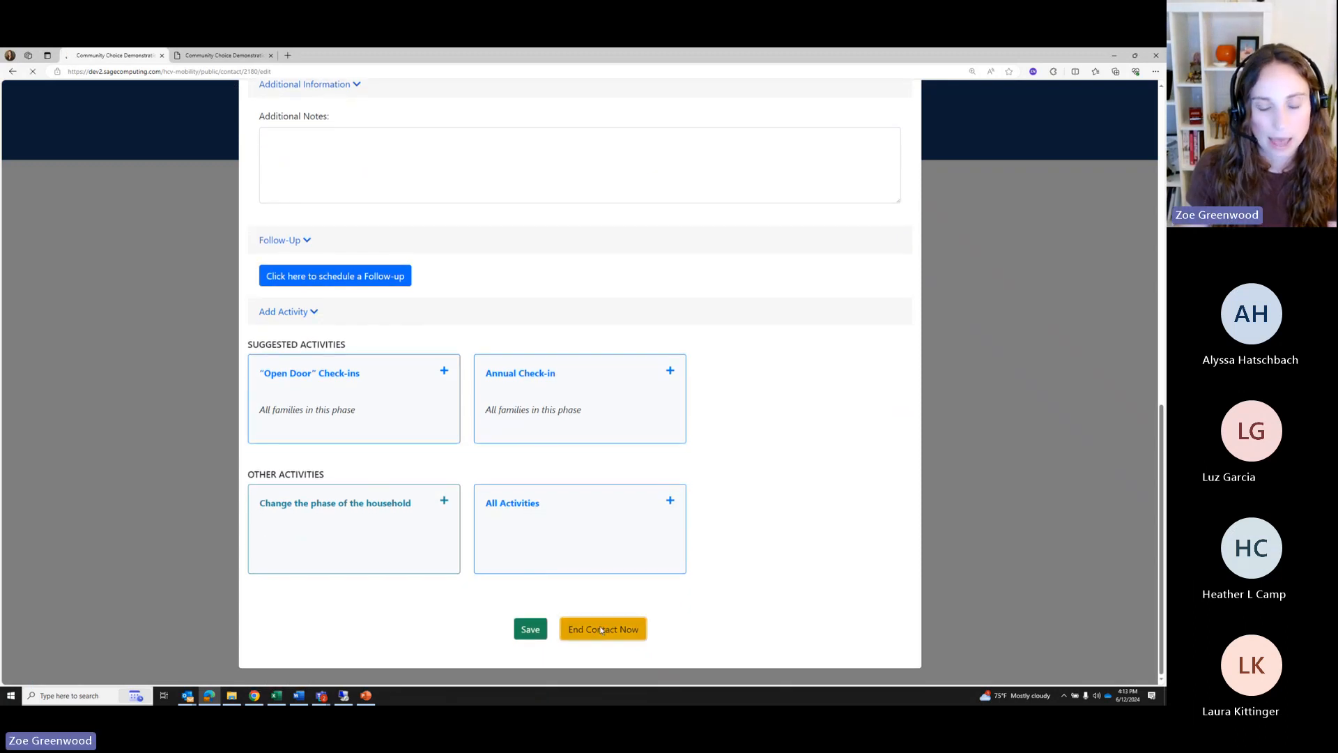
{"action": "scroll", "coordinate": [545, 388], "scroll_direction": "down", "scroll_amount": 4}
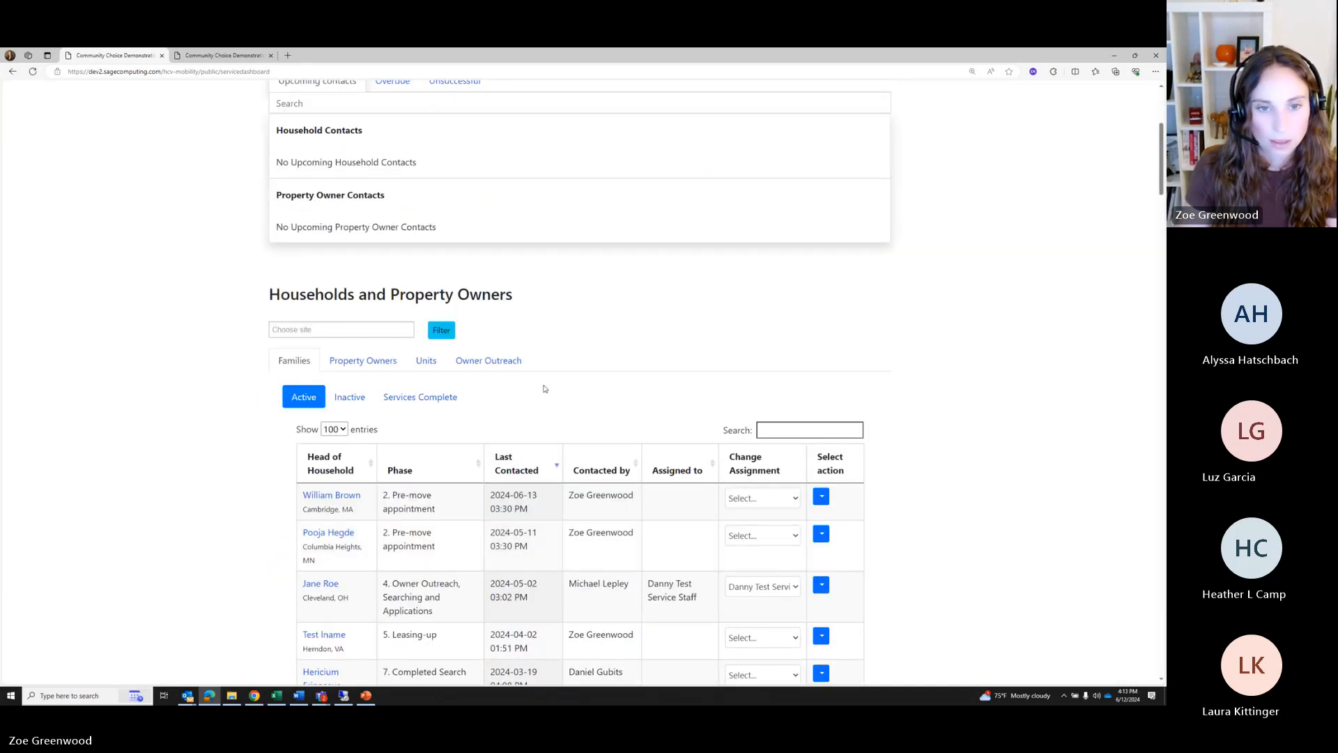
In the Services Complete list, check the 2024-09-01 expected contact date and open the household's report
{"action": "left_click", "coordinate": [403, 402]}
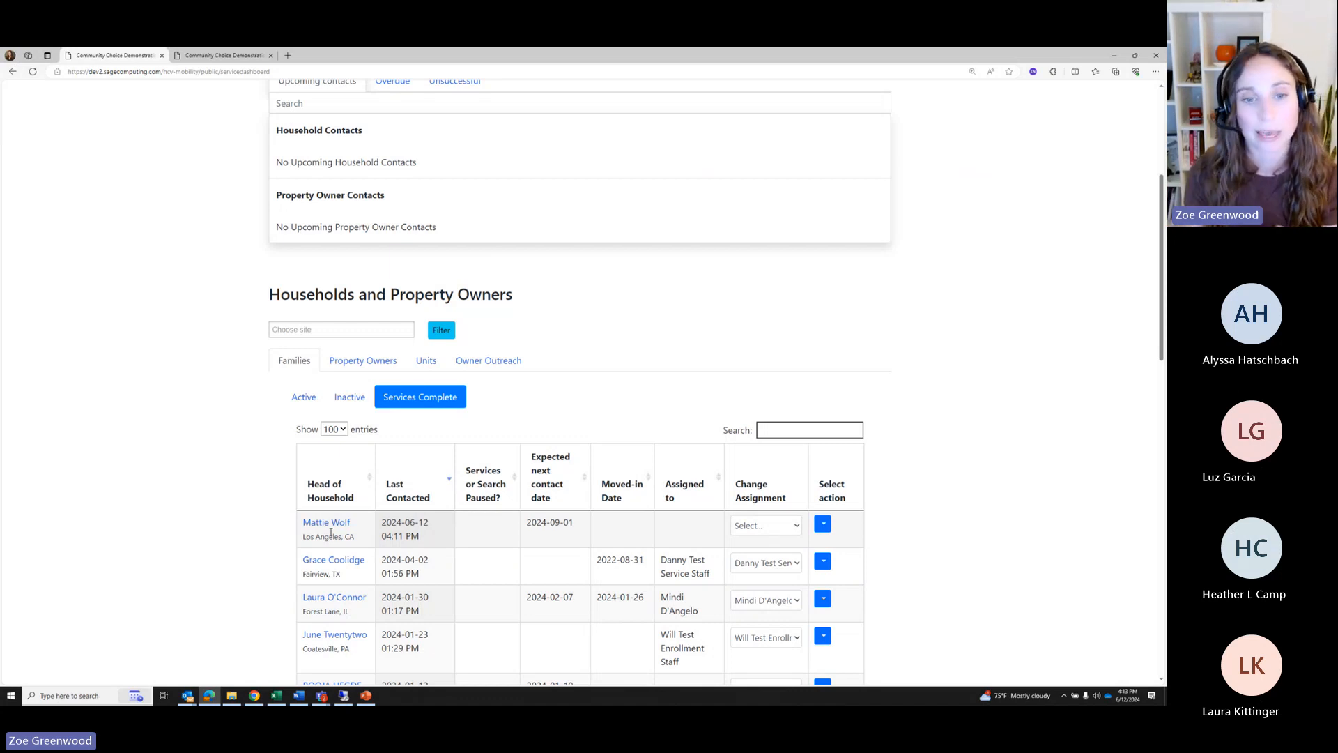
{"action": "left_click_drag", "start_coordinate": [579, 522], "coordinate": [527, 528]}
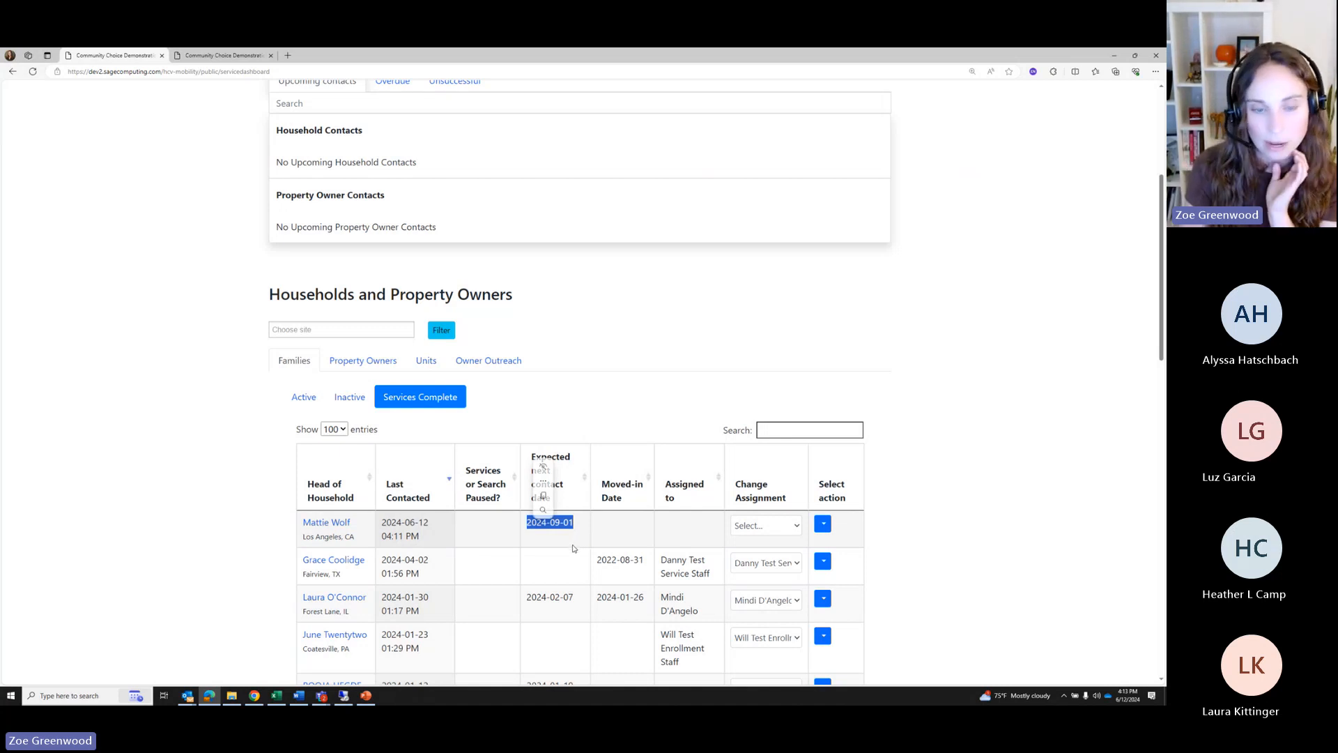
{"action": "left_click", "coordinate": [565, 546]}
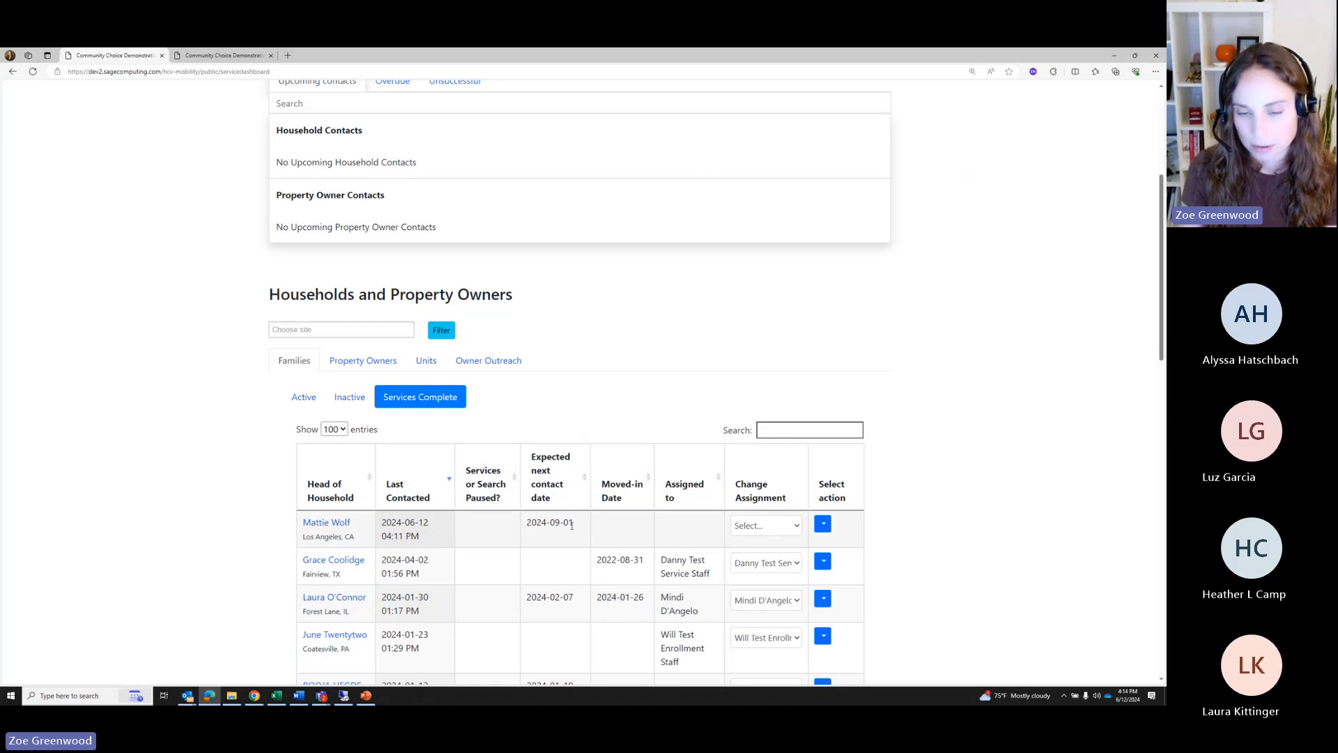
{"action": "left_click", "coordinate": [320, 523]}
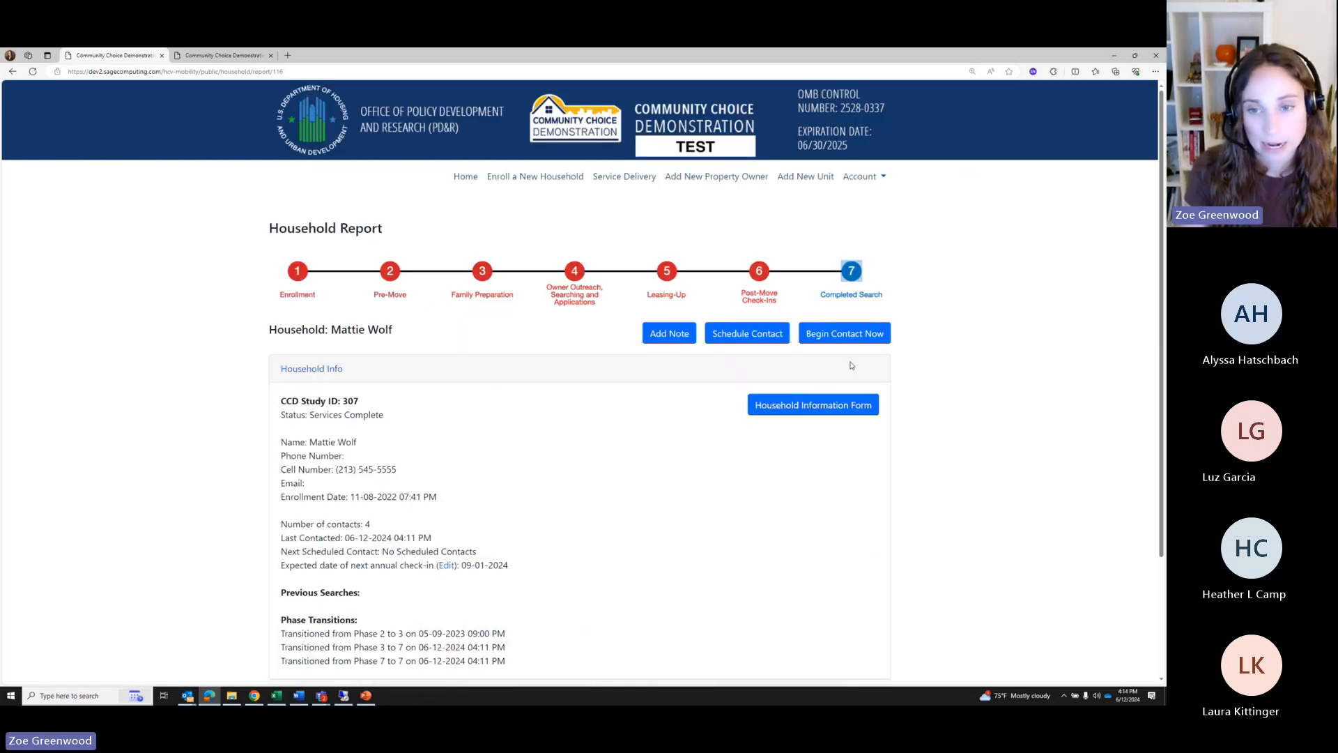
Begin a new Phone contact with 'Check in' as the planned activity
{"action": "left_click", "coordinate": [821, 340]}
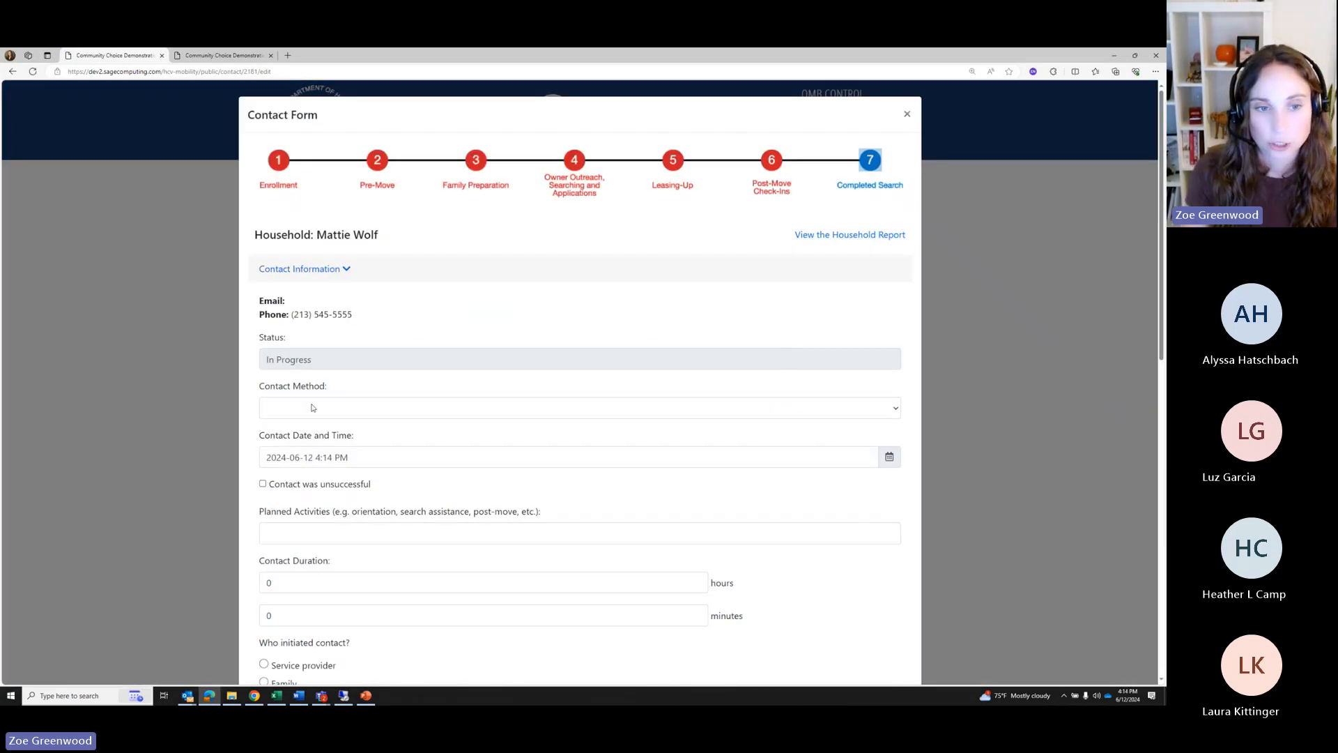
{"action": "left_click", "coordinate": [314, 408]}
{"action": "left_click", "coordinate": [282, 428]}
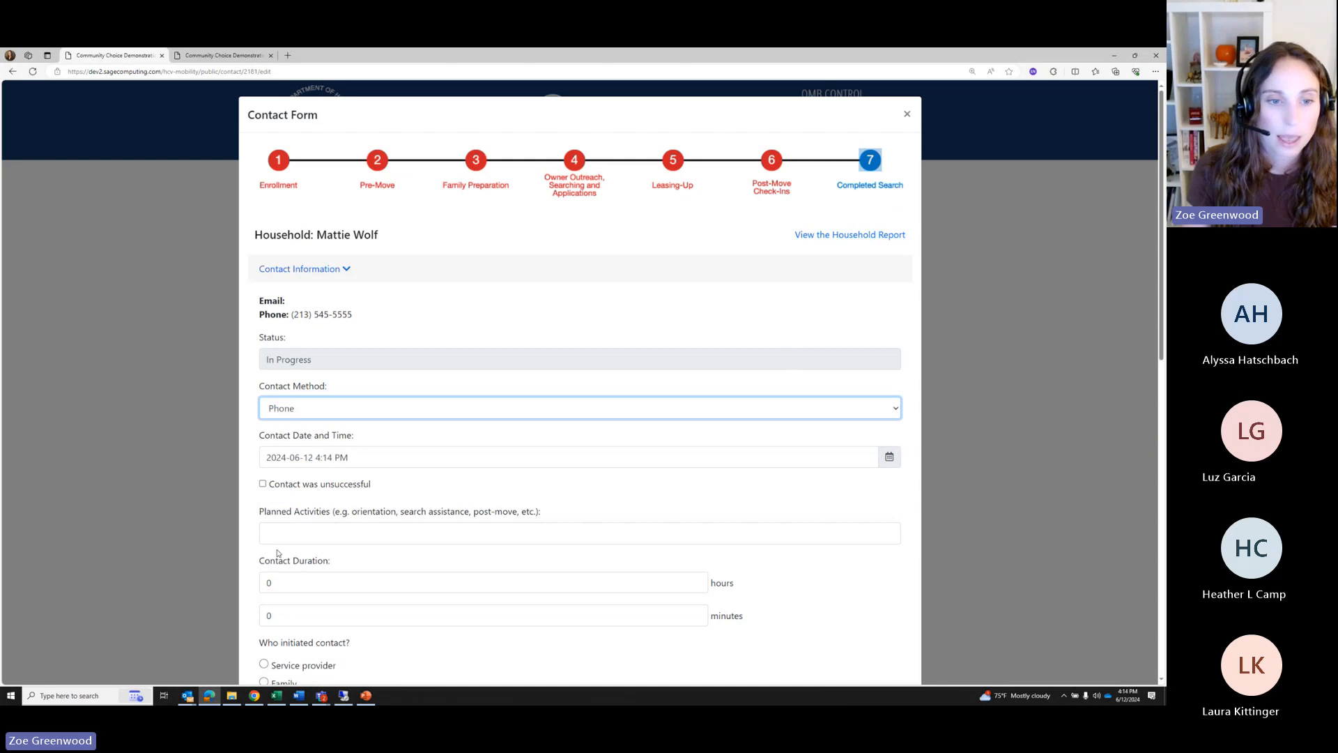
{"action": "scroll", "coordinate": [294, 418], "scroll_direction": "down", "scroll_amount": 2}
{"action": "left_click", "coordinate": [294, 387]}
{"action": "type", "text": "Check "}
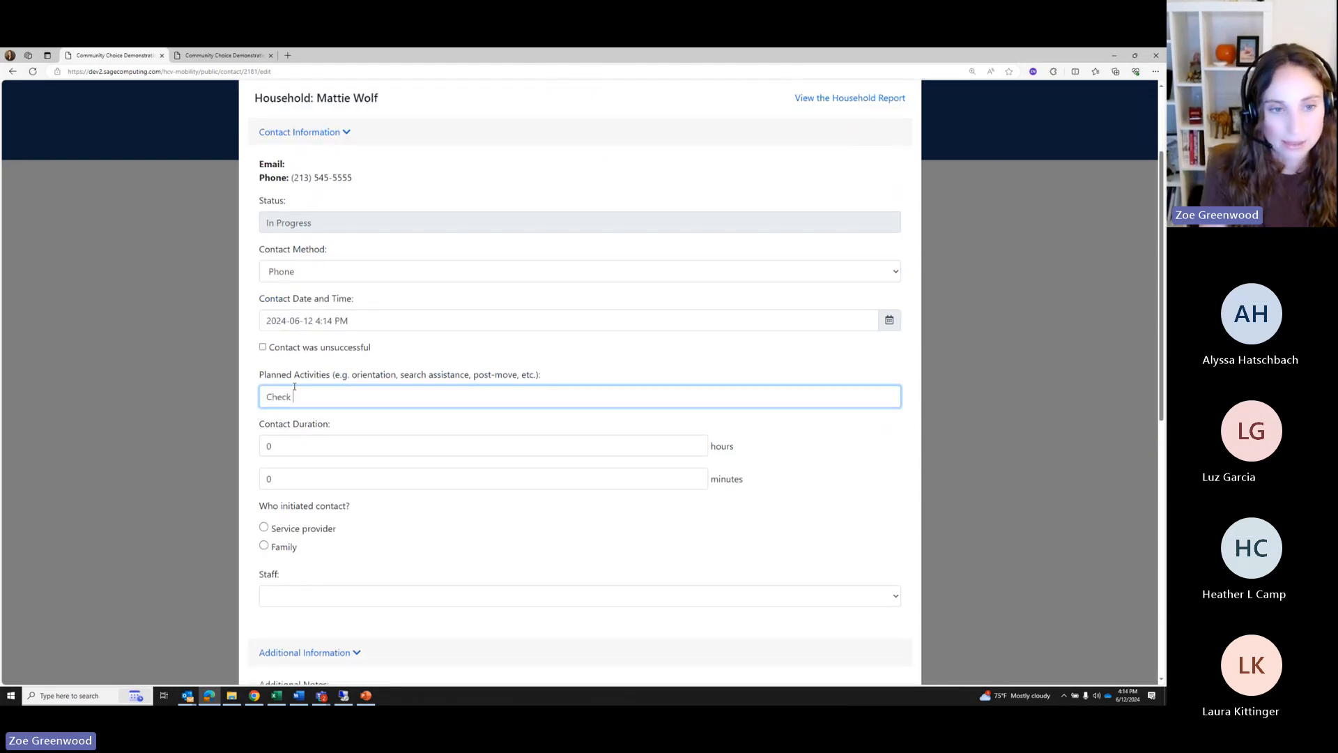
{"action": "type", "text": "in"}
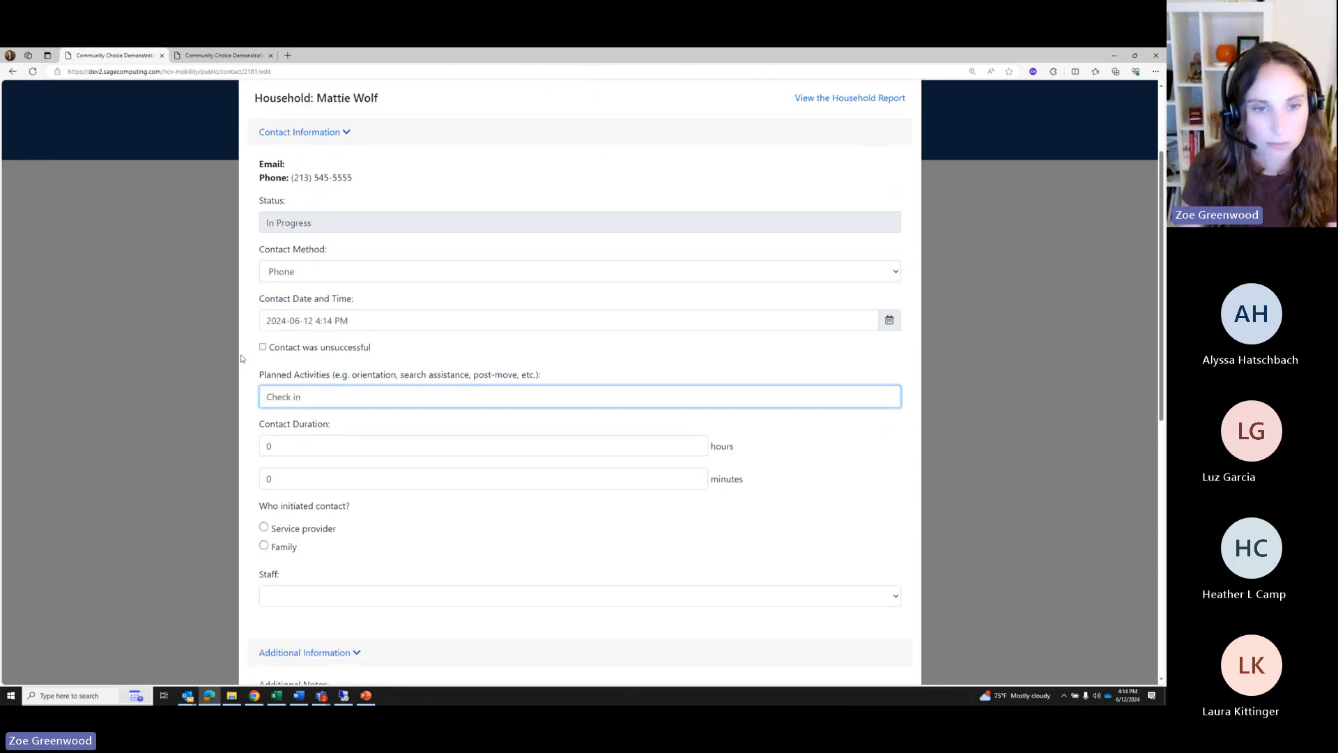
Set the contact duration to 1 hour, initiated by the service provider
{"action": "scroll", "coordinate": [326, 379], "scroll_direction": "down", "scroll_amount": 1}
{"action": "left_click", "coordinate": [279, 357]}
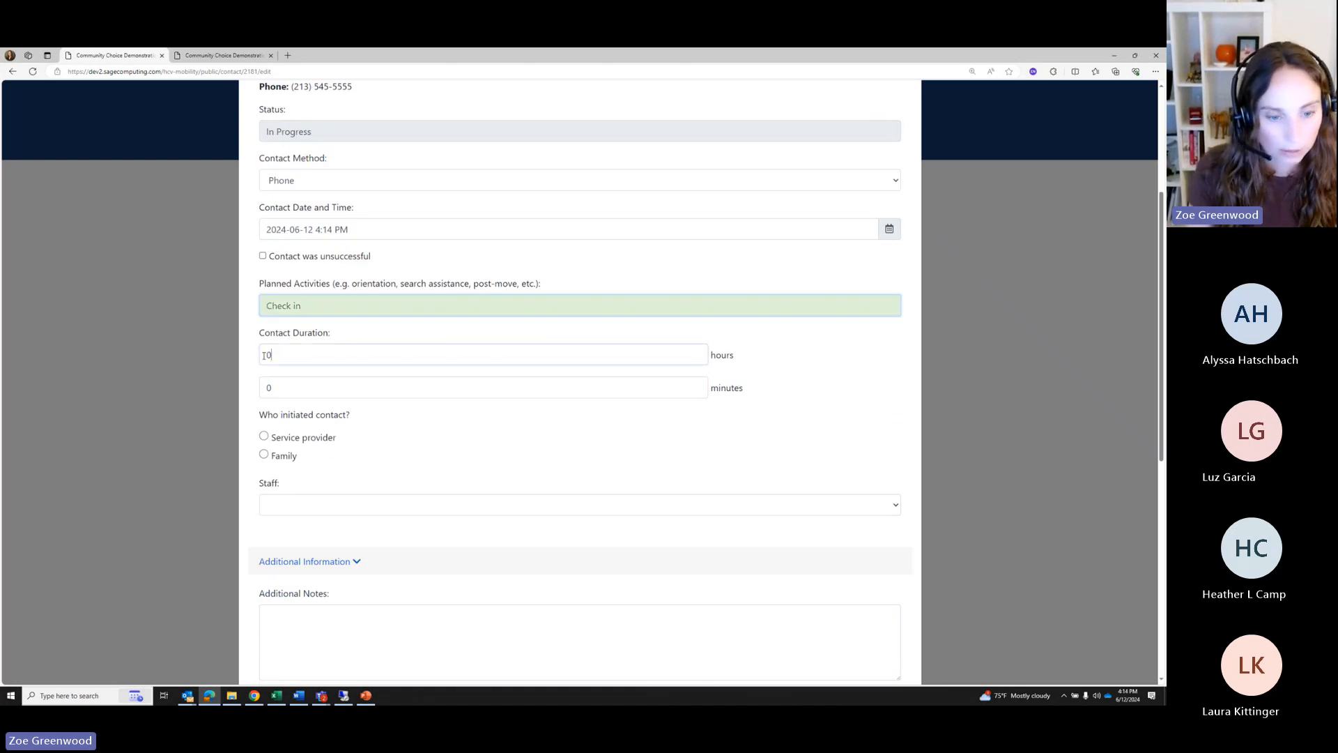
{"action": "type", "text": "1"}
{"action": "left_click", "coordinate": [504, 431]}
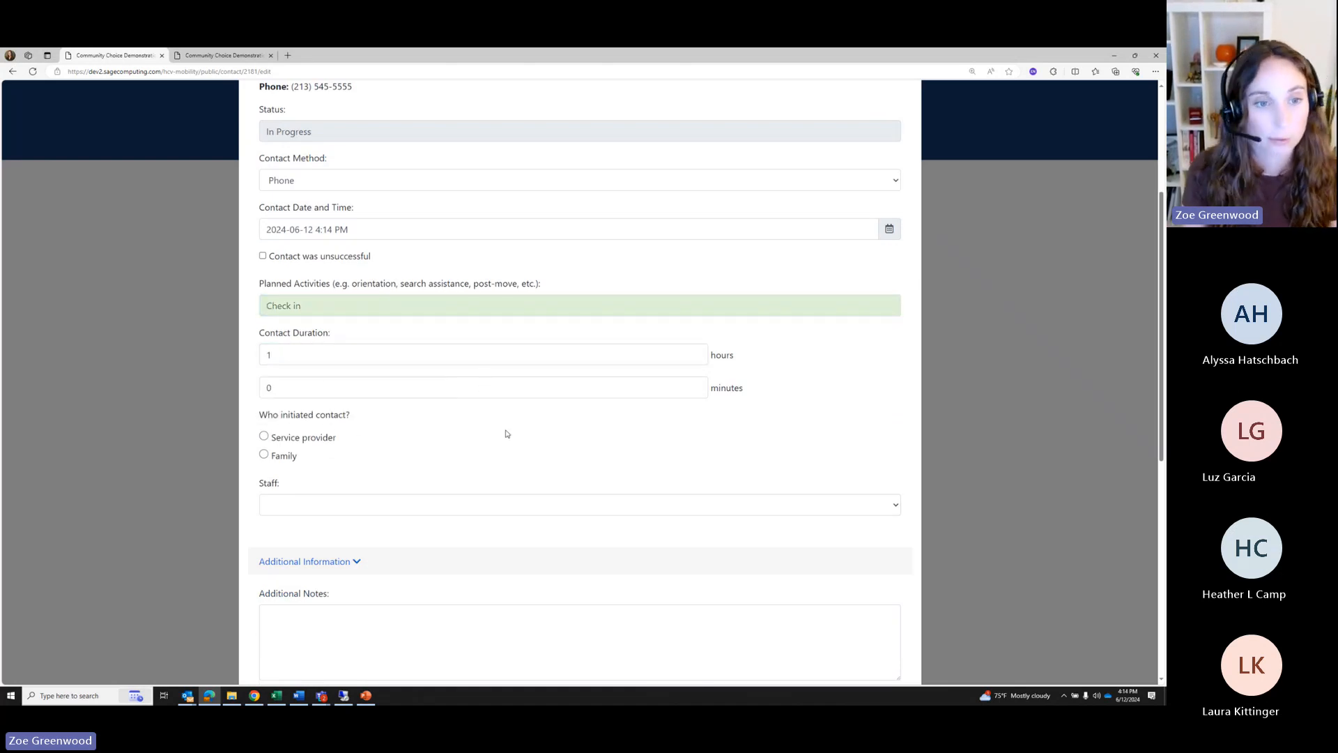
{"action": "scroll", "coordinate": [474, 418], "scroll_direction": "down", "scroll_amount": 1}
{"action": "left_click", "coordinate": [301, 349]}
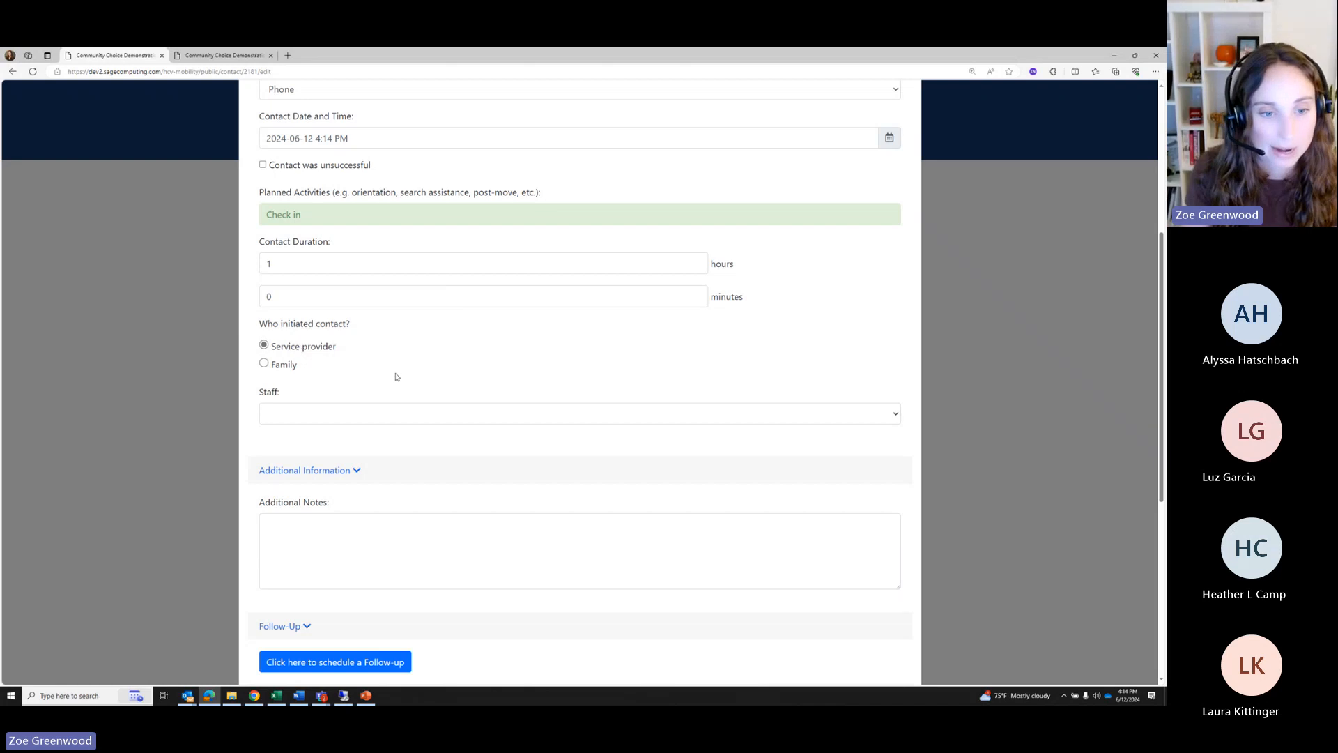
{"action": "scroll", "coordinate": [393, 376], "scroll_direction": "down", "scroll_amount": 4}
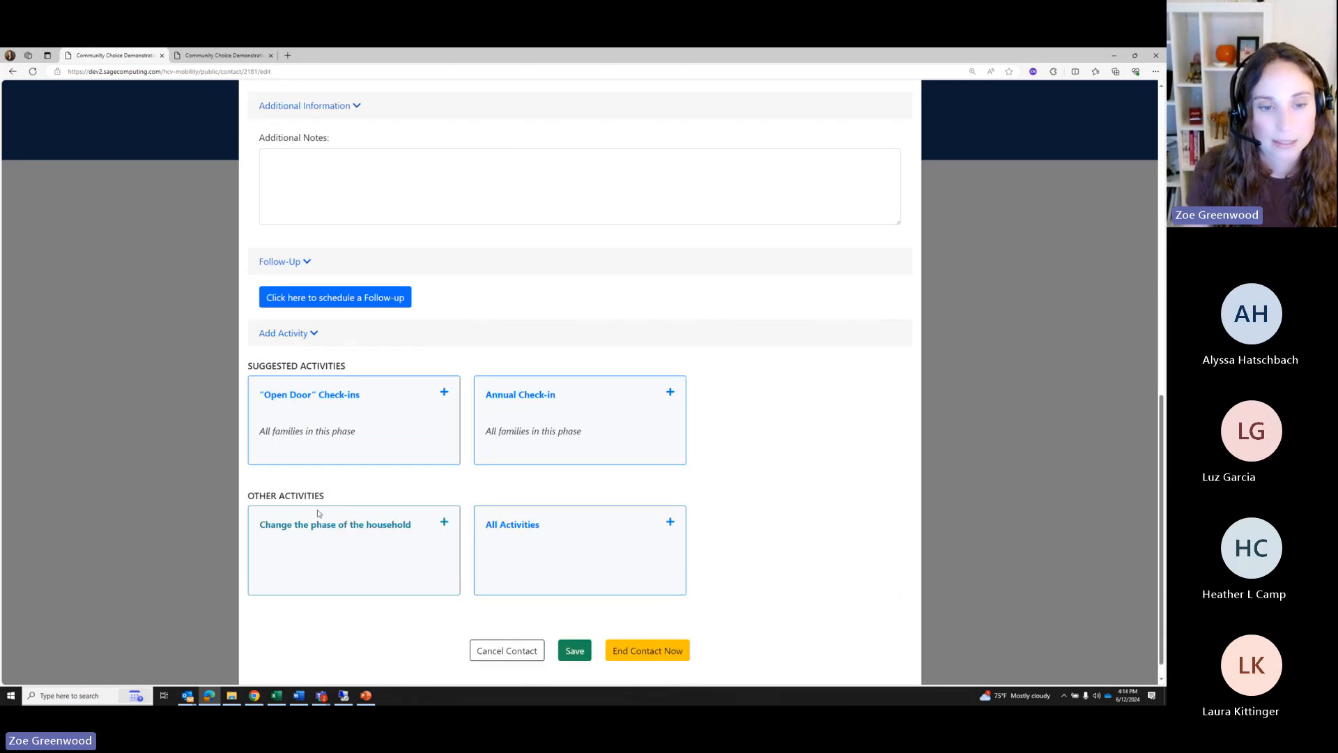
Change the household's phase to Phase 3: Family Preparation and save
{"action": "left_click", "coordinate": [342, 524]}
{"action": "left_click", "coordinate": [518, 187]}
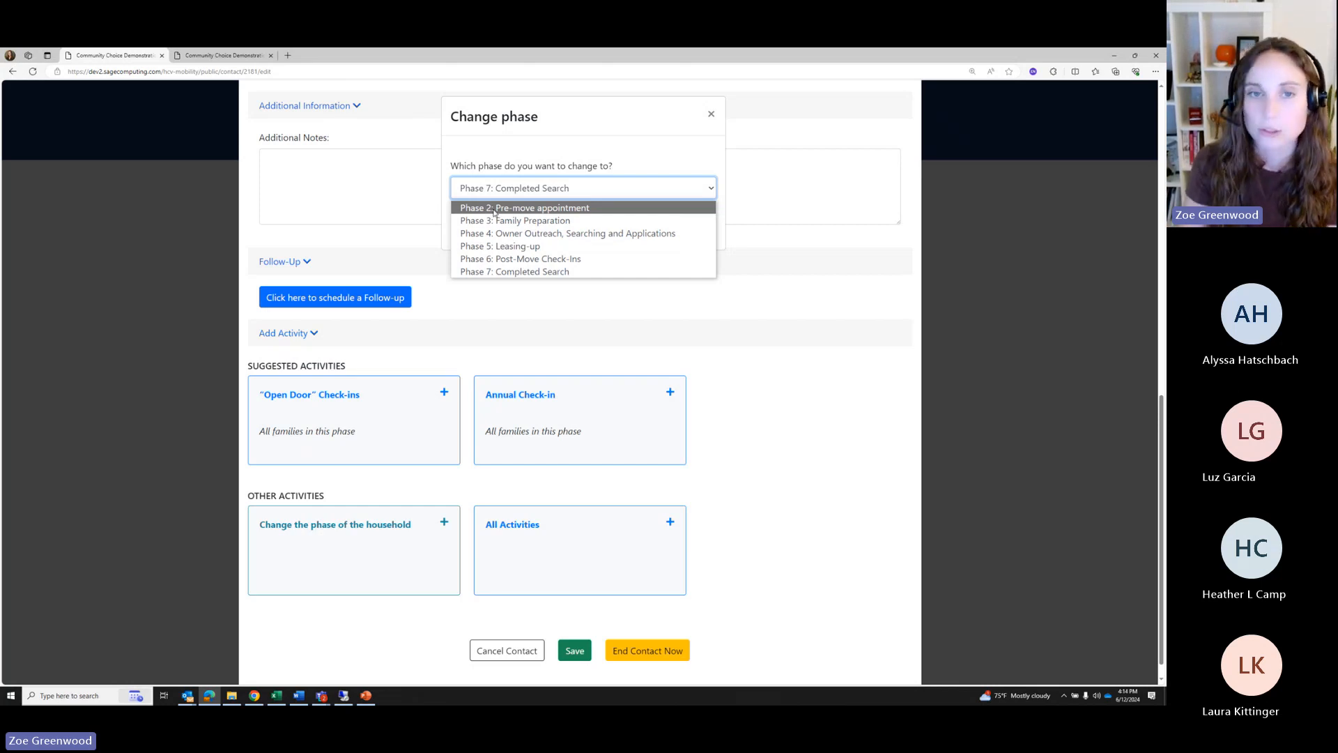
{"action": "left_click", "coordinate": [494, 221]}
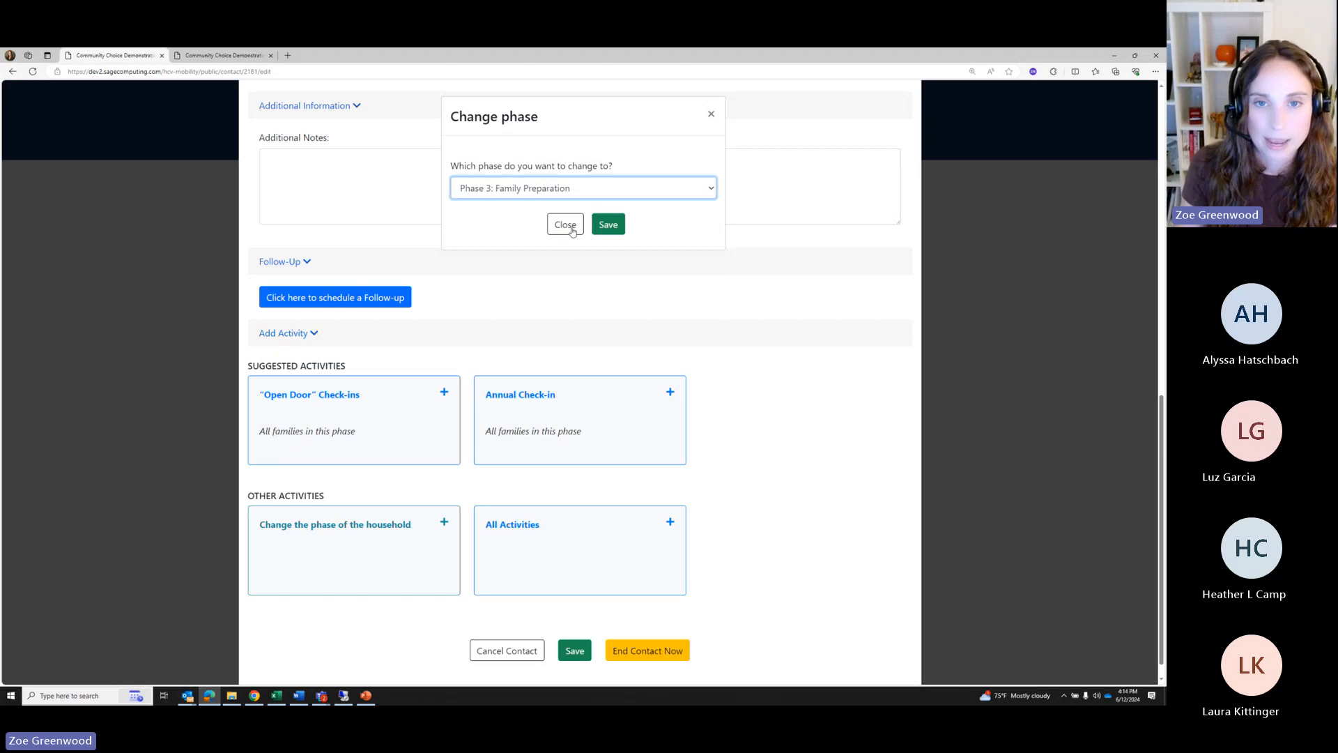
{"action": "left_click", "coordinate": [609, 228]}
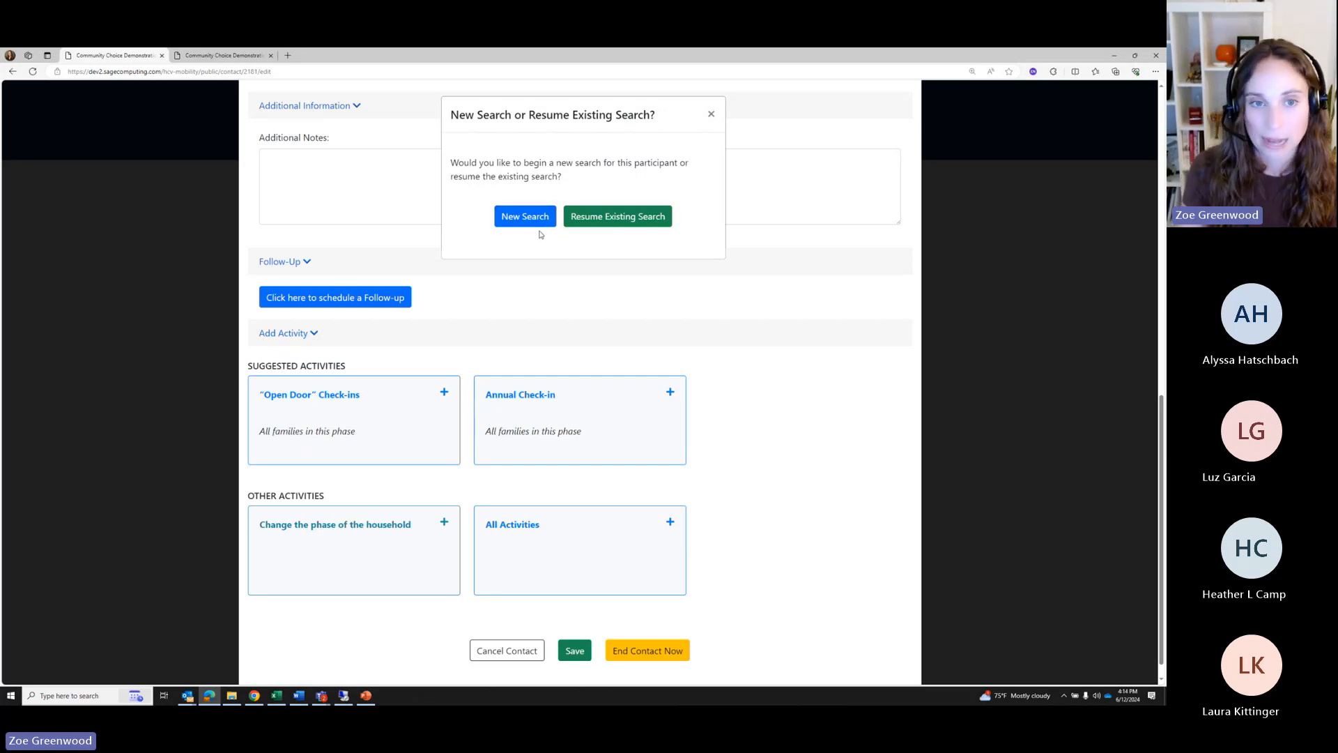
Resume the household's existing housing search and review the contact form
{"action": "left_click", "coordinate": [585, 222]}
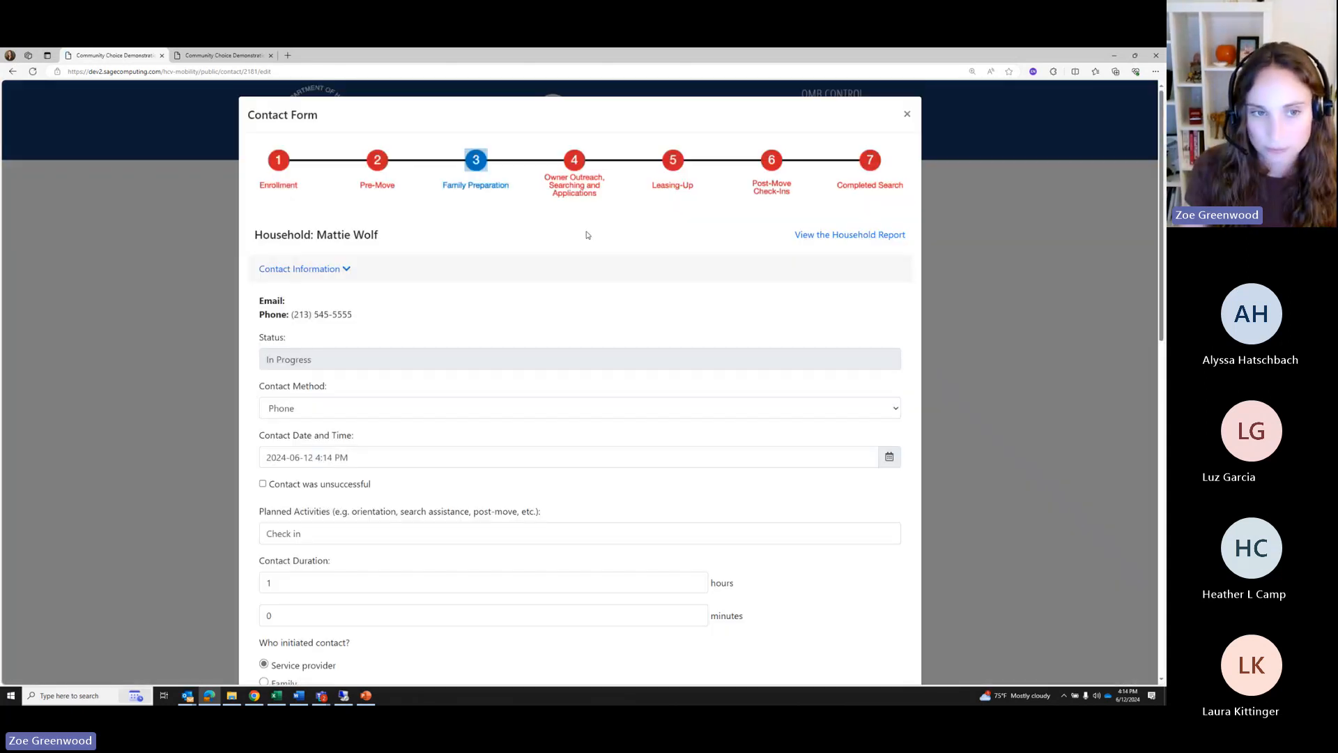
{"action": "scroll", "coordinate": [587, 235], "scroll_direction": "down", "scroll_amount": 11}
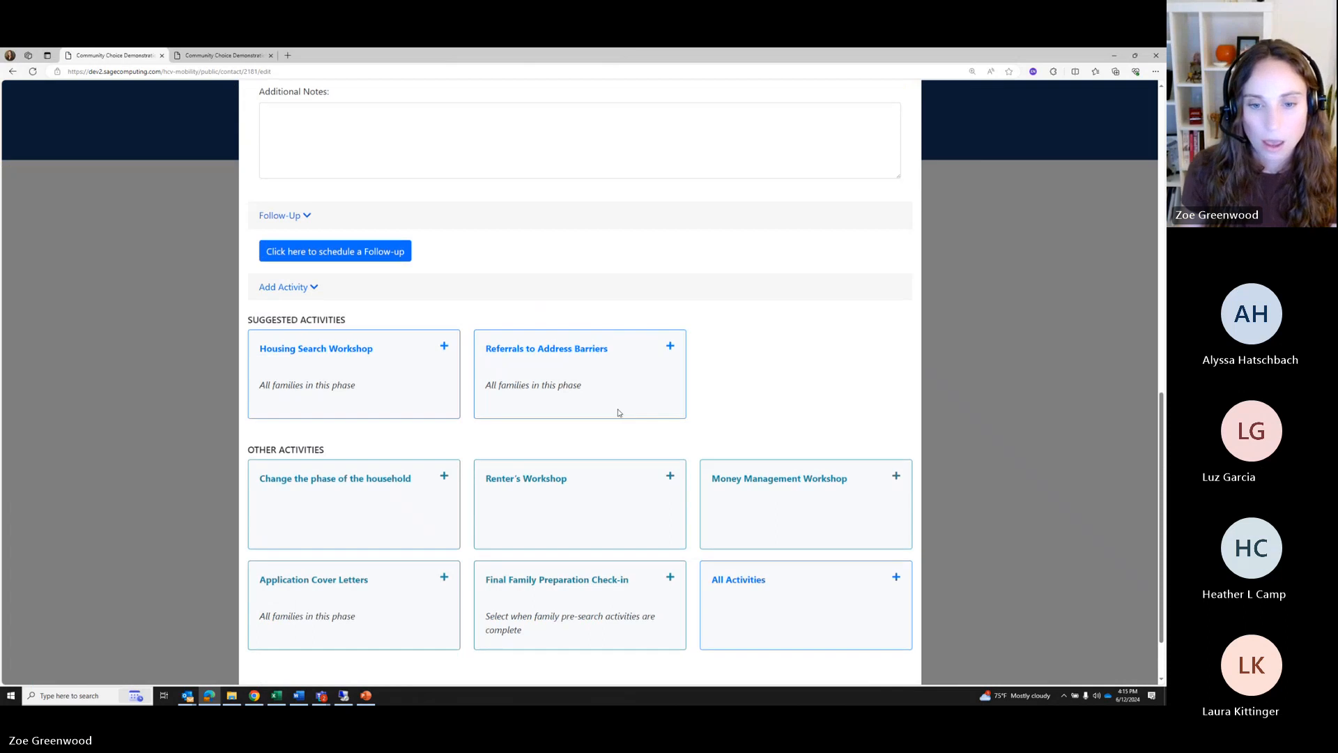
{"action": "scroll", "coordinate": [618, 409], "scroll_direction": "down", "scroll_amount": 2}
End the contact and open the completed household's report from the Services Complete list
{"action": "left_click", "coordinate": [594, 627]}
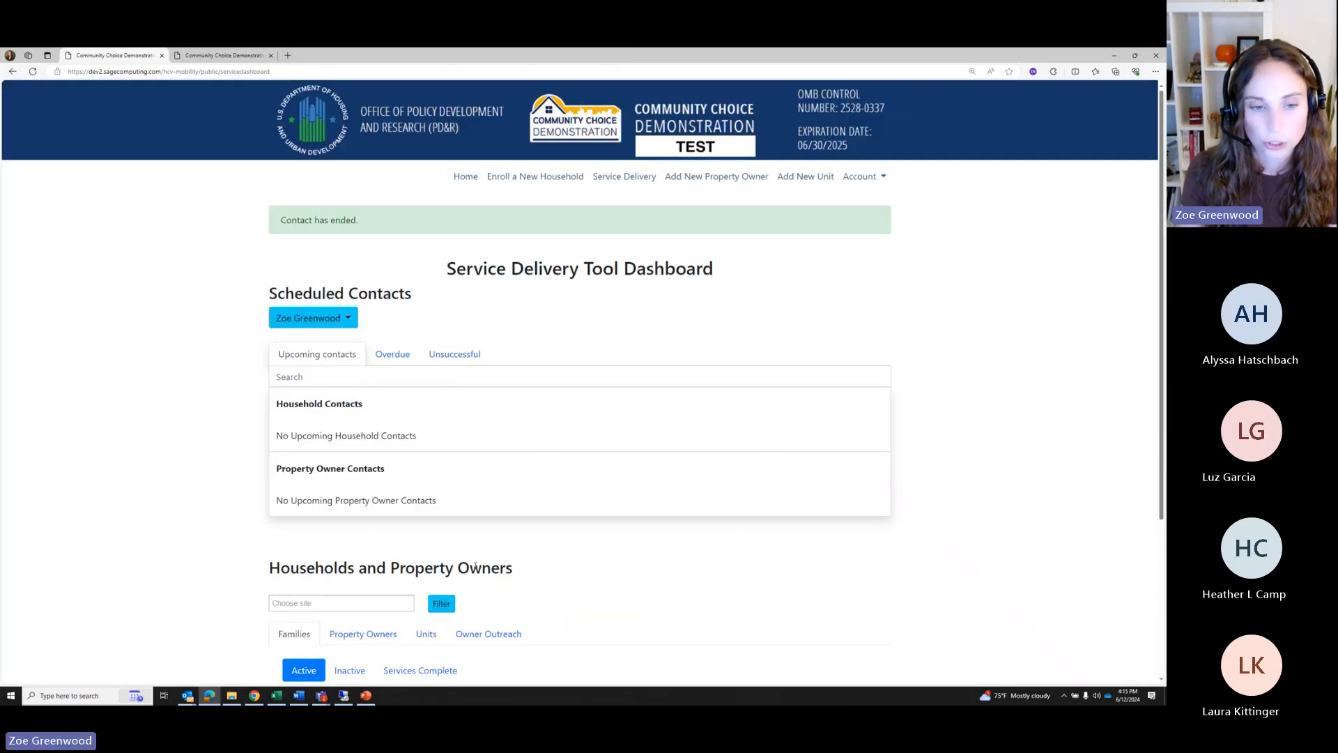
{"action": "scroll", "coordinate": [401, 342], "scroll_direction": "down", "scroll_amount": 5}
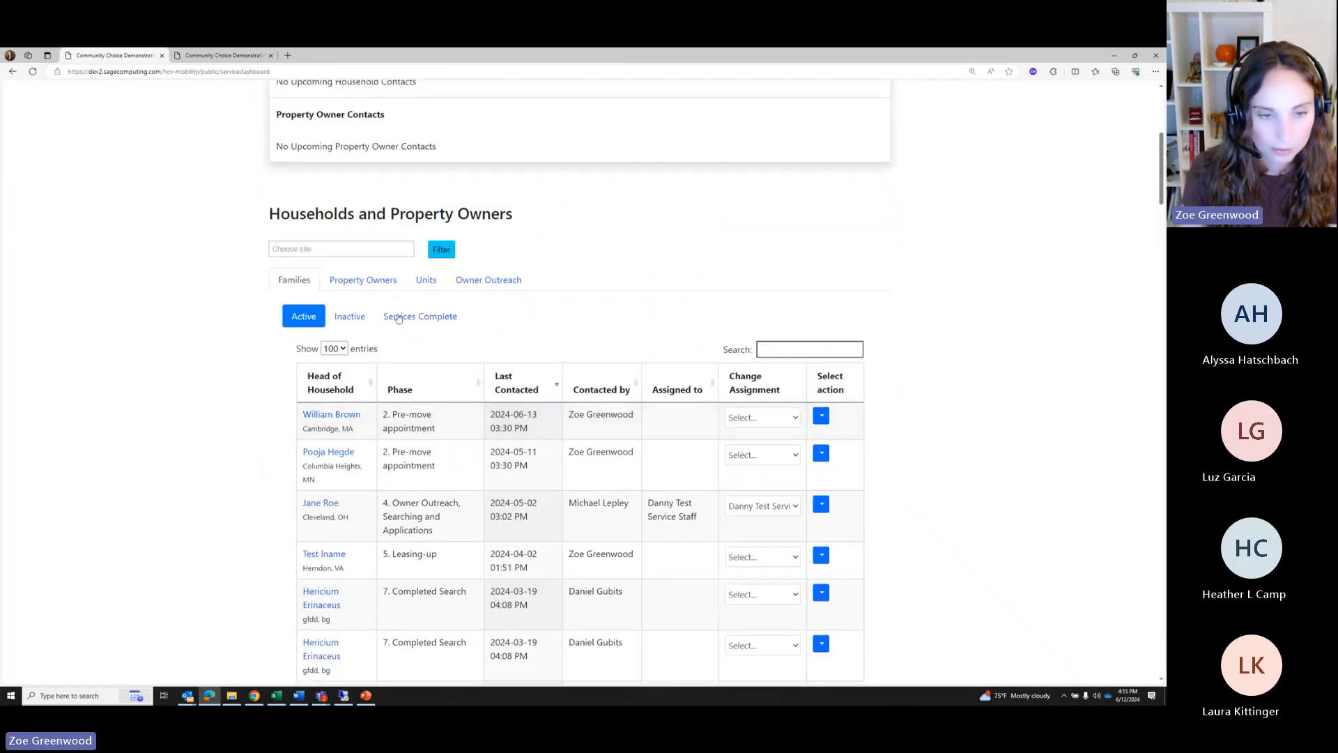
{"action": "left_click", "coordinate": [402, 318]}
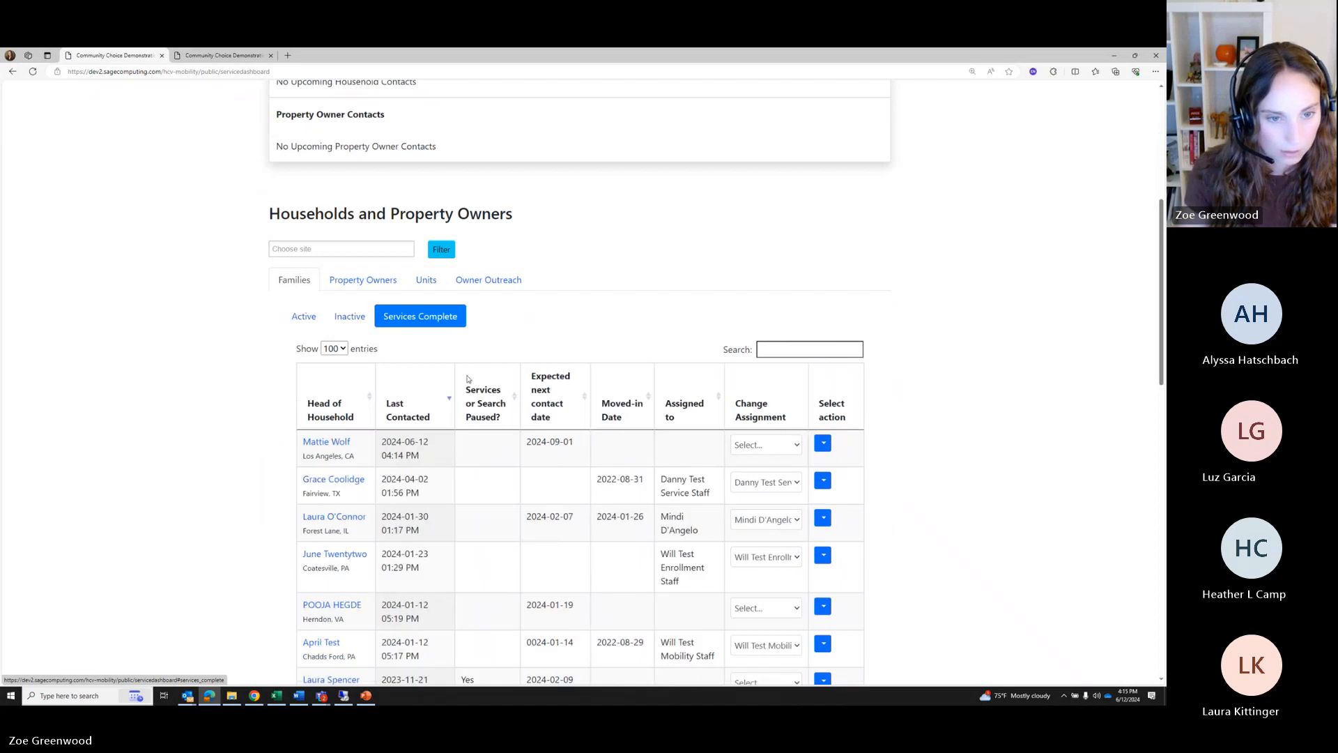
{"action": "left_click", "coordinate": [329, 443]}
{"action": "scroll", "coordinate": [561, 461], "scroll_direction": "down", "scroll_amount": 1}
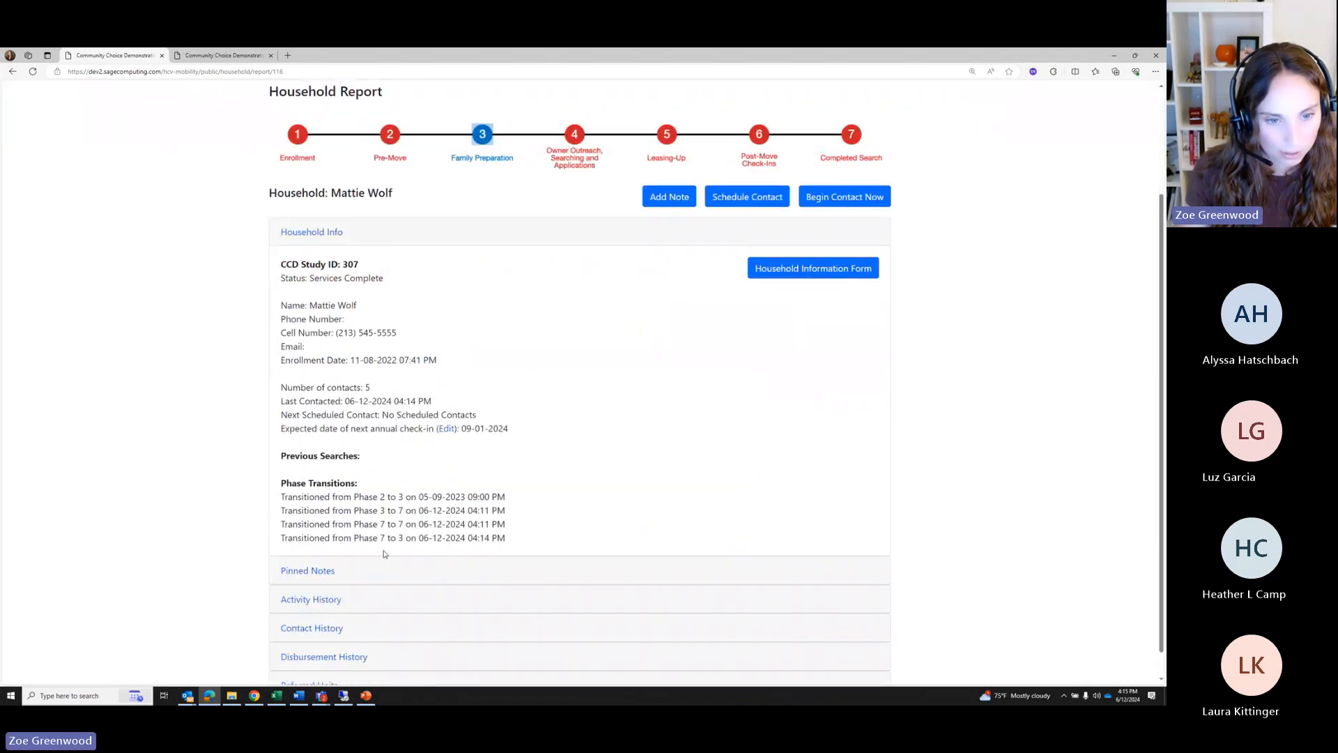
{"action": "scroll", "coordinate": [718, 437], "scroll_direction": "up", "scroll_amount": 2}
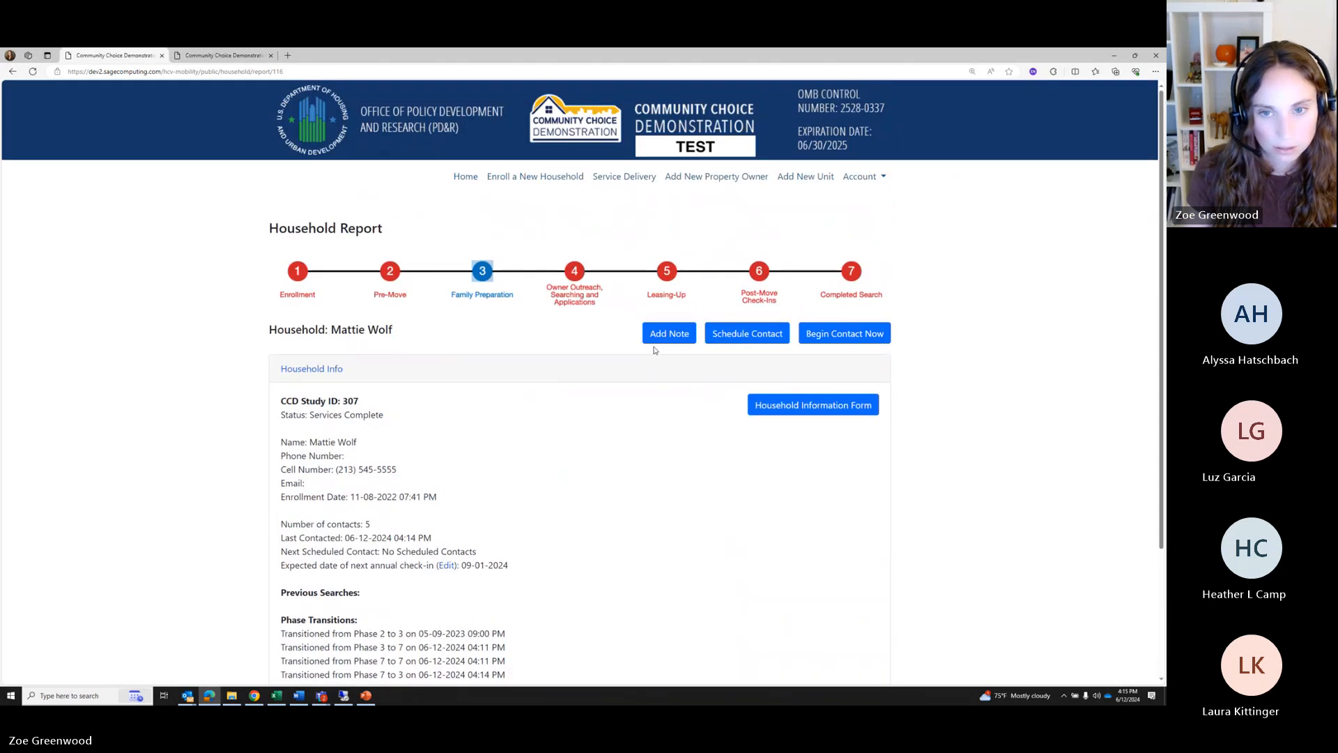
{"action": "scroll", "coordinate": [655, 348], "scroll_direction": "down", "scroll_amount": 1}
{"action": "scroll", "coordinate": [491, 493], "scroll_direction": "down", "scroll_amount": 3}
{"action": "left_click_drag", "start_coordinate": [354, 509], "coordinate": [532, 511]}
{"action": "left_click", "coordinate": [557, 460]}
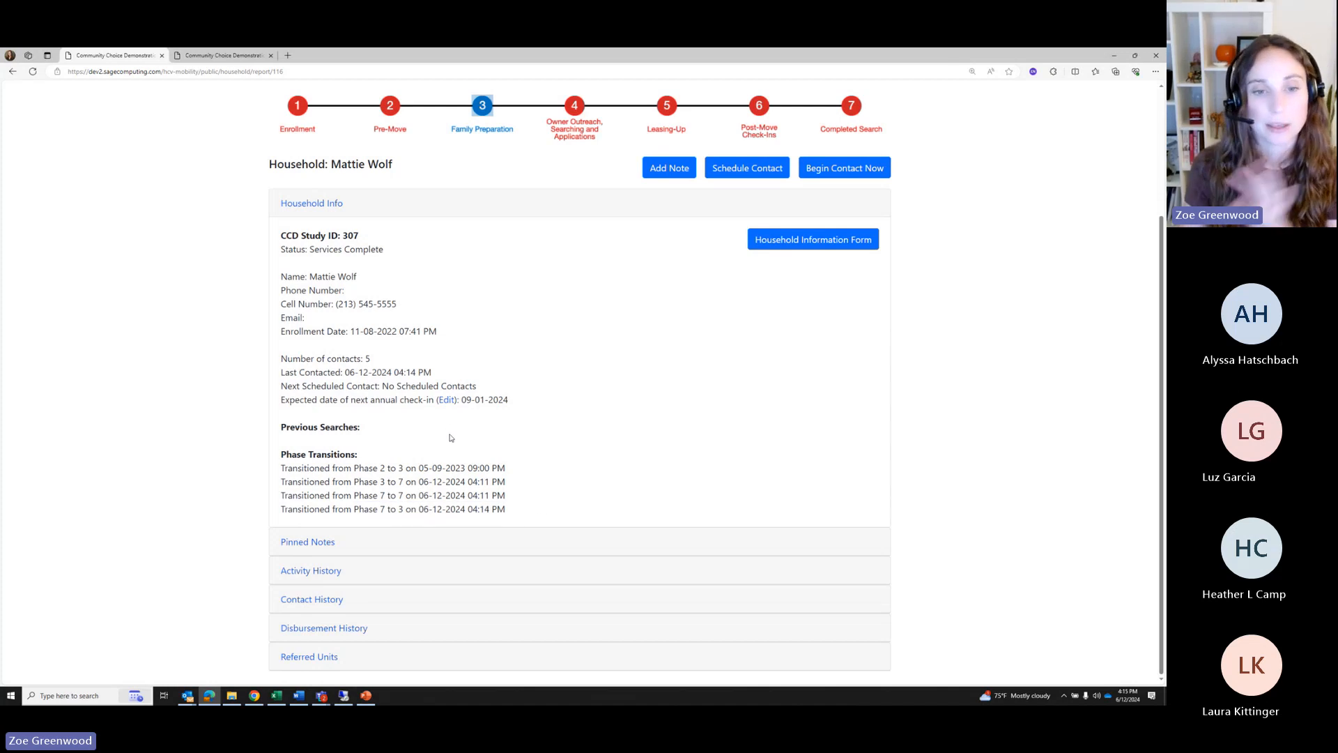
Set the household status to Active services, save, and return to its report
{"action": "left_click", "coordinate": [809, 242]}
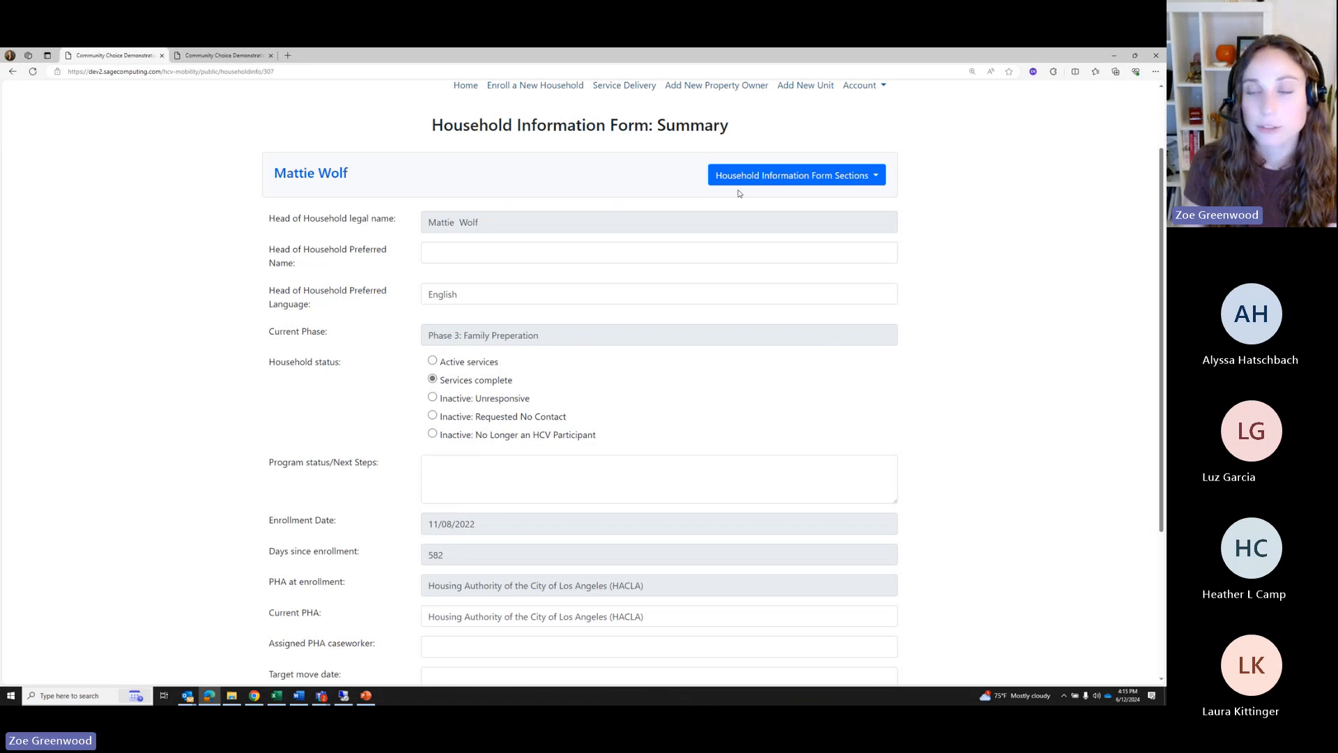
{"action": "left_click", "coordinate": [432, 362]}
{"action": "scroll", "coordinate": [480, 366], "scroll_direction": "down", "scroll_amount": 1}
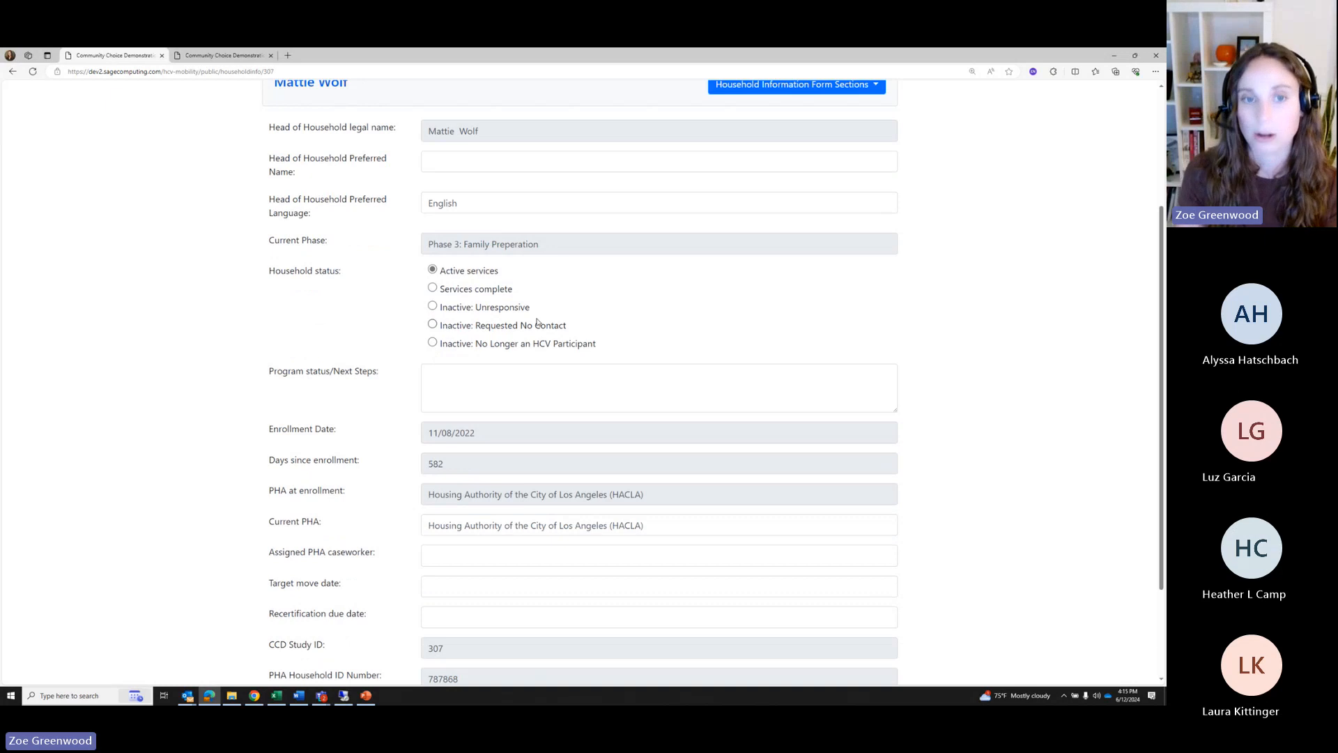
{"action": "scroll", "coordinate": [534, 328], "scroll_direction": "down", "scroll_amount": 2}
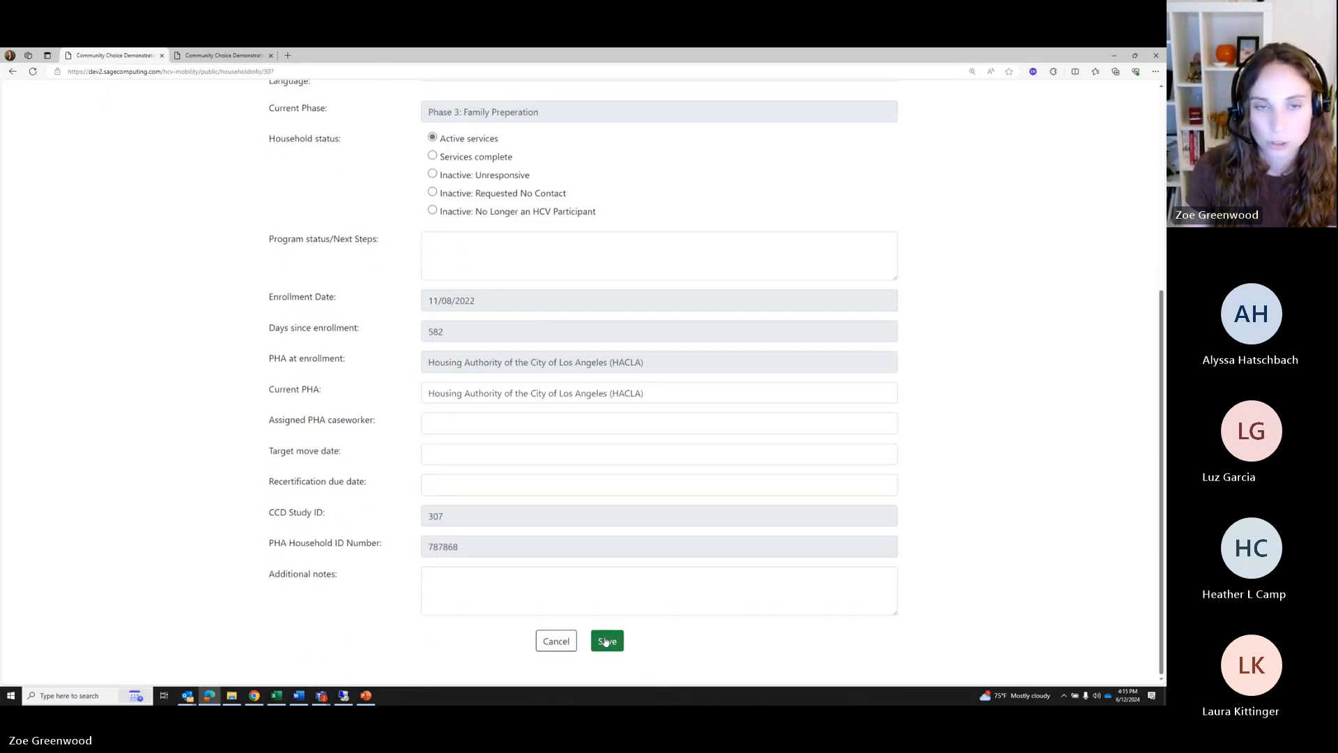
{"action": "left_click", "coordinate": [606, 641]}
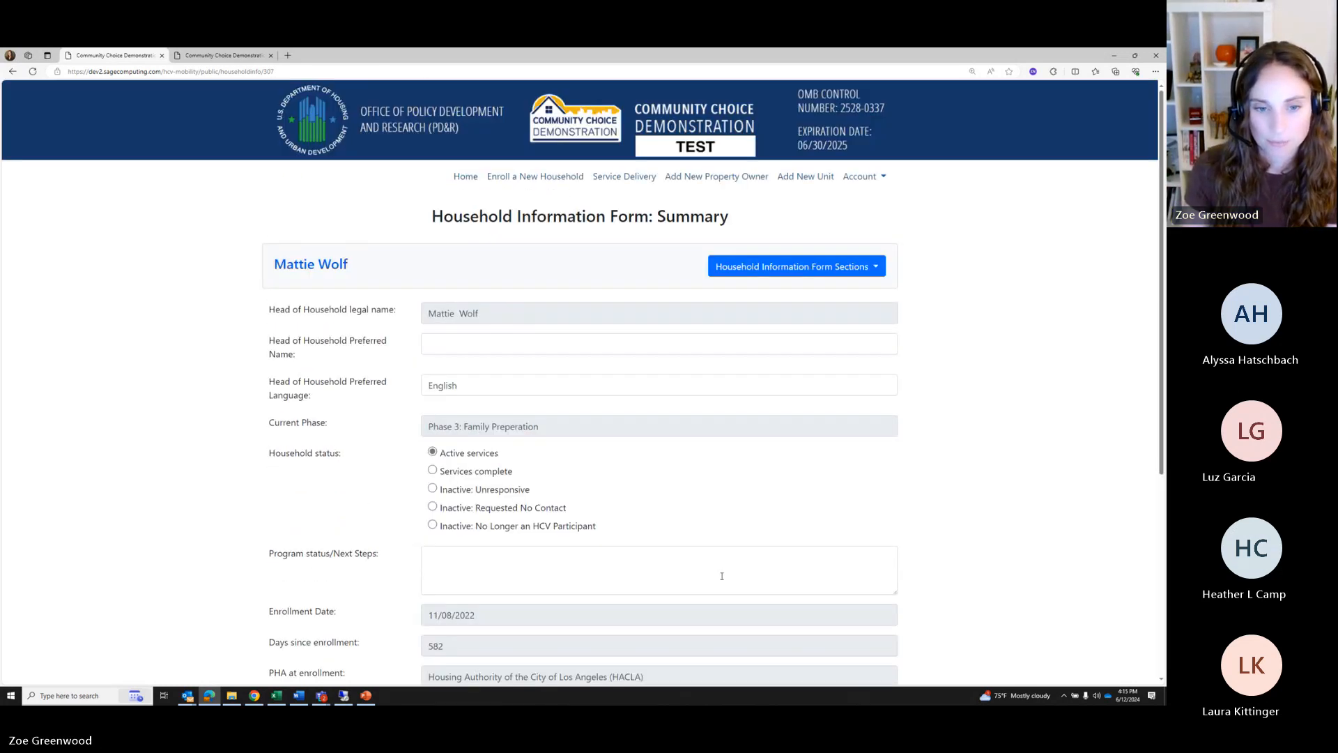
{"action": "scroll", "coordinate": [722, 576], "scroll_direction": "down", "scroll_amount": 5}
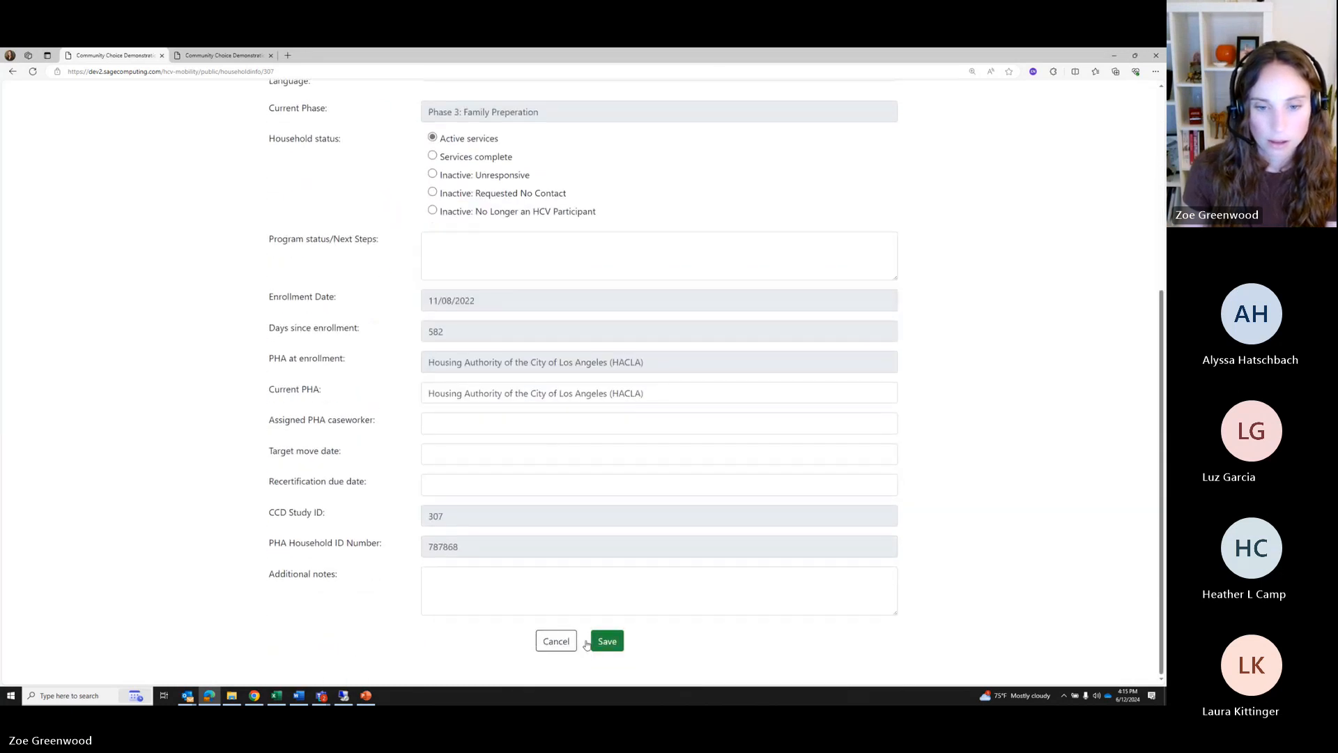
{"action": "left_click", "coordinate": [602, 642]}
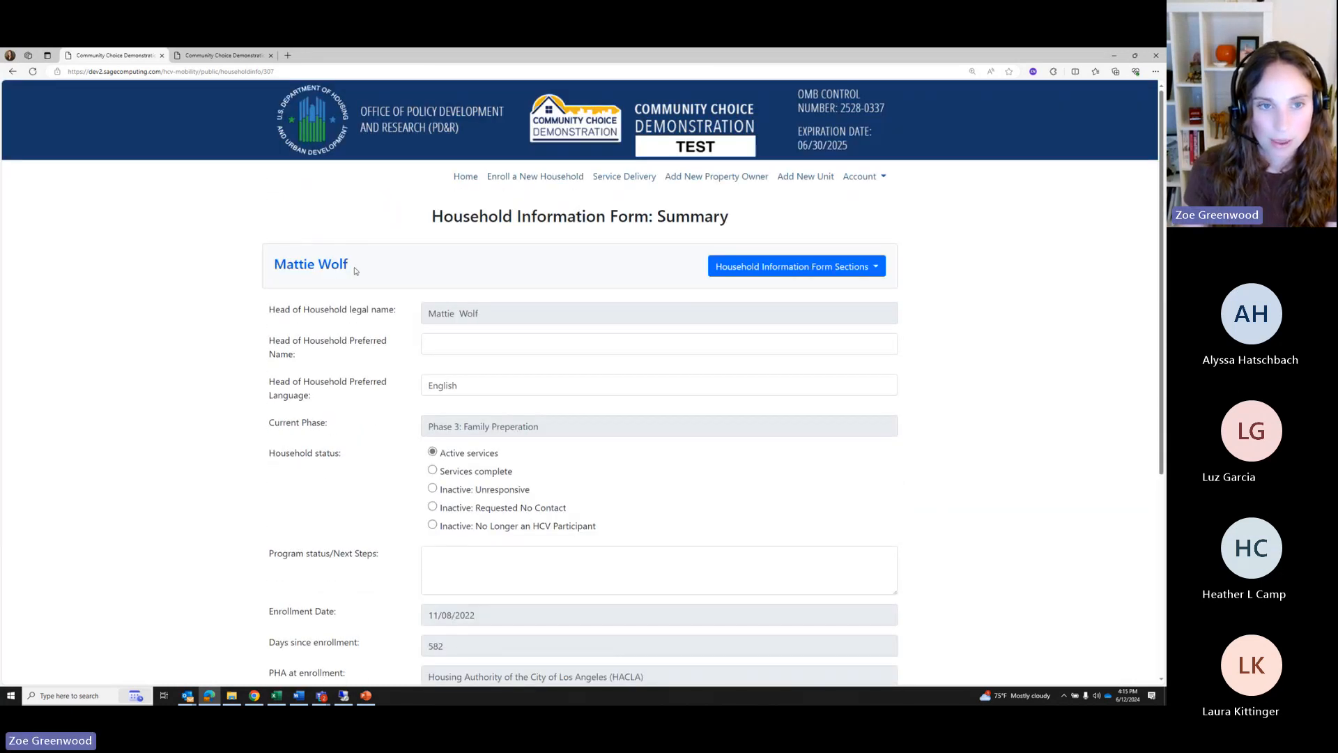
{"action": "left_click", "coordinate": [332, 272]}
{"action": "scroll", "coordinate": [468, 373], "scroll_direction": "down", "scroll_amount": 1}
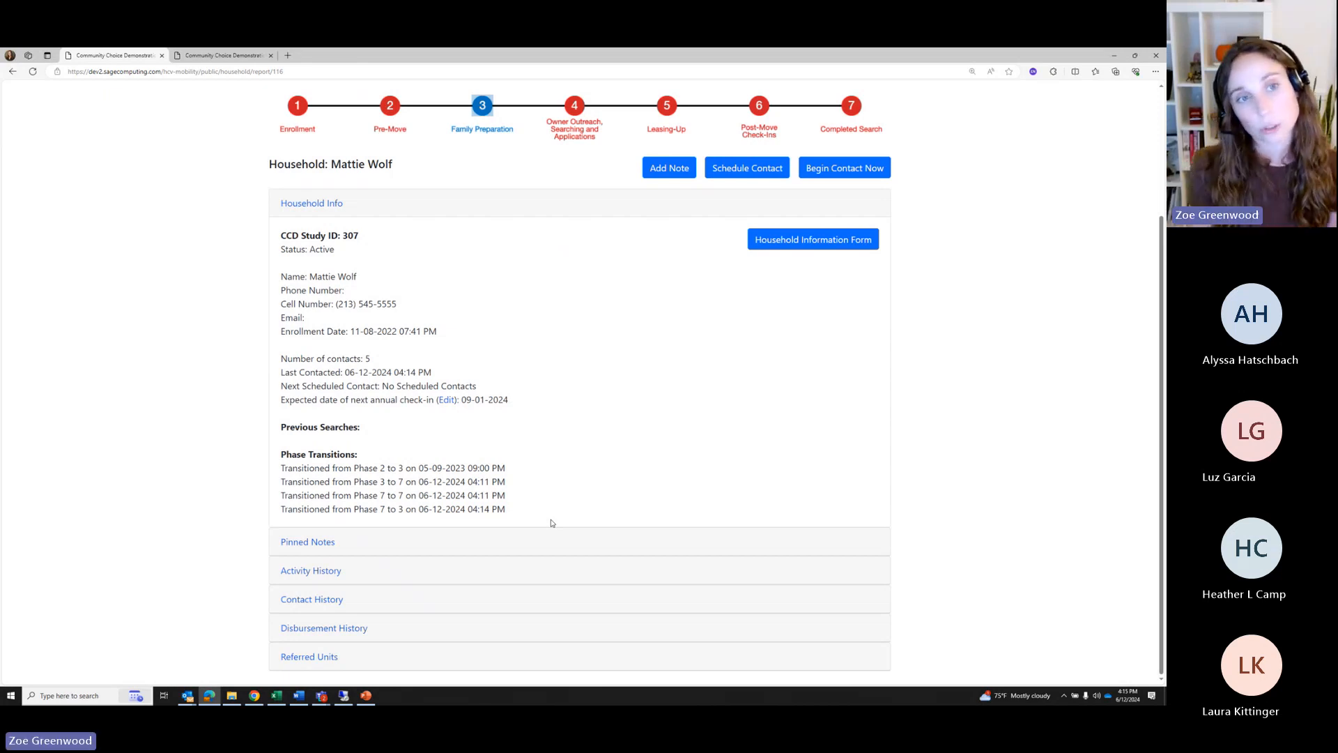
Open the unresponsive household's report from the dashboard's Inactive list
{"action": "scroll", "coordinate": [636, 310], "scroll_direction": "up", "scroll_amount": 2}
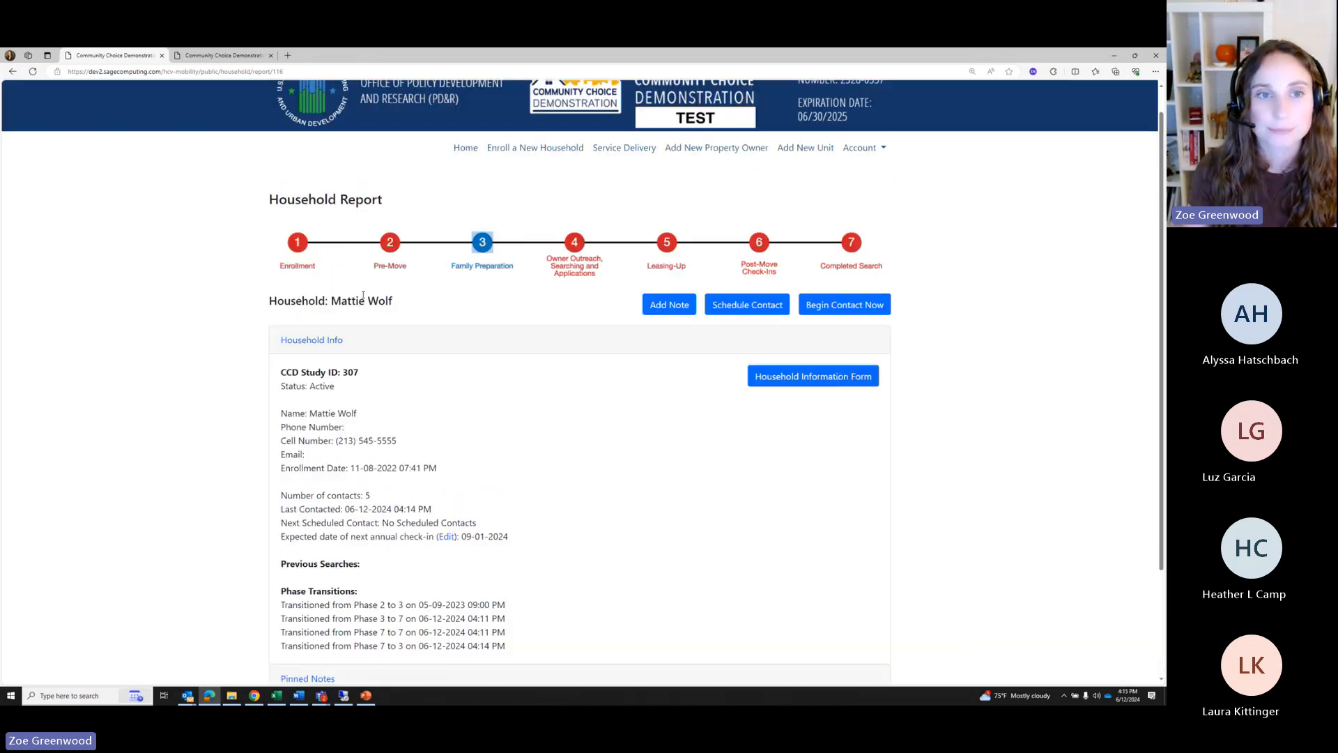
{"action": "left_click", "coordinate": [633, 148]}
{"action": "scroll", "coordinate": [376, 453], "scroll_direction": "down", "scroll_amount": 3}
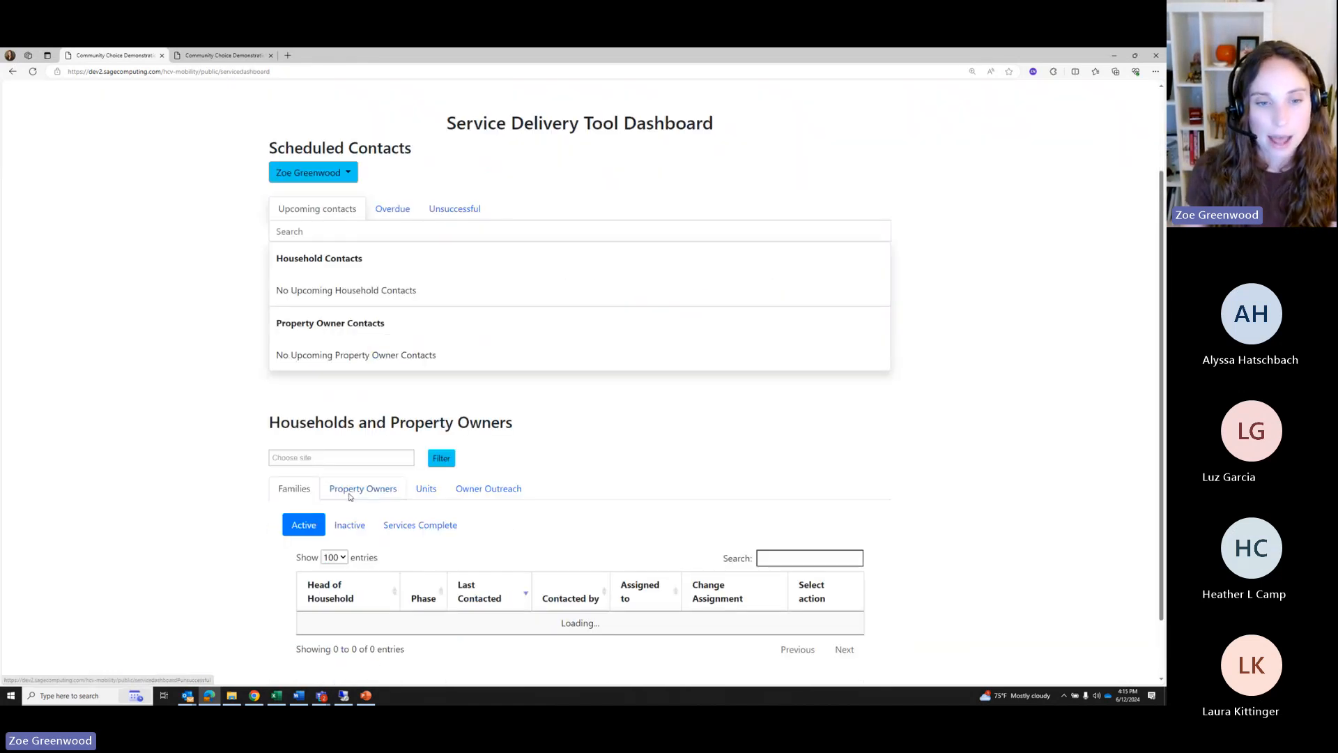
{"action": "left_click", "coordinate": [359, 453]}
{"action": "scroll", "coordinate": [357, 474], "scroll_direction": "down", "scroll_amount": 2}
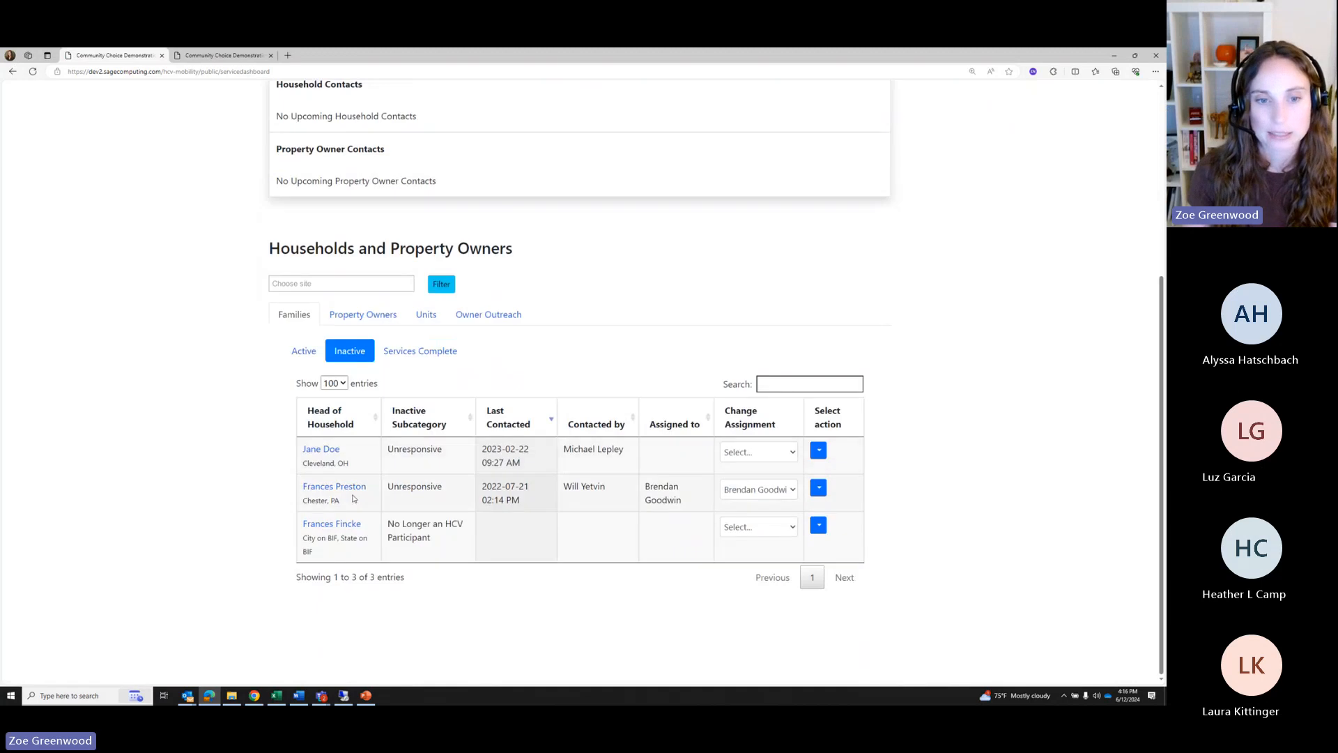
{"action": "left_click_drag", "start_coordinate": [395, 452], "coordinate": [443, 452]}
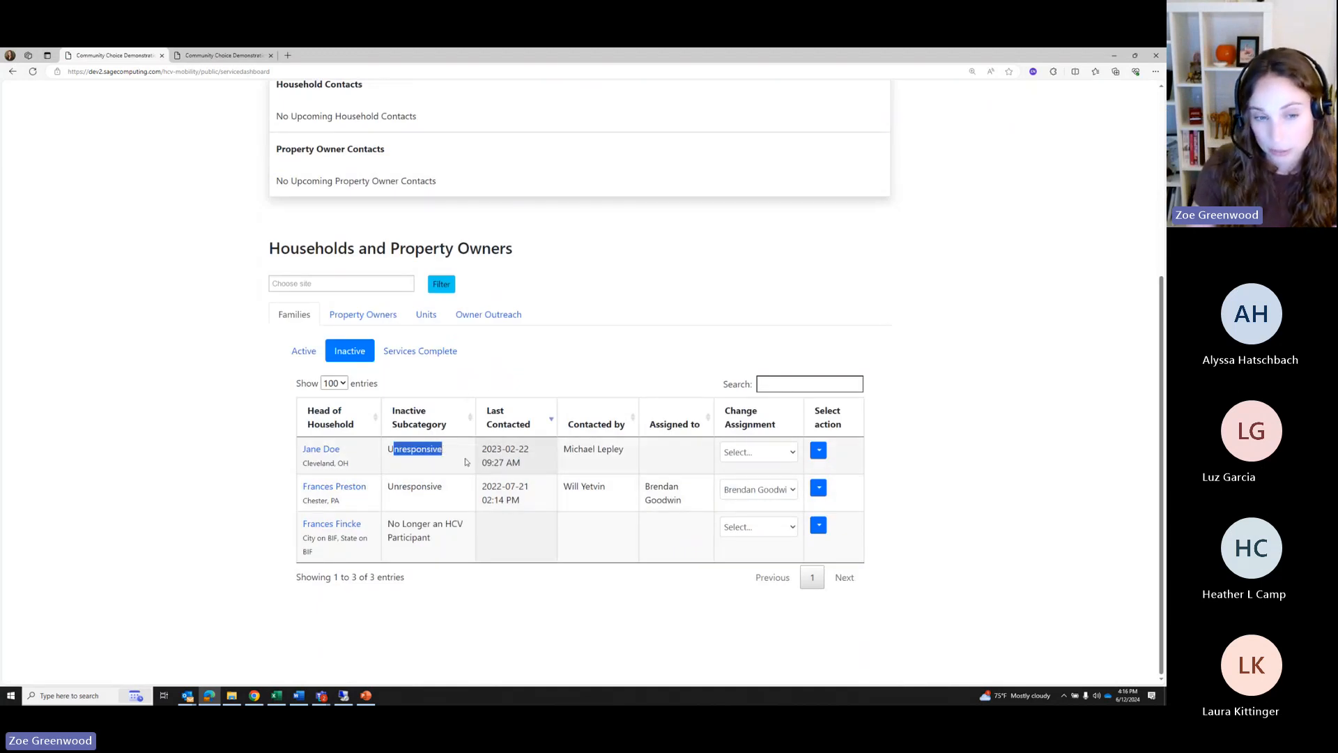
{"action": "left_click", "coordinate": [317, 454]}
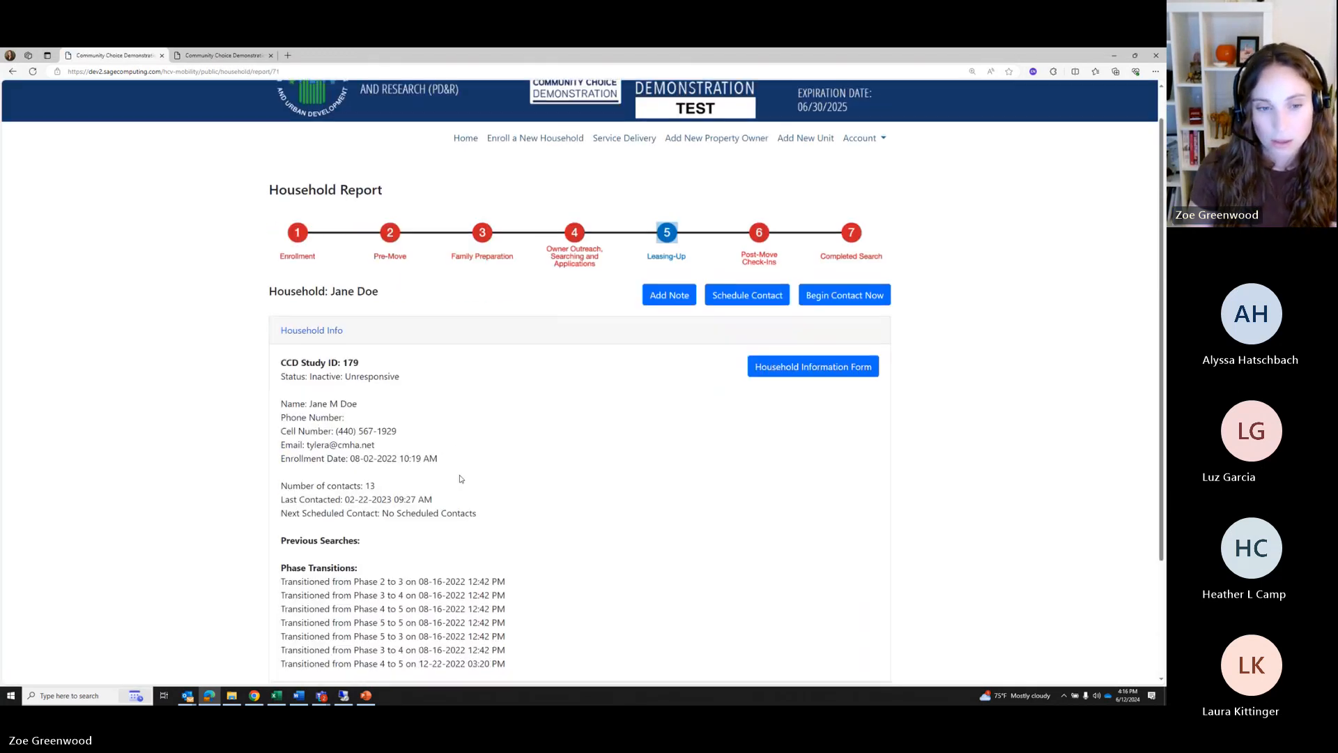
{"action": "scroll", "coordinate": [830, 239], "scroll_direction": "down", "scroll_amount": 3}
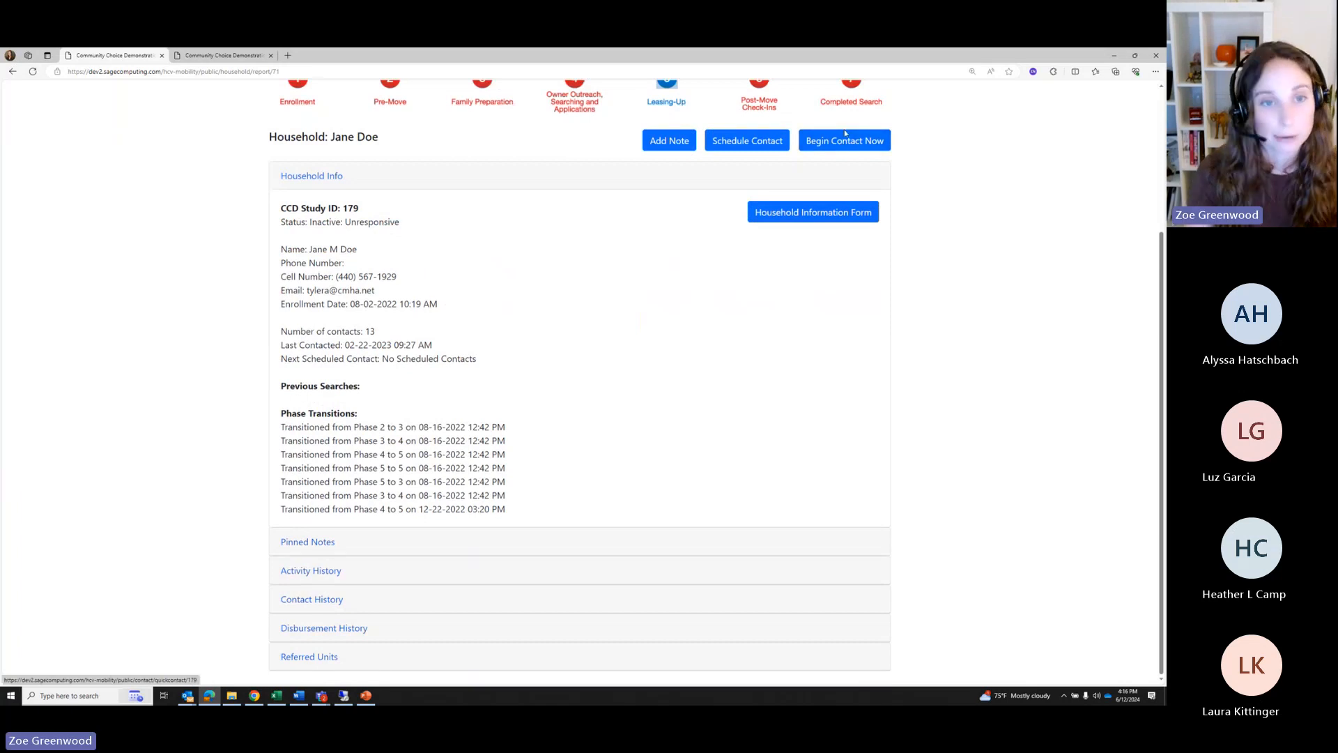
Change the household status to Active services and save
{"action": "left_click", "coordinate": [788, 213]}
{"action": "scroll", "coordinate": [550, 503], "scroll_direction": "down", "scroll_amount": 1}
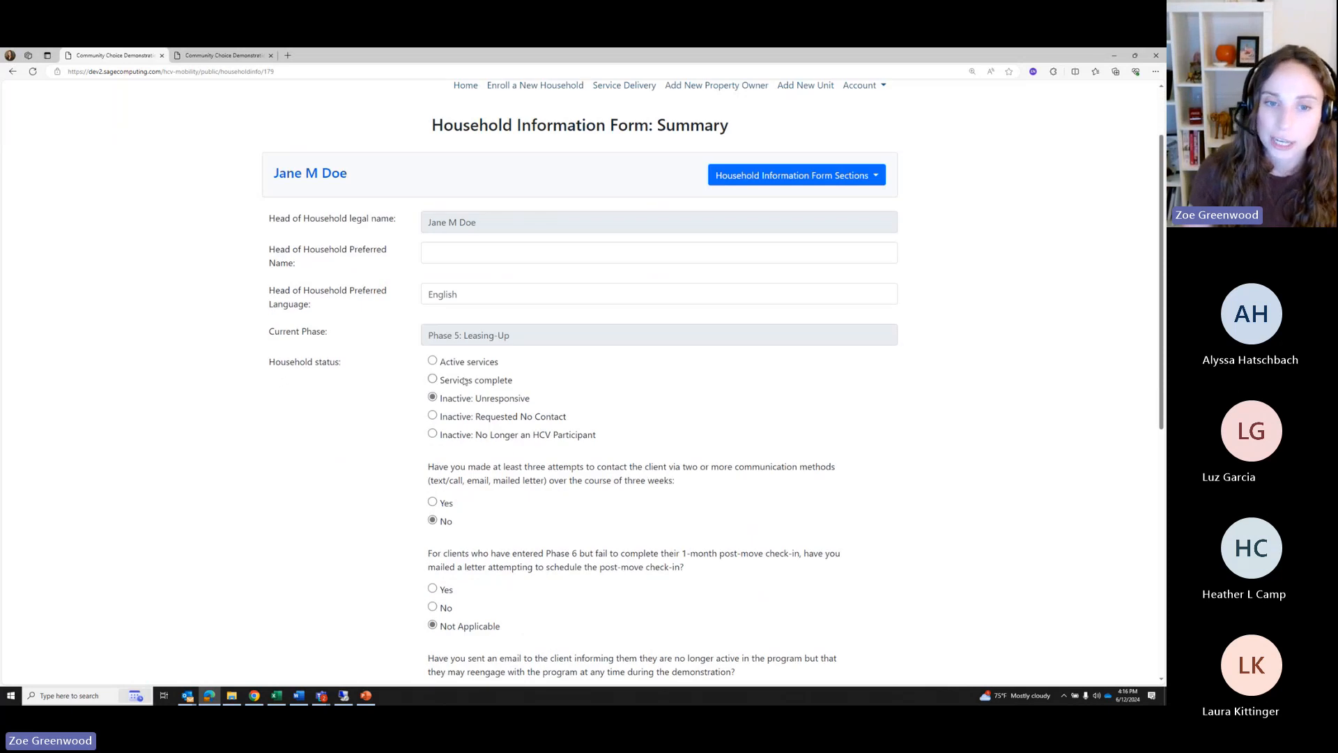
{"action": "left_click", "coordinate": [433, 360]}
{"action": "scroll", "coordinate": [452, 387], "scroll_direction": "down", "scroll_amount": 3}
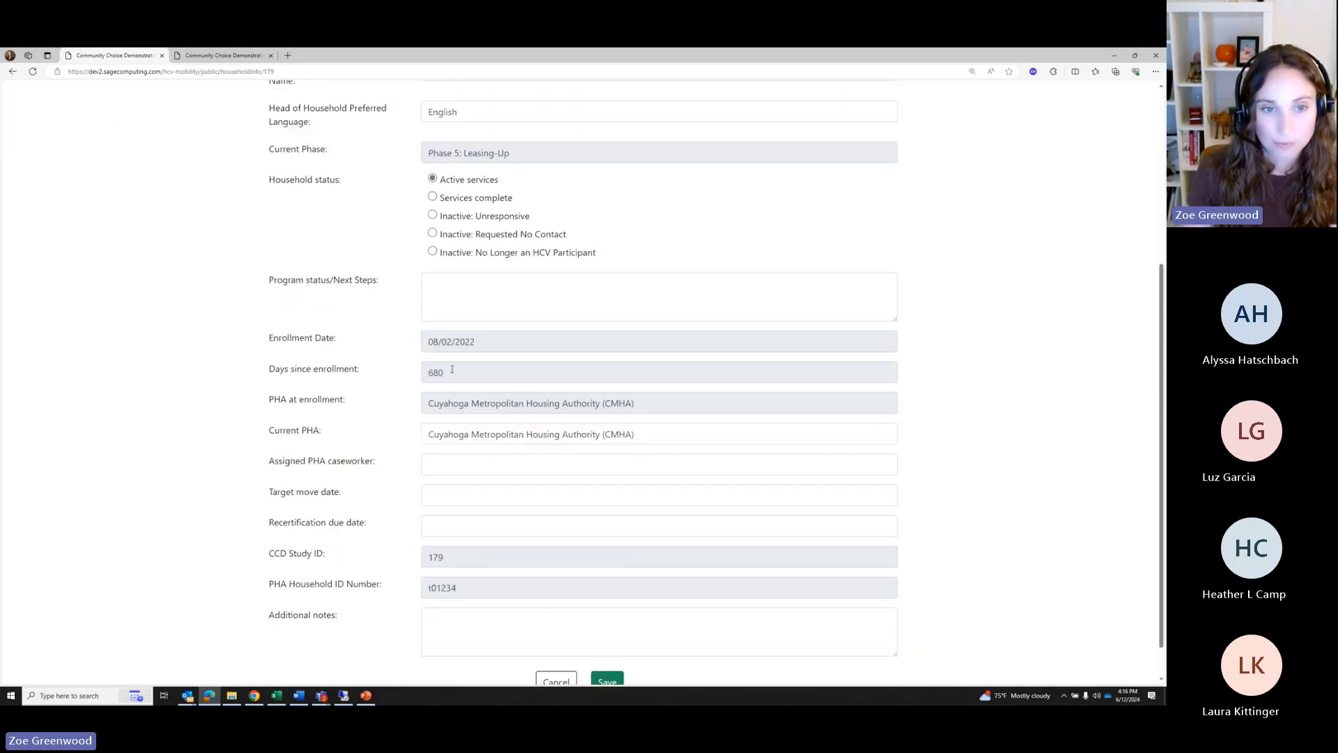
{"action": "left_click", "coordinate": [607, 641]}
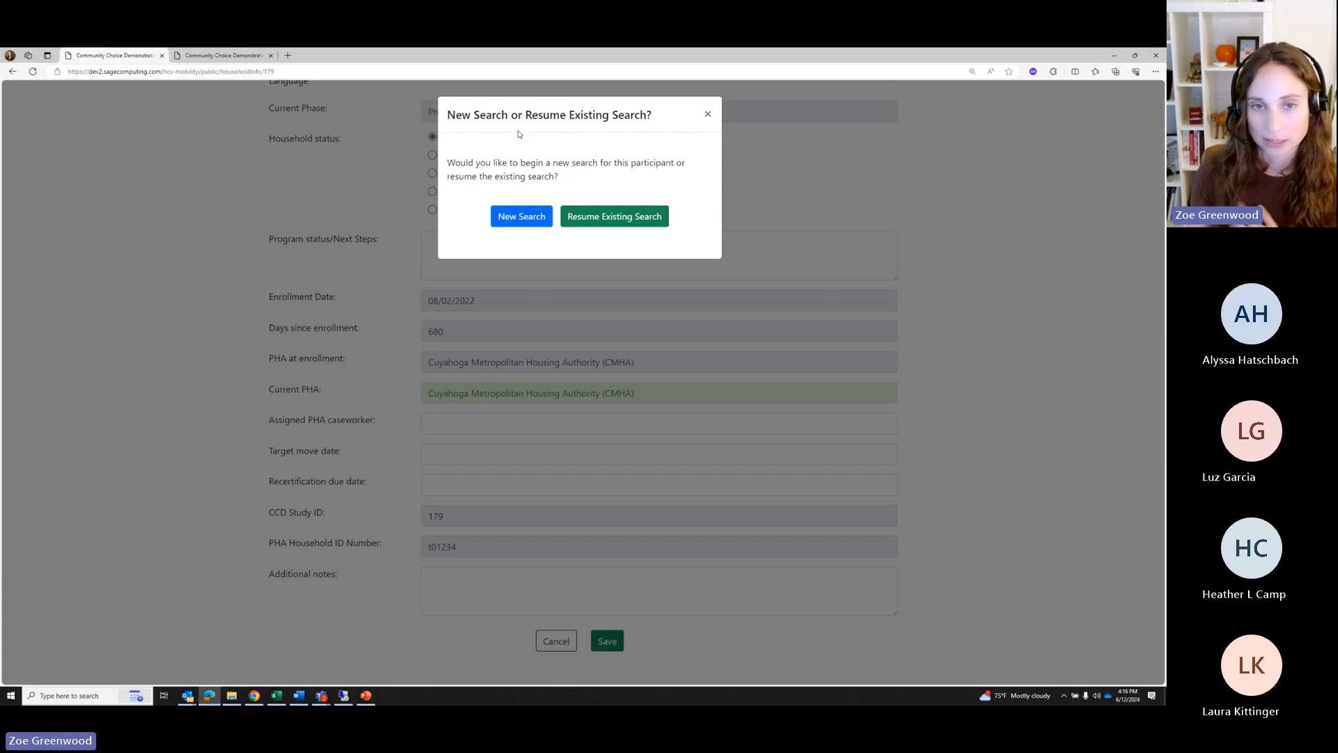
Resume the existing search, save the form again, and return to the household's report
{"action": "left_click", "coordinate": [632, 219]}
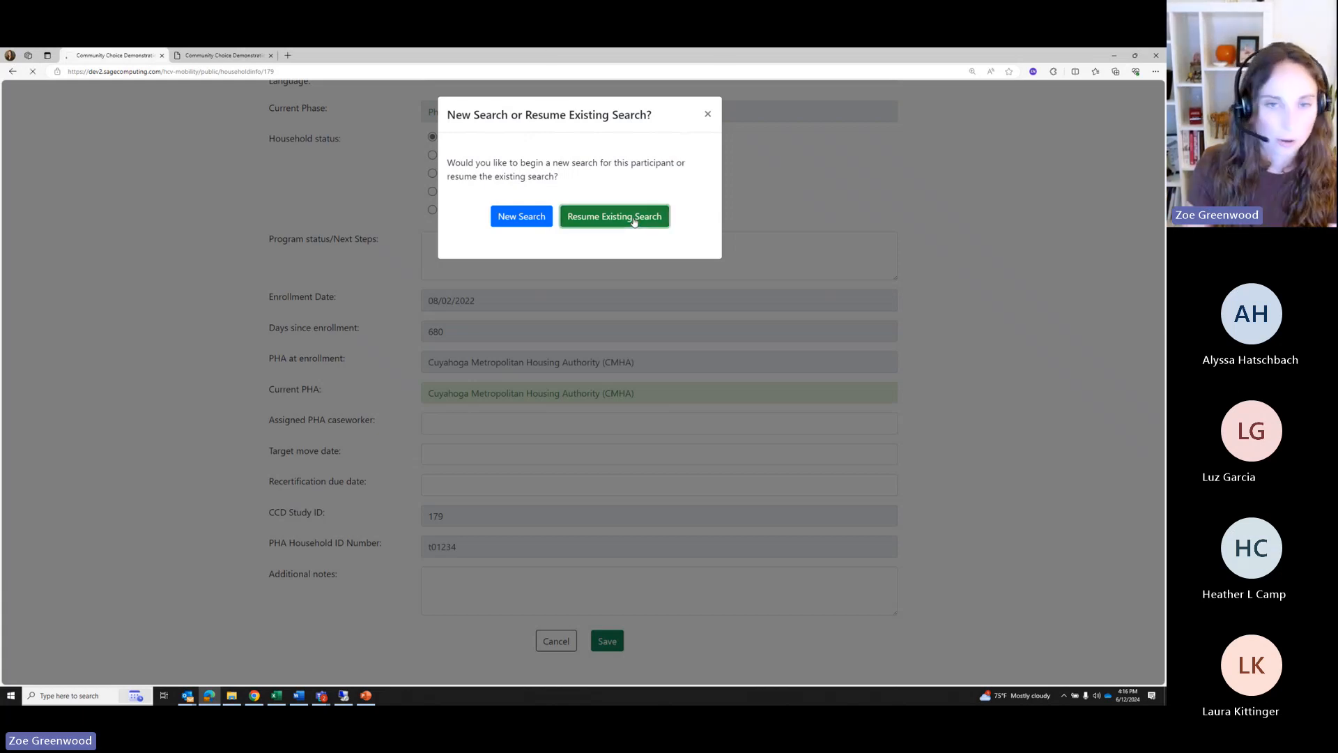
{"action": "scroll", "coordinate": [615, 391], "scroll_direction": "down", "scroll_amount": 5}
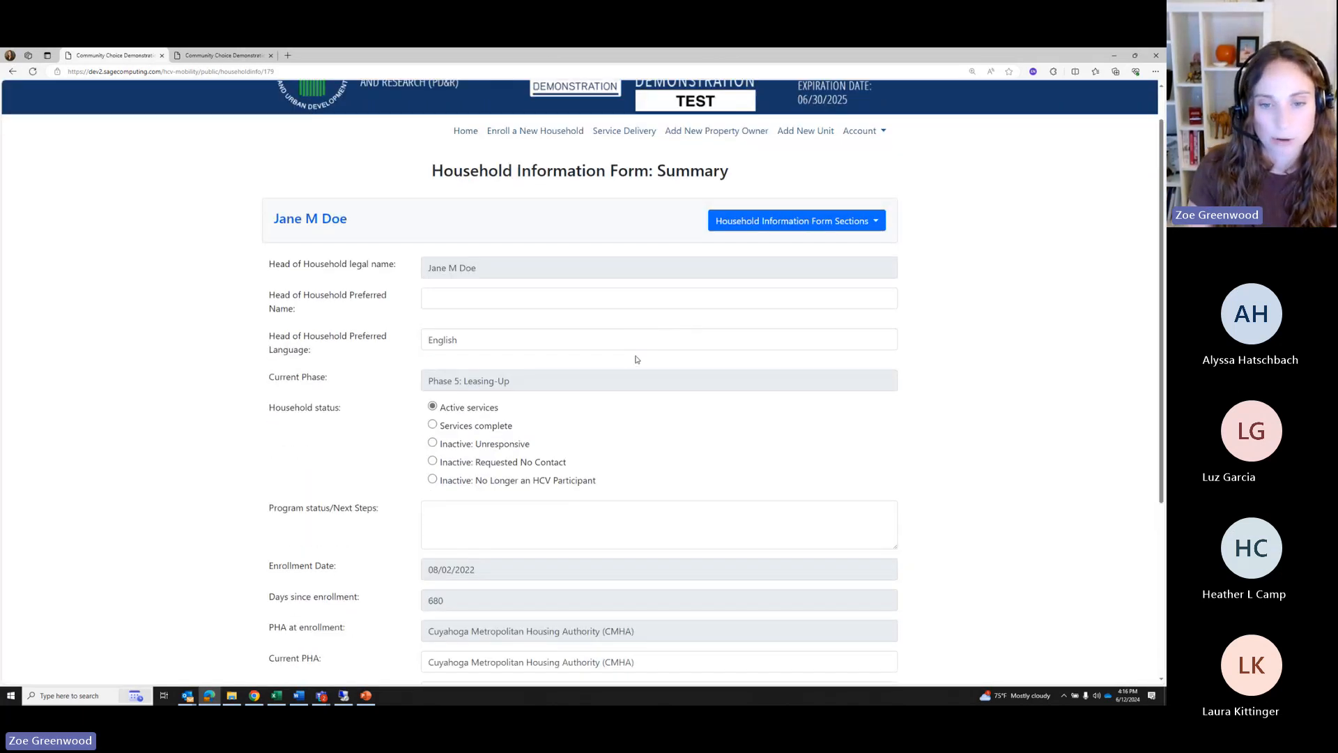
{"action": "left_click", "coordinate": [604, 638]}
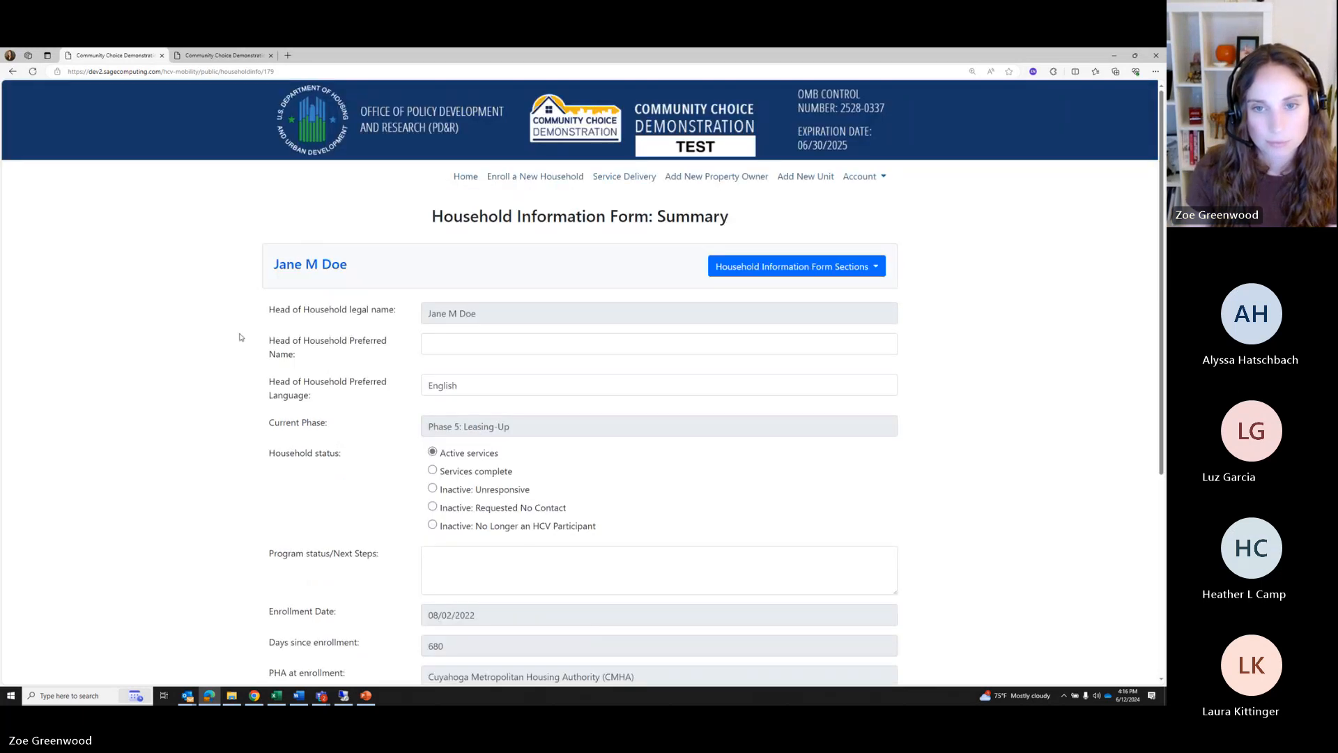
{"action": "left_click", "coordinate": [322, 264]}
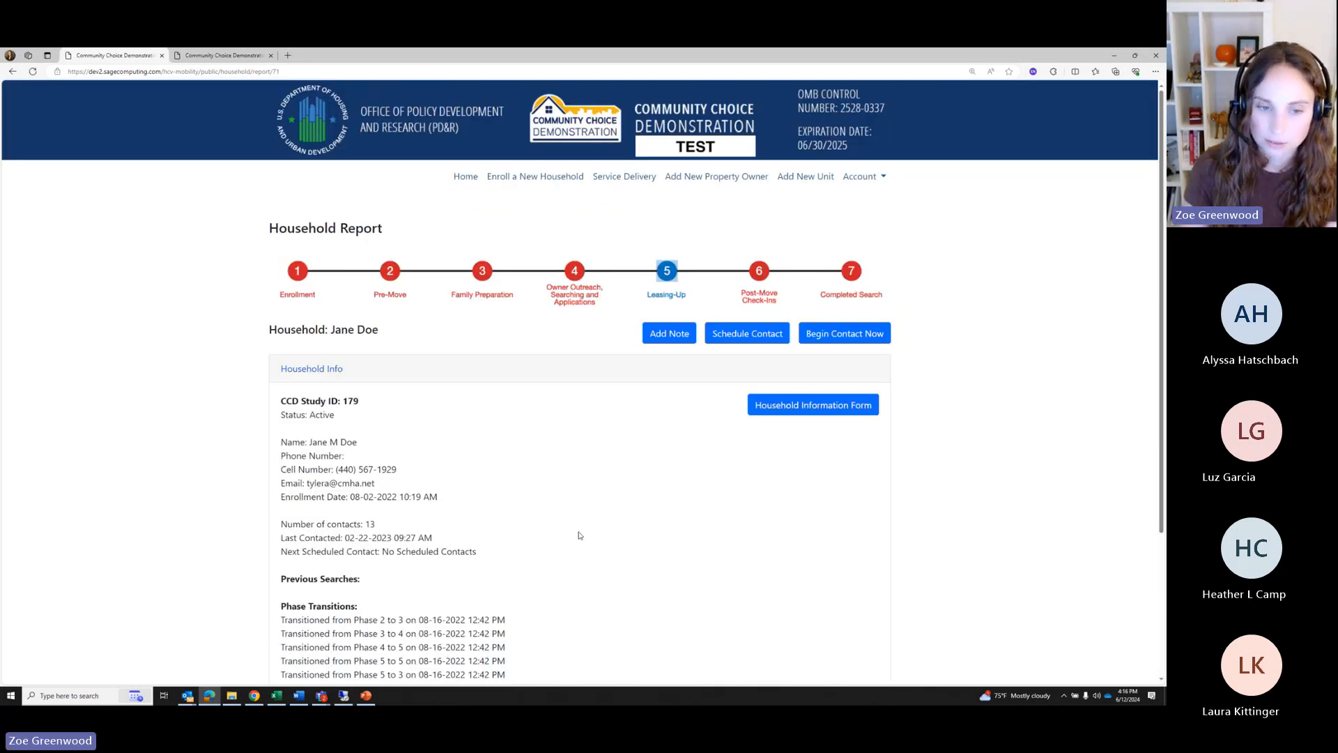
{"action": "scroll", "coordinate": [564, 533], "scroll_direction": "down", "scroll_amount": 3}
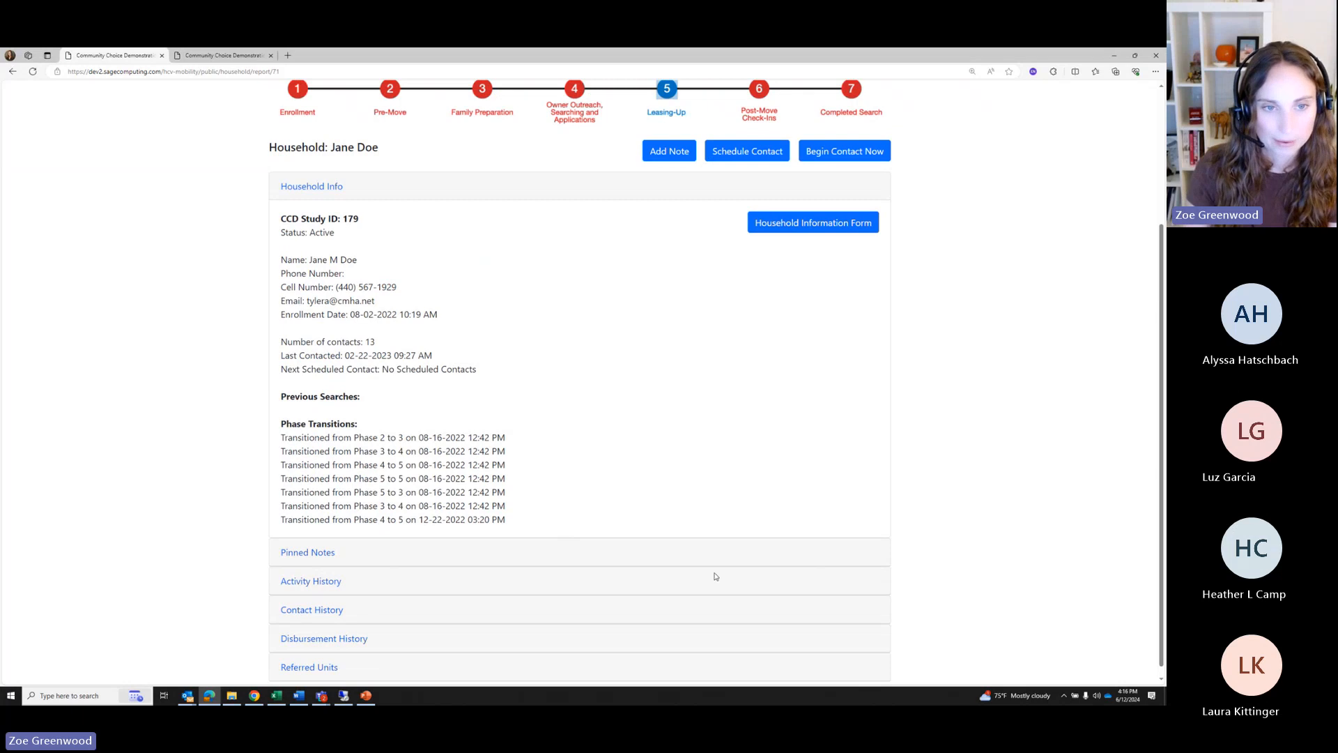
{"action": "scroll", "coordinate": [709, 484], "scroll_direction": "up", "scroll_amount": 1}
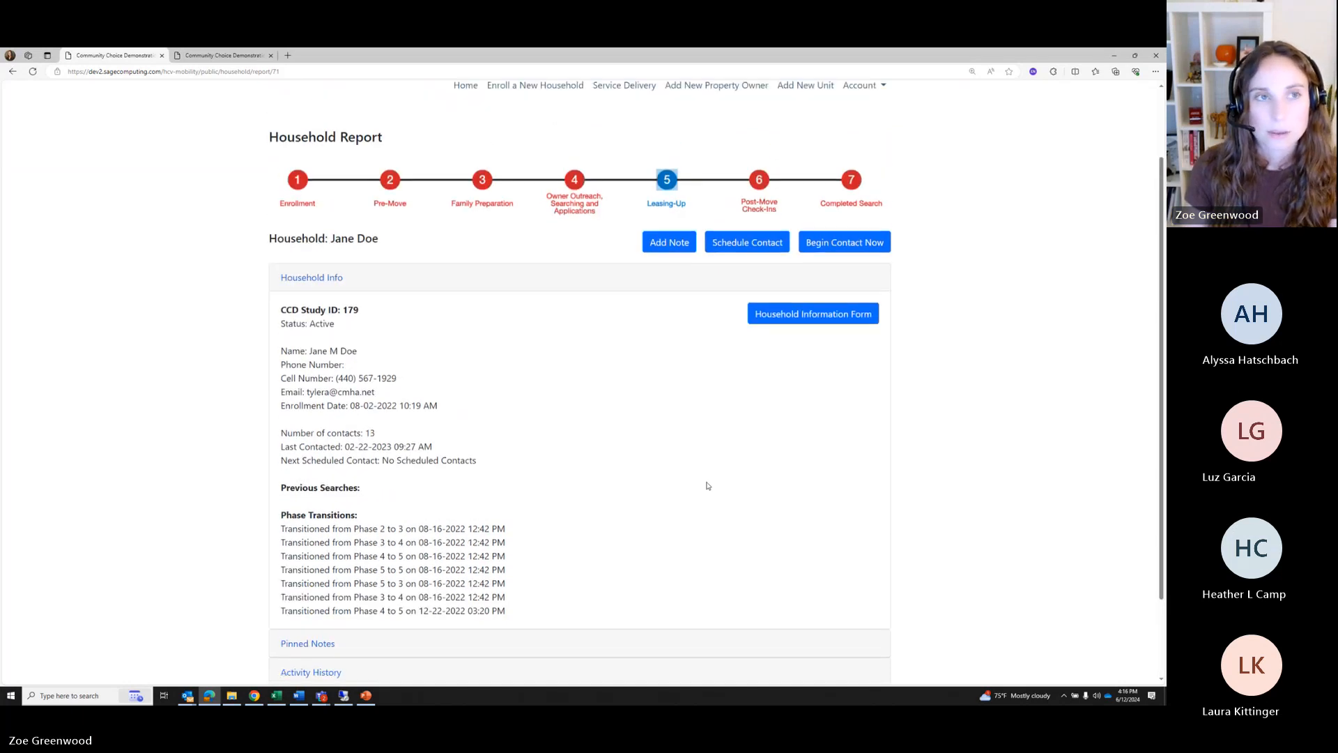
{"action": "scroll", "coordinate": [699, 488], "scroll_direction": "up", "scroll_amount": 1}
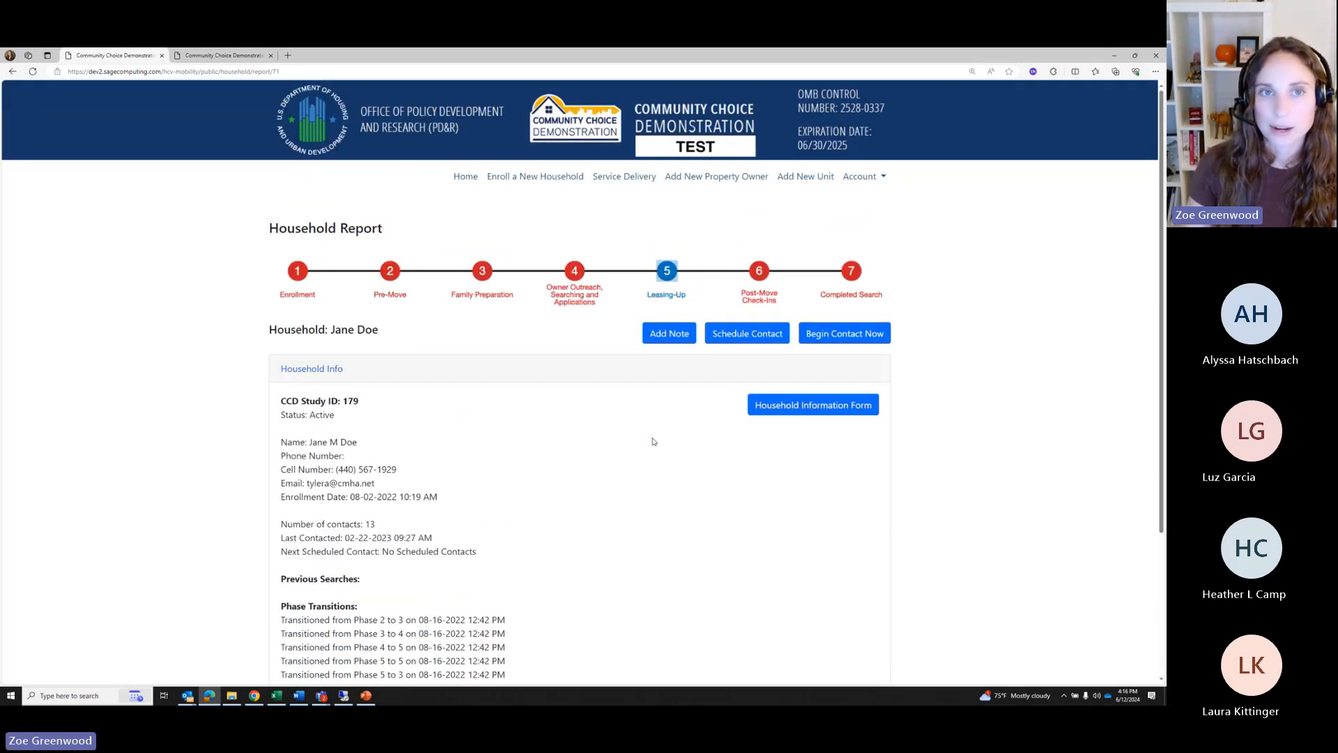